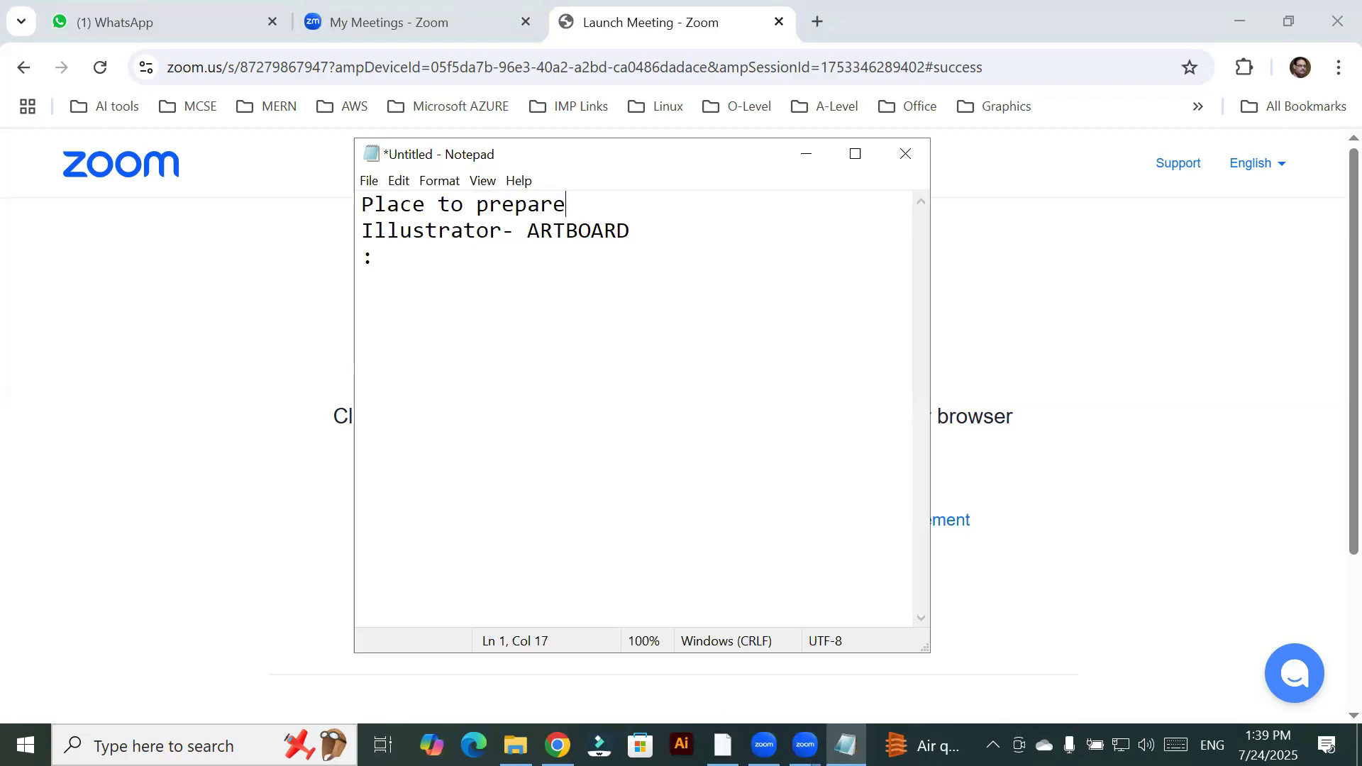
Under 'Illustrator- ARTBOARD', add the lines 'Photoshop - Canvas', 'CorelDraw - Page' and 'Animate - Stage'
{"action": "type", "text": "ent"}
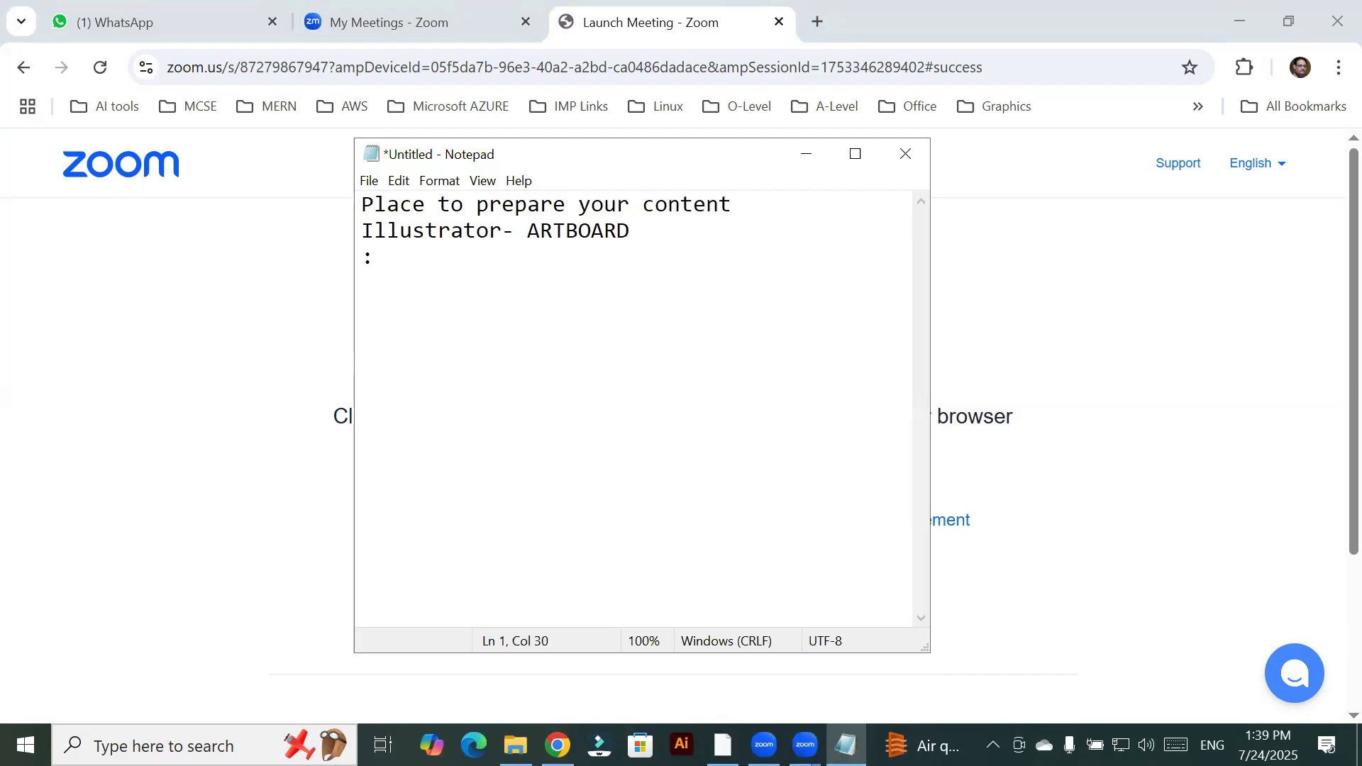
{"action": "type", "text": ":"}
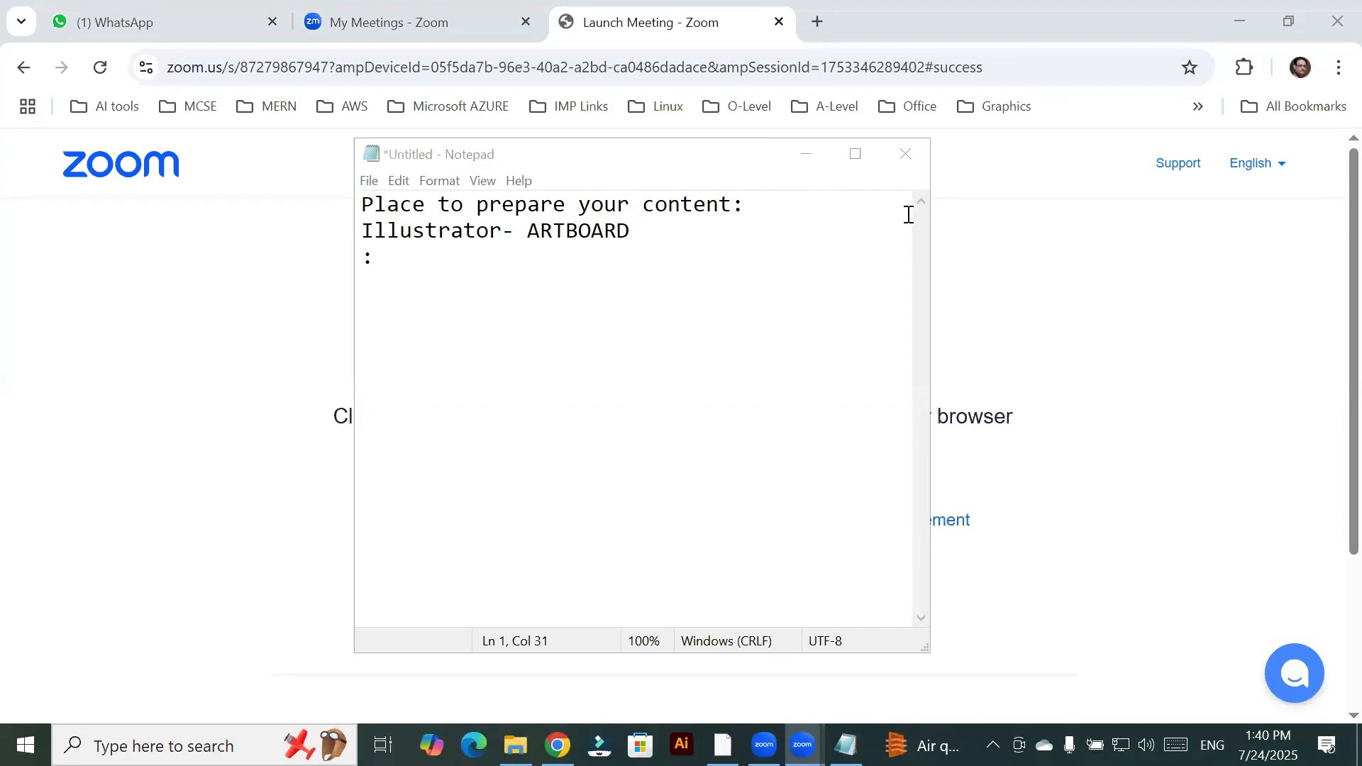
{"action": "left_click", "coordinate": [660, 234]}
{"action": "key", "text": "Return"}
{"action": "type", "text": "Photoshop - Canv"}
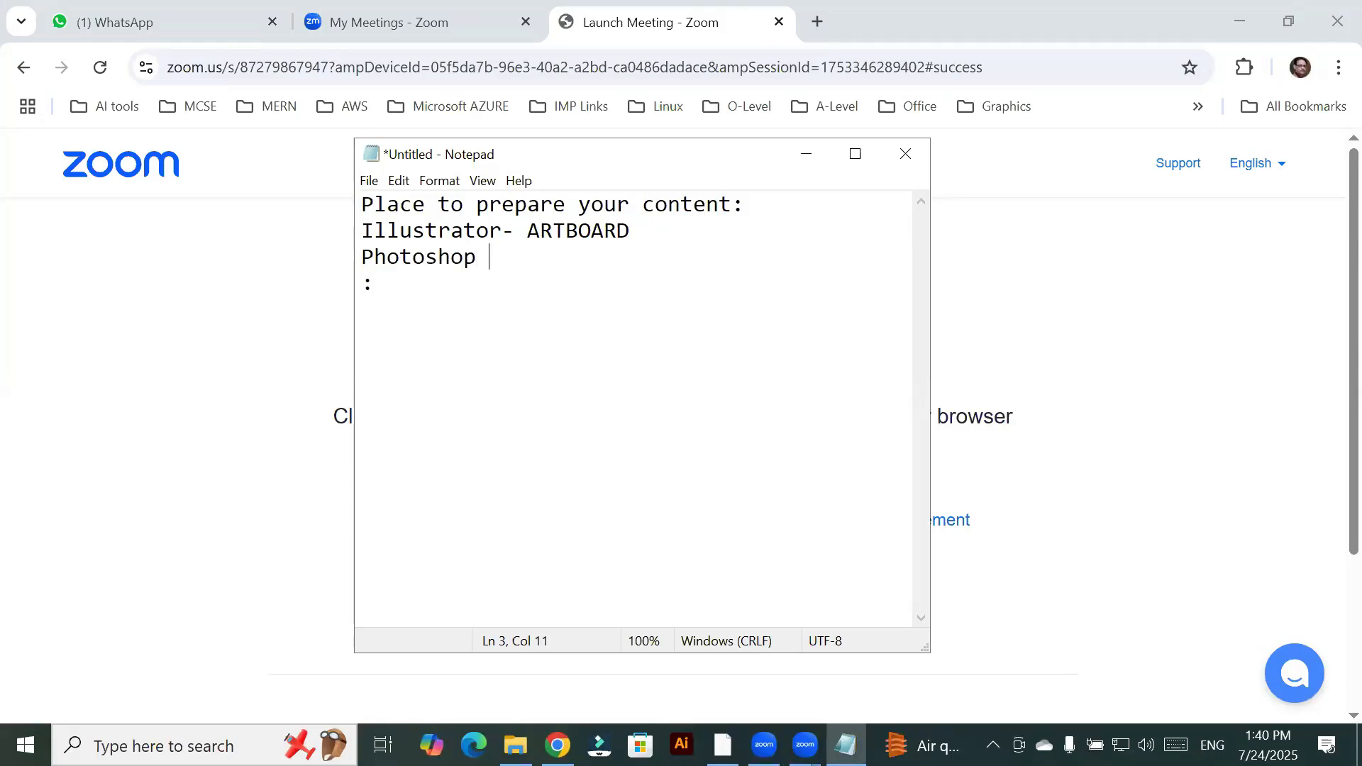
{"action": "type", "text": "as"}
{"action": "key", "text": "Return"}
{"action": "type", "text": "CorelDraw "}
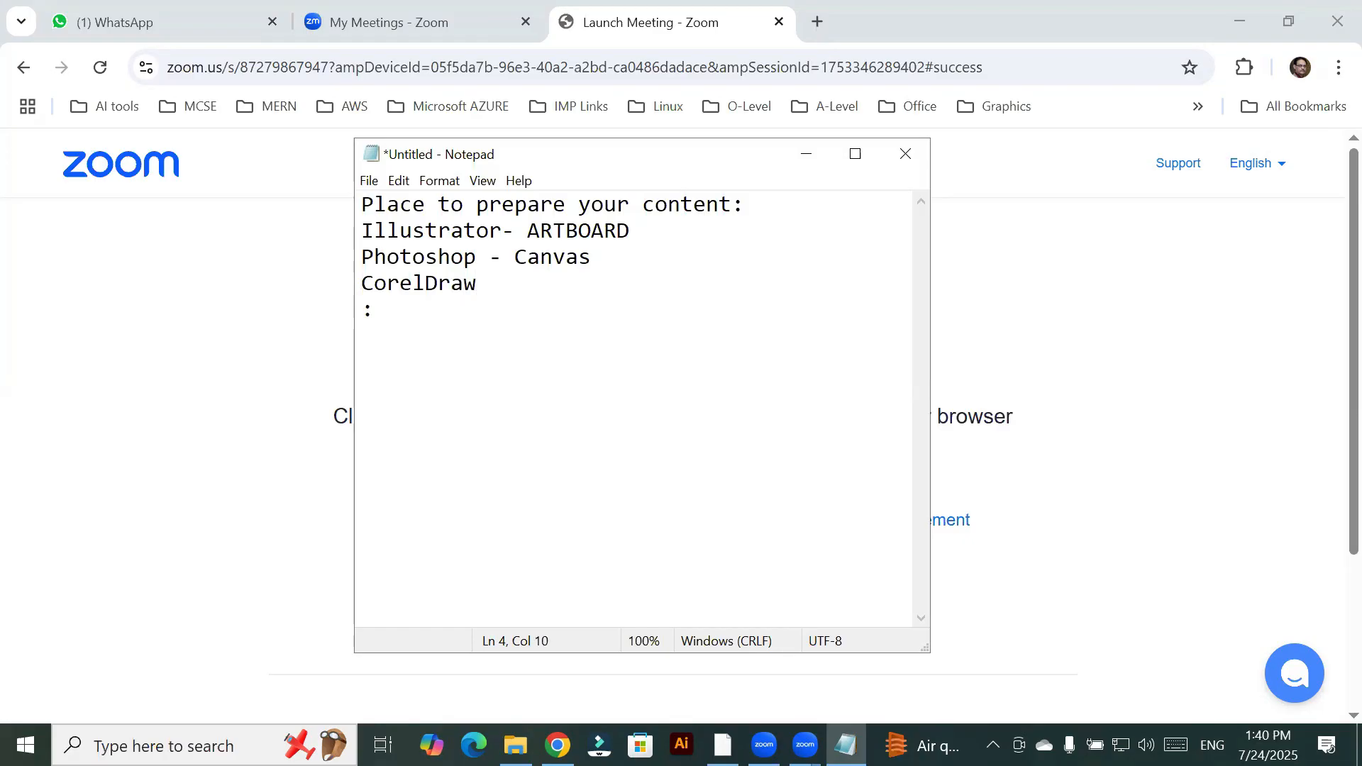
{"action": "type", "text": "- Page"}
{"action": "key", "text": "Return"}
{"action": "type", "text": "Animate "}
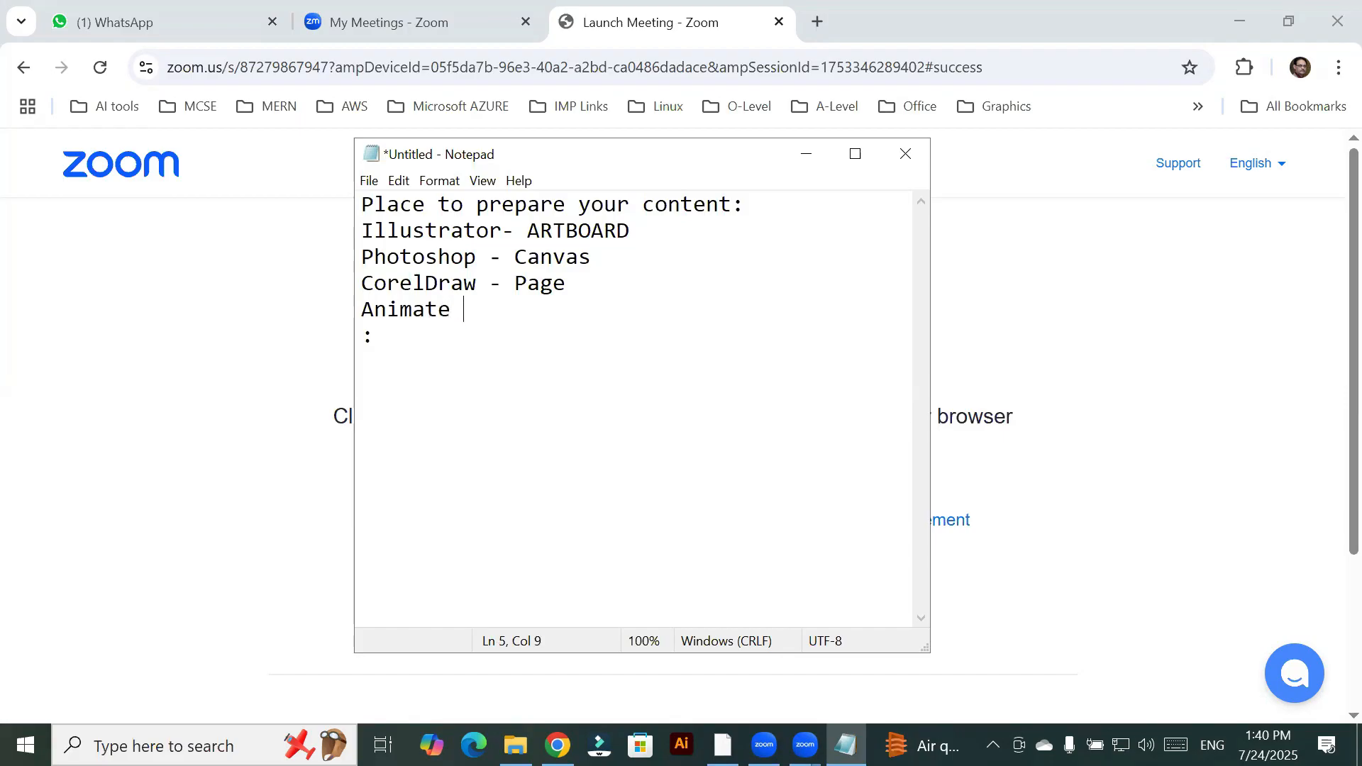
{"action": "type", "text": "- Stage"}
{"action": "key", "text": "Return"}
{"action": "key", "text": "Return"}
Add the heading 'For New Project:' with the first checklist item '1) Size of artboard'
{"action": "type", "text": "For"}
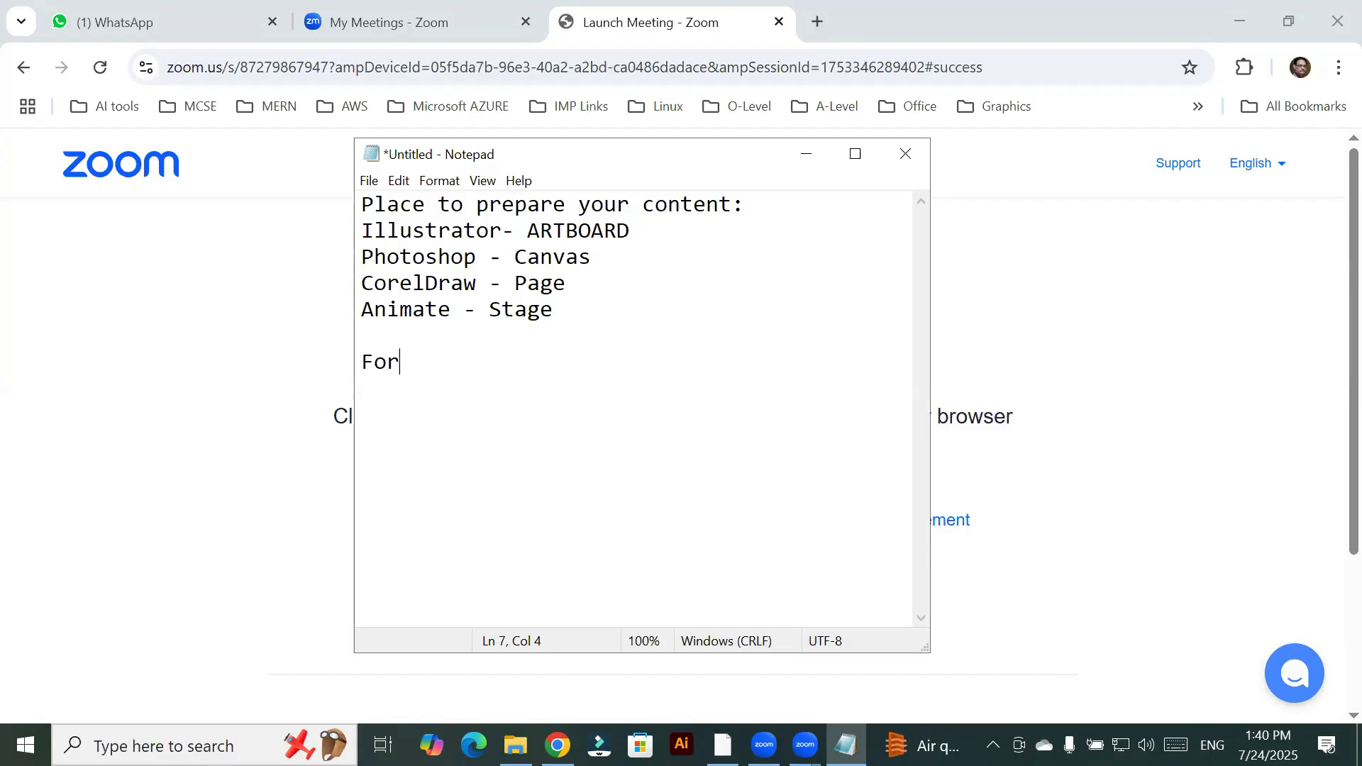
{"action": "type", "text": " New Project:"}
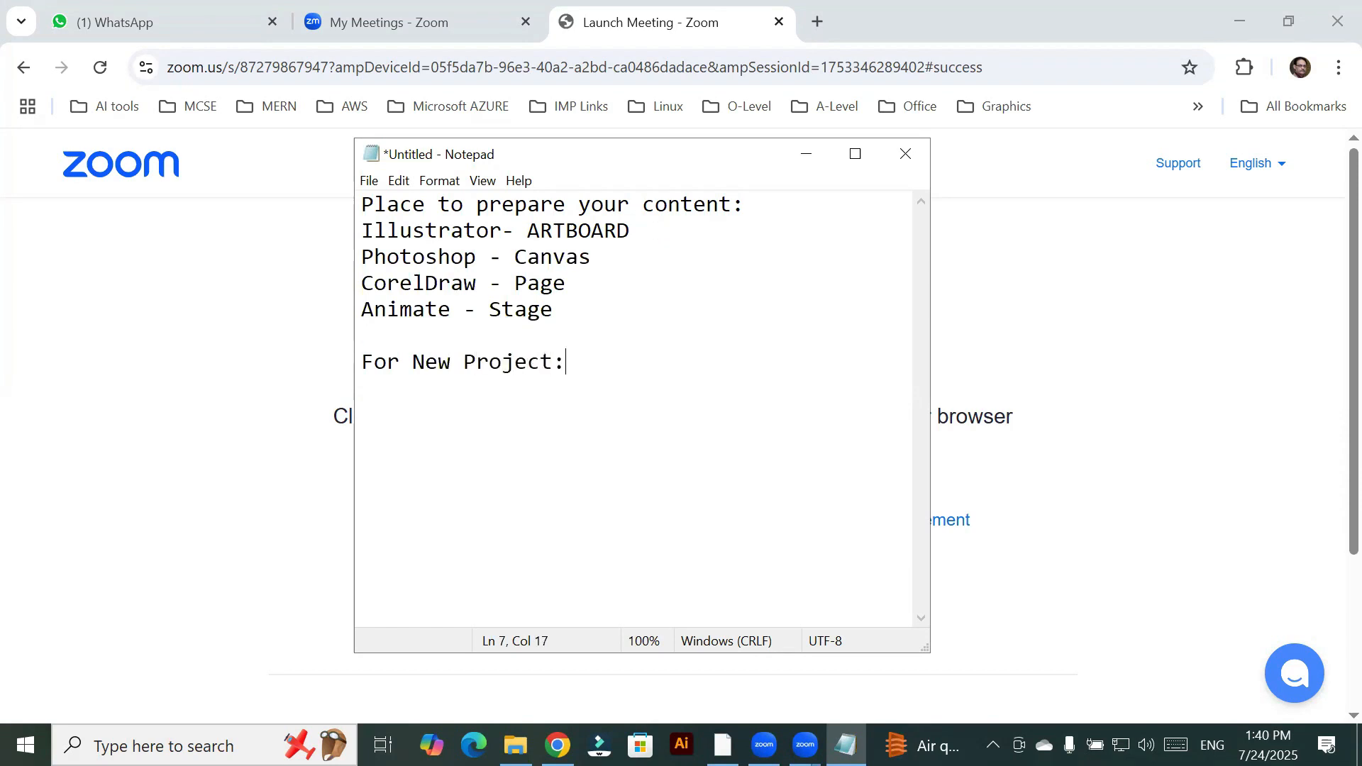
{"action": "key", "text": "Return"}
{"action": "type", "text": "1) Size of"}
{"action": "key", "text": "BackSpace"}
{"action": "type", "text": "of "}
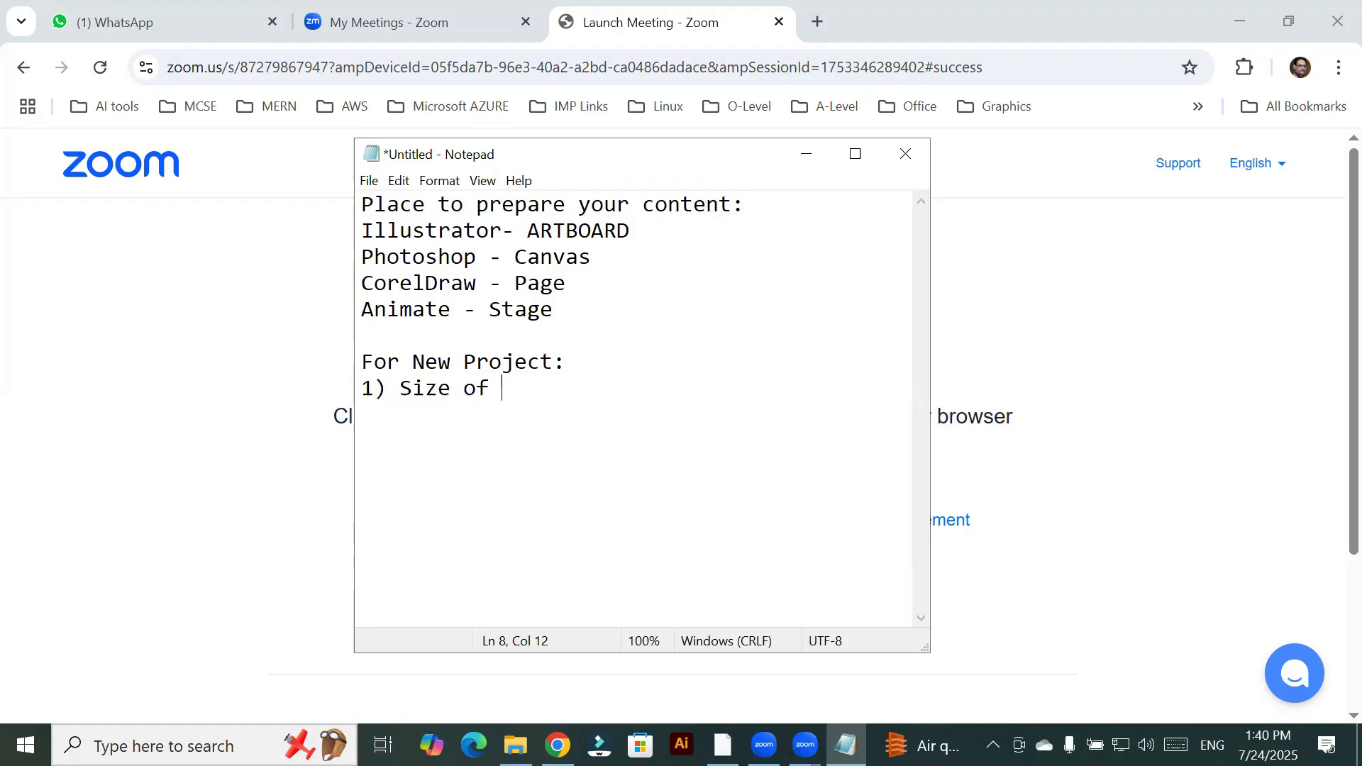
{"action": "type", "text": "artboard"}
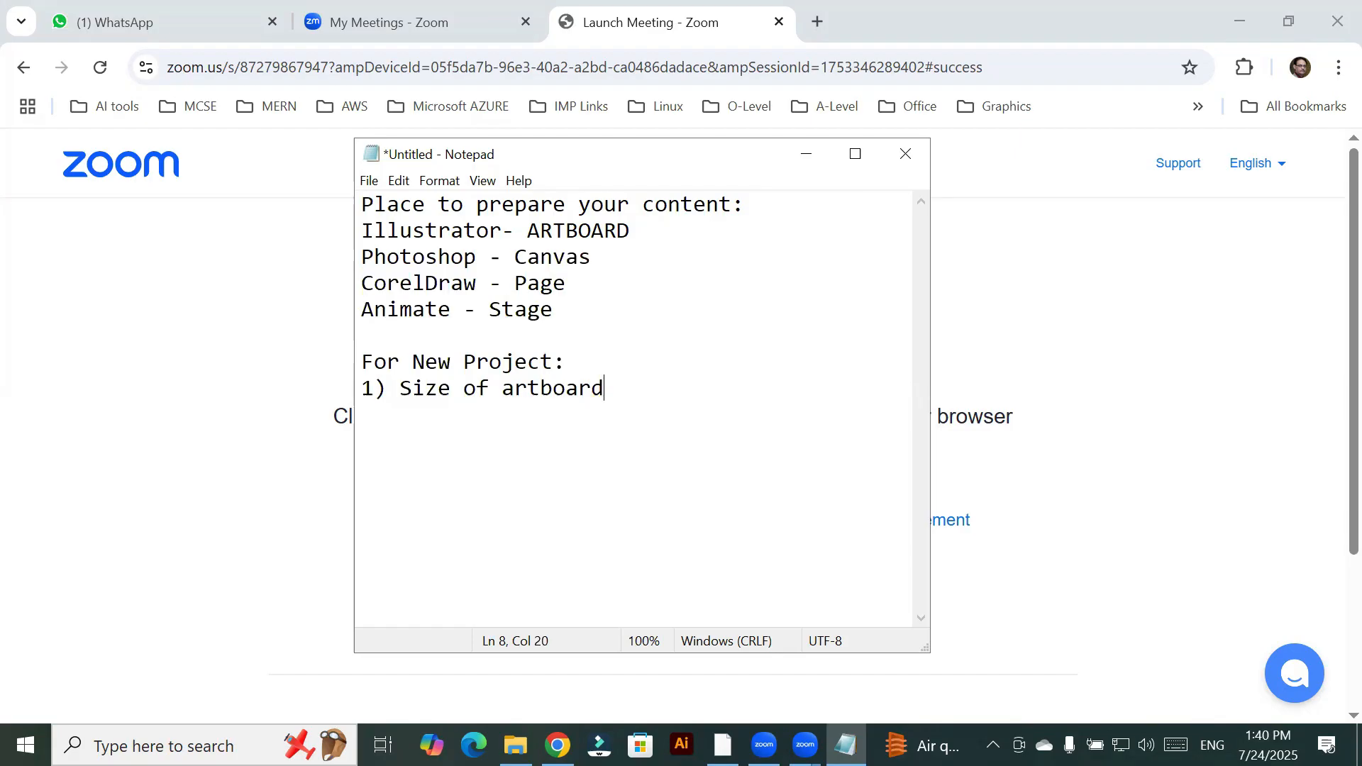
{"action": "key", "text": "Return"}
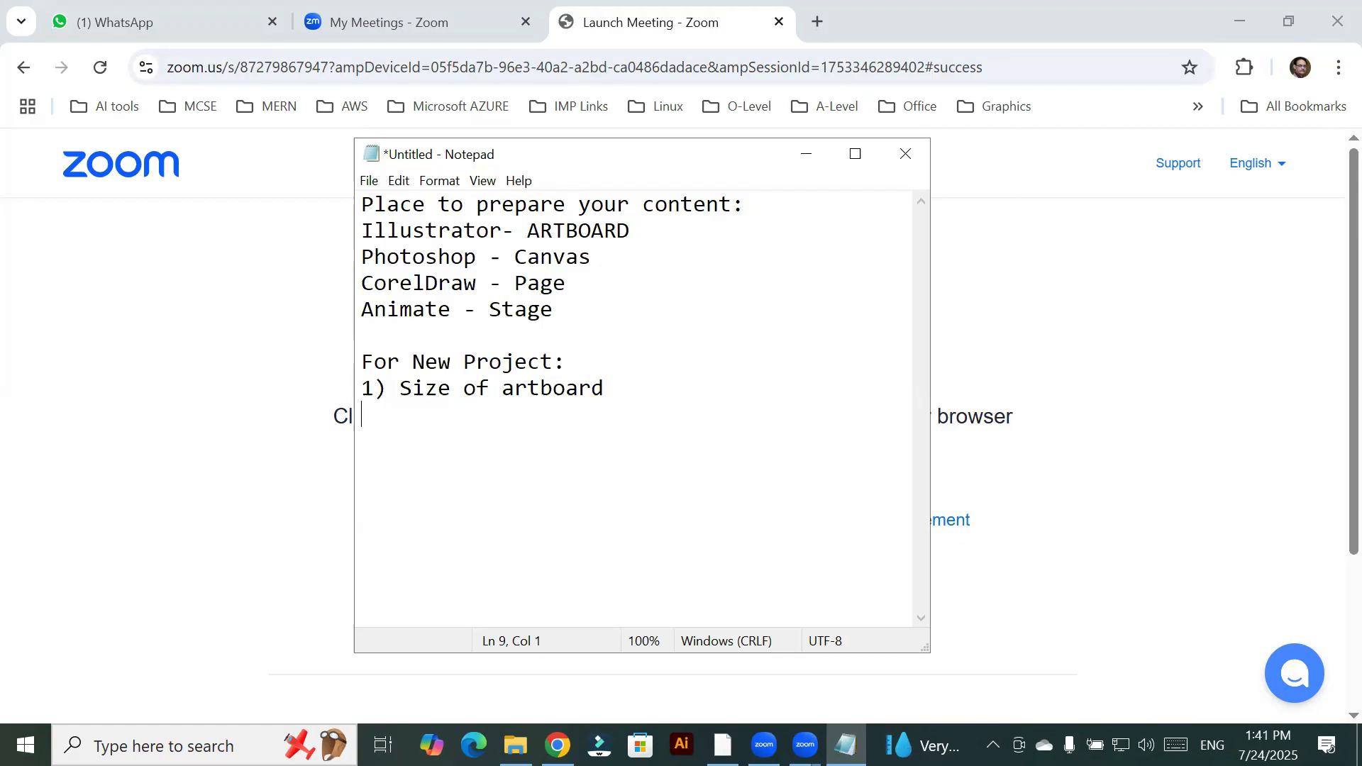
{"action": "left_click", "coordinate": [681, 745]}
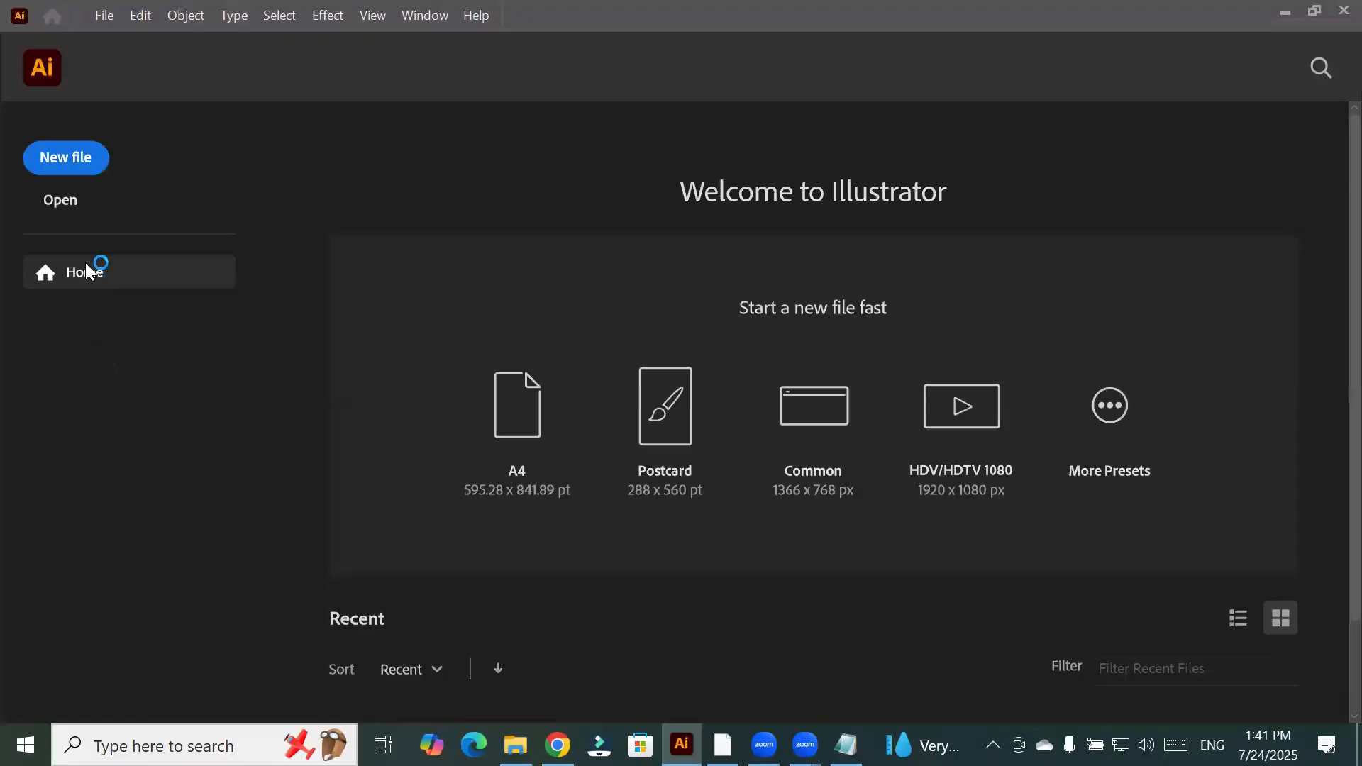
Start a new file from Illustrator's Welcome home screen
{"action": "left_click", "coordinate": [71, 163]}
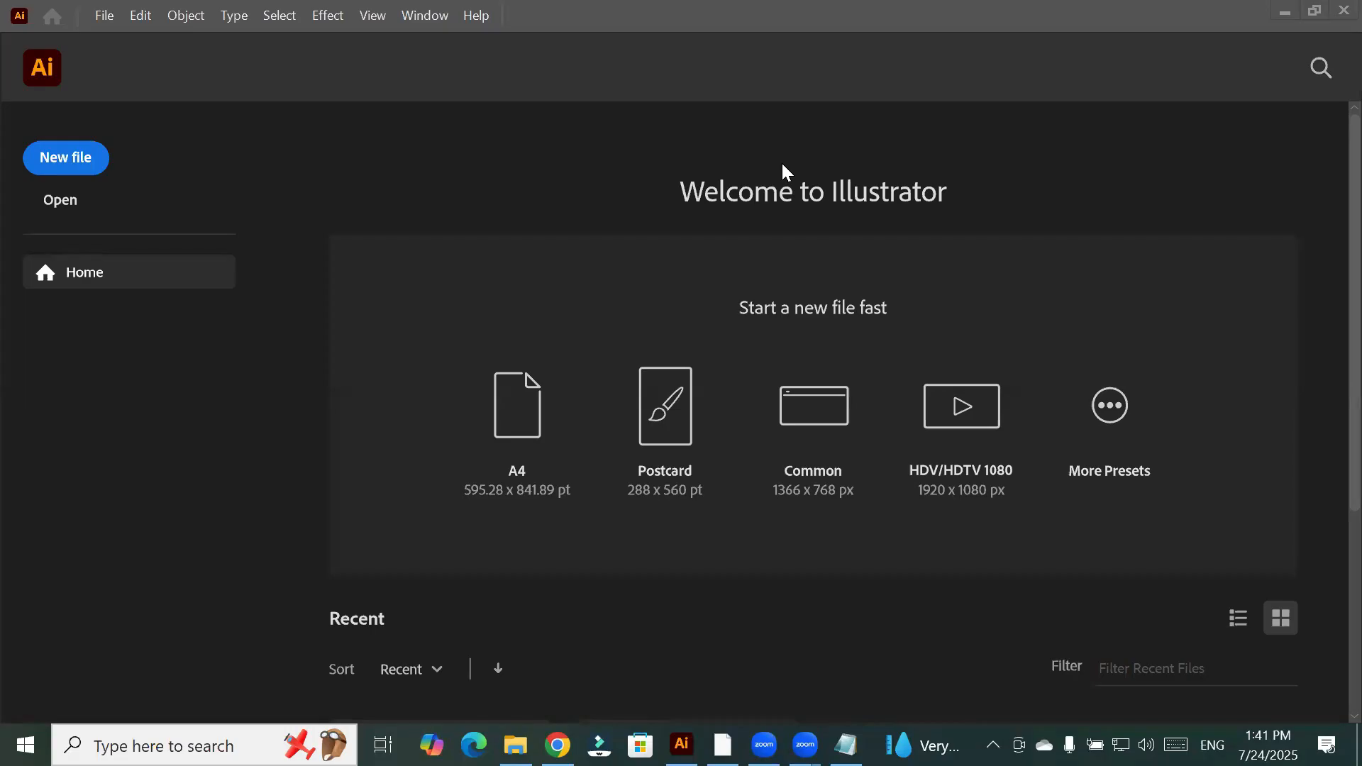
Dismiss the Zoom folder prompt and open the New Document settings
{"action": "left_click", "coordinate": [98, 14]}
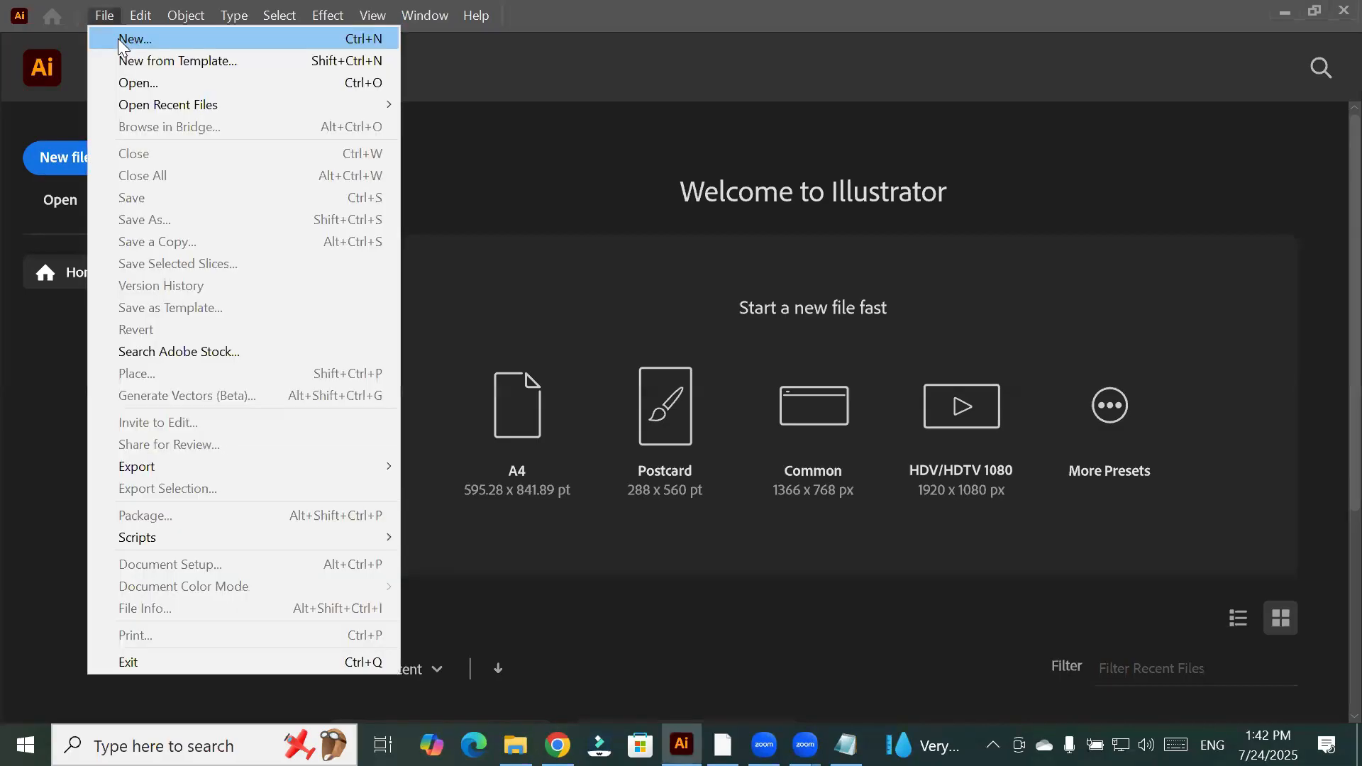
{"action": "left_click", "coordinate": [370, 22]}
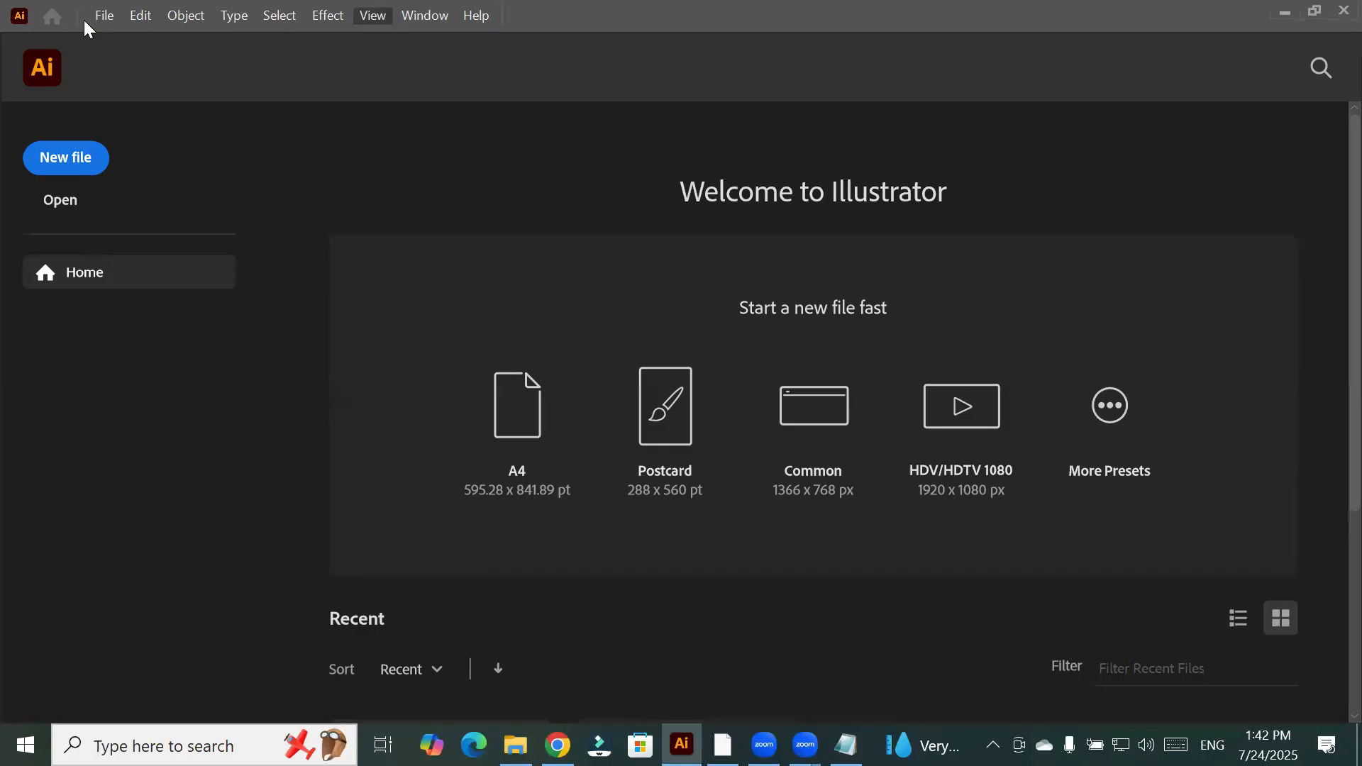
{"action": "left_click", "coordinate": [98, 15]}
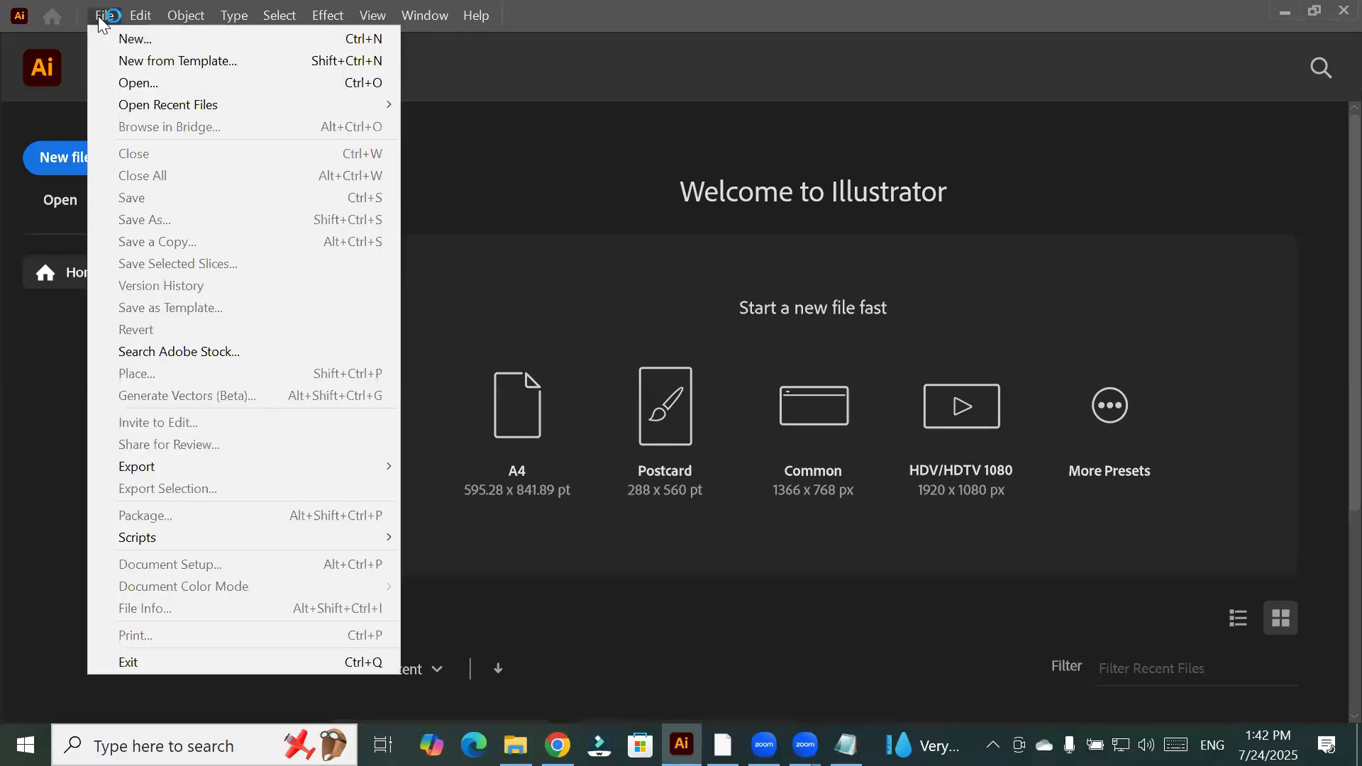
{"action": "left_click", "coordinate": [100, 16]}
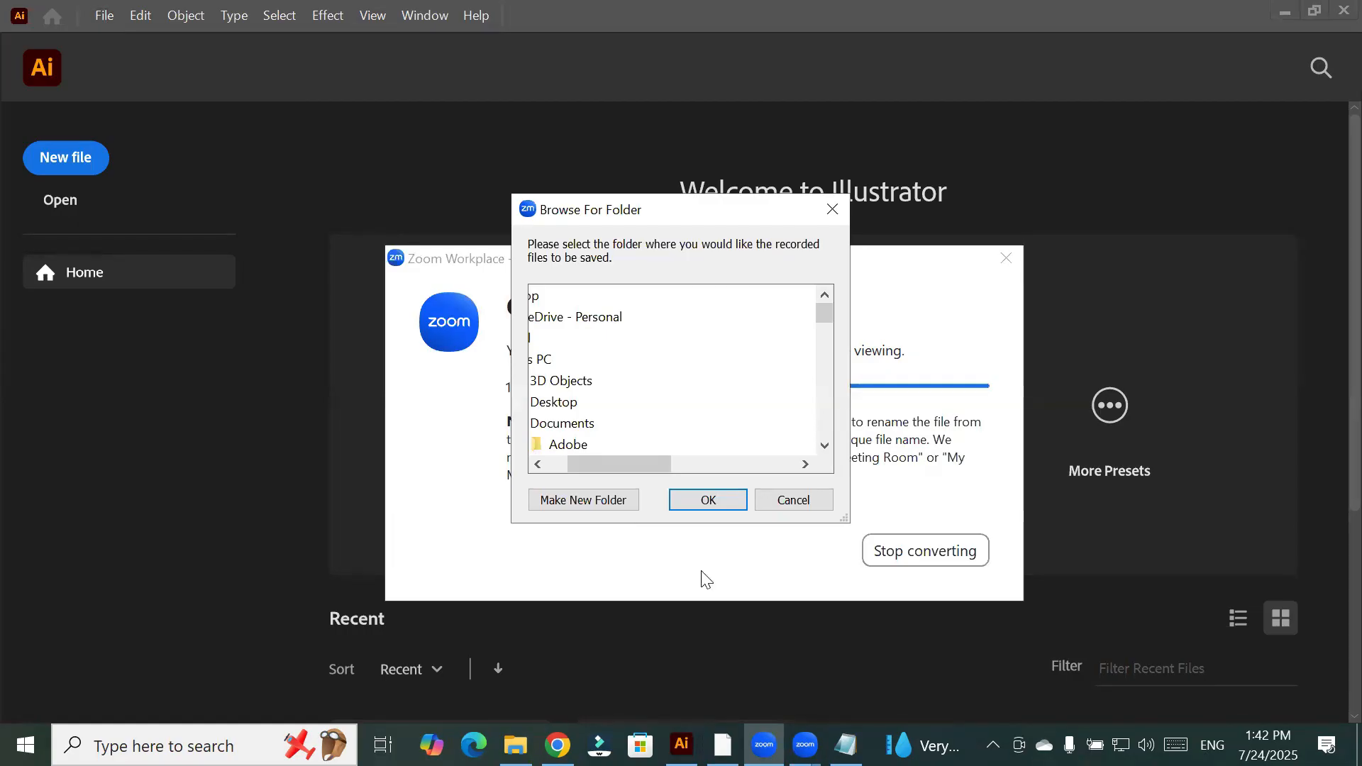
{"action": "left_click", "coordinate": [706, 496]}
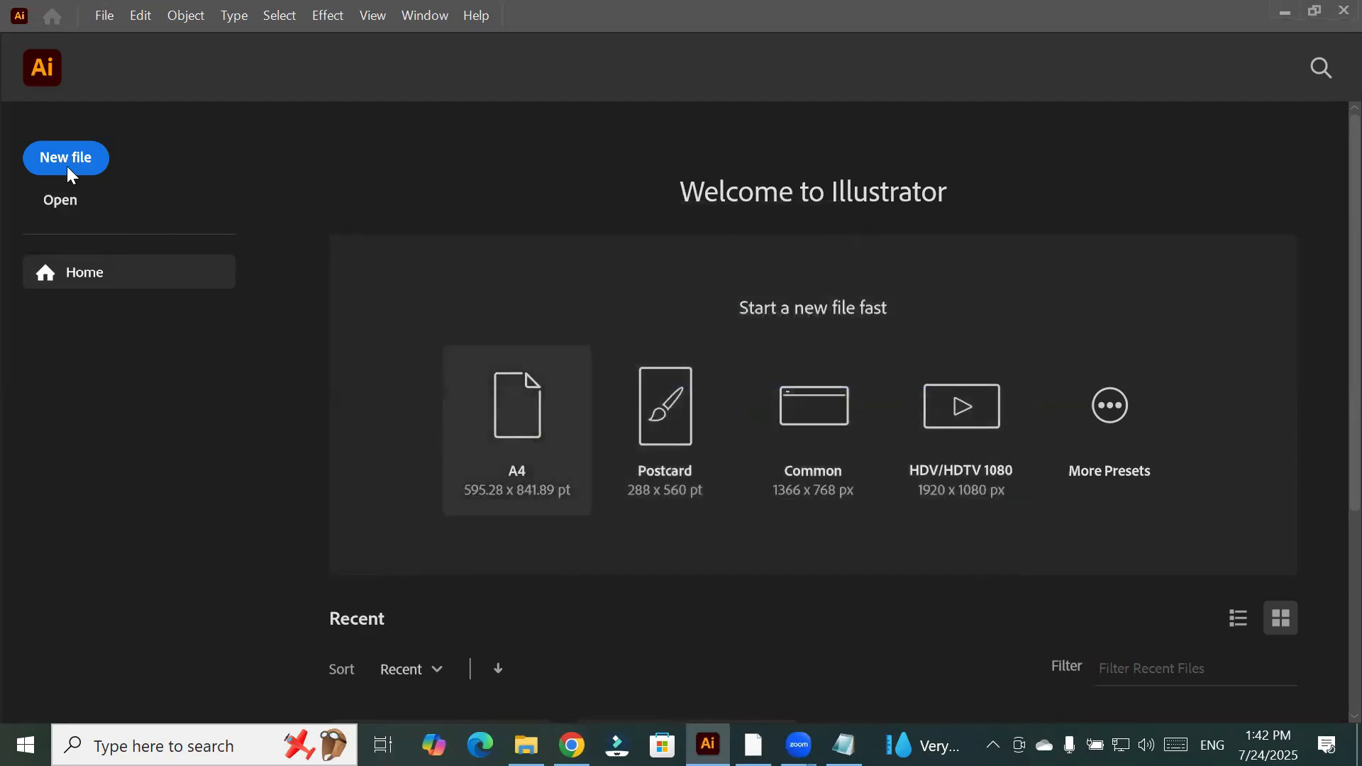
{"action": "left_click", "coordinate": [62, 163]}
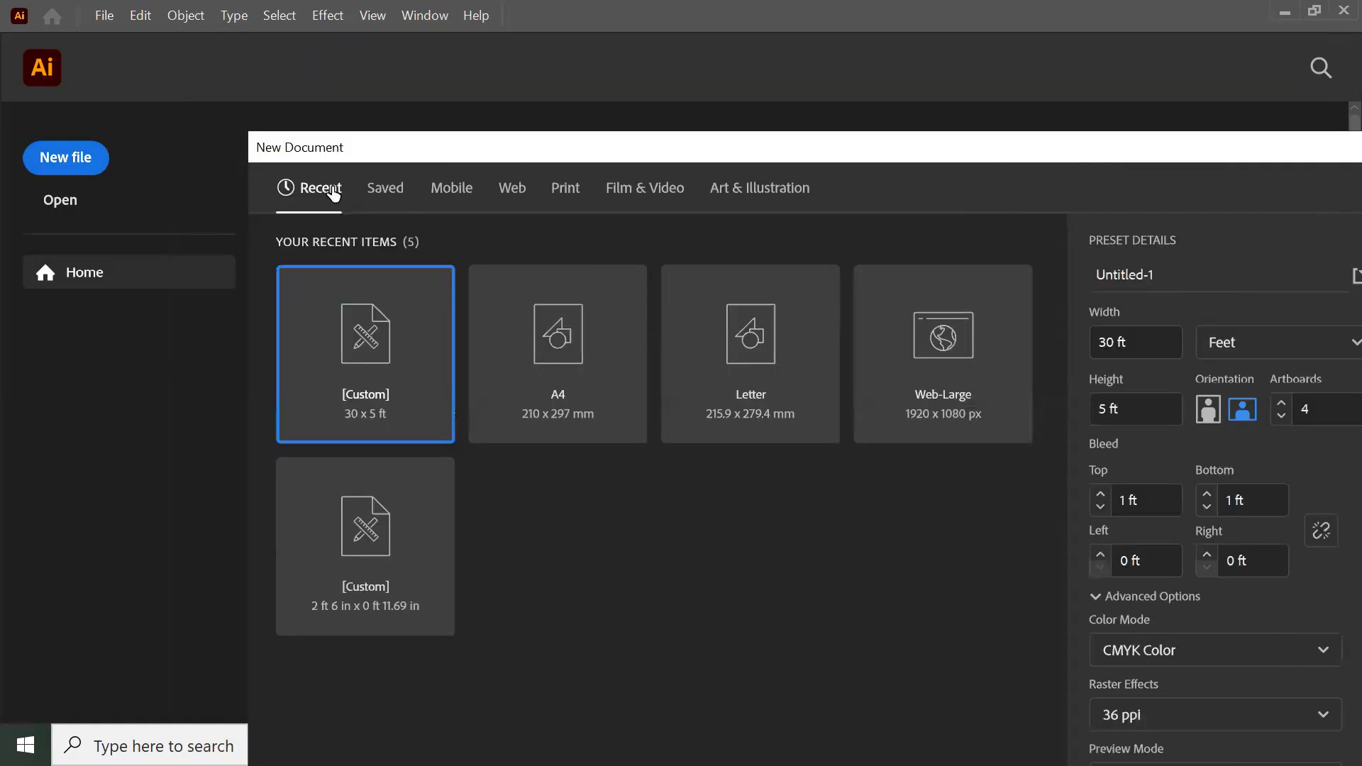
Pick the Legal print preset (215.9 × 355.6 mm, CMYK) in the New Document dialog
{"action": "left_click", "coordinate": [399, 189]}
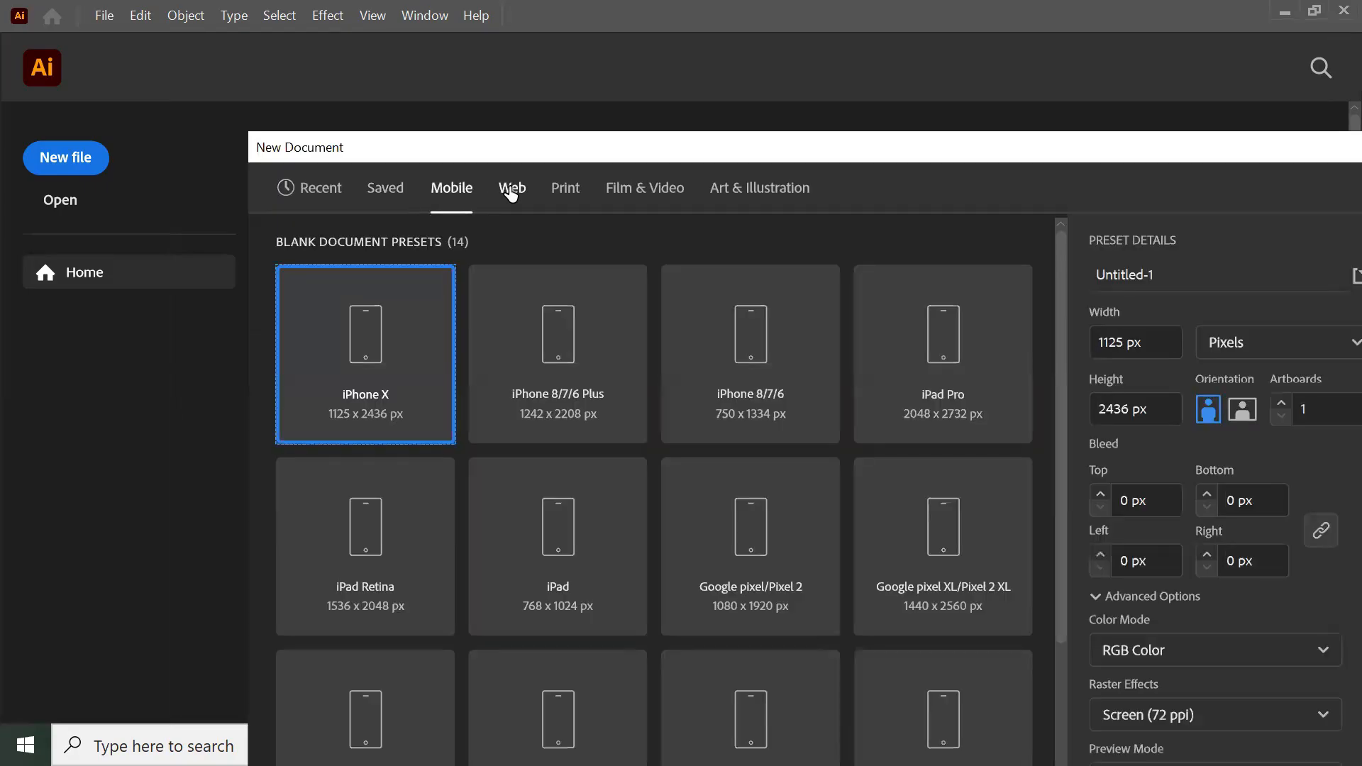
{"action": "left_click", "coordinate": [507, 191]}
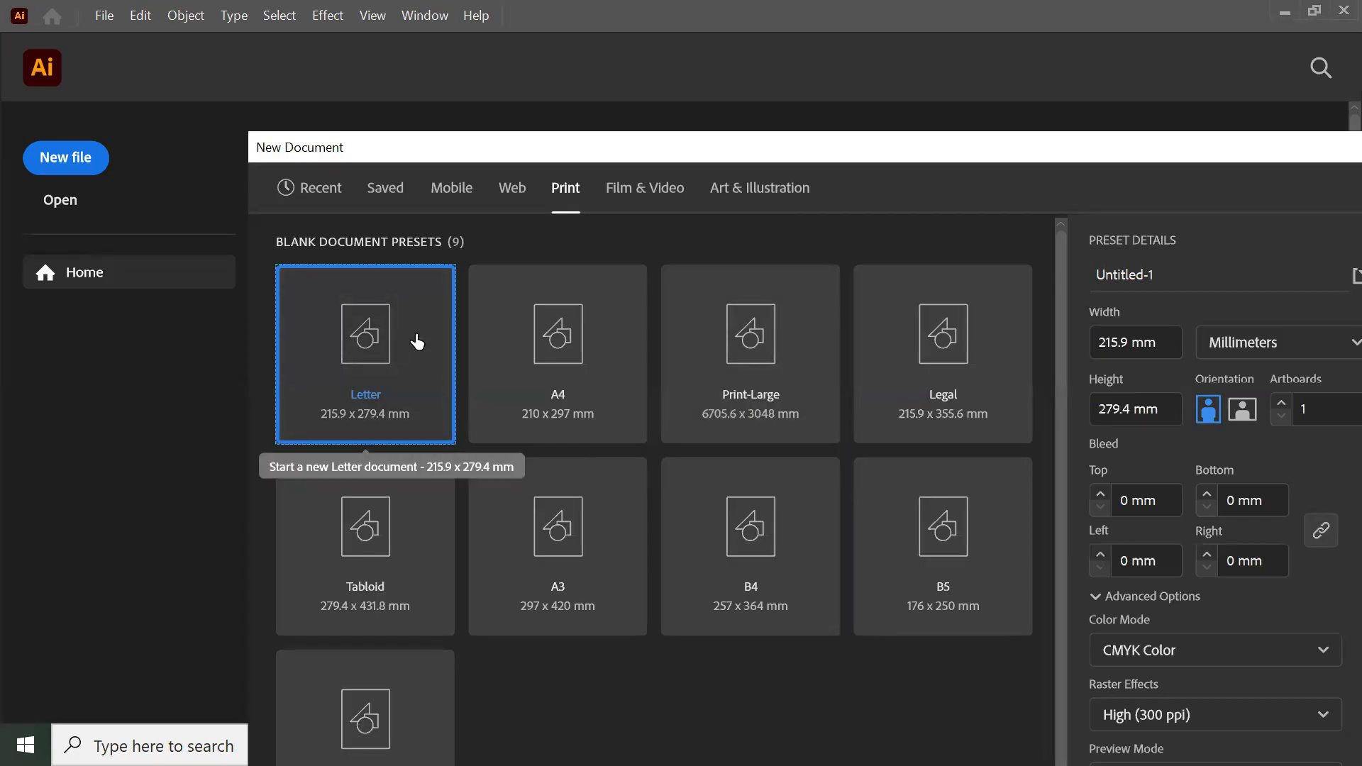
{"action": "left_click", "coordinate": [579, 329]}
{"action": "left_click", "coordinate": [786, 357]}
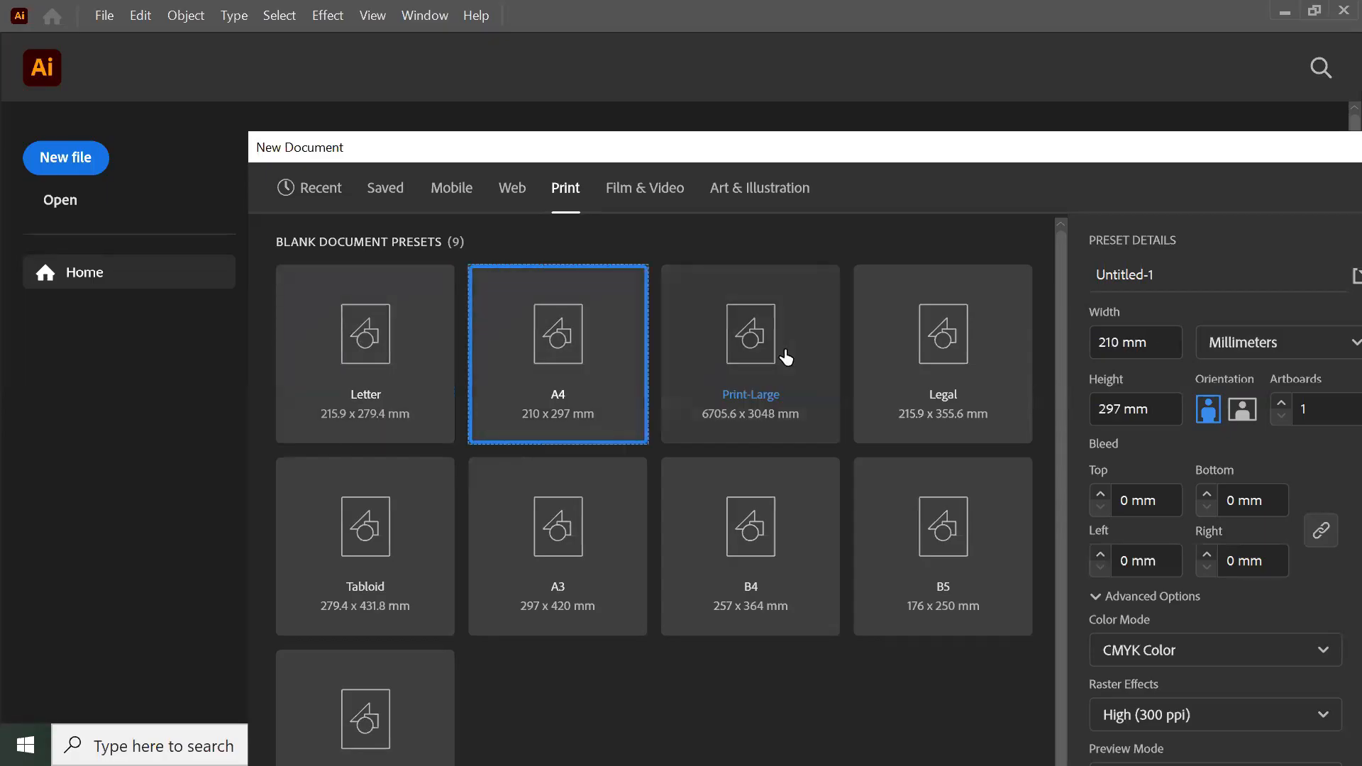
{"action": "left_click", "coordinate": [945, 357]}
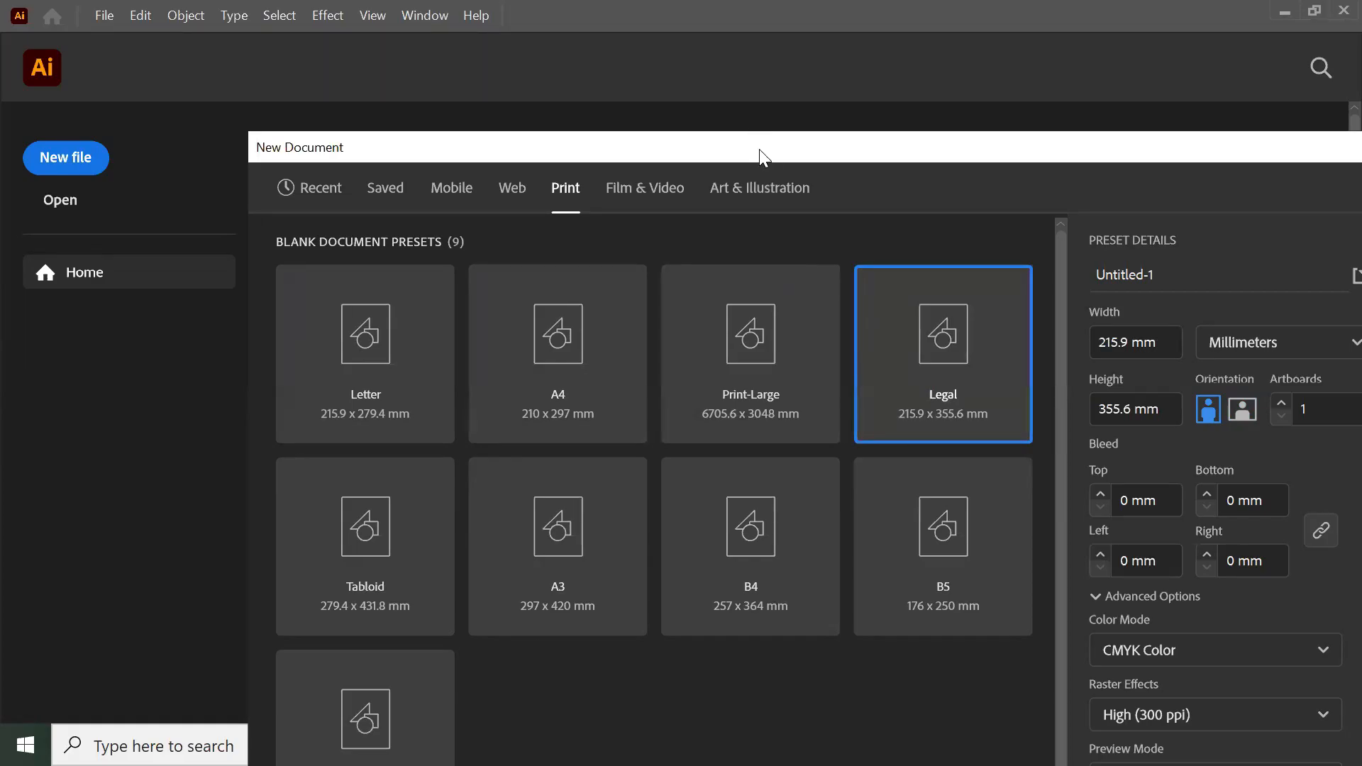
{"action": "left_click_drag", "start_coordinate": [667, 40], "coordinate": [661, 50]}
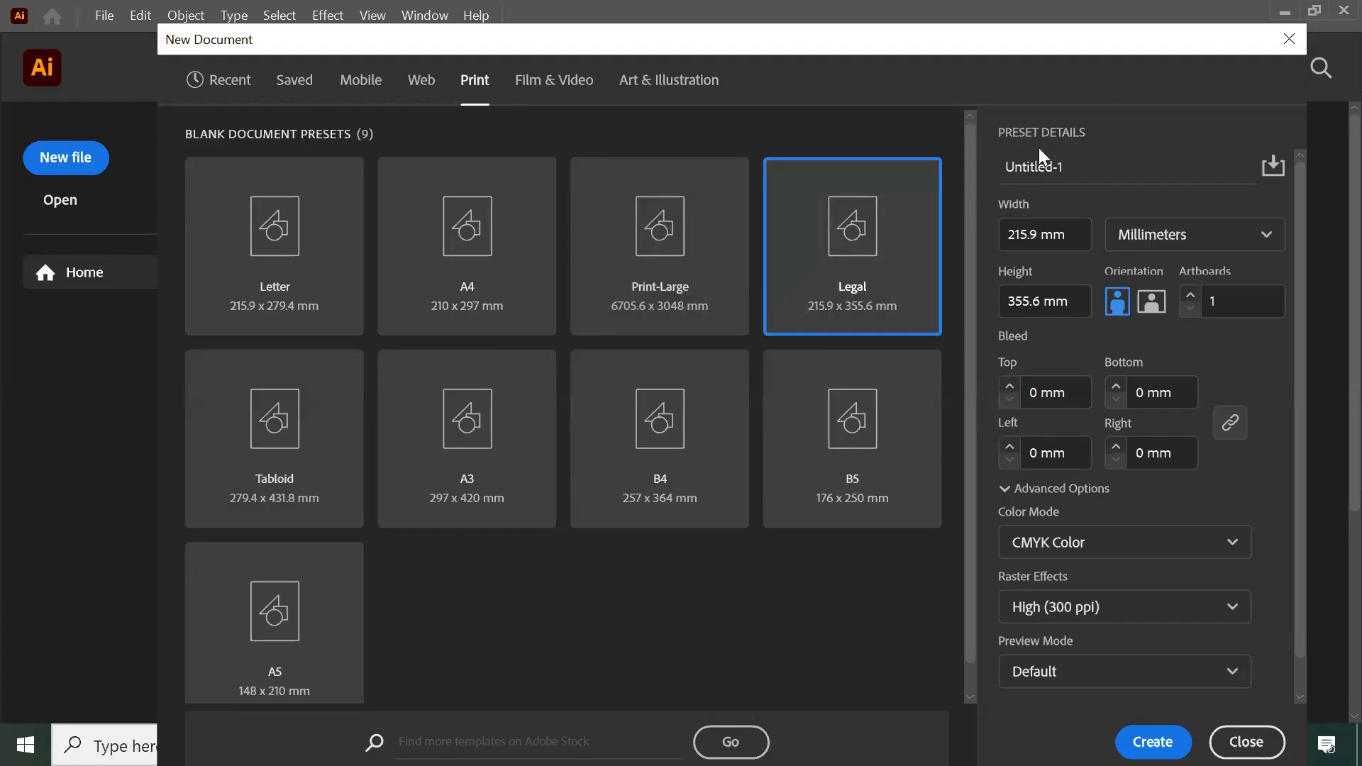
Switch units to inches and size the document 3.75 in wide by 2.25 in tall
{"action": "left_click", "coordinate": [1216, 236]}
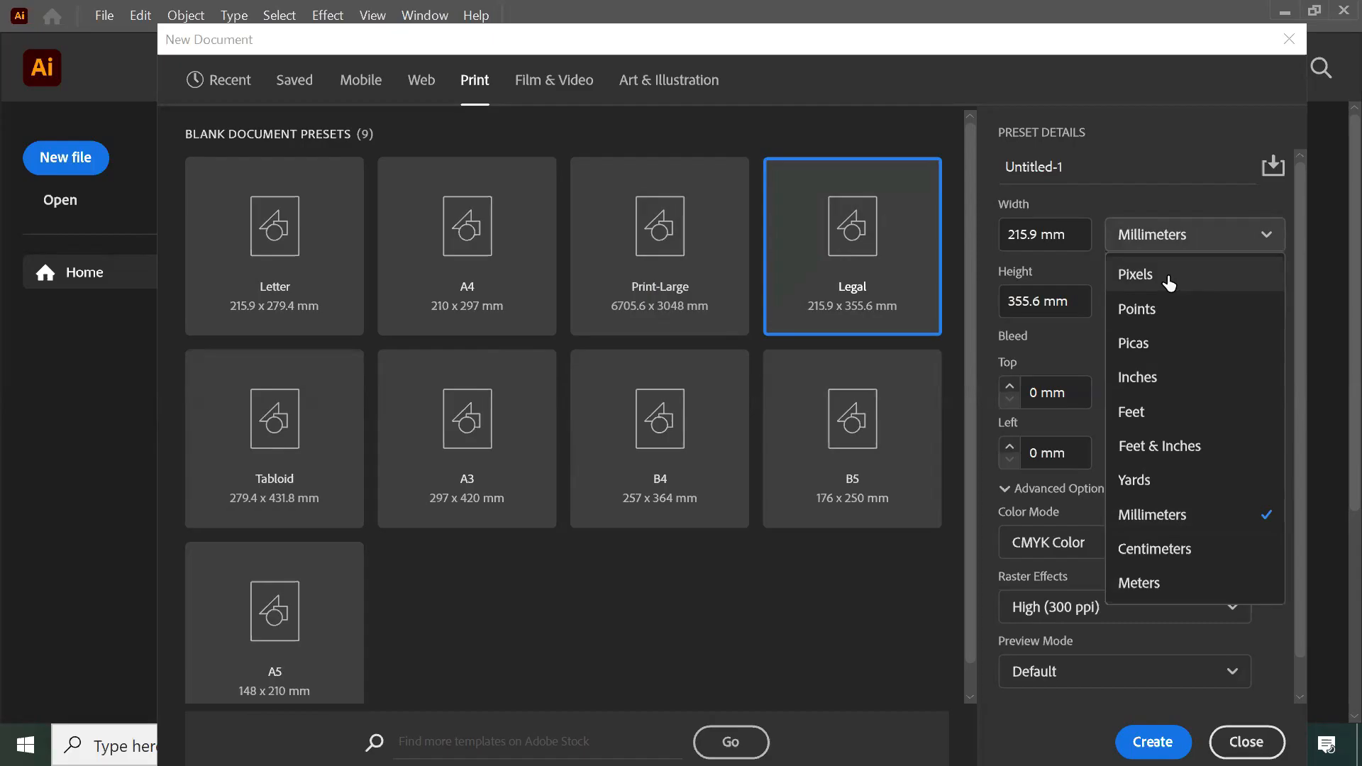
{"action": "left_click", "coordinate": [1168, 381]}
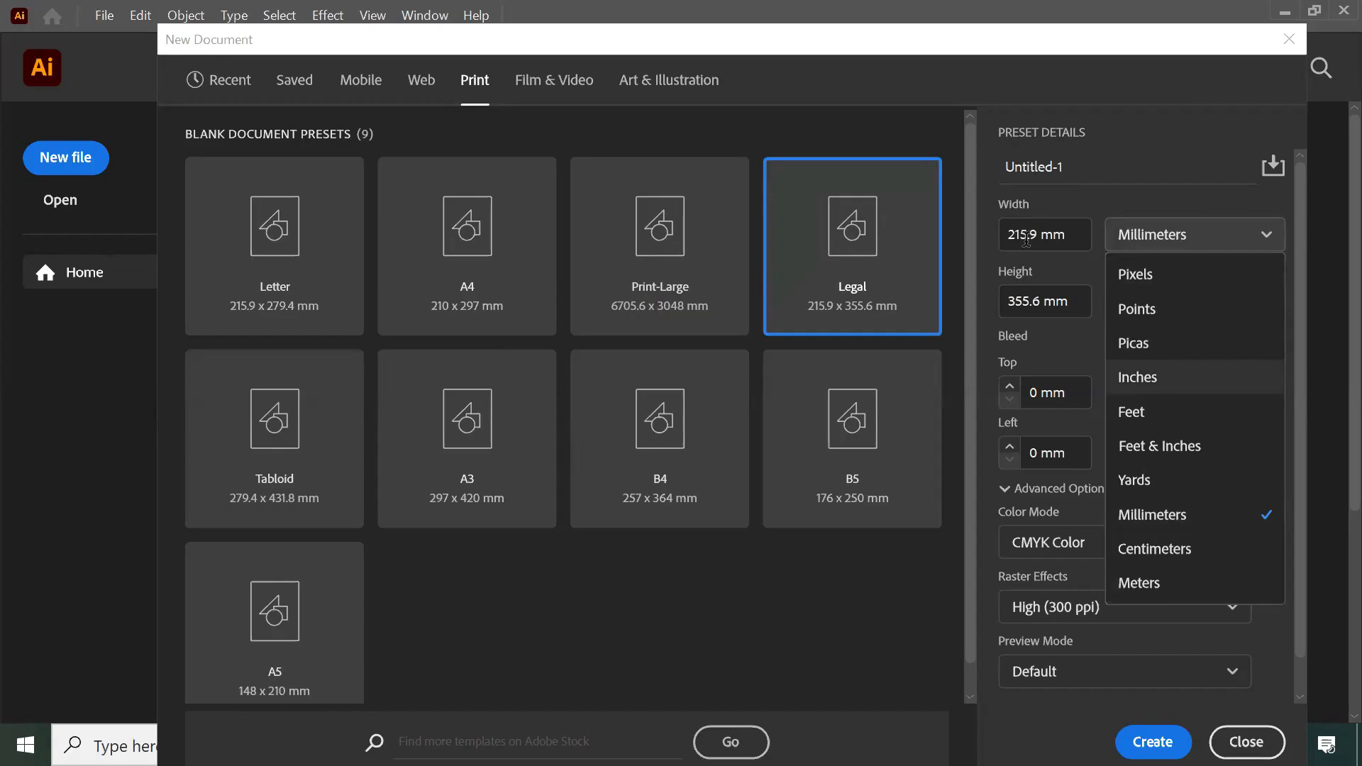
{"action": "left_click_drag", "start_coordinate": [1029, 236], "coordinate": [909, 231]}
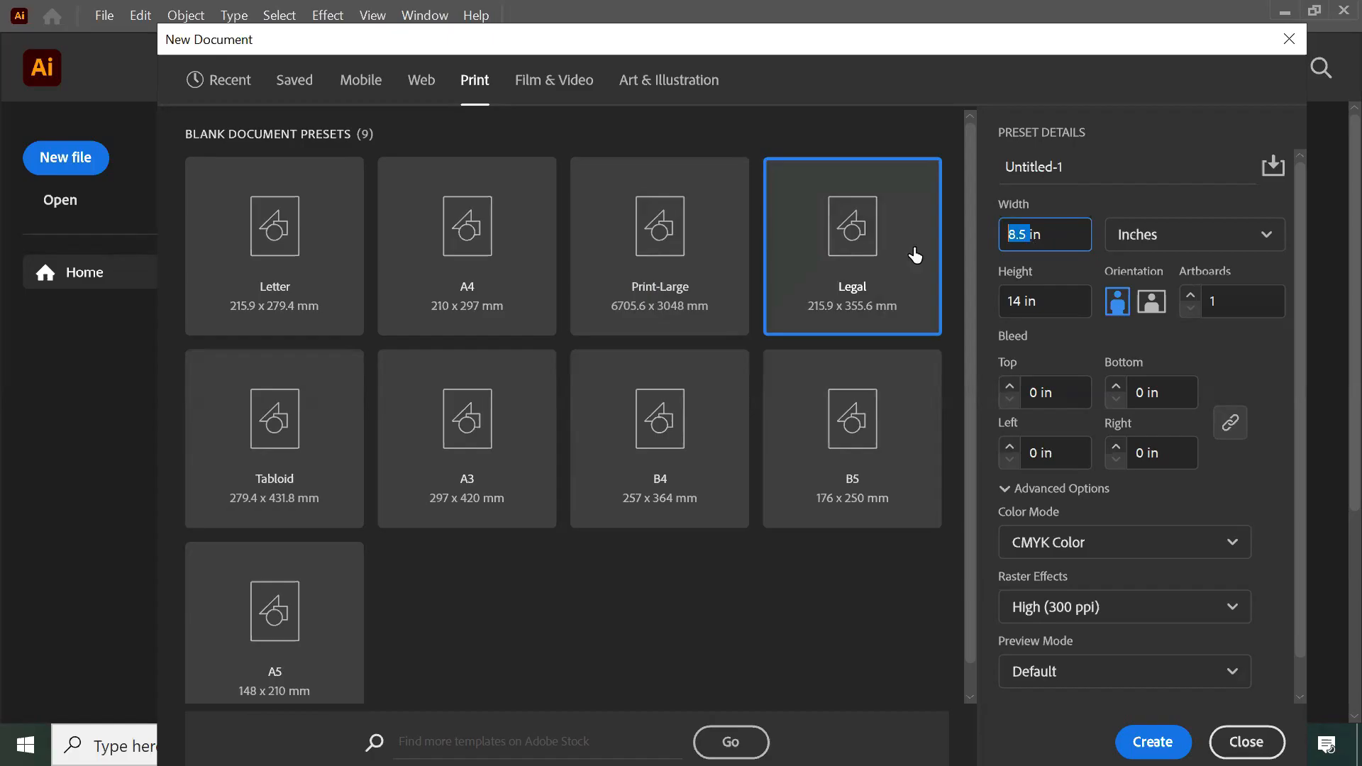
{"action": "type", "text": "3.5"}
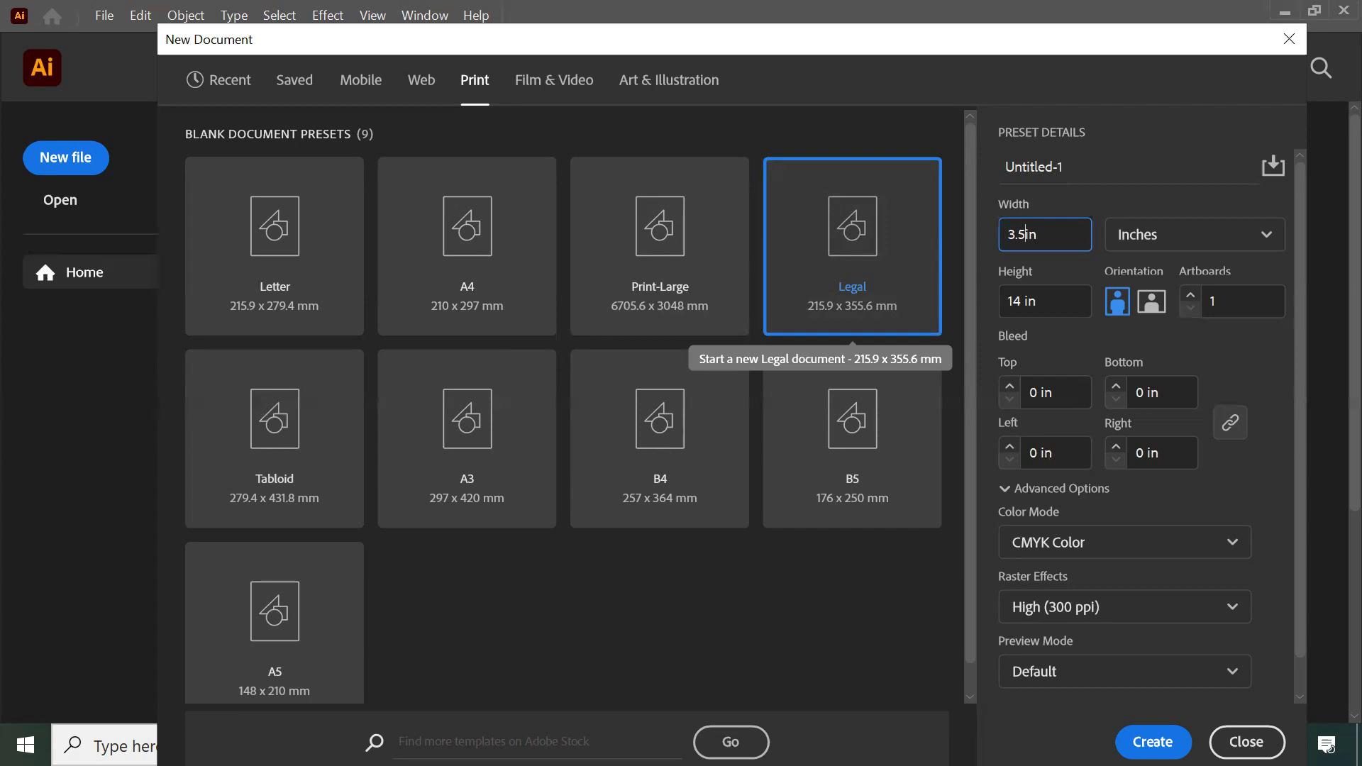
{"action": "key", "text": "BackSpace"}
{"action": "type", "text": "75"}
{"action": "key", "text": "Tab"}
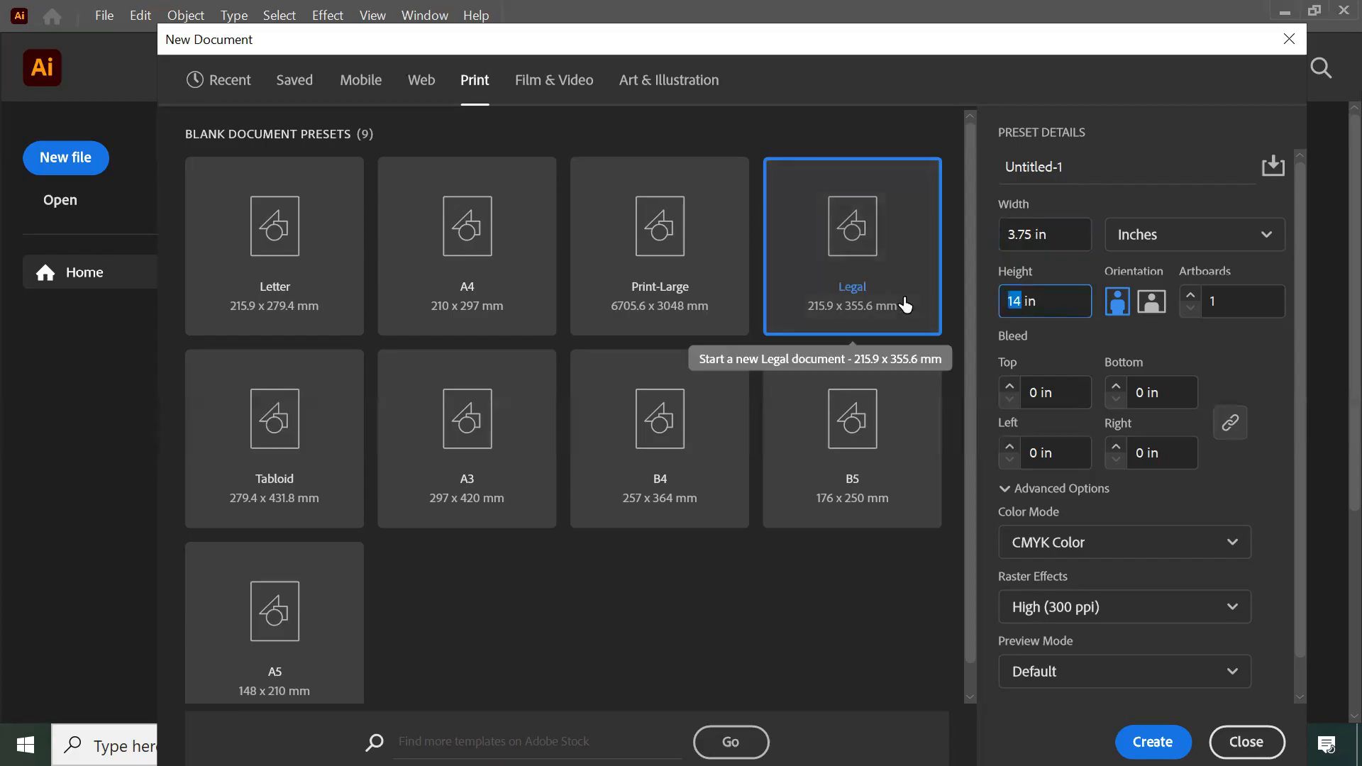
{"action": "type", "text": "2.25"}
Choose landscape orientation, 2 artboards and CMYK Color mode for the new document
{"action": "left_click", "coordinate": [1153, 302]}
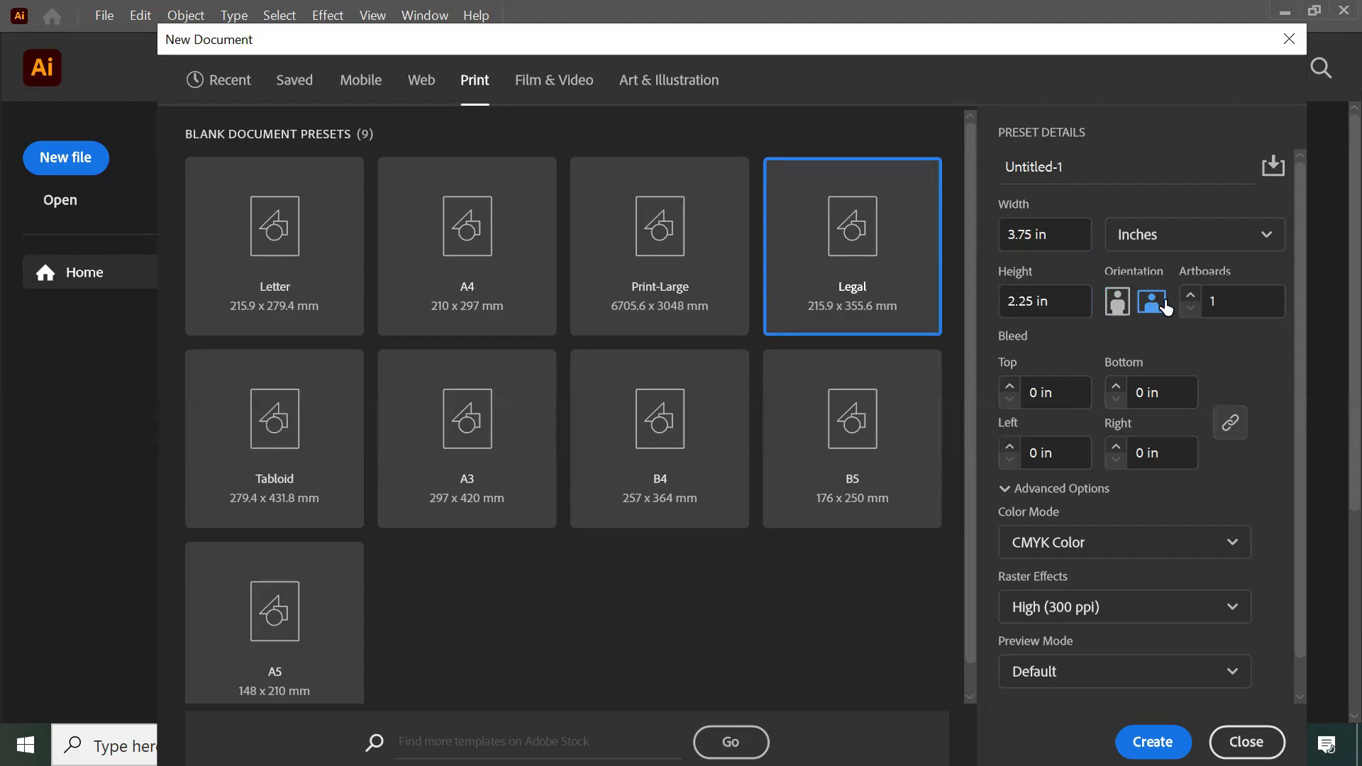
{"action": "left_click", "coordinate": [1116, 303]}
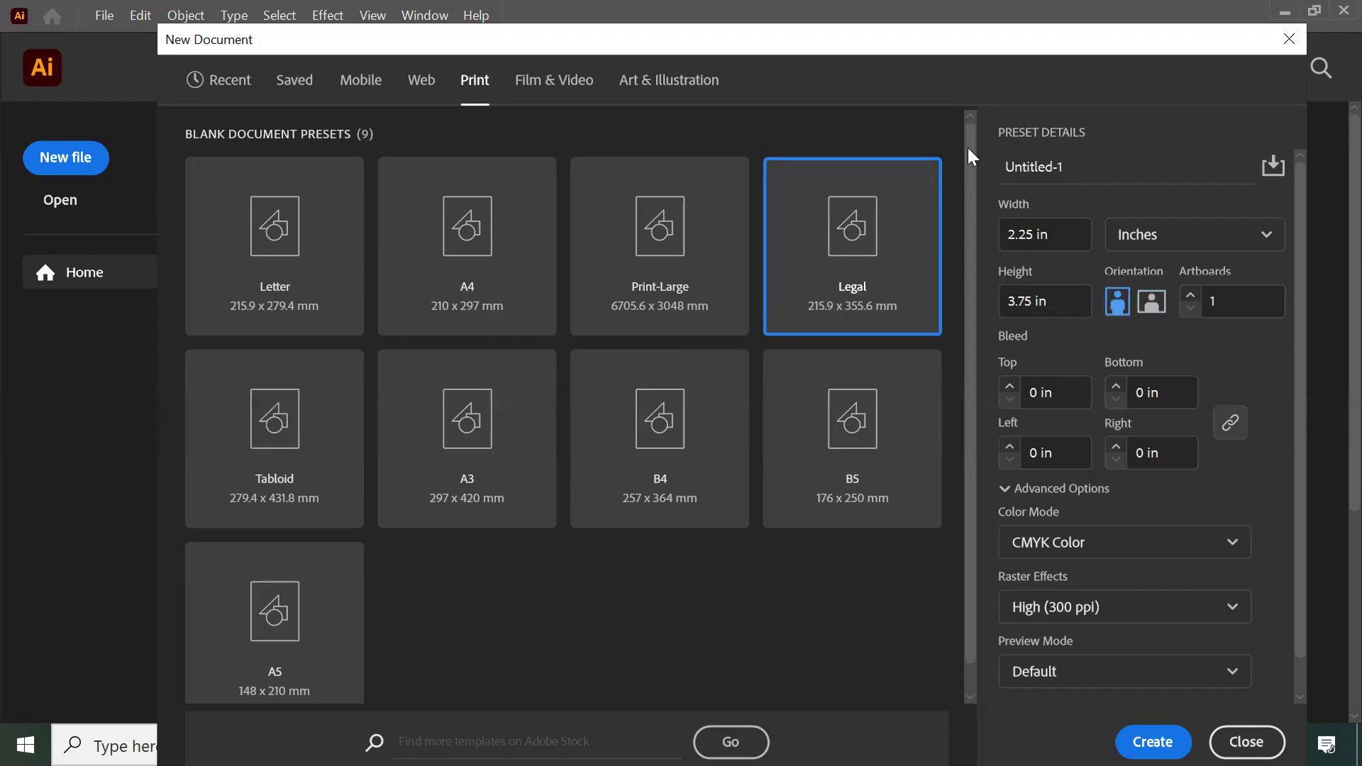
{"action": "left_click", "coordinate": [1151, 302]}
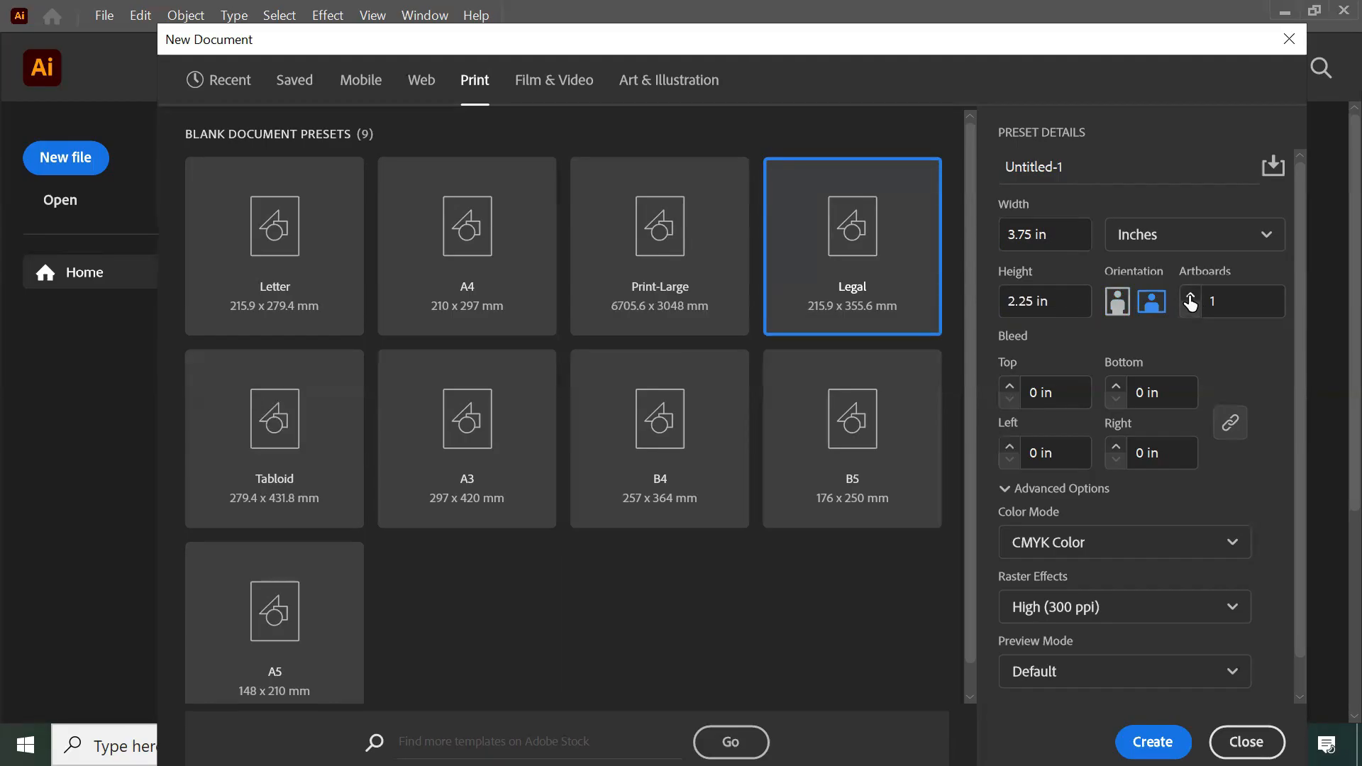
{"action": "left_click", "coordinate": [1190, 301]}
{"action": "left_click", "coordinate": [1179, 547]}
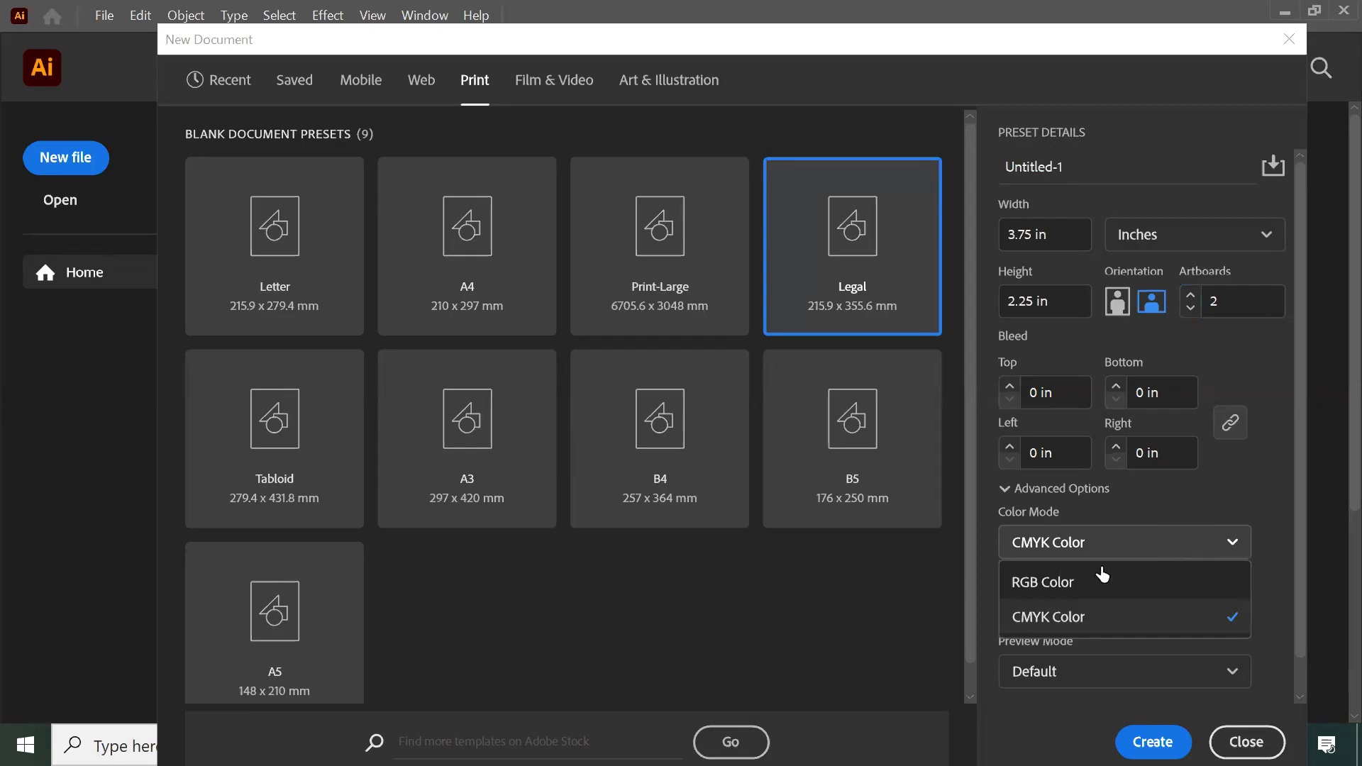
{"action": "left_click", "coordinate": [1078, 588]}
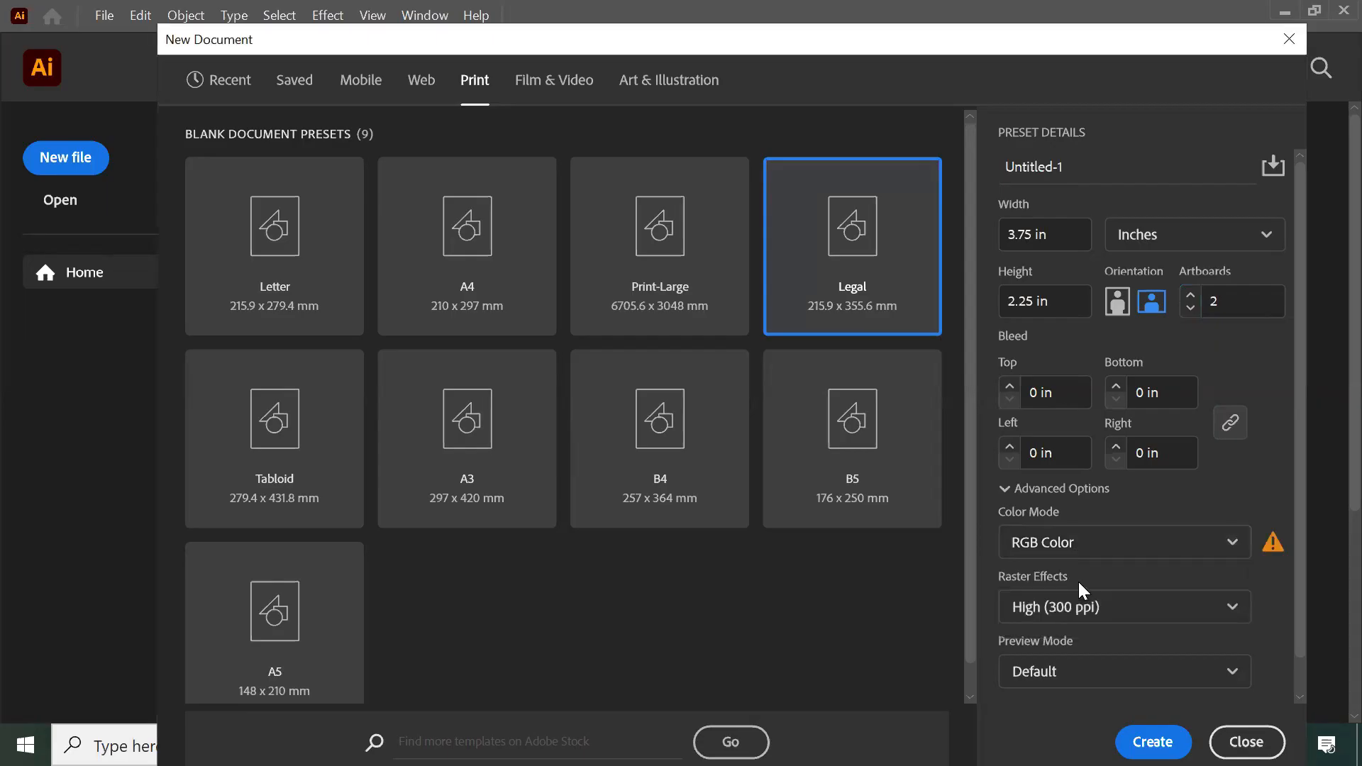
{"action": "left_click", "coordinate": [1111, 552]}
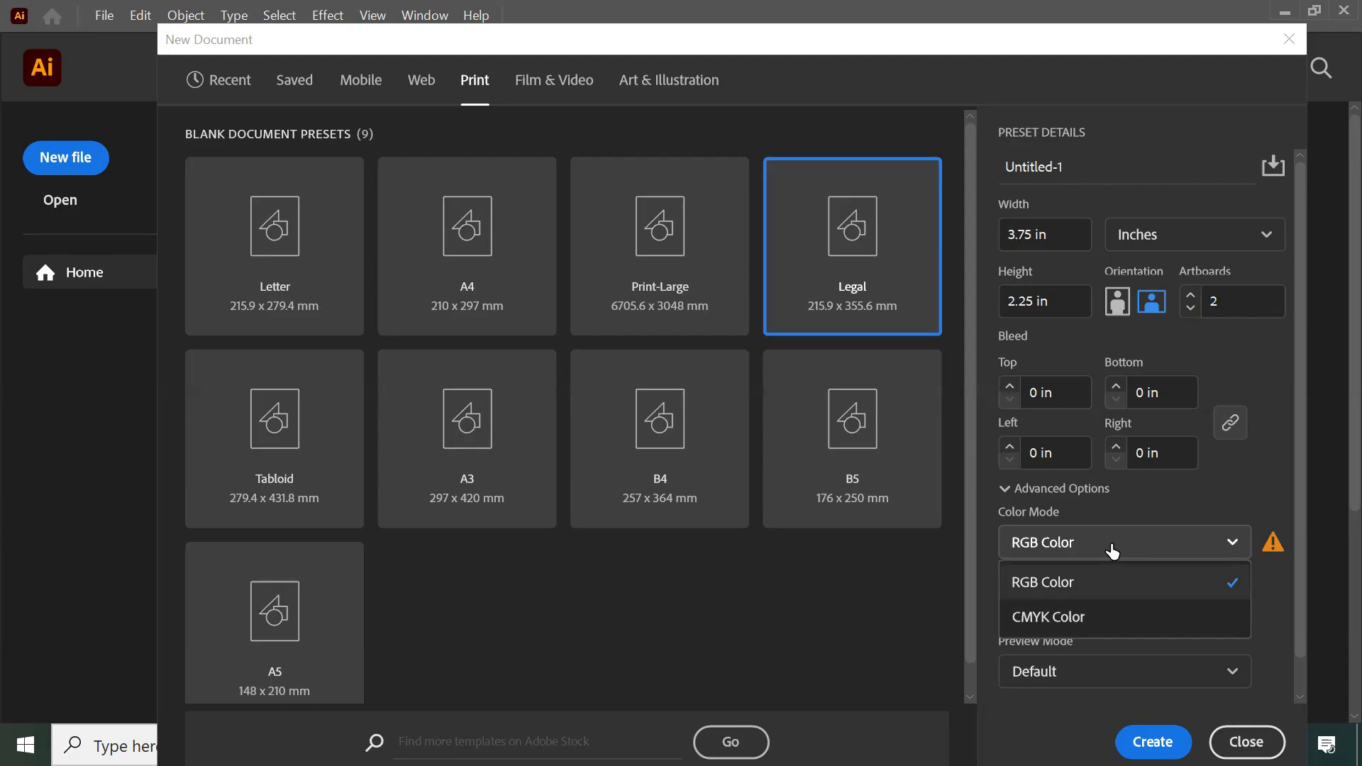
{"action": "left_click", "coordinate": [1103, 619]}
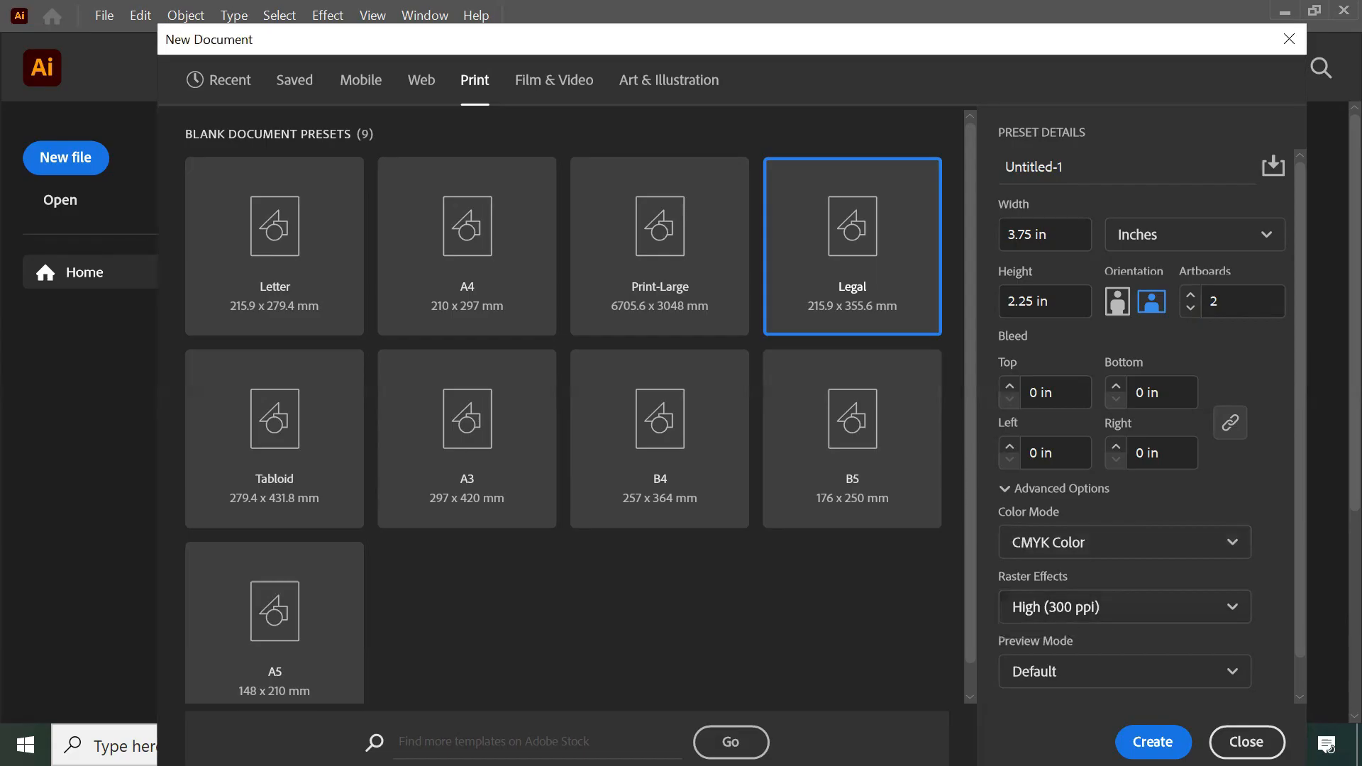
Create the 3.75 × 2.25 in CMYK document with two landscape artboards
{"action": "left_click", "coordinate": [1153, 742]}
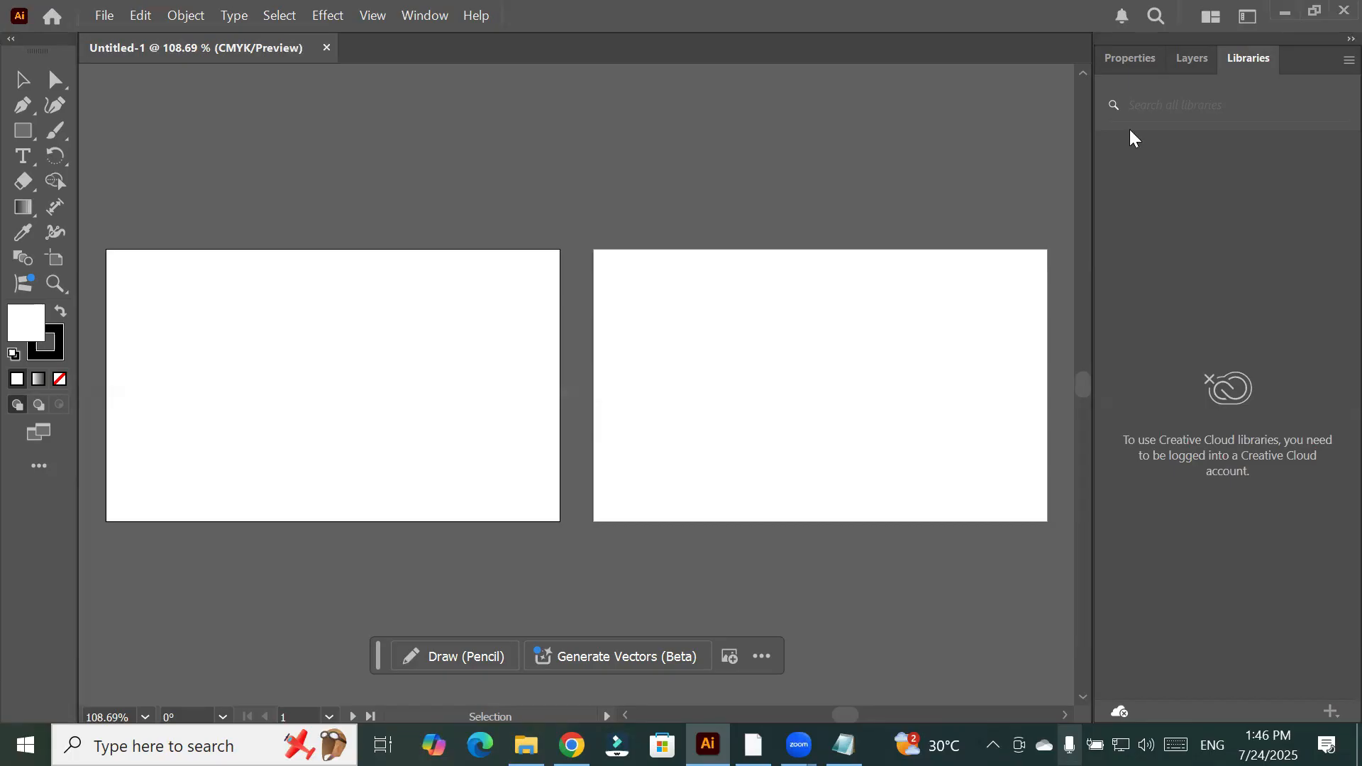
{"action": "left_click", "coordinate": [1154, 65]}
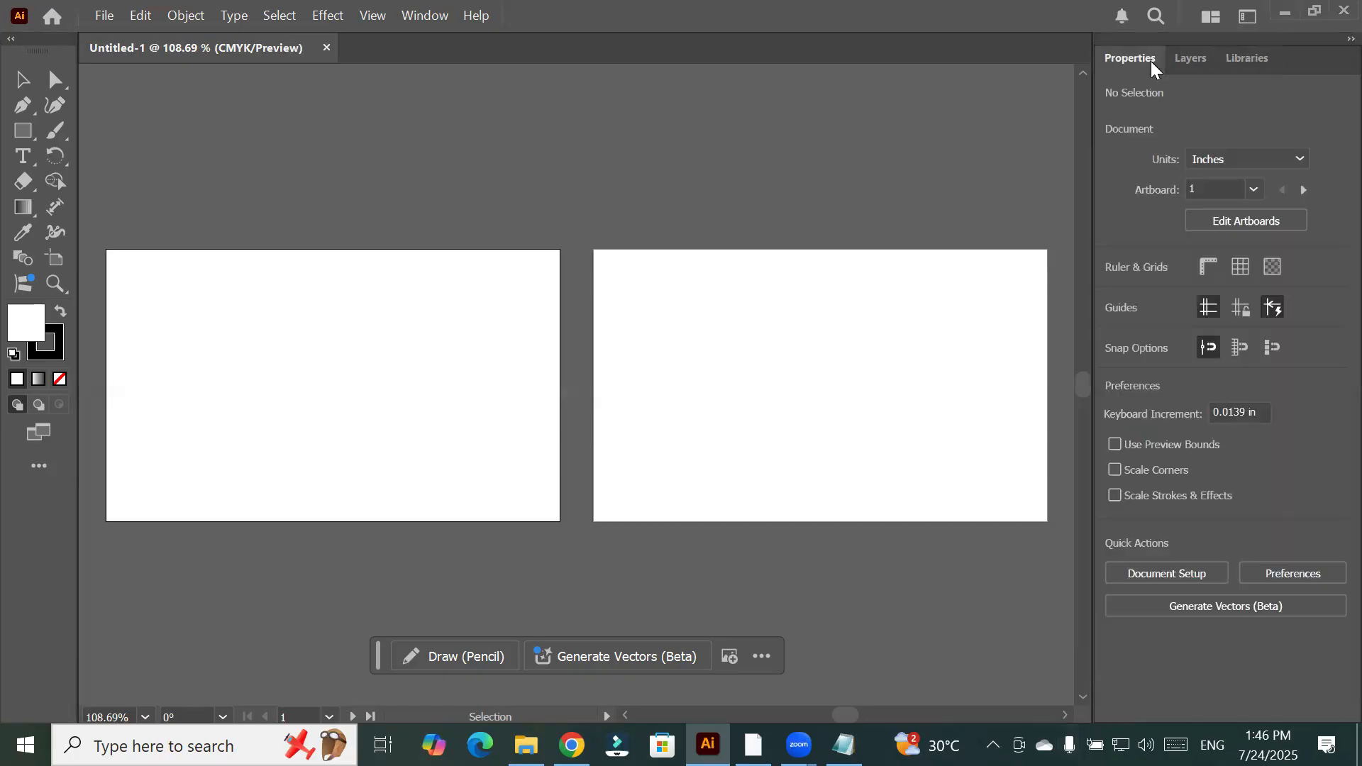
{"action": "left_click", "coordinate": [1203, 63]}
{"action": "left_click", "coordinate": [1246, 63]}
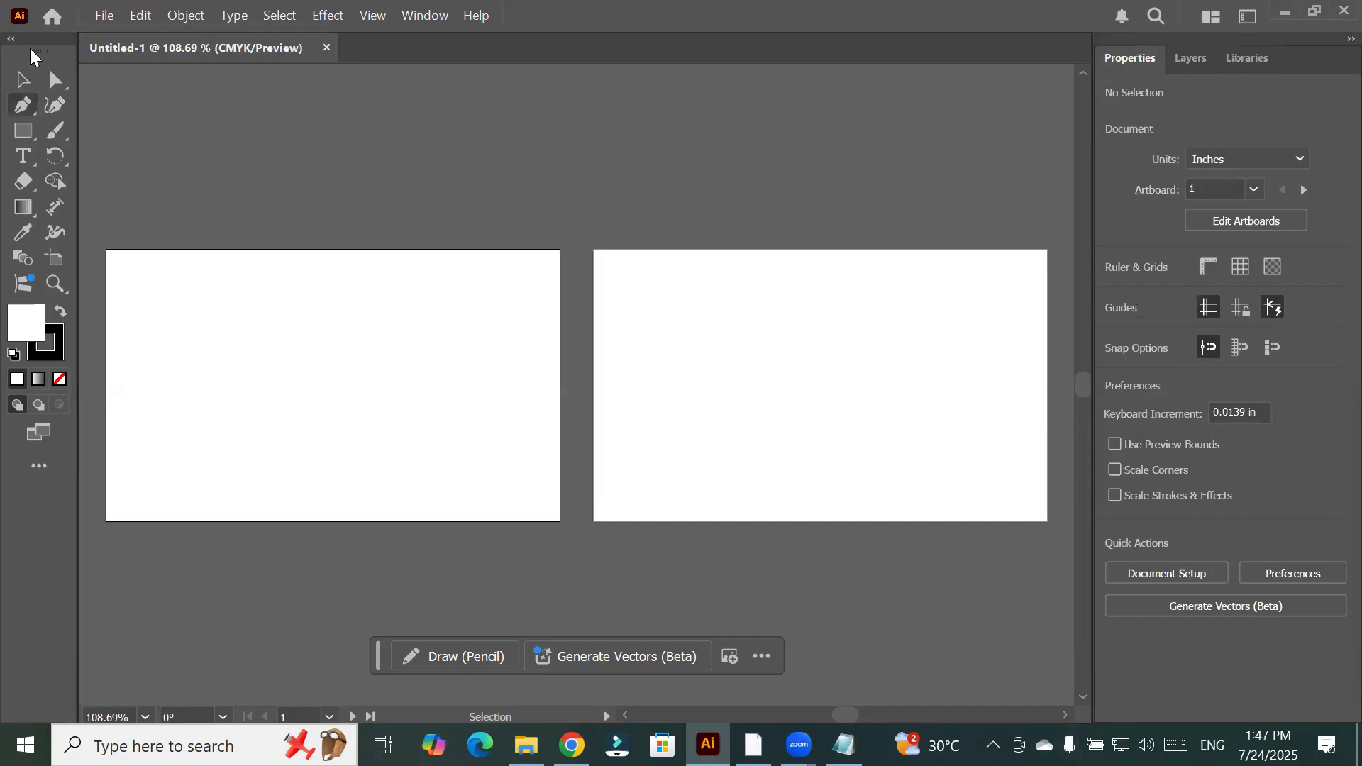
Drag the Tools panel out of the left dock so it floats over the canvas
{"action": "left_click_drag", "start_coordinate": [31, 51], "coordinate": [152, 107]}
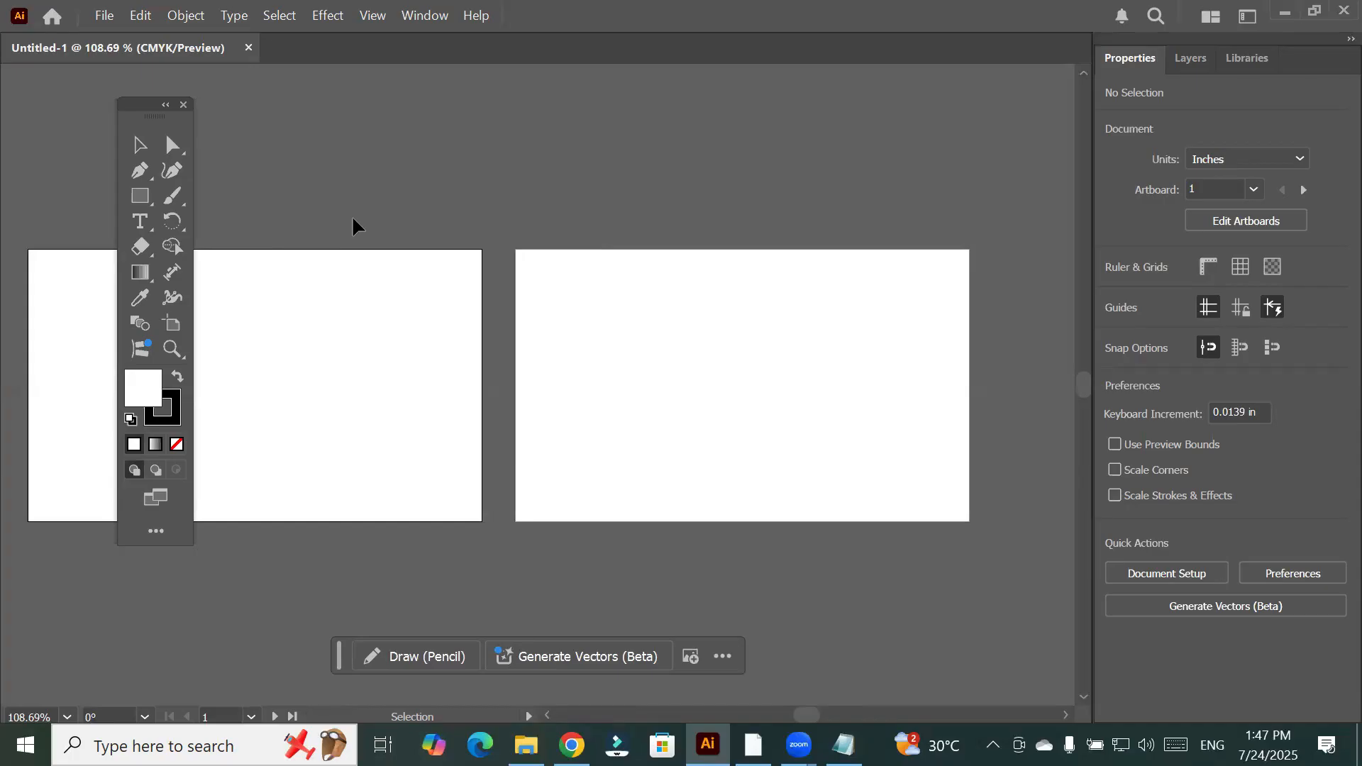
Choose Window > Workspace > Painting
{"action": "left_click", "coordinate": [420, 16]}
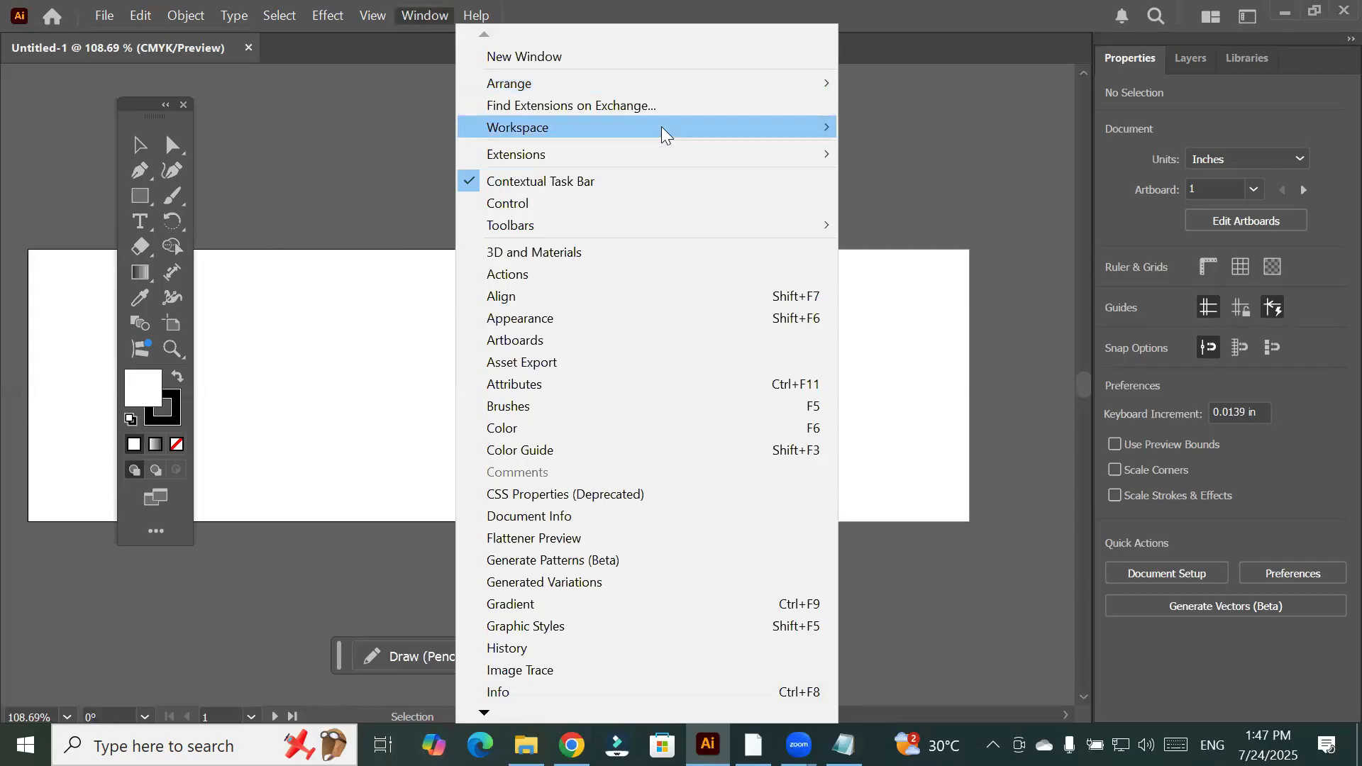
{"action": "mouse_move", "coordinate": [665, 134]}
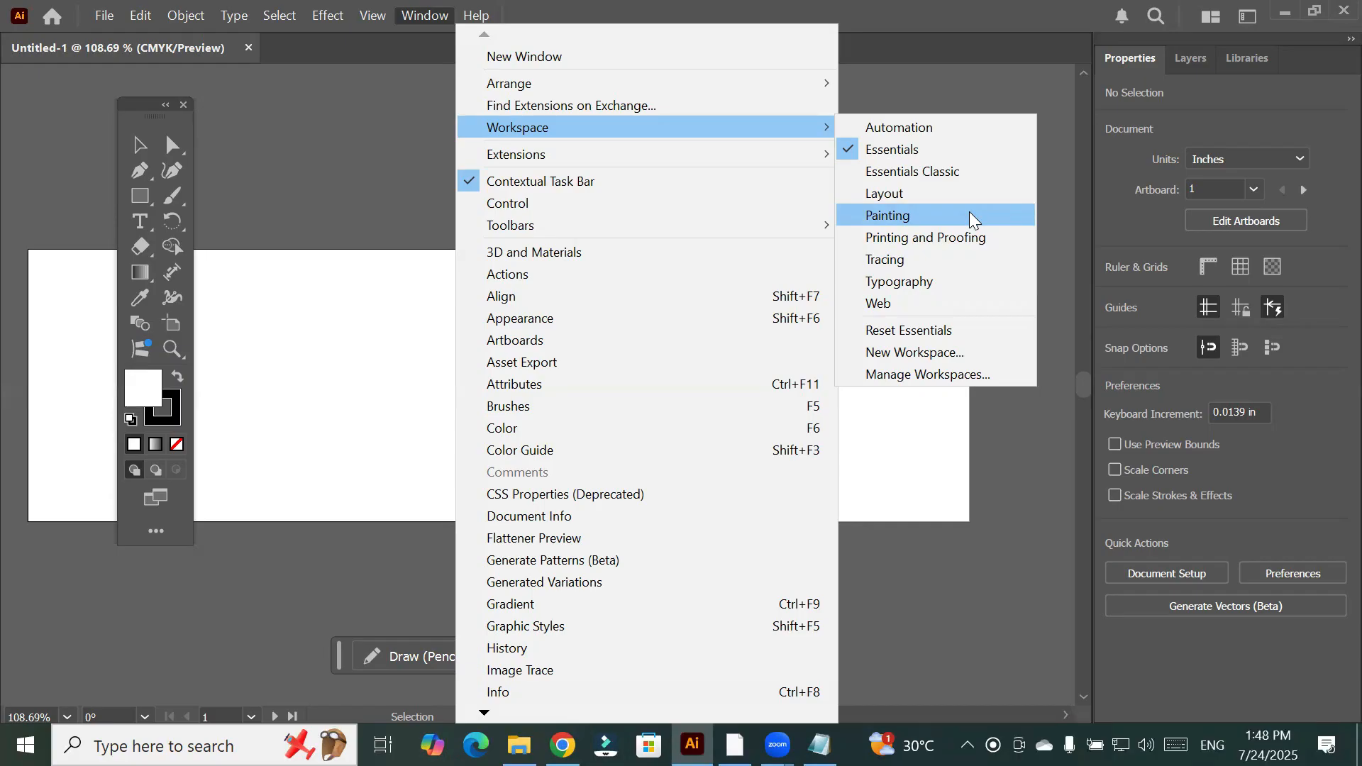
{"action": "left_click", "coordinate": [973, 217]}
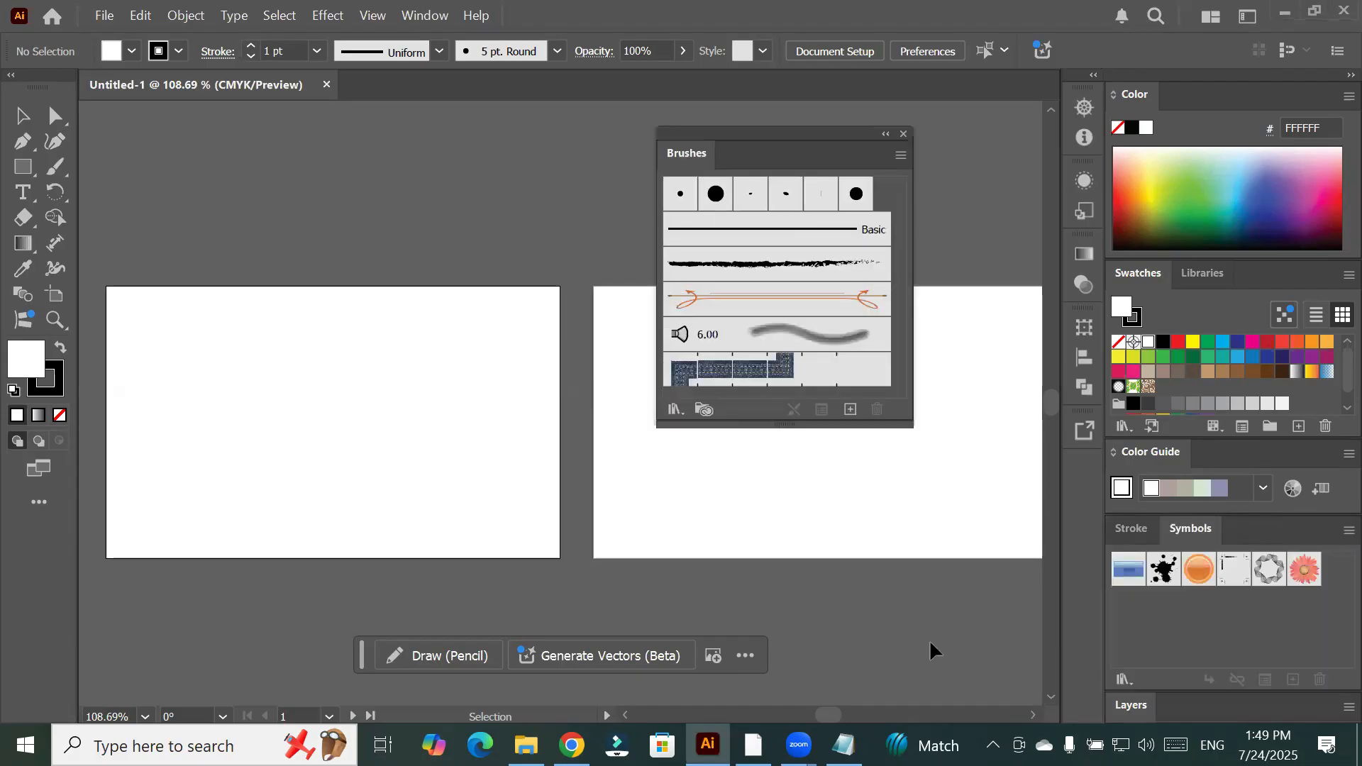
Select the charcoal brush in the Brushes panel
{"action": "left_click", "coordinate": [790, 274]}
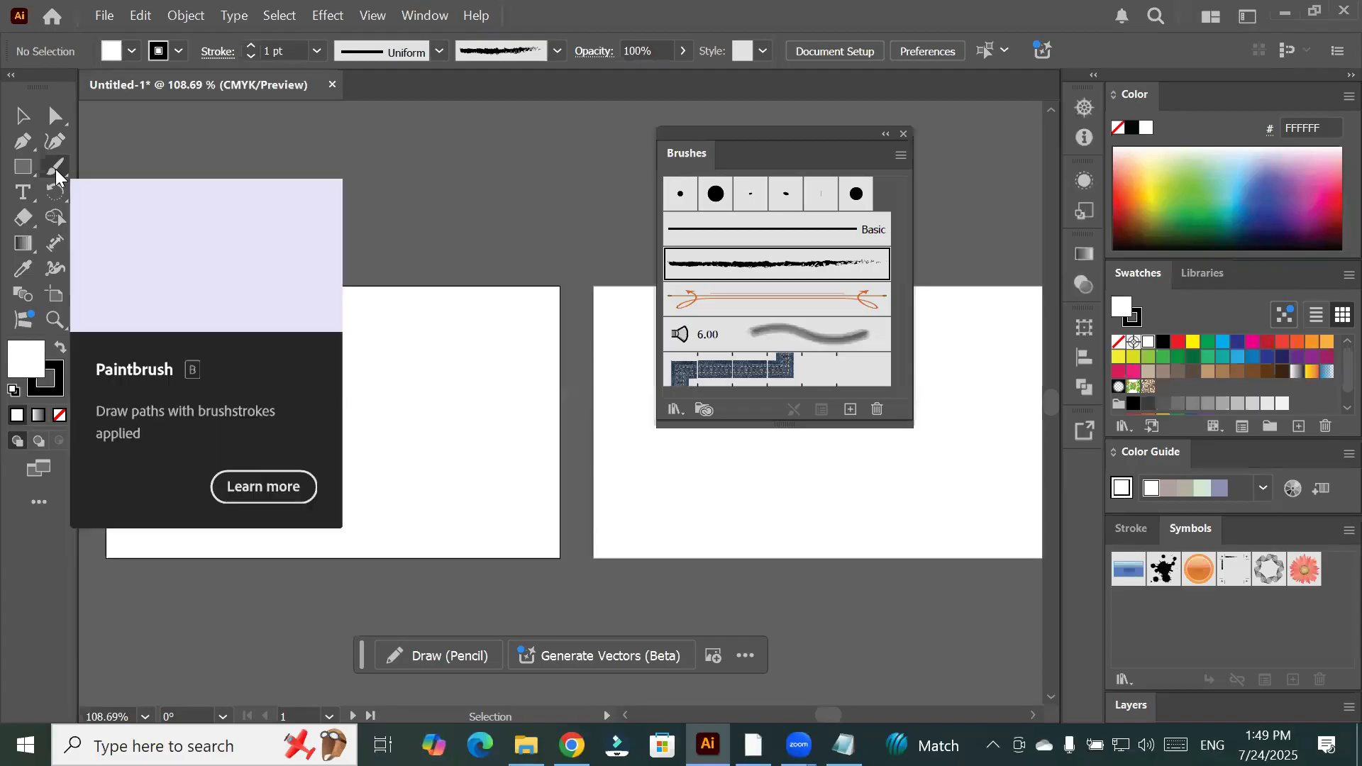
Paint two charcoal strokes across the left artboard
{"action": "left_click", "coordinate": [55, 169]}
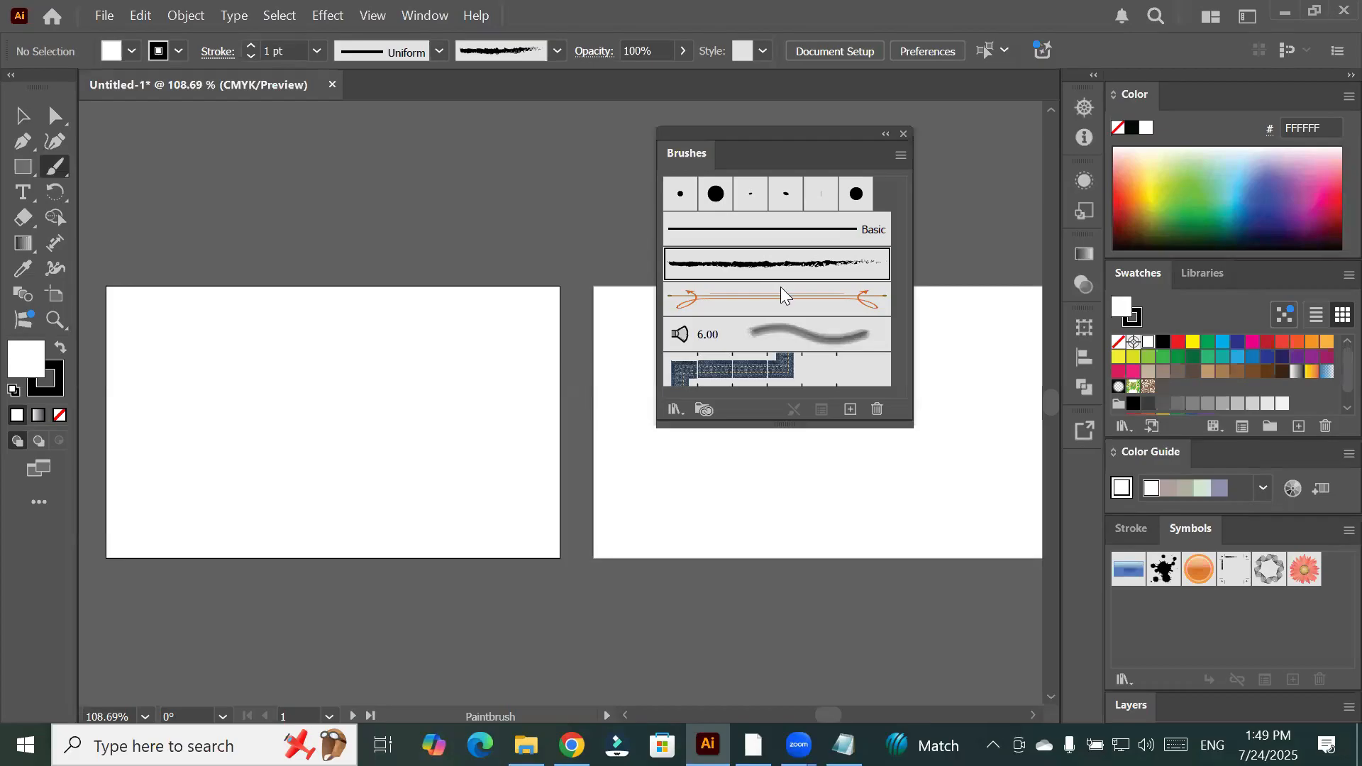
{"action": "left_click_drag", "start_coordinate": [241, 468], "coordinate": [455, 327]}
{"action": "left_click_drag", "start_coordinate": [363, 496], "coordinate": [512, 390]}
With the 6.00 bristle brush, paint two wide grey strokes, then make the Brushes panel taller
{"action": "left_click", "coordinate": [805, 344]}
{"action": "mouse_move", "coordinate": [426, 302]}
{"action": "left_mouse_down"}
{"action": "mouse_move", "coordinate": [192, 377]}
{"action": "mouse_move", "coordinate": [159, 368]}
{"action": "left_mouse_up"}
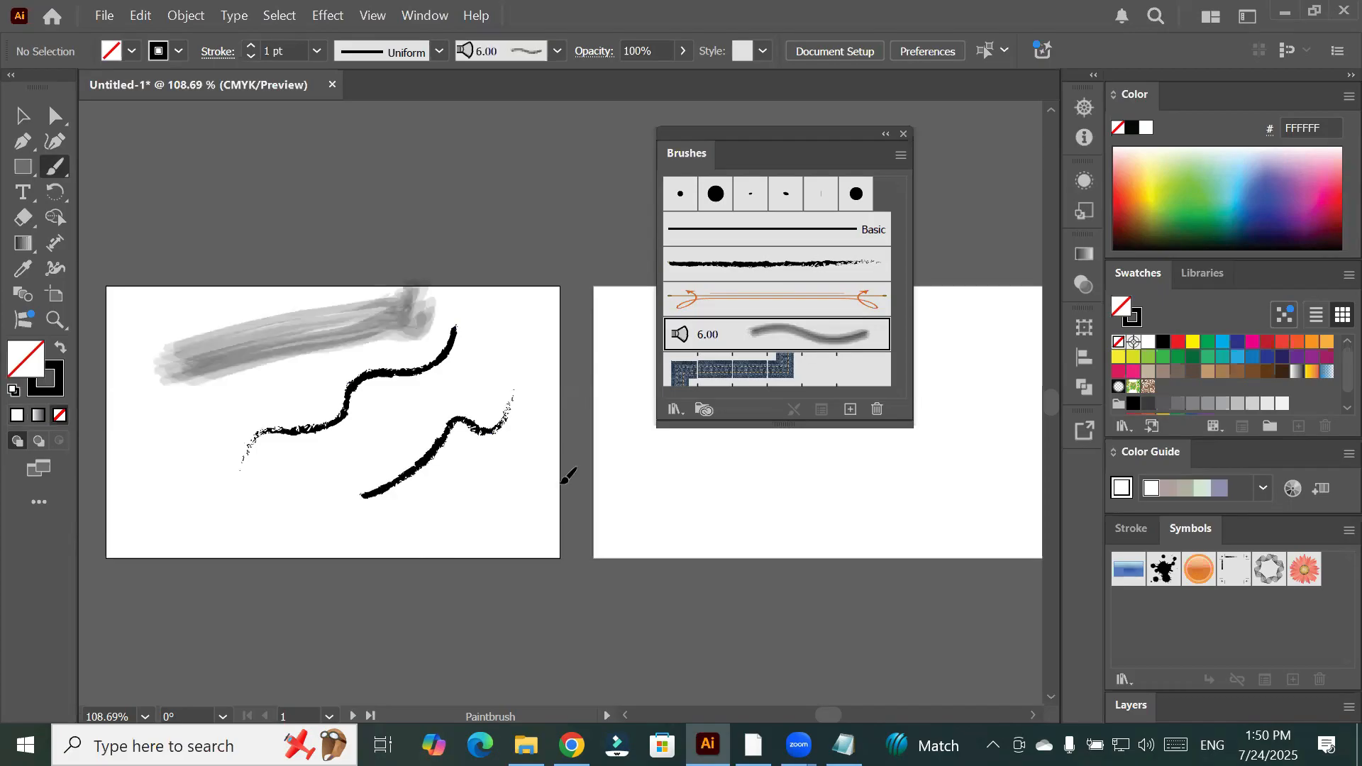
{"action": "left_click_drag", "start_coordinate": [179, 450], "coordinate": [569, 508]}
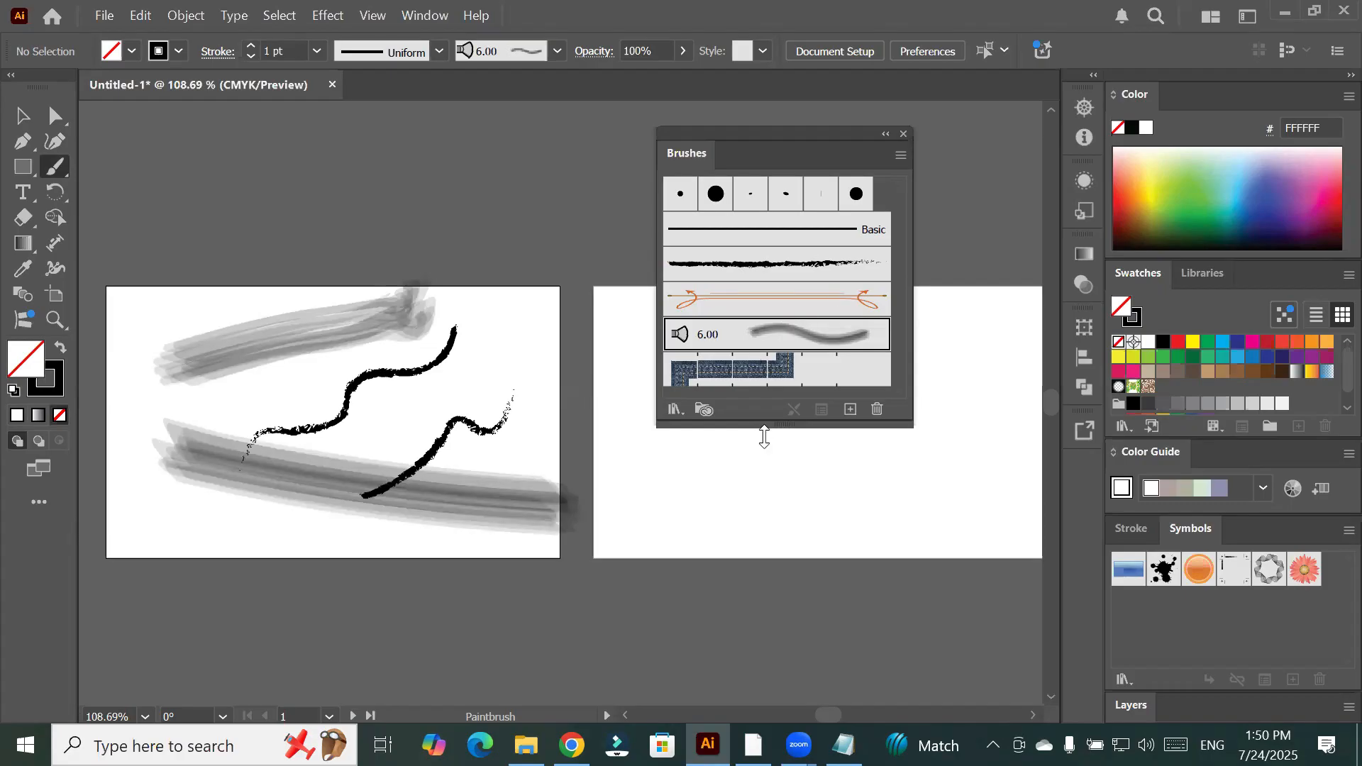
{"action": "left_click_drag", "start_coordinate": [764, 436], "coordinate": [769, 556]}
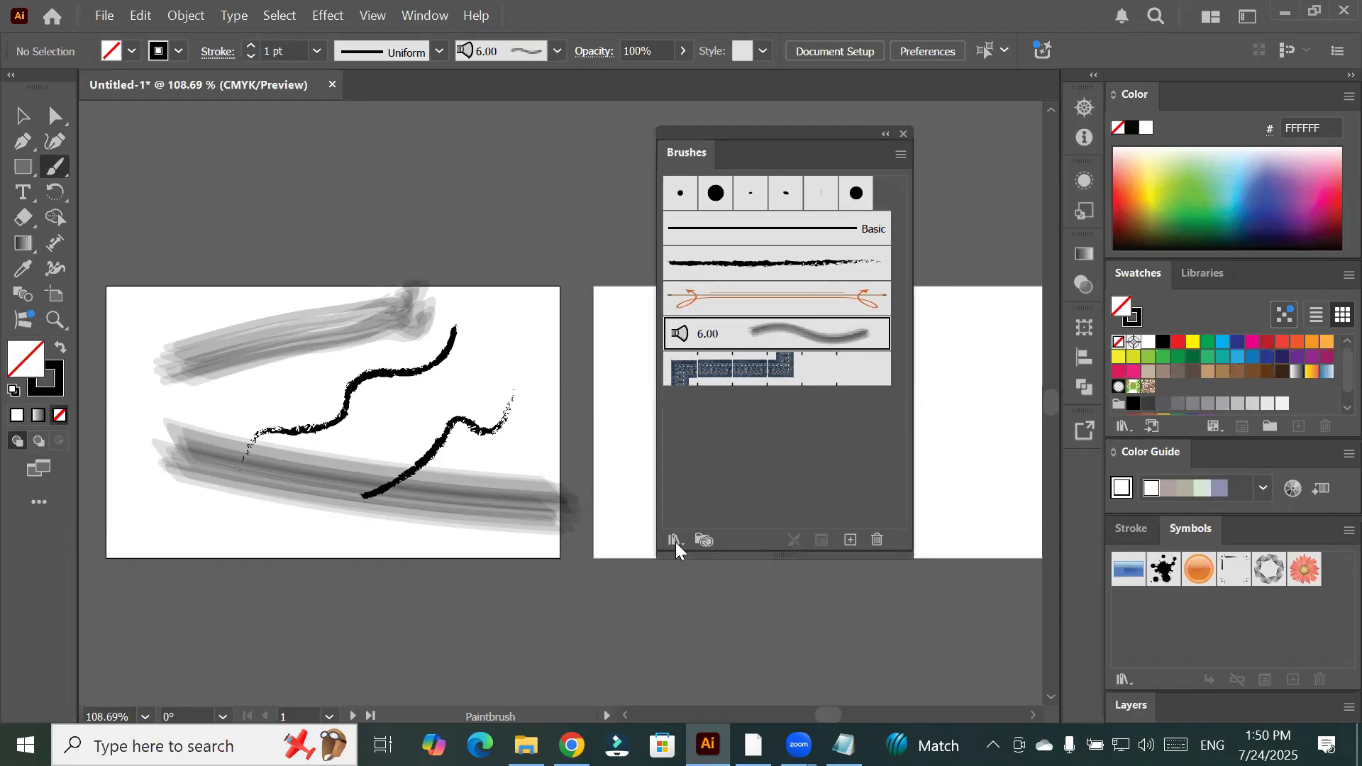
Load the Artistic_ChalkCharcoalPencil brush library
{"action": "left_click", "coordinate": [675, 540]}
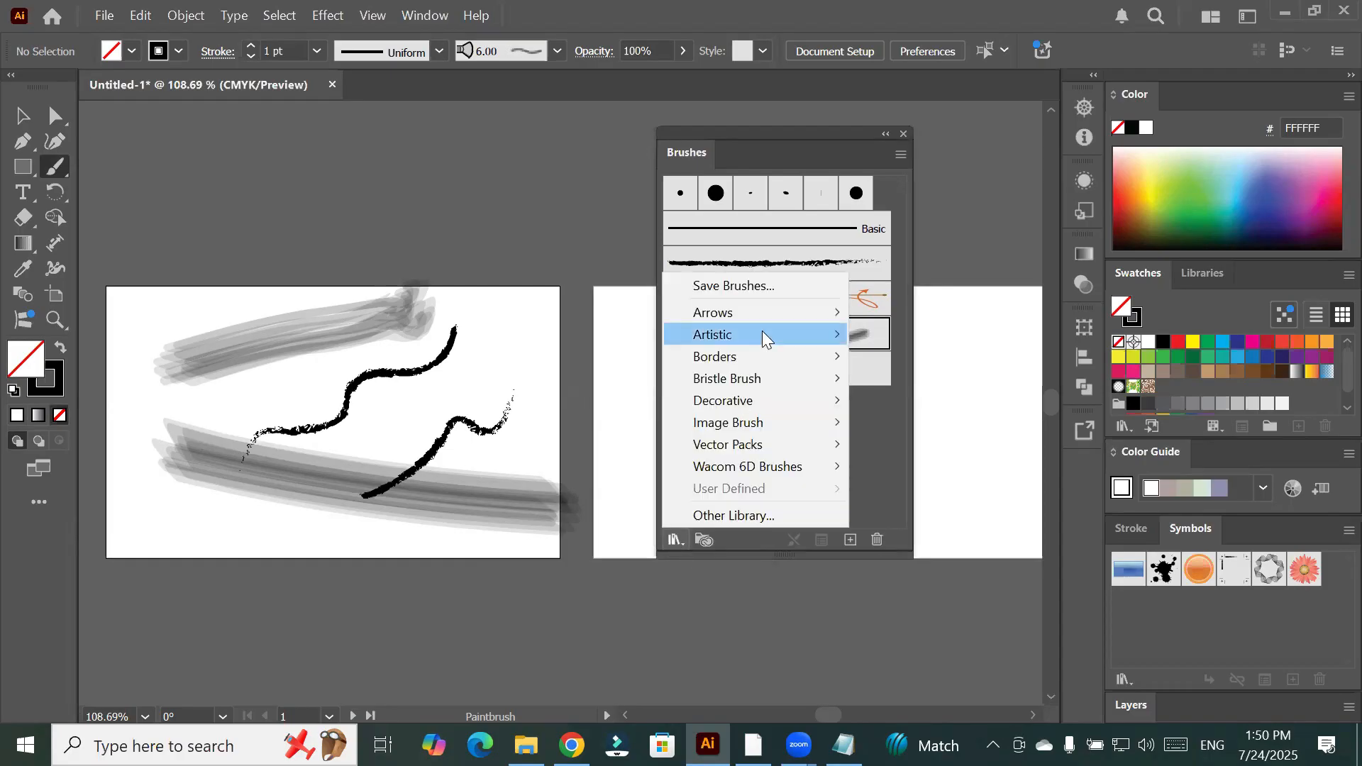
{"action": "mouse_move", "coordinate": [763, 335]}
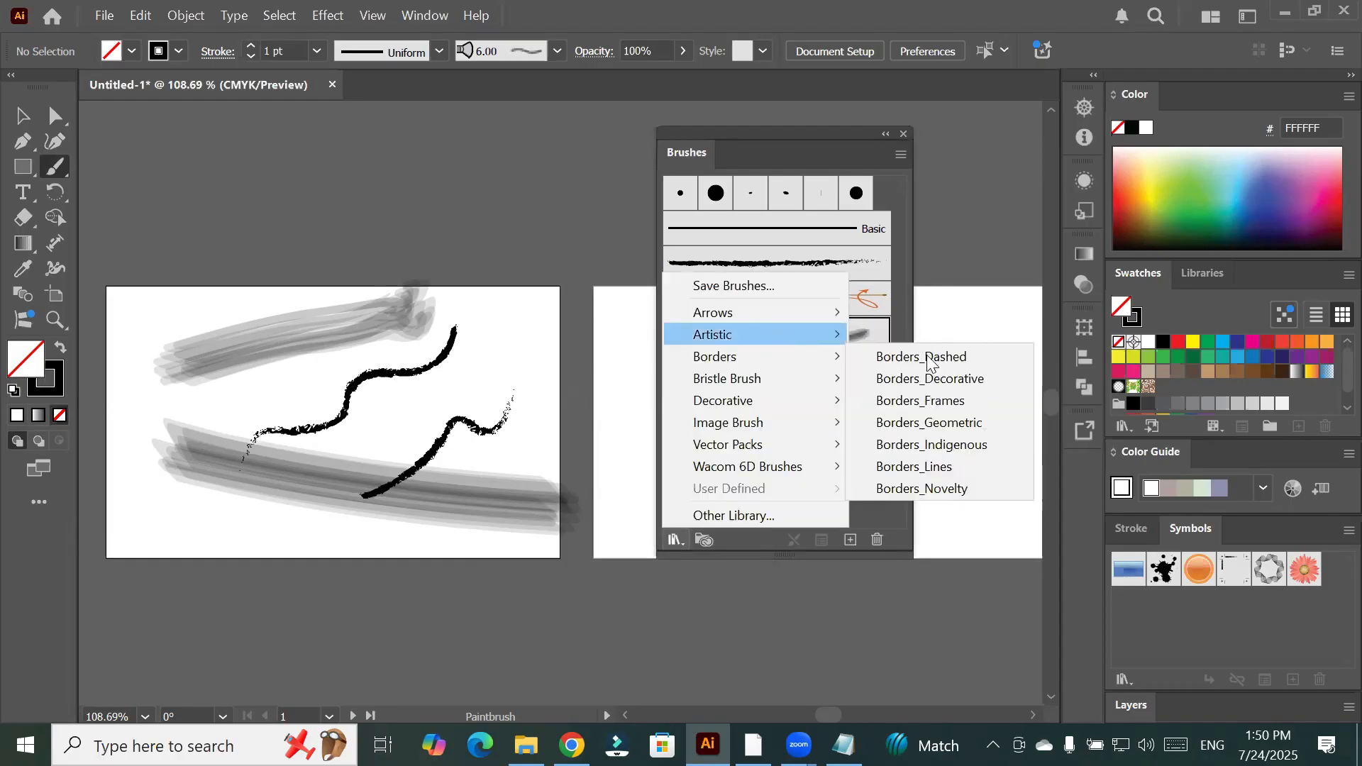
{"action": "left_click", "coordinate": [927, 356]}
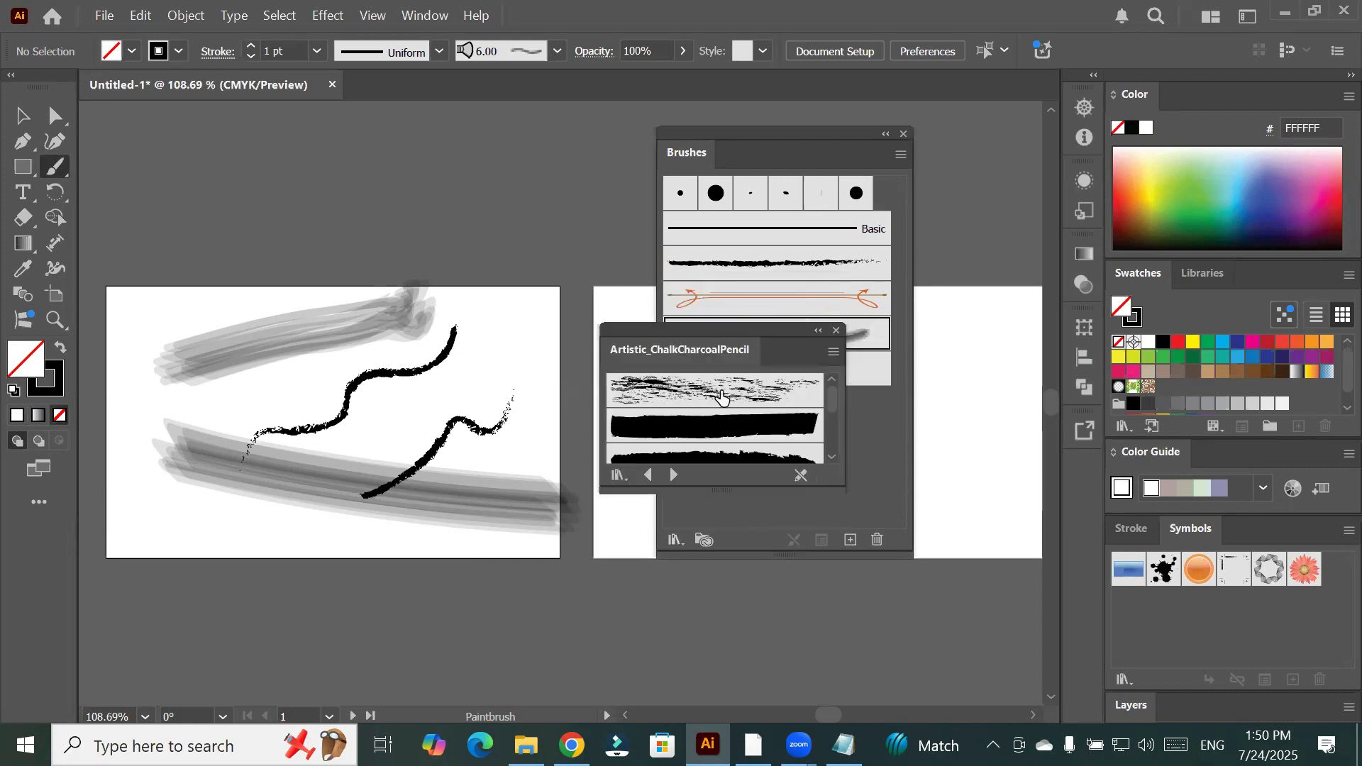
Paint three scratchy black charcoal strokes across the first artboard
{"action": "mouse_move", "coordinate": [502, 348]}
{"action": "left_mouse_down"}
{"action": "mouse_move", "coordinate": [261, 462]}
{"action": "mouse_move", "coordinate": [203, 432]}
{"action": "left_mouse_up"}
{"action": "left_click_drag", "start_coordinate": [202, 432], "coordinate": [536, 355]}
{"action": "left_click_drag", "start_coordinate": [504, 397], "coordinate": [459, 491]}
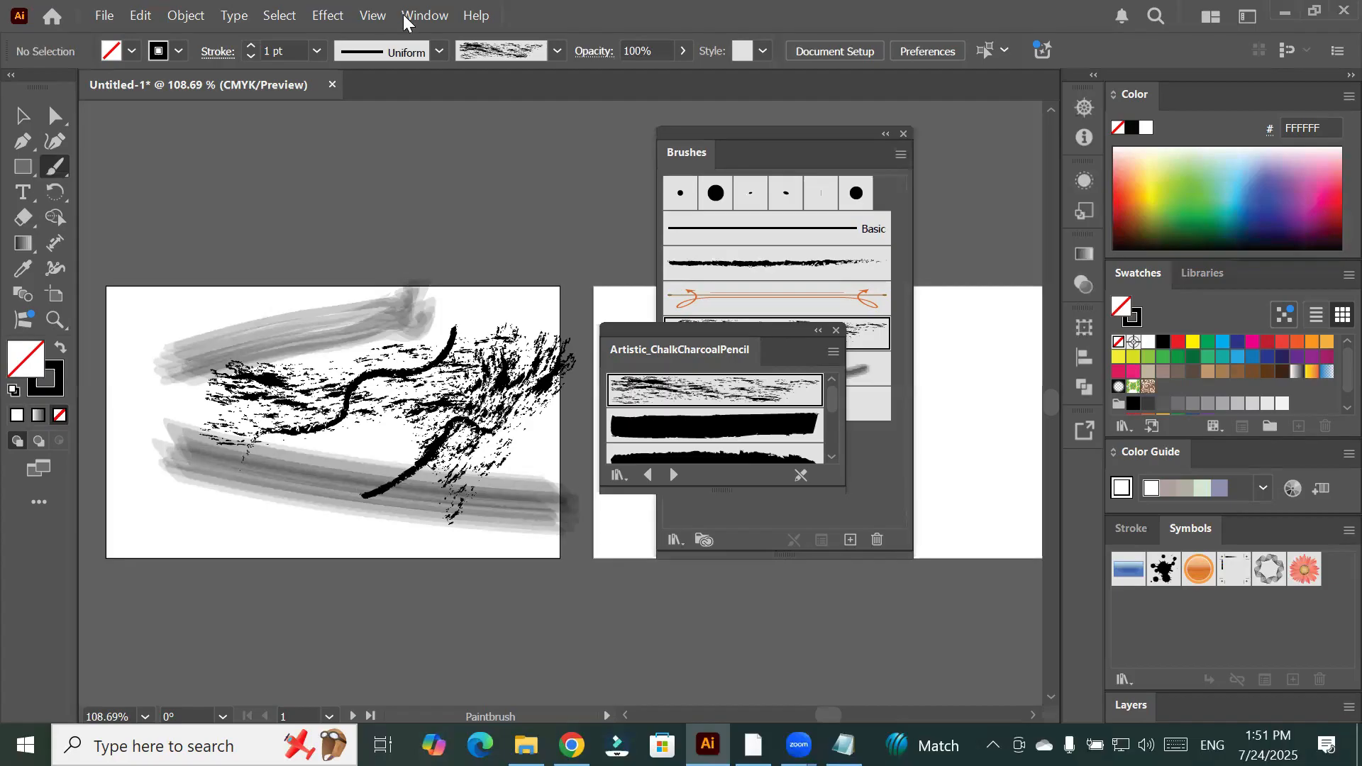
{"action": "key", "text": "alt+w"}
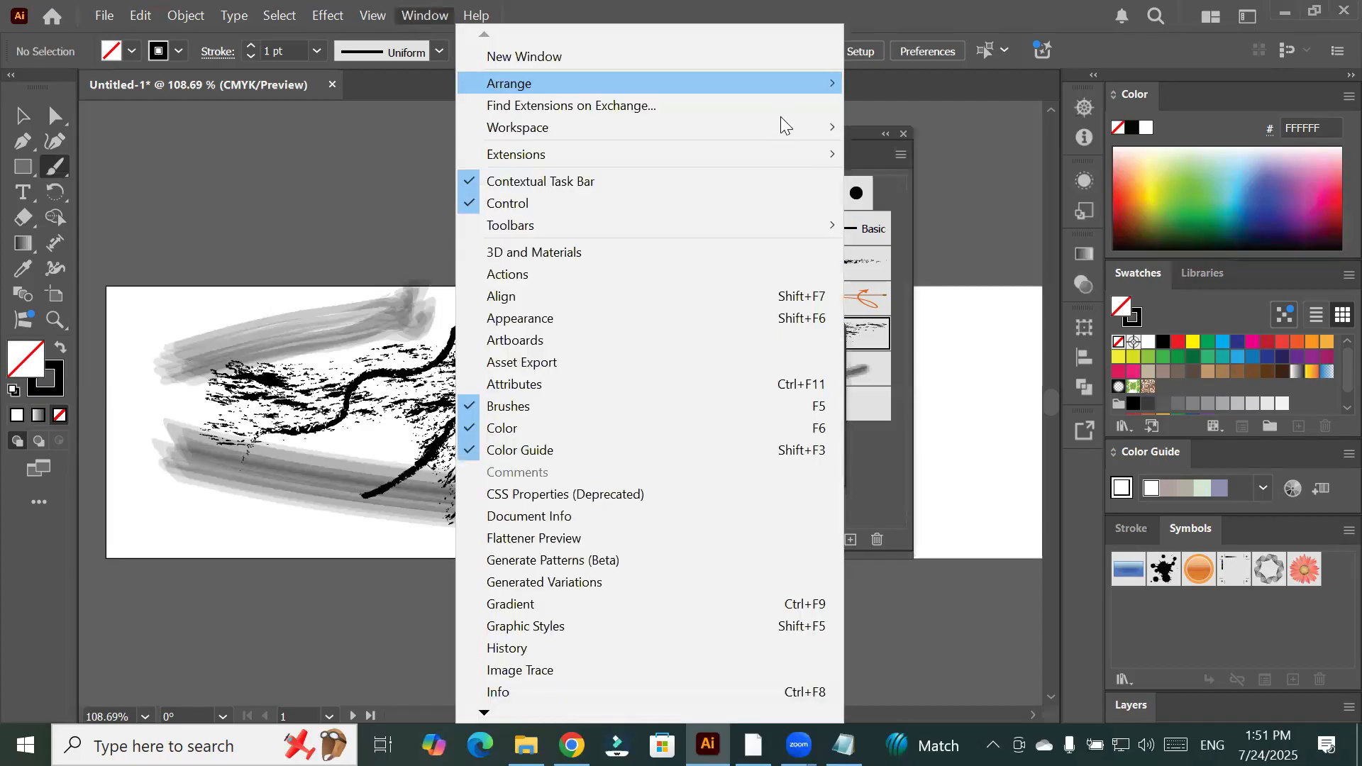
{"action": "mouse_move", "coordinate": [785, 126]}
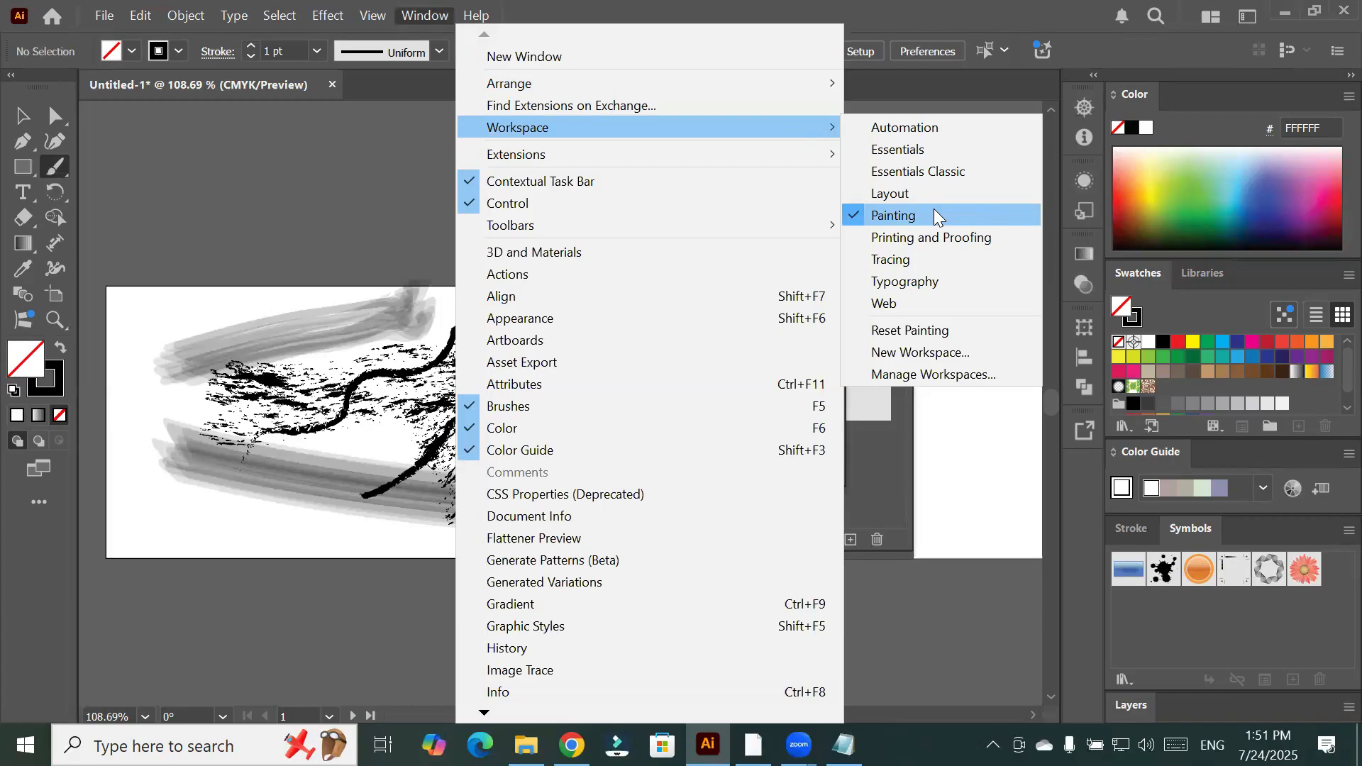
{"action": "left_click", "coordinate": [949, 78]}
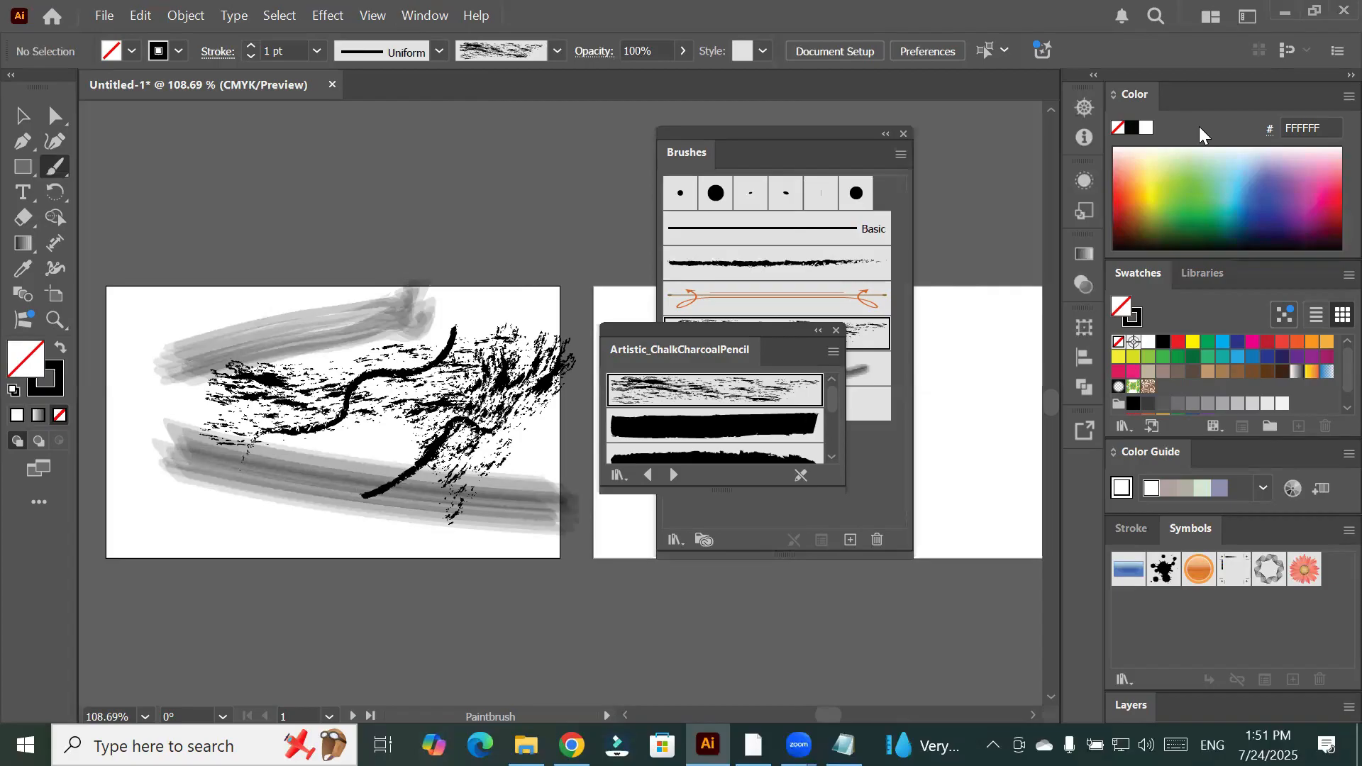
Float the Brushes, chalk charcoal library, Color and Swatches panels over the canvas
{"action": "left_click_drag", "start_coordinate": [702, 140], "coordinate": [199, 163]}
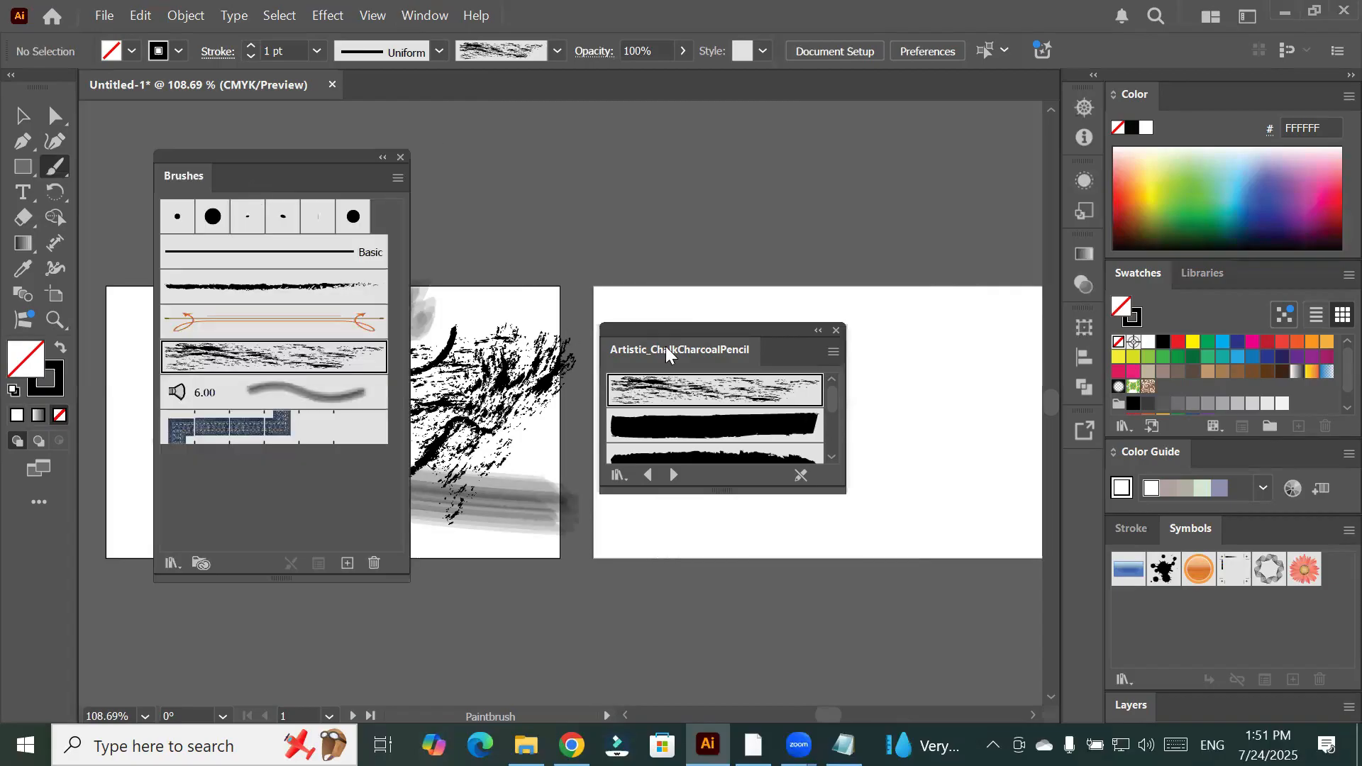
{"action": "left_click_drag", "start_coordinate": [665, 347], "coordinate": [520, 193]}
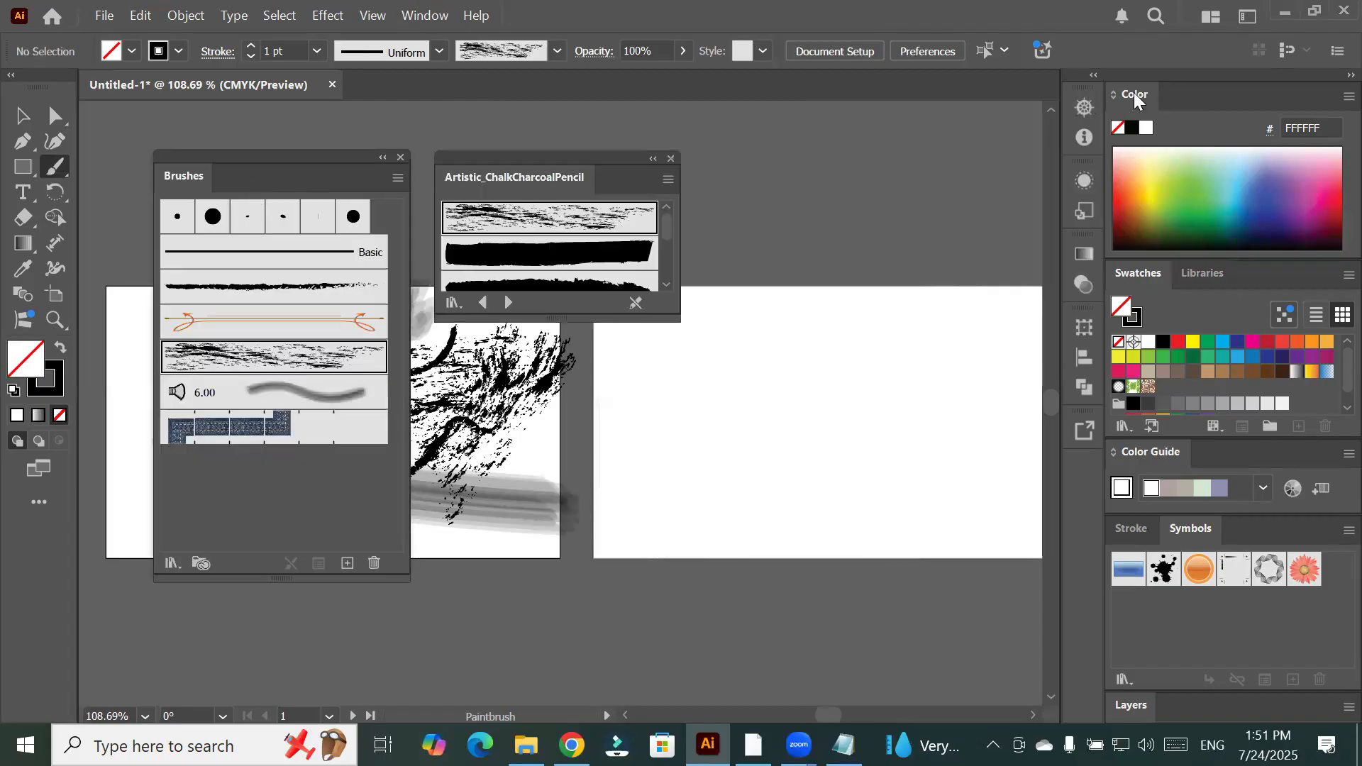
{"action": "left_click_drag", "start_coordinate": [1133, 94], "coordinate": [961, 126]}
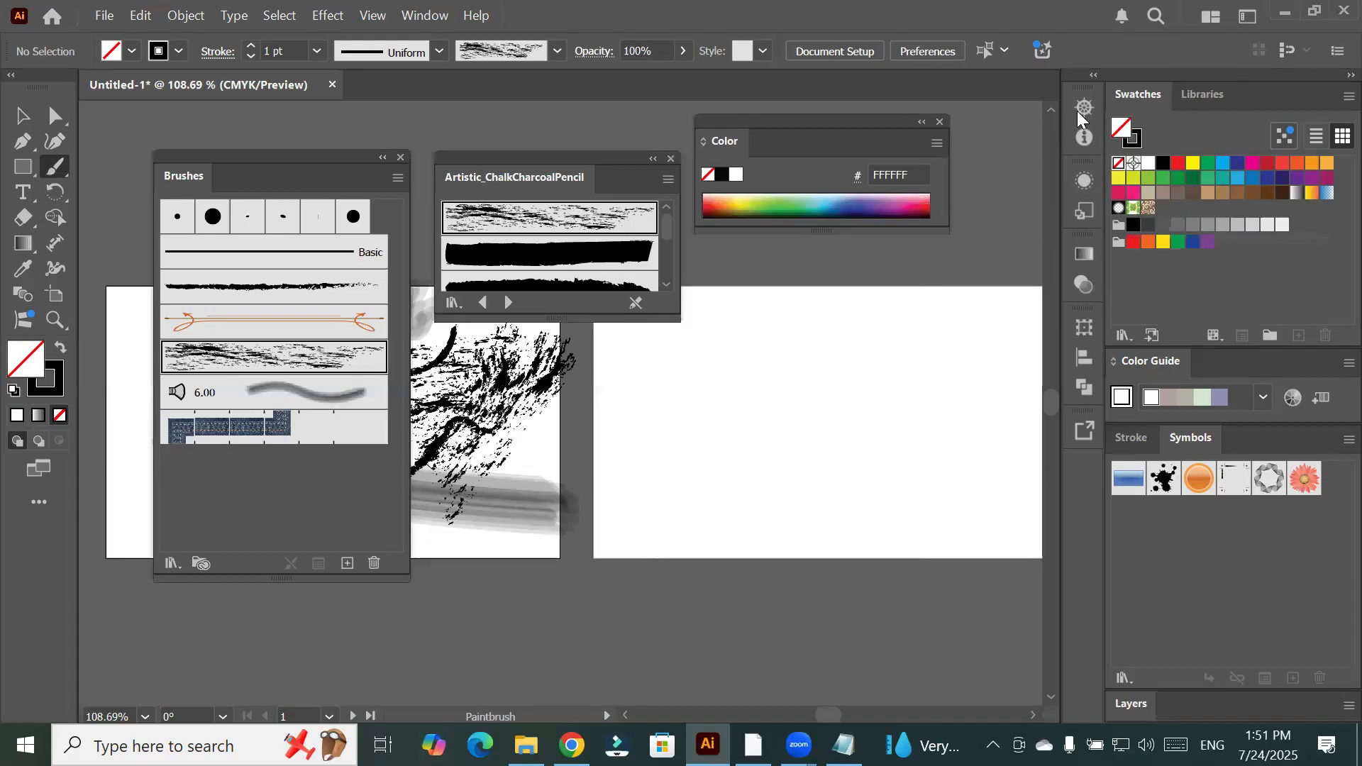
{"action": "left_click_drag", "start_coordinate": [1138, 94], "coordinate": [546, 411]}
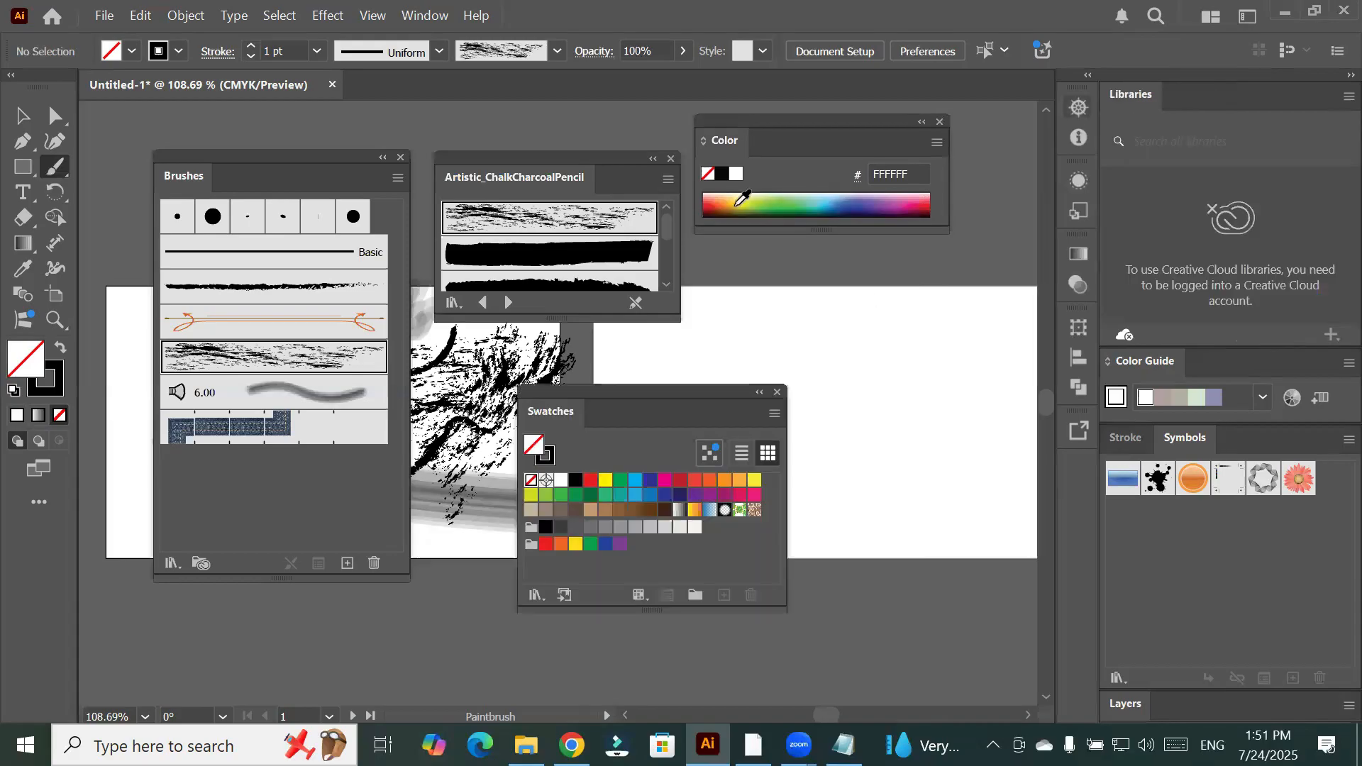
Pull the Graphic Styles and Appearance panels out of the dock onto the canvas
{"action": "left_click", "coordinate": [1076, 110]}
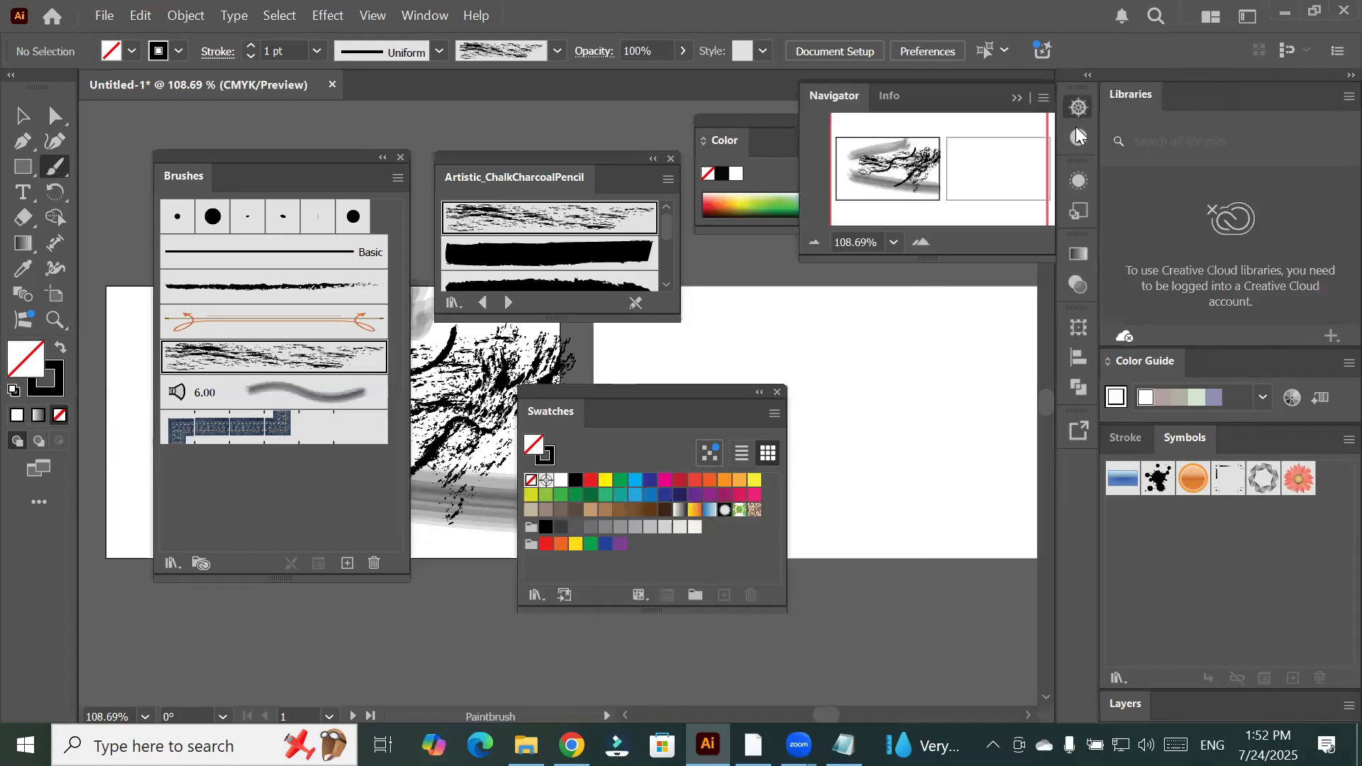
{"action": "left_click", "coordinate": [1078, 136]}
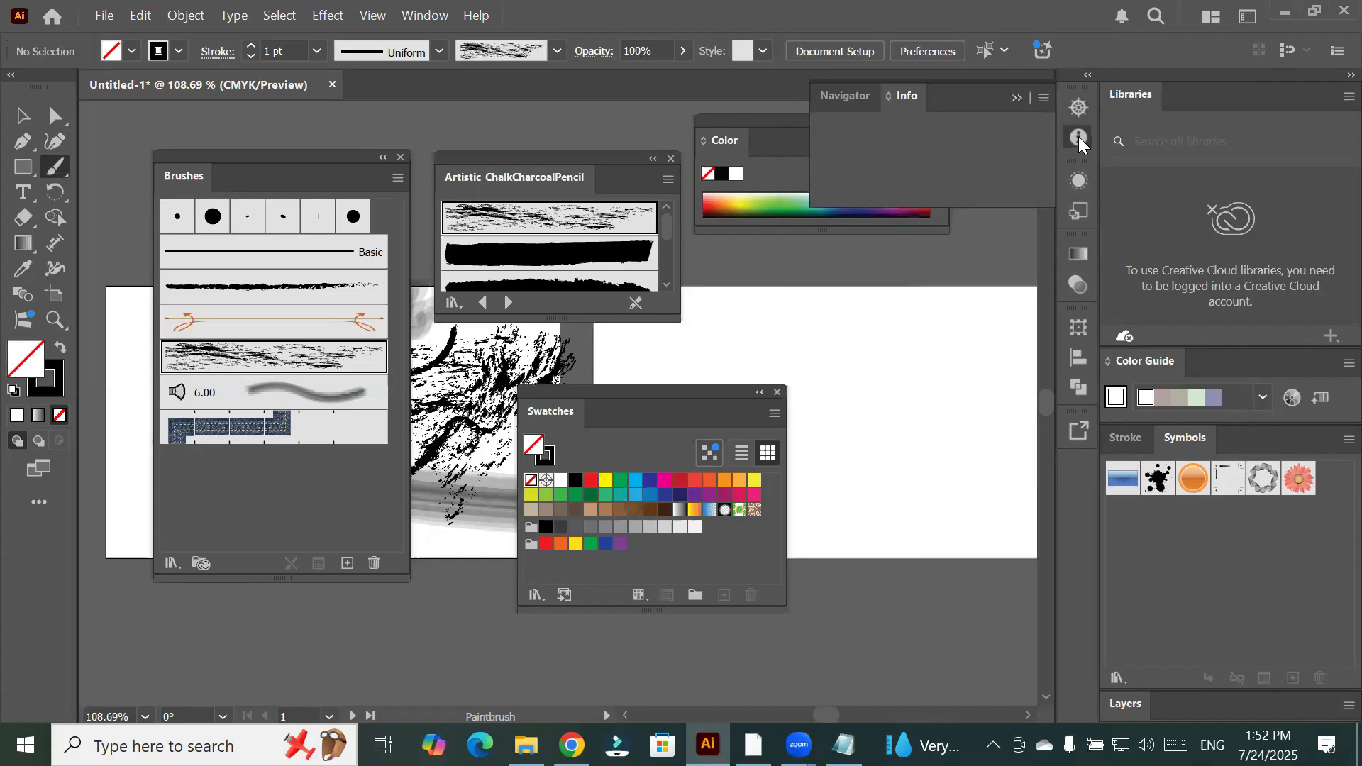
{"action": "left_click", "coordinate": [1075, 187]}
{"action": "left_click_drag", "start_coordinate": [916, 170], "coordinate": [274, 517]}
{"action": "left_click_drag", "start_coordinate": [858, 173], "coordinate": [653, 269]}
Float the Transform, Pathfinder, Align and Transparency panels over the canvas
{"action": "left_click_drag", "start_coordinate": [1078, 253], "coordinate": [1046, 327]}
{"action": "left_click_drag", "start_coordinate": [1071, 279], "coordinate": [912, 500]}
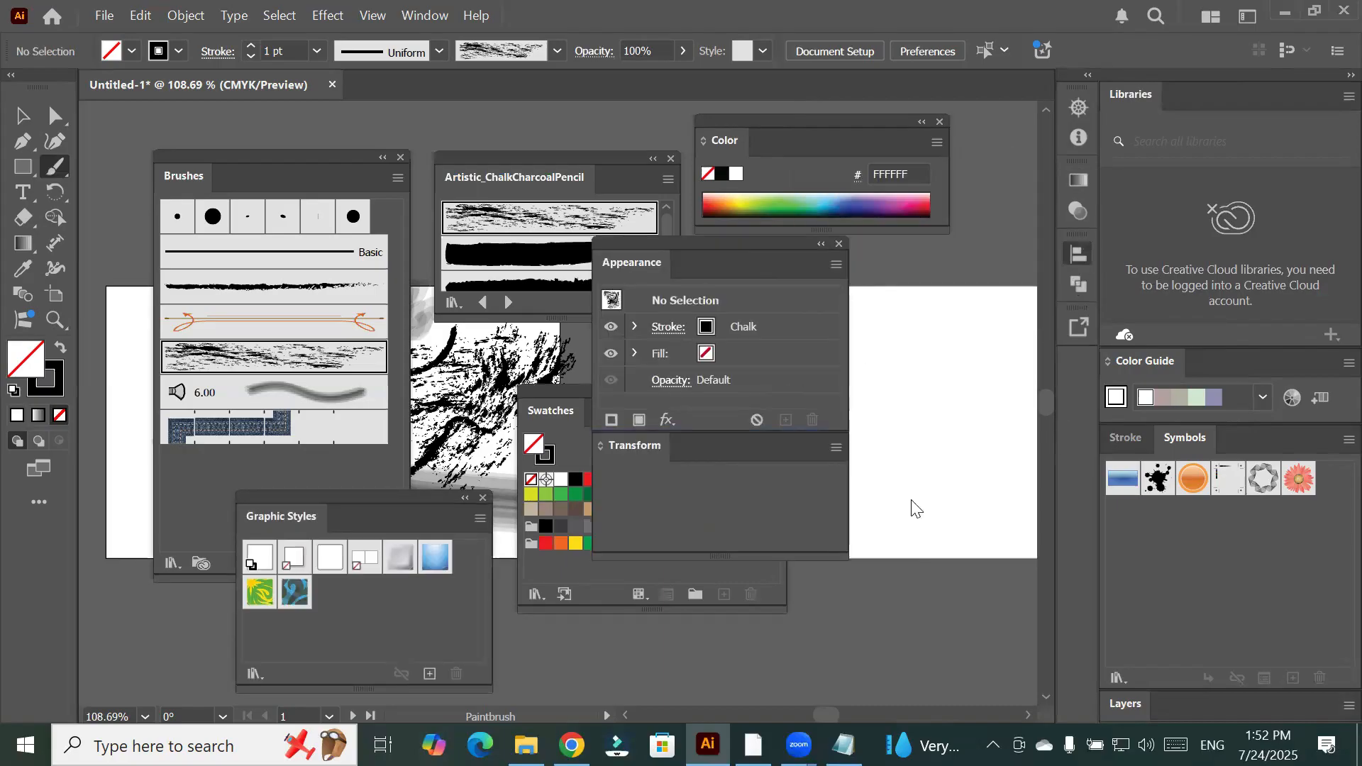
{"action": "left_click_drag", "start_coordinate": [1078, 254], "coordinate": [884, 370]}
{"action": "left_click_drag", "start_coordinate": [1076, 213], "coordinate": [880, 362]}
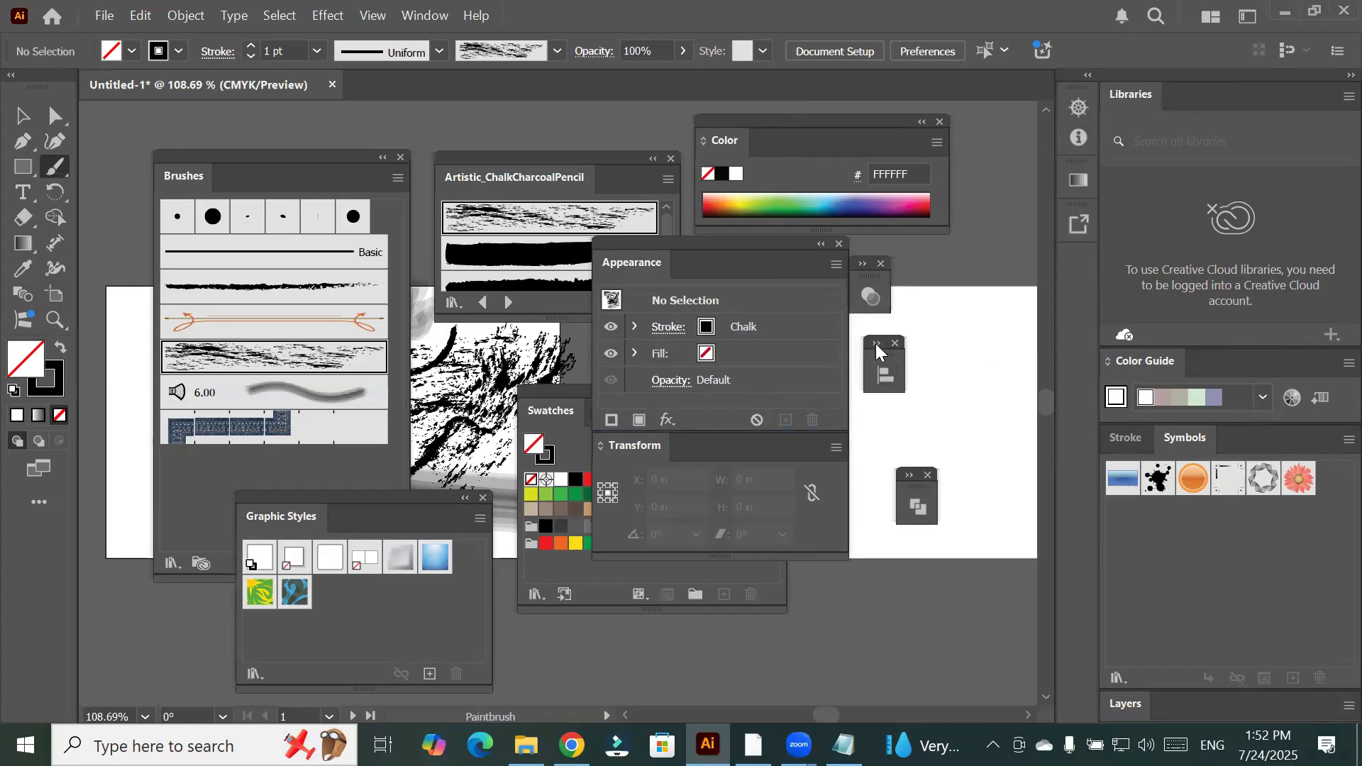
Expand the floating Align panel to its full options and open the Window menu's workspace list
{"action": "left_click", "coordinate": [876, 343]}
{"action": "left_click", "coordinate": [1090, 344]}
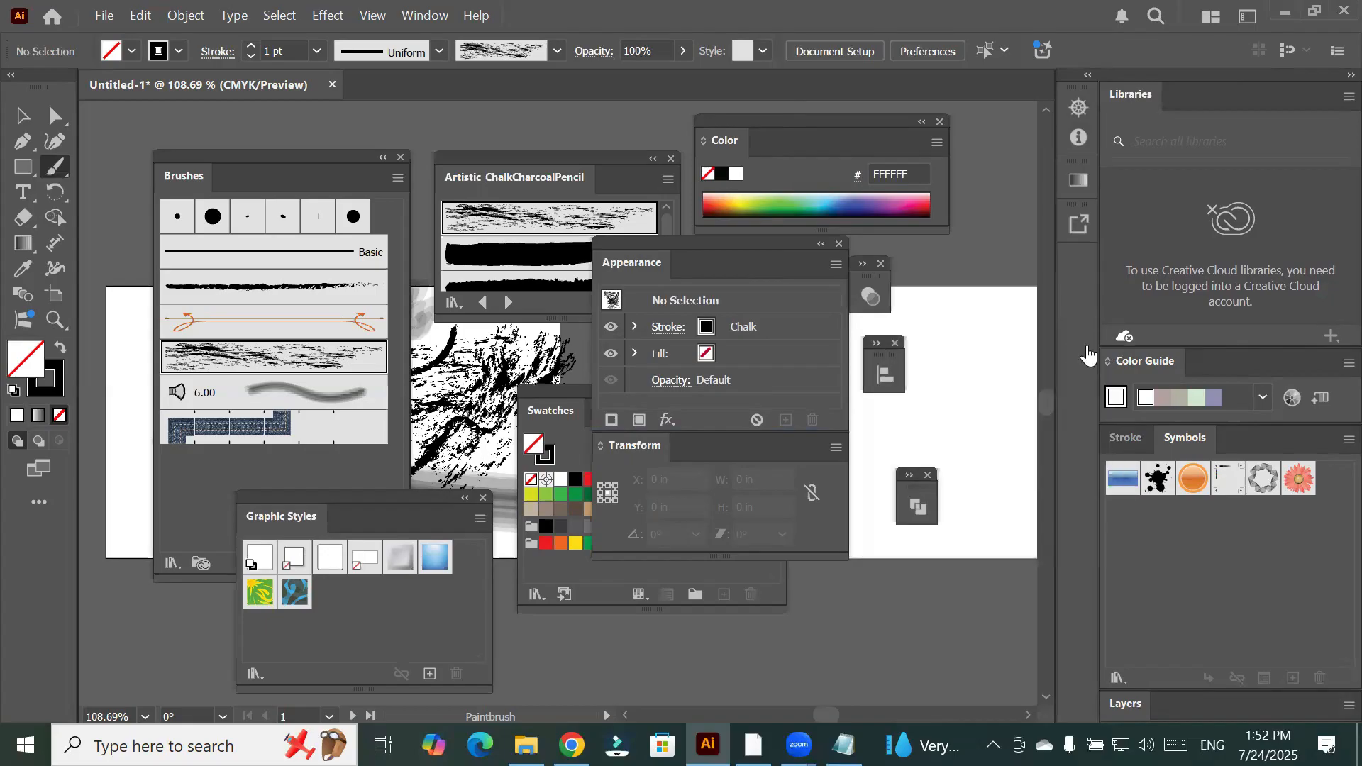
{"action": "left_click", "coordinate": [876, 345]}
{"action": "left_click", "coordinate": [876, 348]}
{"action": "left_click", "coordinate": [875, 343]}
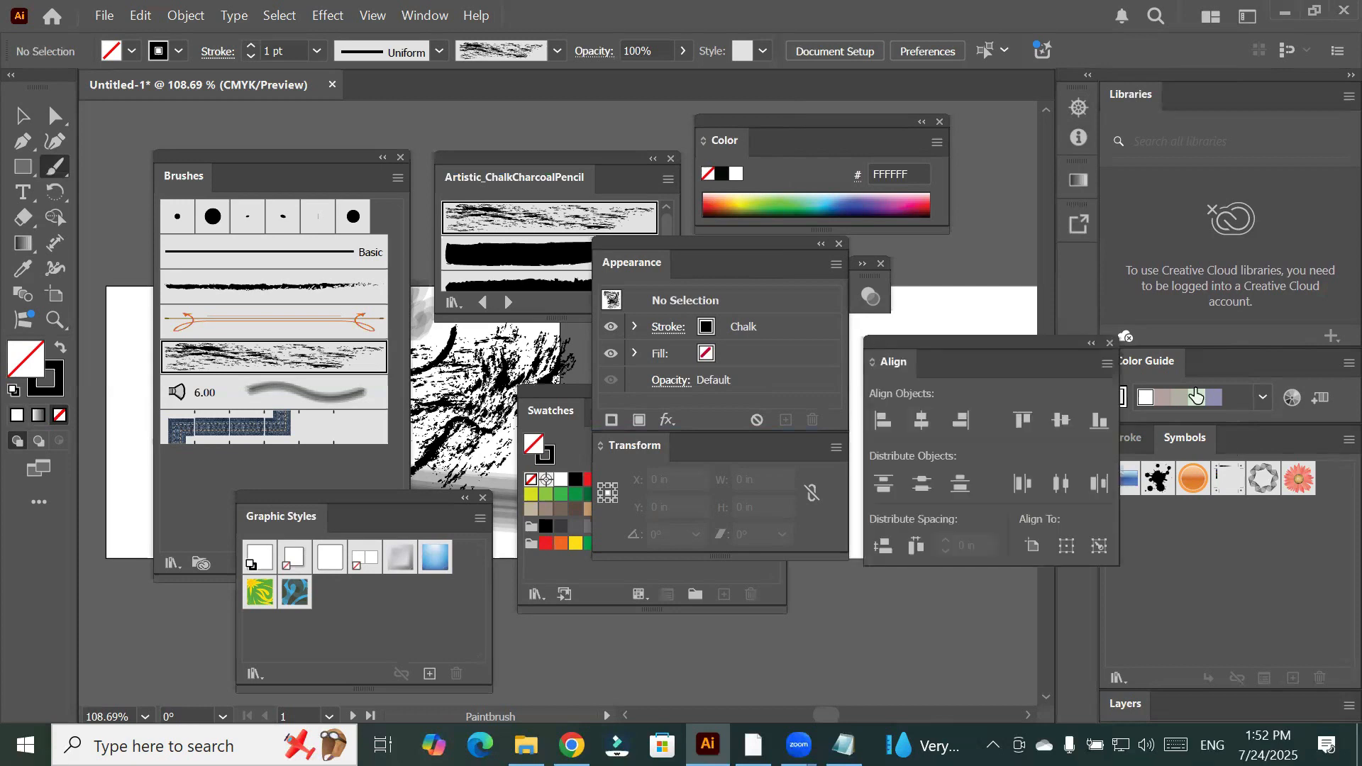
{"action": "left_click", "coordinate": [422, 15]}
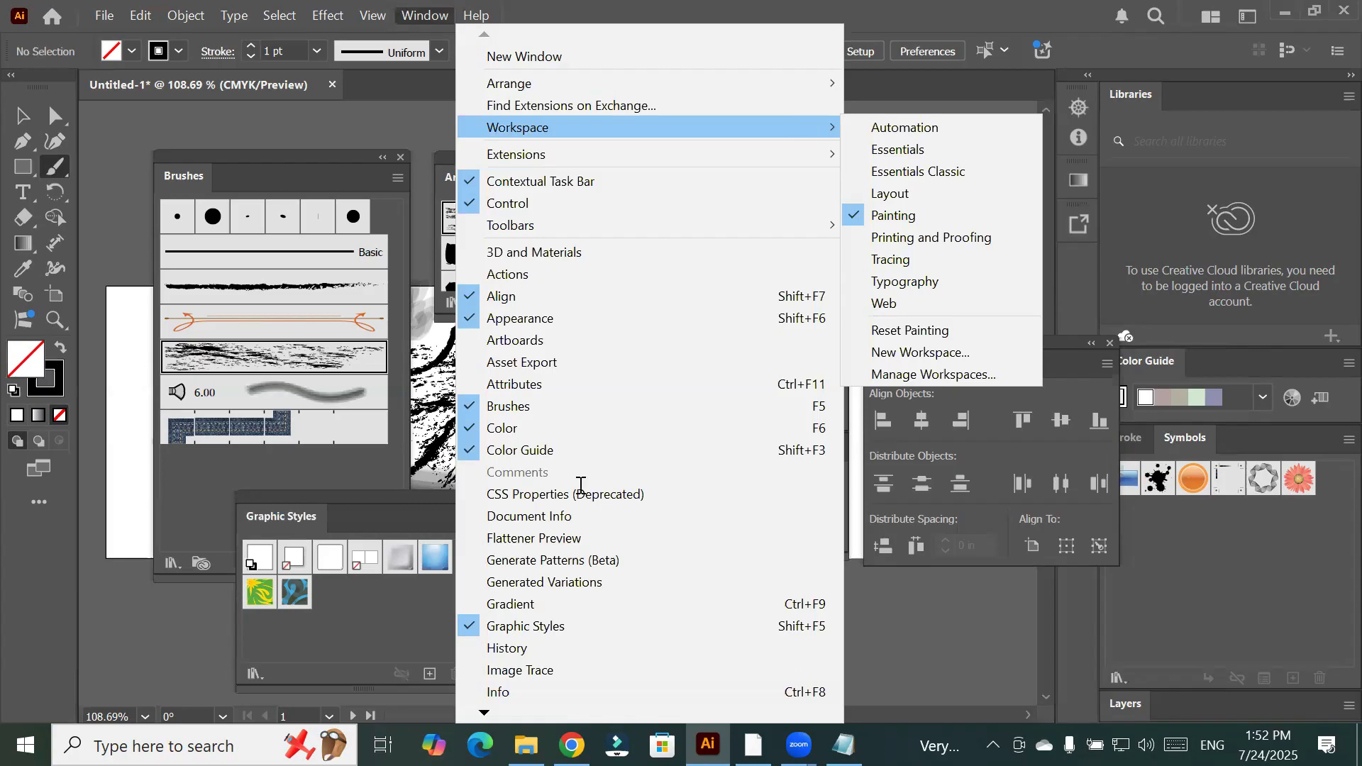
Bring the Notepad artboard notes to the front and start a new line
{"action": "key", "text": "alt+Tab"}
{"action": "key", "text": "Return"}
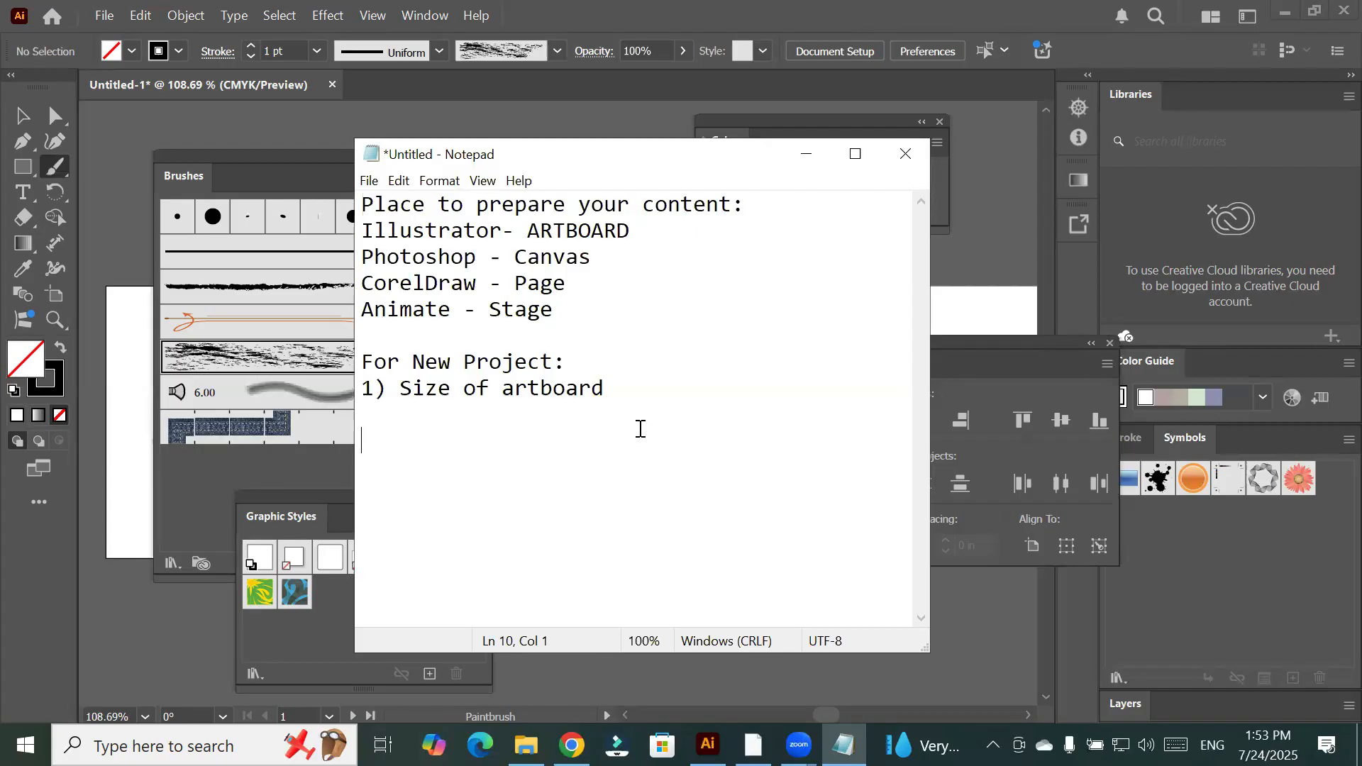
Write the note: You need to select proper "Workspace" accordind to your project...
{"action": "type", "text": "You need to select proper"}
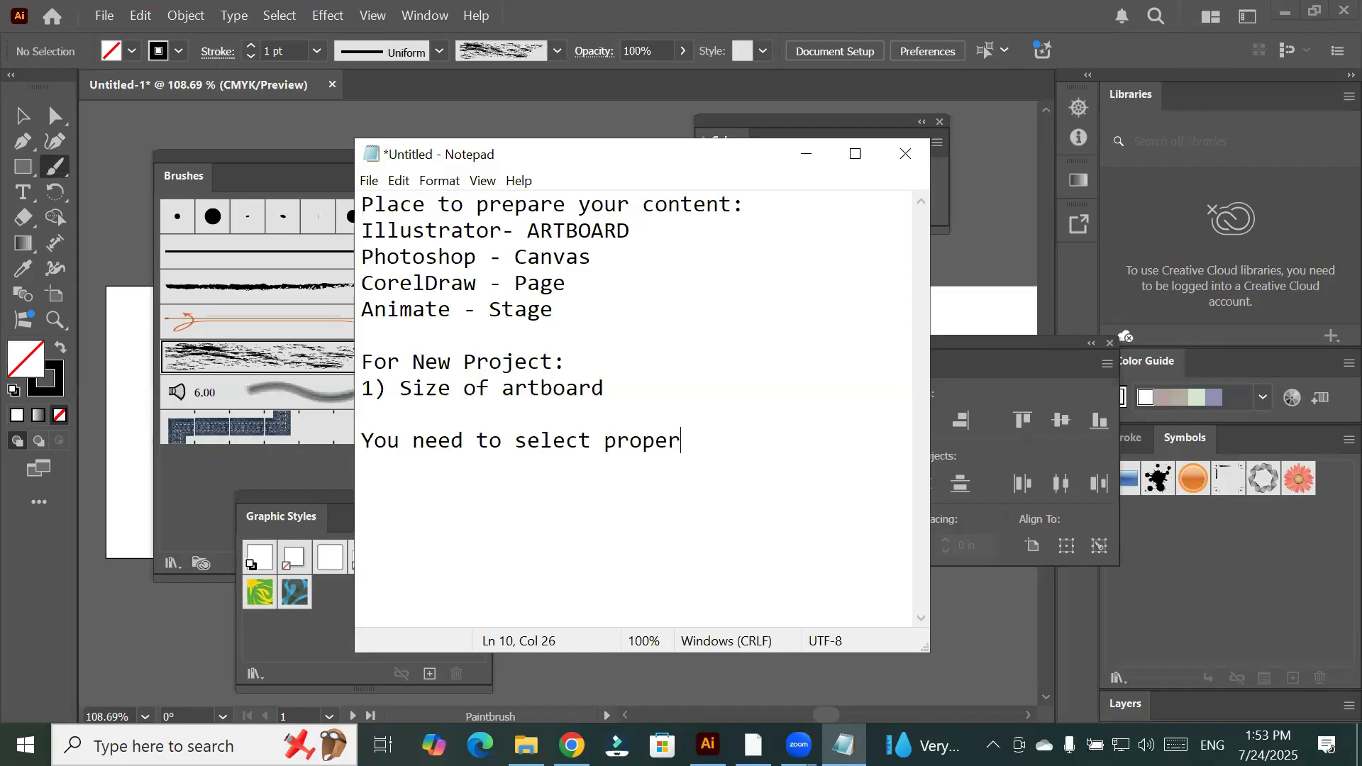
{"action": "type", "text": " \"Workspace\""}
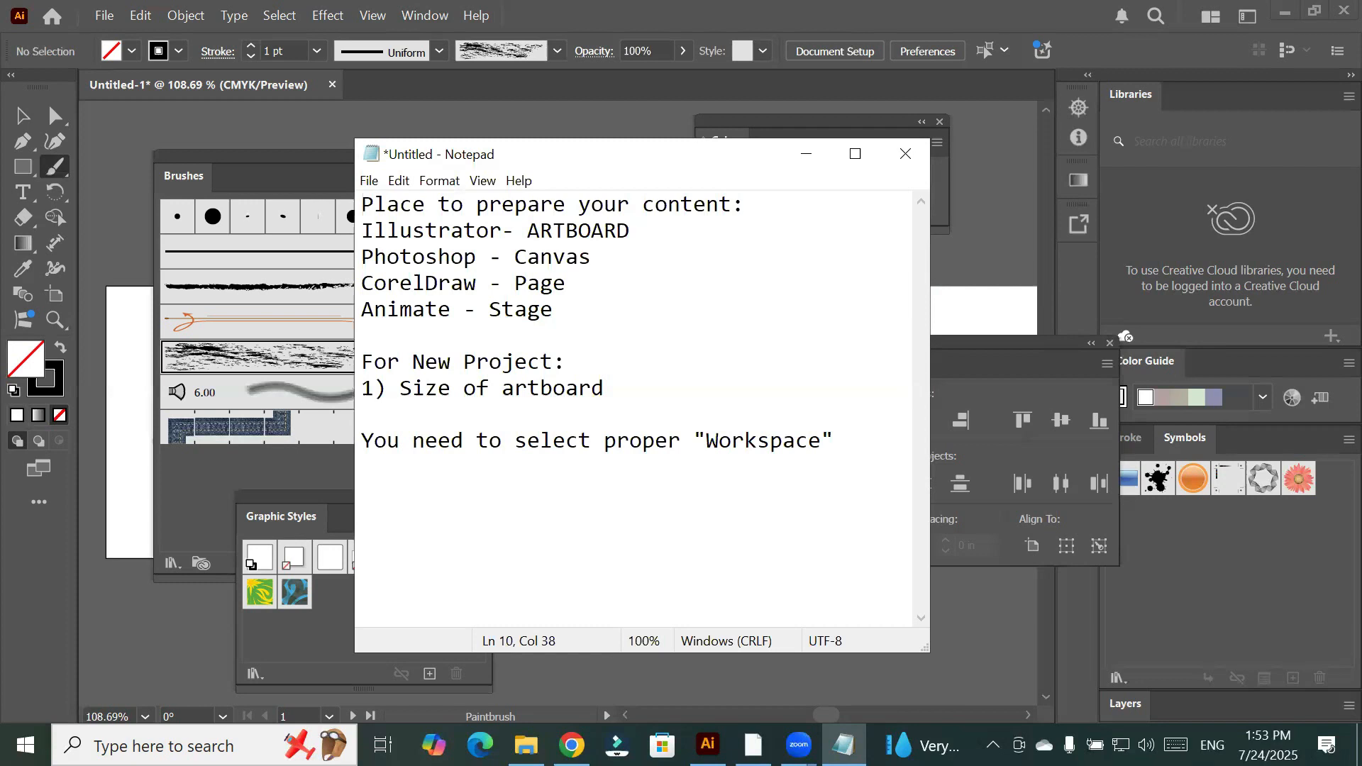
{"action": "key", "text": "Return"}
{"action": "key", "text": "Up"}
{"action": "key", "text": "Right"}
{"action": "key", "text": "Right"}
{"action": "key", "text": "Right"}
{"action": "key", "text": "End"}
{"action": "key", "text": "Left"}
{"action": "key", "text": "Left"}
{"action": "key", "text": "ctrl+End"}
{"action": "key", "text": "Up"}
{"action": "key", "text": "Up"}
{"action": "type", "text": "accordind to y"}
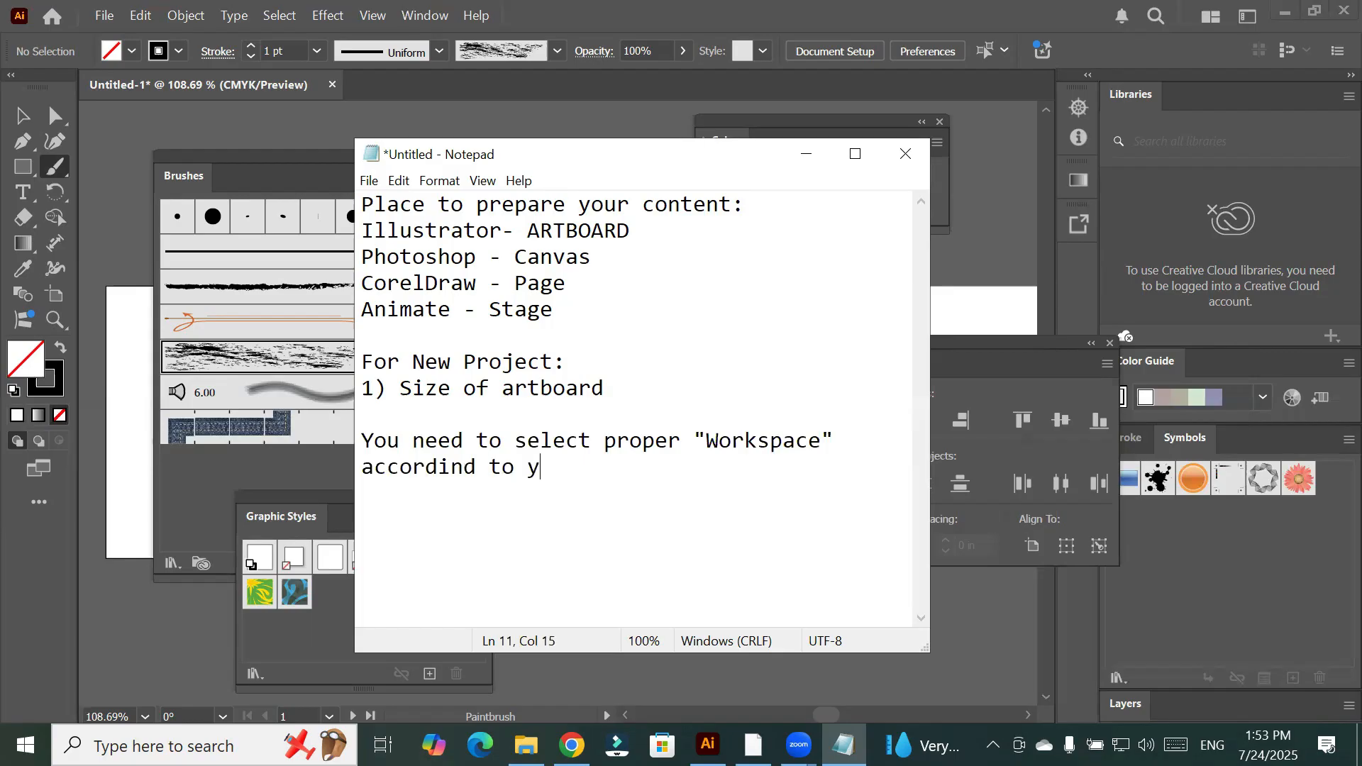
{"action": "type", "text": "our project...."}
Insert a WORKSPACE: heading line above the note
{"action": "key", "text": "Return"}
{"action": "key", "text": "Up"}
{"action": "key", "text": "Up"}
{"action": "key", "text": "Up"}
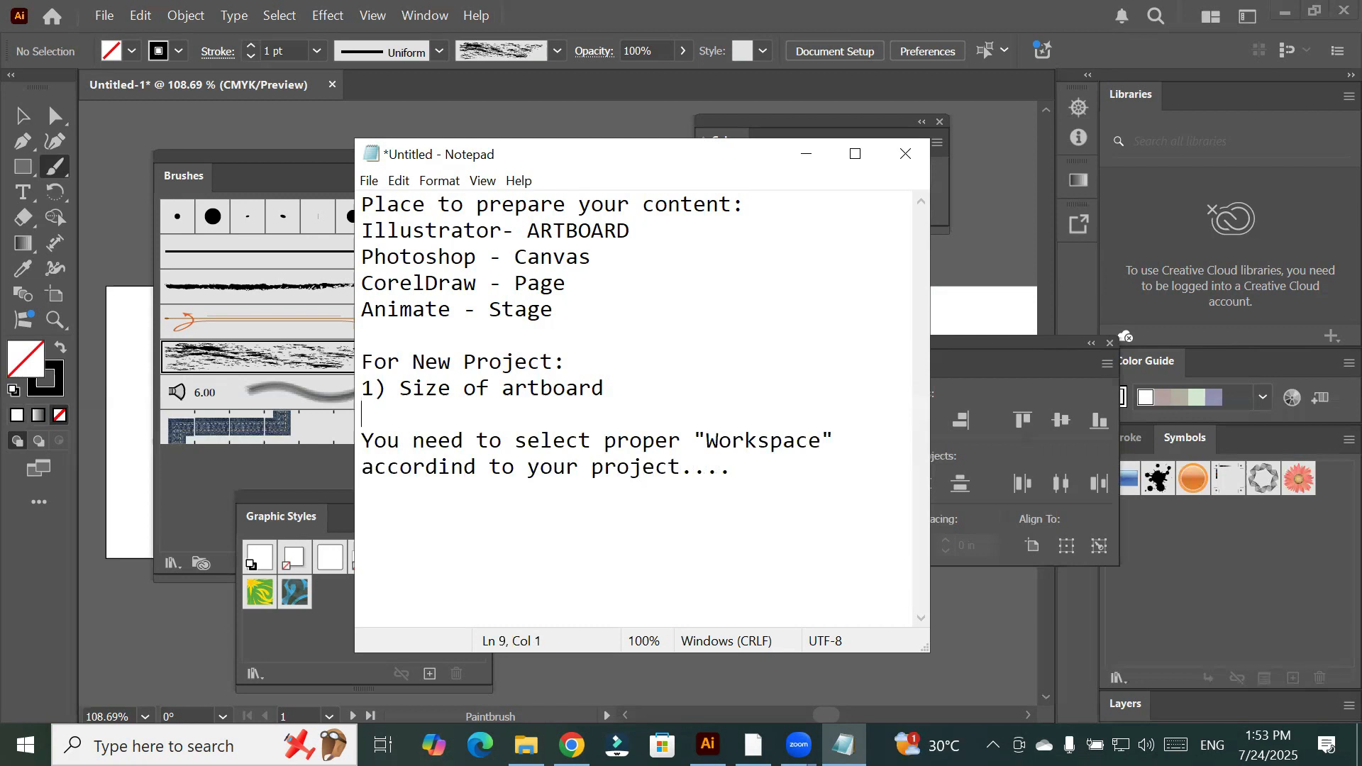
{"action": "key", "text": "Return"}
{"action": "type", "text": "WORKSPACE:"}
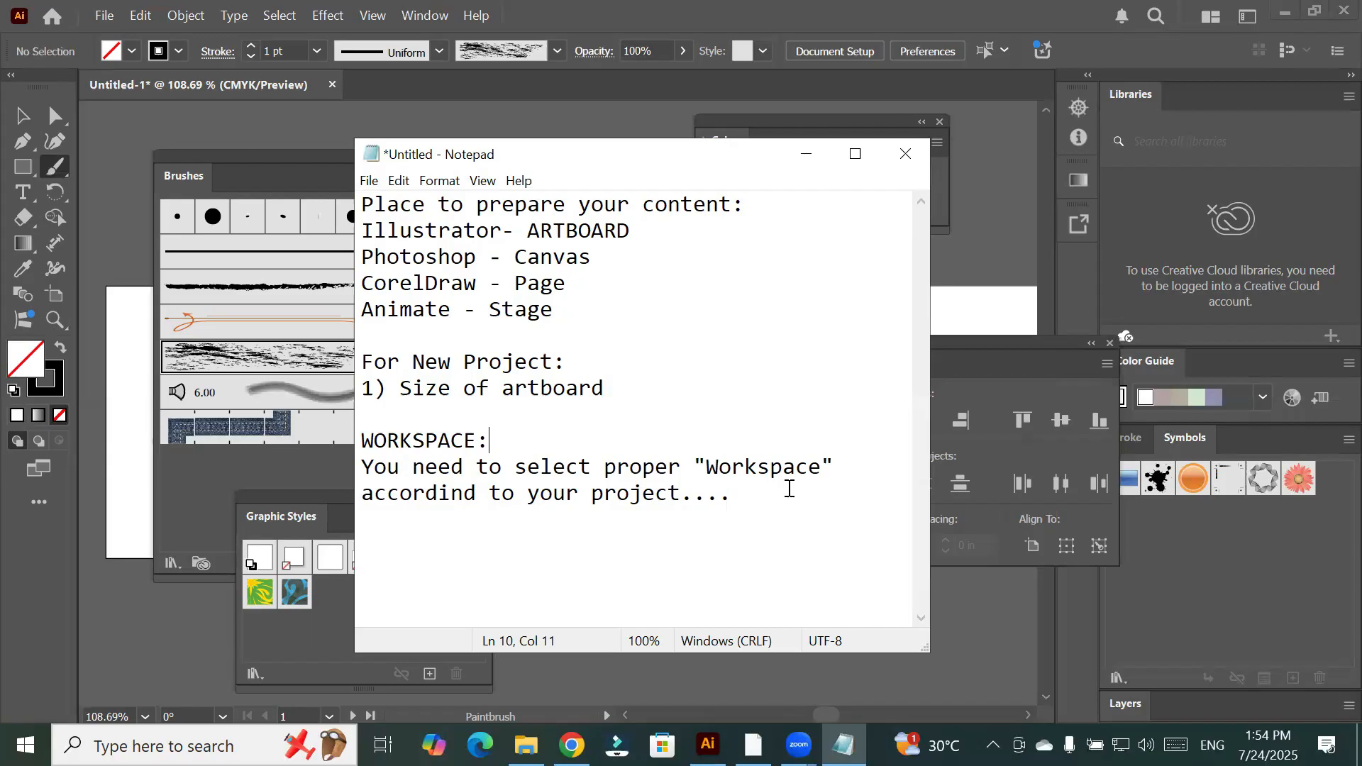
Below the note, add 'If you need to prepare digital painting..' and list item '1) Essential'
{"action": "key", "text": "Return"}
{"action": "key", "text": "Down"}
{"action": "key", "text": "Down"}
{"action": "key", "text": "Down"}
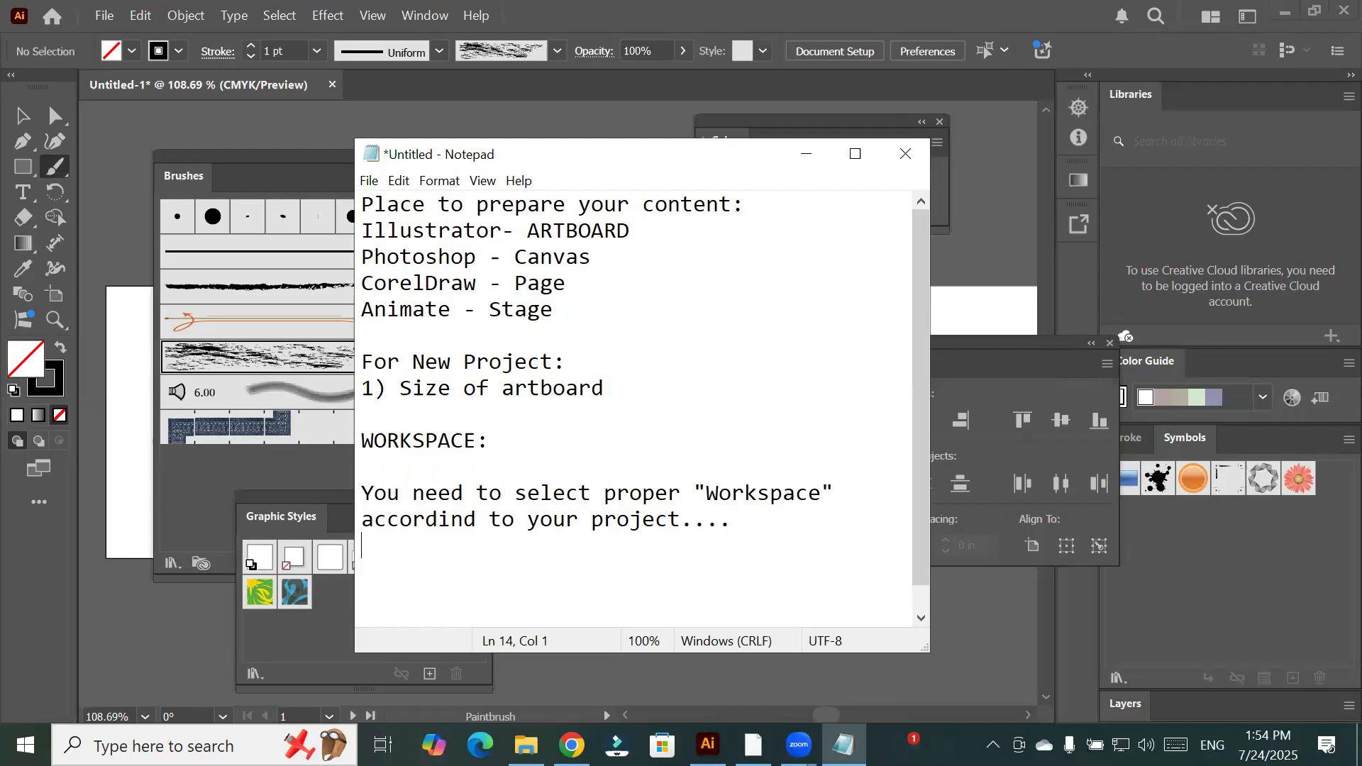
{"action": "type", "text": "If you need to "}
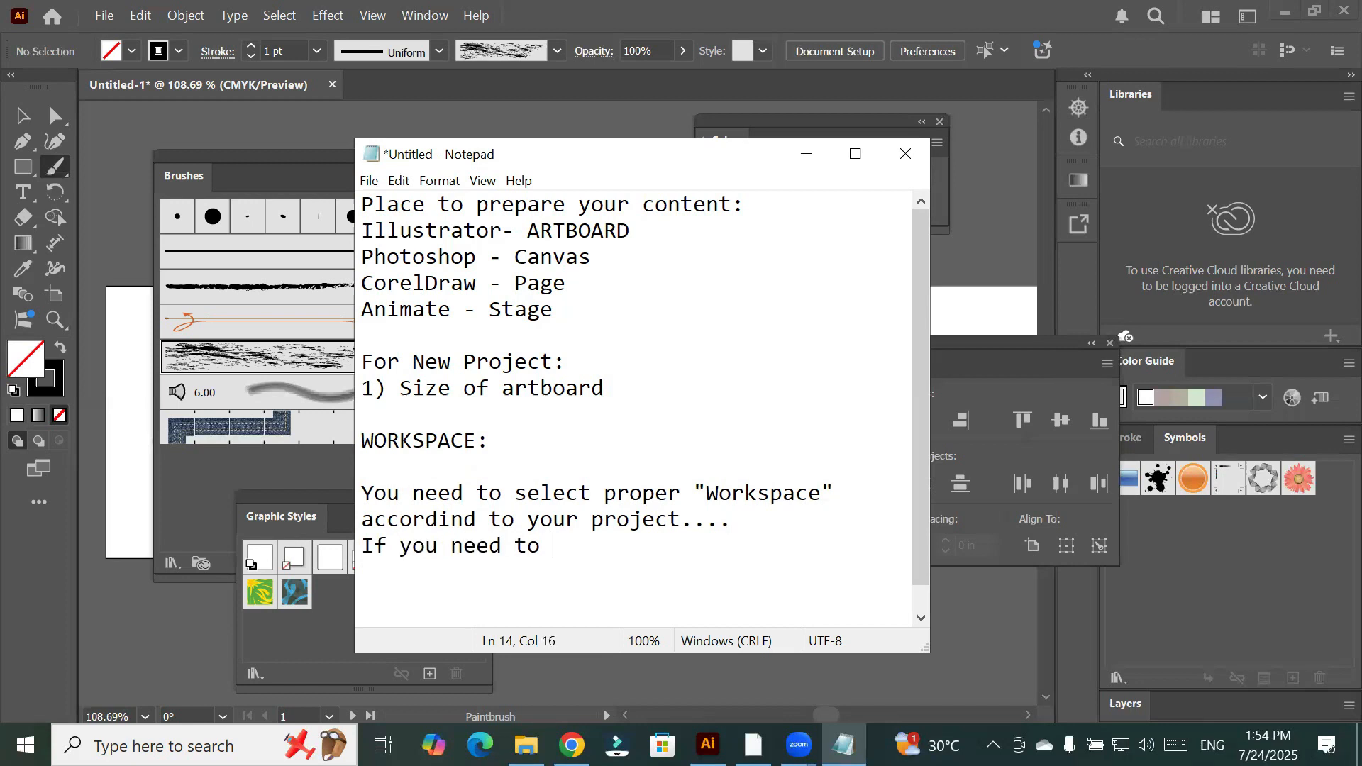
{"action": "type", "text": "prepare digital painting.."}
{"action": "key", "text": "Return"}
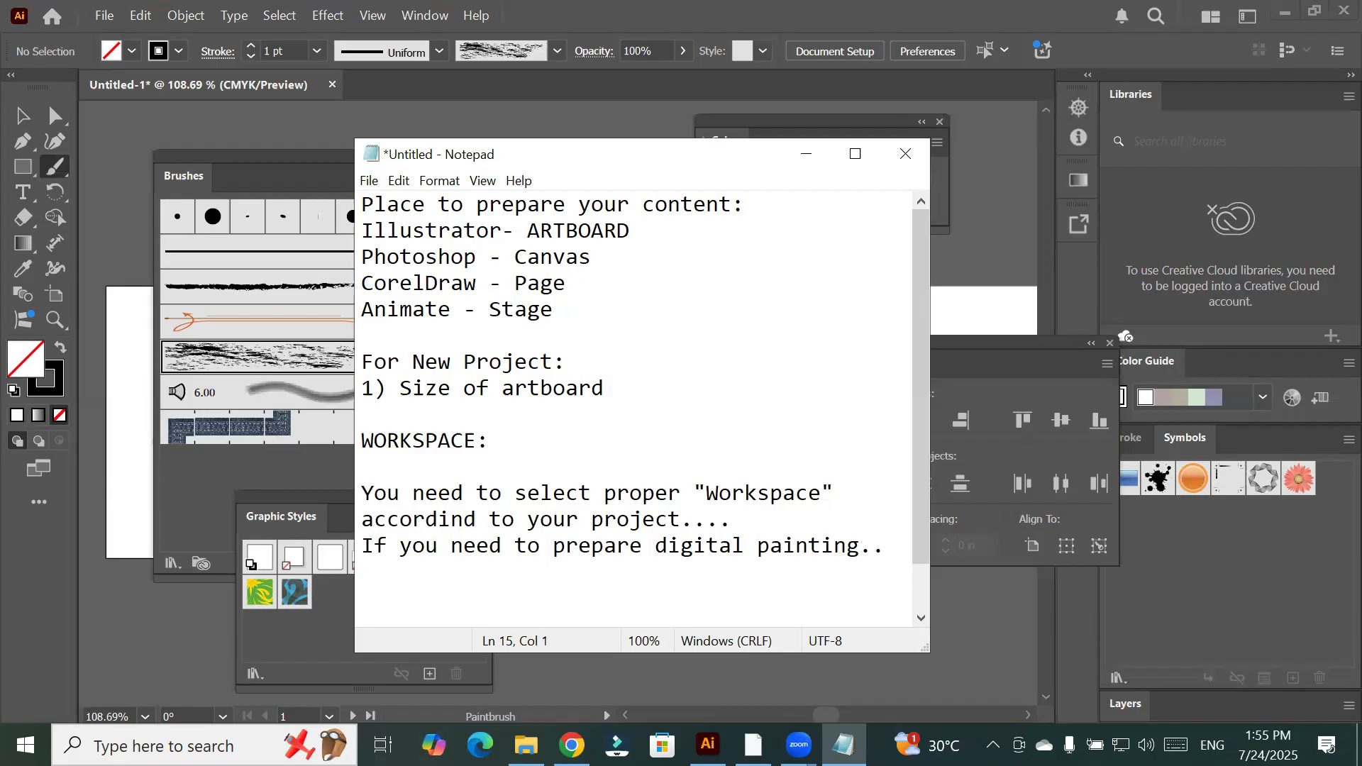
{"action": "type", "text": "1) Essential"}
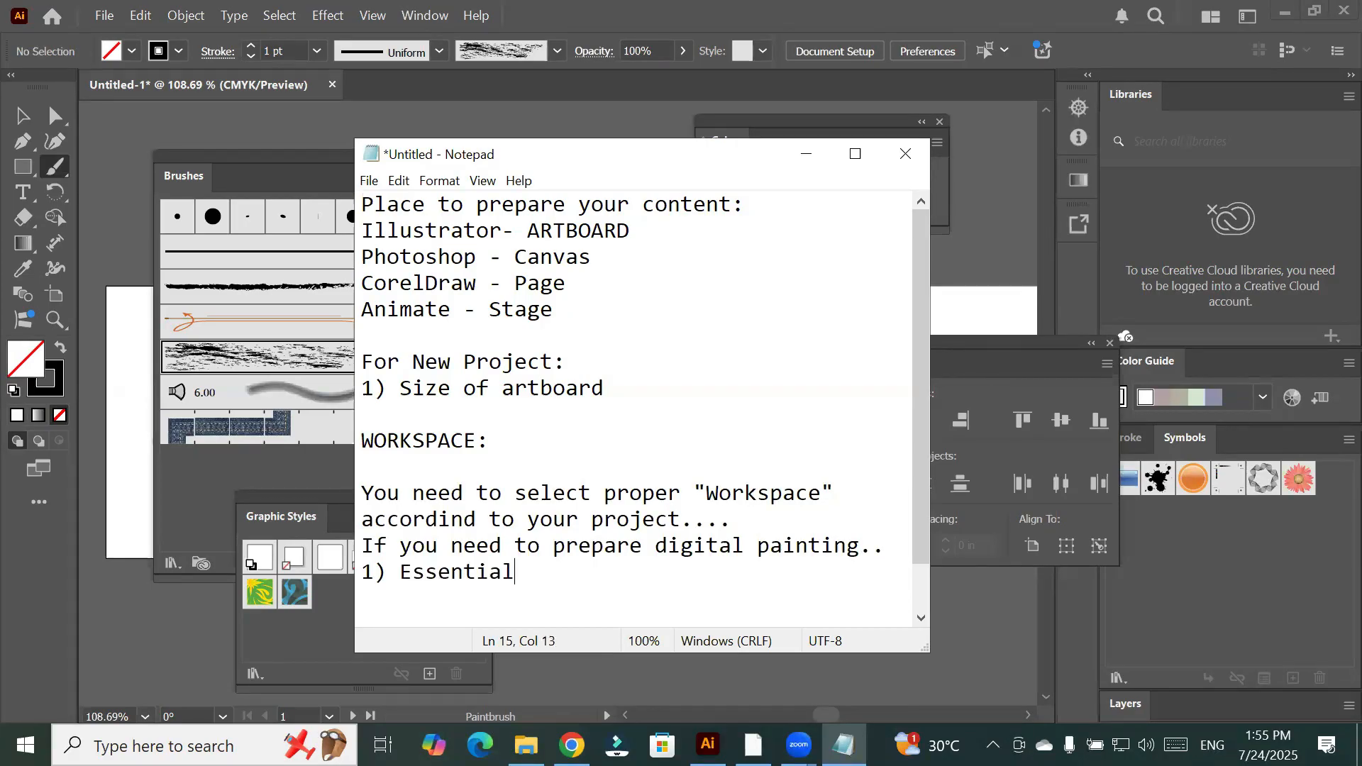
{"action": "key", "text": "Return"}
{"action": "key", "text": "Return"}
{"action": "key", "text": "Return"}
{"action": "key", "text": "Return"}
{"action": "key", "text": "Return"}
{"action": "key", "text": "Return"}
{"action": "key", "text": "Return"}
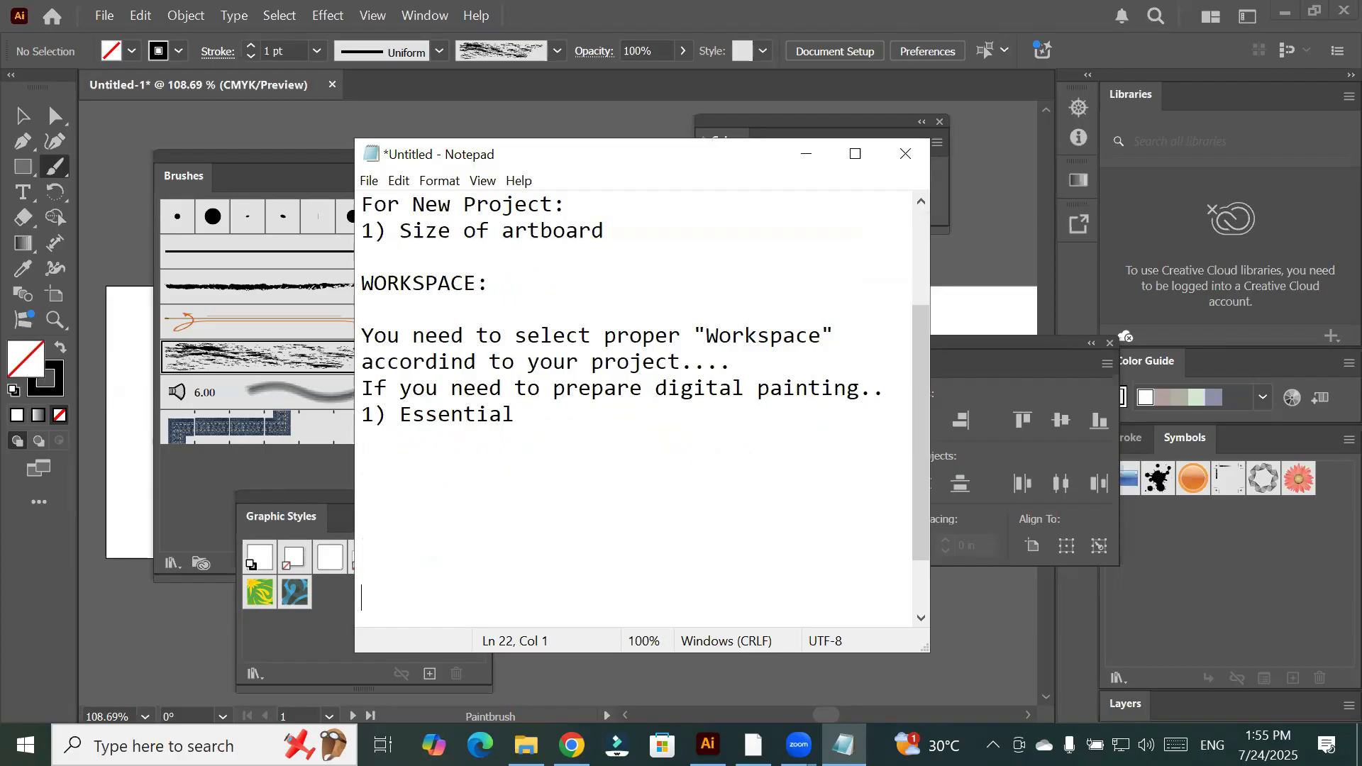
Append '(Default)' to the 1) Essential list item
{"action": "left_click", "coordinate": [789, 488]}
{"action": "key", "text": "Up"}
{"action": "key", "text": "Up"}
{"action": "key", "text": "Right"}
{"action": "key", "text": "Right"}
{"action": "key", "text": "Right"}
{"action": "key", "text": "Right"}
{"action": "key", "text": "Right"}
{"action": "key", "text": "End"}
{"action": "type", "text": "(Default)"}
Add list items '2) Essential classic' and '3) Painting'
{"action": "key", "text": "Return"}
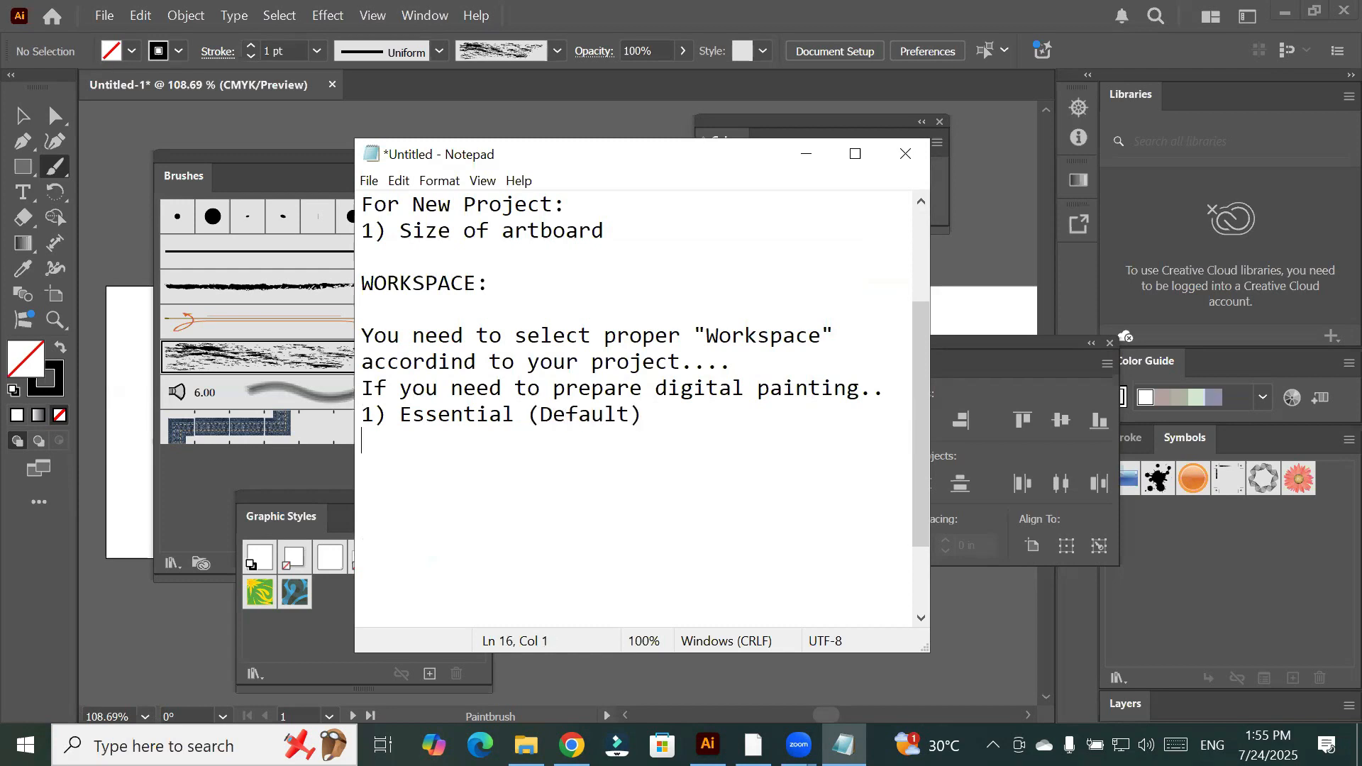
{"action": "type", "text": "2) Essential cl"}
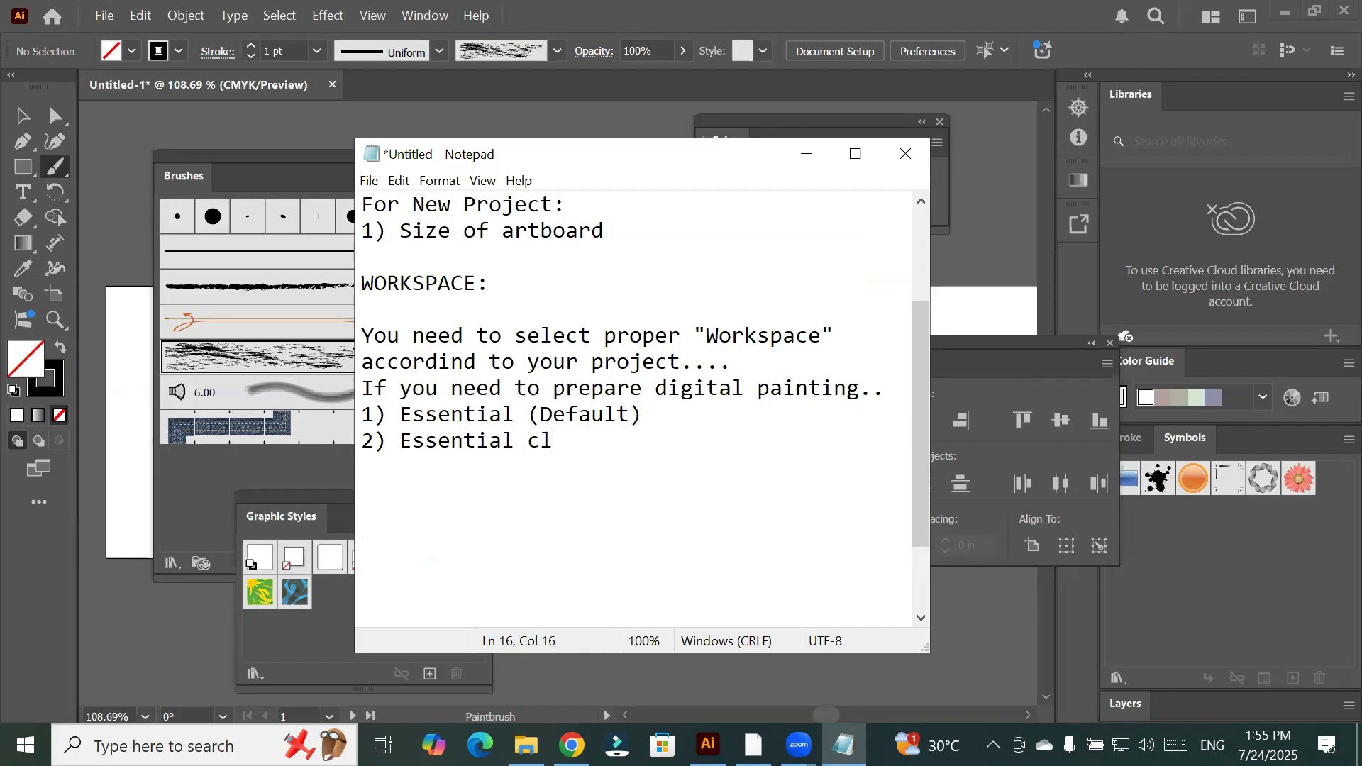
{"action": "type", "text": "ss"}
{"action": "type", "text": "ic"}
{"action": "key", "text": "Return"}
{"action": "type", "text": "3) "}
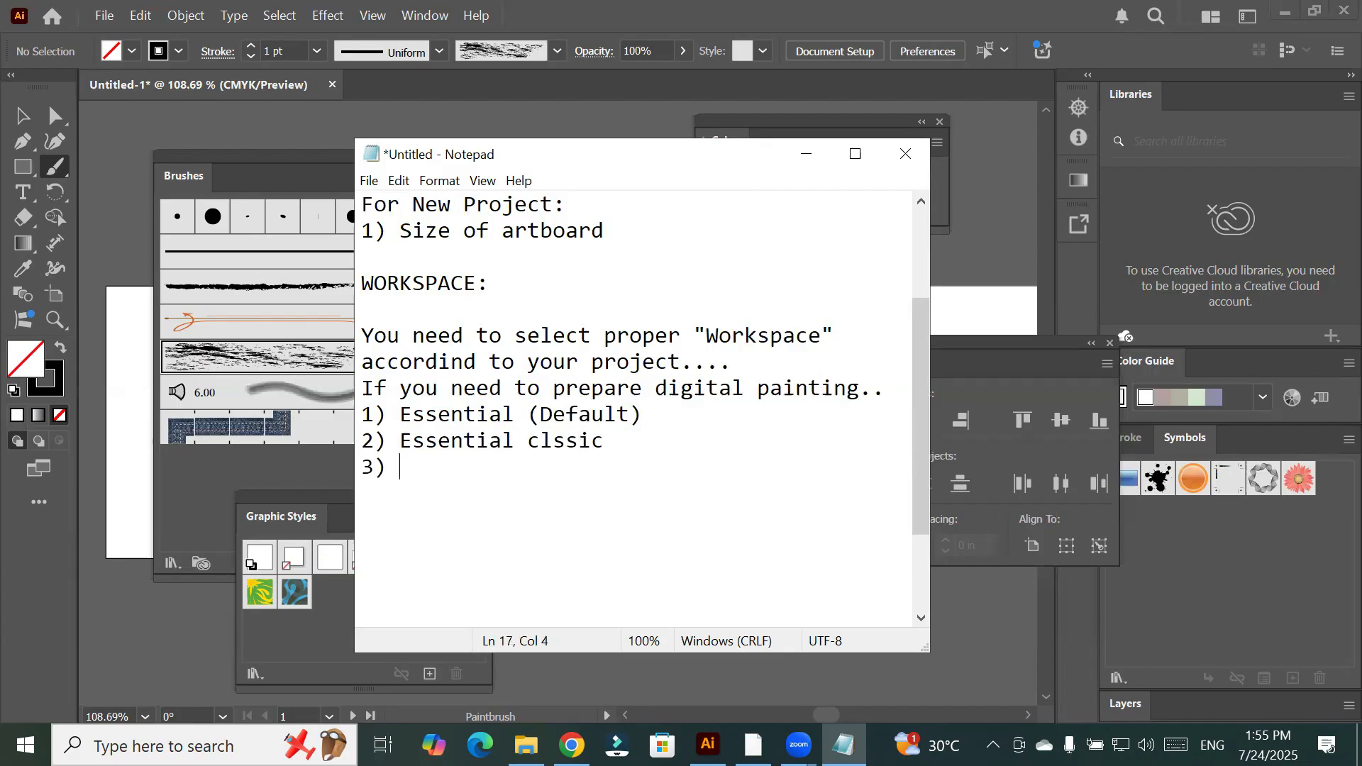
{"action": "type", "text": "Painting"}
{"action": "key", "text": "Return"}
Add empty numbered items 4) through 7) on separate lines
{"action": "type", "text": "4)"}
{"action": "key", "text": "Return"}
{"action": "type", "text": "5)"}
{"action": "key", "text": "Return"}
{"action": "type", "text": "6)"}
{"action": "key", "text": "Return"}
{"action": "type", "text": "7)"}
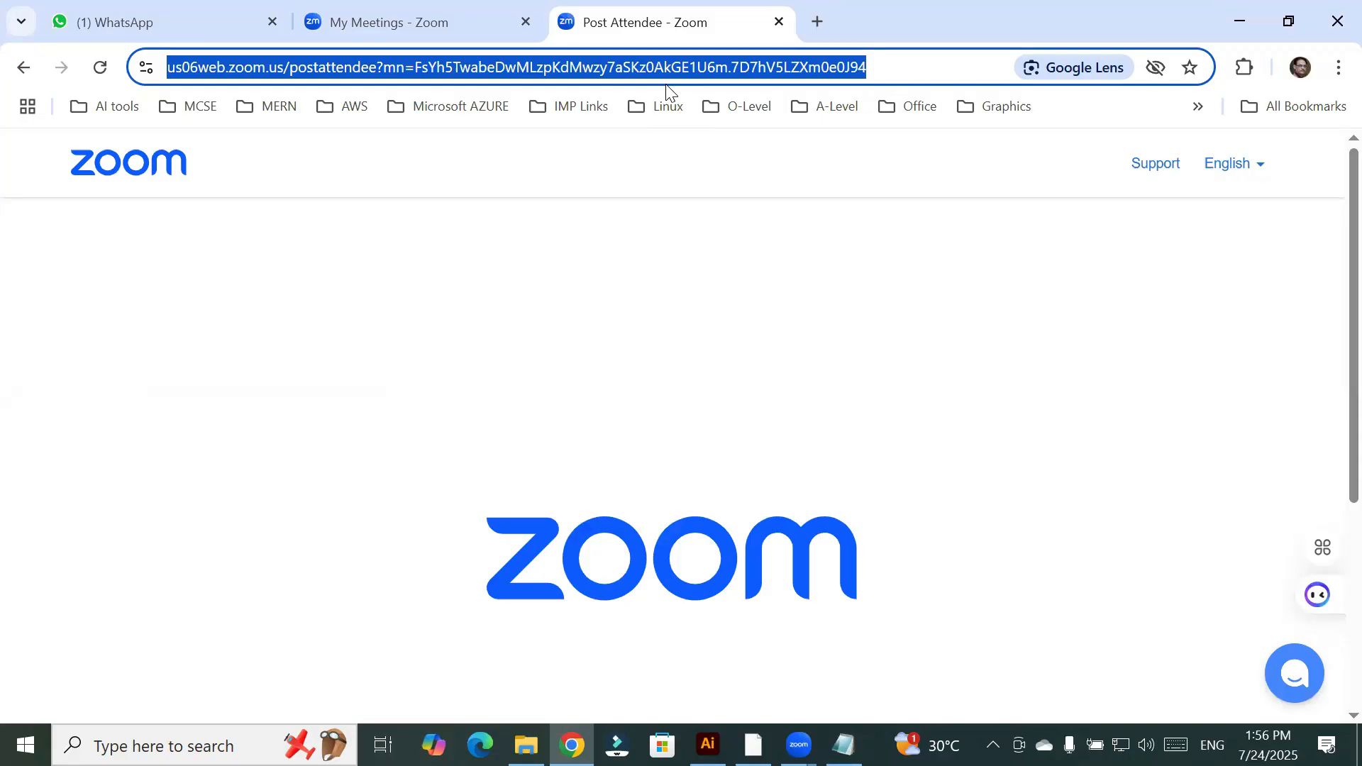
Open ChatGPT and enter the prompt 'tell me about workspace'
{"action": "type", "text": "cha"}
{"action": "key", "text": "Return"}
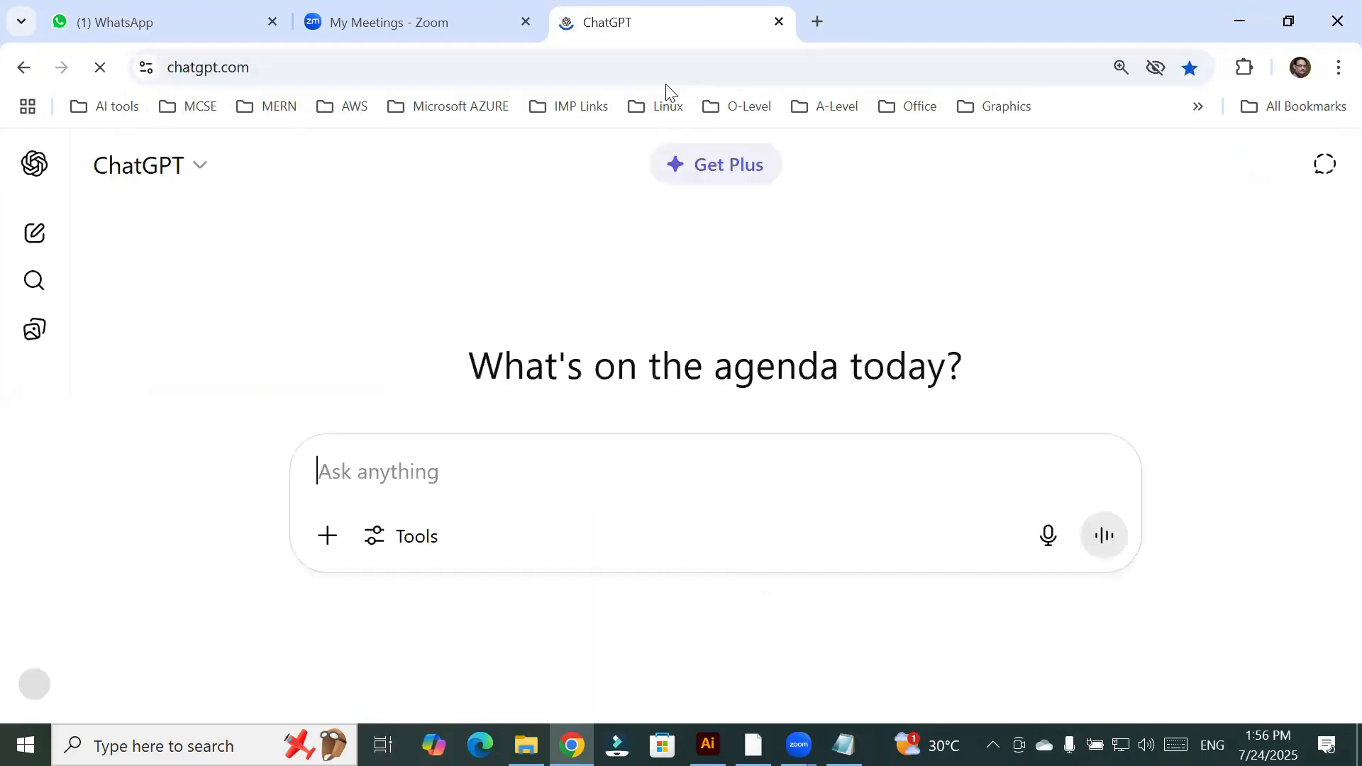
{"action": "type", "text": "tell me about wr"}
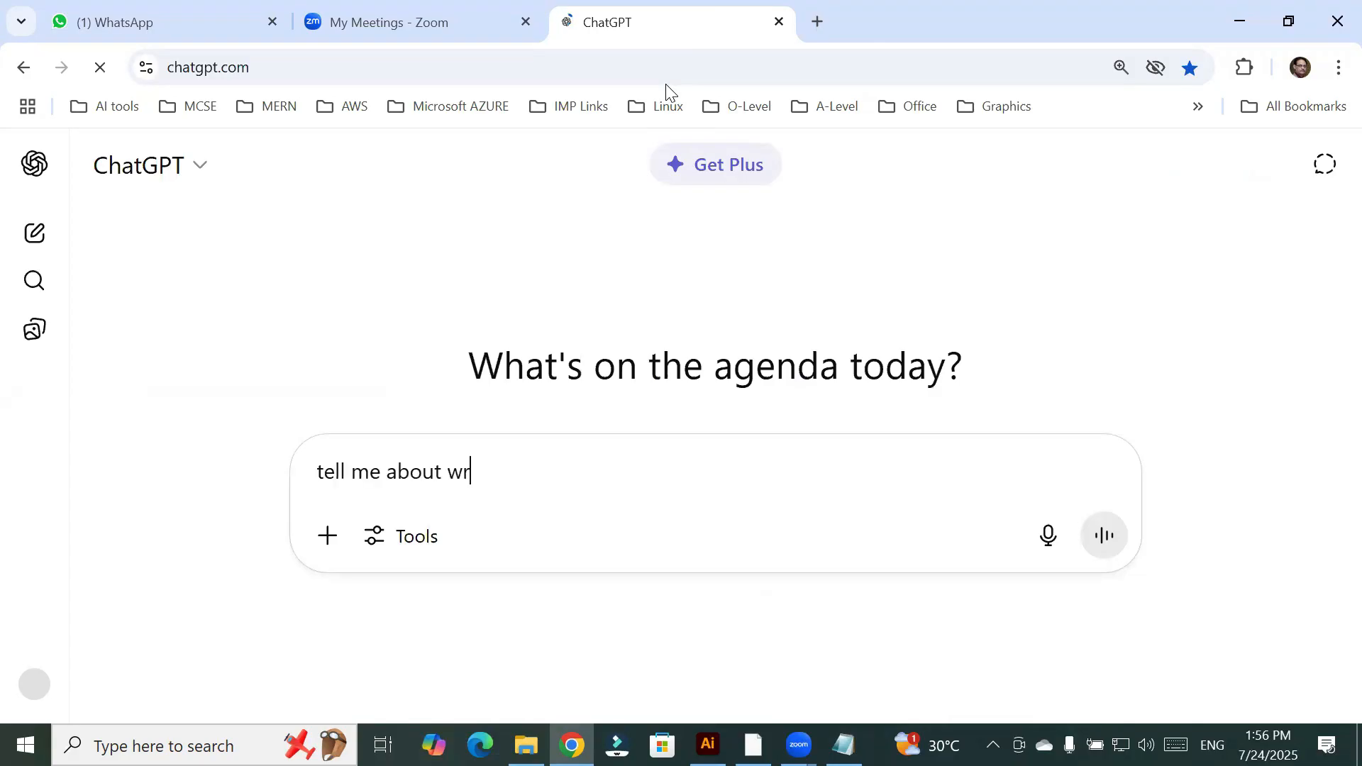
{"action": "type", "text": "k"}
{"action": "key", "text": "BackSpace"}
{"action": "key", "text": "Home"}
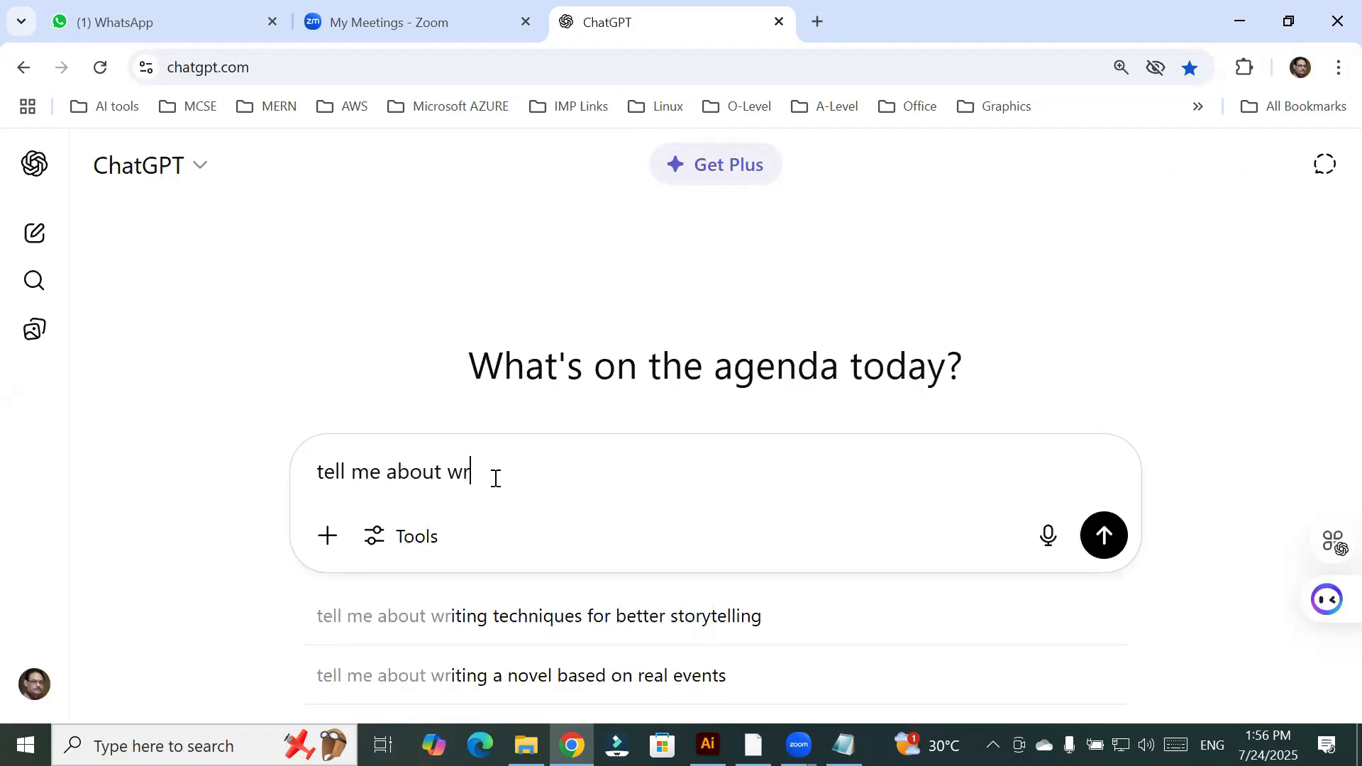
{"action": "key", "text": "BackSpace"}
{"action": "type", "text": "orkspace"}
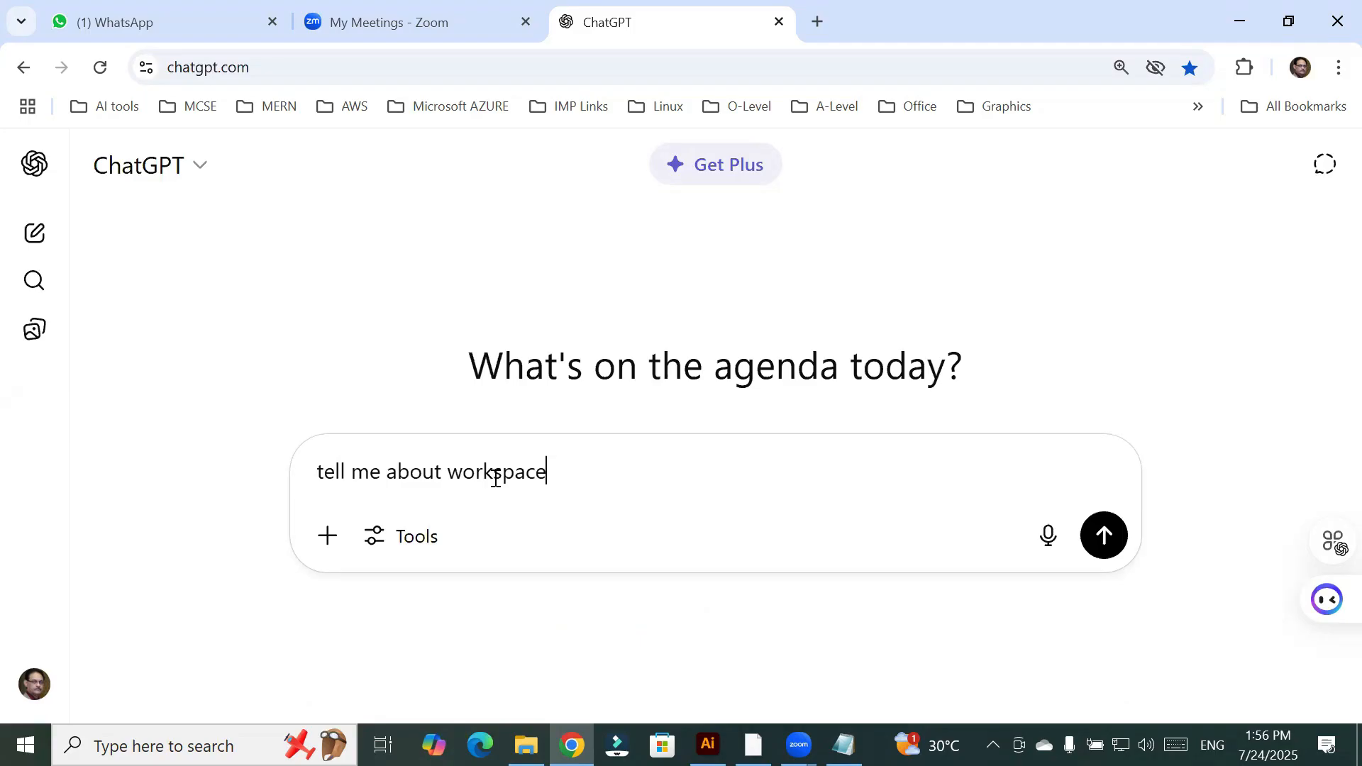
{"action": "key", "text": "Return"}
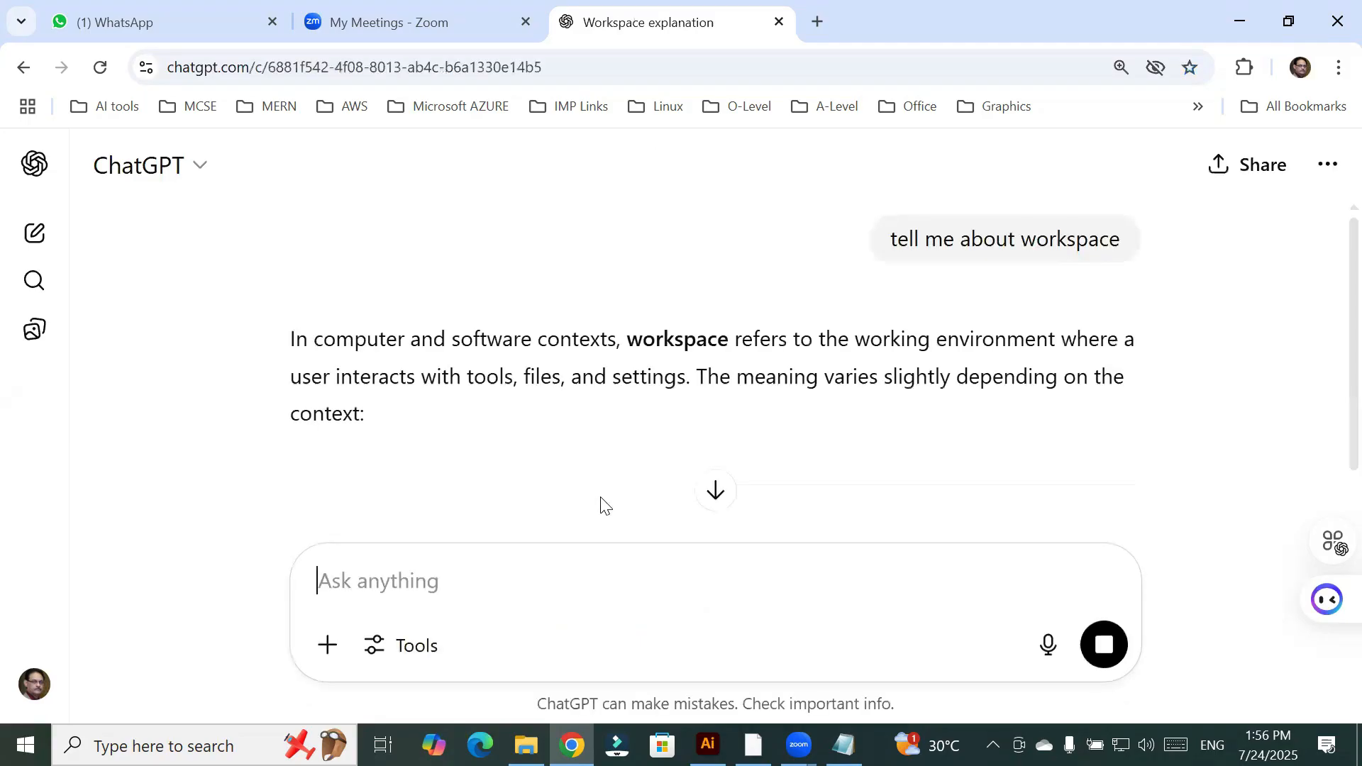
{"action": "left_click_drag", "start_coordinate": [633, 340], "coordinate": [935, 340]}
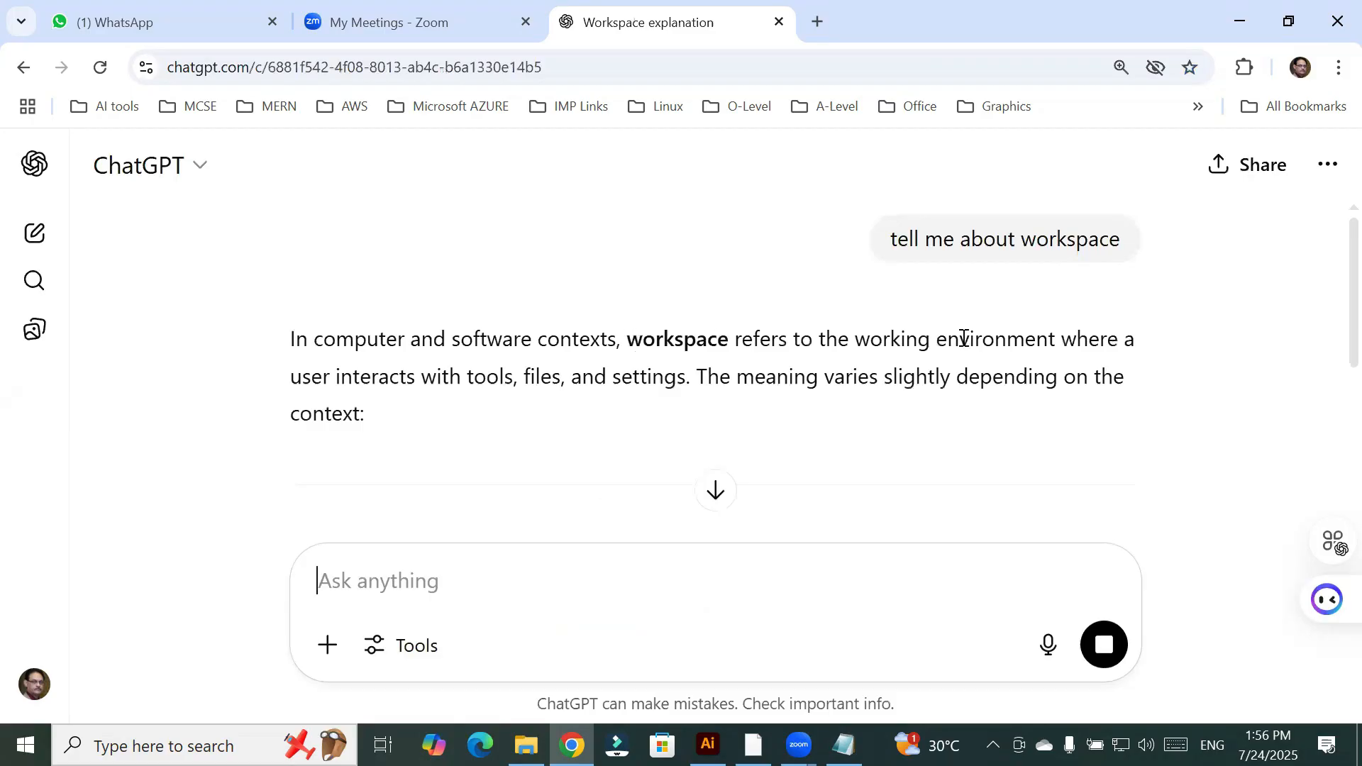
{"action": "left_click_drag", "start_coordinate": [1069, 343], "coordinate": [1069, 338]}
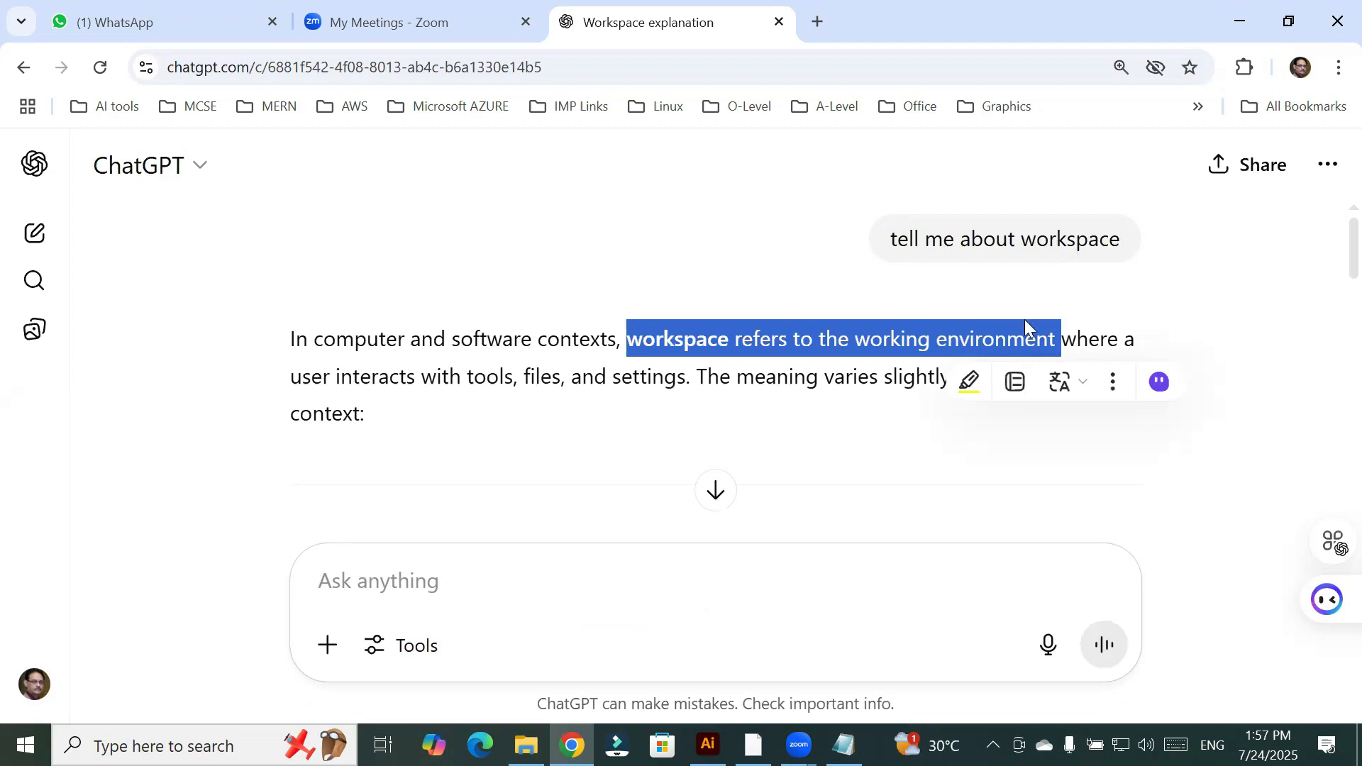
{"action": "left_click", "coordinate": [433, 445]}
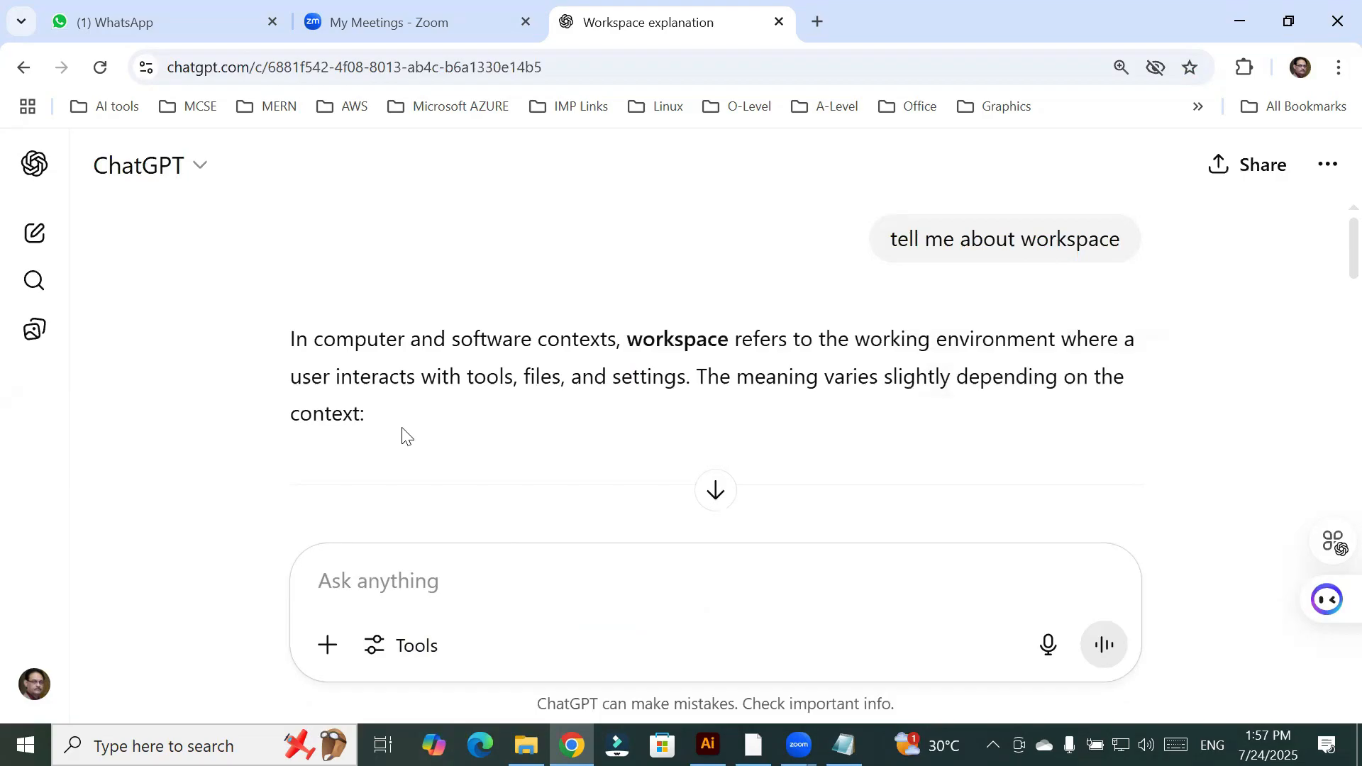
{"action": "left_click_drag", "start_coordinate": [297, 377], "coordinate": [421, 374]}
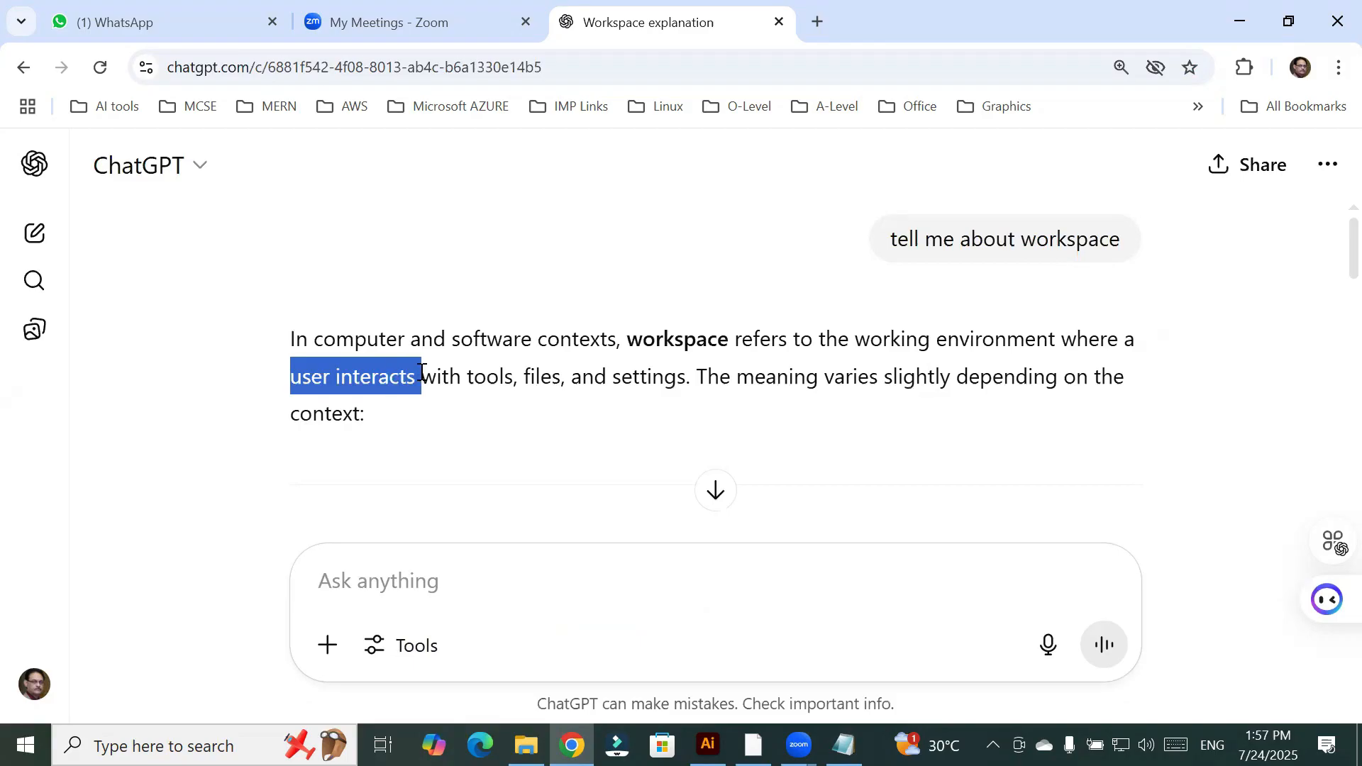
{"action": "left_click_drag", "start_coordinate": [466, 377], "coordinate": [516, 381]}
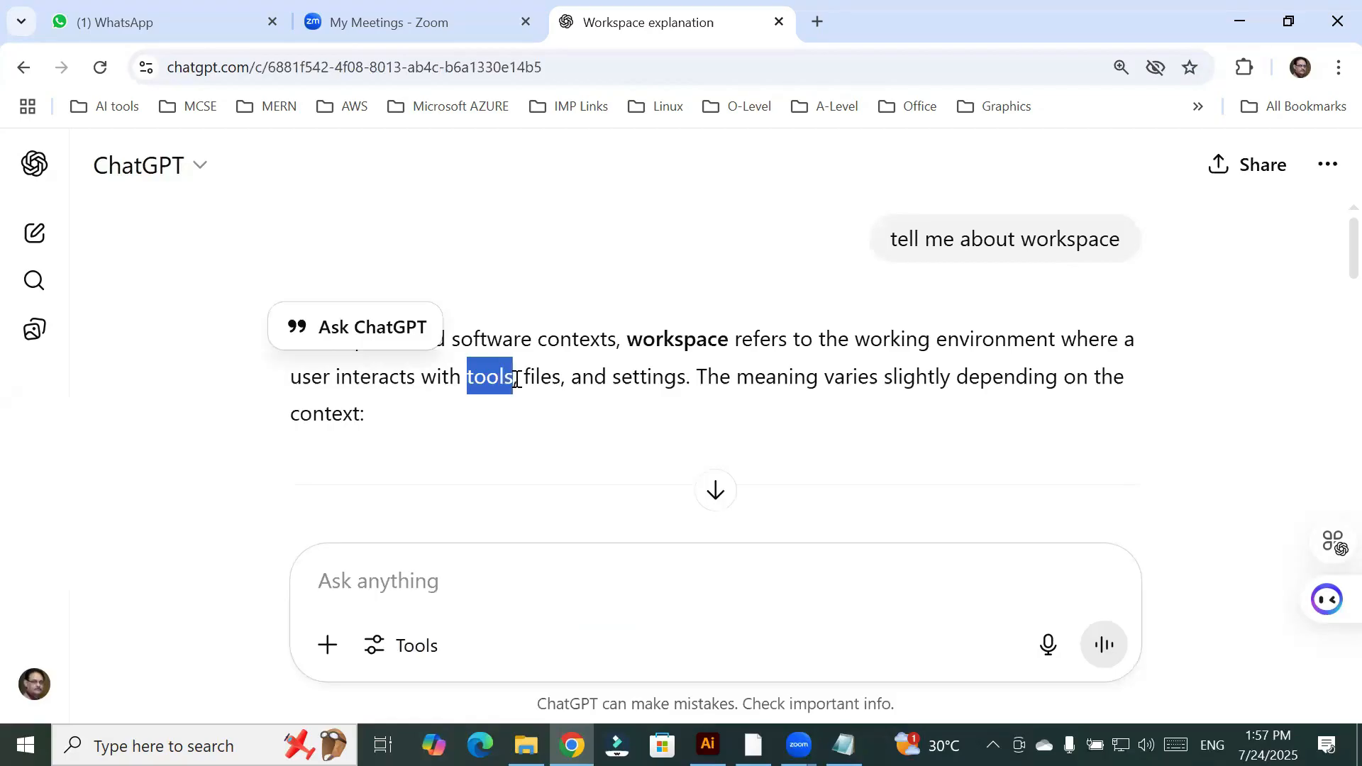
{"action": "left_click_drag", "start_coordinate": [516, 381], "coordinate": [562, 374]}
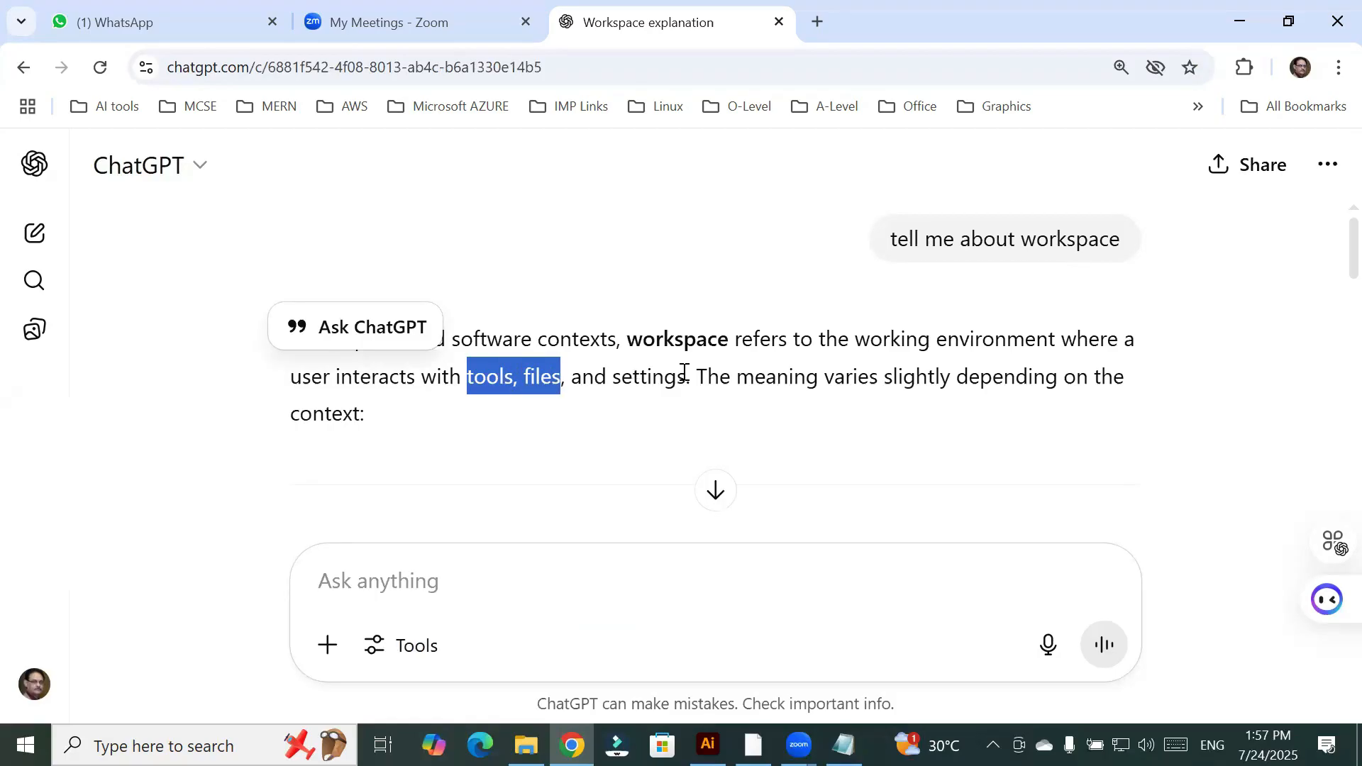
{"action": "left_click_drag", "start_coordinate": [684, 372], "coordinate": [684, 372]}
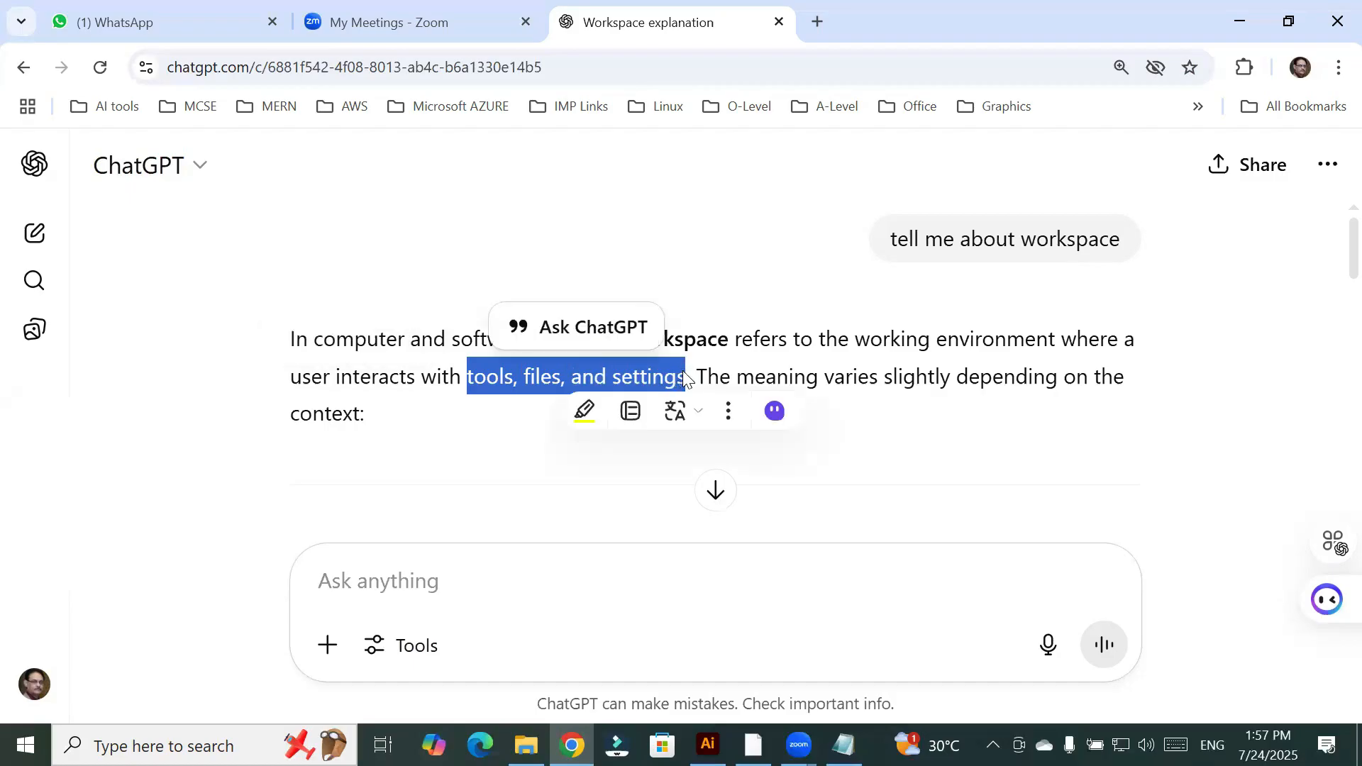
{"action": "scroll", "coordinate": [806, 467], "scroll_direction": "down", "scroll_amount": 5}
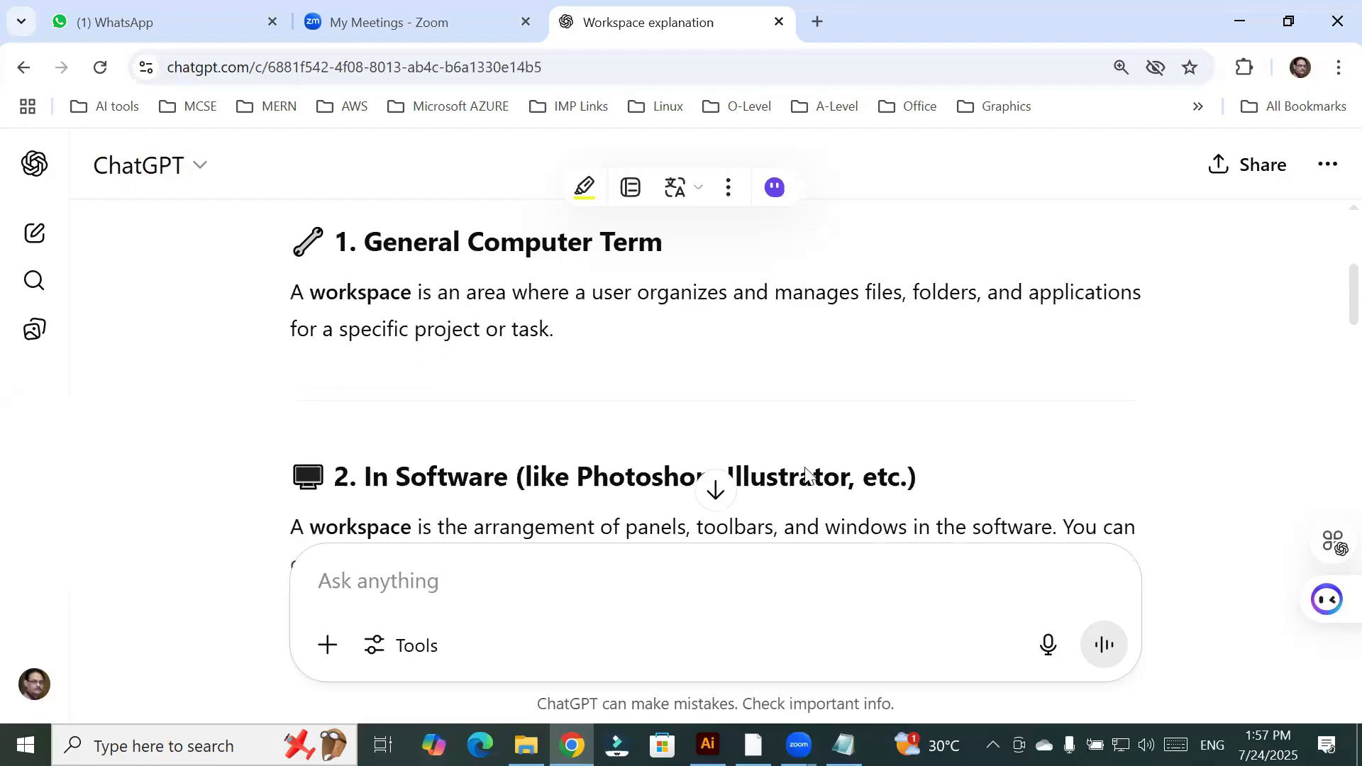
{"action": "scroll", "coordinate": [806, 468], "scroll_direction": "down", "scroll_amount": 3}
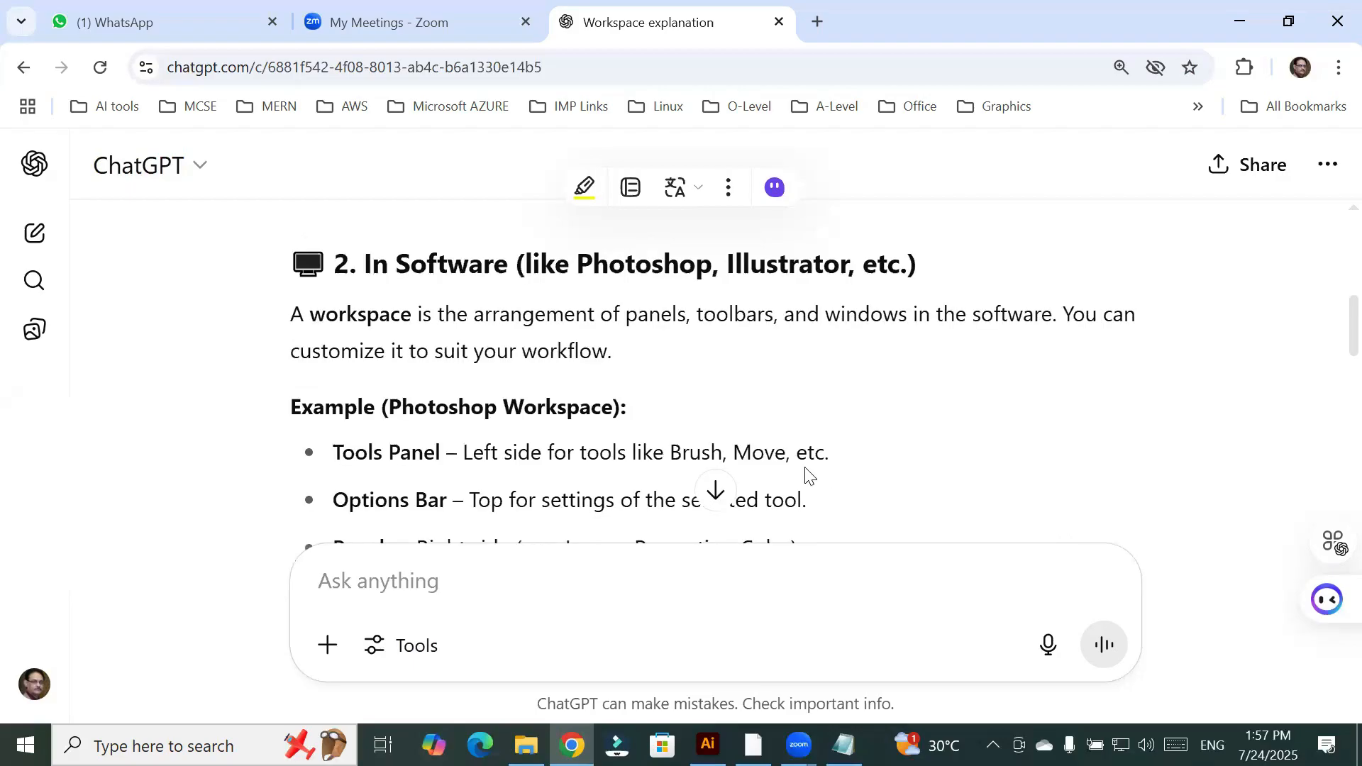
{"action": "scroll", "coordinate": [805, 474], "scroll_direction": "down", "scroll_amount": 2}
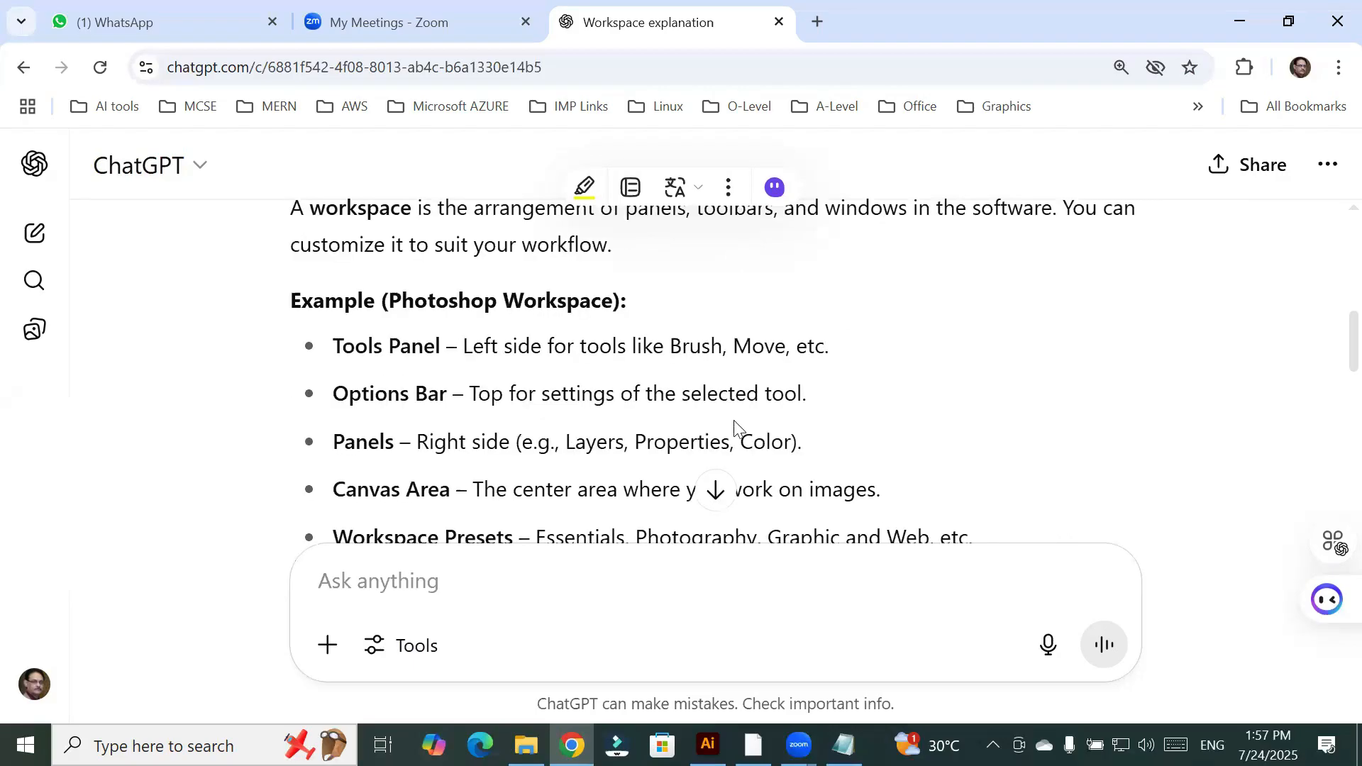
{"action": "scroll", "coordinate": [735, 425], "scroll_direction": "up", "scroll_amount": 7}
{"action": "scroll", "coordinate": [734, 411], "scroll_direction": "up", "scroll_amount": 1}
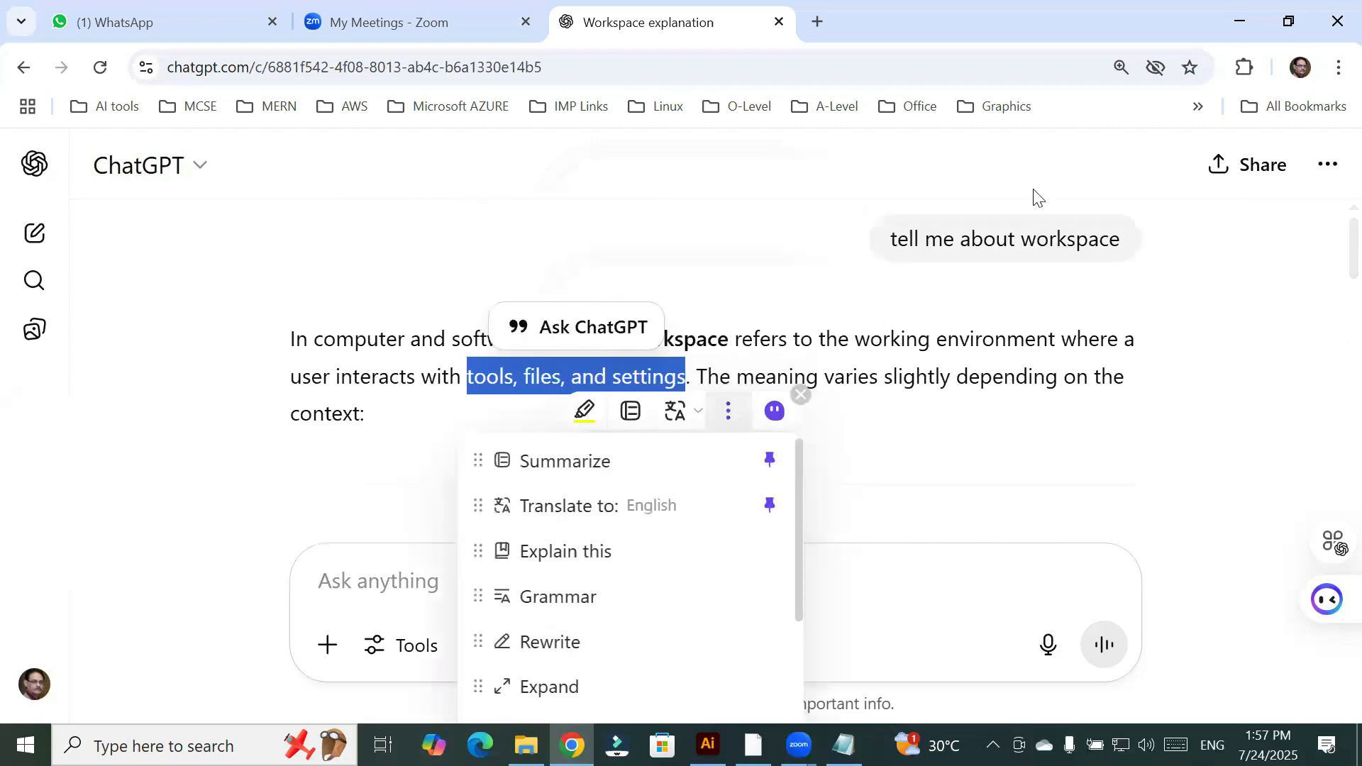
{"action": "left_click", "coordinate": [1093, 262]}
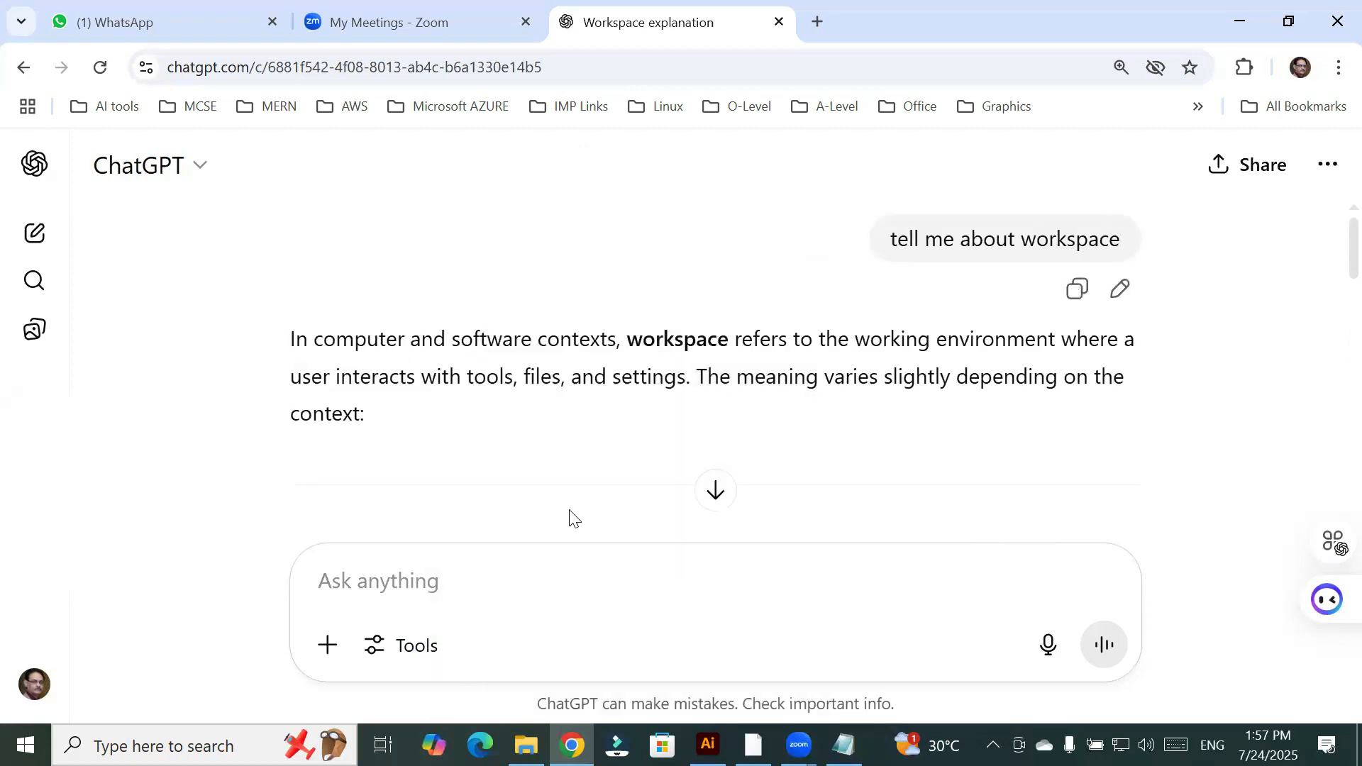
{"action": "left_click", "coordinate": [509, 607]}
Ask ChatGPT about 'illustrator workspace'
{"action": "type", "text": "illustrao"}
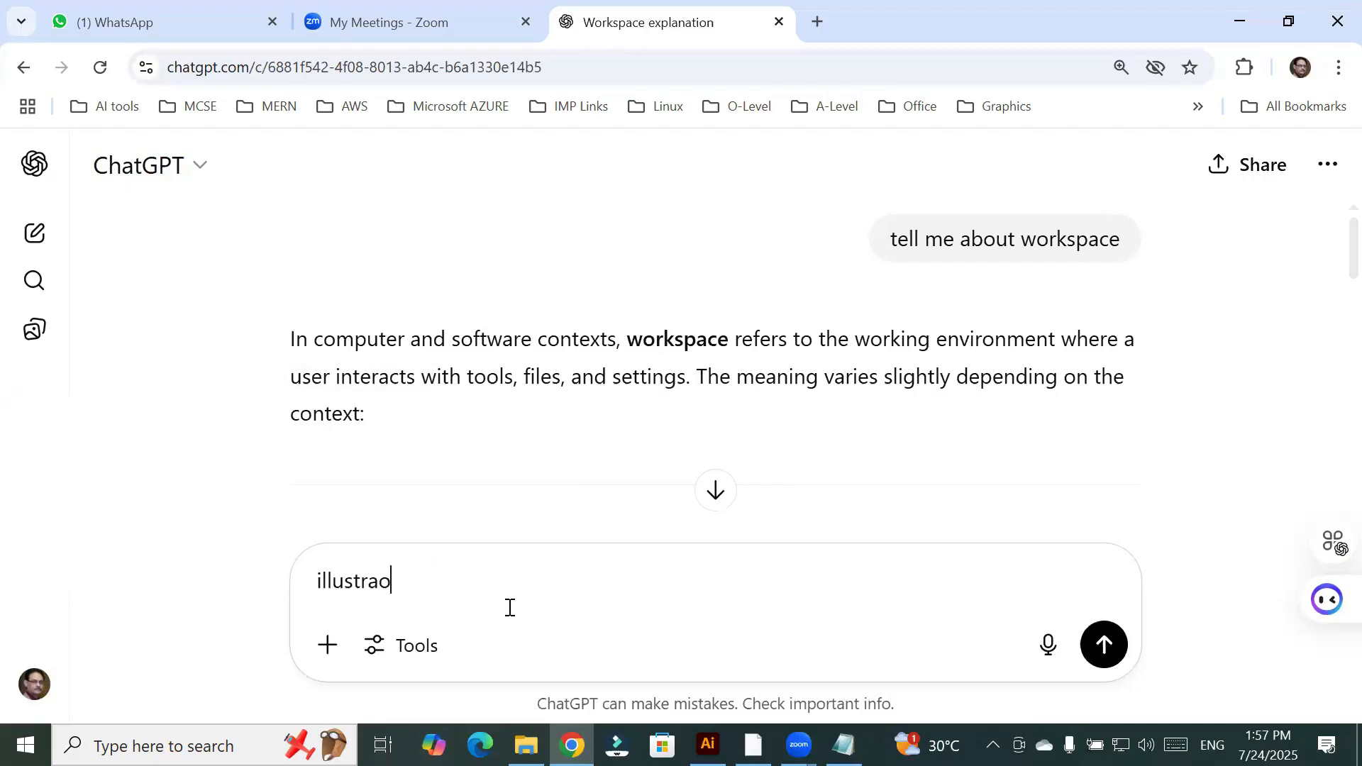
{"action": "key", "text": "BackSpace"}
{"action": "type", "text": "tor"}
{"action": "type", "text": "workspace"}
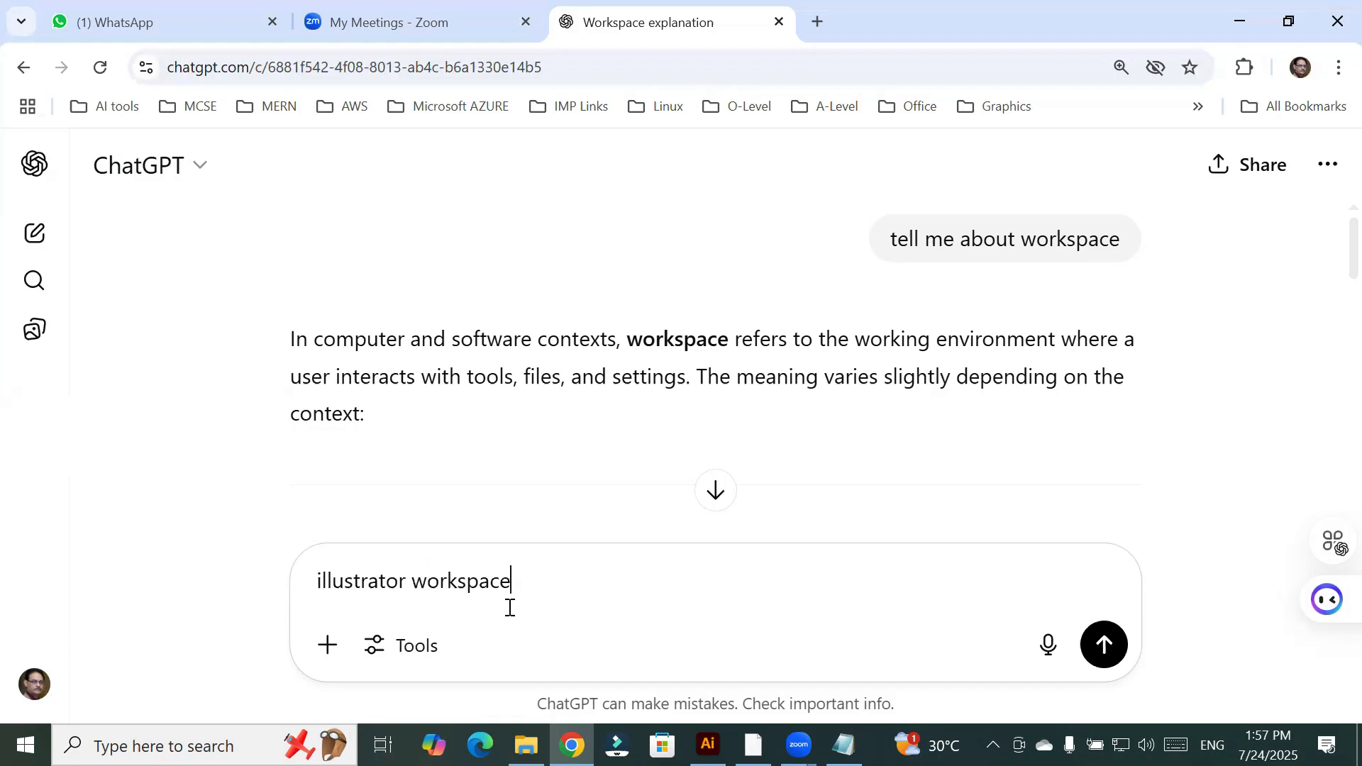
{"action": "key", "text": "Return"}
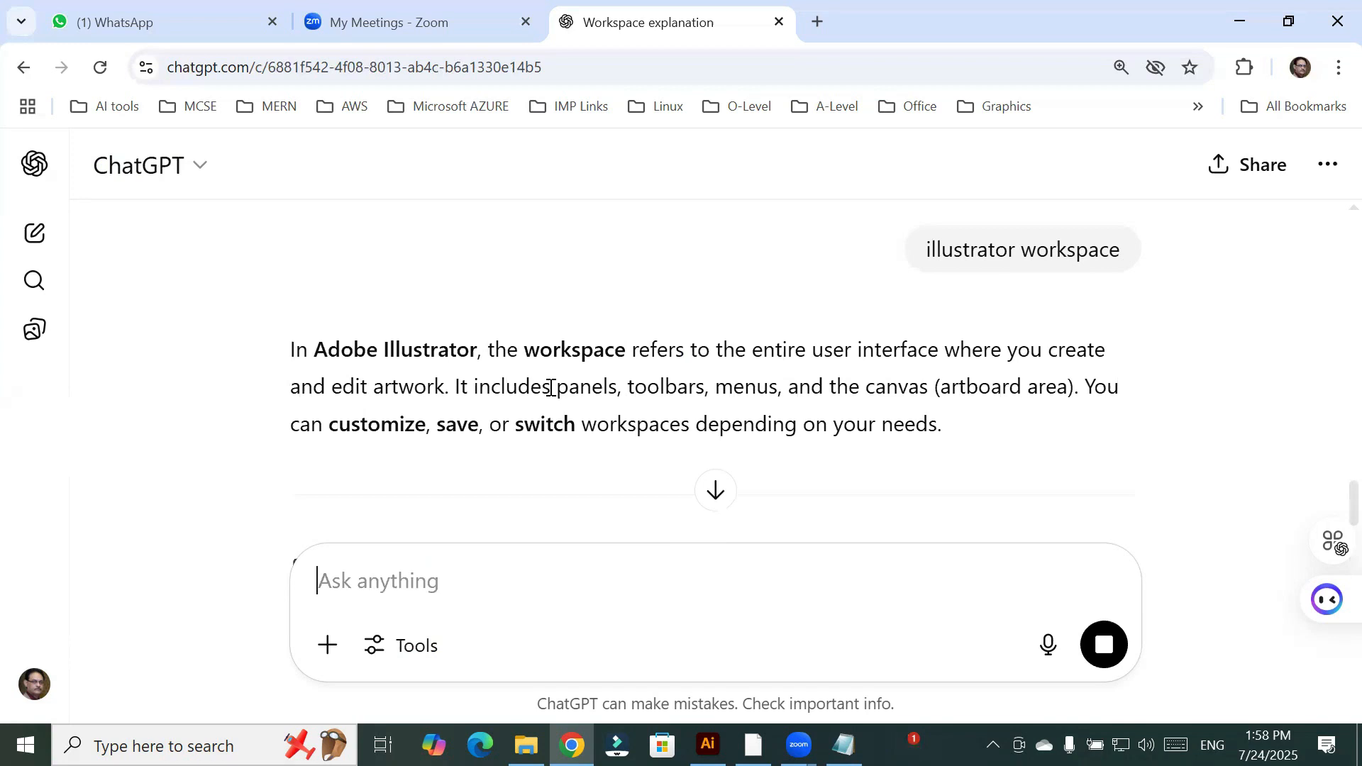
Highlight the intro, the Illustrator Workspace heading, and the Menu Bar and Tools Panel entries
{"action": "left_click_drag", "start_coordinate": [460, 390], "coordinate": [778, 401]}
{"action": "left_click", "coordinate": [1072, 398], "text": "shift"}
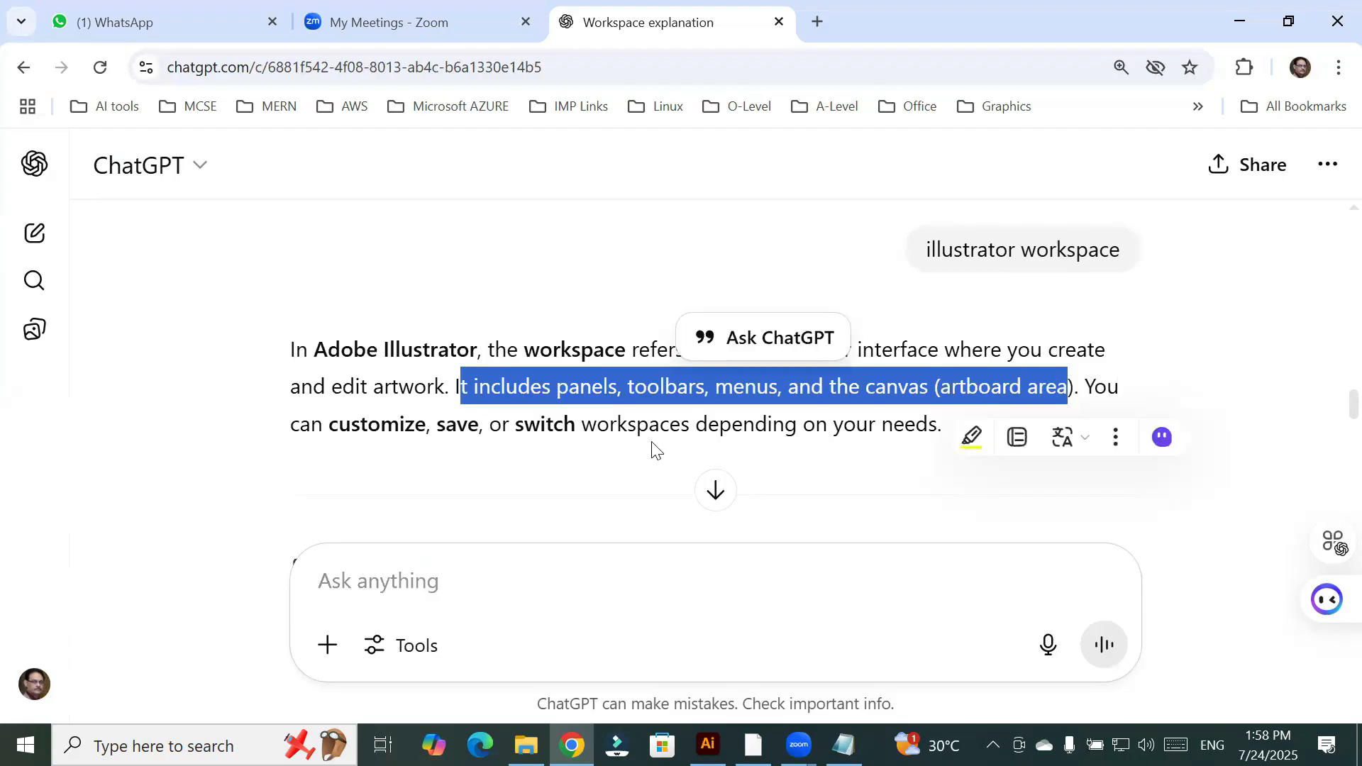
{"action": "scroll", "coordinate": [653, 447], "scroll_direction": "down", "scroll_amount": 5}
{"action": "scroll", "coordinate": [654, 441], "scroll_direction": "down", "scroll_amount": 1}
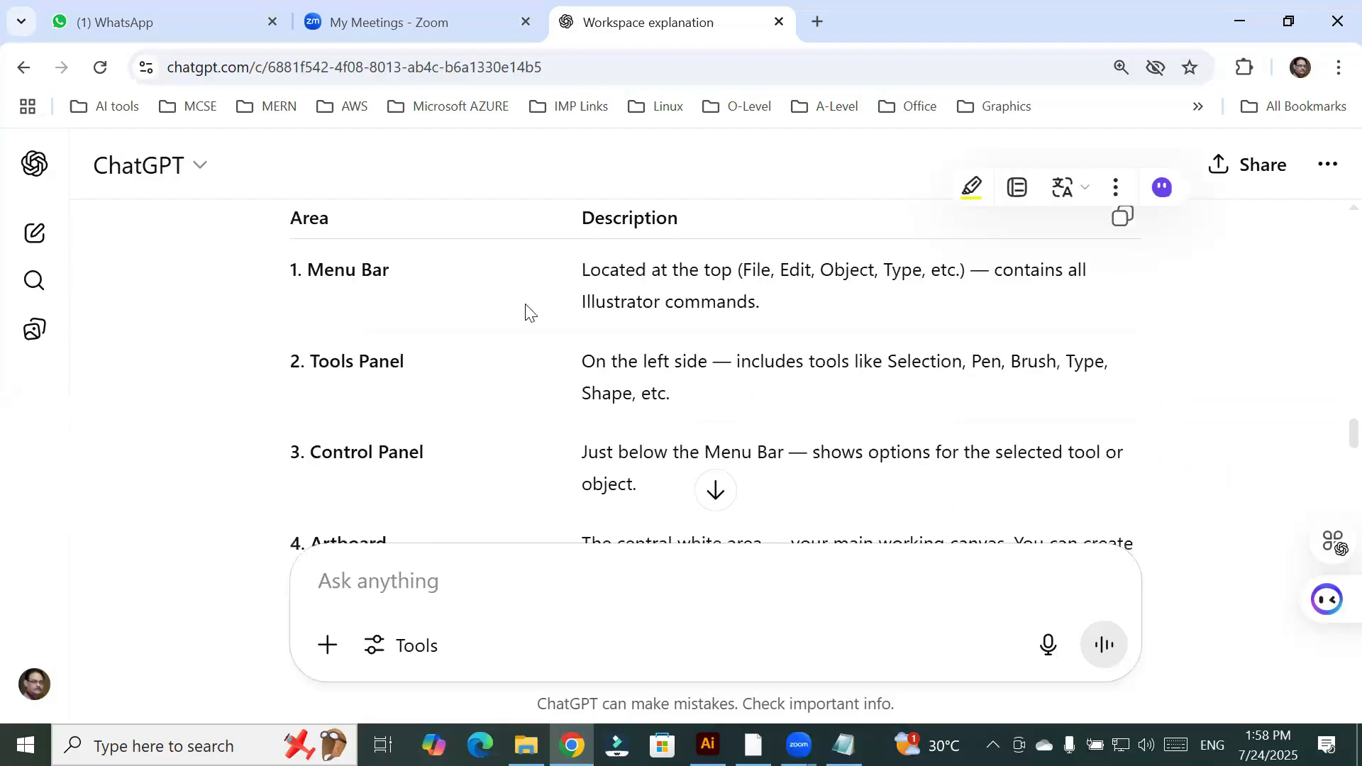
{"action": "scroll", "coordinate": [525, 298], "scroll_direction": "up", "scroll_amount": 1}
{"action": "left_click_drag", "start_coordinate": [547, 248], "coordinate": [1010, 249]}
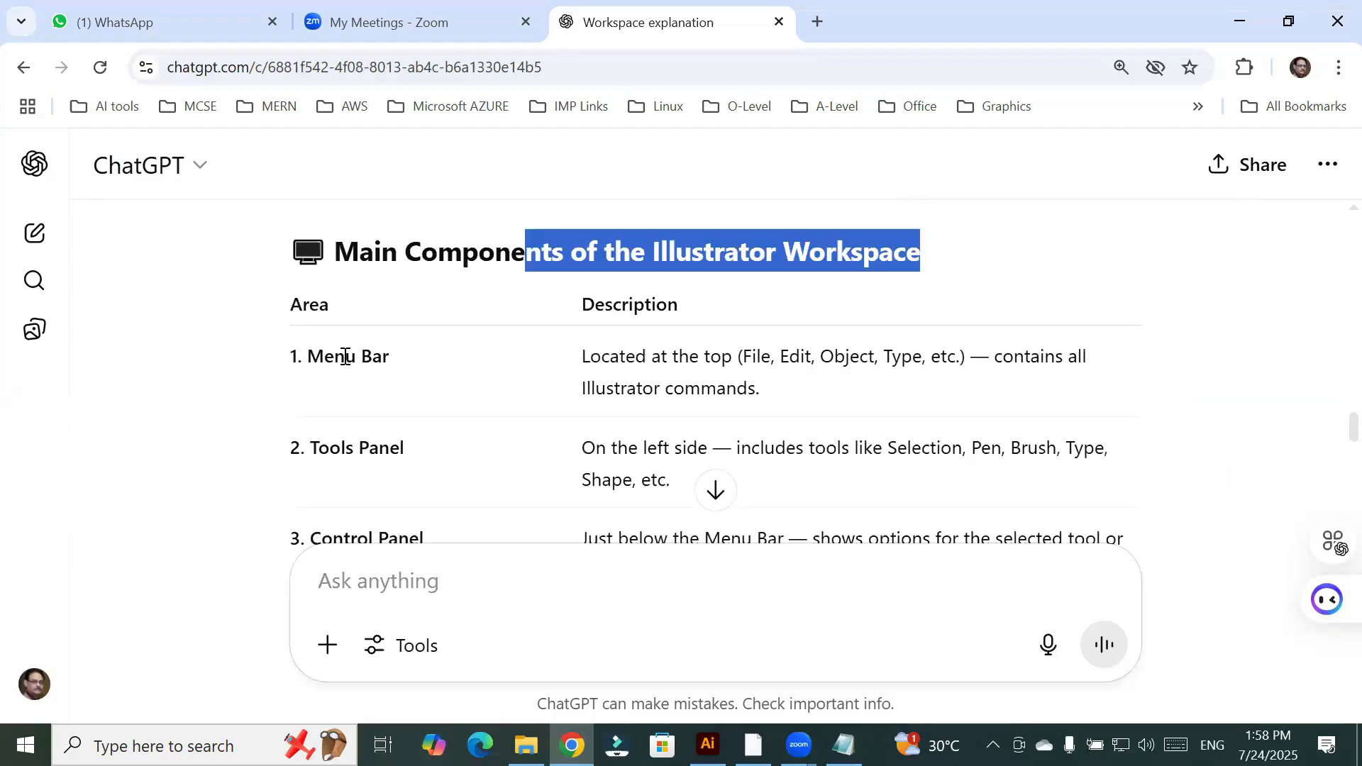
{"action": "left_click_drag", "start_coordinate": [324, 357], "coordinate": [492, 361]}
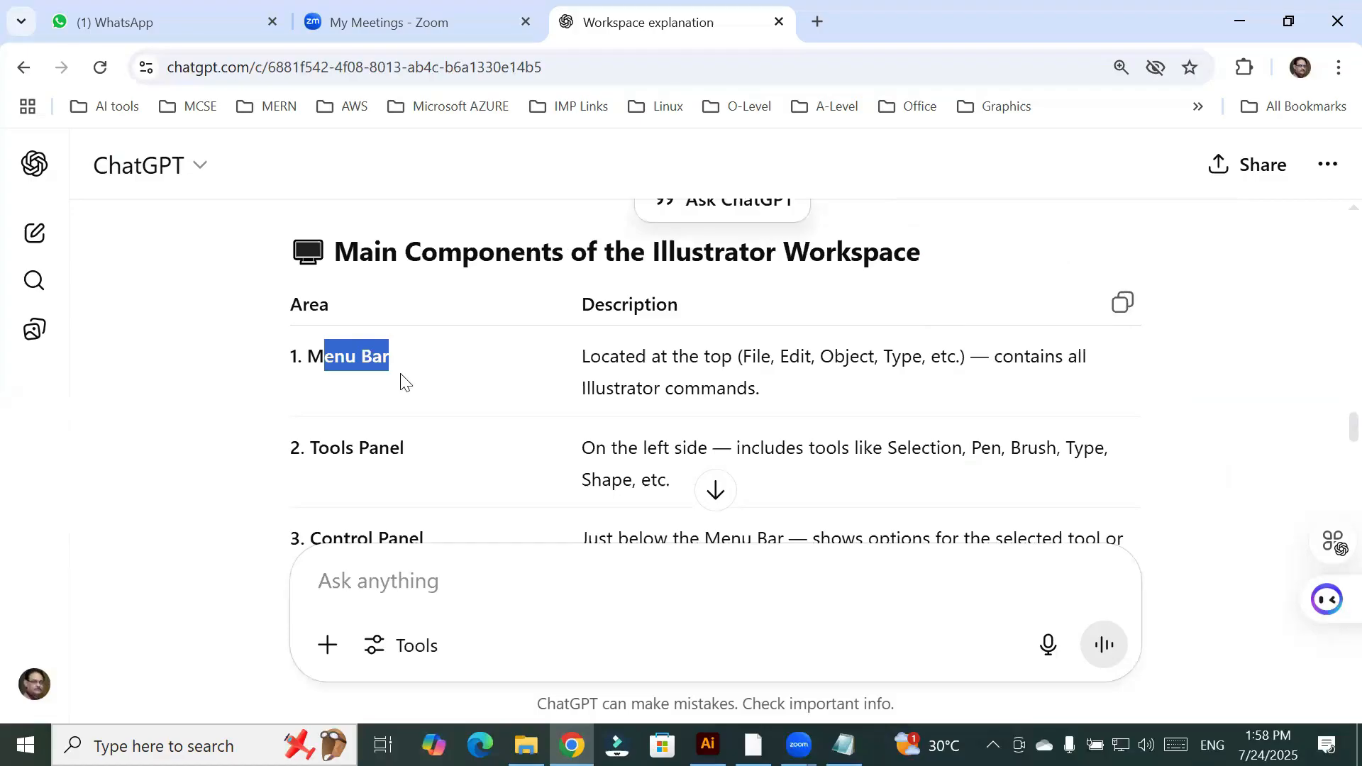
{"action": "left_click_drag", "start_coordinate": [315, 443], "coordinate": [424, 447]}
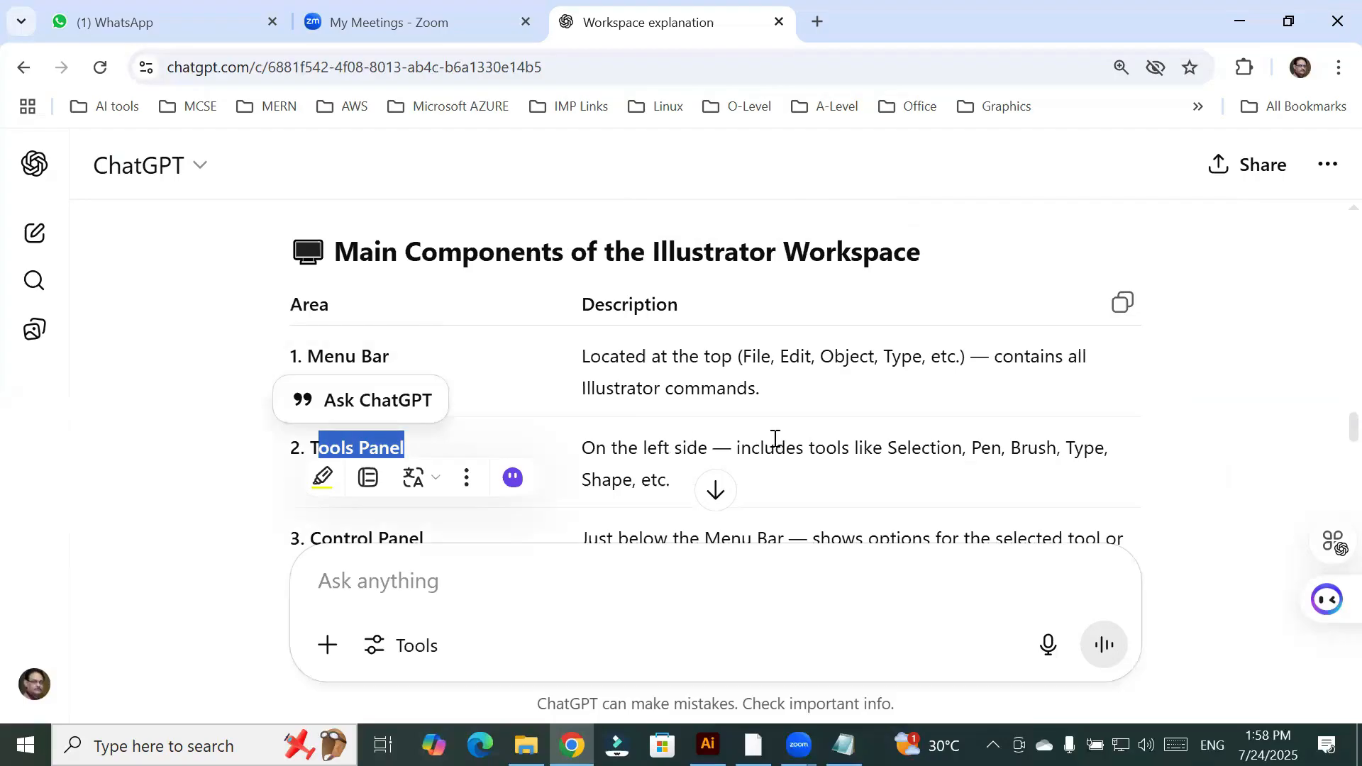
{"action": "left_click_drag", "start_coordinate": [659, 448], "coordinate": [775, 448]}
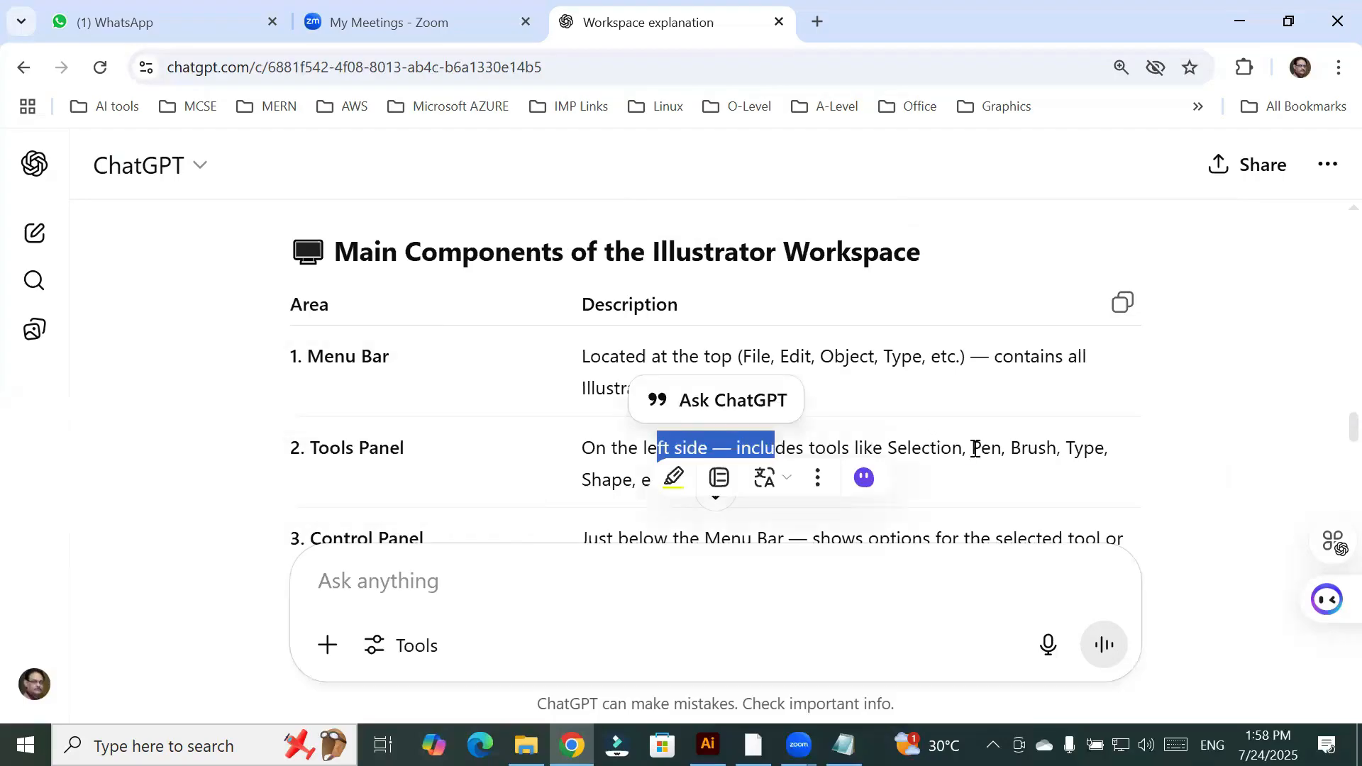
{"action": "left_click_drag", "start_coordinate": [883, 447], "coordinate": [976, 448]}
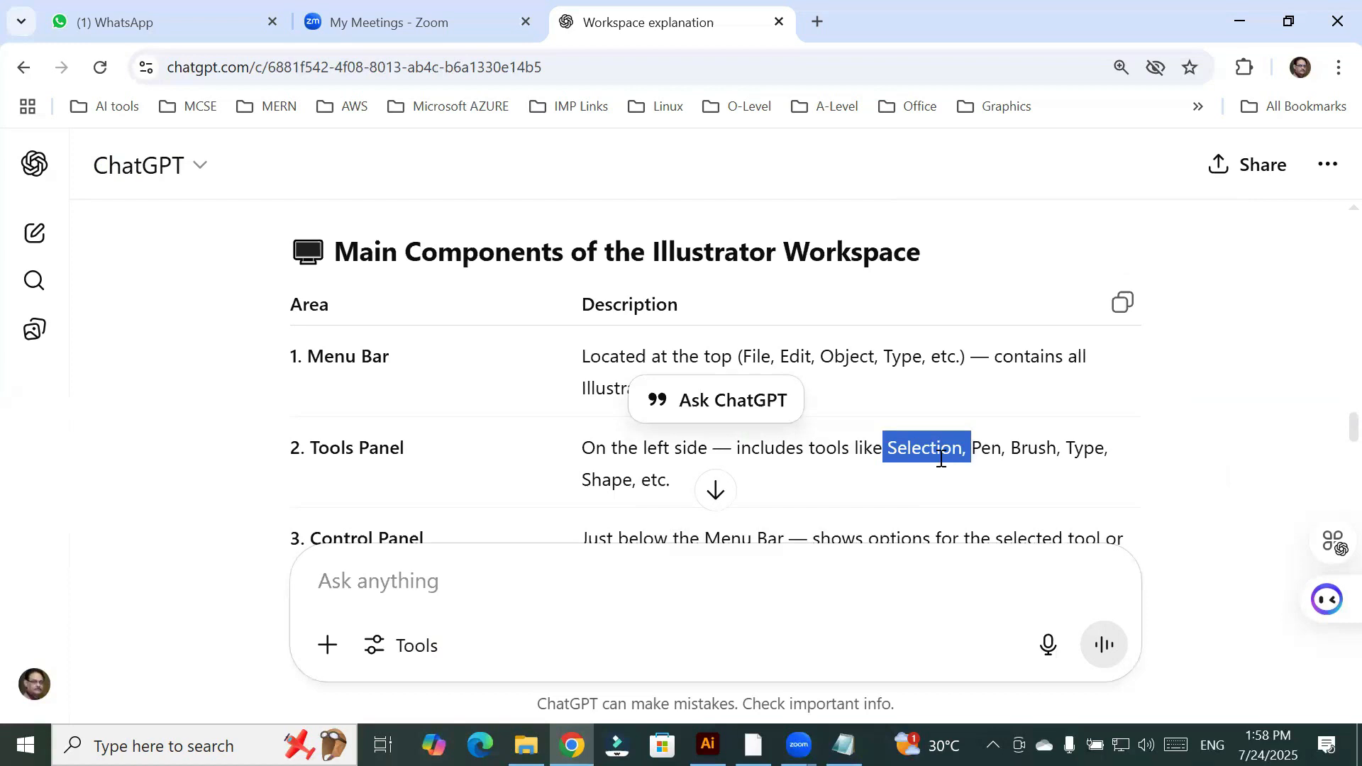
Highlight the Control Panel, Menu Bar and Tools Panel entries and the artboard white-area text
{"action": "scroll", "coordinate": [510, 330], "scroll_direction": "down", "scroll_amount": 3}
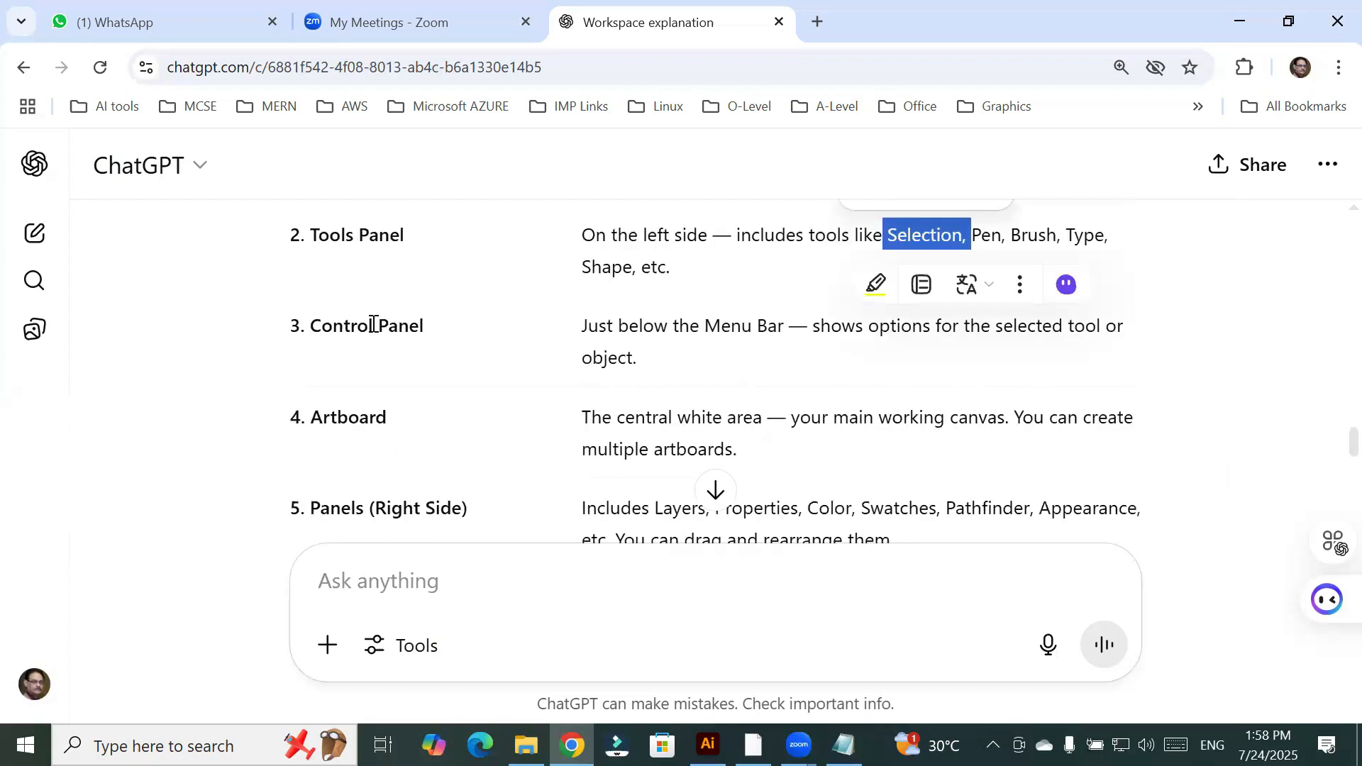
{"action": "mouse_move", "coordinate": [313, 327]}
{"action": "left_mouse_down"}
{"action": "mouse_move", "coordinate": [445, 329]}
{"action": "mouse_move", "coordinate": [449, 343]}
{"action": "left_mouse_up"}
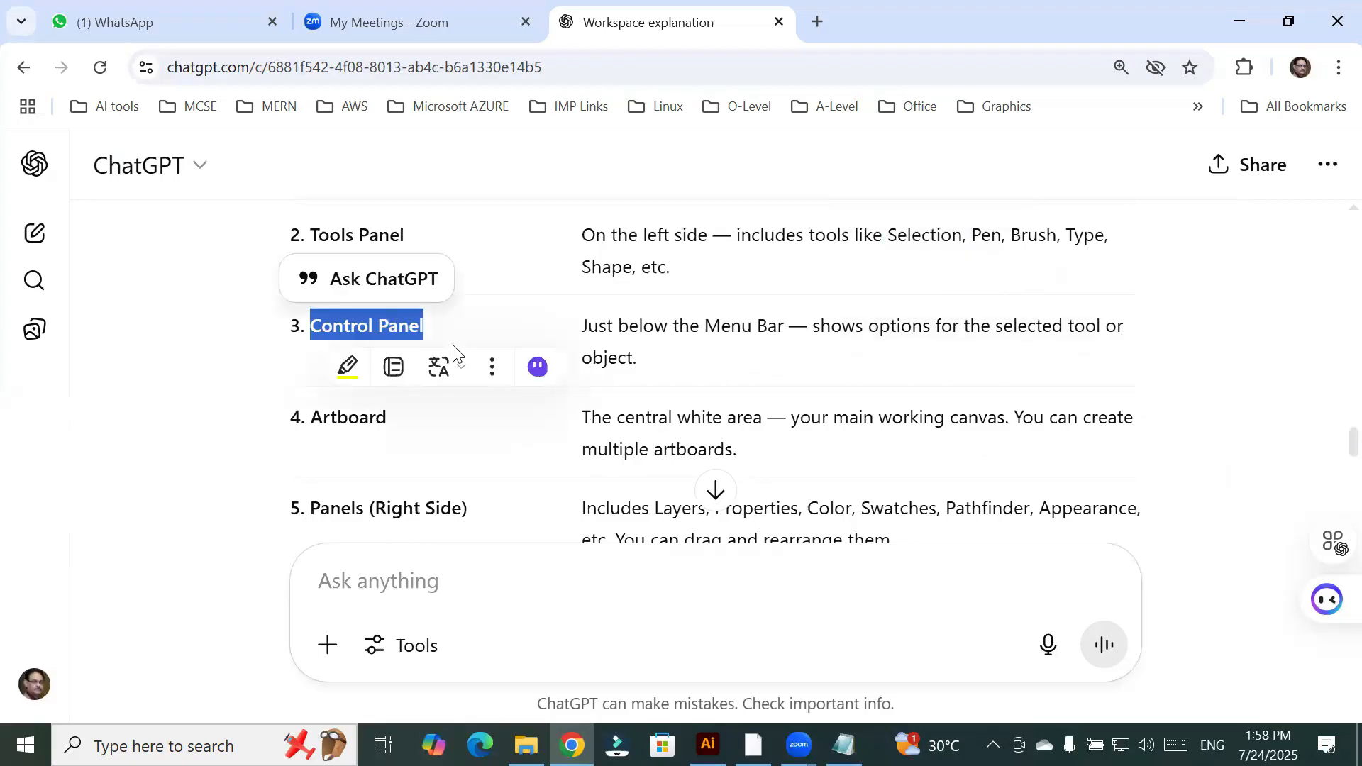
{"action": "scroll", "coordinate": [456, 351], "scroll_direction": "up", "scroll_amount": 2}
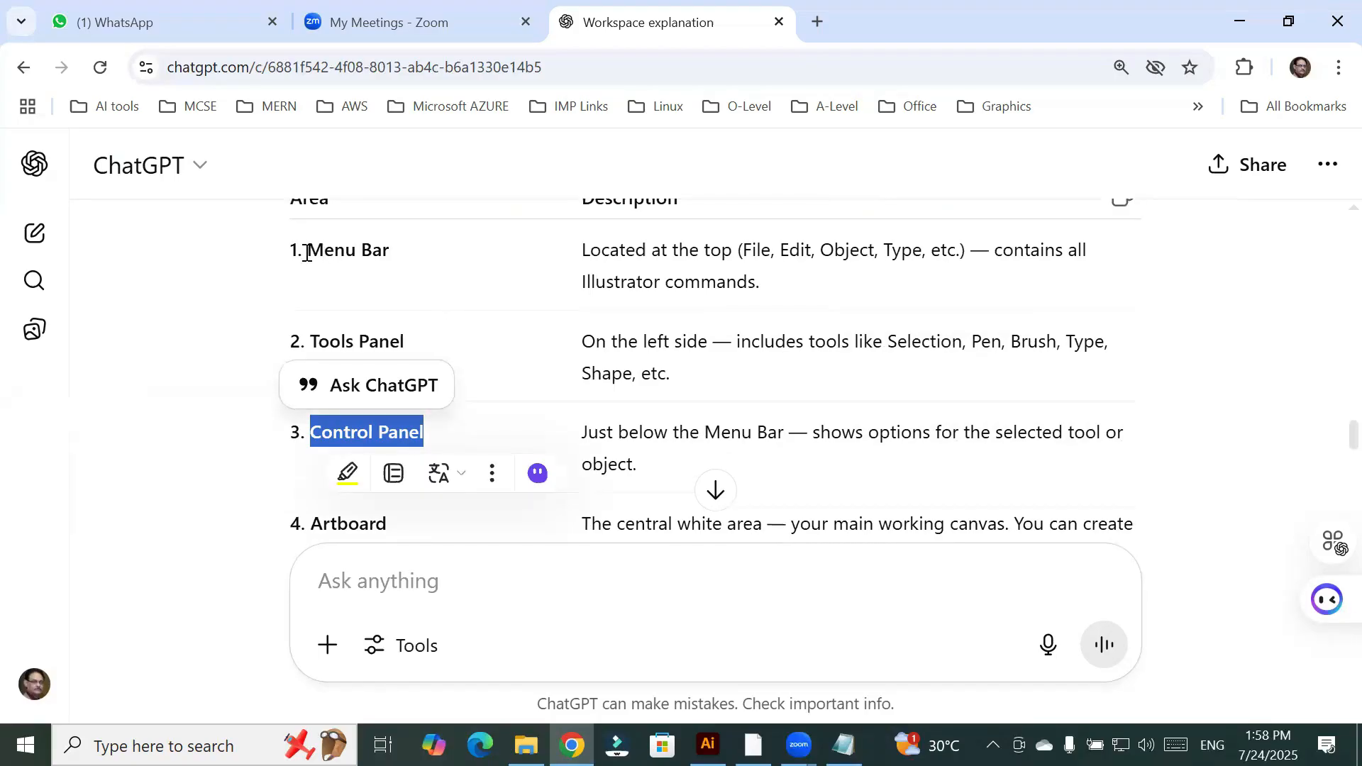
{"action": "double_click", "coordinate": [415, 254]}
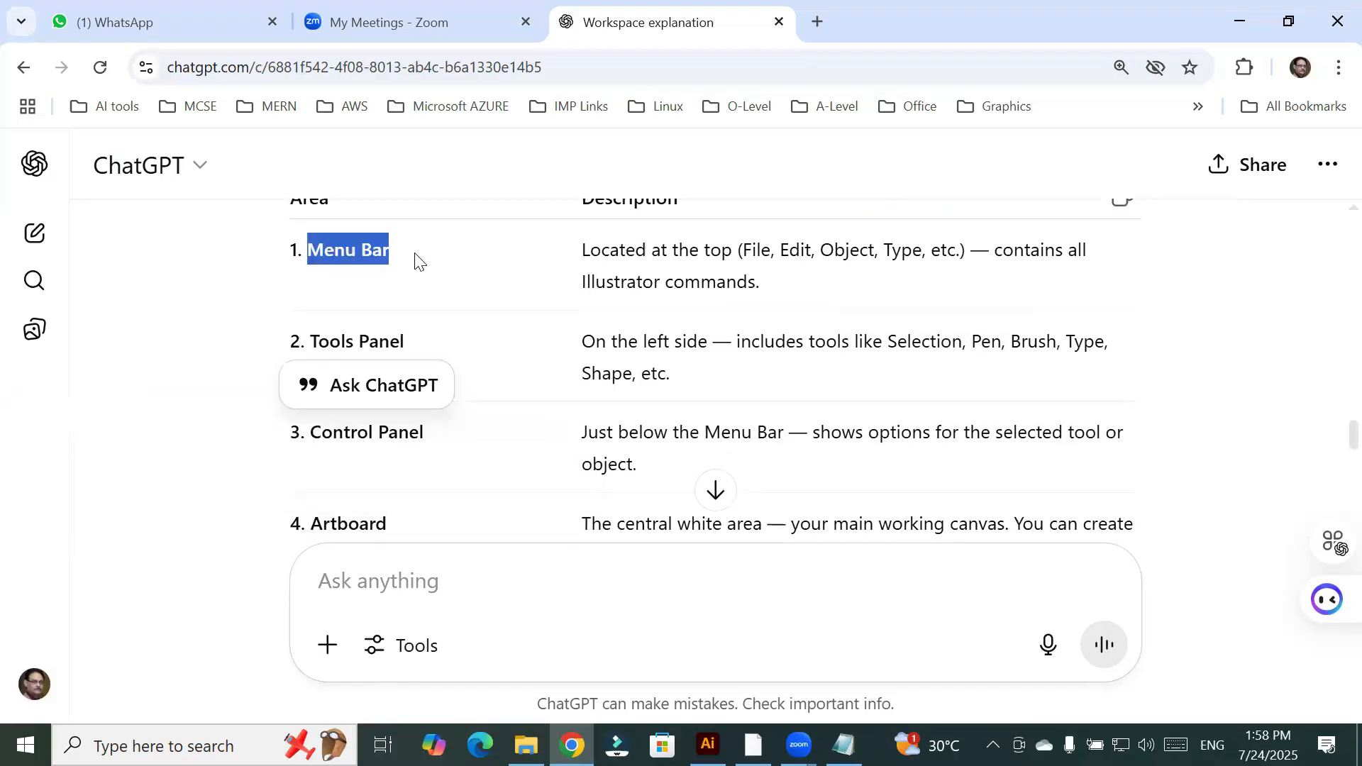
{"action": "double_click", "coordinate": [307, 339]}
{"action": "left_click_drag", "start_coordinate": [418, 334], "coordinate": [430, 355]}
{"action": "left_click", "coordinate": [434, 369]}
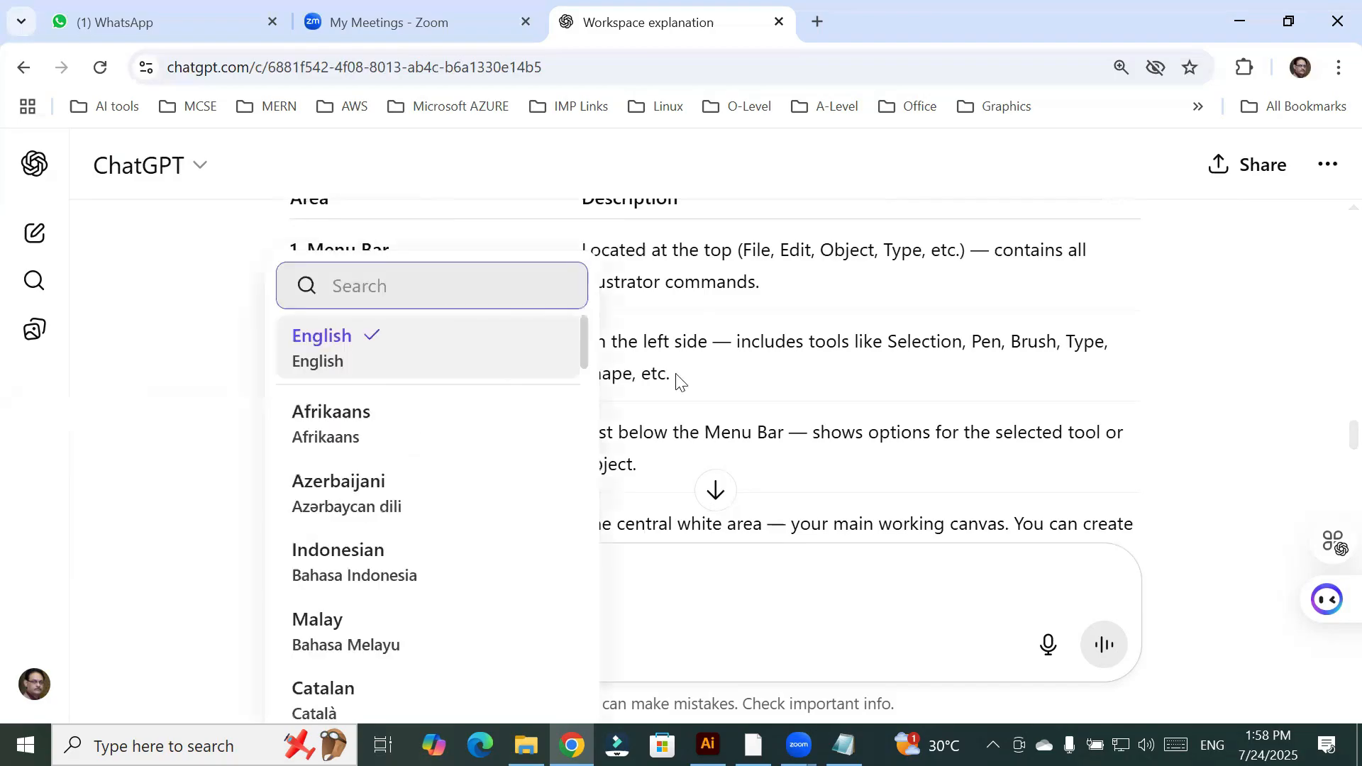
{"action": "scroll", "coordinate": [426, 419], "scroll_direction": "down", "scroll_amount": 1}
{"action": "left_click_drag", "start_coordinate": [309, 416], "coordinate": [325, 418]}
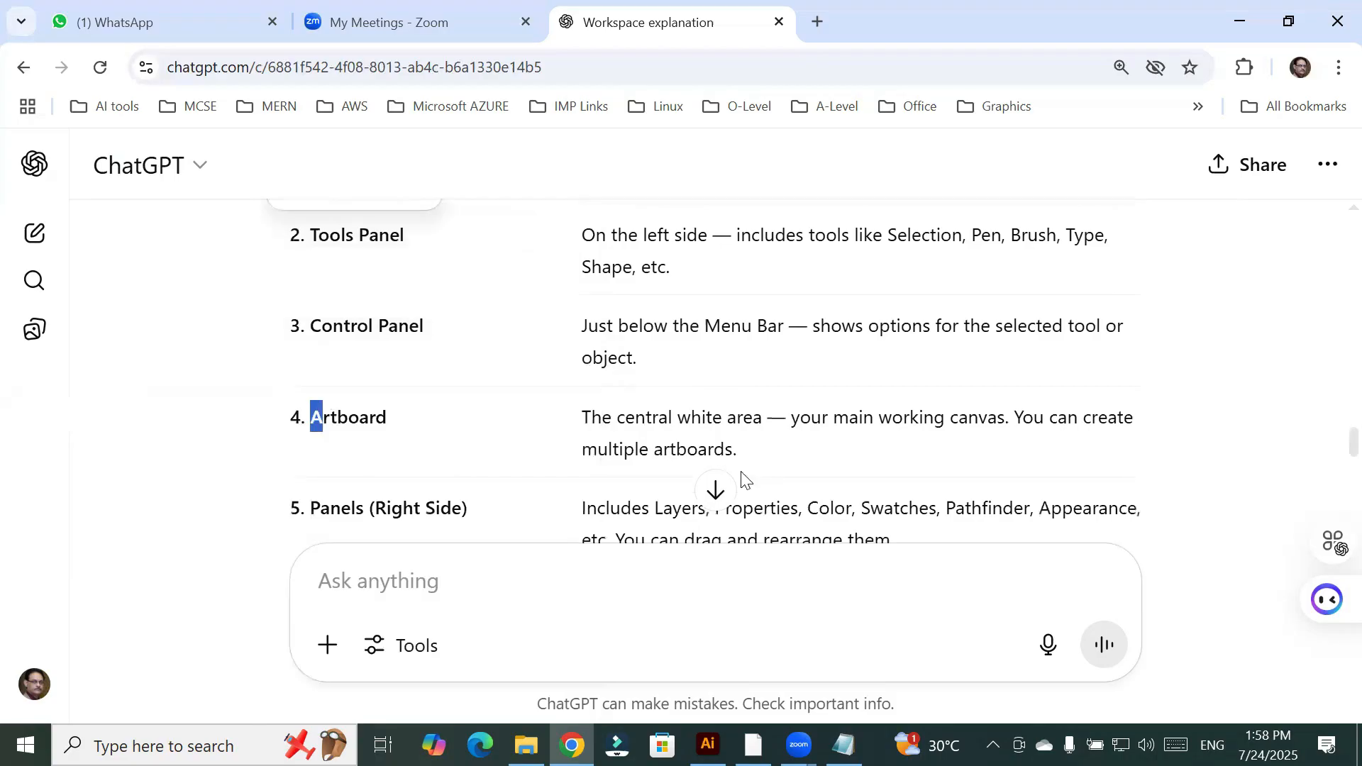
{"action": "left_click_drag", "start_coordinate": [690, 418], "coordinate": [763, 421]}
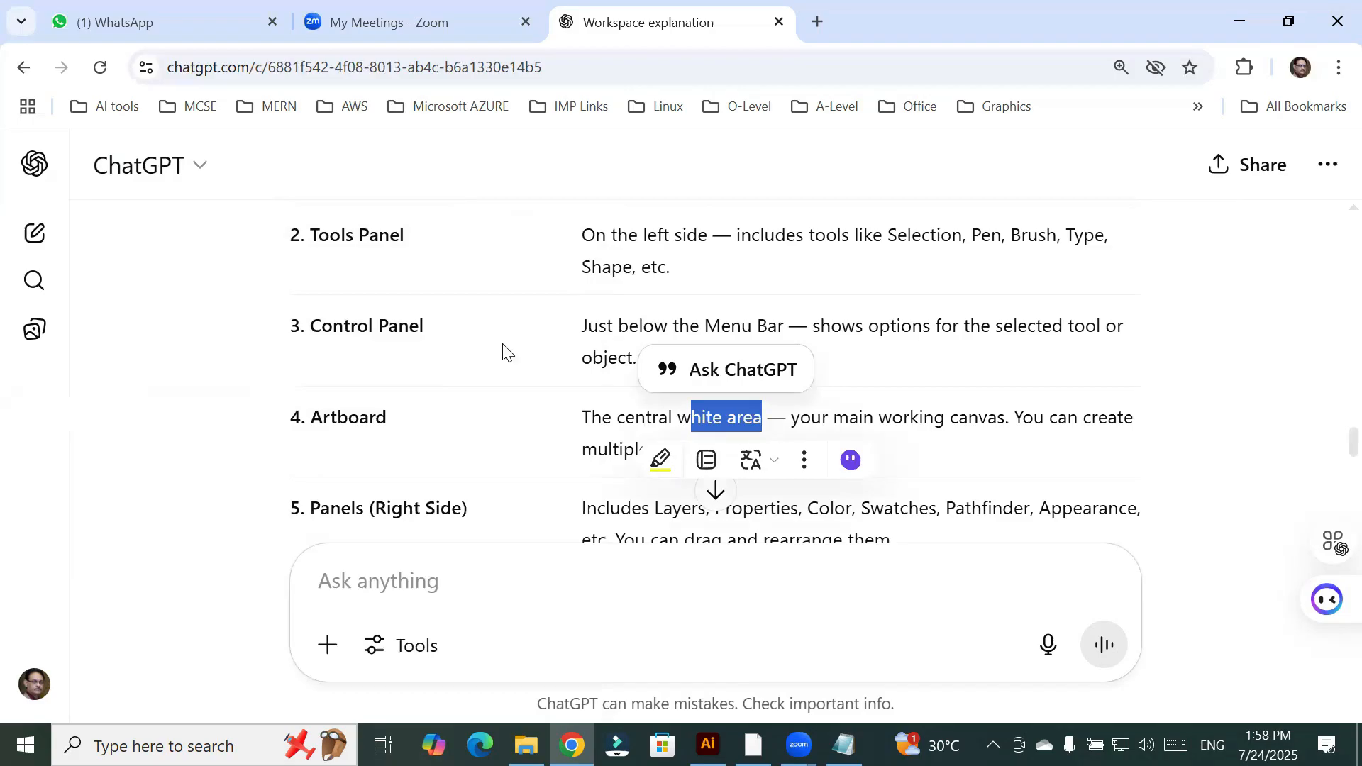
Highlight the Panels (Right Side) entry, scroll to Workspace Presets, and return to Illustrator
{"action": "scroll", "coordinate": [319, 305], "scroll_direction": "down", "scroll_amount": 3}
{"action": "left_click_drag", "start_coordinate": [313, 298], "coordinate": [484, 315]}
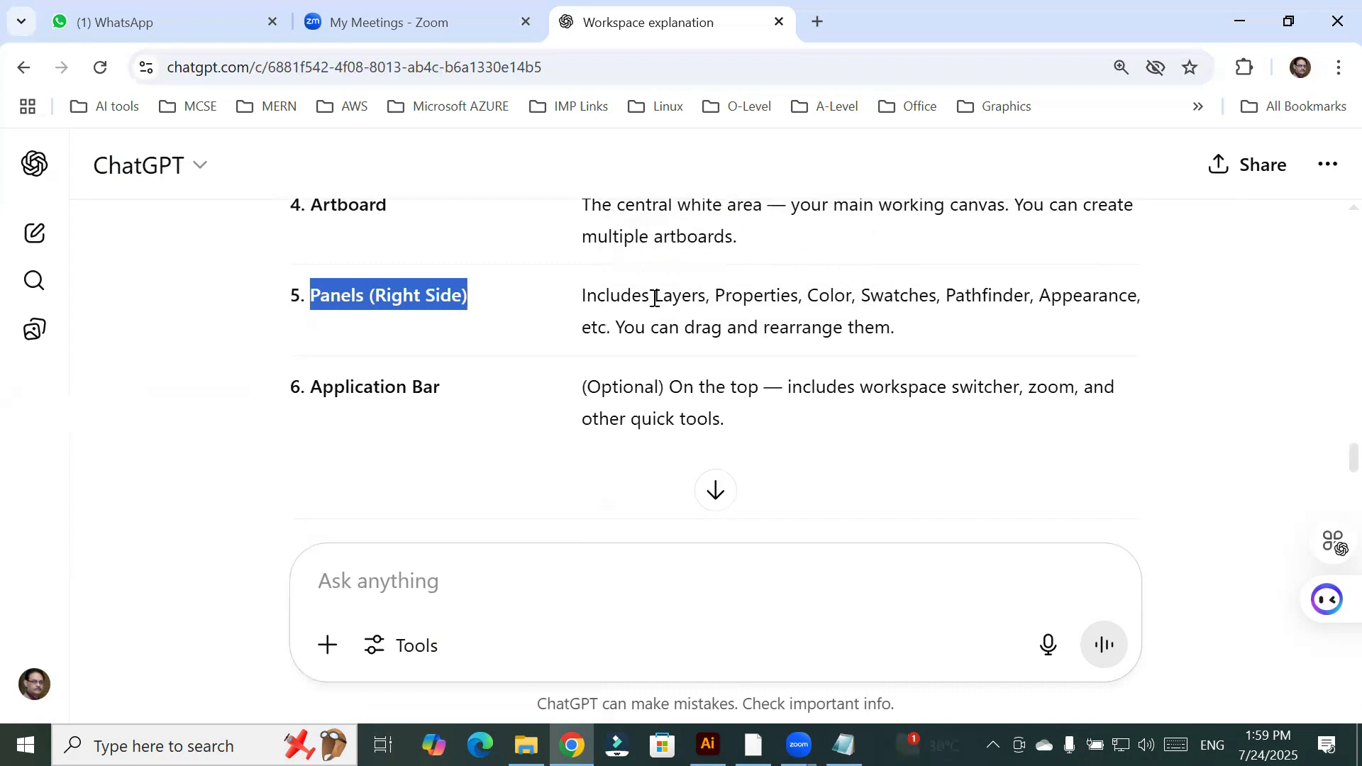
{"action": "left_click_drag", "start_coordinate": [654, 297], "coordinate": [887, 440]}
{"action": "left_click", "coordinate": [696, 332]}
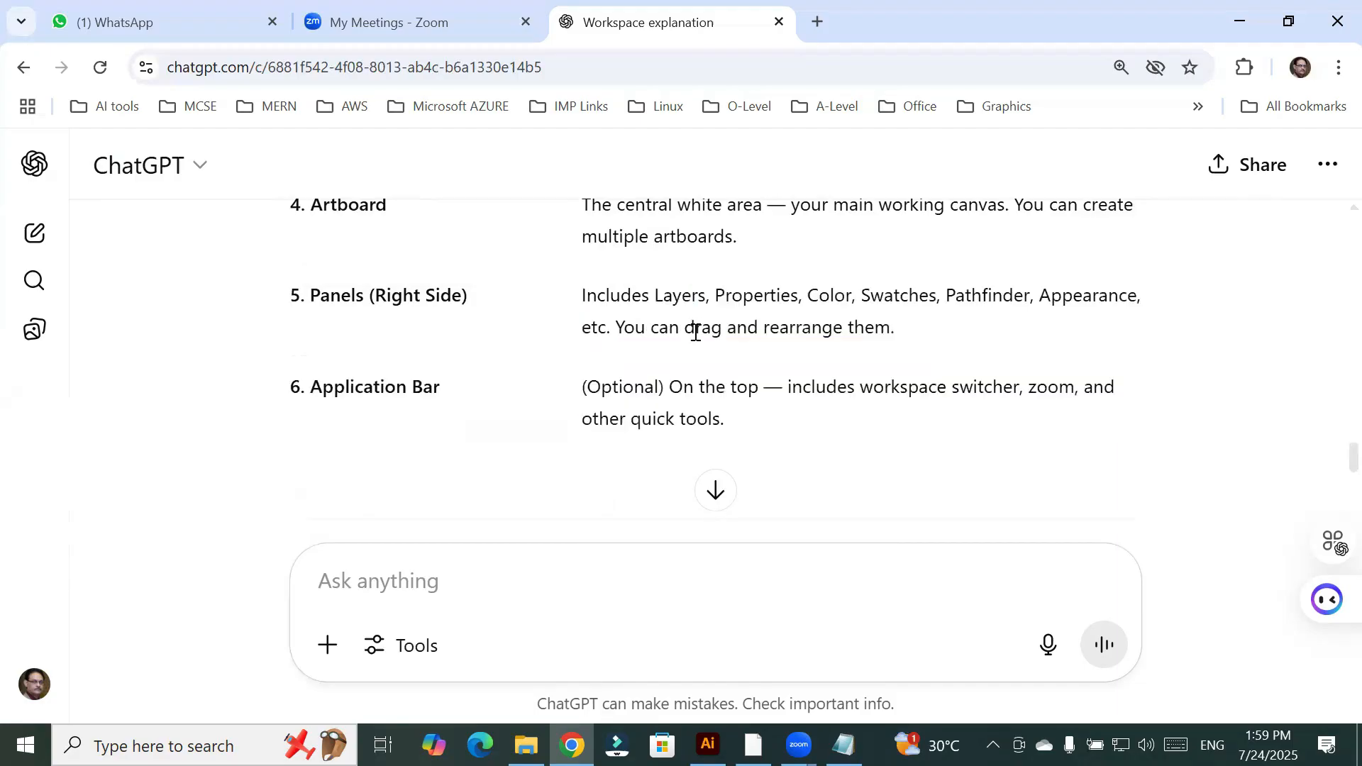
{"action": "scroll", "coordinate": [411, 328], "scroll_direction": "down", "scroll_amount": 2}
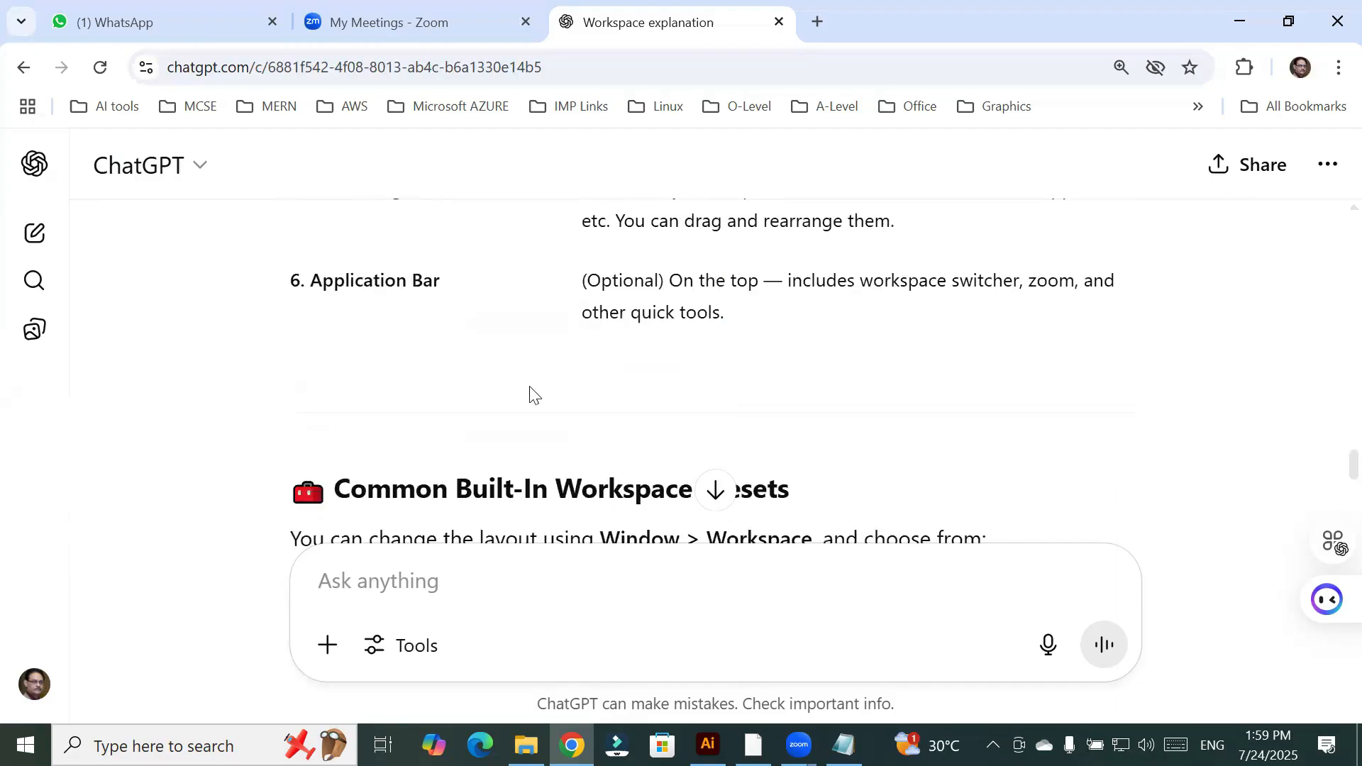
{"action": "scroll", "coordinate": [529, 393], "scroll_direction": "down", "scroll_amount": 2}
{"action": "scroll", "coordinate": [533, 387], "scroll_direction": "down", "scroll_amount": 4}
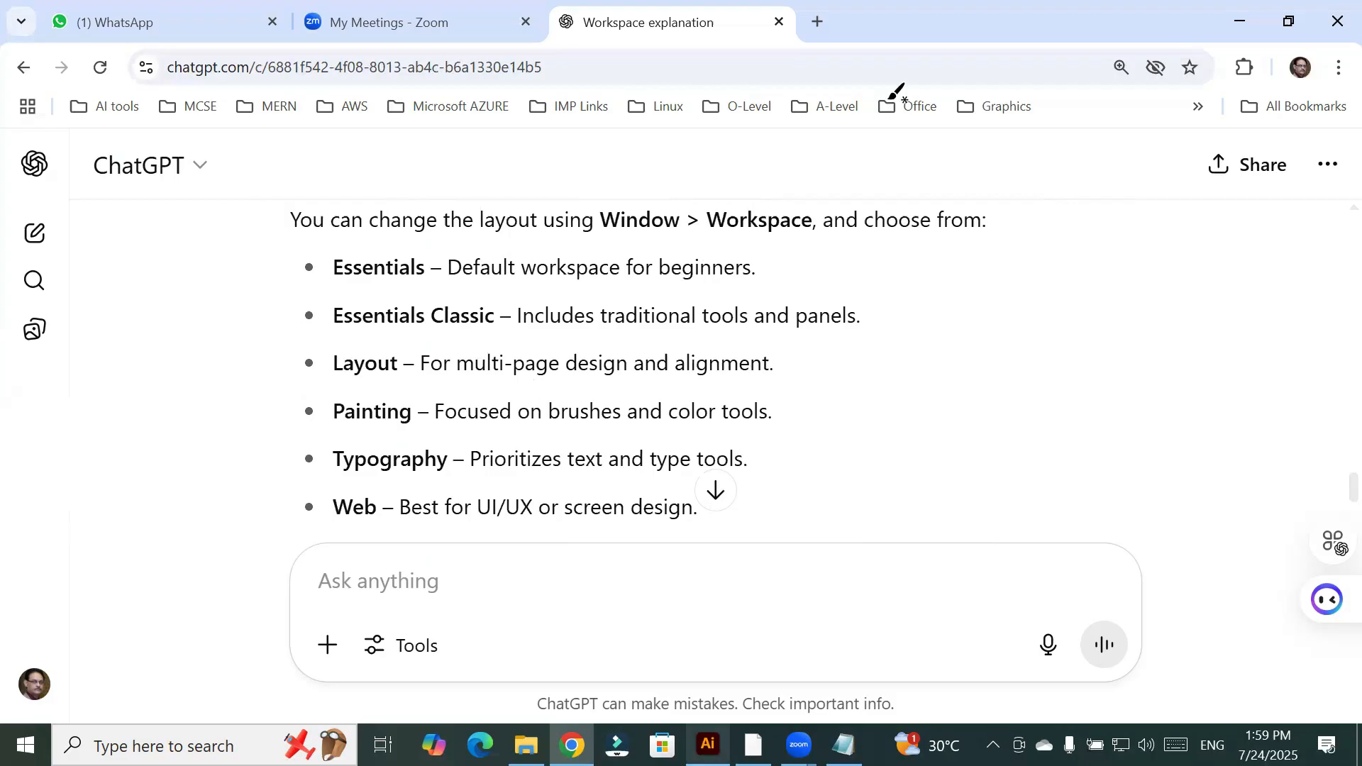
{"action": "key", "text": "alt+Tab"}
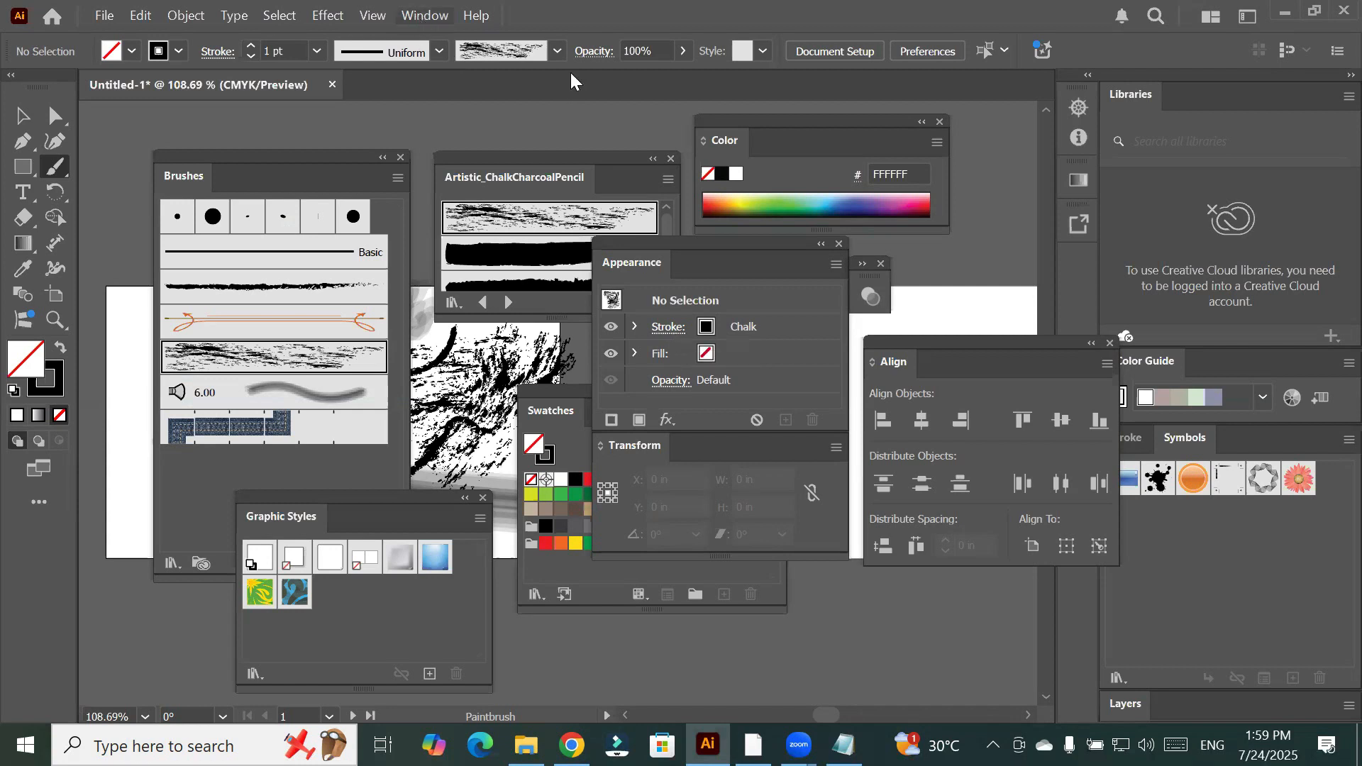
Reset the Painting workspace so all floating panels return to the dock
{"action": "left_click", "coordinate": [424, 15]}
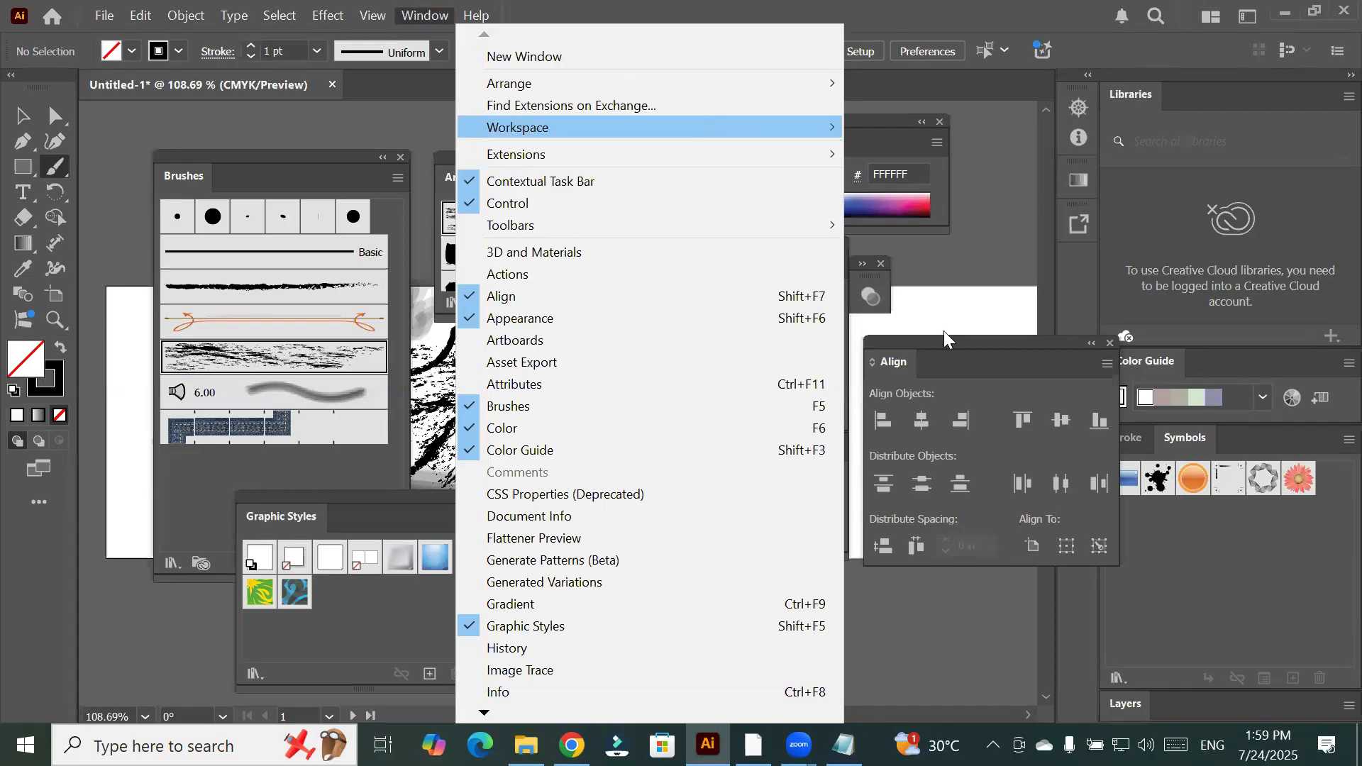
{"action": "mouse_move", "coordinate": [539, 127]}
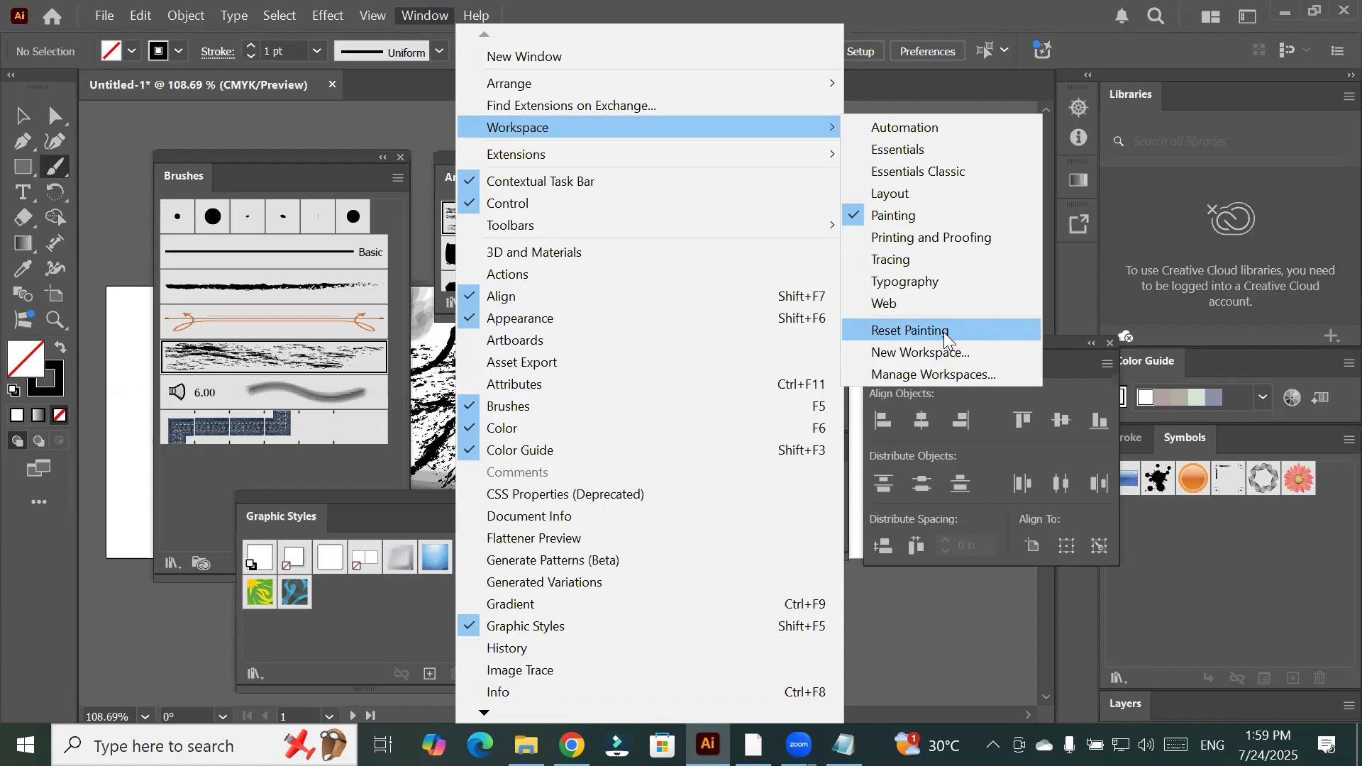
{"action": "left_click", "coordinate": [943, 332]}
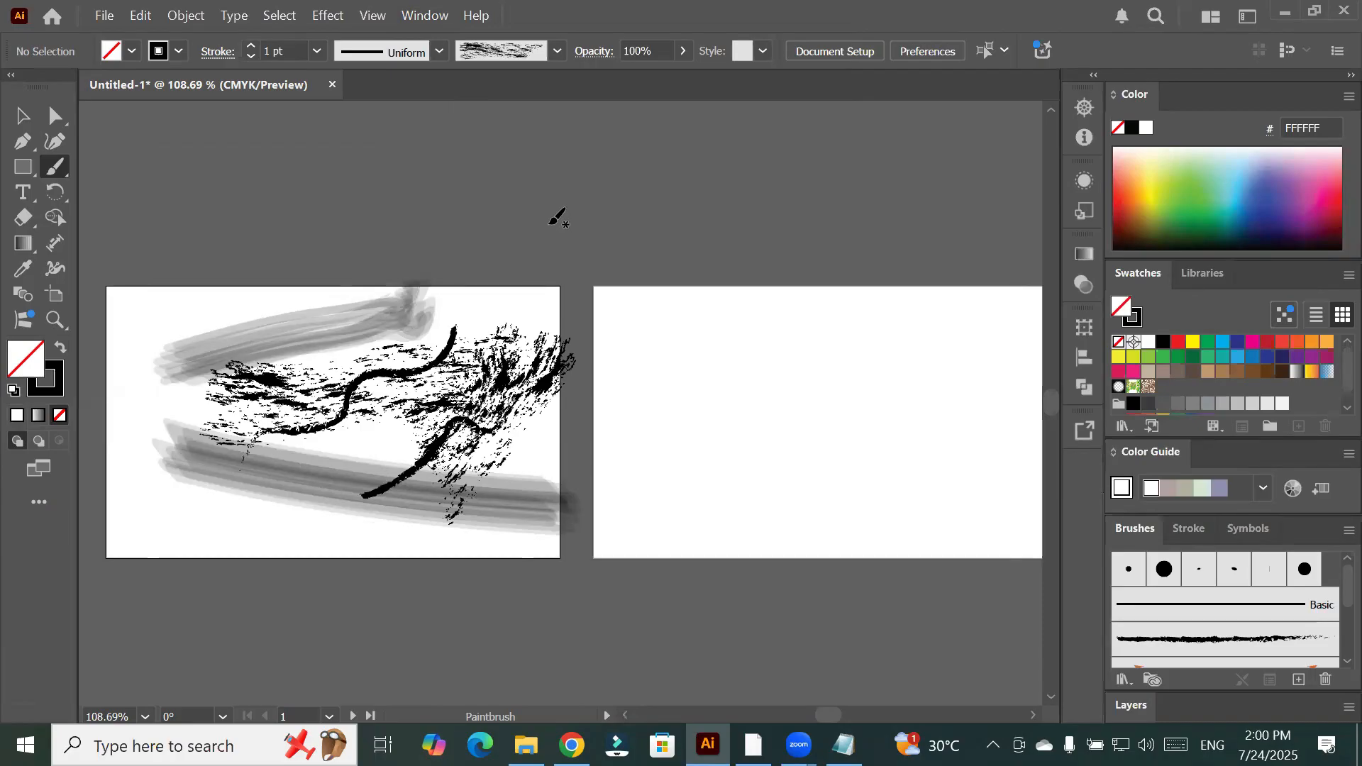
Choose Essentials from Window > Workspace
{"action": "left_click", "coordinate": [428, 17]}
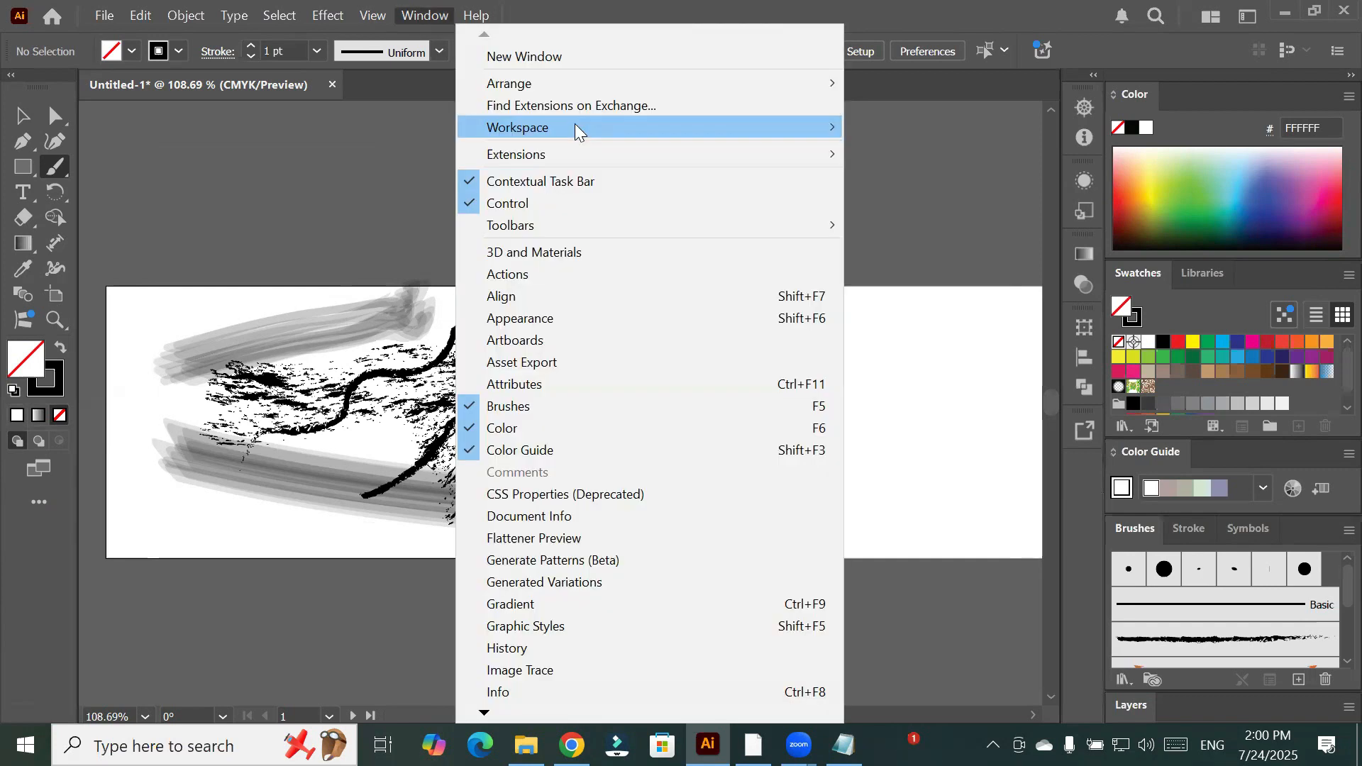
{"action": "mouse_move", "coordinate": [575, 124]}
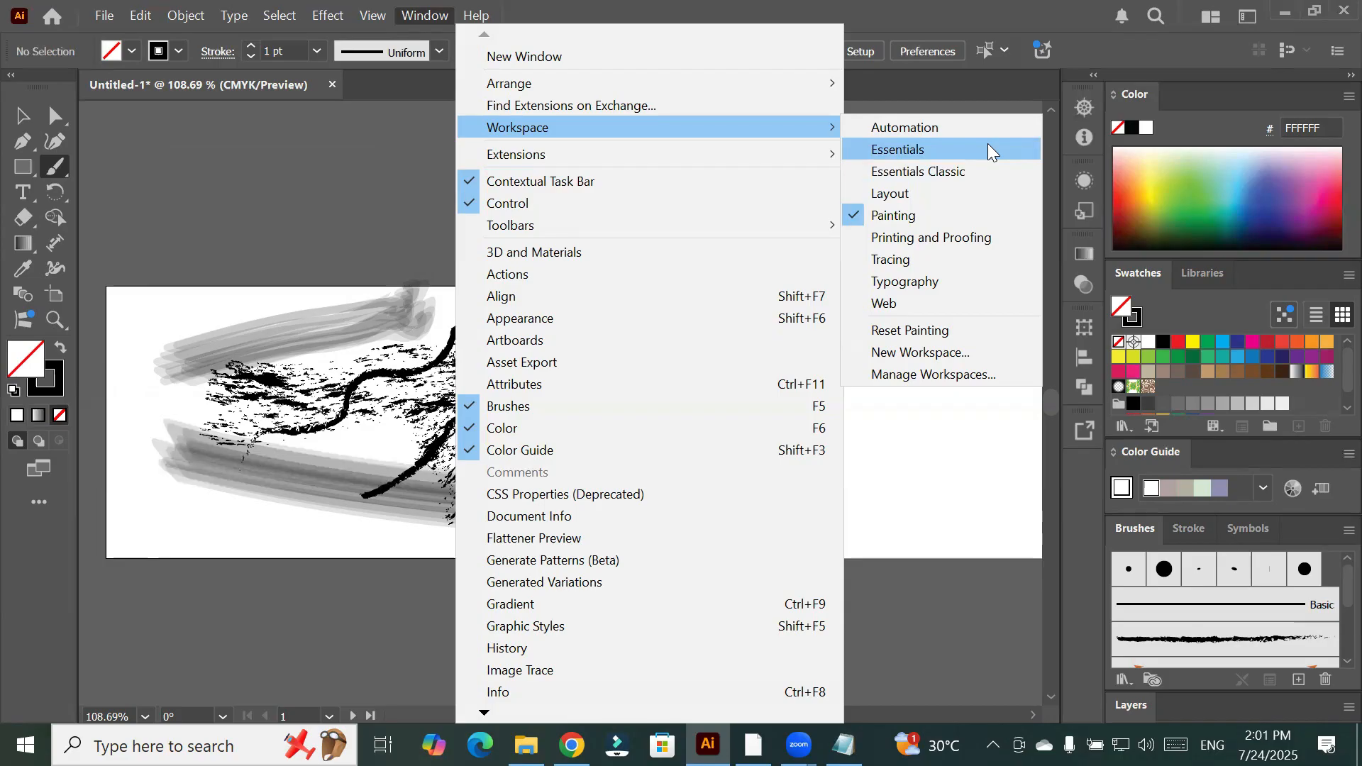
{"action": "left_click", "coordinate": [989, 145]}
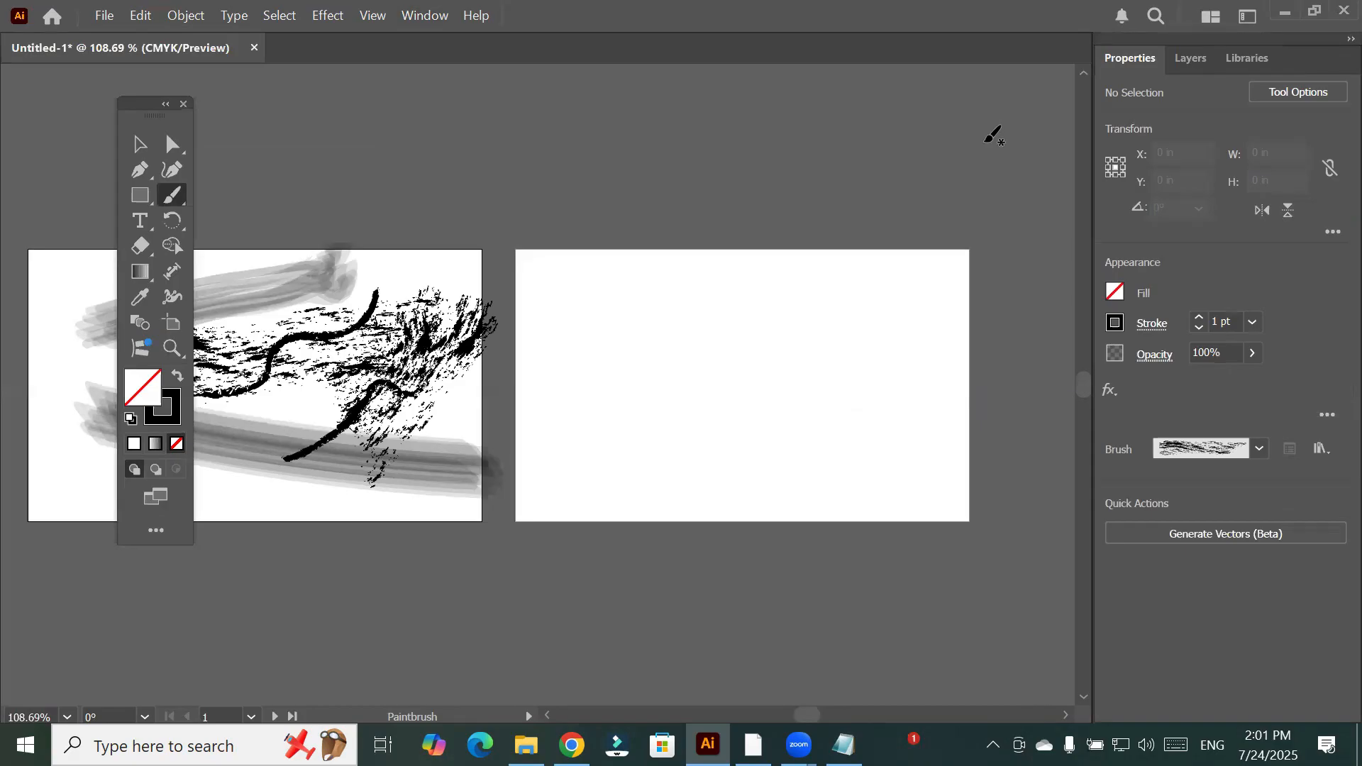
Glance at the Layers and Libraries panels, then choose the Essentials Classic workspace
{"action": "left_click", "coordinate": [1199, 59]}
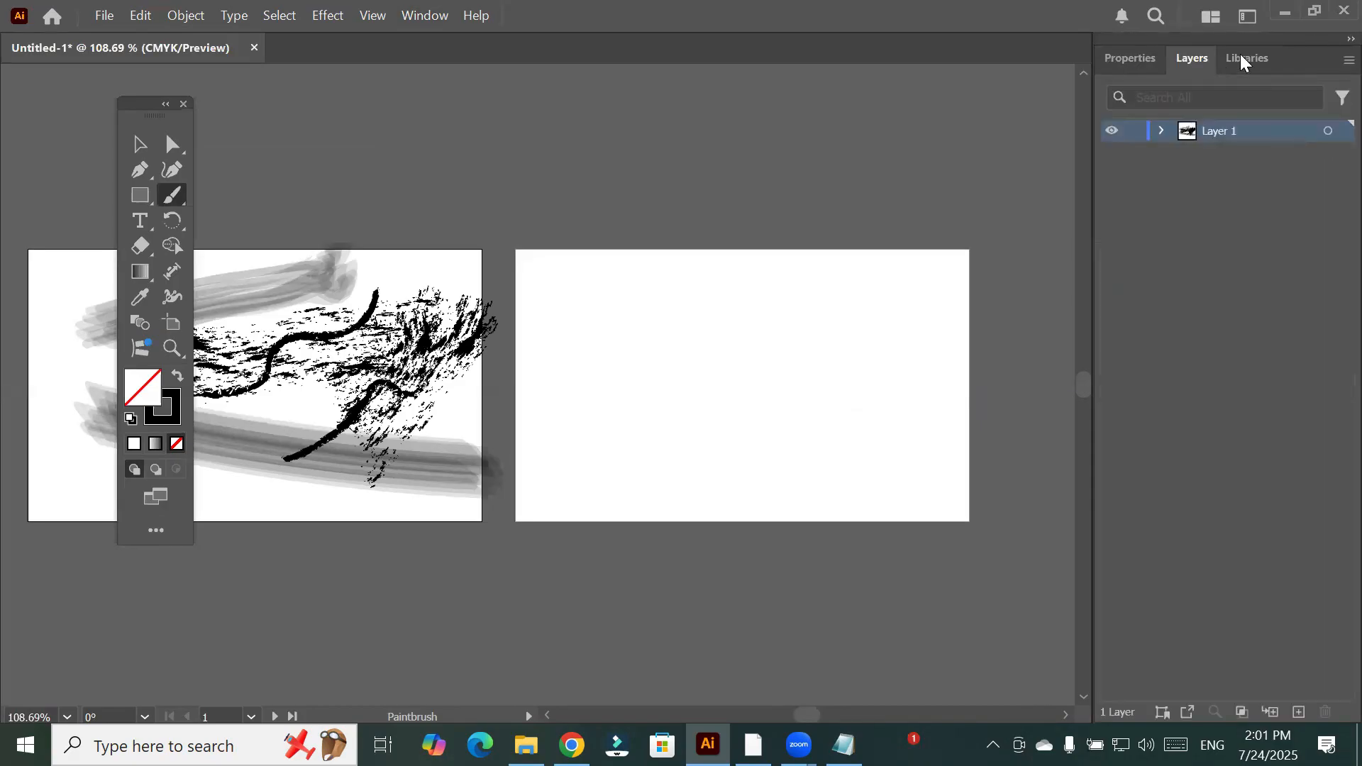
{"action": "left_click", "coordinate": [1243, 60]}
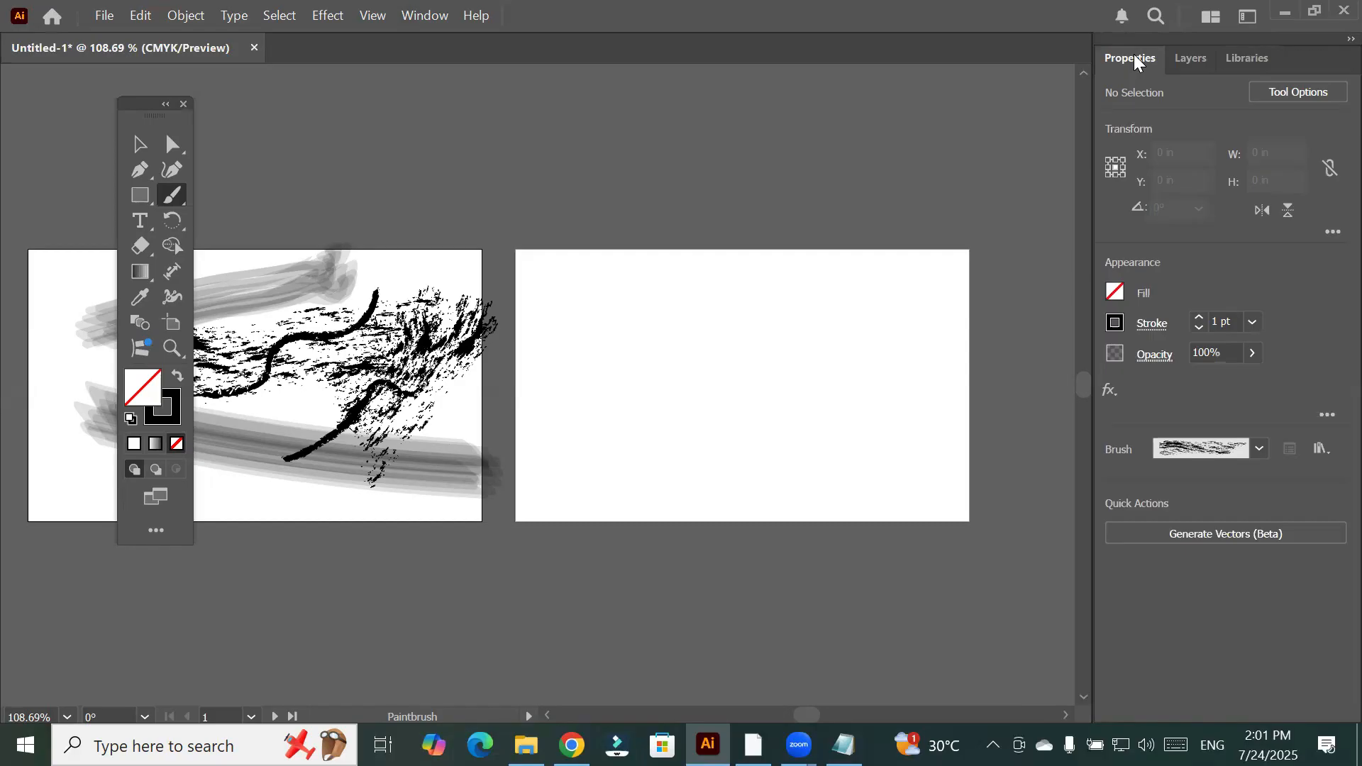
{"action": "left_click", "coordinate": [422, 20]}
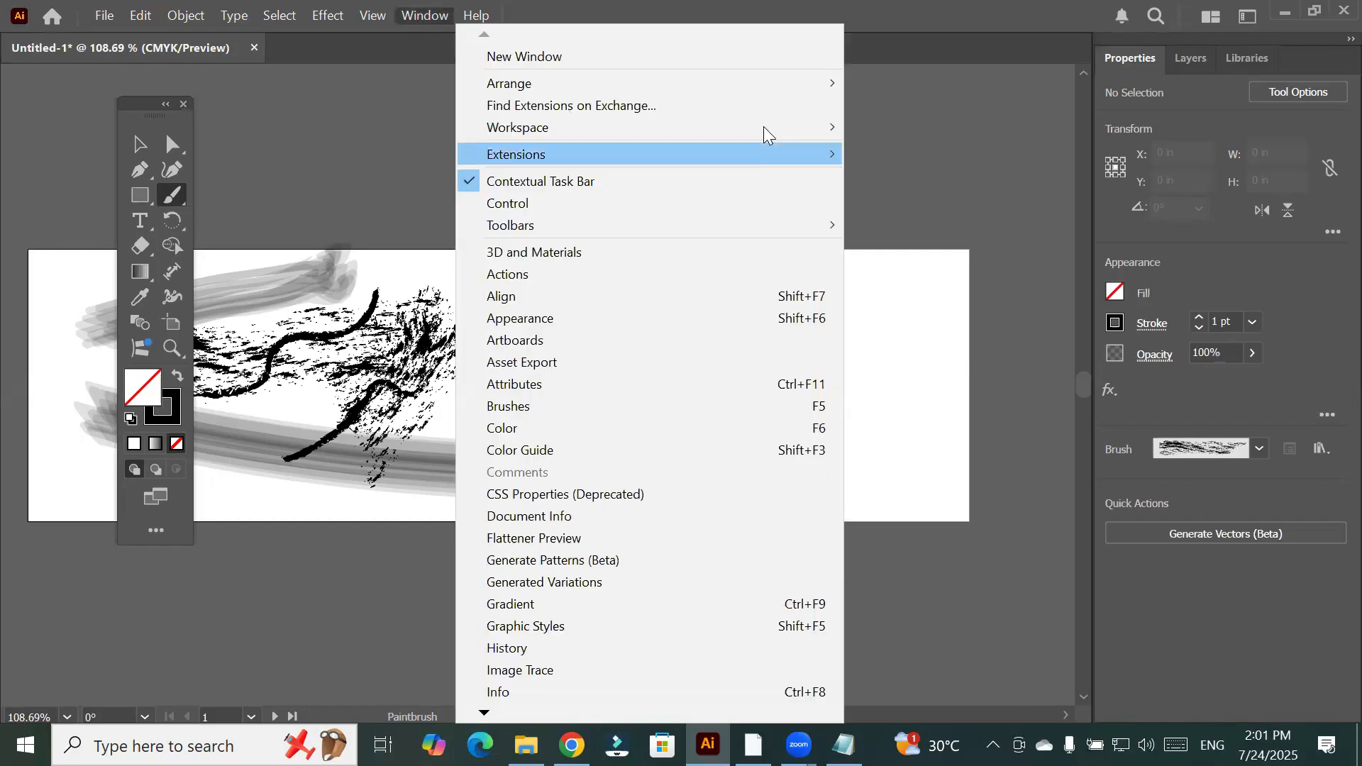
{"action": "mouse_move", "coordinate": [781, 134]}
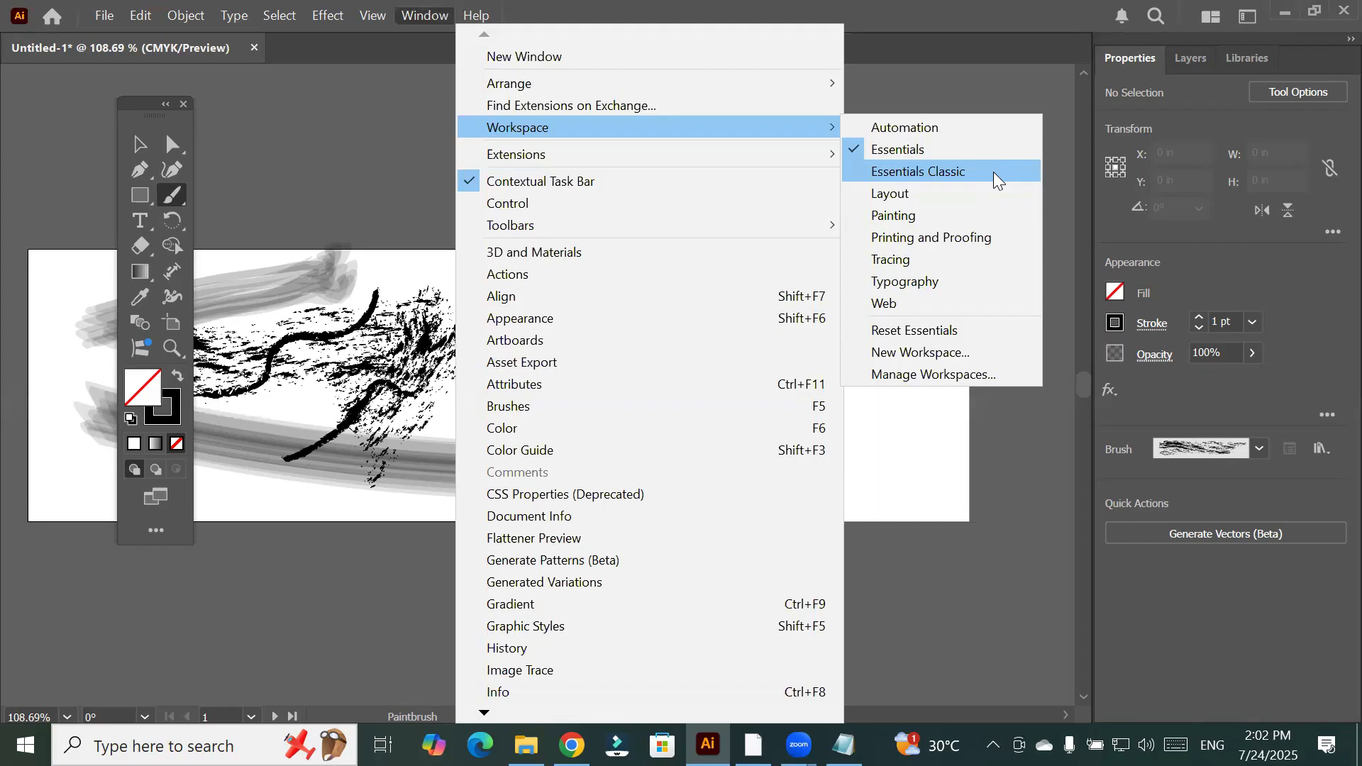
{"action": "left_click", "coordinate": [996, 177]}
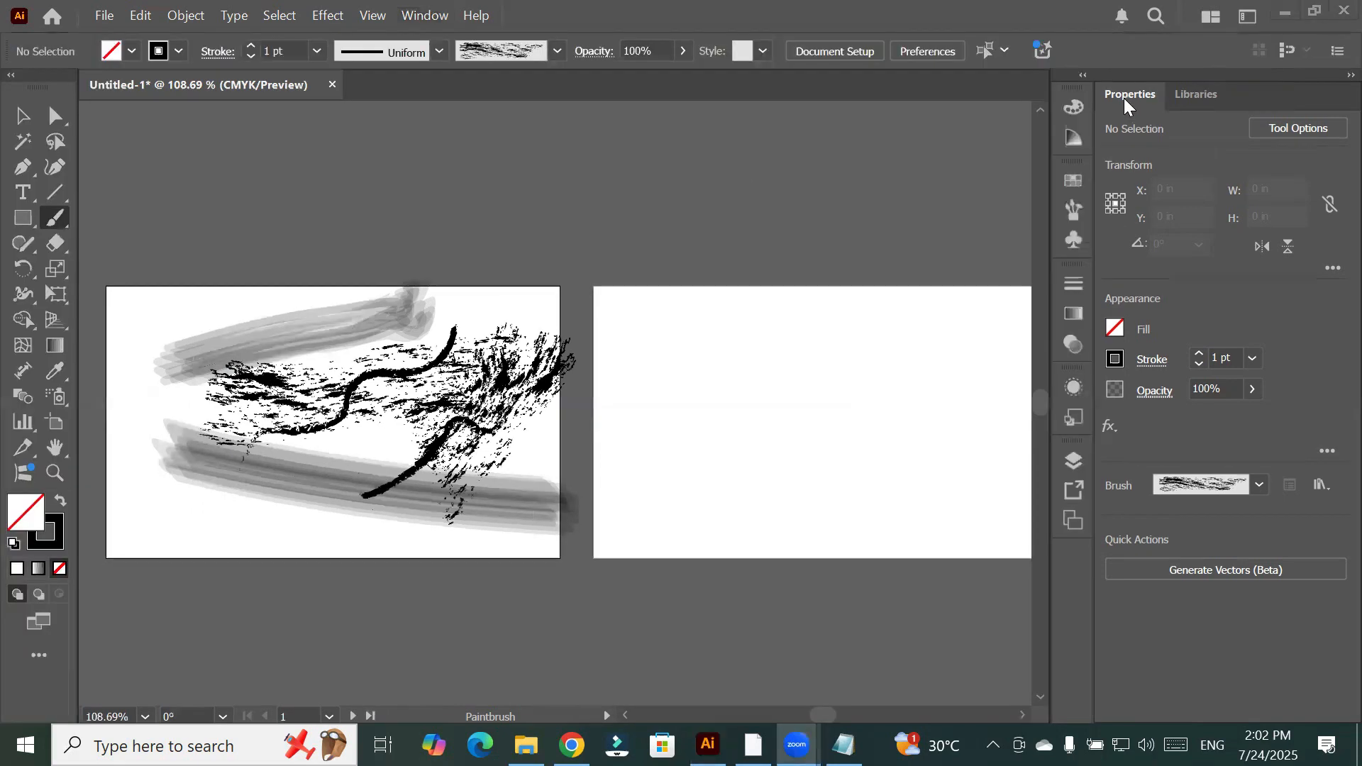
Look through the Libraries, Color and Color Guide panels in the dock
{"action": "left_click", "coordinate": [1199, 95]}
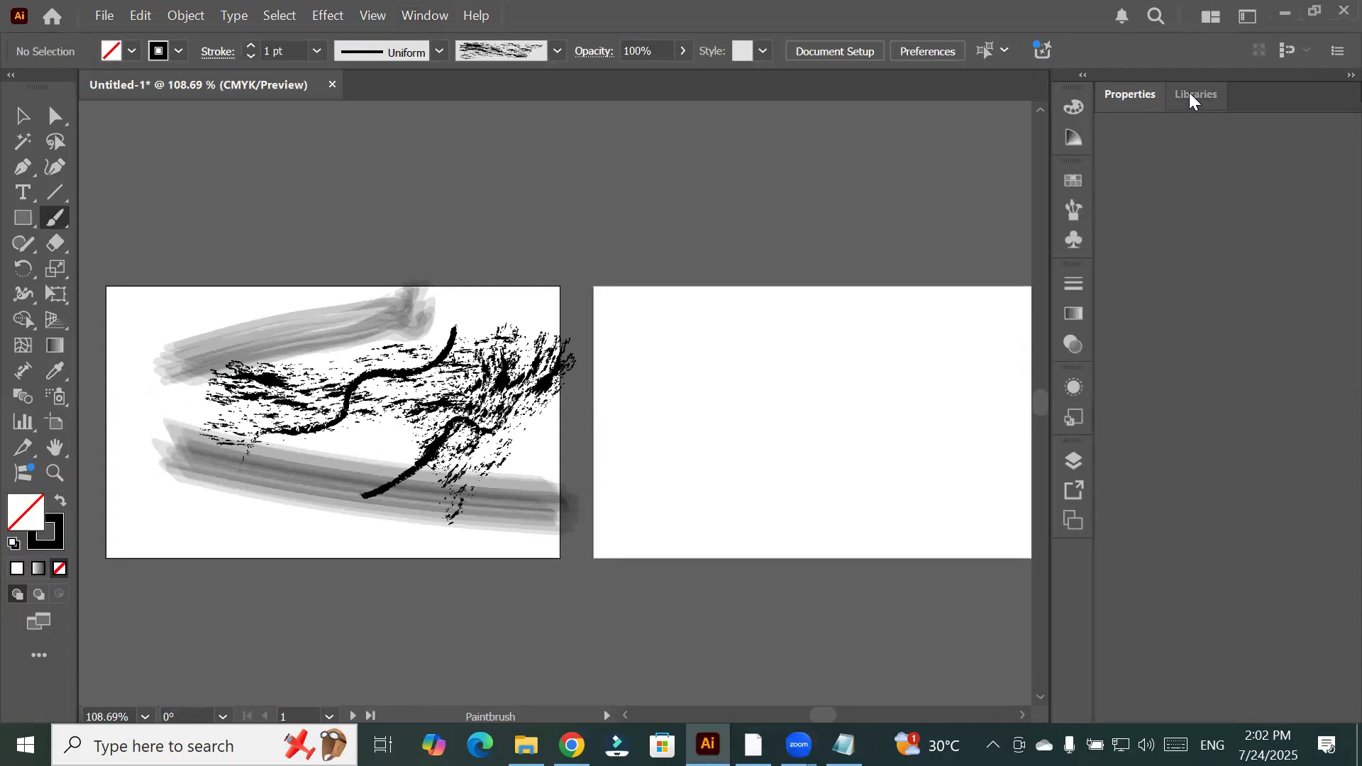
{"action": "left_click", "coordinate": [1074, 106]}
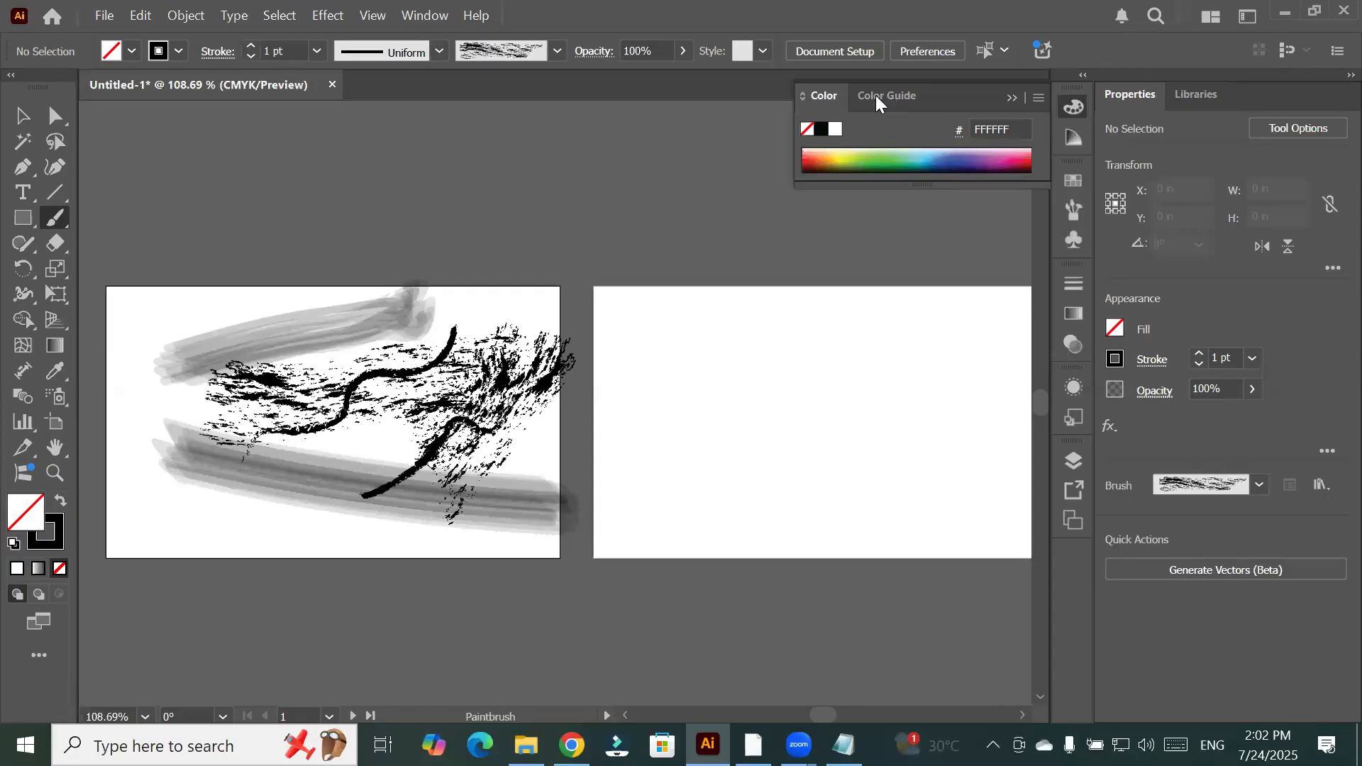
{"action": "left_click", "coordinate": [1074, 136]}
{"action": "left_click", "coordinate": [1074, 136]}
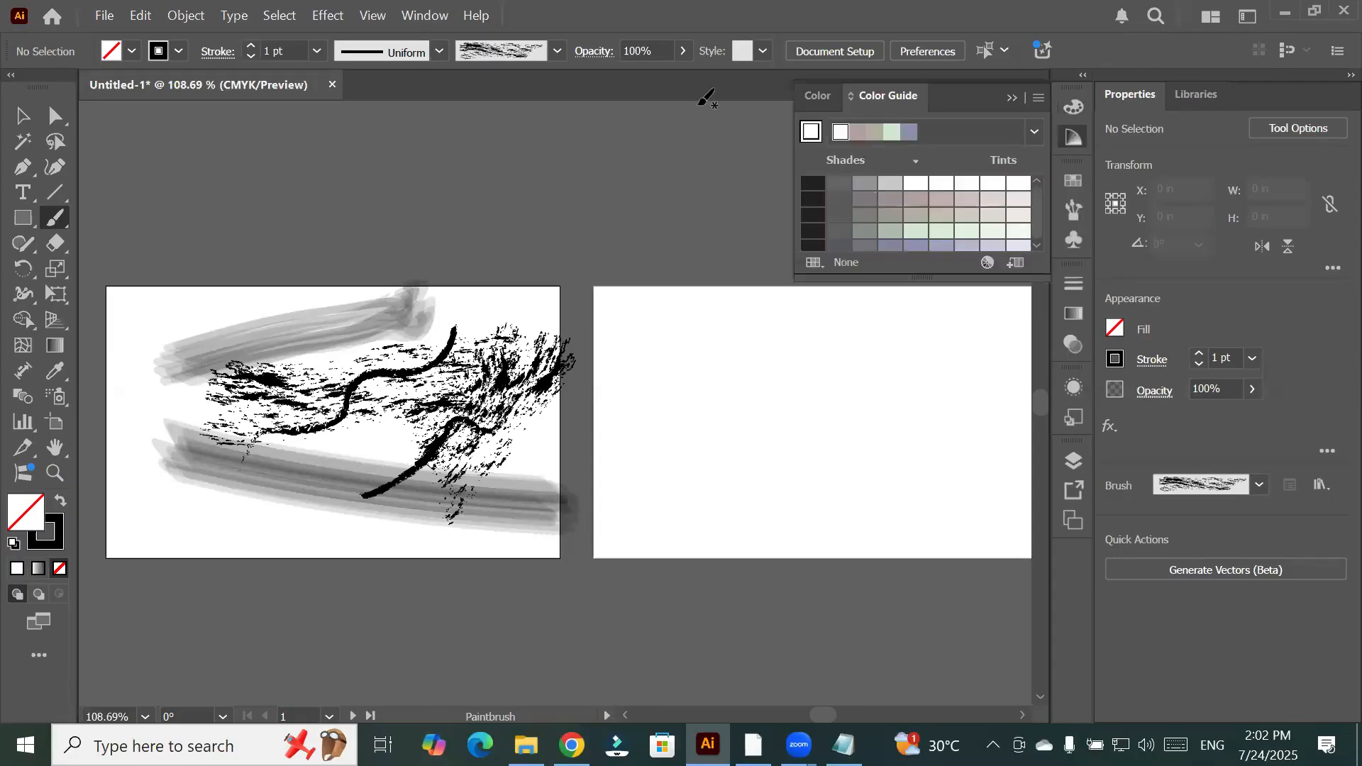
{"action": "left_click", "coordinate": [816, 95]}
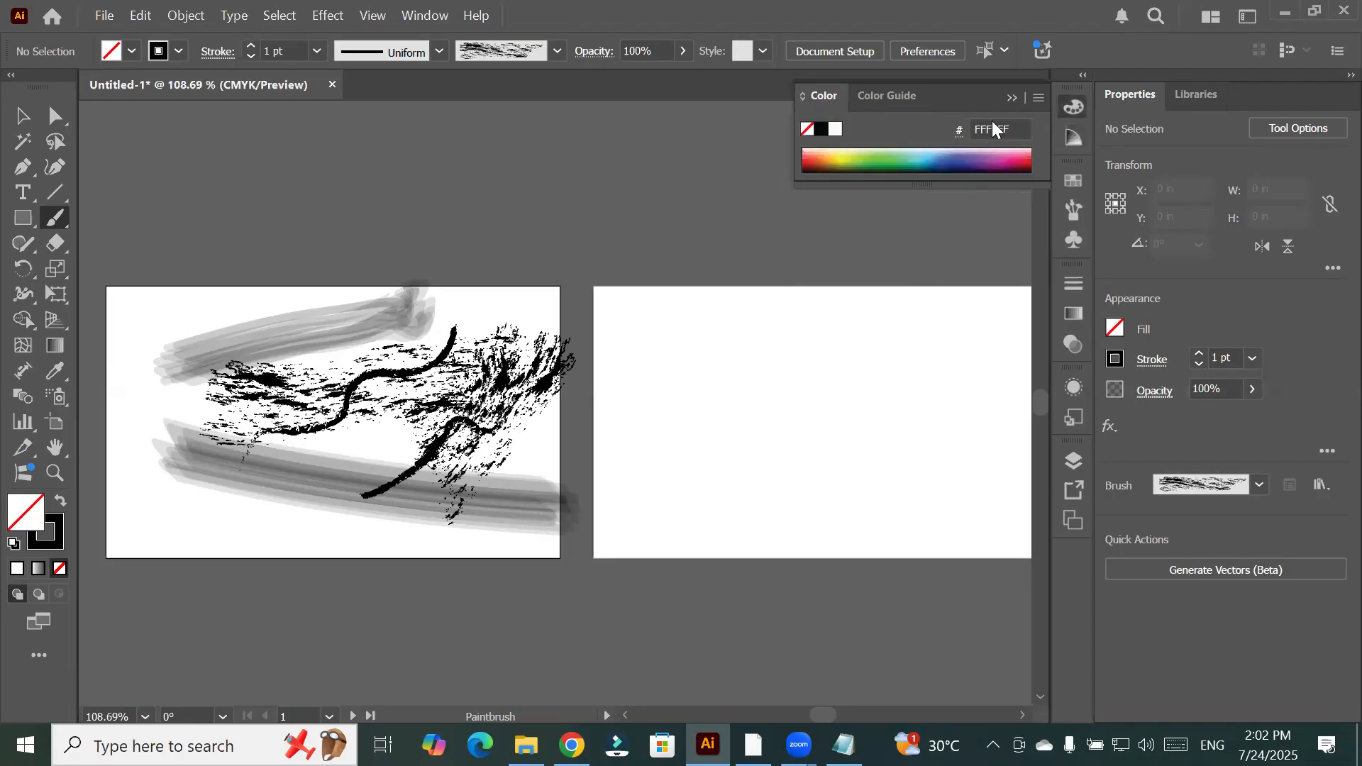
{"action": "left_click", "coordinate": [1074, 136]}
{"action": "left_click", "coordinate": [1067, 177]}
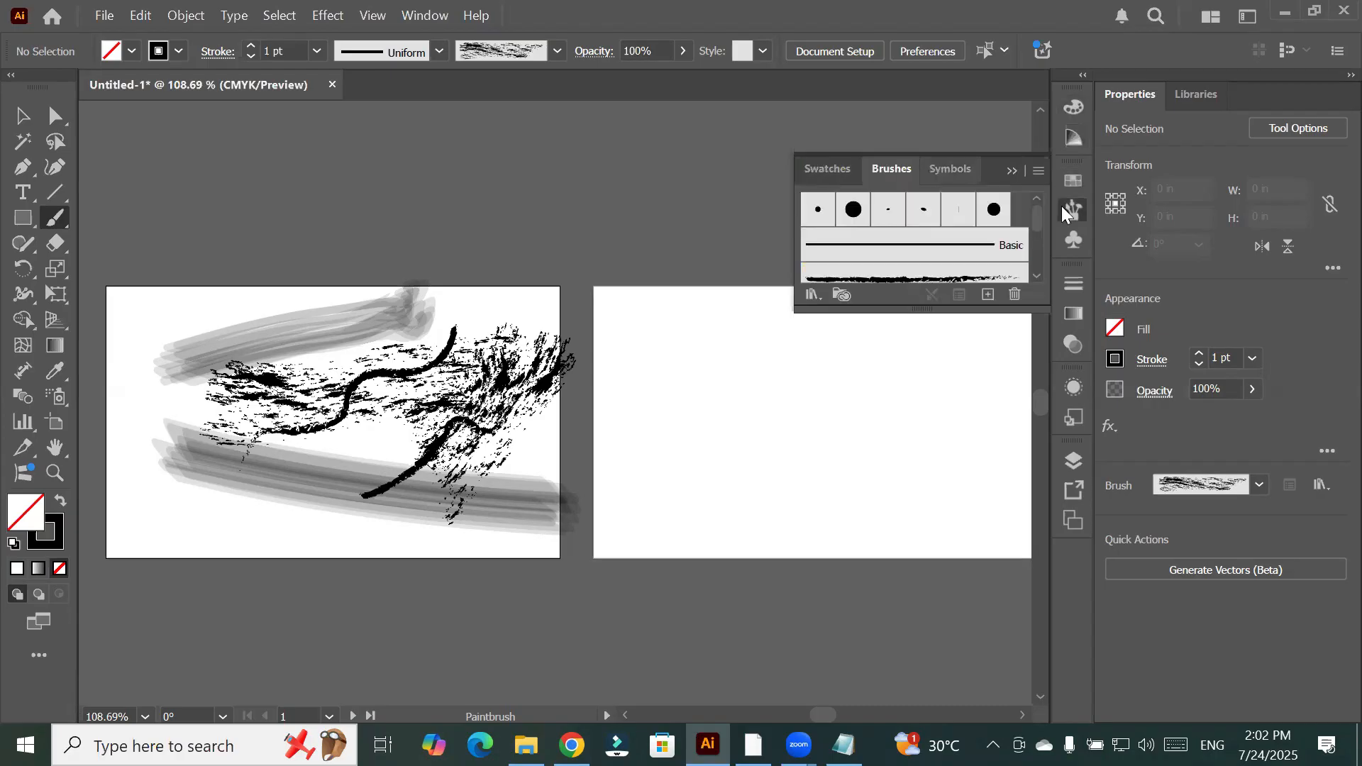
Check the Symbols, Brushes, Stroke, Gradient and Transparency panels
{"action": "left_click", "coordinate": [939, 167]}
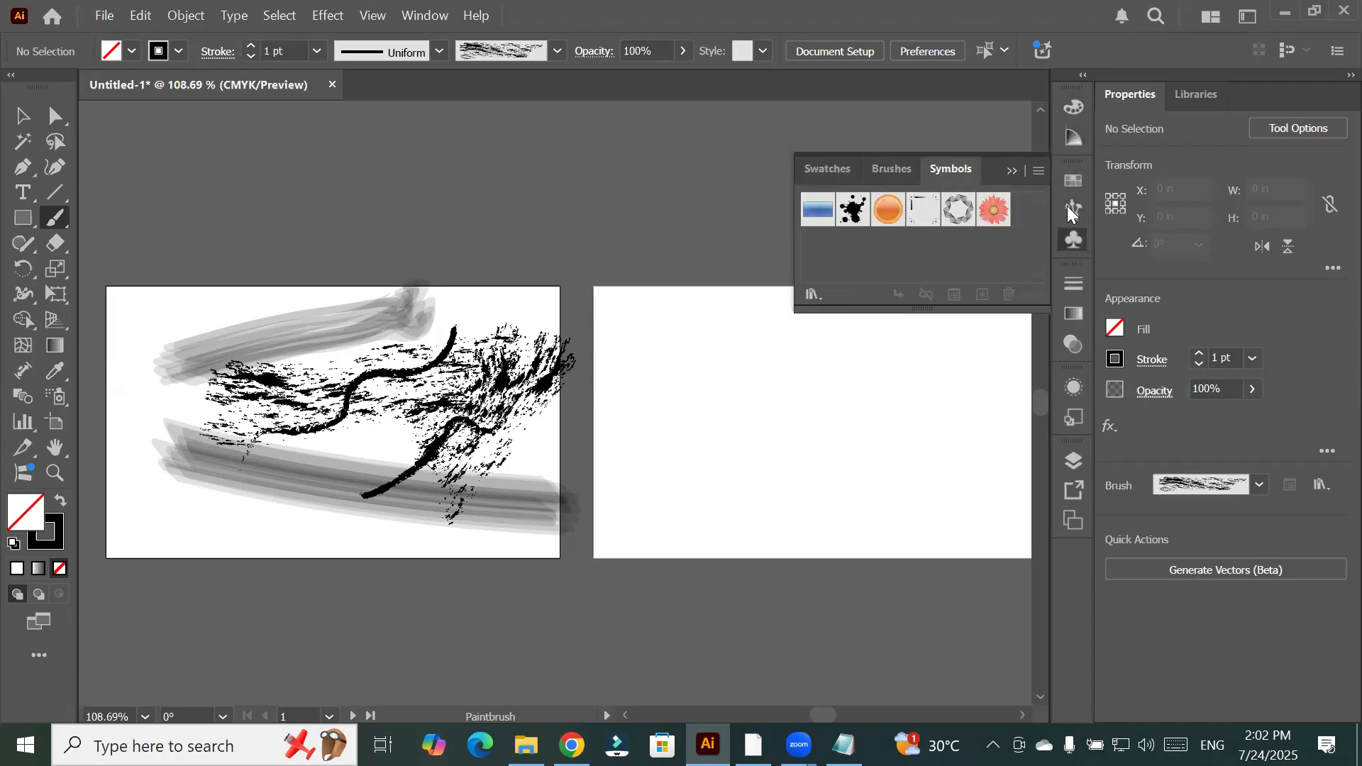
{"action": "left_click", "coordinate": [1072, 211]}
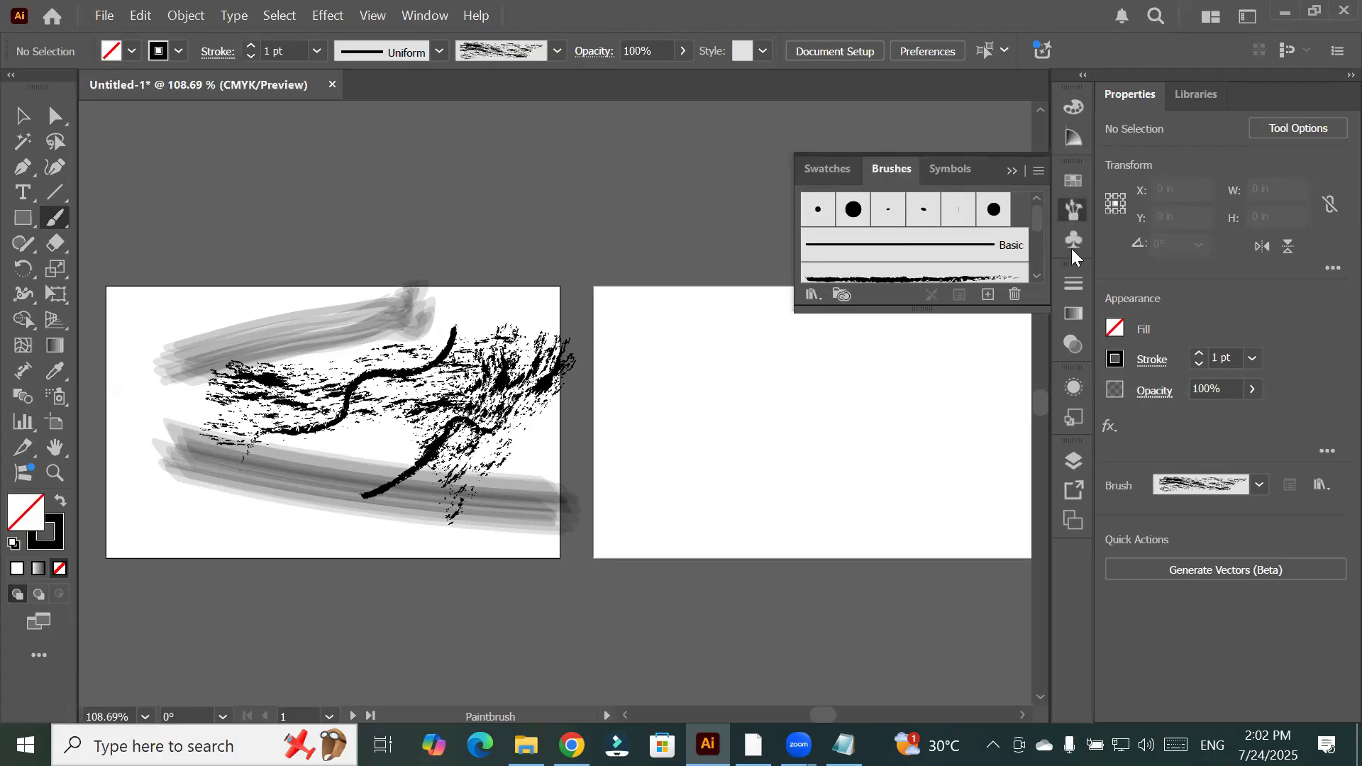
{"action": "left_click", "coordinate": [1071, 243]}
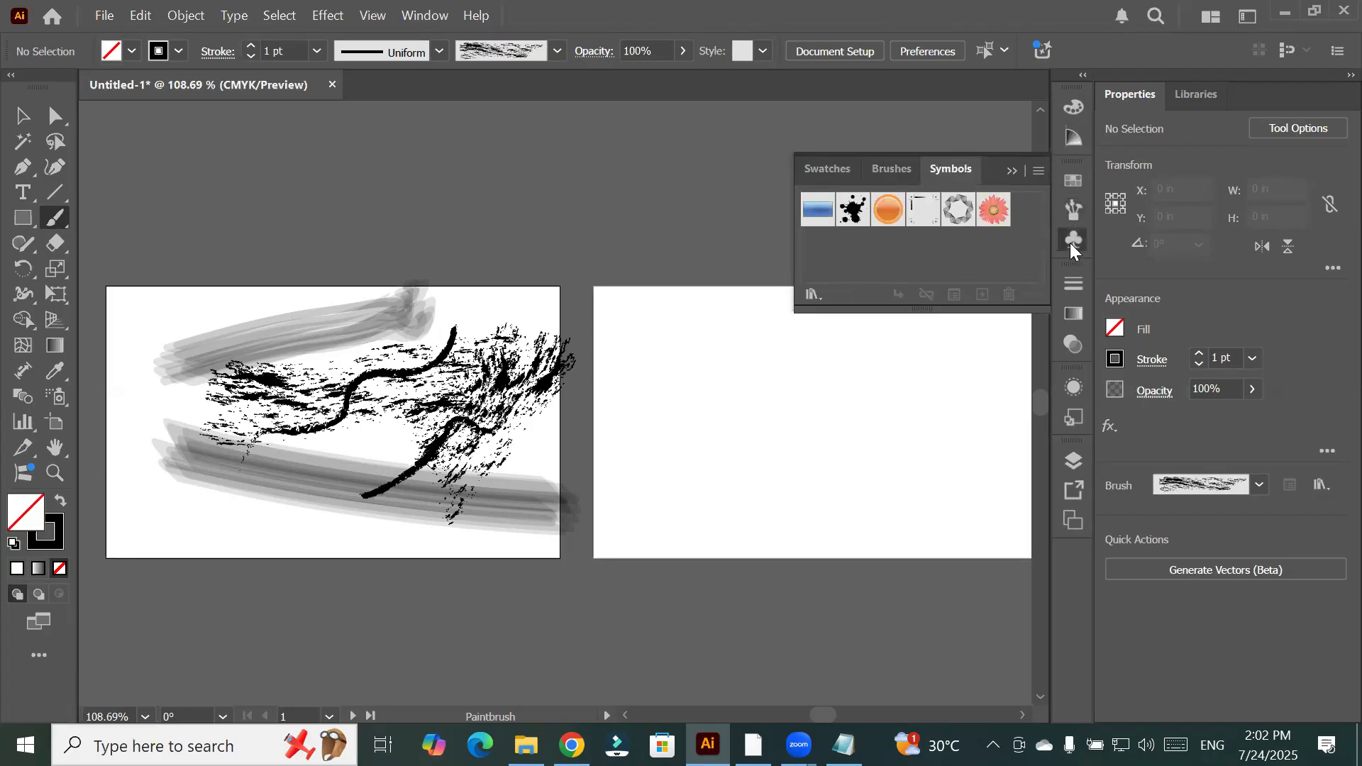
{"action": "left_click", "coordinate": [1071, 283]}
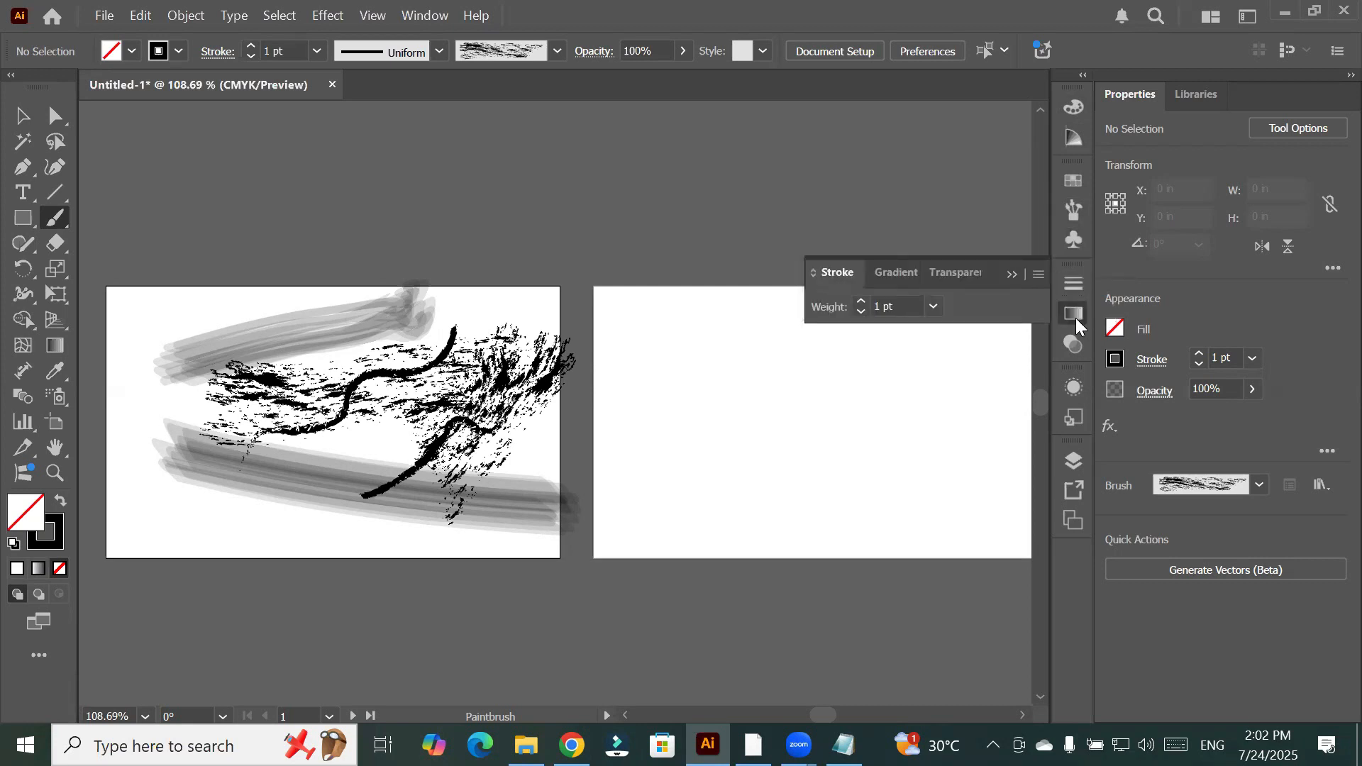
{"action": "left_click", "coordinate": [1075, 318]}
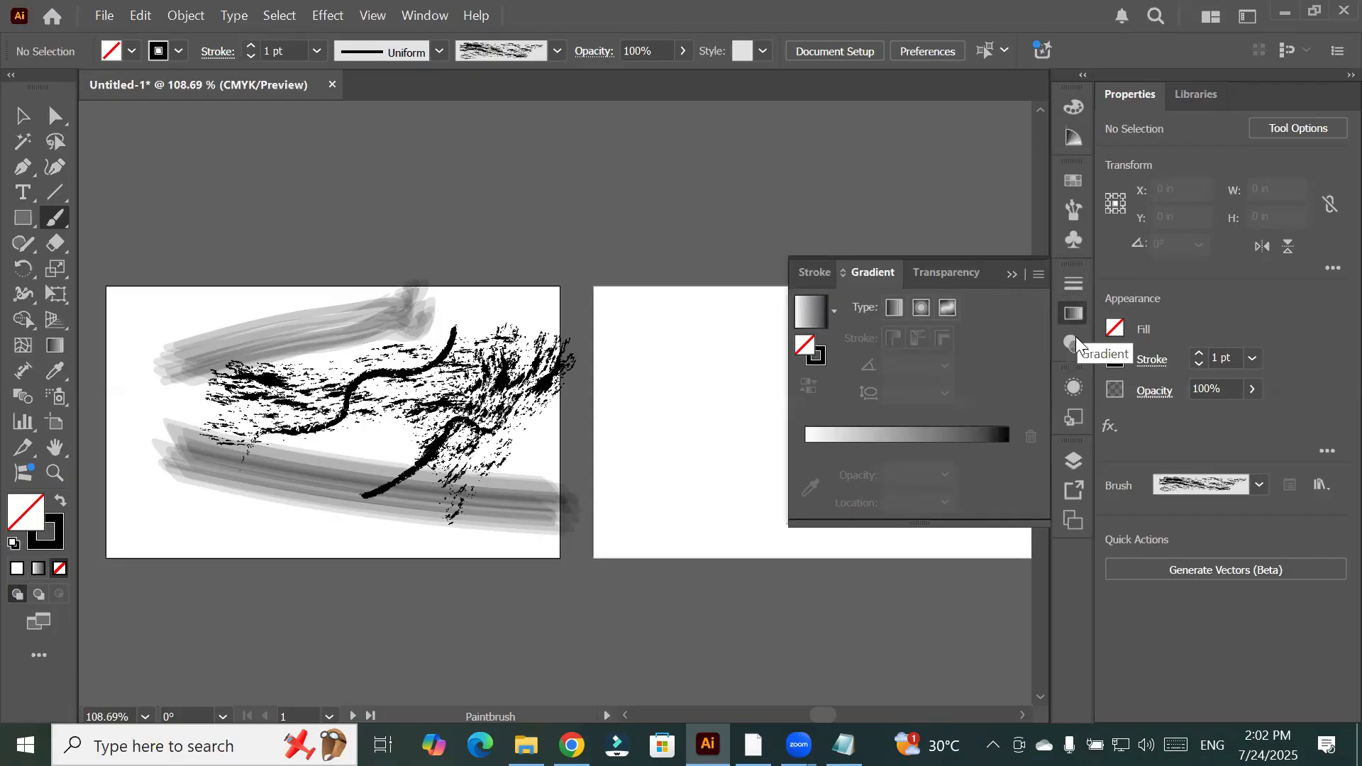
{"action": "left_click", "coordinate": [1074, 343]}
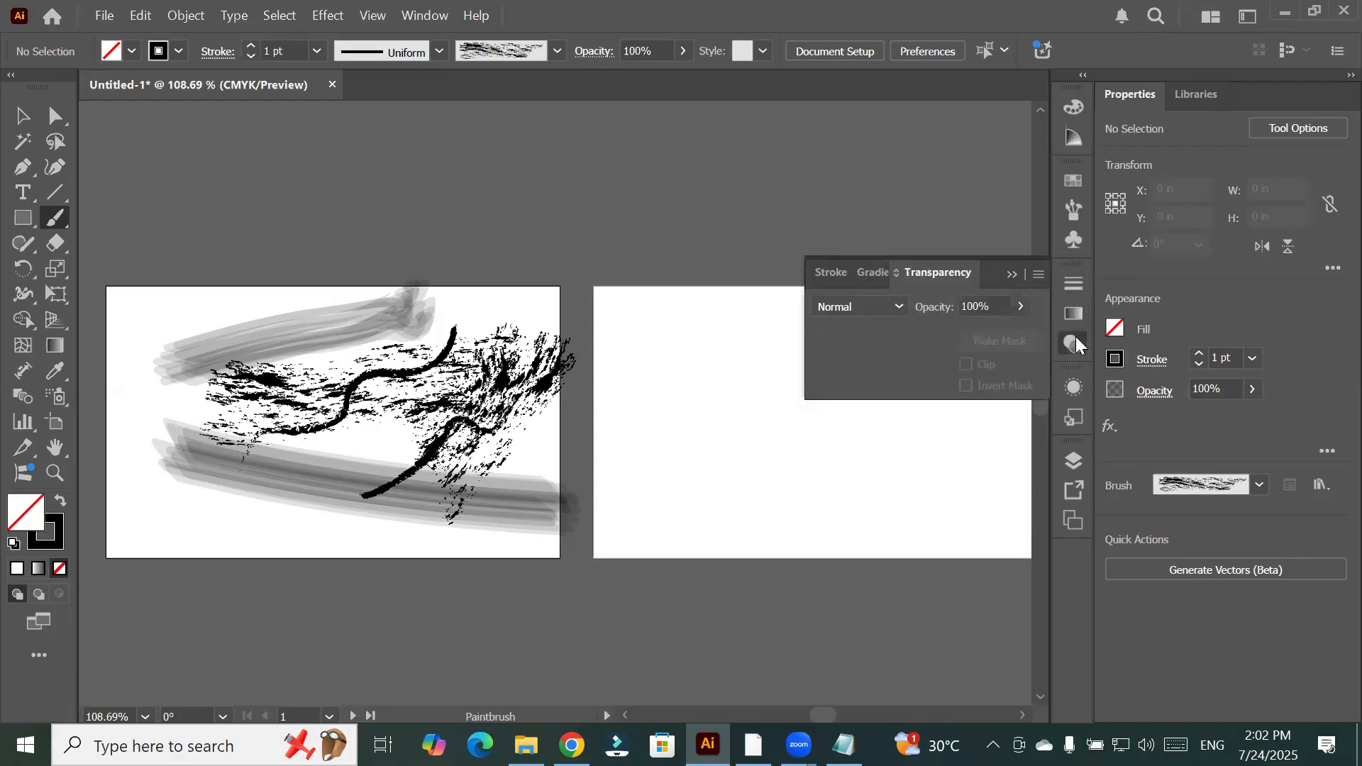
View Appearance, Graphic Styles, Layers and Asset Export, ending on the Artboards list
{"action": "left_click", "coordinate": [1072, 387]}
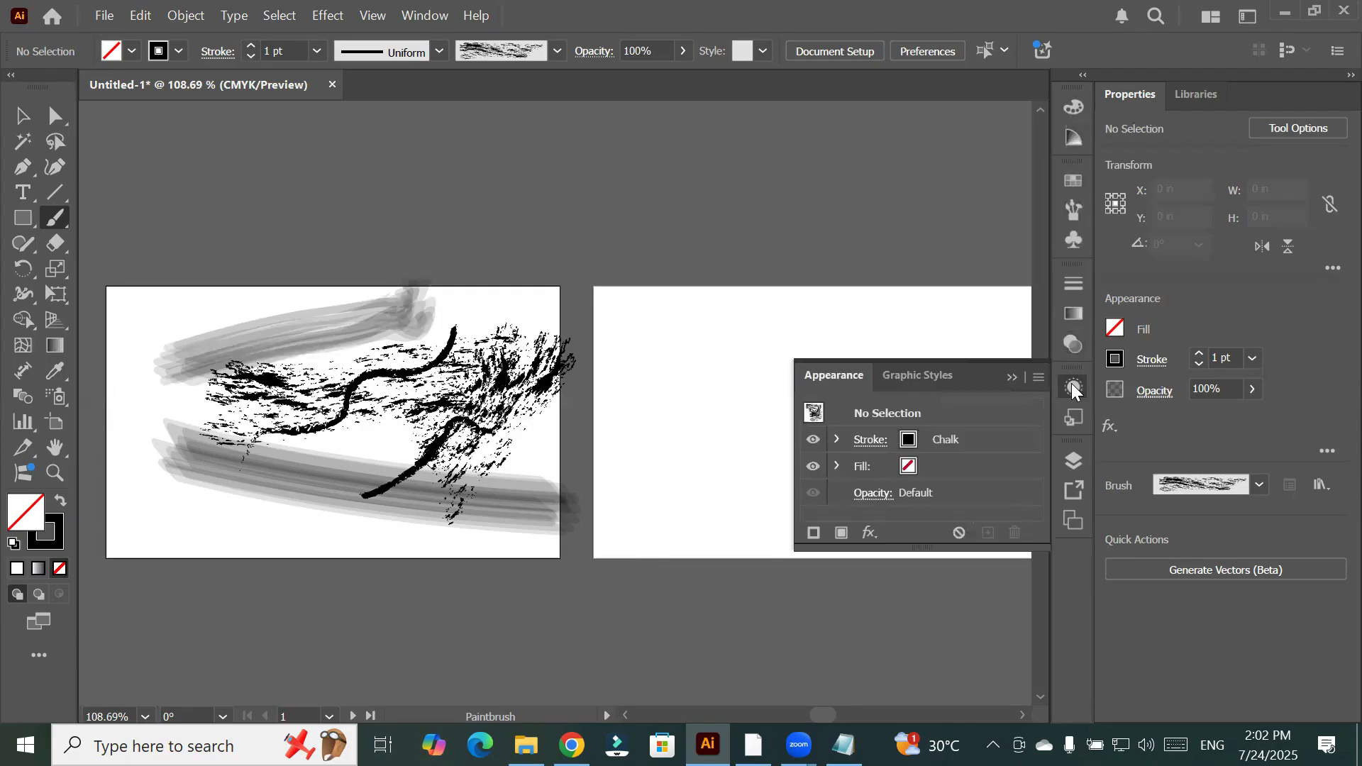
{"action": "left_click", "coordinate": [1068, 424]}
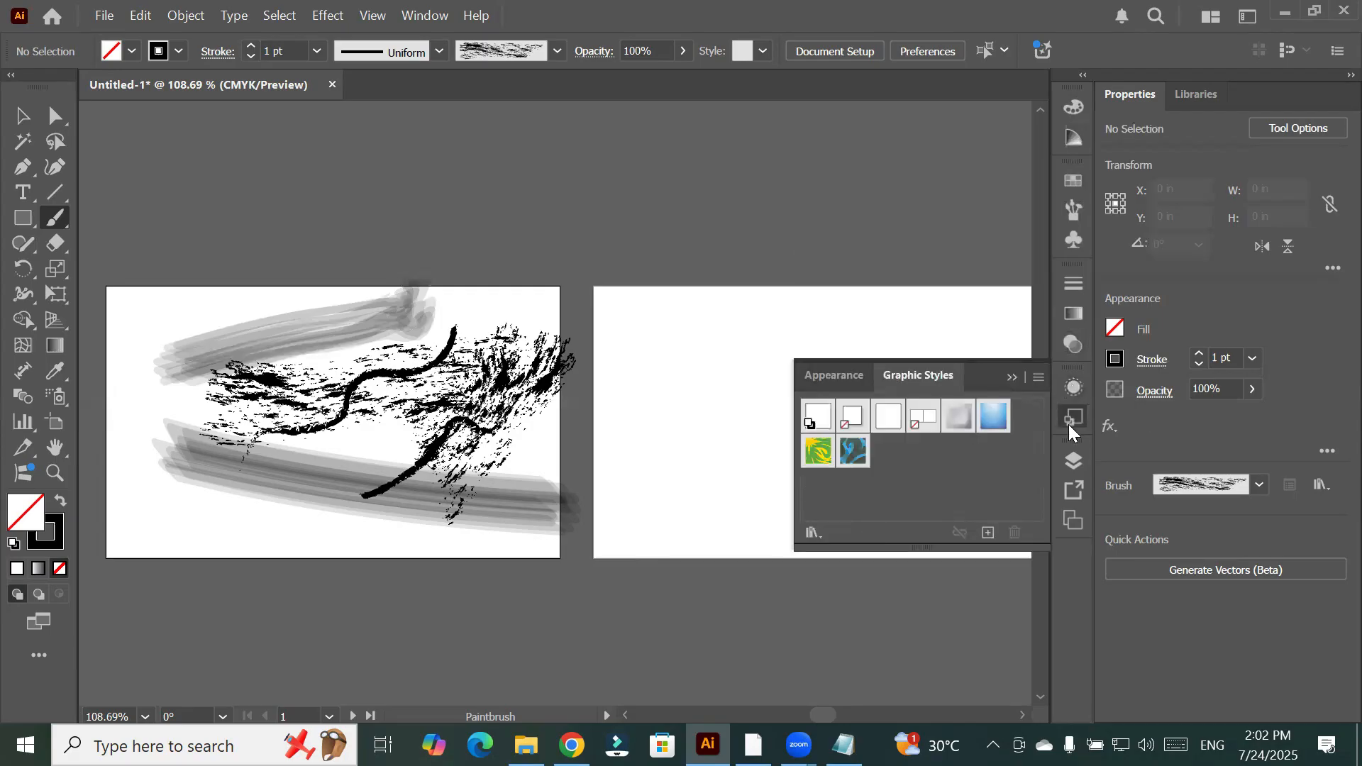
{"action": "left_click", "coordinate": [1074, 465]}
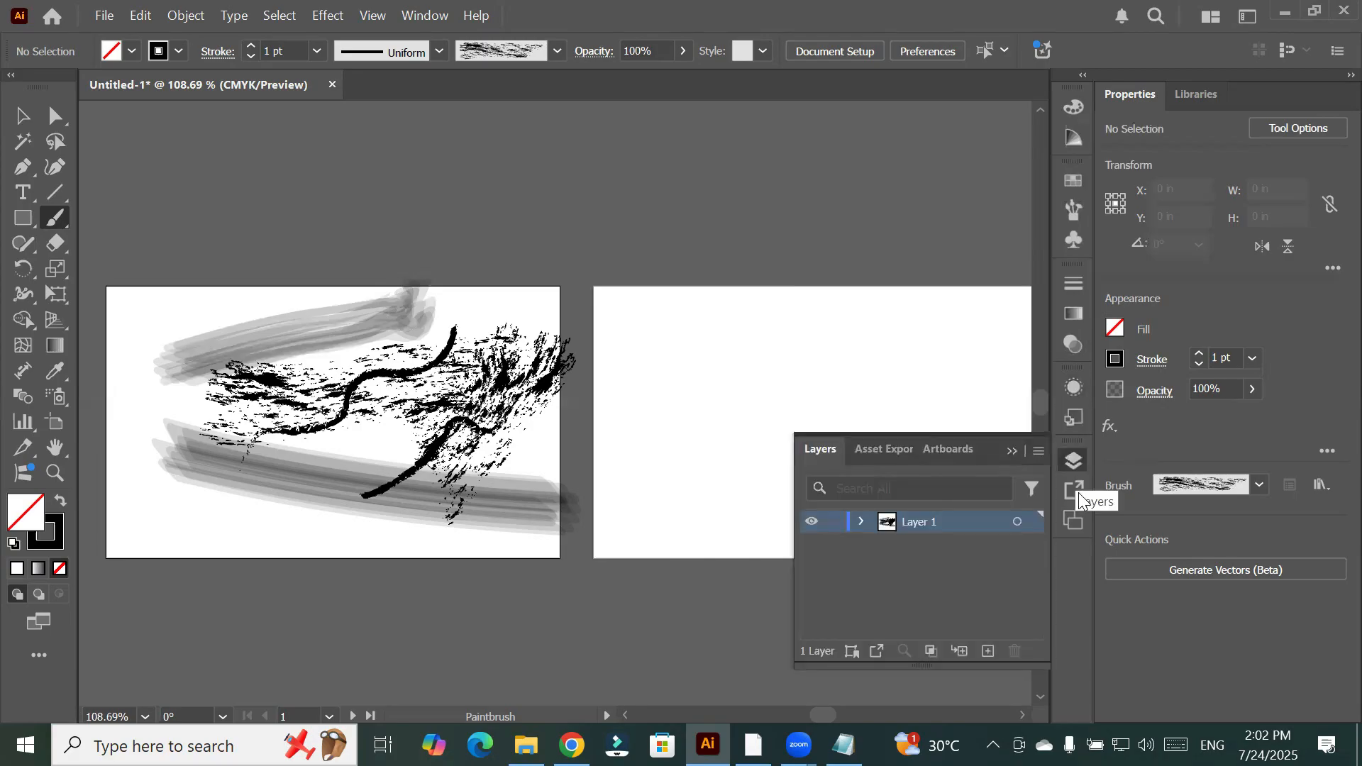
{"action": "left_click", "coordinate": [1074, 491]}
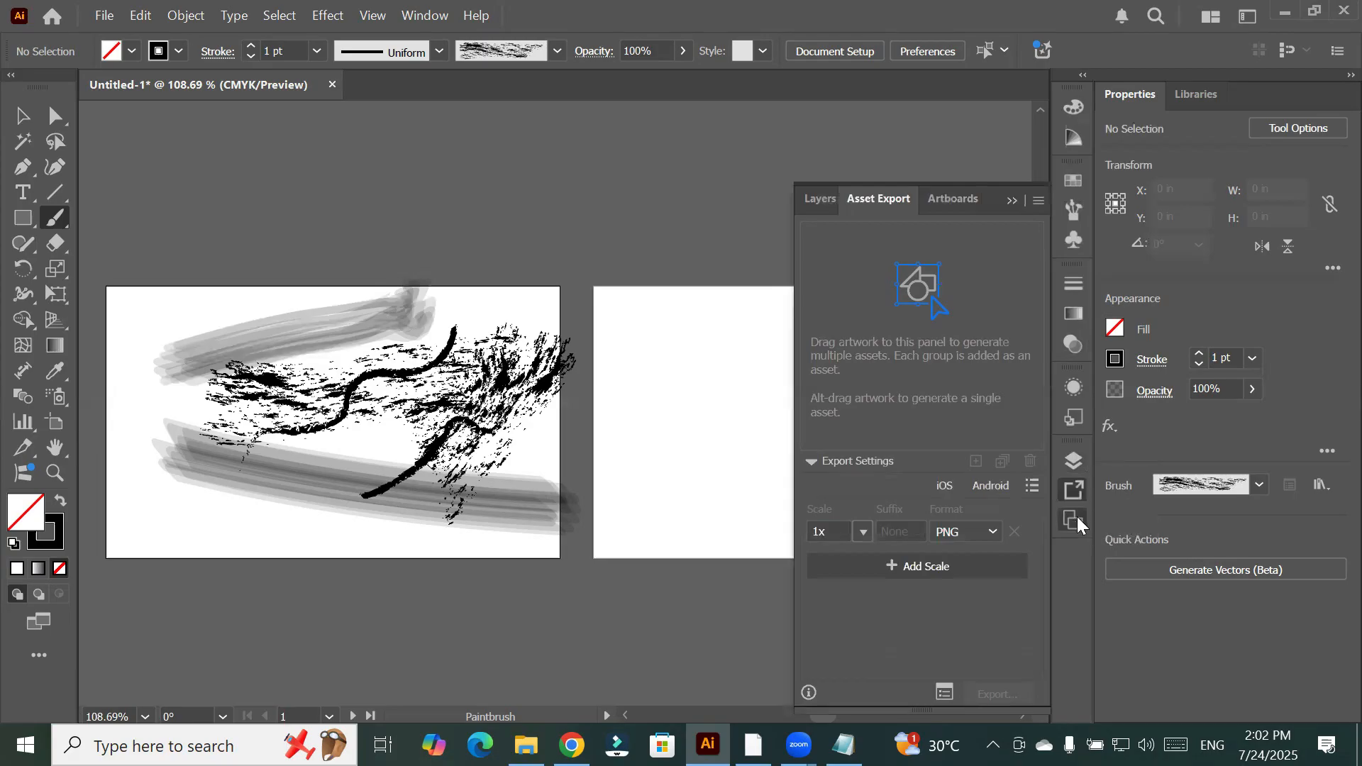
{"action": "left_click", "coordinate": [1076, 519]}
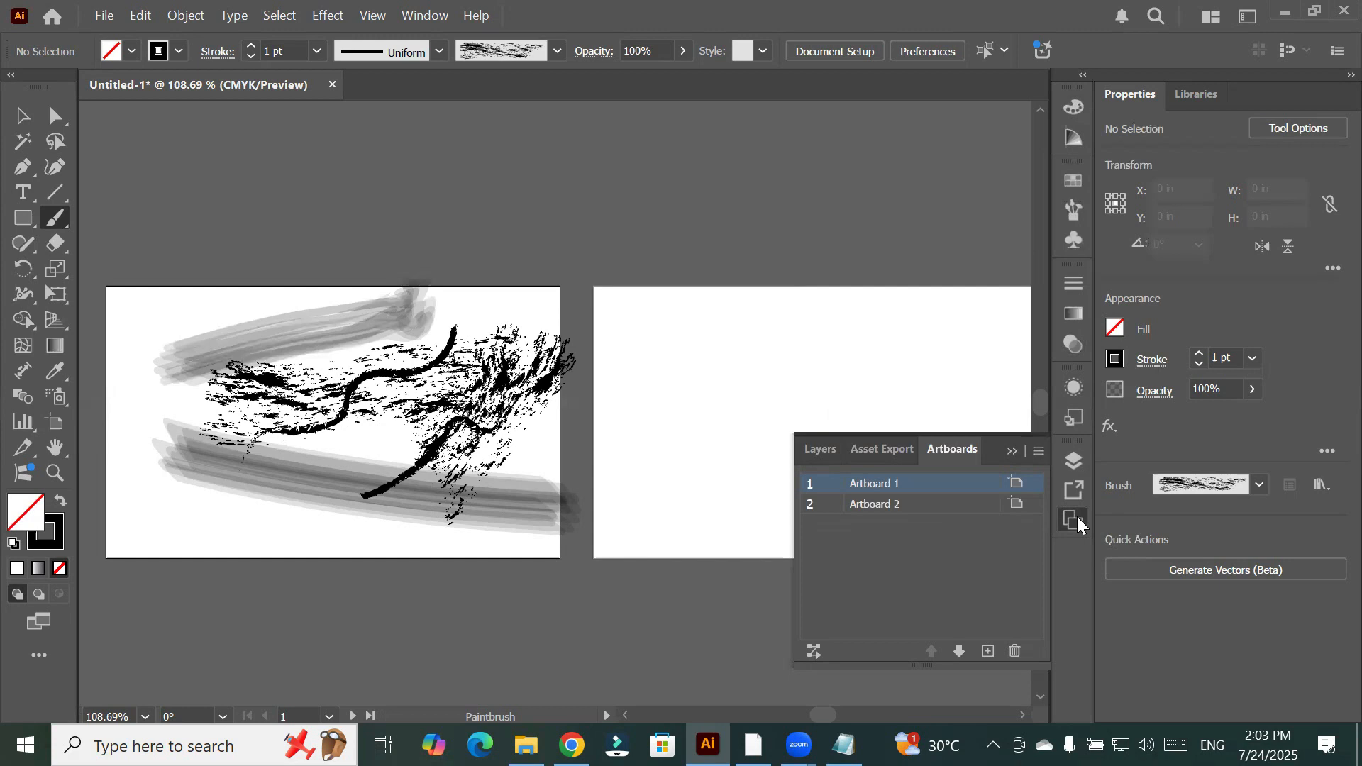
Choose the Painting workspace from Window > Workspace
{"action": "left_click", "coordinate": [410, 18]}
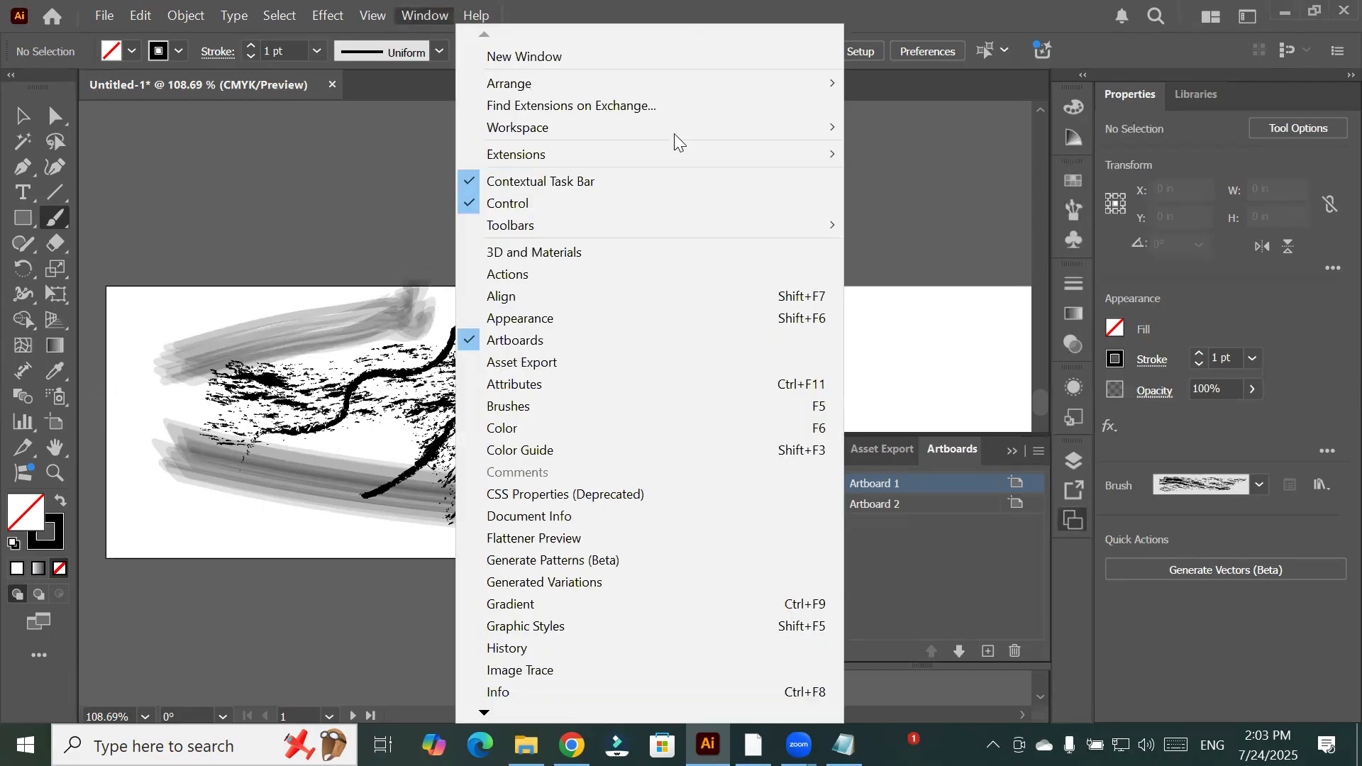
{"action": "mouse_move", "coordinate": [673, 132]}
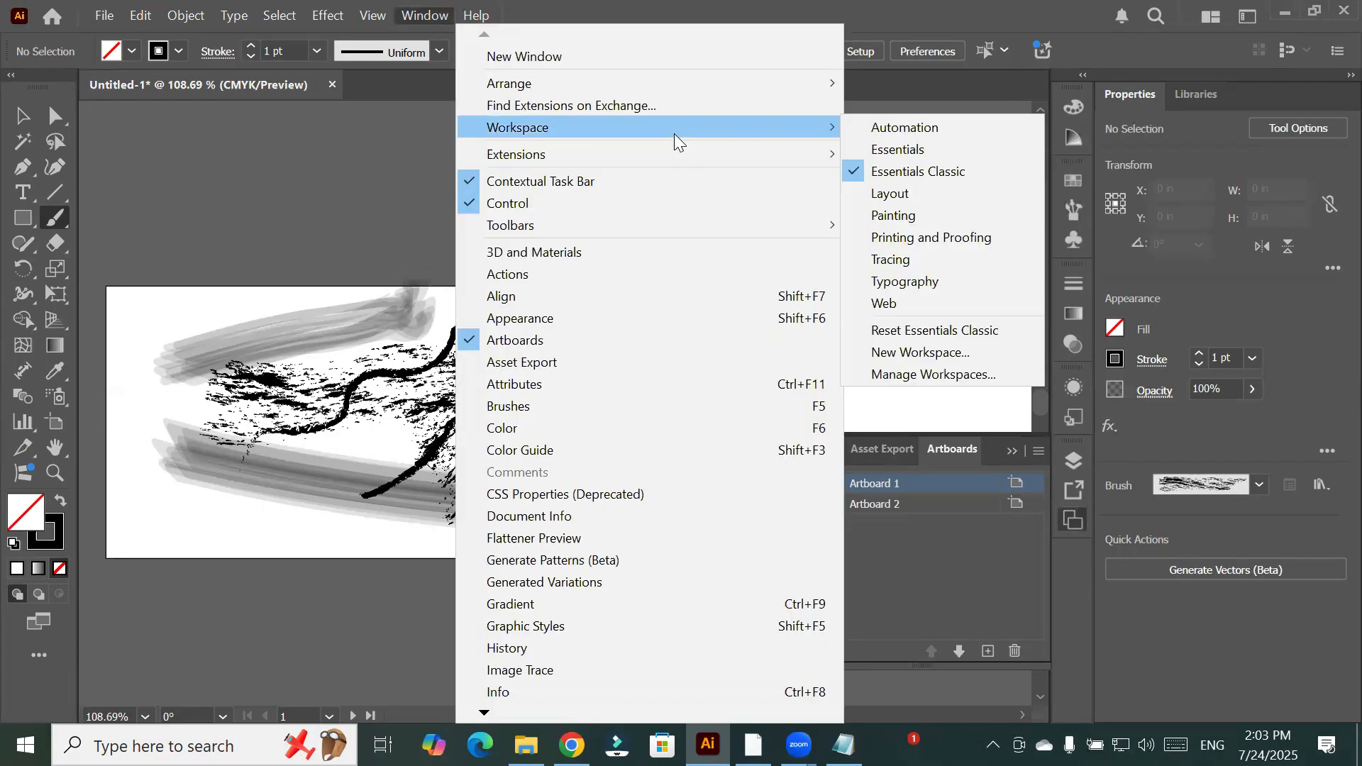
{"action": "left_click", "coordinate": [963, 216]}
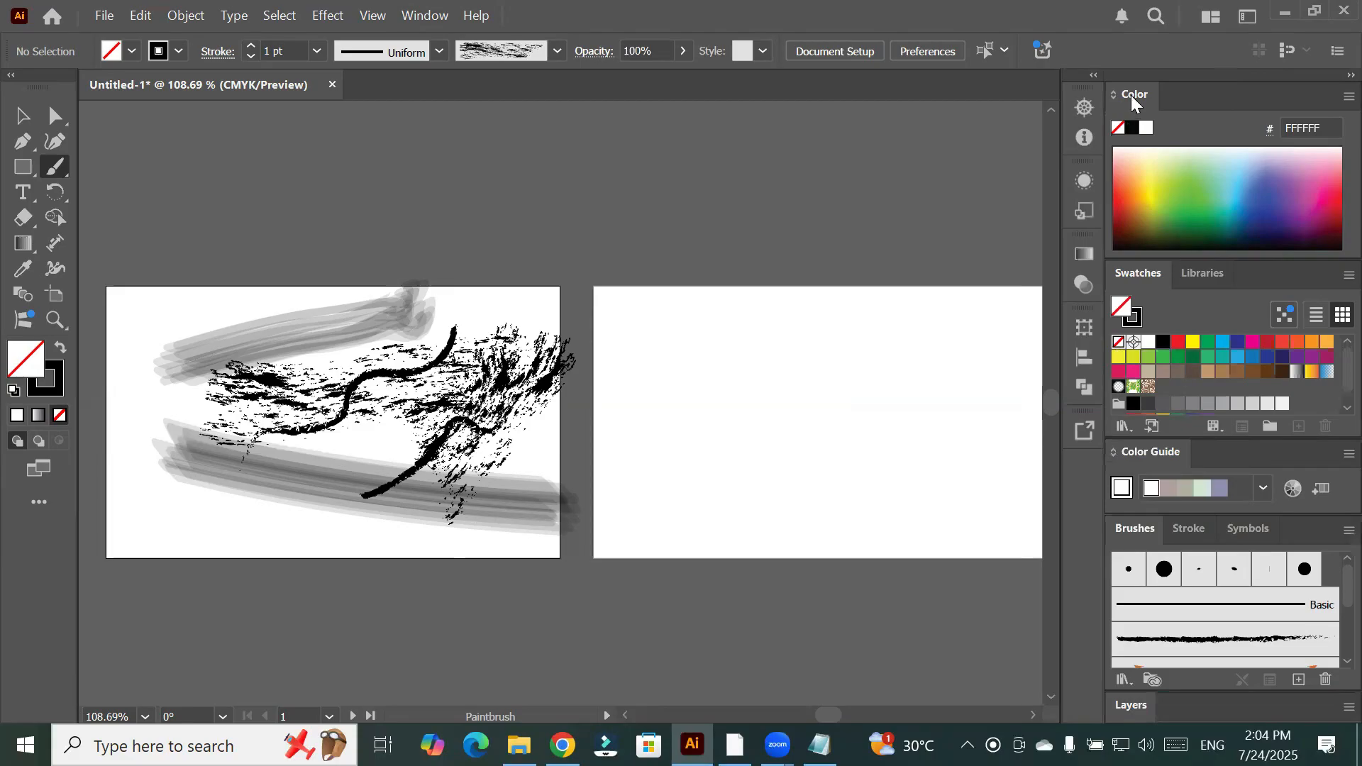
Float the Color and Swatches panels and paint charcoal strokes in dark blue on the left artwork
{"action": "left_click_drag", "start_coordinate": [1135, 94], "coordinate": [753, 139]}
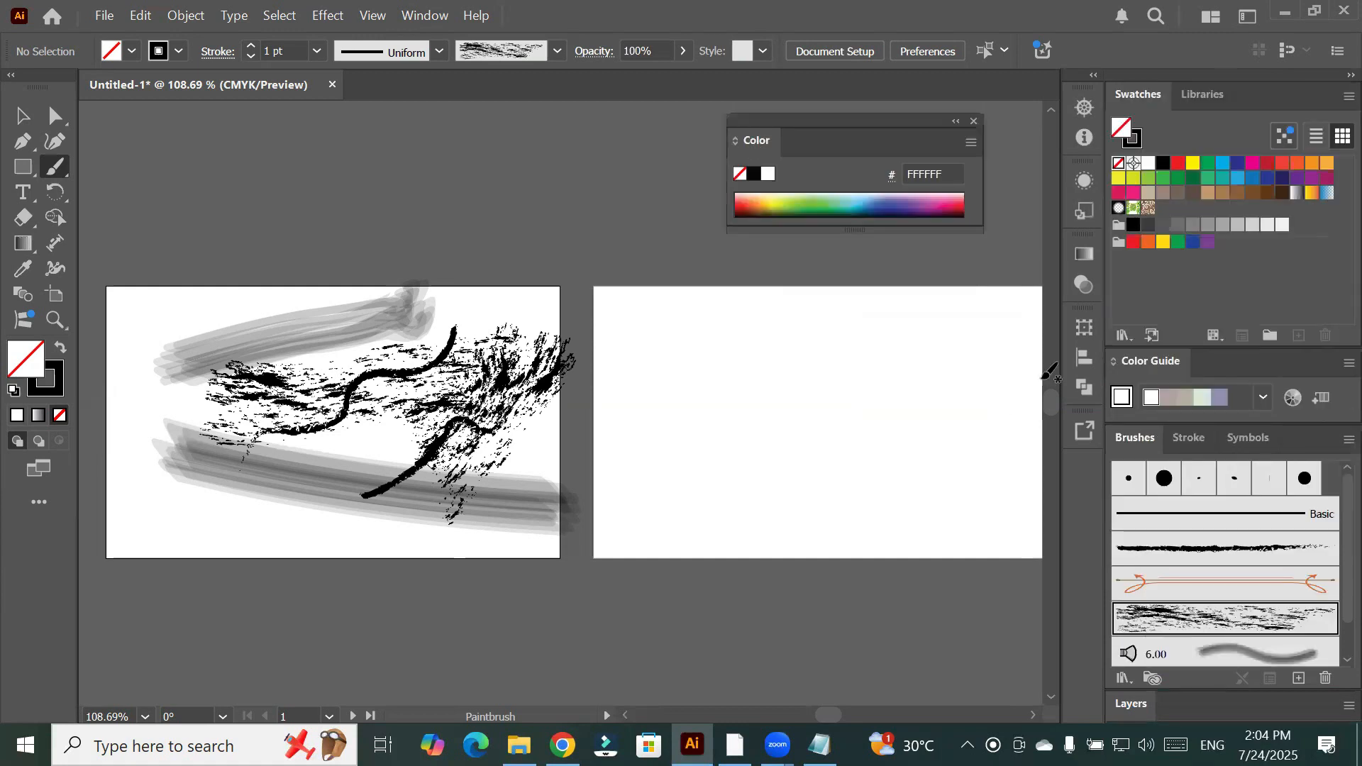
{"action": "left_click_drag", "start_coordinate": [1138, 94], "coordinate": [784, 130]}
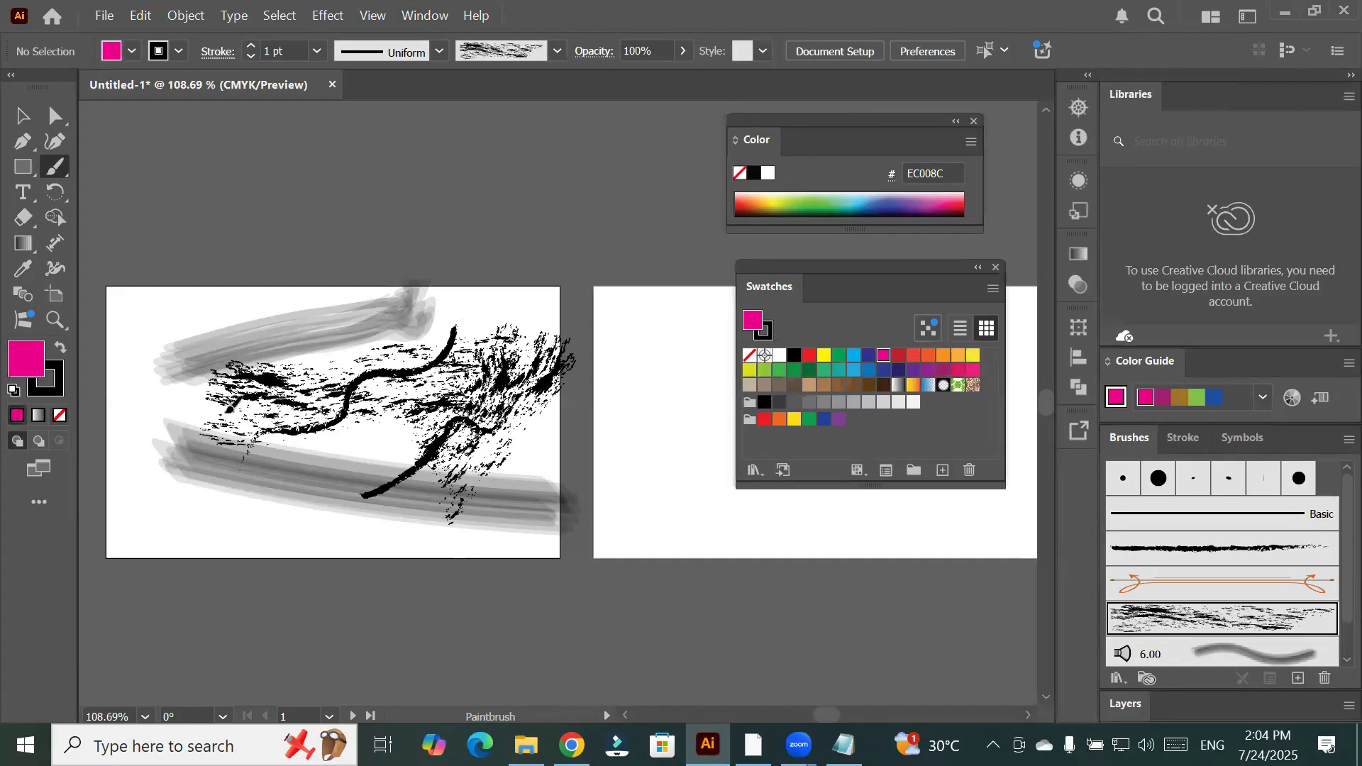
{"action": "left_click_drag", "start_coordinate": [254, 362], "coordinate": [449, 371]}
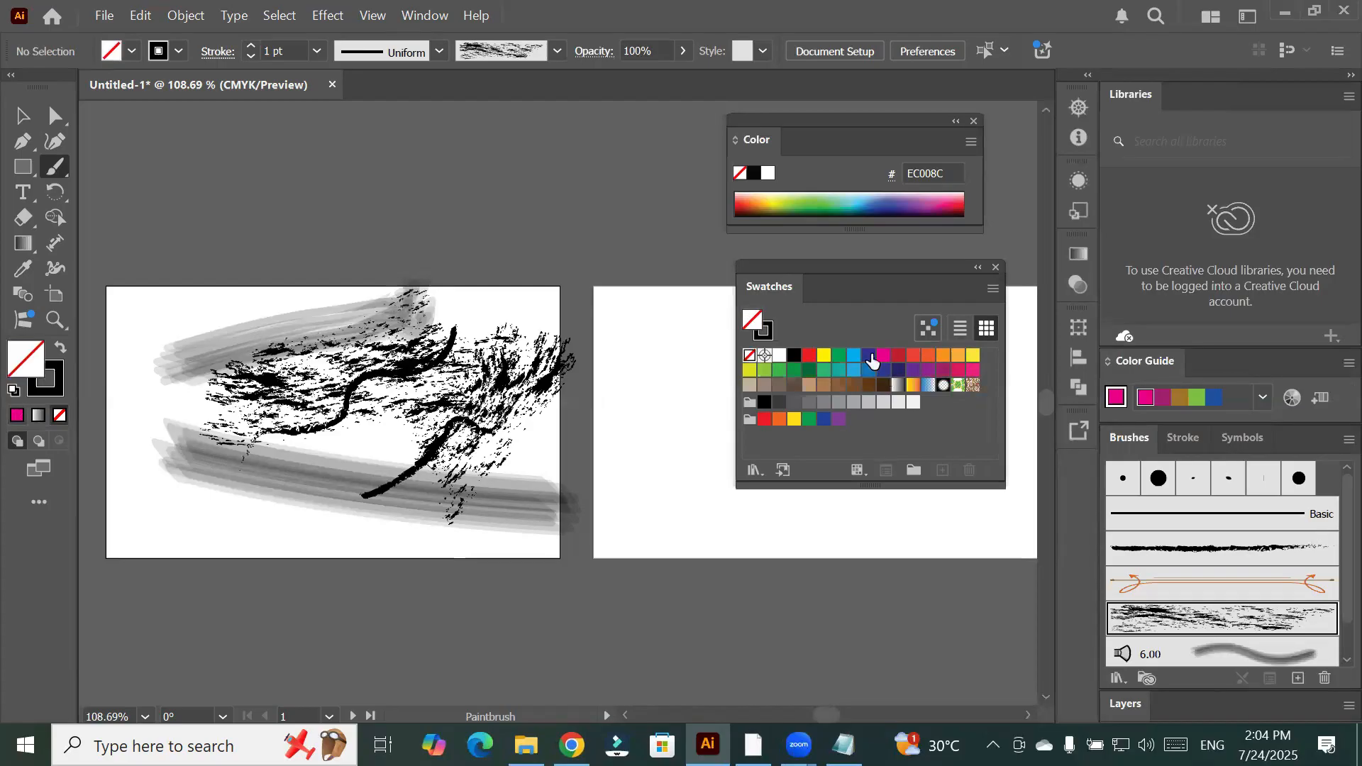
{"action": "left_click", "coordinate": [870, 355]}
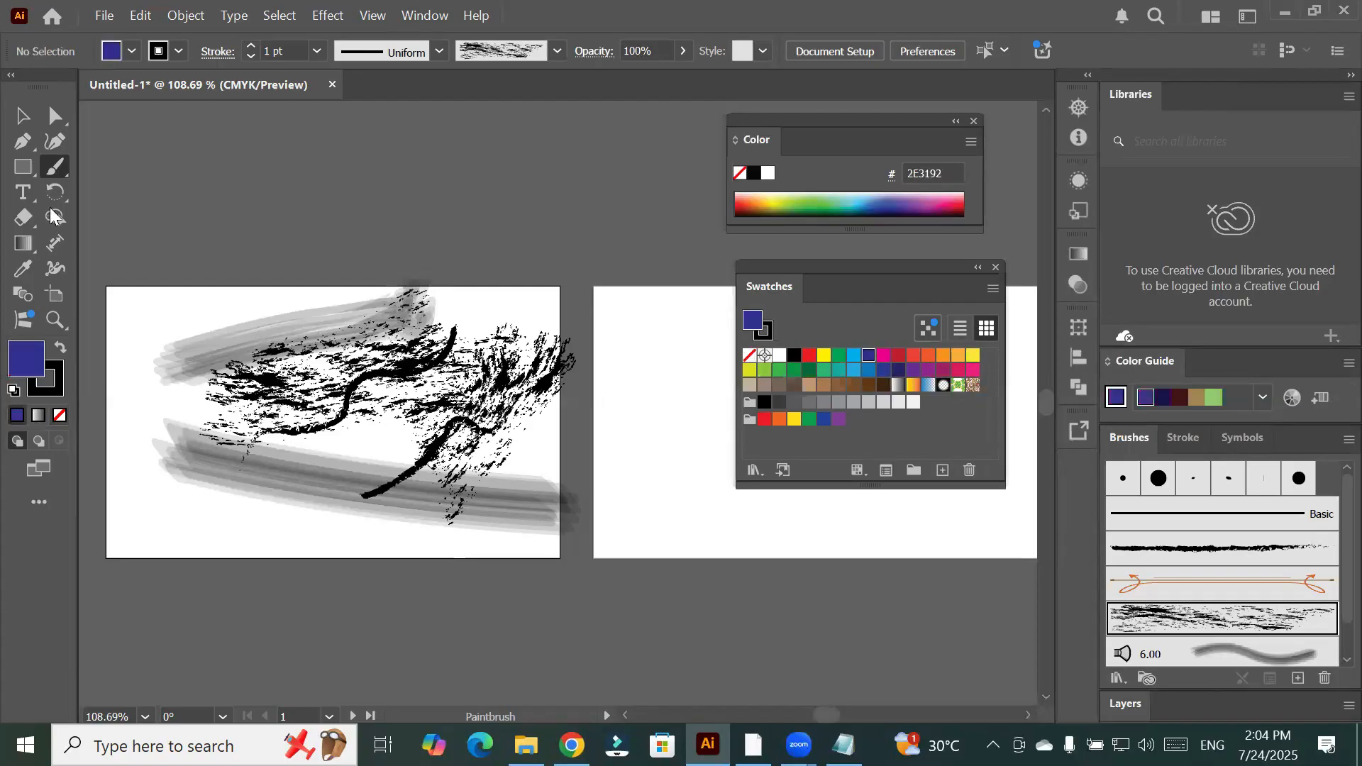
{"action": "left_click_drag", "start_coordinate": [154, 328], "coordinate": [206, 420]}
Paint another charcoal stroke in red, settling the fill on red BE2F26
{"action": "left_click", "coordinate": [810, 357]}
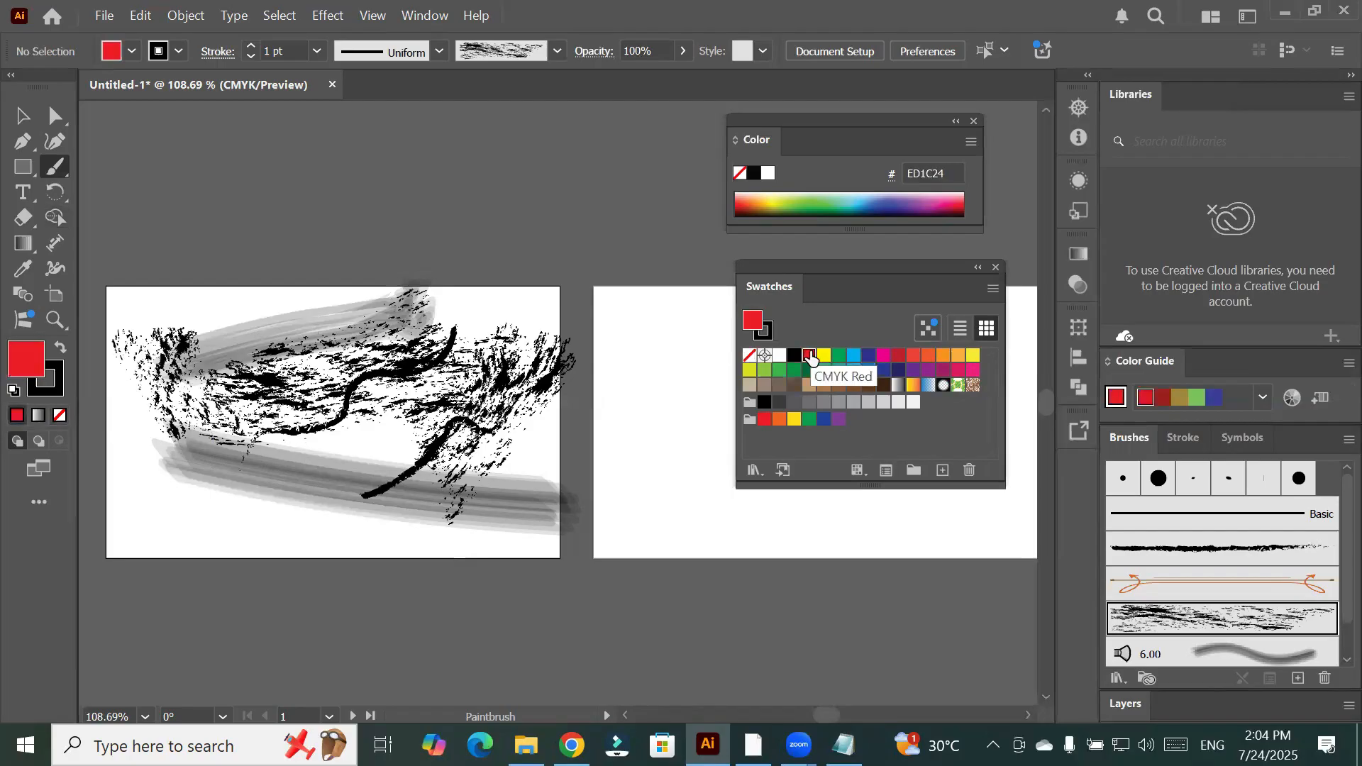
{"action": "left_click", "coordinate": [756, 206]}
{"action": "left_click_drag", "start_coordinate": [321, 401], "coordinate": [343, 404]}
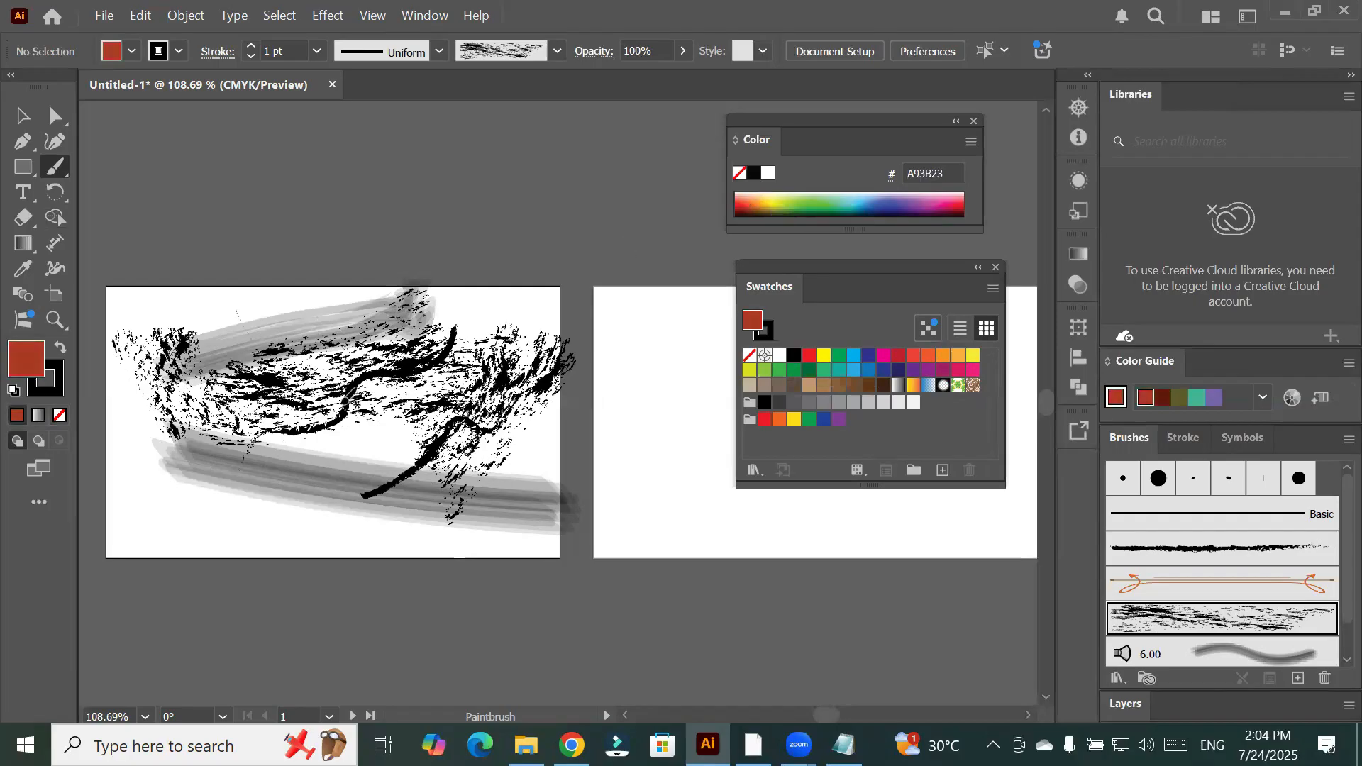
{"action": "left_click", "coordinate": [748, 197]}
{"action": "left_click_drag", "start_coordinate": [208, 305], "coordinate": [283, 454]}
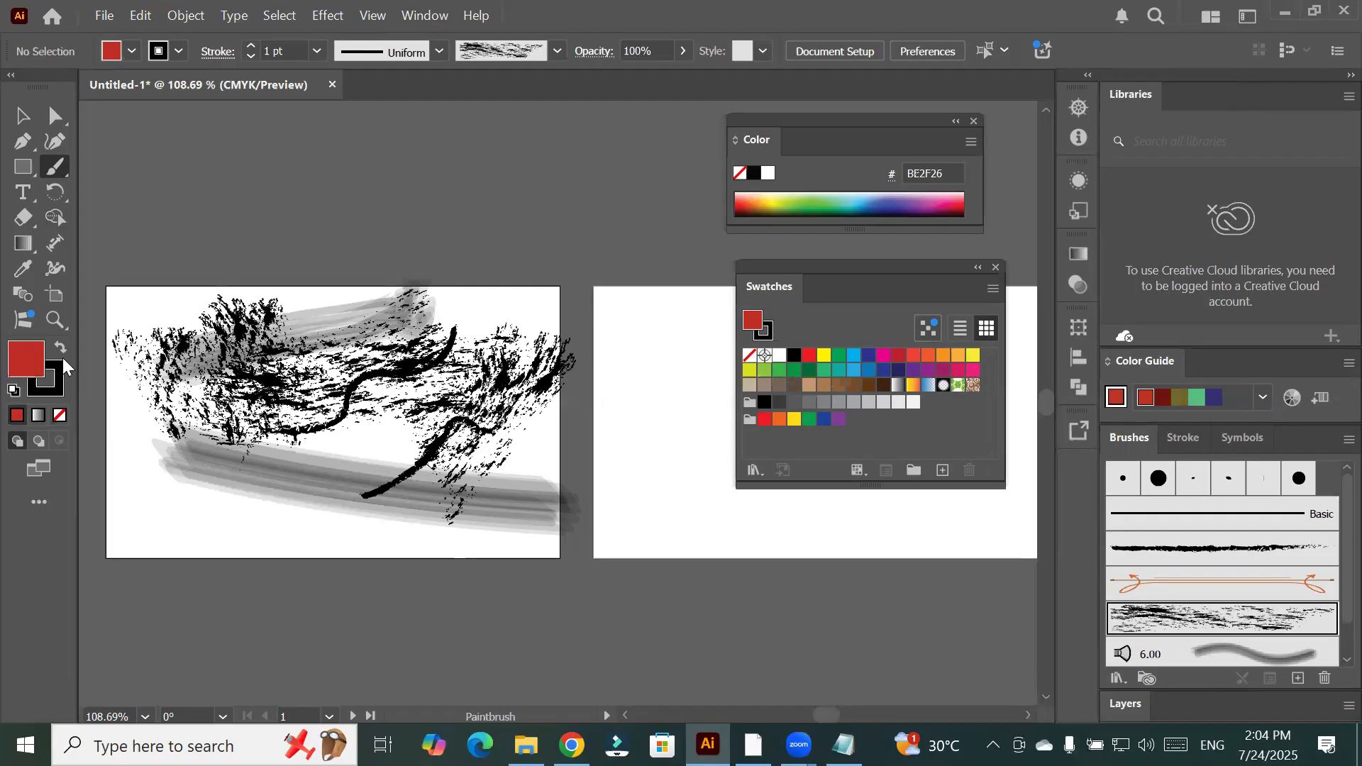
Try None and magenta EC008C fills, set green 4BB749, and float the Color Guide panel
{"action": "left_click", "coordinate": [60, 415]}
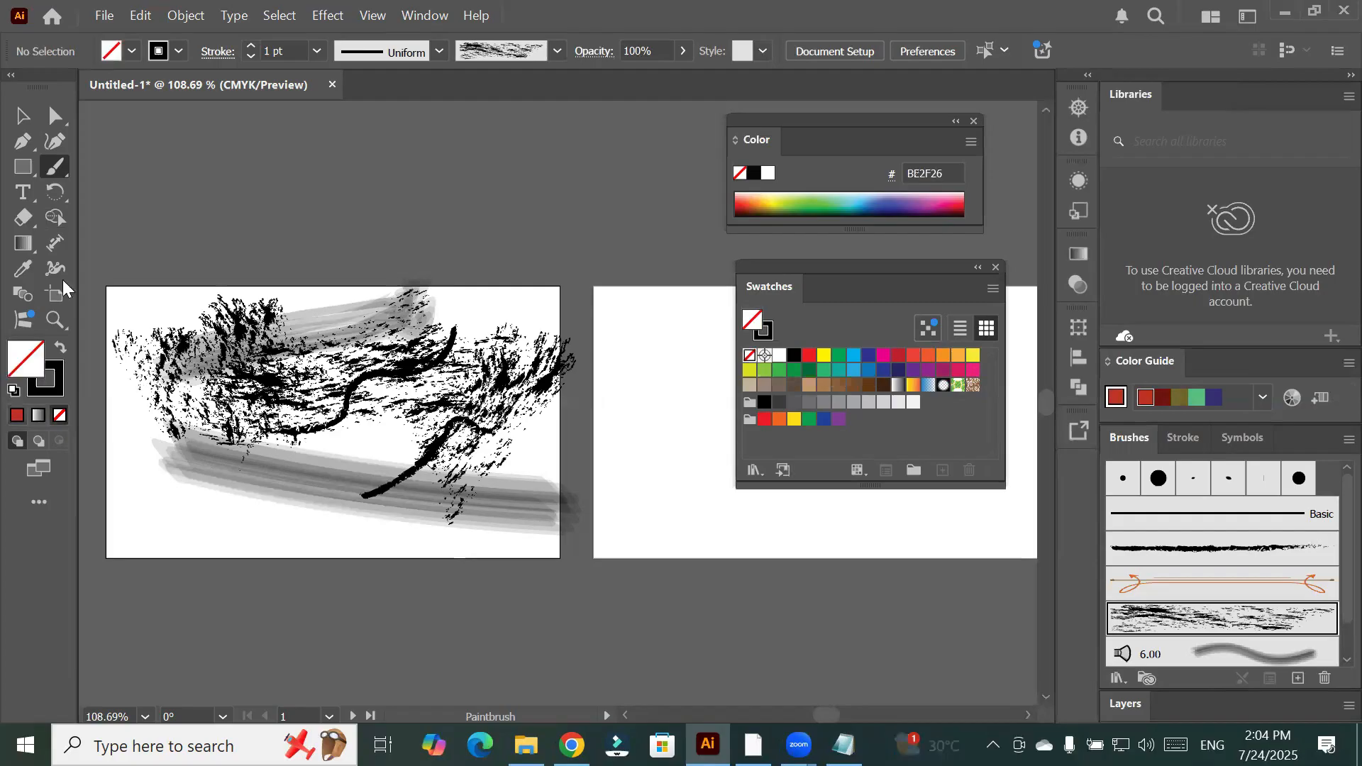
{"action": "left_click", "coordinate": [132, 51]}
{"action": "left_click", "coordinate": [148, 129]}
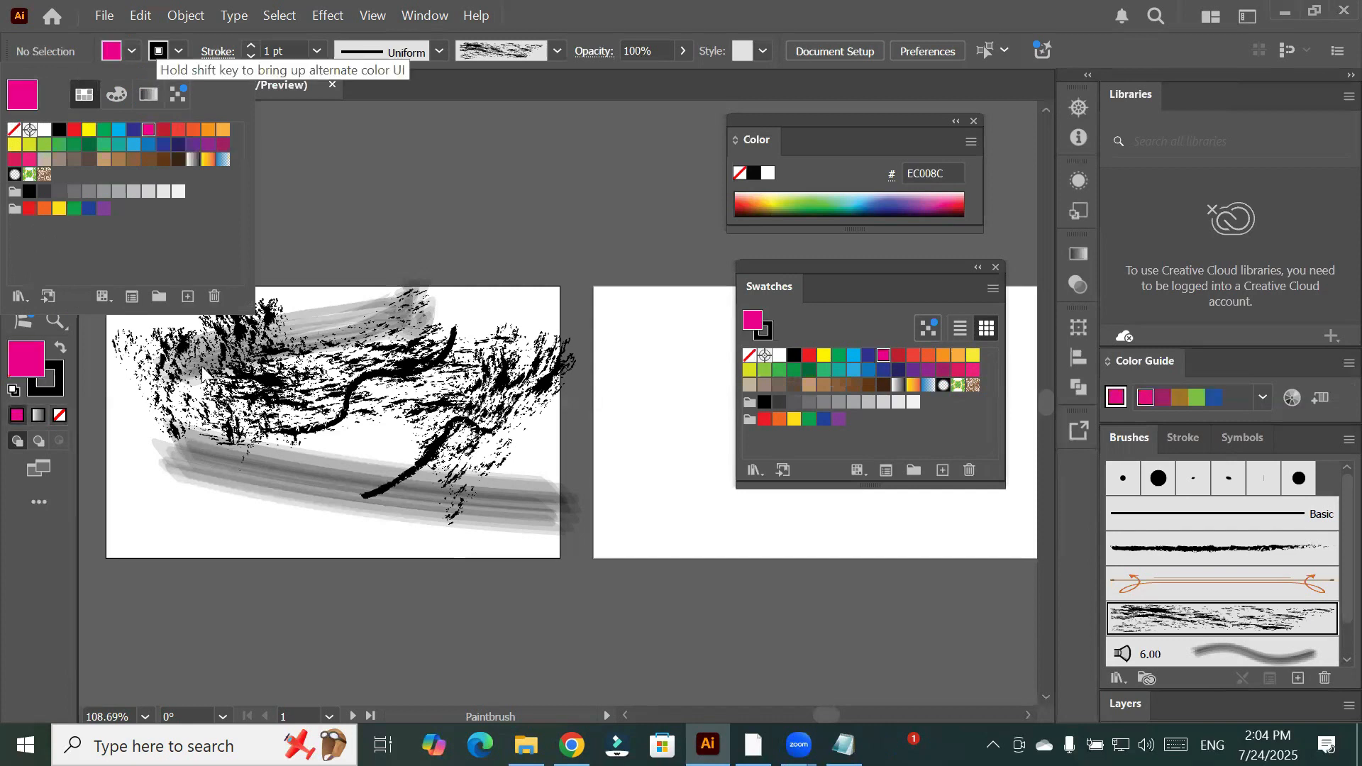
{"action": "left_click", "coordinate": [618, 433]}
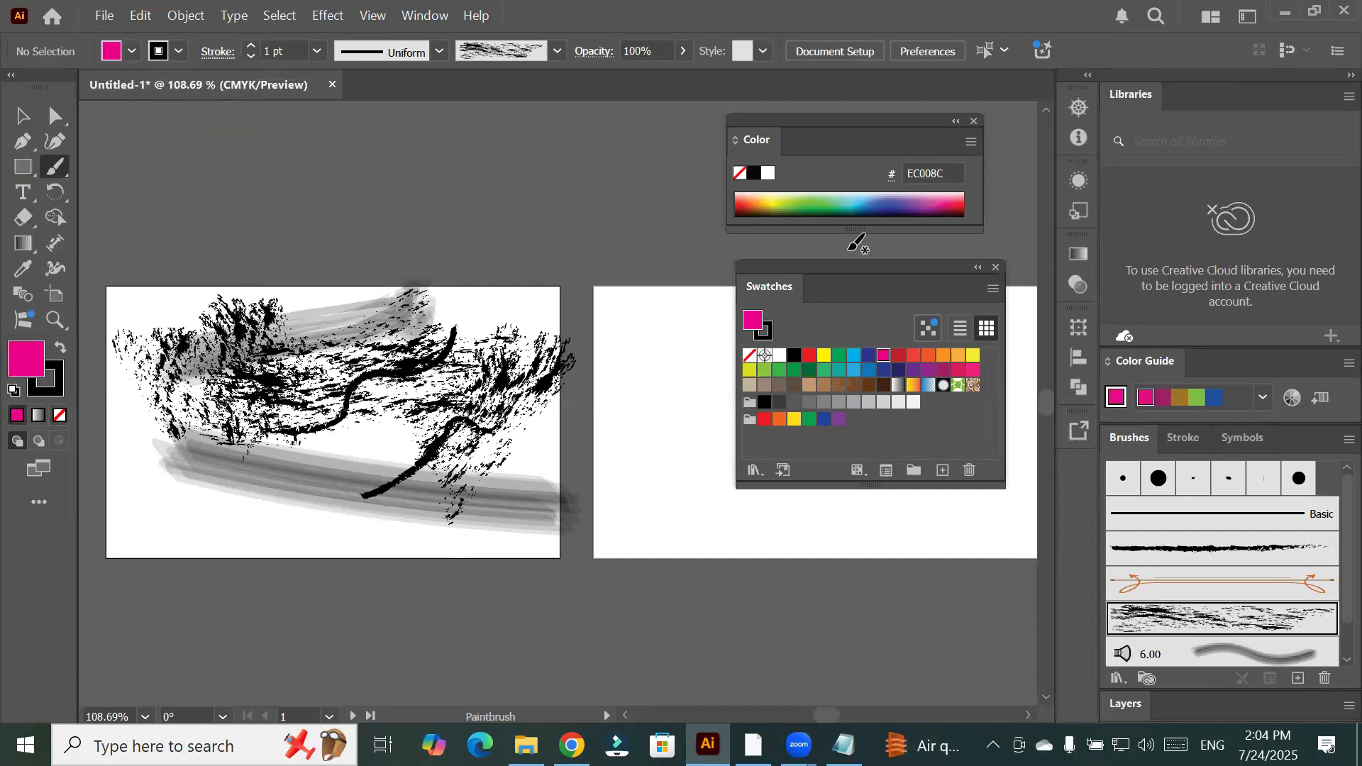
{"action": "left_click", "coordinate": [809, 202]}
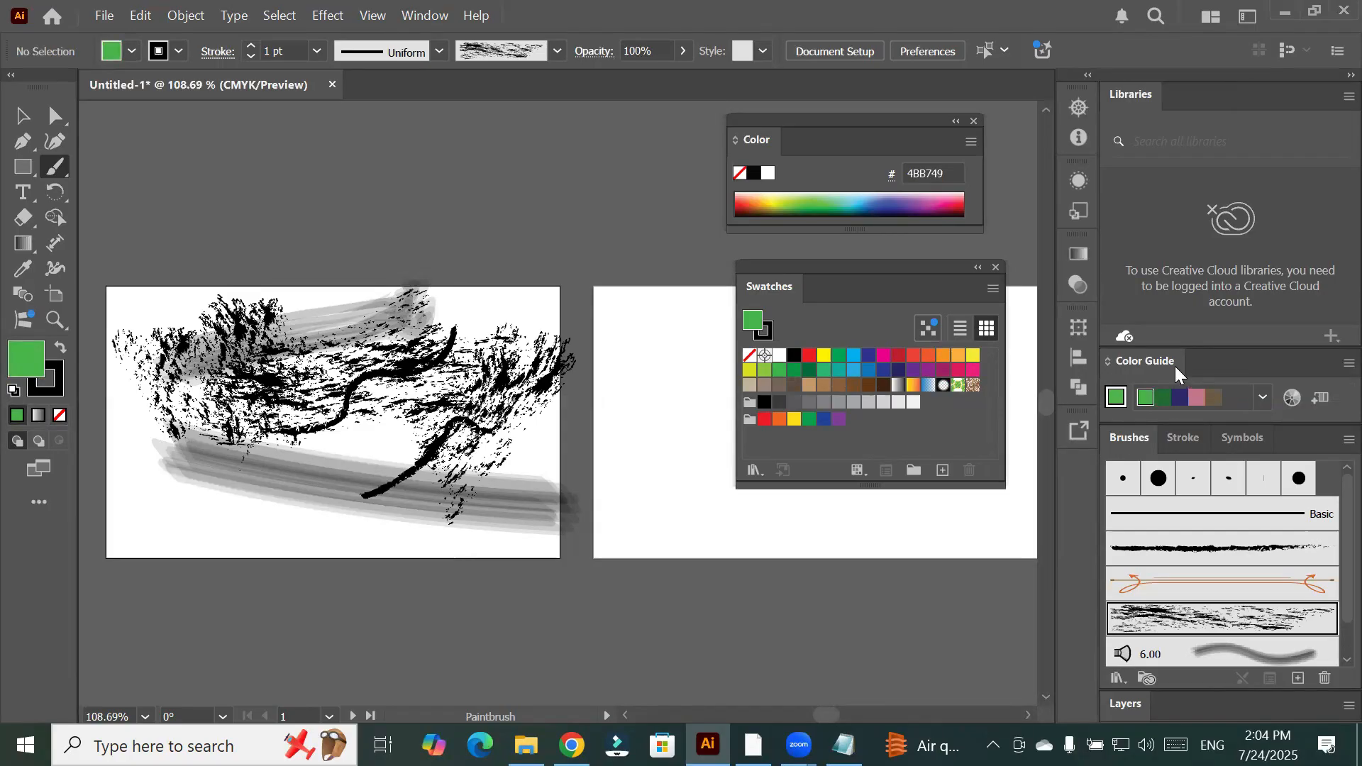
{"action": "left_click_drag", "start_coordinate": [384, 208], "coordinate": [385, 209]}
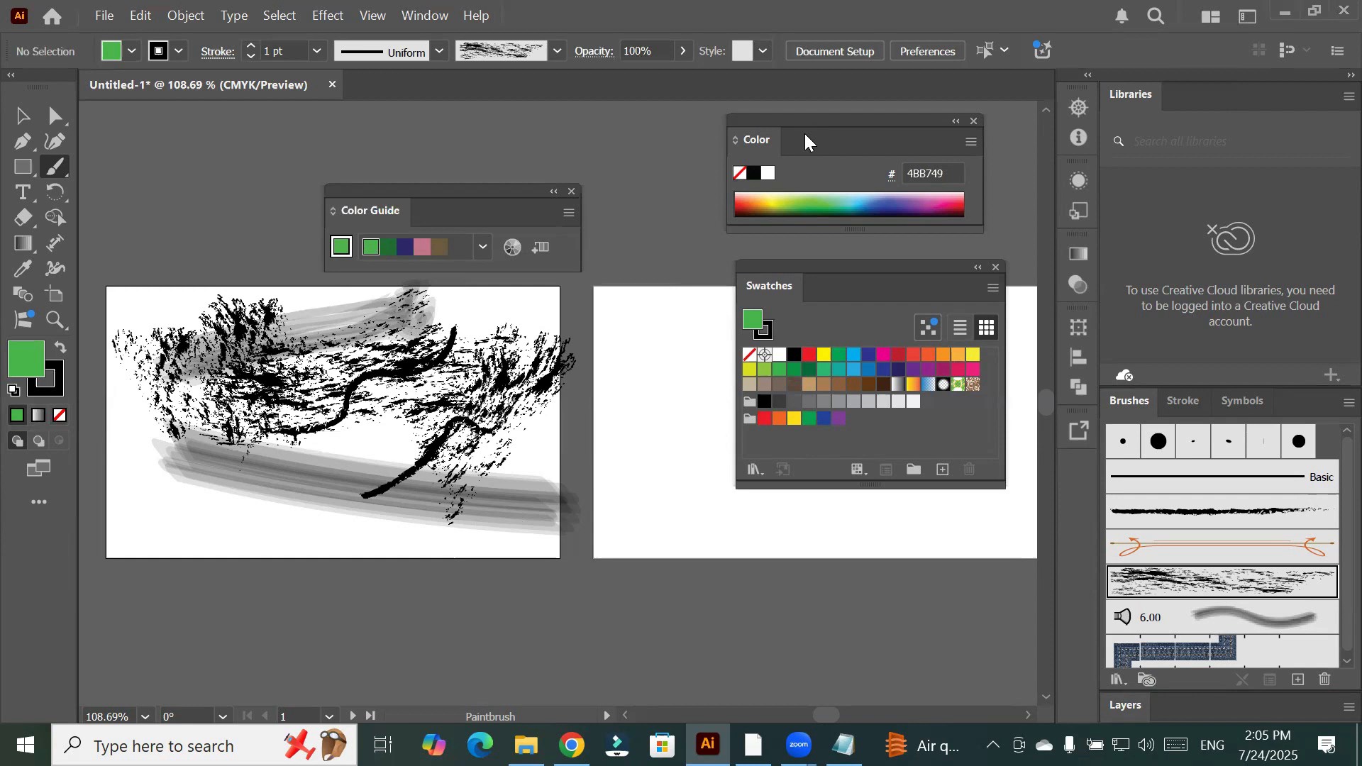
Float and enlarge the Brushes panel, then open the Decorative_Scatter brush library
{"action": "mouse_move", "coordinate": [1139, 403]}
{"action": "left_mouse_down"}
{"action": "mouse_move", "coordinate": [956, 389]}
{"action": "mouse_move", "coordinate": [115, 132]}
{"action": "mouse_move", "coordinate": [140, 127]}
{"action": "left_mouse_up"}
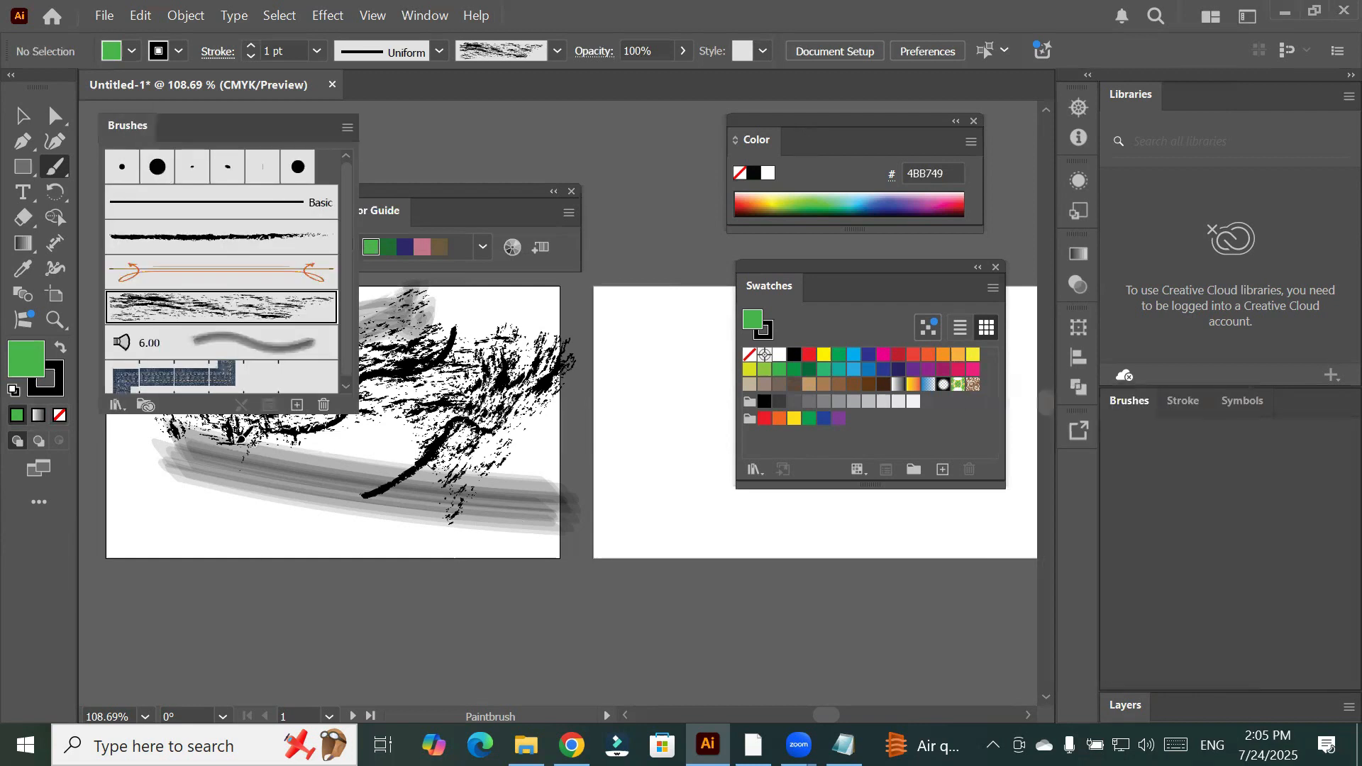
{"action": "left_click_drag", "start_coordinate": [259, 399], "coordinate": [269, 515]}
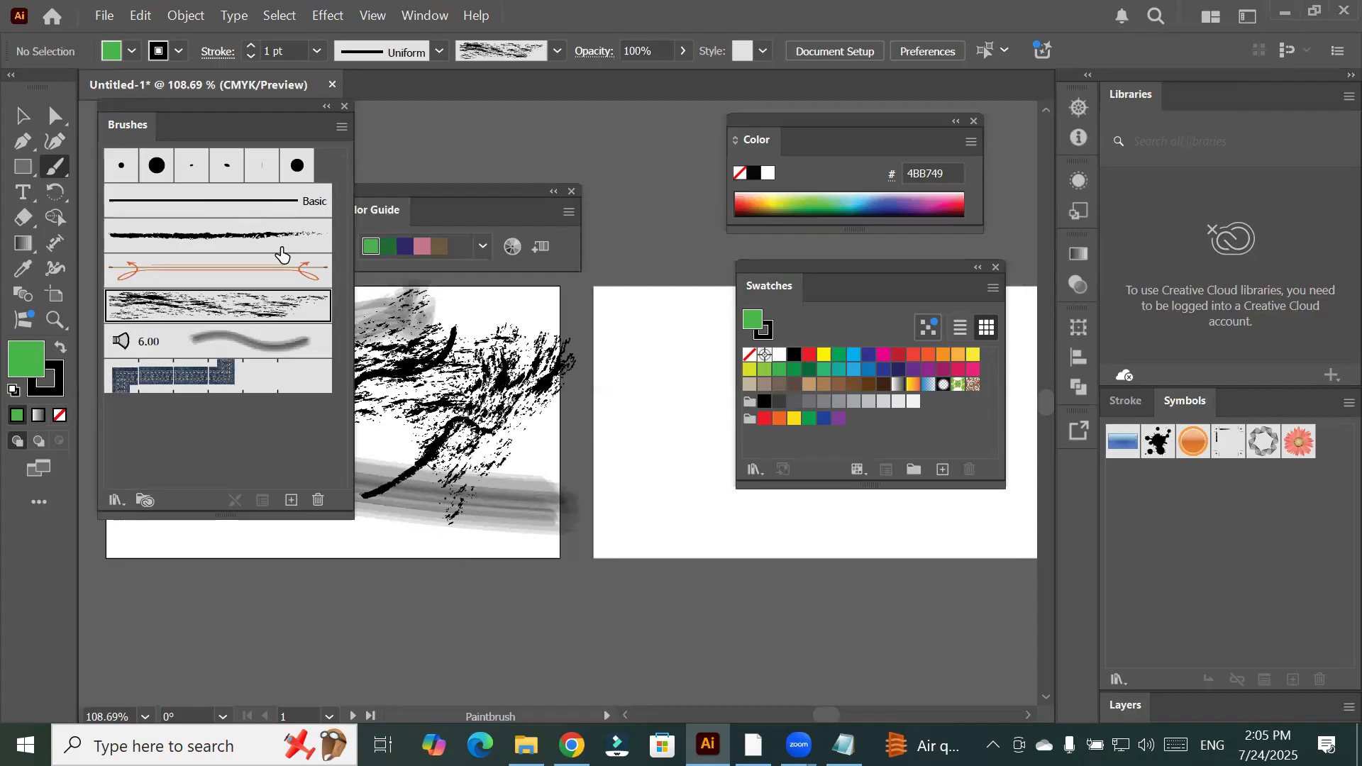
{"action": "left_click", "coordinate": [114, 505]}
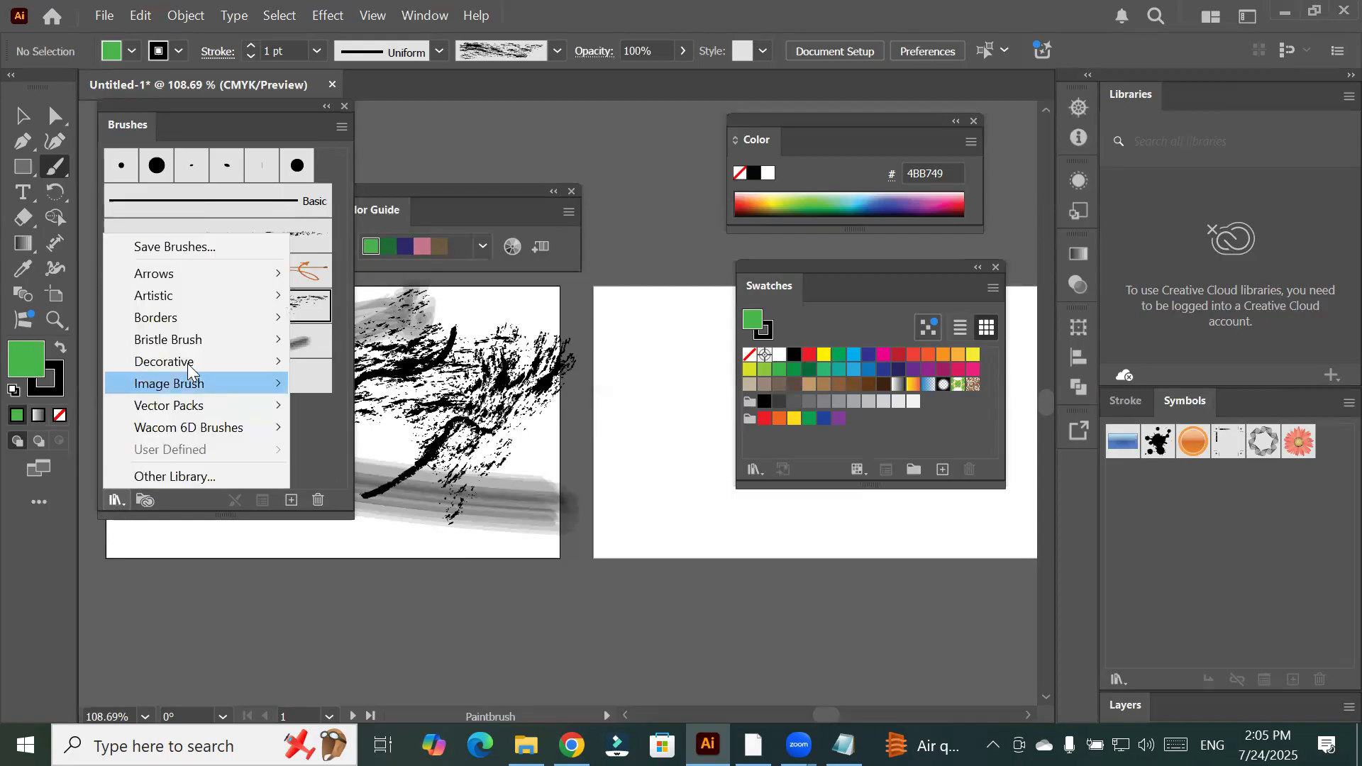
{"action": "mouse_move", "coordinate": [190, 363]}
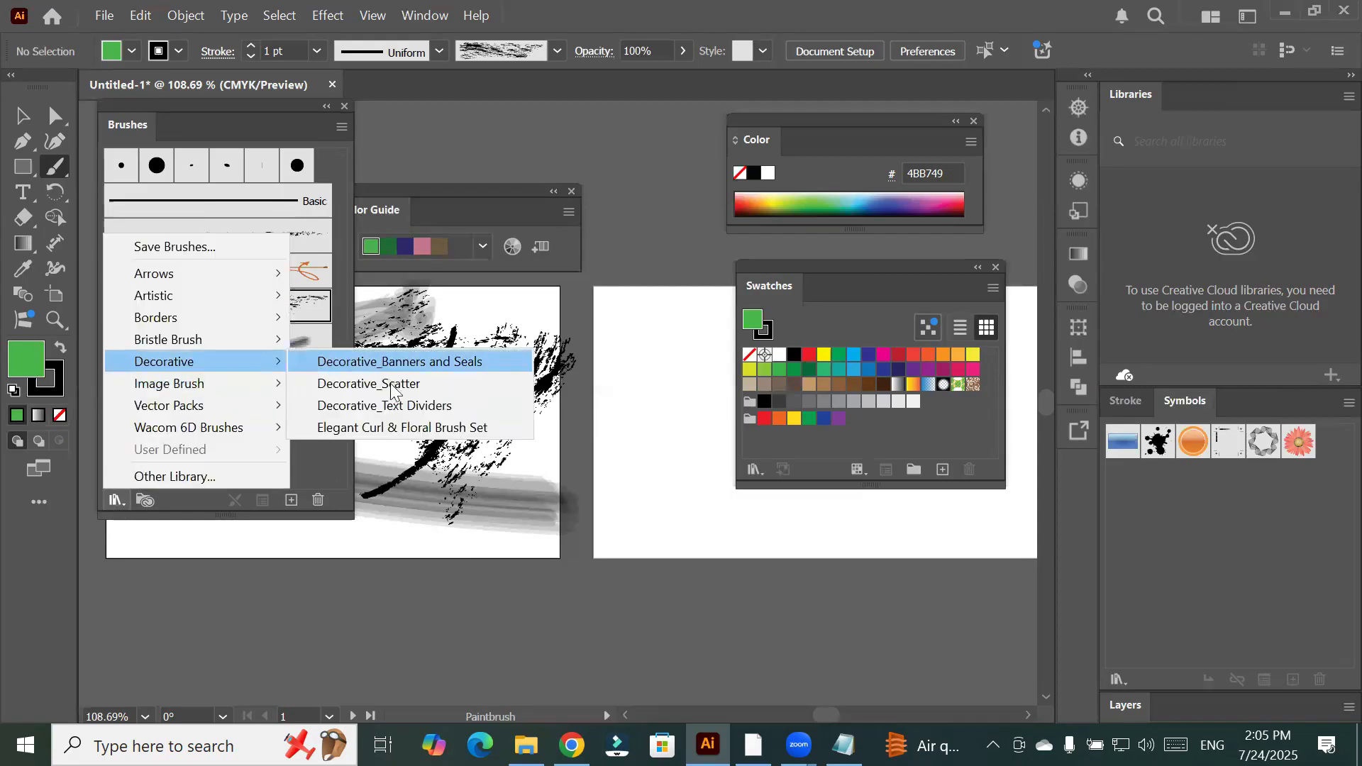
{"action": "left_click", "coordinate": [648, 320]}
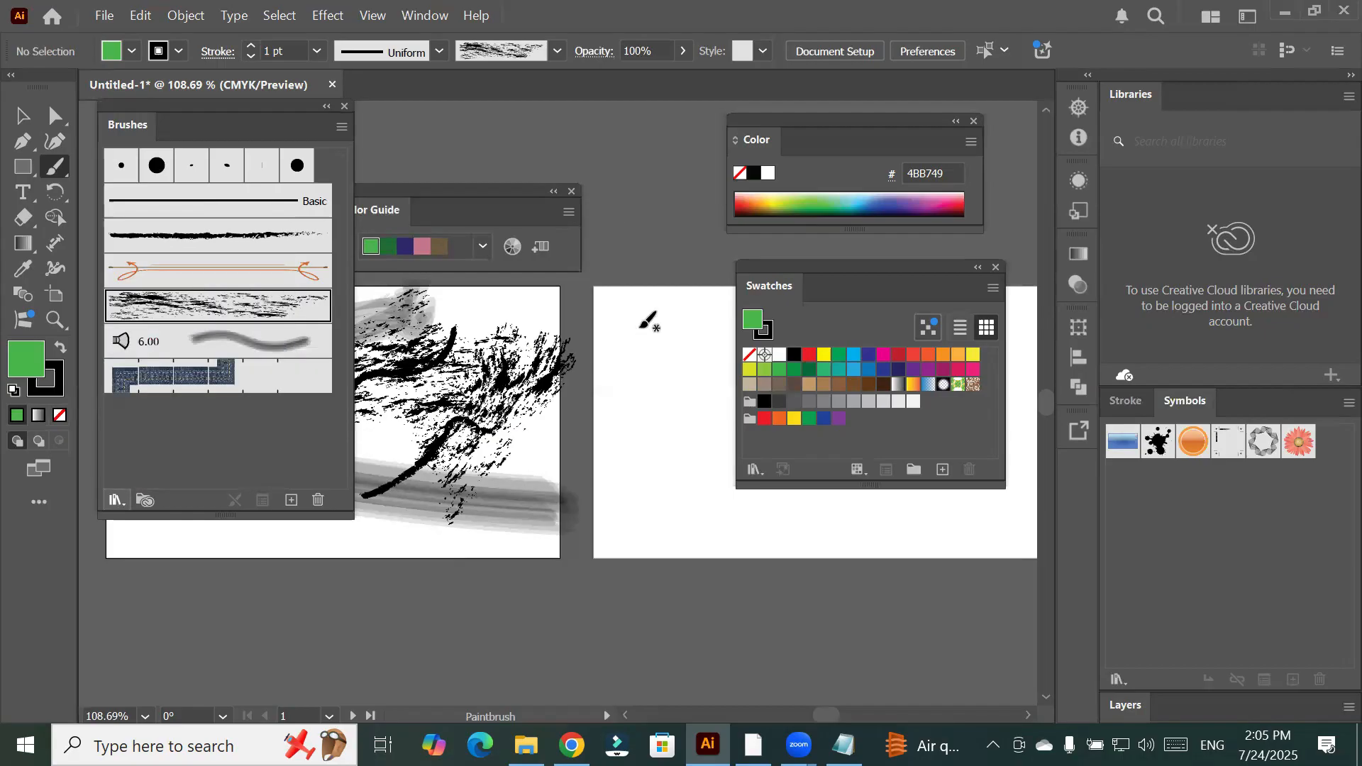
Paint blue cylinder and red-gold diamond strokes on the right artboard and confetti on the left artwork
{"action": "left_click", "coordinate": [605, 217]}
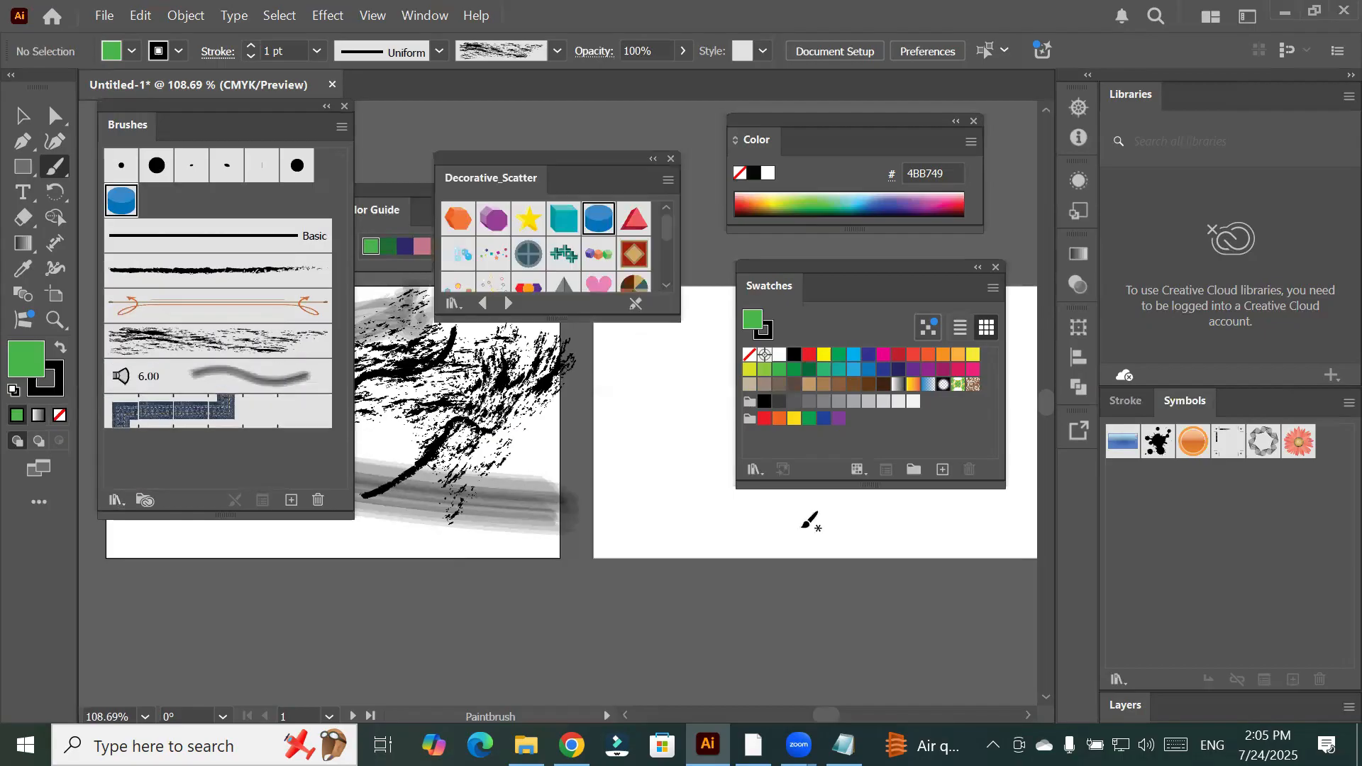
{"action": "left_click_drag", "start_coordinate": [653, 358], "coordinate": [802, 528]}
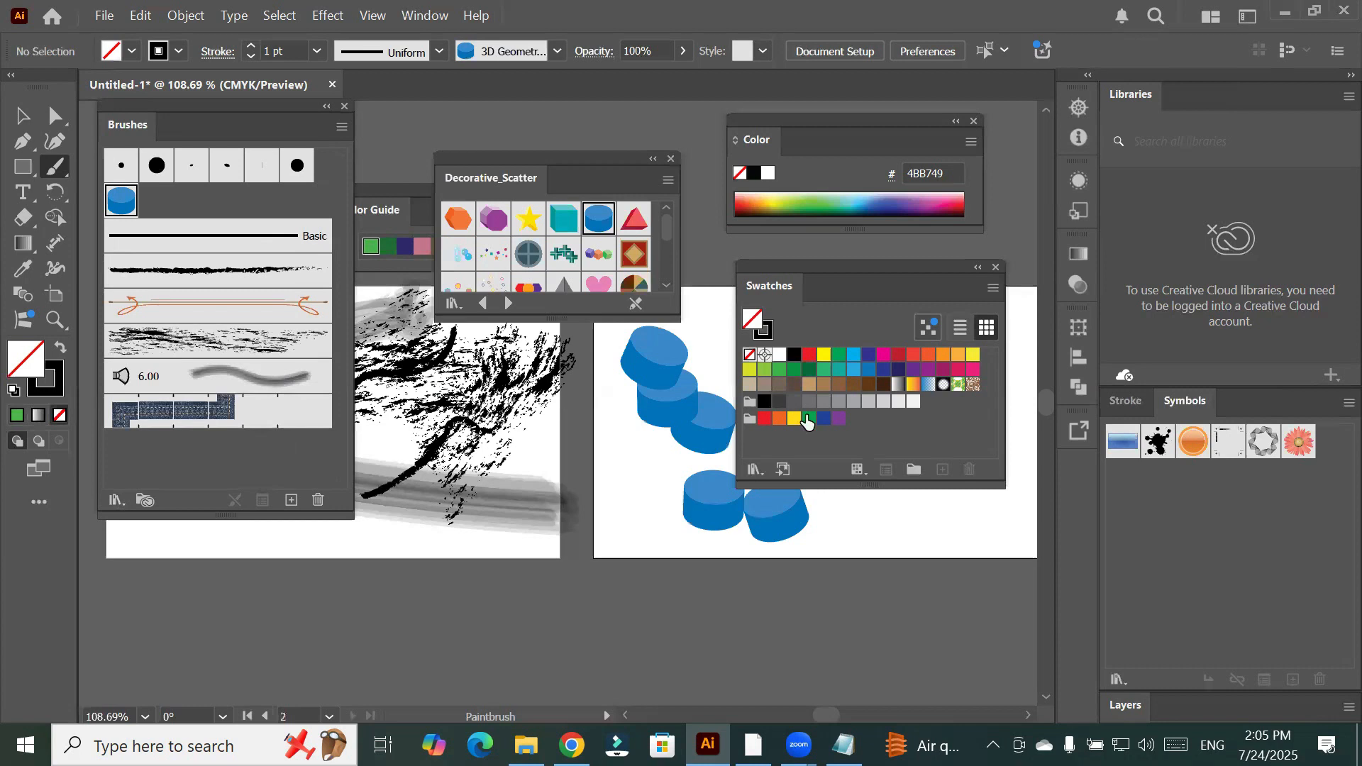
{"action": "left_click", "coordinate": [634, 254]}
{"action": "left_click_drag", "start_coordinate": [979, 513], "coordinate": [689, 539]}
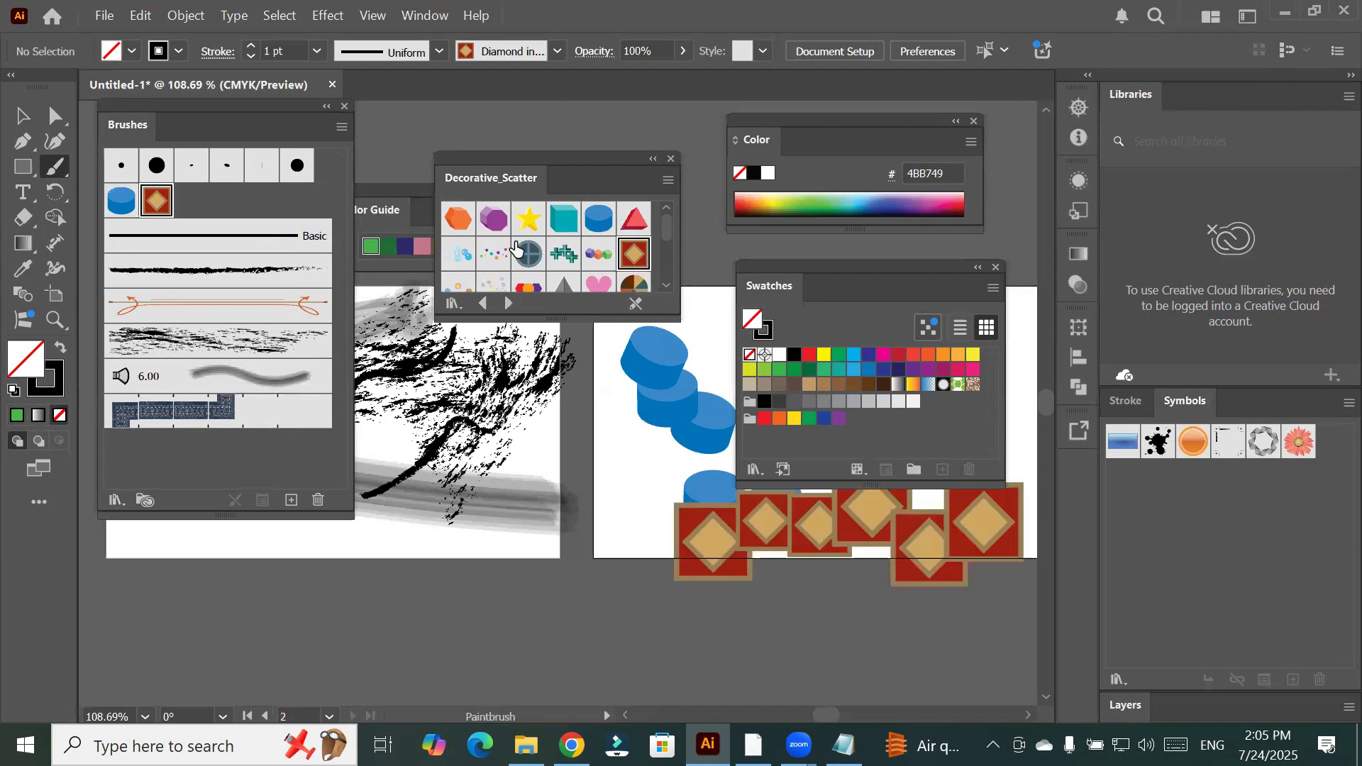
{"action": "left_click", "coordinate": [493, 253]}
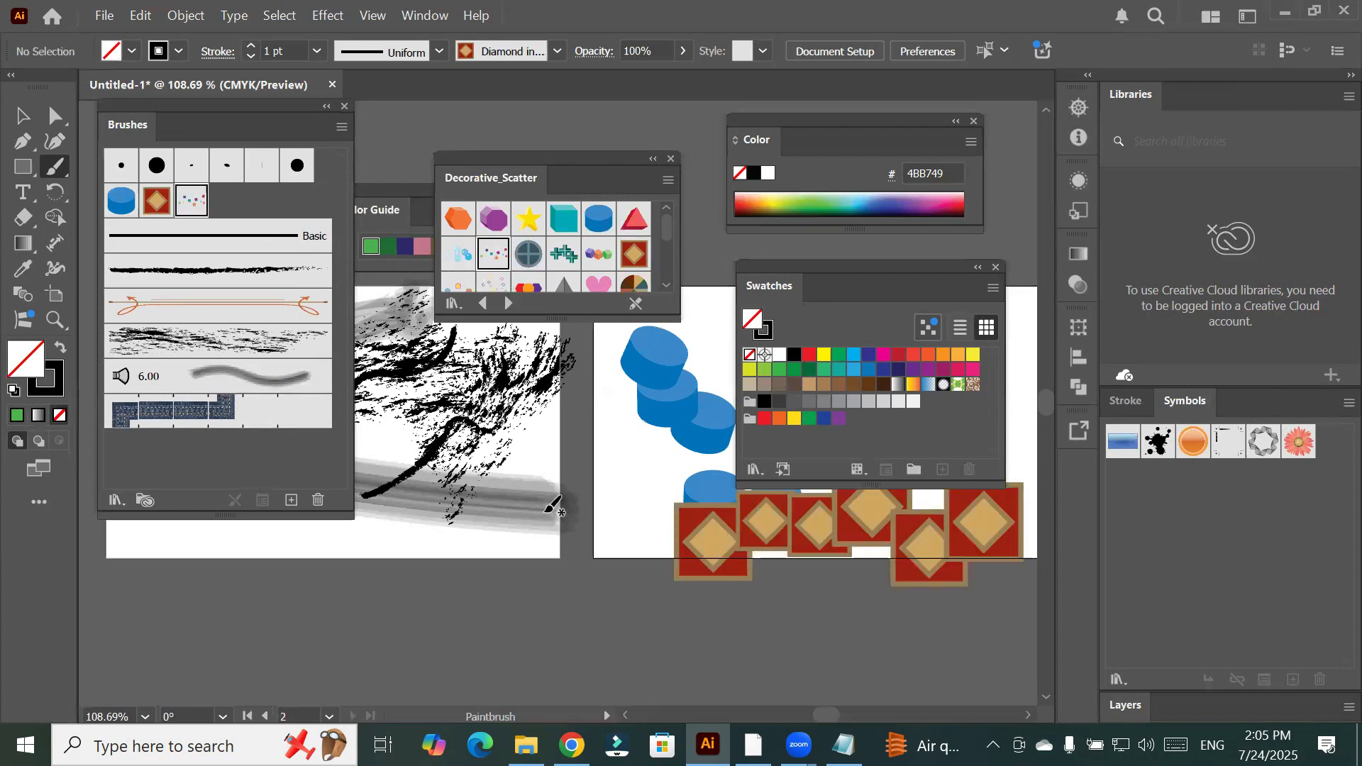
{"action": "left_click_drag", "start_coordinate": [552, 505], "coordinate": [543, 504]}
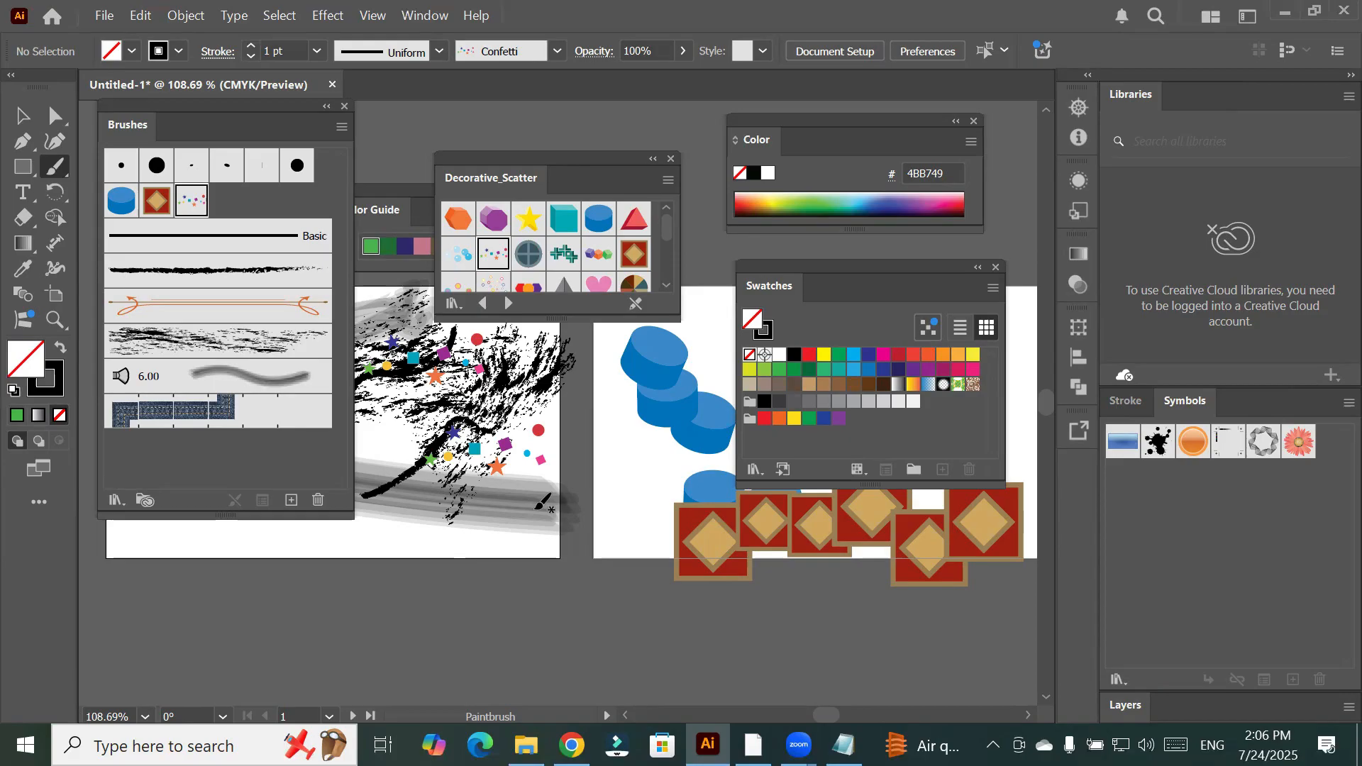
Choose Typography from Window > Workspace
{"action": "left_click", "coordinate": [431, 21]}
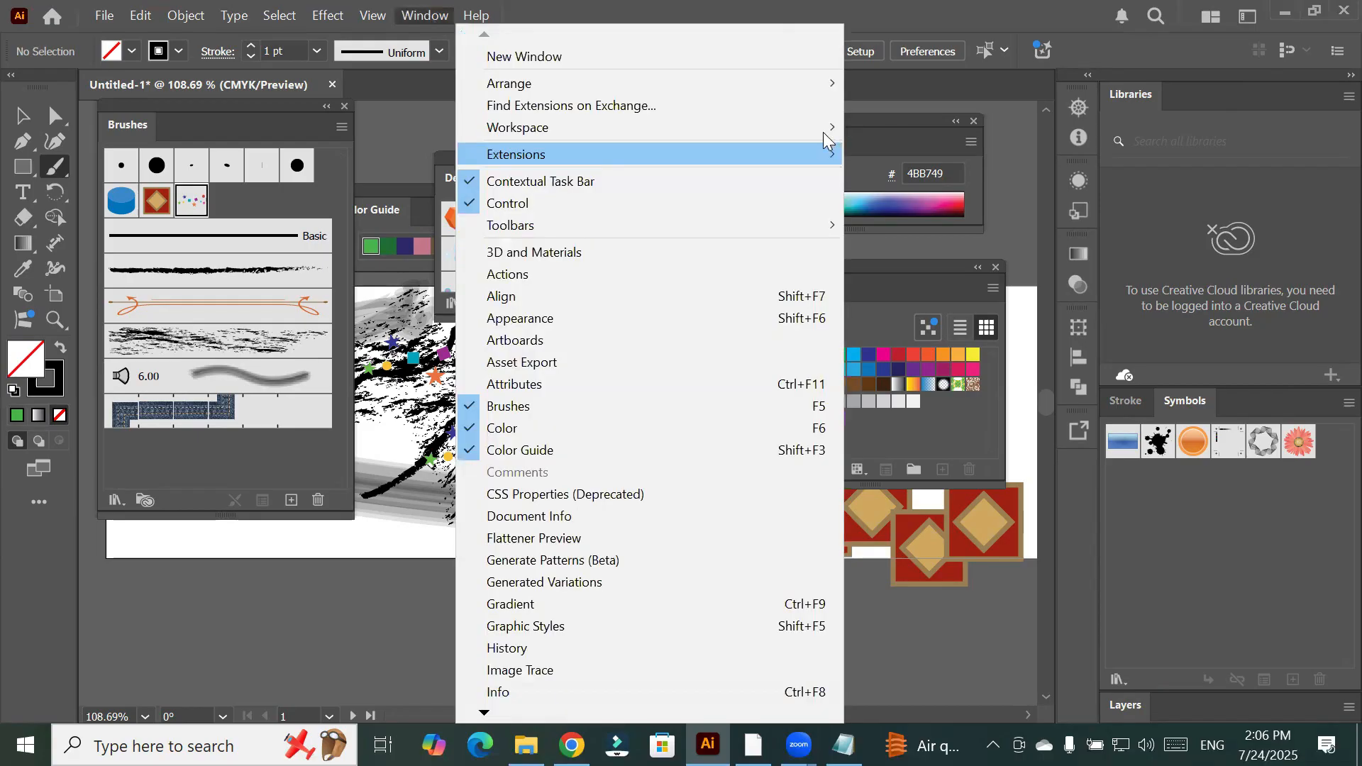
{"action": "mouse_move", "coordinate": [824, 132]}
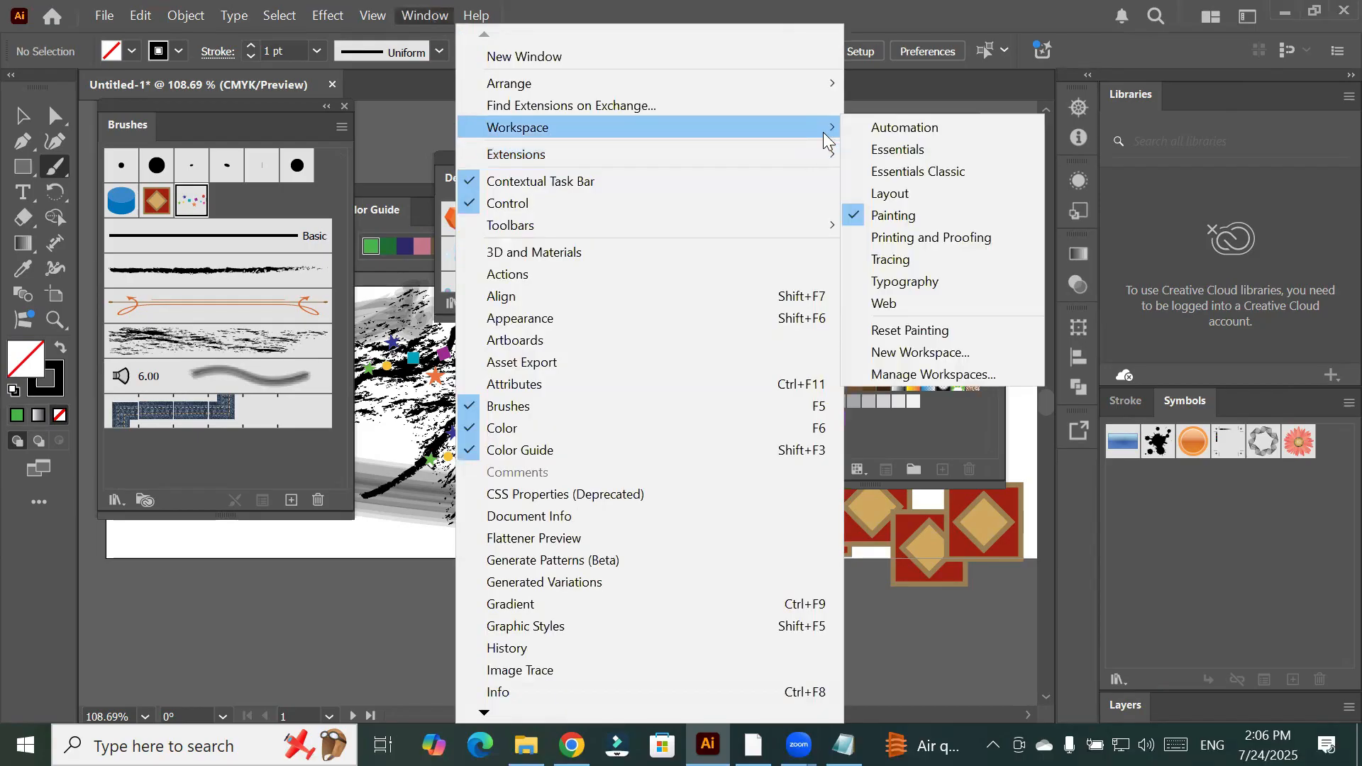
{"action": "left_click", "coordinate": [985, 281]}
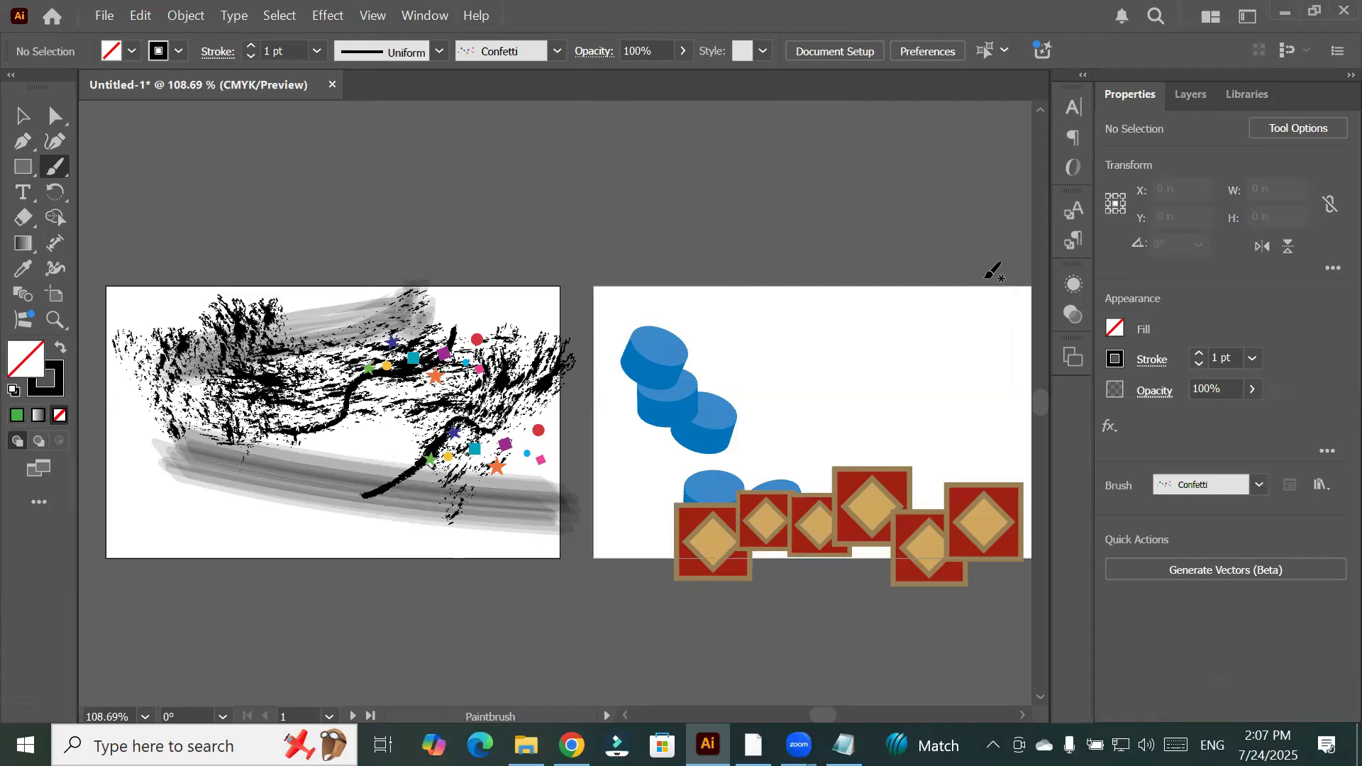
Open the Character panel's font family list, then switch to the ChatGPT tab in Chrome
{"action": "left_click", "coordinate": [1073, 106]}
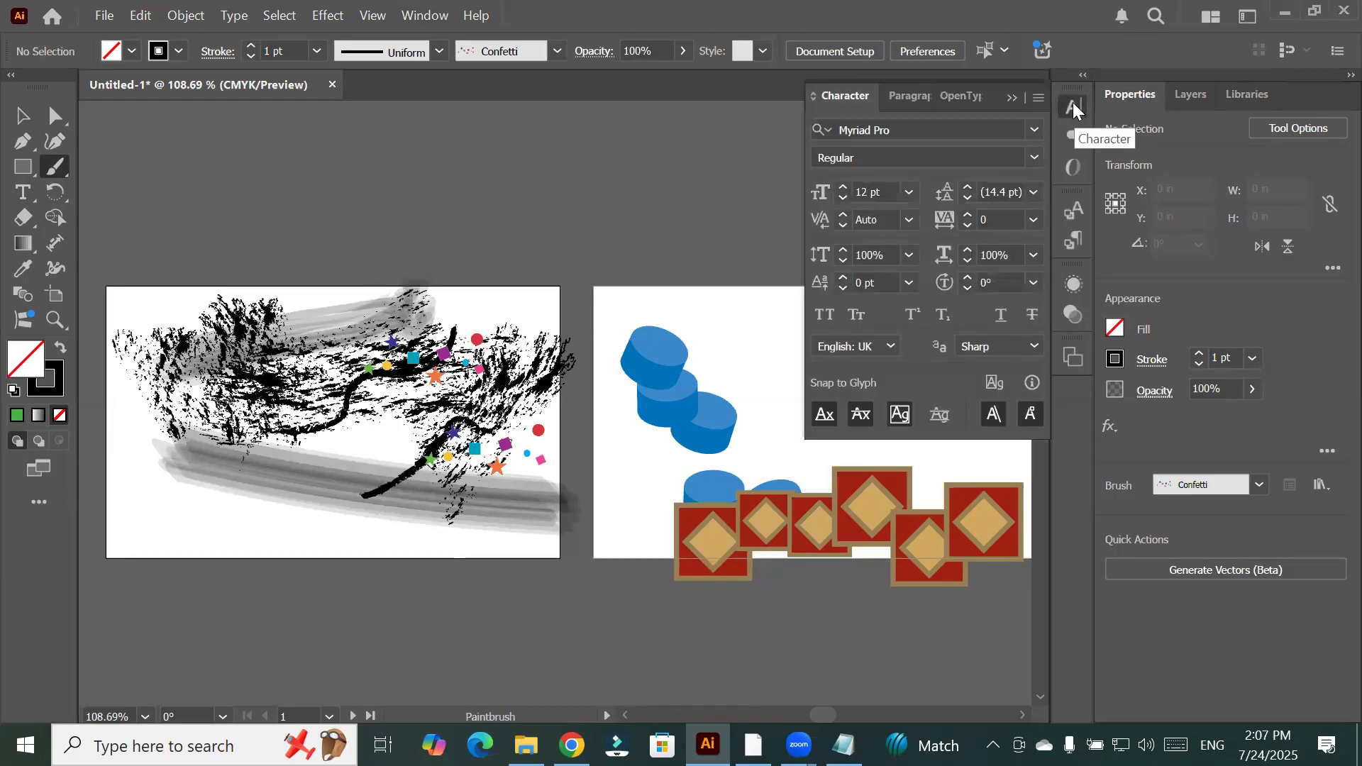
{"action": "left_click", "coordinate": [1034, 129]}
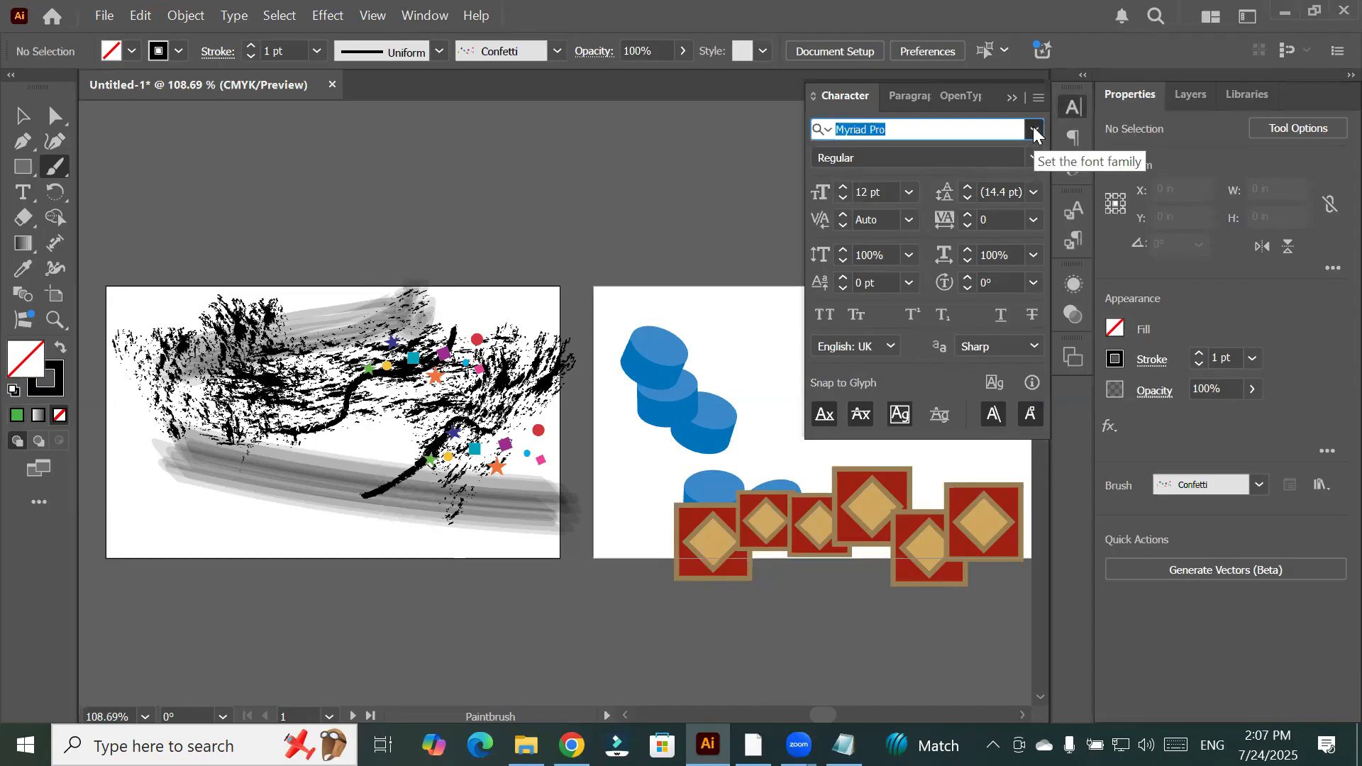
{"action": "left_click", "coordinate": [1033, 130]}
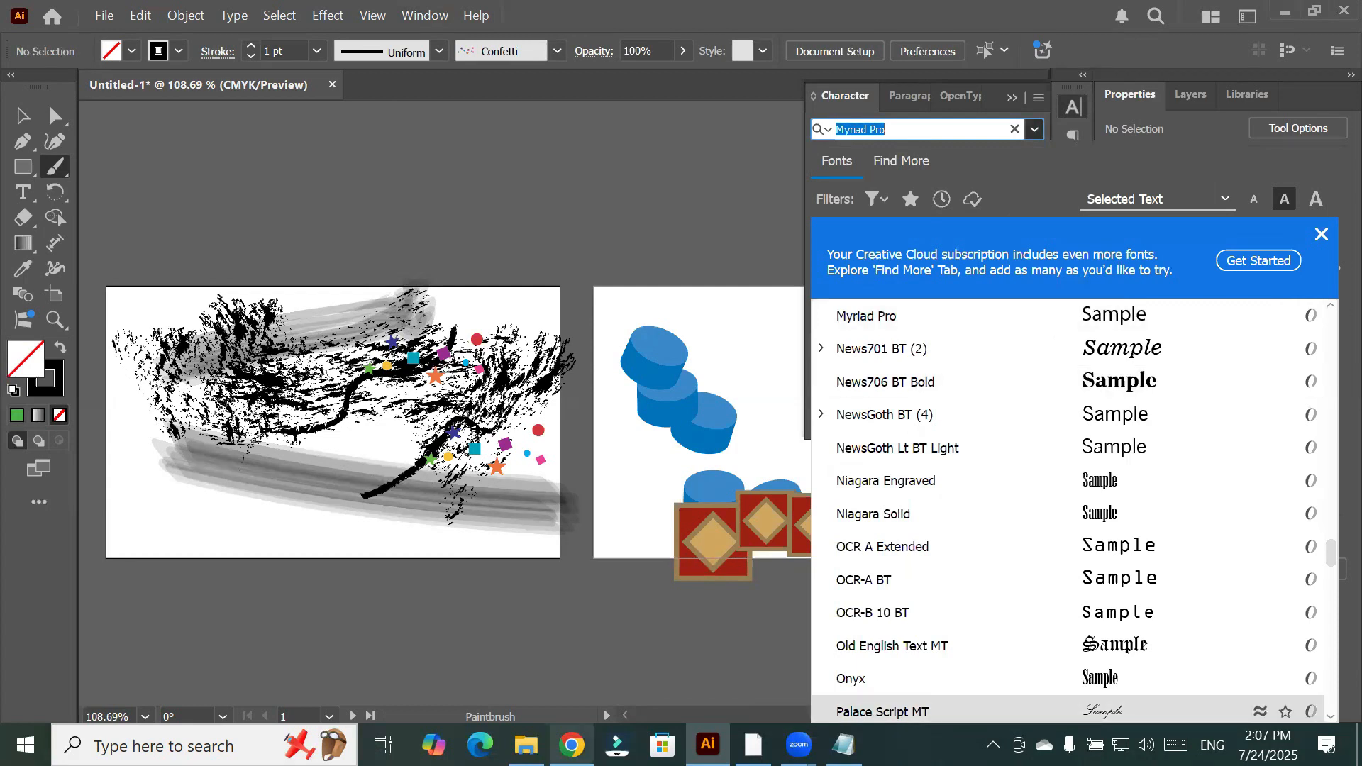
{"action": "left_click", "coordinate": [571, 744]}
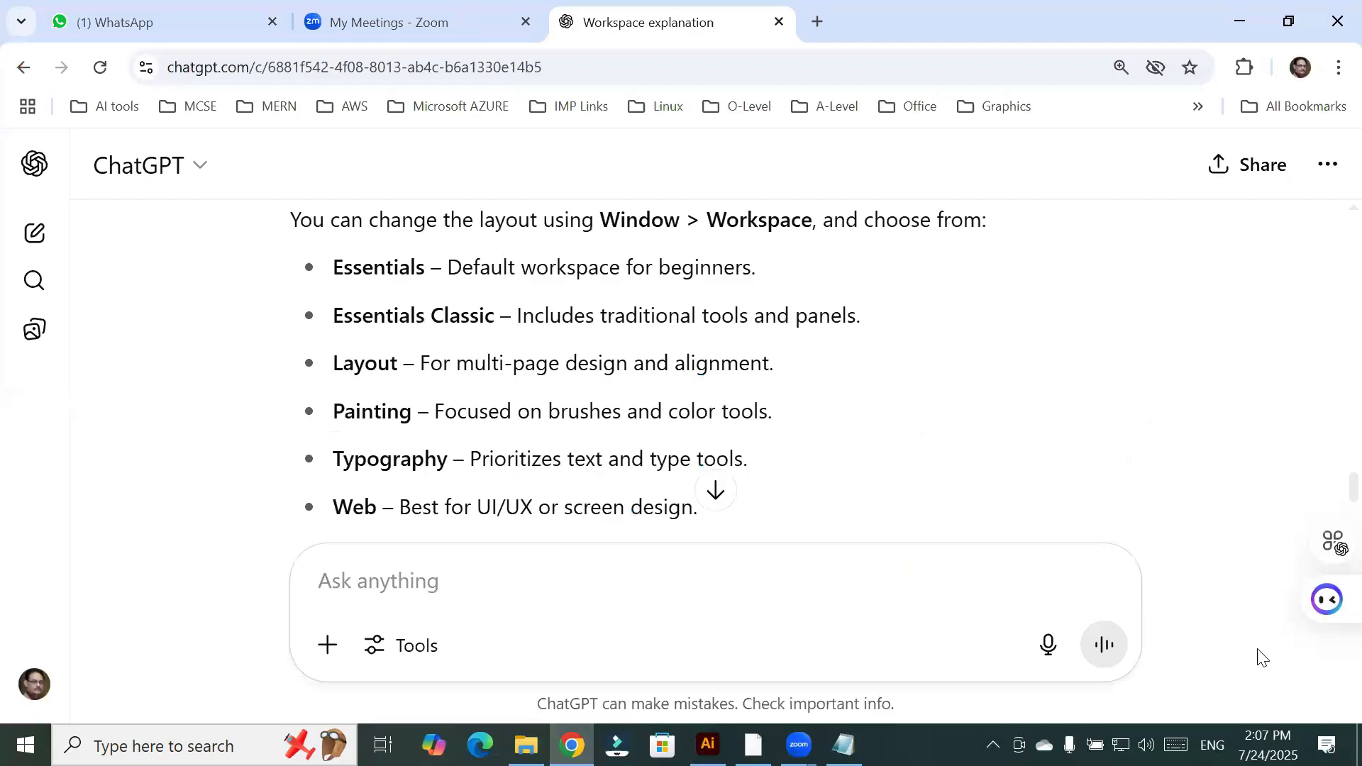
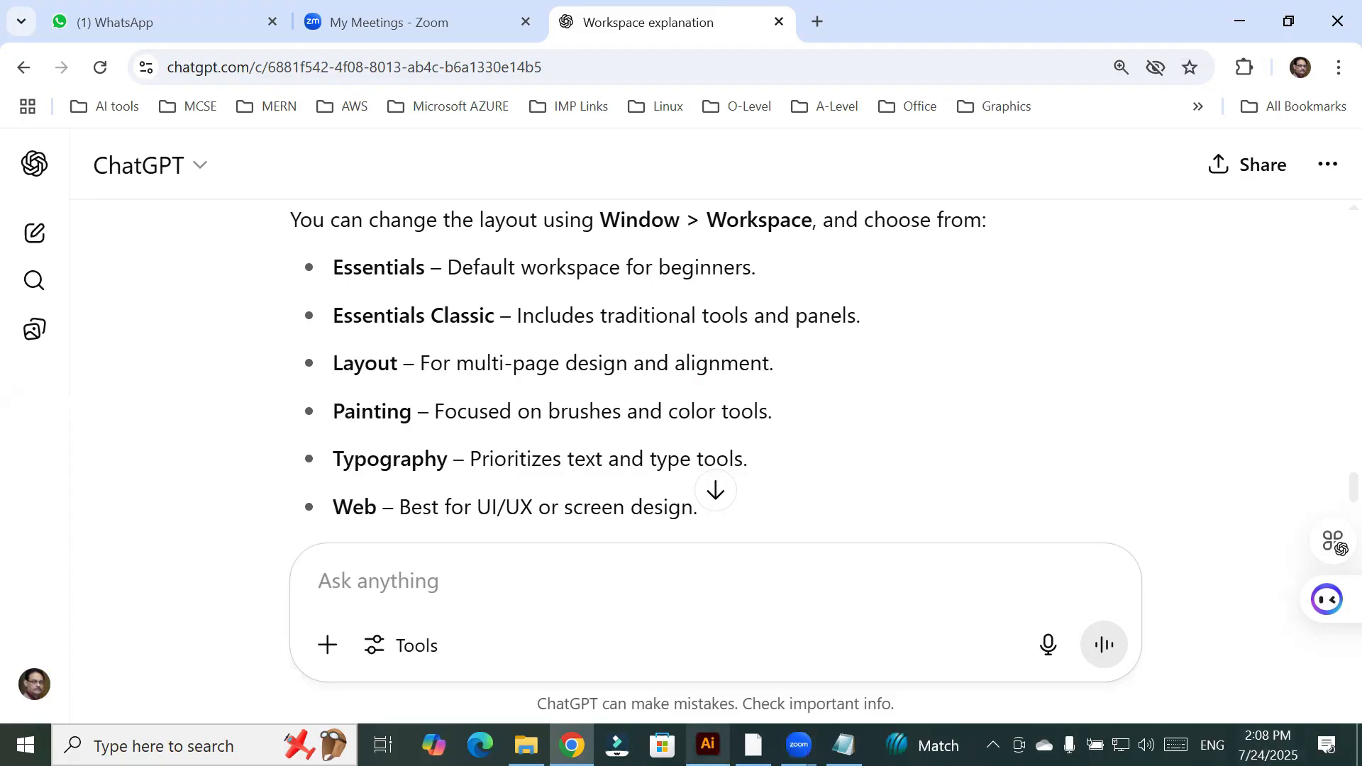
Bring the Untitled-1 Illustrator window back to the front from the taskbar preview
{"action": "mouse_move", "coordinate": [707, 744]}
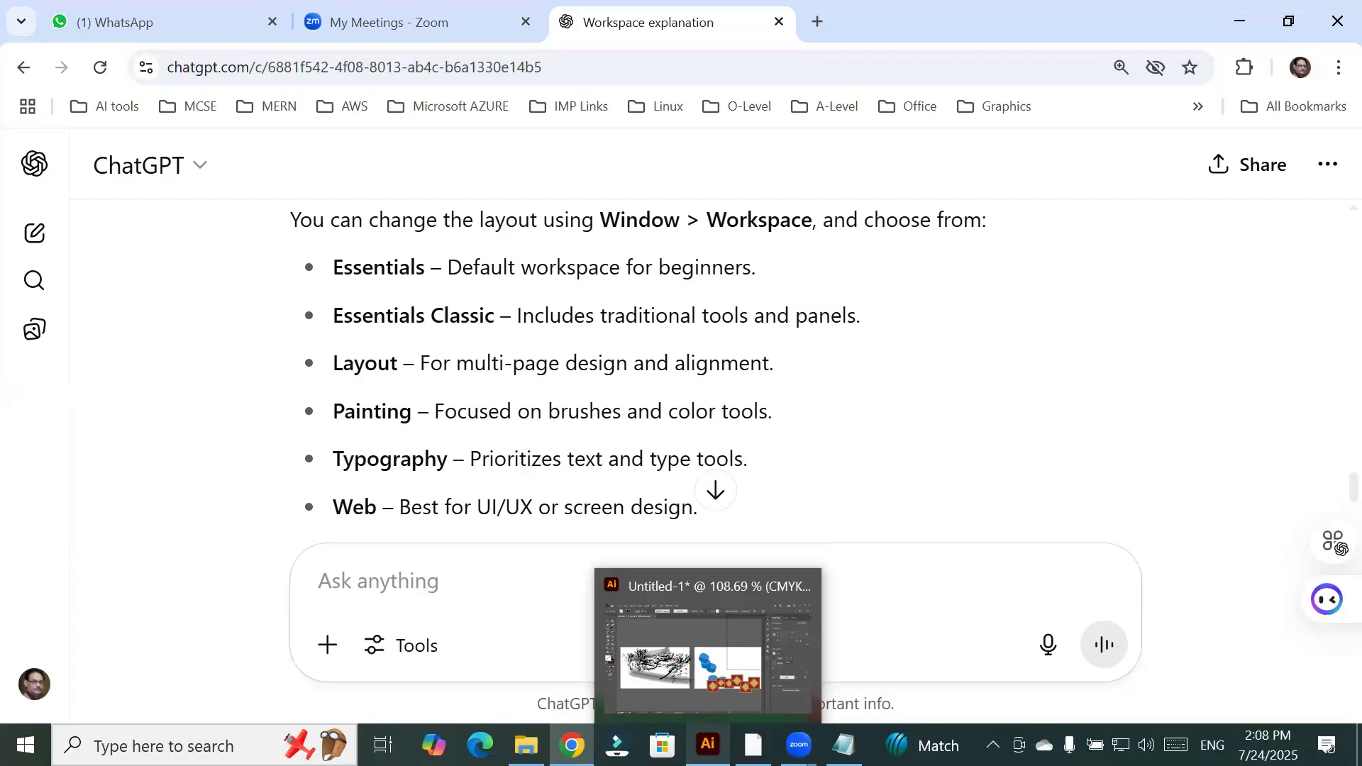
{"action": "left_click", "coordinate": [707, 653]}
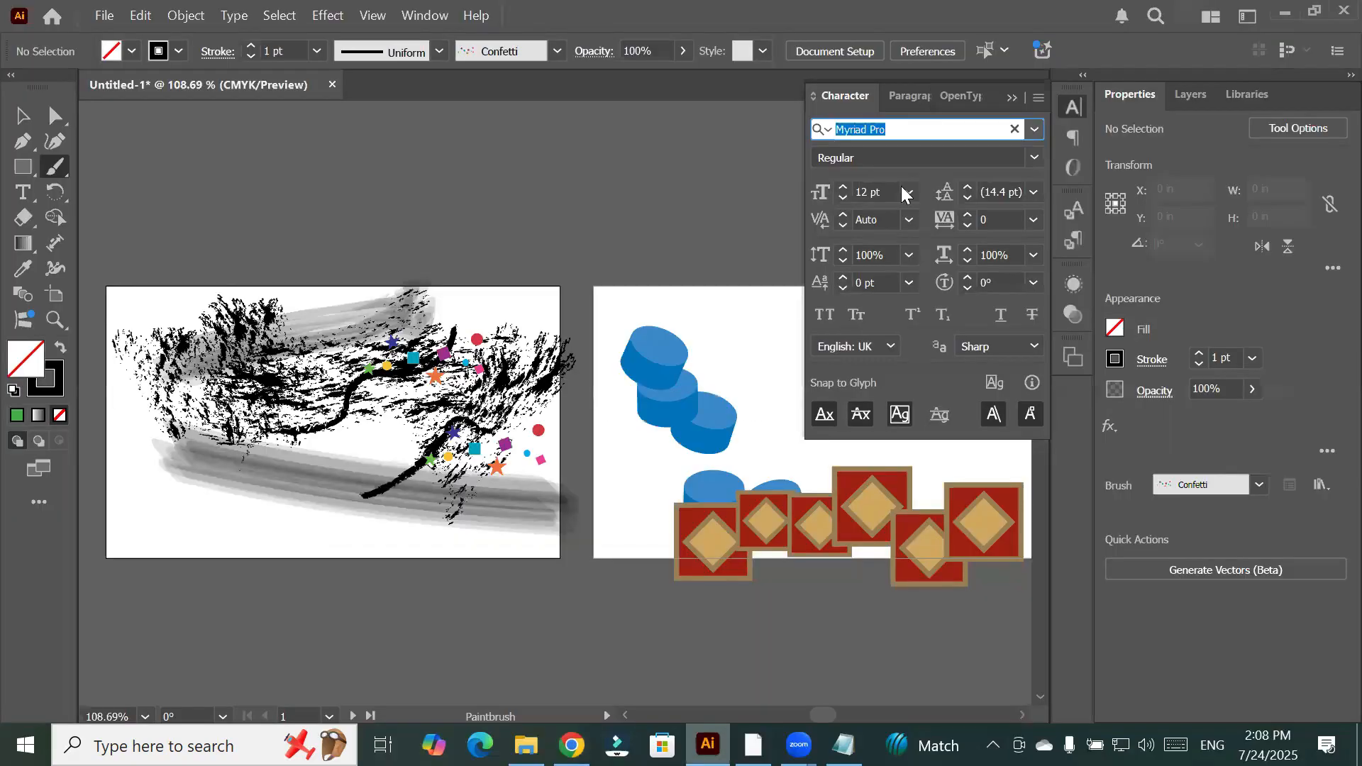
Pull the Character panel out of the dock and position it as a floating panel
{"action": "left_click", "coordinate": [1011, 99]}
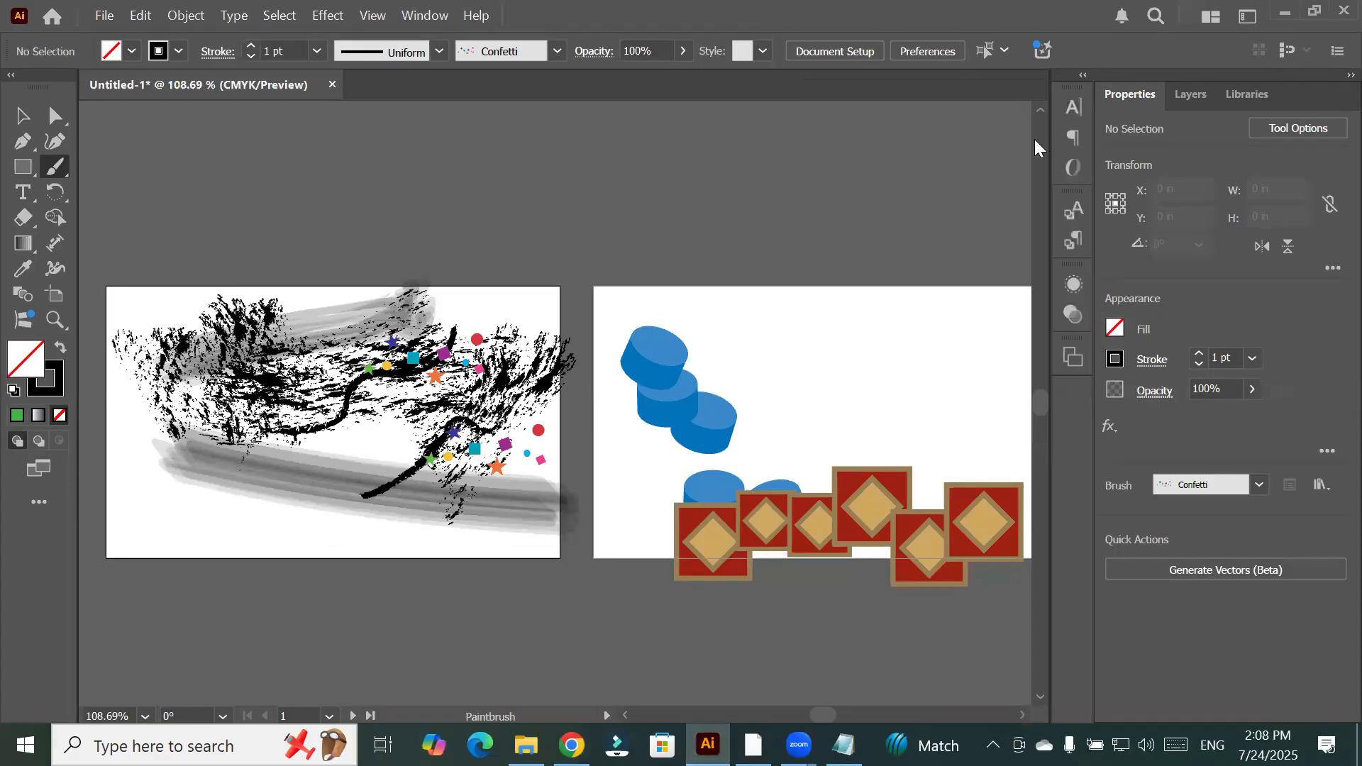
{"action": "left_click", "coordinate": [1076, 135]}
{"action": "left_click", "coordinate": [1076, 106]}
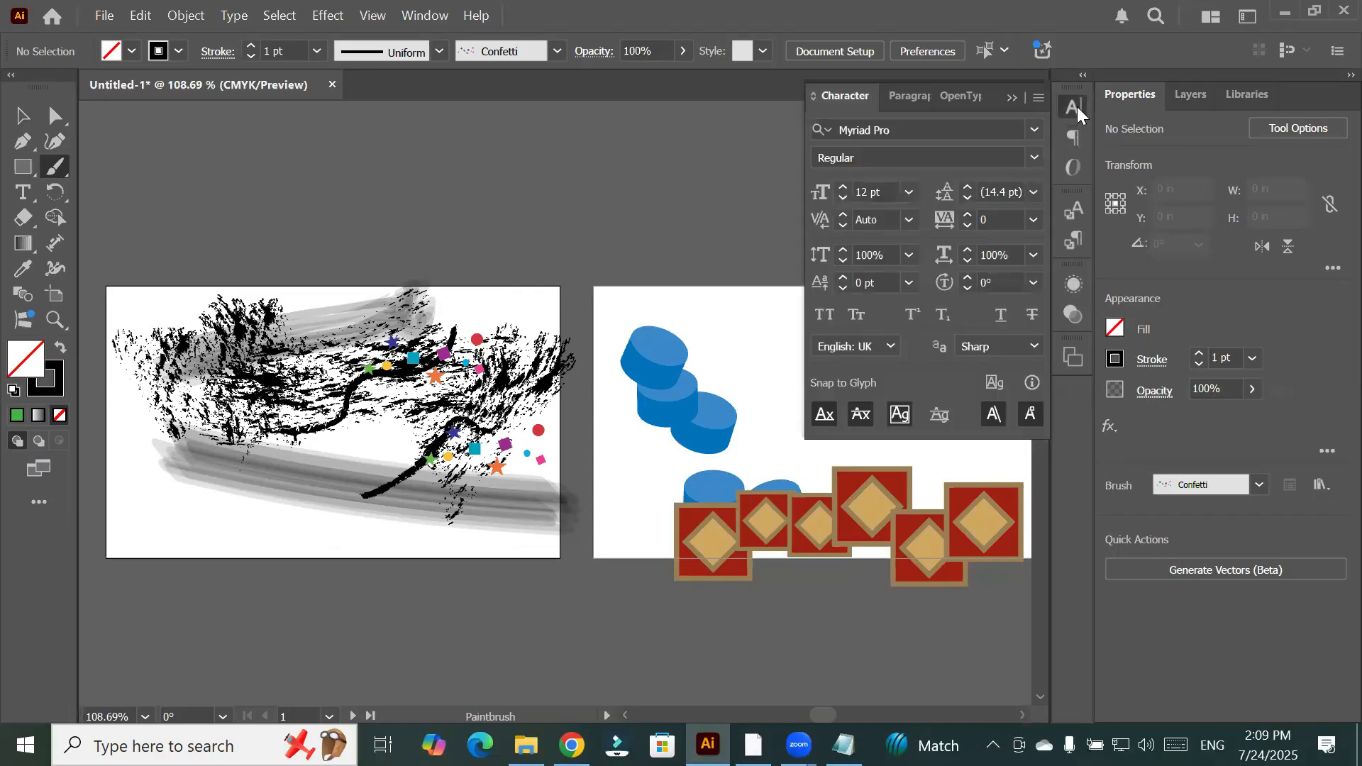
{"action": "left_click", "coordinate": [1077, 106]}
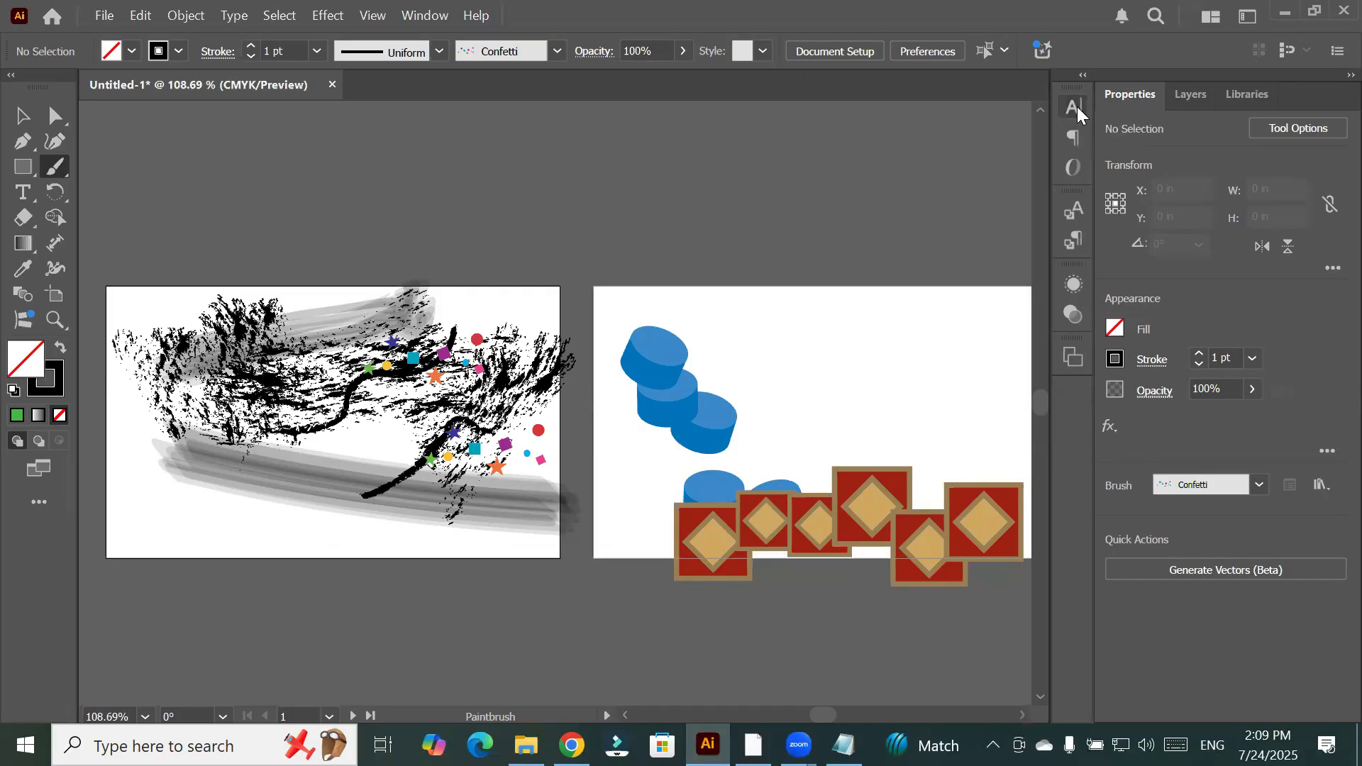
{"action": "left_click_drag", "start_coordinate": [1074, 105], "coordinate": [825, 167]}
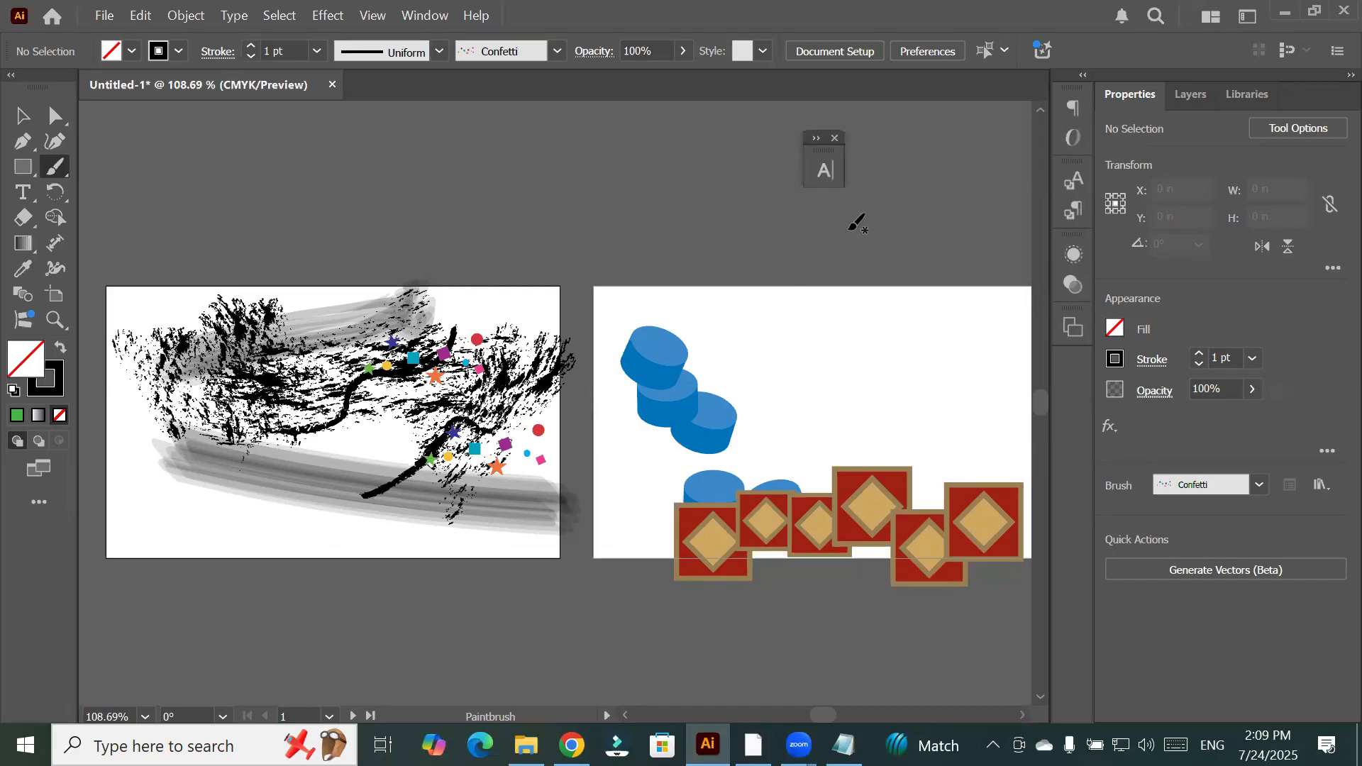
{"action": "left_click", "coordinate": [816, 139]}
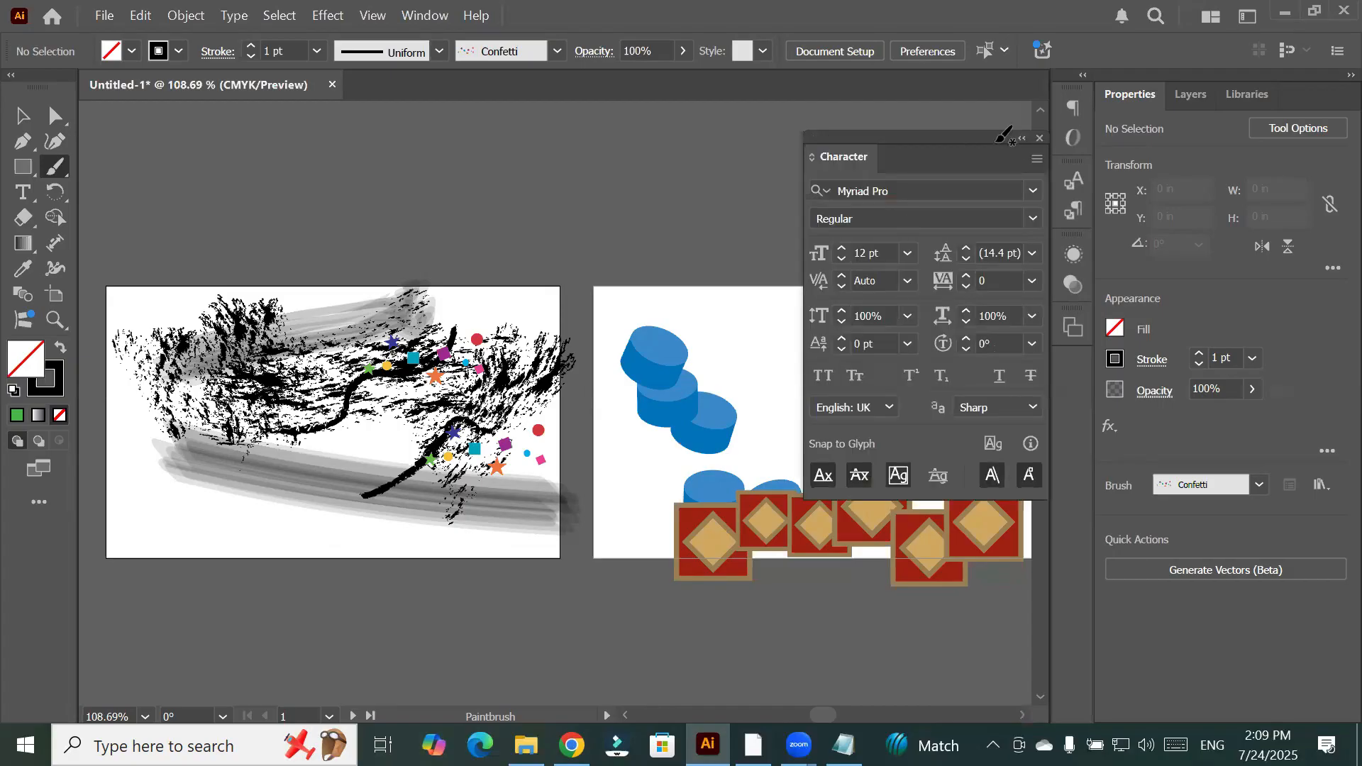
{"action": "left_click", "coordinate": [1021, 138]}
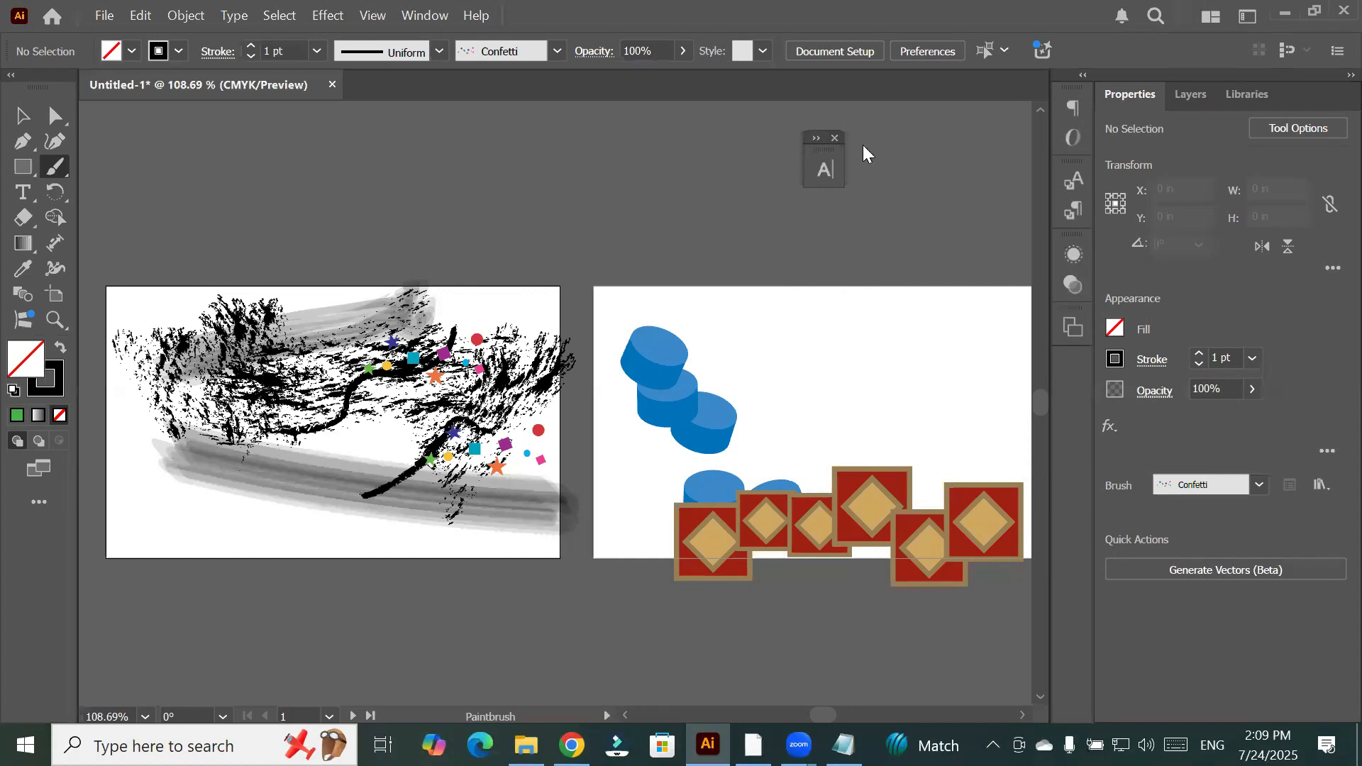
{"action": "left_click", "coordinate": [816, 139]}
{"action": "left_click", "coordinate": [1021, 137]}
{"action": "left_click", "coordinate": [816, 139]}
{"action": "left_click_drag", "start_coordinate": [982, 139], "coordinate": [786, 136]}
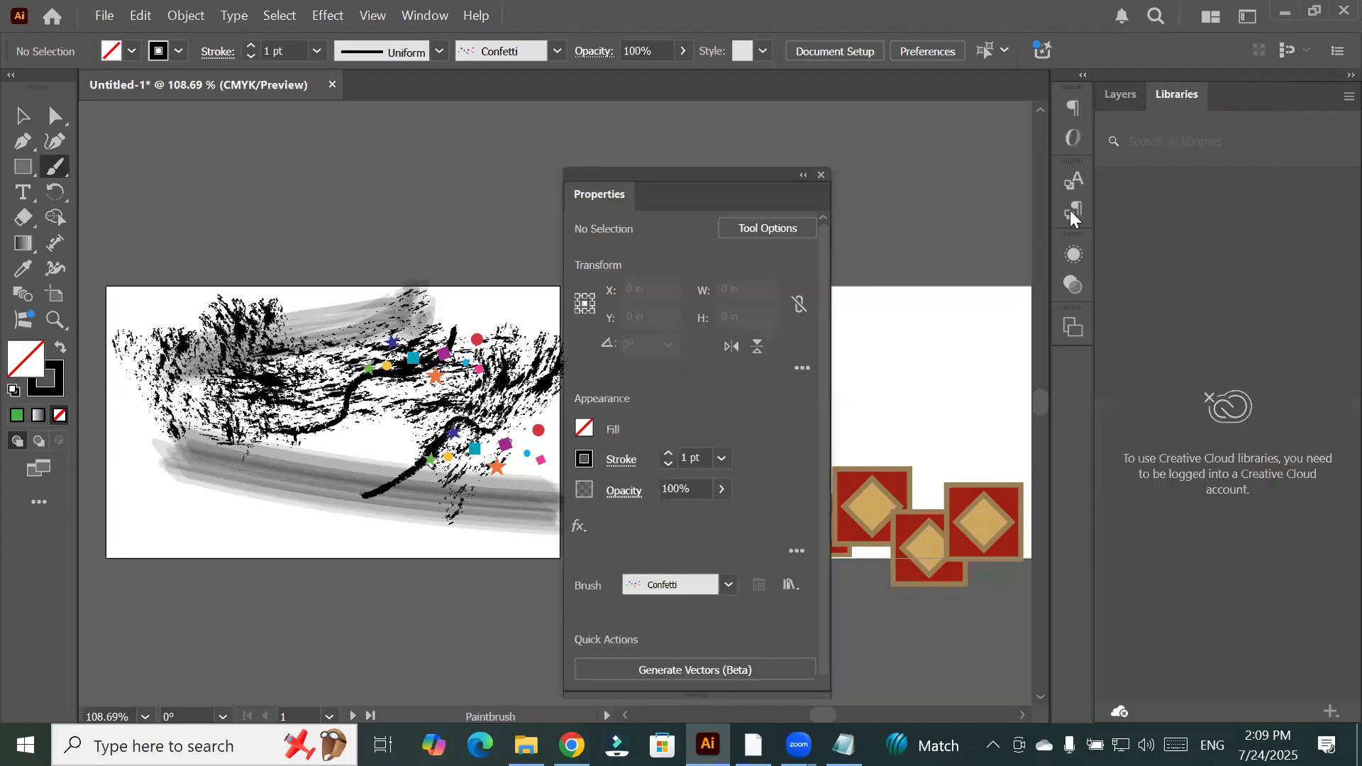
Detach the Character Styles and Layers panels from the dock and close them
{"action": "left_click_drag", "start_coordinate": [1069, 210], "coordinate": [1076, 181]}
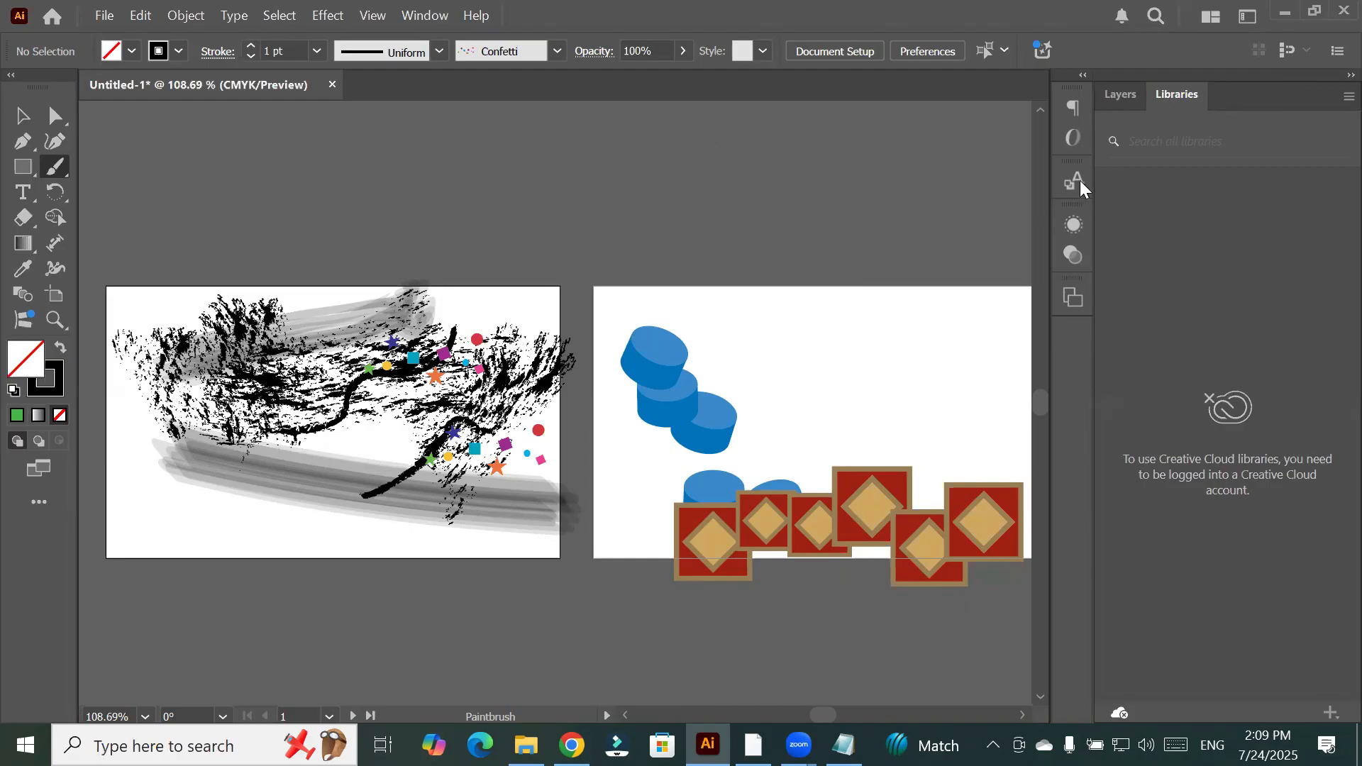
{"action": "left_click_drag", "start_coordinate": [759, 188], "coordinate": [664, 187]}
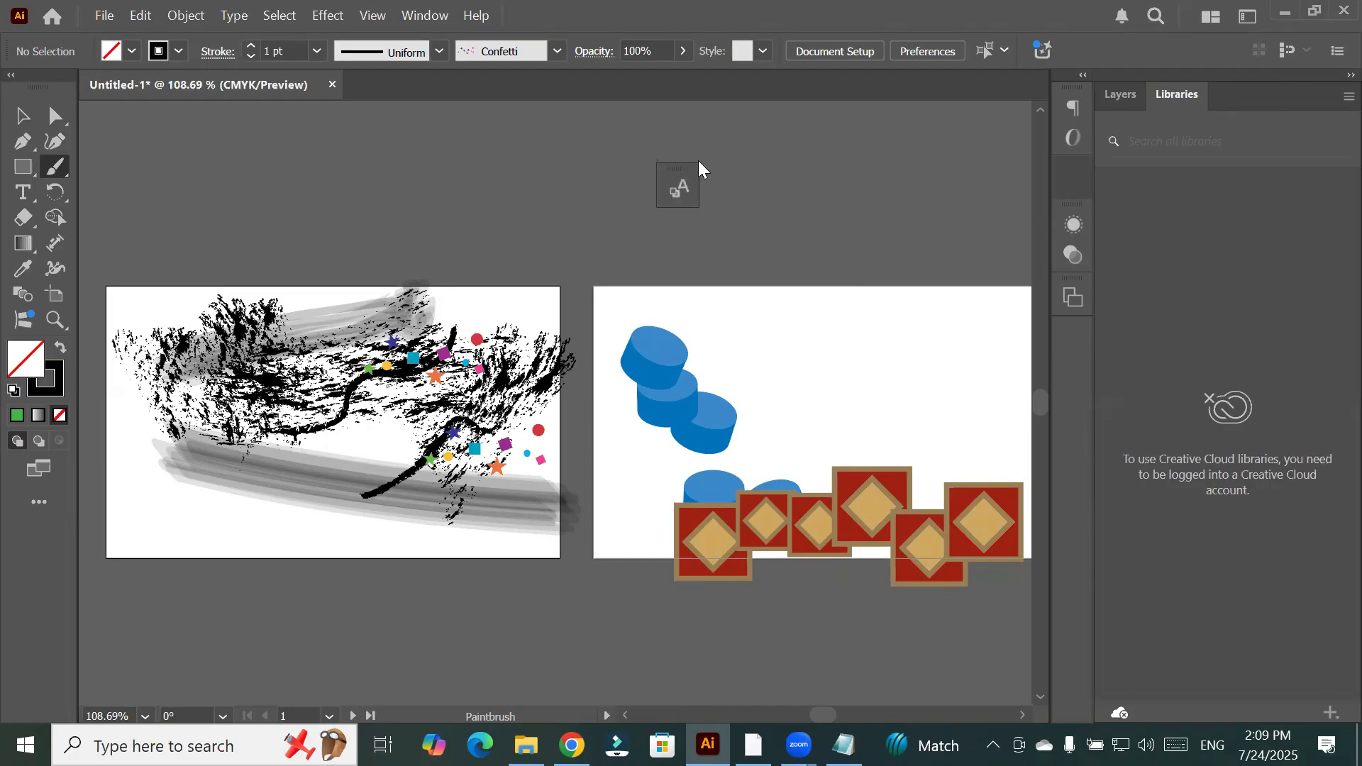
{"action": "left_click", "coordinate": [688, 158]}
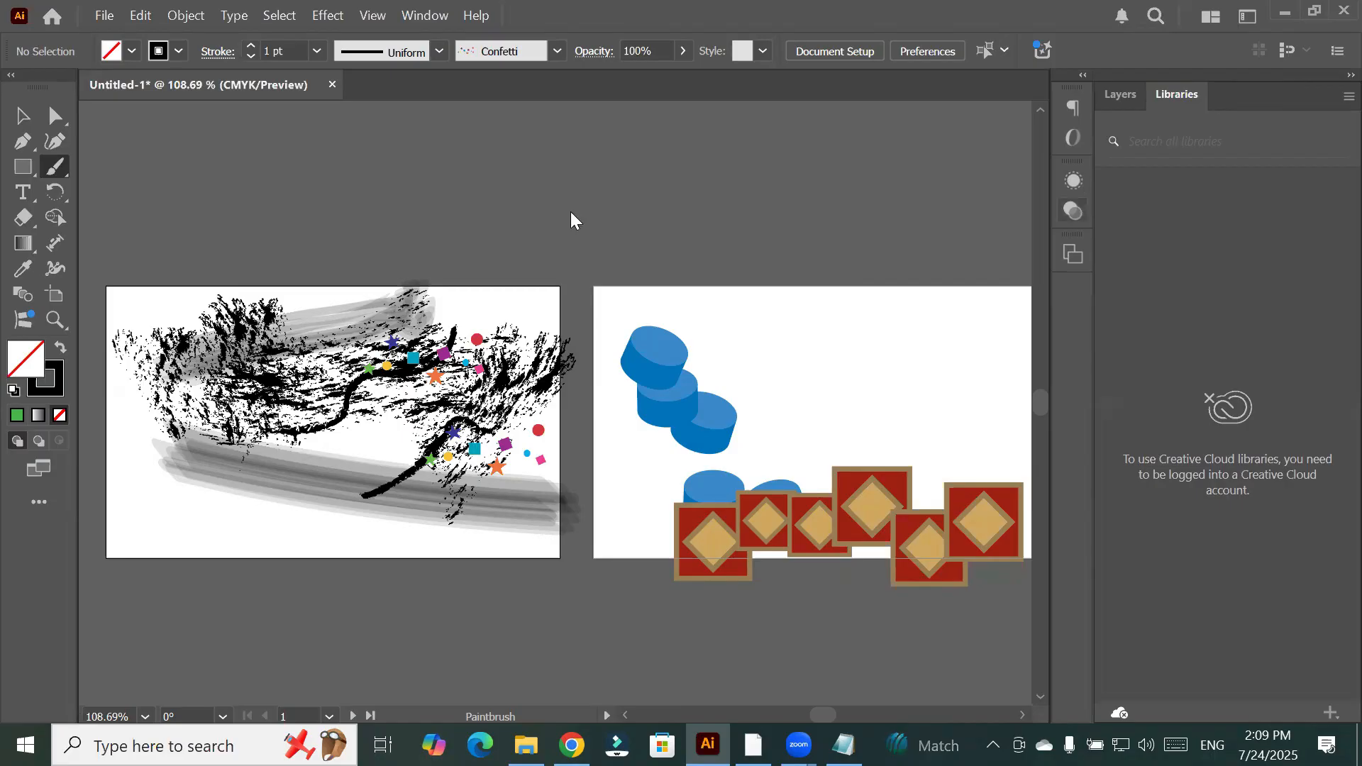
{"action": "left_click_drag", "start_coordinate": [570, 211], "coordinate": [576, 210]}
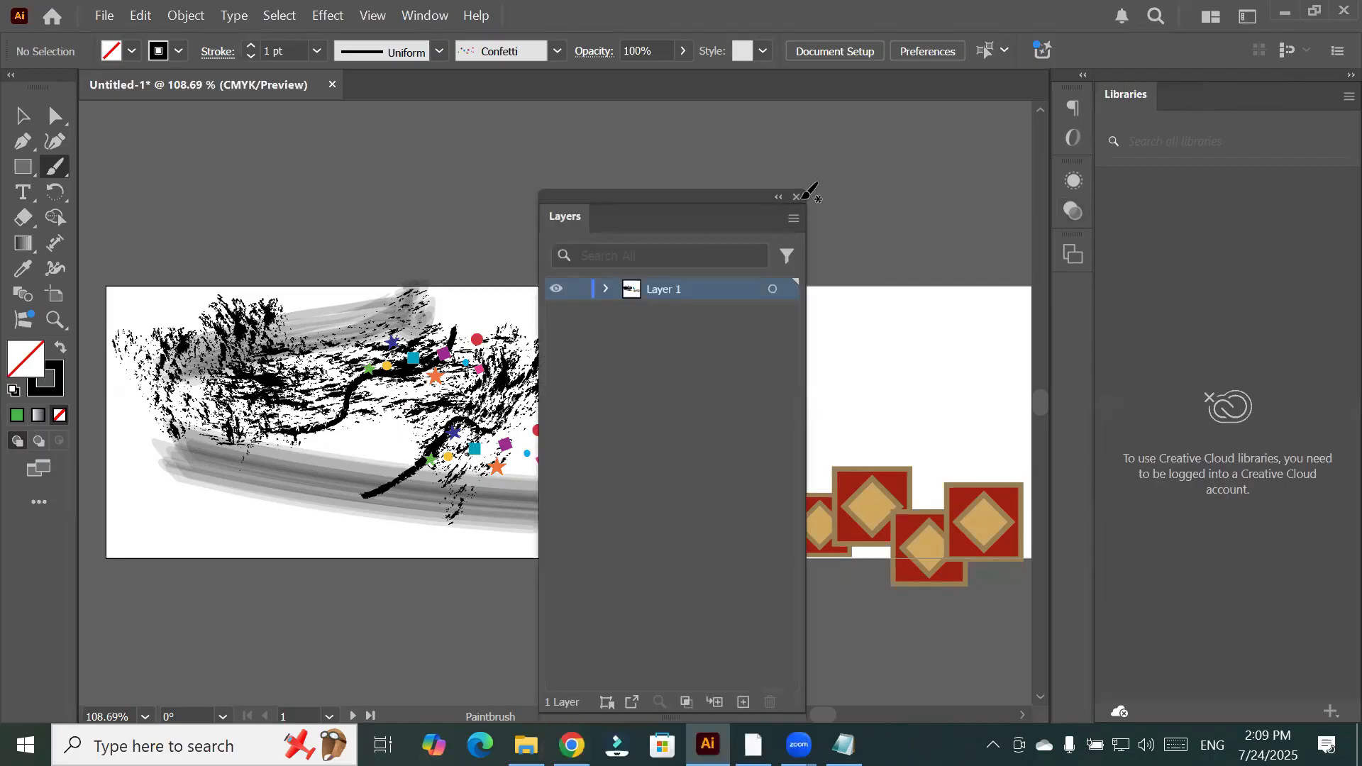
{"action": "left_click", "coordinate": [796, 197]}
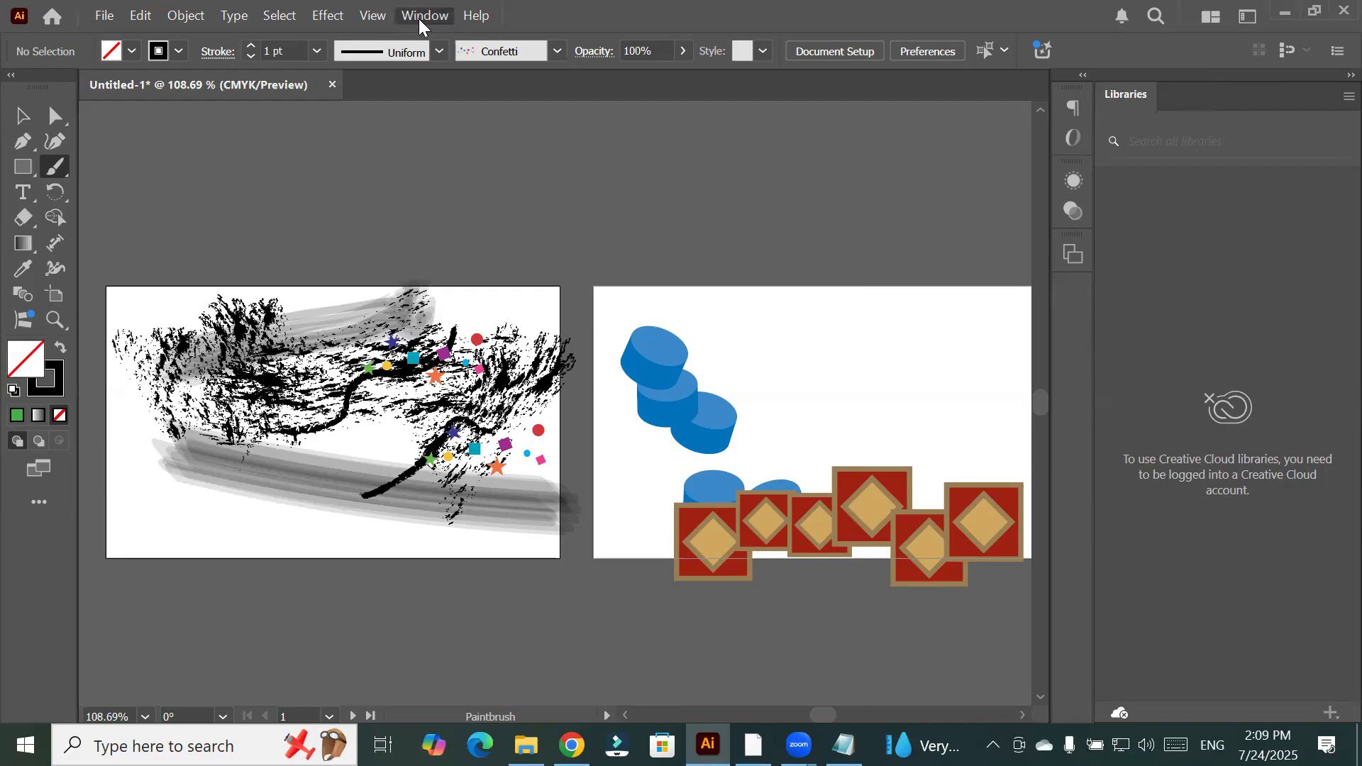
Choose Reset Typography under Window > Workspace to restore the default panels
{"action": "left_click", "coordinate": [420, 17]}
{"action": "mouse_move", "coordinate": [816, 128]}
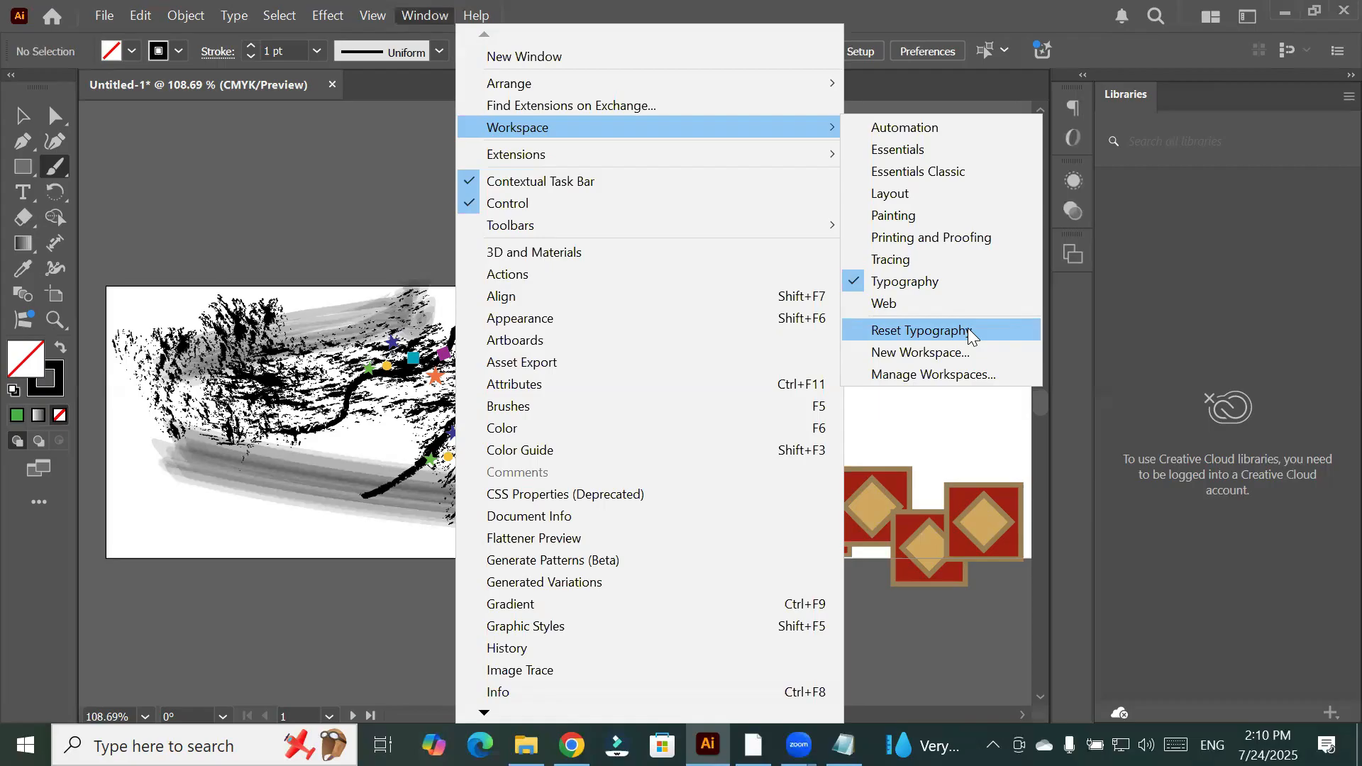
{"action": "left_click", "coordinate": [971, 332]}
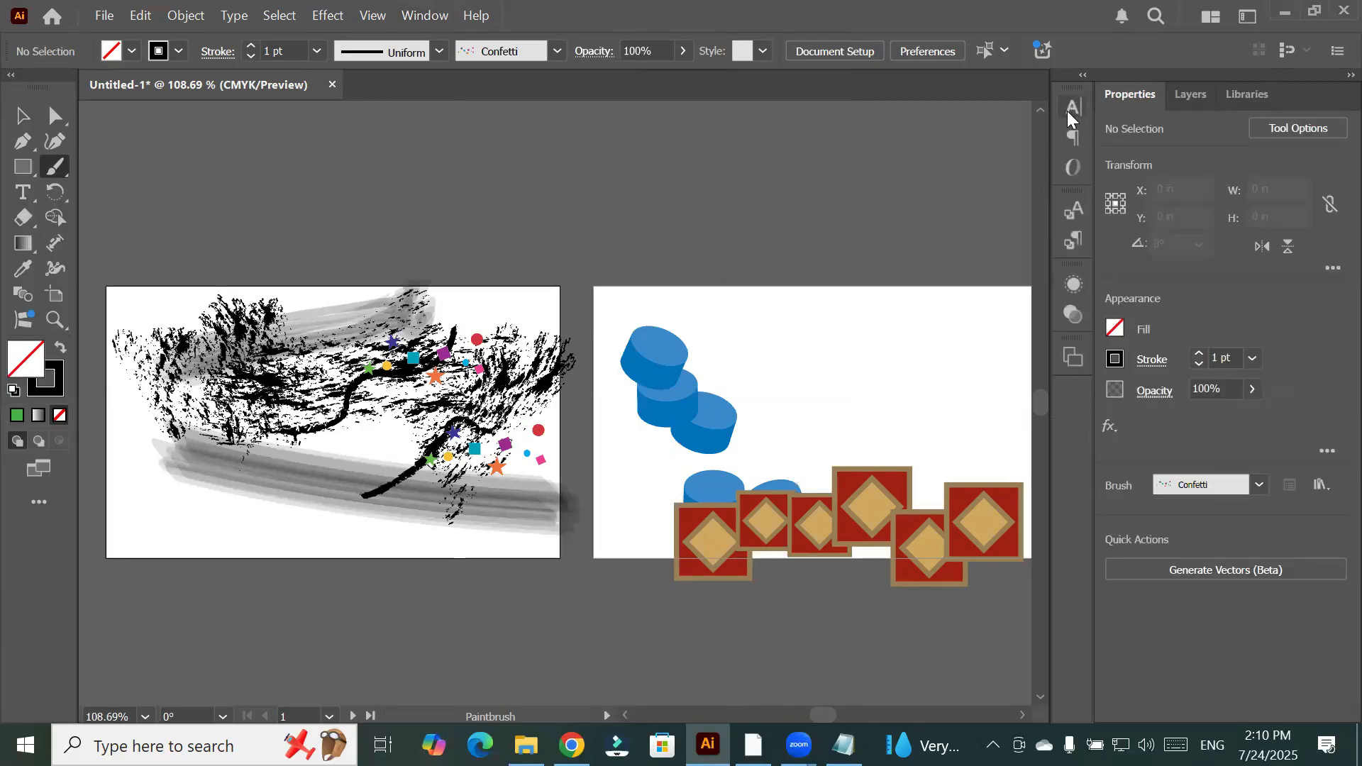
Choose Tracing under Window > Workspace to bring up the Image Trace panel
{"action": "left_click", "coordinate": [412, 16]}
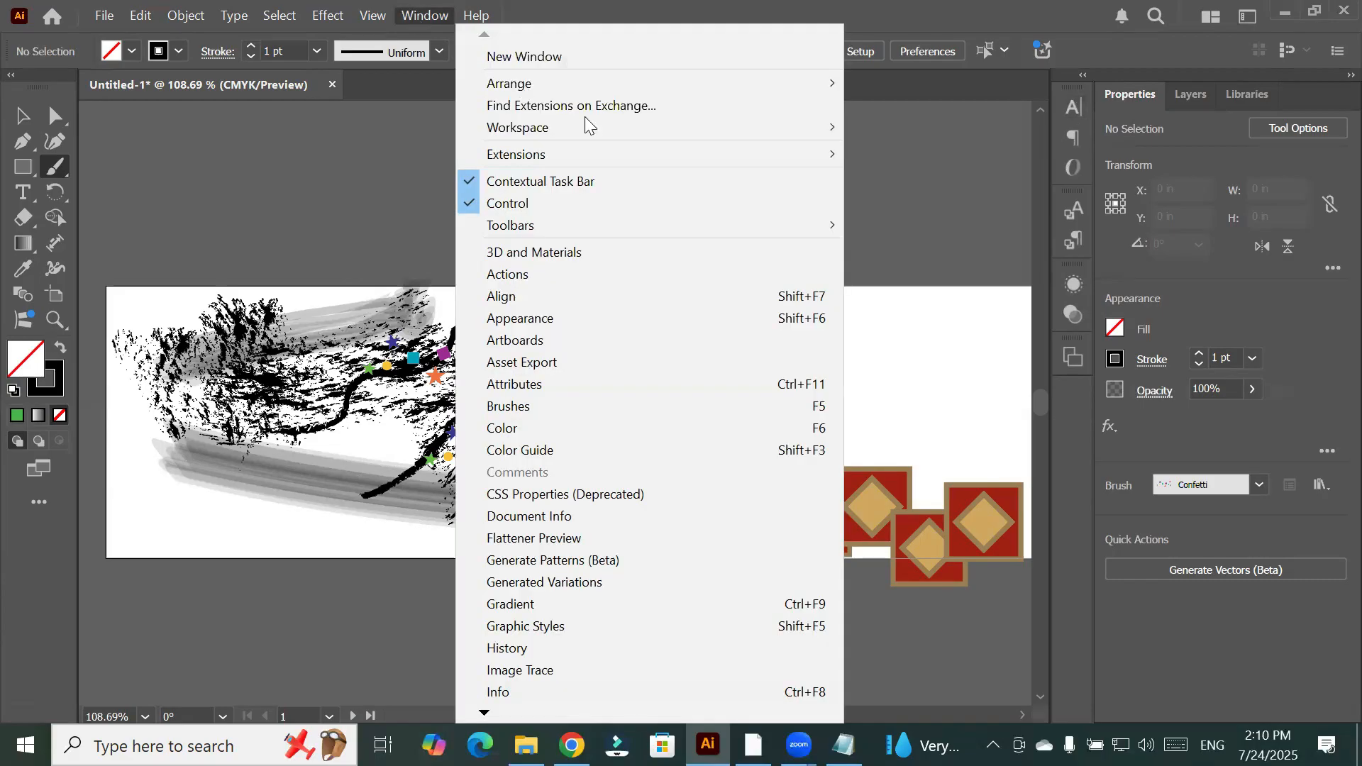
{"action": "mouse_move", "coordinate": [703, 112]}
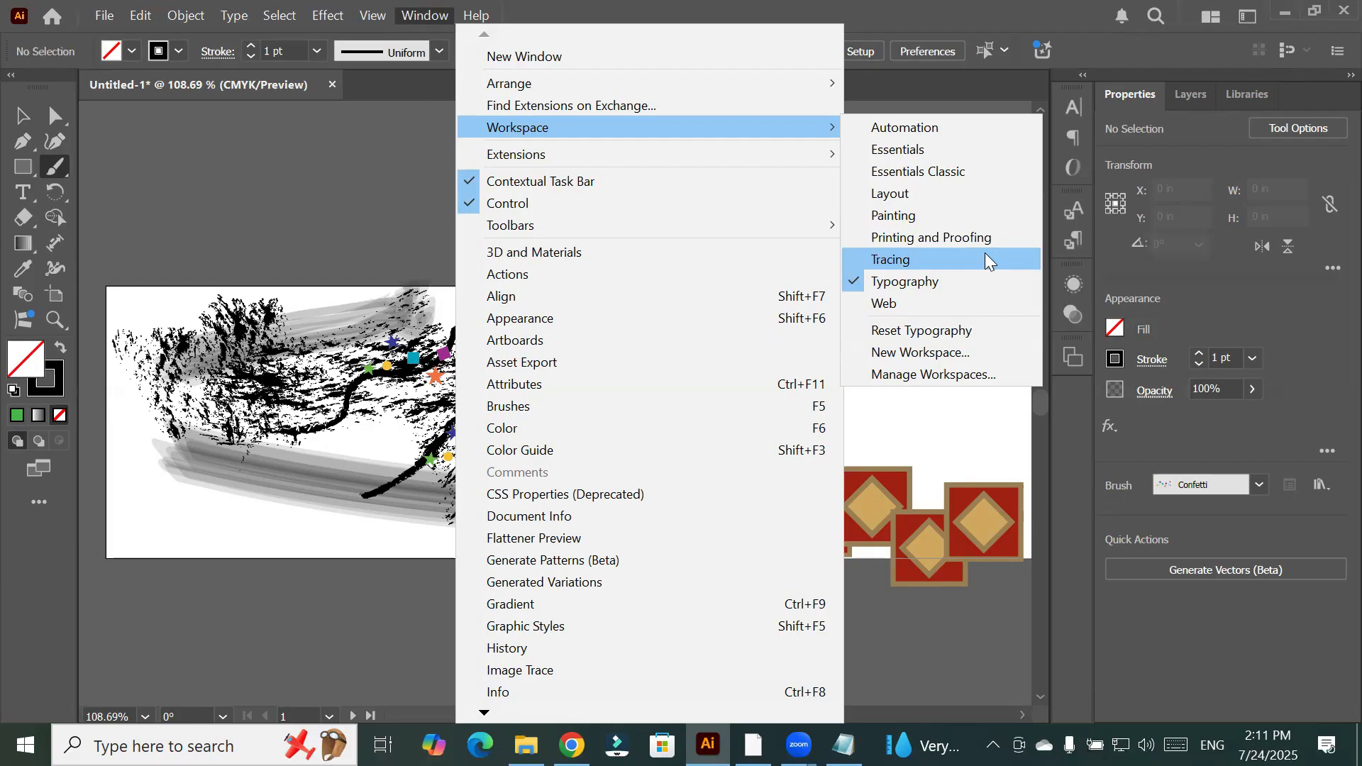
{"action": "left_click", "coordinate": [949, 258]}
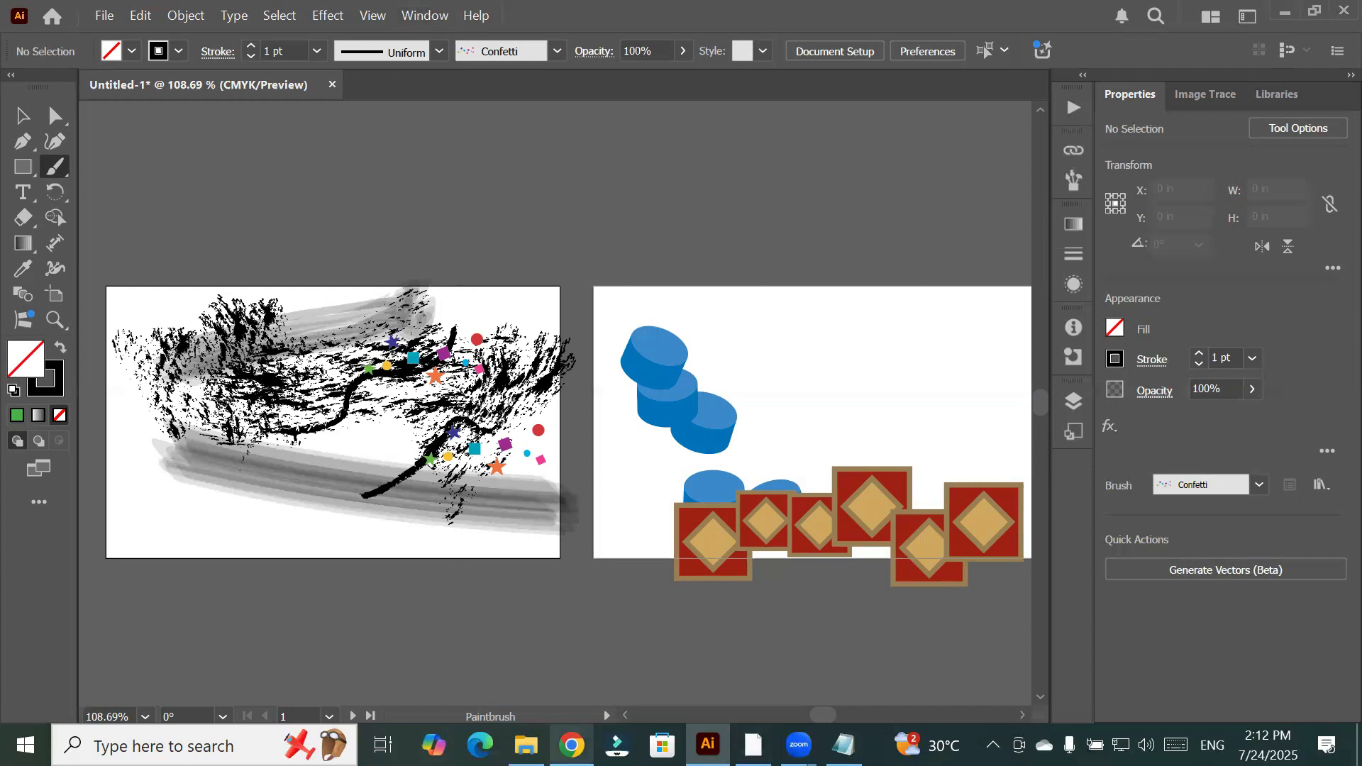
Return to the ChatGPT workspace explanation in Chrome
{"action": "left_click", "coordinate": [572, 745]}
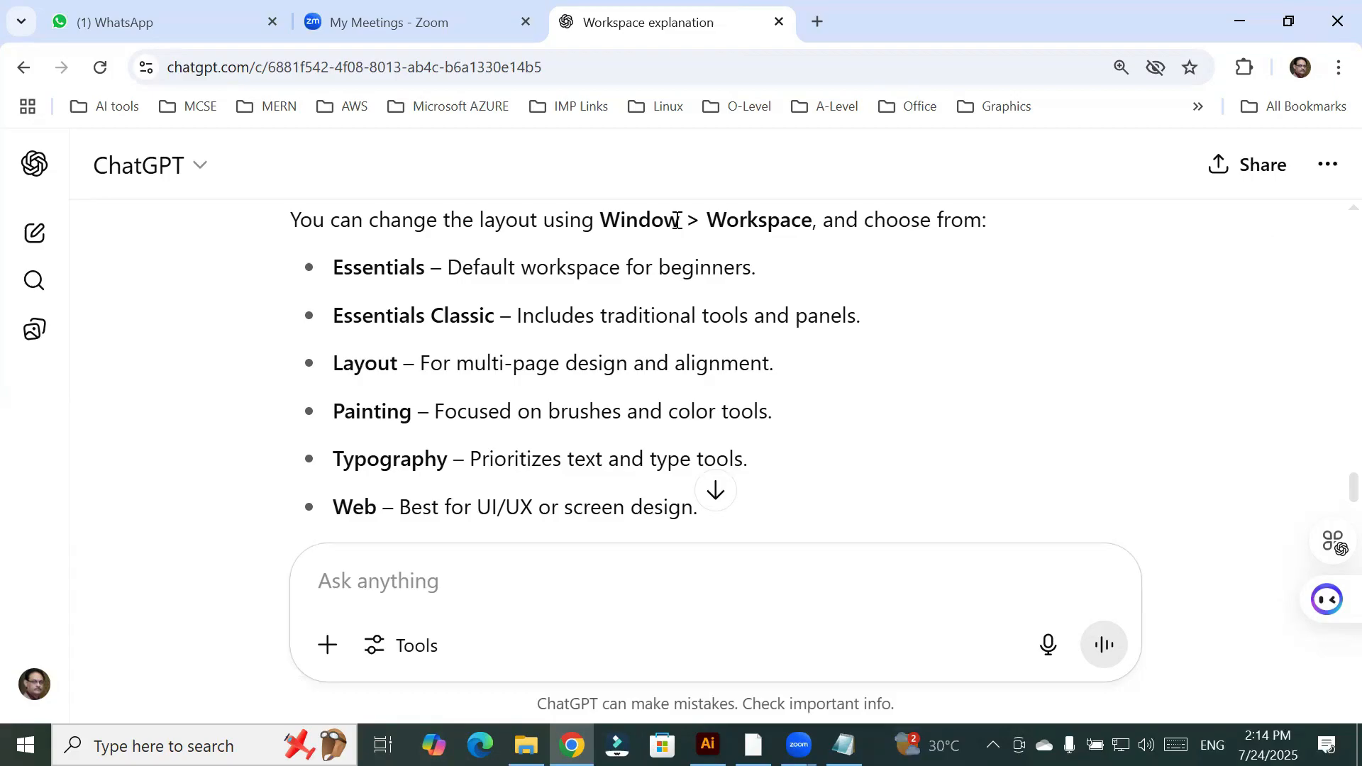
Highlight the Window > Workspace path in ChatGPT's instructions and scroll down
{"action": "double_click", "coordinate": [643, 222]}
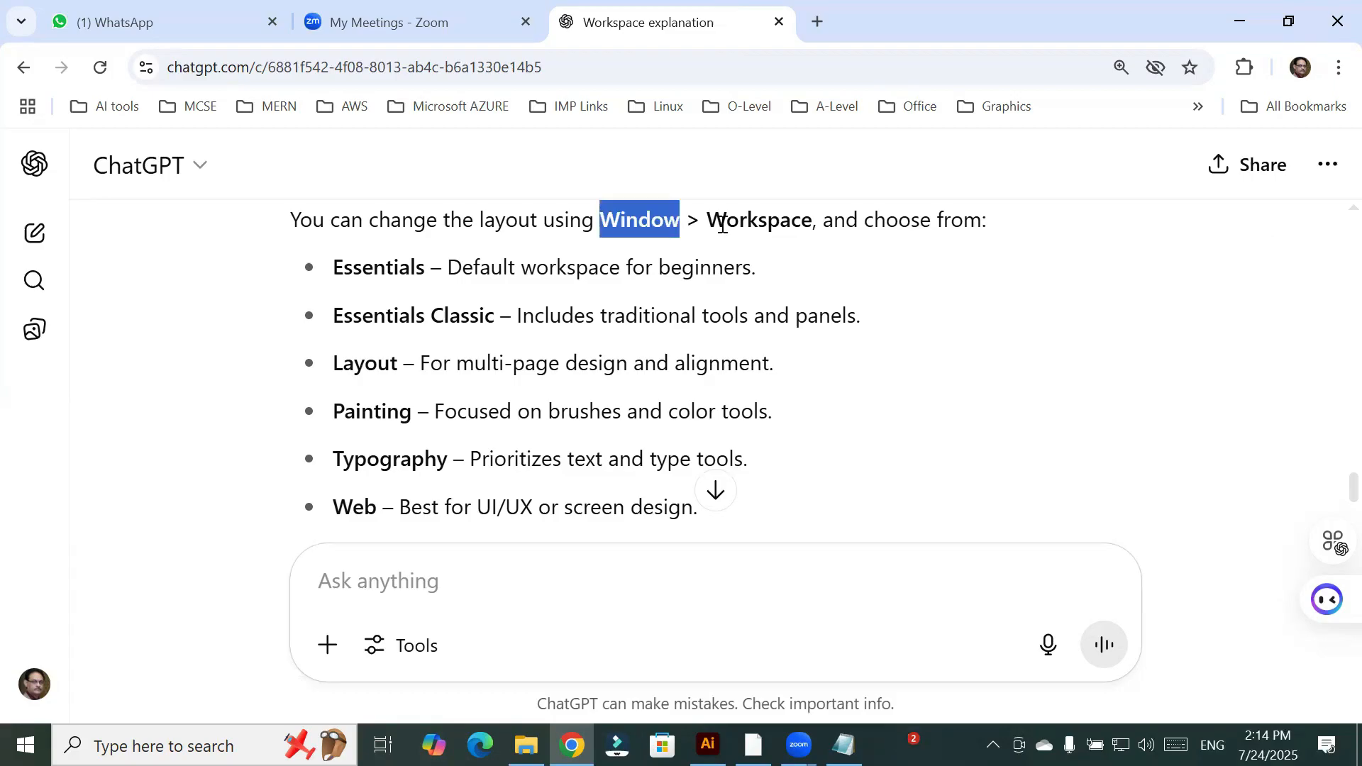
{"action": "left_click", "coordinate": [827, 222], "text": "shift"}
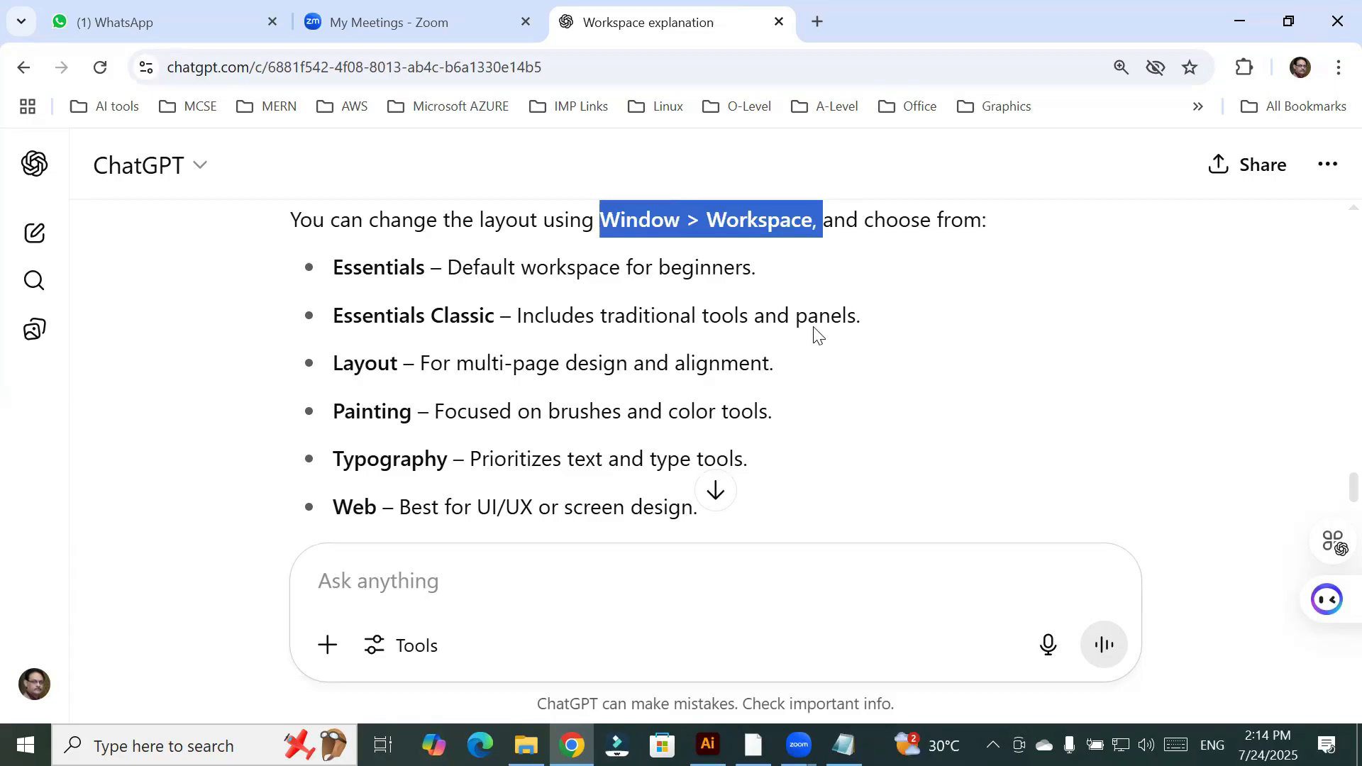
{"action": "scroll", "coordinate": [816, 332], "scroll_direction": "down", "scroll_amount": 1}
{"action": "scroll", "coordinate": [815, 332], "scroll_direction": "down", "scroll_amount": 2}
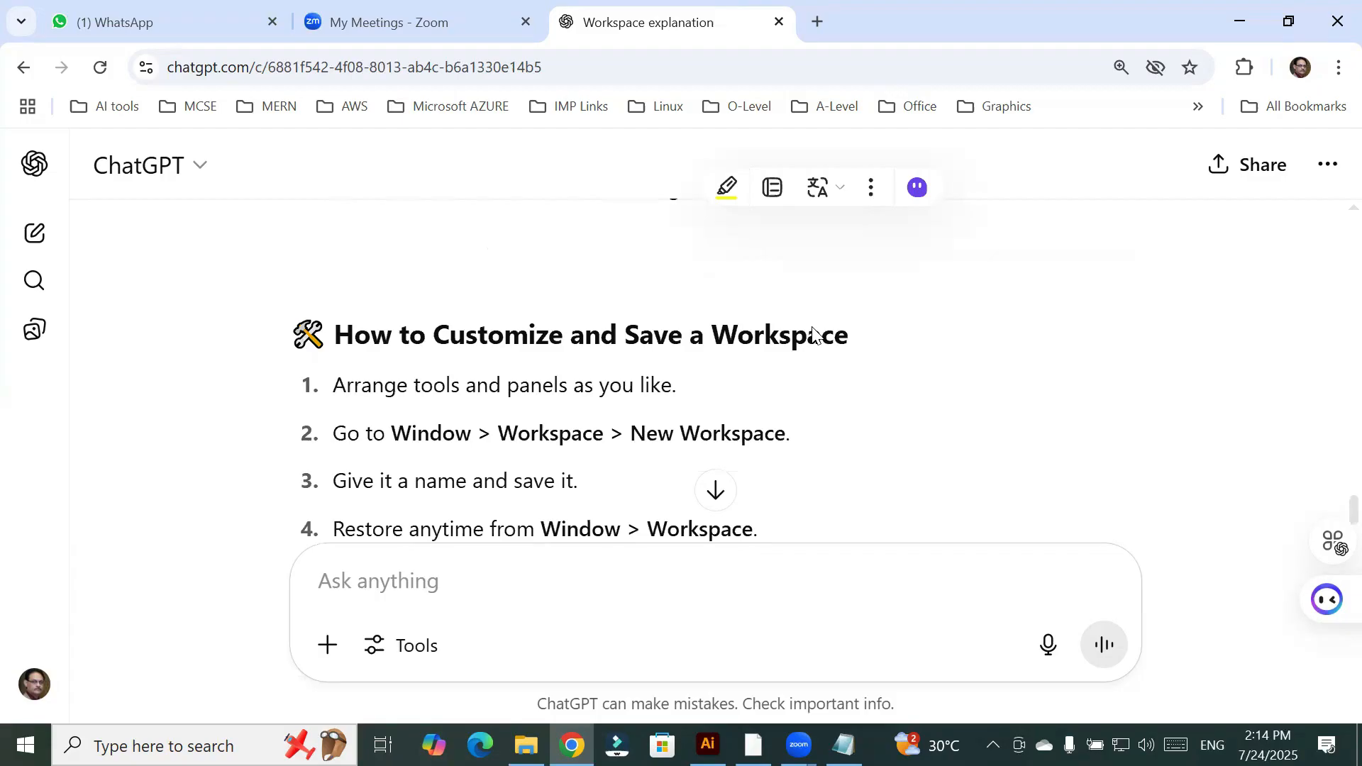
{"action": "scroll", "coordinate": [812, 330], "scroll_direction": "down", "scroll_amount": 1}
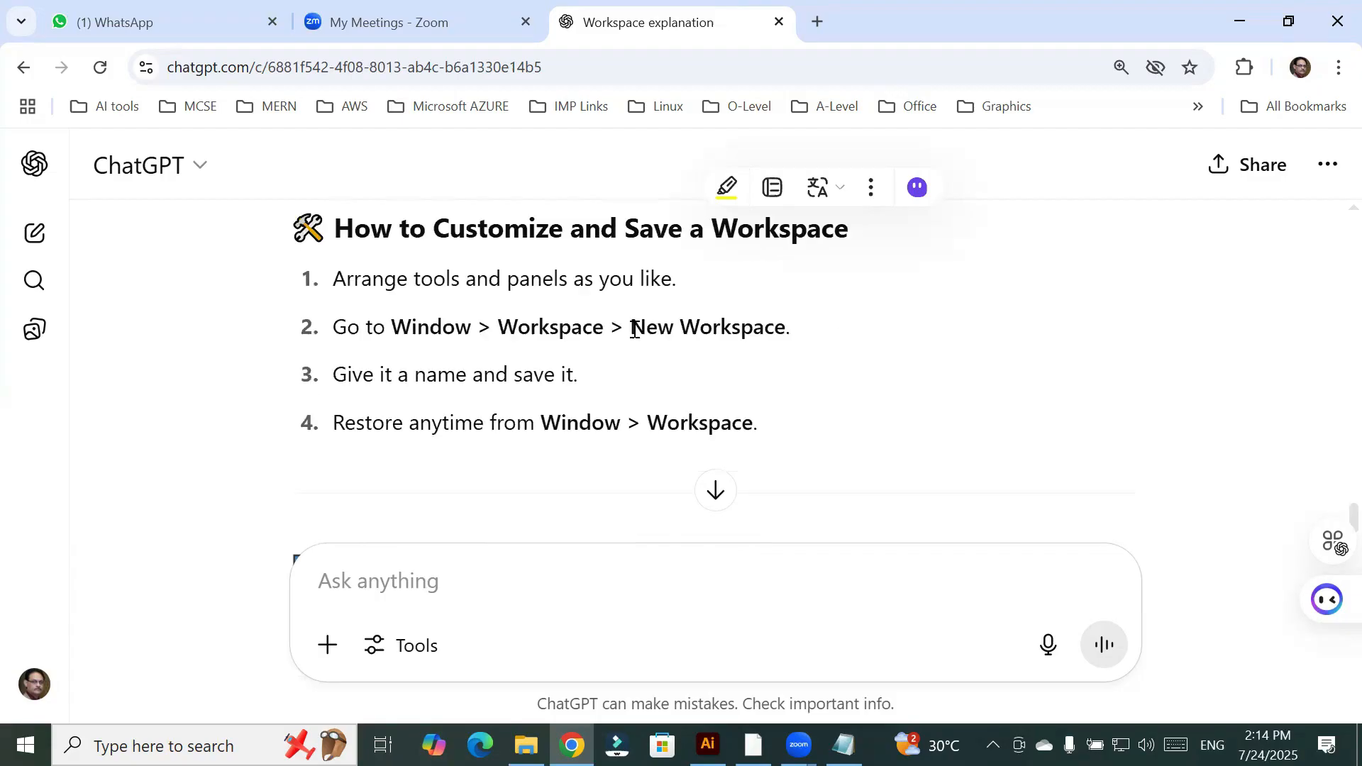
Highlight step 2's path to New Workspace, then scroll to the Summary
{"action": "double_click", "coordinate": [632, 326]}
{"action": "left_click_drag", "start_coordinate": [788, 331], "coordinate": [796, 337]}
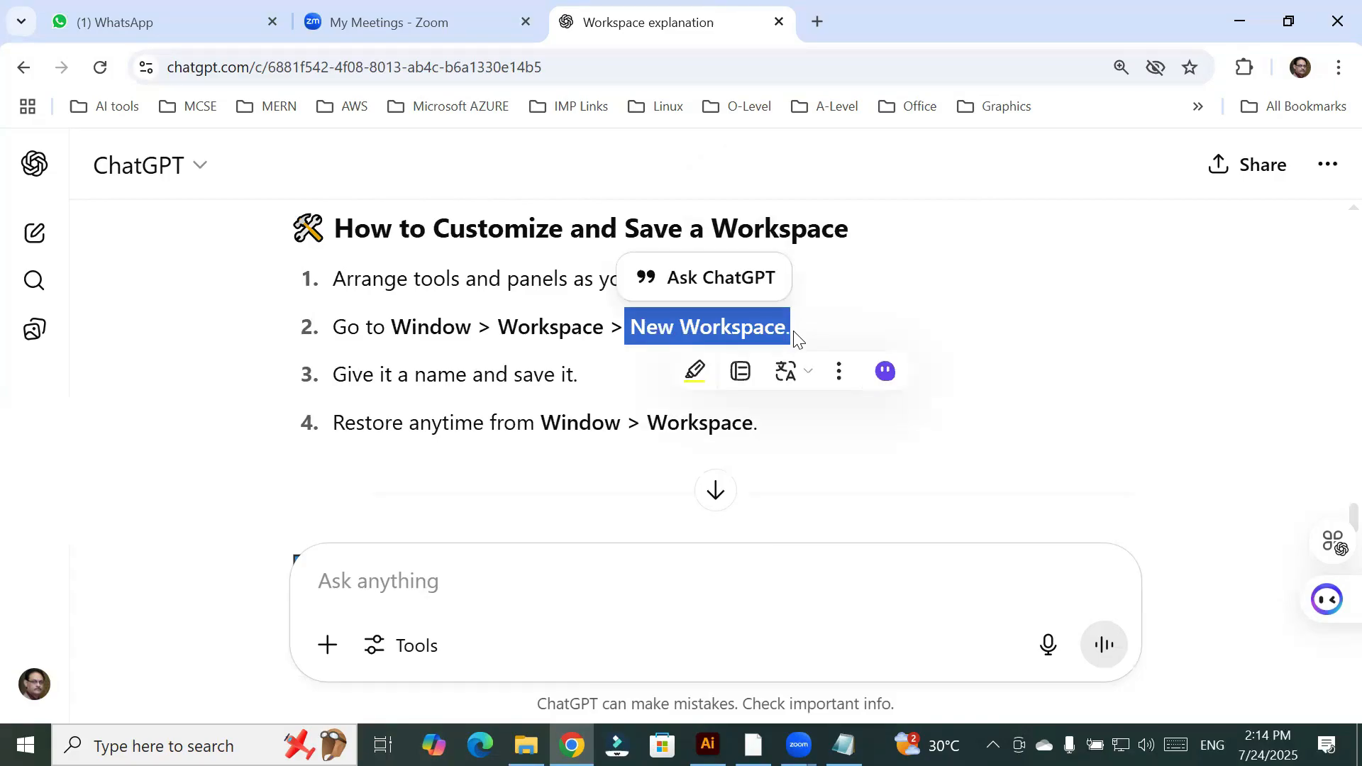
{"action": "left_click_drag", "start_coordinate": [411, 326], "coordinate": [585, 328]}
{"action": "left_click_drag", "start_coordinate": [766, 324], "coordinate": [769, 359]}
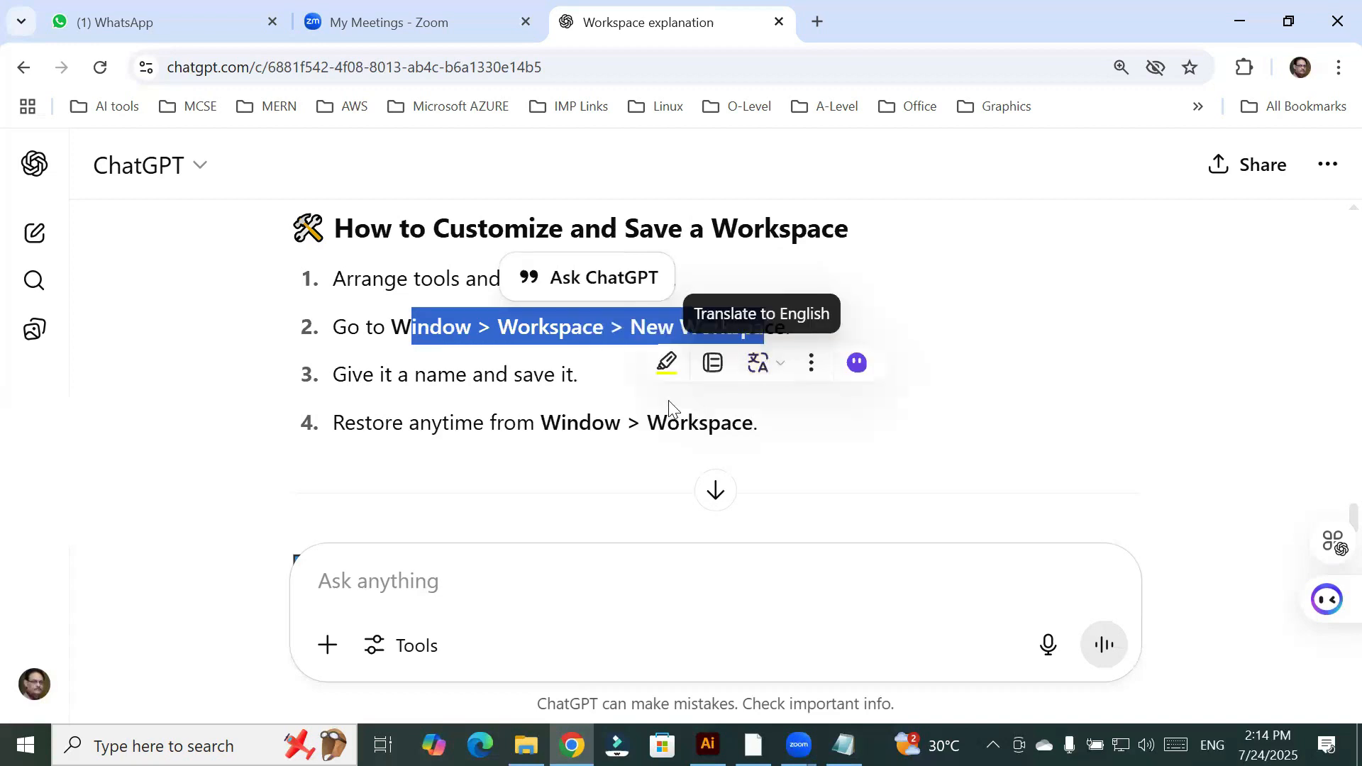
{"action": "scroll", "coordinate": [668, 401], "scroll_direction": "down", "scroll_amount": 5}
{"action": "scroll", "coordinate": [669, 410], "scroll_direction": "down", "scroll_amount": 4}
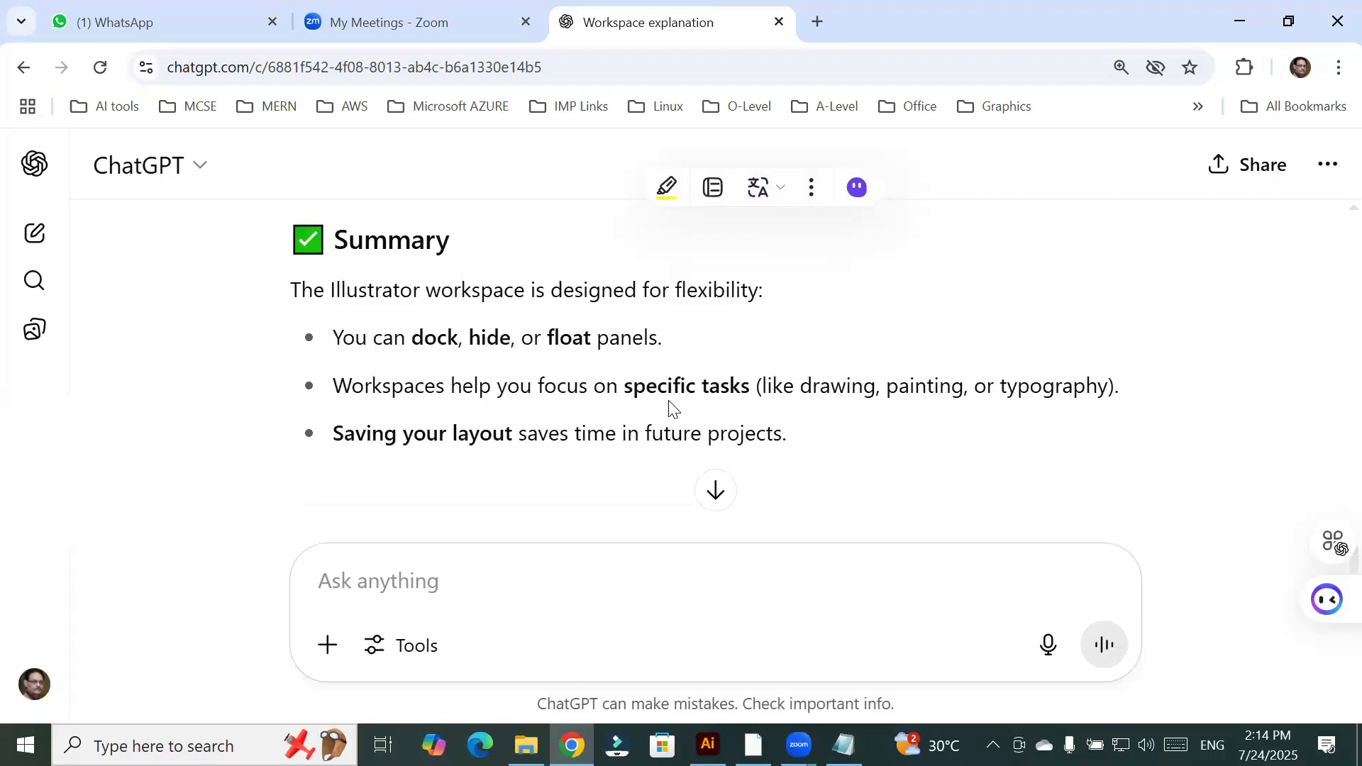
{"action": "scroll", "coordinate": [669, 402], "scroll_direction": "up", "scroll_amount": 1}
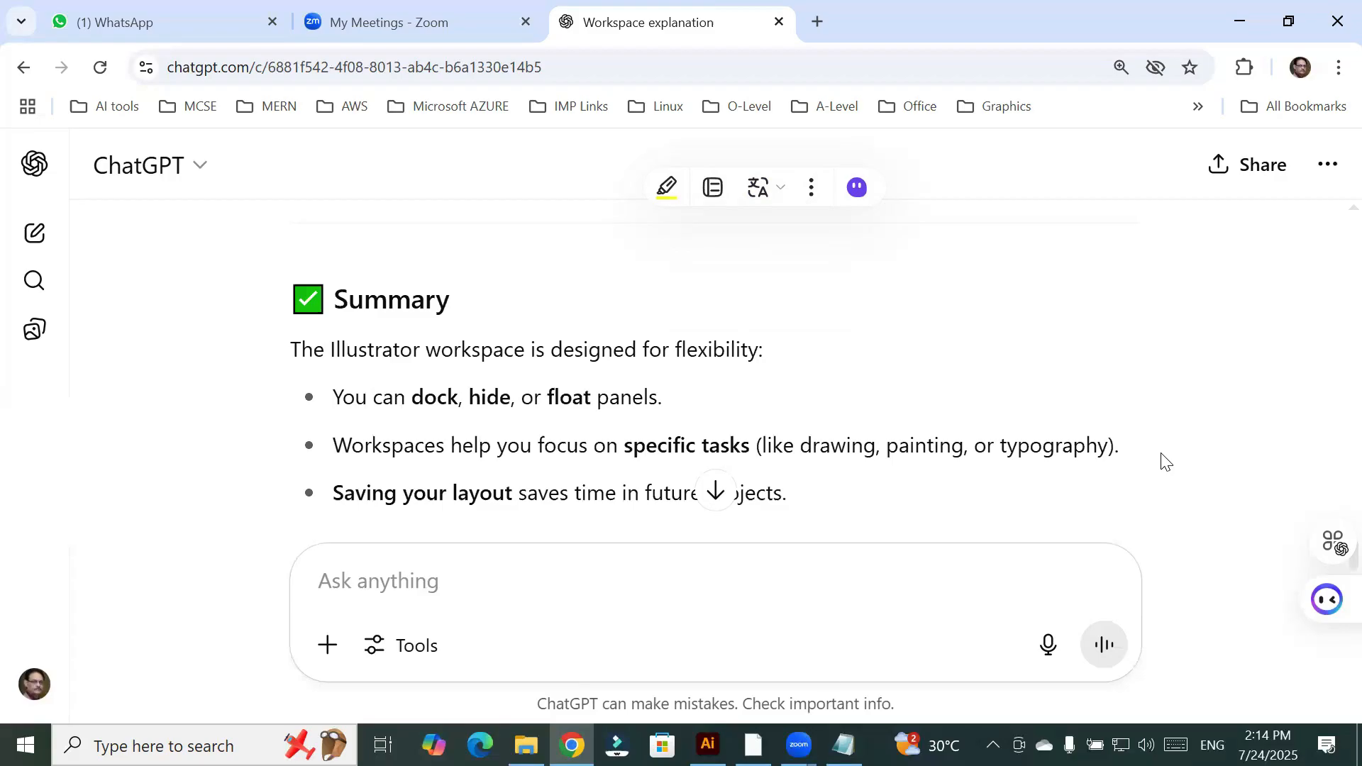
Back in Illustrator, undock the Properties, Image Trace and Libraries group and close it
{"action": "key", "text": "alt+Tab"}
{"action": "left_click", "coordinate": [436, 10]}
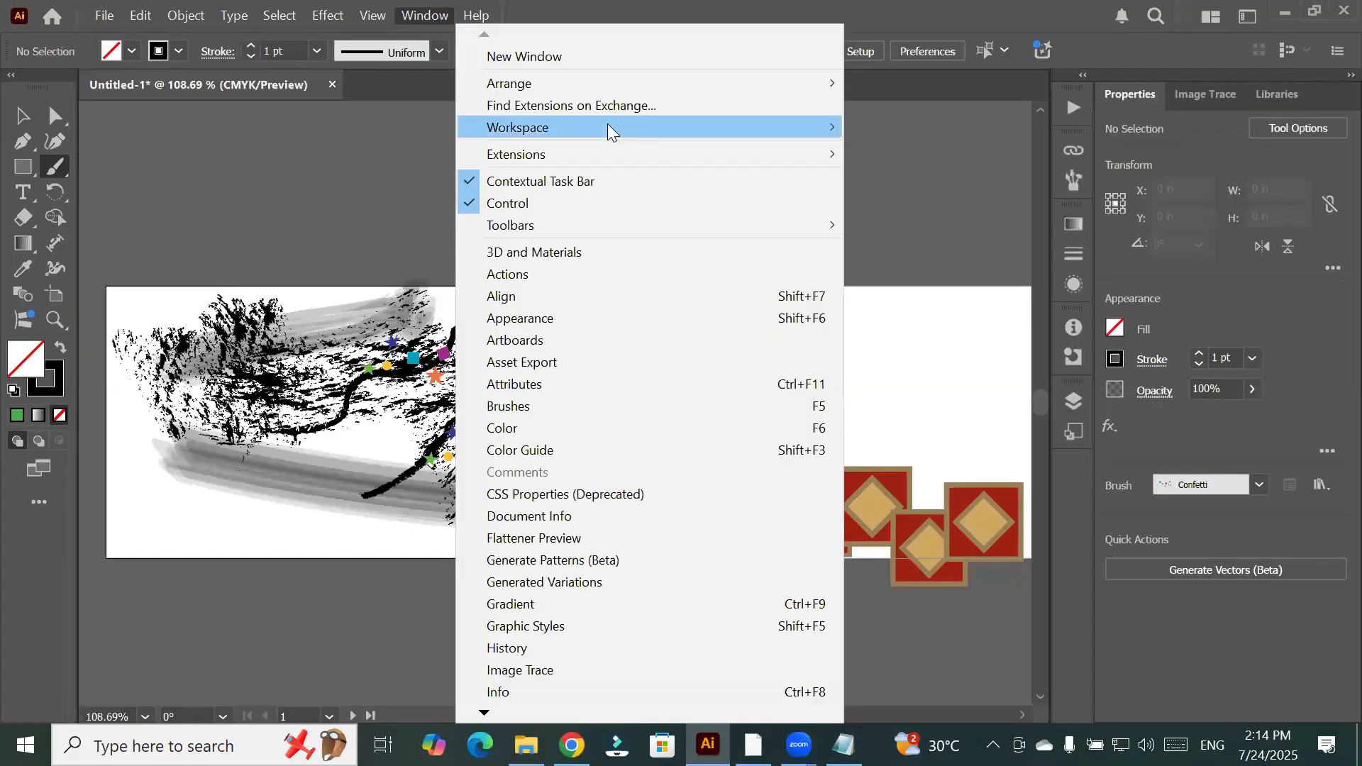
{"action": "mouse_move", "coordinate": [611, 133]}
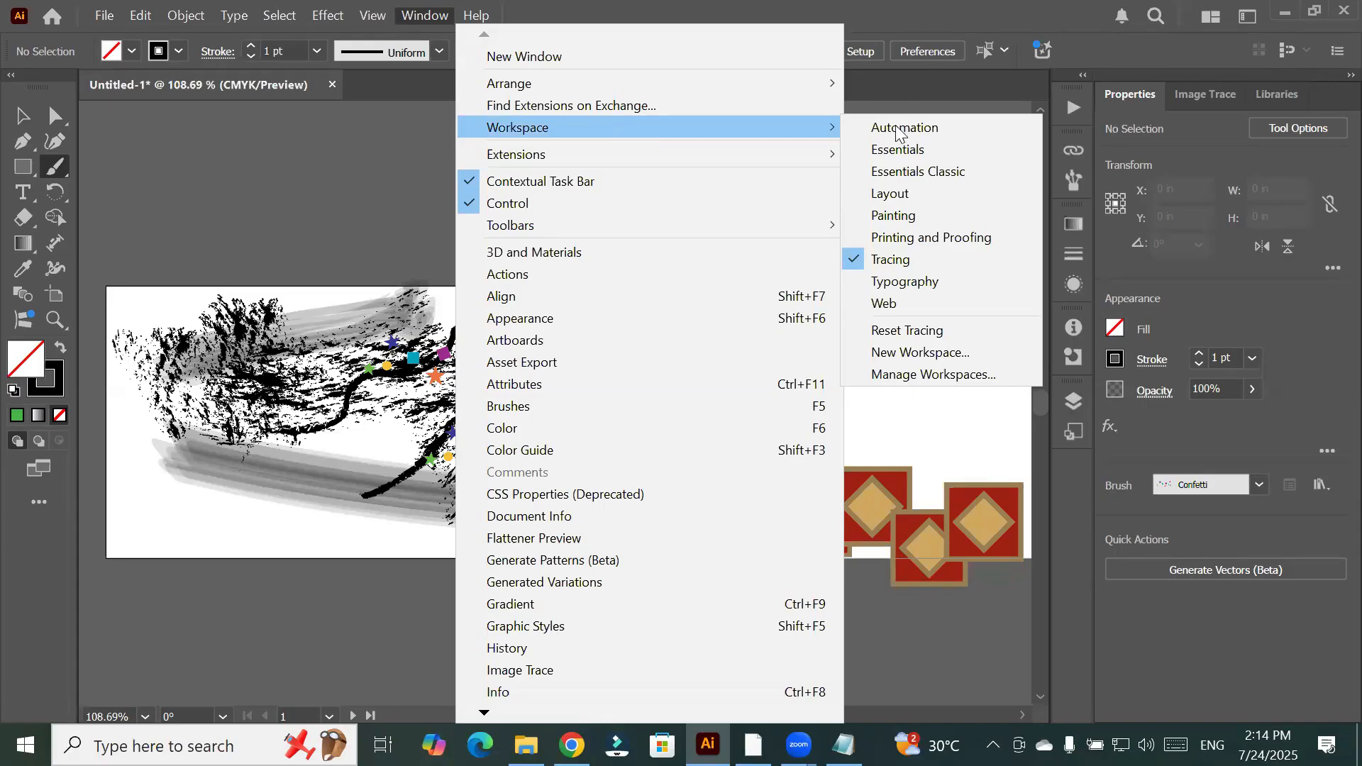
{"action": "left_click_drag", "start_coordinate": [1256, 76], "coordinate": [768, 155]}
{"action": "left_click", "coordinate": [863, 158]}
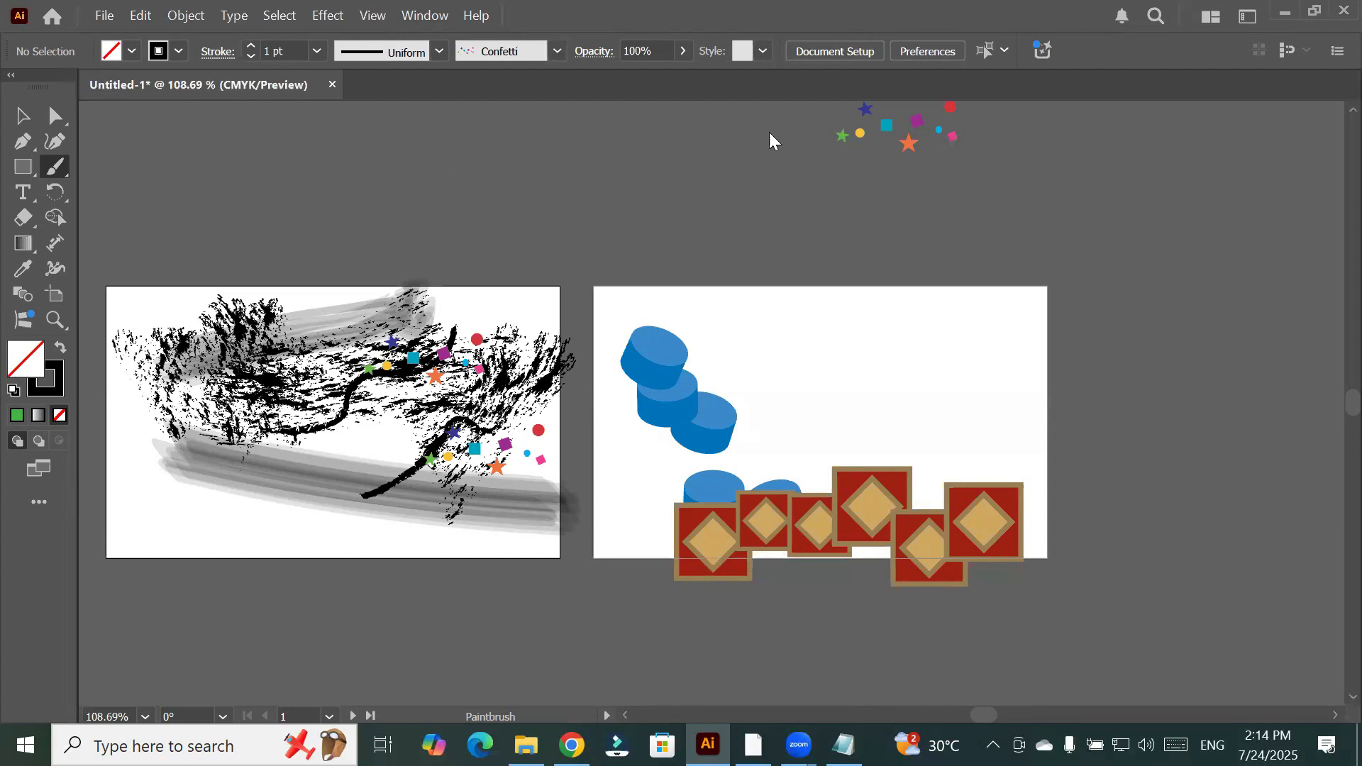
Float and close the Tools panel, then switch back to ChatGPT
{"action": "left_click_drag", "start_coordinate": [54, 74], "coordinate": [770, 133]}
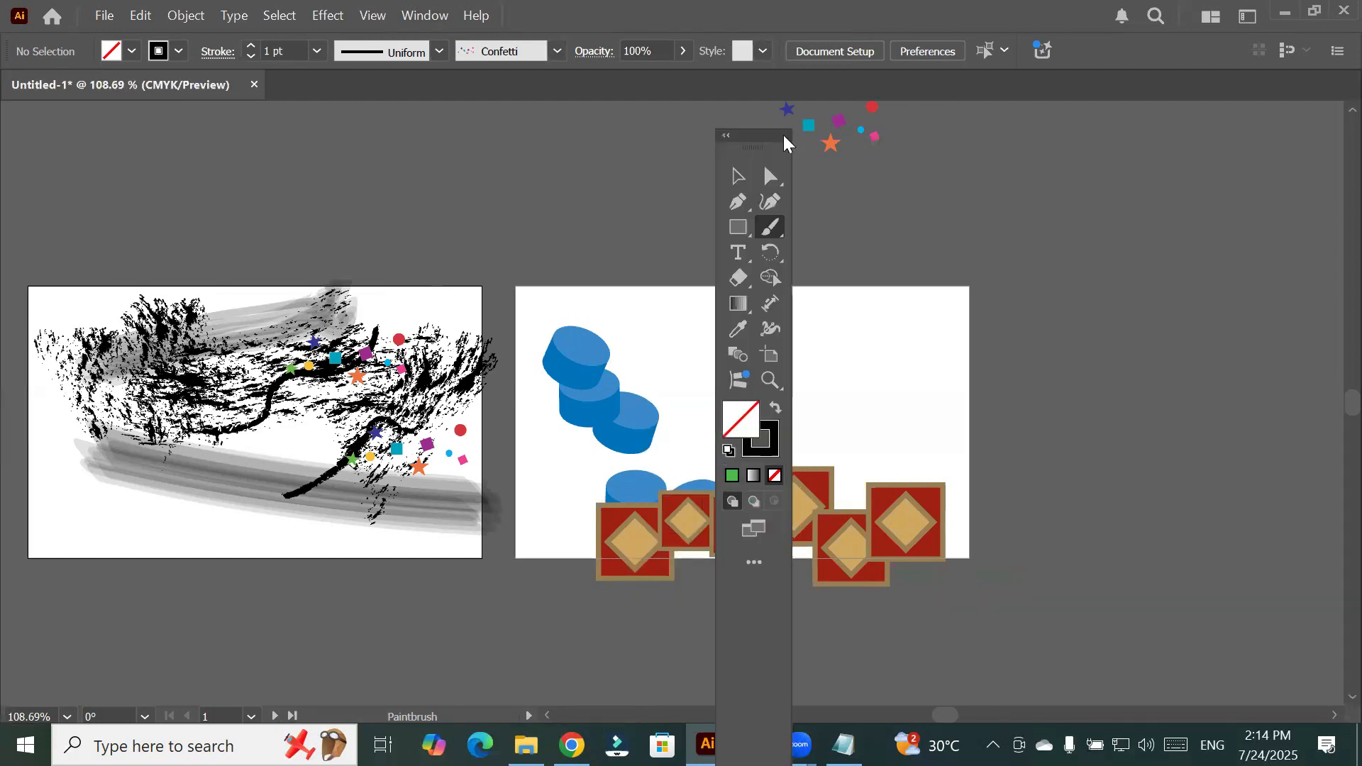
{"action": "left_click", "coordinate": [783, 136]}
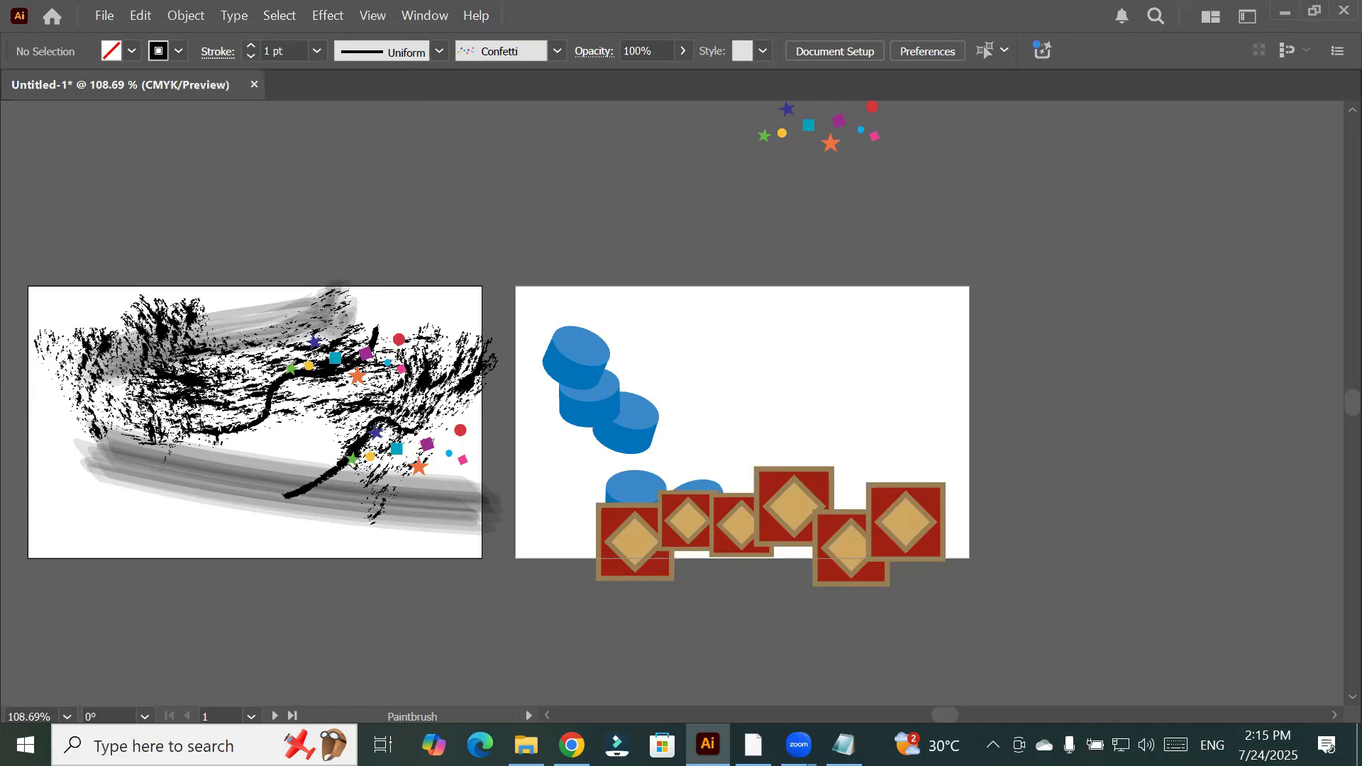
{"action": "key", "text": "alt+Tab"}
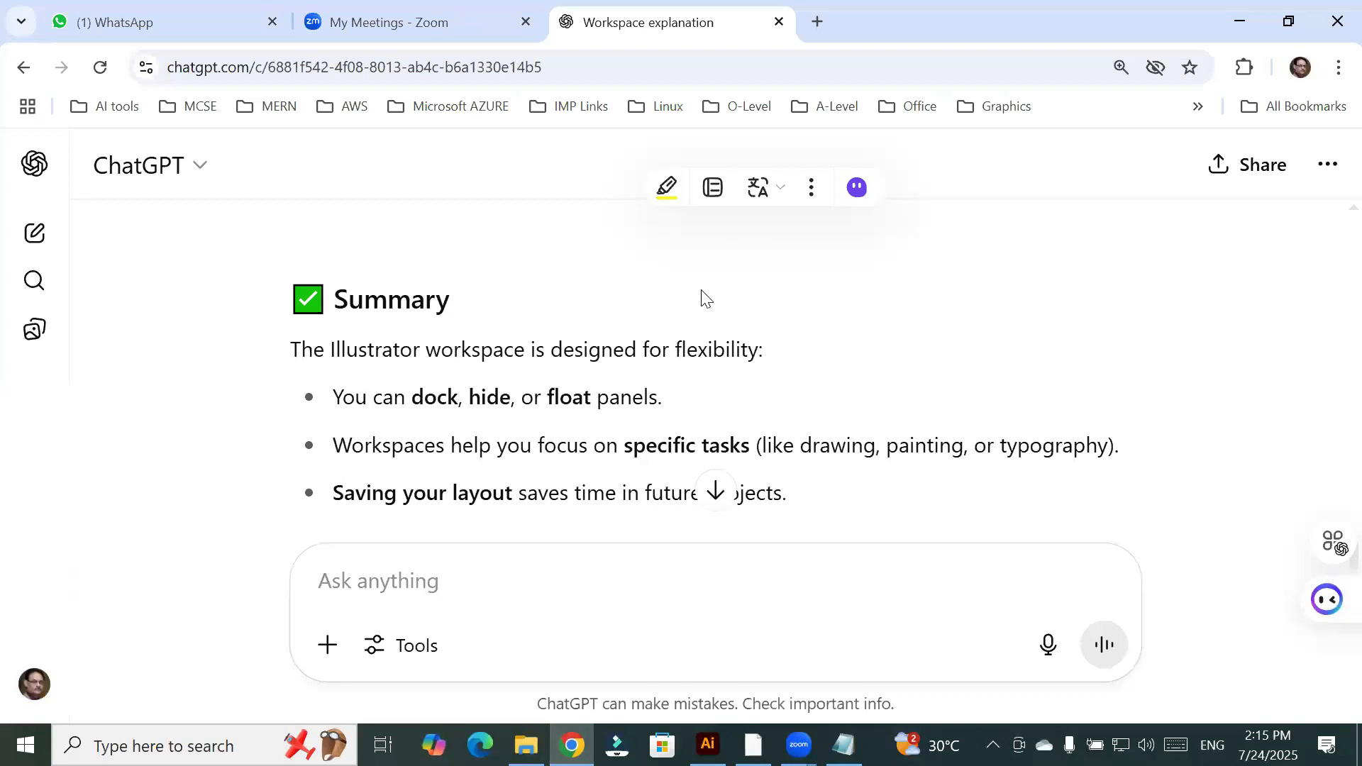
Highlight the Control Panel row and its description in the workspace table, then return to Illustrator
{"action": "scroll", "coordinate": [738, 312], "scroll_direction": "up", "scroll_amount": 5}
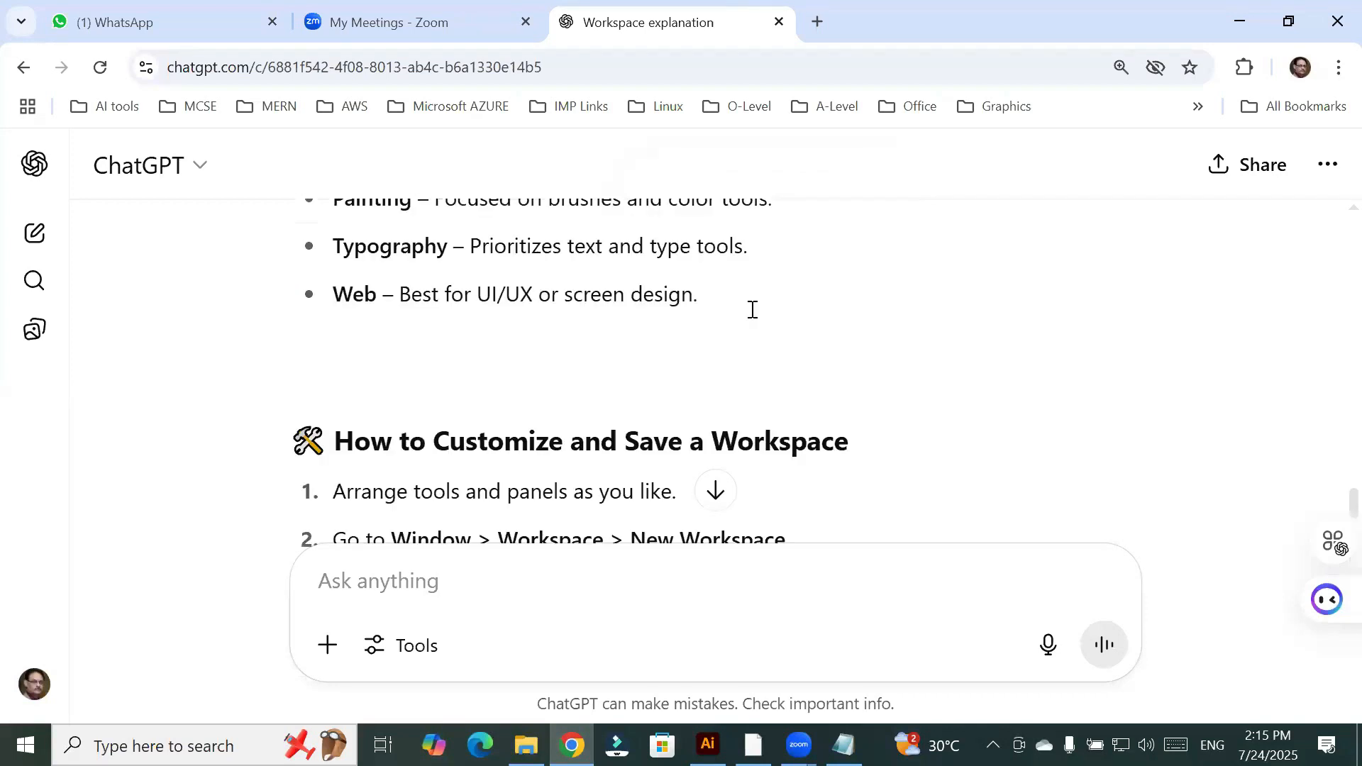
{"action": "scroll", "coordinate": [753, 316], "scroll_direction": "up", "scroll_amount": 5}
{"action": "scroll", "coordinate": [753, 318], "scroll_direction": "up", "scroll_amount": 3}
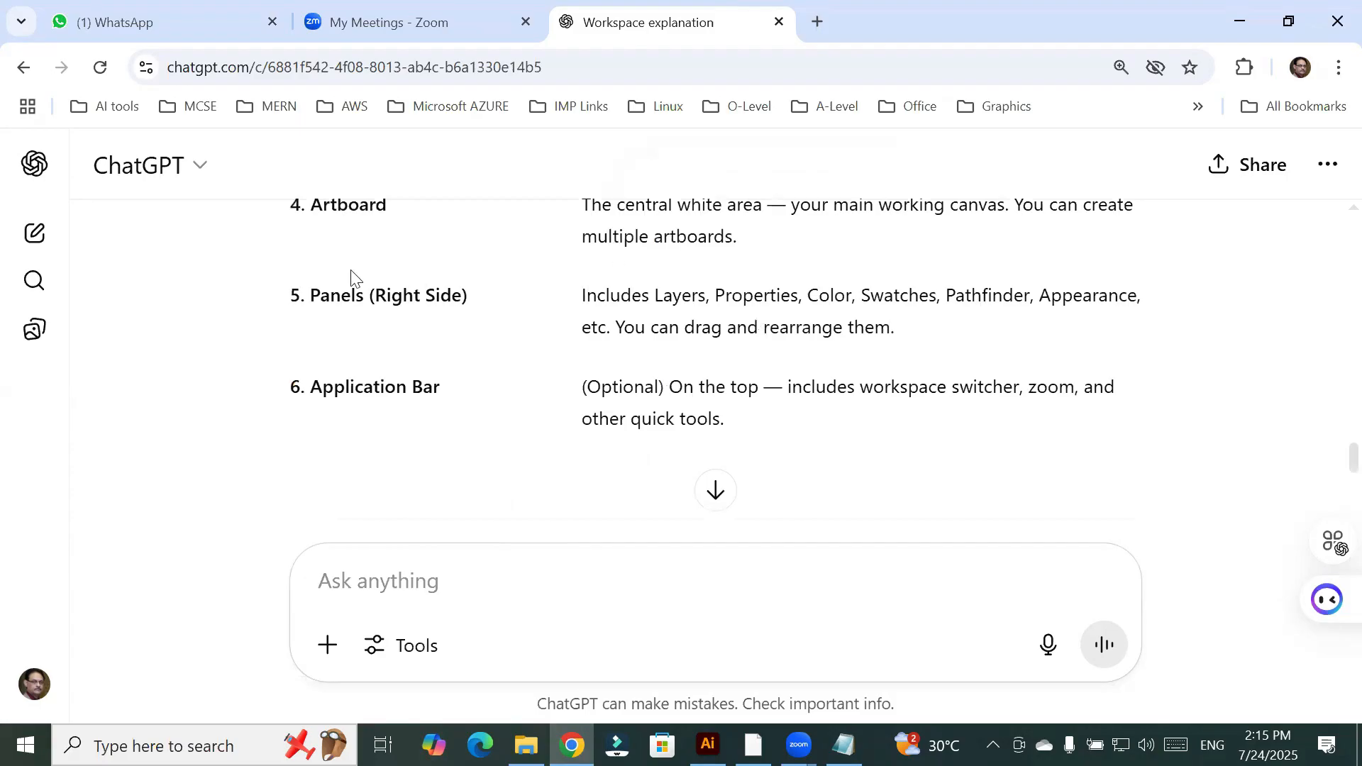
{"action": "scroll", "coordinate": [350, 270], "scroll_direction": "up", "scroll_amount": 3}
{"action": "left_click_drag", "start_coordinate": [305, 313], "coordinate": [439, 339]}
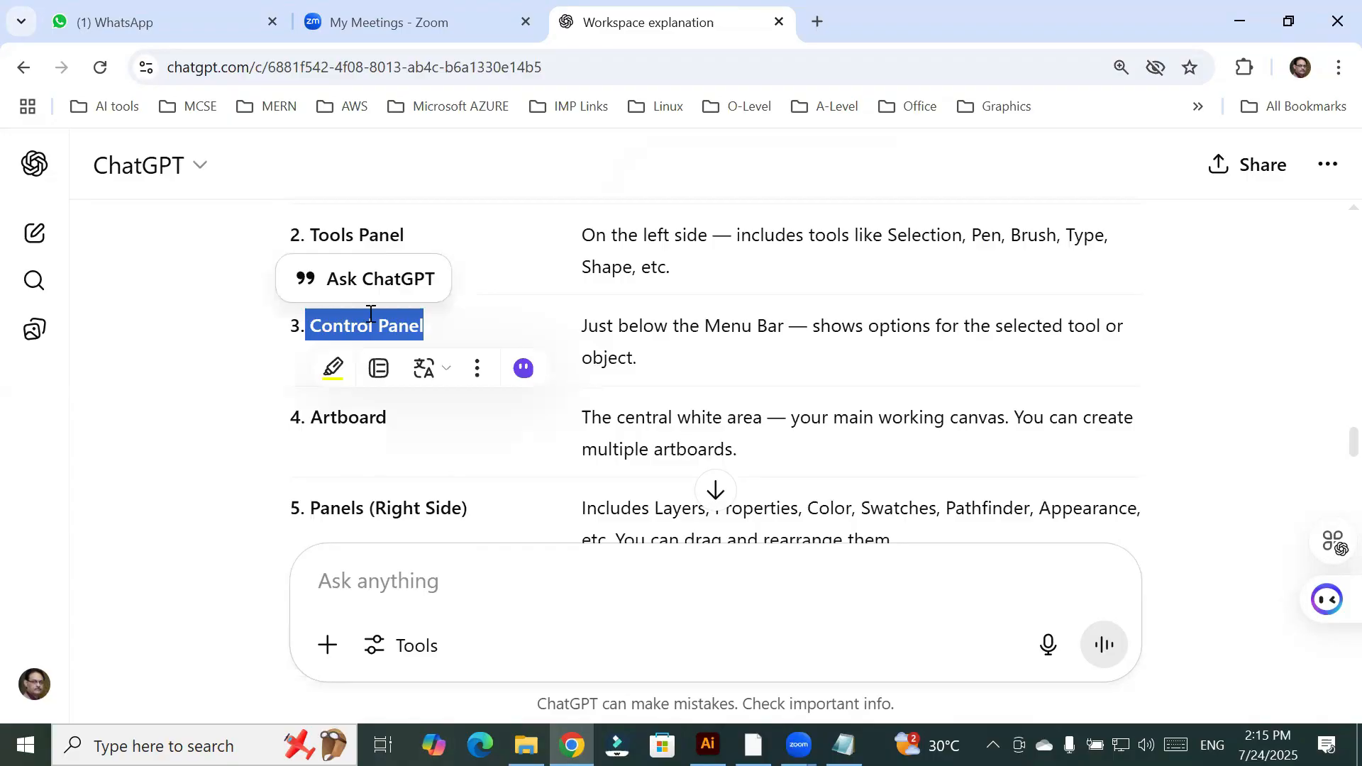
{"action": "left_click", "coordinate": [310, 321]}
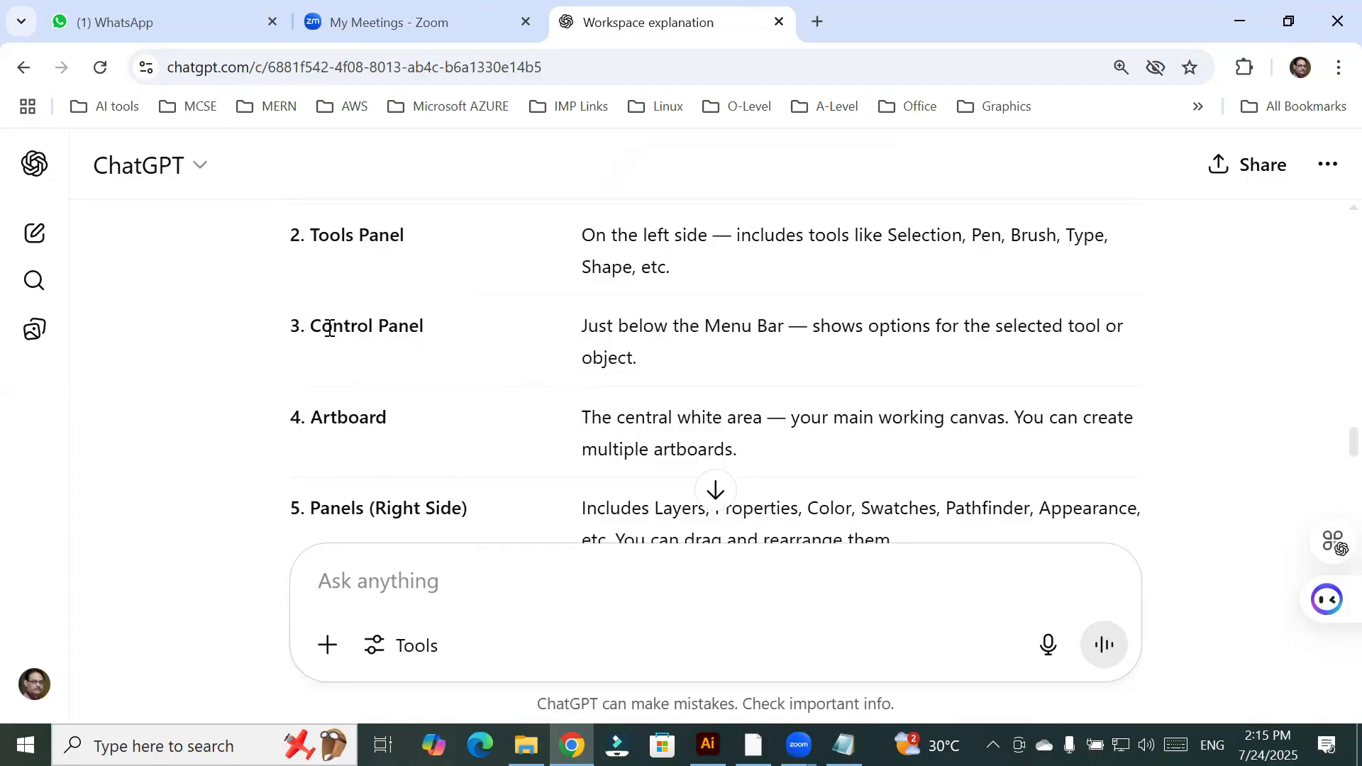
{"action": "triple_click", "coordinate": [436, 342]}
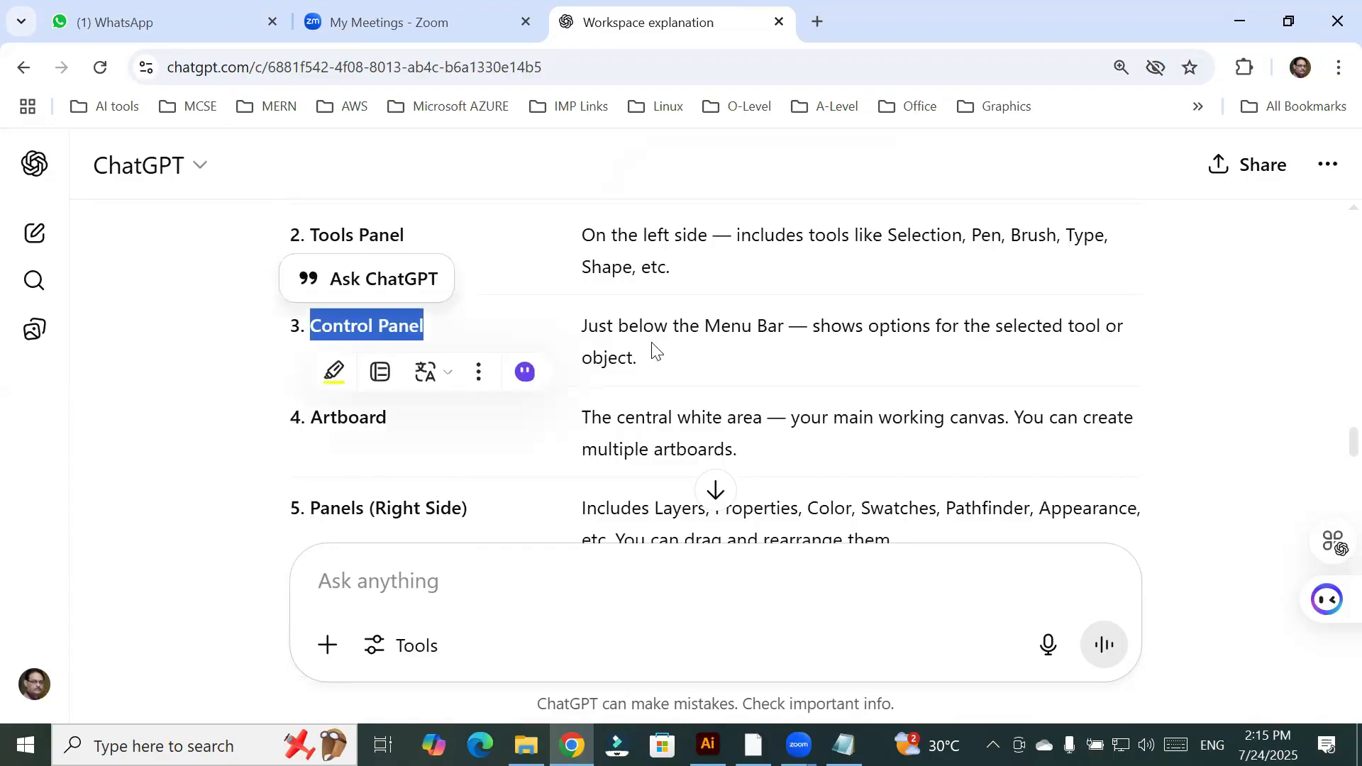
{"action": "left_click_drag", "start_coordinate": [606, 325], "coordinate": [1123, 335]}
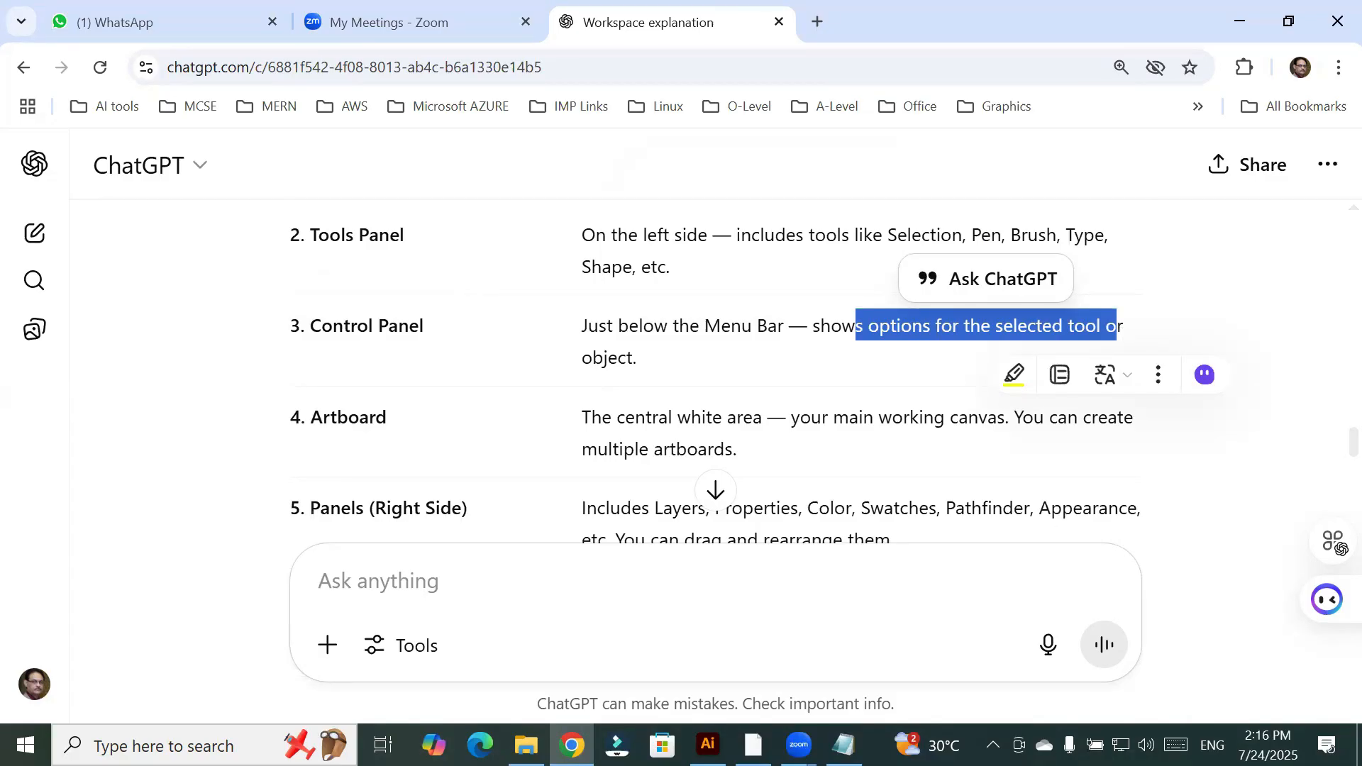
{"action": "key", "text": "alt+Tab"}
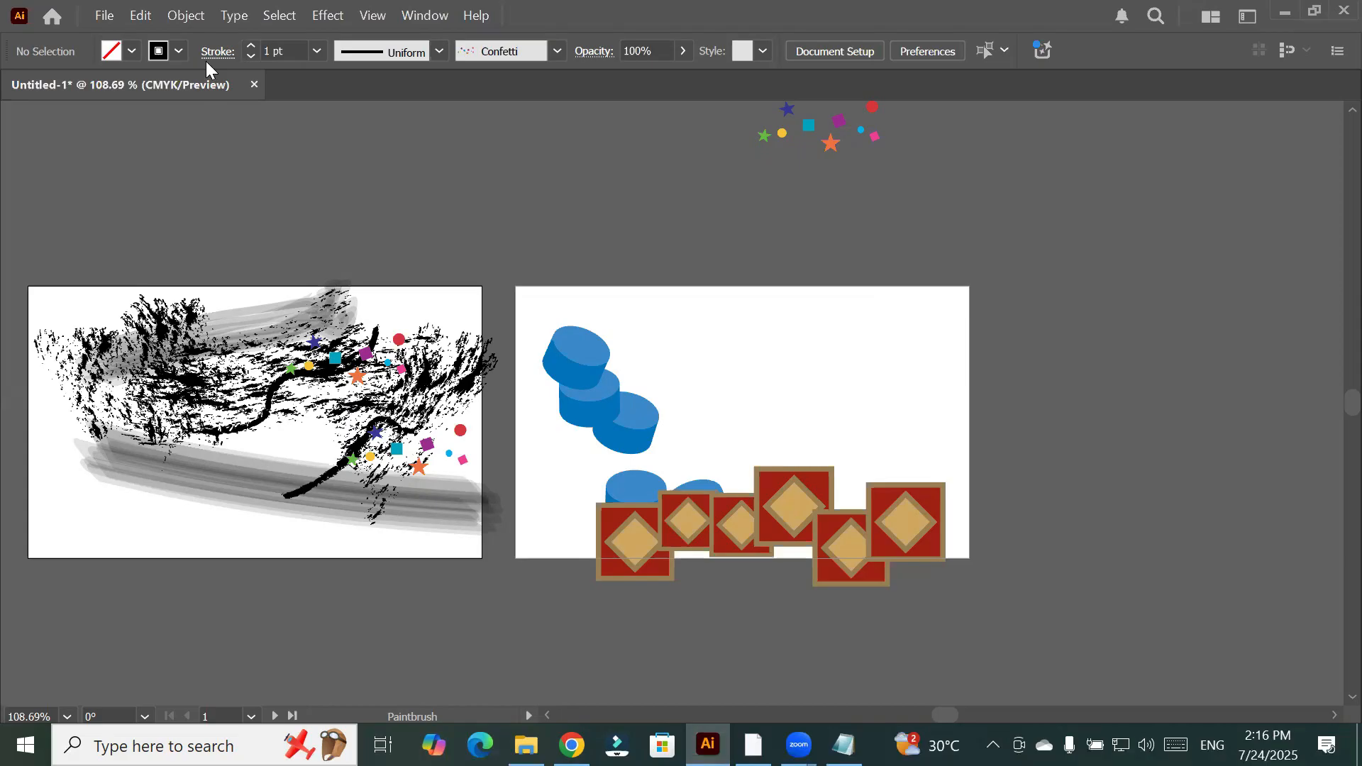
Uncheck Control in the Window menu to hide the tool-options bar
{"action": "left_click", "coordinate": [447, 17]}
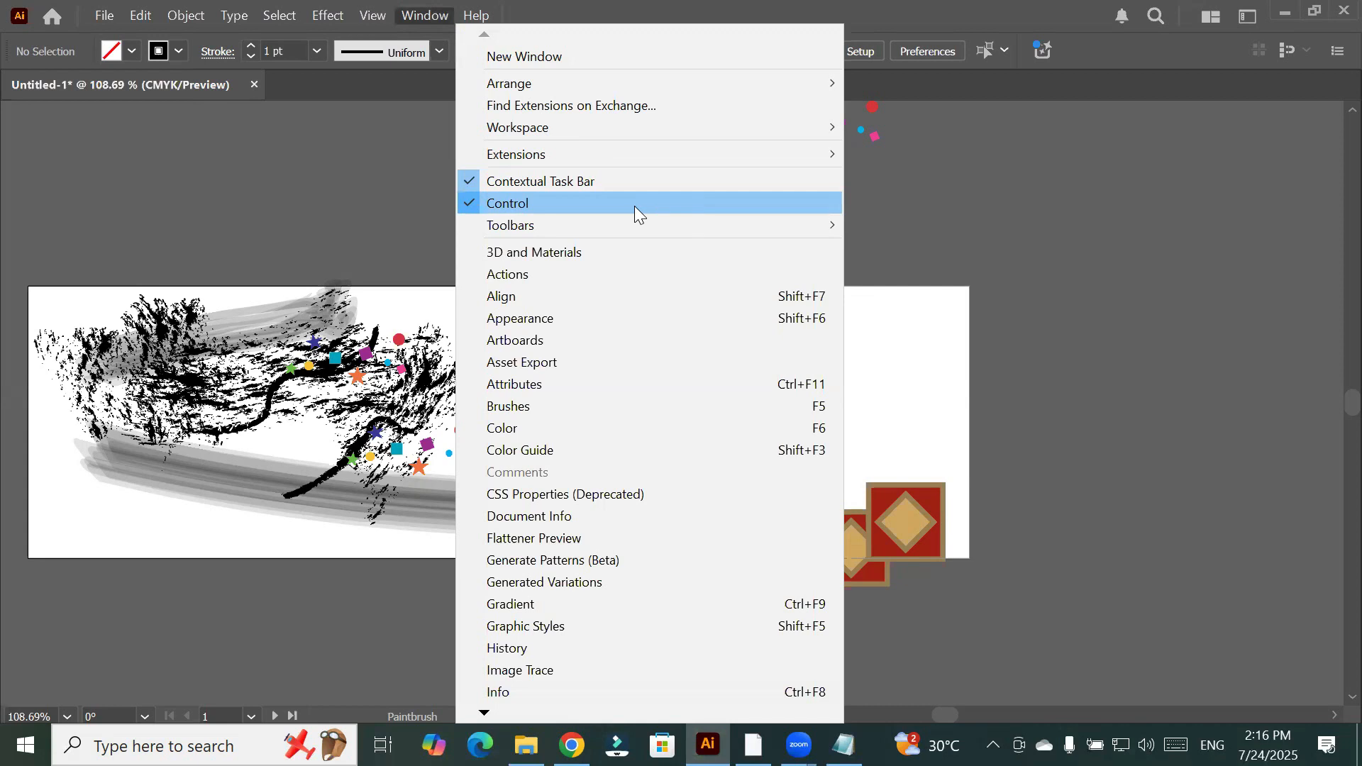
{"action": "left_click", "coordinate": [634, 205]}
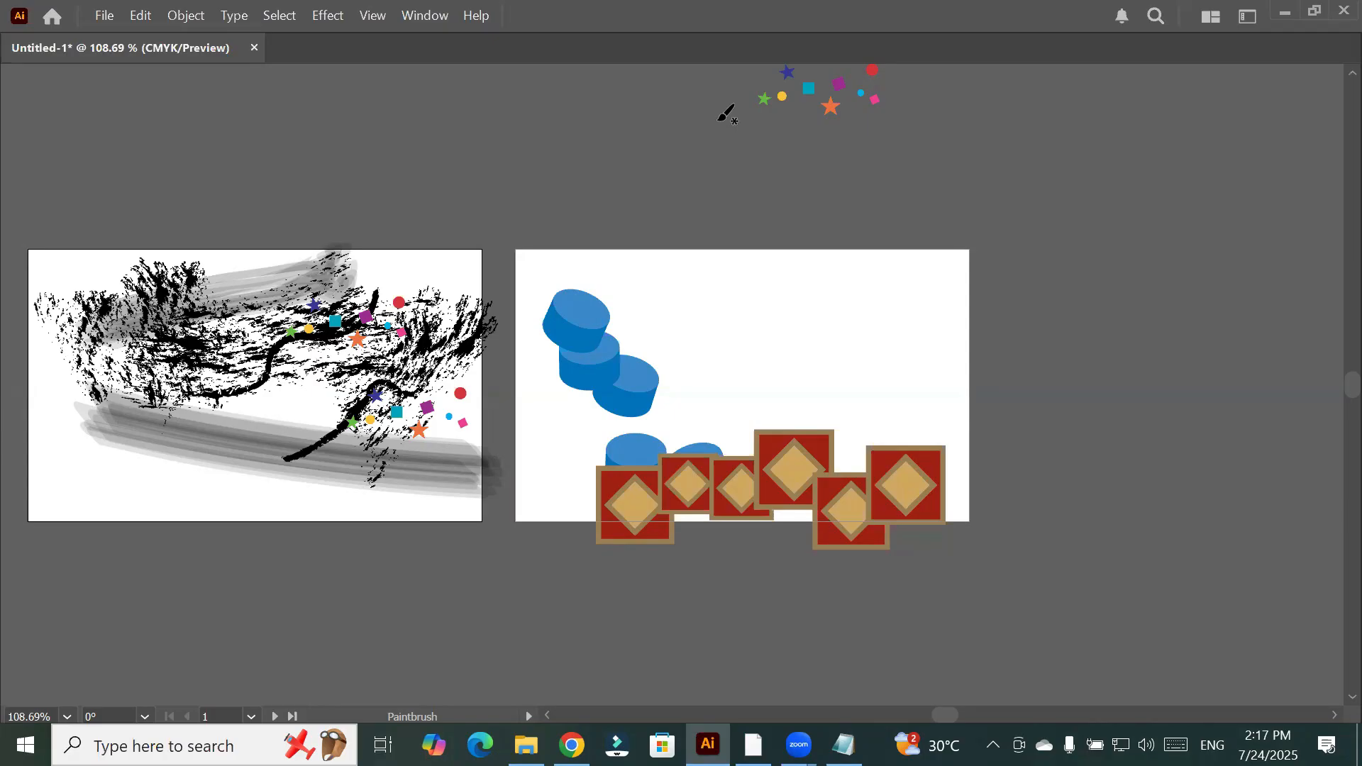
Save the panel-free layout as a new workspace named with the user's full name
{"action": "left_click", "coordinate": [425, 16]}
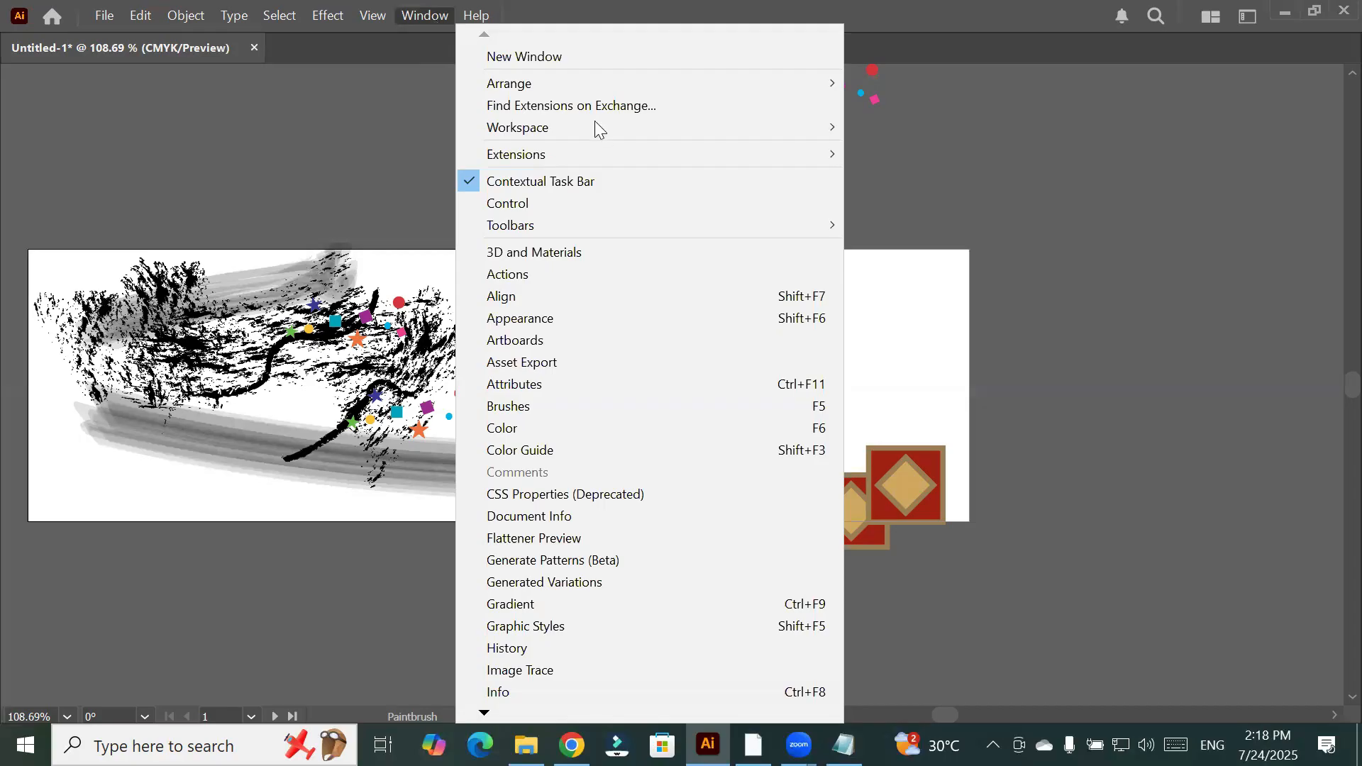
{"action": "mouse_move", "coordinate": [596, 128]}
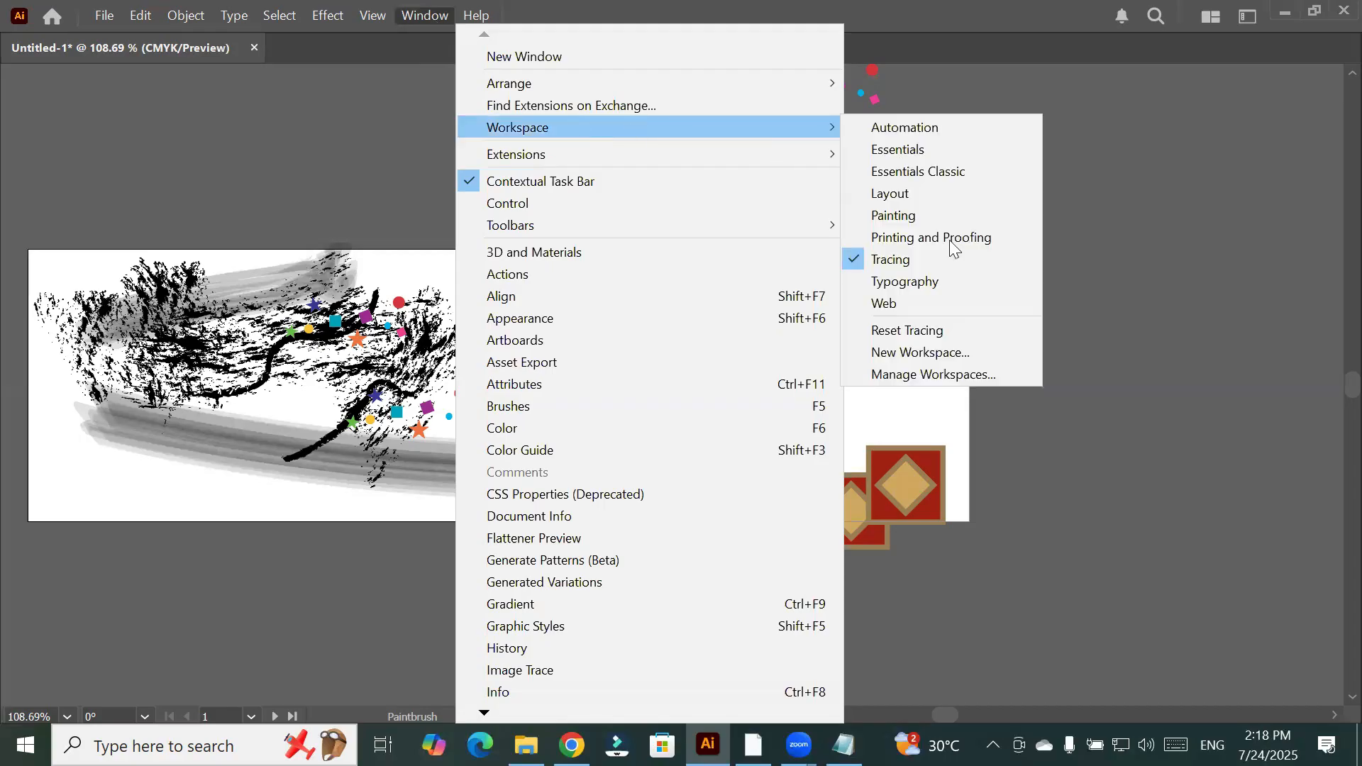
{"action": "left_click", "coordinate": [987, 354]}
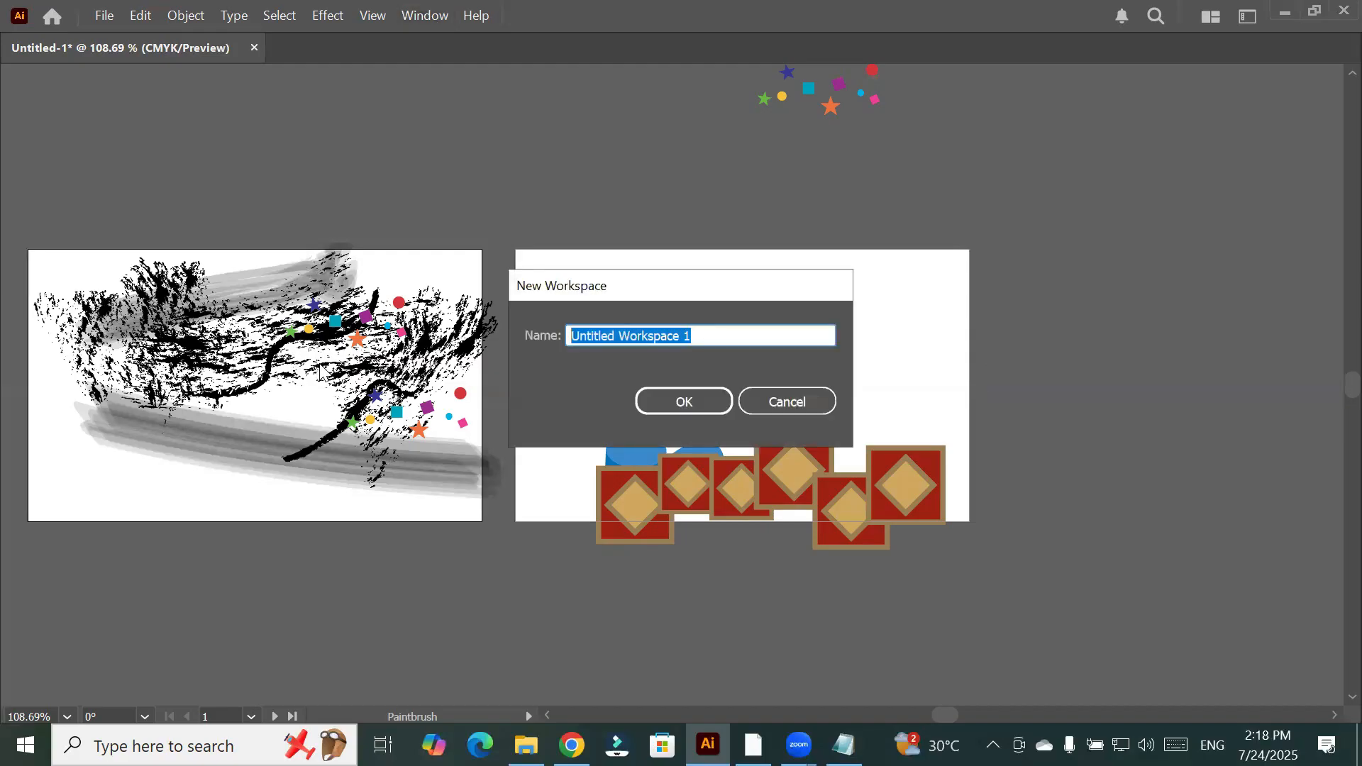
{"action": "type", "text": "Ahmad Durrani"}
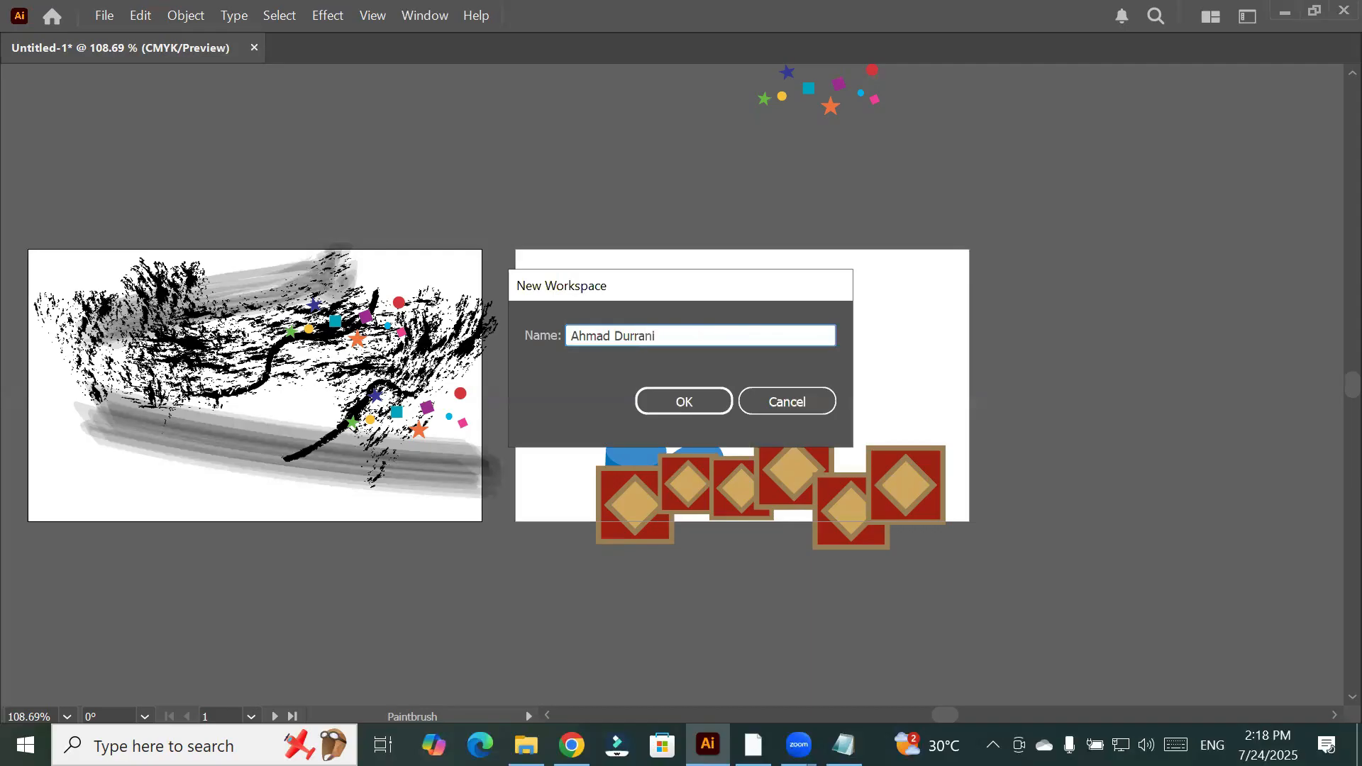
{"action": "left_click", "coordinate": [680, 403]}
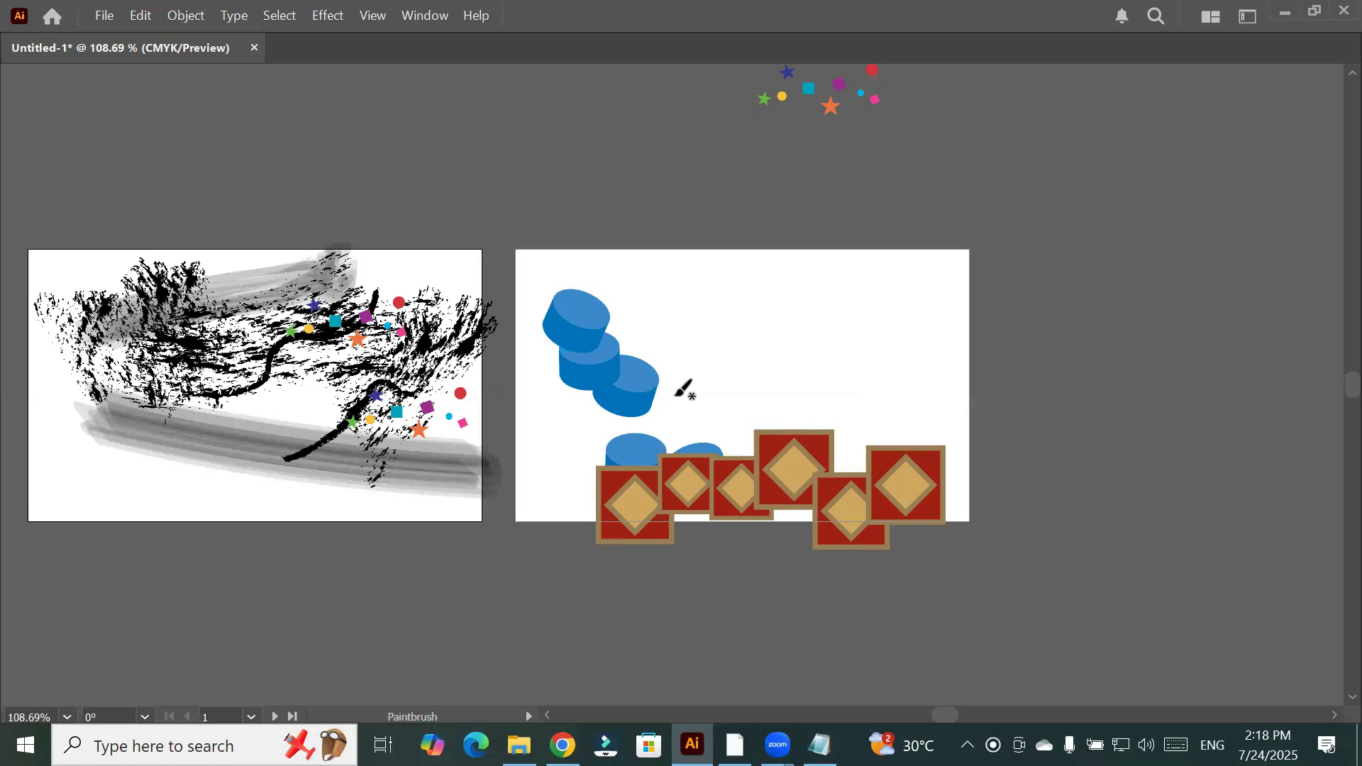
Open the Layers panel from the Window menu, restoring the floating Properties panel group
{"action": "left_click", "coordinate": [420, 17]}
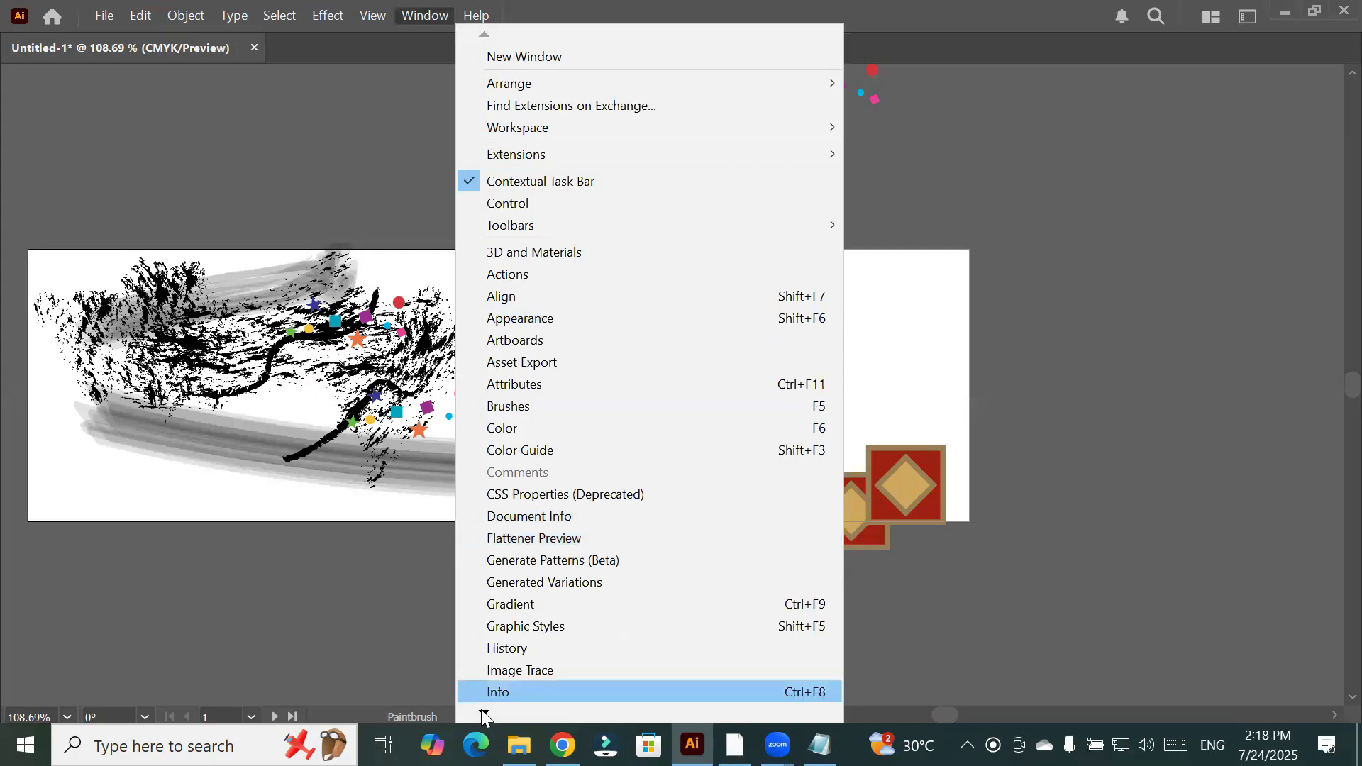
{"action": "mouse_move", "coordinate": [482, 711]}
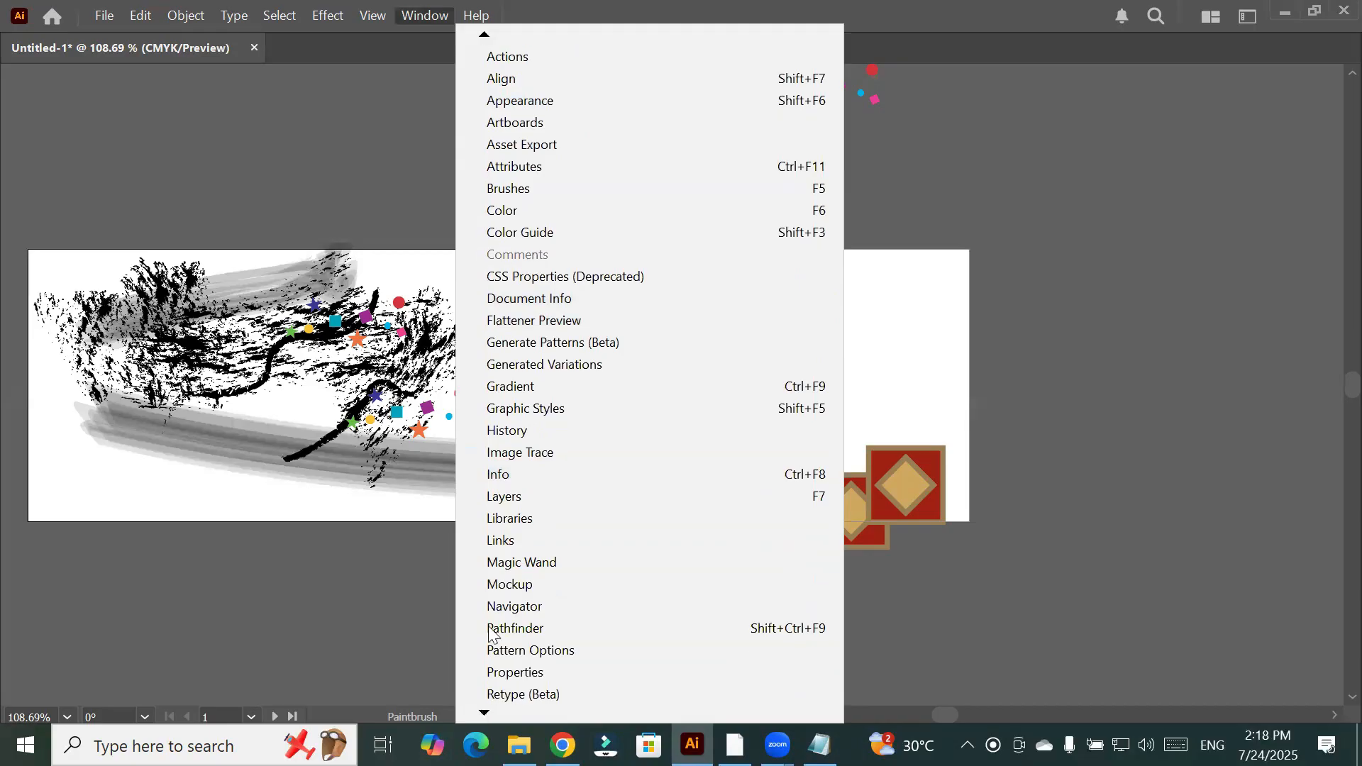
{"action": "scroll", "coordinate": [555, 430], "scroll_direction": "down", "scroll_amount": 1}
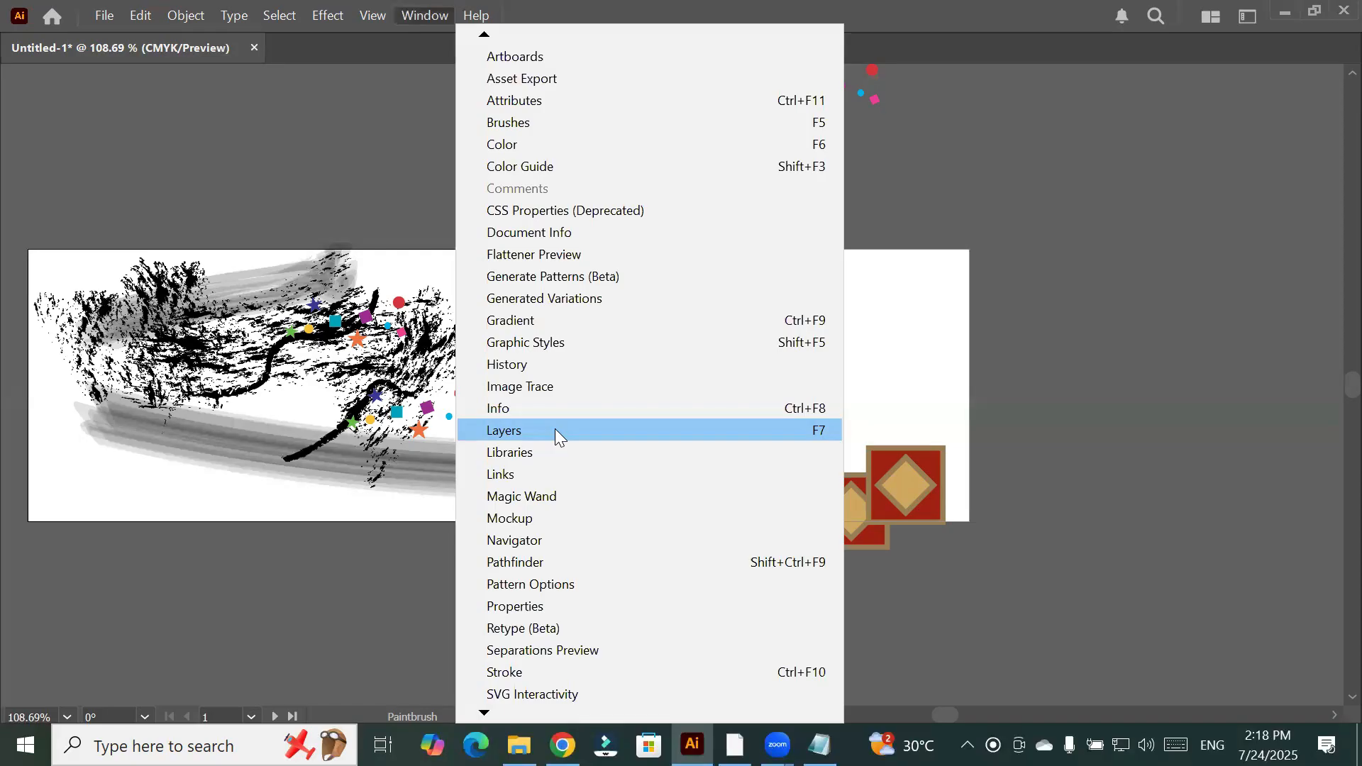
{"action": "left_click", "coordinate": [555, 430]}
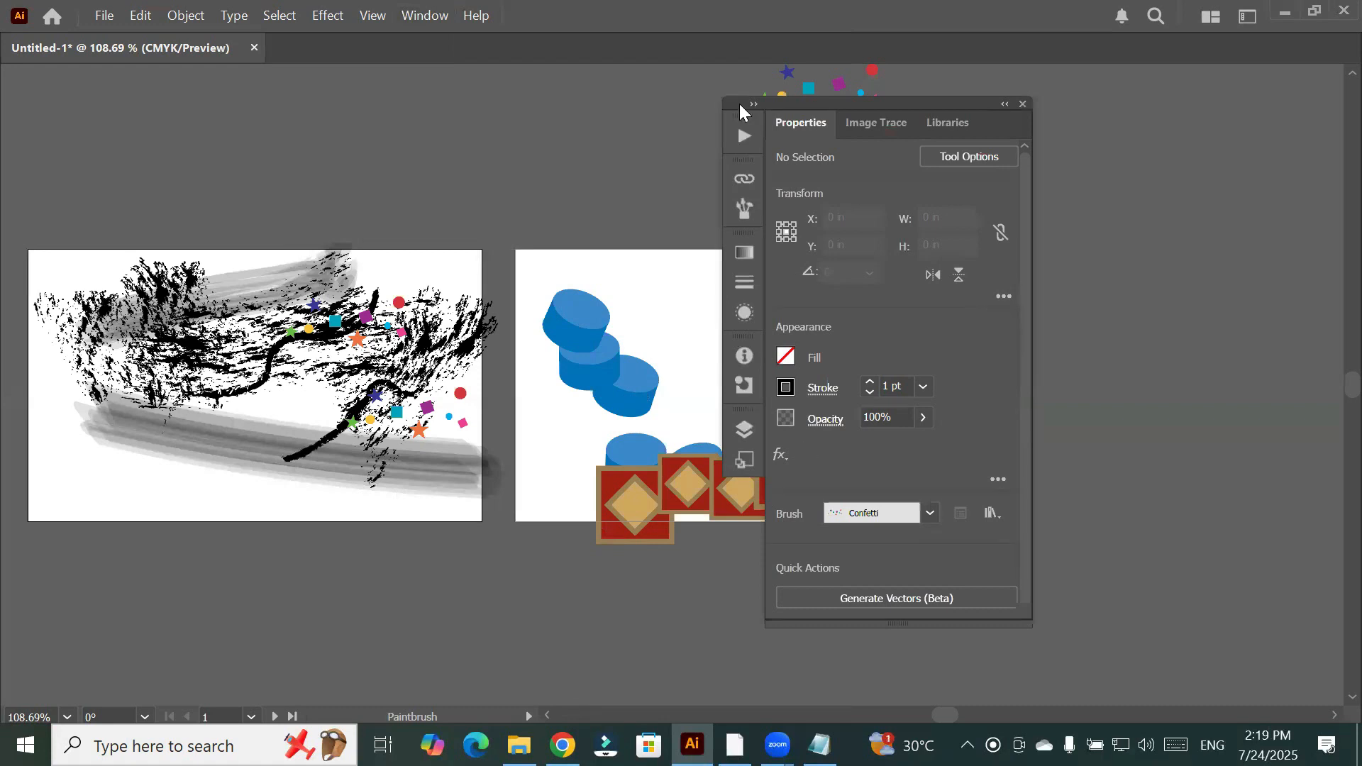
Reposition the floating Properties panel out of its group and bring up the Layers panel
{"action": "left_click_drag", "start_coordinate": [803, 124], "coordinate": [637, 137]}
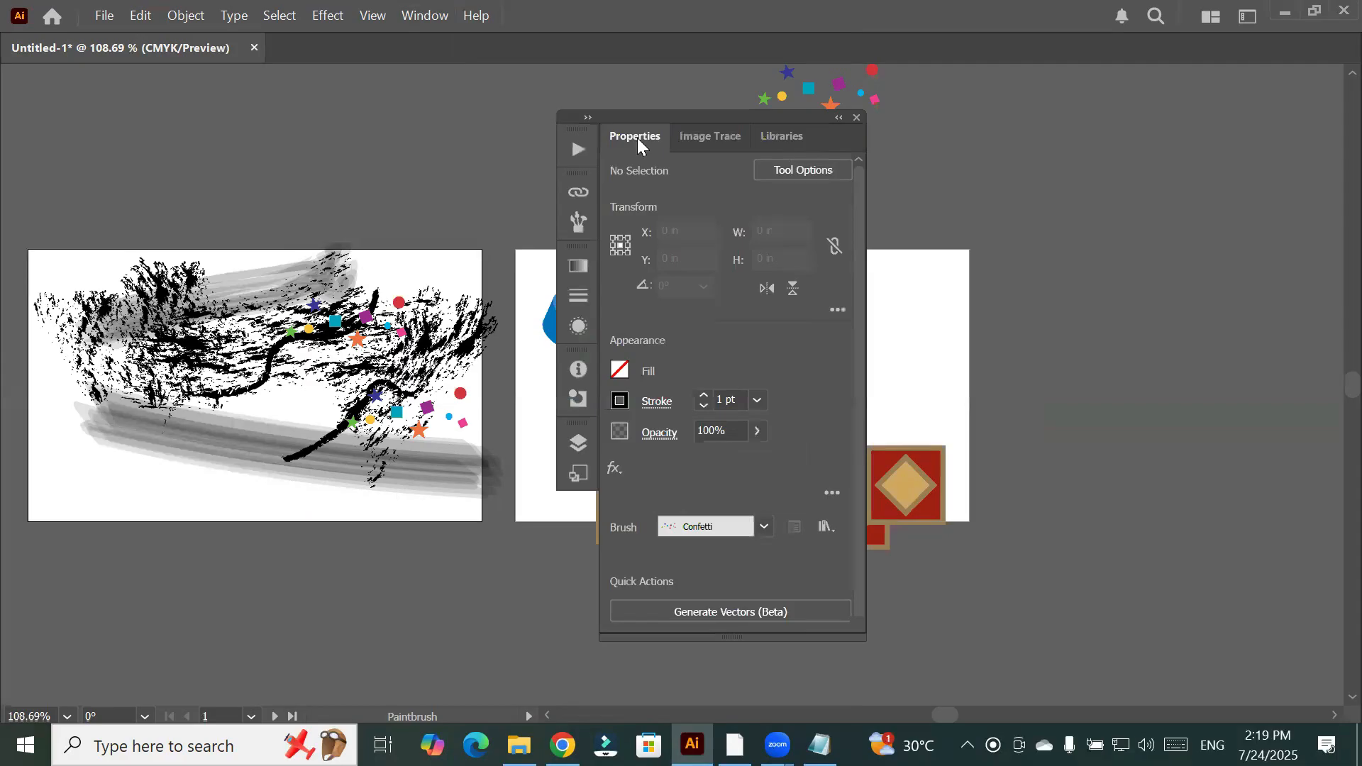
{"action": "left_click_drag", "start_coordinate": [1002, 196], "coordinate": [1074, 278]}
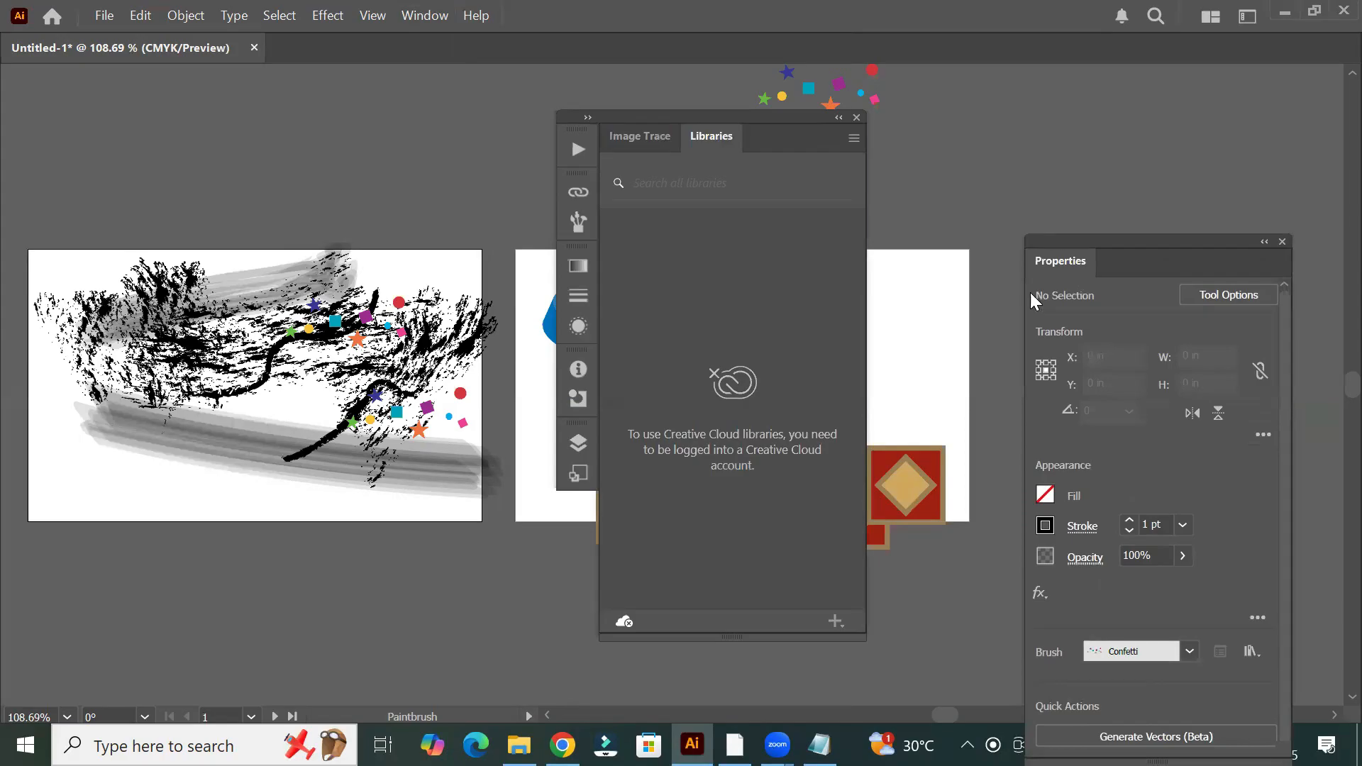
{"action": "left_click", "coordinate": [579, 442]}
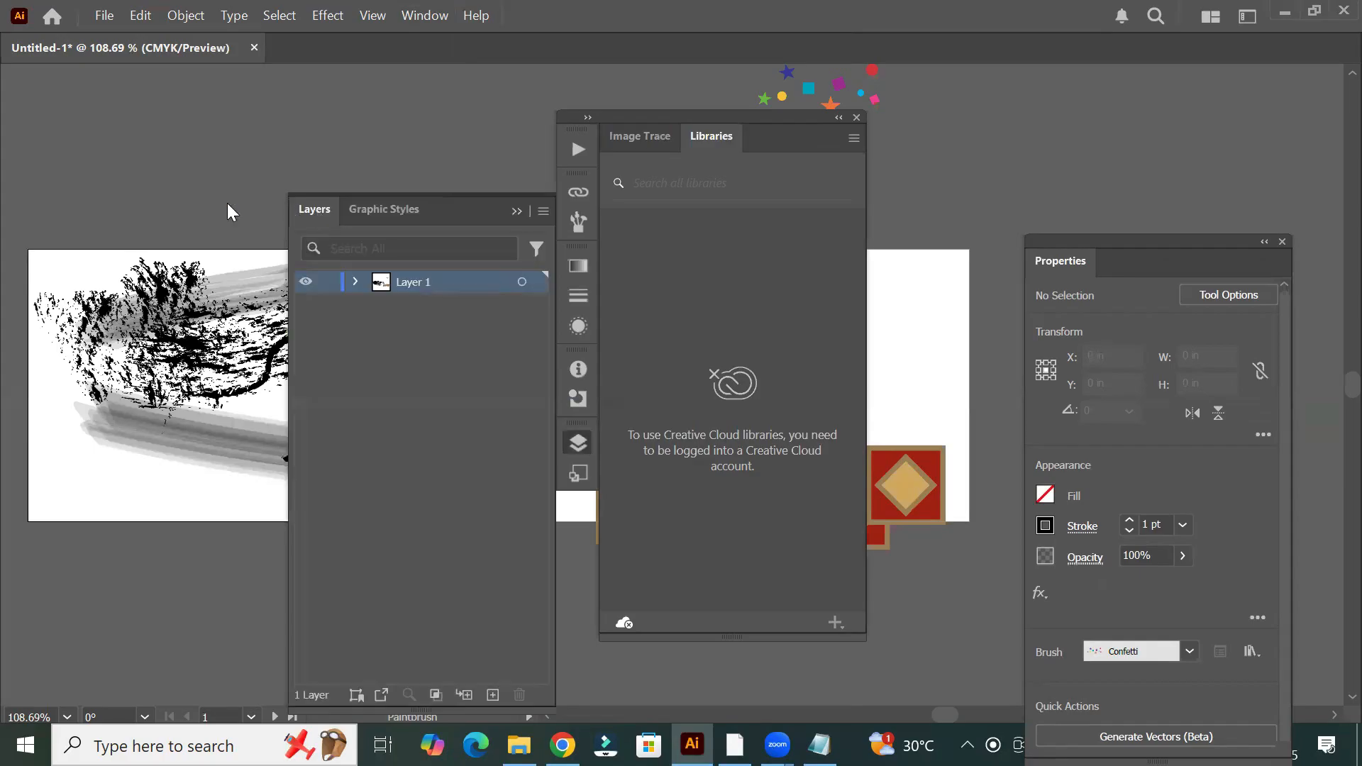
Split Layers from Graphic Styles, close Image Trace/Libraries, and move Layers onto Properties
{"action": "left_click_drag", "start_coordinate": [228, 204], "coordinate": [150, 205]}
{"action": "left_click_drag", "start_coordinate": [477, 209], "coordinate": [445, 262]}
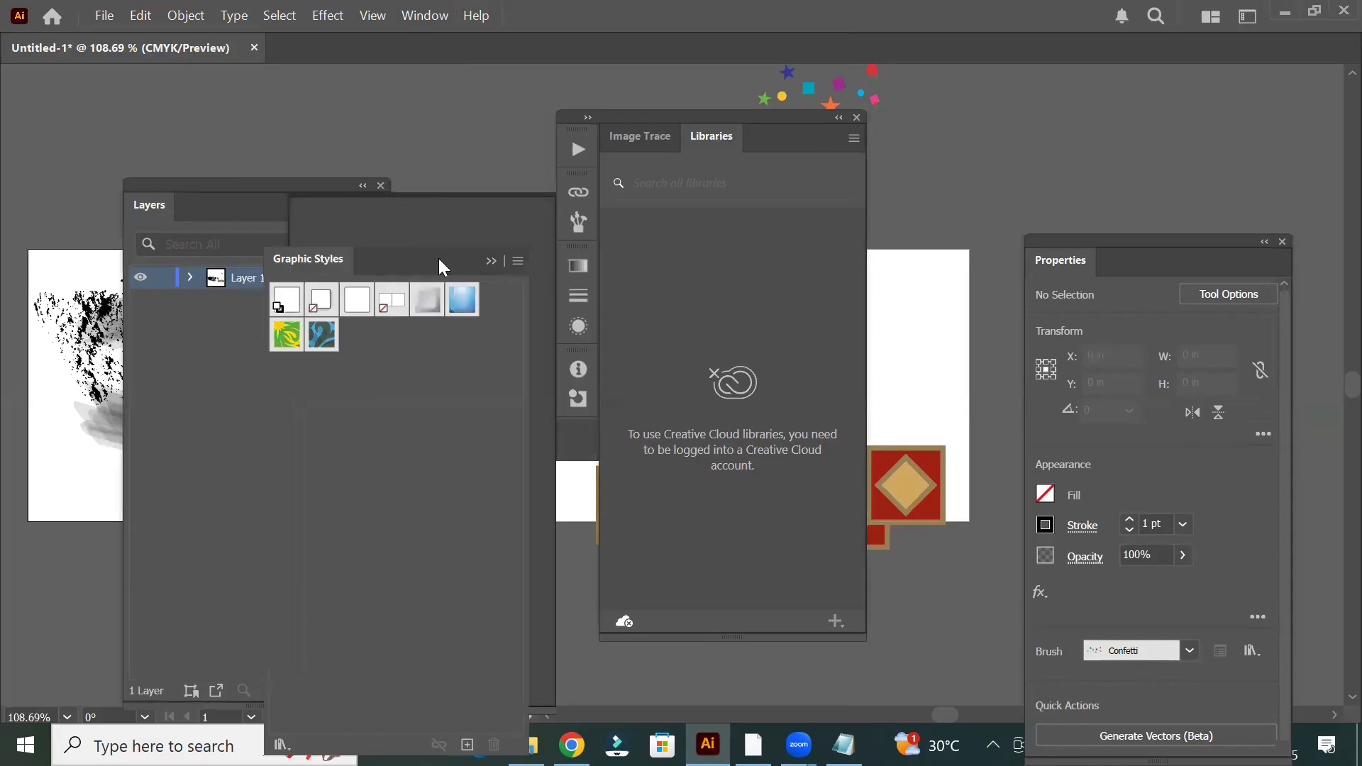
{"action": "left_click", "coordinate": [856, 117]}
{"action": "left_click_drag", "start_coordinate": [1051, 203], "coordinate": [961, 136]}
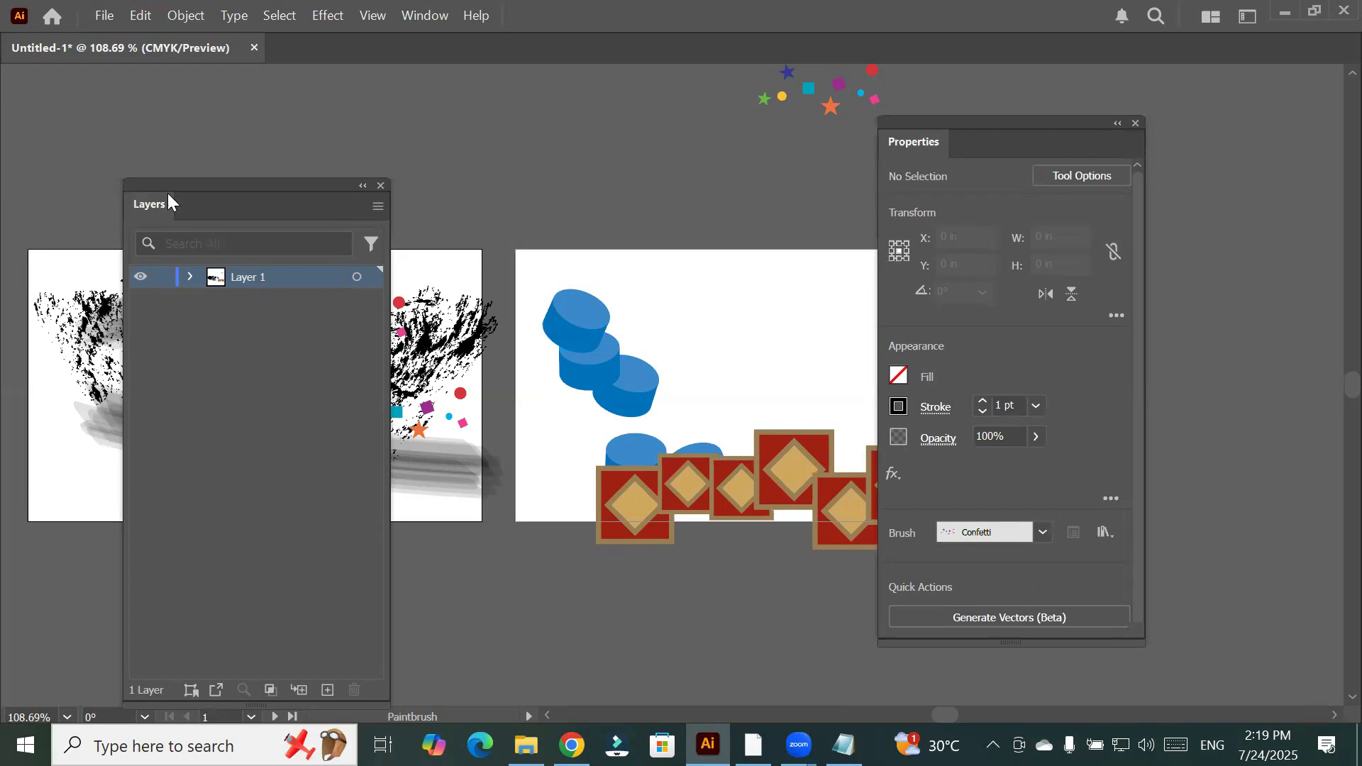
{"action": "left_click_drag", "start_coordinate": [192, 186], "coordinate": [359, 199]}
{"action": "left_click_drag", "start_coordinate": [895, 217], "coordinate": [989, 156]}
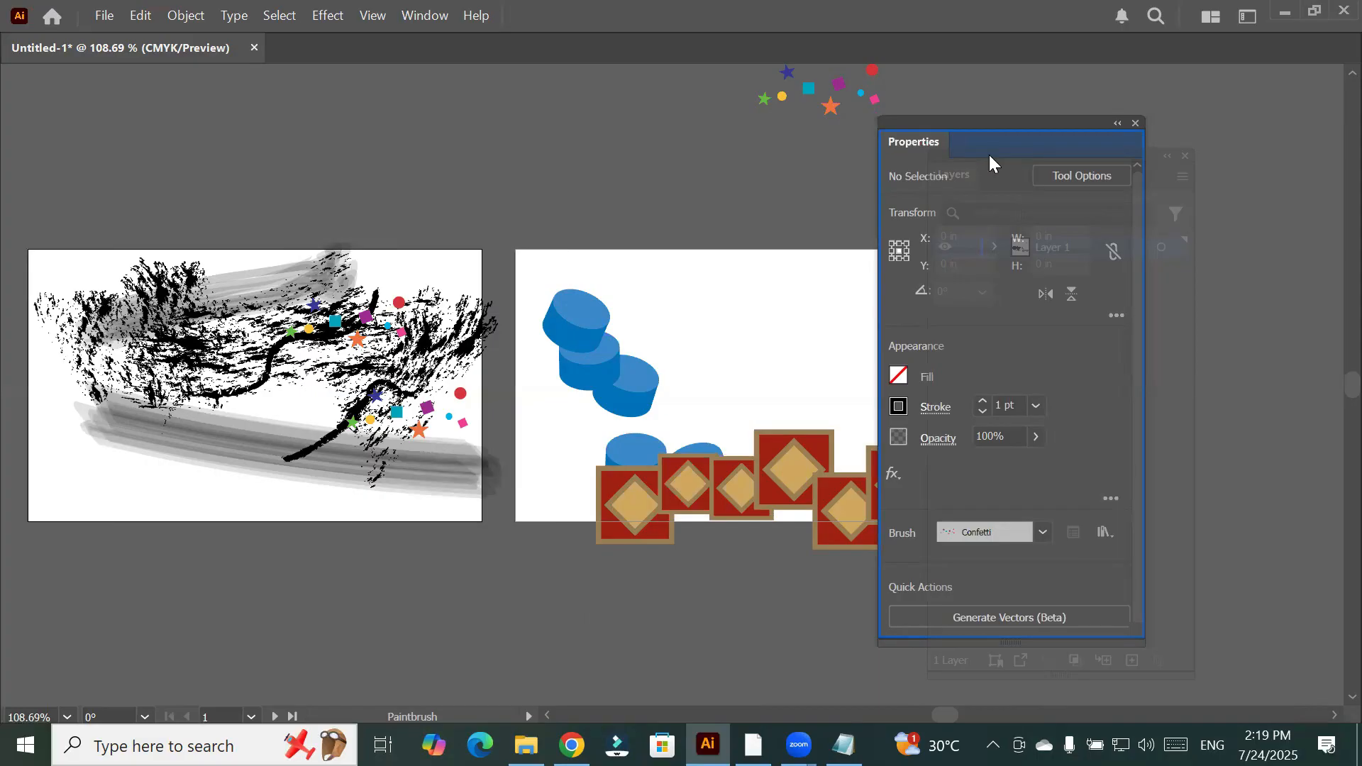
Dock Layers as a tab beside Properties, redocking it after repositioning the group
{"action": "left_click_drag", "start_coordinate": [990, 156], "coordinate": [990, 152]}
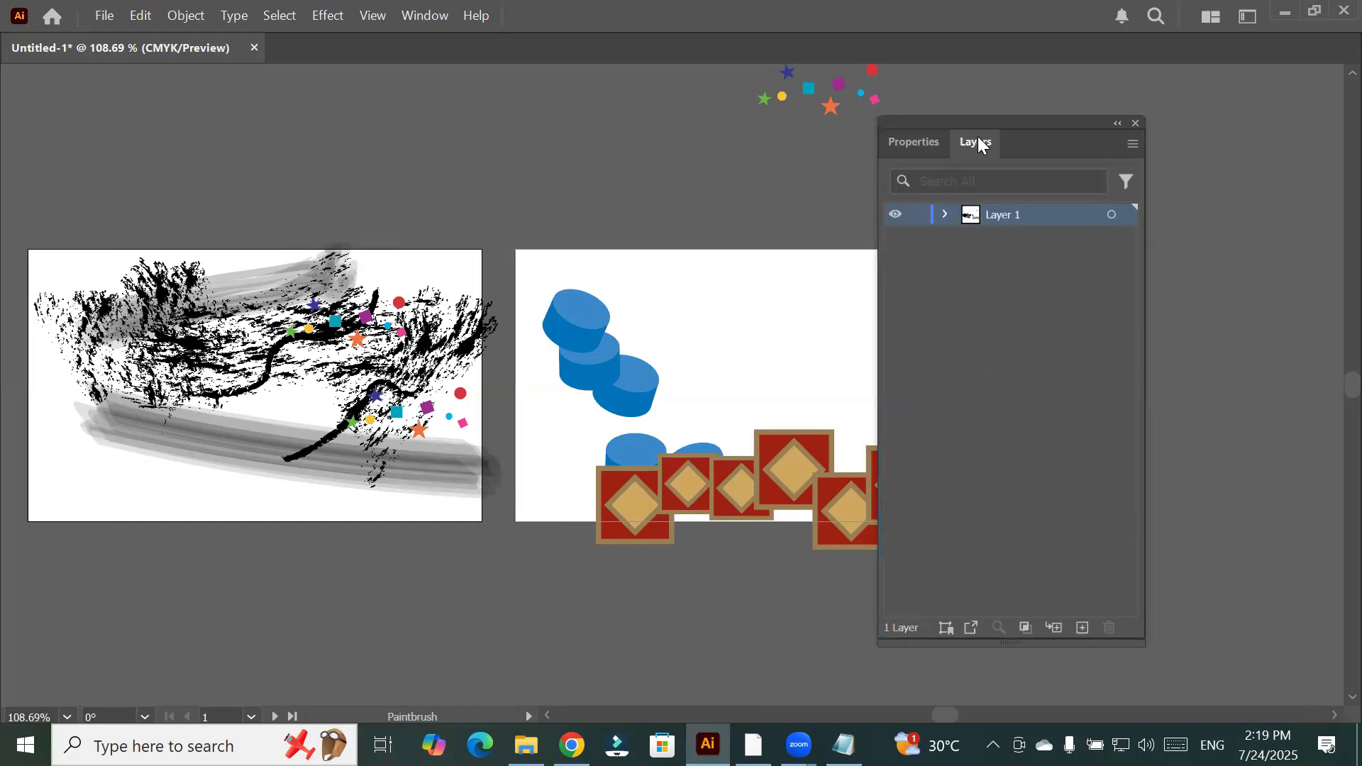
{"action": "left_click", "coordinate": [919, 151]}
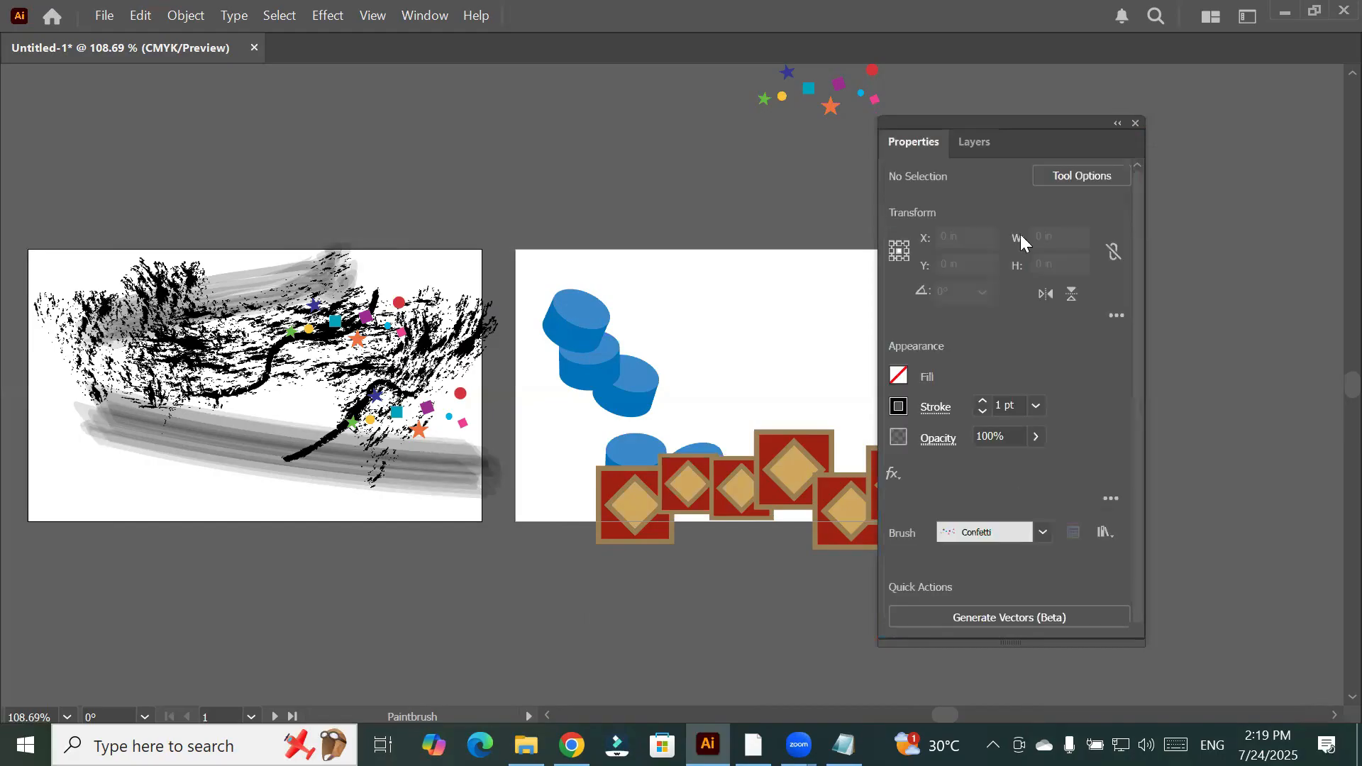
{"action": "left_click", "coordinate": [980, 145]}
{"action": "left_click", "coordinate": [910, 147]}
{"action": "left_click_drag", "start_coordinate": [985, 294], "coordinate": [917, 649]}
{"action": "left_click_drag", "start_coordinate": [959, 126], "coordinate": [947, 72]}
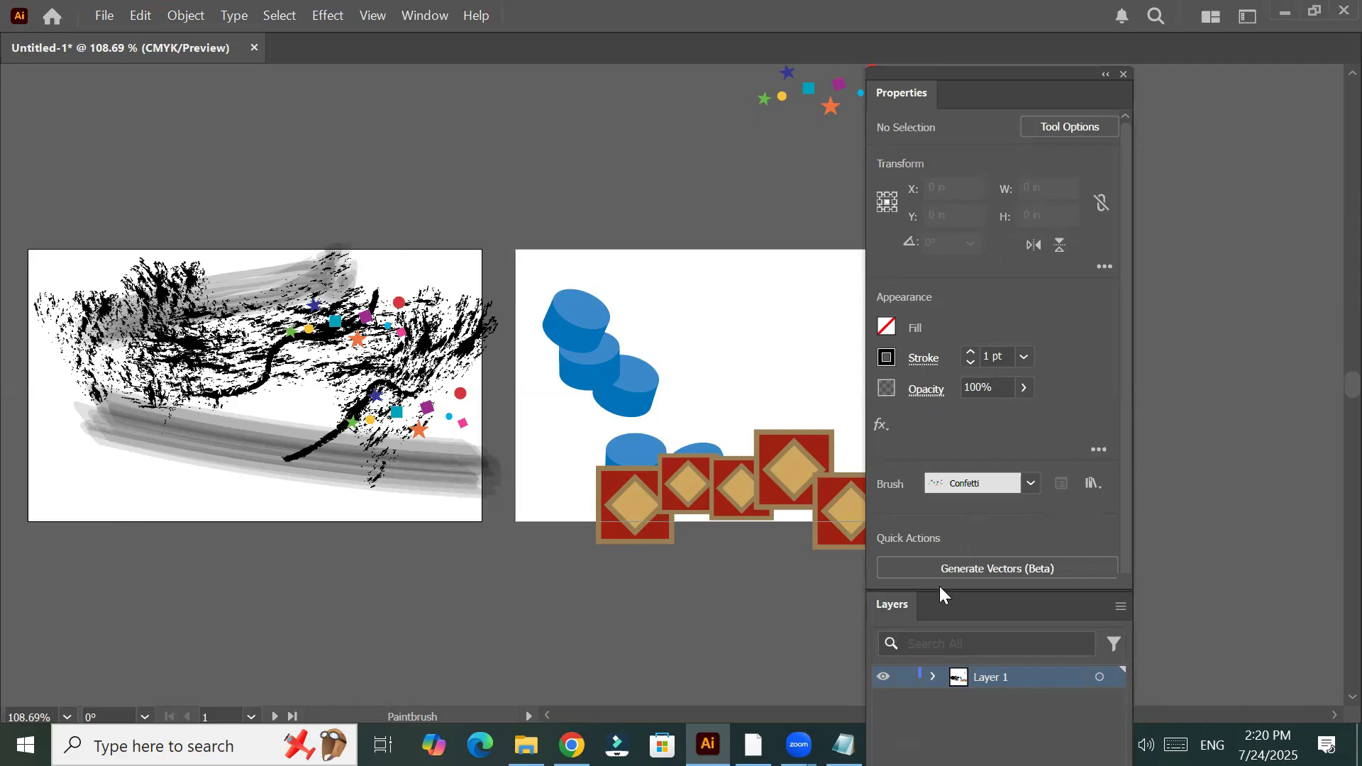
{"action": "left_click_drag", "start_coordinate": [943, 609], "coordinate": [1047, 466]}
{"action": "left_click_drag", "start_coordinate": [1009, 120], "coordinate": [1017, 166]}
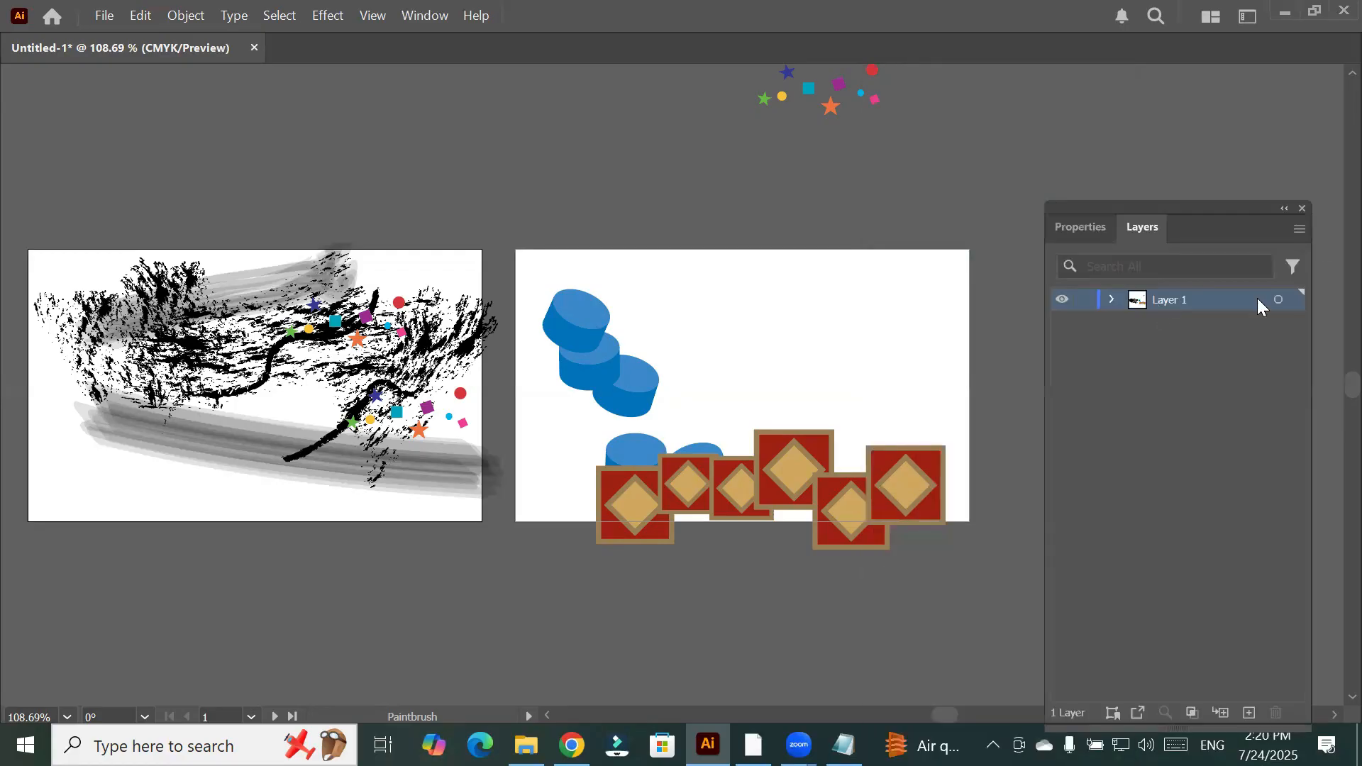
Collapse the Properties/Layers group to icons, briefly expanding it to check the Layers list
{"action": "left_click", "coordinate": [1285, 210]}
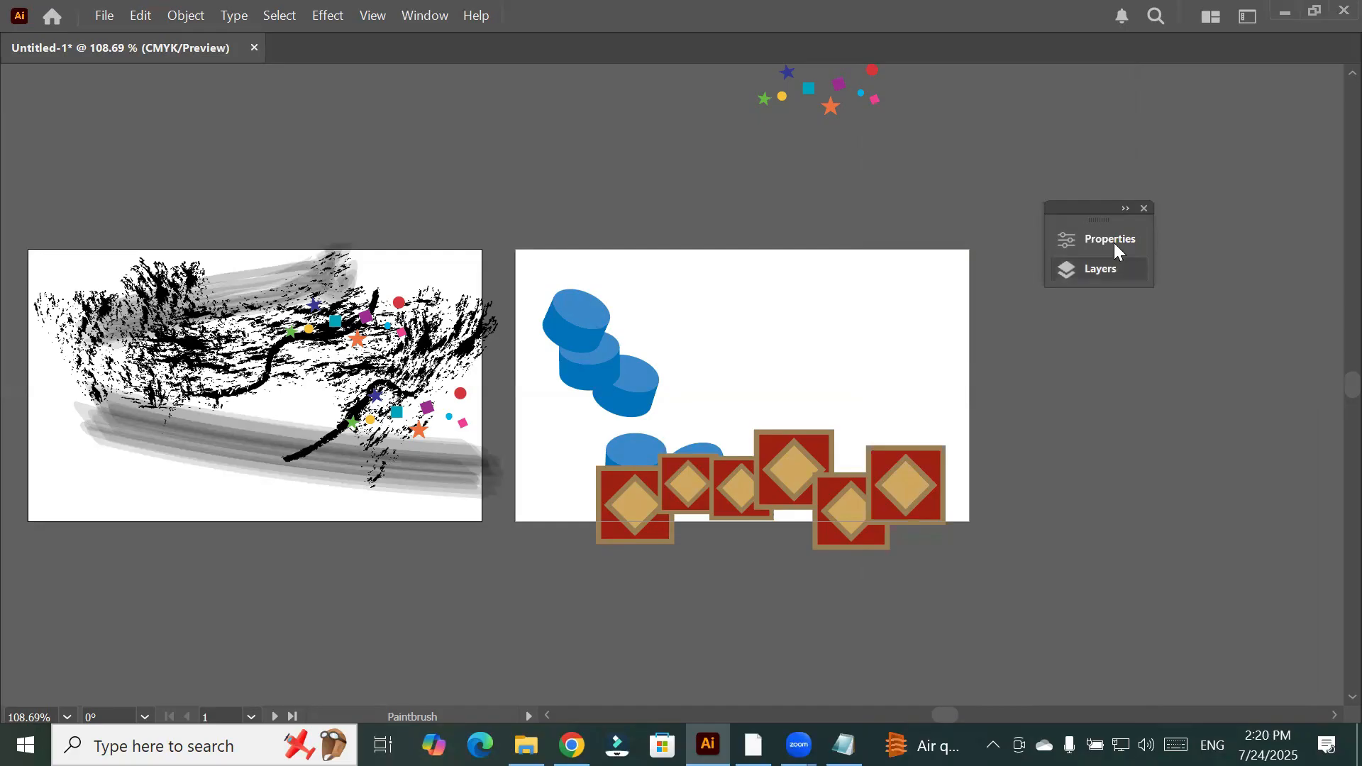
{"action": "left_click", "coordinate": [1093, 276]}
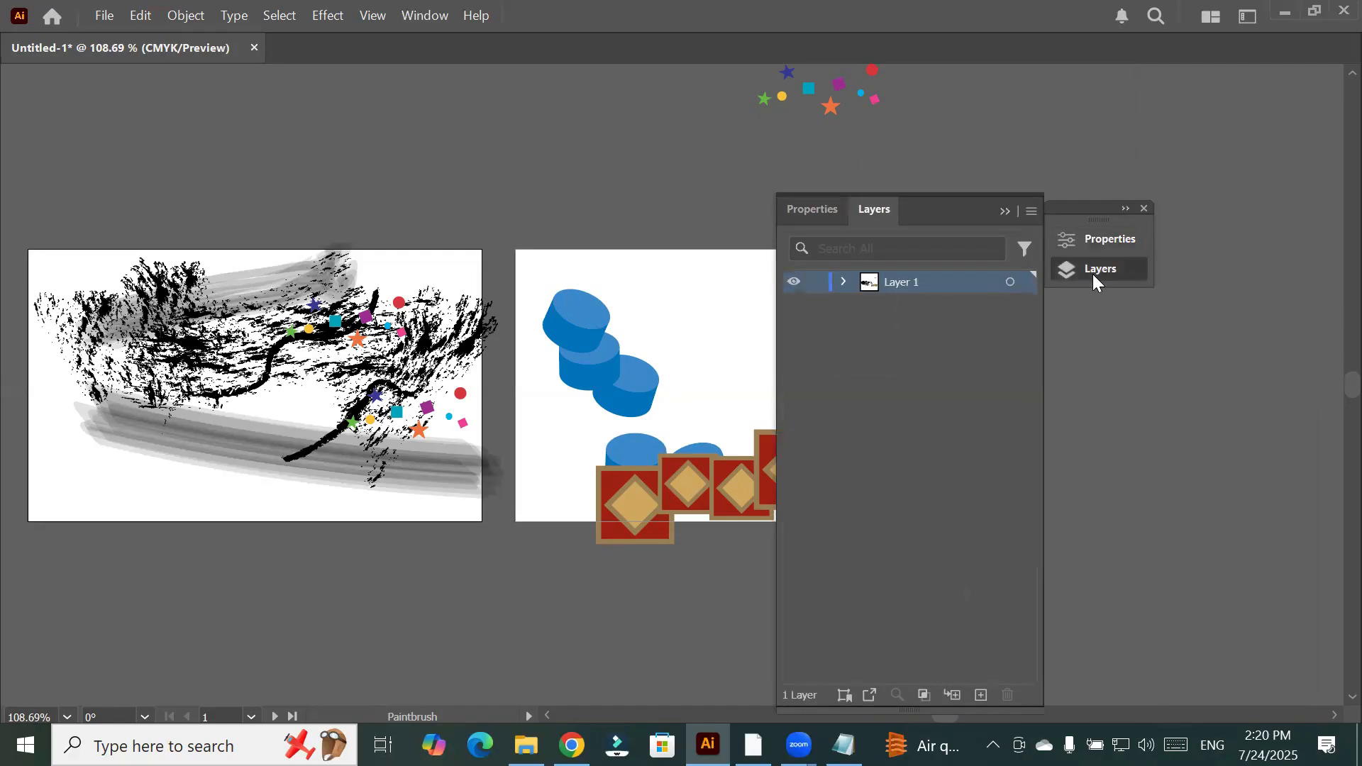
{"action": "left_click", "coordinate": [1126, 211]}
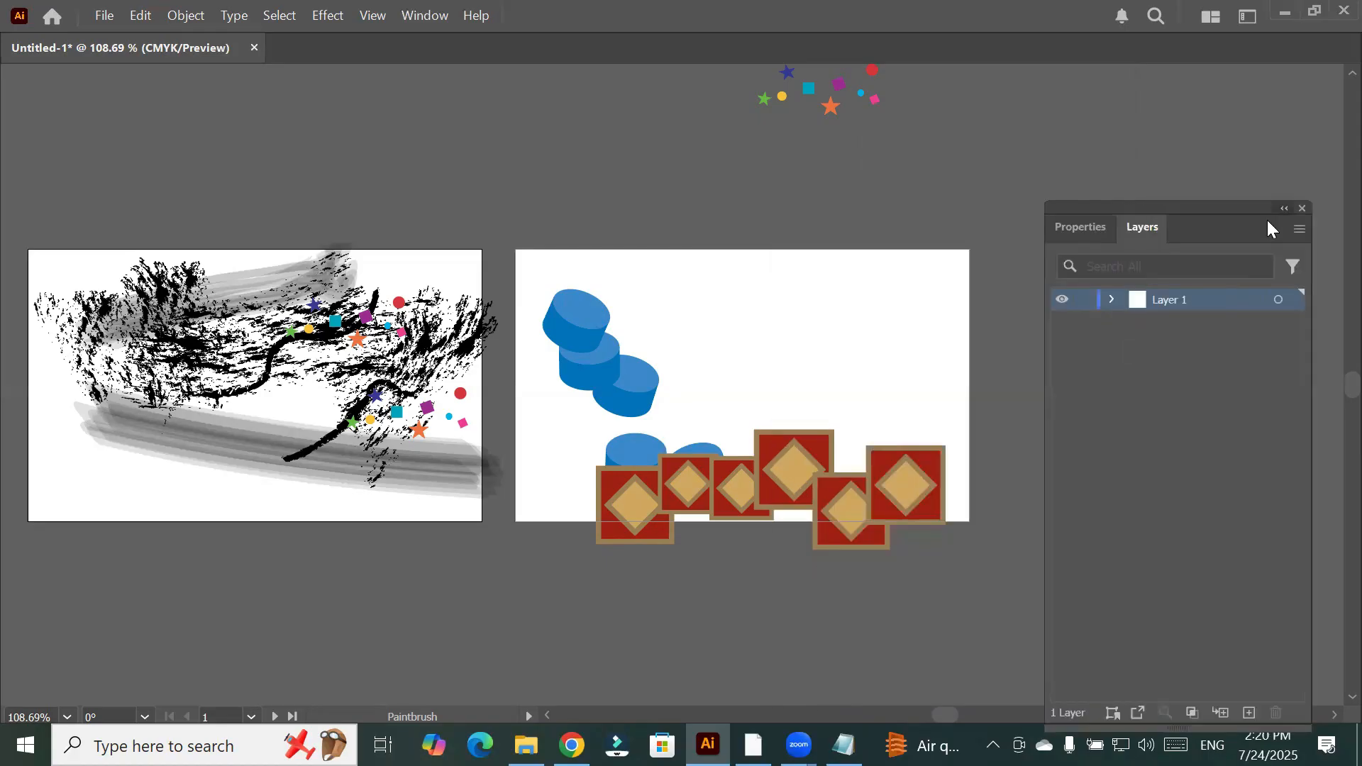
{"action": "left_click", "coordinate": [1284, 208]}
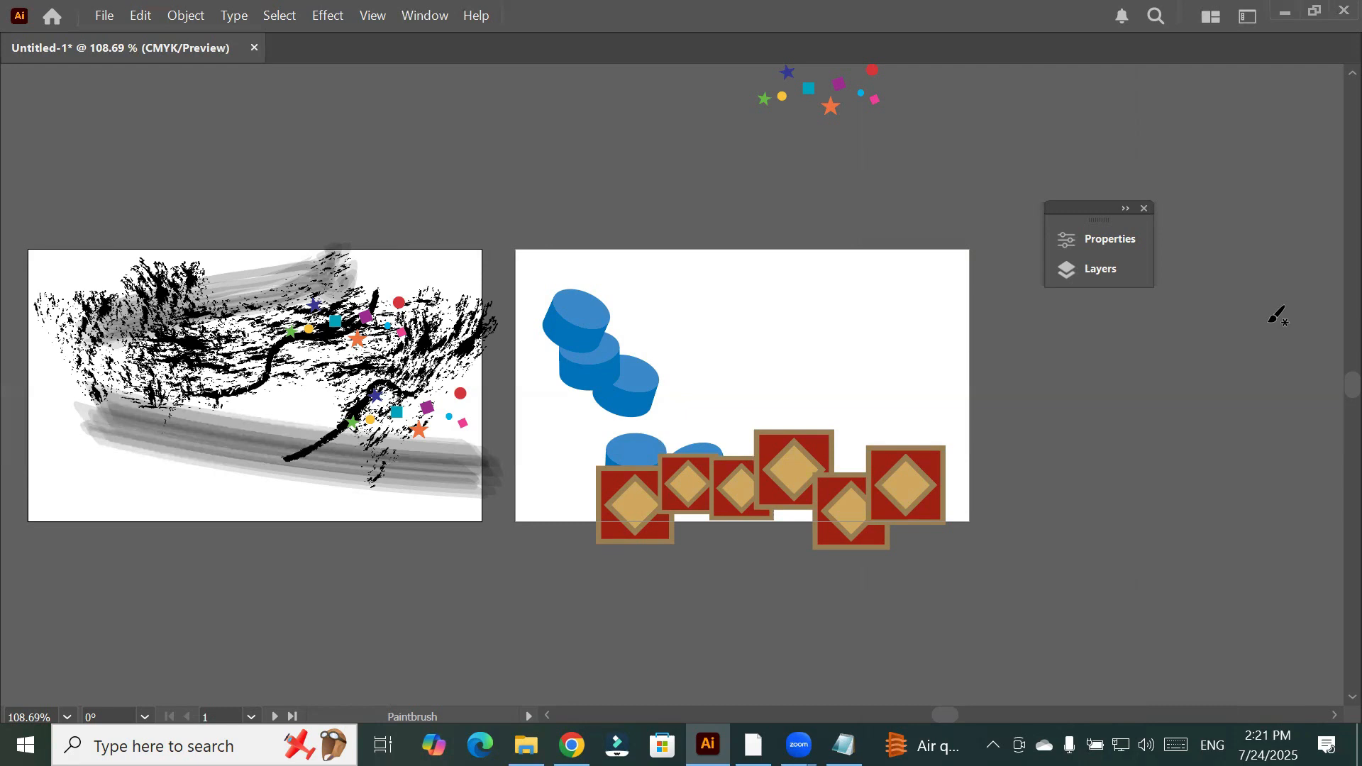
Dock Brushes into the Properties/Layers icon strip and close the Libraries and Gradient group
{"action": "left_click", "coordinate": [430, 15]}
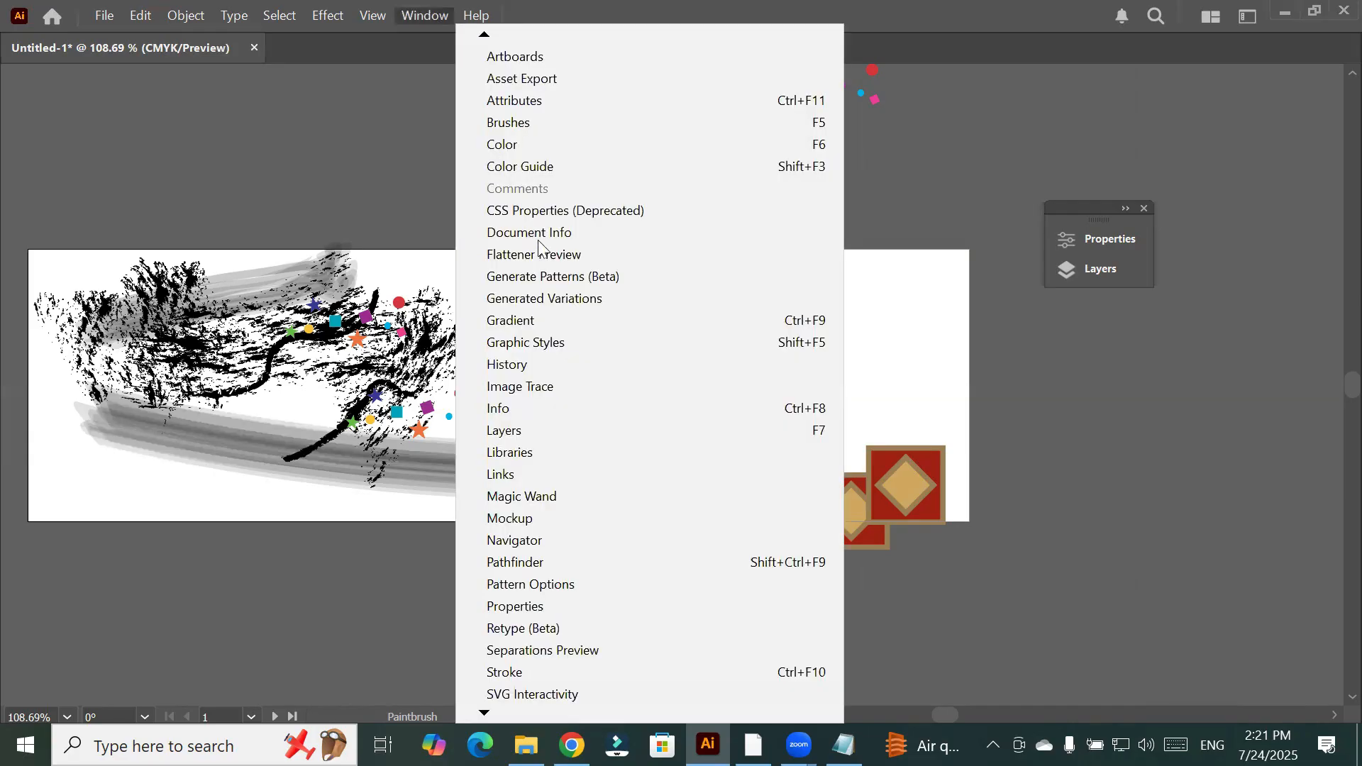
{"action": "left_click", "coordinate": [517, 124]}
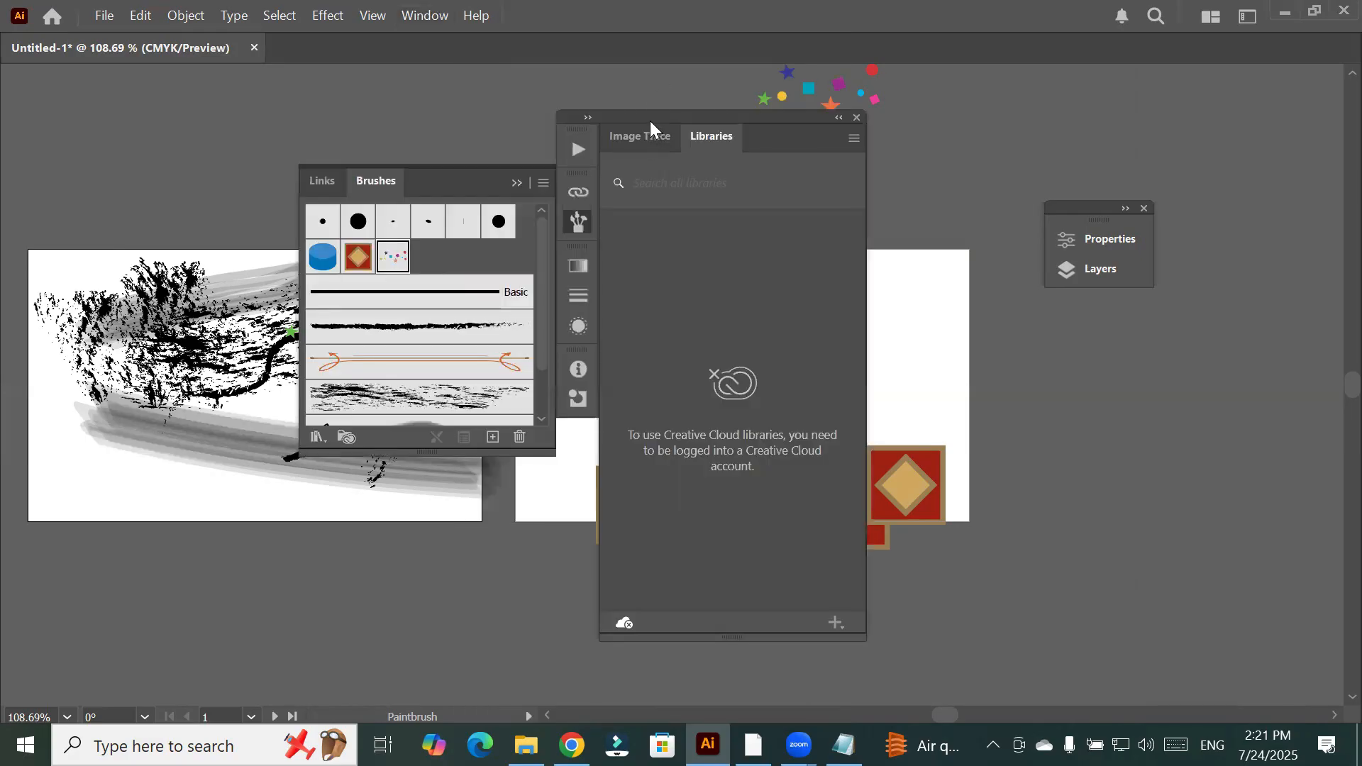
{"action": "mouse_move", "coordinate": [648, 117]}
{"action": "left_mouse_down"}
{"action": "mouse_move", "coordinate": [403, 114]}
{"action": "mouse_move", "coordinate": [409, 128]}
{"action": "mouse_move", "coordinate": [454, 129]}
{"action": "left_mouse_up"}
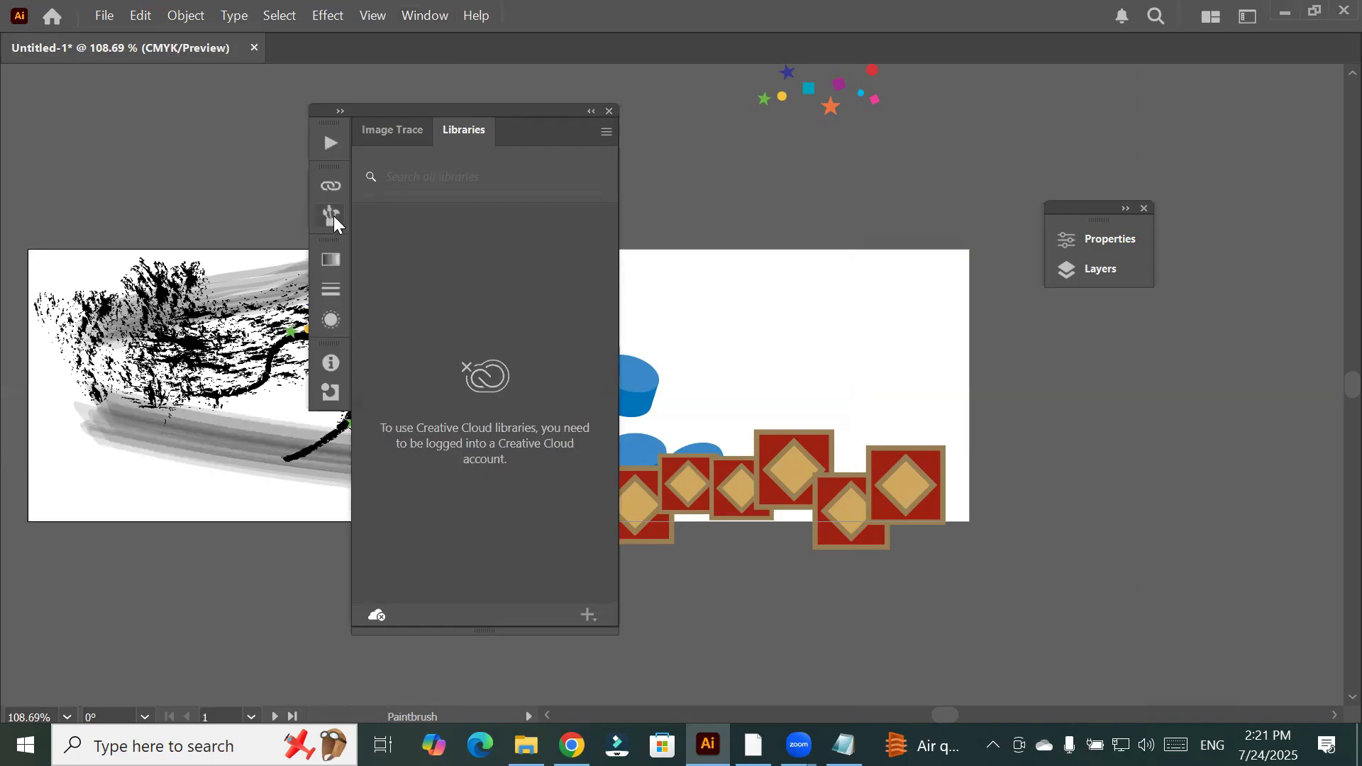
{"action": "mouse_move", "coordinate": [331, 215]}
{"action": "left_mouse_down"}
{"action": "mouse_move", "coordinate": [891, 152]}
{"action": "mouse_move", "coordinate": [961, 207]}
{"action": "left_mouse_up"}
{"action": "left_click_drag", "start_coordinate": [1100, 287], "coordinate": [1121, 444]}
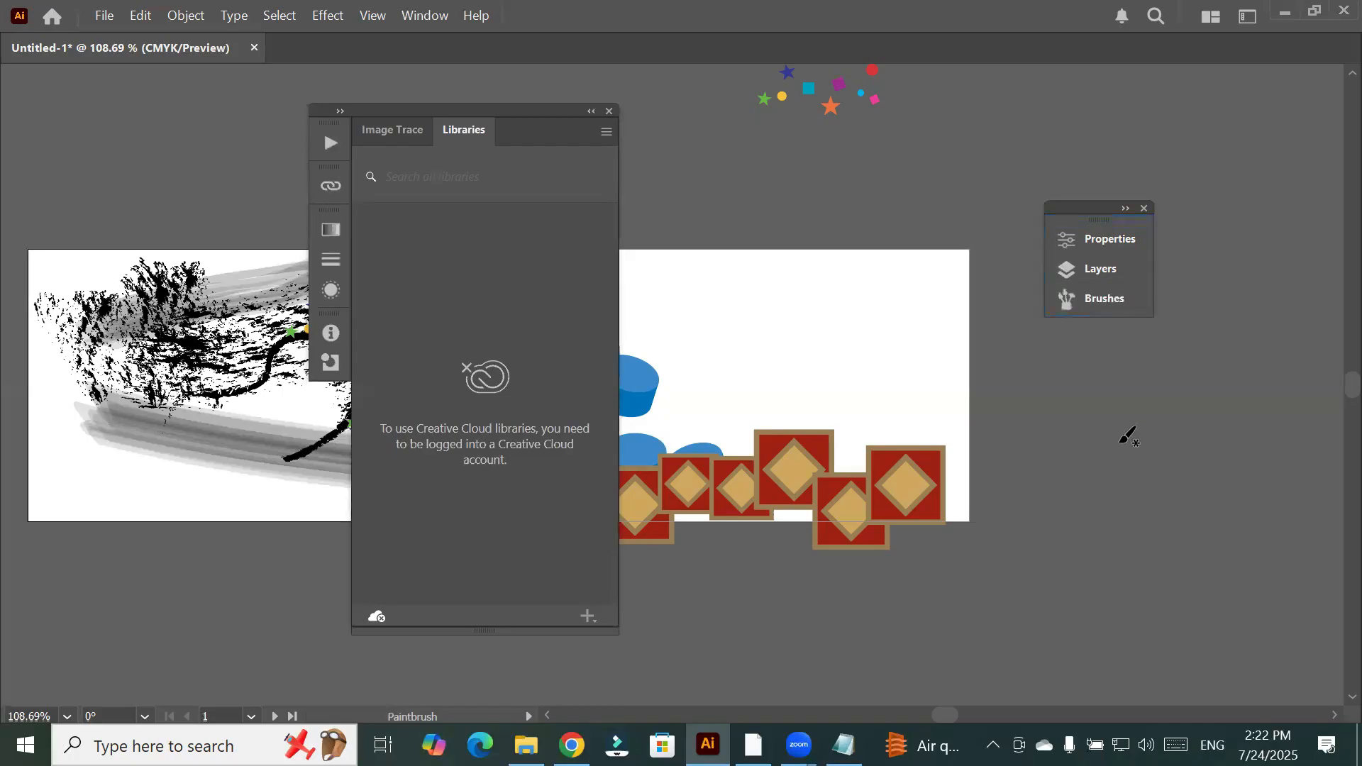
{"action": "left_click", "coordinate": [335, 229]}
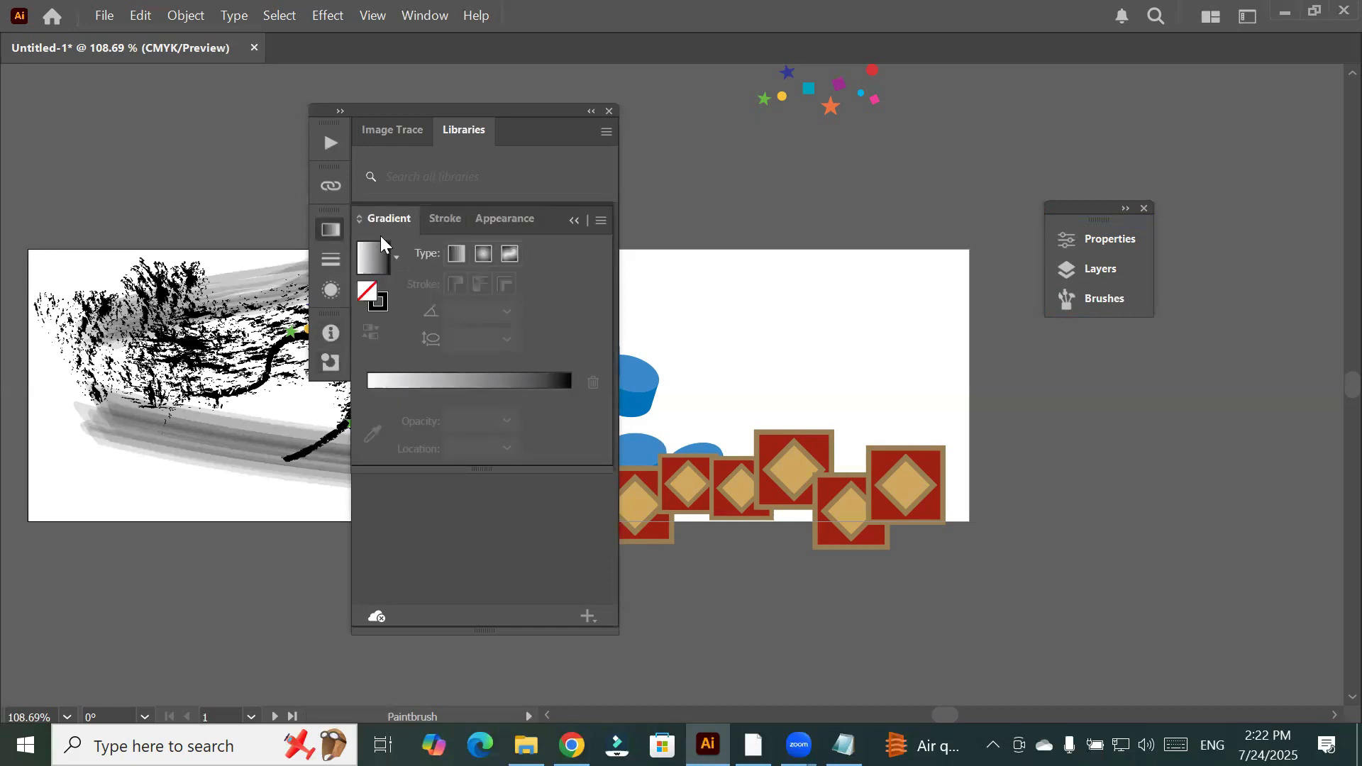
{"action": "left_click", "coordinate": [610, 112]}
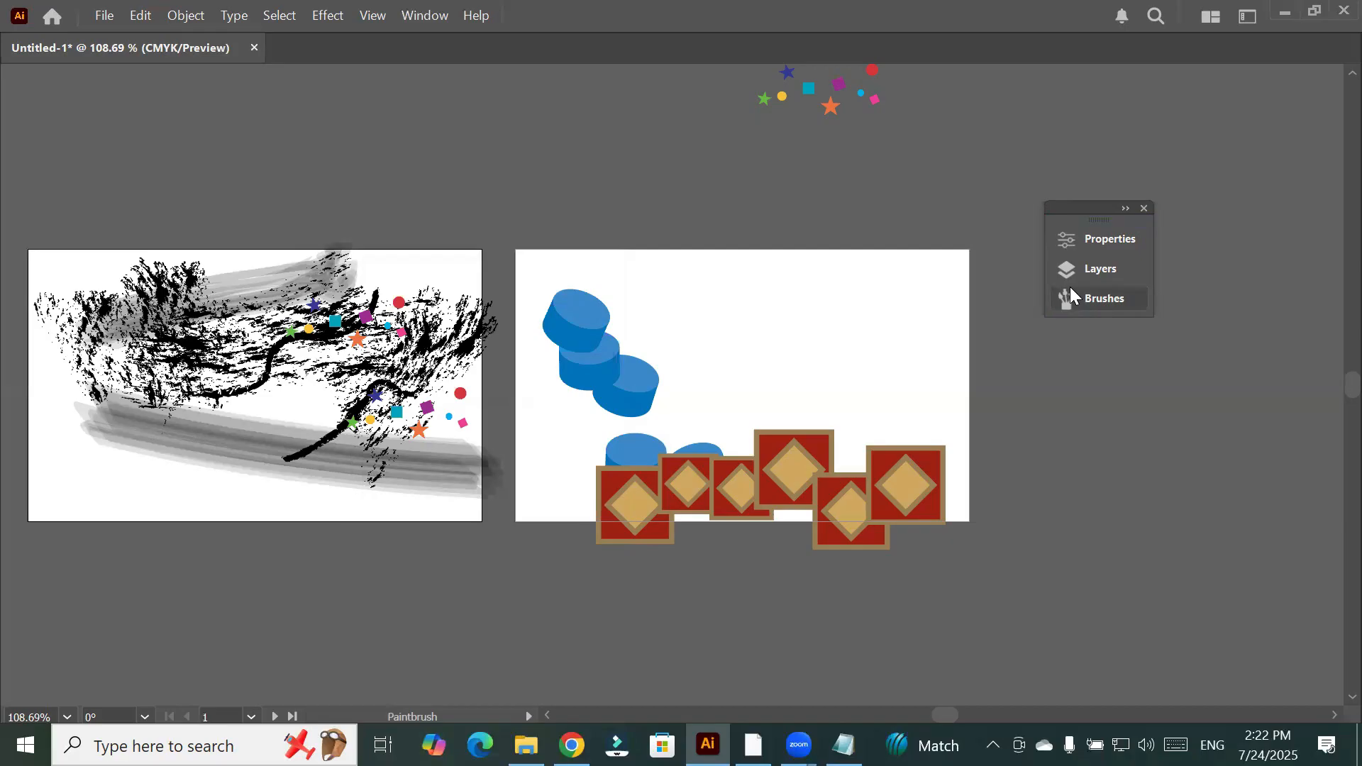
Open the Color panel, separate Color Guide from it, and close Color Guide
{"action": "left_click", "coordinate": [428, 18]}
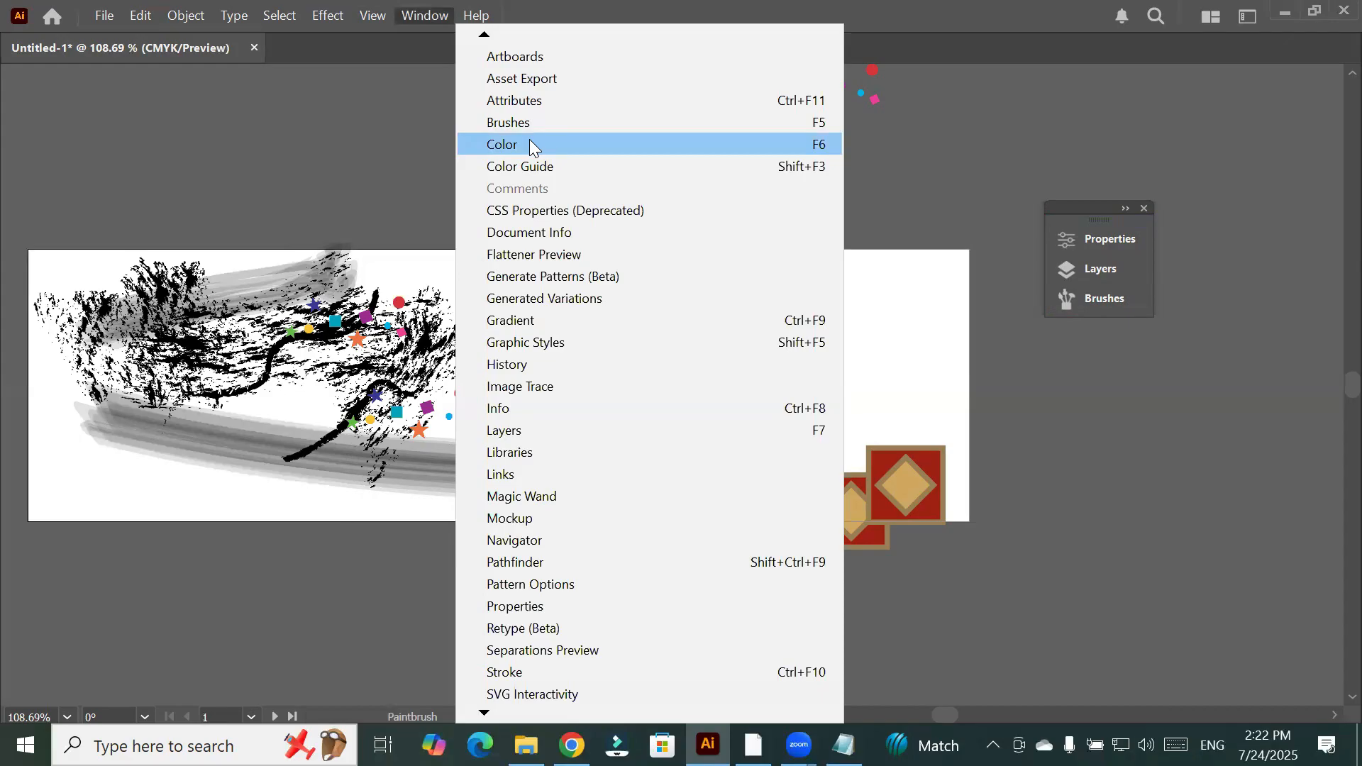
{"action": "left_click", "coordinate": [531, 142]}
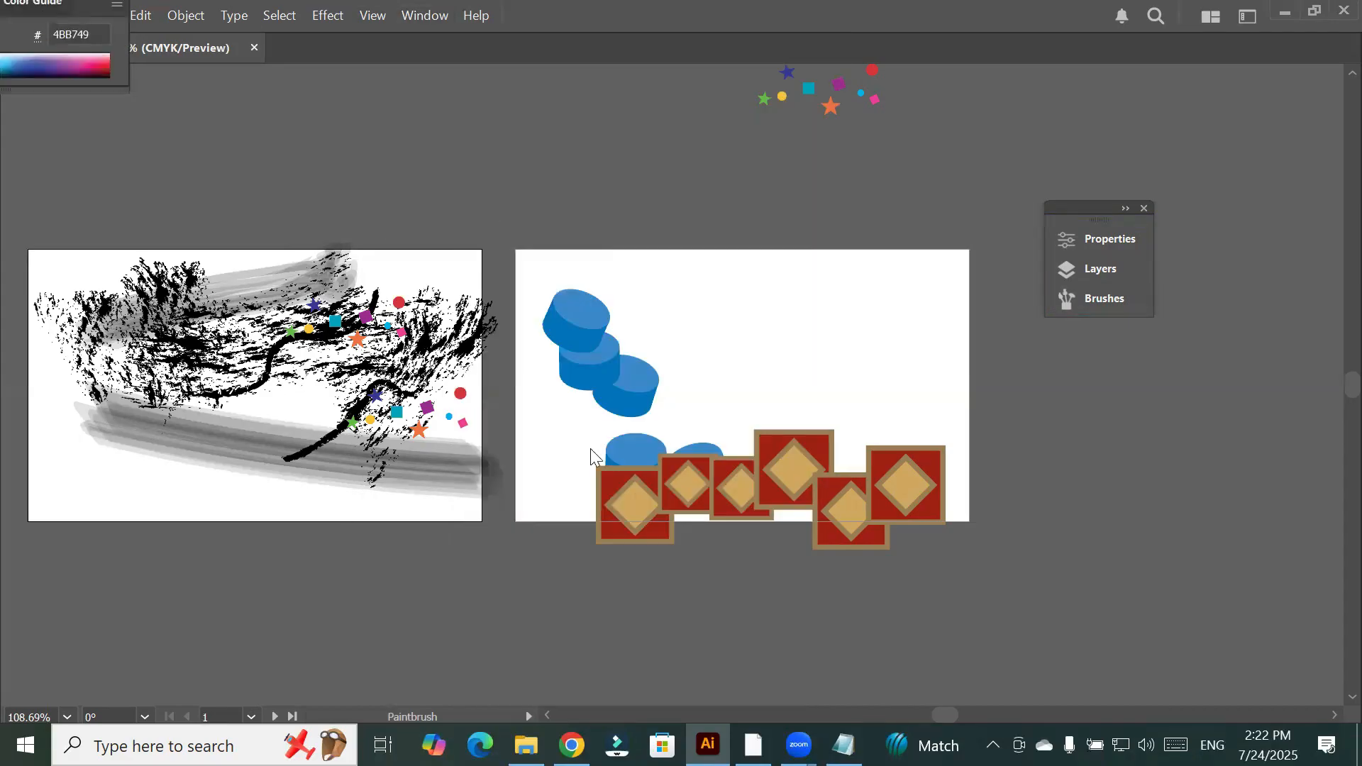
{"action": "left_click_drag", "start_coordinate": [33, 2], "coordinate": [590, 448]}
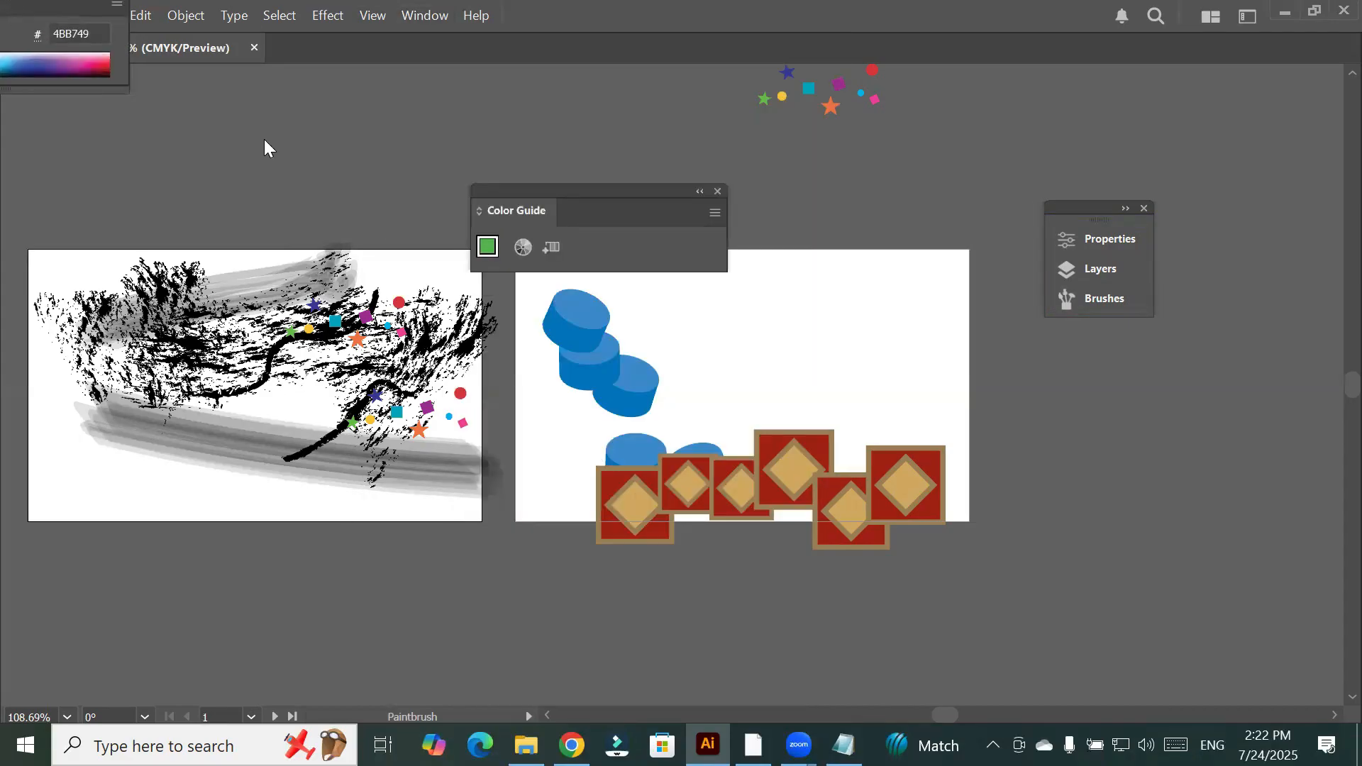
{"action": "left_click", "coordinate": [154, 139]}
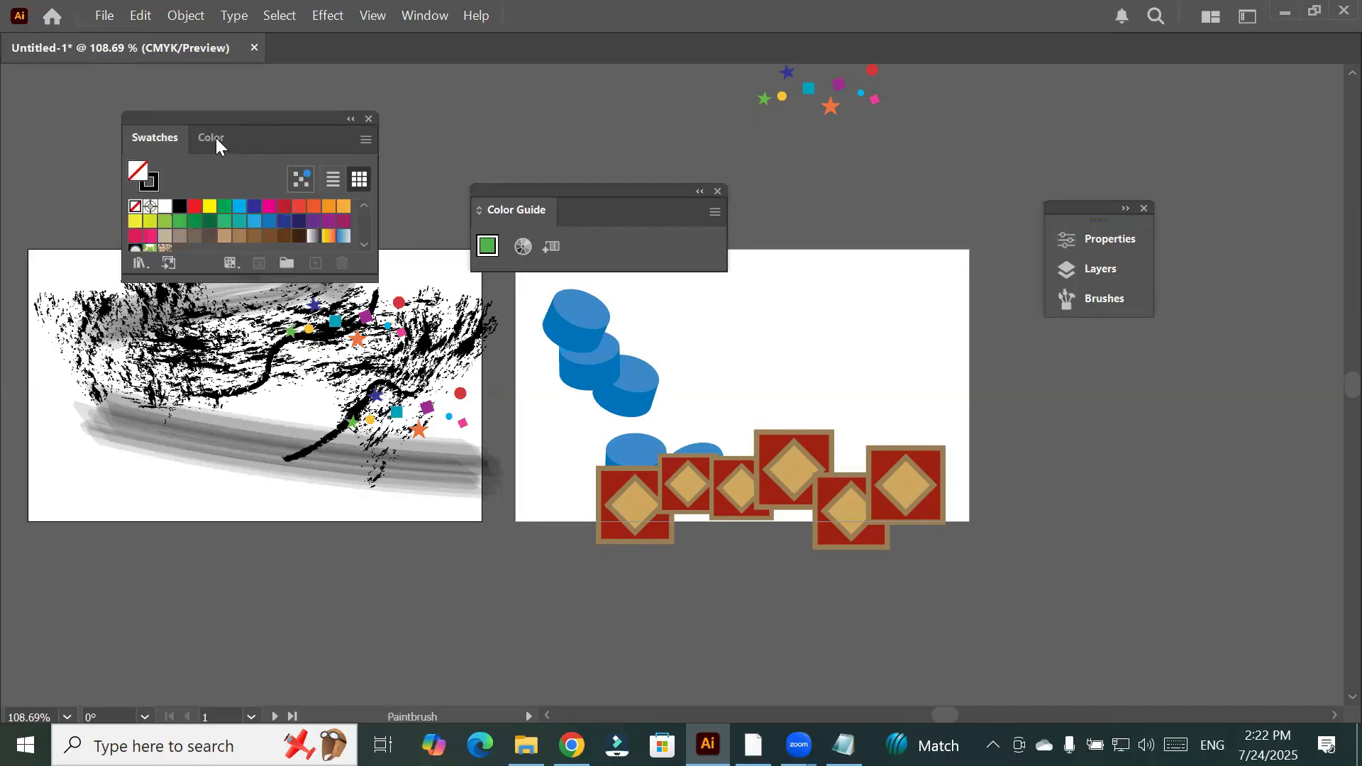
{"action": "left_click", "coordinate": [215, 138]}
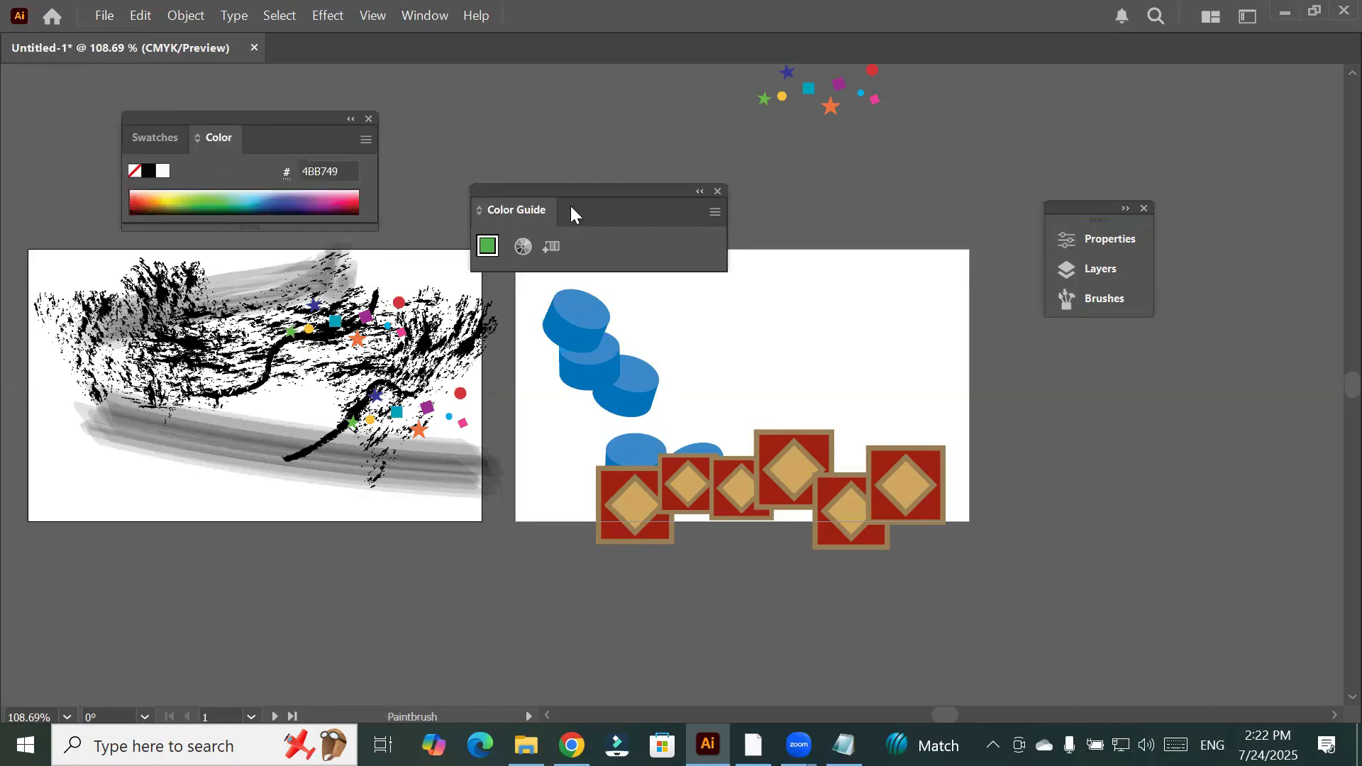
{"action": "left_click", "coordinate": [718, 191]}
Tear Swatches into its own panel and dock it in the icon strip under Layers
{"action": "left_click_drag", "start_coordinate": [155, 137], "coordinate": [578, 144]}
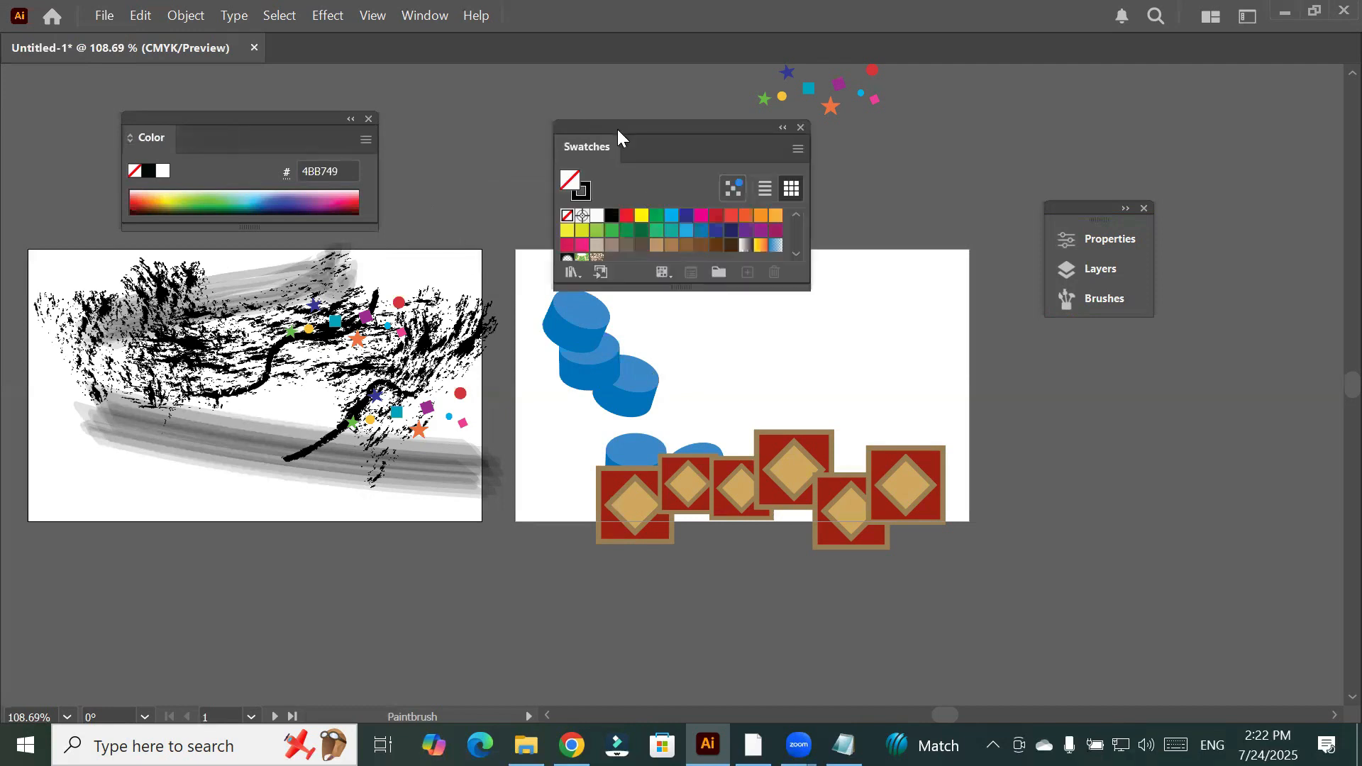
{"action": "left_click_drag", "start_coordinate": [618, 129], "coordinate": [920, 227]}
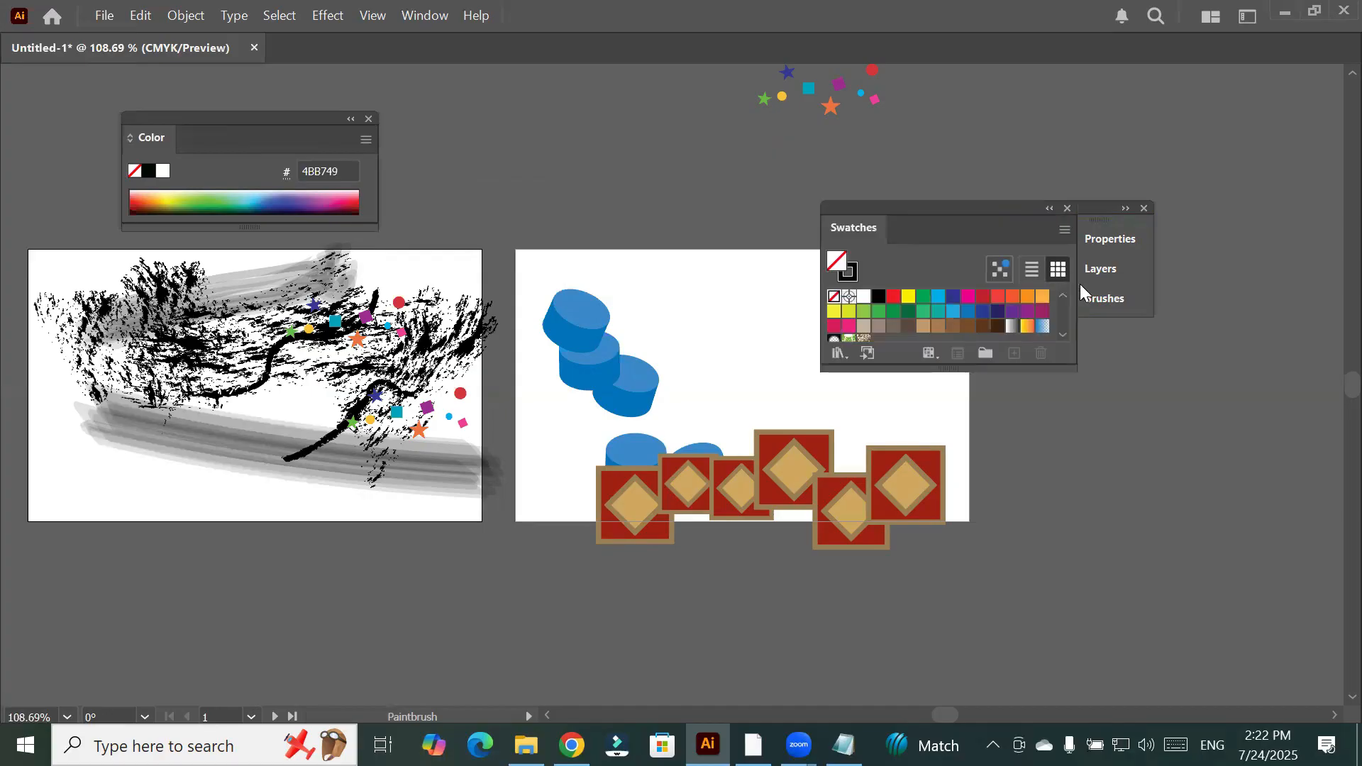
{"action": "left_click_drag", "start_coordinate": [1080, 283], "coordinate": [1079, 285]}
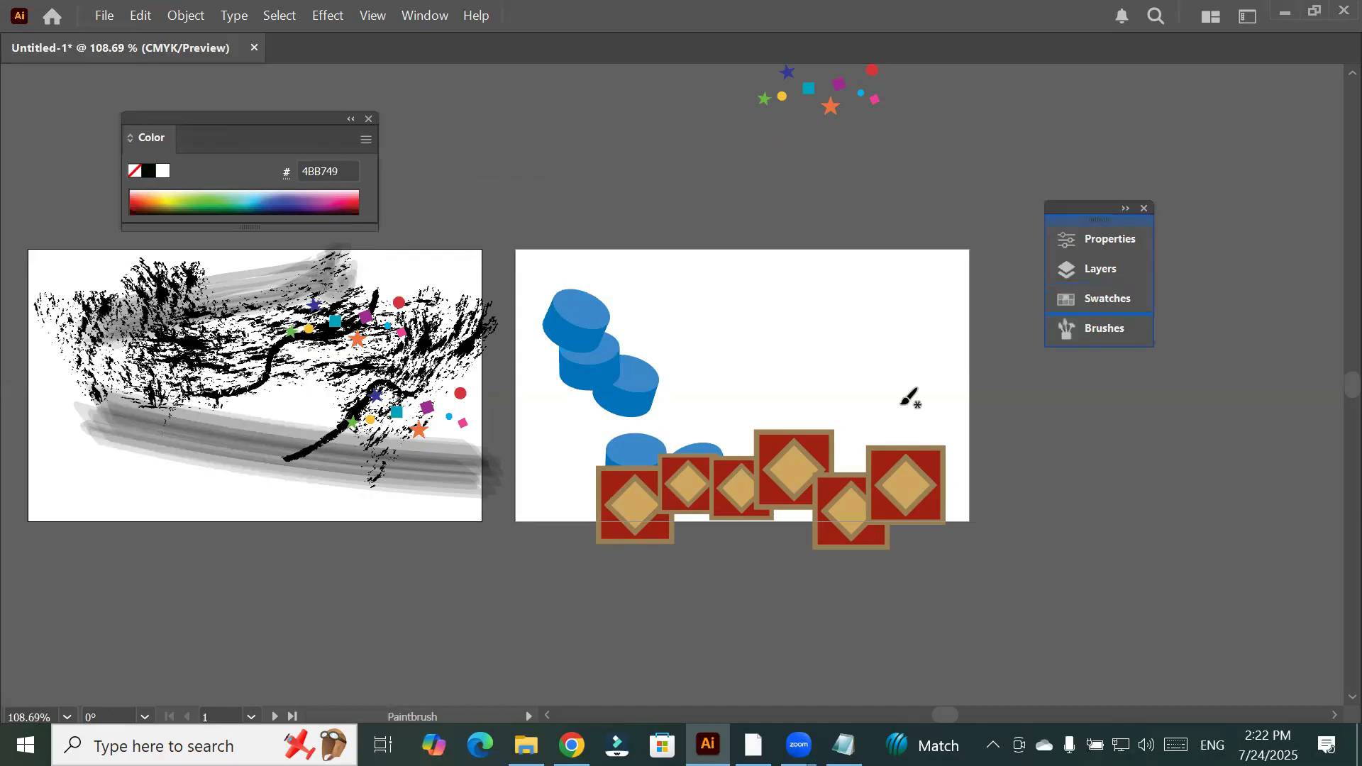
Close the floating Color panel
{"action": "left_click", "coordinate": [369, 120]}
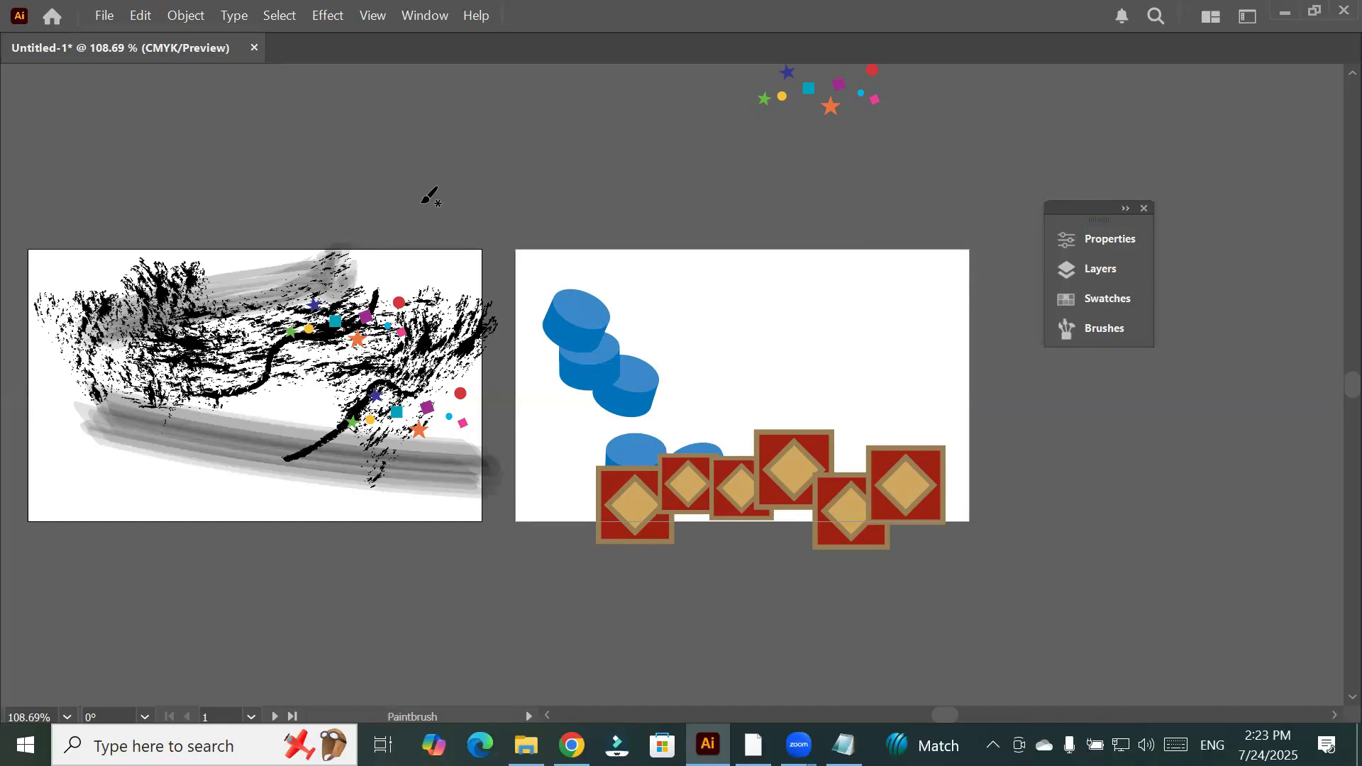
Restore the Advanced toolbar docked on the left edge and shift the icon group lower right
{"action": "left_click", "coordinate": [439, 17]}
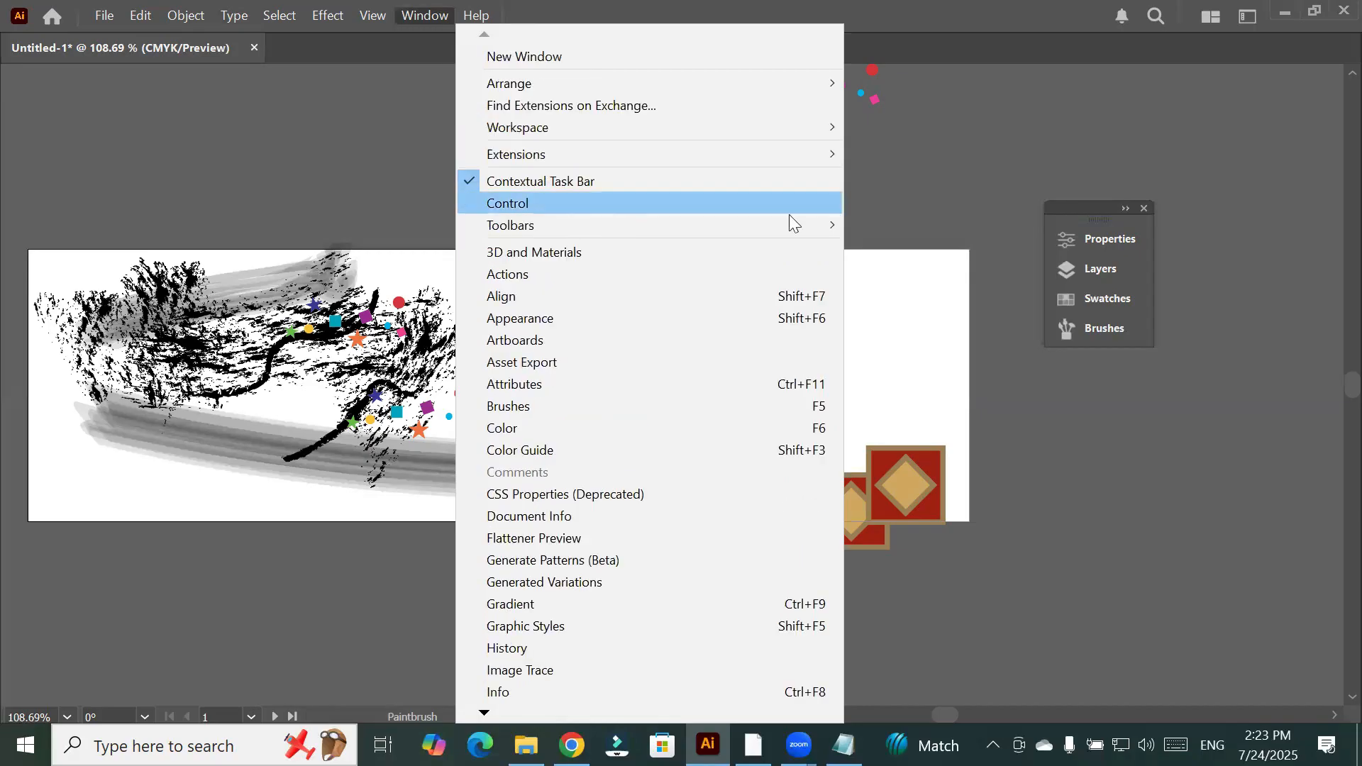
{"action": "mouse_move", "coordinate": [835, 227]}
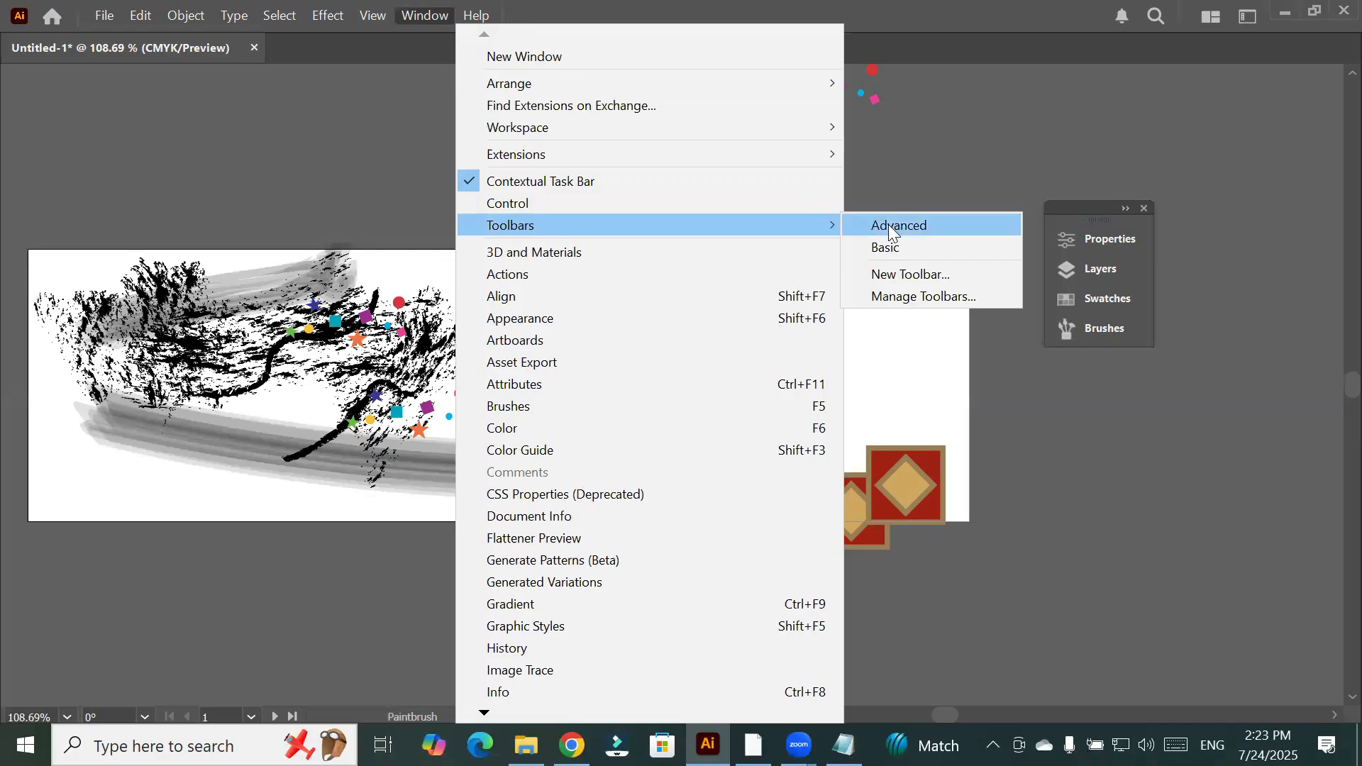
{"action": "left_click_drag", "start_coordinate": [732, 137], "coordinate": [343, 135]}
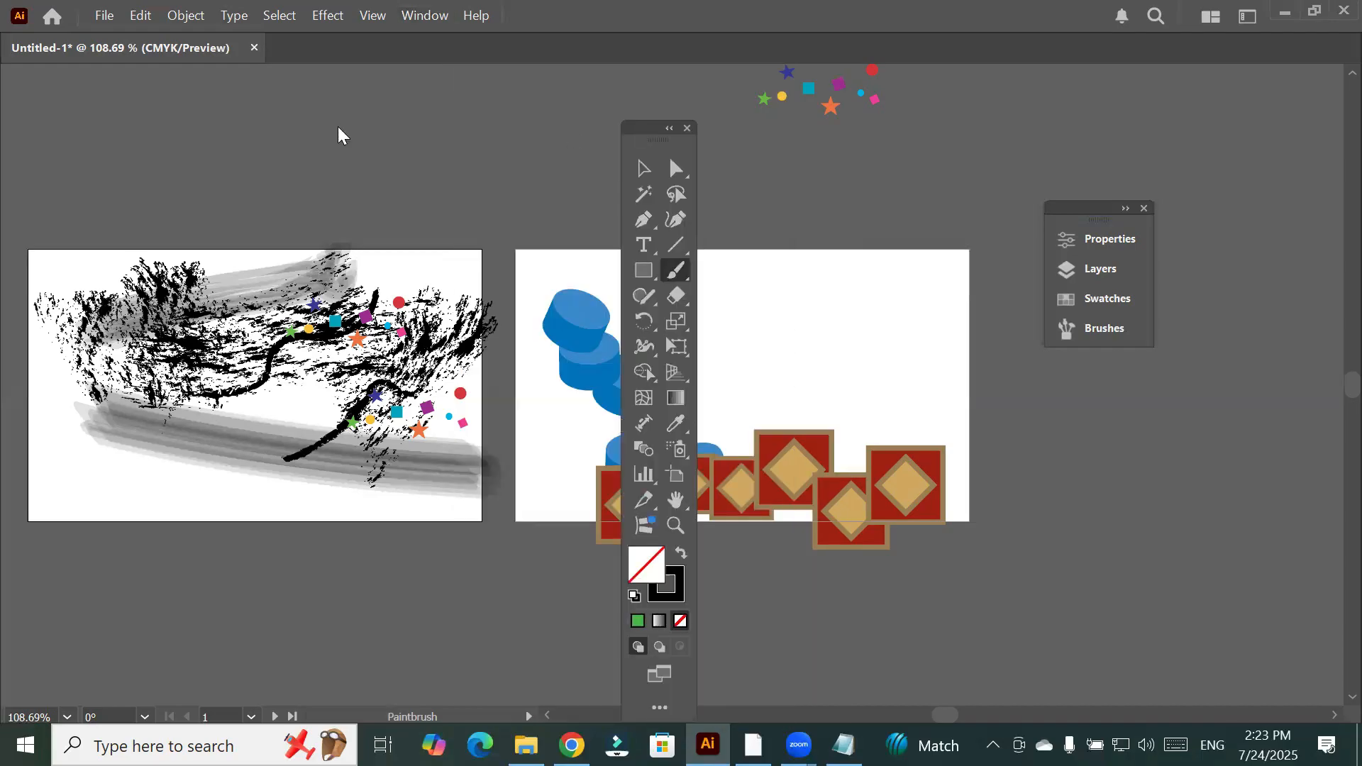
{"action": "left_click_drag", "start_coordinate": [1, 144], "coordinate": [0, 141]}
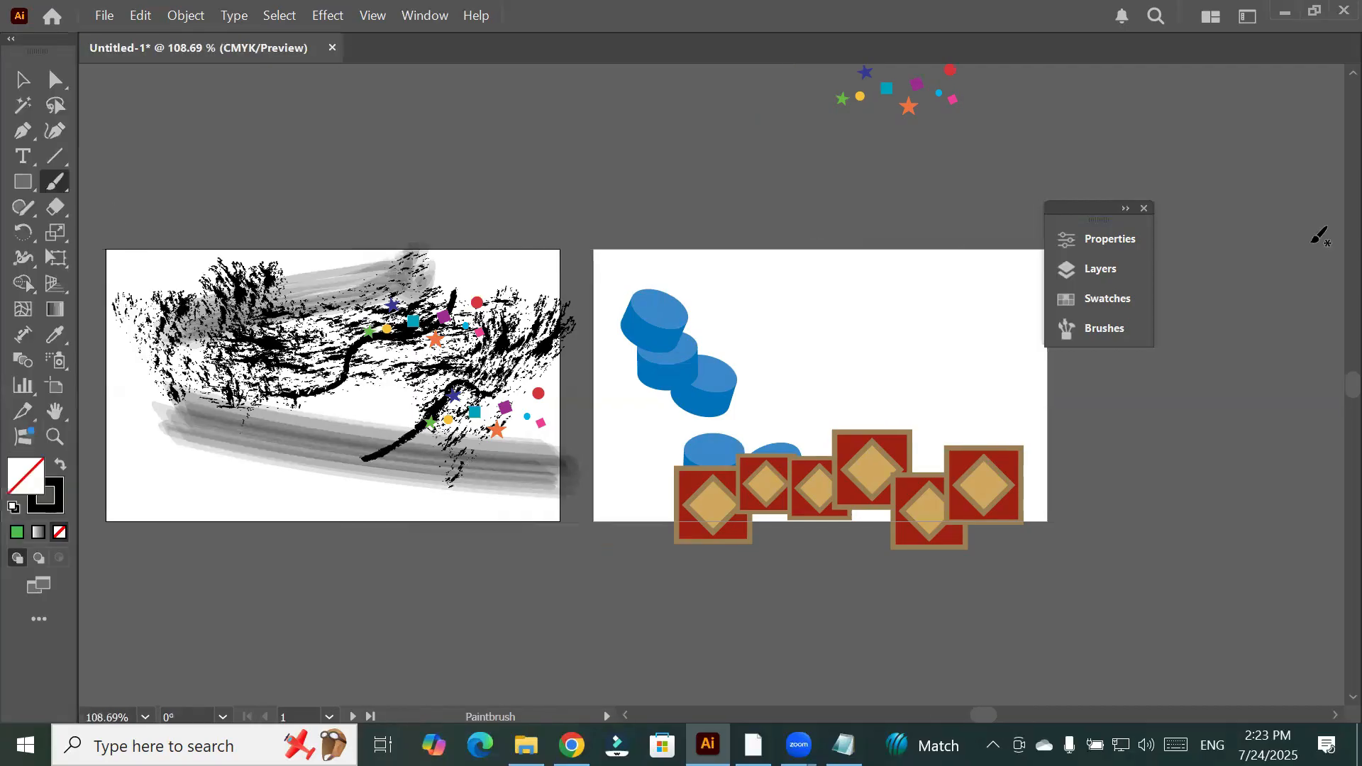
{"action": "left_click_drag", "start_coordinate": [1099, 213], "coordinate": [1253, 256]}
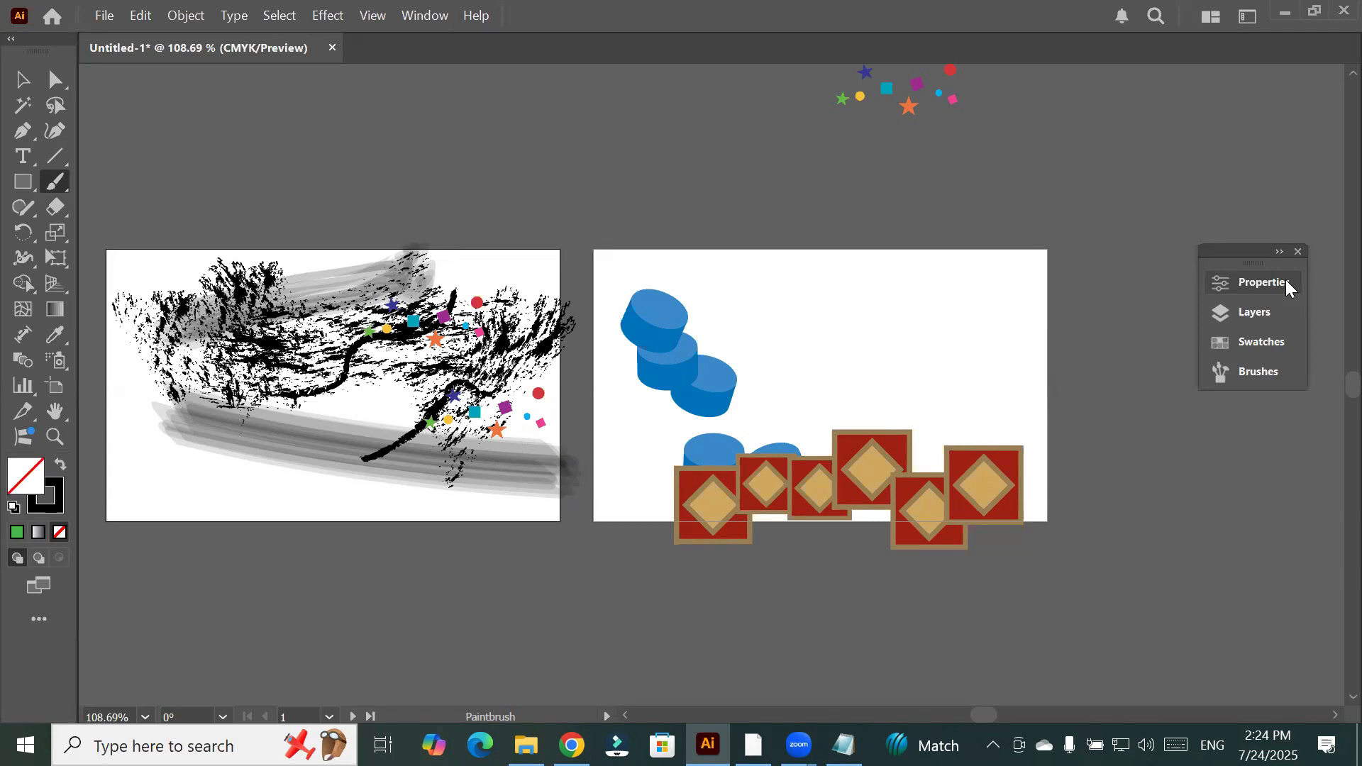
Save the document into a Desktop folder as My first project.ai with default Illustrator options
{"action": "left_click", "coordinate": [1334, 12]}
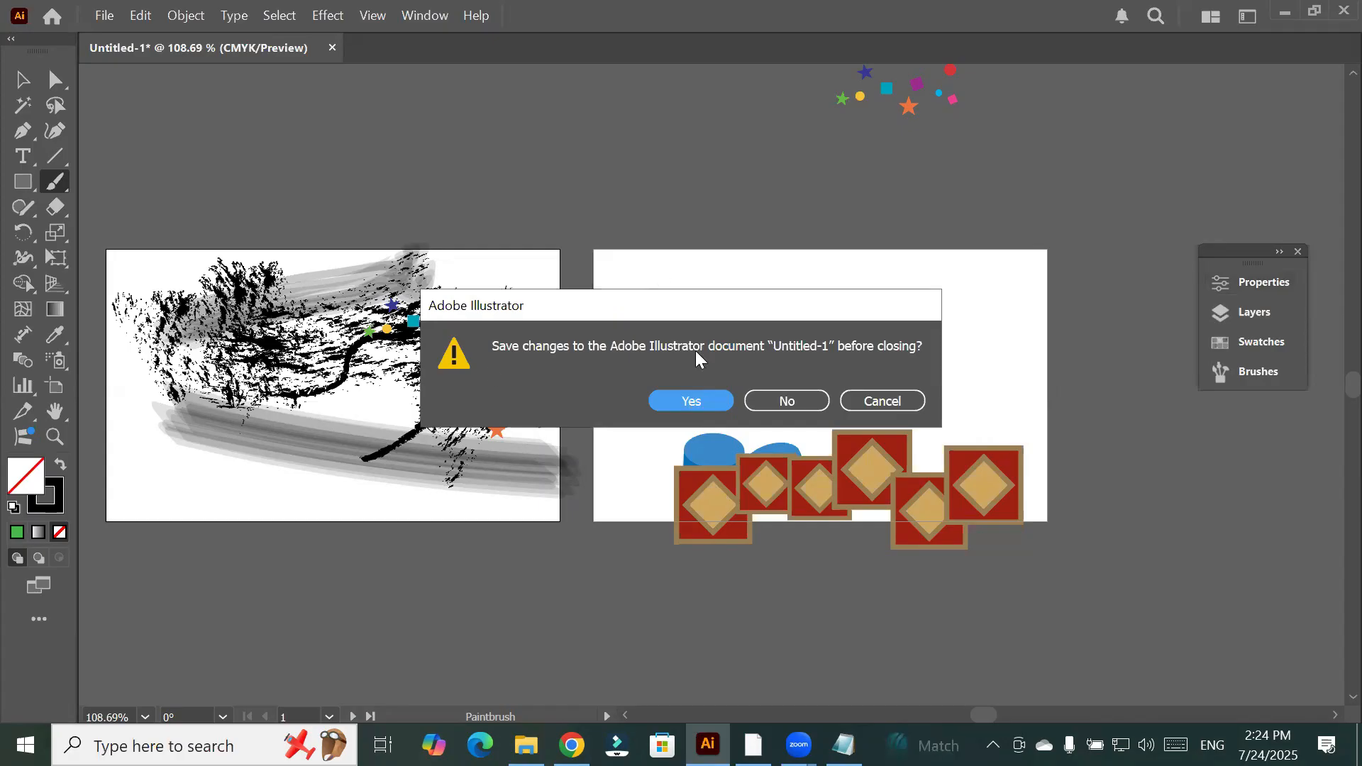
{"action": "left_click", "coordinate": [693, 399]}
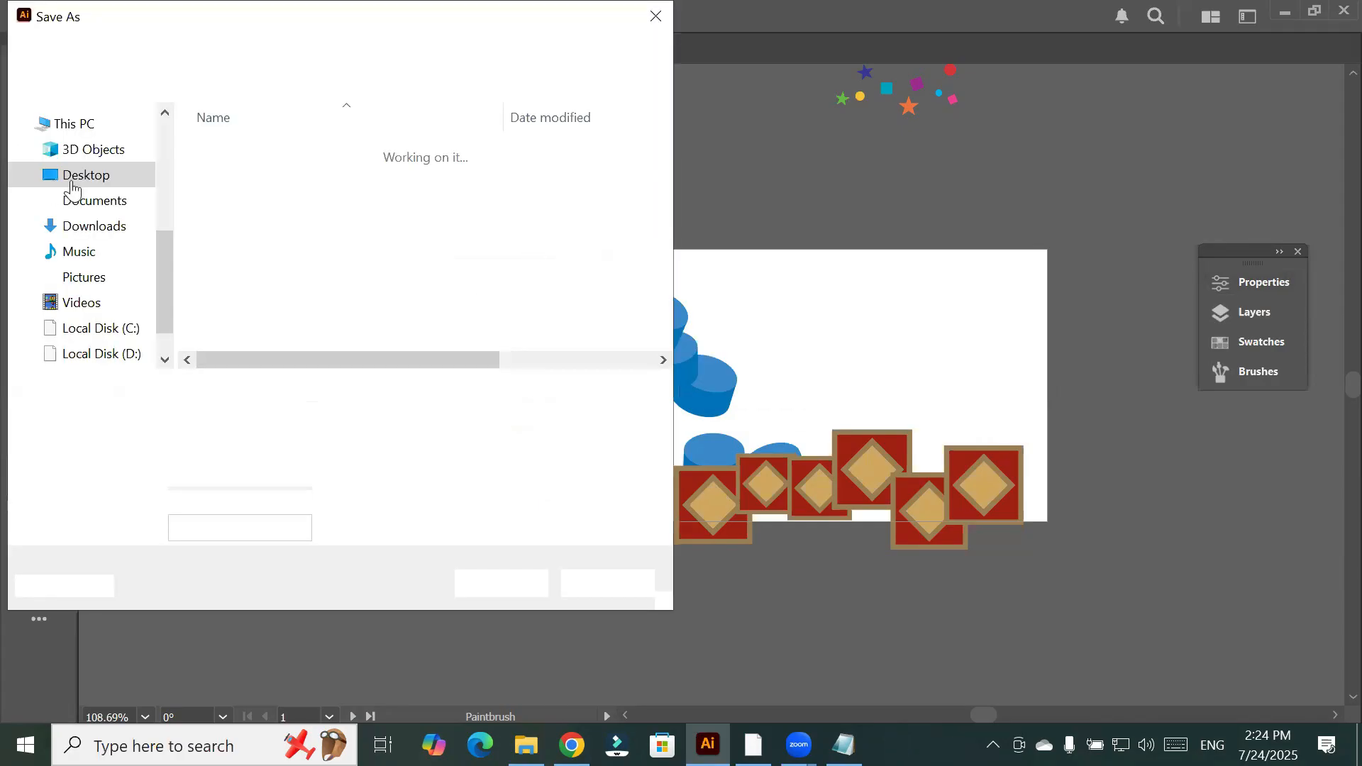
{"action": "left_click", "coordinate": [72, 182]}
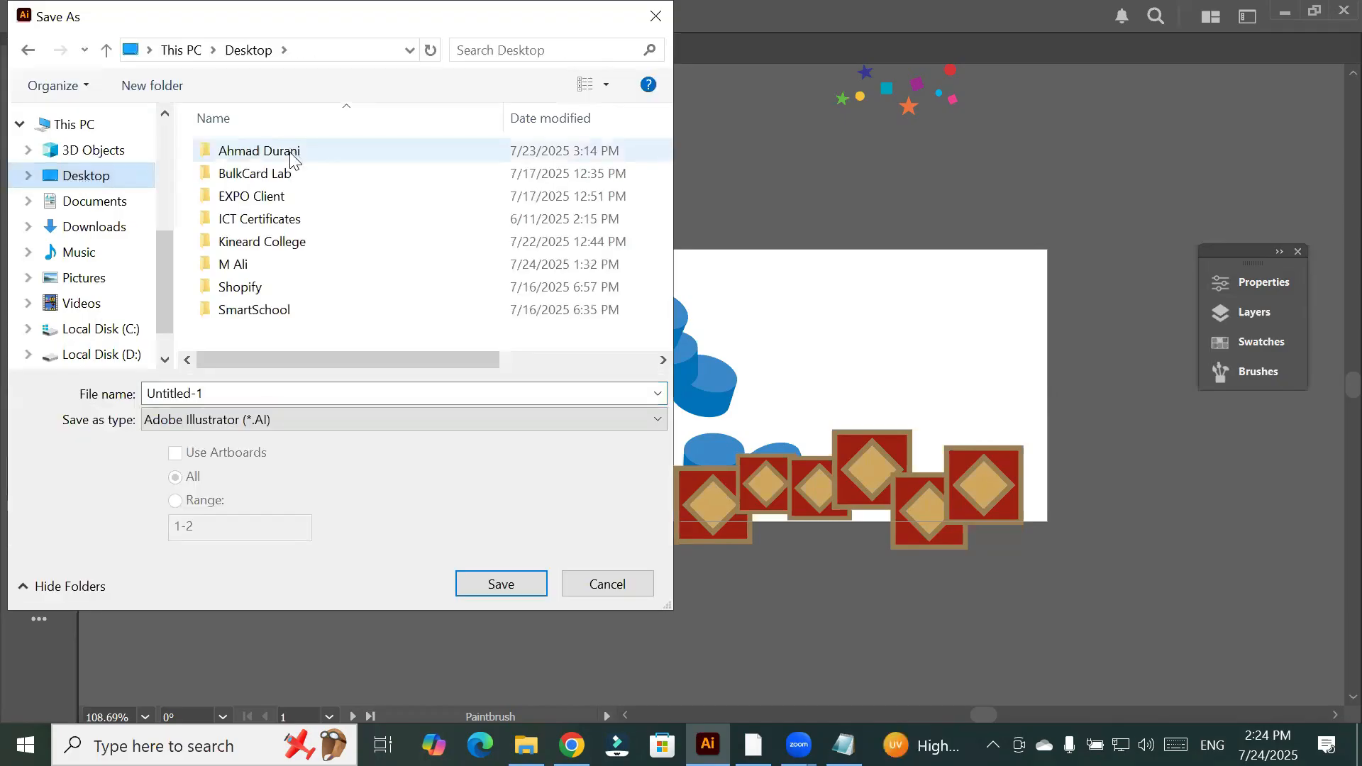
{"action": "double_click", "coordinate": [291, 157]}
{"action": "double_click", "coordinate": [216, 389]}
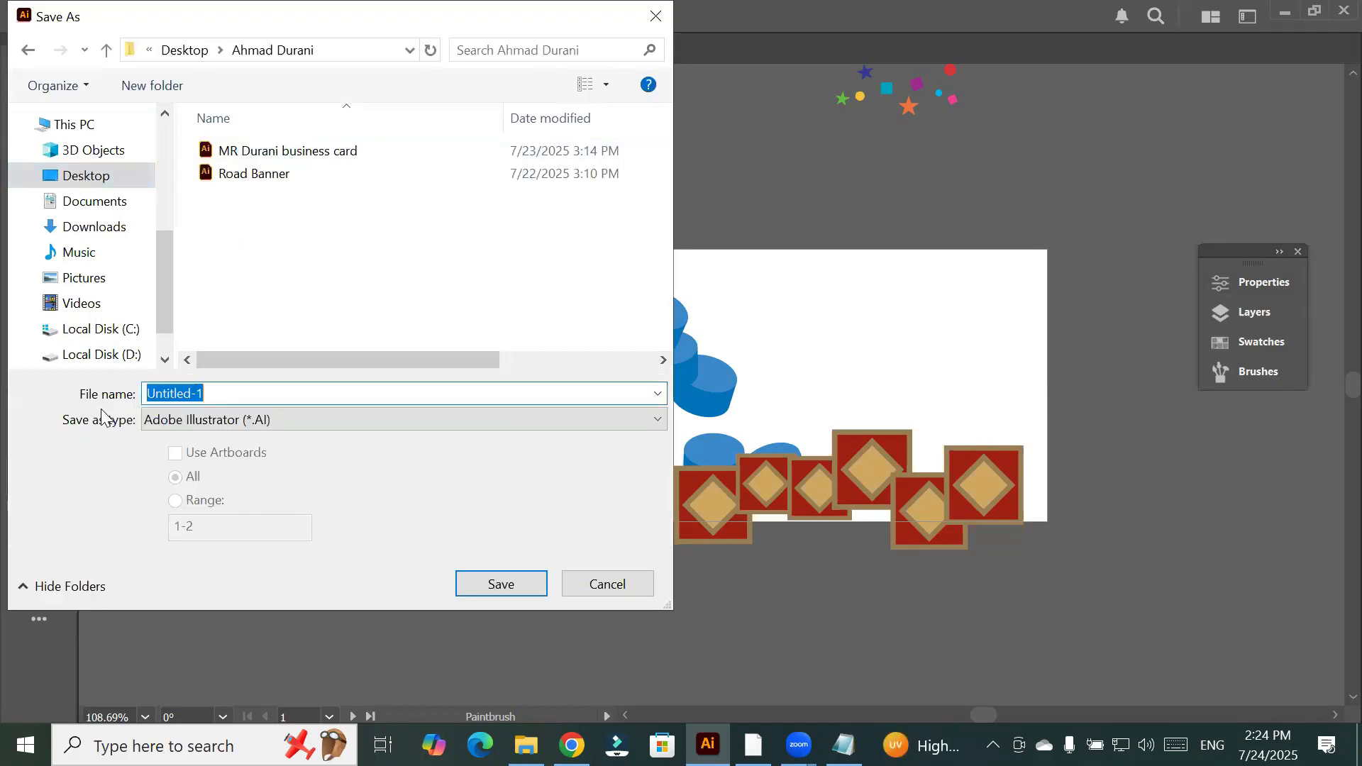
{"action": "type", "text": "My first project"}
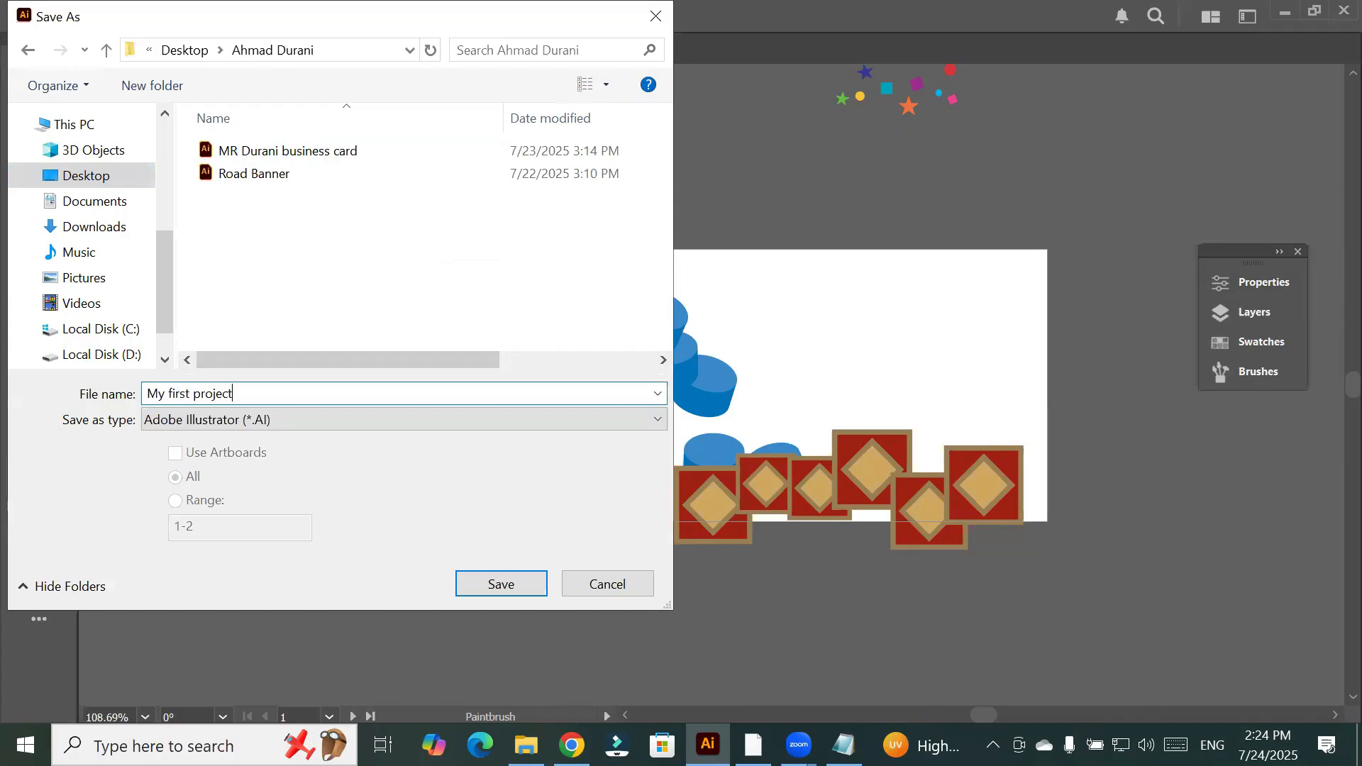
{"action": "key", "text": "Return"}
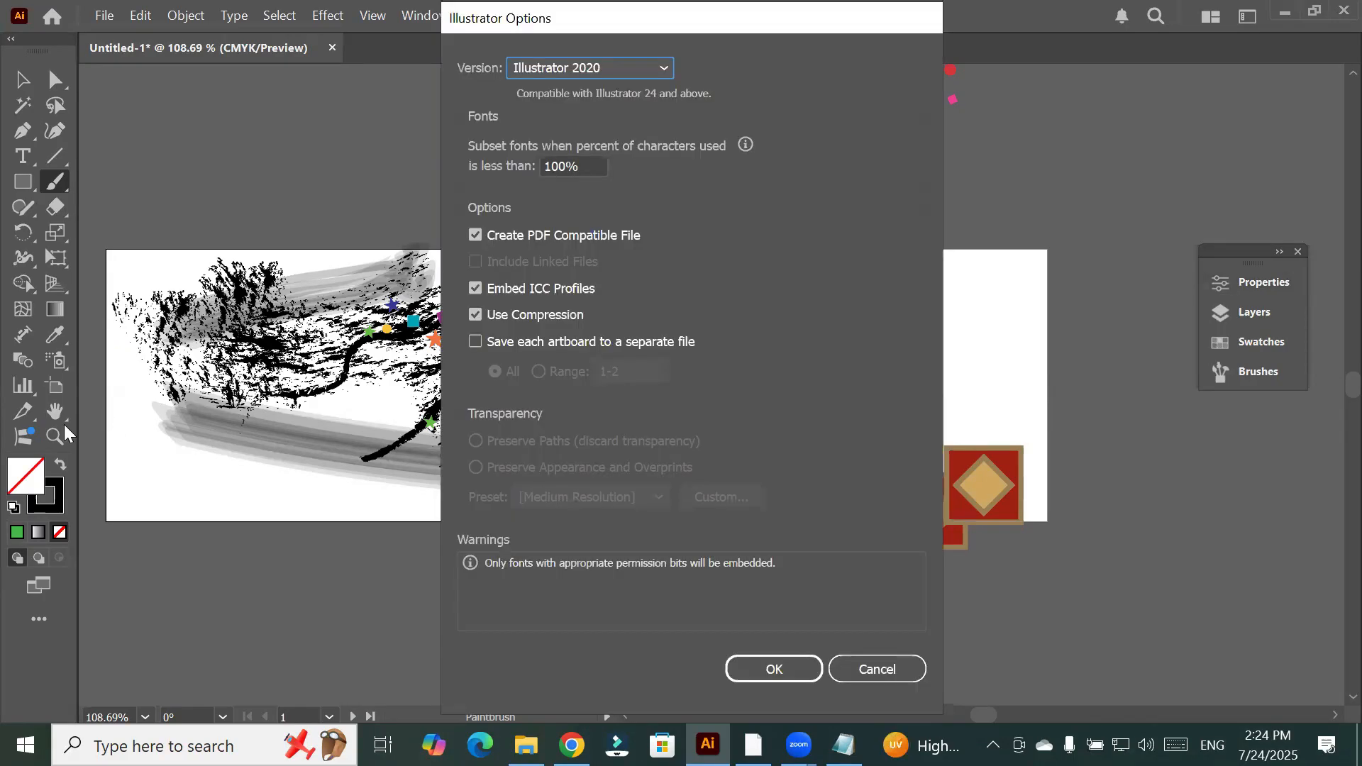
{"action": "left_click", "coordinate": [798, 669]}
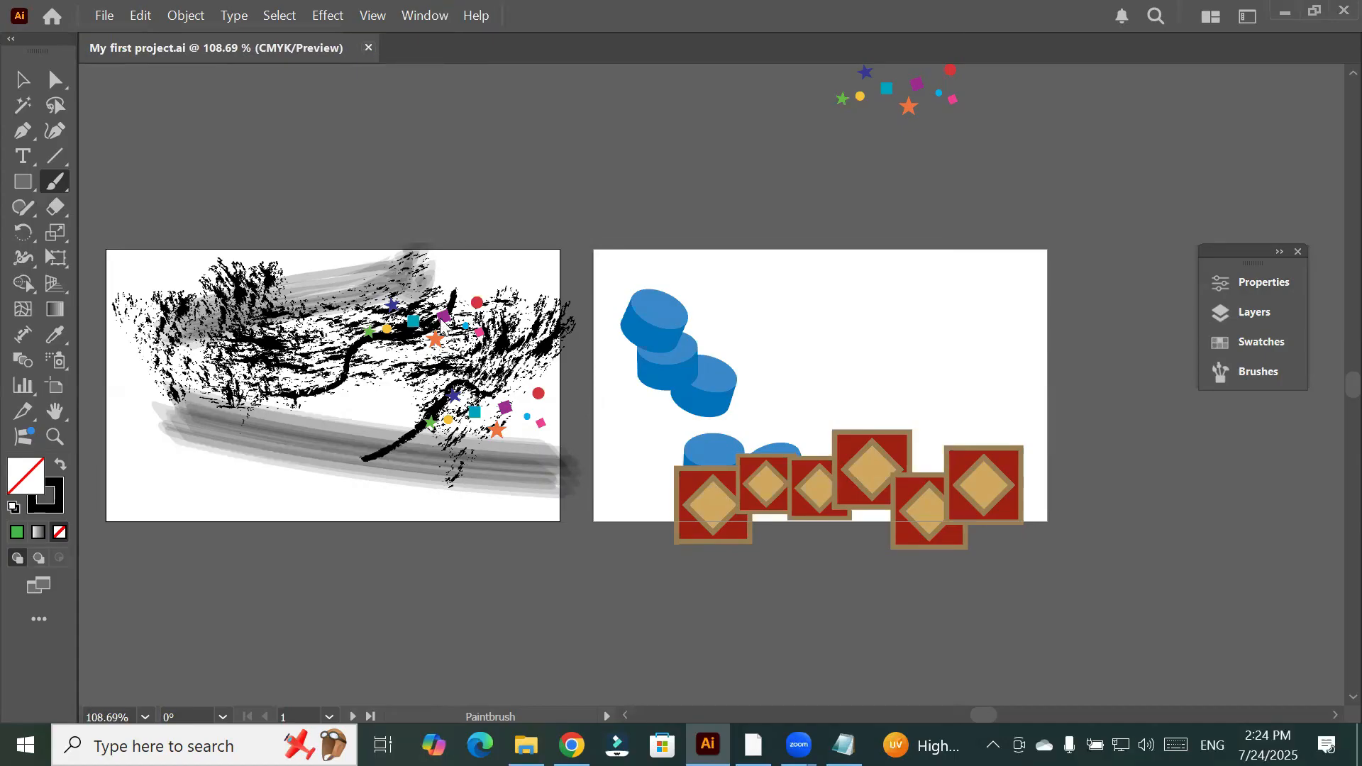
{"action": "key", "text": "alt+Tab"}
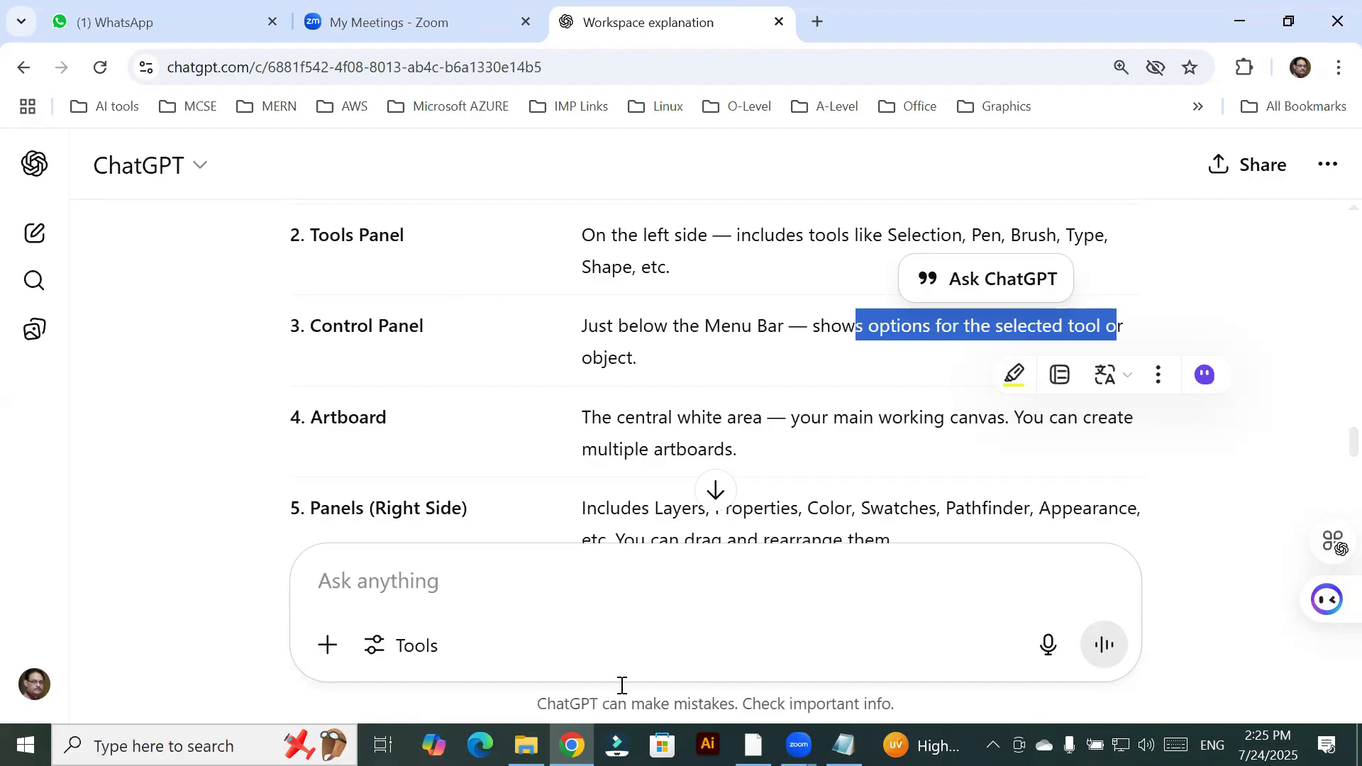
Leave the ChatGPT workspace explanation and return to Illustrator's Welcome screen
{"action": "left_click", "coordinate": [708, 745]}
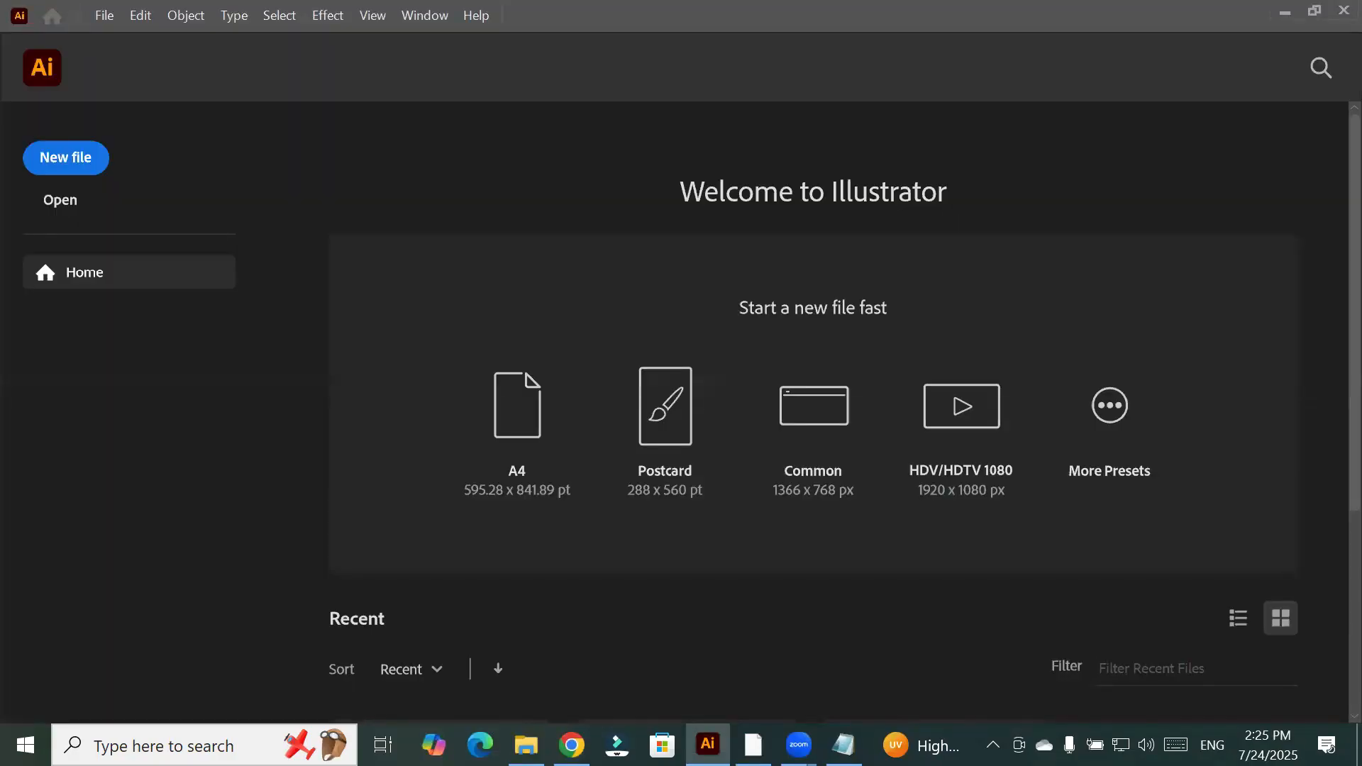
Begin a new Print document on the Letter preset and open the width units list
{"action": "left_click", "coordinate": [63, 164]}
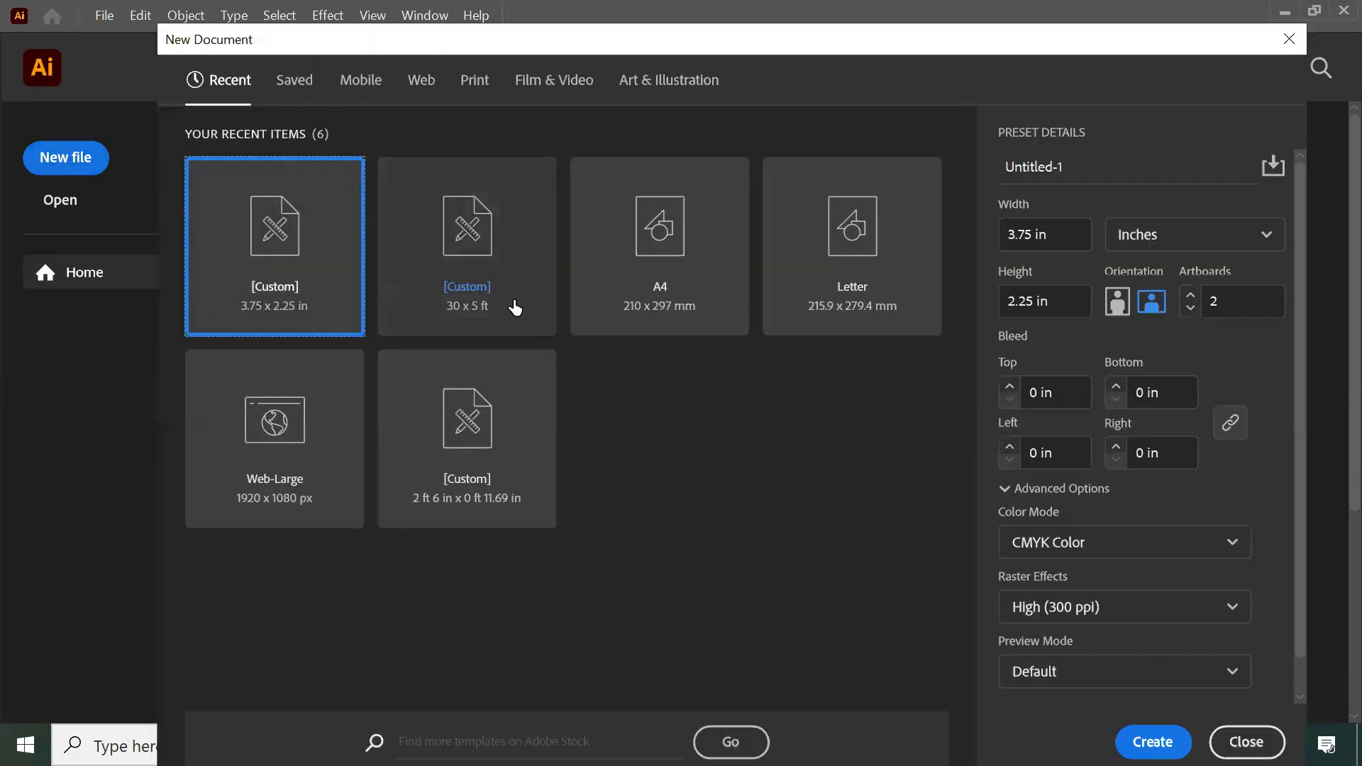
{"action": "left_click", "coordinate": [468, 86]}
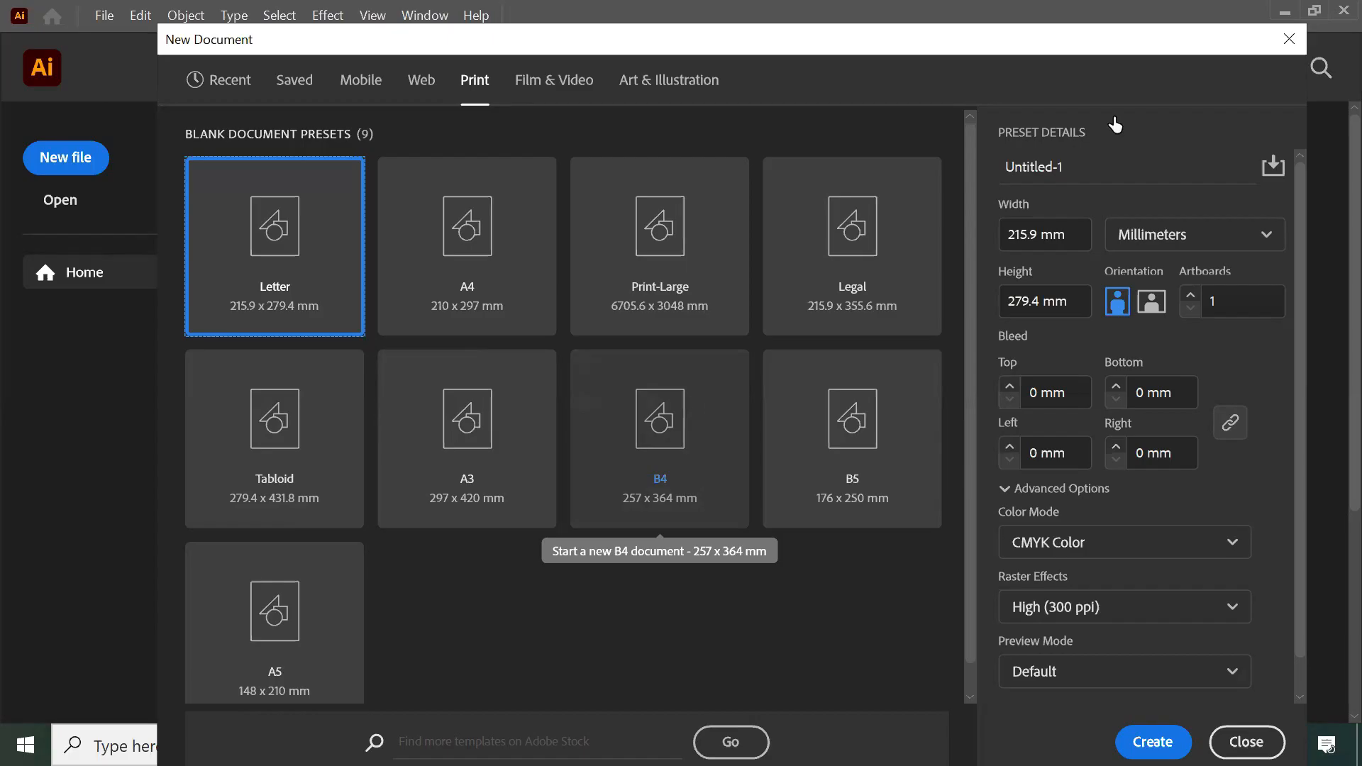
{"action": "double_click", "coordinate": [1037, 234]}
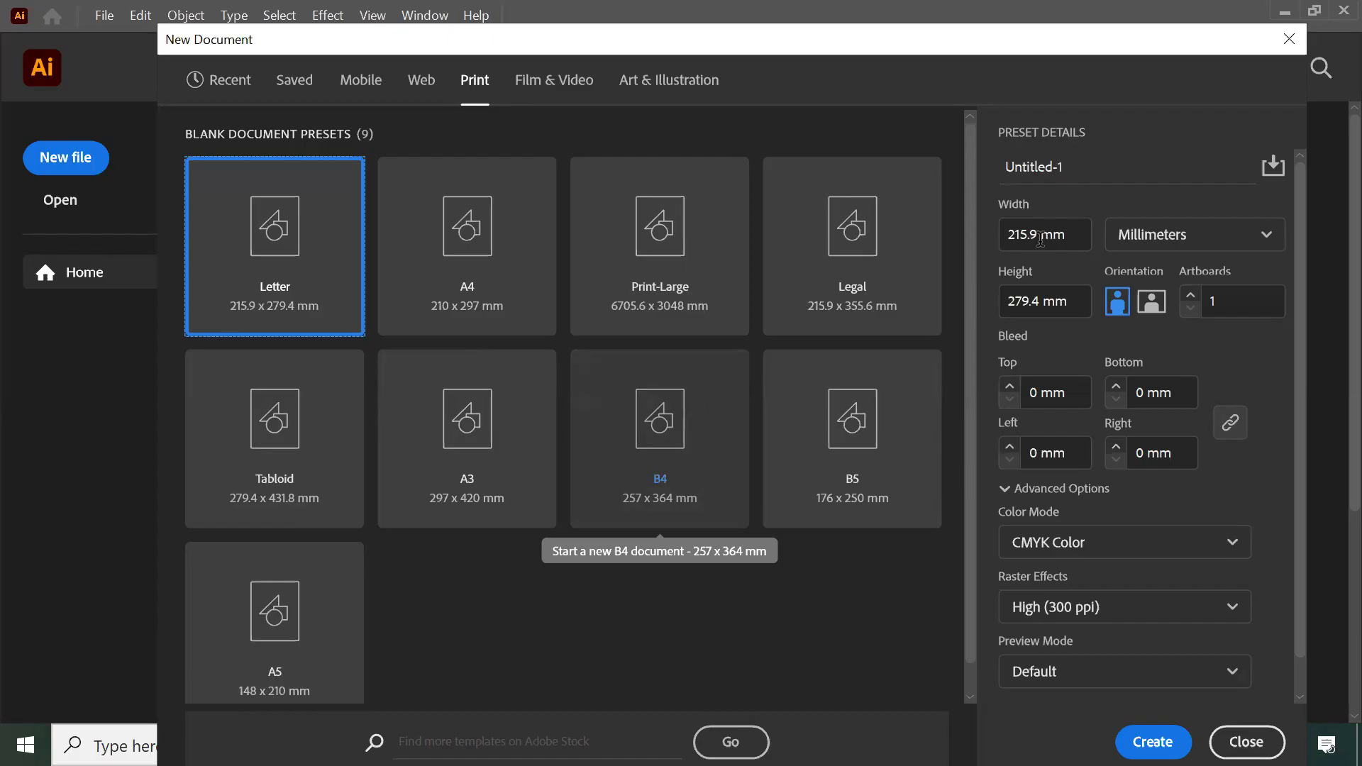
{"action": "left_click", "coordinate": [1211, 245]}
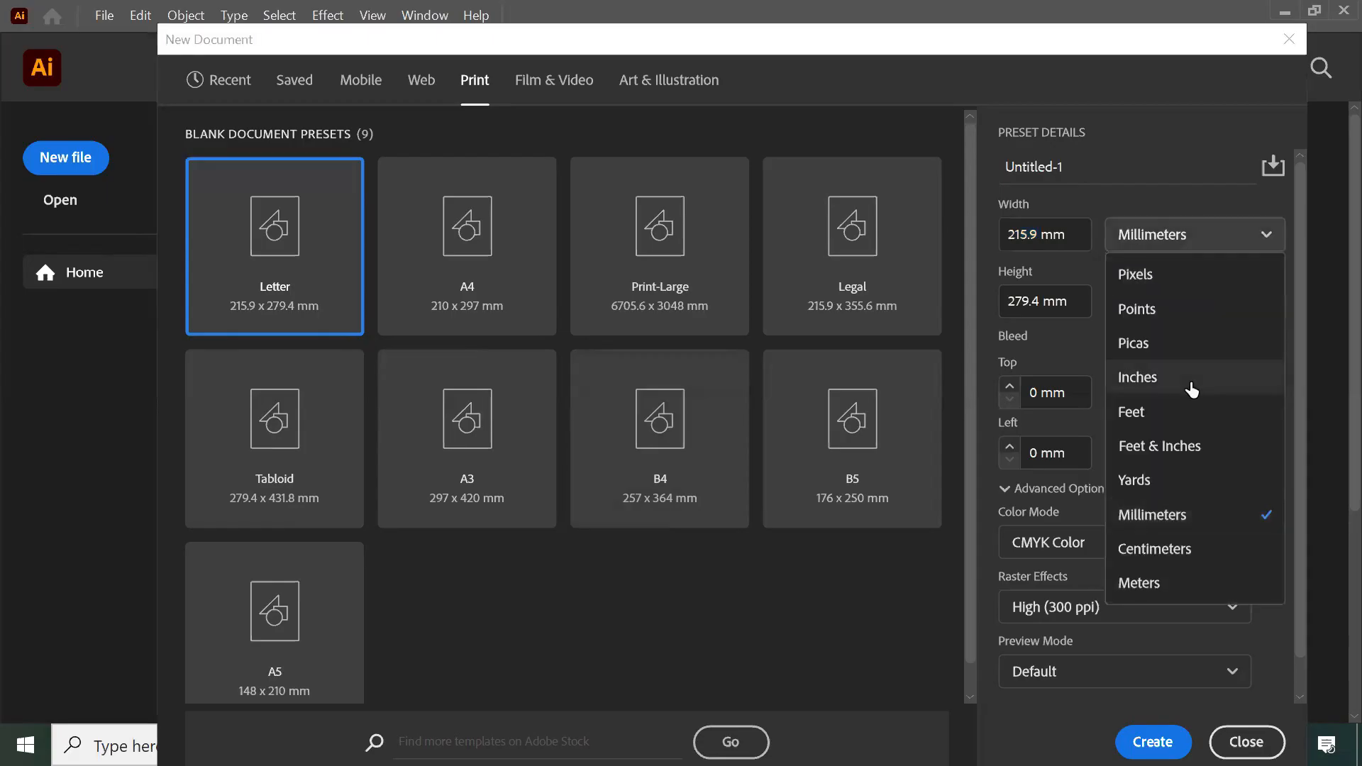
Set the document size to 3.75 in wide by 2.25 in high, landscape
{"action": "left_click", "coordinate": [1137, 377]}
{"action": "left_click_drag", "start_coordinate": [1030, 235], "coordinate": [913, 251]}
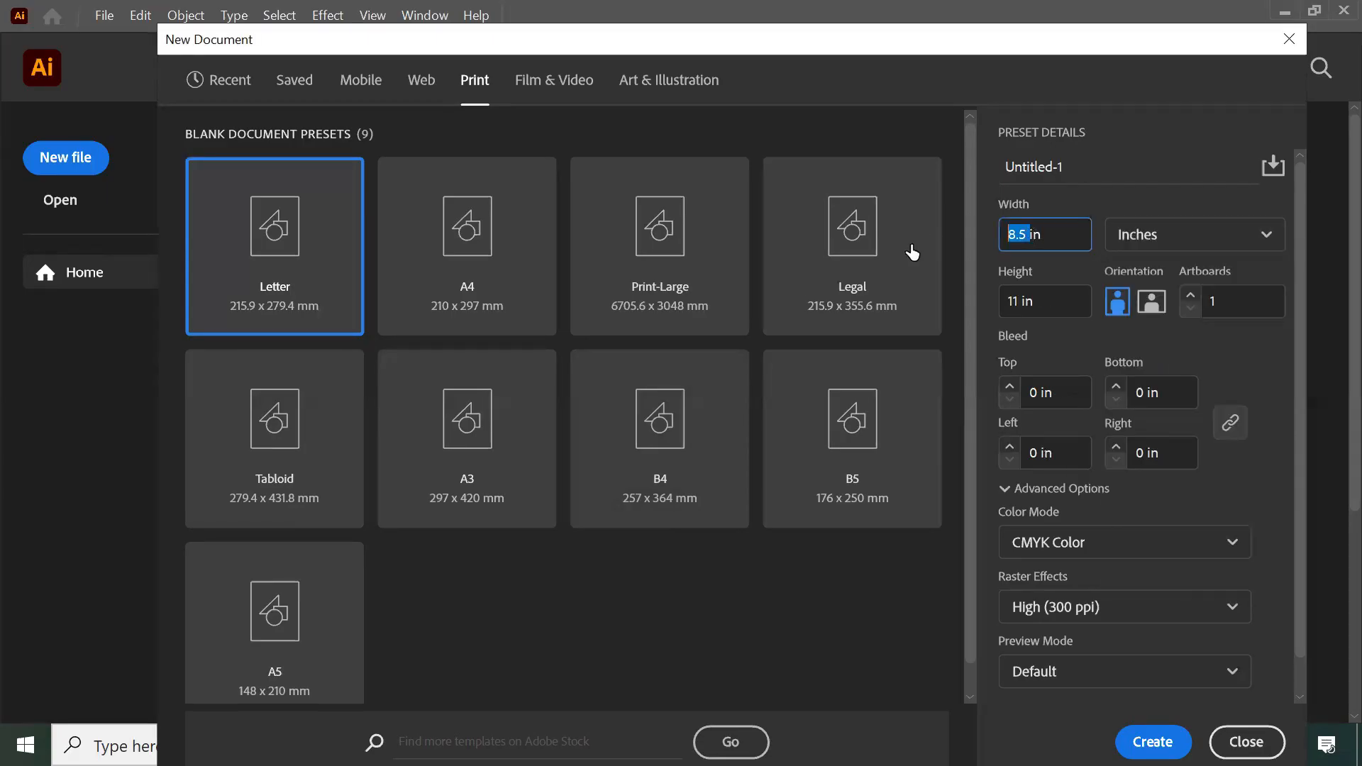
{"action": "type", "text": "3.75"}
{"action": "key", "text": "Tab"}
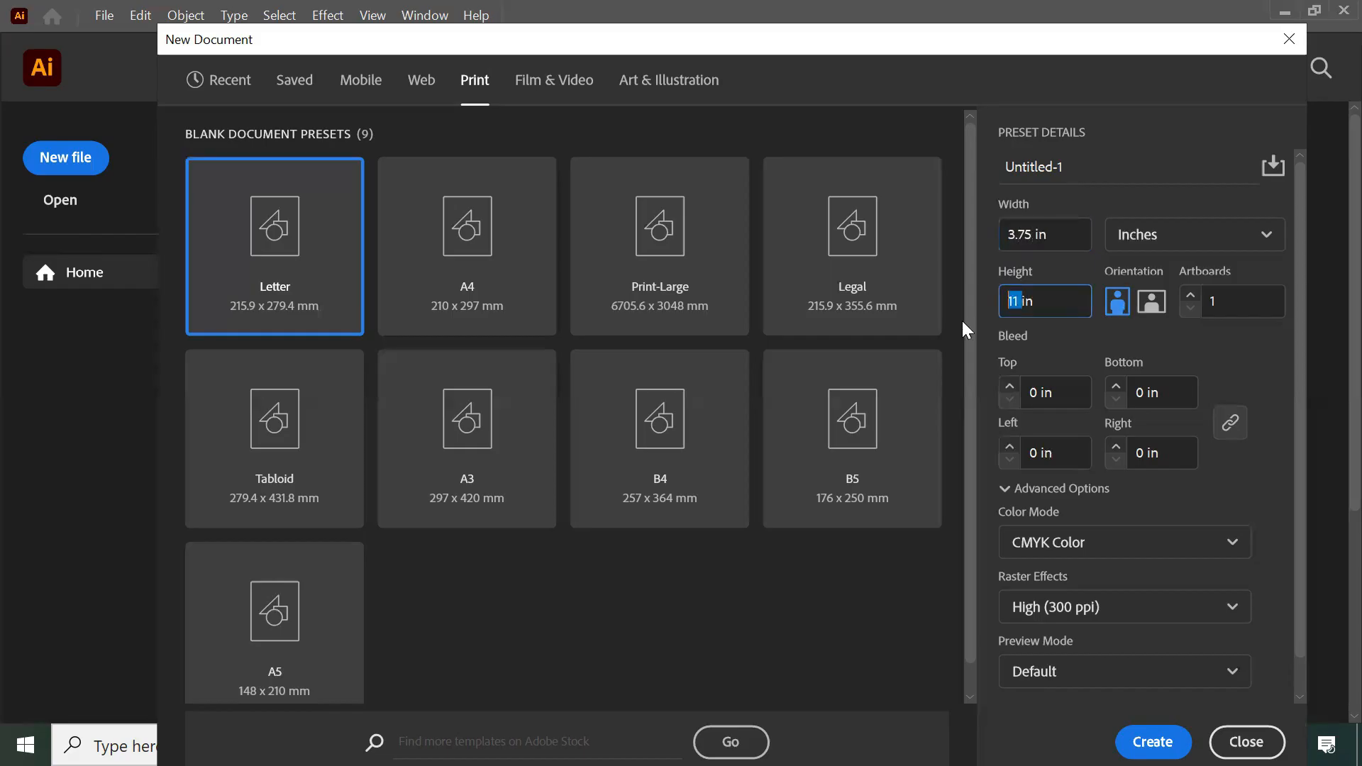
{"action": "type", "text": "2.25"}
{"action": "left_click", "coordinate": [1190, 294]}
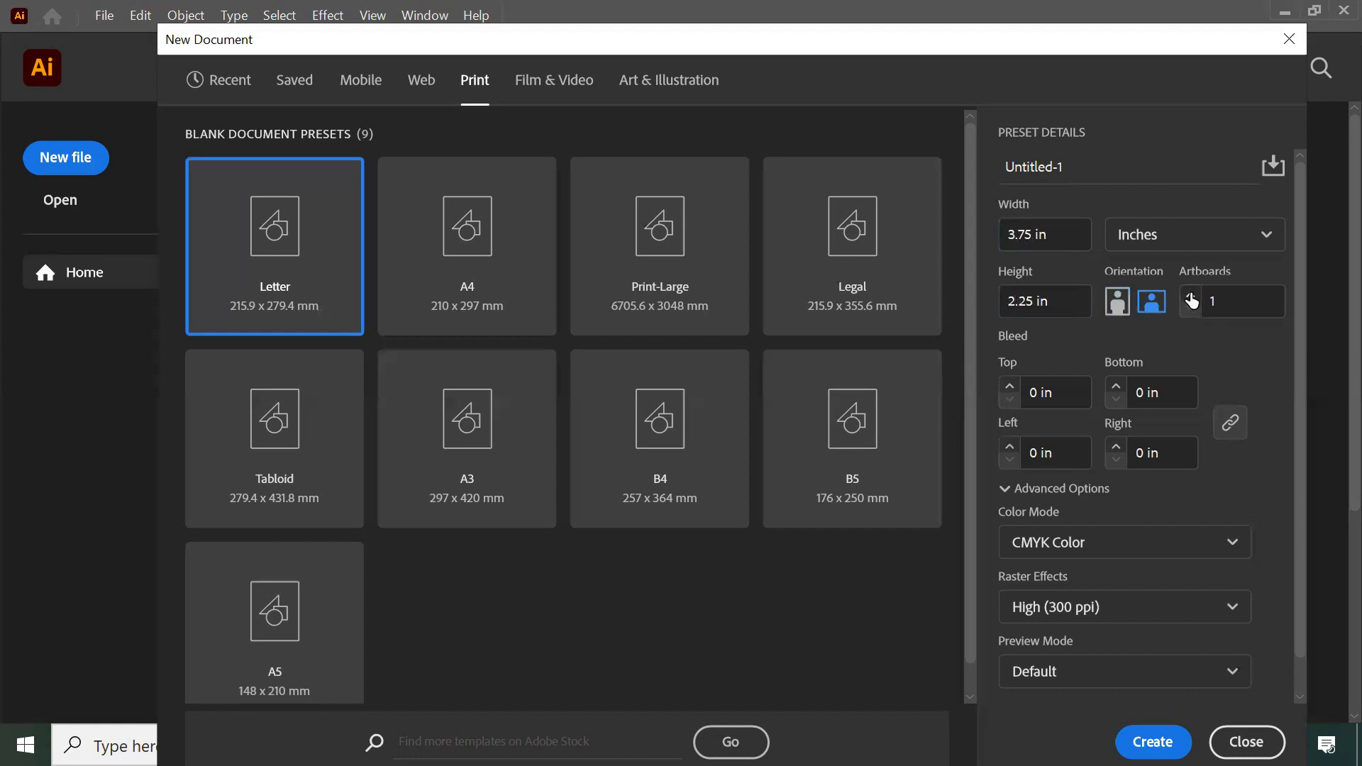
Set 2 artboards, name the document 'Business card preset', and start saving it as a preset
{"action": "left_click", "coordinate": [1190, 295]}
{"action": "key", "text": "Tab"}
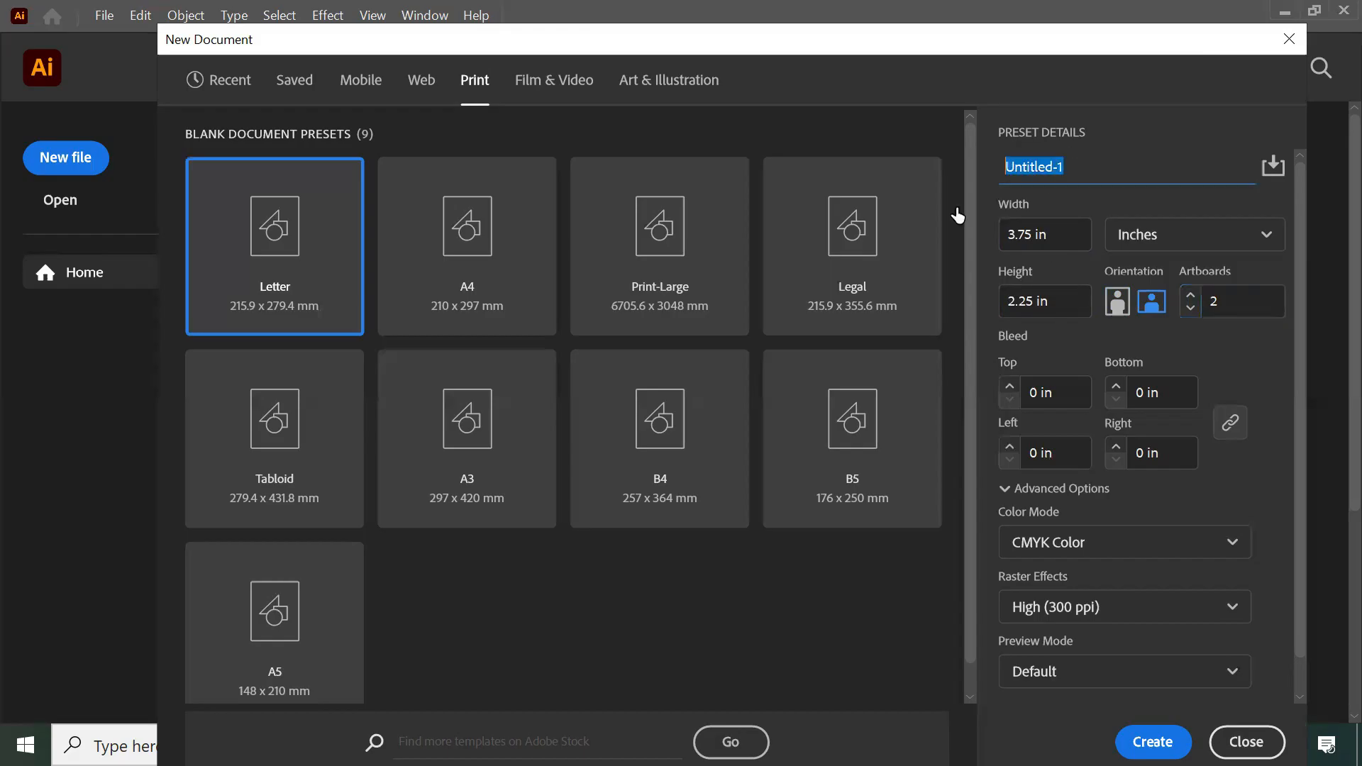
{"action": "type", "text": "Business"}
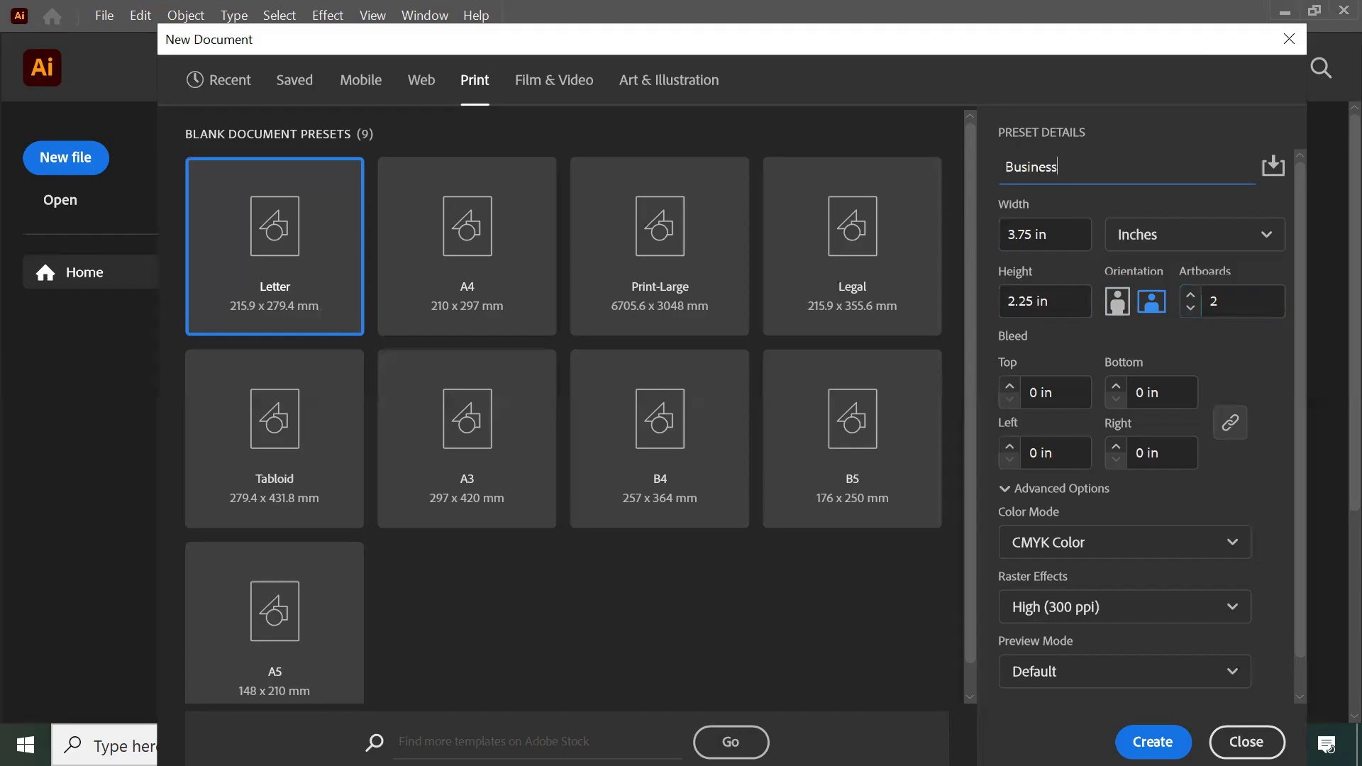
{"action": "type", "text": " card preset"}
{"action": "left_click", "coordinate": [1275, 171]}
Save the document preset as 'Business card 3.75 by 2.25' and close the New Document dialog
{"action": "left_click", "coordinate": [1275, 171]}
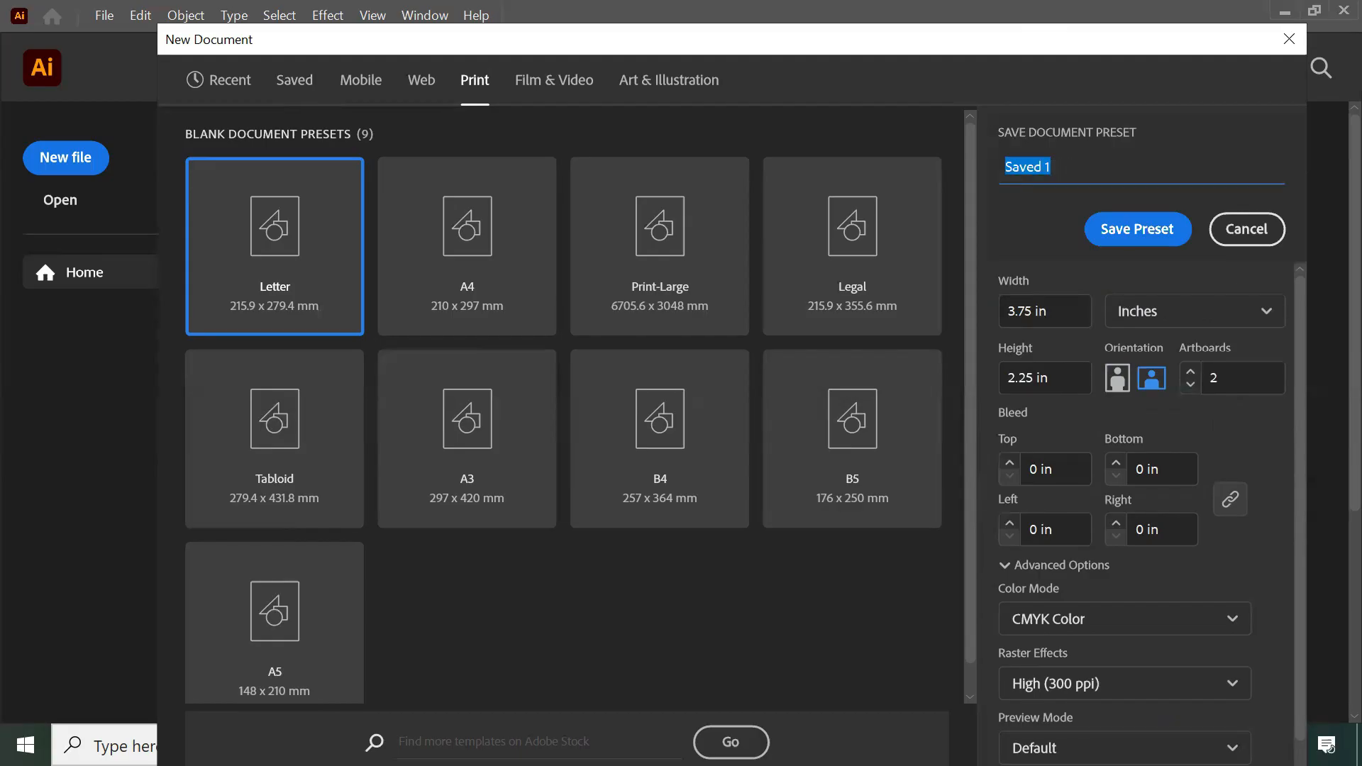
{"action": "key", "text": "BackSpace"}
{"action": "type", "text": "Business car"}
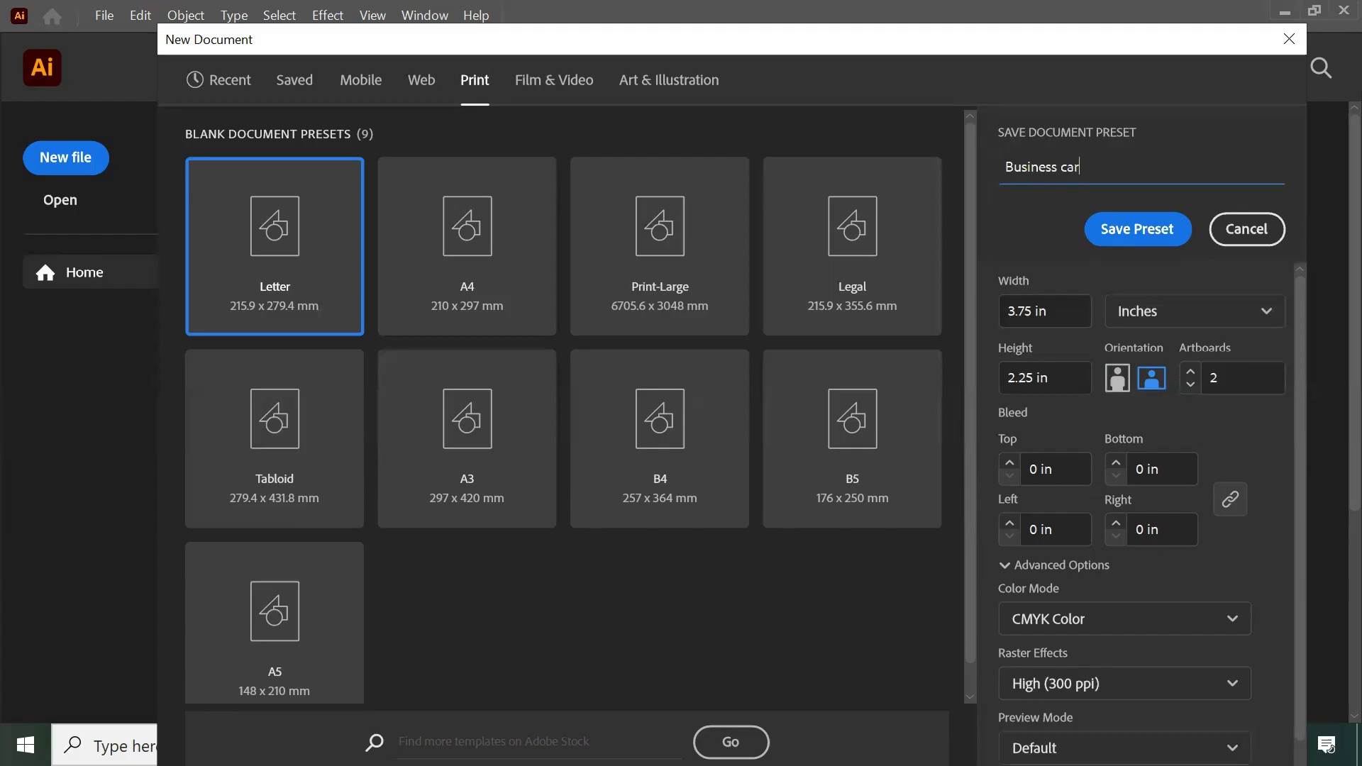
{"action": "type", "text": "d 3.75 by 2.25"}
{"action": "left_click", "coordinate": [1121, 236]}
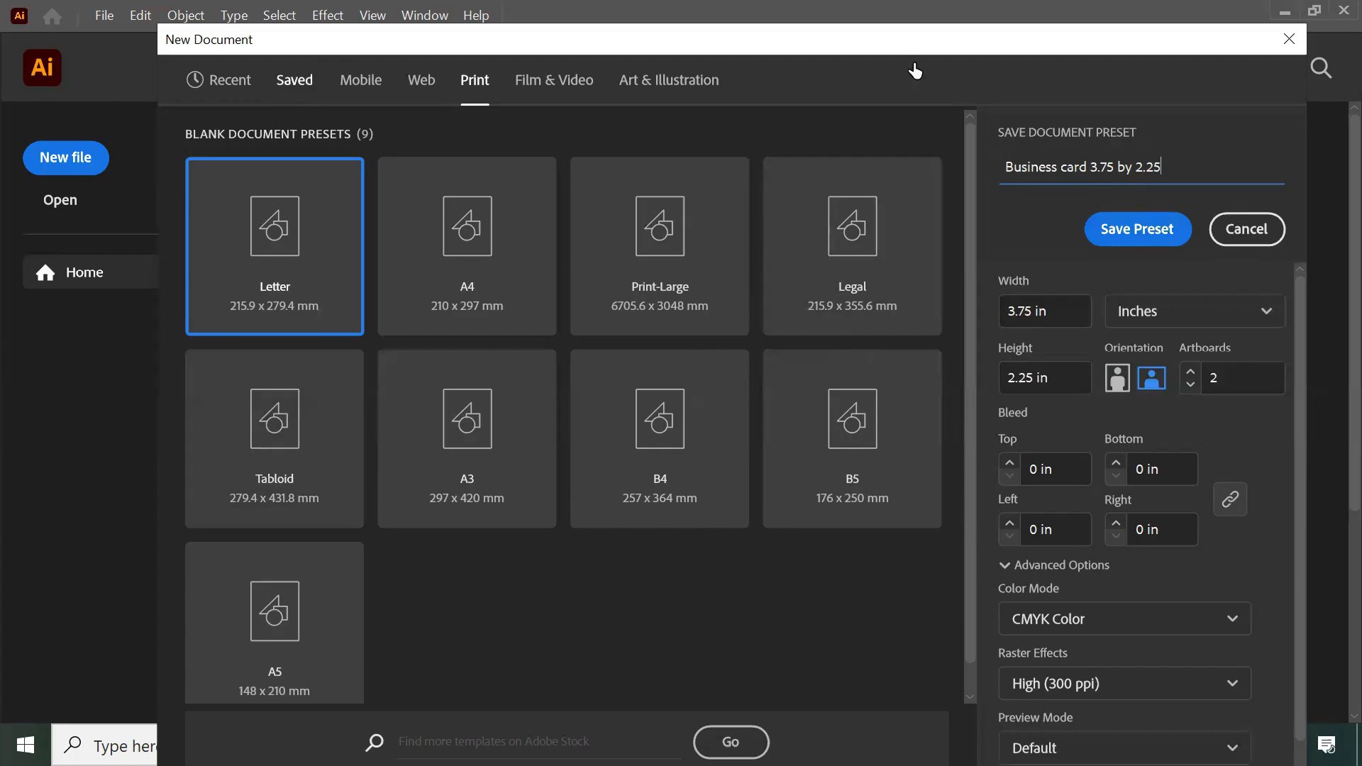
{"action": "left_click", "coordinate": [1133, 223]}
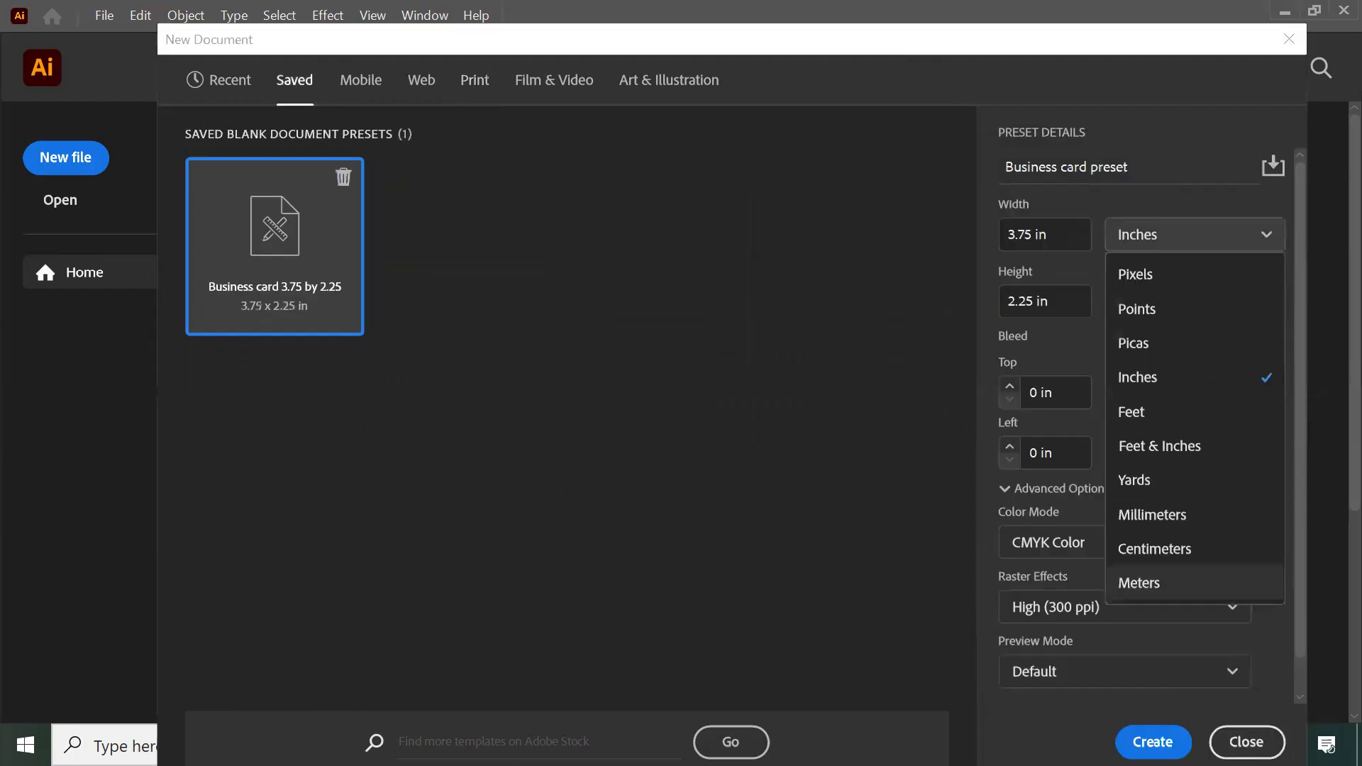
{"action": "left_click", "coordinate": [1246, 742]}
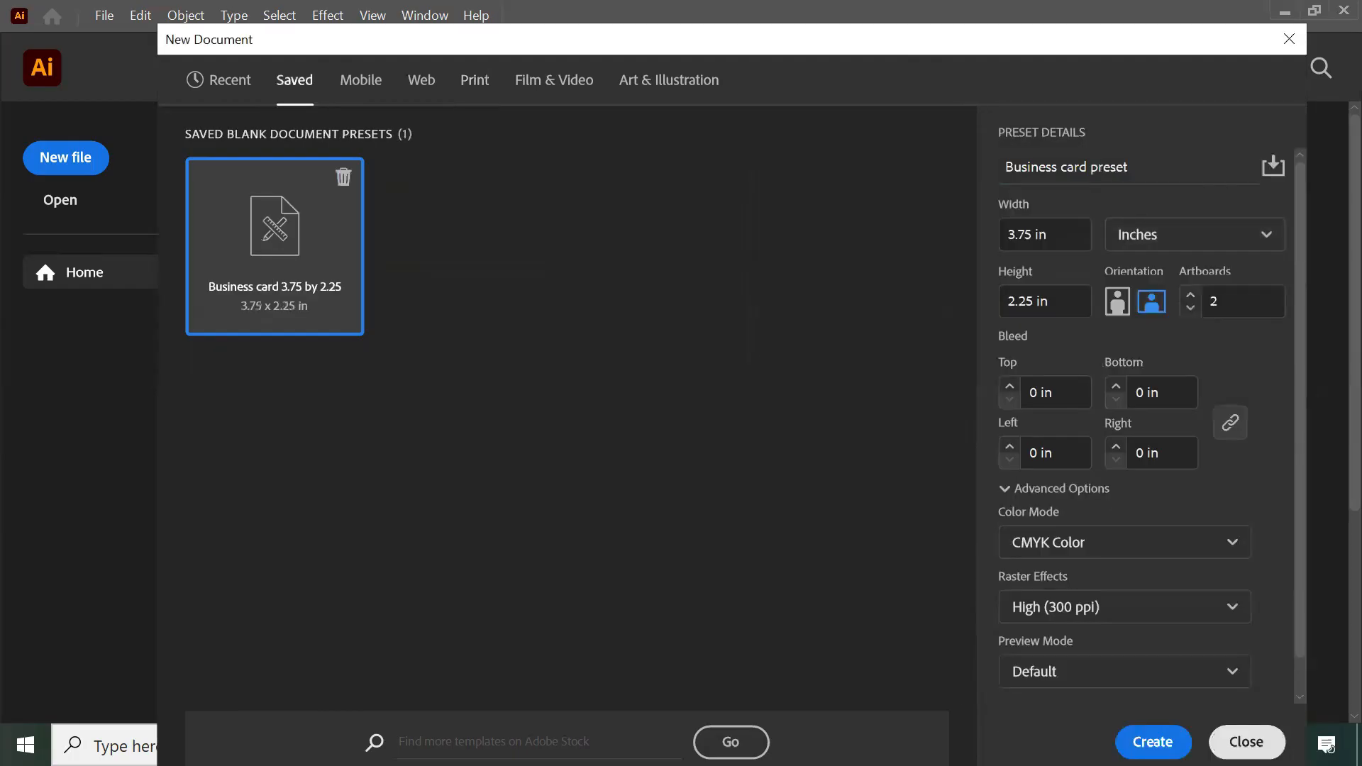
{"action": "left_click", "coordinate": [1246, 742]}
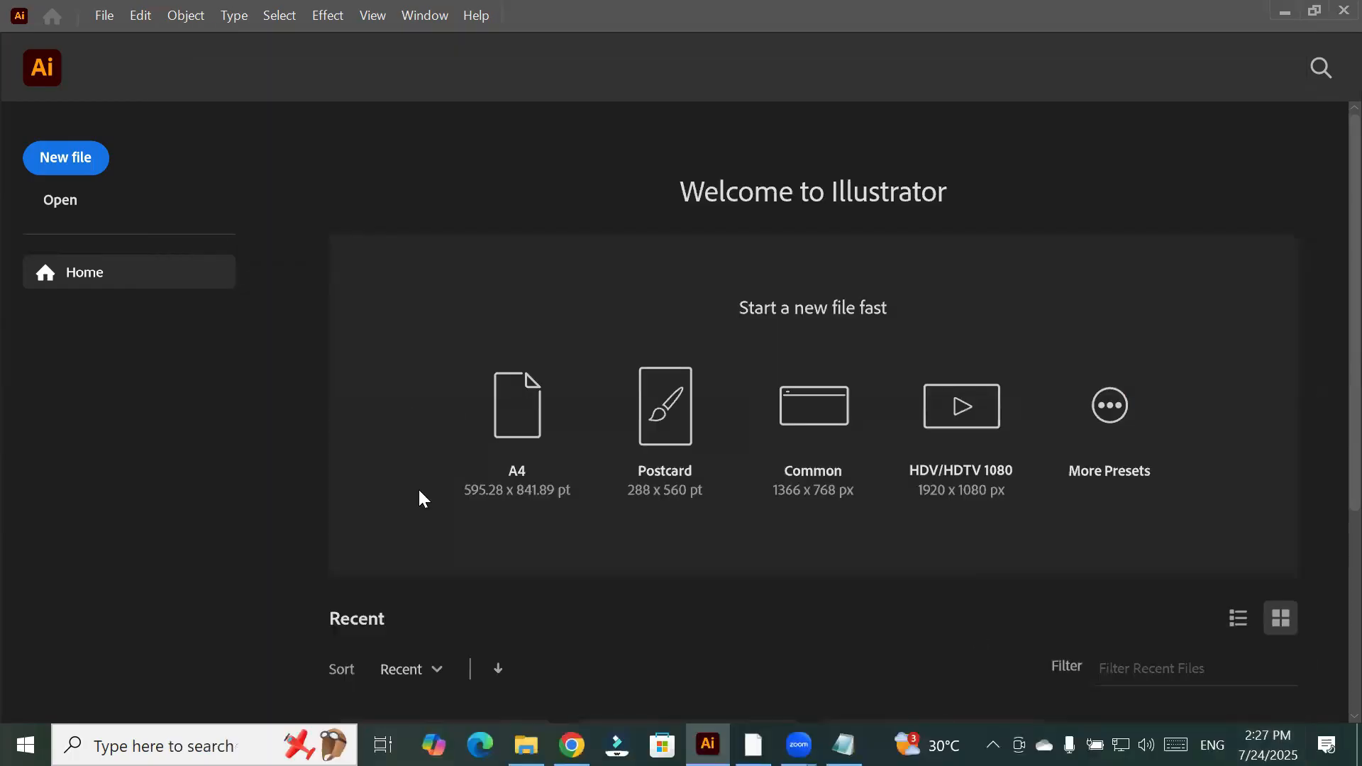
Create a document from the saved Business card preset with 4 artboards
{"action": "left_click", "coordinate": [58, 159]}
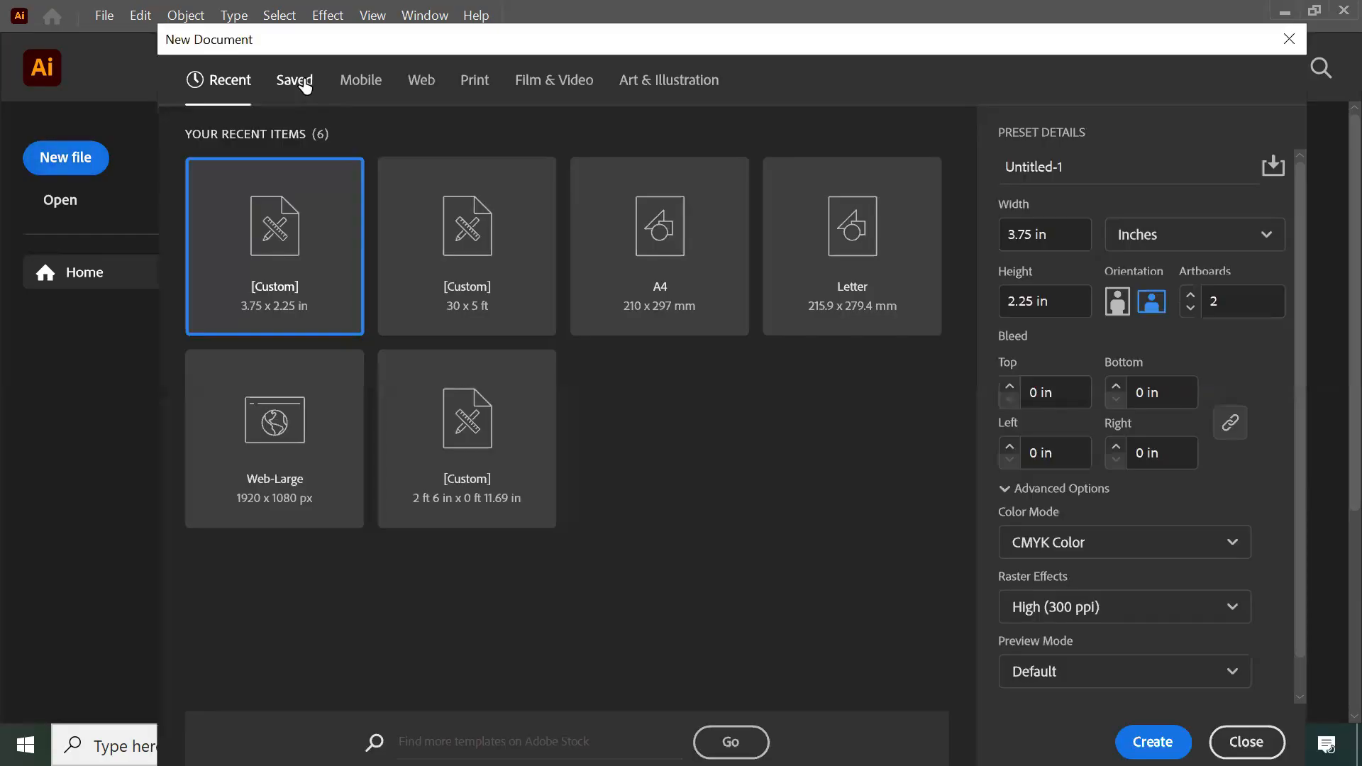
{"action": "left_click", "coordinate": [303, 83]}
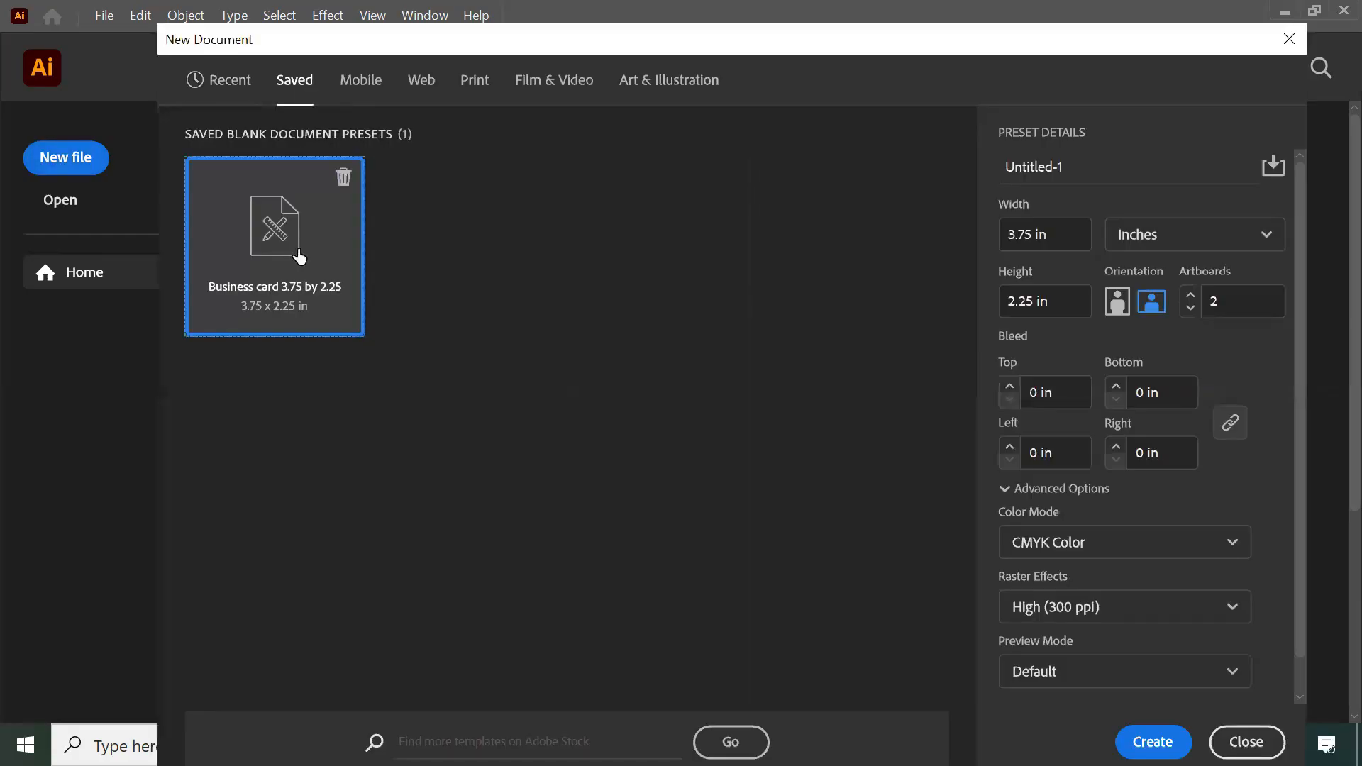
{"action": "left_click", "coordinate": [305, 317]}
{"action": "left_click", "coordinate": [1259, 300]}
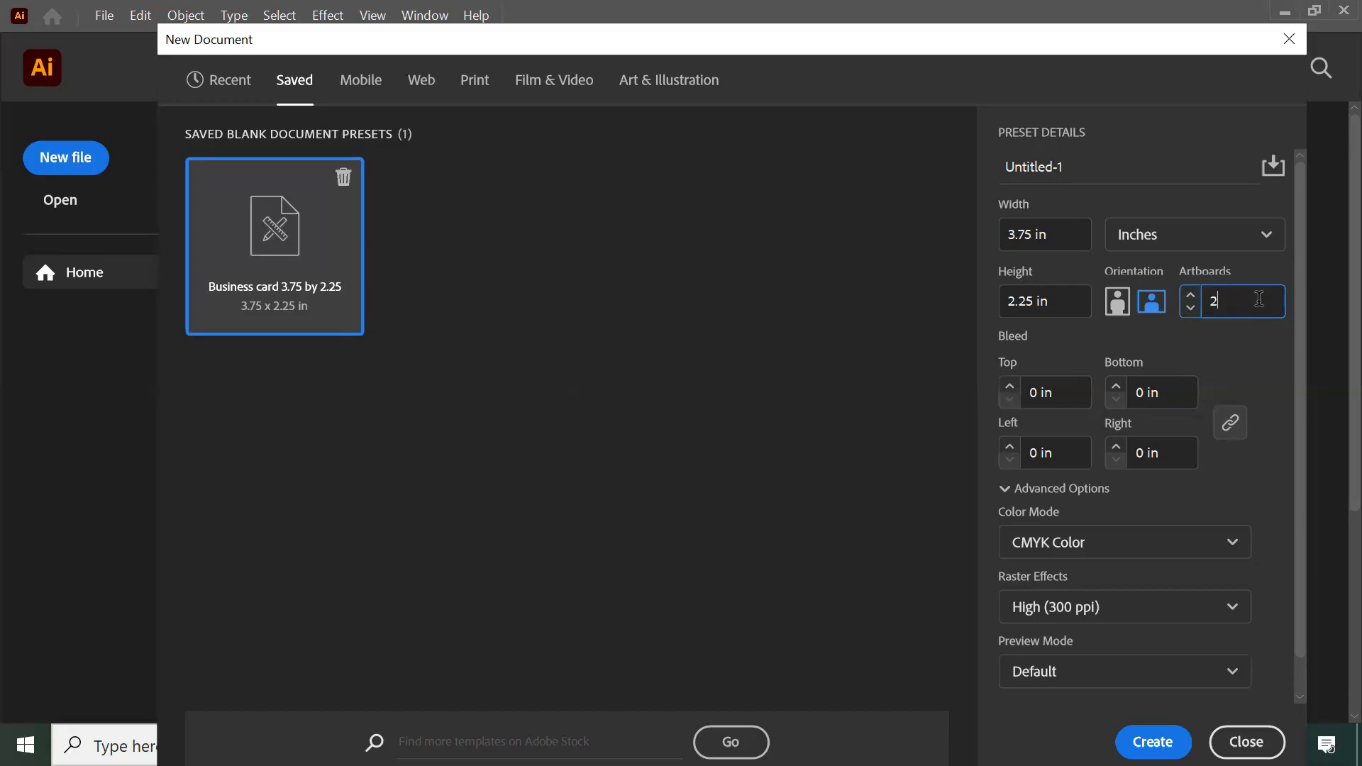
{"action": "left_click", "coordinate": [1190, 295]}
{"action": "key", "text": "Up"}
{"action": "left_click", "coordinate": [1153, 742]}
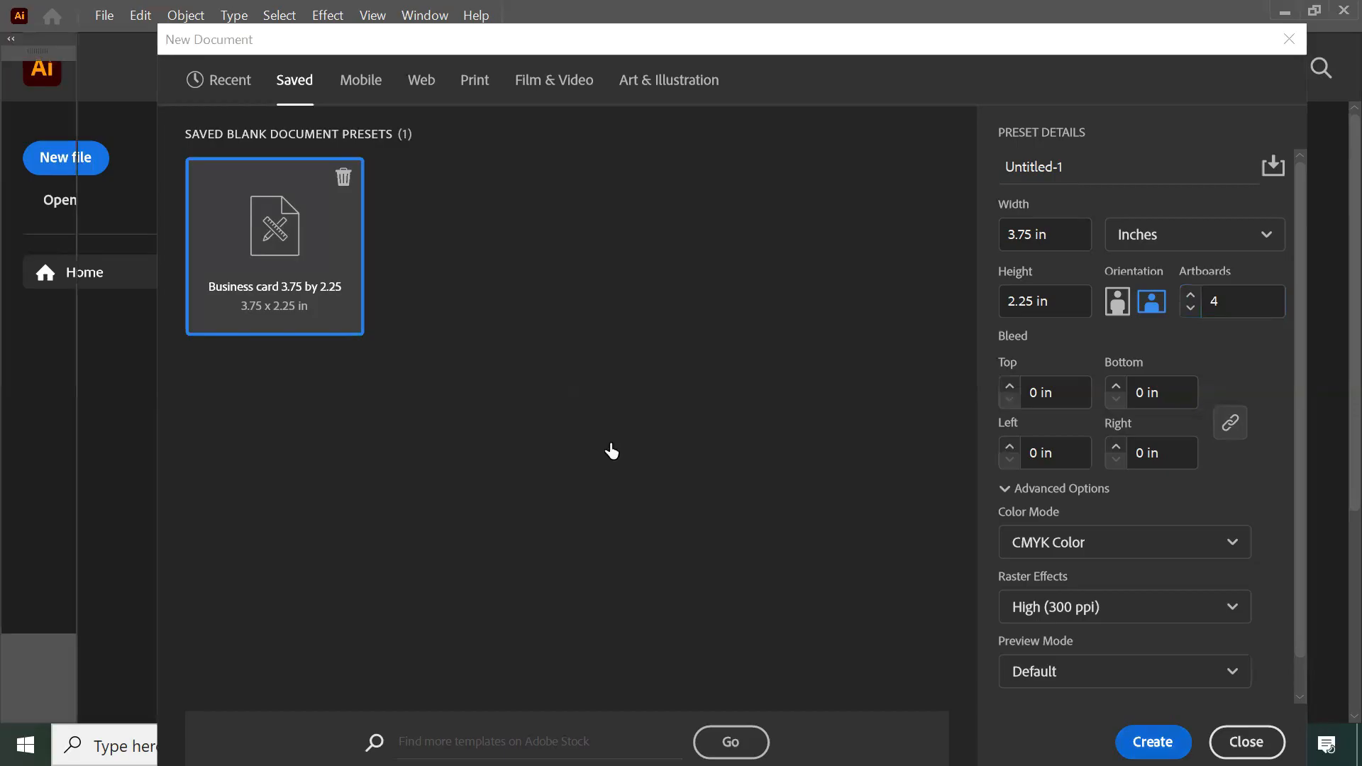
{"action": "scroll", "coordinate": [638, 443], "scroll_direction": "down", "scroll_amount": 1}
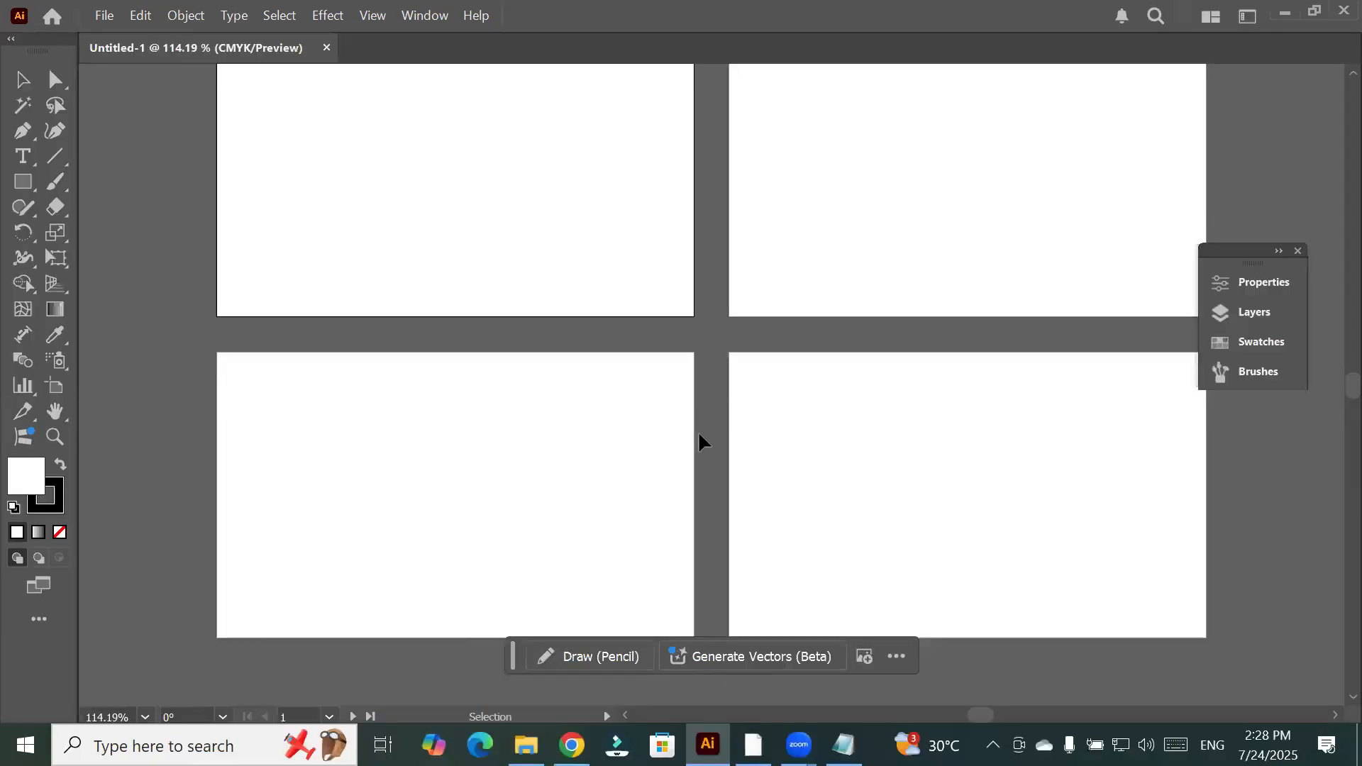
{"action": "scroll", "coordinate": [499, 295], "scroll_direction": "up", "scroll_amount": 2}
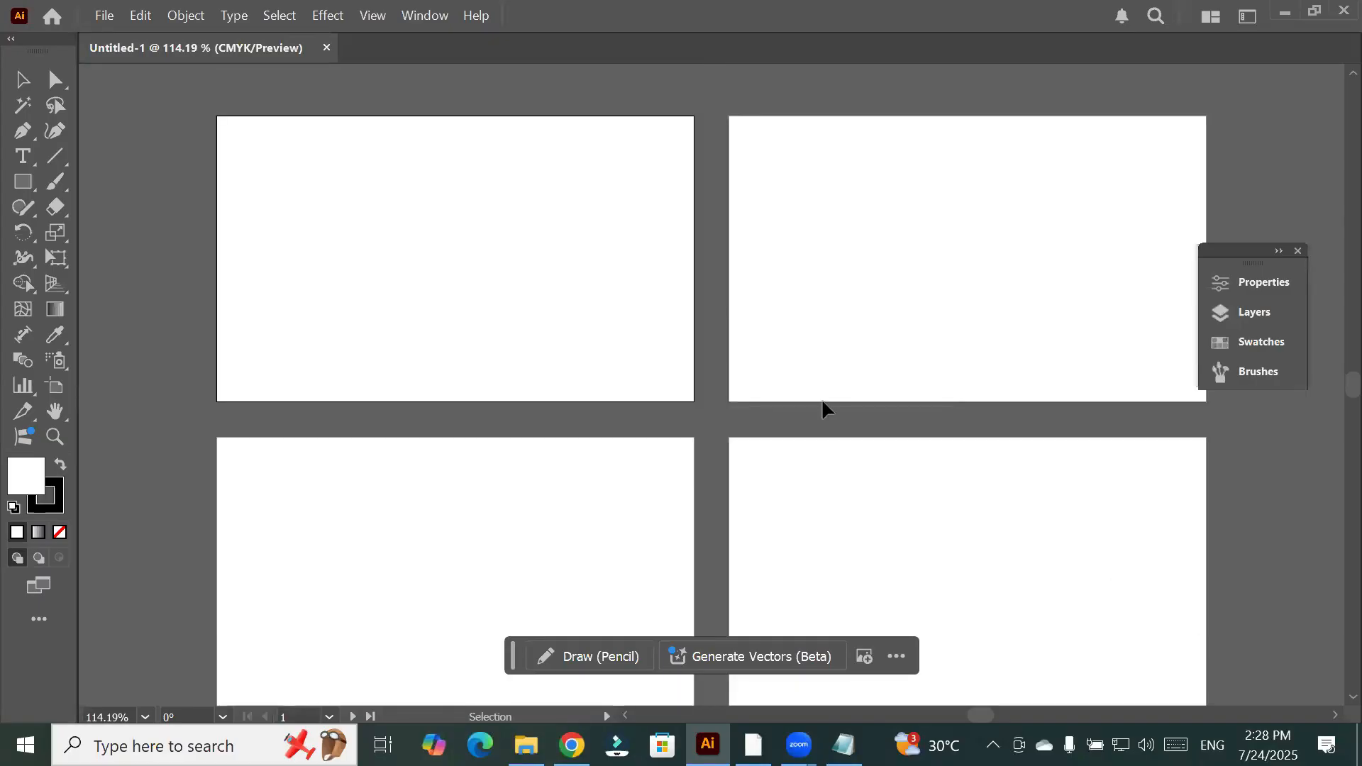
{"action": "left_click", "coordinate": [107, 17]}
{"action": "left_click", "coordinate": [122, 38]}
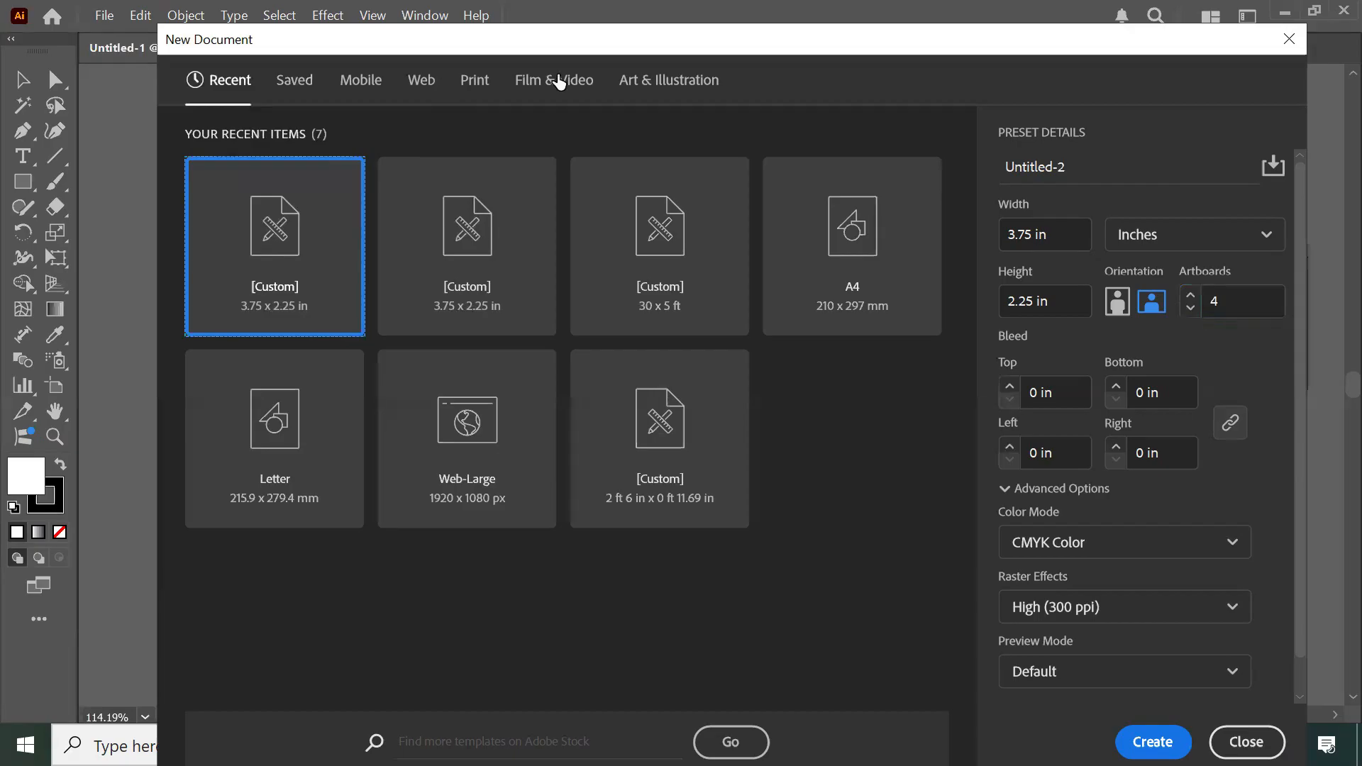
{"action": "left_click", "coordinate": [486, 84]}
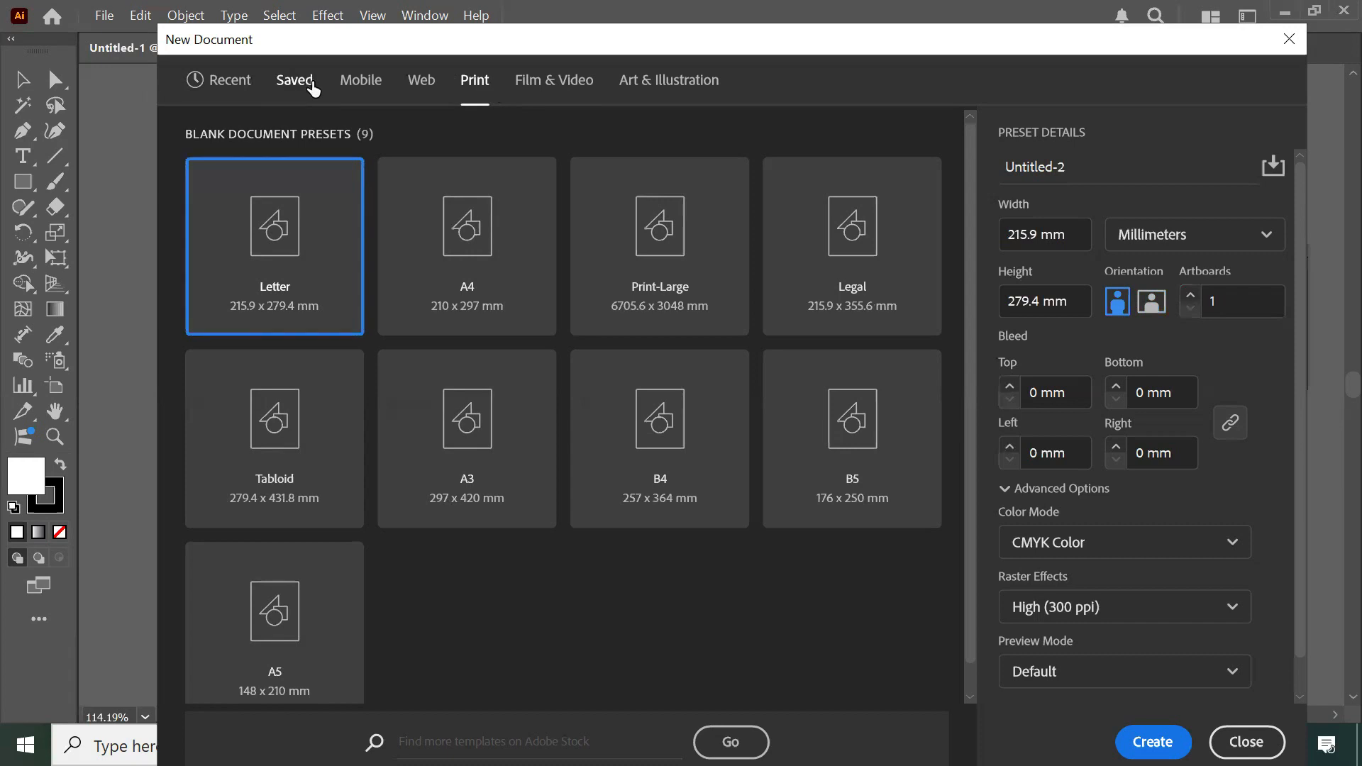
{"action": "left_click", "coordinate": [312, 89]}
{"action": "left_click", "coordinate": [287, 241]}
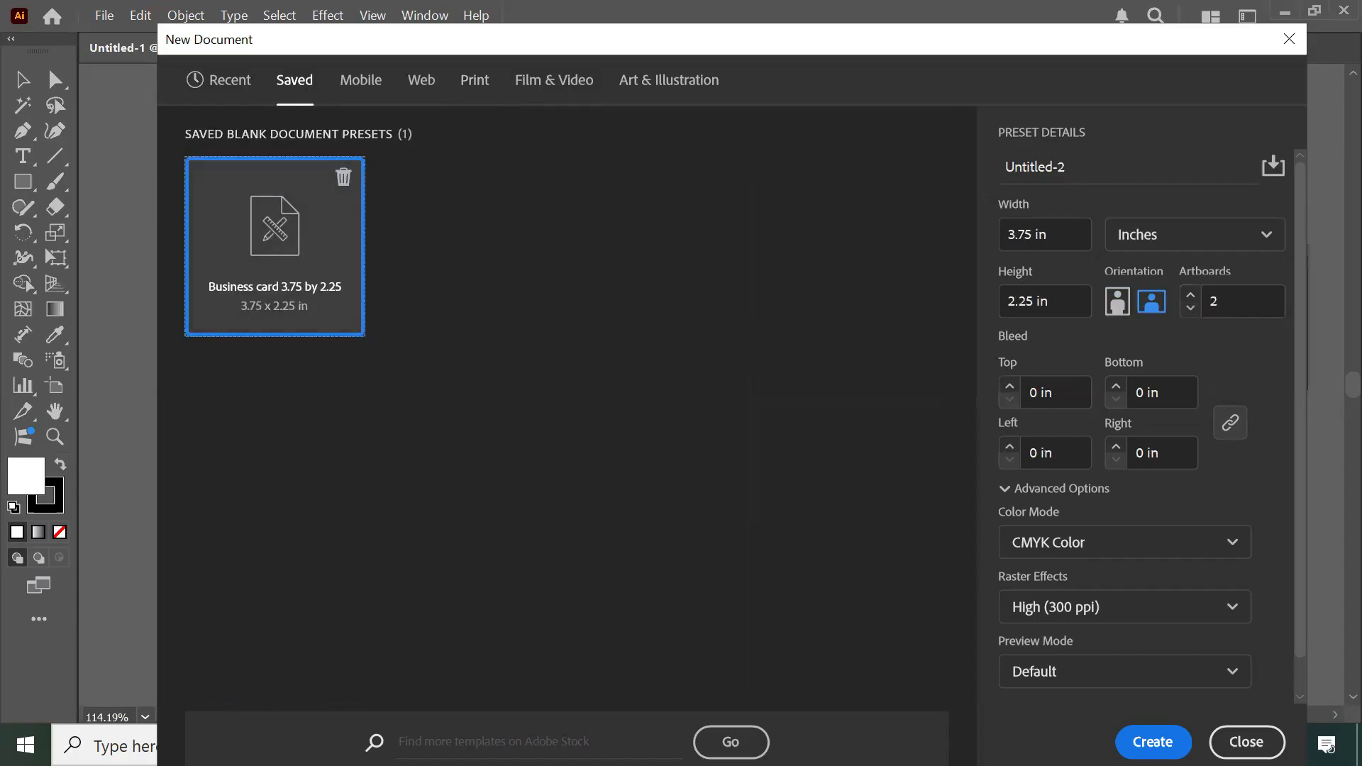
{"action": "key", "text": "Return"}
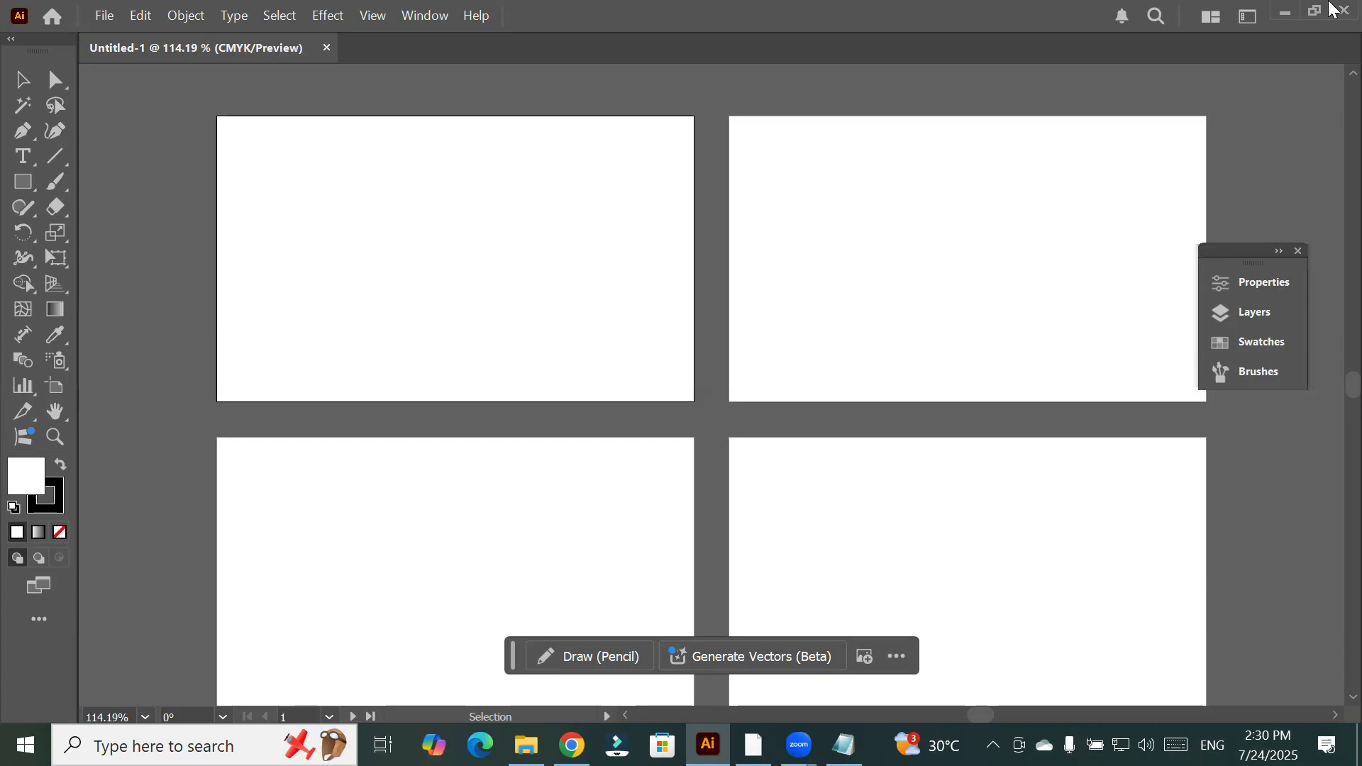
Switch the workspace to Essentials Classic
{"action": "left_click", "coordinate": [425, 17]}
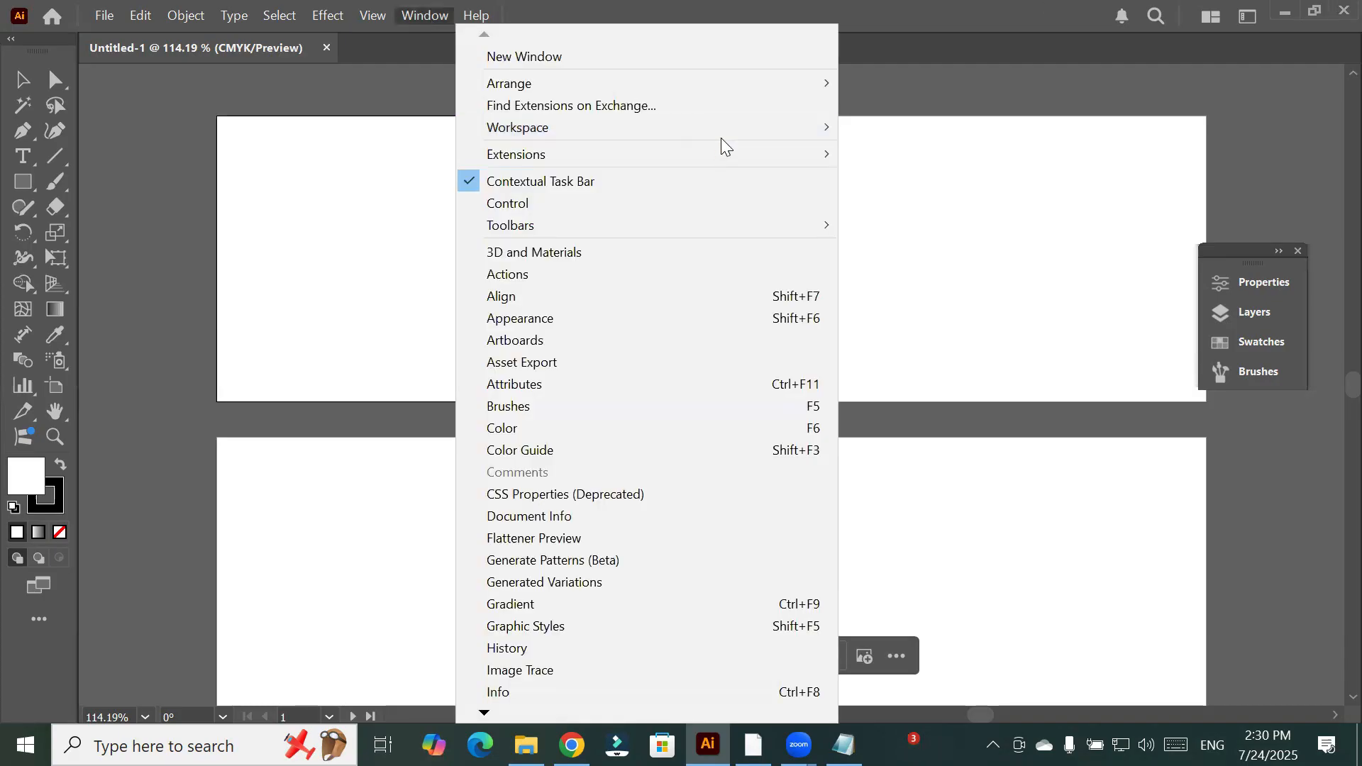
{"action": "mouse_move", "coordinate": [730, 135]}
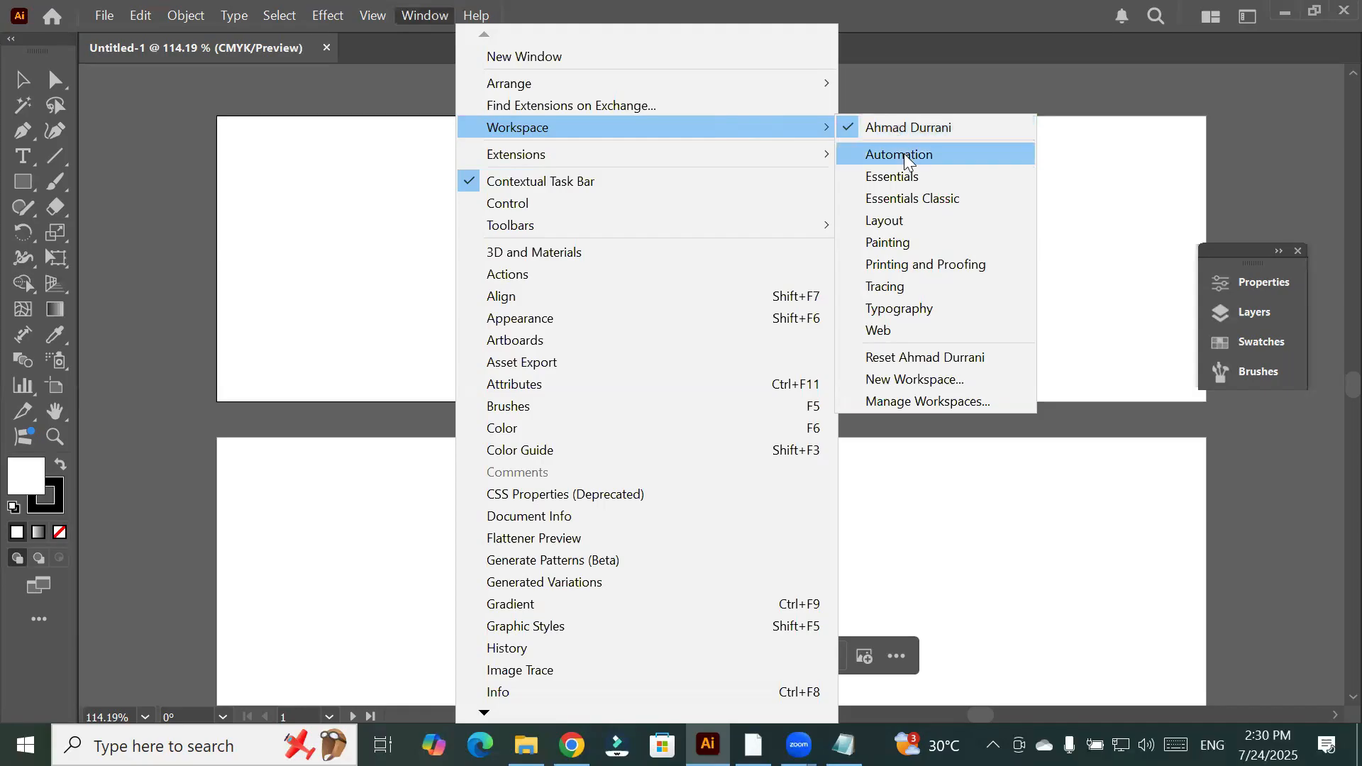
{"action": "left_click", "coordinate": [951, 204]}
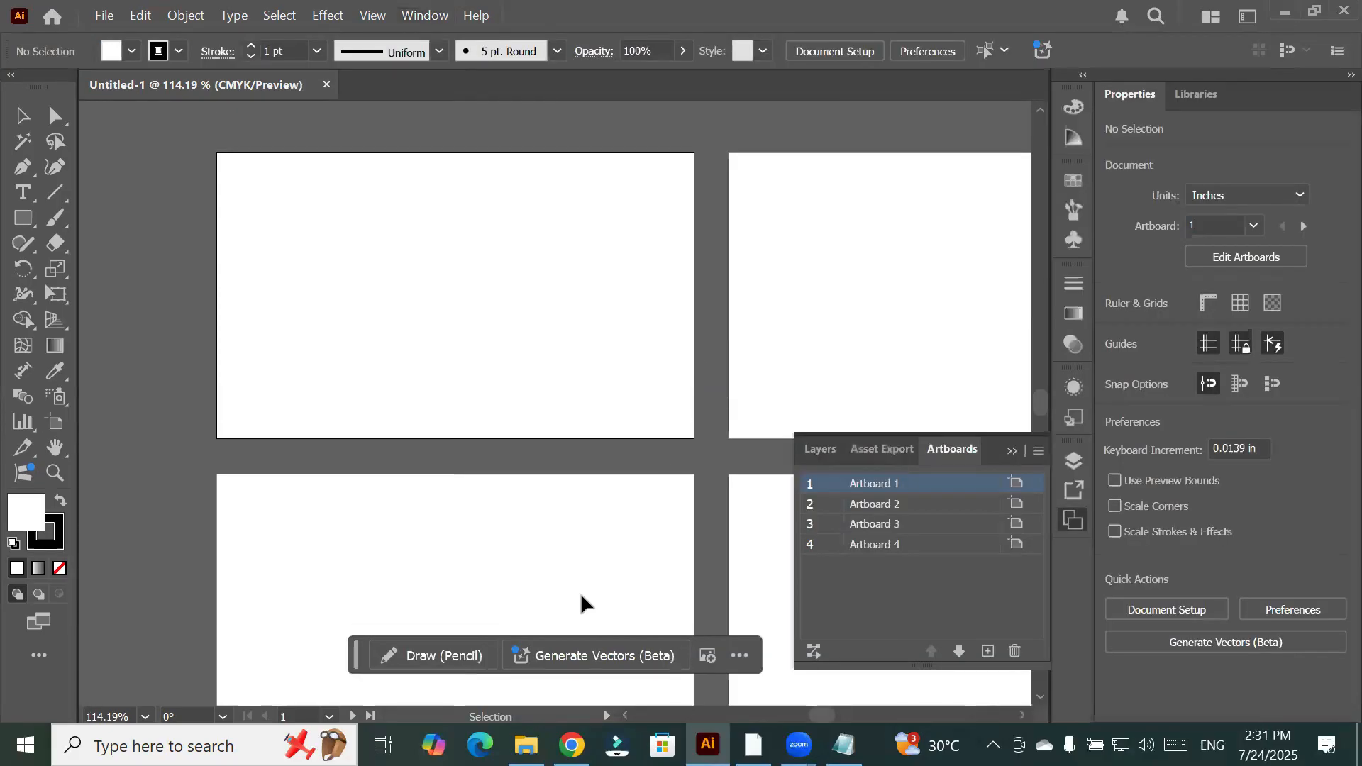
{"action": "left_click", "coordinate": [434, 17]}
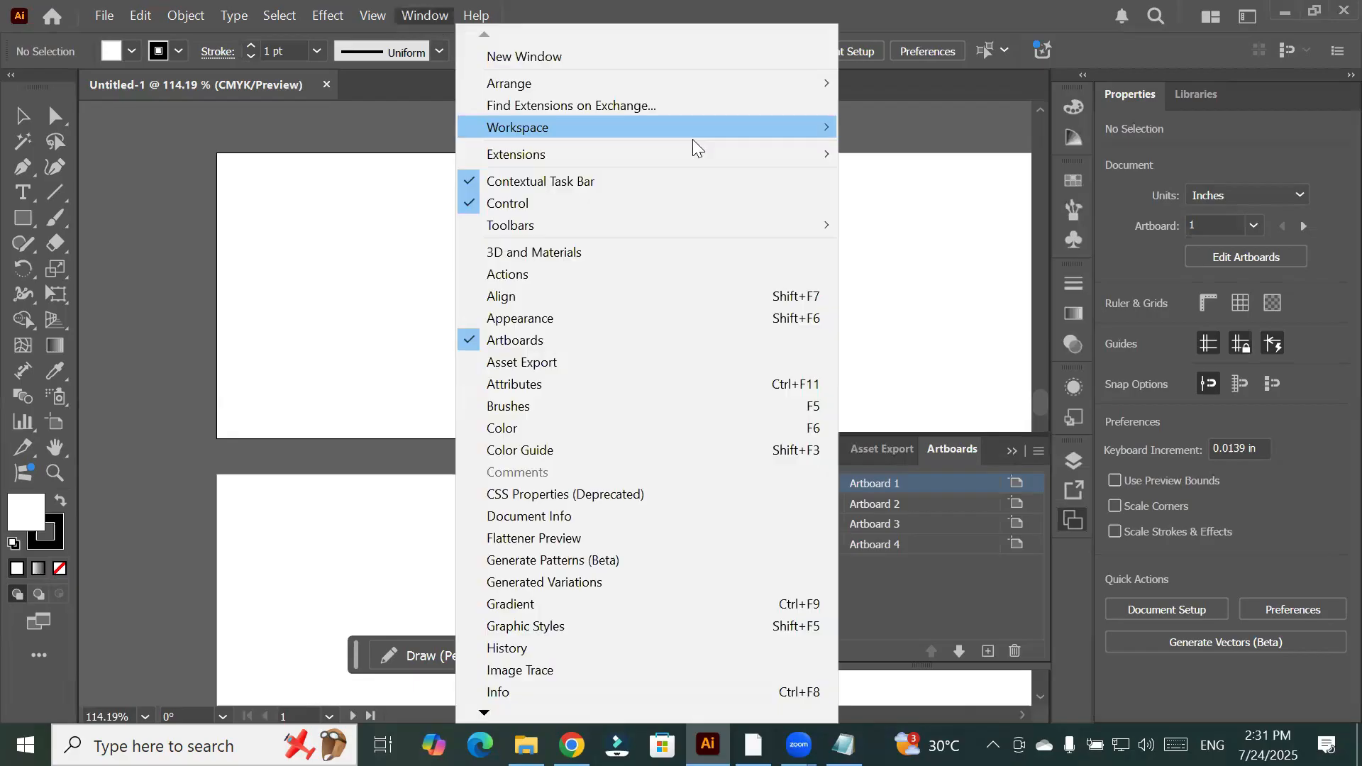
{"action": "mouse_move", "coordinate": [821, 138]}
{"action": "left_click", "coordinate": [186, 257]}
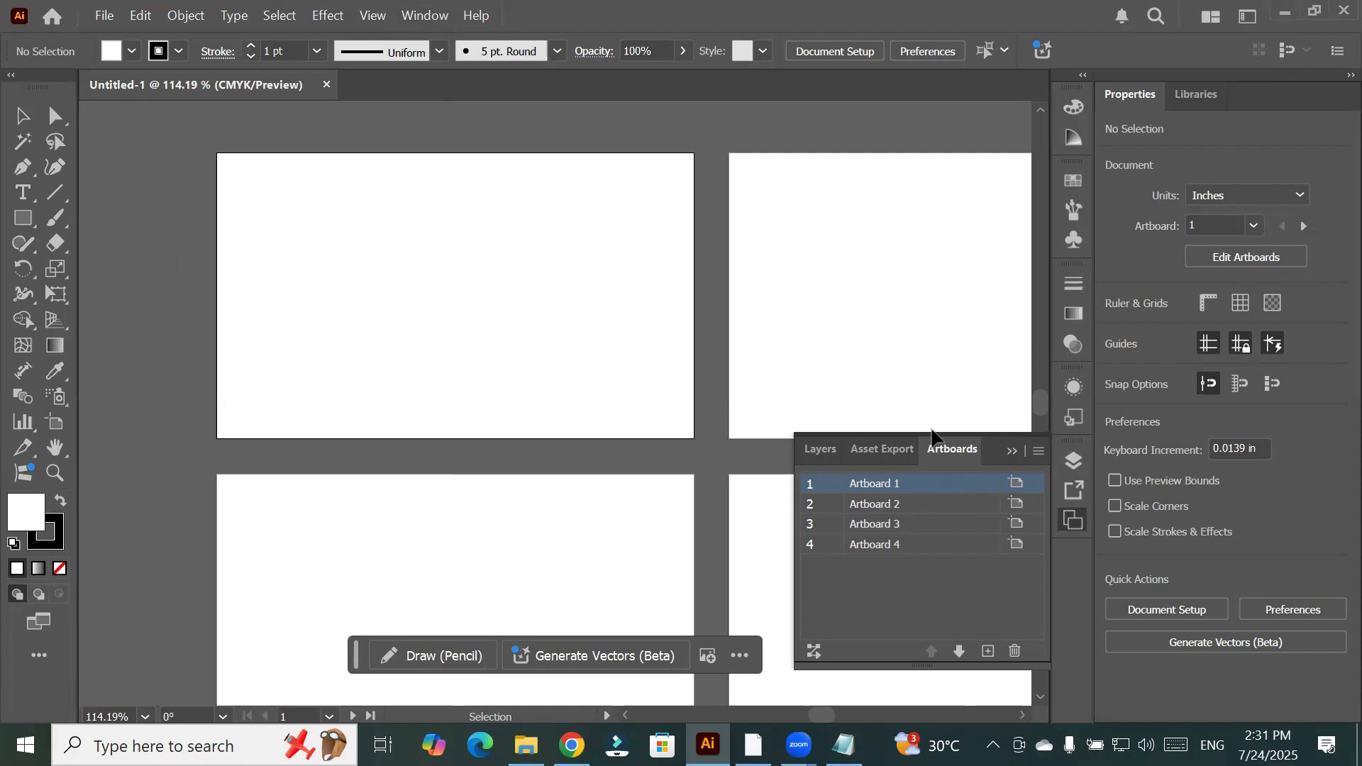
Float the Layers and Artboards panel group, then reset the Essentials Classic layout
{"action": "left_click_drag", "start_coordinate": [993, 448], "coordinate": [611, 304]}
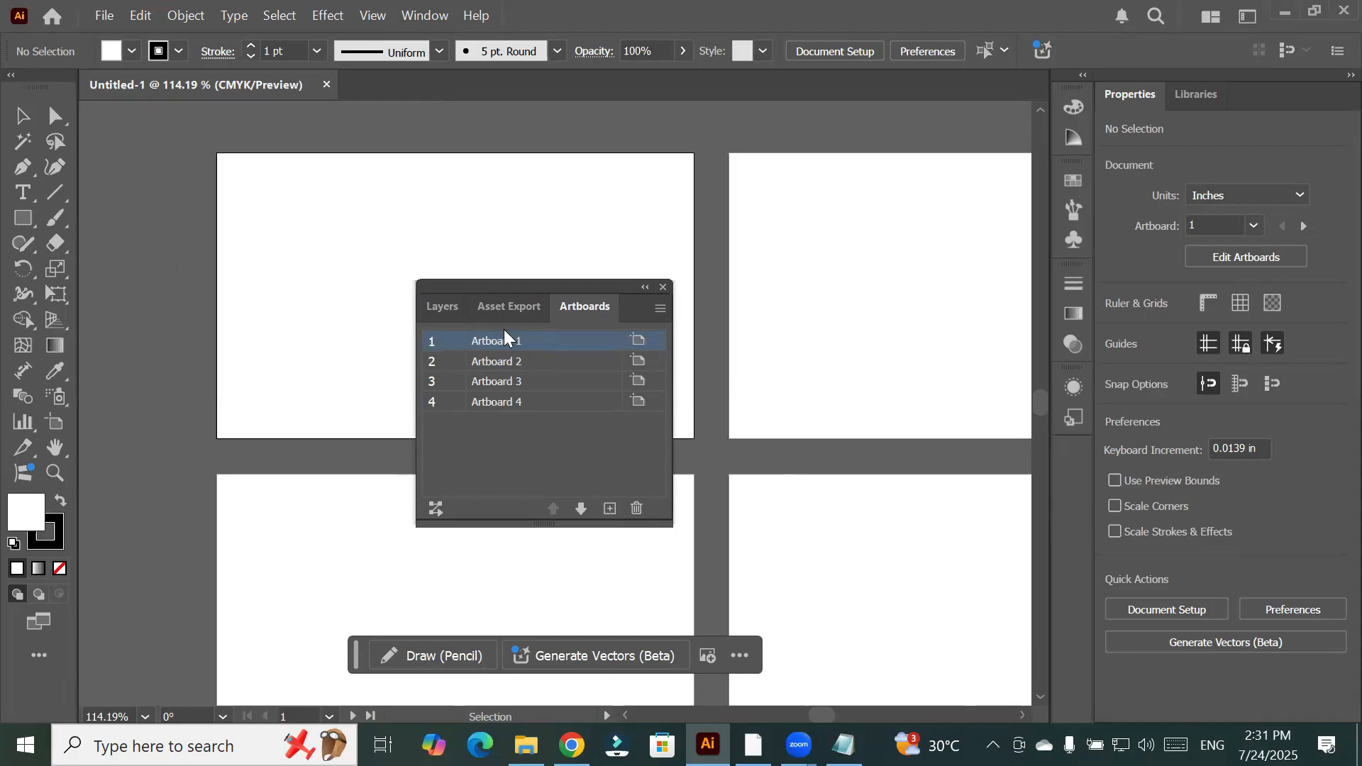
{"action": "left_click", "coordinate": [440, 17]}
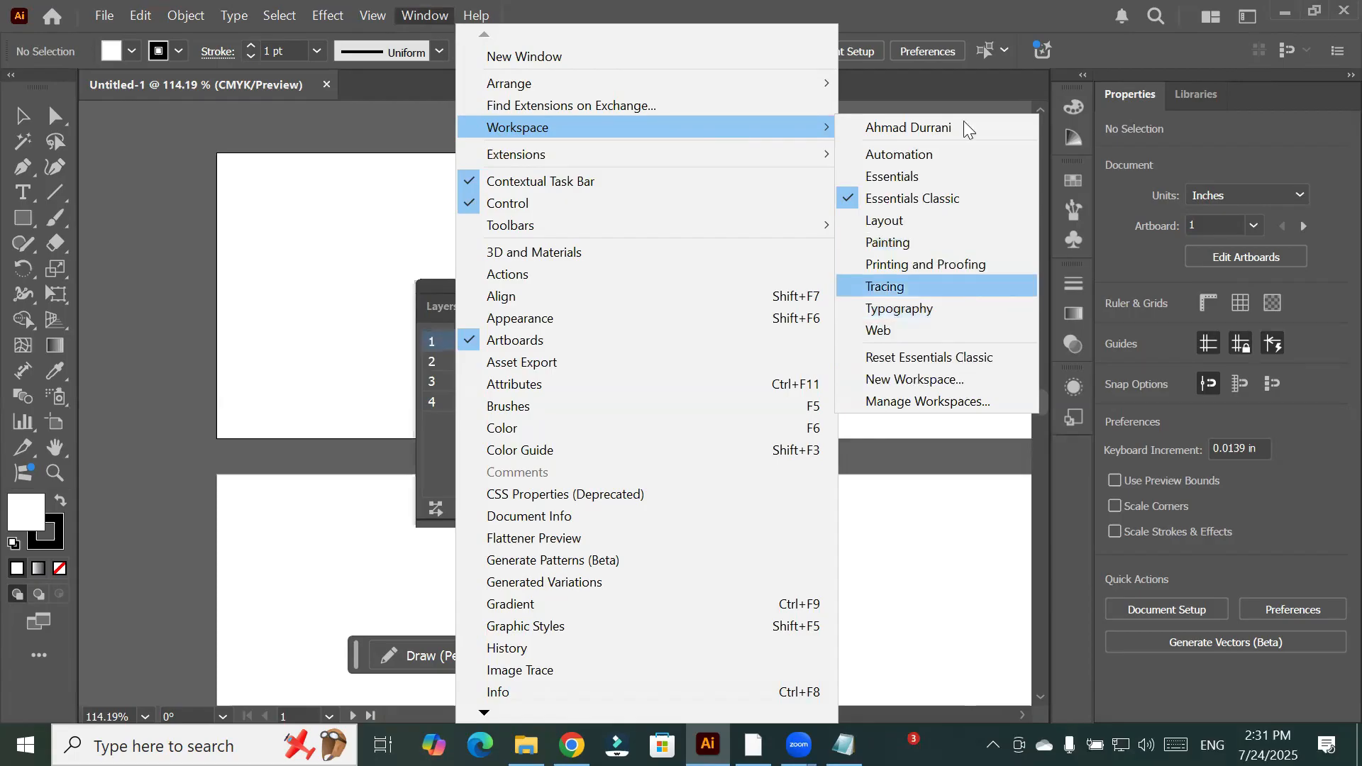
{"action": "left_click", "coordinate": [992, 369]}
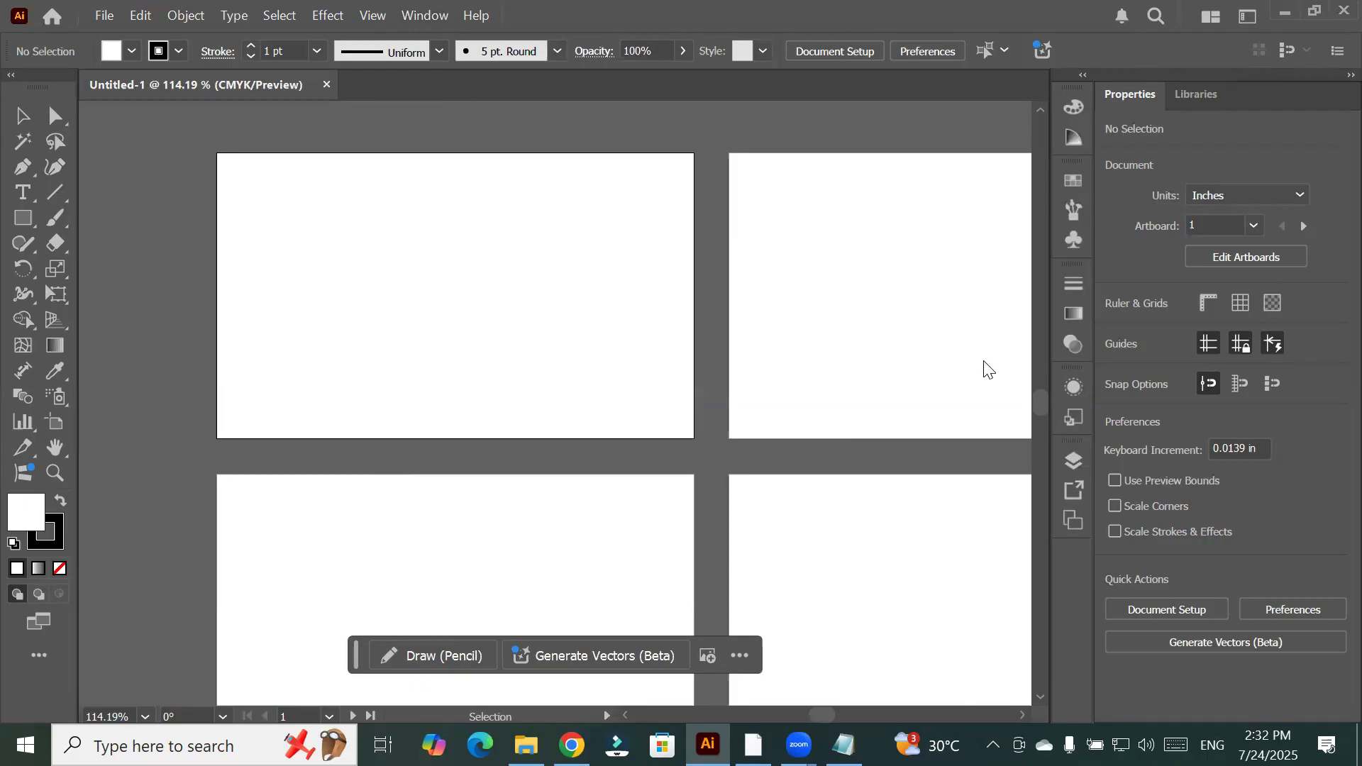
Switch to the saved custom workspace
{"action": "left_click", "coordinate": [434, 19]}
{"action": "mouse_move", "coordinate": [752, 126]}
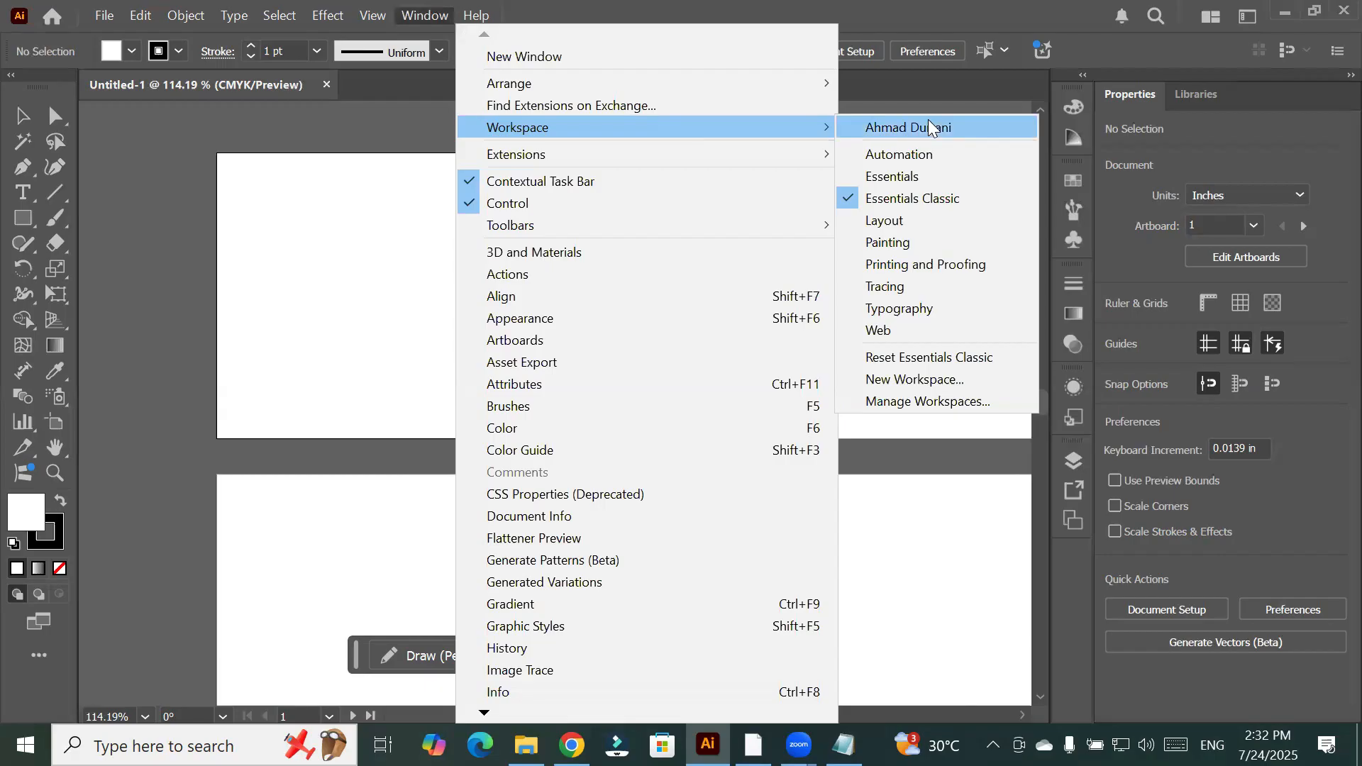
{"action": "left_click", "coordinate": [931, 127]}
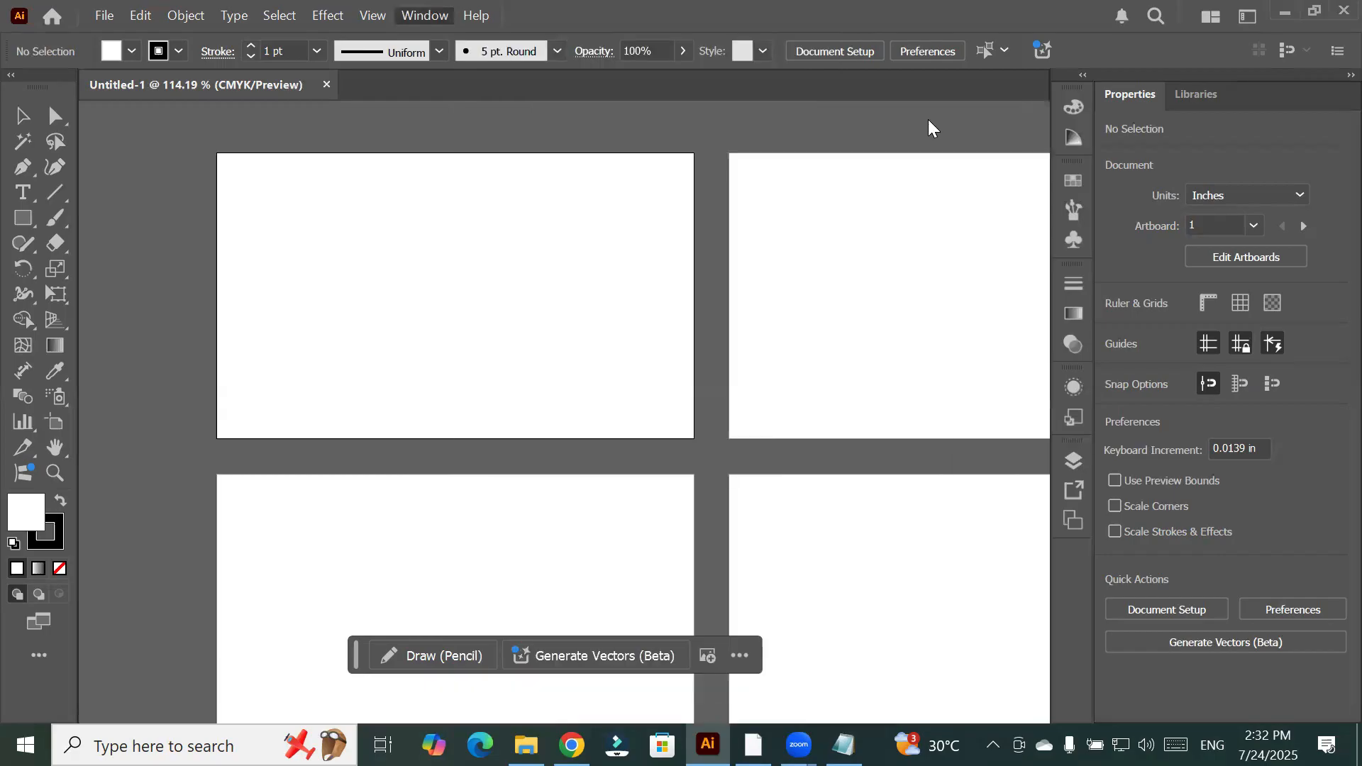
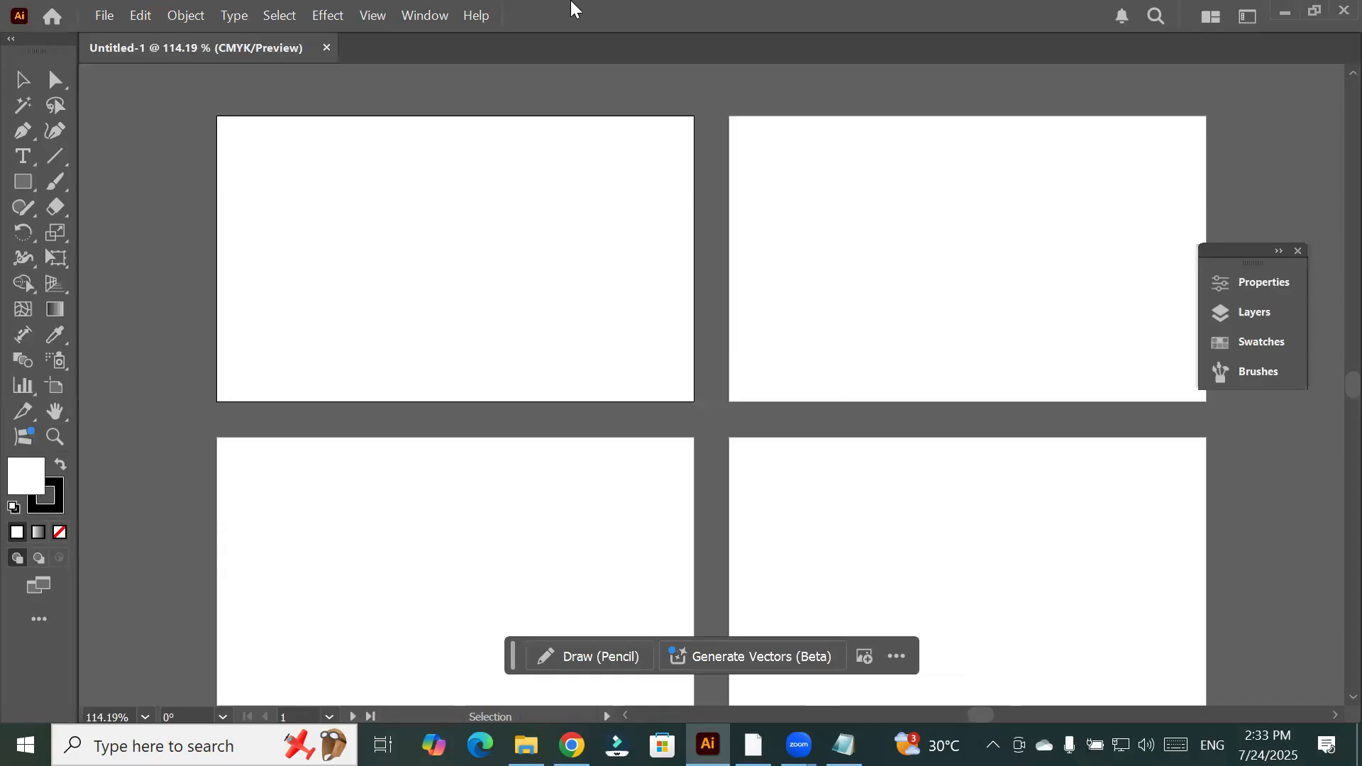
Choose Essentials from the Window > Workspace submenu
{"action": "left_click", "coordinate": [414, 14]}
{"action": "mouse_move", "coordinate": [646, 127]}
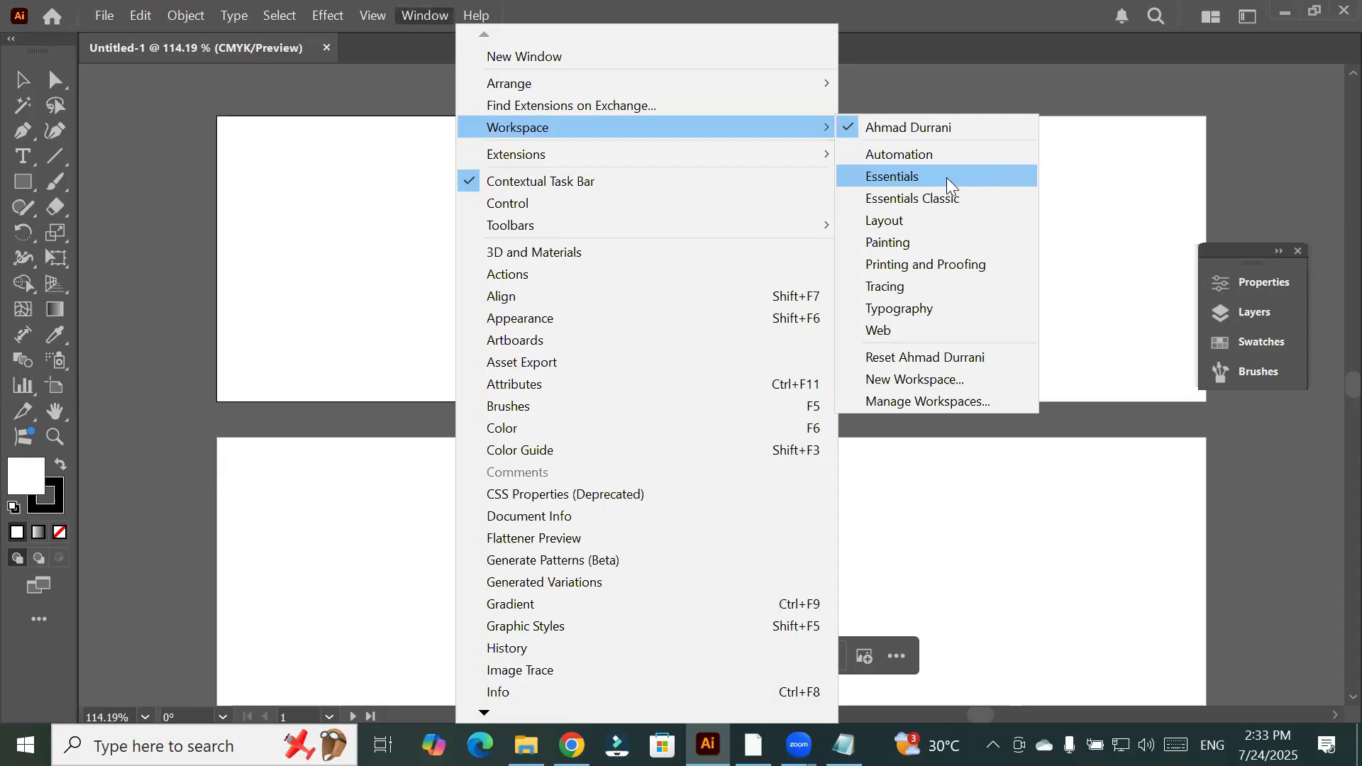
{"action": "left_click", "coordinate": [951, 186]}
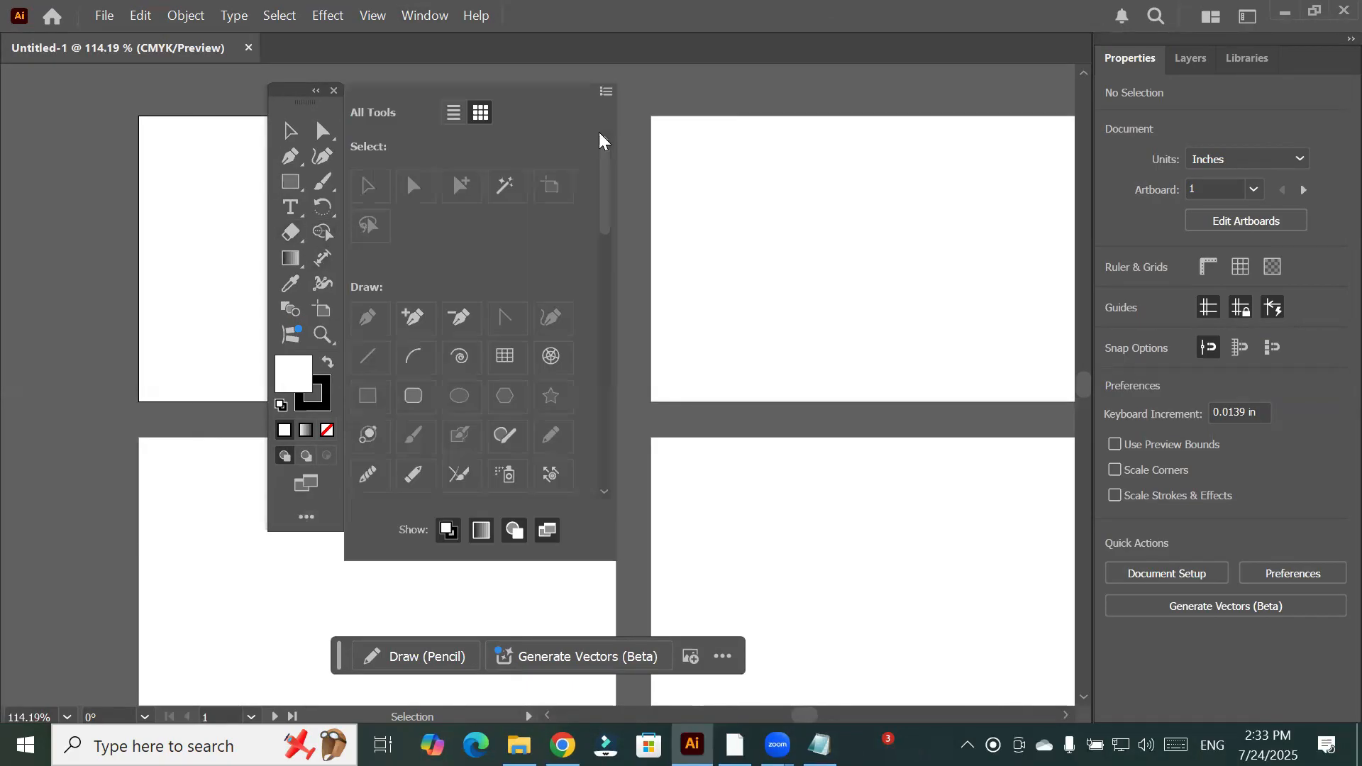
{"action": "left_click", "coordinate": [606, 94]}
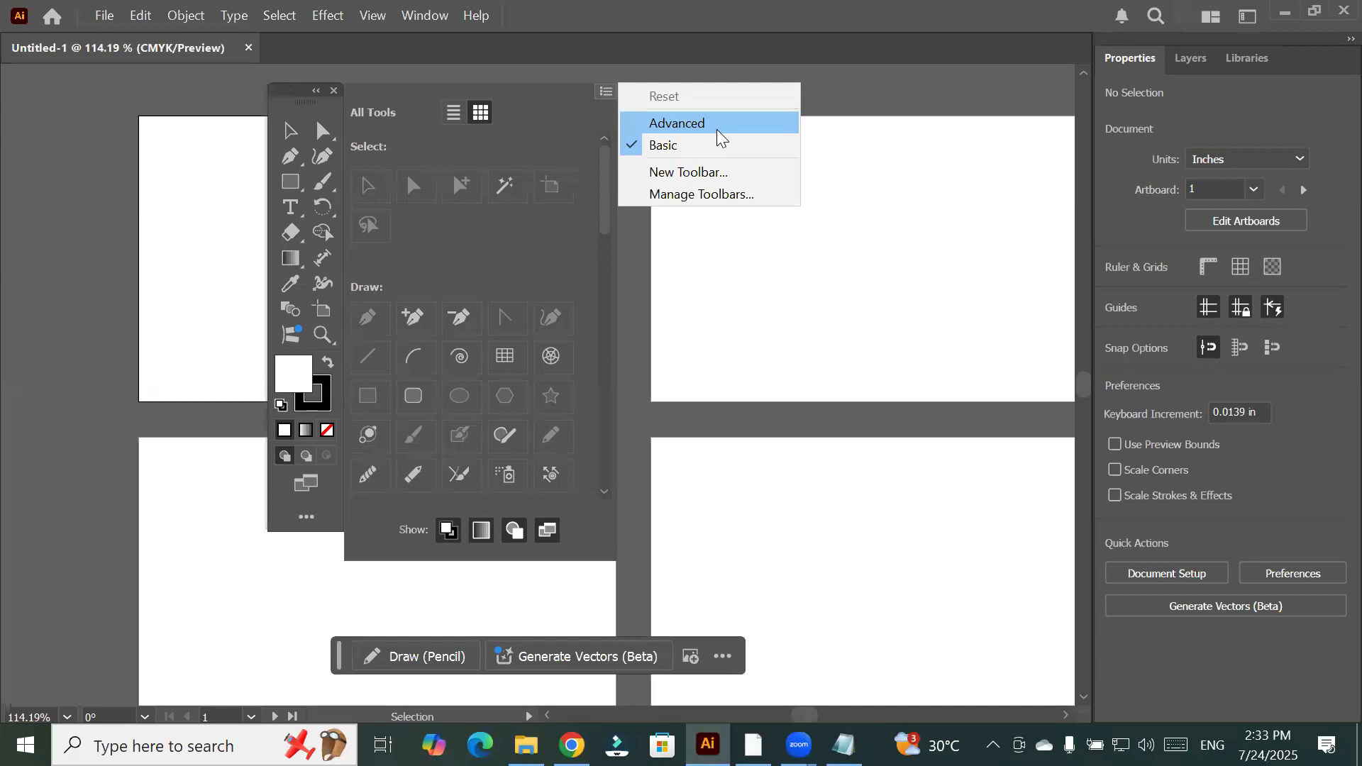
{"action": "left_click", "coordinate": [933, 188]}
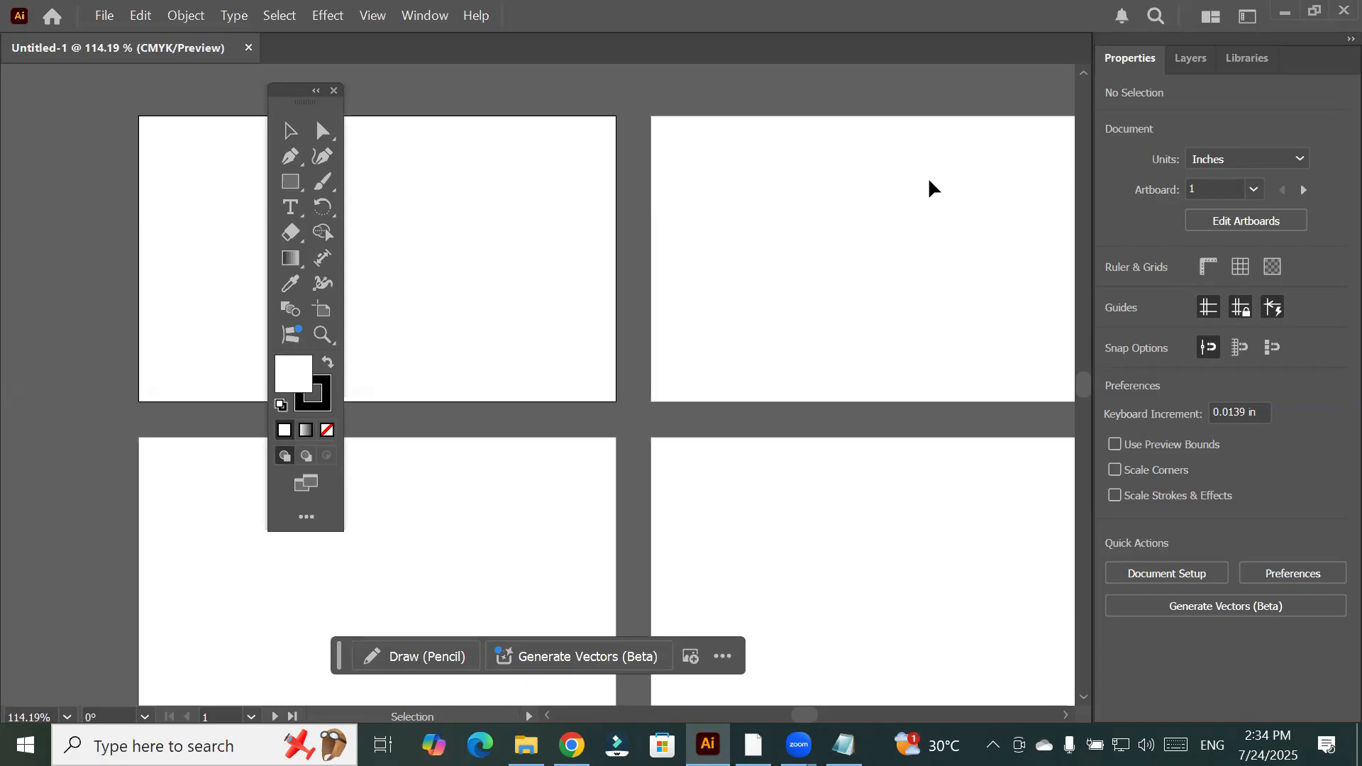
Choose Essentials Classic from the Window > Workspace submenu
{"action": "left_click", "coordinate": [424, 16]}
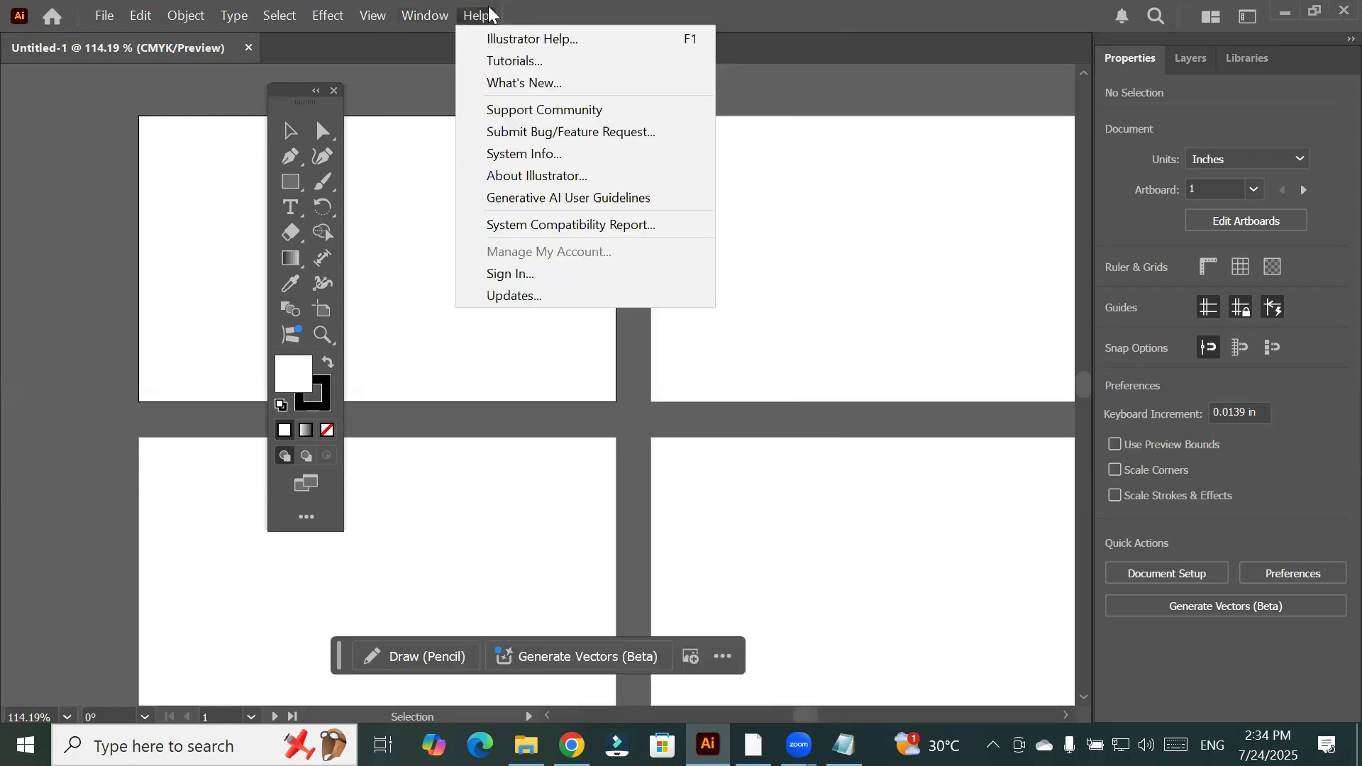
{"action": "mouse_move", "coordinate": [816, 131]}
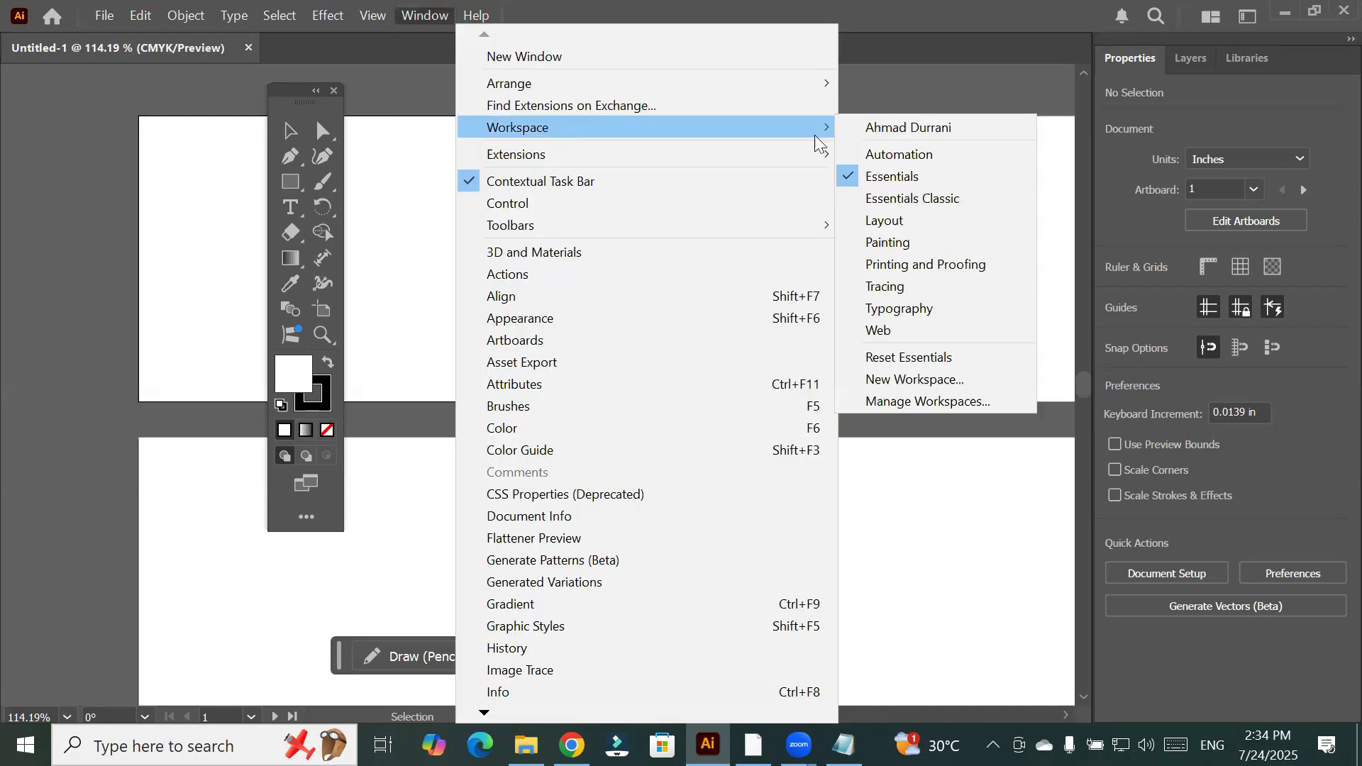
{"action": "left_click", "coordinate": [963, 207]}
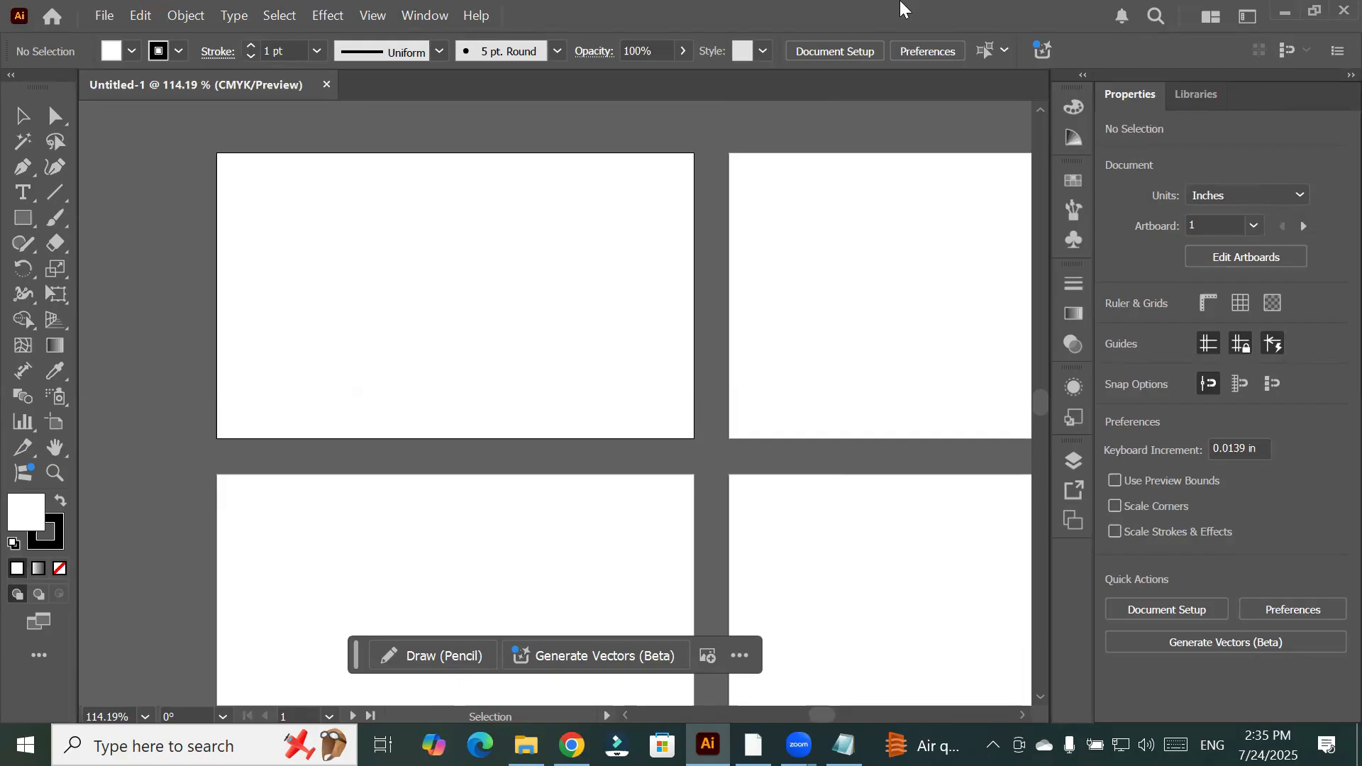
Show the Libraries panel, then open the Color, Color Guide, Swatches, Brushes and Symbols panels
{"action": "left_click", "coordinate": [1191, 100]}
{"action": "left_click", "coordinate": [1075, 108]}
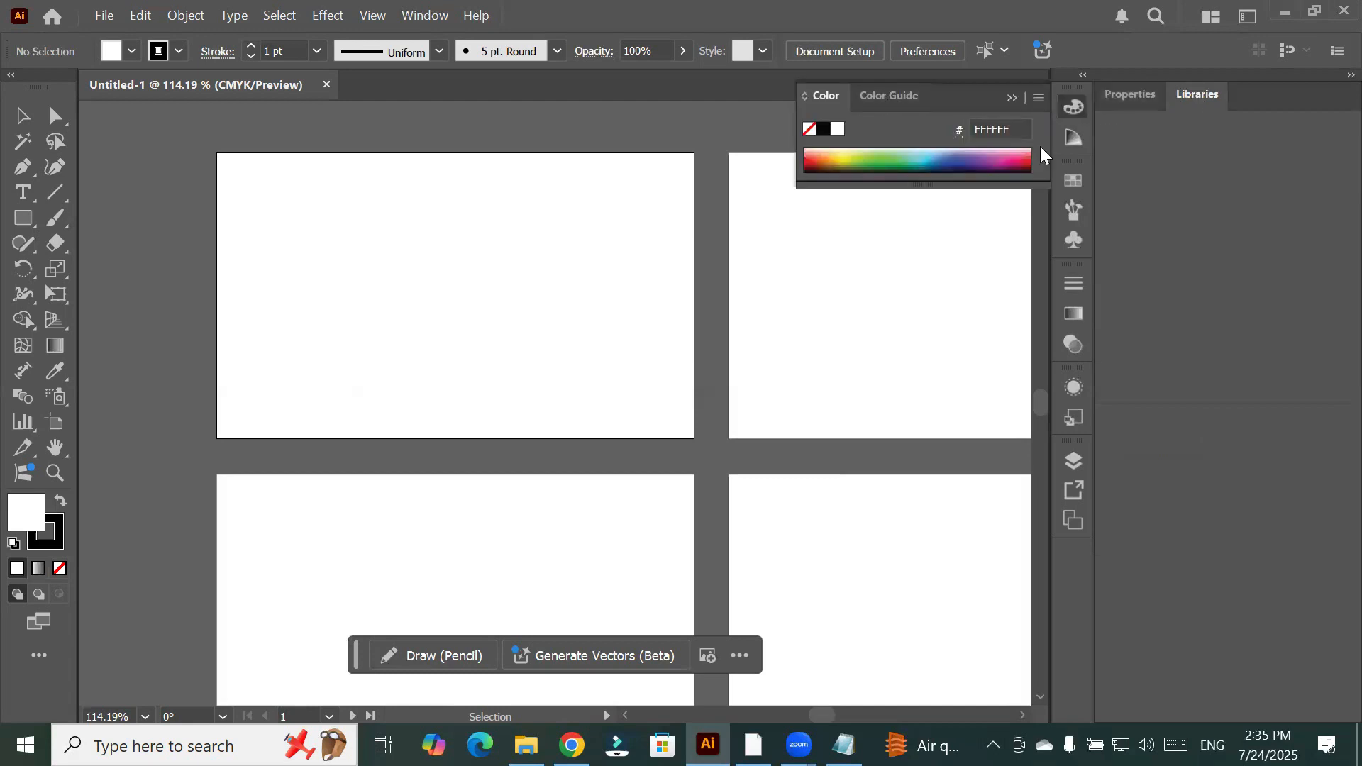
{"action": "left_click", "coordinate": [872, 114]}
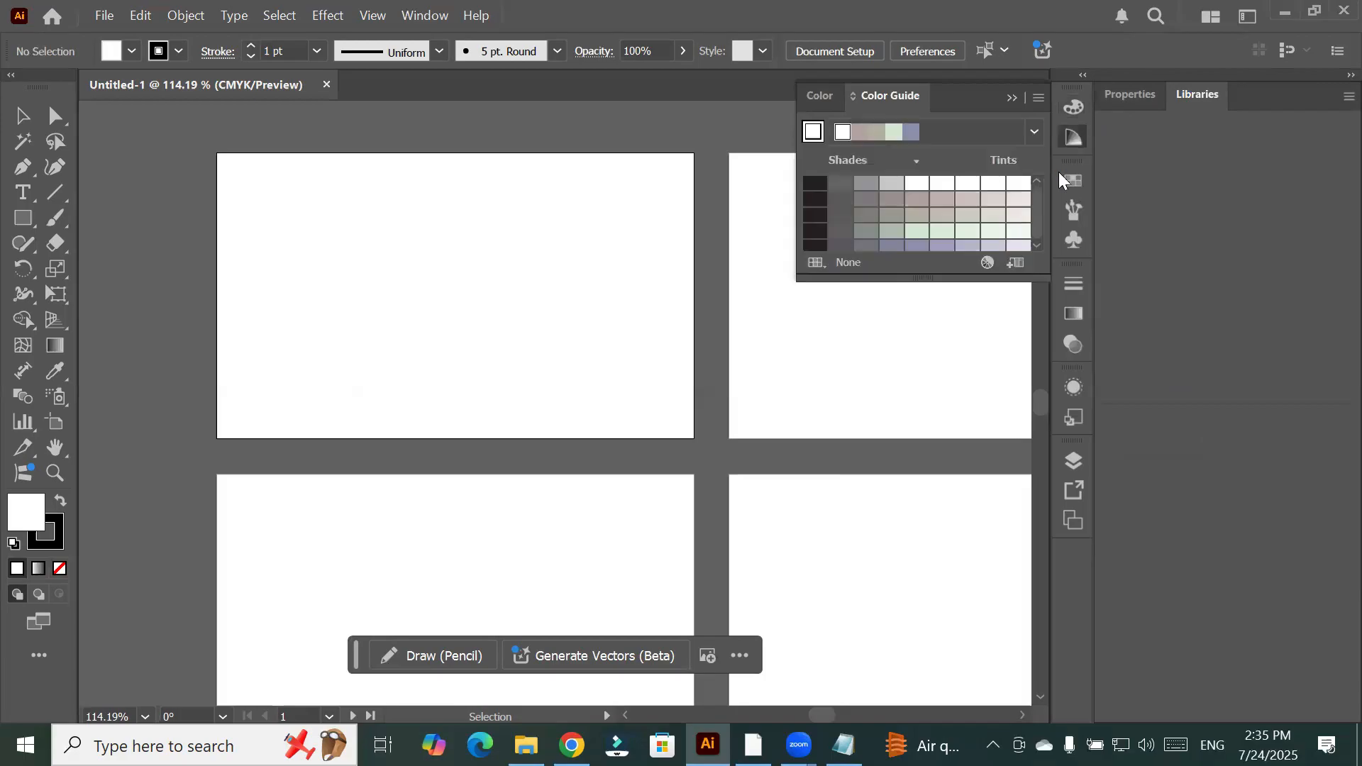
{"action": "left_click", "coordinate": [1073, 182]}
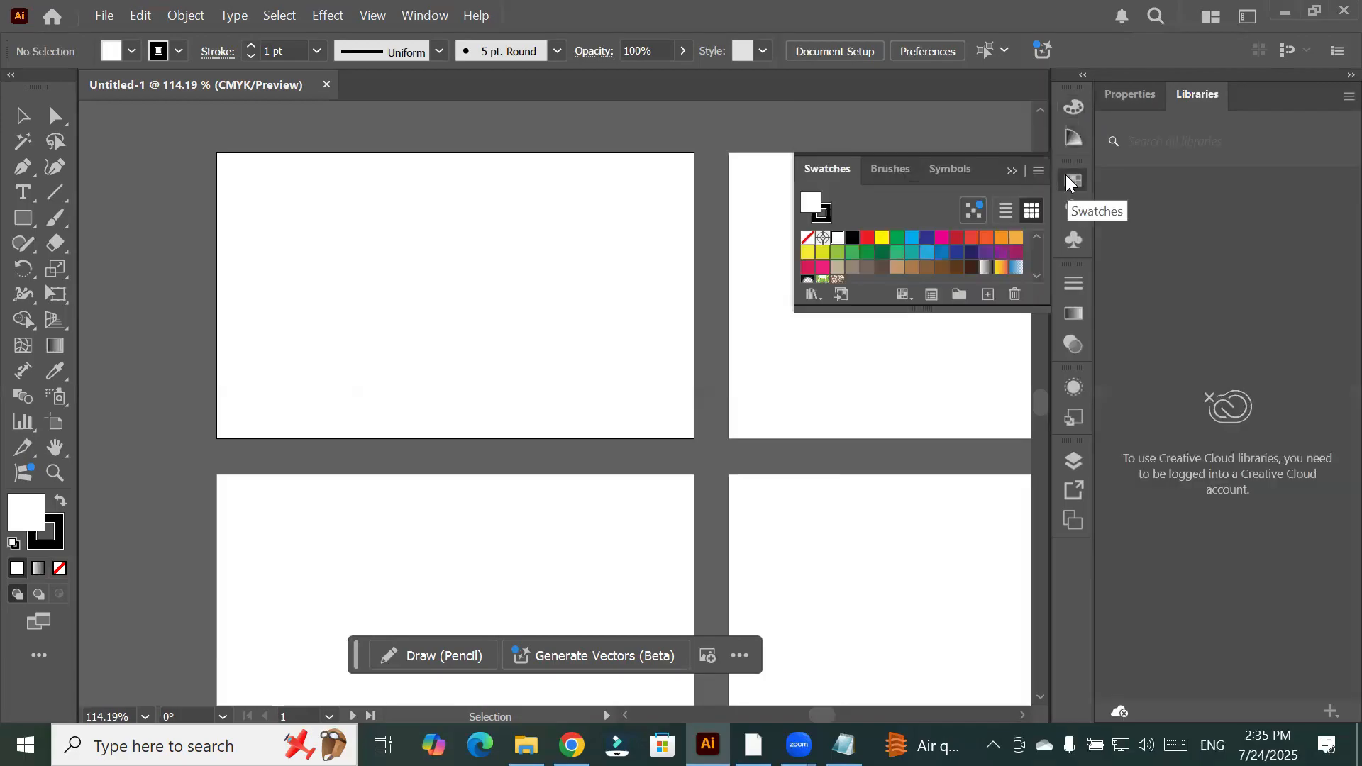
{"action": "left_click", "coordinate": [1076, 210]}
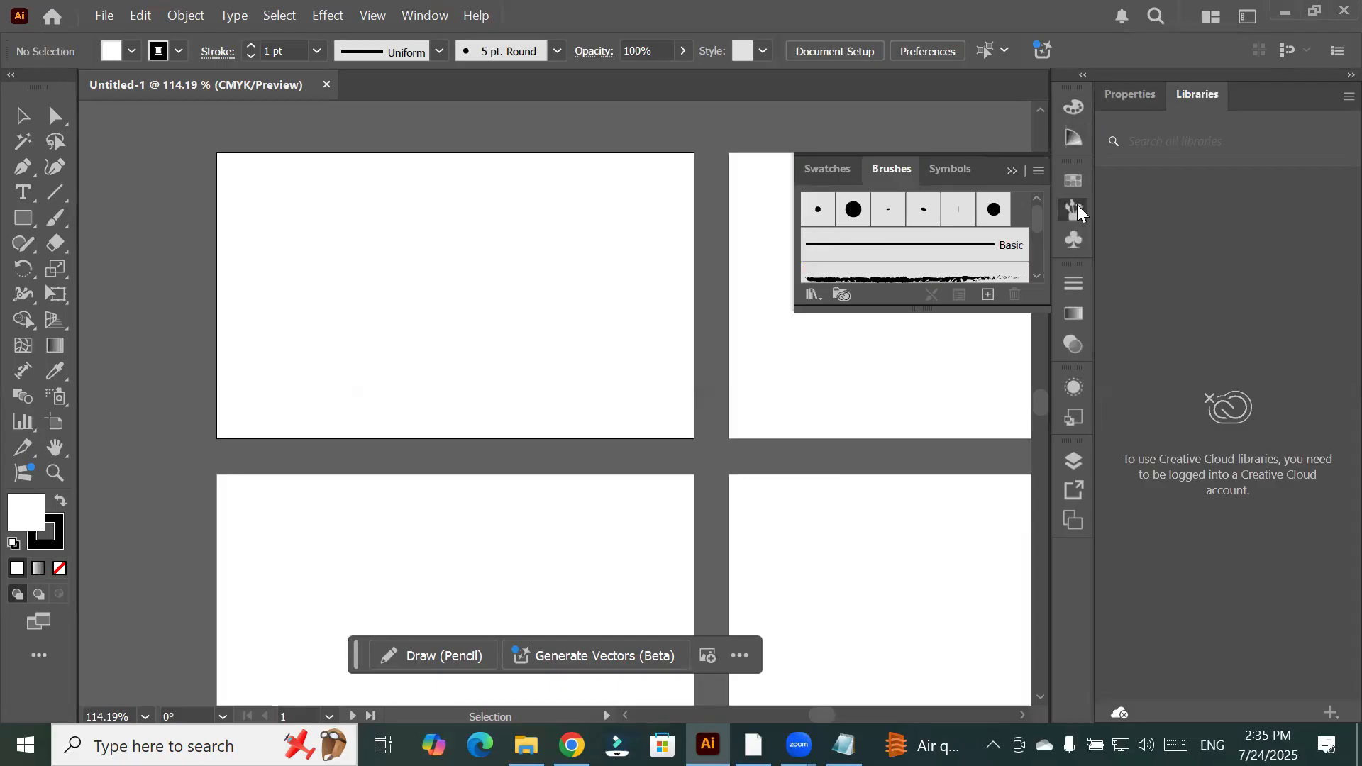
{"action": "left_click", "coordinate": [1075, 241]}
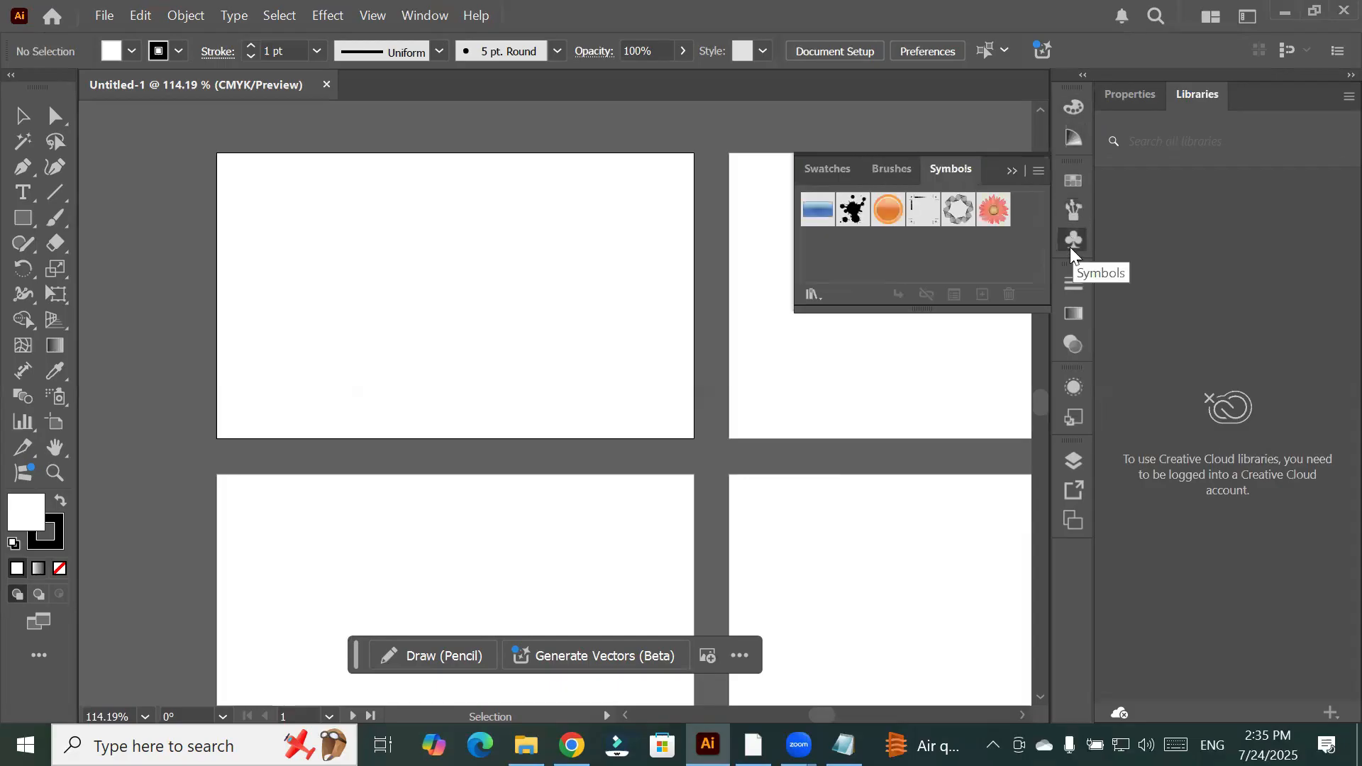
Open the Stroke, Transparency, Appearance, Graphic Styles and Layers panels, then collapse Layers
{"action": "left_click", "coordinate": [1075, 286]}
{"action": "left_click", "coordinate": [1075, 285]}
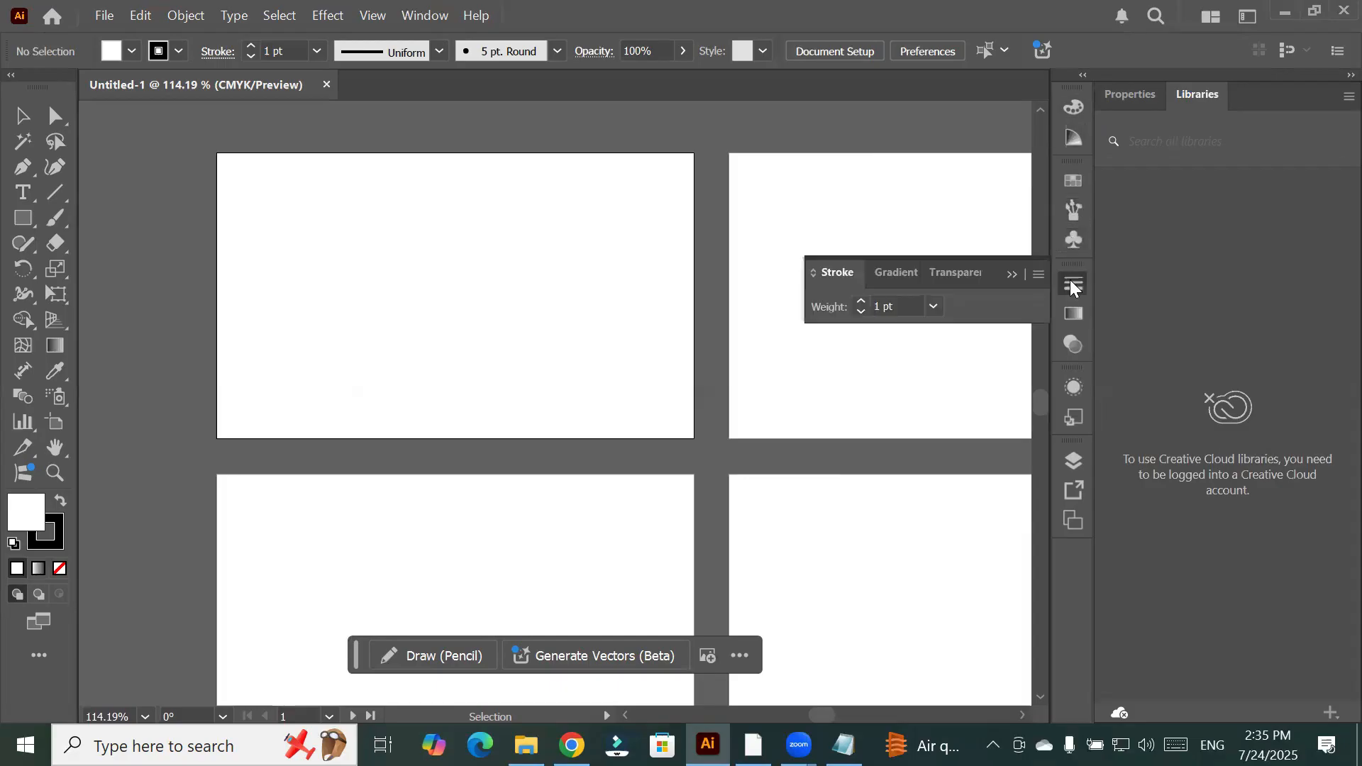
{"action": "left_click", "coordinate": [1073, 347]}
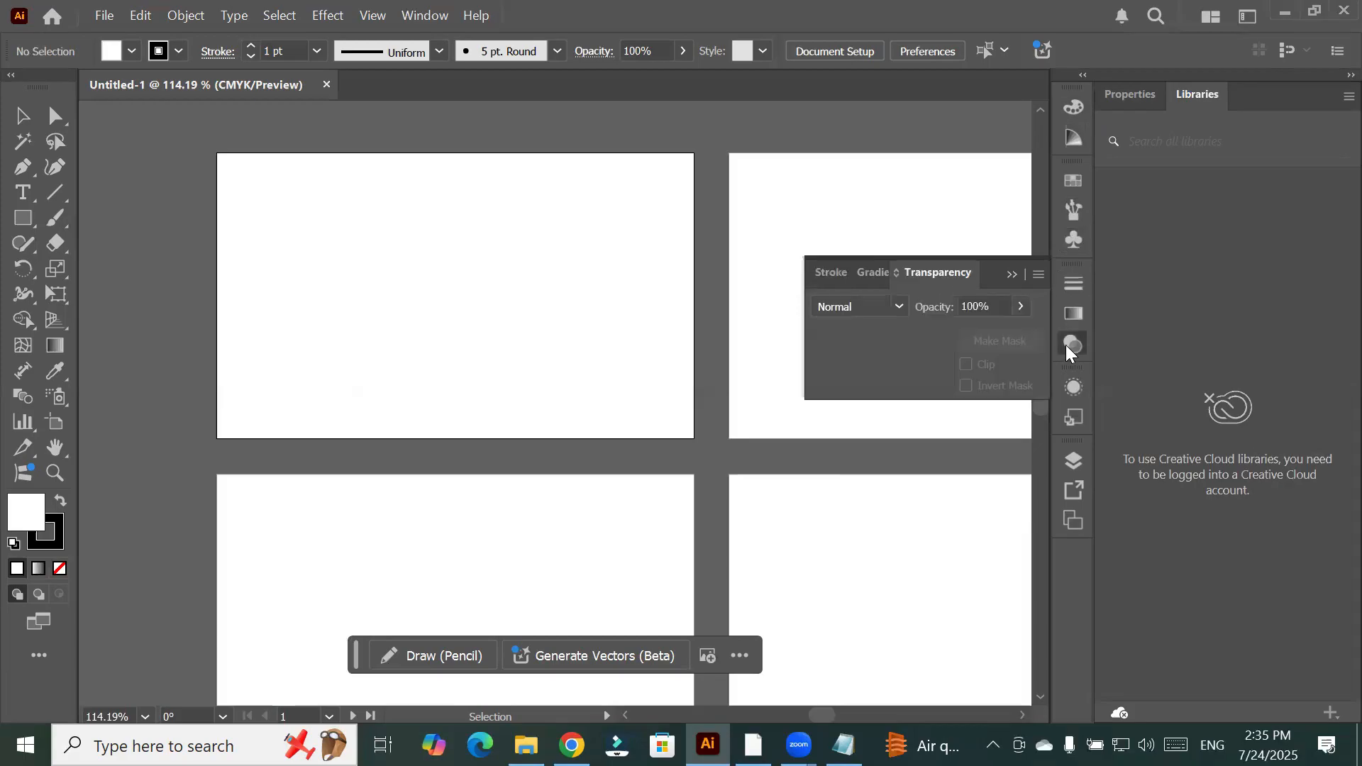
{"action": "left_click", "coordinate": [1074, 390]}
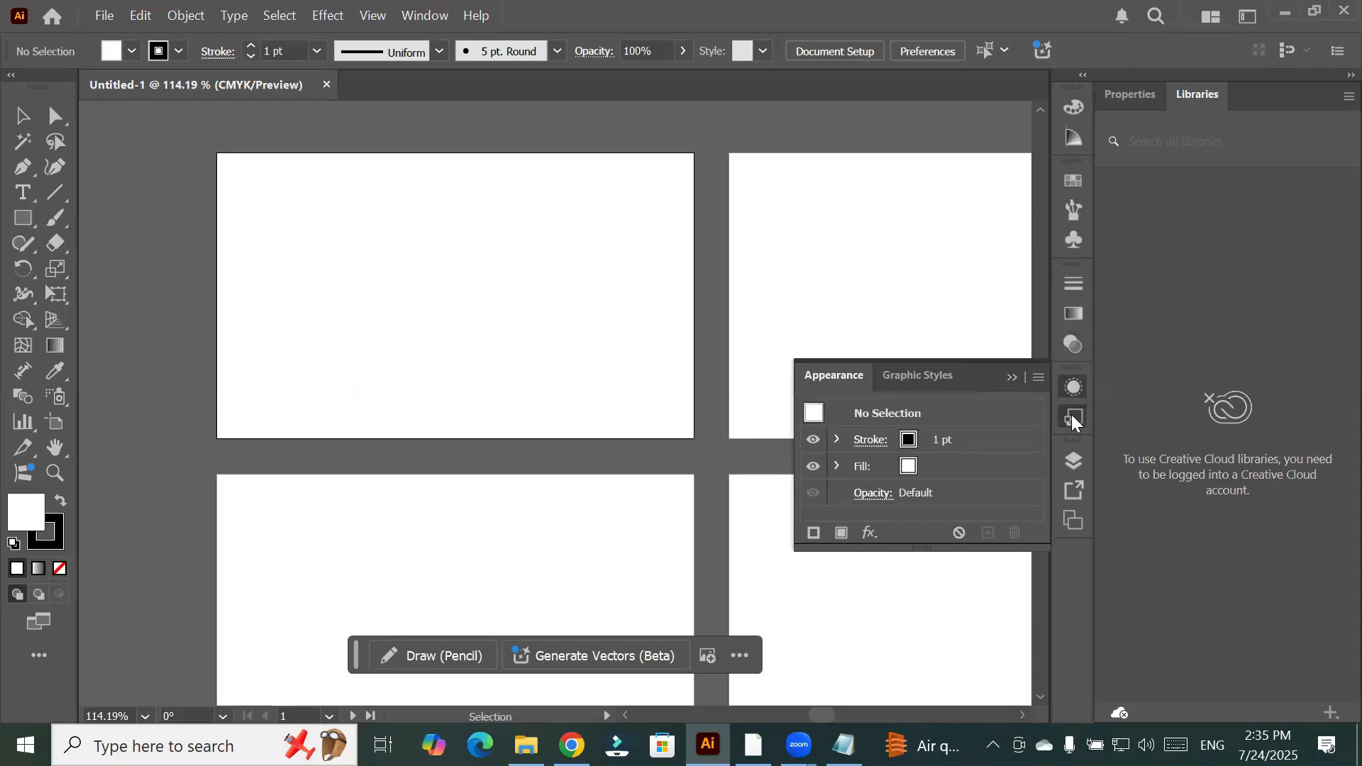
{"action": "left_click", "coordinate": [1075, 419]}
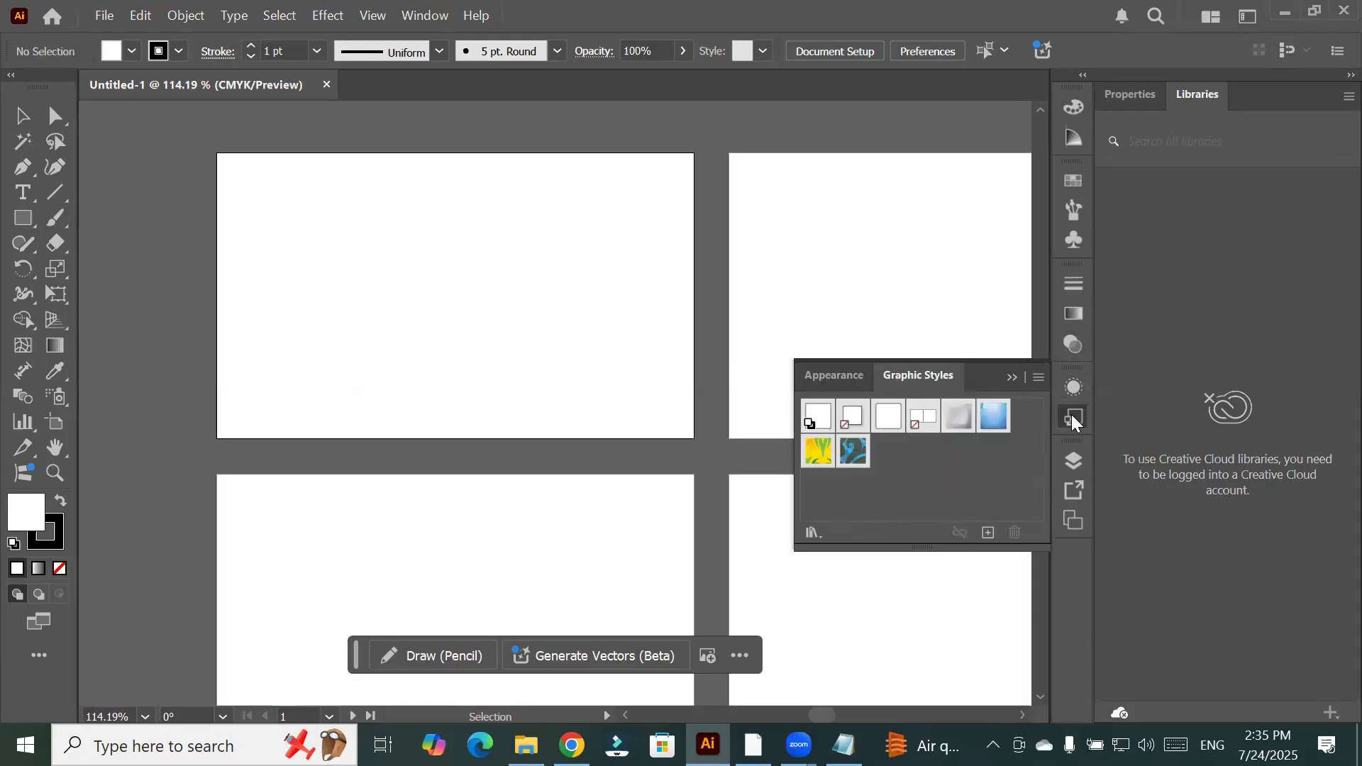
{"action": "left_click", "coordinate": [1075, 461]}
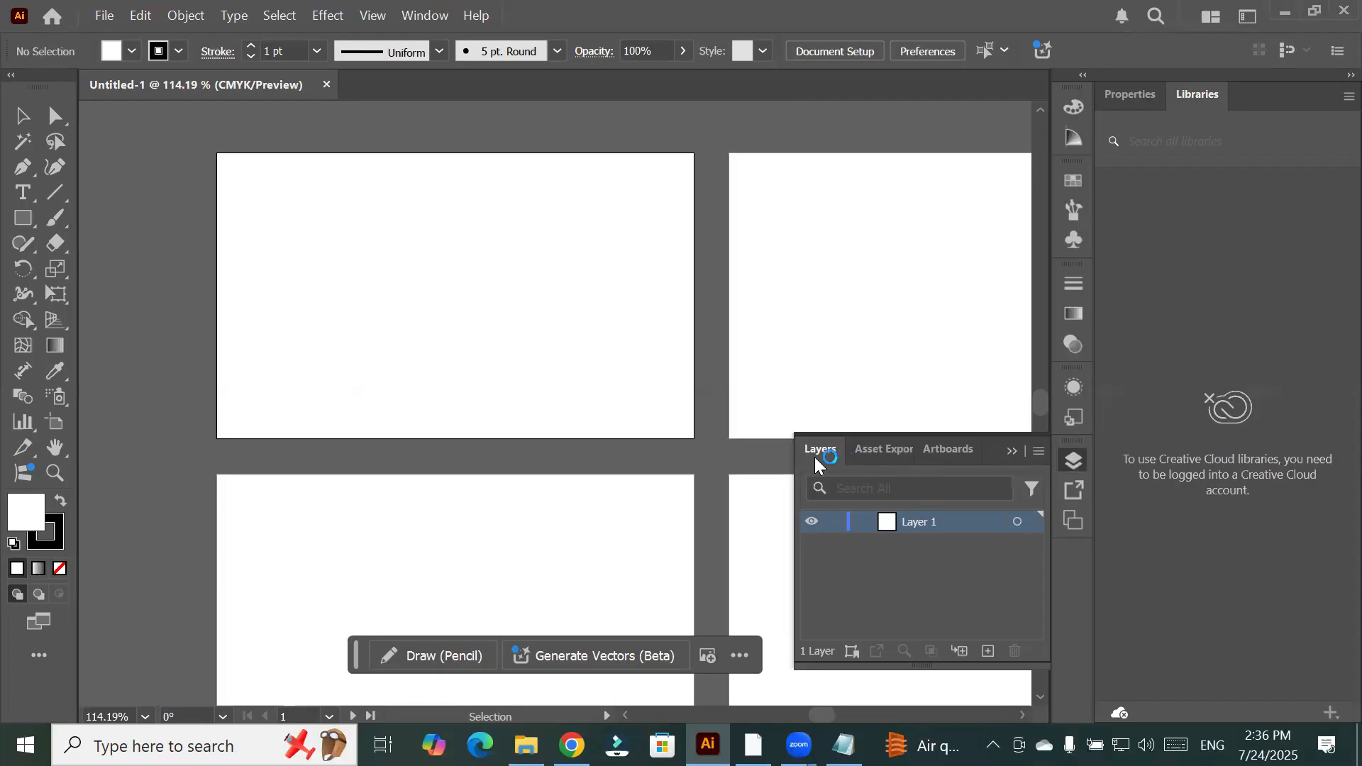
{"action": "left_click", "coordinate": [746, 422]}
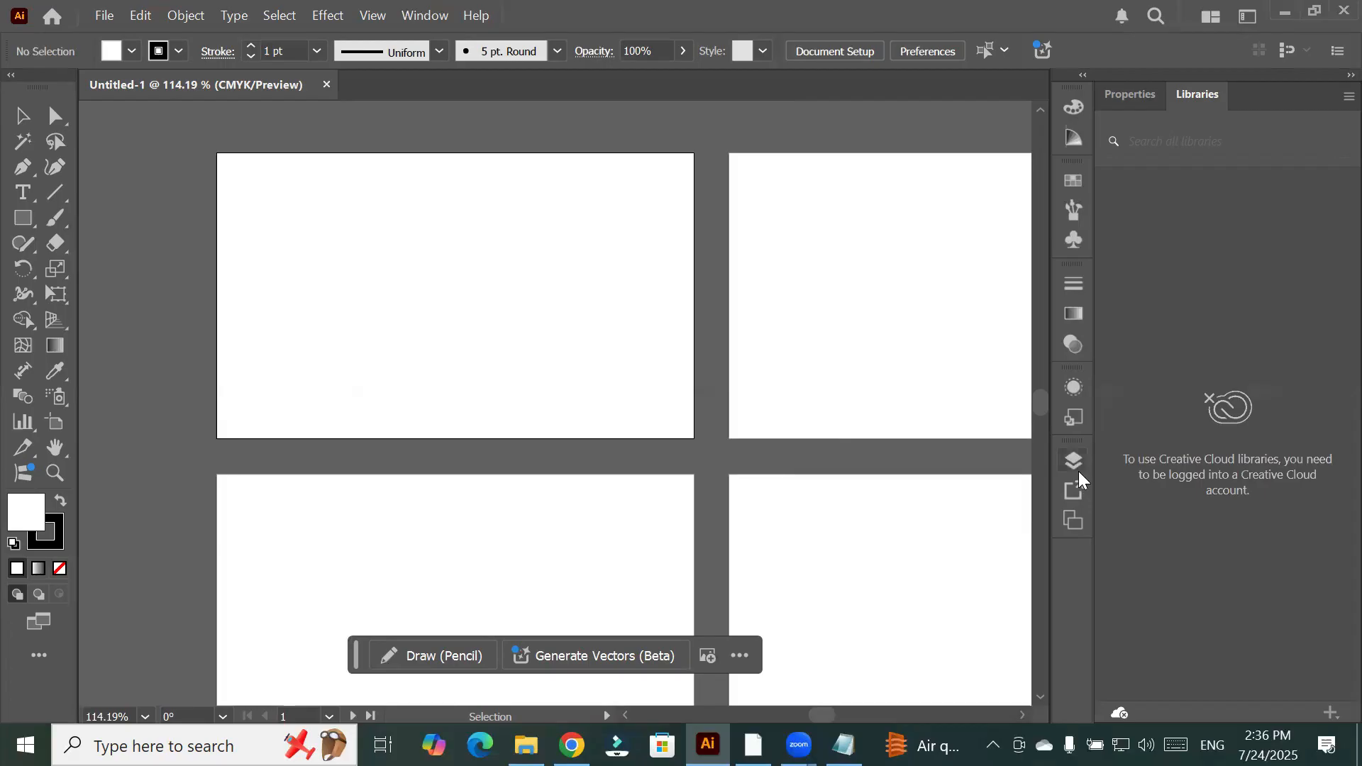
Float the Layers, Properties and Libraries panels off the dock and collapse them to icons
{"action": "left_click_drag", "start_coordinate": [1077, 466], "coordinate": [603, 285]}
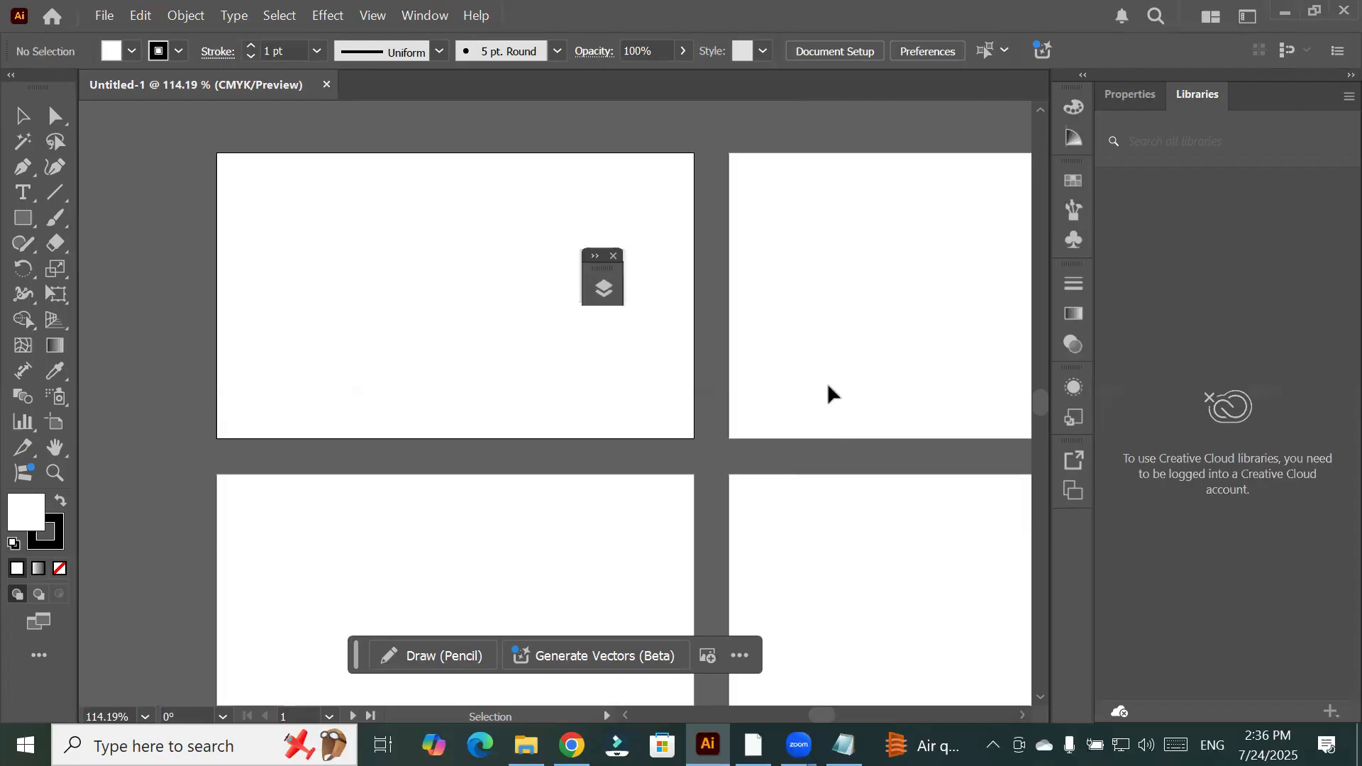
{"action": "left_click_drag", "start_coordinate": [1137, 94], "coordinate": [768, 297]}
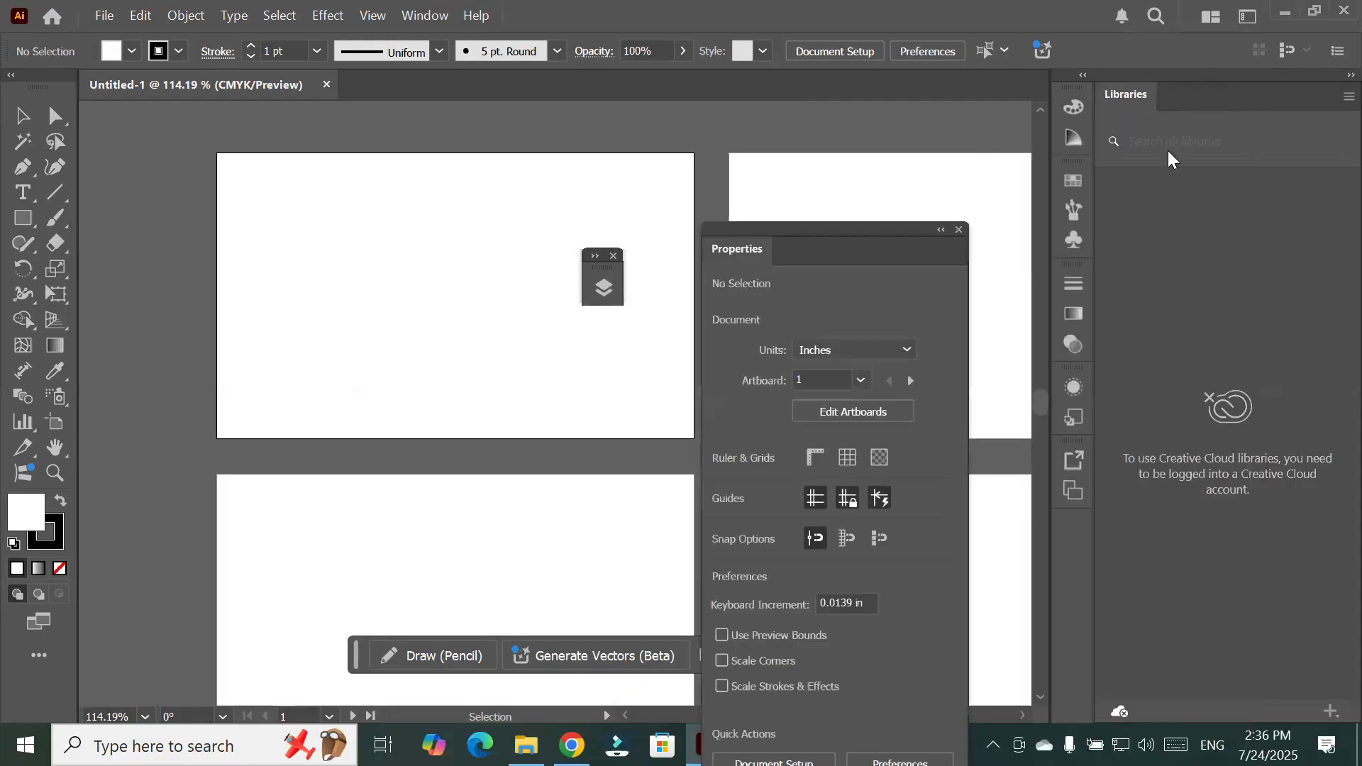
{"action": "left_click_drag", "start_coordinate": [1286, 79], "coordinate": [1283, 164]}
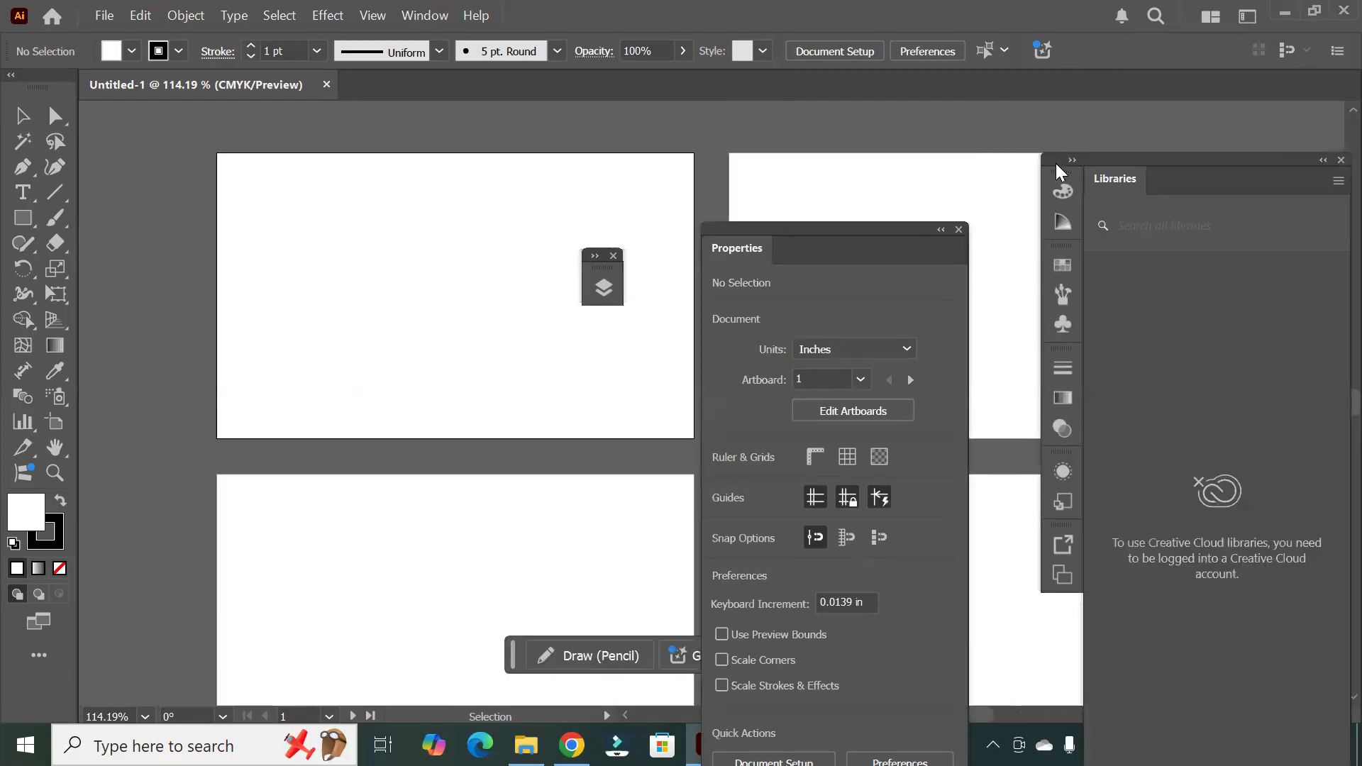
{"action": "left_click", "coordinate": [1323, 160]}
{"action": "left_click_drag", "start_coordinate": [1094, 163], "coordinate": [1243, 138]}
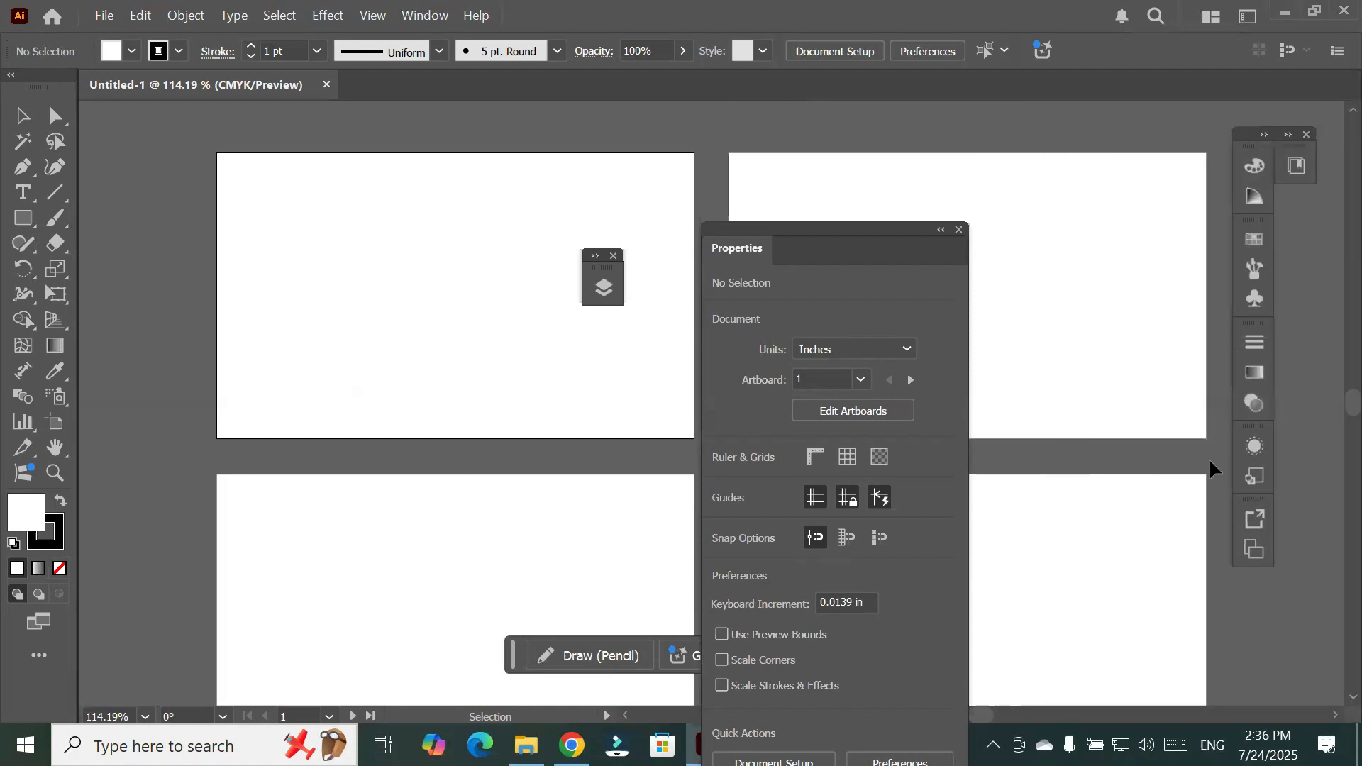
{"action": "left_click_drag", "start_coordinate": [837, 237], "coordinate": [958, 132]}
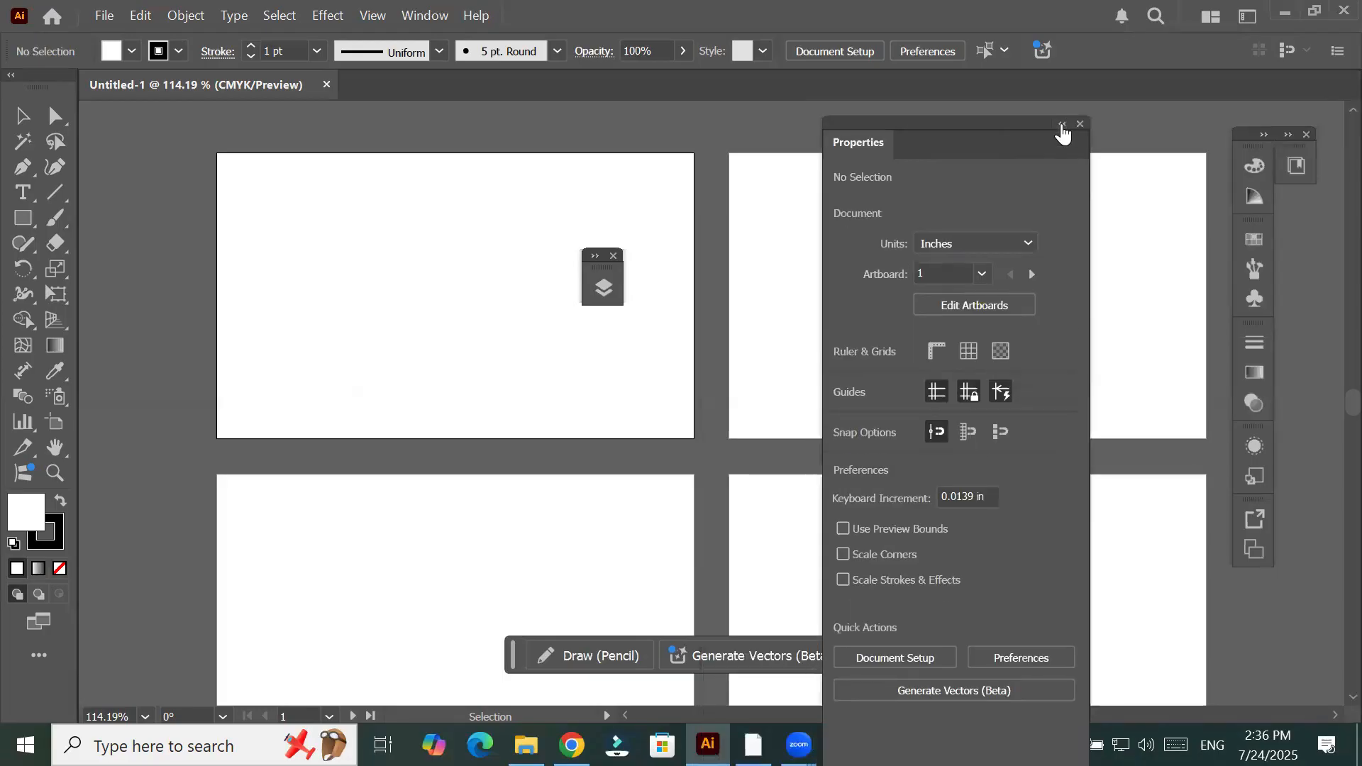
{"action": "left_click", "coordinate": [1061, 124]}
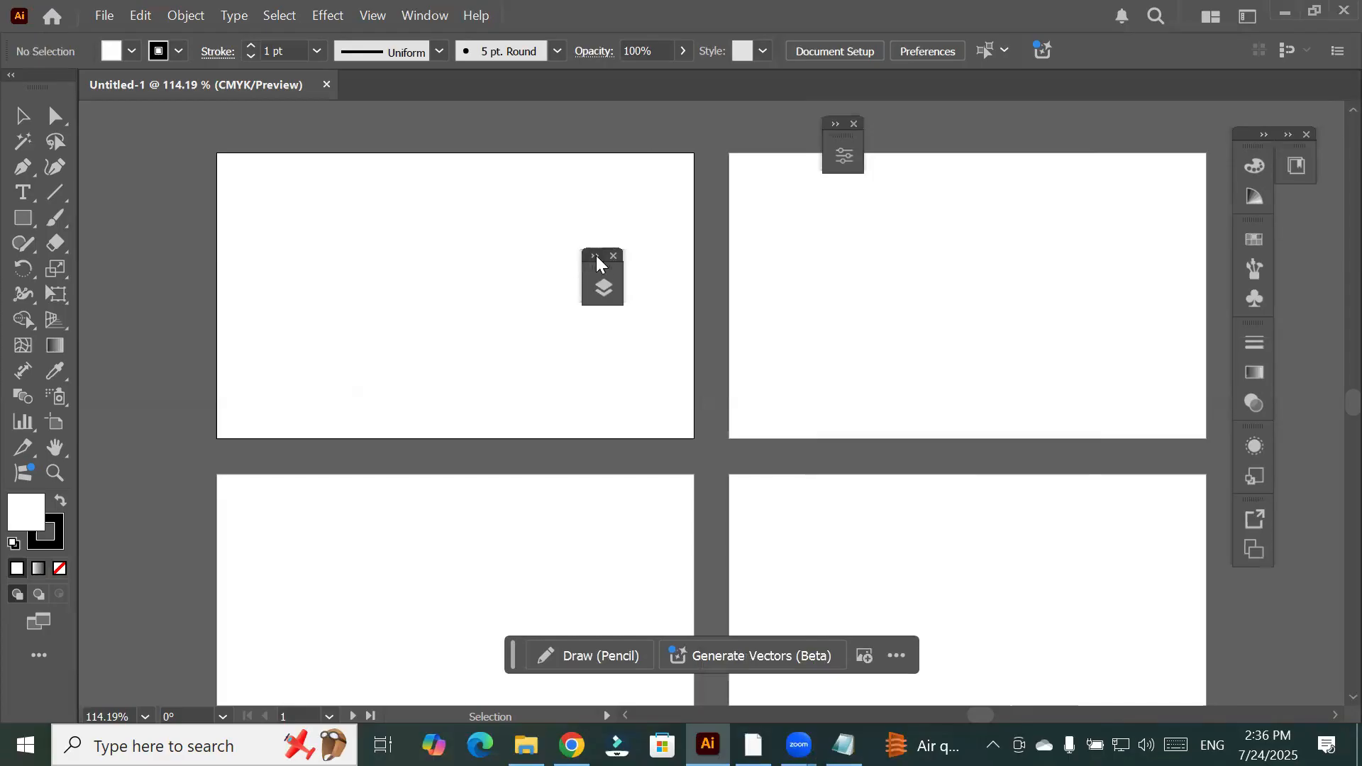
Expand Layers with F7, stack it with Properties, then float Properties again
{"action": "key", "text": "F7"}
{"action": "left_click_drag", "start_coordinate": [923, 248], "coordinate": [876, 189]}
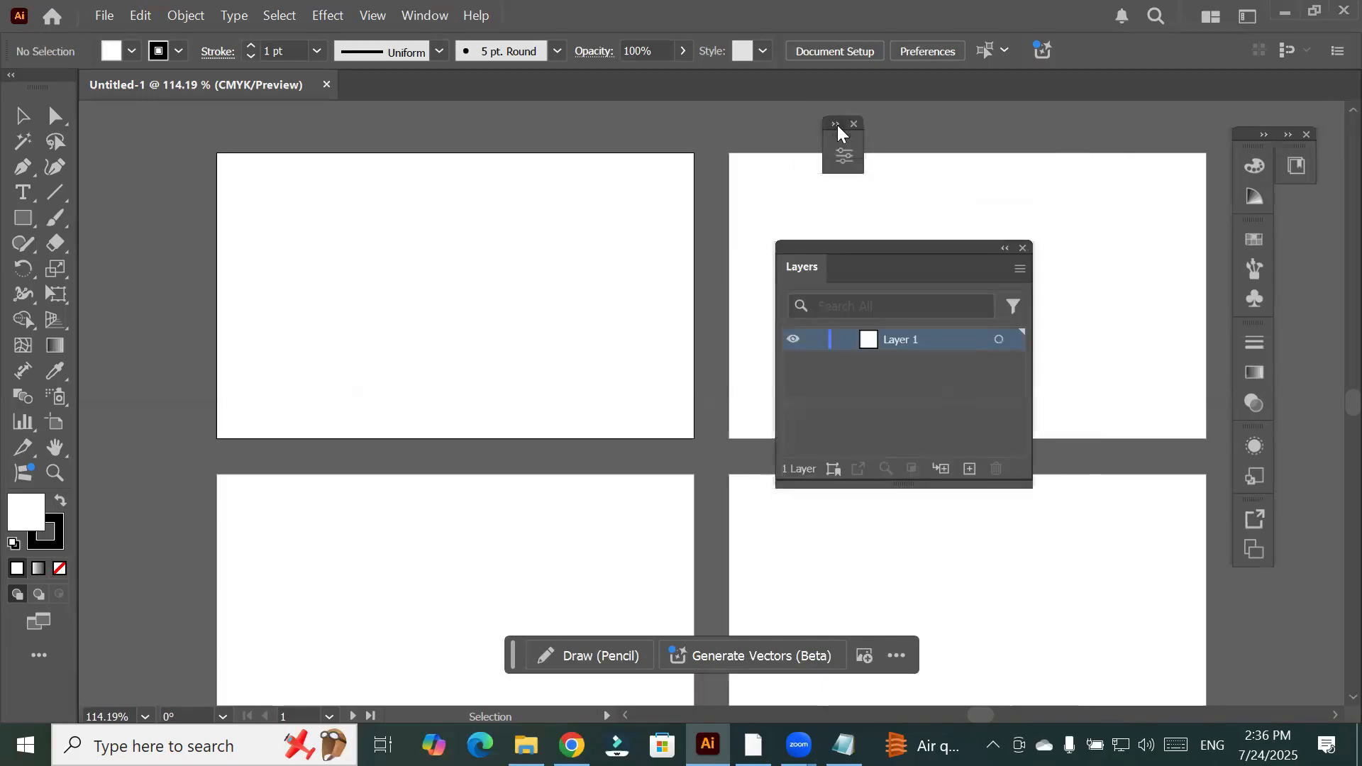
{"action": "double_click", "coordinate": [858, 124]}
{"action": "mouse_move", "coordinate": [893, 254]}
{"action": "left_mouse_down"}
{"action": "mouse_move", "coordinate": [876, 259]}
{"action": "mouse_move", "coordinate": [889, 274]}
{"action": "left_mouse_up"}
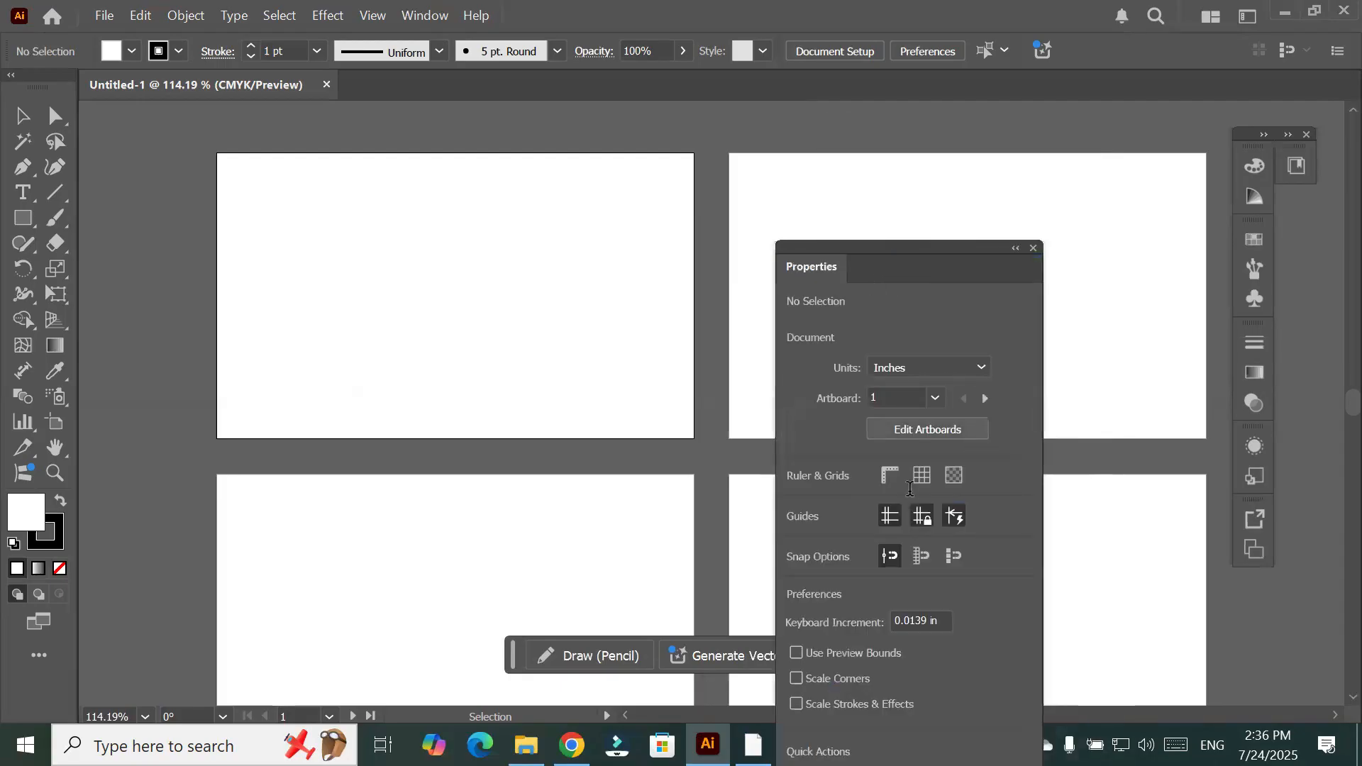
{"action": "left_click_drag", "start_coordinate": [881, 249], "coordinate": [1334, 170]}
{"action": "left_click_drag", "start_coordinate": [597, 133], "coordinate": [620, 176]}
{"action": "left_click_drag", "start_coordinate": [690, 203], "coordinate": [739, 211]}
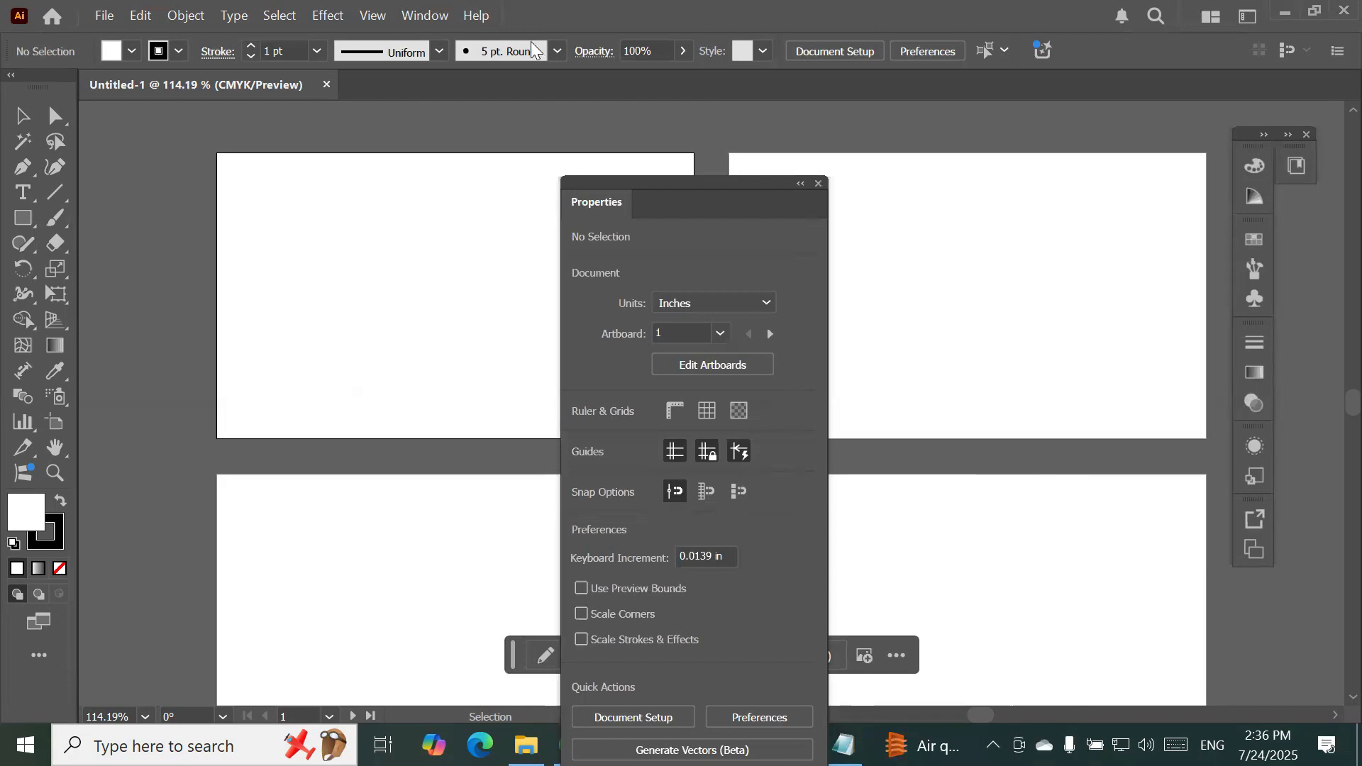
Uncheck Layers in the Window menu to hide the Layers panel
{"action": "left_click", "coordinate": [416, 18]}
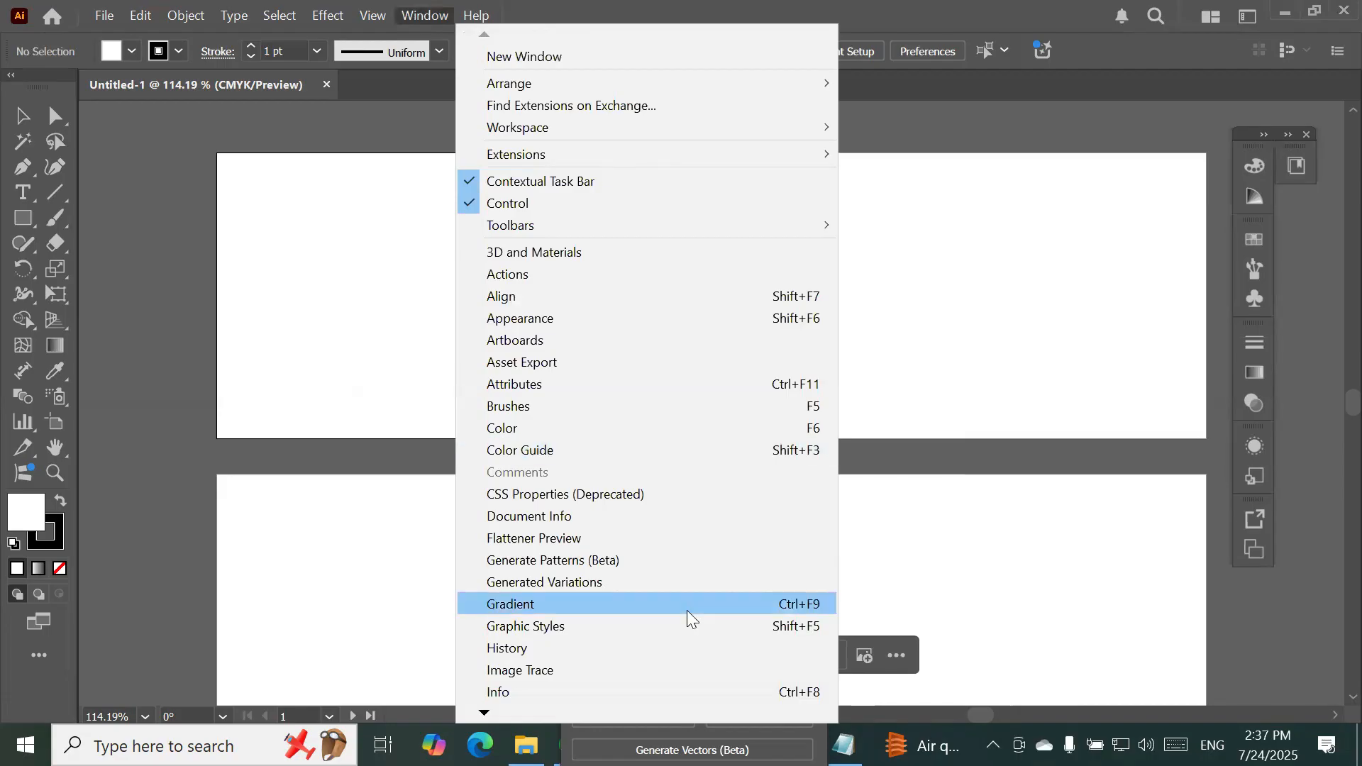
{"action": "scroll", "coordinate": [491, 716], "scroll_direction": "down", "scroll_amount": 1}
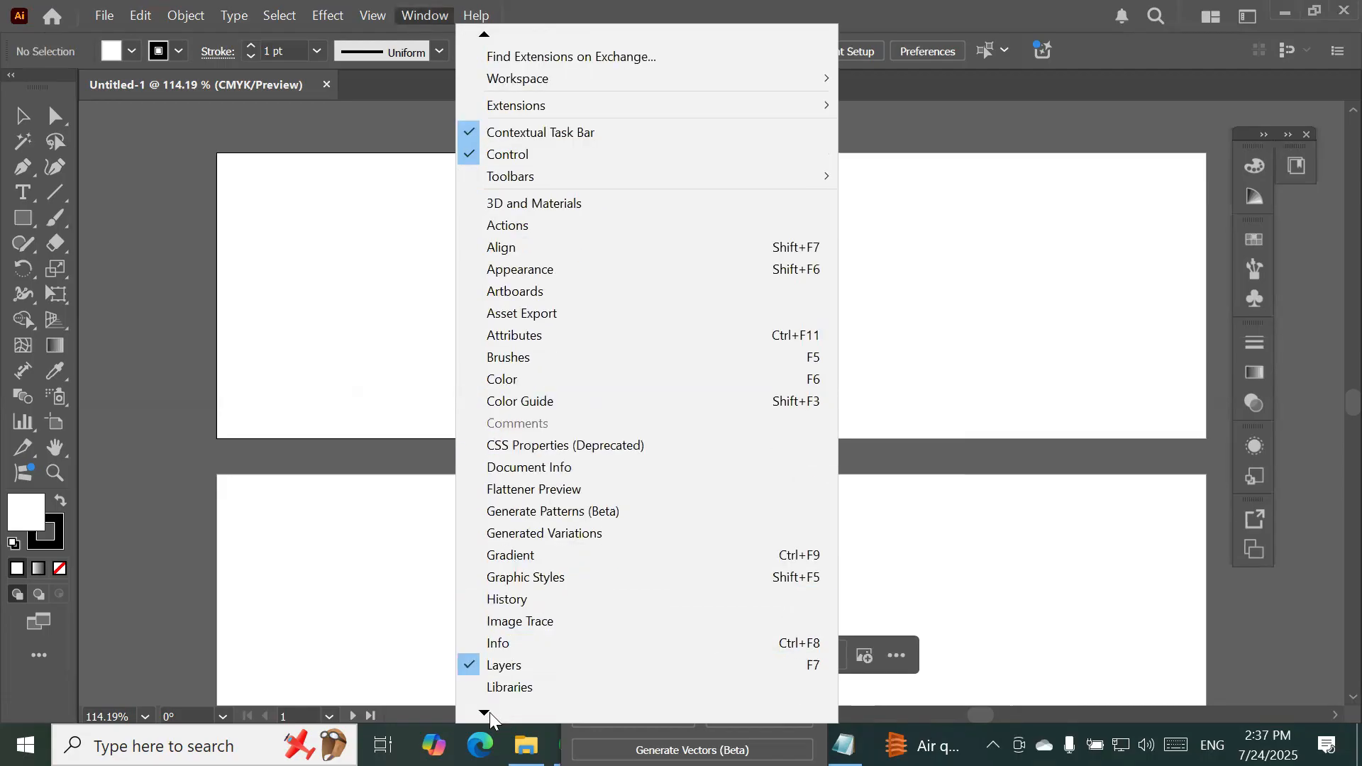
{"action": "scroll", "coordinate": [525, 630], "scroll_direction": "down", "scroll_amount": 1}
{"action": "left_click", "coordinate": [525, 621]}
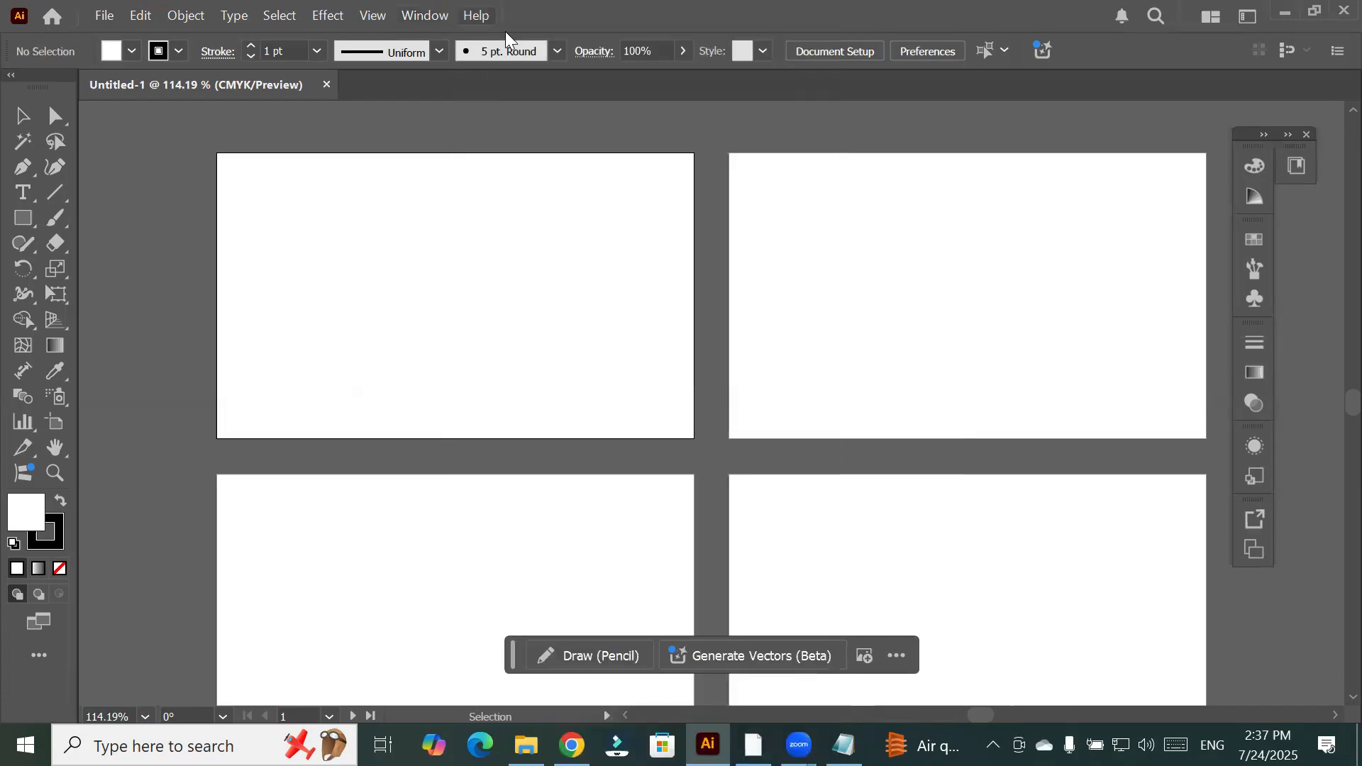
Reopen the Layers panel and arrange the floating Properties and Layers panels mid-canvas
{"action": "left_click", "coordinate": [420, 19]}
{"action": "left_click", "coordinate": [540, 618]}
{"action": "left_click_drag", "start_coordinate": [647, 180], "coordinate": [1073, 67]}
{"action": "left_click_drag", "start_coordinate": [328, 122], "coordinate": [546, 112]}
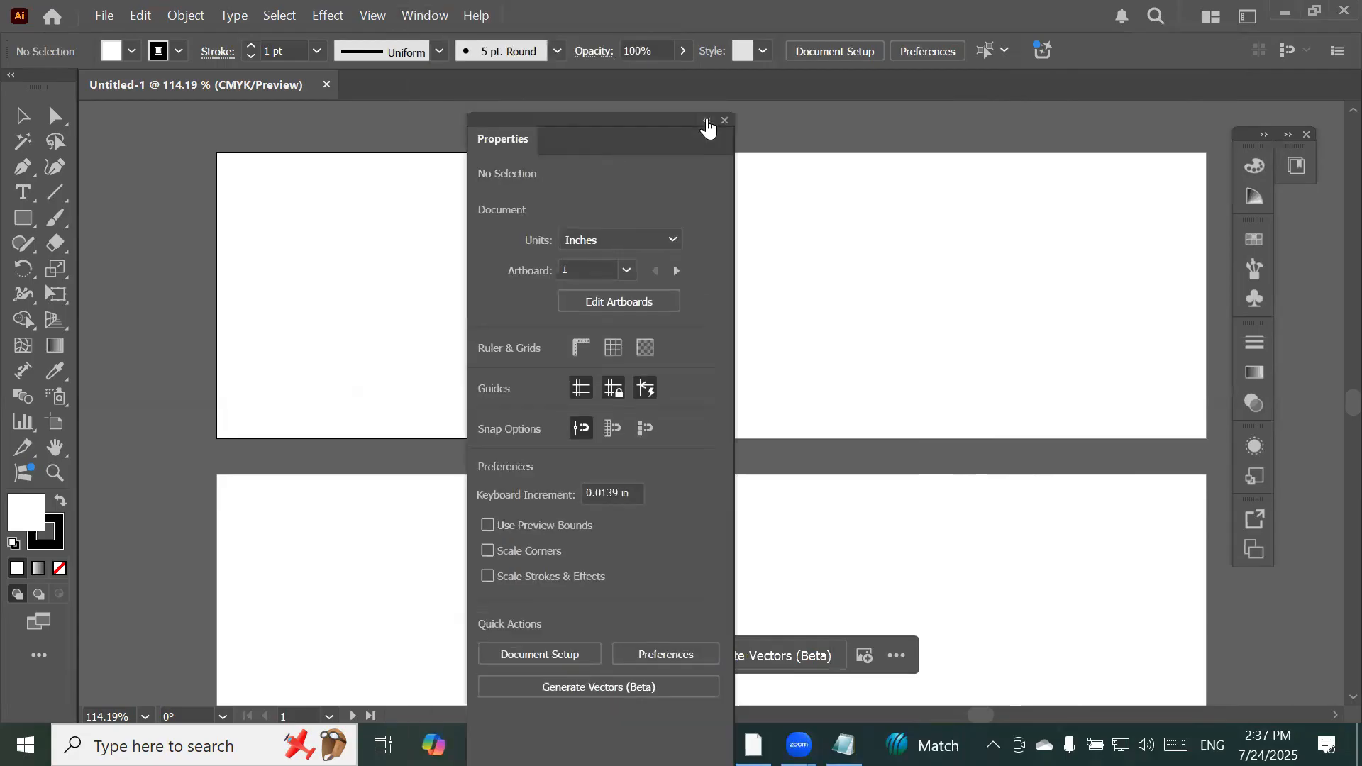
{"action": "left_click", "coordinate": [703, 120]}
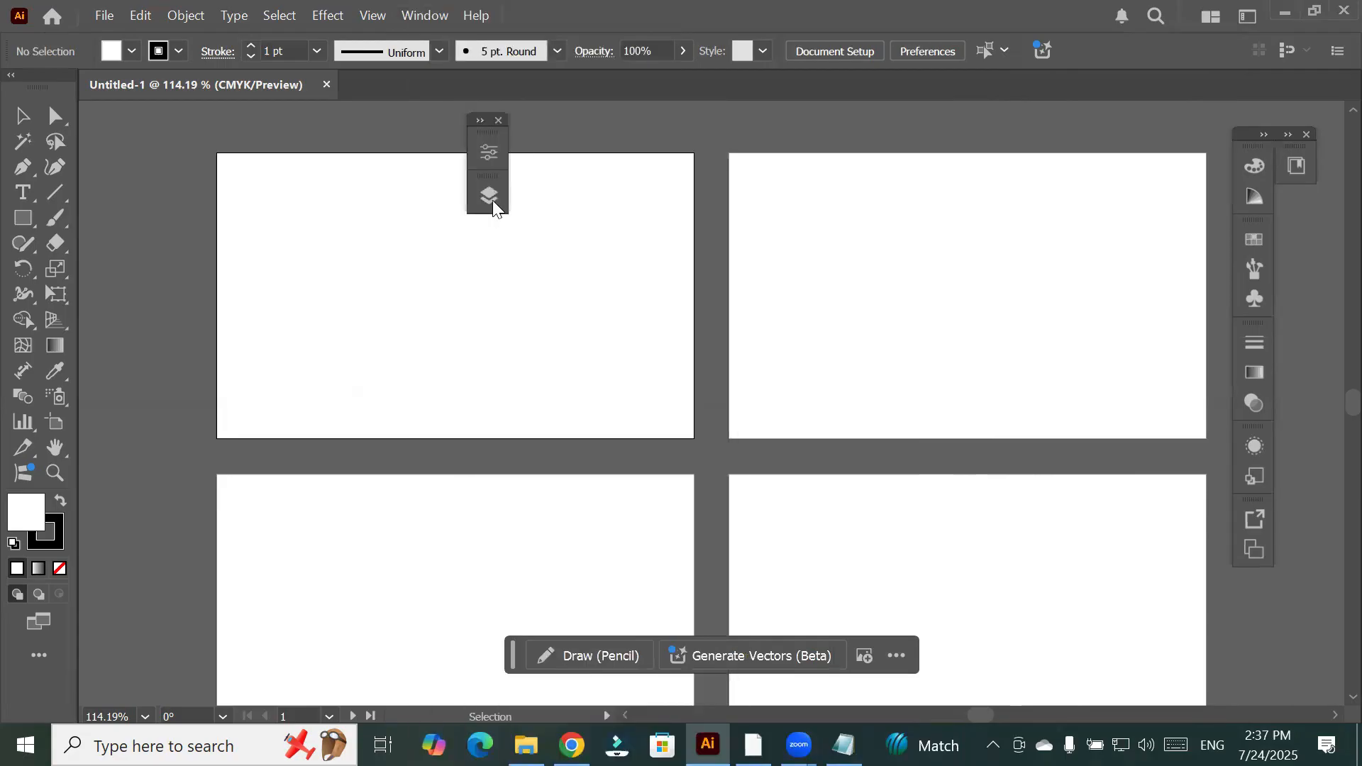
{"action": "left_click_drag", "start_coordinate": [495, 200], "coordinate": [803, 232]}
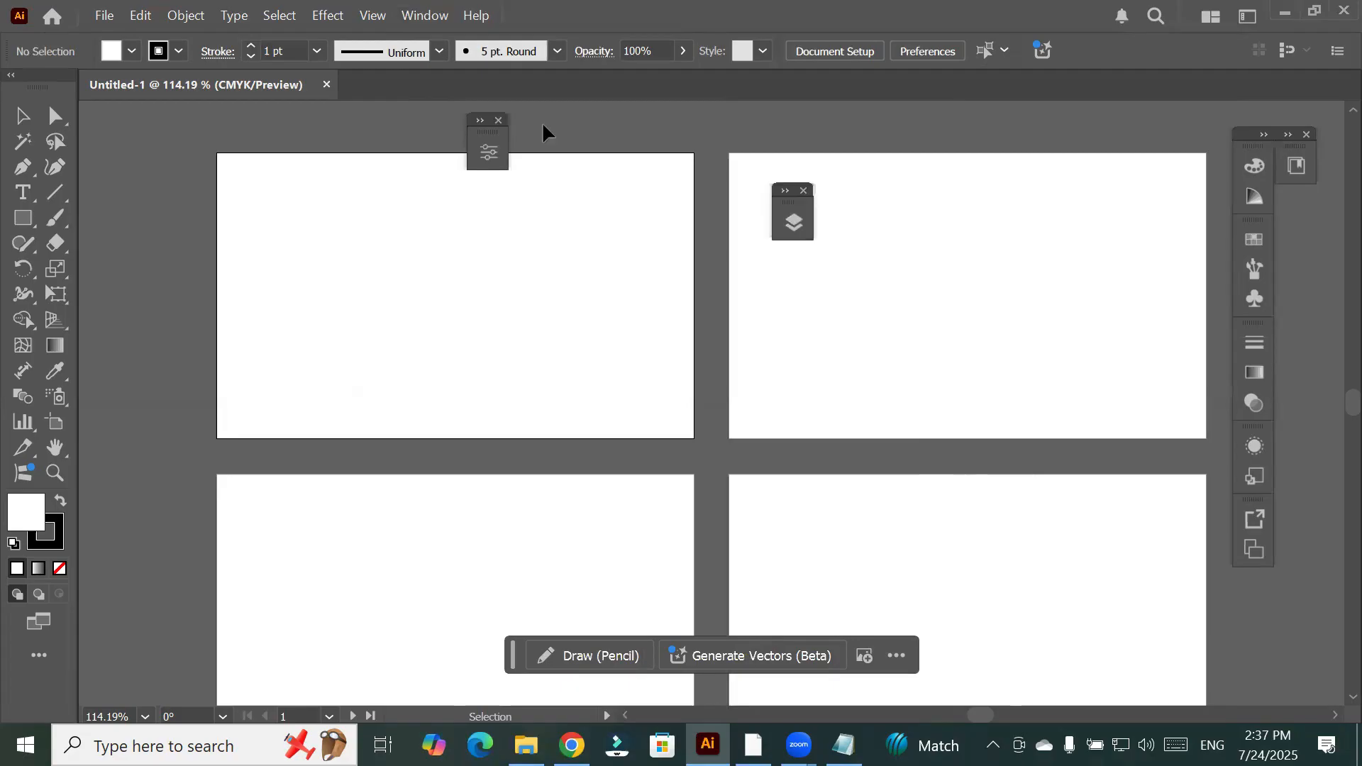
{"action": "left_click", "coordinate": [480, 120]}
{"action": "left_click_drag", "start_coordinate": [561, 117], "coordinate": [505, 152]}
Dock Layers as a tab beside Properties, reorder the tabs and select Properties
{"action": "left_click", "coordinate": [789, 193]}
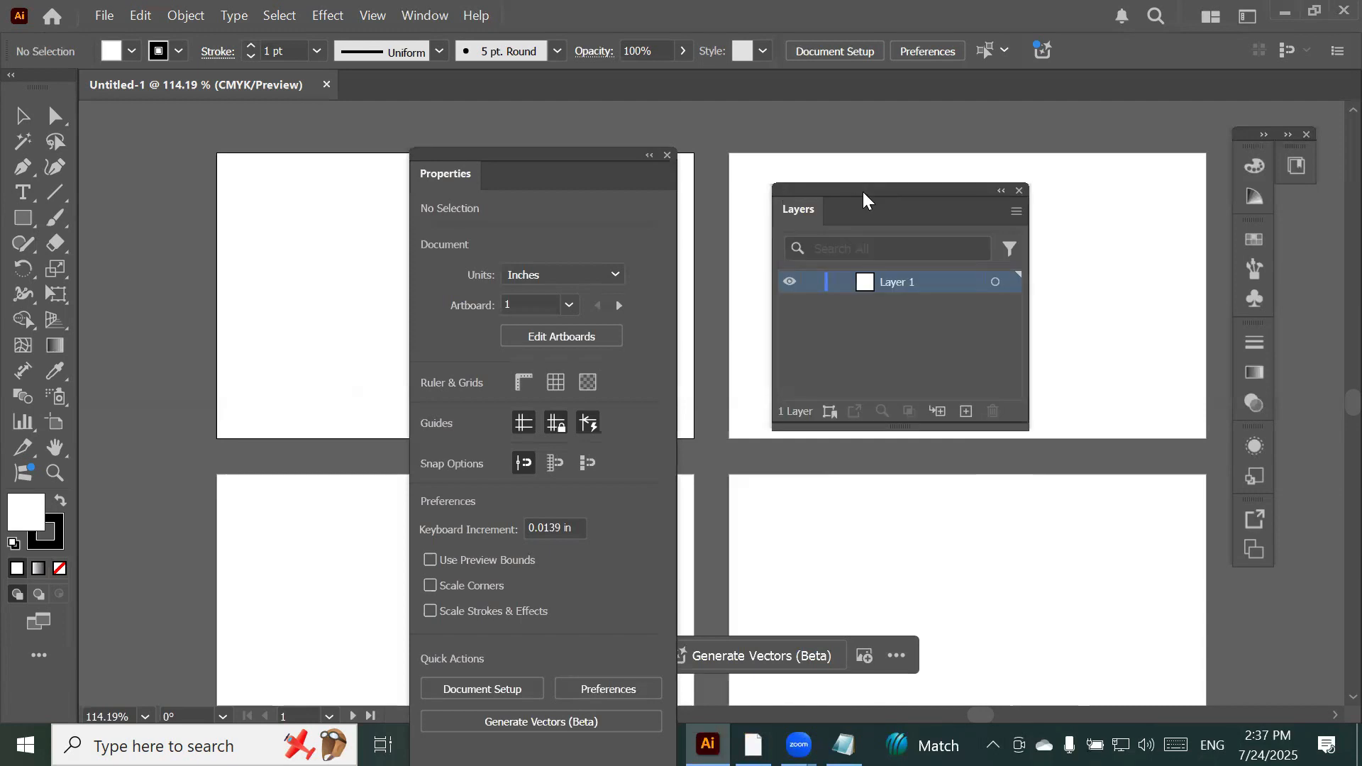
{"action": "left_click_drag", "start_coordinate": [862, 192], "coordinate": [600, 182]}
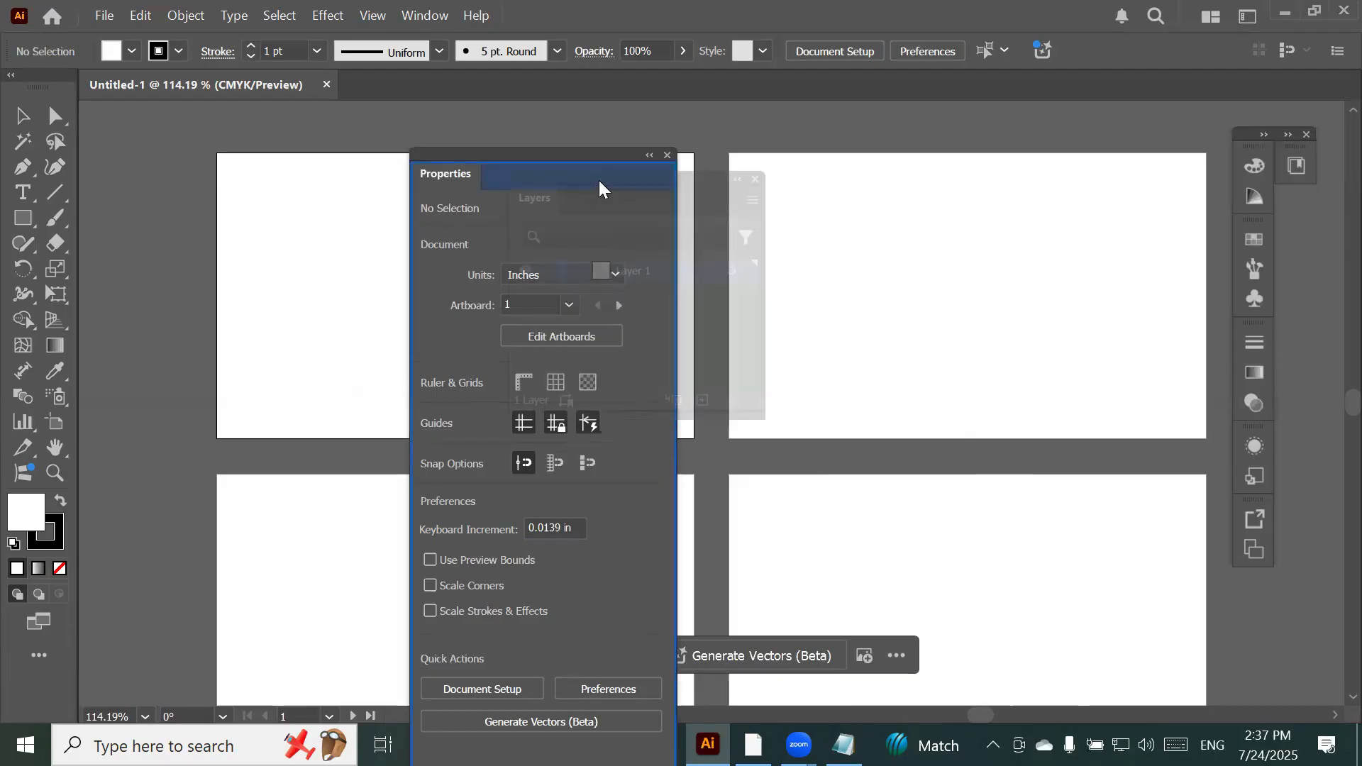
{"action": "left_click_drag", "start_coordinate": [599, 185], "coordinate": [560, 188]}
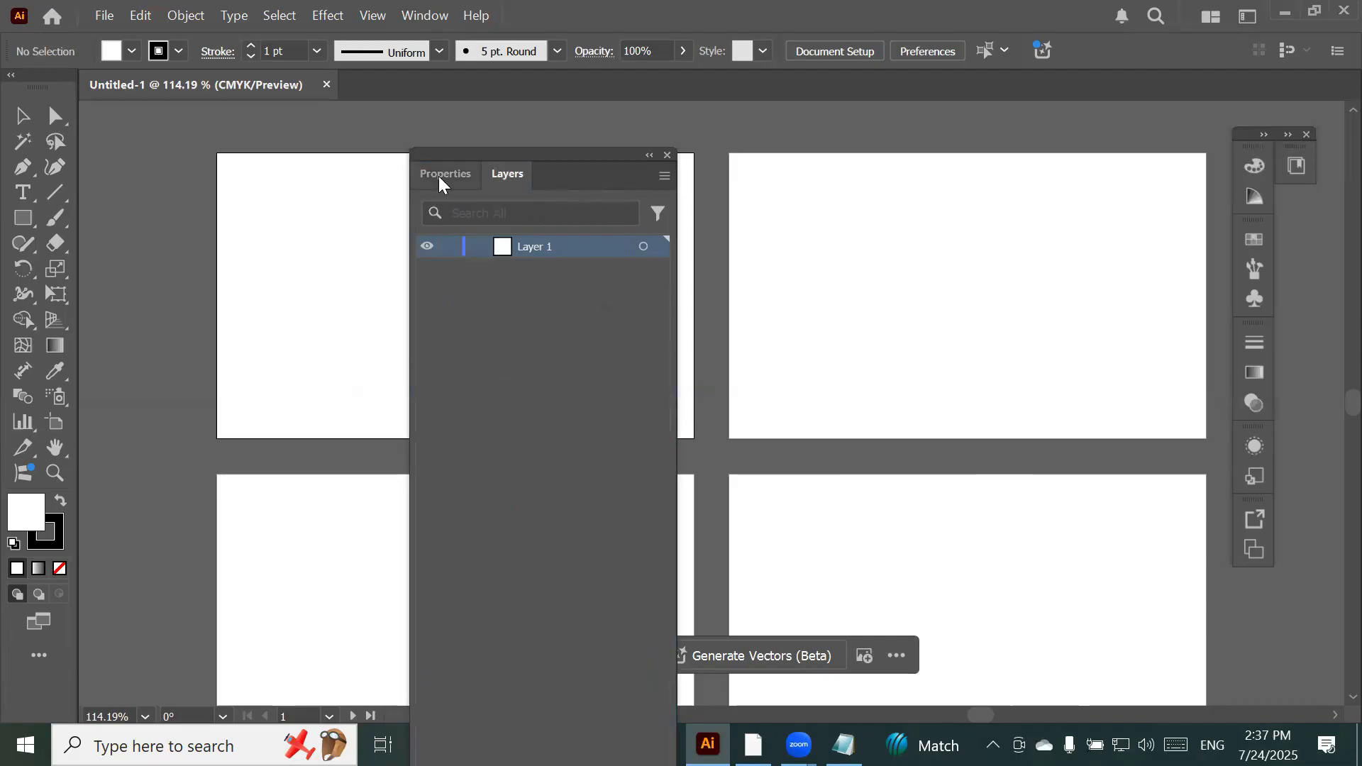
{"action": "left_click_drag", "start_coordinate": [477, 180], "coordinate": [521, 180]}
{"action": "left_click_drag", "start_coordinate": [528, 180], "coordinate": [451, 183]}
{"action": "left_click_drag", "start_coordinate": [542, 178], "coordinate": [499, 172]}
{"action": "left_click", "coordinate": [498, 174]}
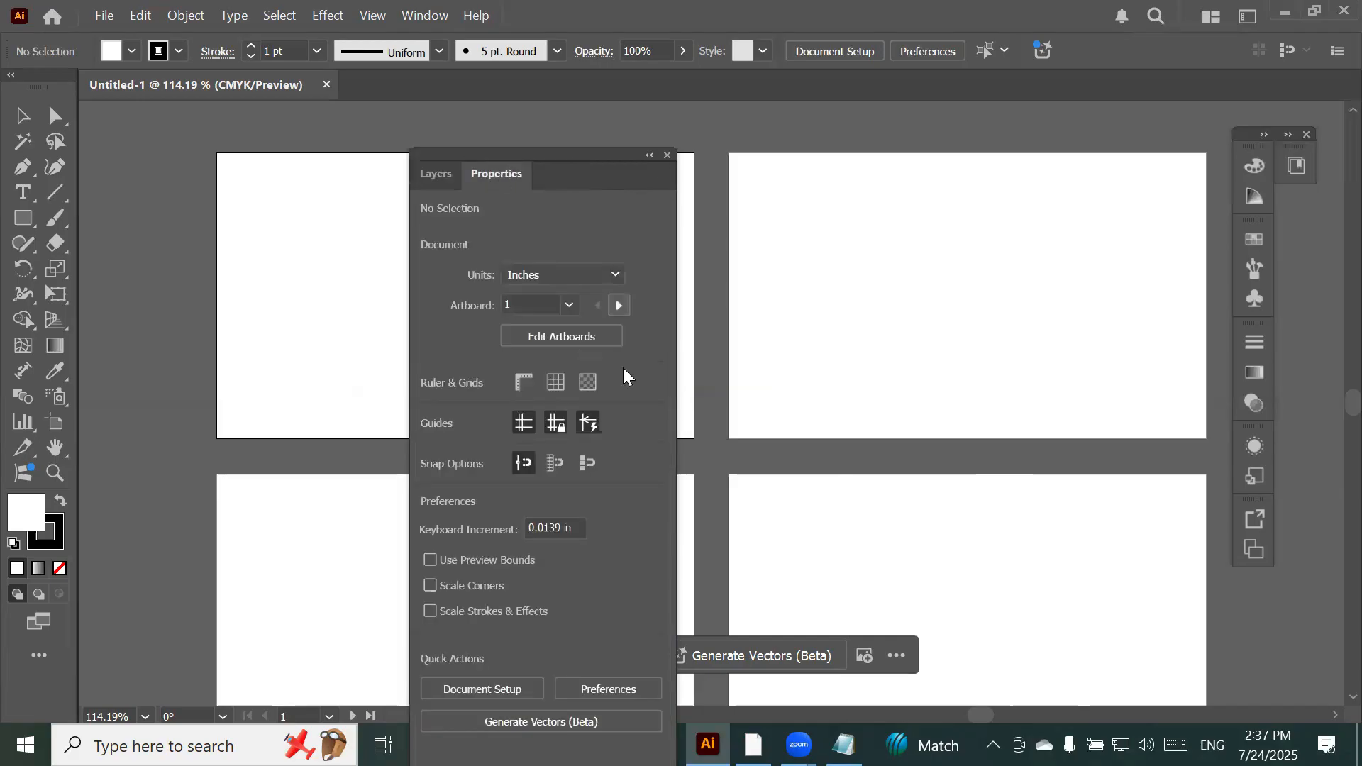
Switch between the Layers and Properties tabs and move the floating panel toward the right
{"action": "left_click", "coordinate": [432, 178]}
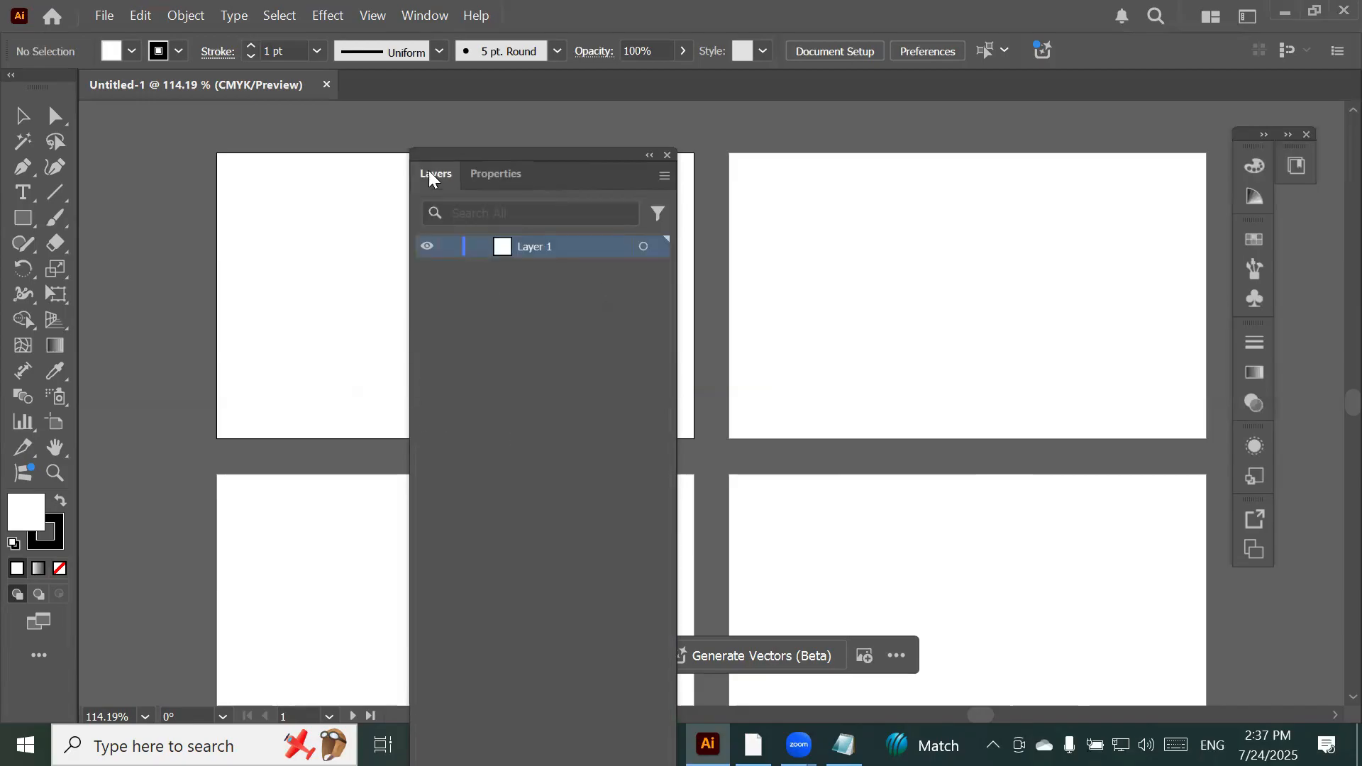
{"action": "left_click", "coordinate": [506, 181]}
{"action": "left_click_drag", "start_coordinate": [506, 159], "coordinate": [988, 121]}
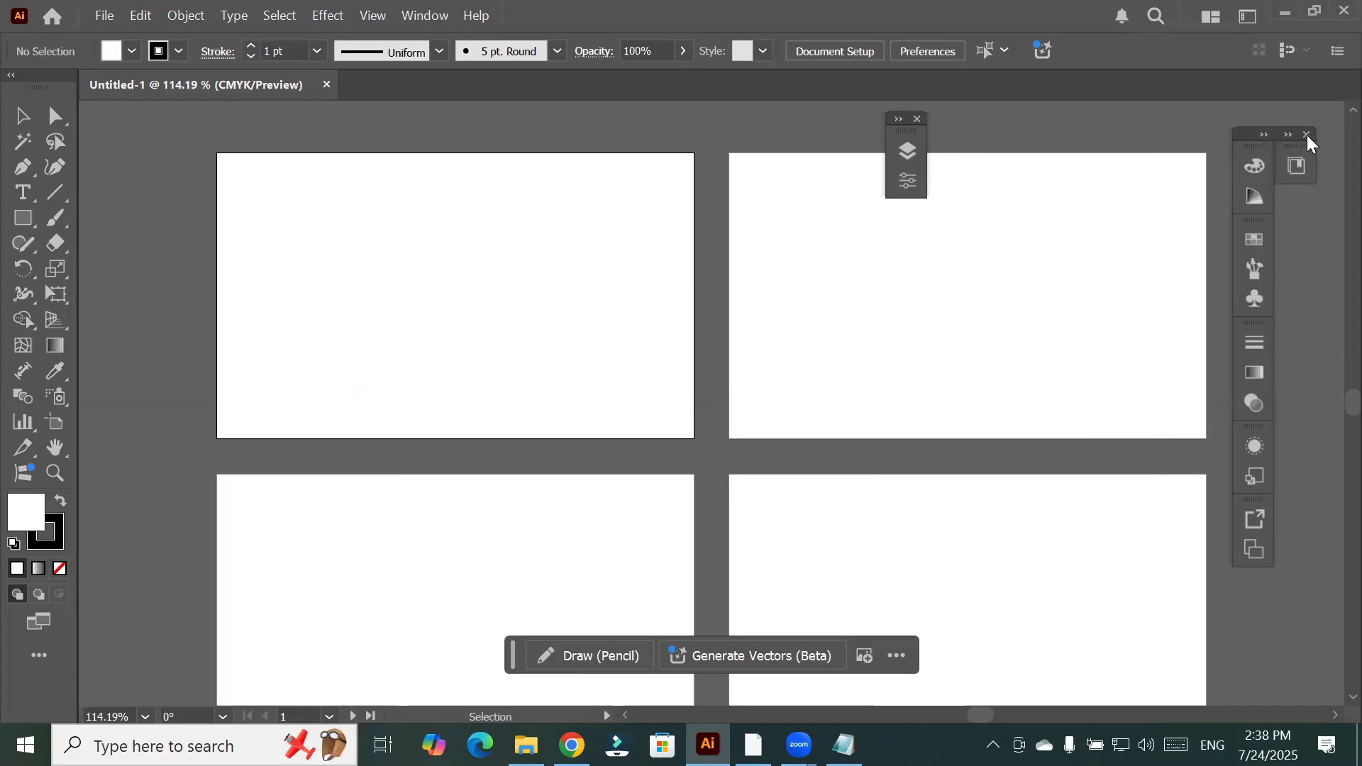
Dock the Layers and Properties group in the right panel column, collapsed to icons
{"action": "left_click_drag", "start_coordinate": [1244, 133], "coordinate": [1281, 122]}
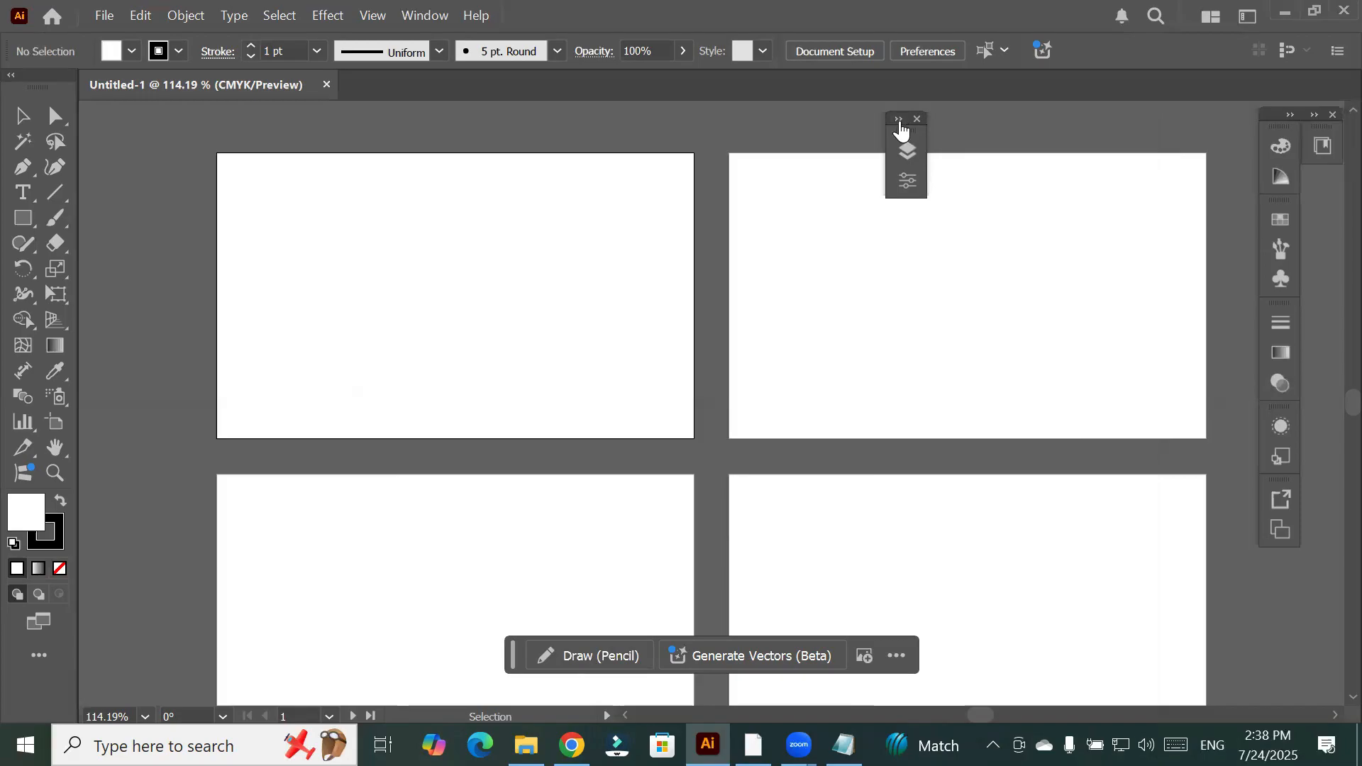
{"action": "left_click", "coordinate": [900, 121]}
{"action": "left_click_drag", "start_coordinate": [922, 124], "coordinate": [1268, 163]}
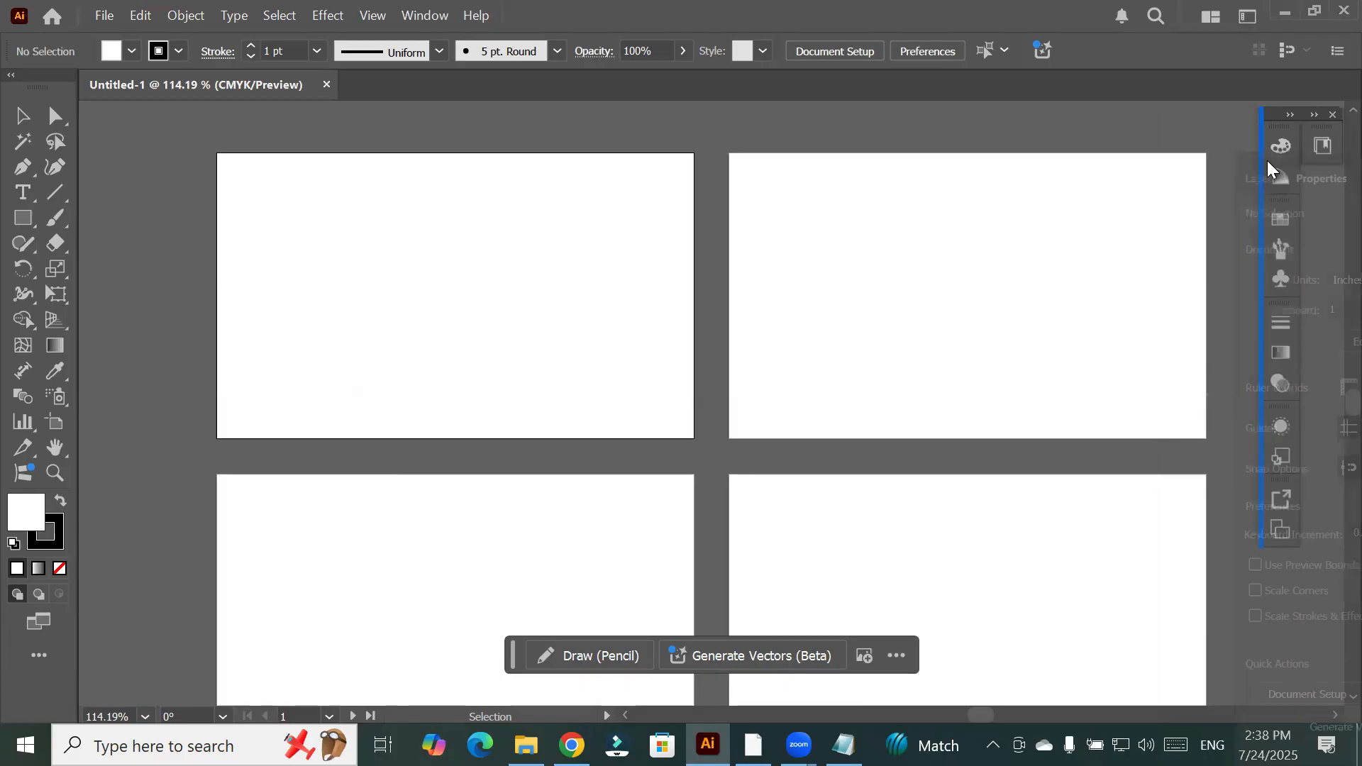
{"action": "left_click_drag", "start_coordinate": [1269, 164], "coordinate": [1269, 163]}
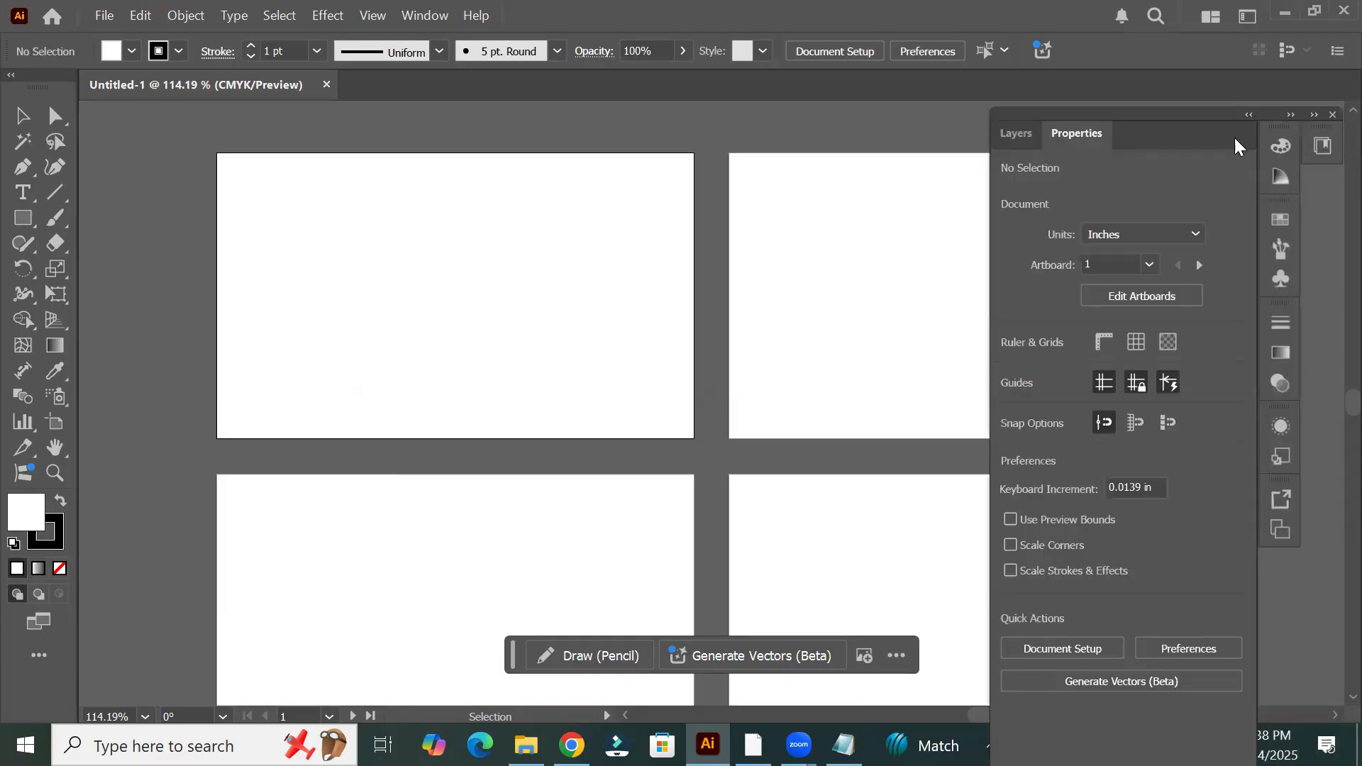
{"action": "left_click", "coordinate": [1089, 114]}
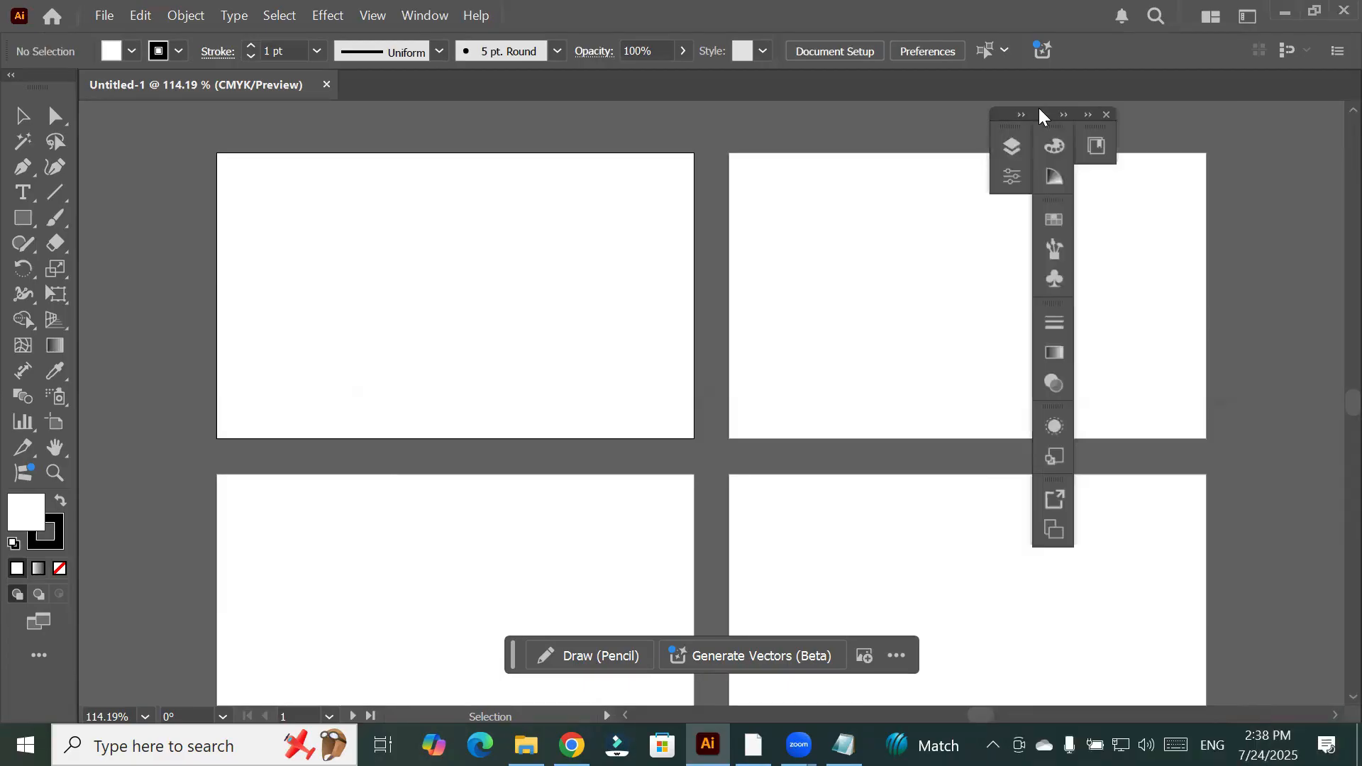
{"action": "left_click_drag", "start_coordinate": [1039, 113], "coordinate": [1246, 121]}
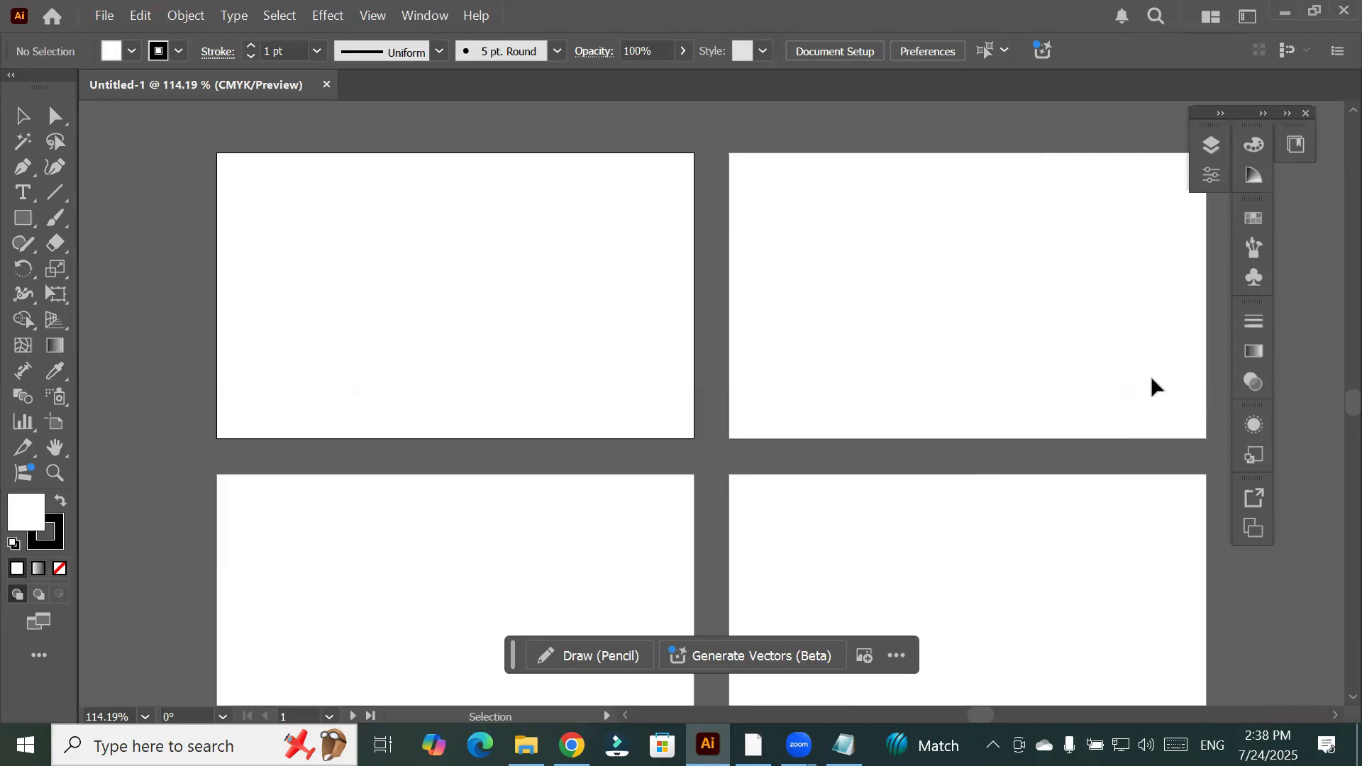
{"action": "left_click", "coordinate": [1211, 146]}
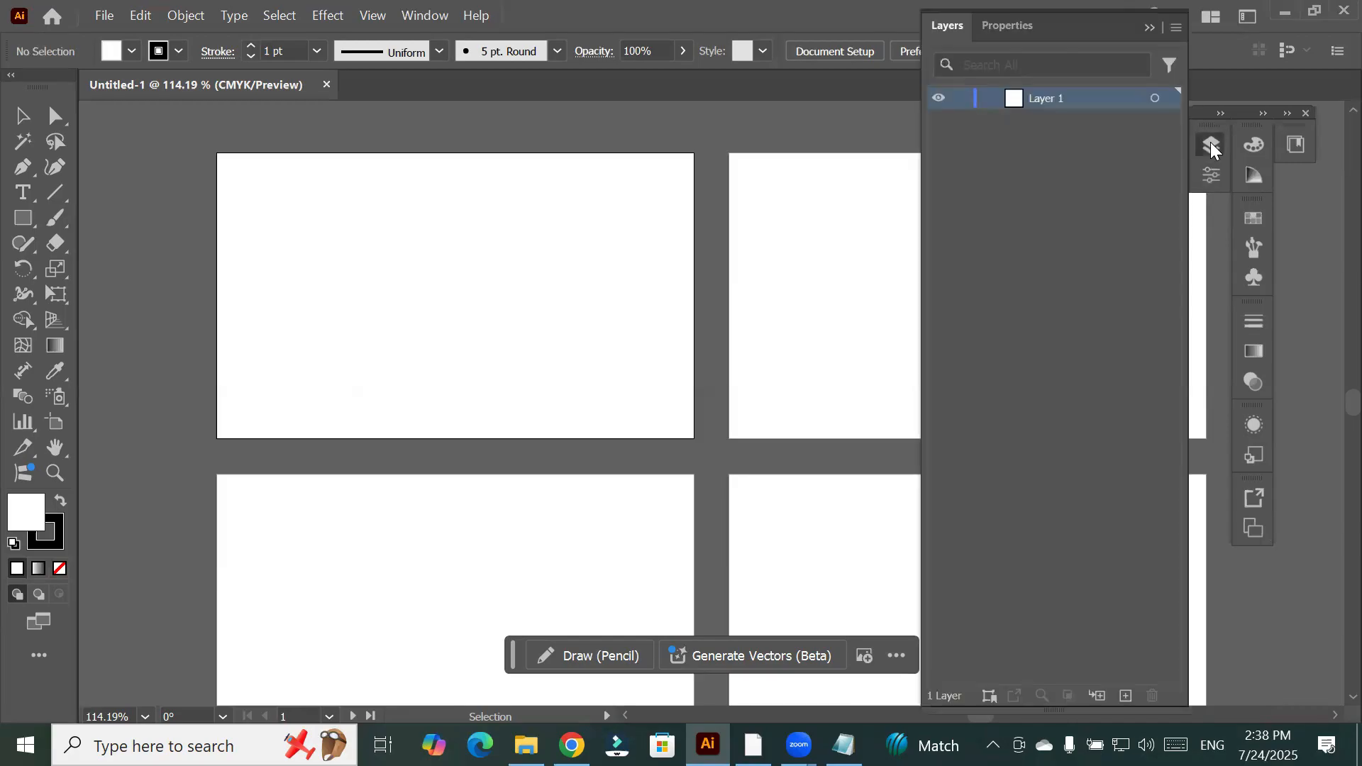
{"action": "left_click", "coordinate": [1210, 146]}
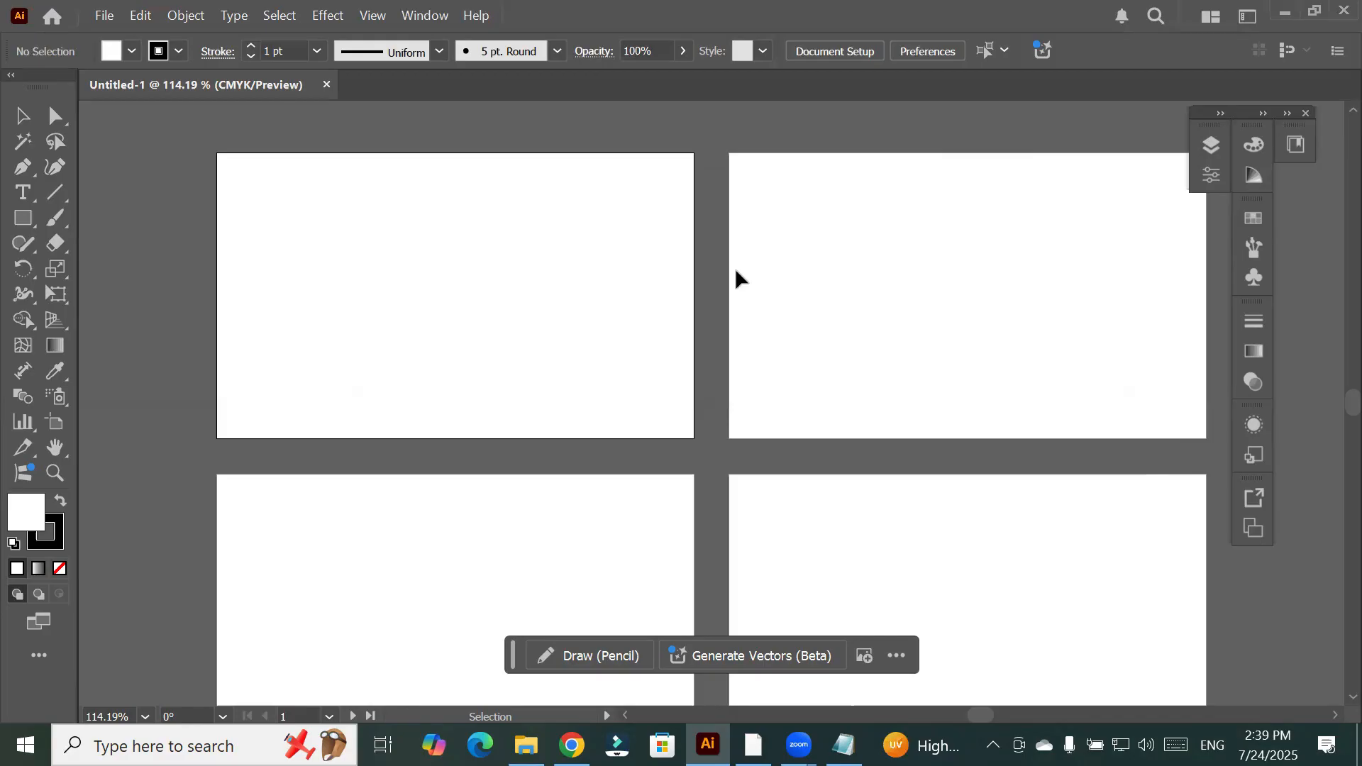
Show the Window > Workspace submenu with Essentials Classic checked as current
{"action": "left_click", "coordinate": [426, 16]}
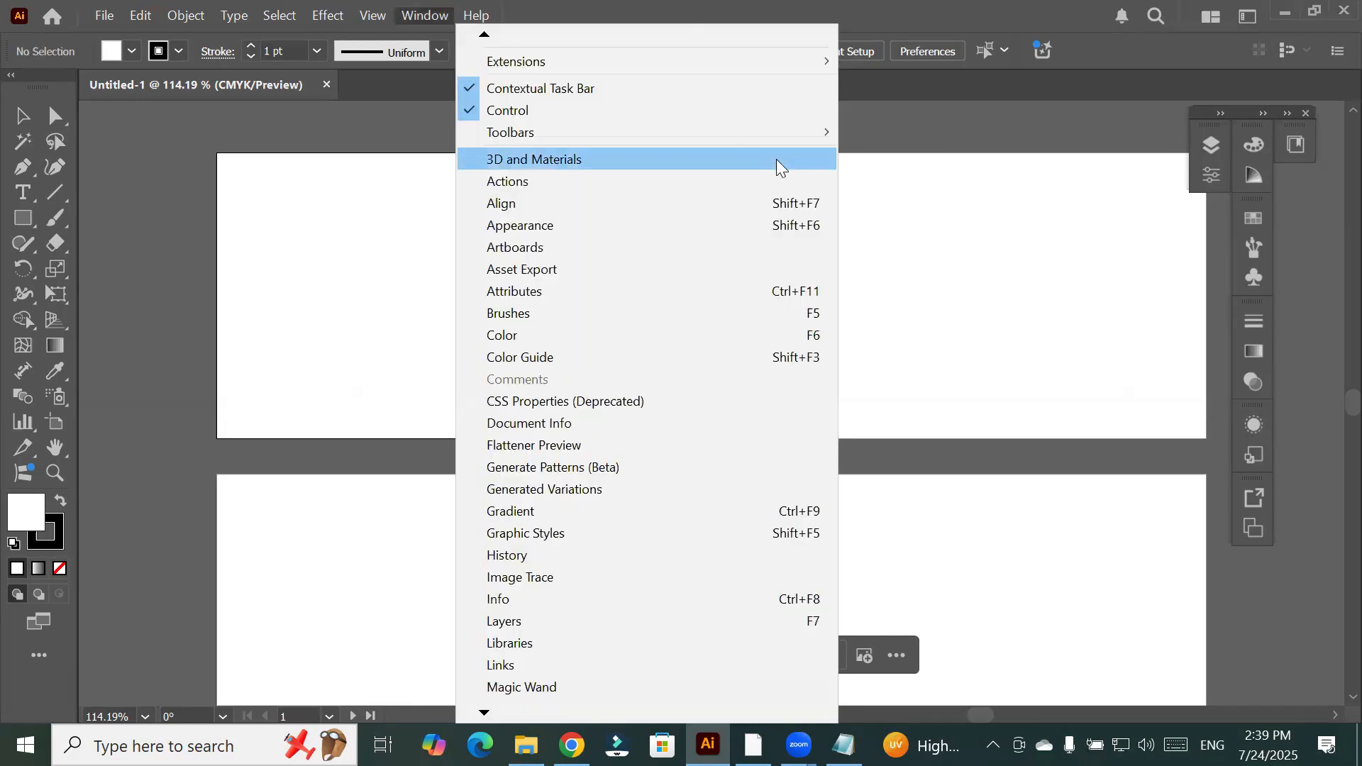
{"action": "mouse_move", "coordinate": [773, 134]}
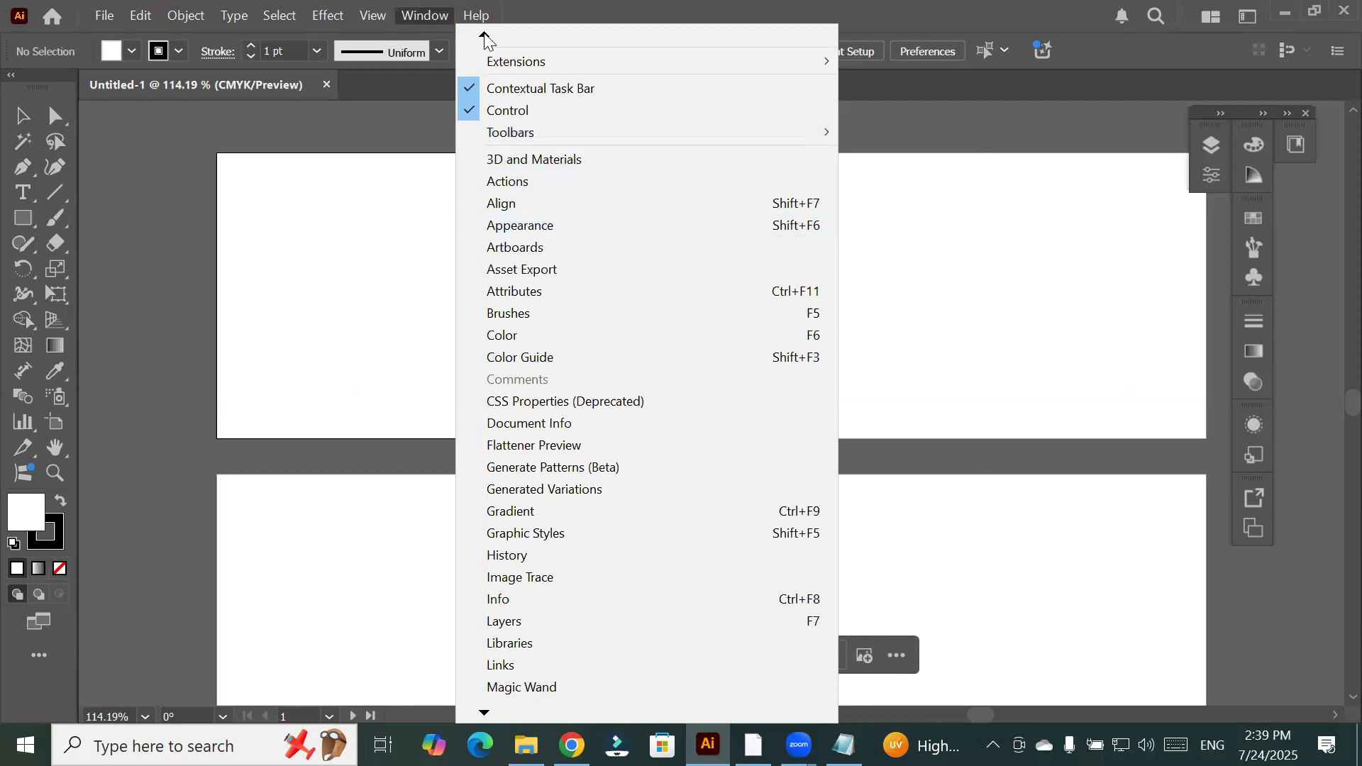
{"action": "mouse_move", "coordinate": [486, 39]}
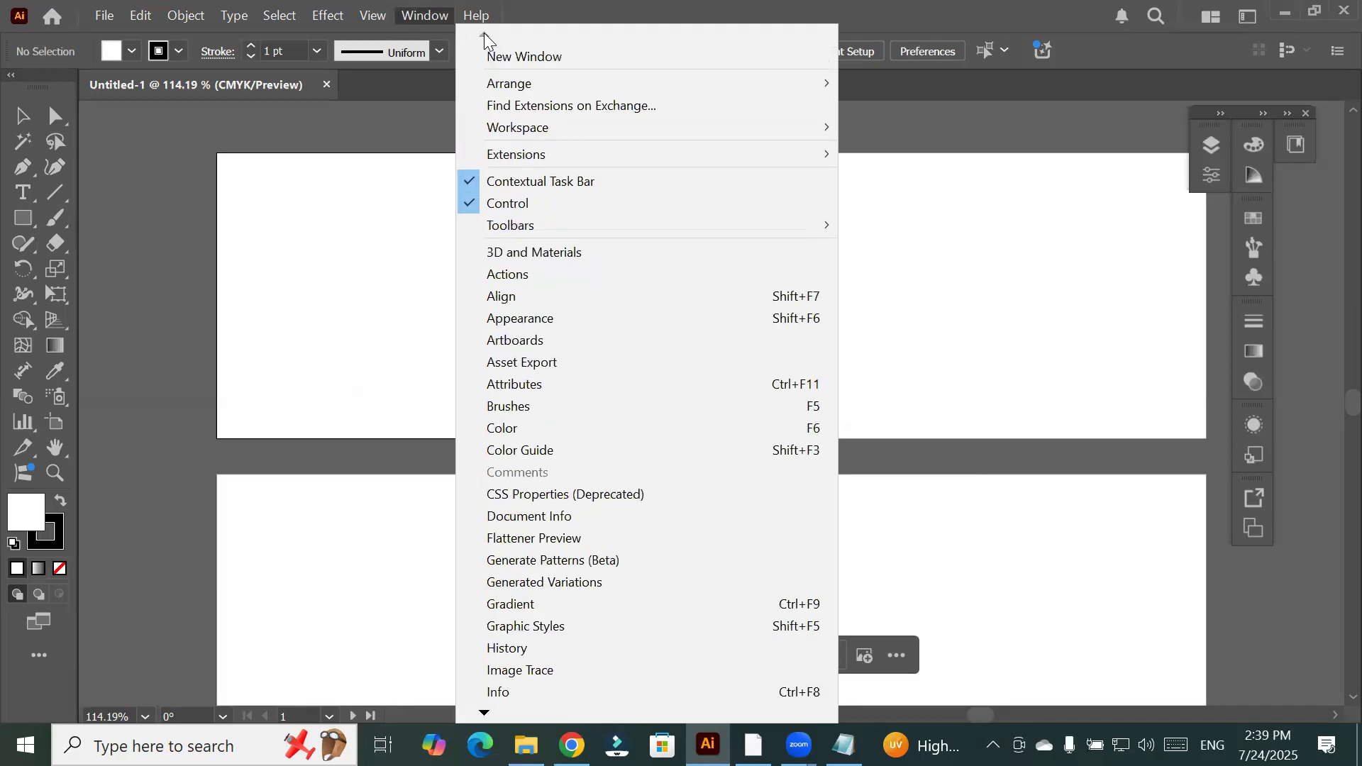
{"action": "mouse_move", "coordinate": [714, 127]}
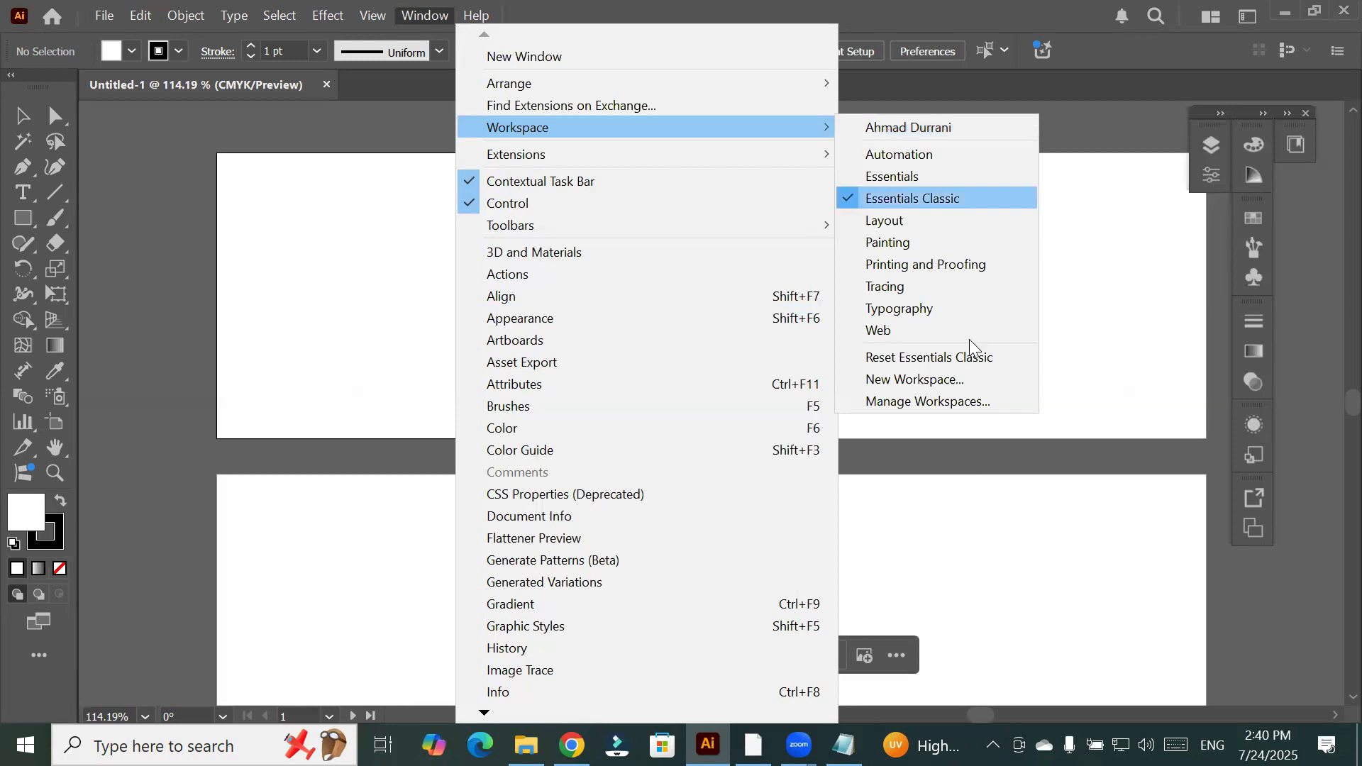
Delete the personal custom workspace in Manage Workspaces and confirm with OK
{"action": "left_click", "coordinate": [965, 401]}
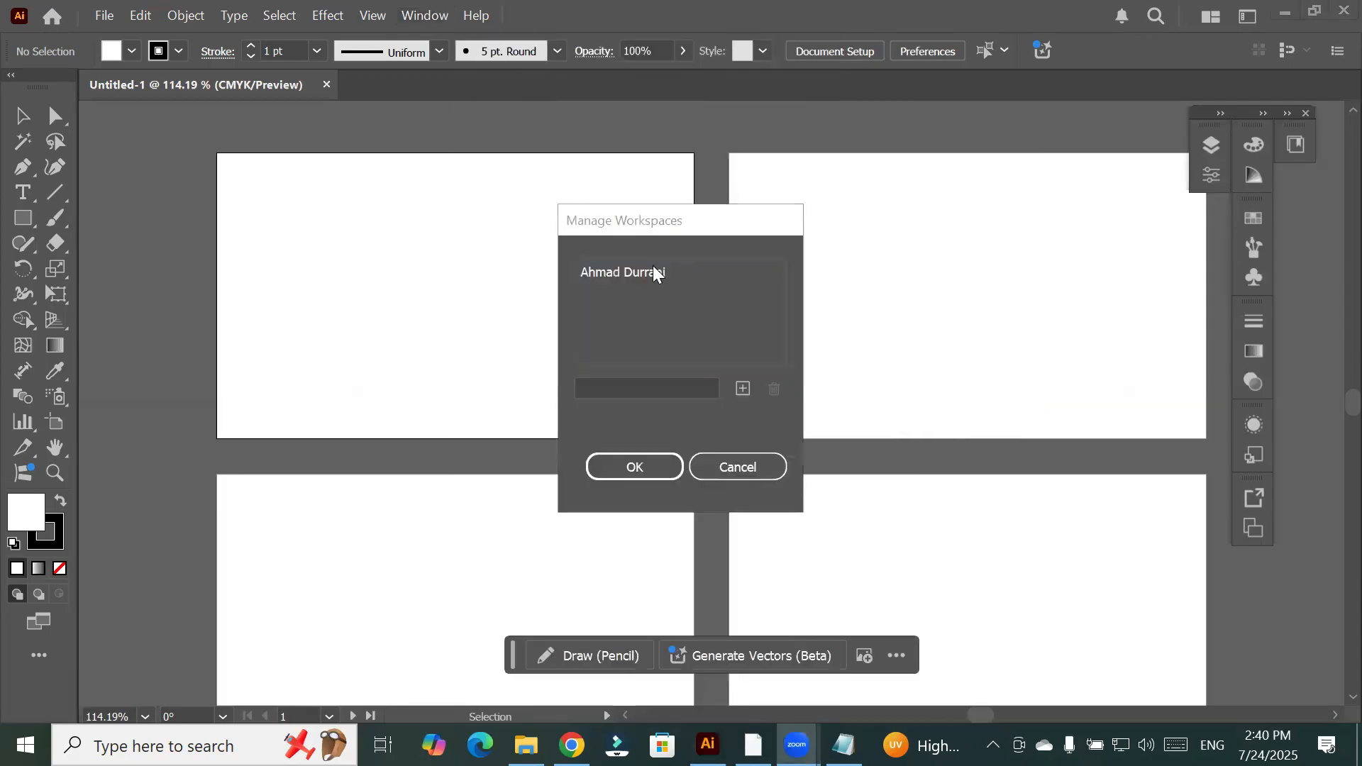
{"action": "left_click", "coordinate": [645, 275]}
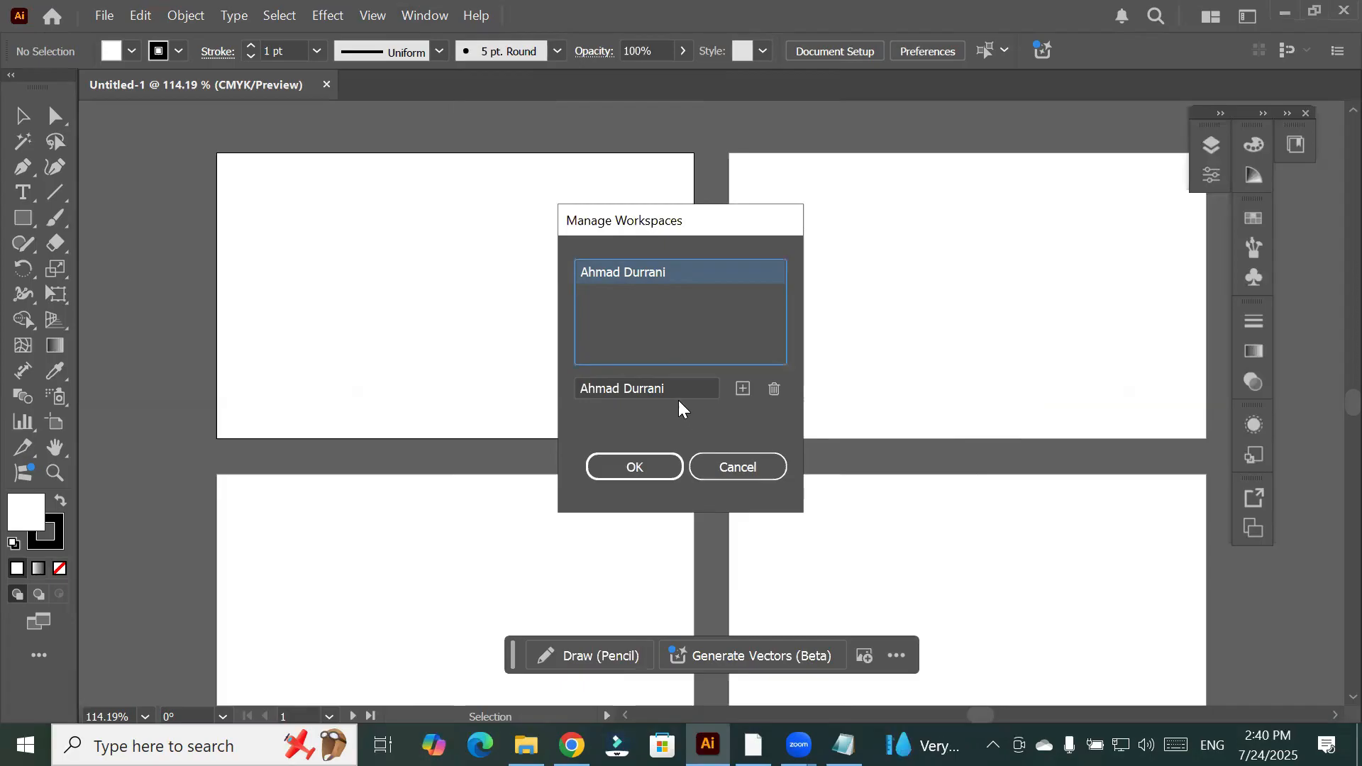
{"action": "left_click", "coordinate": [774, 389]}
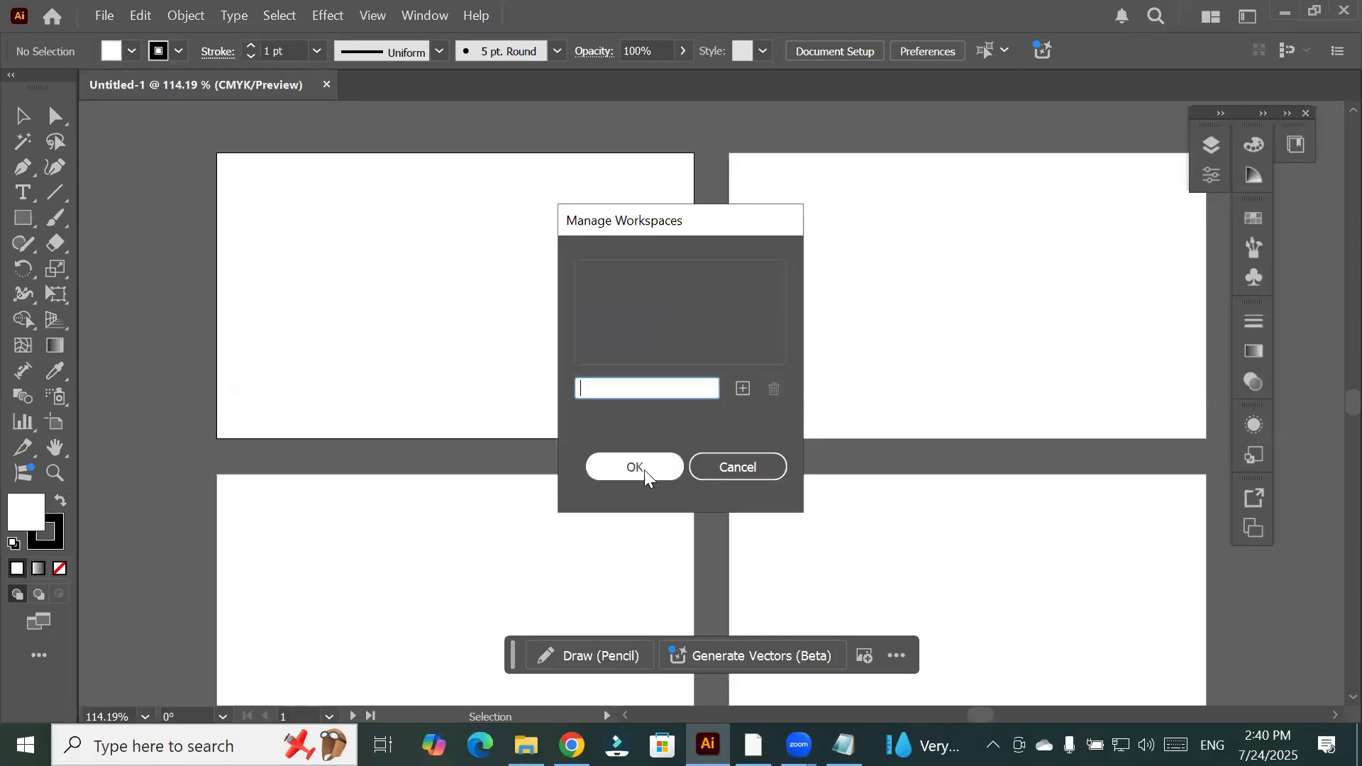
{"action": "left_click", "coordinate": [644, 470]}
Display the Window > Workspace submenu, now listing only the built-in workspaces
{"action": "left_click", "coordinate": [435, 15]}
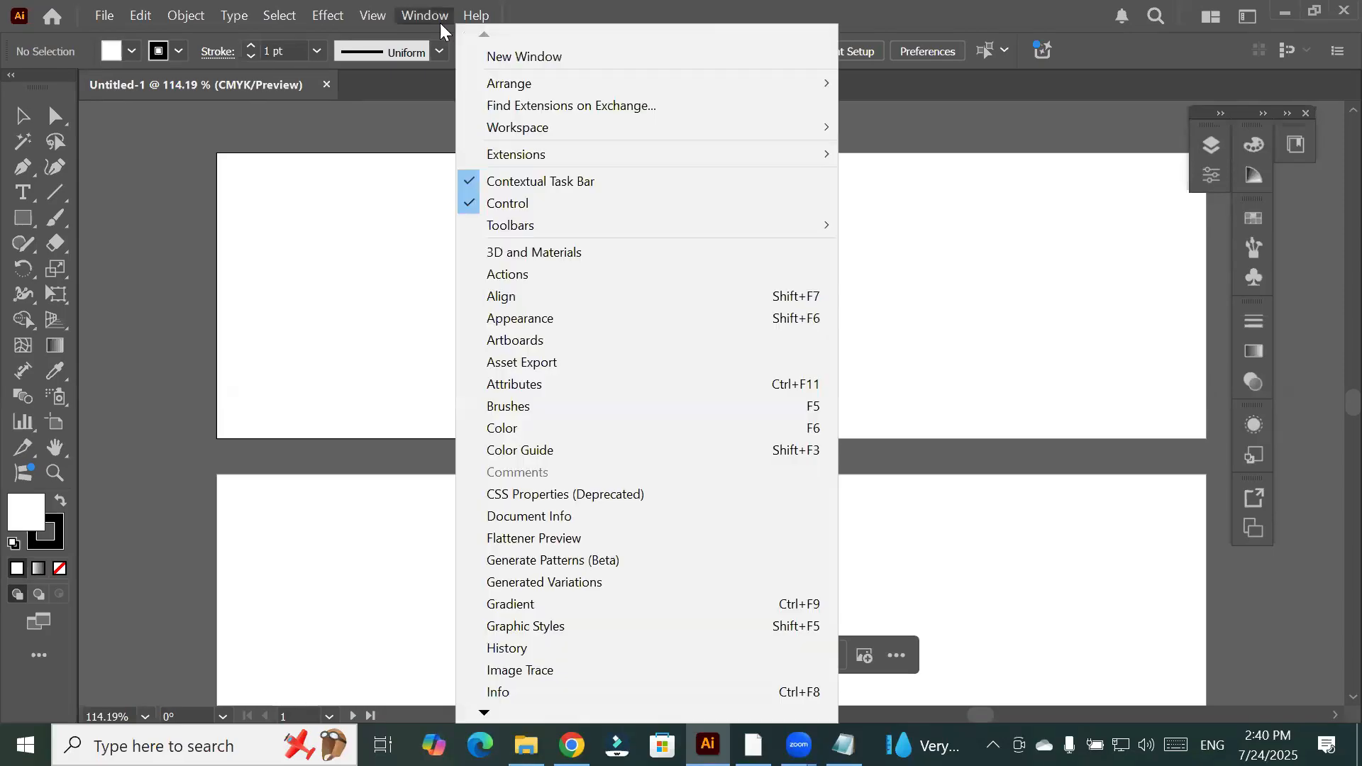
{"action": "mouse_move", "coordinate": [573, 126]}
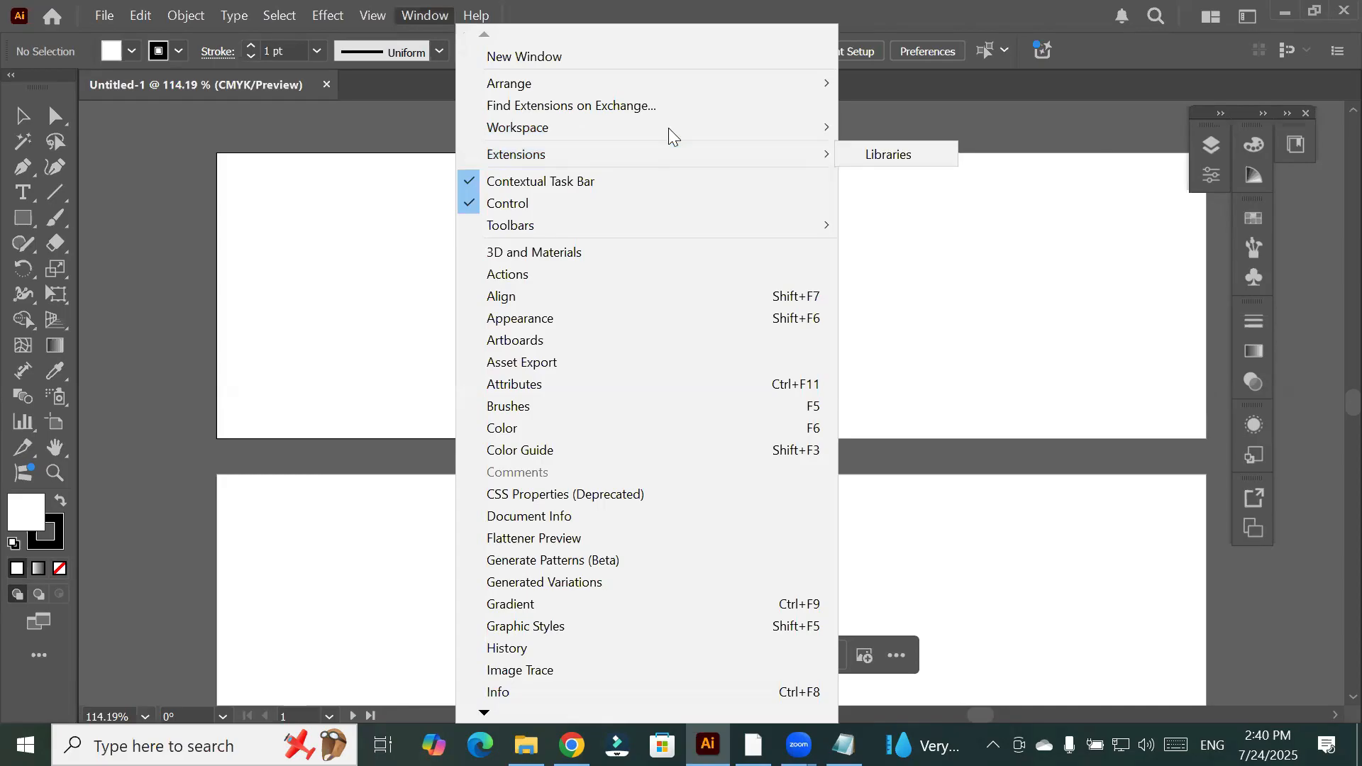
{"action": "mouse_move", "coordinate": [669, 124]}
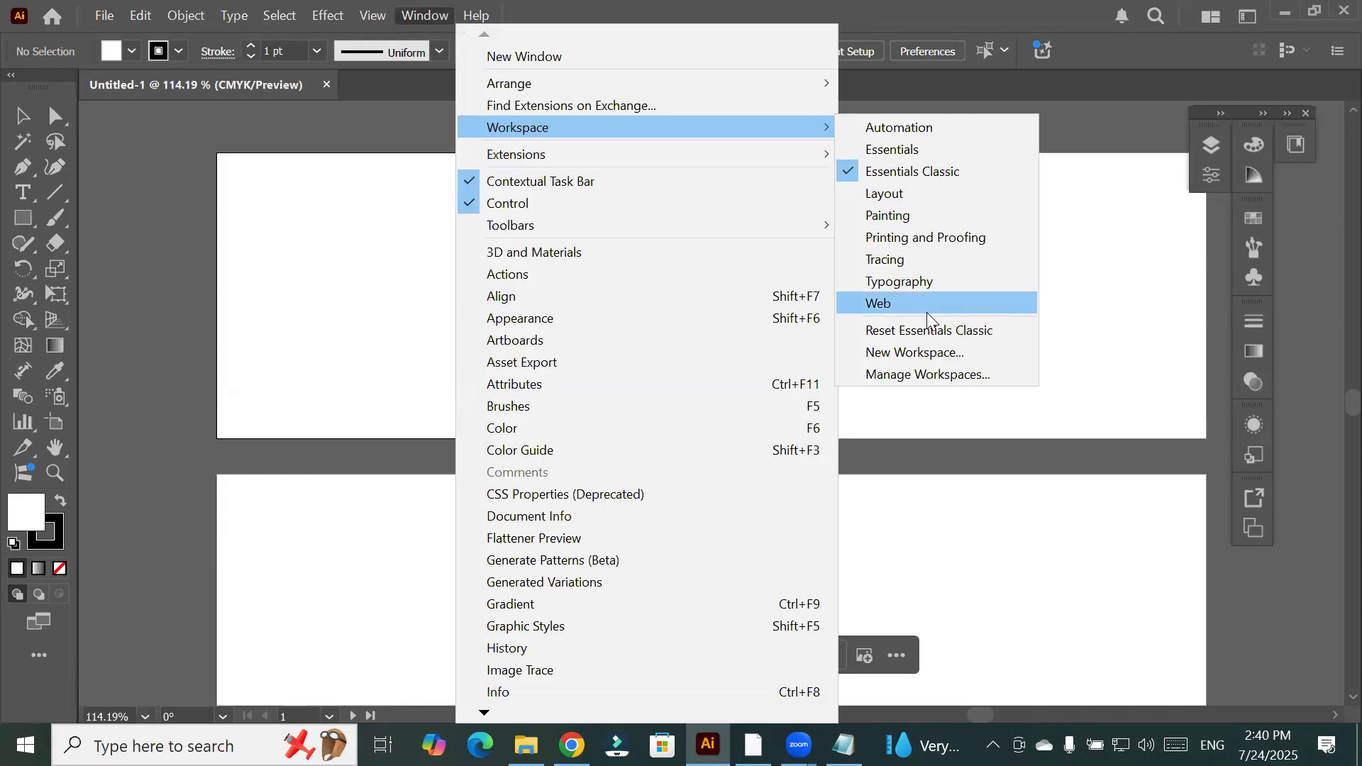
Reopen the Manage Workspaces dialog, then dismiss it without saving changes
{"action": "left_click", "coordinate": [934, 376]}
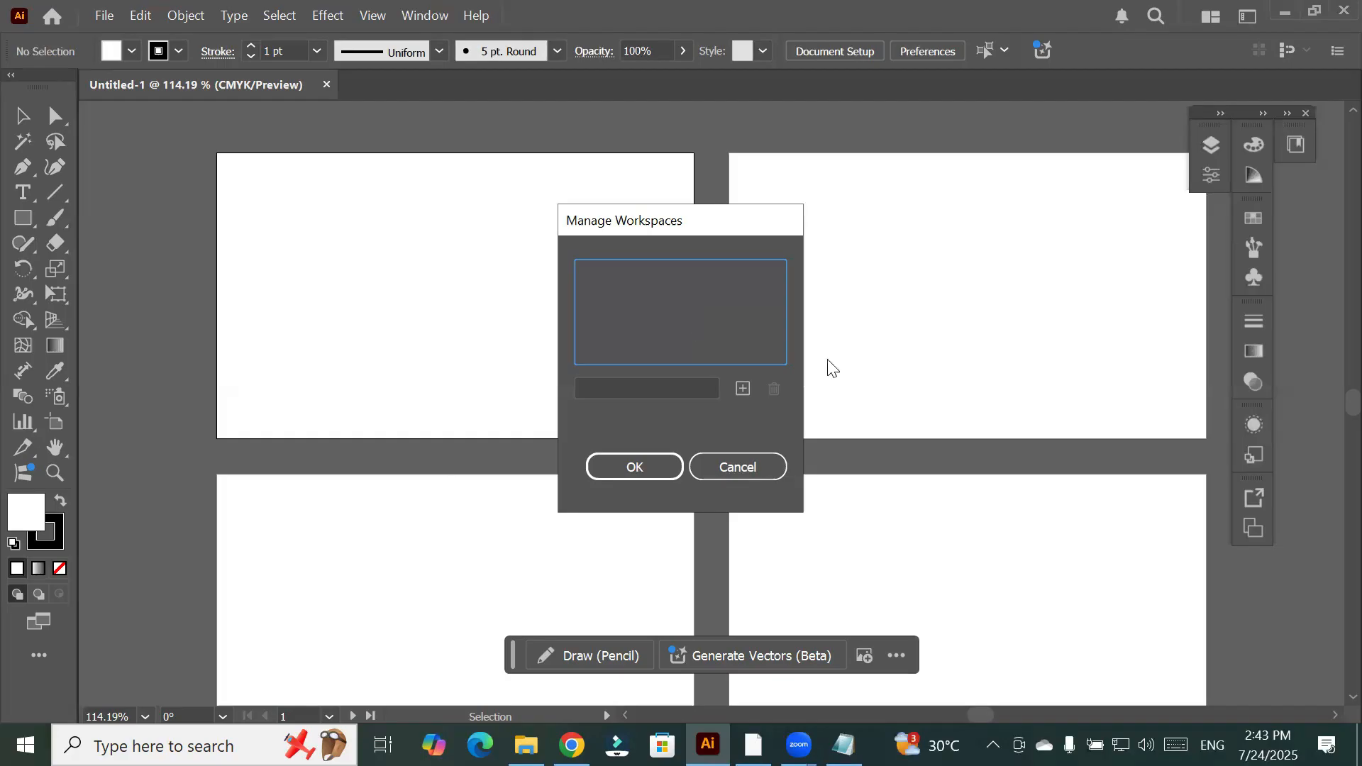
{"action": "left_click", "coordinate": [749, 475]}
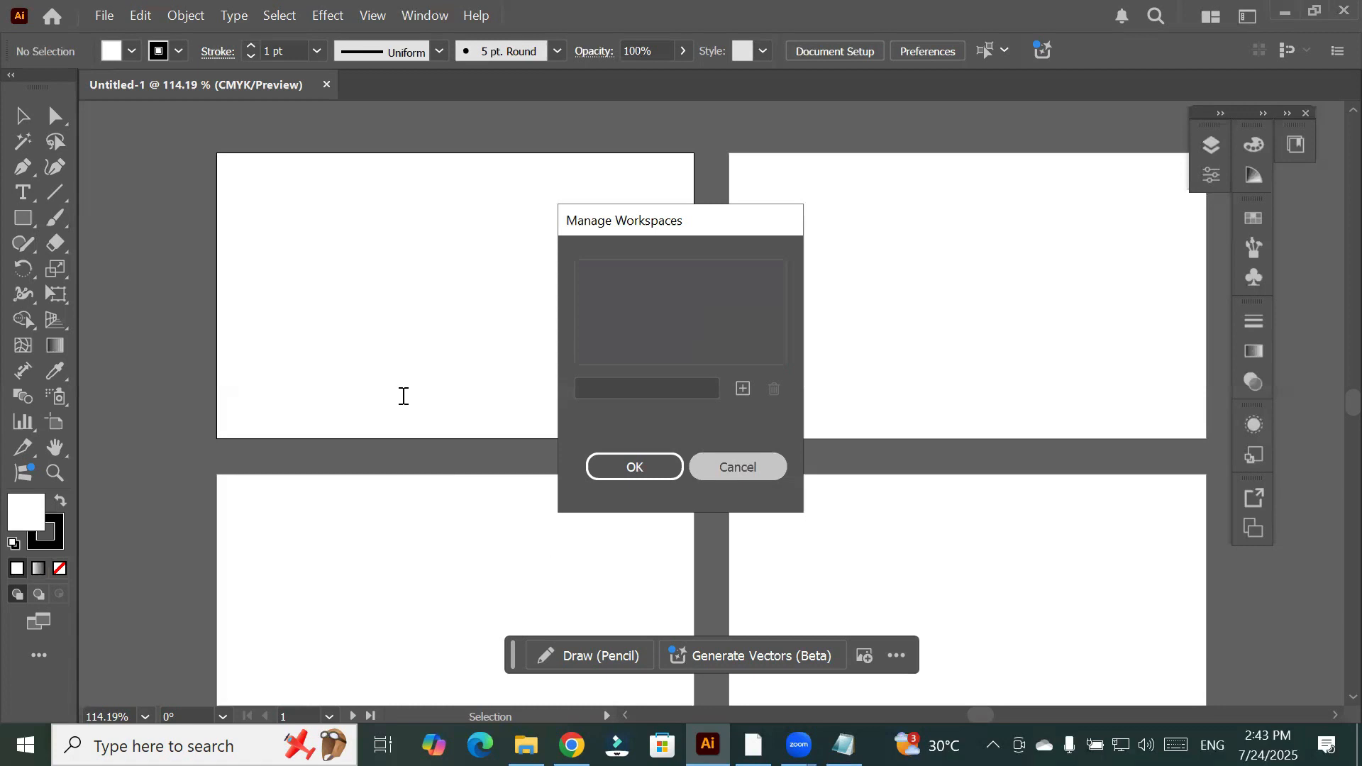
In Notepad, select the old workspace notes through the end of the text and delete them
{"action": "key", "text": "alt+Tab"}
{"action": "left_click_drag", "start_coordinate": [388, 363], "coordinate": [692, 382]}
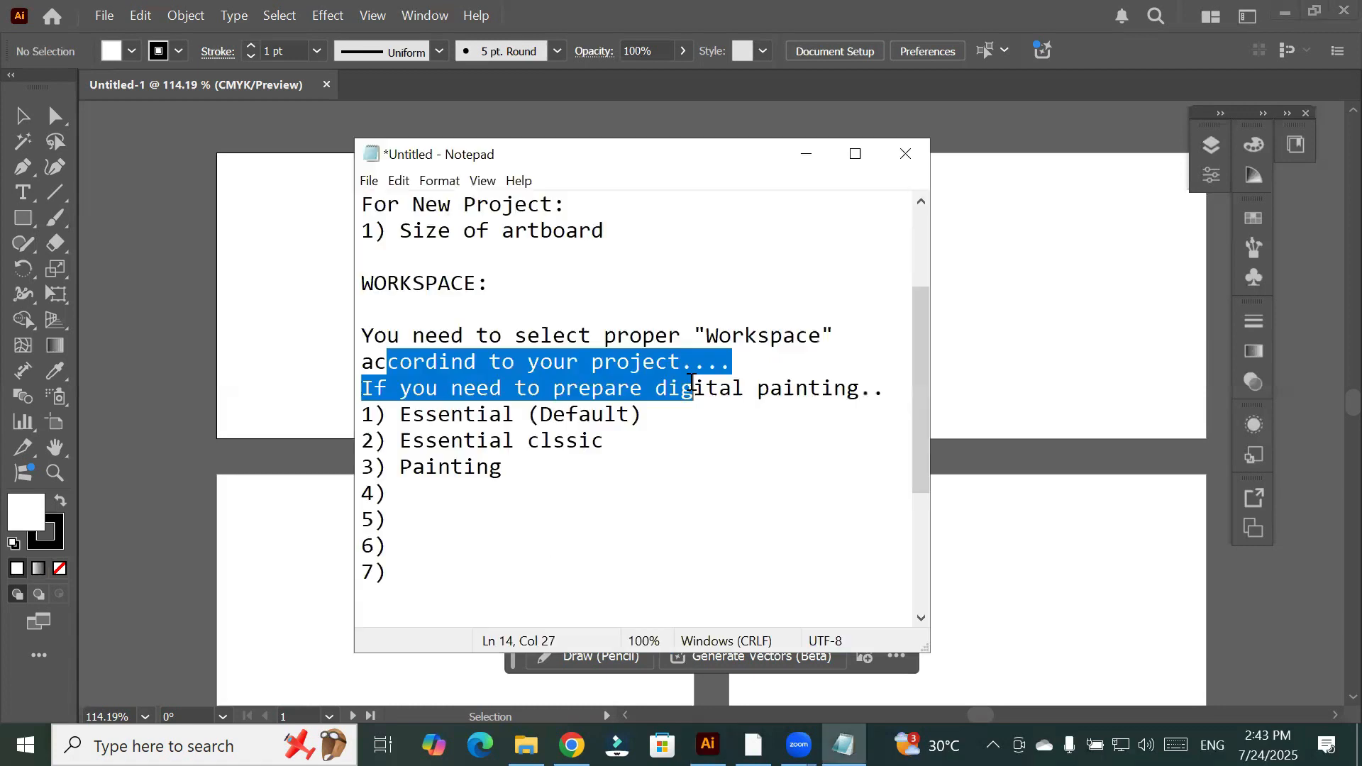
{"action": "left_click_drag", "start_coordinate": [854, 381], "coordinate": [859, 458]}
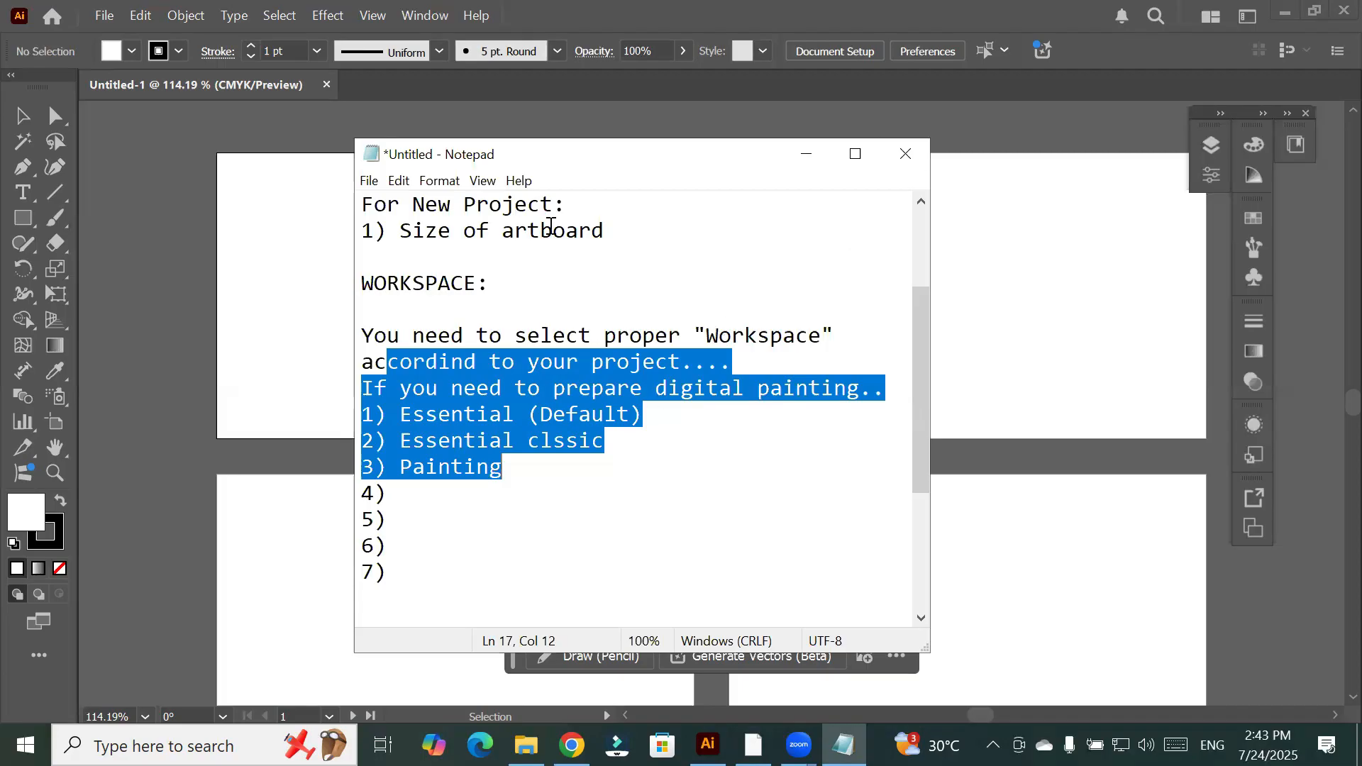
{"action": "key", "text": "ctrl+shift+End"}
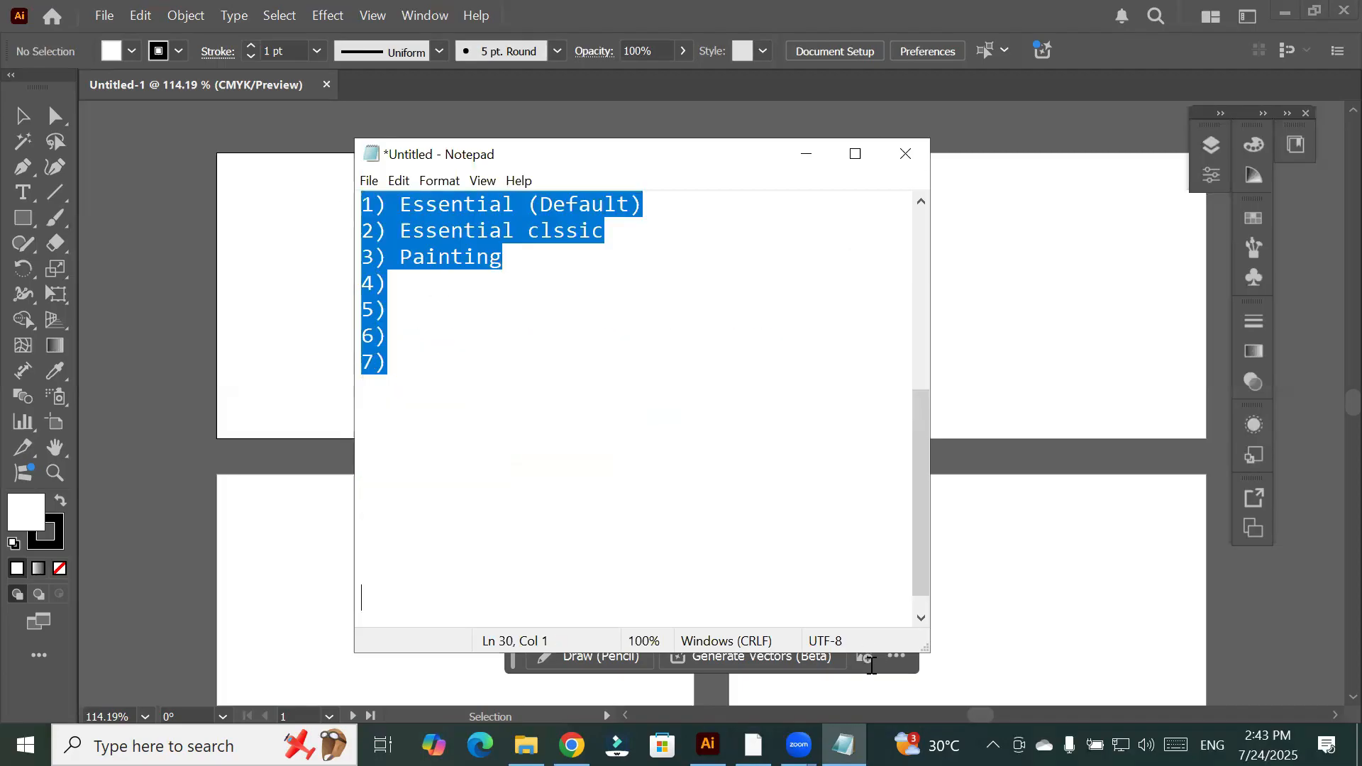
{"action": "key", "text": "shift+Down"}
{"action": "key", "text": "Delete"}
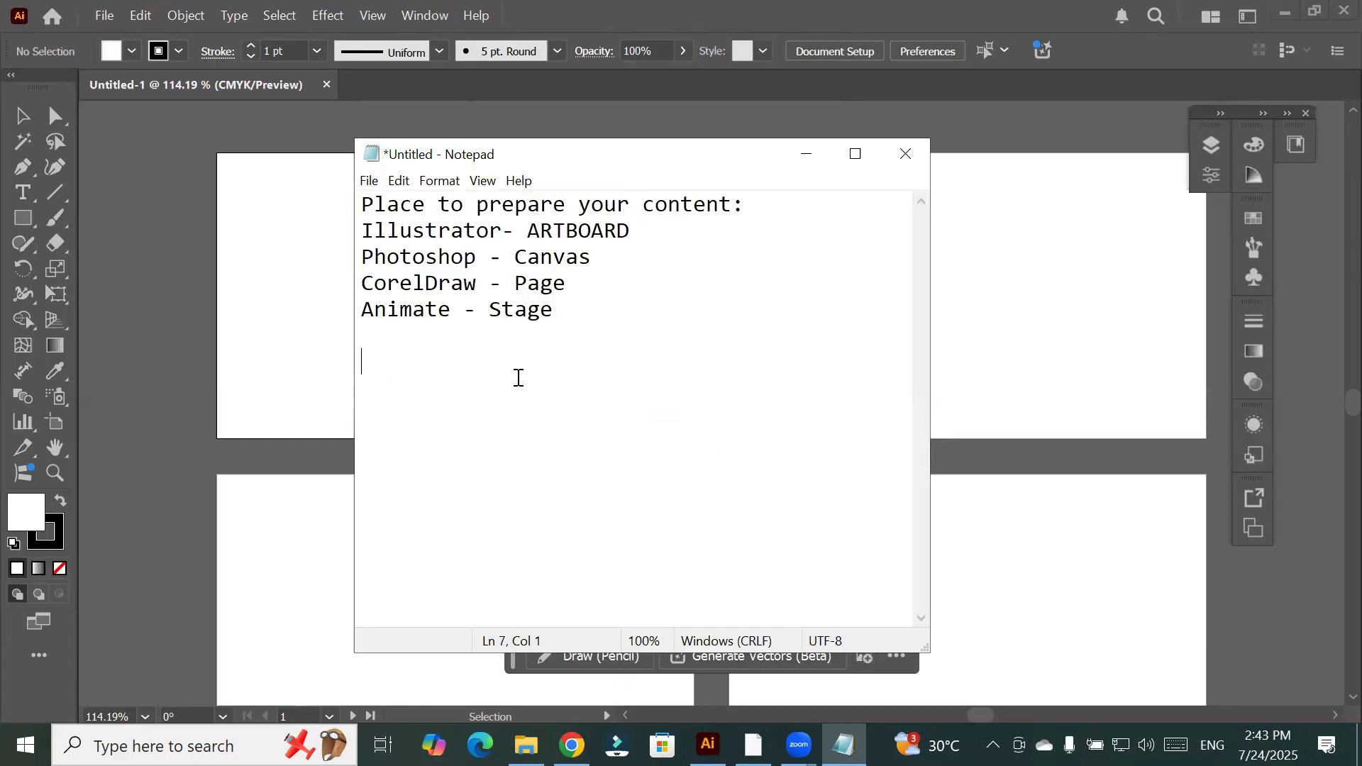
Type the three lines 'in last 30 min ...', 'Basic geomatical shapes....' and 'you need to explore'
{"action": "type", "text": "Basic"}
{"action": "key", "text": "BackSpace"}
{"action": "key", "text": "BackSpace"}
{"action": "key", "text": "BackSpace"}
{"action": "key", "text": "BackSpace"}
{"action": "key", "text": "BackSpace"}
{"action": "key", "text": "BackSpace"}
{"action": "type", "text": "in"}
{"action": "type", "text": " se"}
{"action": "key", "text": "BackSpace"}
{"action": "key", "text": "BackSpace"}
{"action": "type", "text": "last 30 min"}
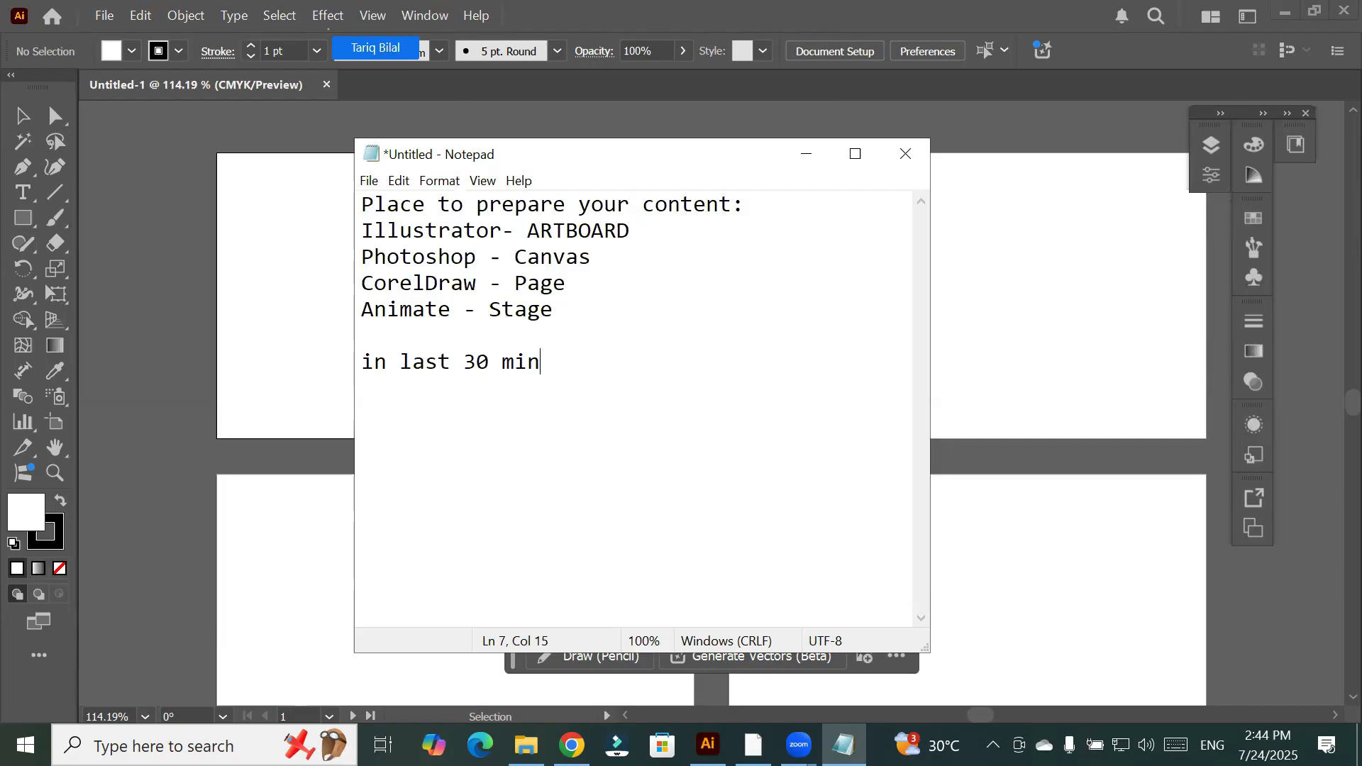
{"action": "type", "text": " ..."}
{"action": "key", "text": "Return"}
{"action": "type", "text": "Basic"}
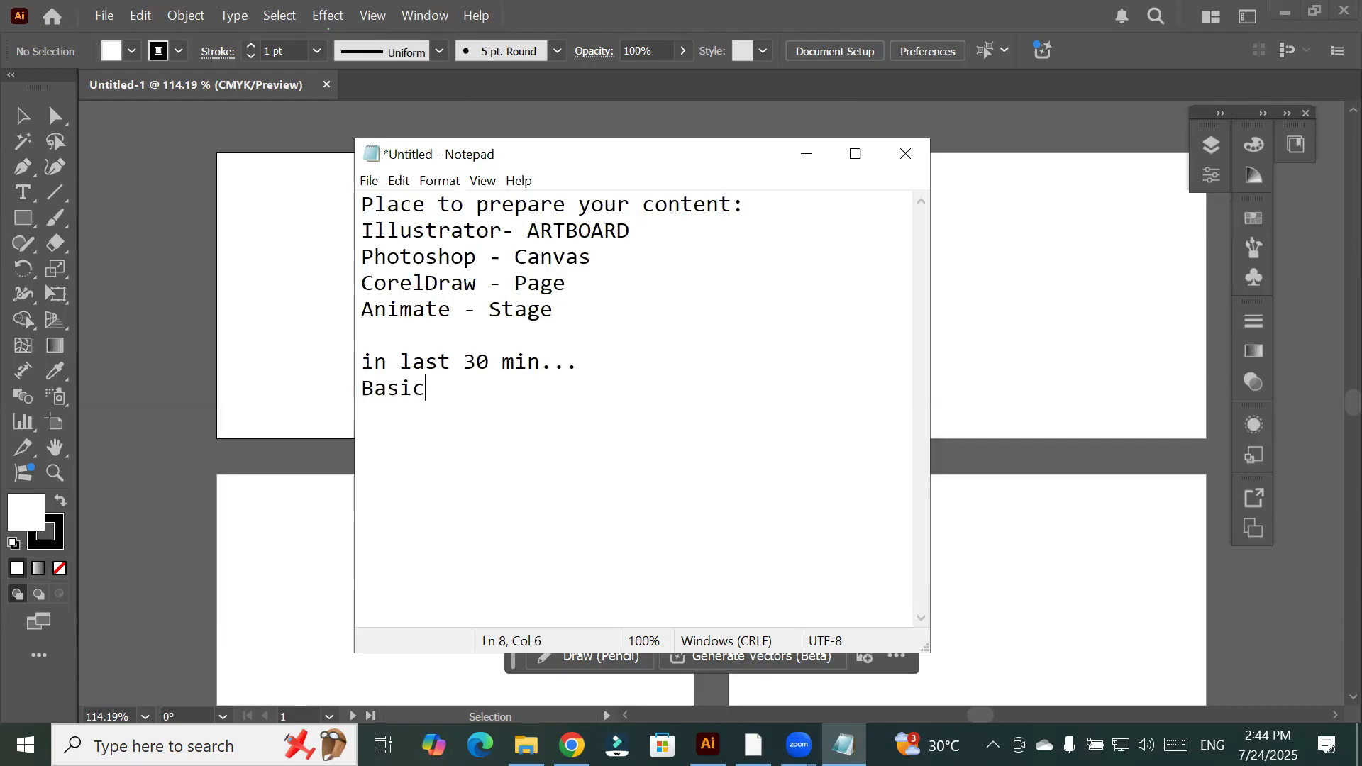
{"action": "type", "text": " geomatical"}
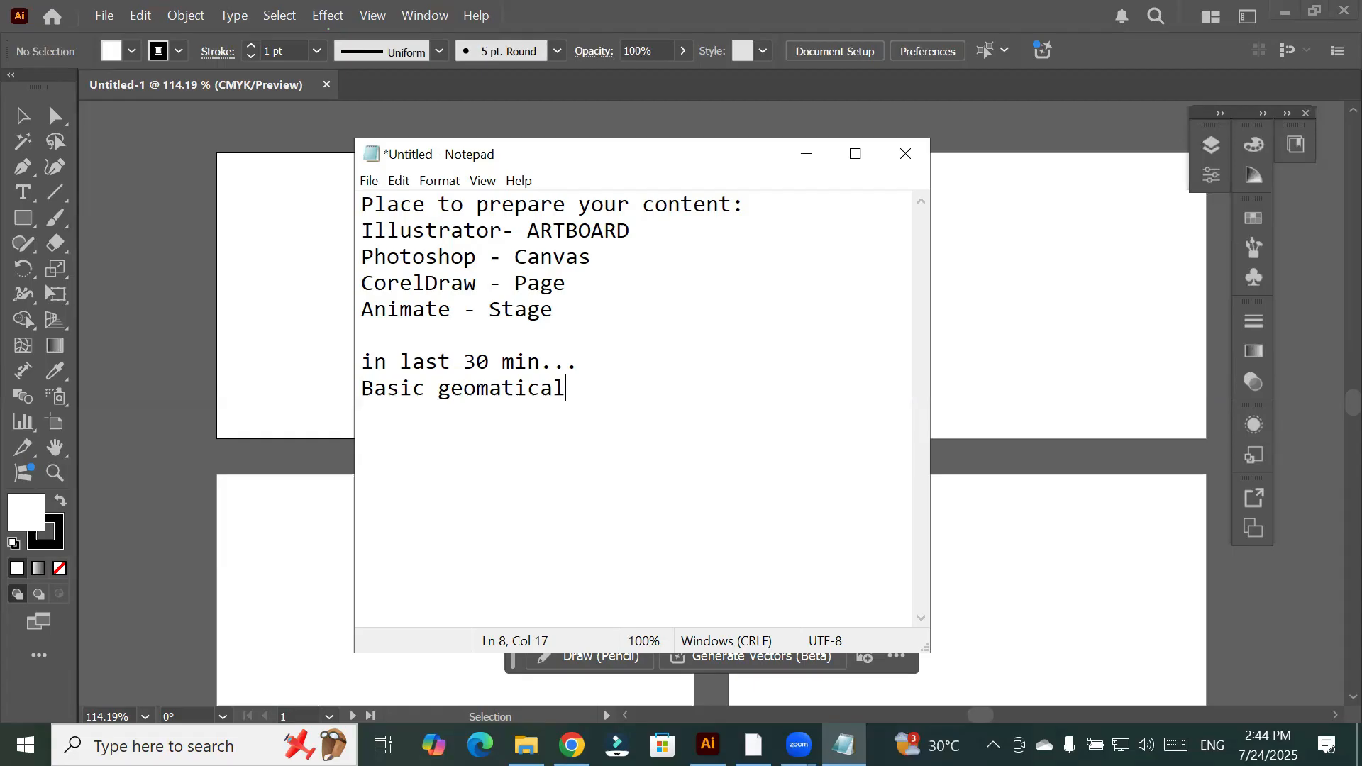
{"action": "type", "text": "shapes"}
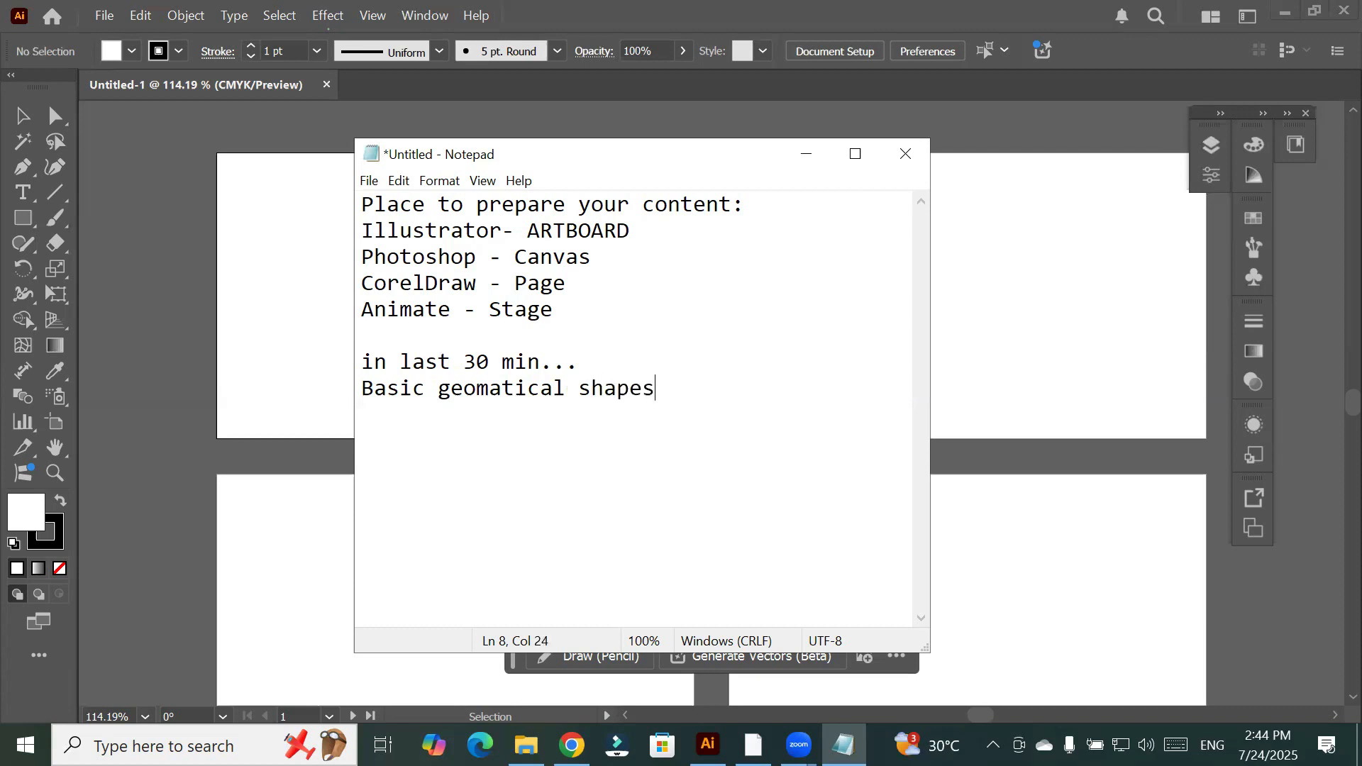
{"action": "type", "text": "...."}
{"action": "key", "text": "Return"}
{"action": "type", "text": "you neet to"}
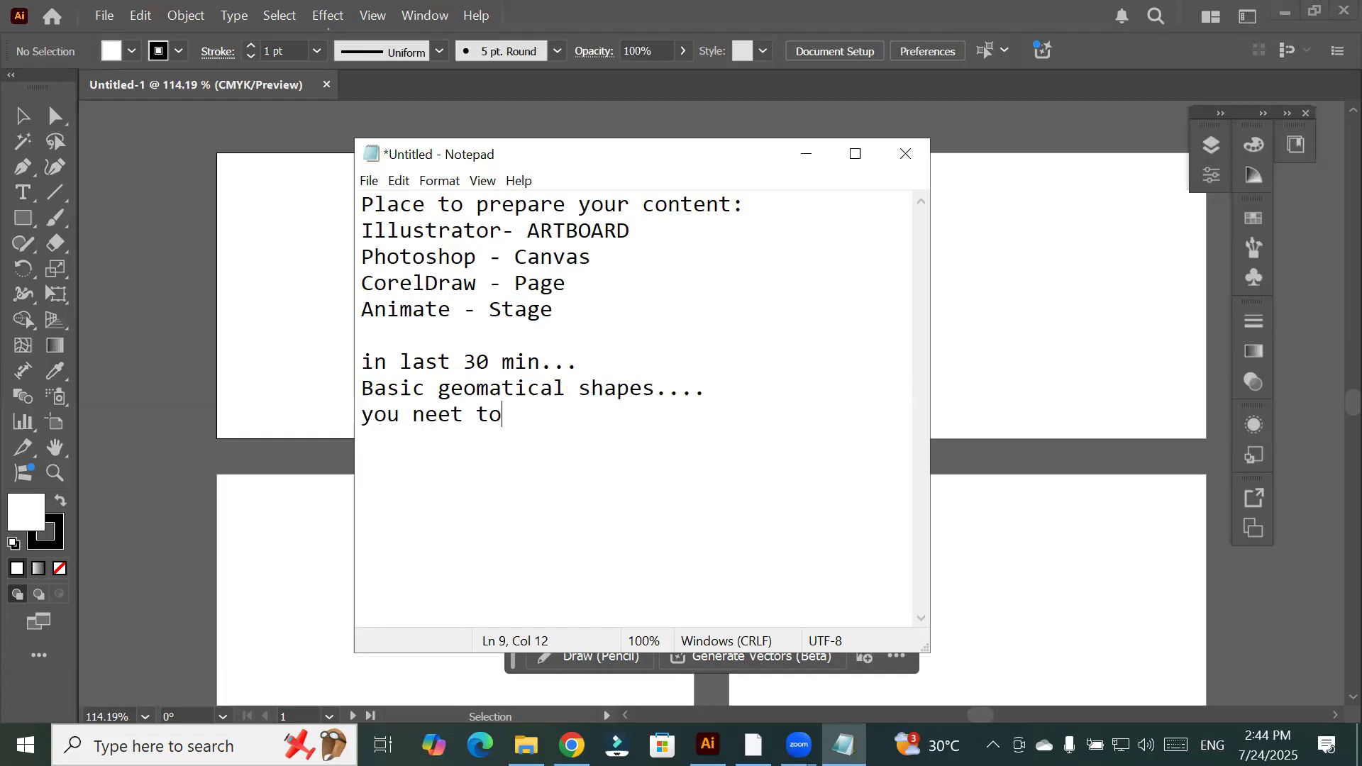
{"action": "key", "text": "BackSpace"}
{"action": "key", "text": "BackSpace"}
{"action": "key", "text": "BackSpace"}
{"action": "key", "text": "BackSpace"}
{"action": "type", "text": "d to explore"}
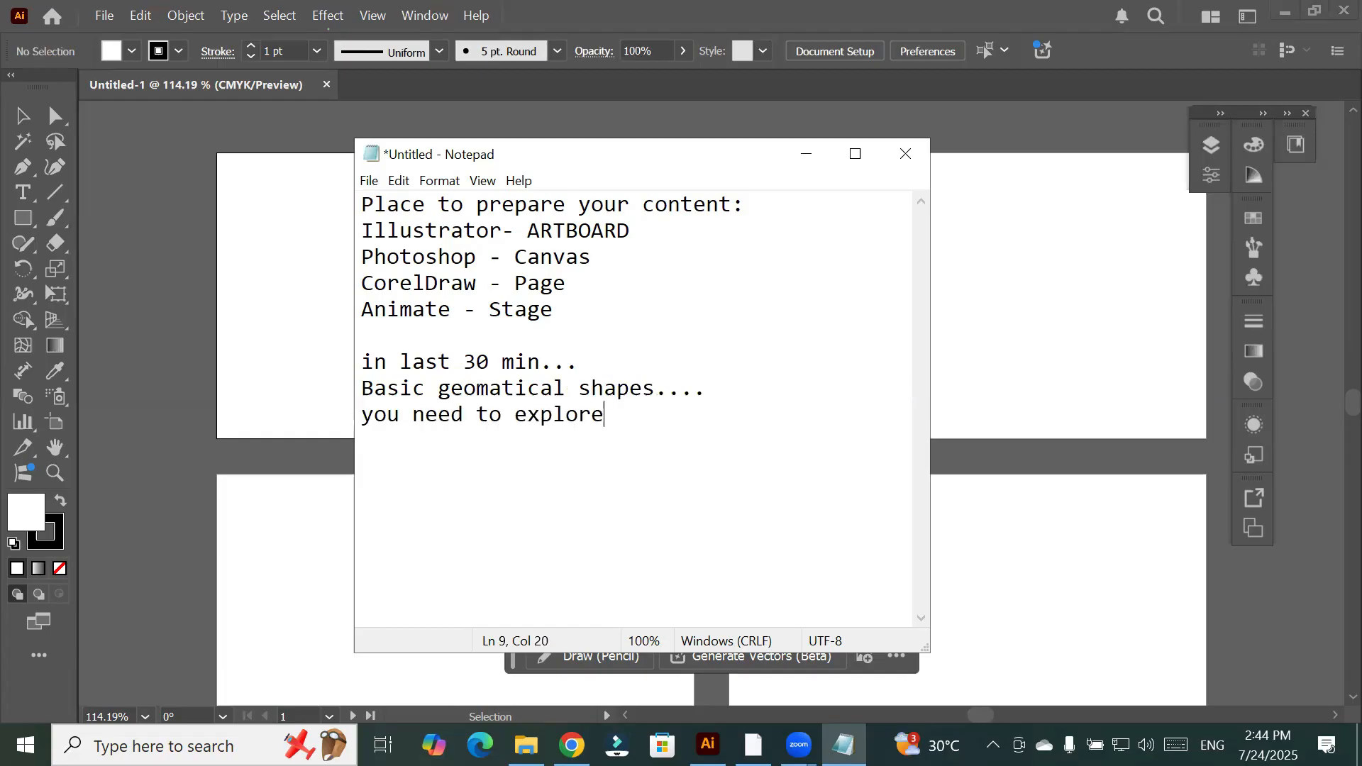
{"action": "key", "text": "Return"}
Back in Illustrator, choose the Rectangle Tool from the shape tool flyout
{"action": "left_click", "coordinate": [23, 220]}
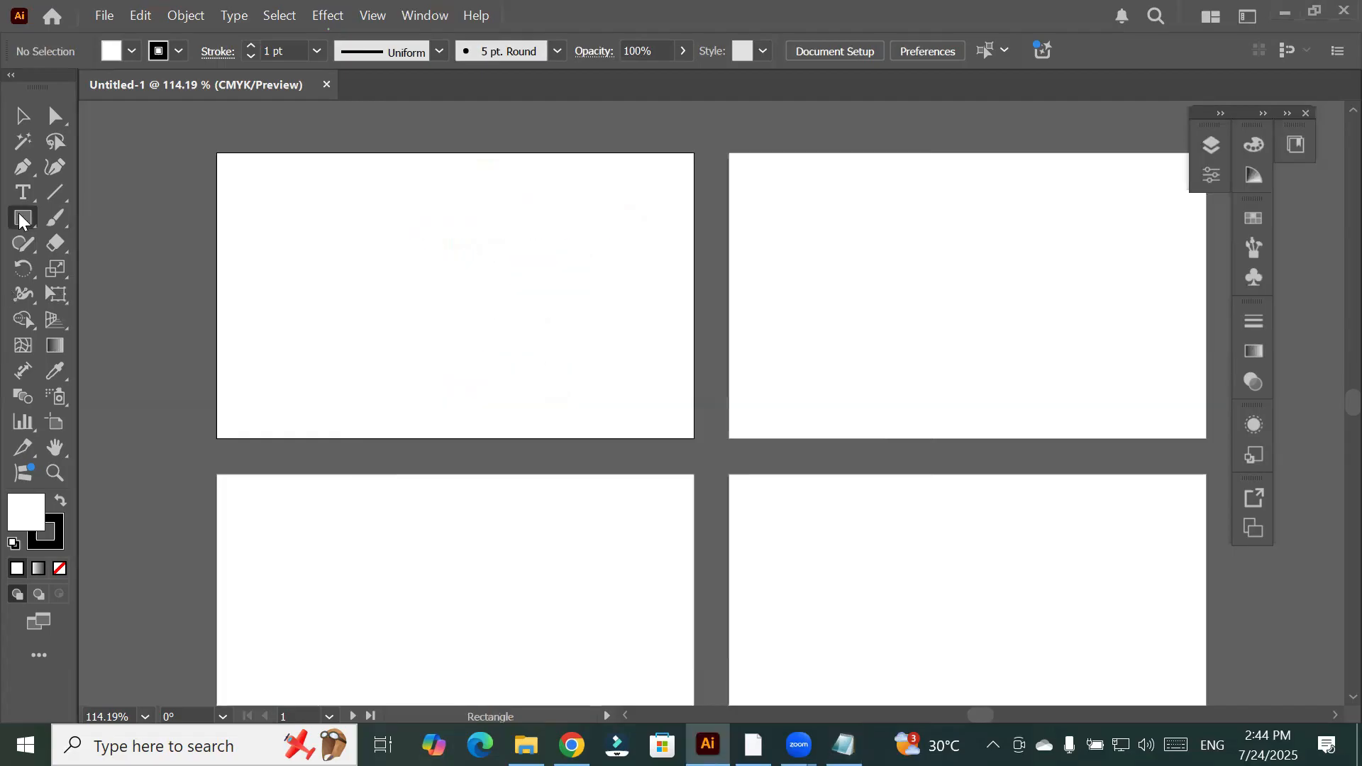
{"action": "left_click", "coordinate": [23, 221]}
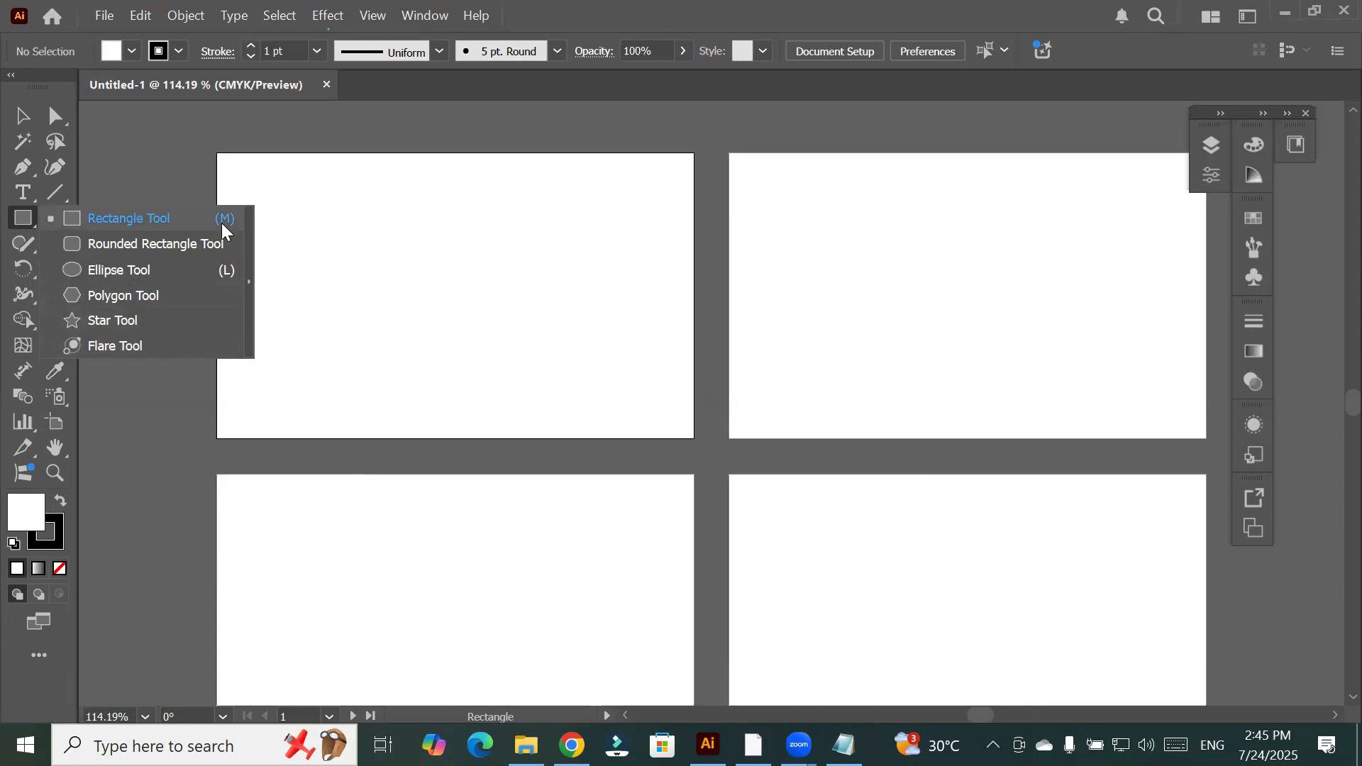
{"action": "left_click", "coordinate": [73, 220]}
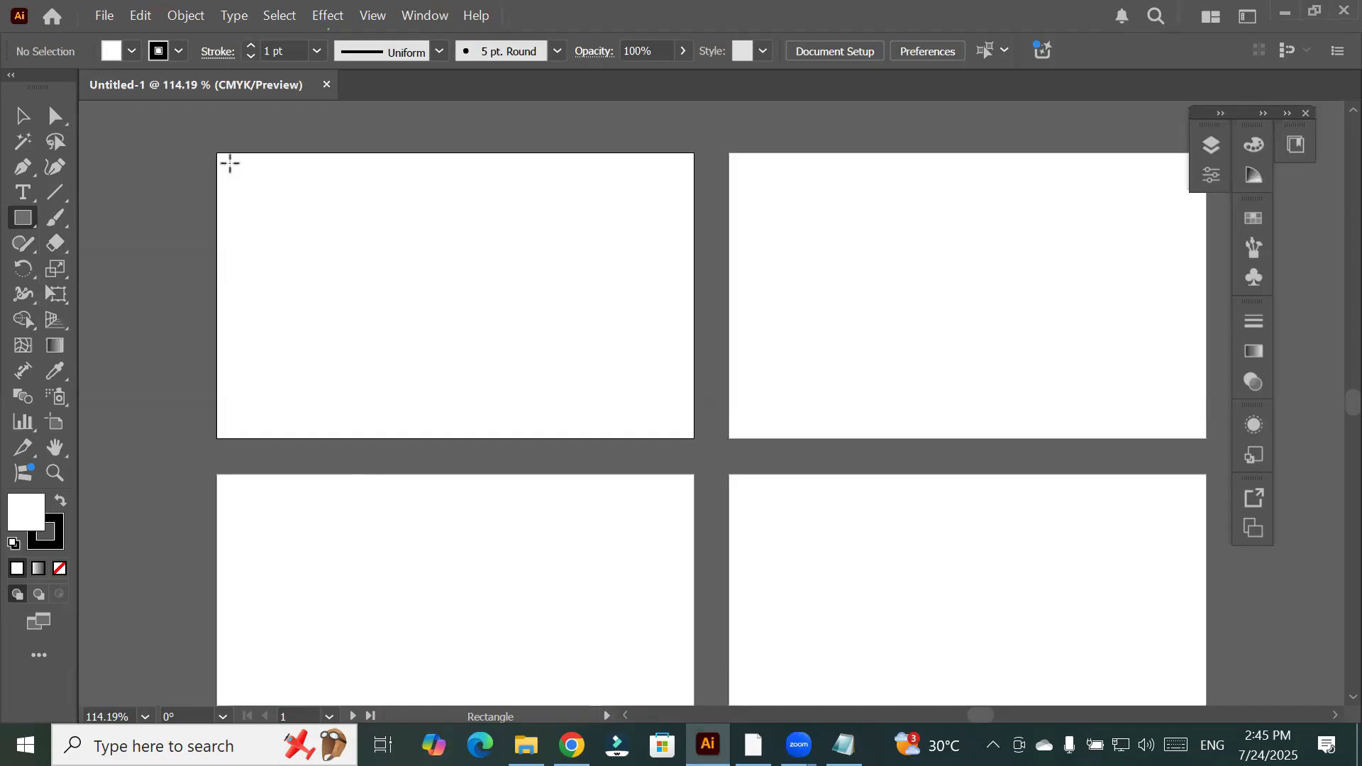
{"action": "left_click_drag", "start_coordinate": [583, 346], "coordinate": [676, 428]}
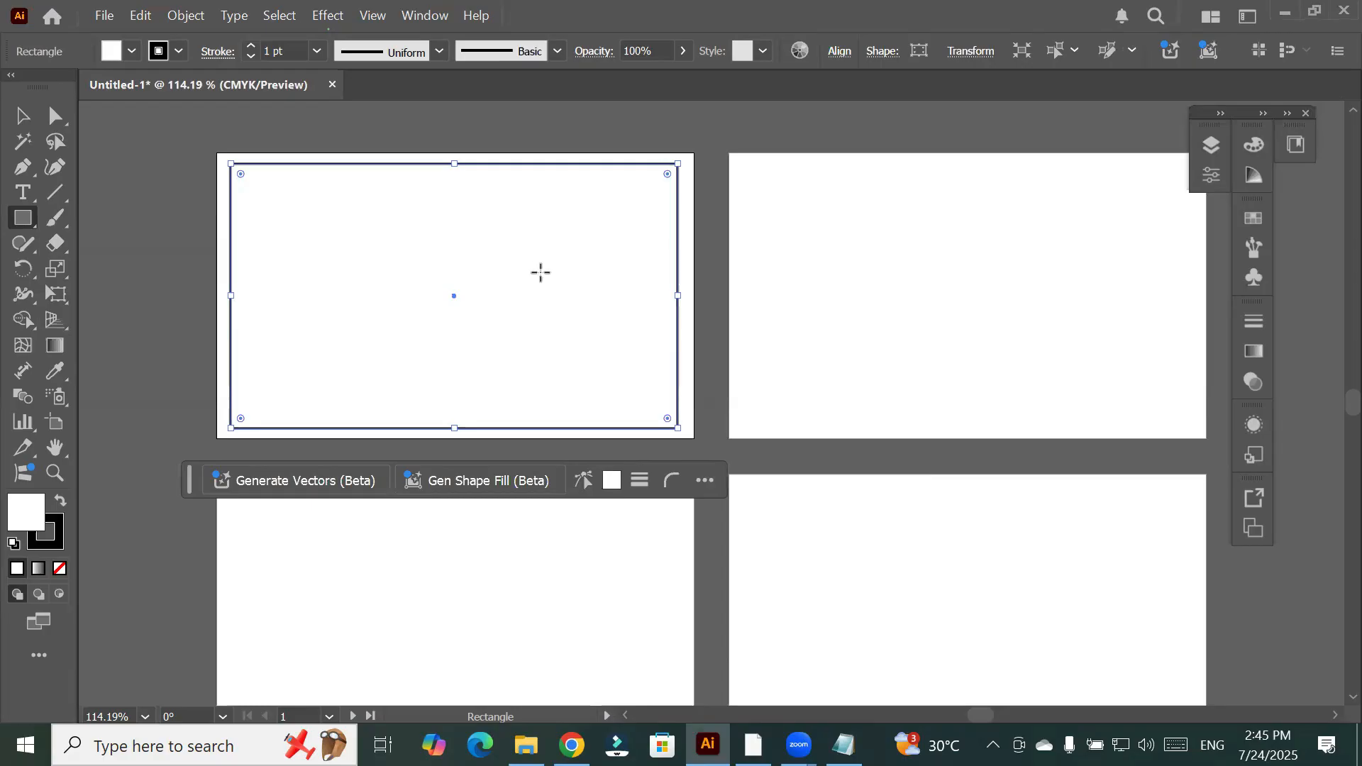
{"action": "key", "text": "Delete"}
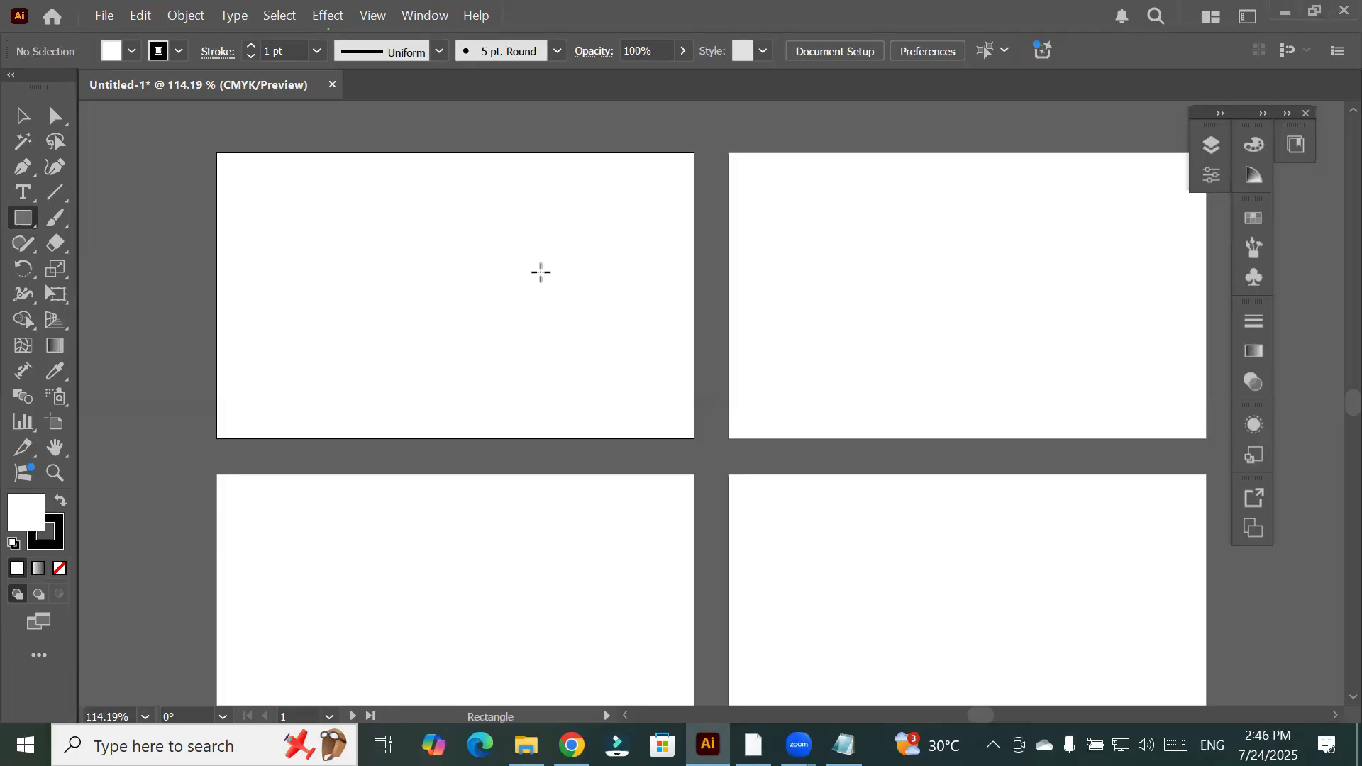
Show the document Properties panel and switch to the Selection Tool
{"action": "left_click", "coordinate": [1211, 175]}
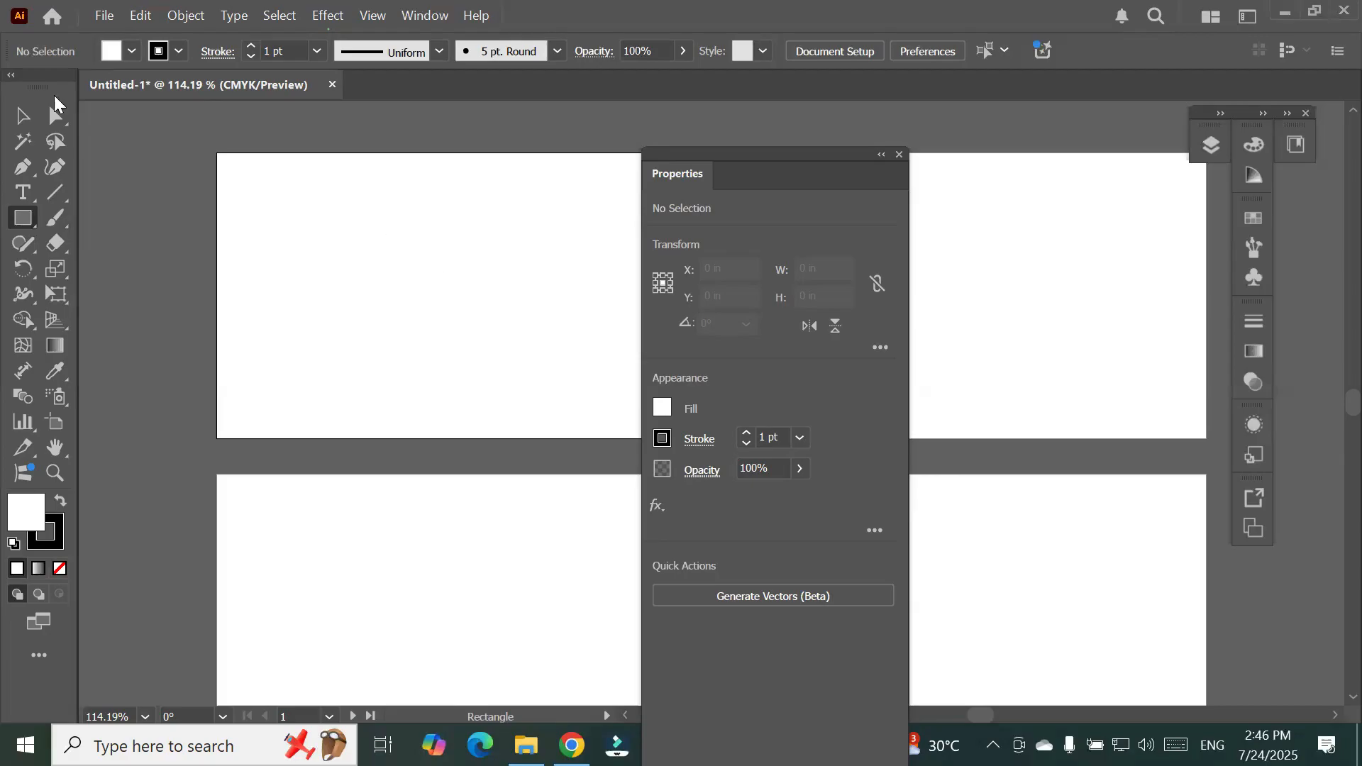
{"action": "left_click", "coordinate": [25, 116]}
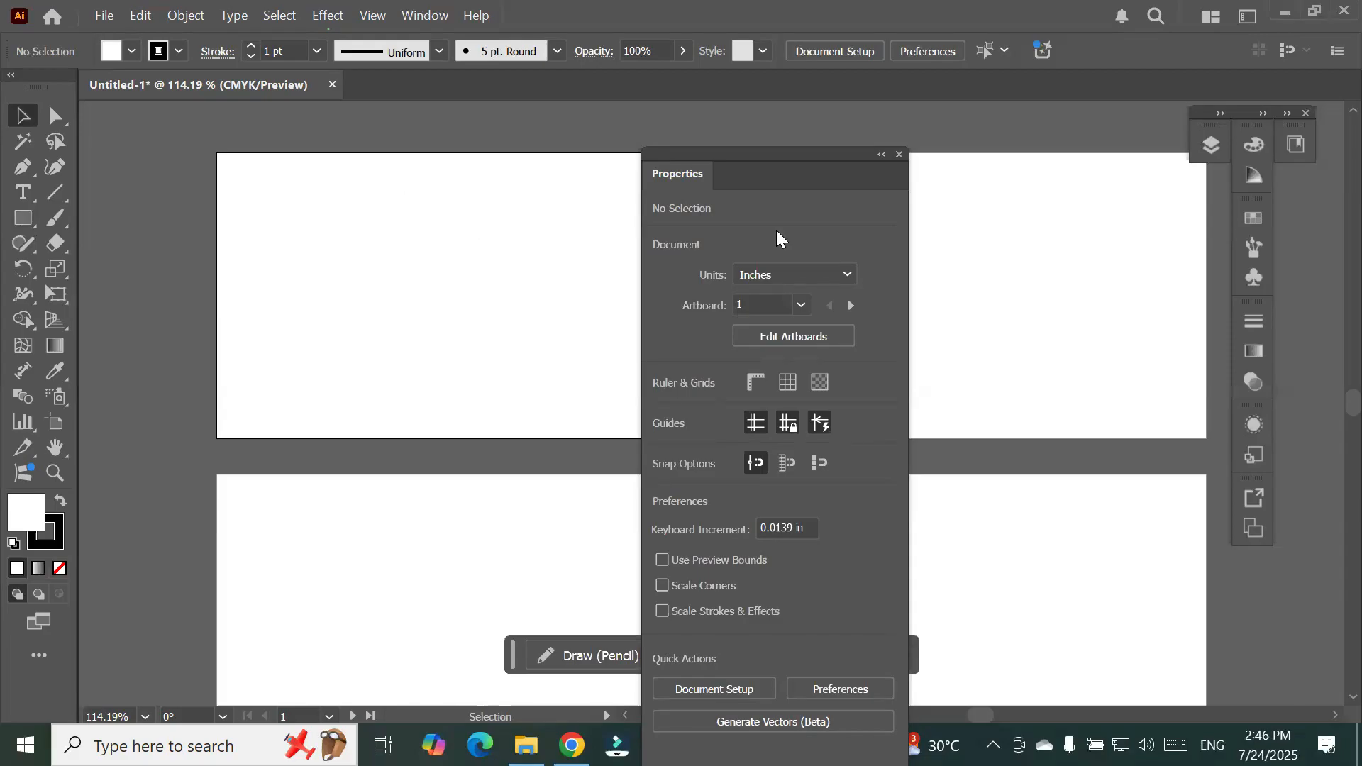
Make artboards 2, 3 and 4 active in turn by clicking them, ending on artboard 1
{"action": "left_click", "coordinate": [1040, 243]}
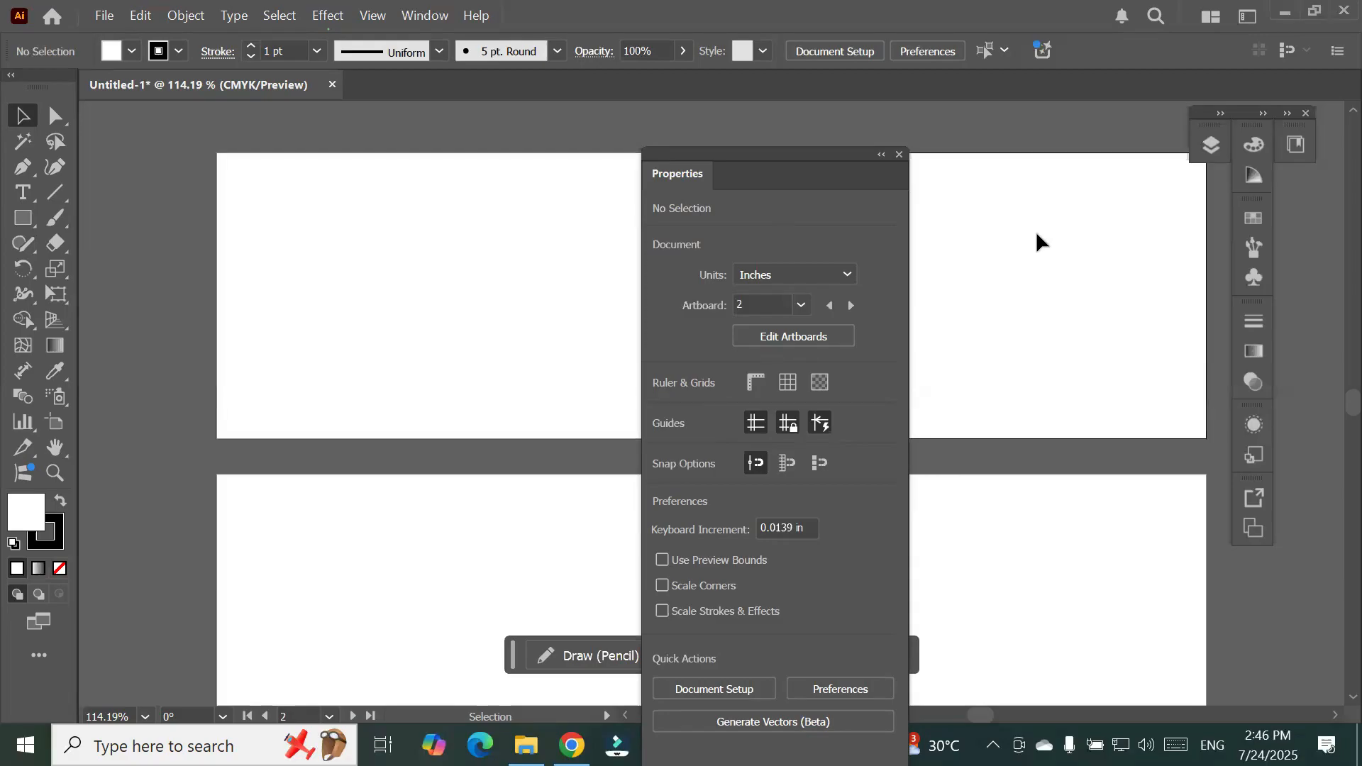
{"action": "left_click", "coordinate": [500, 553]}
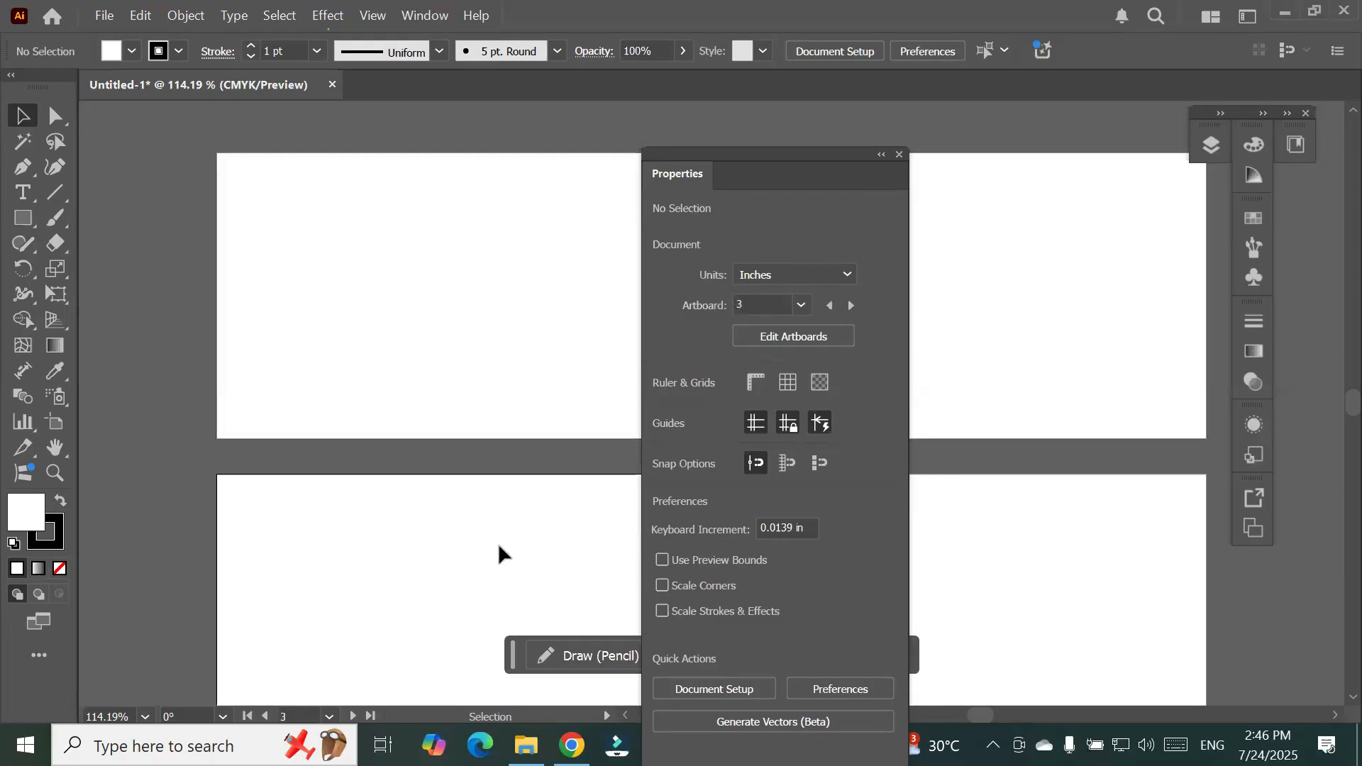
{"action": "left_click", "coordinate": [1083, 572]}
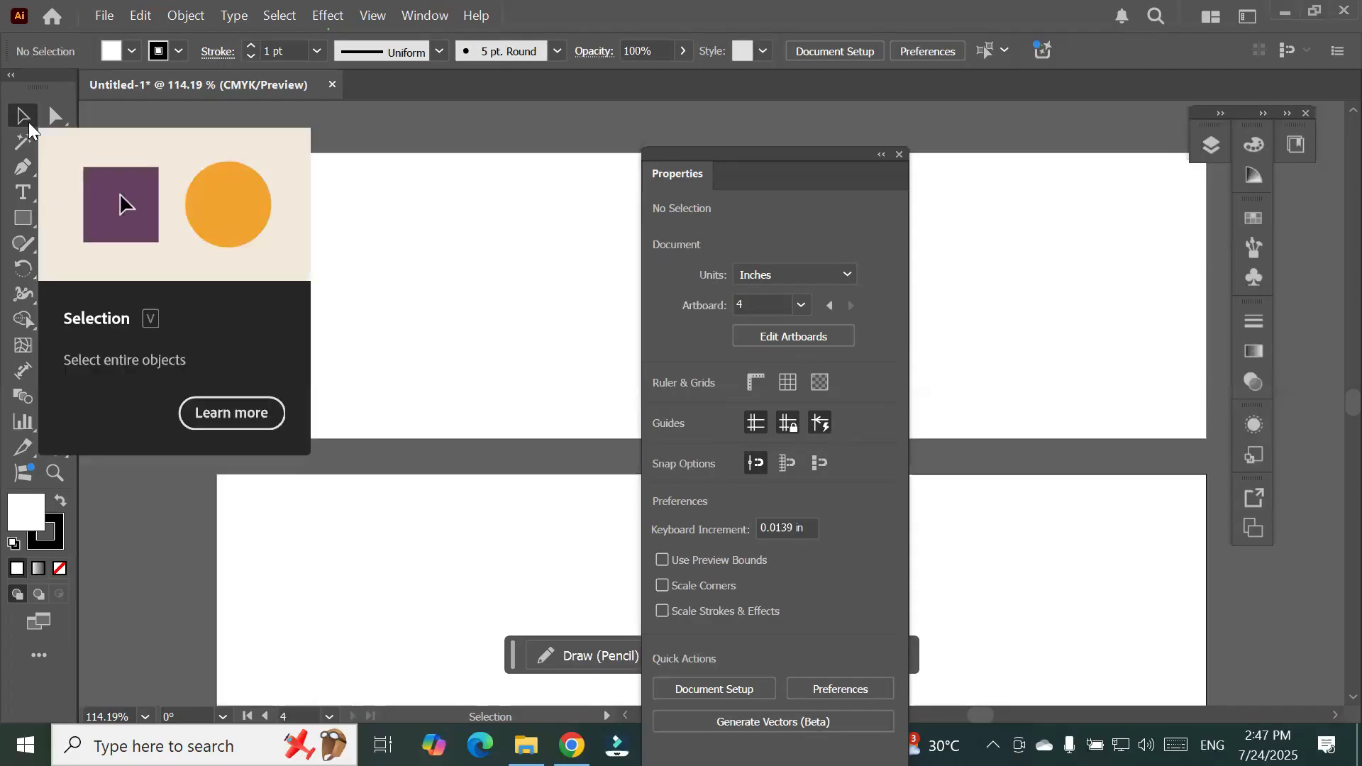
{"action": "left_click", "coordinate": [466, 211]}
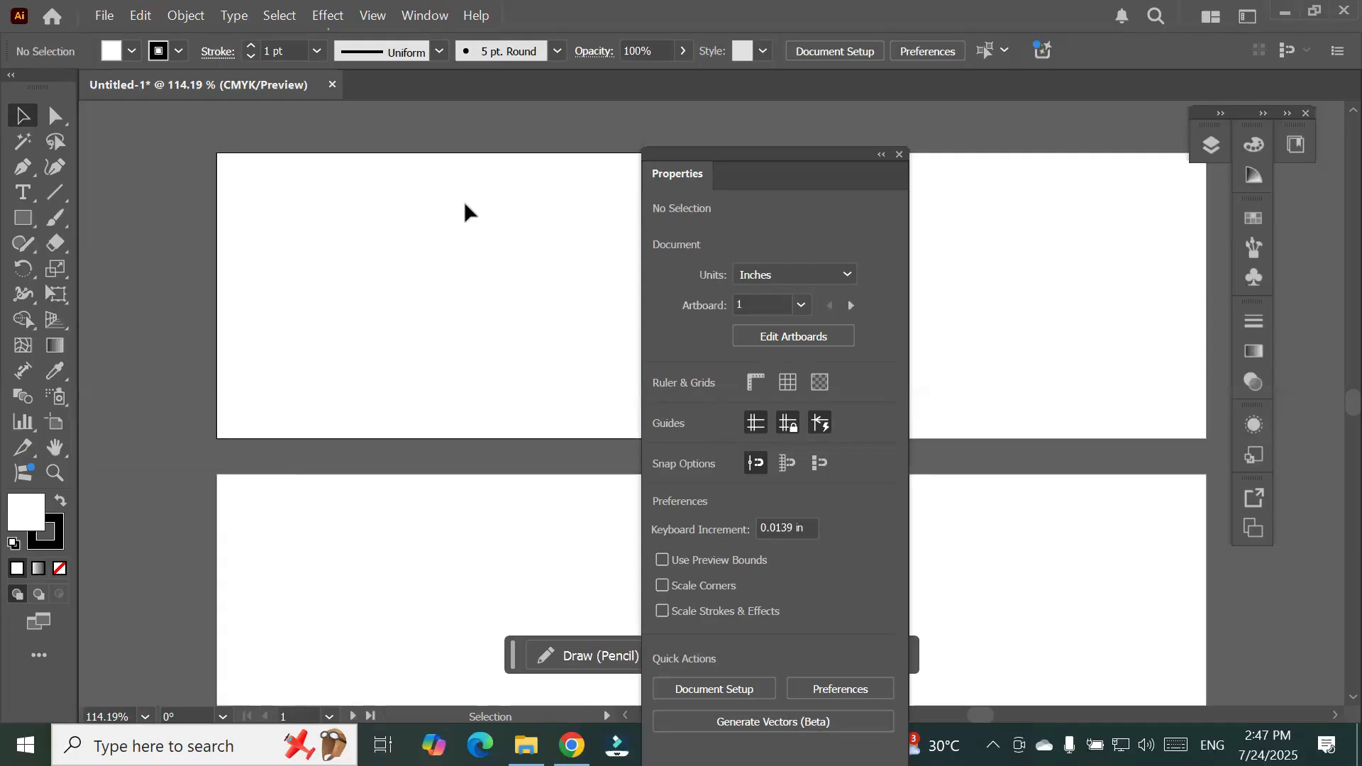
Move the Properties panel aside, pick artboard 2 from the Artboard dropdown, then activate artboards 3, 4 and 1
{"action": "left_click_drag", "start_coordinate": [738, 161], "coordinate": [819, 141]}
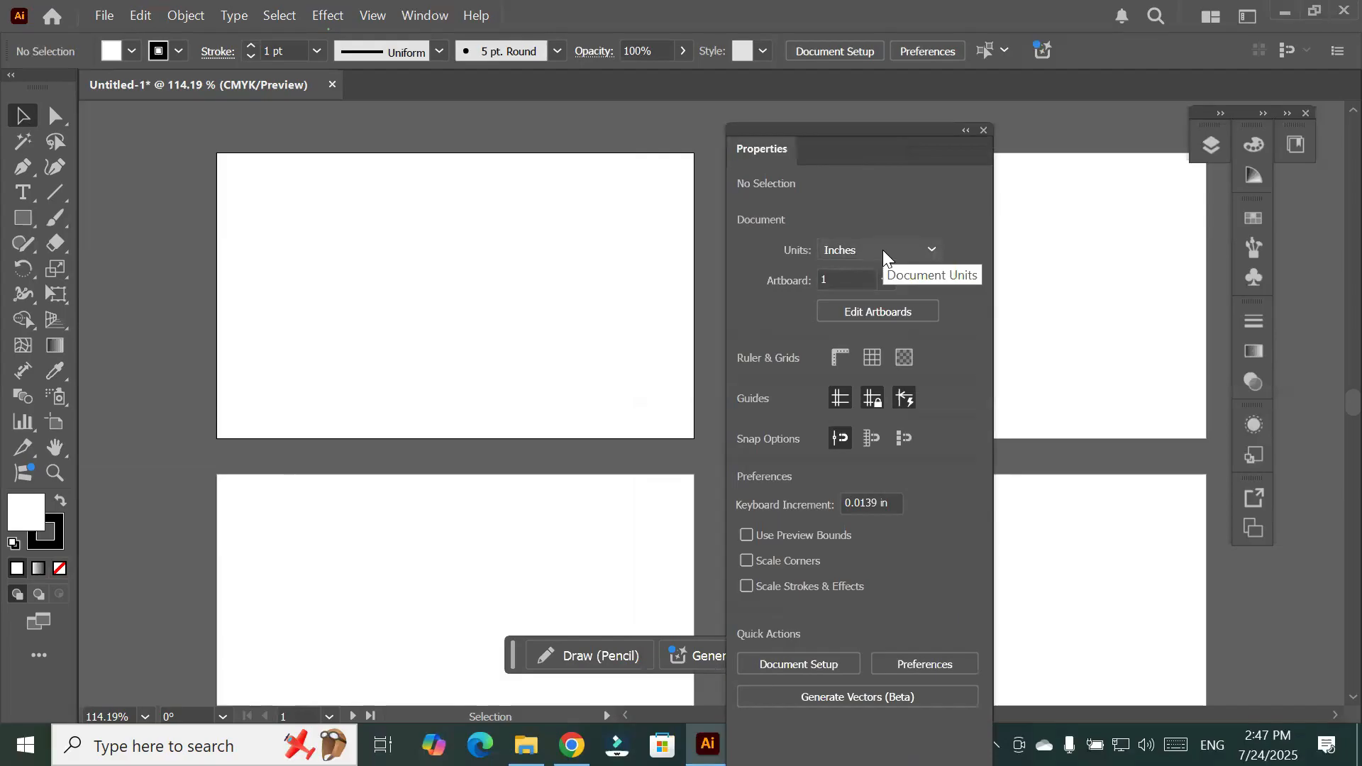
{"action": "left_click", "coordinate": [853, 282]}
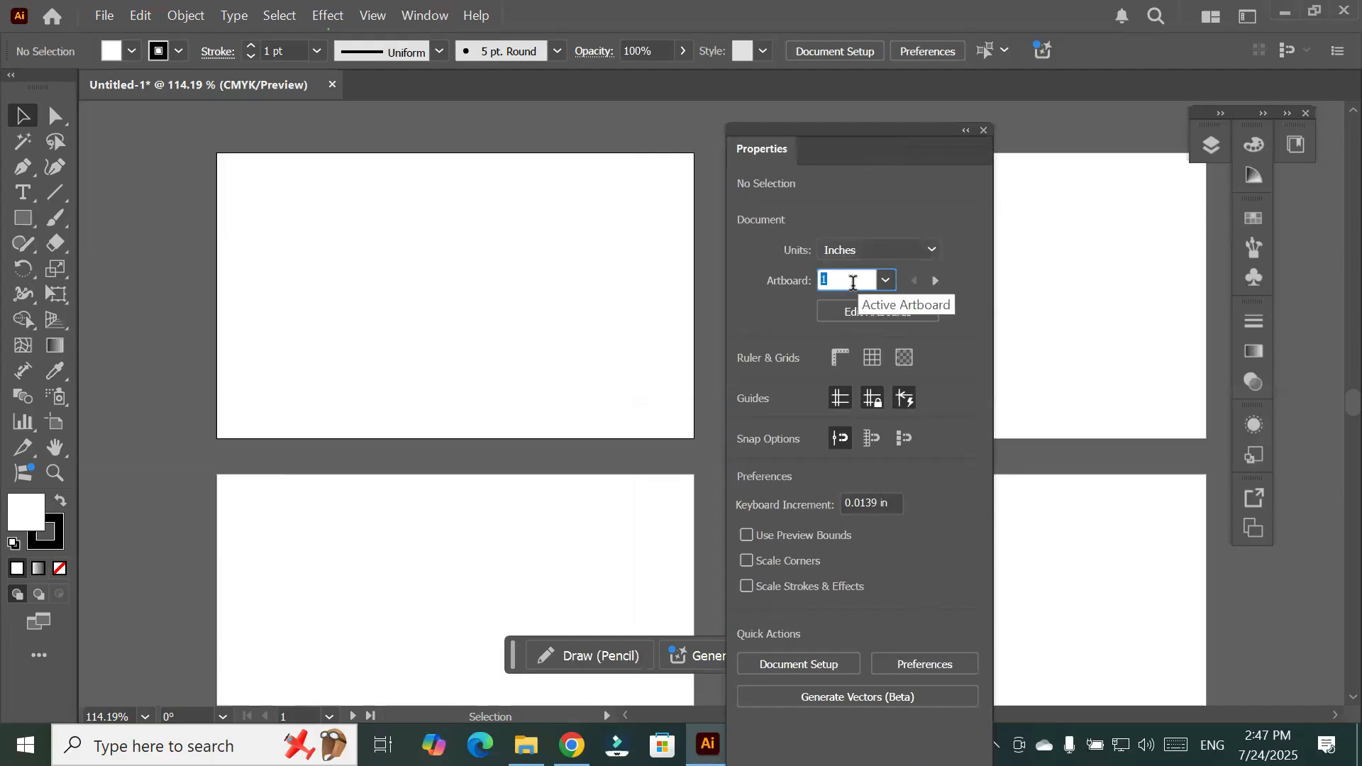
{"action": "left_click", "coordinate": [886, 281]}
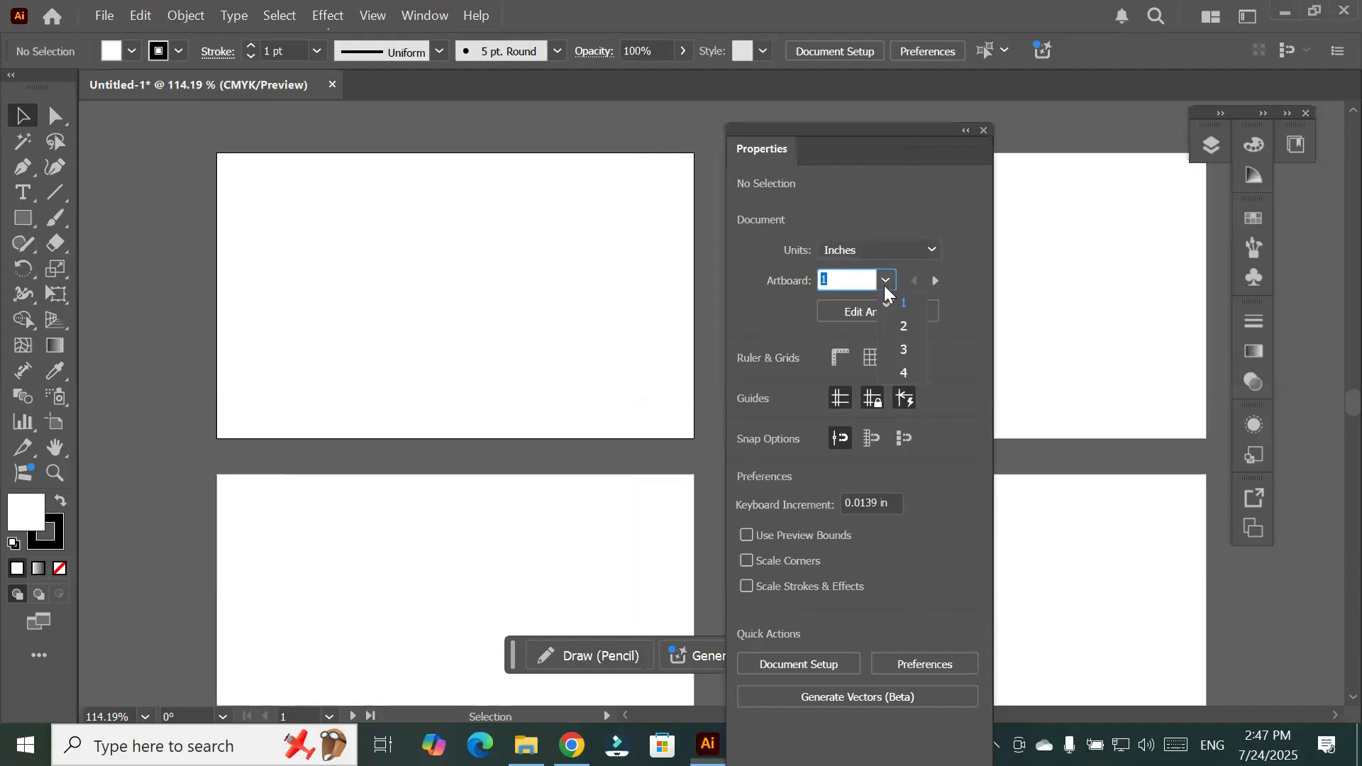
{"action": "left_click", "coordinate": [903, 326]}
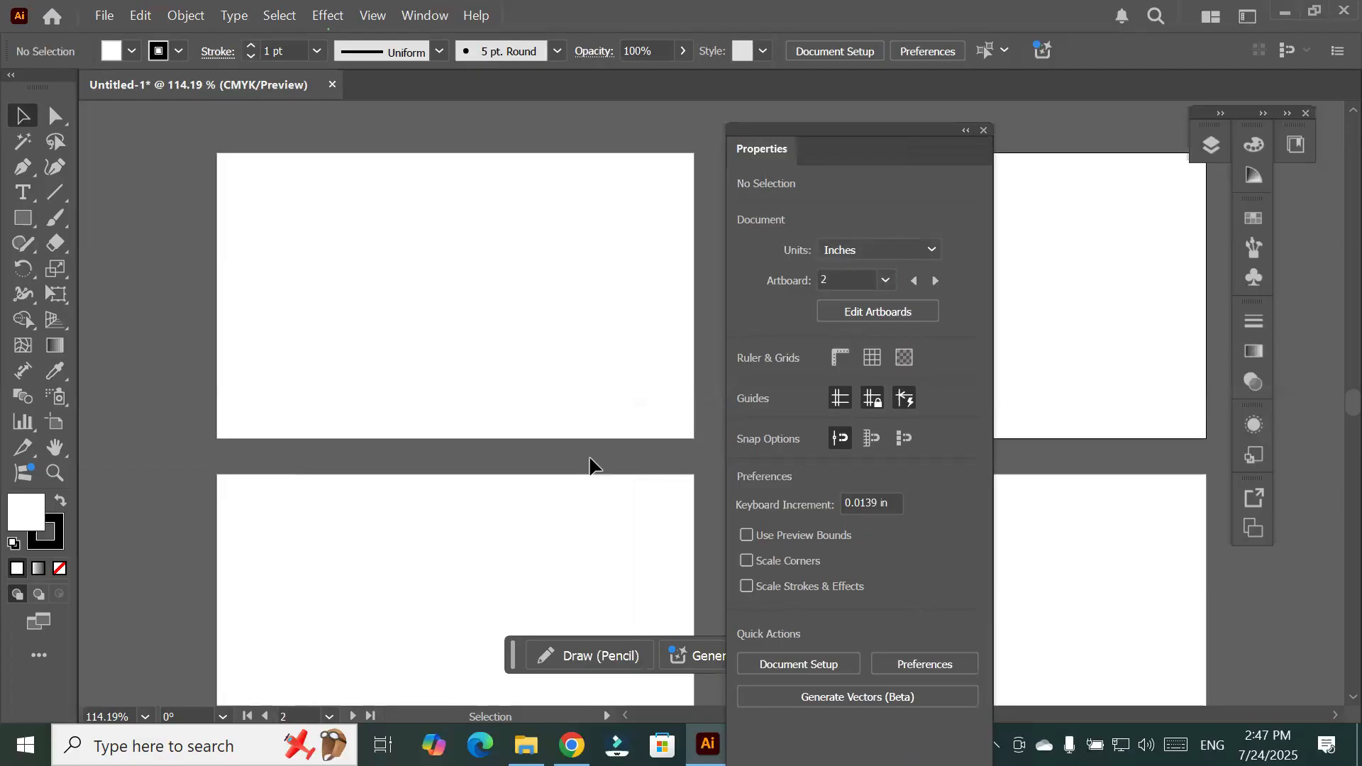
{"action": "left_click", "coordinate": [454, 520]}
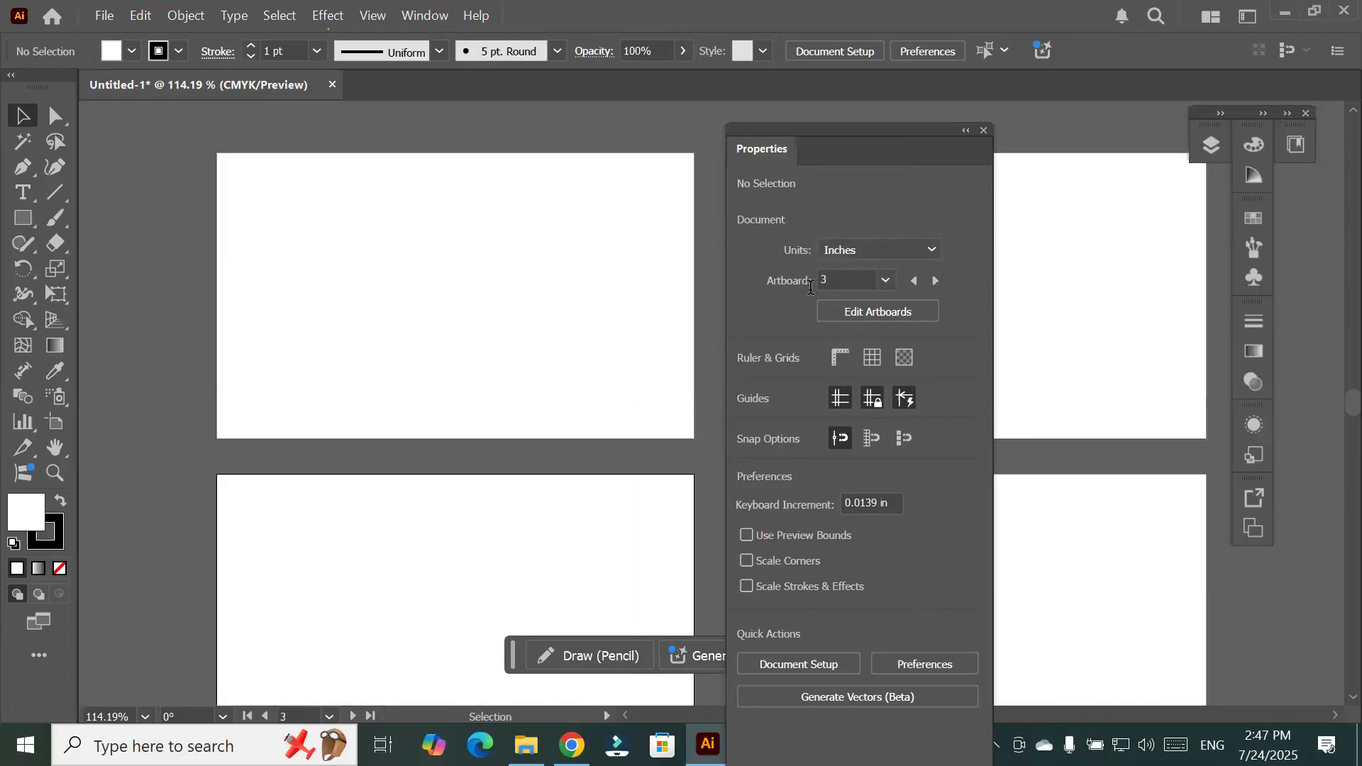
{"action": "left_click", "coordinate": [1092, 596]}
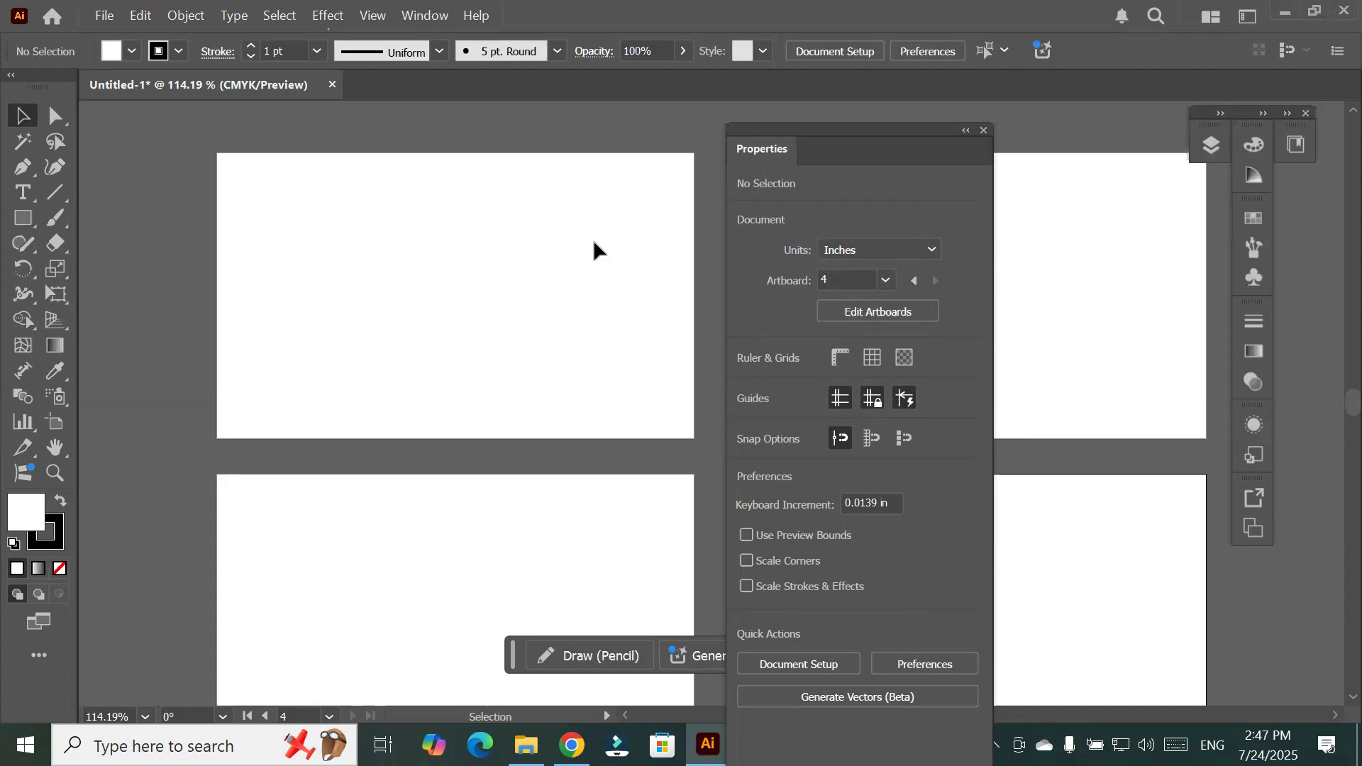
{"action": "left_click", "coordinate": [481, 243]}
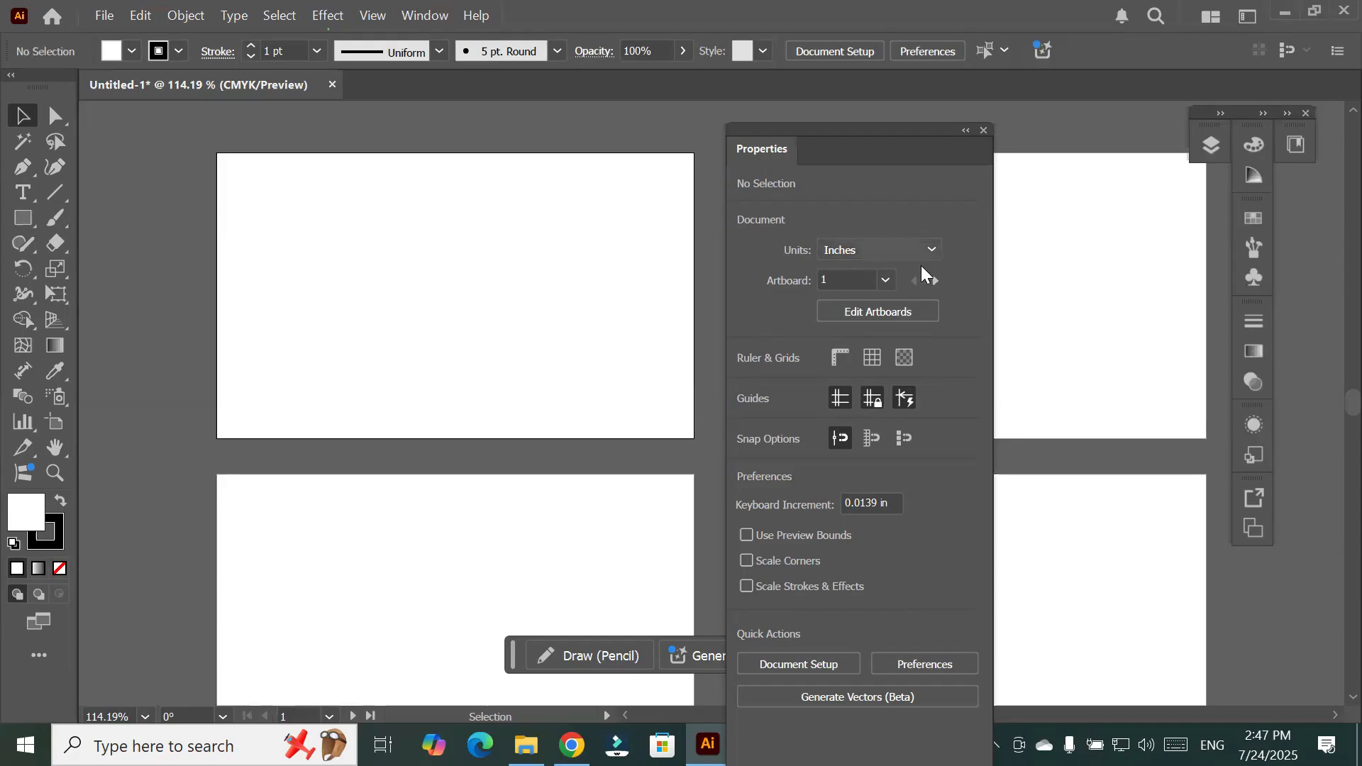
Use the artboard arrows to go forward to artboard 4, back to 1, then to 2 and back to 1
{"action": "left_click", "coordinate": [936, 281]}
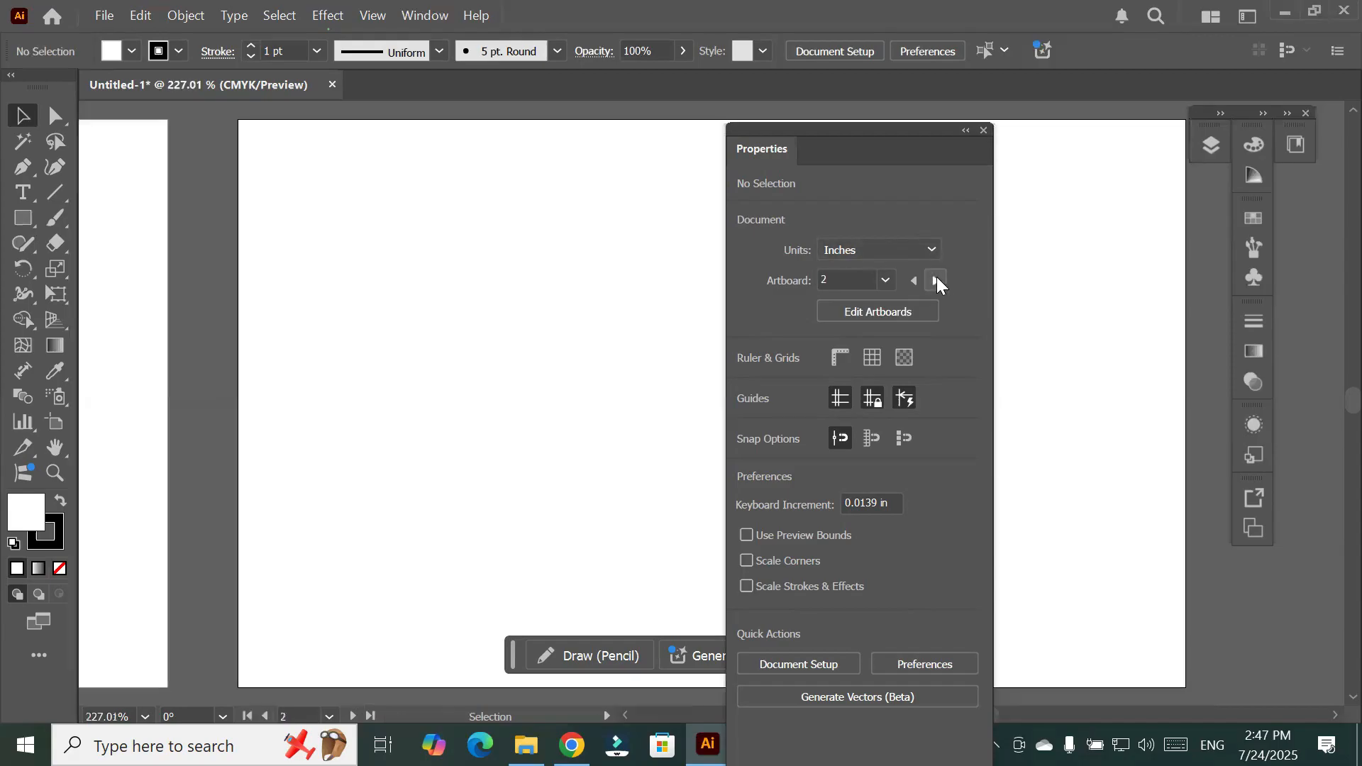
{"action": "left_click", "coordinate": [936, 281]}
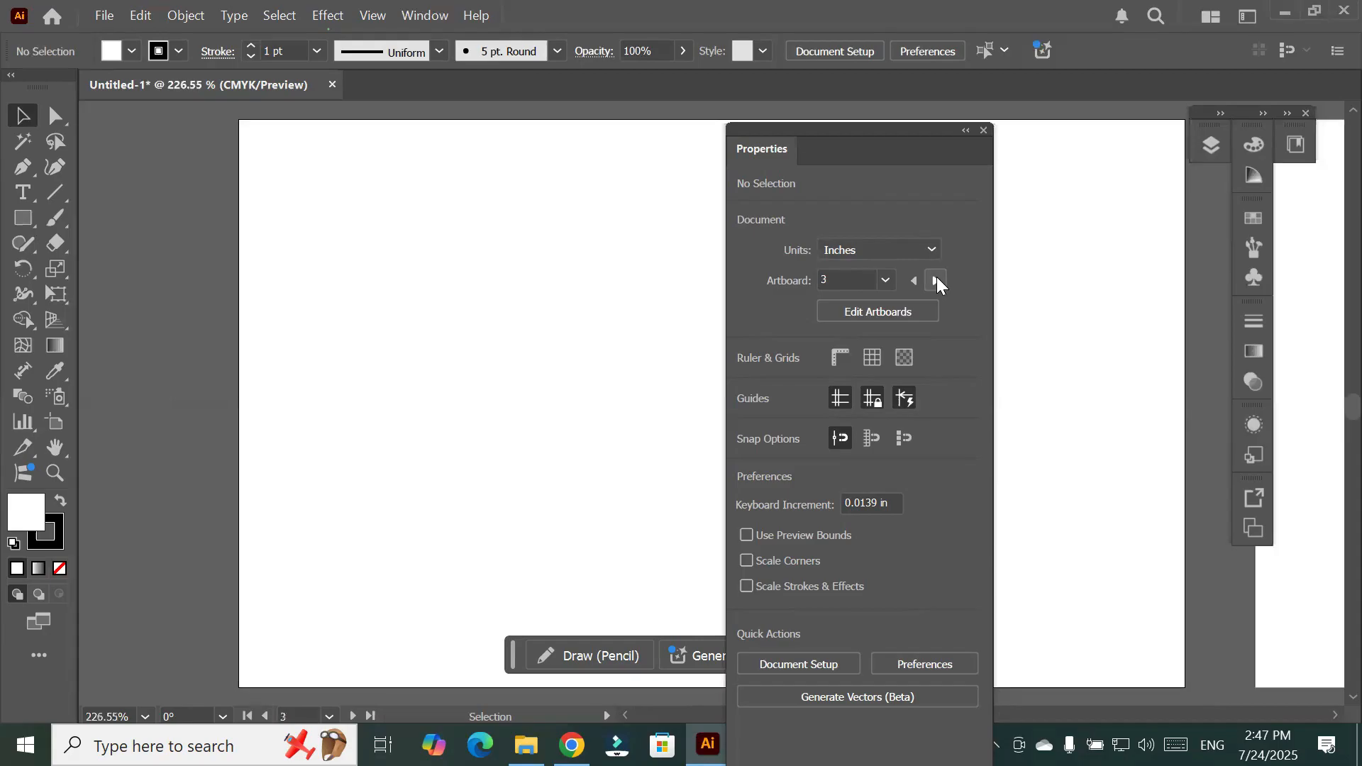
{"action": "left_click", "coordinate": [936, 281]}
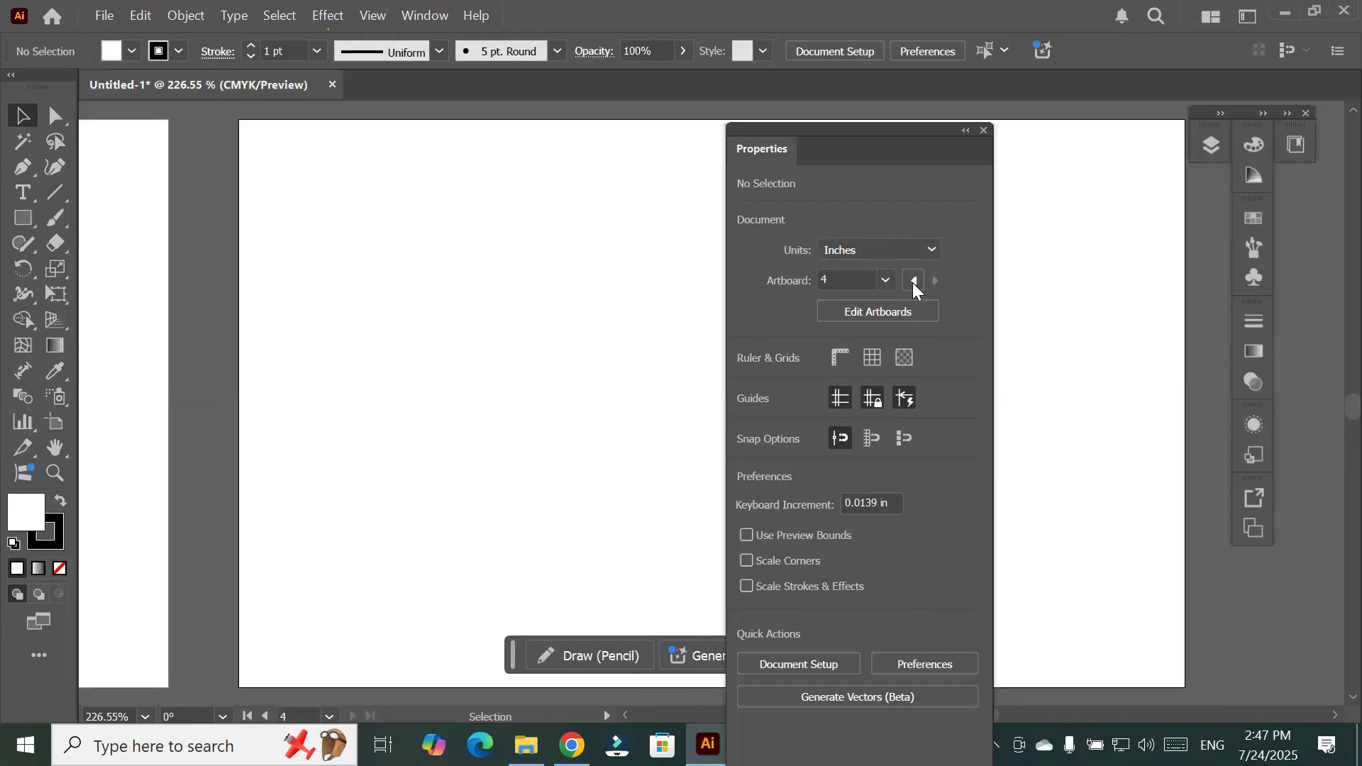
{"action": "left_click", "coordinate": [914, 281]}
{"action": "left_click", "coordinate": [914, 281]}
{"action": "left_click", "coordinate": [914, 281]}
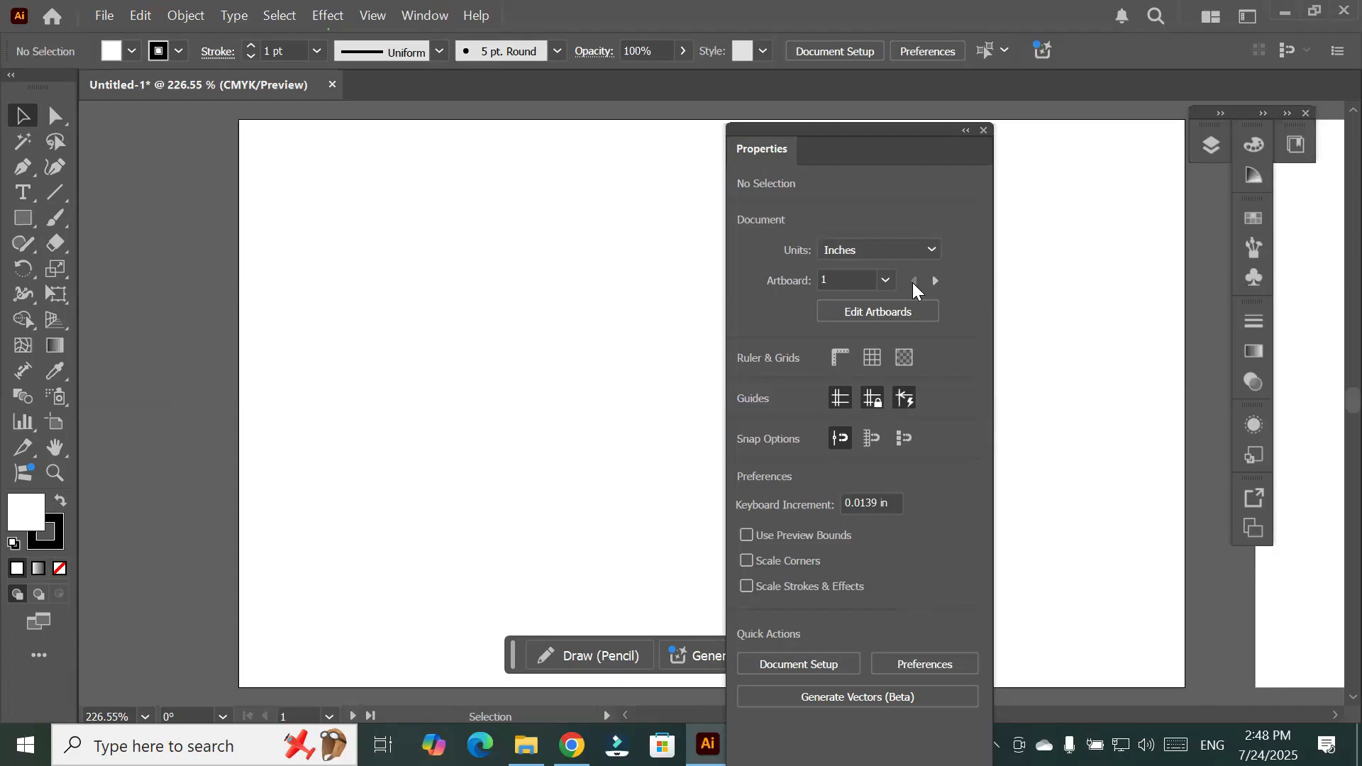
{"action": "left_click", "coordinate": [935, 281]}
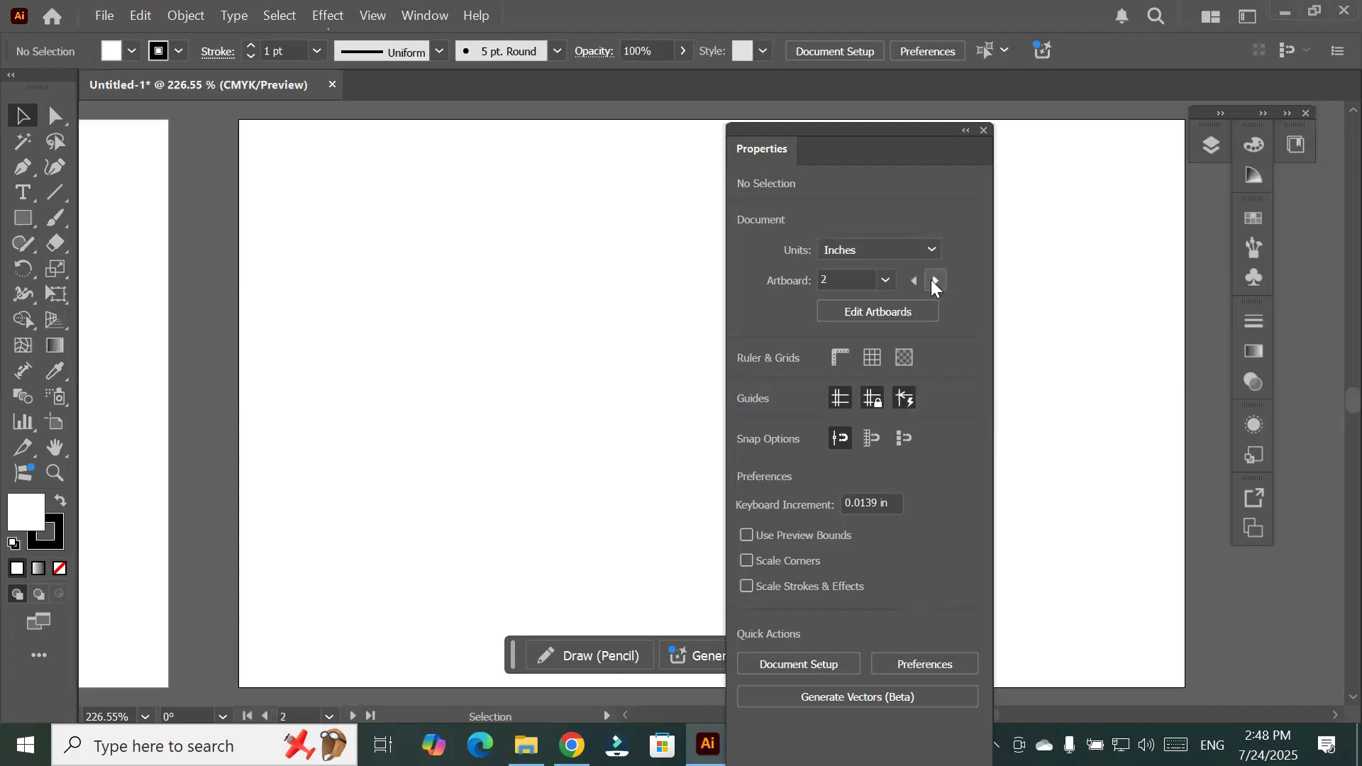
{"action": "left_click", "coordinate": [914, 281]}
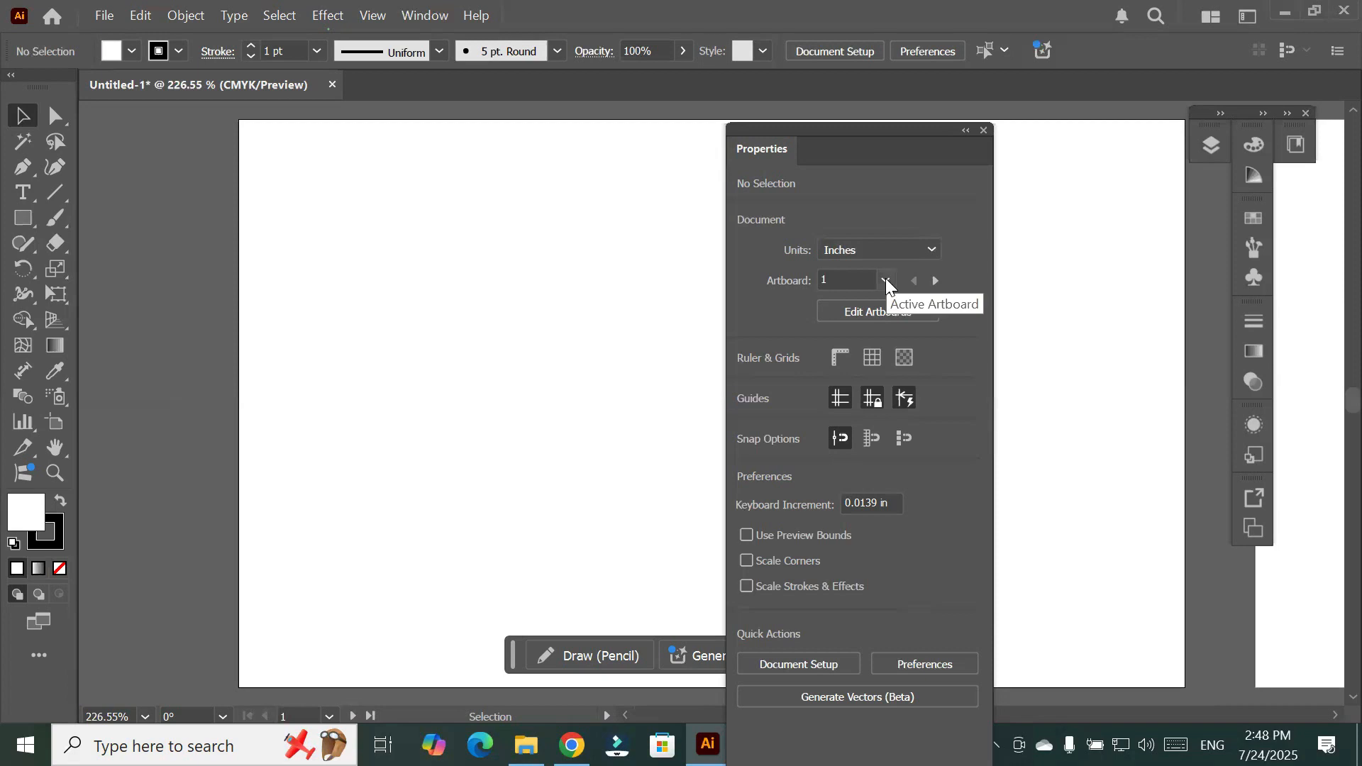
Move the Properties panel aside and toggle the rulers until they are left on
{"action": "left_click_drag", "start_coordinate": [858, 134], "coordinate": [997, 172]}
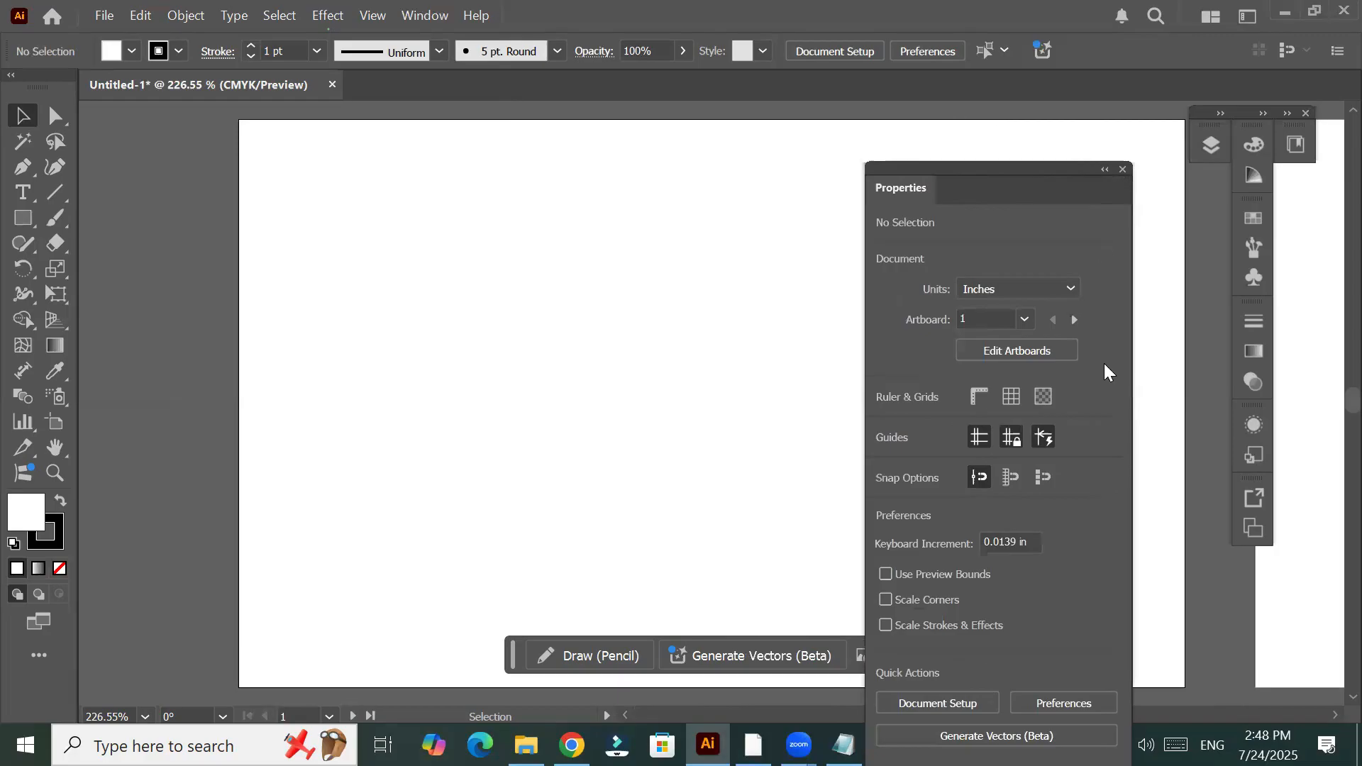
{"action": "left_click", "coordinate": [979, 396]}
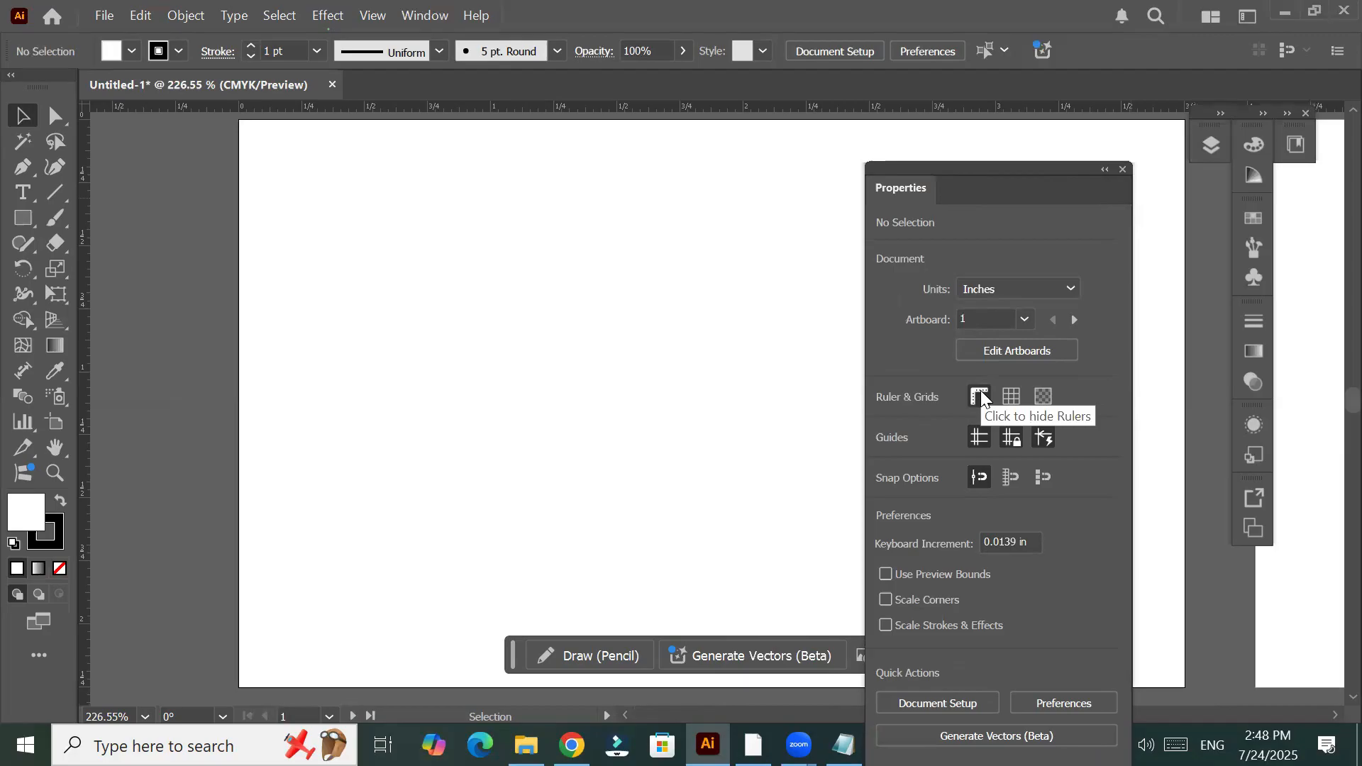
{"action": "left_click", "coordinate": [980, 397]}
{"action": "left_click", "coordinate": [980, 397]}
{"action": "left_click", "coordinate": [980, 396]}
{"action": "left_click", "coordinate": [980, 397]}
{"action": "left_click_drag", "start_coordinate": [877, 206], "coordinate": [809, 229]}
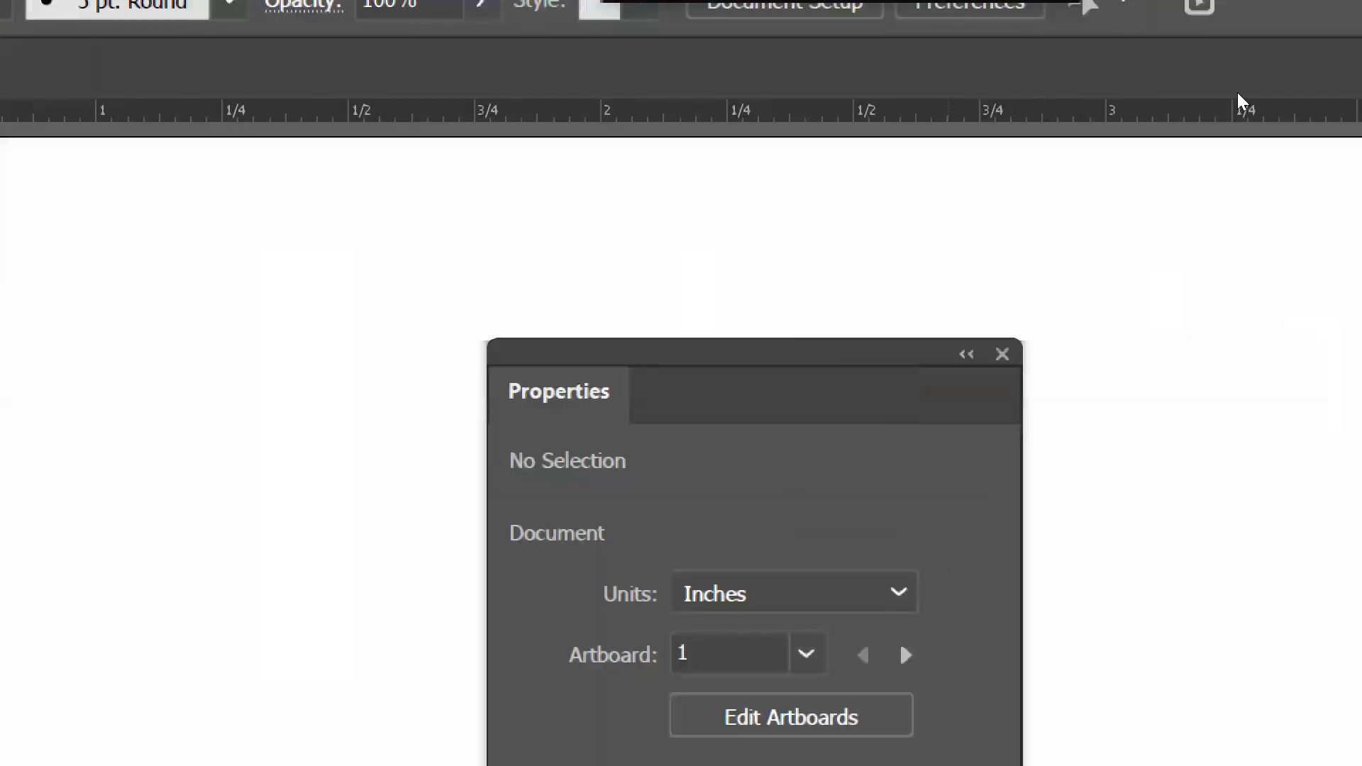
{"action": "left_click_drag", "start_coordinate": [1199, 110], "coordinate": [1210, 232]}
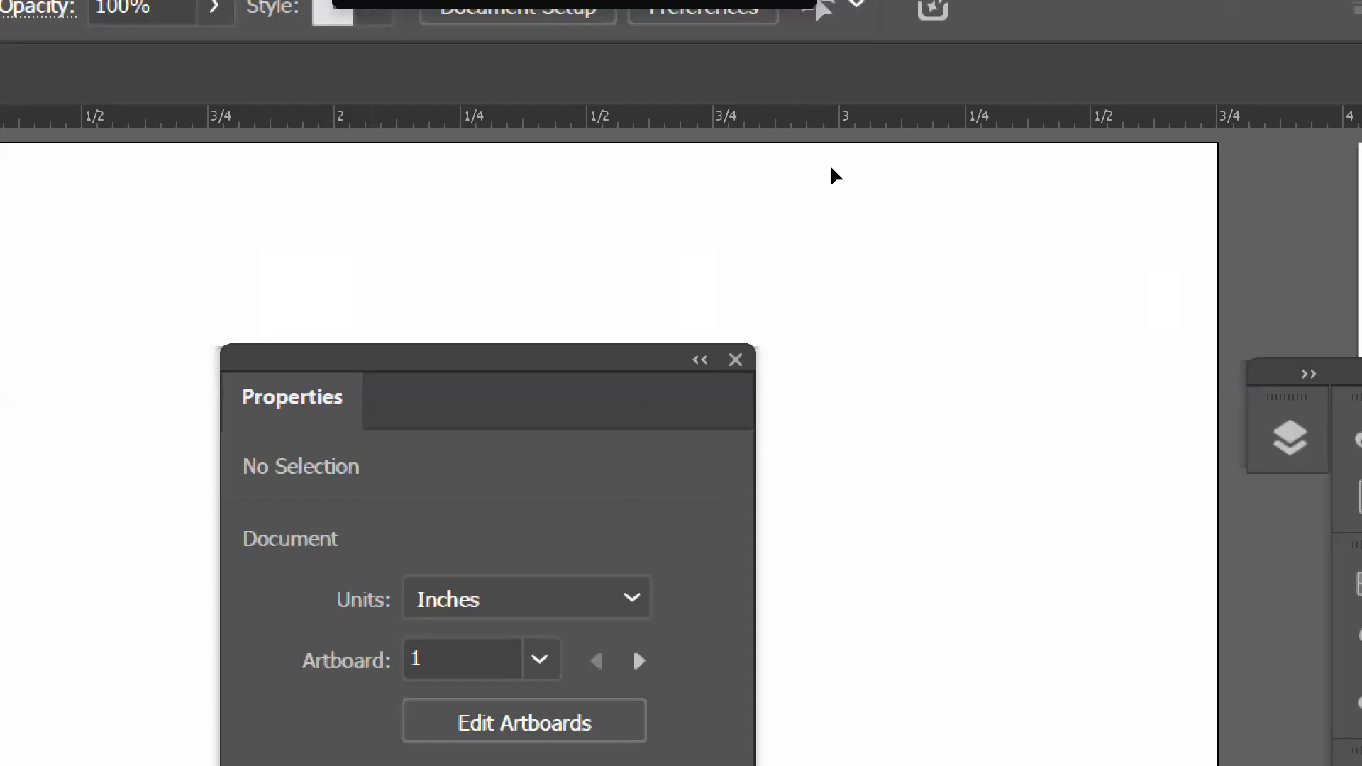
{"action": "scroll", "coordinate": [831, 170], "scroll_direction": "down", "scroll_amount": 1}
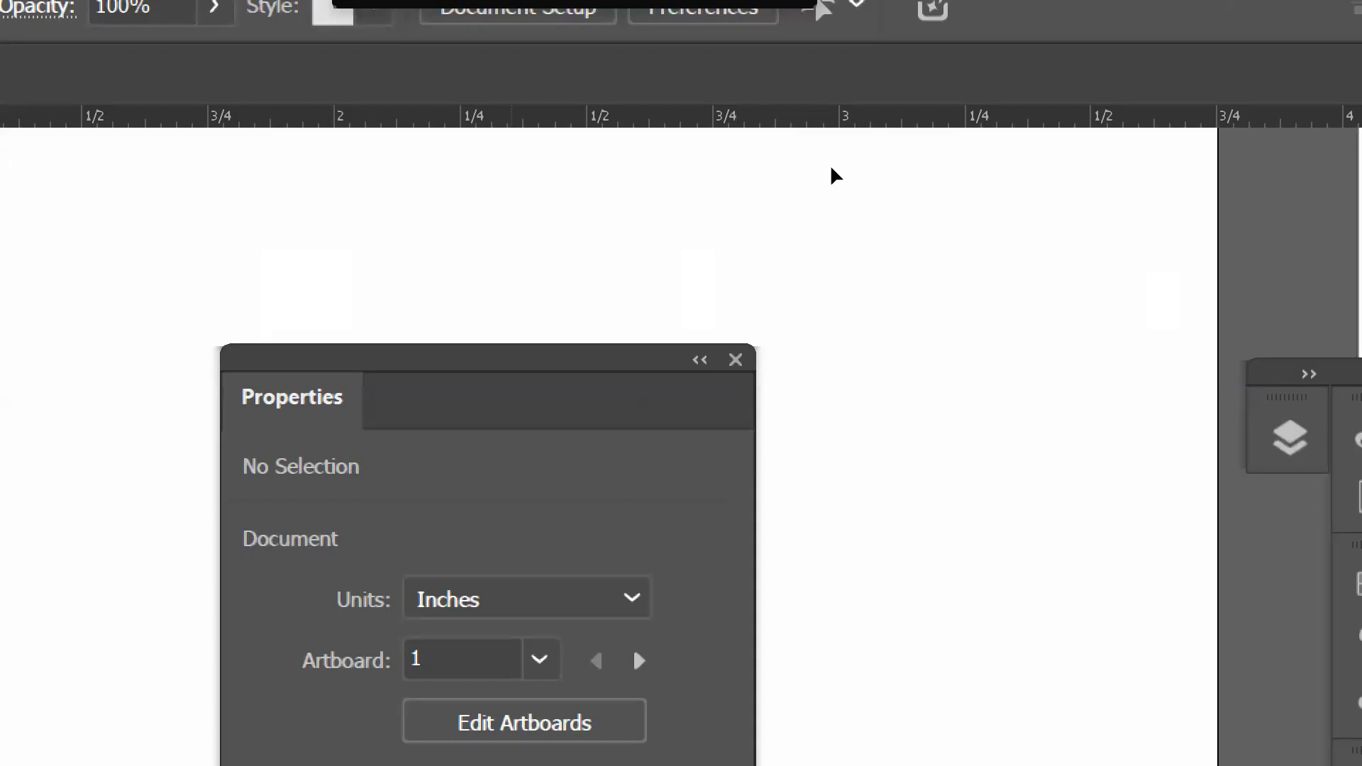
Zoom out three steps with Ctrl+- to see all four artboards, then zoom in two steps
{"action": "key", "text": "ctrl+minus"}
{"action": "key", "text": "ctrl+minus"}
{"action": "key", "text": "ctrl+minus"}
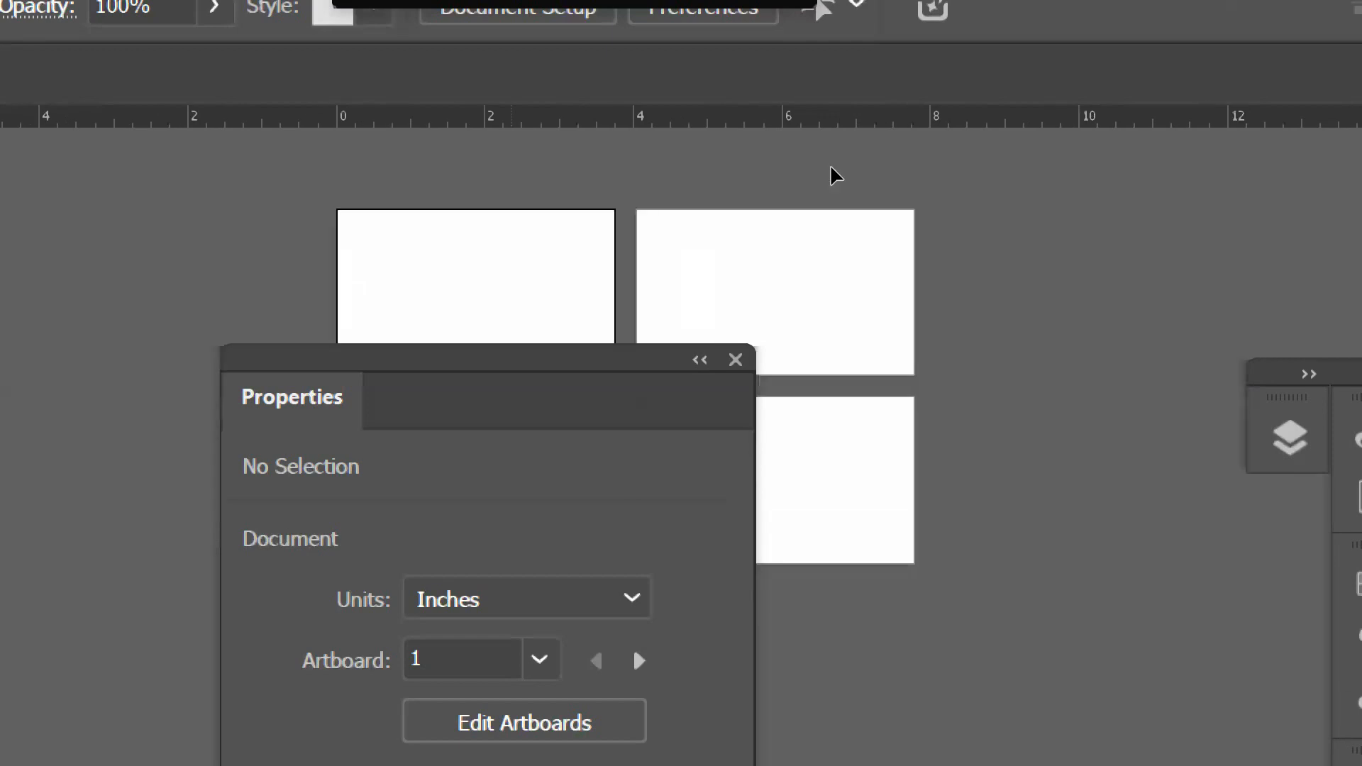
{"action": "key", "text": "ctrl+minus"}
{"action": "key", "text": "ctrl+minus"}
{"action": "key", "text": "ctrl+minus"}
{"action": "key", "text": "ctrl+minus"}
{"action": "key", "text": "ctrl+minus"}
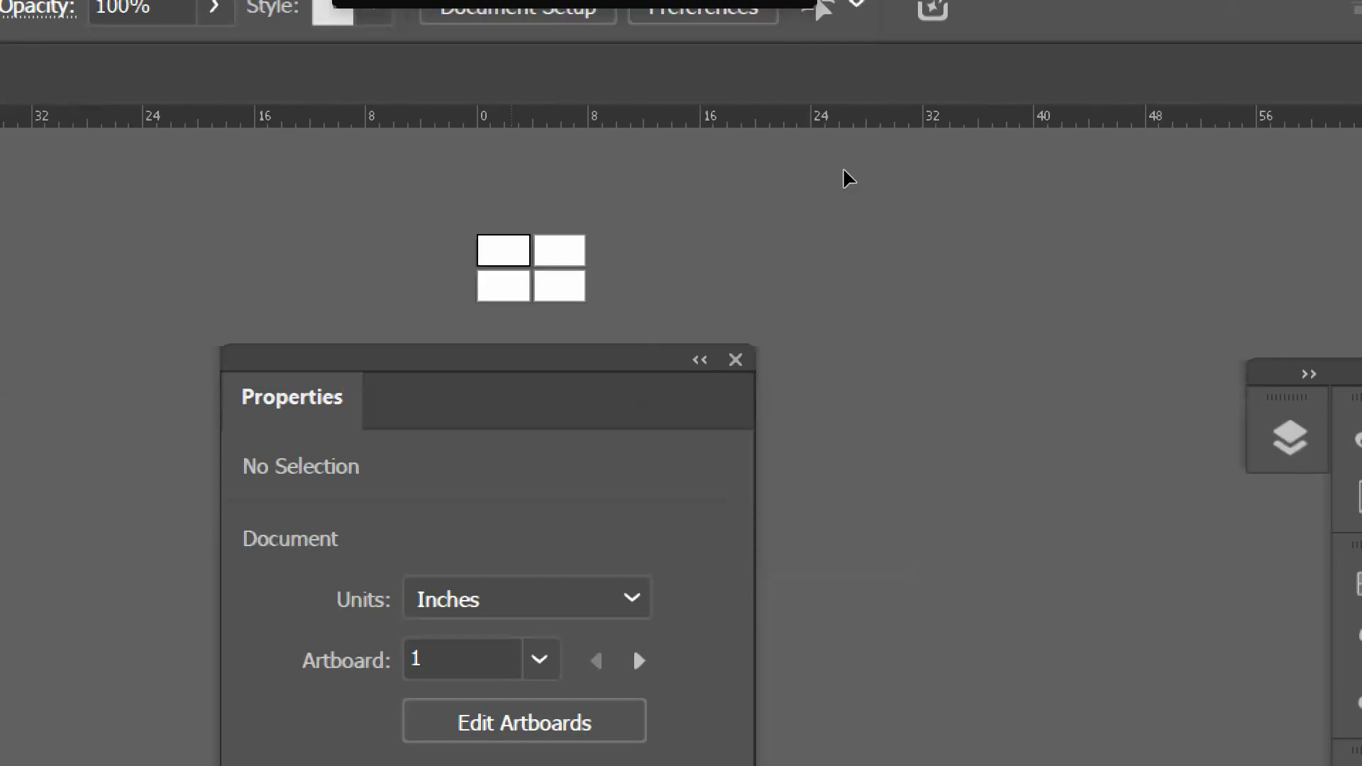
{"action": "key", "text": "ctrl+minus"}
{"action": "key", "text": "ctrl+plus"}
{"action": "key", "text": "ctrl+plus"}
{"action": "key", "text": "ctrl+plus"}
{"action": "key", "text": "ctrl+plus"}
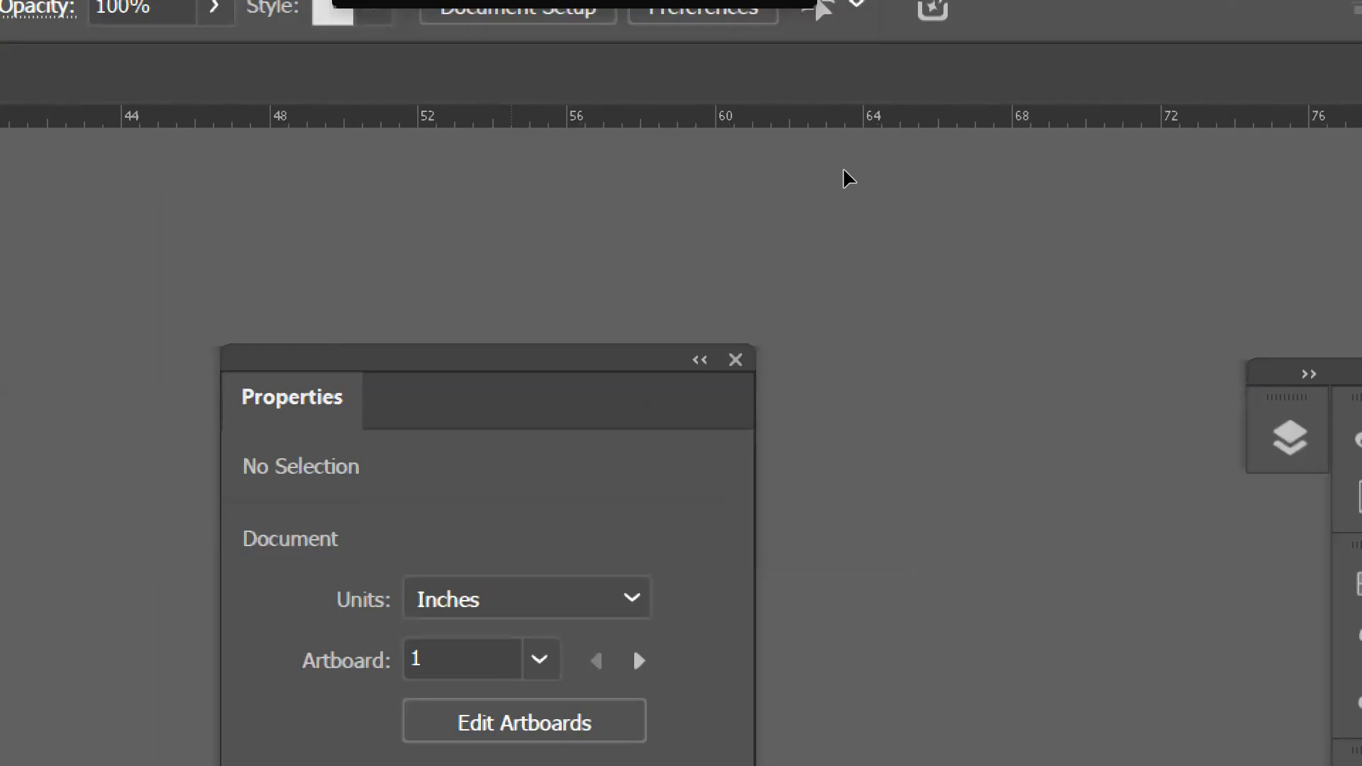
{"action": "key", "text": "ctrl+plus"}
{"action": "key", "text": "ctrl+plus"}
{"action": "key", "text": "ctrl+plus"}
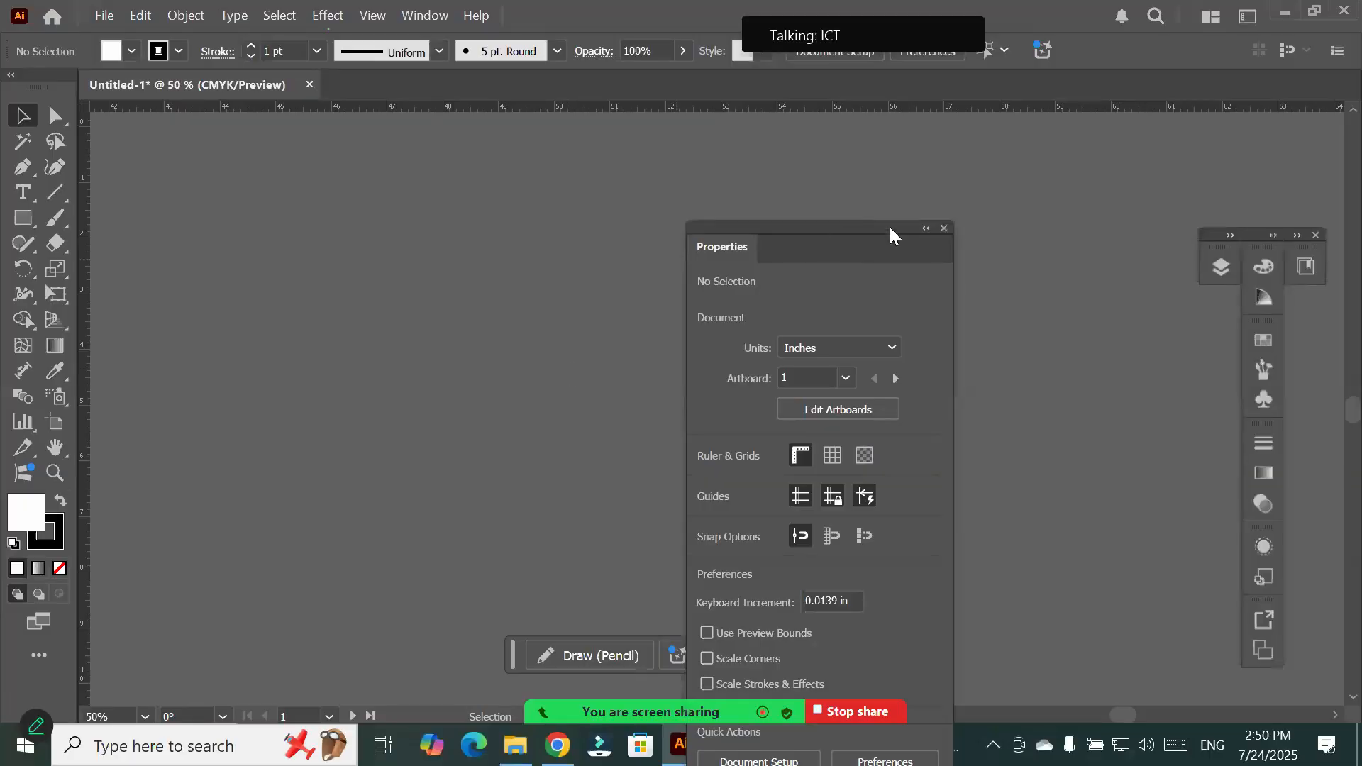
Move the Properties panel to the right, step forward to artboard 3, then back to artboard 1
{"action": "left_click_drag", "start_coordinate": [892, 236], "coordinate": [1208, 200]}
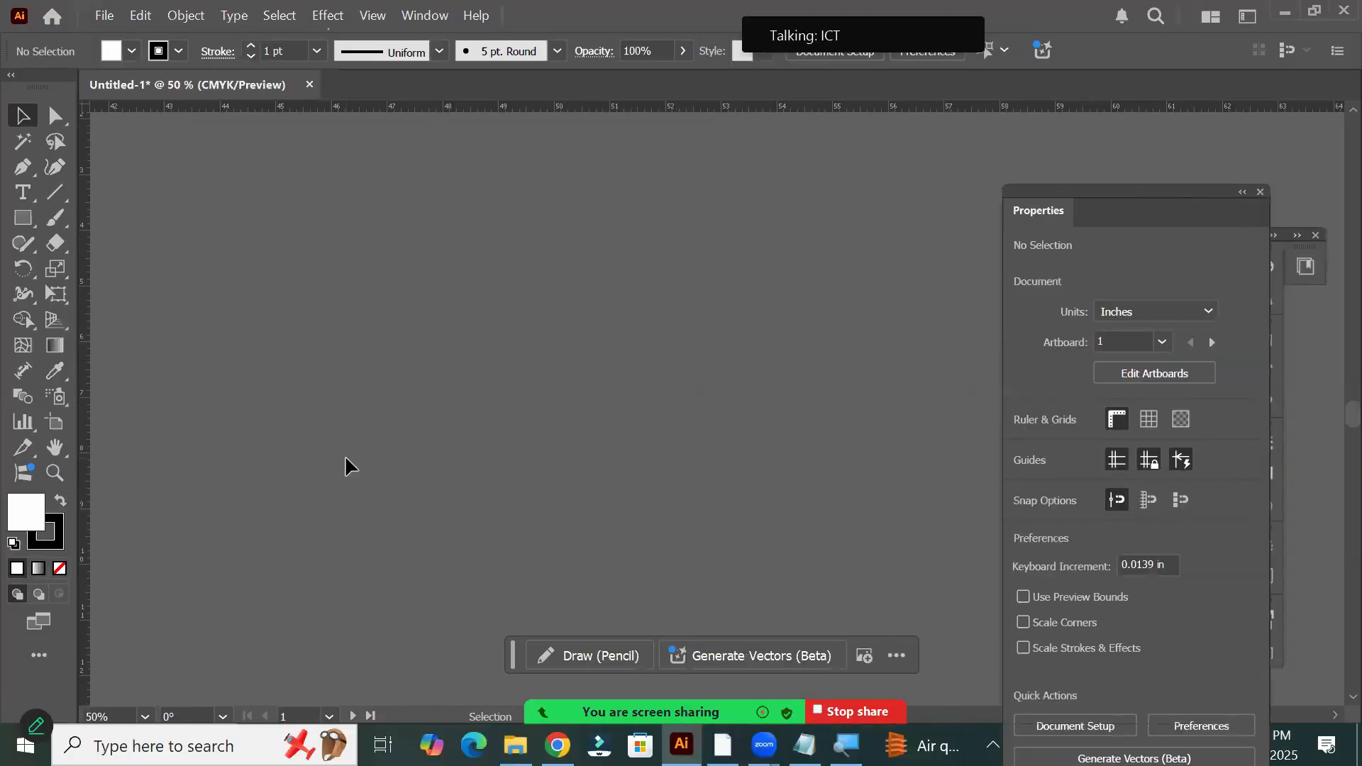
{"action": "scroll", "coordinate": [388, 457], "scroll_direction": "up", "scroll_amount": 3}
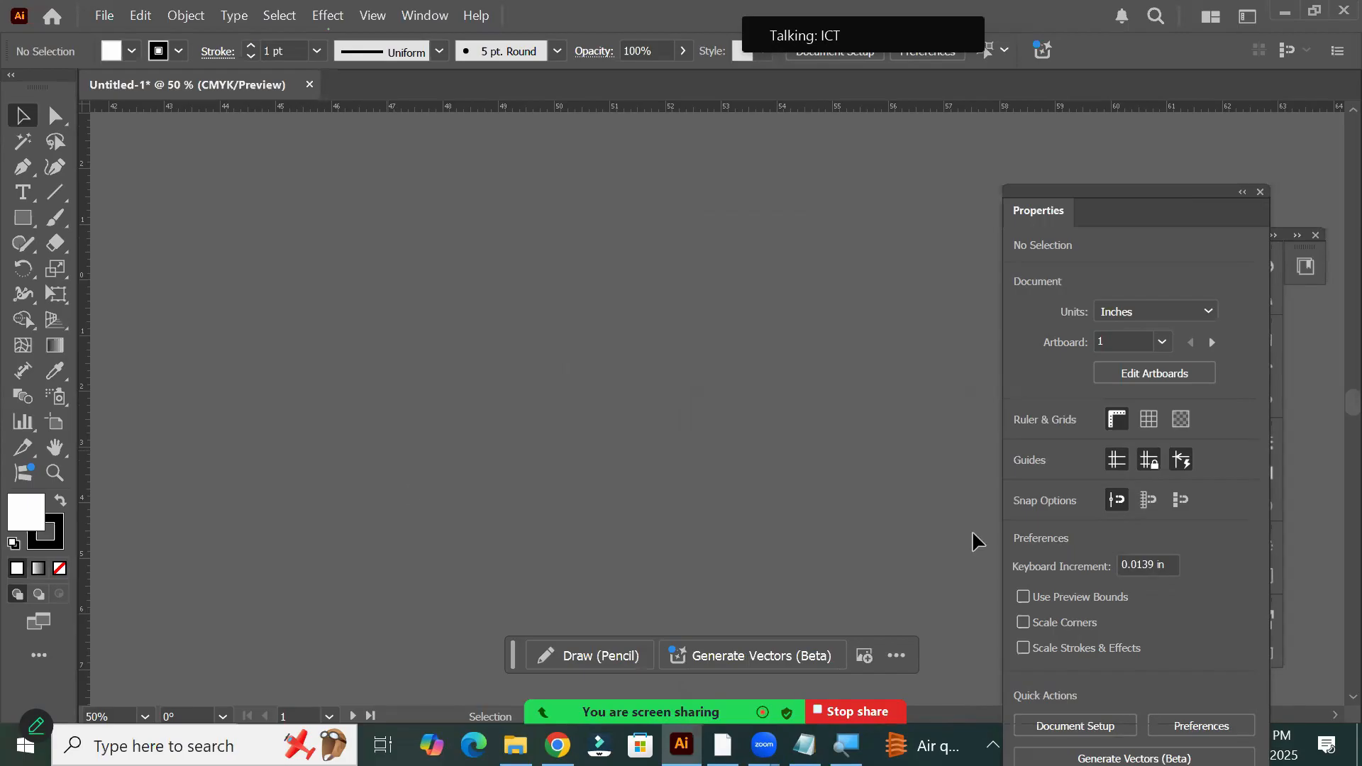
{"action": "left_click", "coordinate": [1212, 342]}
{"action": "left_click", "coordinate": [1212, 343]}
{"action": "left_click", "coordinate": [1191, 343]}
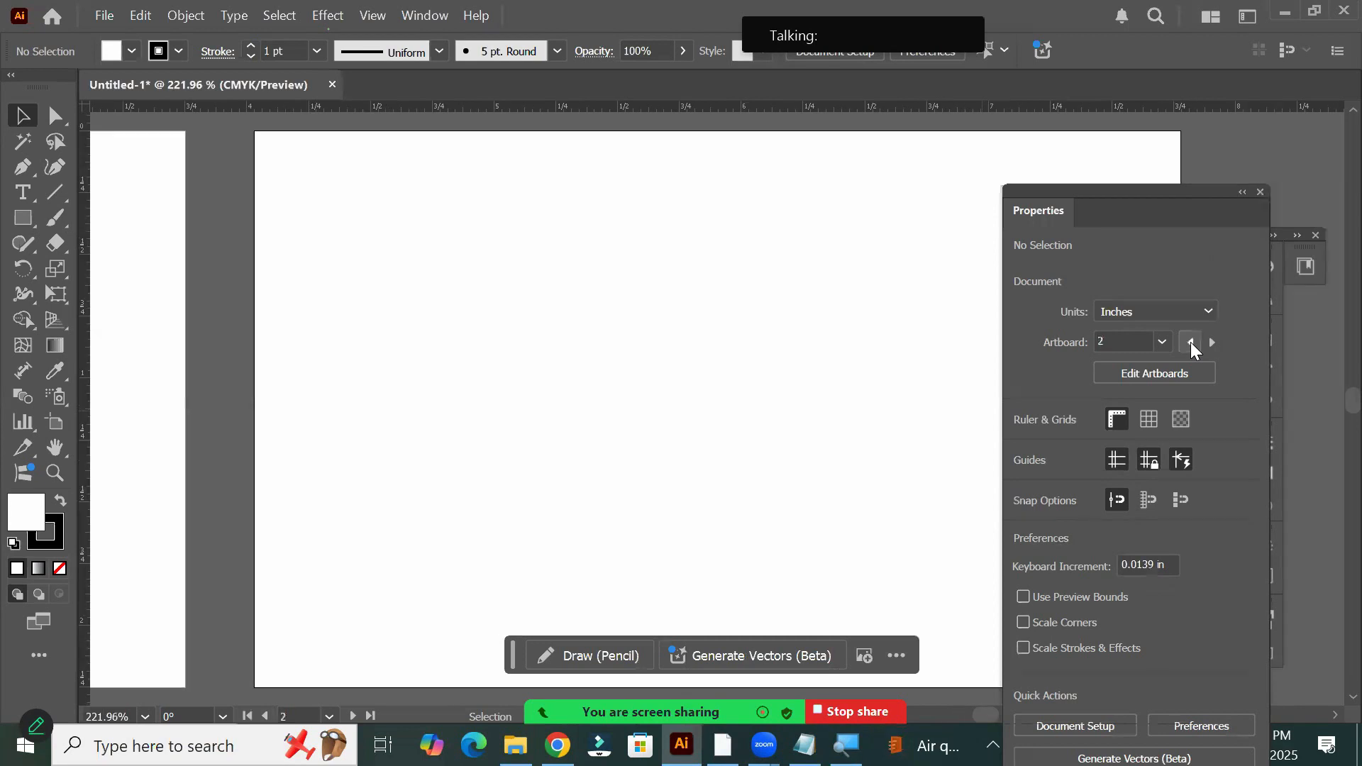
{"action": "left_click", "coordinate": [1191, 343]}
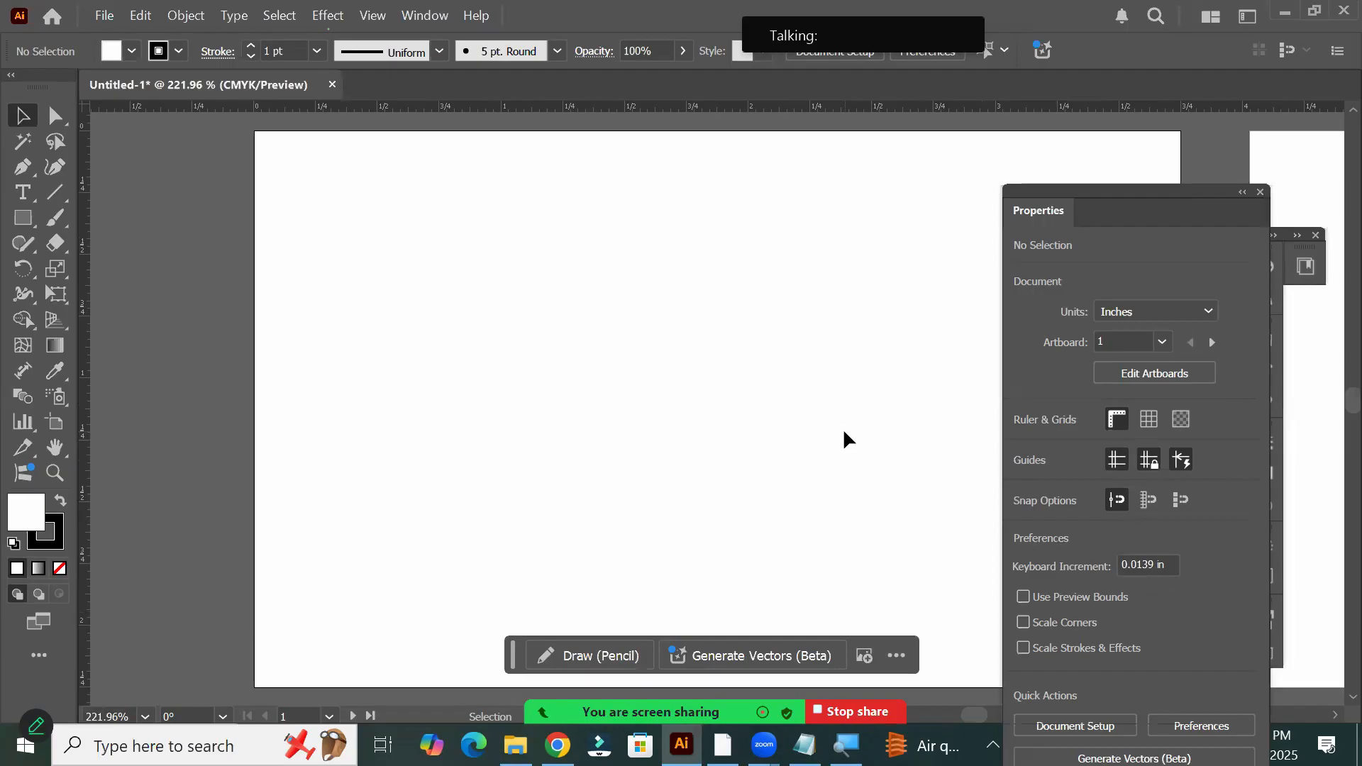
Scroll the canvas up and down, then to the right toward the neighbouring artboard
{"action": "scroll", "coordinate": [830, 276], "scroll_direction": "down", "scroll_amount": 2}
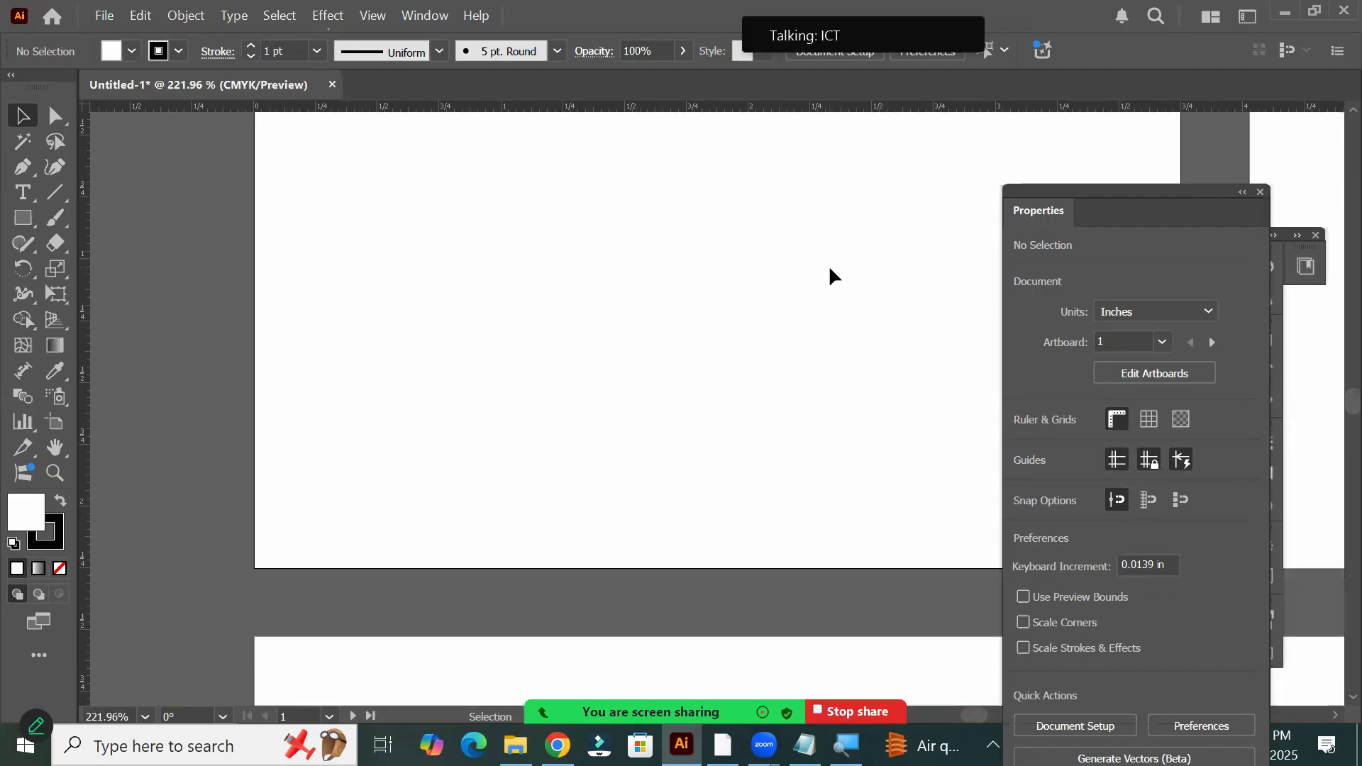
{"action": "scroll", "coordinate": [837, 283], "scroll_direction": "down", "scroll_amount": 1}
{"action": "scroll", "coordinate": [840, 293], "scroll_direction": "down", "scroll_amount": 2}
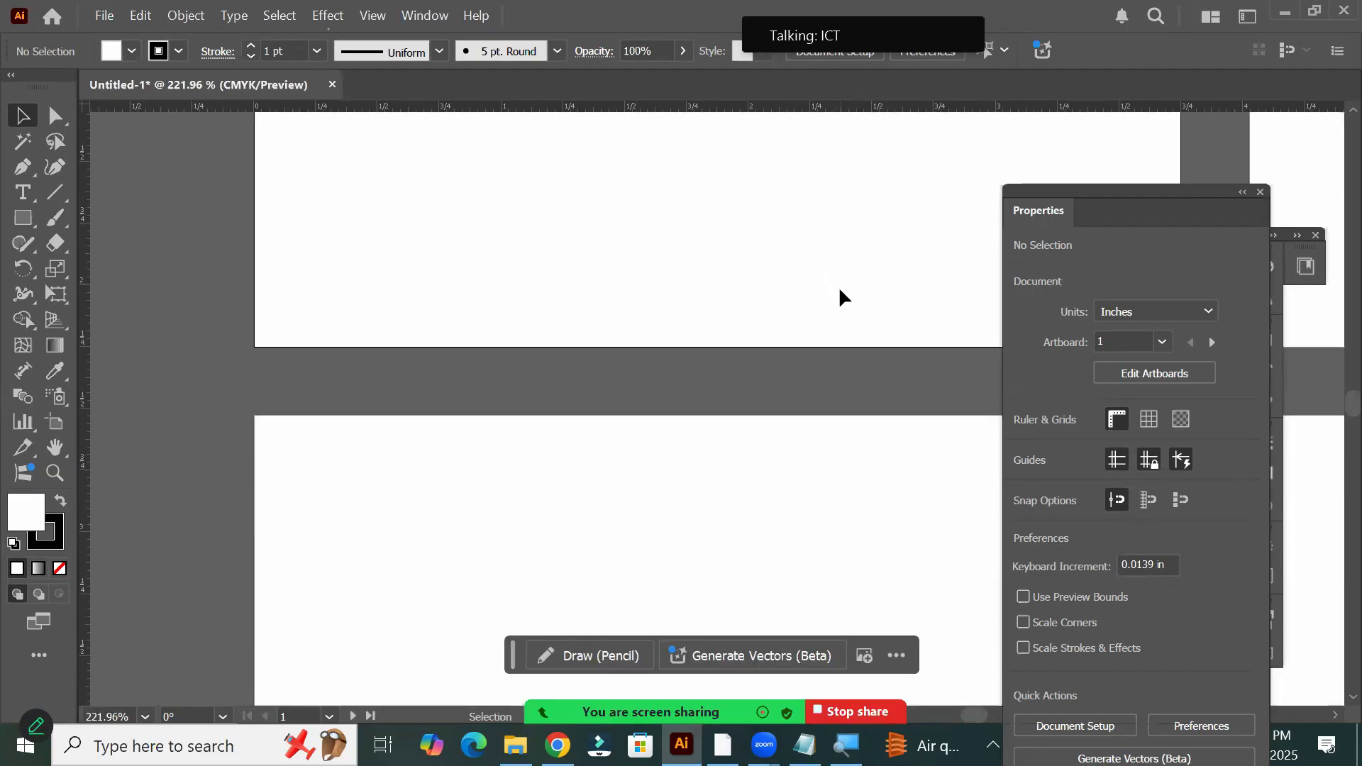
{"action": "scroll", "coordinate": [842, 295], "scroll_direction": "up", "scroll_amount": 4}
{"action": "scroll", "coordinate": [915, 313], "scroll_direction": "up", "scroll_amount": 1}
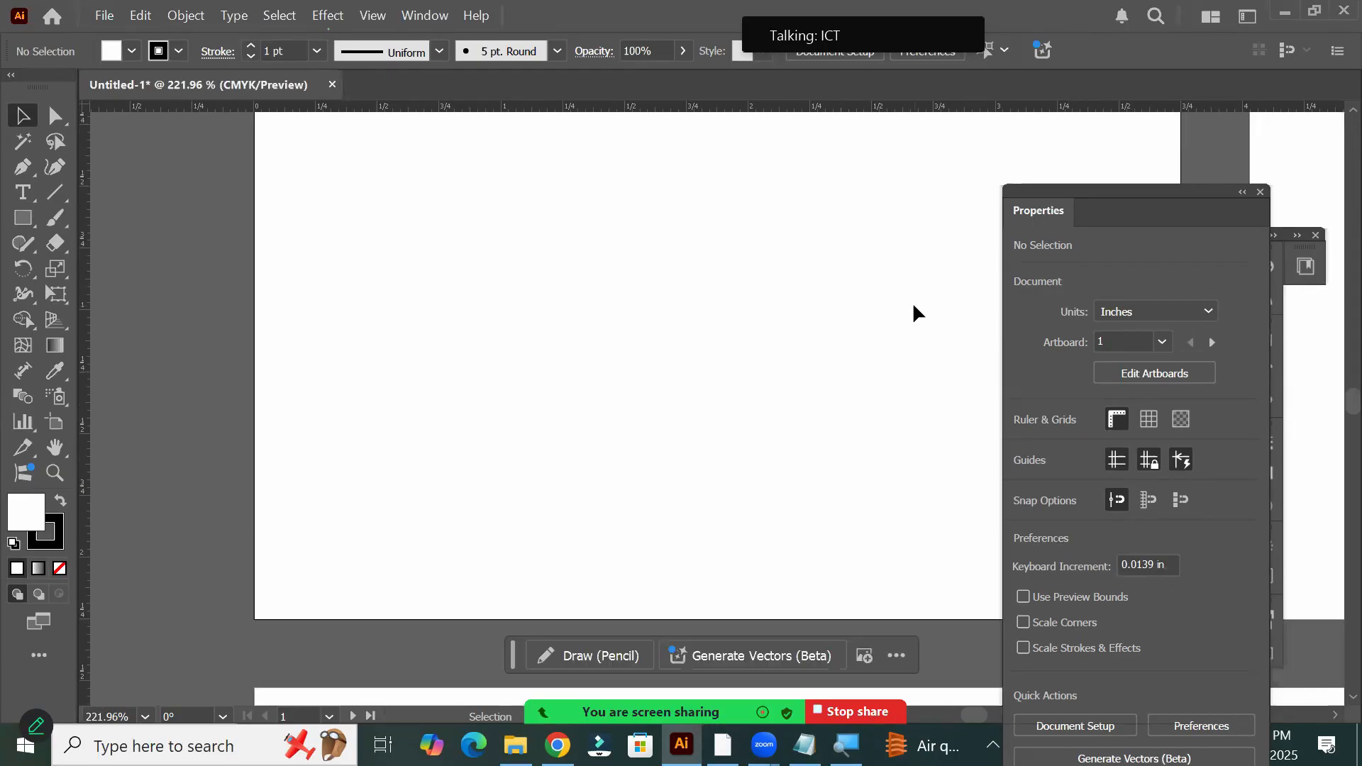
{"action": "scroll", "coordinate": [915, 313], "scroll_direction": "up", "scroll_amount": 2}
{"action": "scroll", "coordinate": [915, 313], "scroll_direction": "down", "scroll_amount": 5}
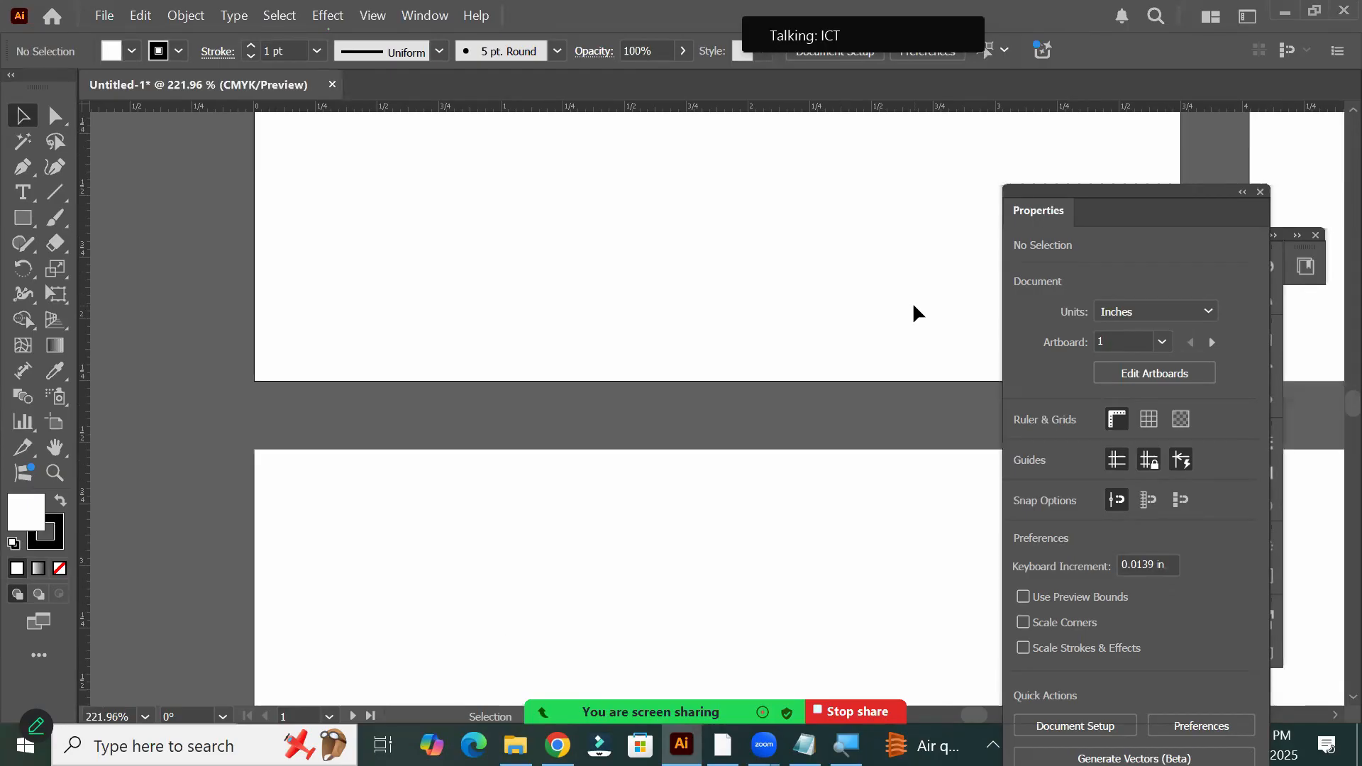
{"action": "scroll", "coordinate": [915, 313], "scroll_direction": "up", "scroll_amount": 3}
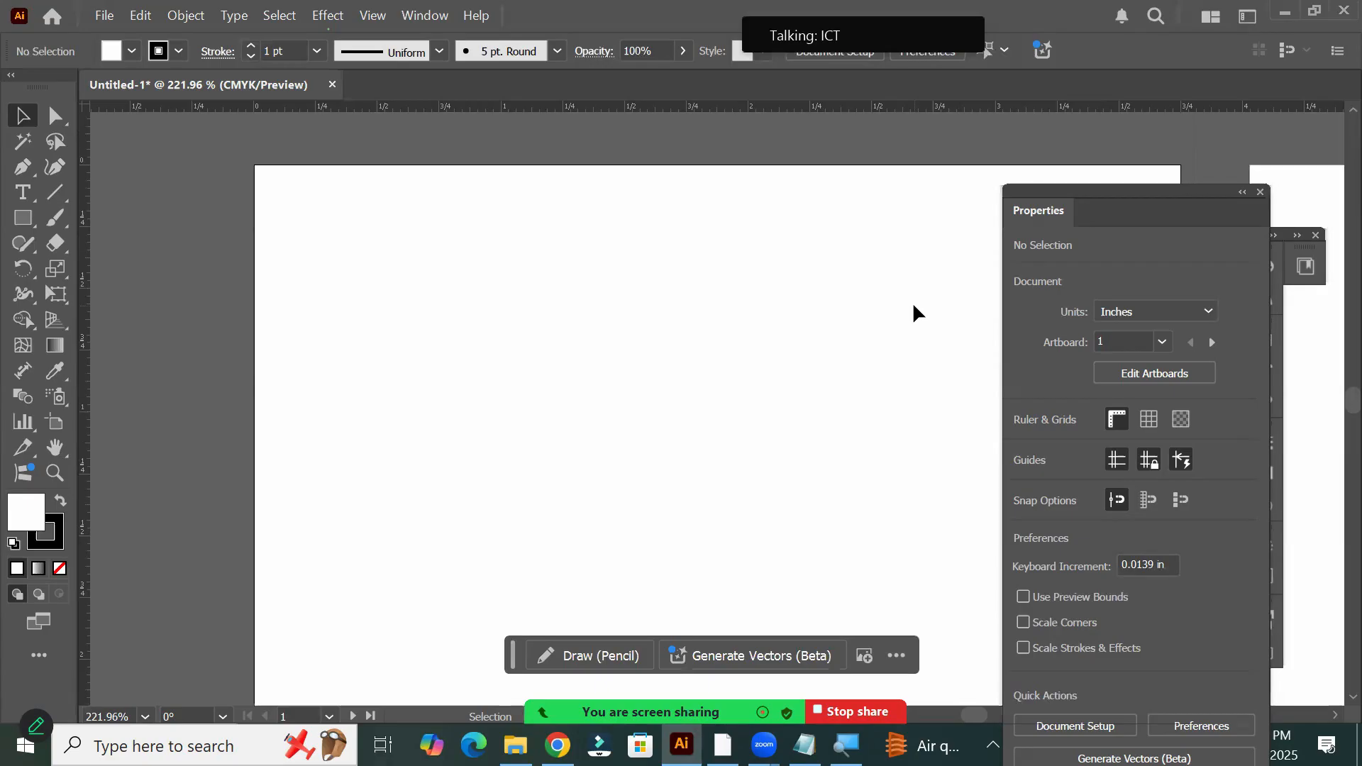
{"action": "scroll", "coordinate": [915, 313], "scroll_direction": "down", "scroll_amount": 1}
{"action": "scroll", "coordinate": [915, 313], "scroll_direction": "down", "scroll_amount": 5}
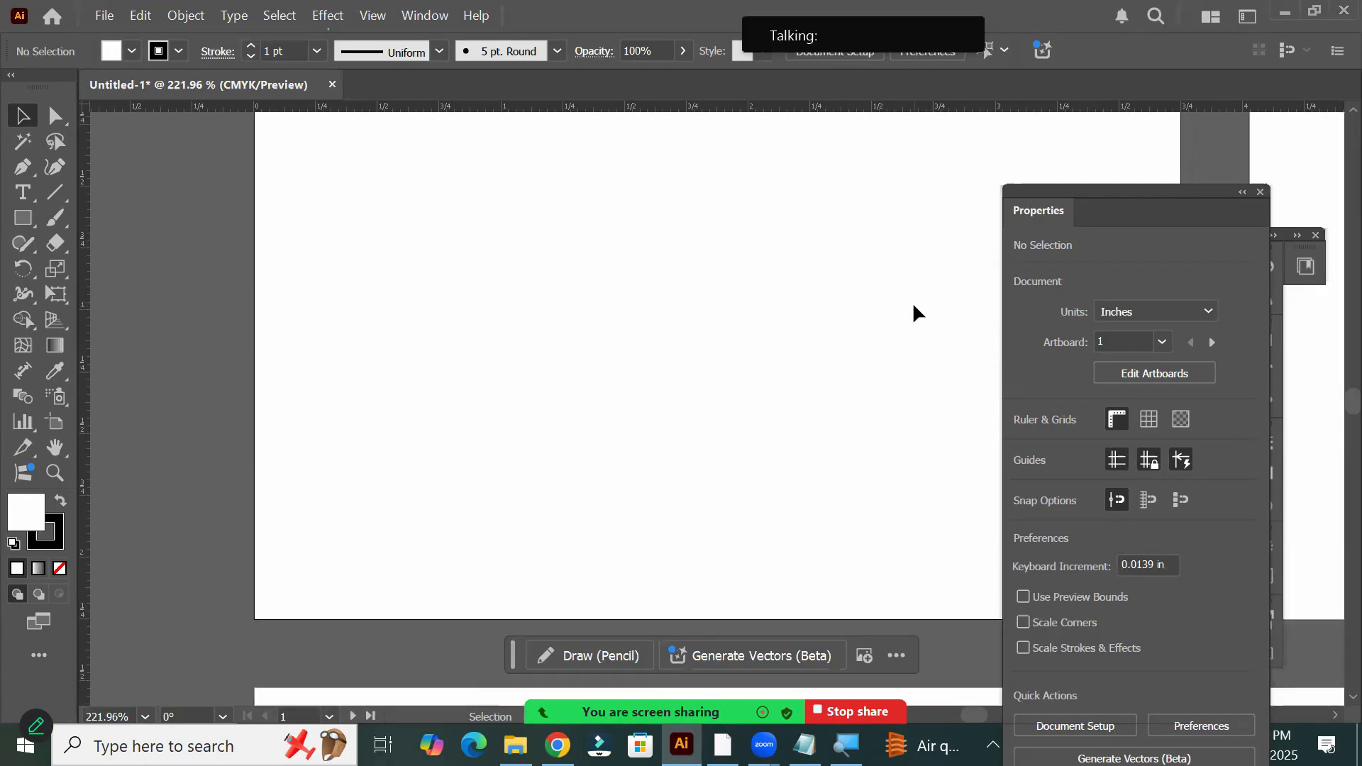
{"action": "scroll", "coordinate": [915, 313], "scroll_direction": "down", "scroll_amount": 1}
{"action": "scroll", "coordinate": [915, 313], "scroll_direction": "up", "scroll_amount": 5}
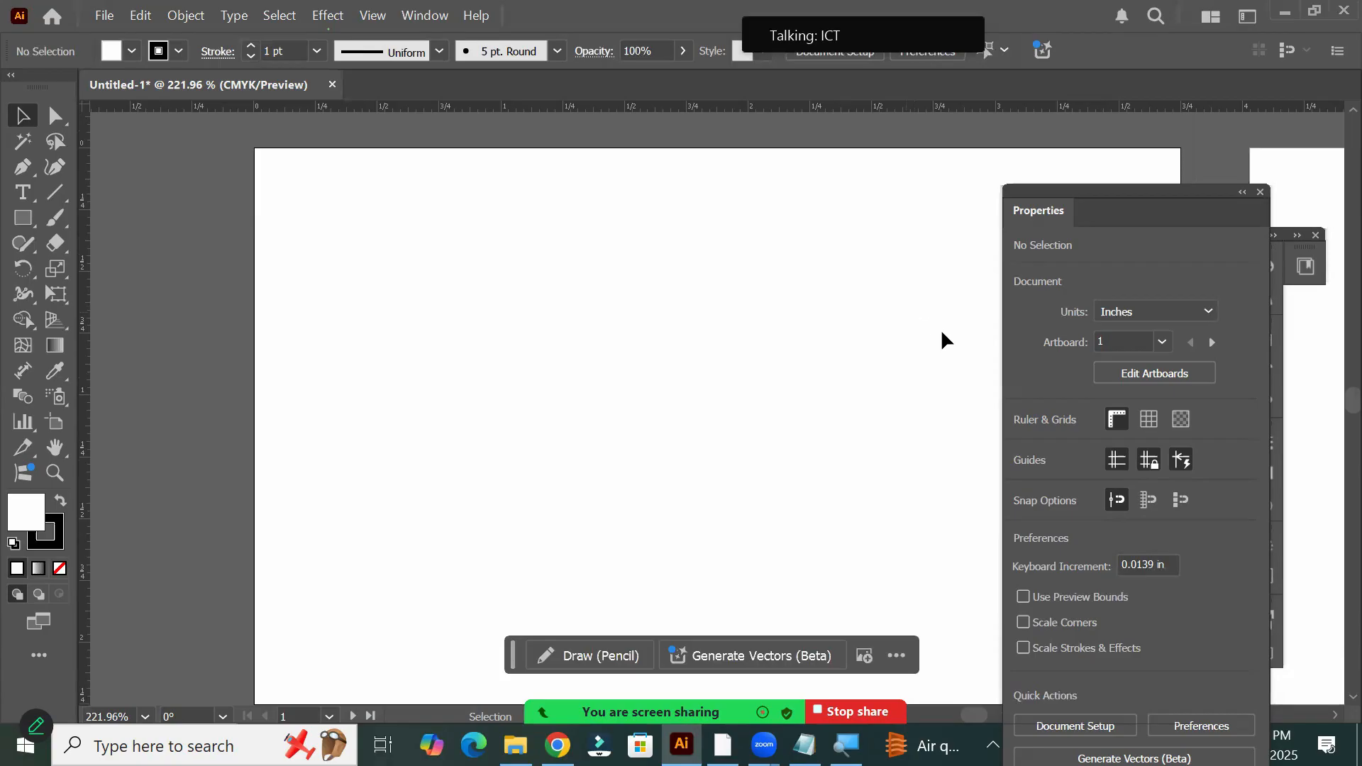
{"action": "scroll", "coordinate": [934, 334], "scroll_direction": "right", "scroll_amount": 3}
{"action": "scroll", "coordinate": [931, 344], "scroll_direction": "right", "scroll_amount": 3}
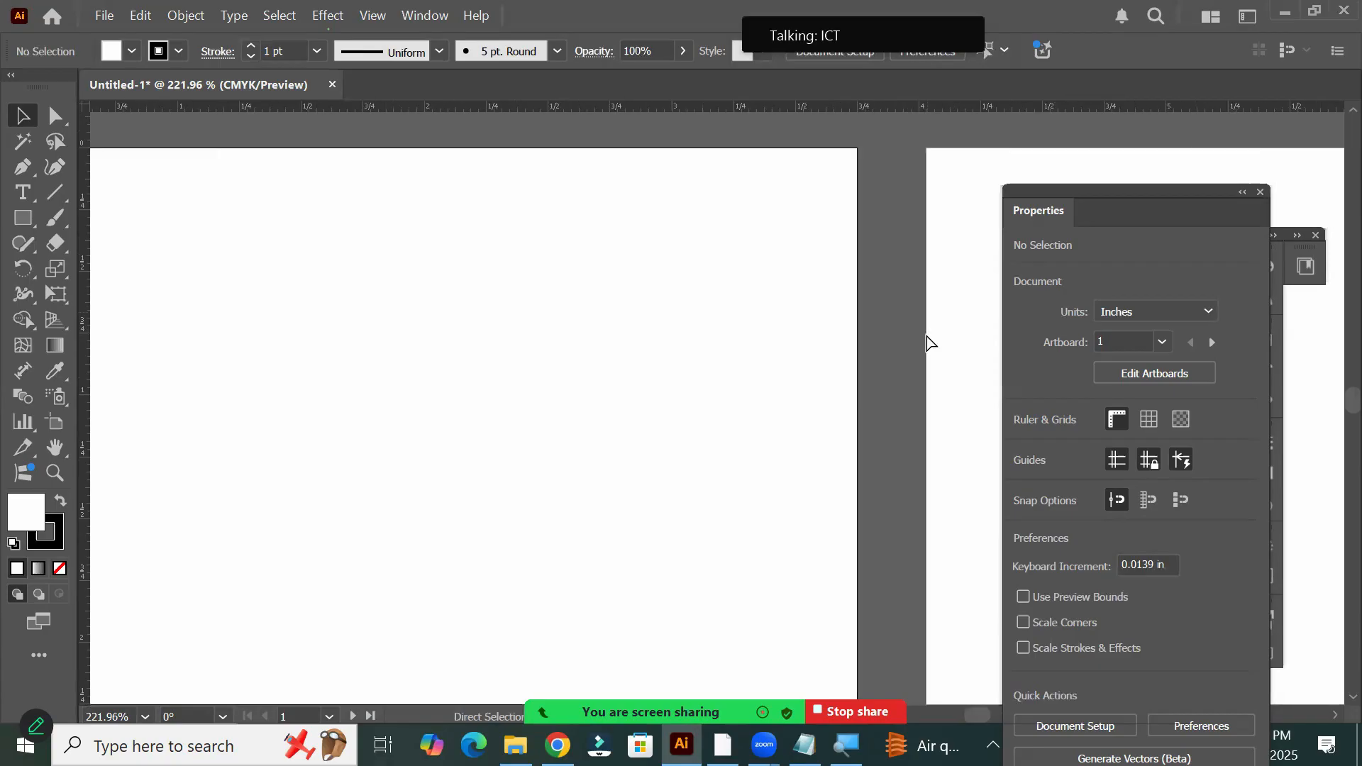
{"action": "scroll", "coordinate": [929, 344], "scroll_direction": "right", "scroll_amount": 8}
{"action": "scroll", "coordinate": [951, 362], "scroll_direction": "right", "scroll_amount": 4}
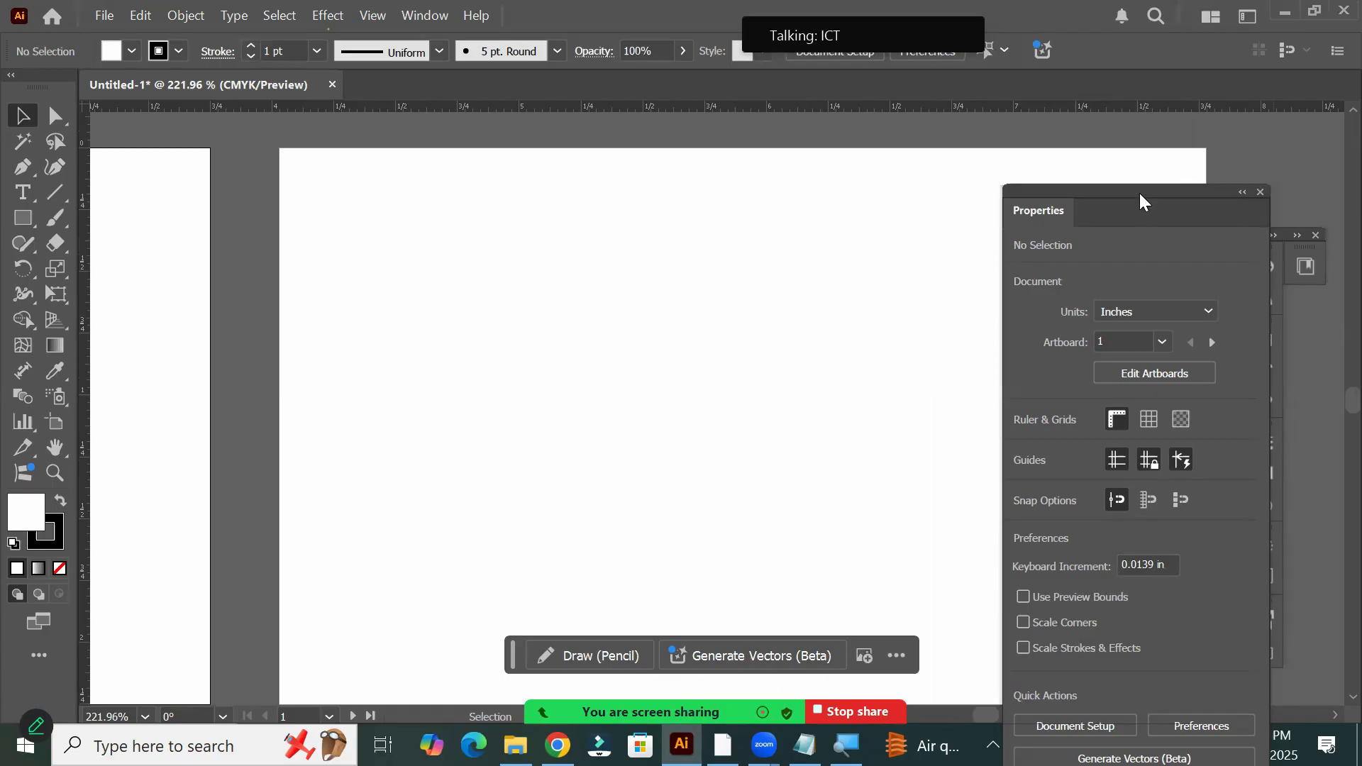
Move the floating settings panel aside and collapse it, then step the canvas with the horizontal scrollbar arrow
{"action": "left_click_drag", "start_coordinate": [1074, 2], "coordinate": [947, 124]}
{"action": "left_click", "coordinate": [950, 122]}
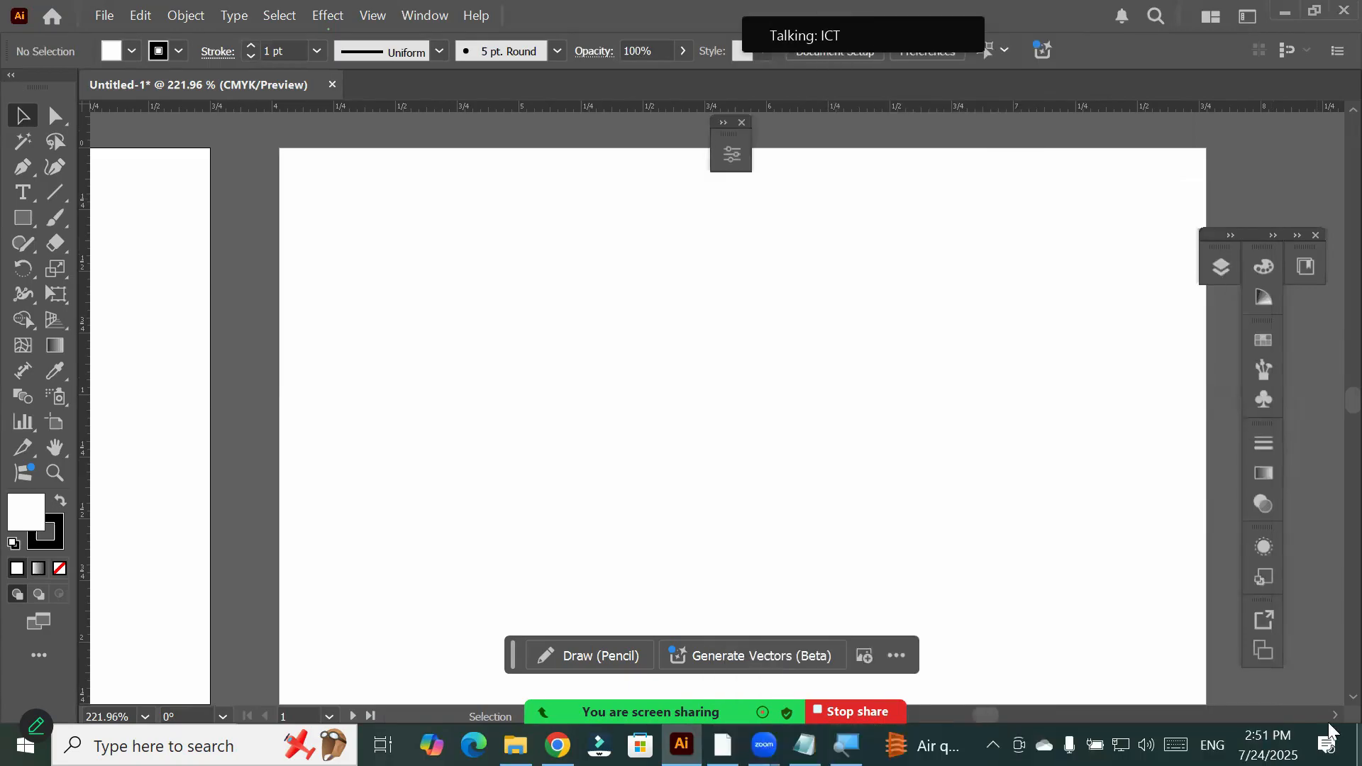
{"action": "left_click", "coordinate": [1332, 717]}
{"action": "left_click", "coordinate": [1332, 716]}
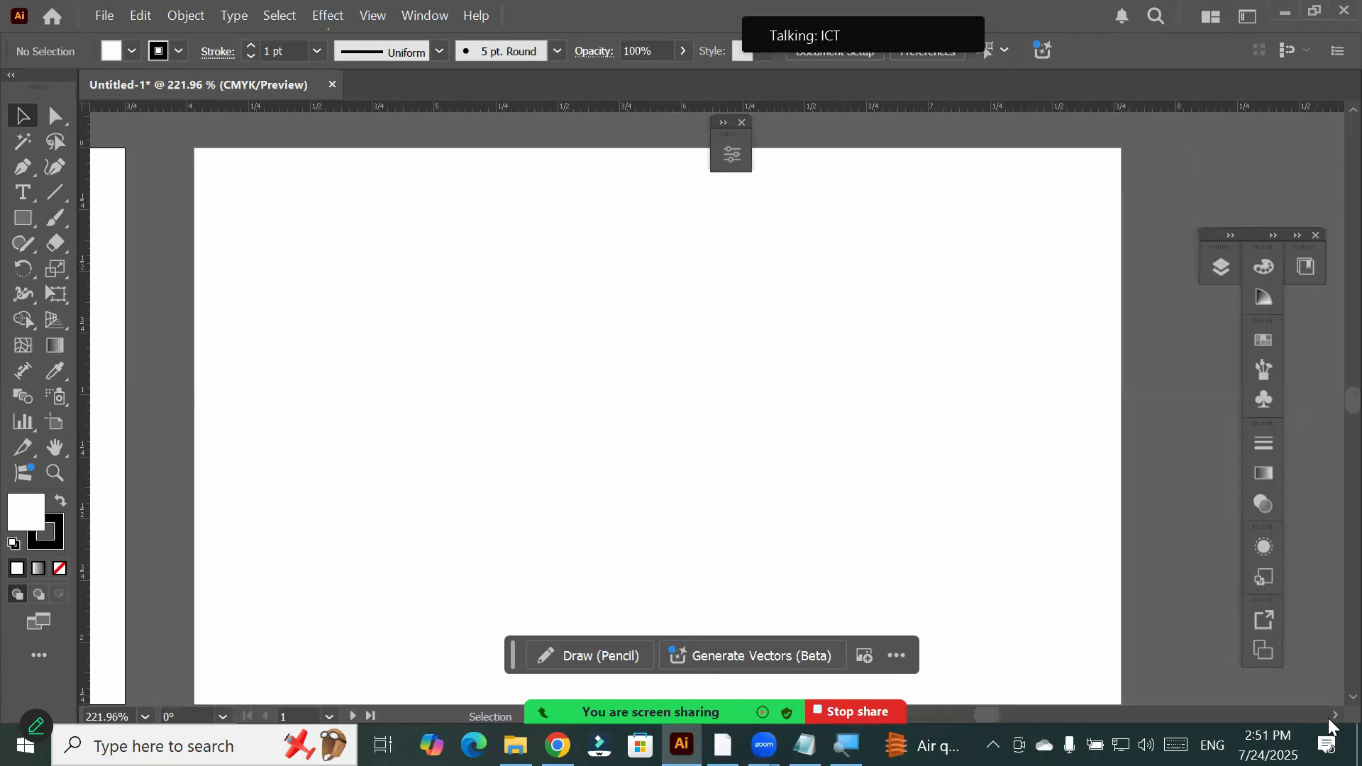
{"action": "left_click", "coordinate": [1333, 717]}
{"action": "left_click", "coordinate": [1333, 717]}
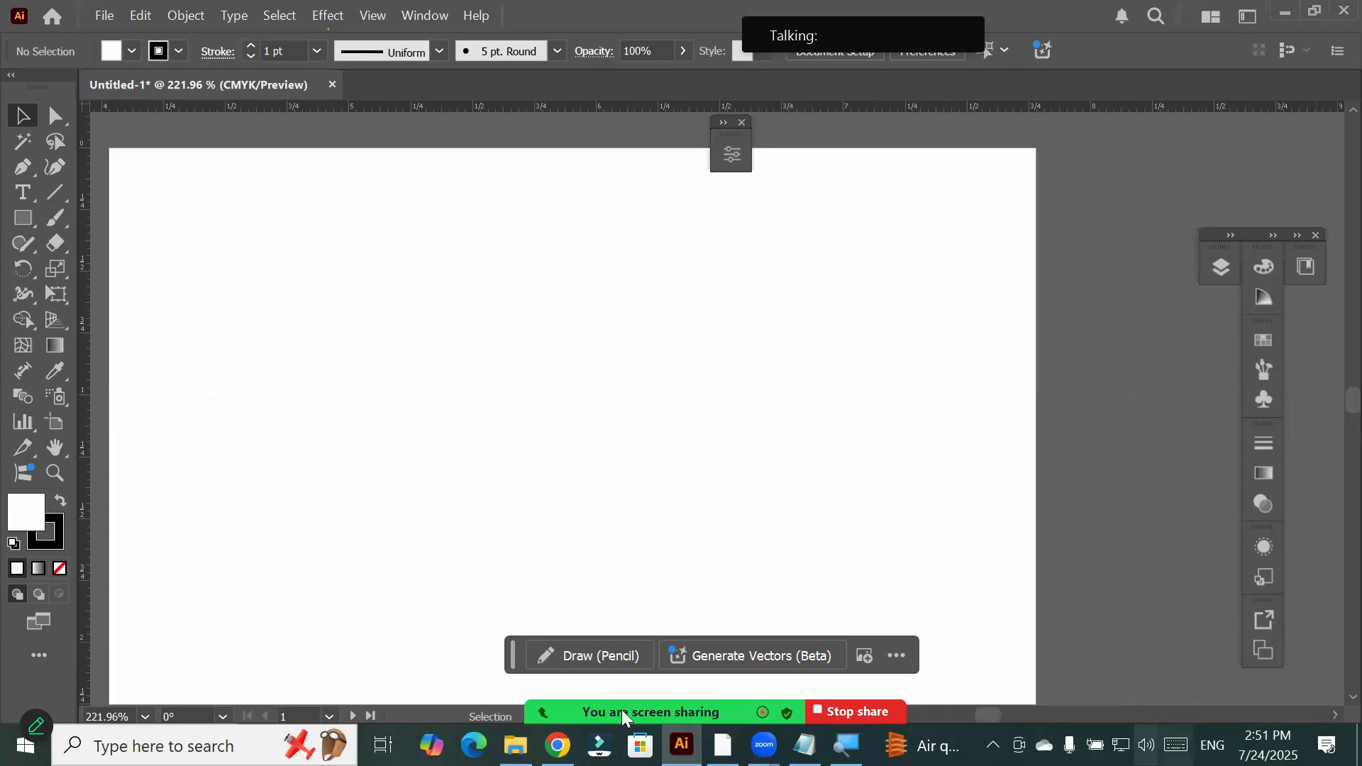
Scroll left until artboard 1 and its neighbour sit side by side
{"action": "scroll", "coordinate": [623, 717], "scroll_direction": "left", "scroll_amount": 3}
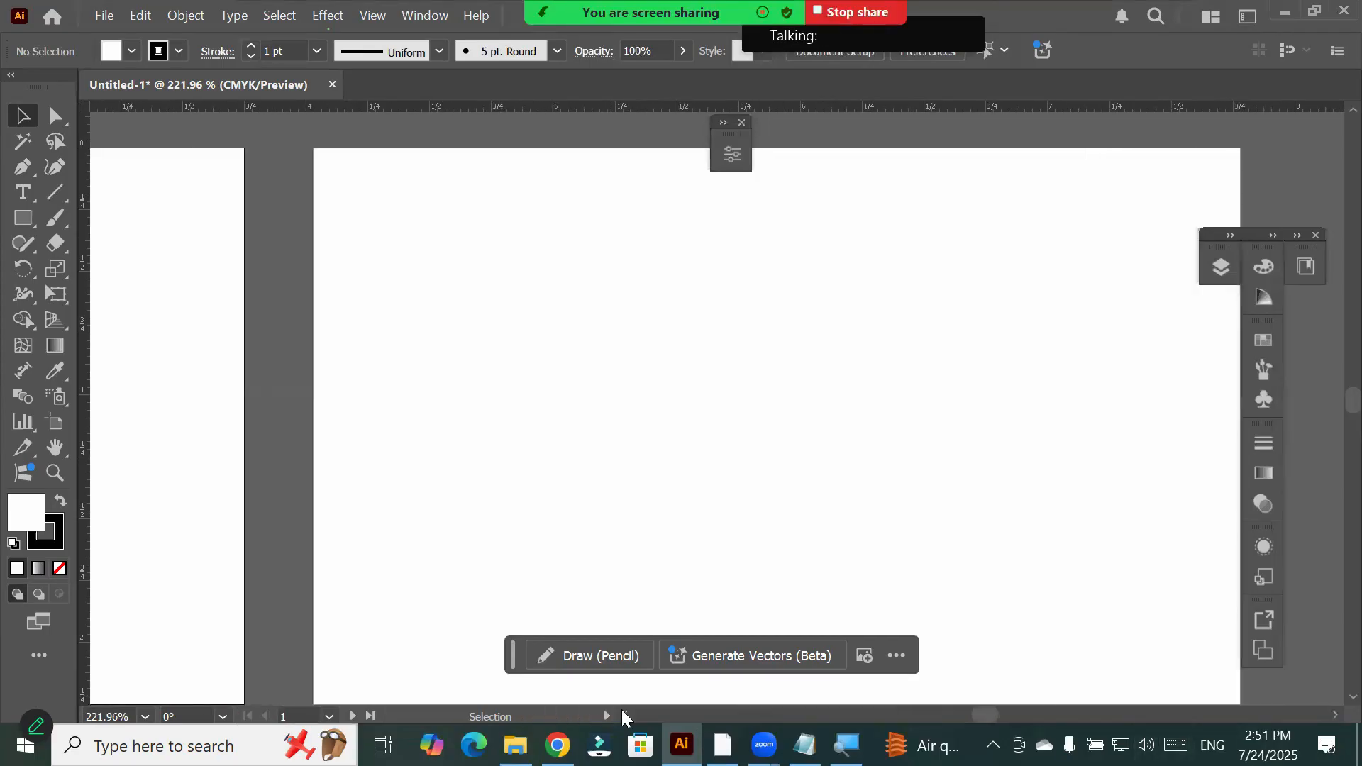
{"action": "scroll", "coordinate": [623, 716], "scroll_direction": "left", "scroll_amount": 1}
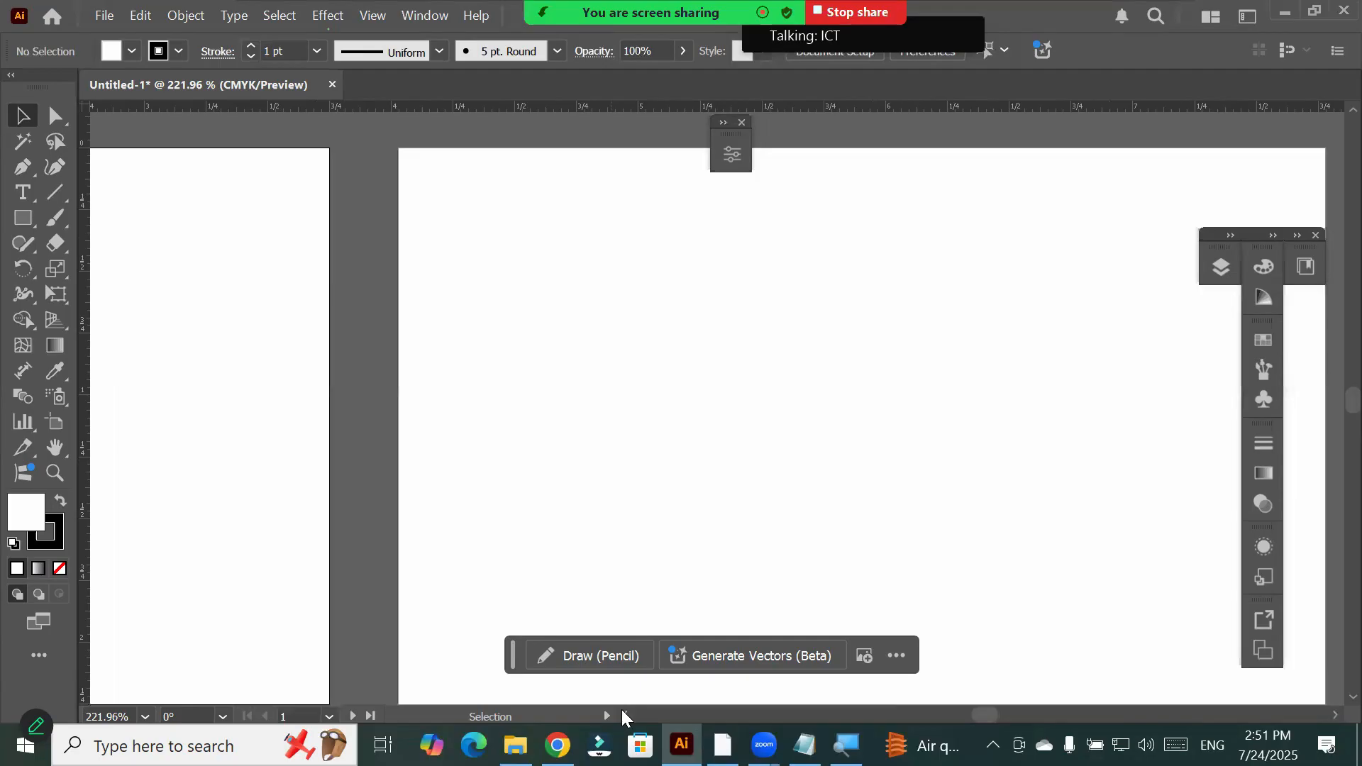
{"action": "scroll", "coordinate": [623, 716], "scroll_direction": "left", "scroll_amount": 2}
{"action": "scroll", "coordinate": [623, 716], "scroll_direction": "left", "scroll_amount": 1}
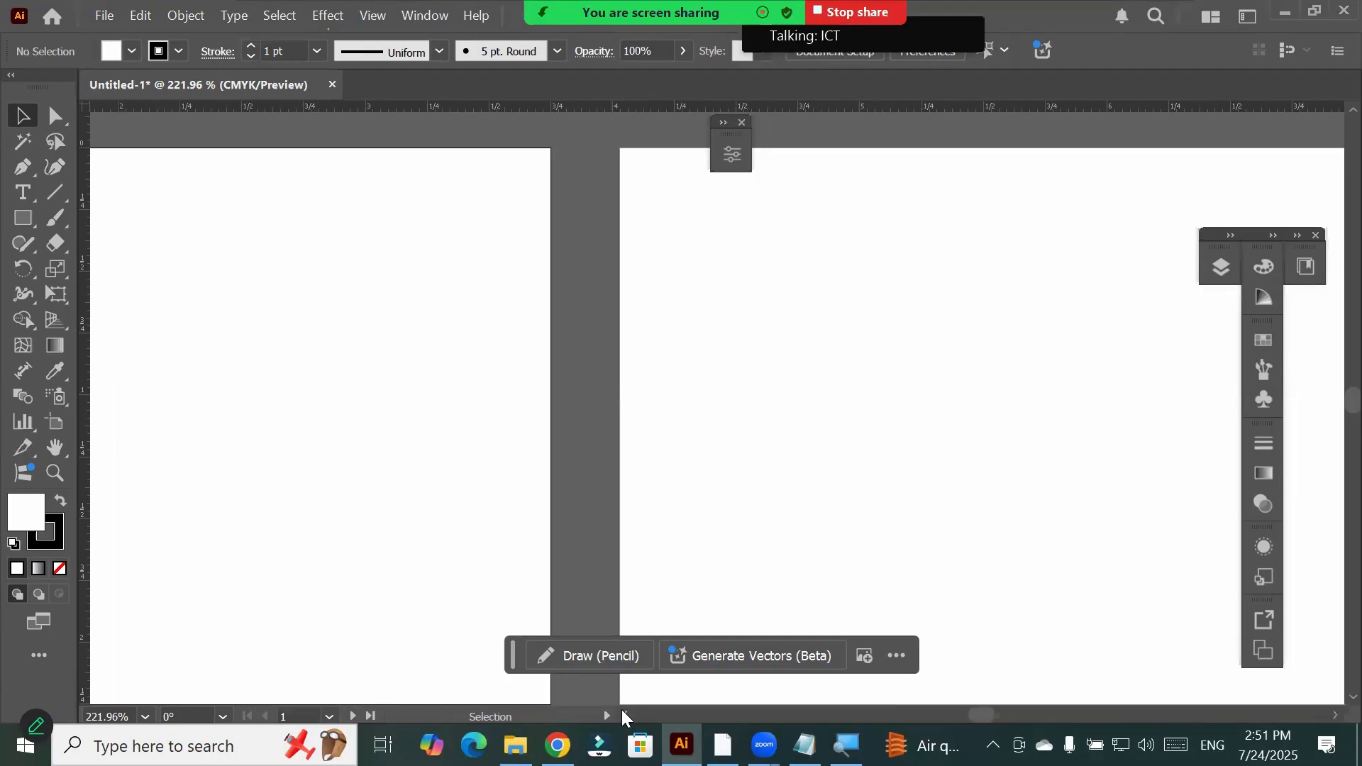
{"action": "scroll", "coordinate": [622, 716], "scroll_direction": "left", "scroll_amount": 1}
{"action": "scroll", "coordinate": [623, 717], "scroll_direction": "left", "scroll_amount": 1}
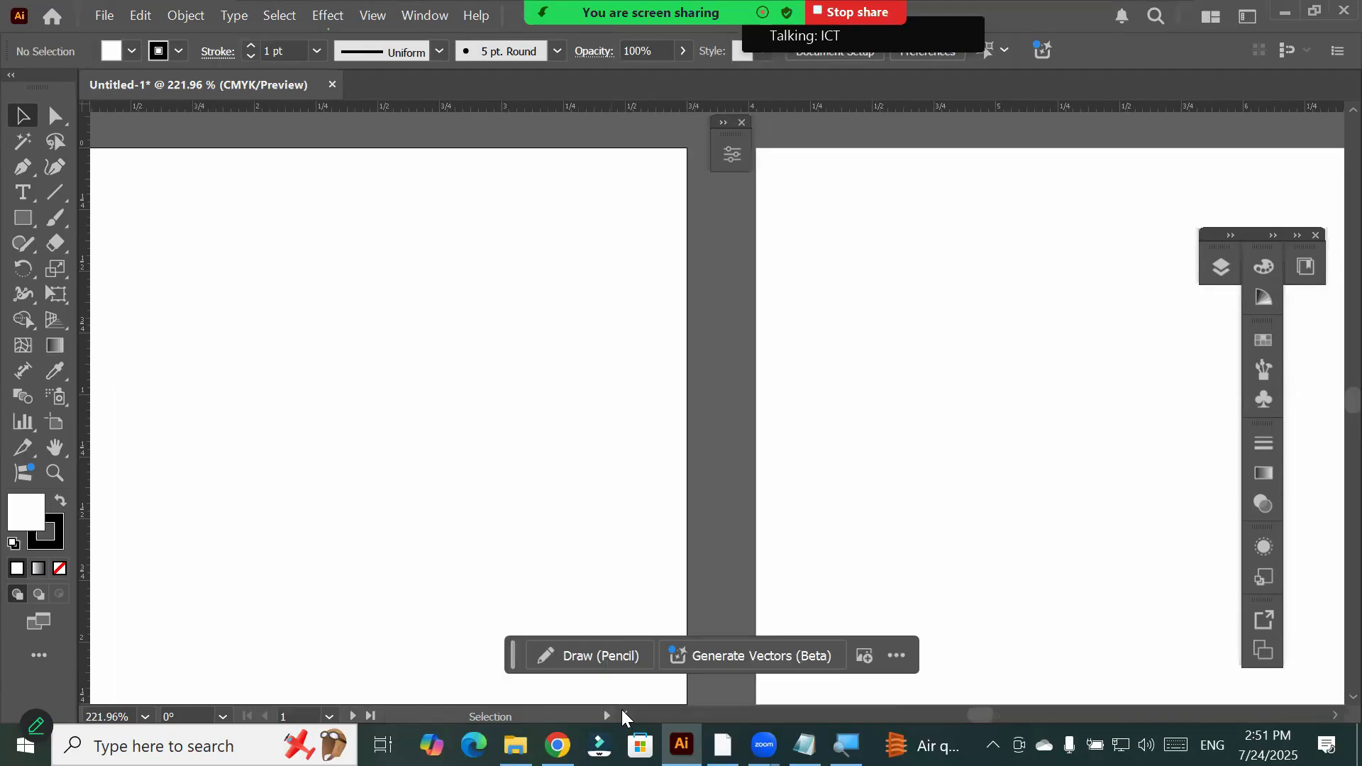
{"action": "scroll", "coordinate": [623, 717], "scroll_direction": "left", "scroll_amount": 1}
{"action": "scroll", "coordinate": [622, 716], "scroll_direction": "left", "scroll_amount": 1}
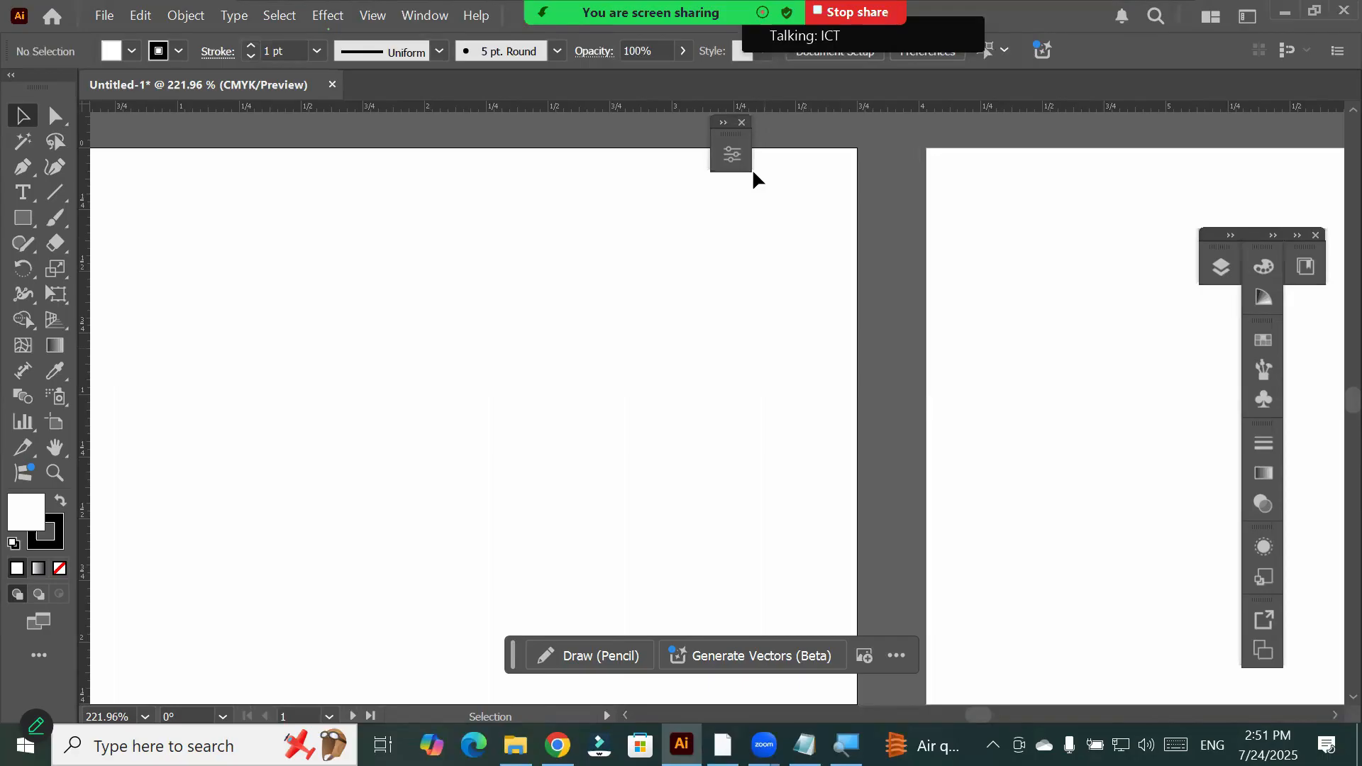
Show the document Properties and step through artboards 2, 3 and 4, ending on artboard 1
{"action": "left_click", "coordinate": [735, 157]}
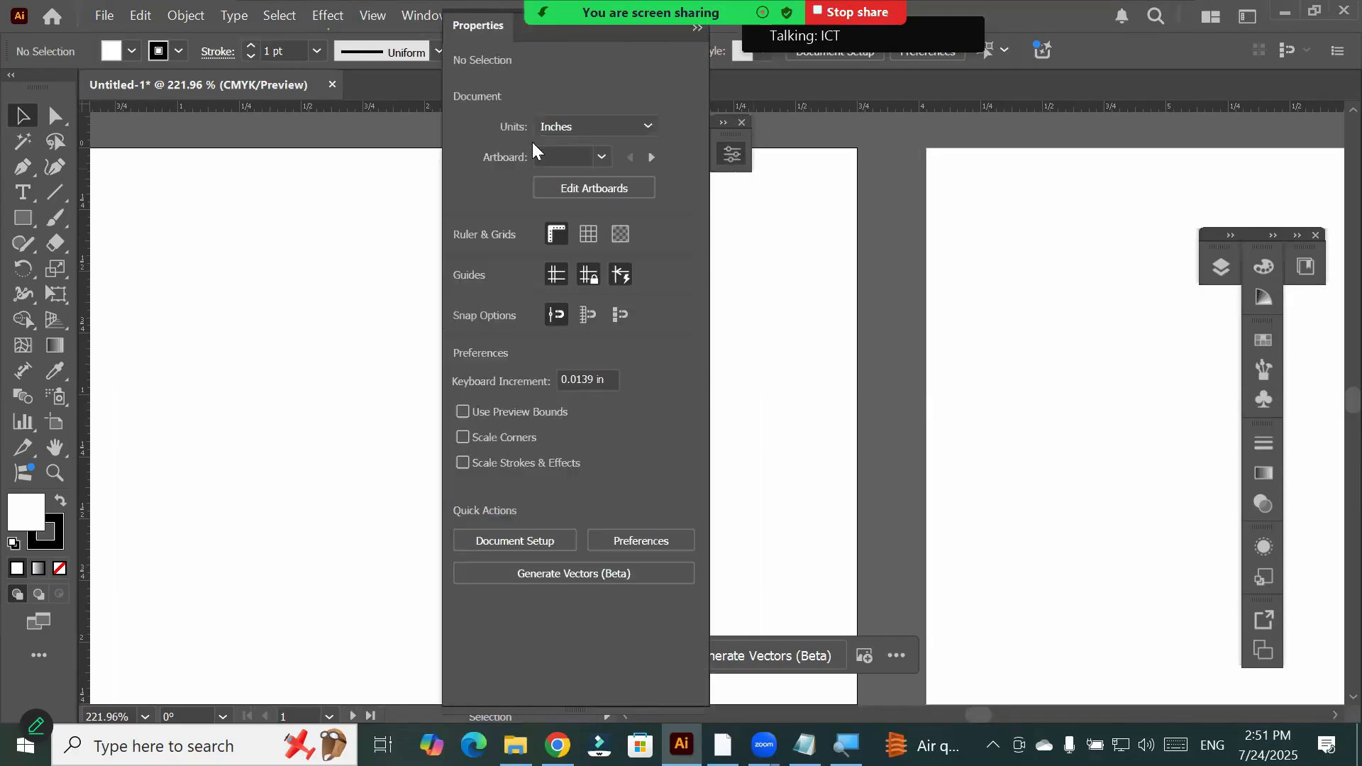
{"action": "left_click", "coordinate": [557, 157]}
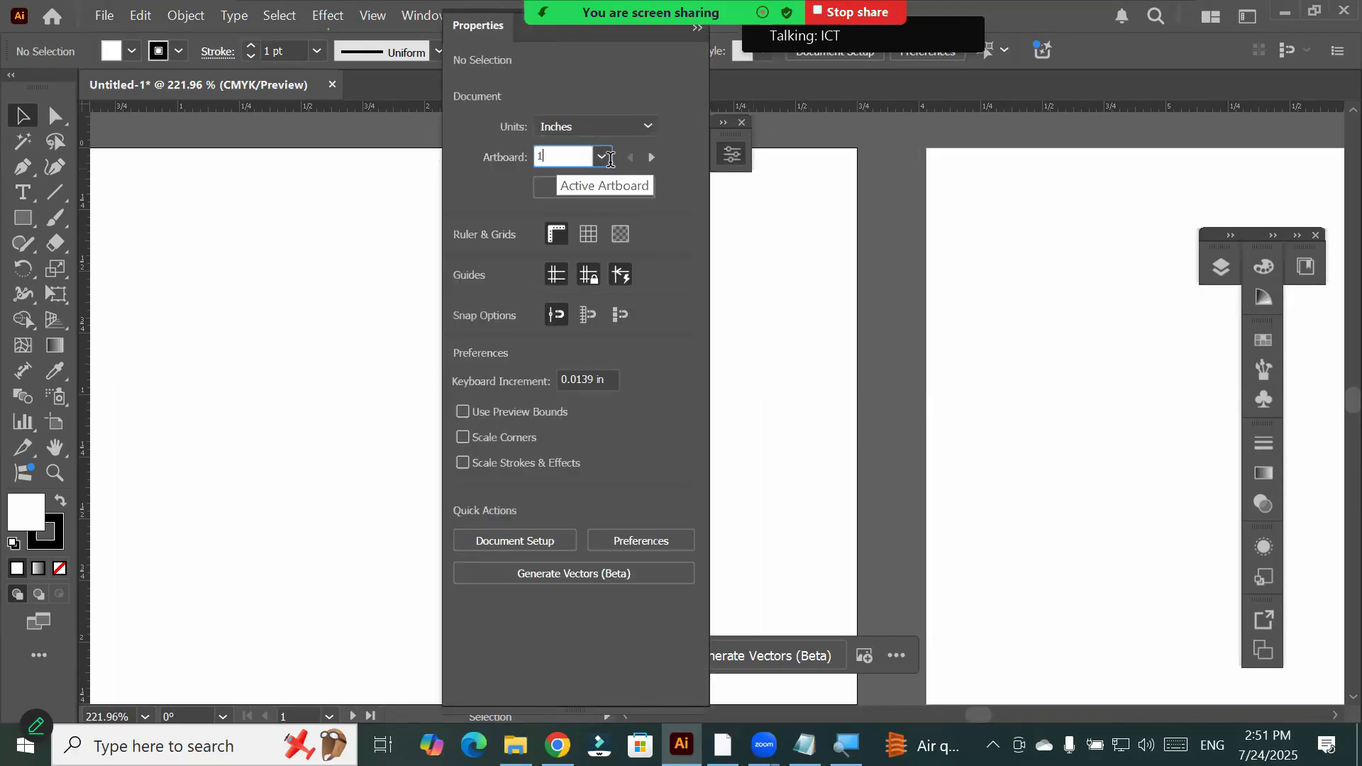
{"action": "left_click", "coordinate": [651, 159]}
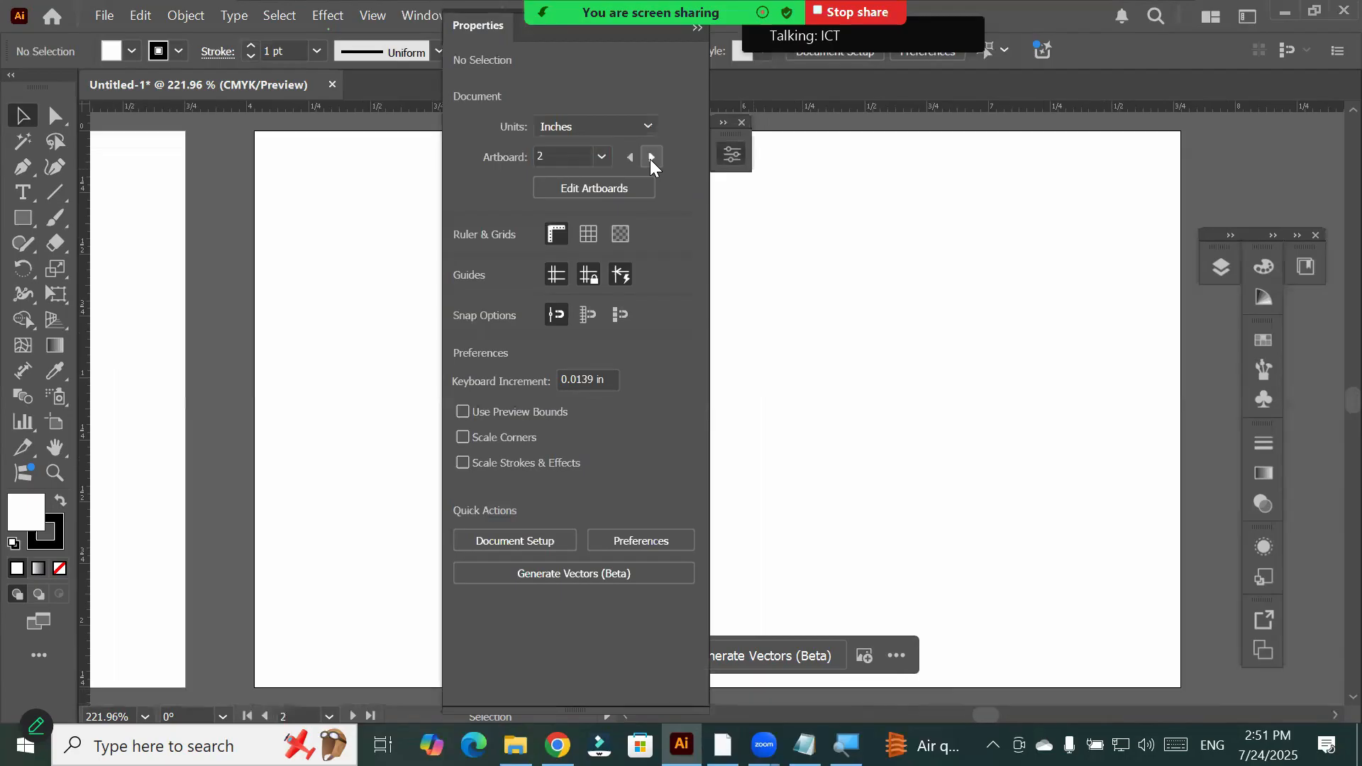
{"action": "left_click", "coordinate": [651, 158]}
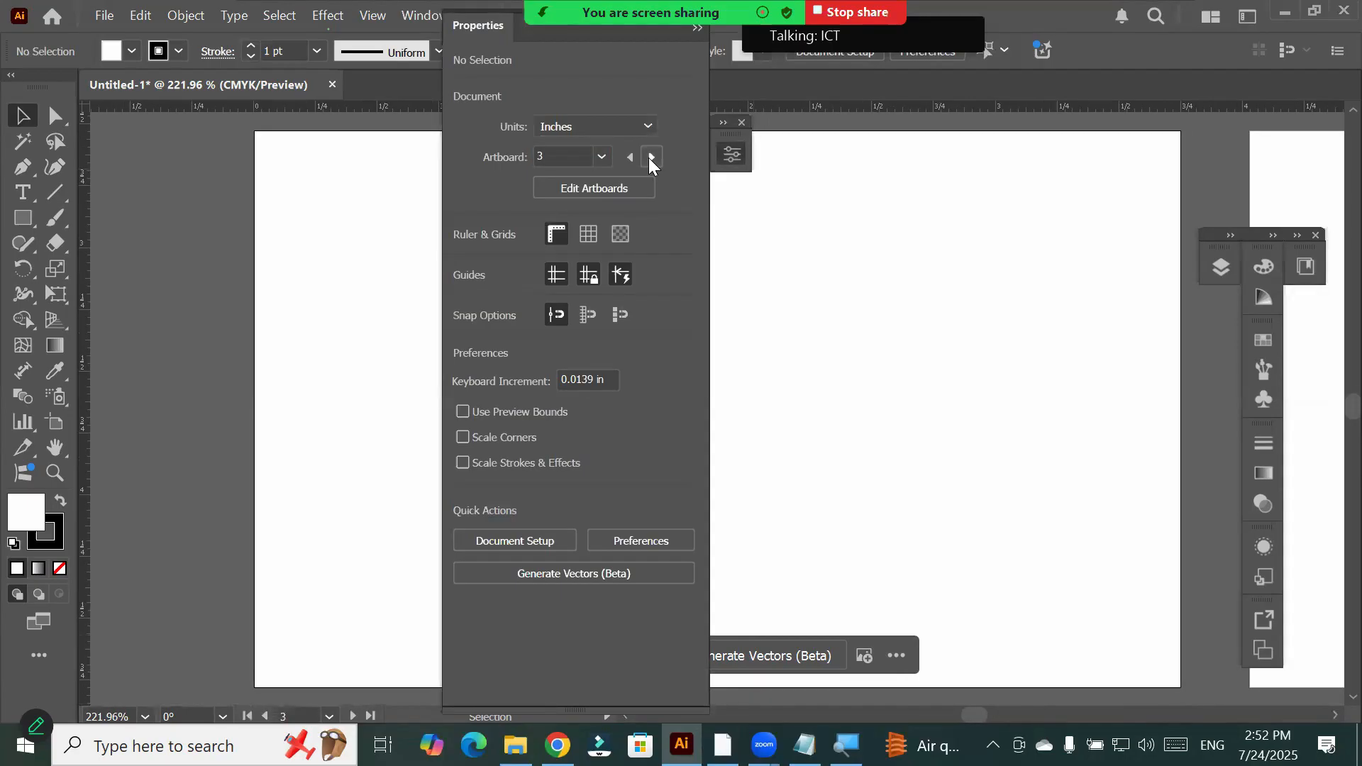
{"action": "left_click", "coordinate": [651, 158]}
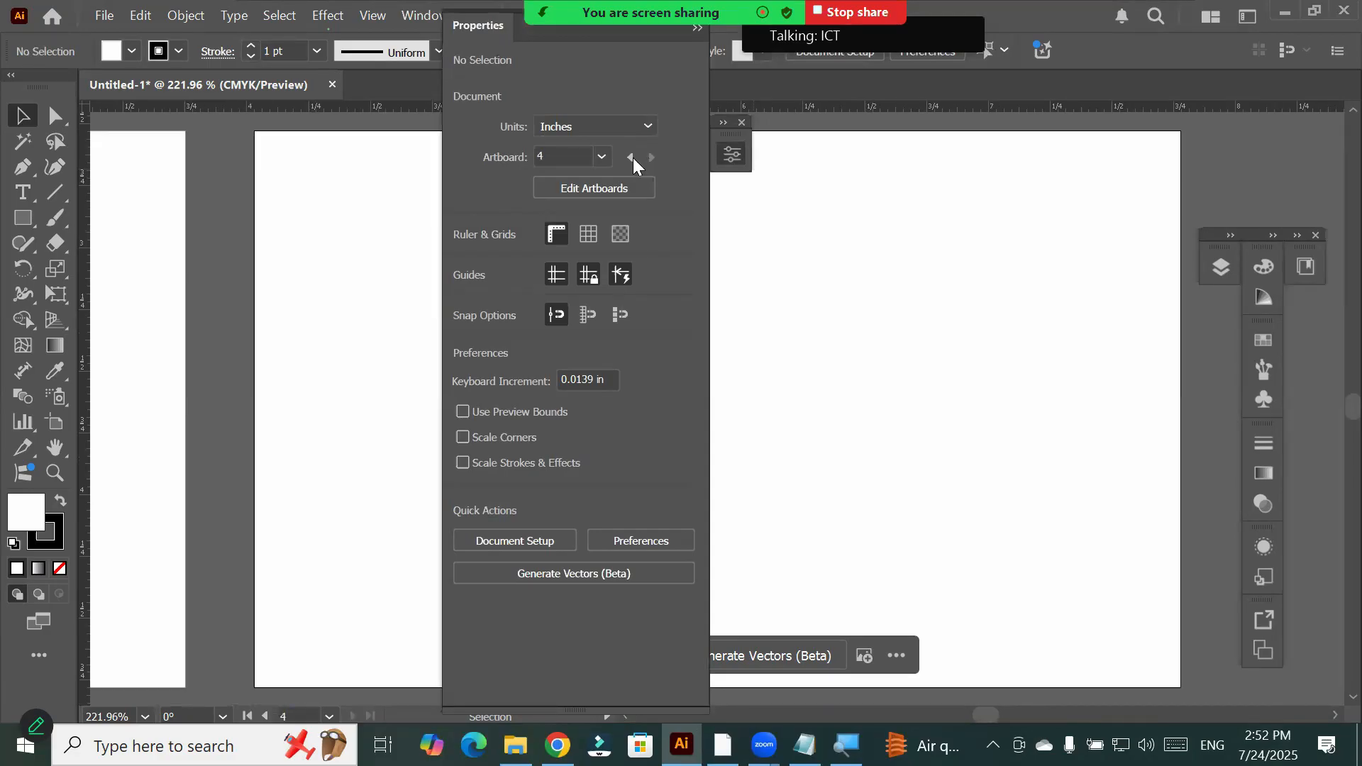
{"action": "double_click", "coordinate": [629, 158]}
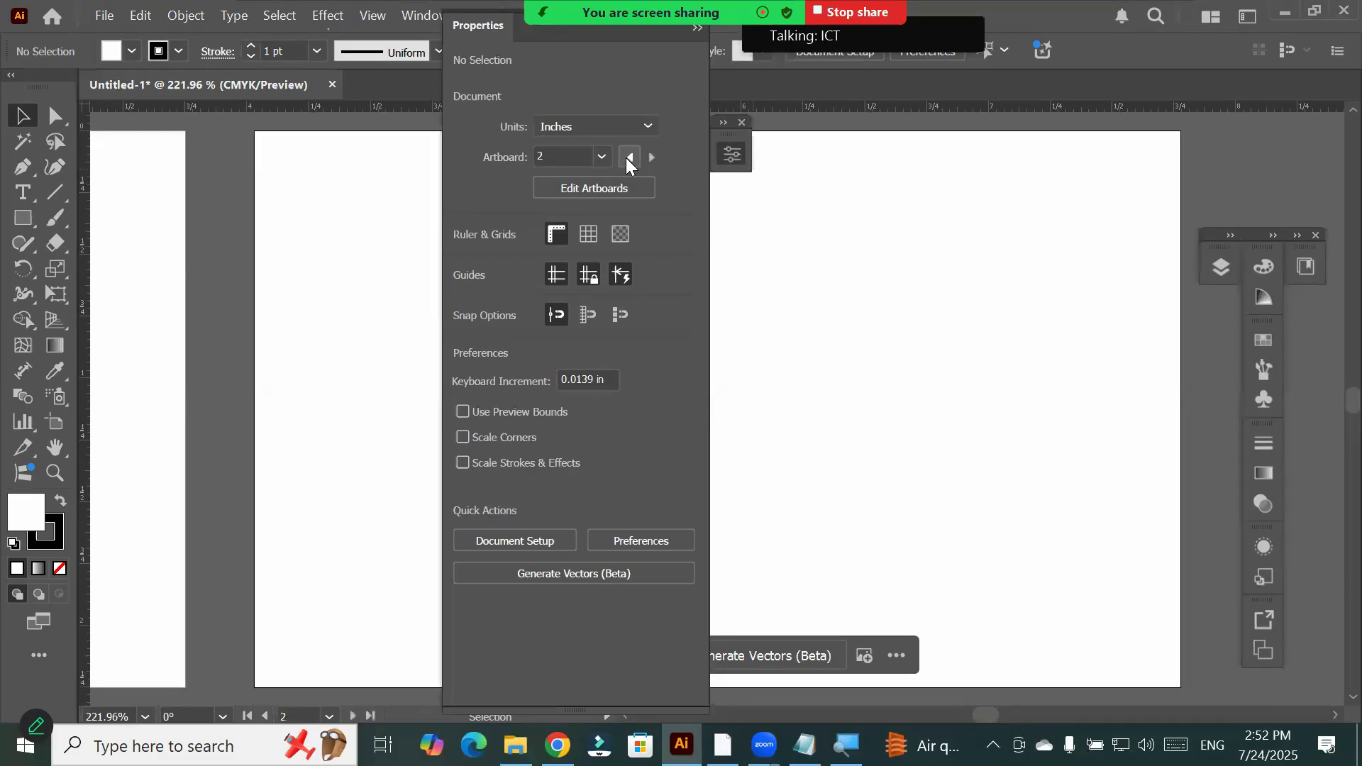
{"action": "left_click", "coordinate": [629, 158]}
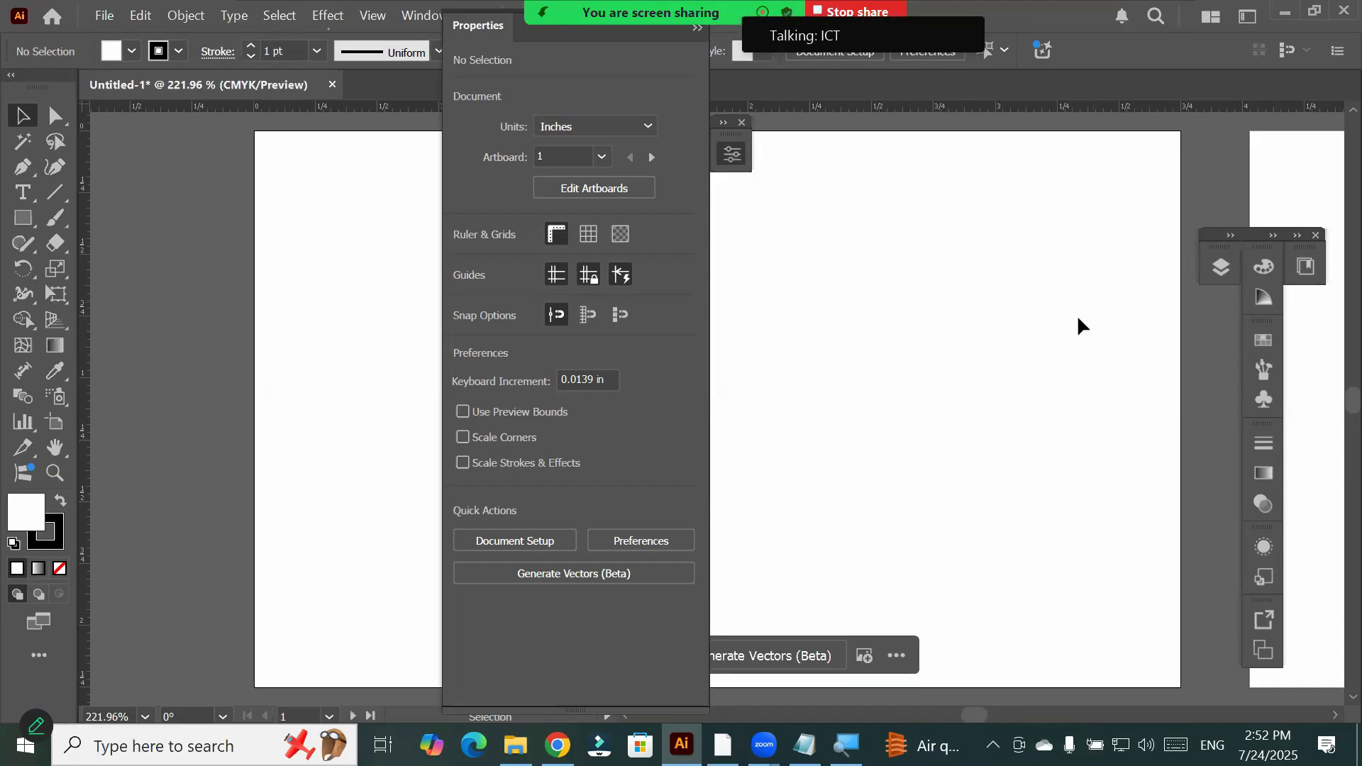
Zoom out from 221.96% to 3.13% so the four artboards form a 2×2 block
{"action": "scroll", "coordinate": [1038, 337], "scroll_direction": "down", "scroll_amount": 2}
{"action": "scroll", "coordinate": [1038, 337], "scroll_direction": "down", "scroll_amount": 2}
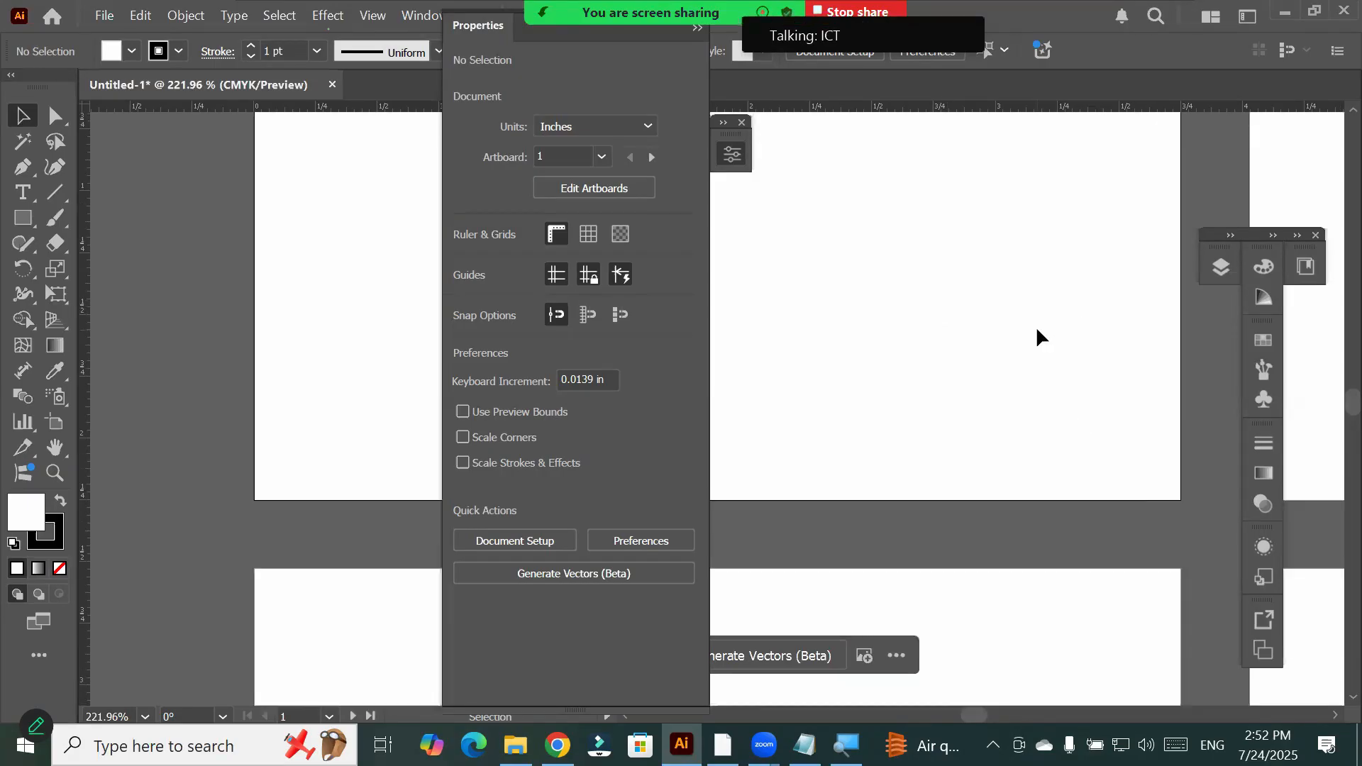
{"action": "scroll", "coordinate": [1038, 337], "scroll_direction": "down", "scroll_amount": 6}
{"action": "scroll", "coordinate": [1038, 335], "scroll_direction": "down", "scroll_amount": 1}
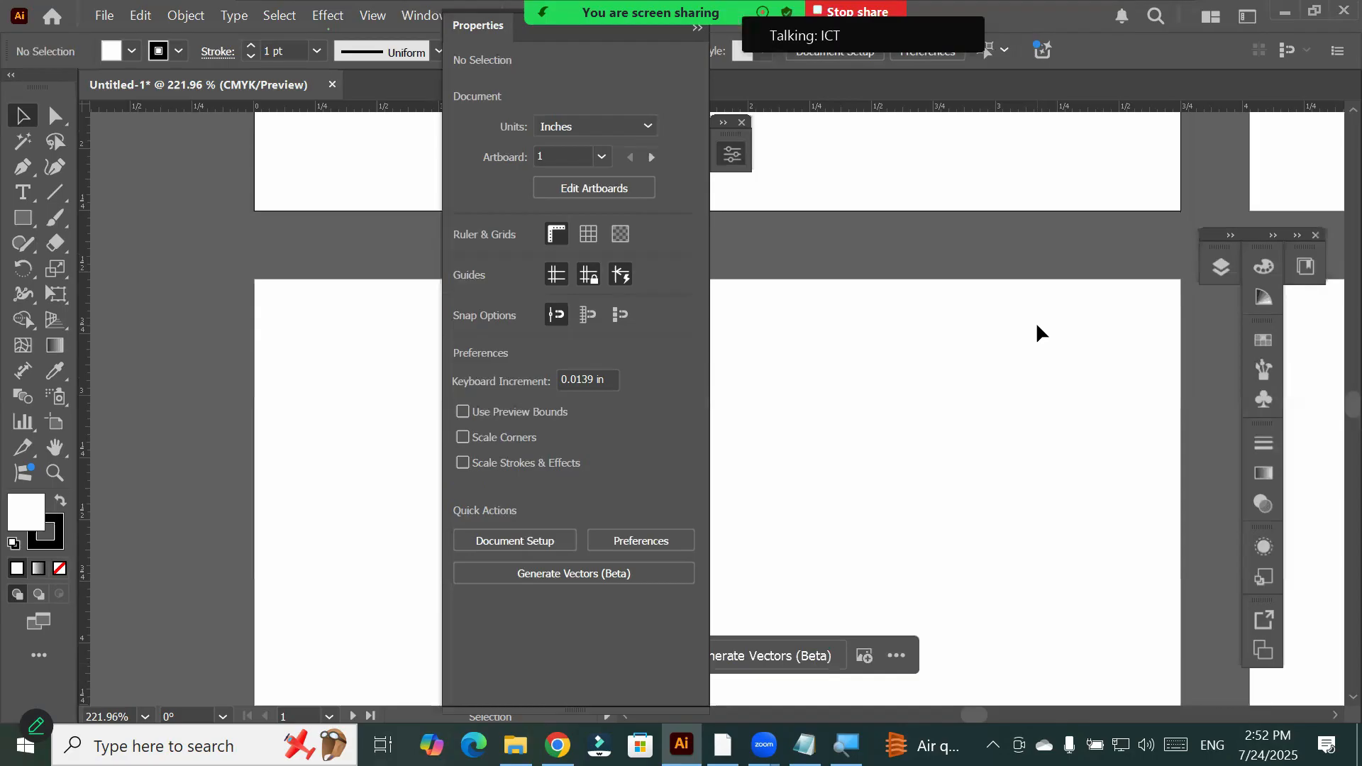
{"action": "scroll", "coordinate": [1037, 334], "scroll_direction": "up", "scroll_amount": 14}
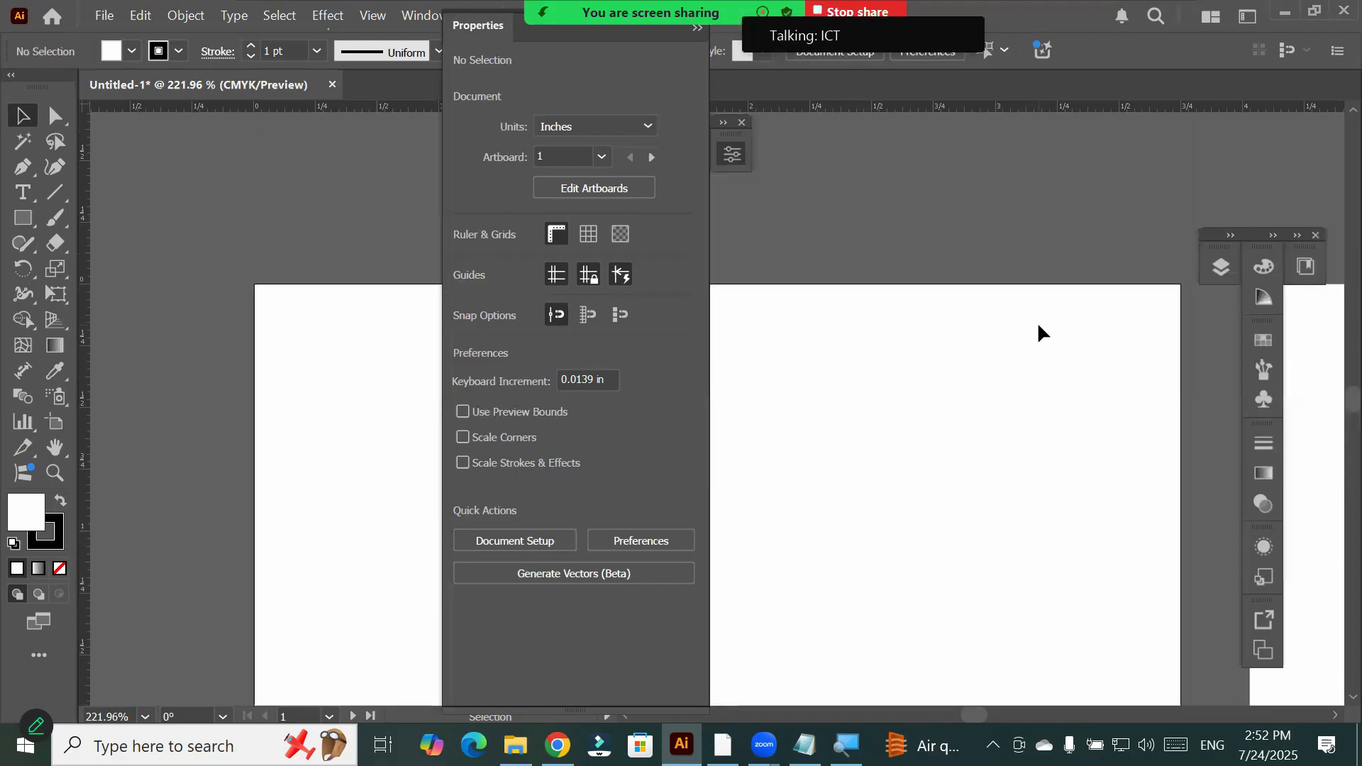
{"action": "scroll", "coordinate": [1037, 333], "scroll_direction": "down", "scroll_amount": 3}
{"action": "scroll", "coordinate": [1037, 333], "scroll_direction": "down", "scroll_amount": 1}
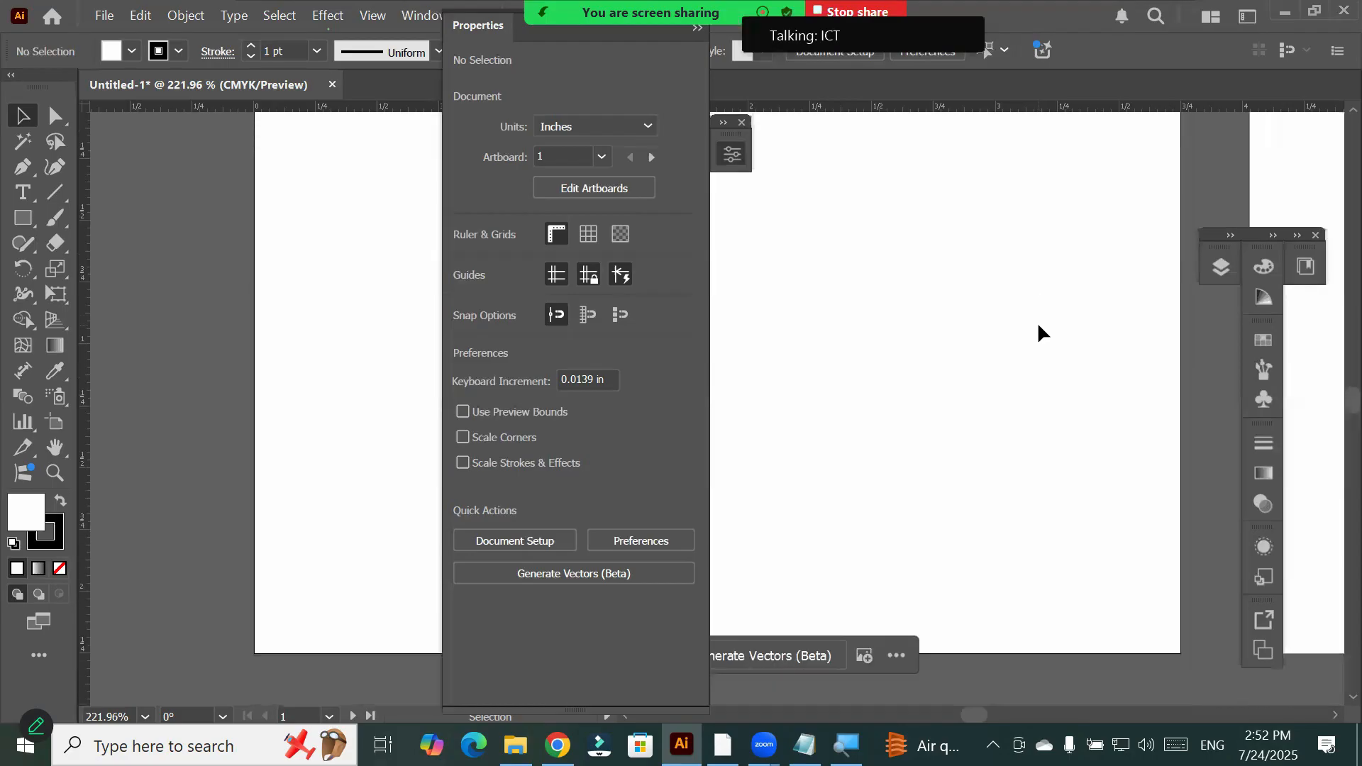
{"action": "scroll", "coordinate": [1042, 332], "scroll_direction": "up", "scroll_amount": 1}
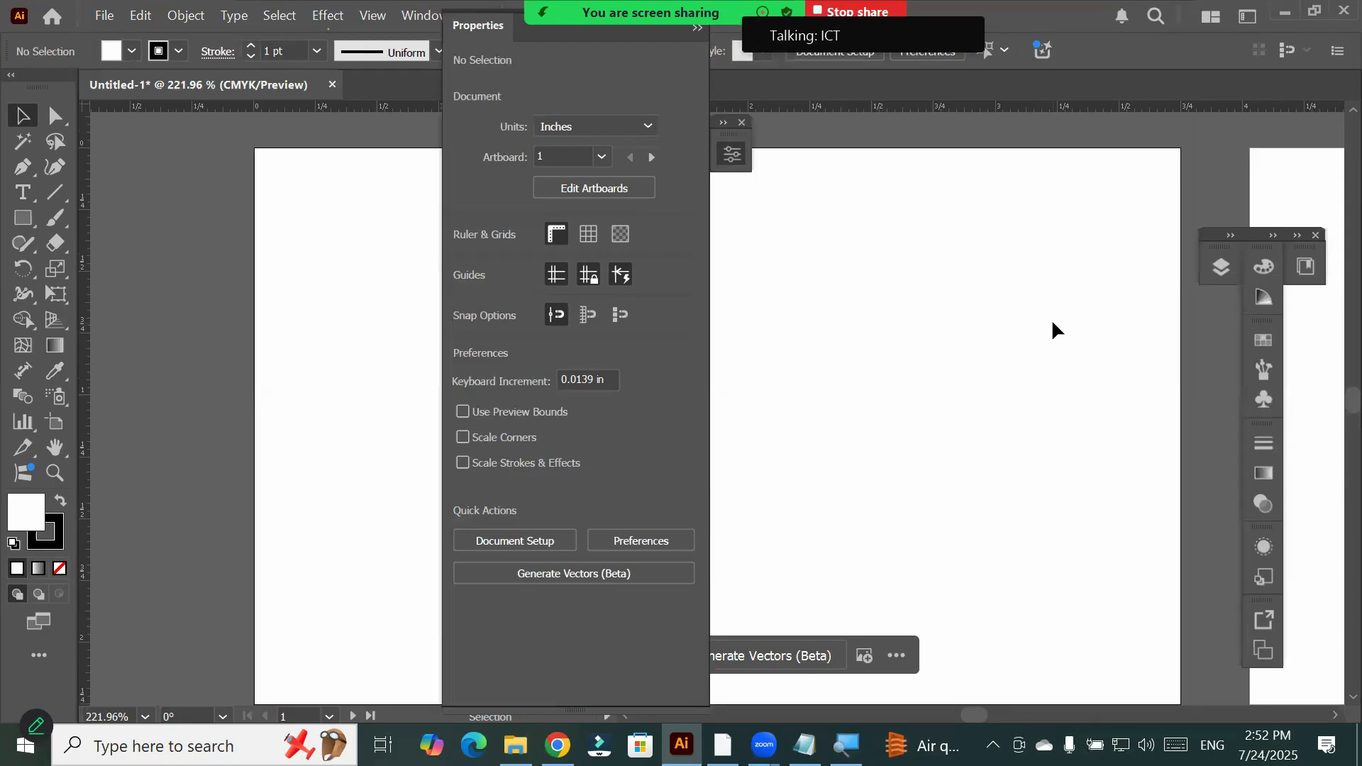
{"action": "scroll", "coordinate": [1041, 332], "scroll_direction": "down", "scroll_amount": 1, "text": "alt"}
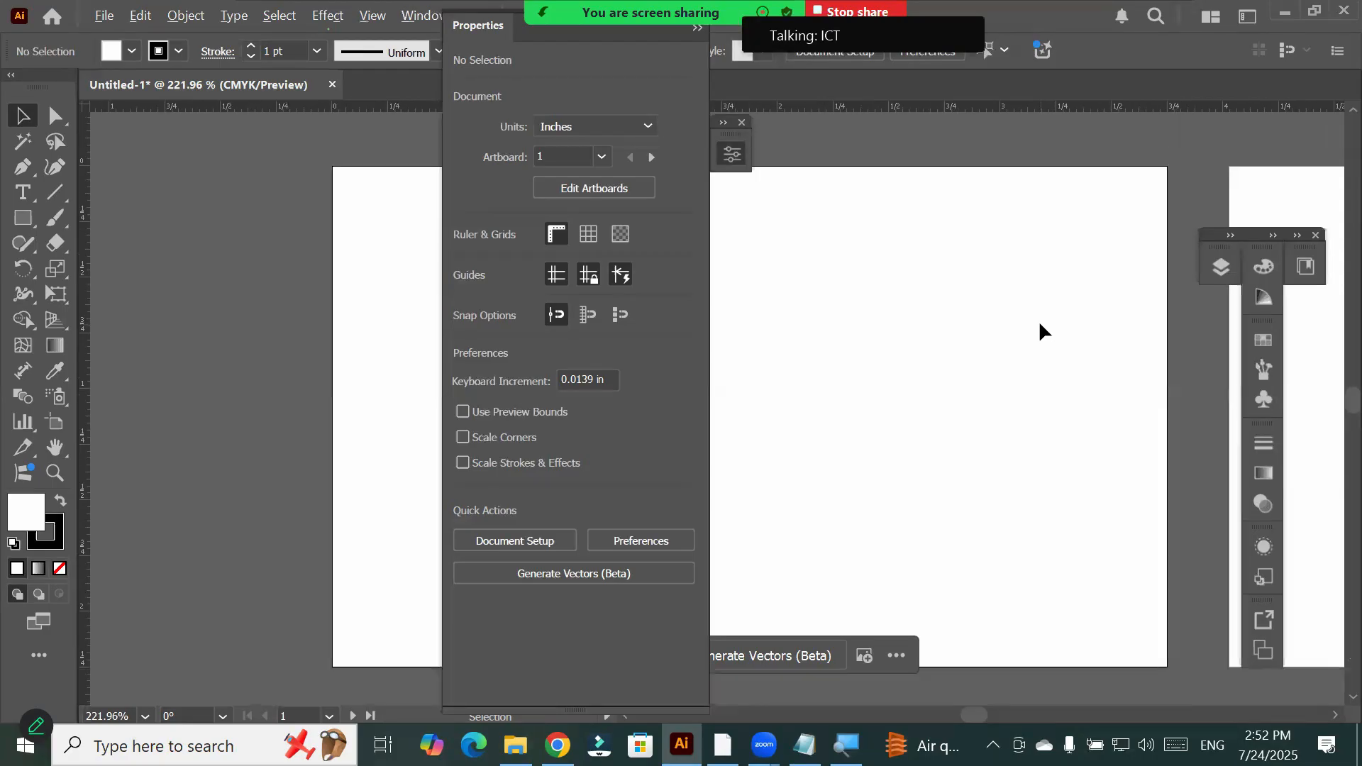
{"action": "scroll", "coordinate": [1041, 332], "scroll_direction": "down", "scroll_amount": 2, "text": "alt"}
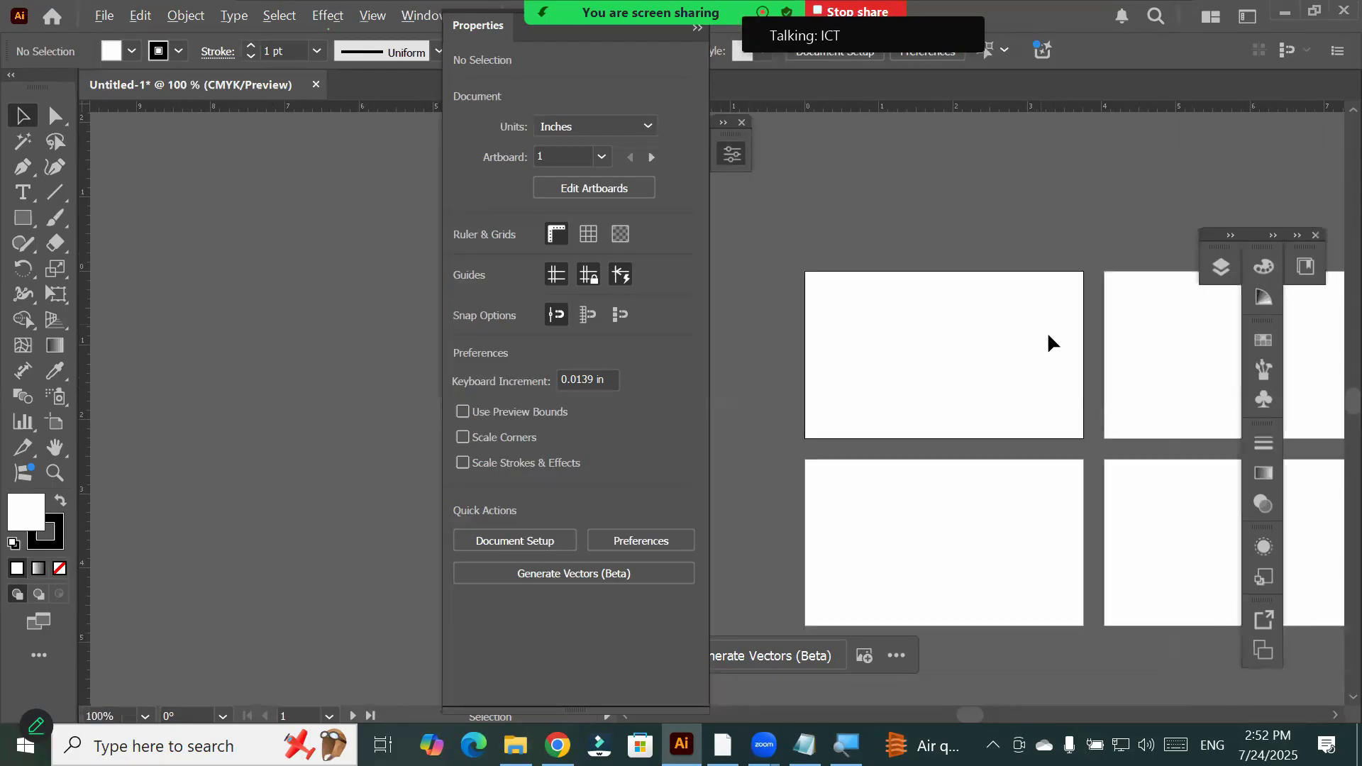
{"action": "scroll", "coordinate": [1201, 369], "scroll_direction": "down", "scroll_amount": 1, "text": "alt"}
{"action": "scroll", "coordinate": [1200, 369], "scroll_direction": "down", "scroll_amount": 4, "text": "alt"}
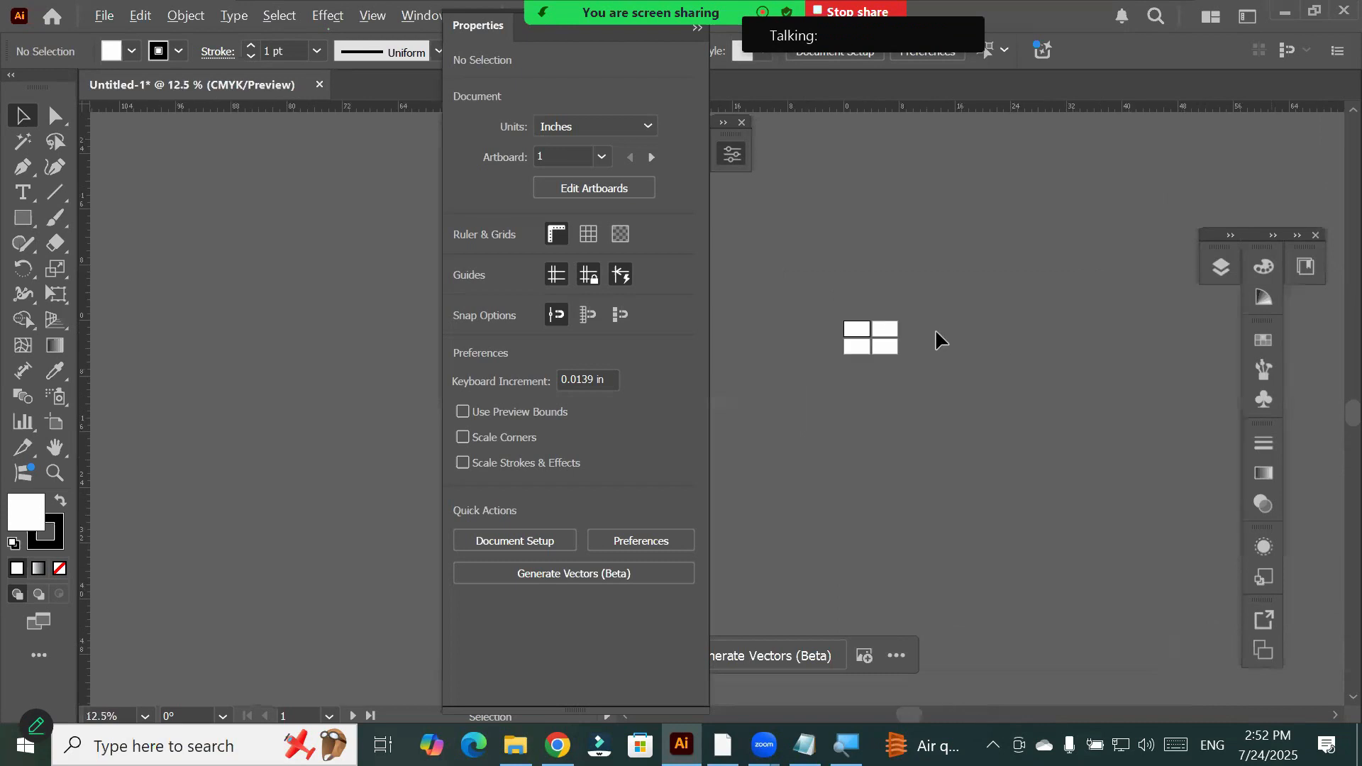
{"action": "scroll", "coordinate": [892, 348], "scroll_direction": "down", "scroll_amount": 2, "text": "alt"}
{"action": "scroll", "coordinate": [763, 353], "scroll_direction": "down", "scroll_amount": 1, "text": "alt"}
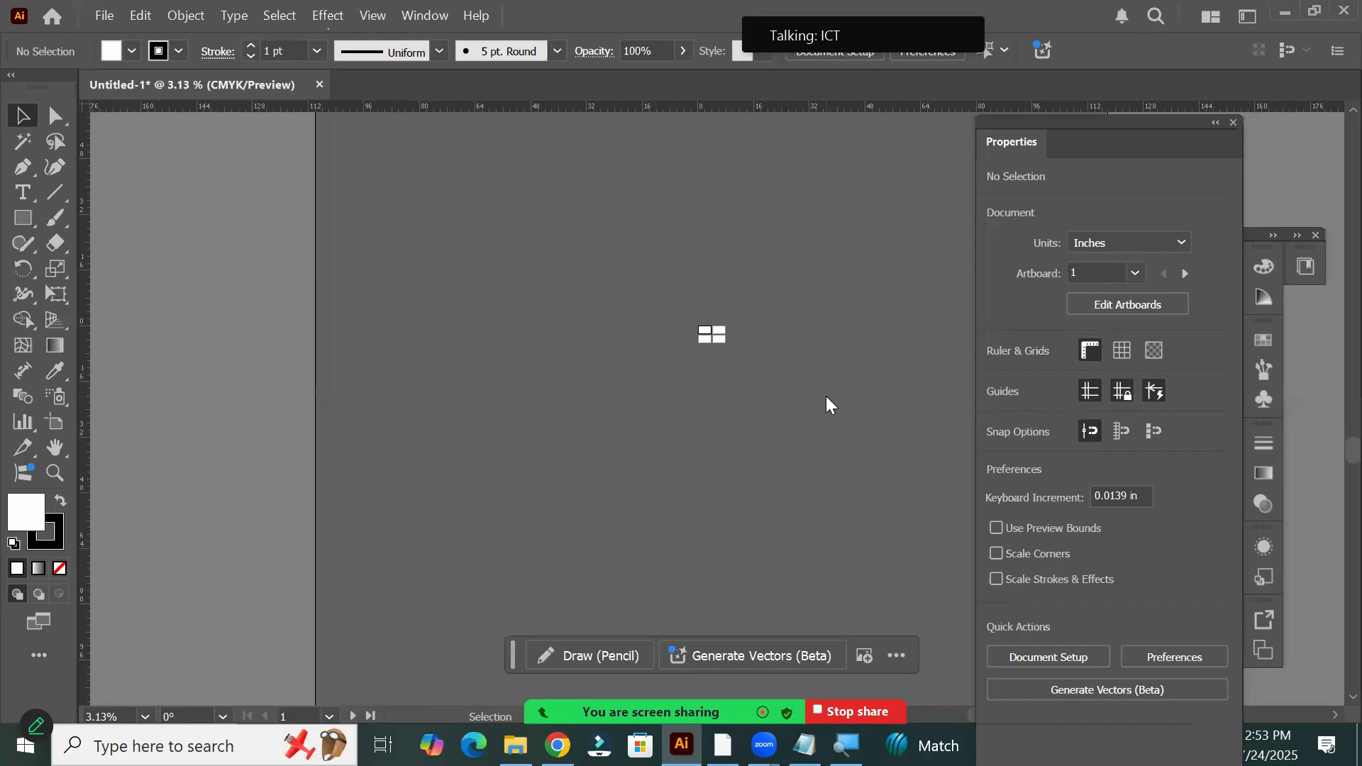
Cycle the active artboard through 2, 4 and 3, finishing back on artboard 1
{"action": "left_click", "coordinate": [1100, 268]}
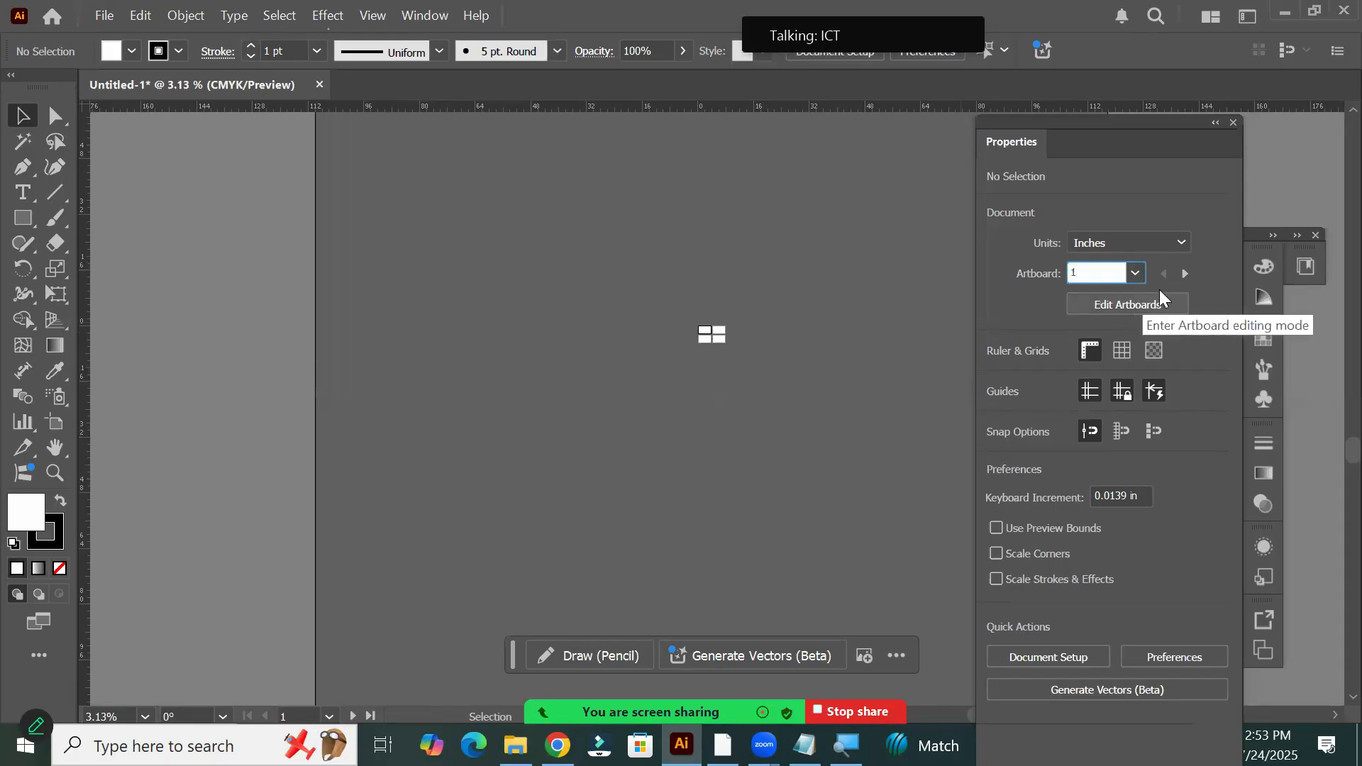
{"action": "left_click", "coordinate": [1186, 273]}
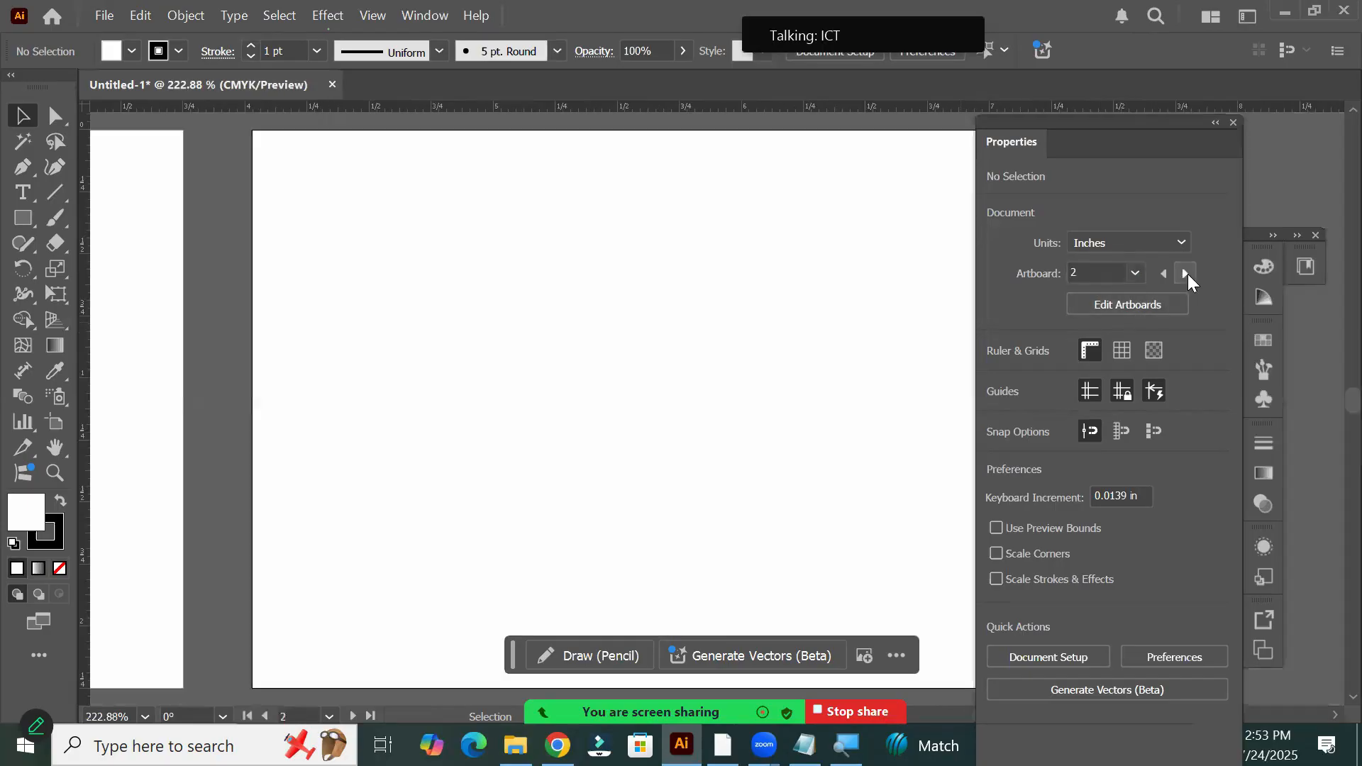
{"action": "left_click", "coordinate": [1186, 273]}
{"action": "left_click", "coordinate": [1186, 273]}
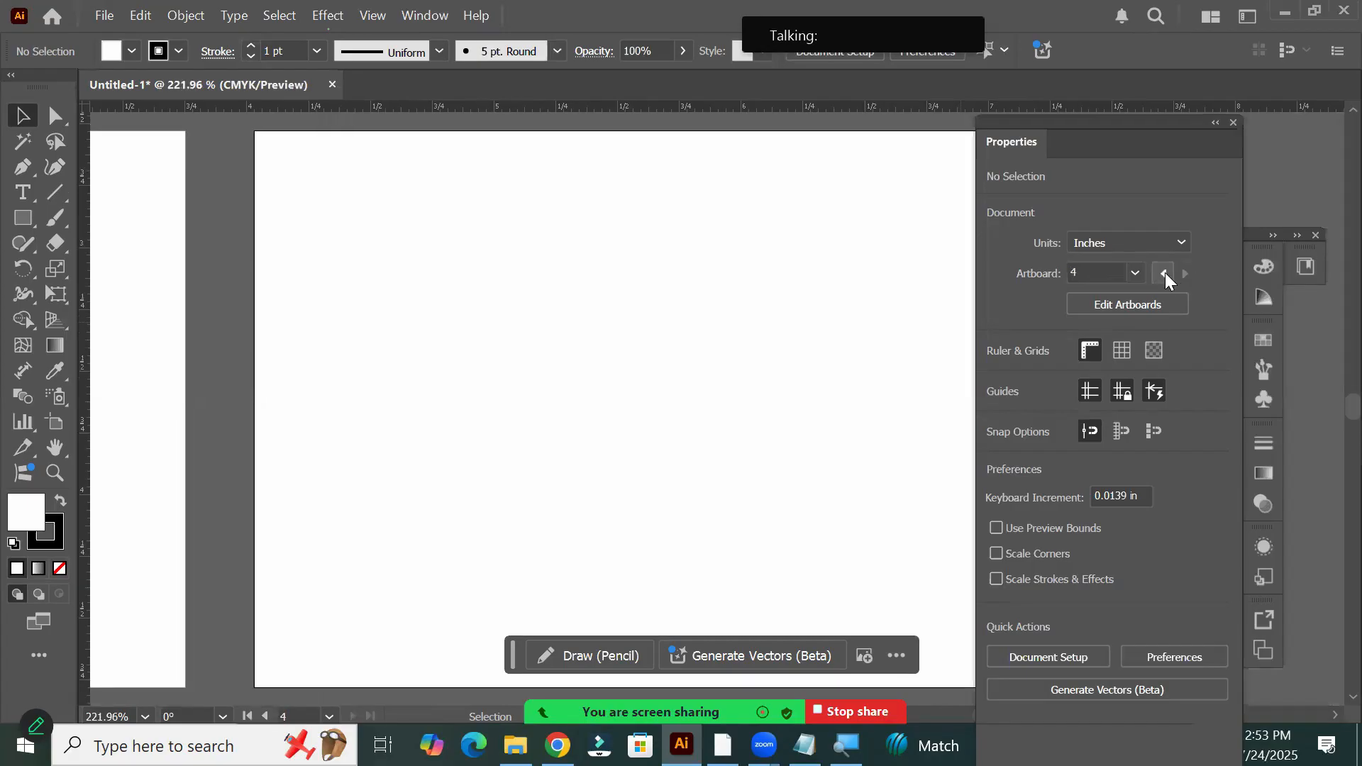
{"action": "left_click", "coordinate": [1163, 274]}
{"action": "left_click", "coordinate": [1163, 274]}
{"action": "left_click", "coordinate": [1163, 274]}
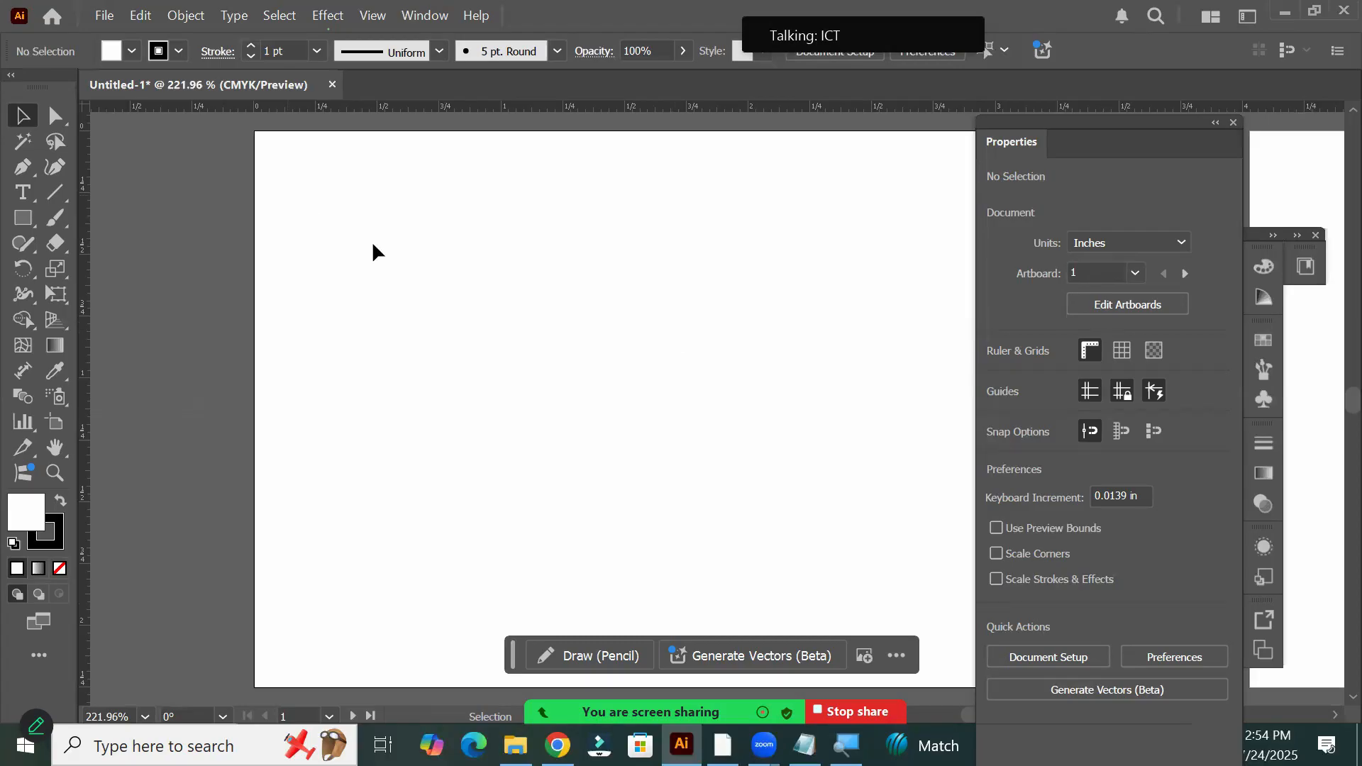
{"action": "scroll", "coordinate": [571, 303], "scroll_direction": "down", "scroll_amount": 1}
{"action": "scroll", "coordinate": [572, 304], "scroll_direction": "down", "scroll_amount": 2}
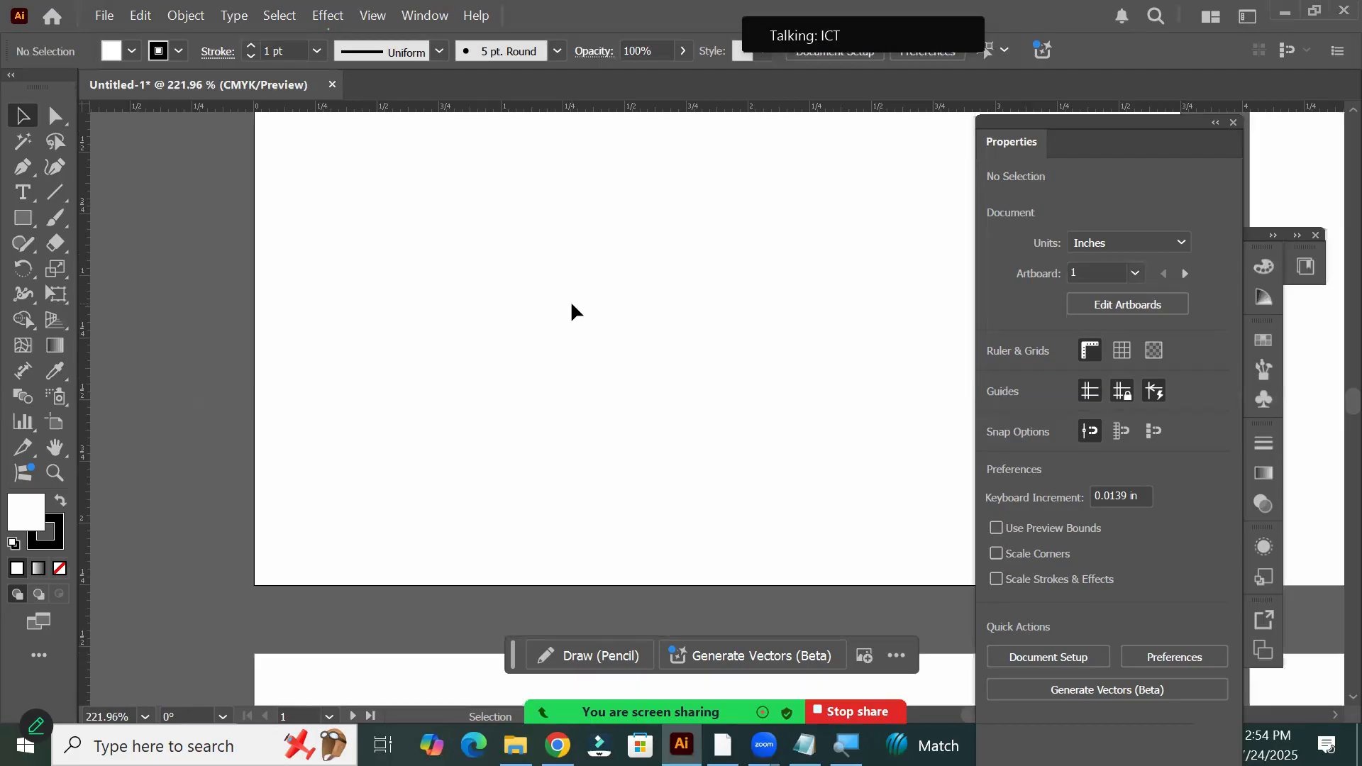
{"action": "scroll", "coordinate": [572, 304], "scroll_direction": "down", "scroll_amount": 7}
{"action": "scroll", "coordinate": [571, 316], "scroll_direction": "down", "scroll_amount": 2}
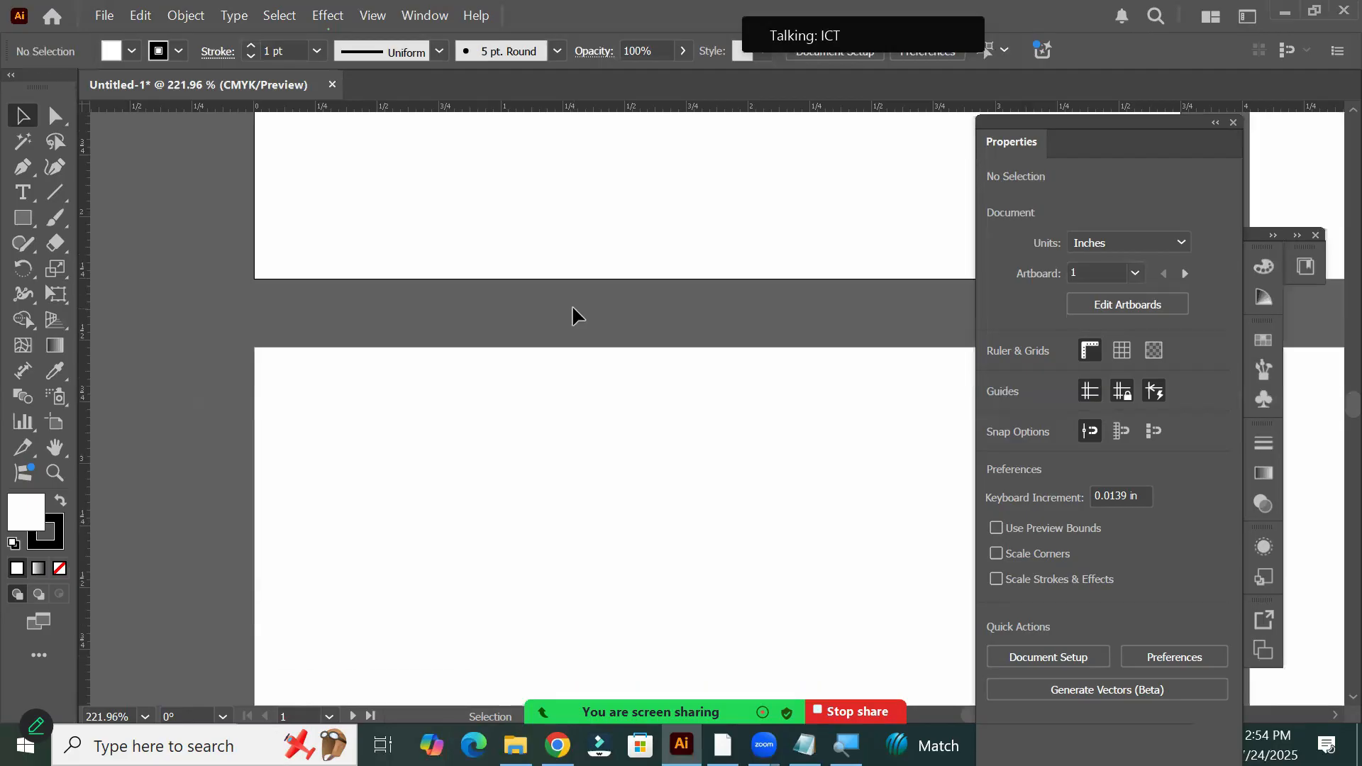
{"action": "scroll", "coordinate": [572, 315], "scroll_direction": "up", "scroll_amount": 8}
{"action": "scroll", "coordinate": [571, 314], "scroll_direction": "up", "scroll_amount": 6}
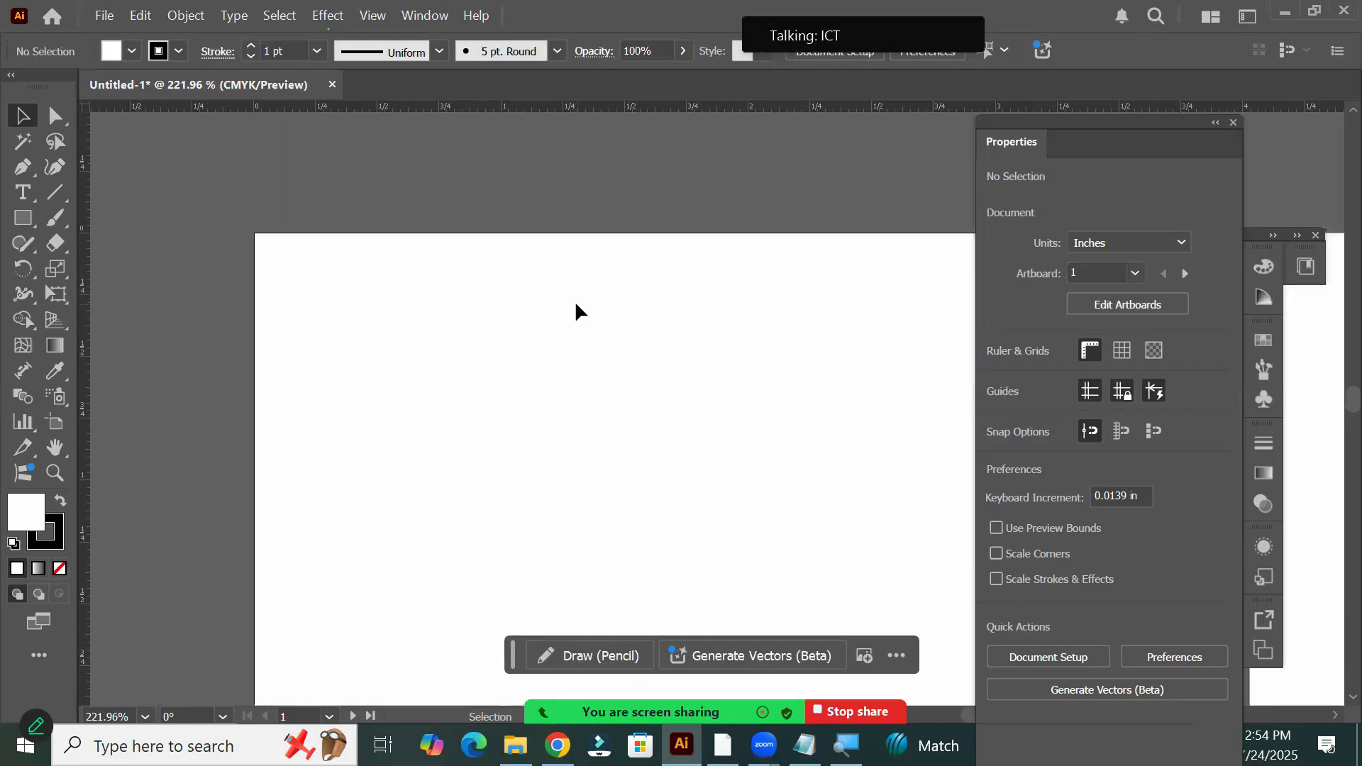
{"action": "scroll", "coordinate": [577, 313], "scroll_direction": "up", "scroll_amount": 2}
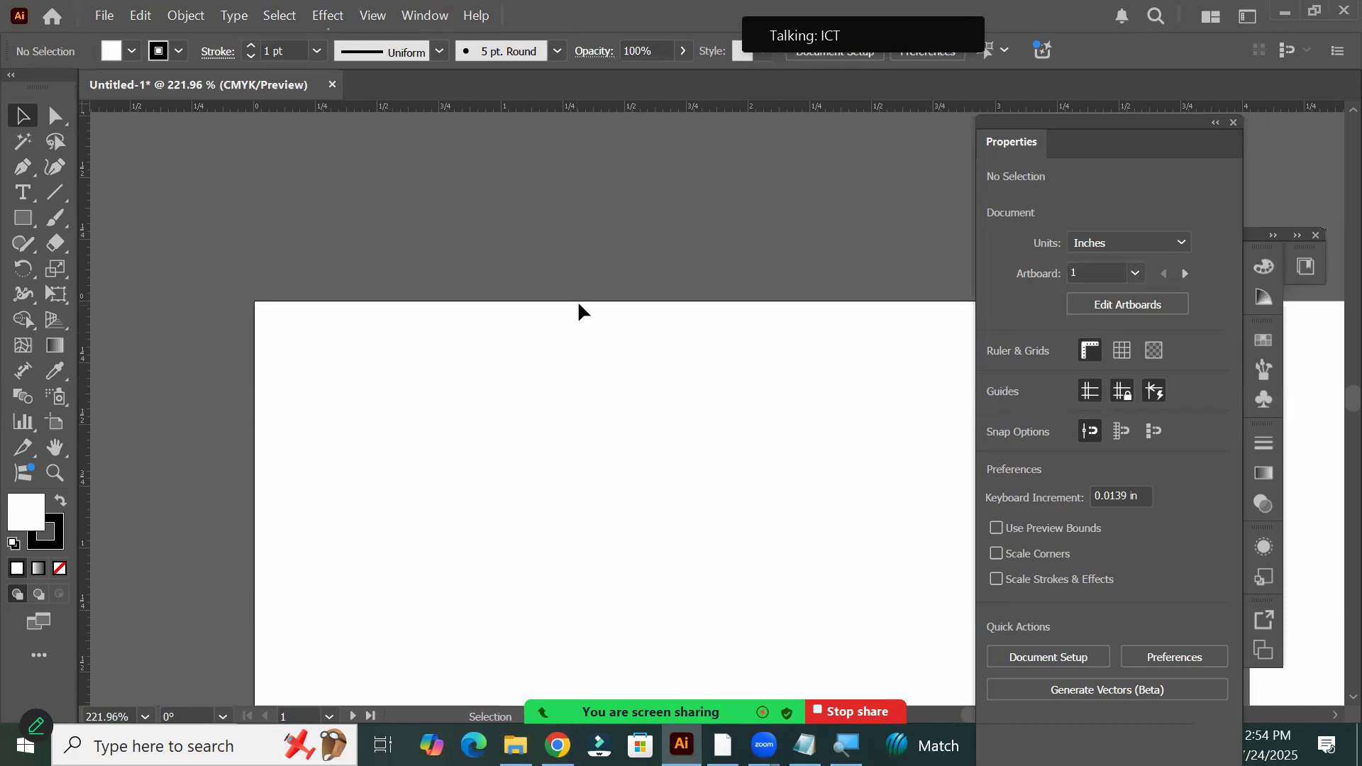
{"action": "scroll", "coordinate": [578, 312], "scroll_direction": "down", "scroll_amount": 4}
{"action": "scroll", "coordinate": [578, 305], "scroll_direction": "down", "scroll_amount": 1}
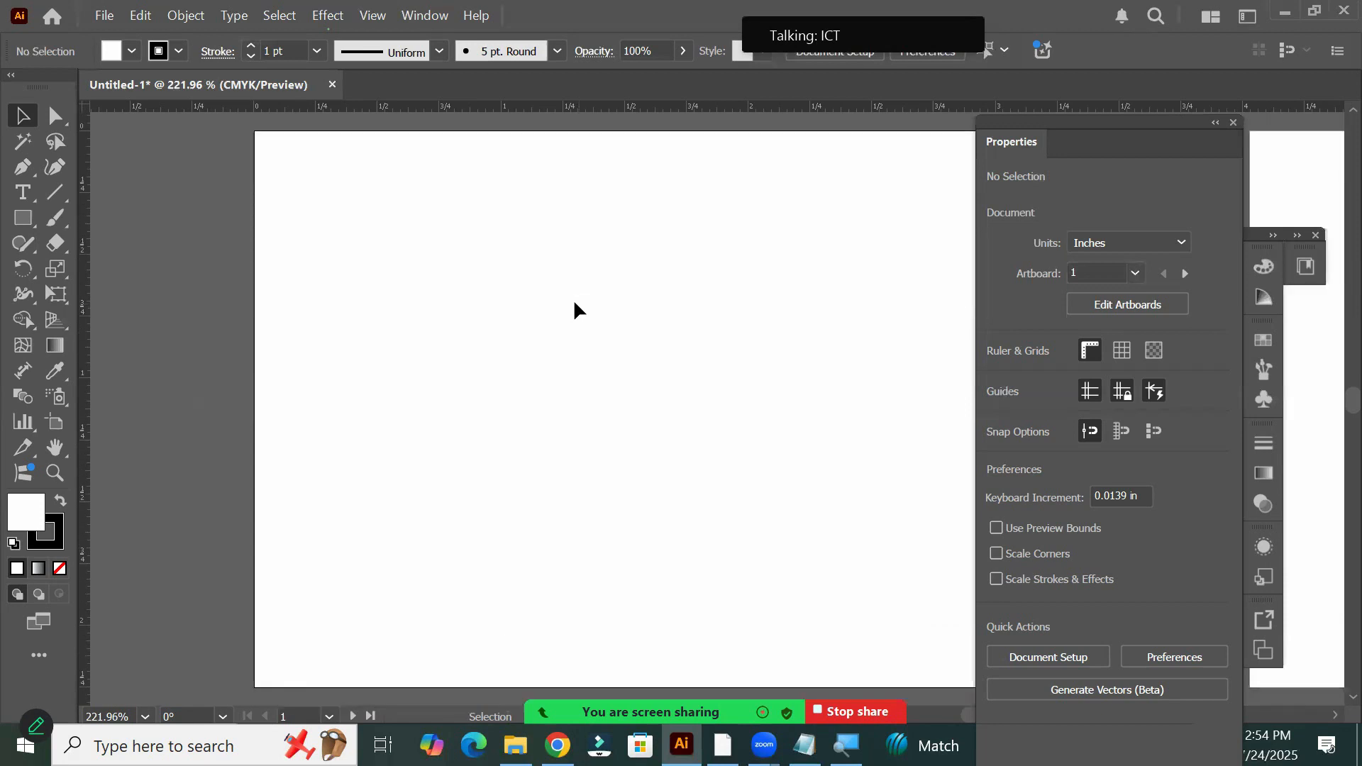
{"action": "scroll", "coordinate": [572, 303], "scroll_direction": "up", "scroll_amount": 2}
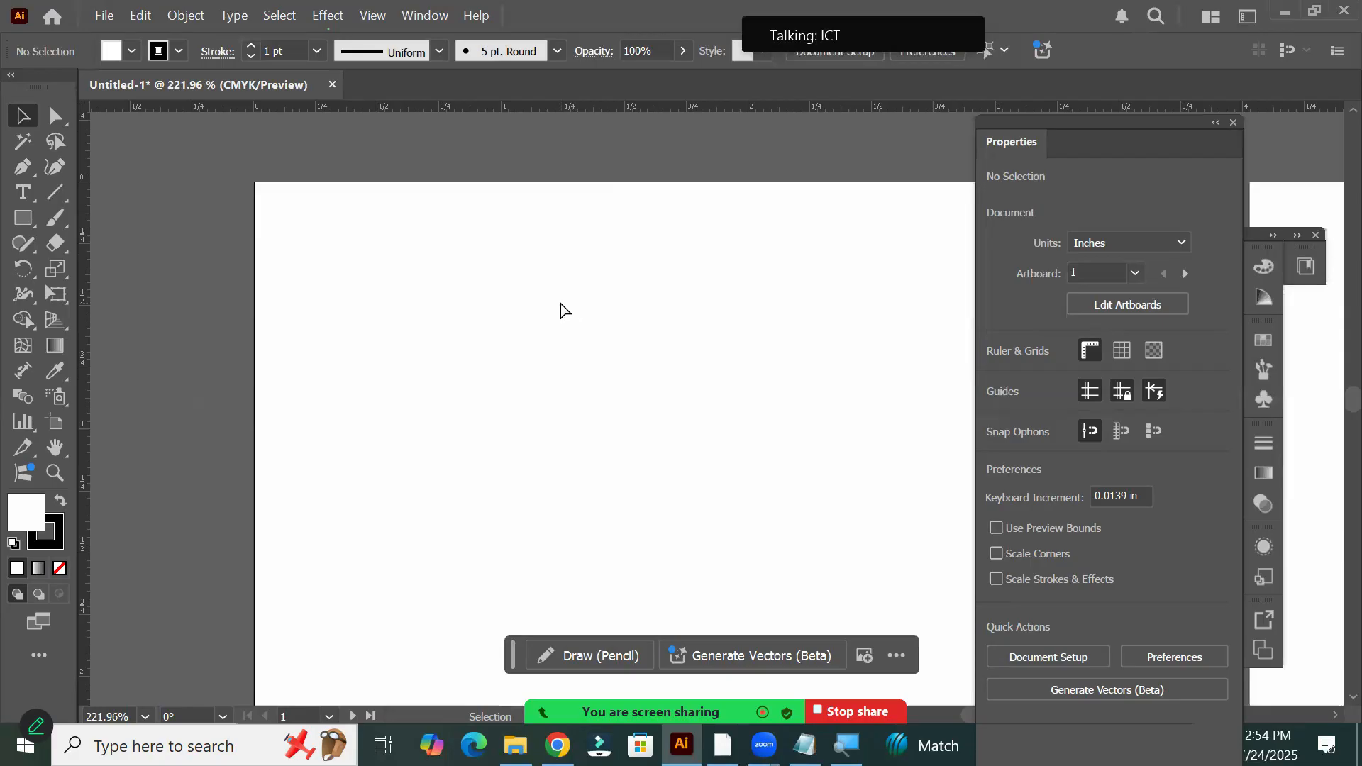
{"action": "scroll", "coordinate": [564, 310], "scroll_direction": "right", "scroll_amount": 2}
{"action": "scroll", "coordinate": [565, 312], "scroll_direction": "right", "scroll_amount": 10}
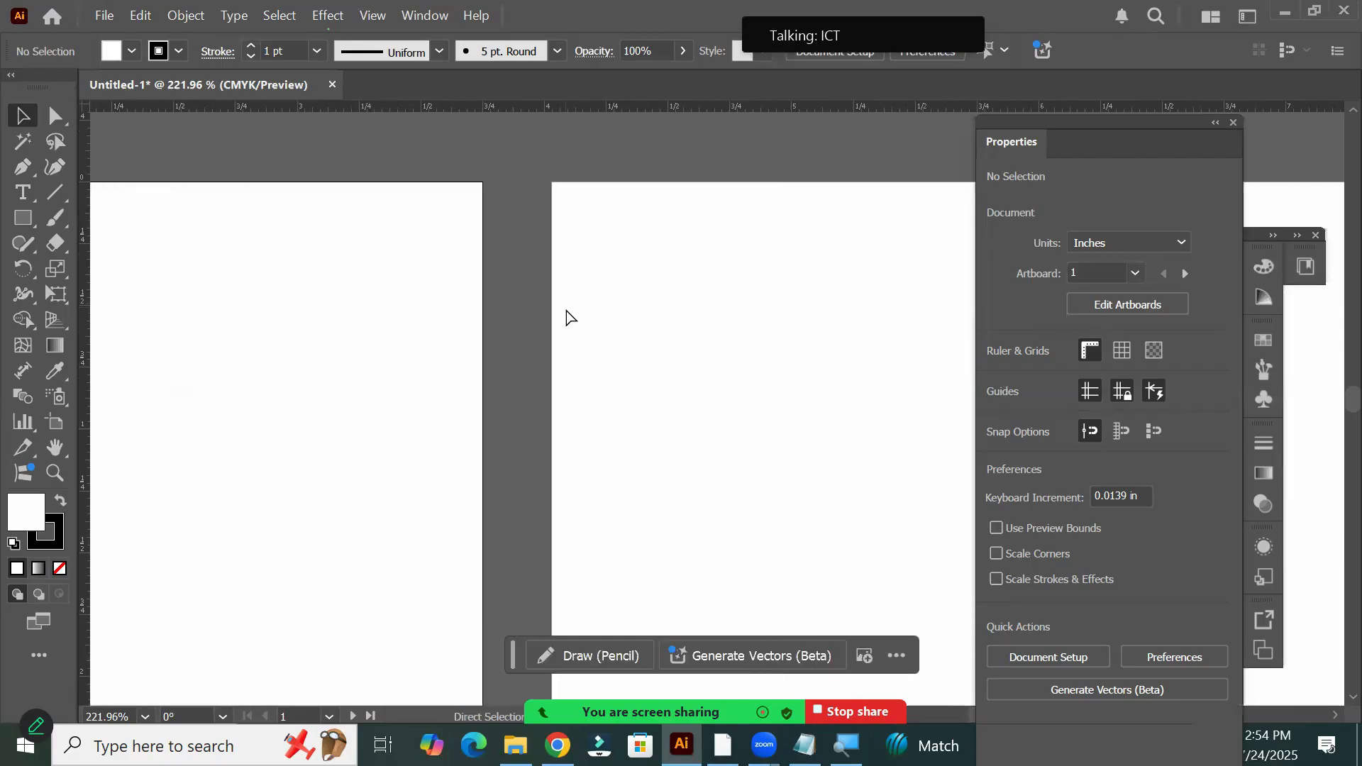
{"action": "scroll", "coordinate": [572, 314], "scroll_direction": "right", "scroll_amount": 3}
{"action": "scroll", "coordinate": [565, 313], "scroll_direction": "left", "scroll_amount": 6}
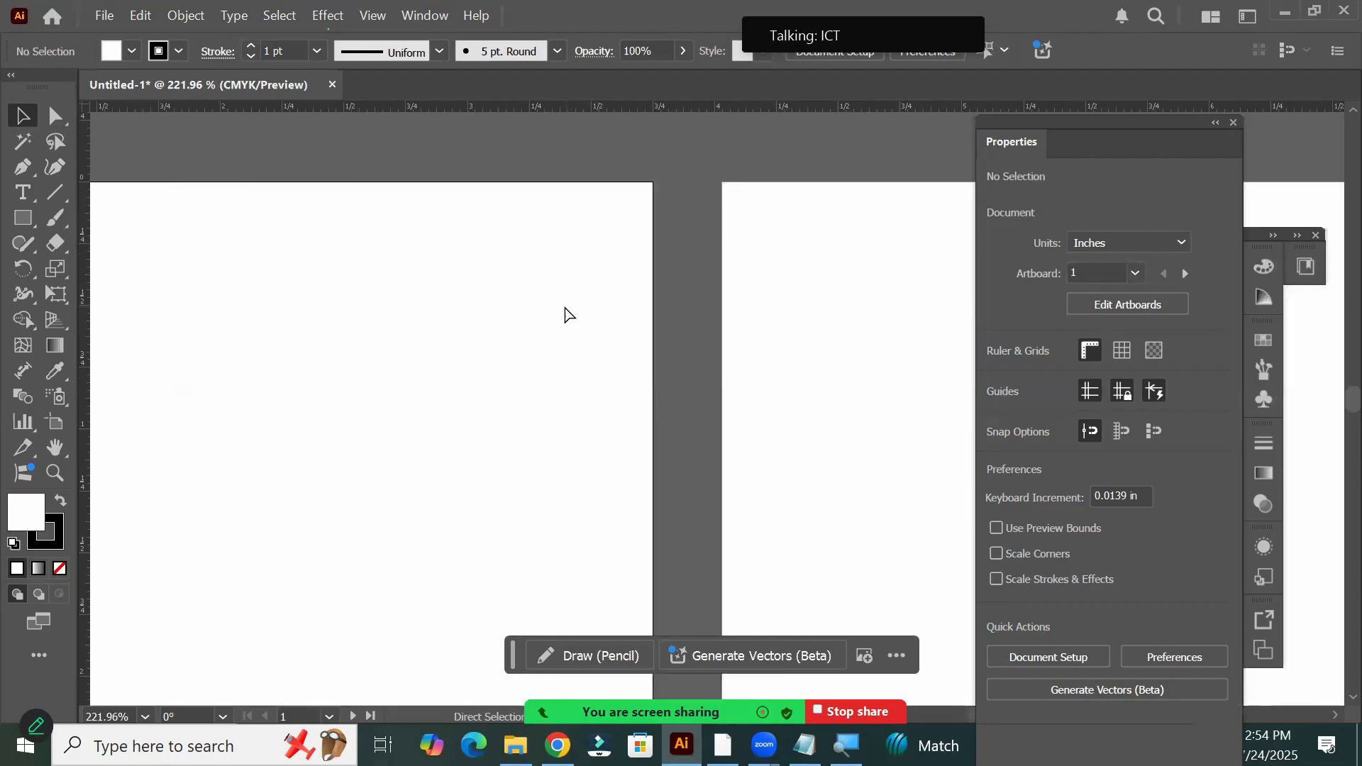
{"action": "scroll", "coordinate": [564, 312], "scroll_direction": "left", "scroll_amount": 3}
{"action": "scroll", "coordinate": [560, 310], "scroll_direction": "left", "scroll_amount": 3}
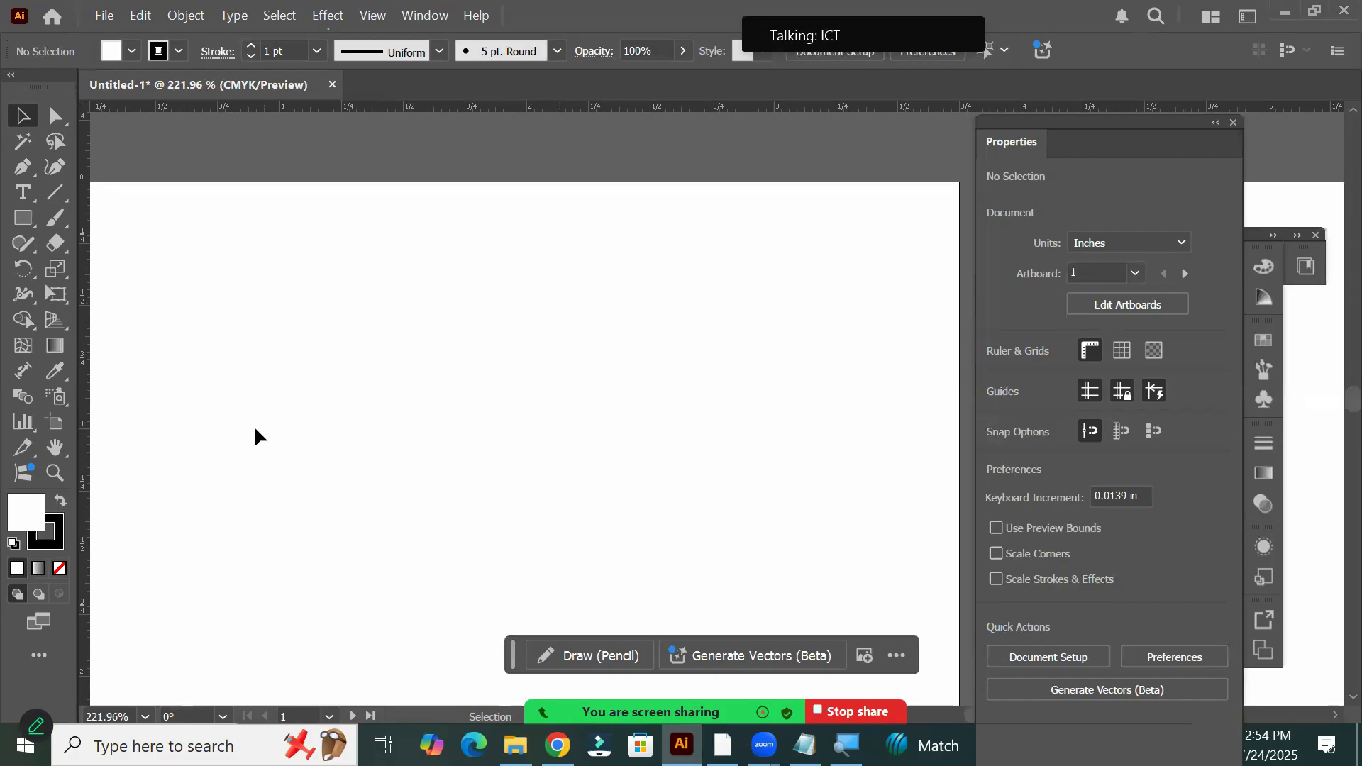
Zoom out to 3.13%, in to 1600%, then settle at 100% with all four artboards showing
{"action": "scroll", "coordinate": [312, 444], "scroll_direction": "up", "scroll_amount": 1}
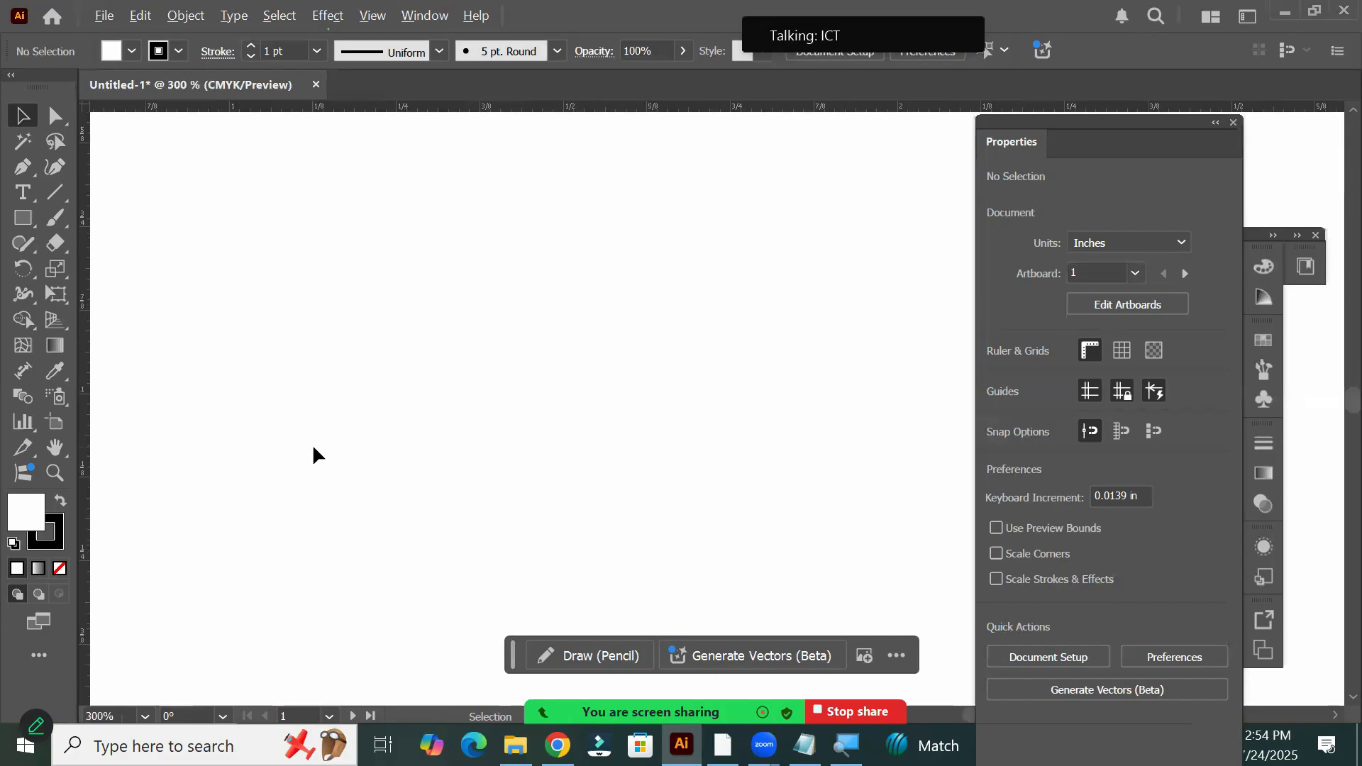
{"action": "scroll", "coordinate": [317, 448], "scroll_direction": "up", "scroll_amount": 3}
{"action": "scroll", "coordinate": [339, 454], "scroll_direction": "down", "scroll_amount": 5}
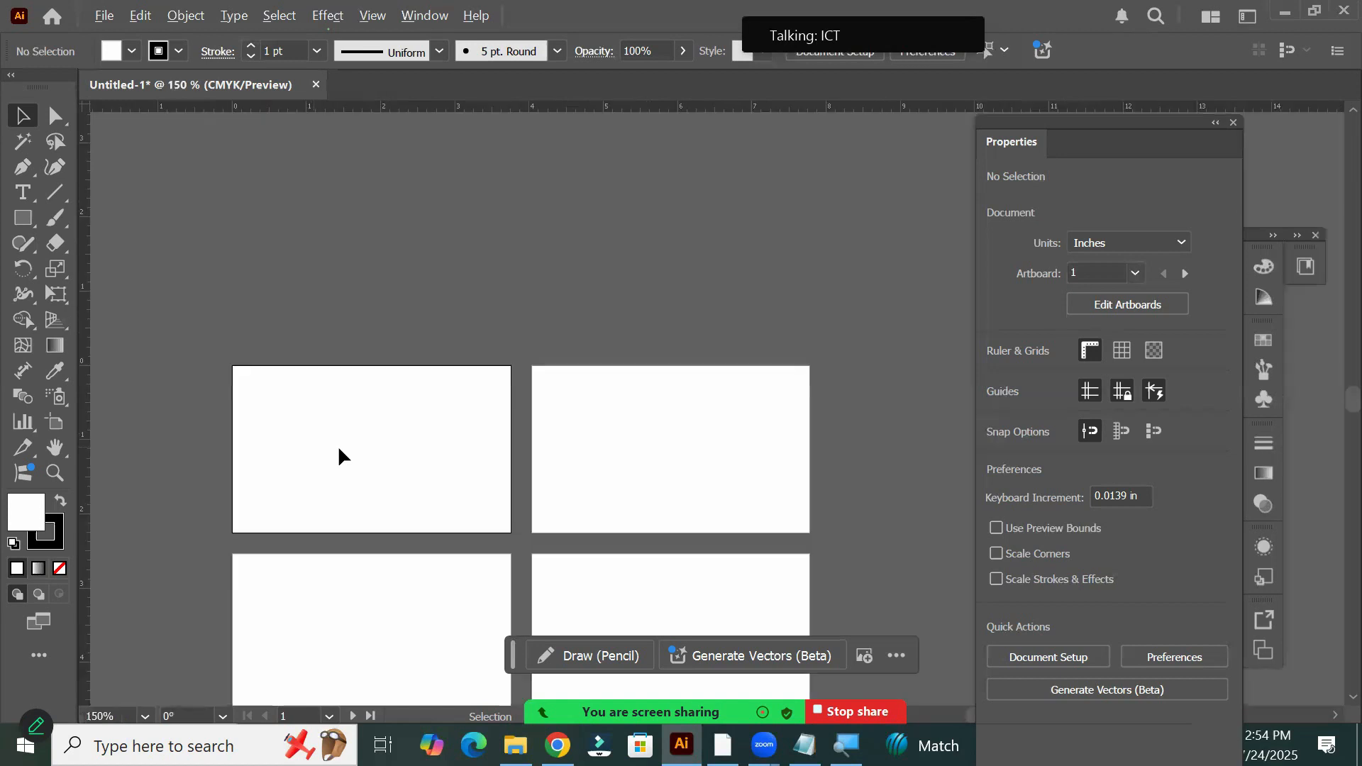
{"action": "scroll", "coordinate": [337, 444], "scroll_direction": "down", "scroll_amount": 6}
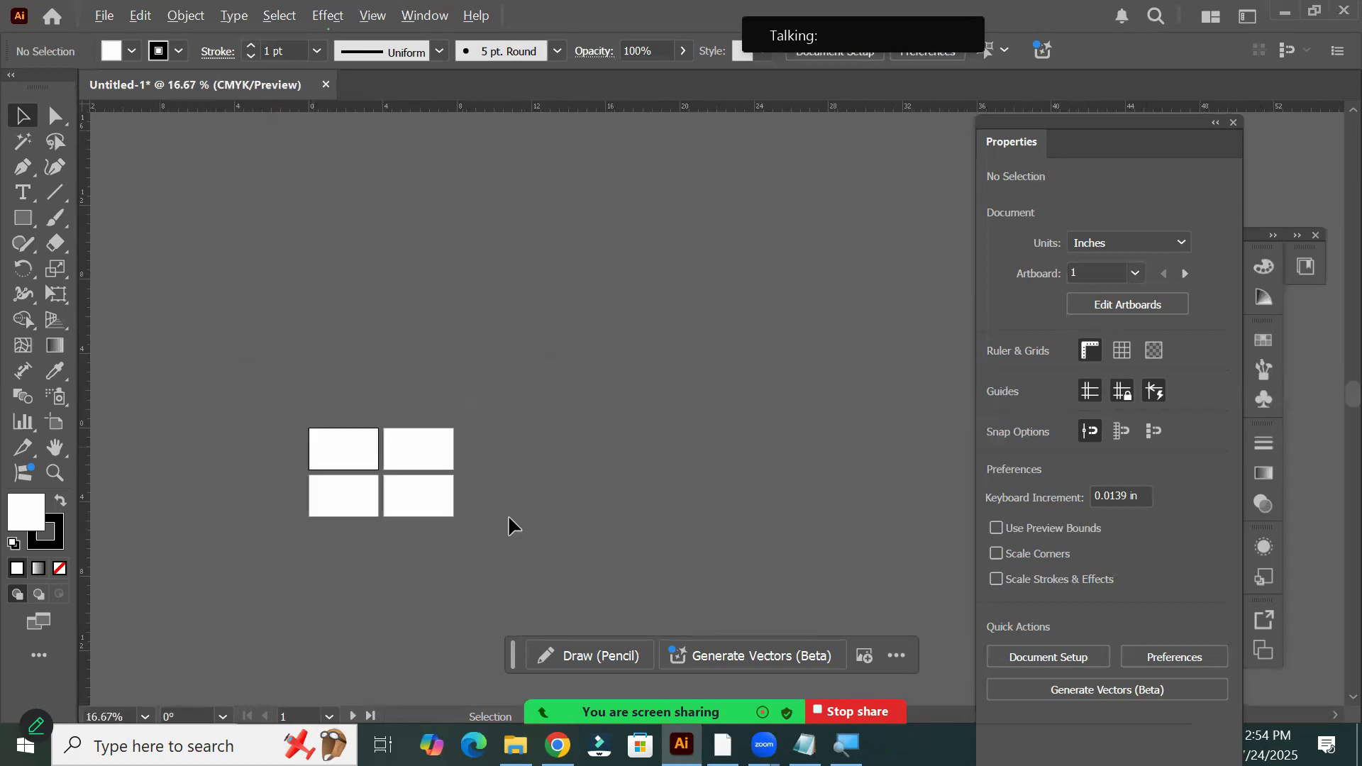
{"action": "scroll", "coordinate": [509, 518], "scroll_direction": "down", "scroll_amount": 2}
{"action": "scroll", "coordinate": [508, 526], "scroll_direction": "down", "scroll_amount": 2}
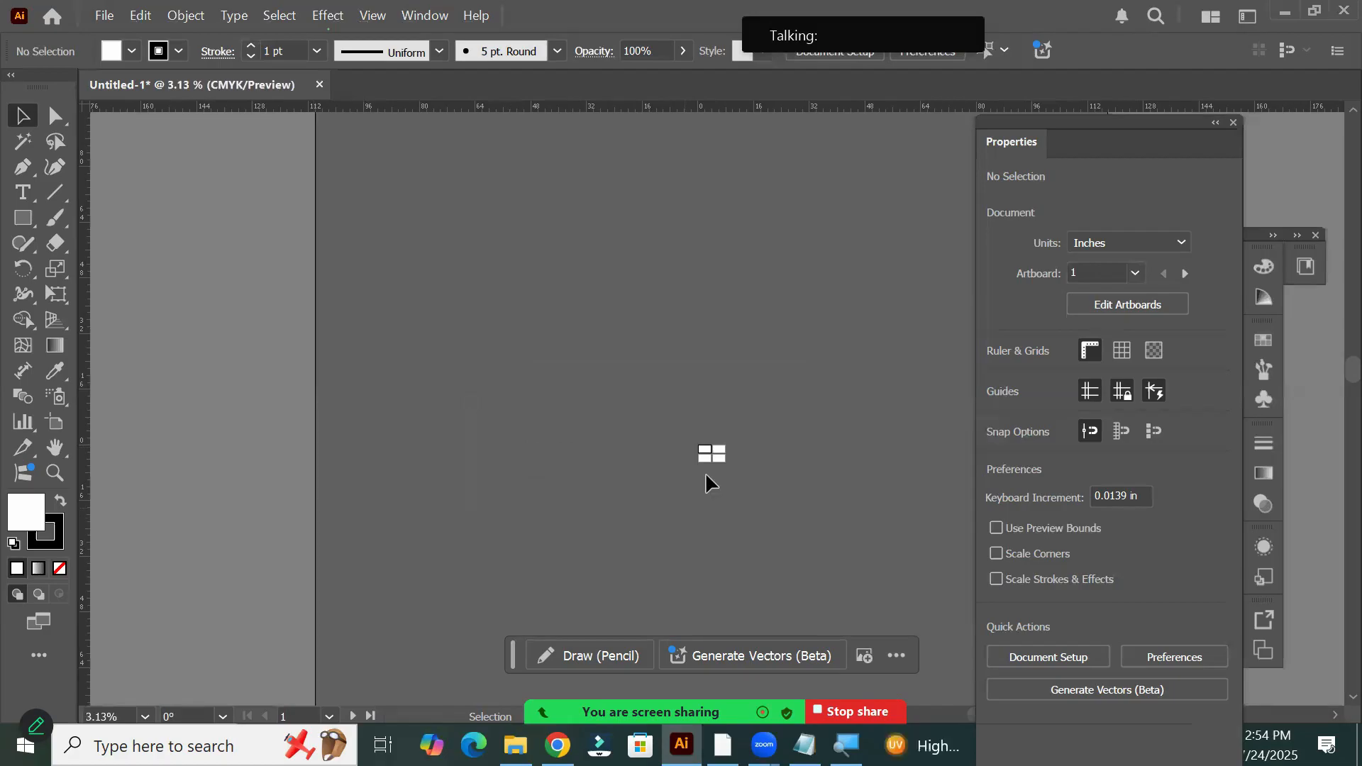
{"action": "scroll", "coordinate": [721, 458], "scroll_direction": "up", "scroll_amount": 1}
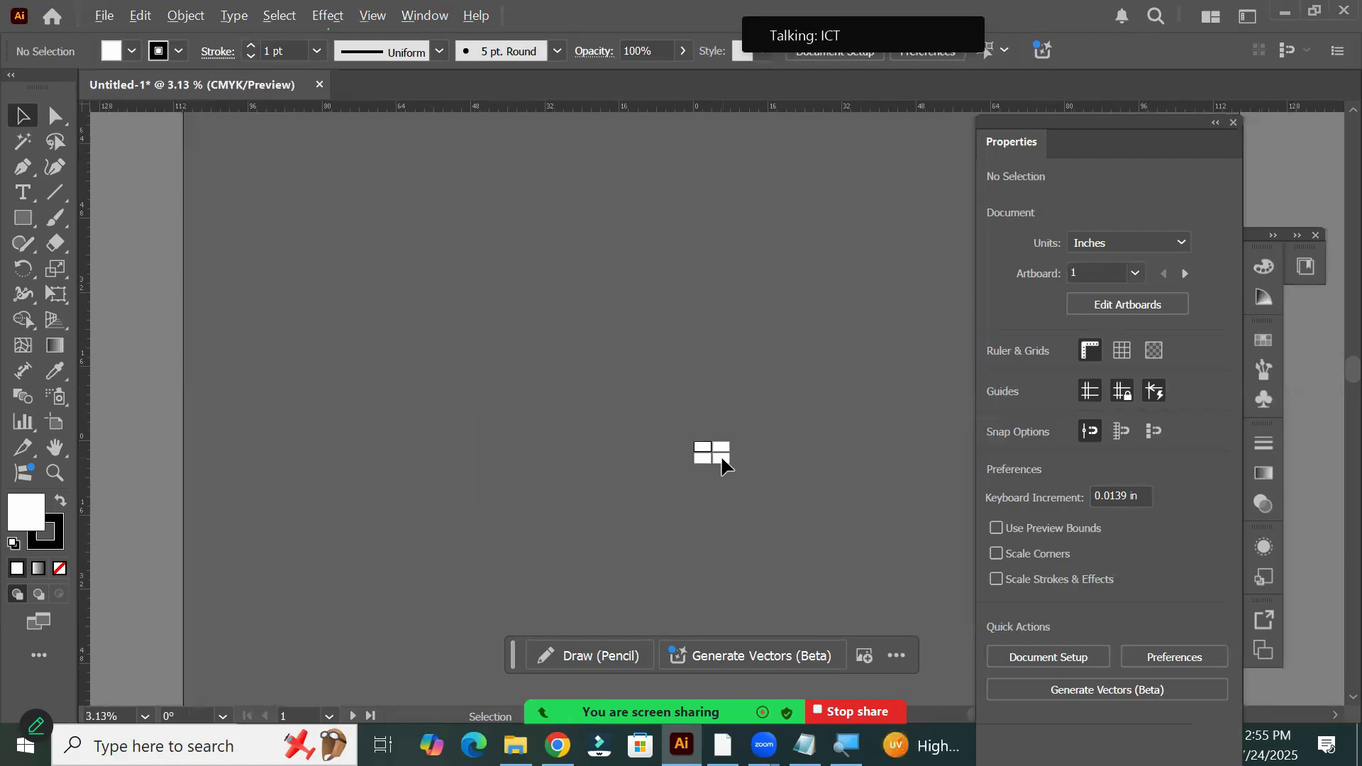
{"action": "scroll", "coordinate": [722, 454], "scroll_direction": "up", "scroll_amount": 1}
{"action": "scroll", "coordinate": [723, 458], "scroll_direction": "up", "scroll_amount": 3}
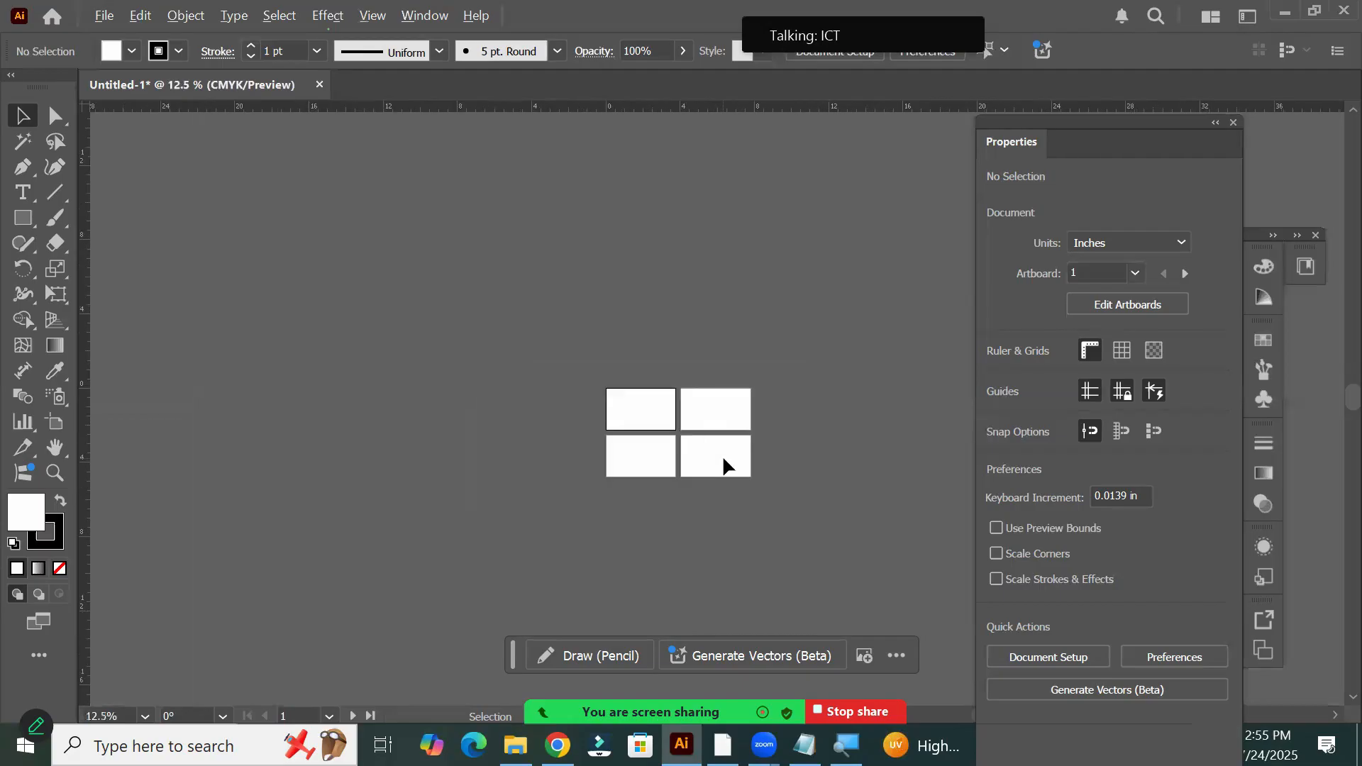
{"action": "scroll", "coordinate": [722, 464], "scroll_direction": "up", "scroll_amount": 1}
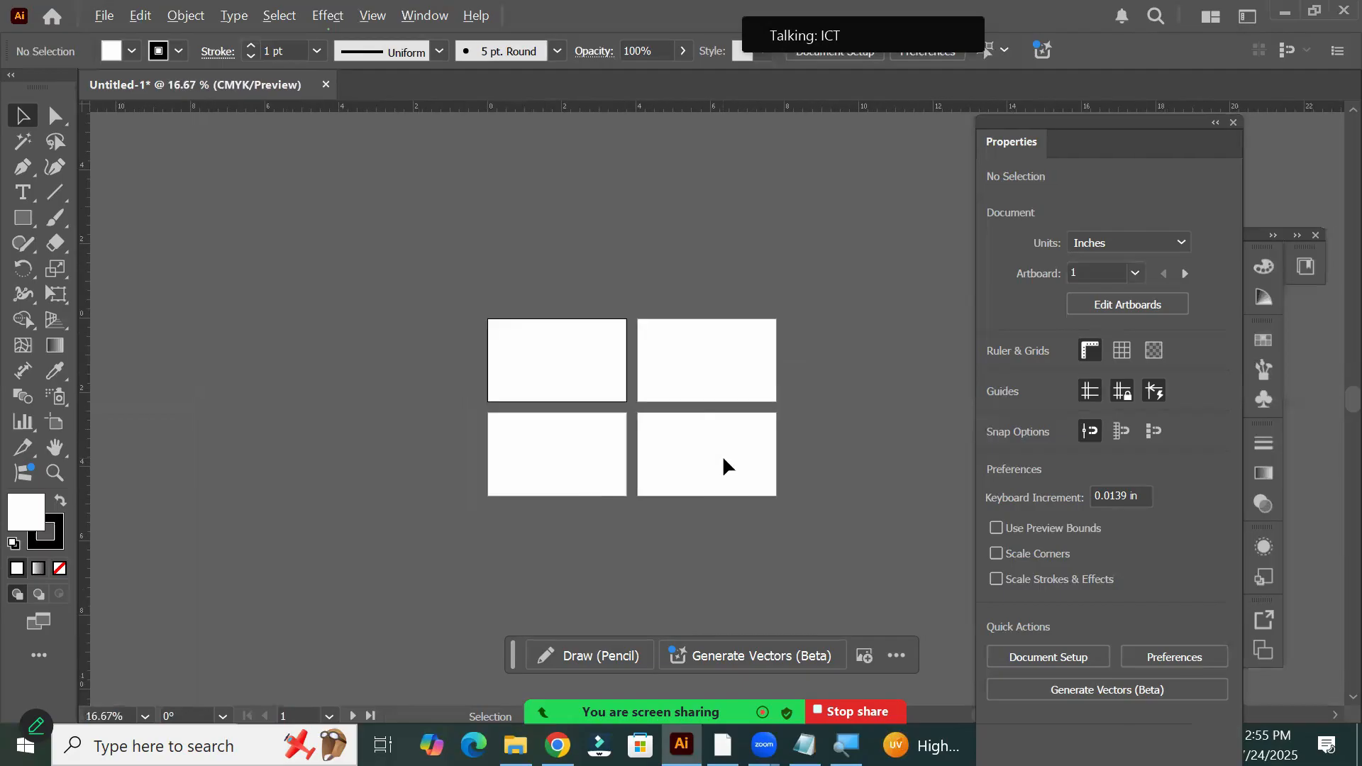
{"action": "scroll", "coordinate": [722, 466], "scroll_direction": "up", "scroll_amount": 6}
{"action": "scroll", "coordinate": [727, 466], "scroll_direction": "up", "scroll_amount": 2}
{"action": "scroll", "coordinate": [724, 459], "scroll_direction": "up", "scroll_amount": 5}
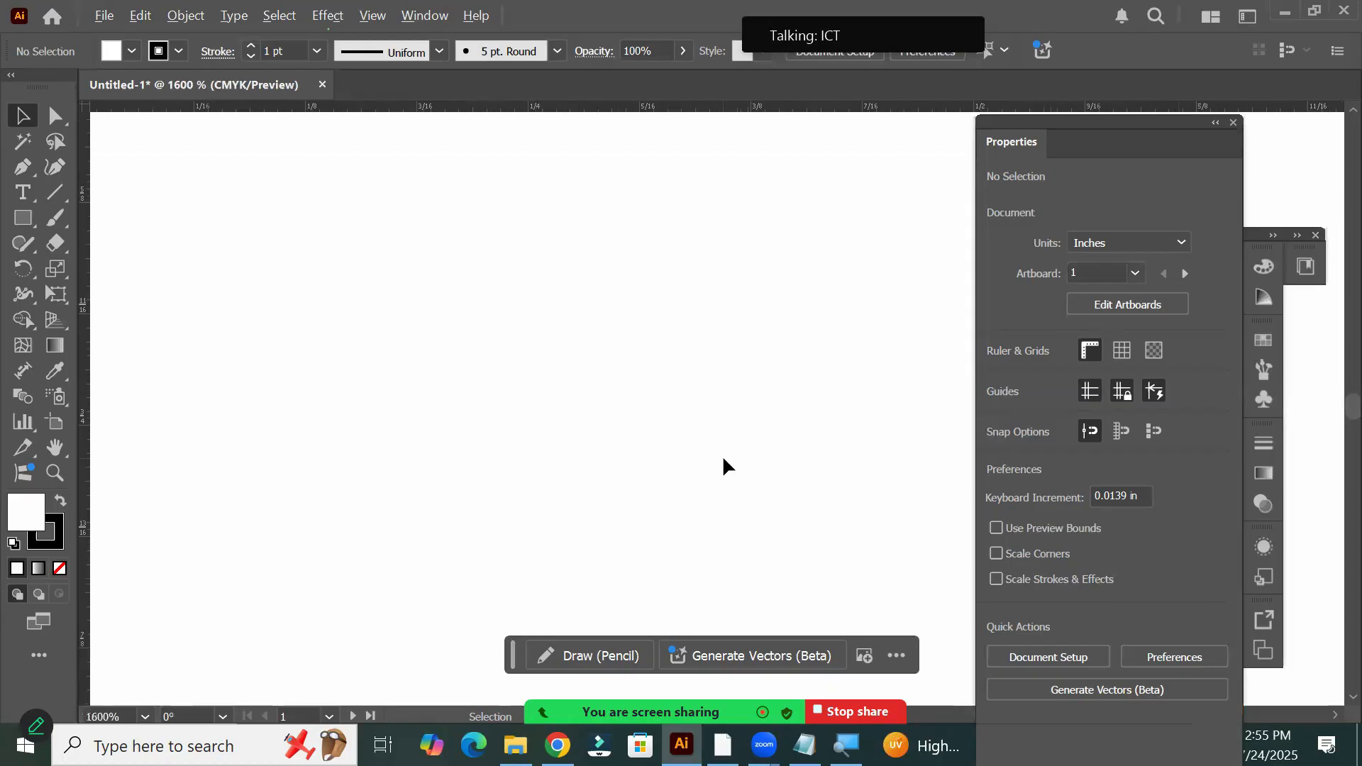
{"action": "scroll", "coordinate": [722, 459], "scroll_direction": "down", "scroll_amount": 5}
{"action": "scroll", "coordinate": [727, 466], "scroll_direction": "down", "scroll_amount": 2}
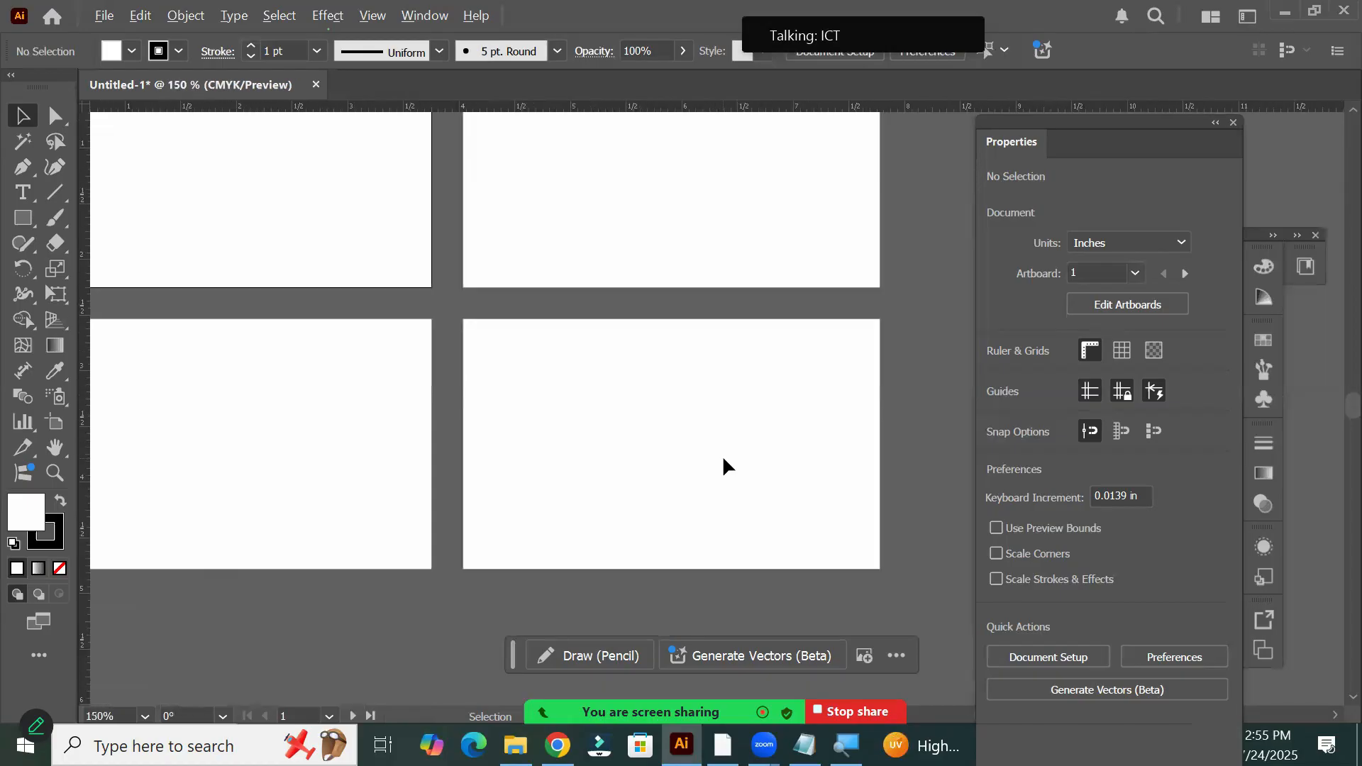
{"action": "scroll", "coordinate": [638, 220], "scroll_direction": "down", "scroll_amount": 6}
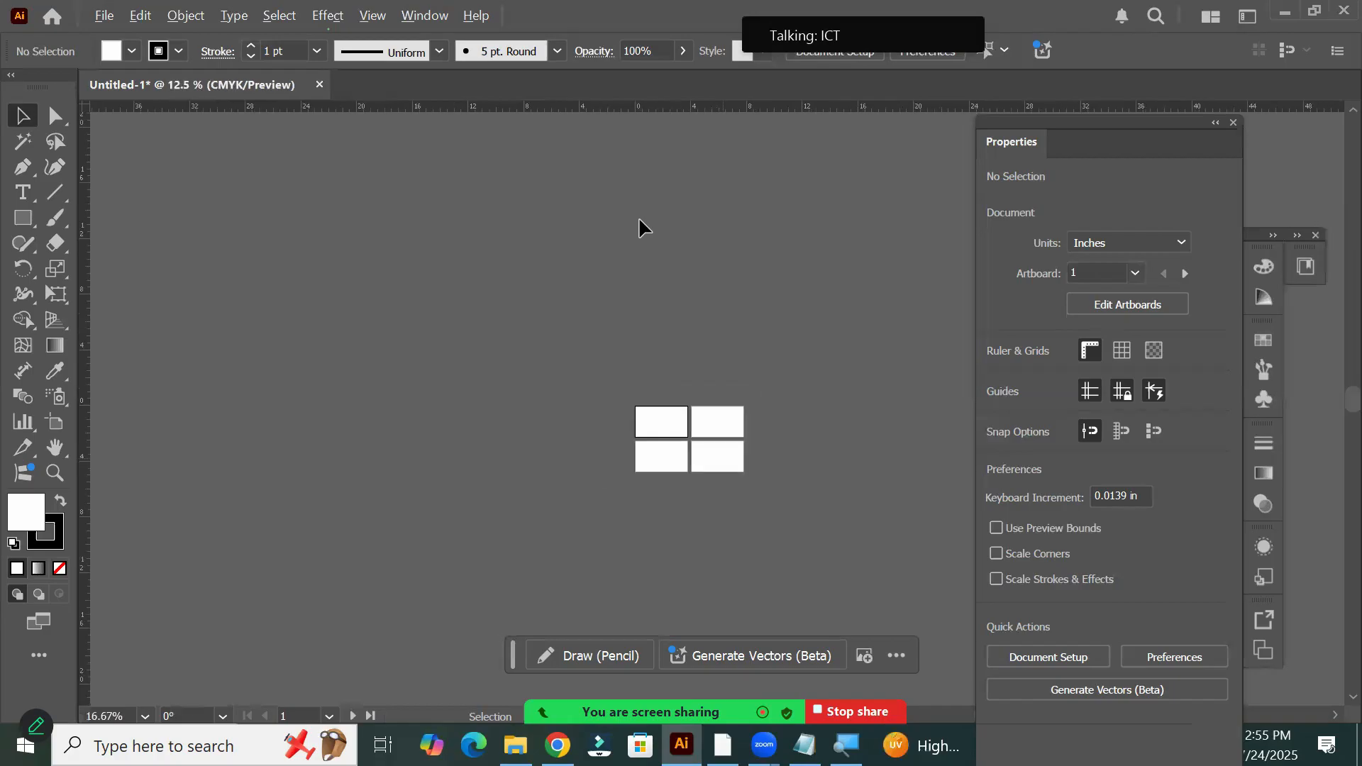
{"action": "scroll", "coordinate": [722, 454], "scroll_direction": "down", "scroll_amount": 3}
{"action": "scroll", "coordinate": [731, 458], "scroll_direction": "down", "scroll_amount": 1}
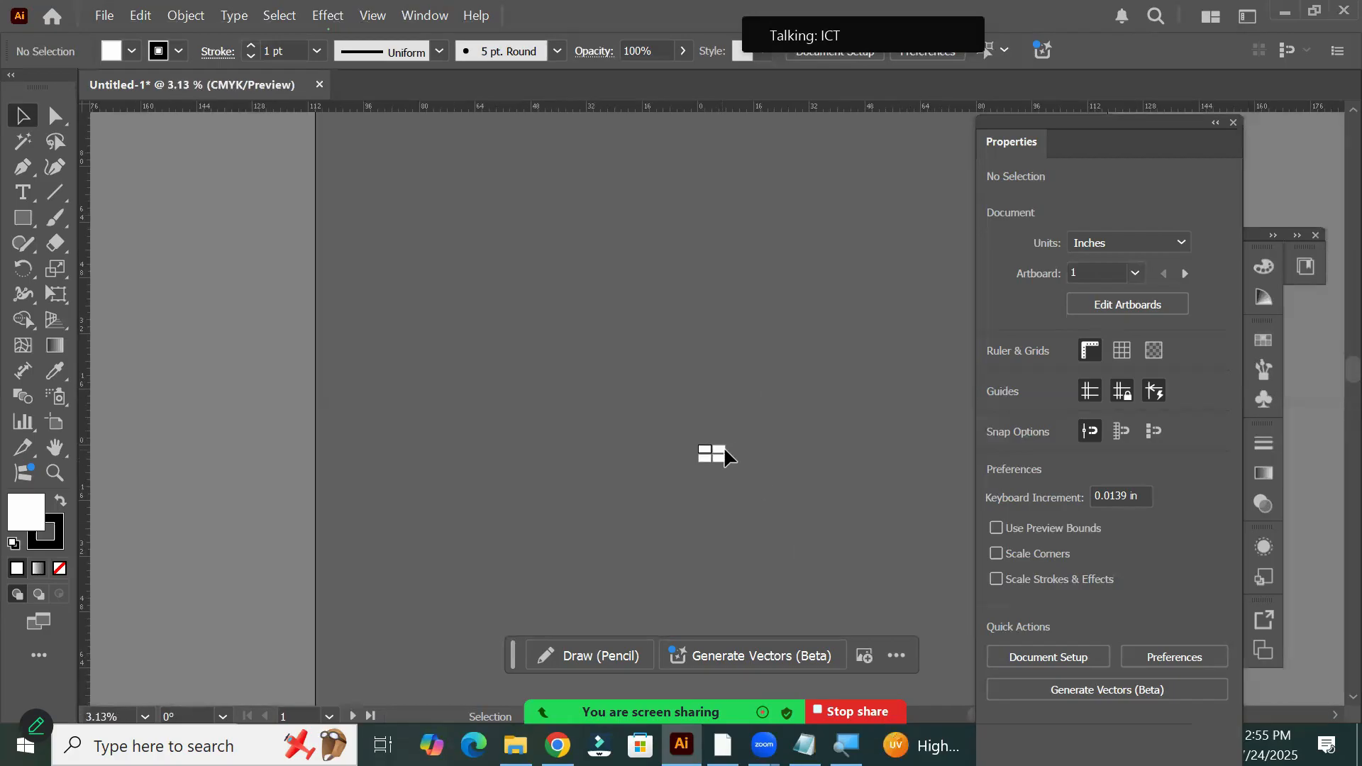
{"action": "scroll", "coordinate": [723, 449], "scroll_direction": "up", "scroll_amount": 1}
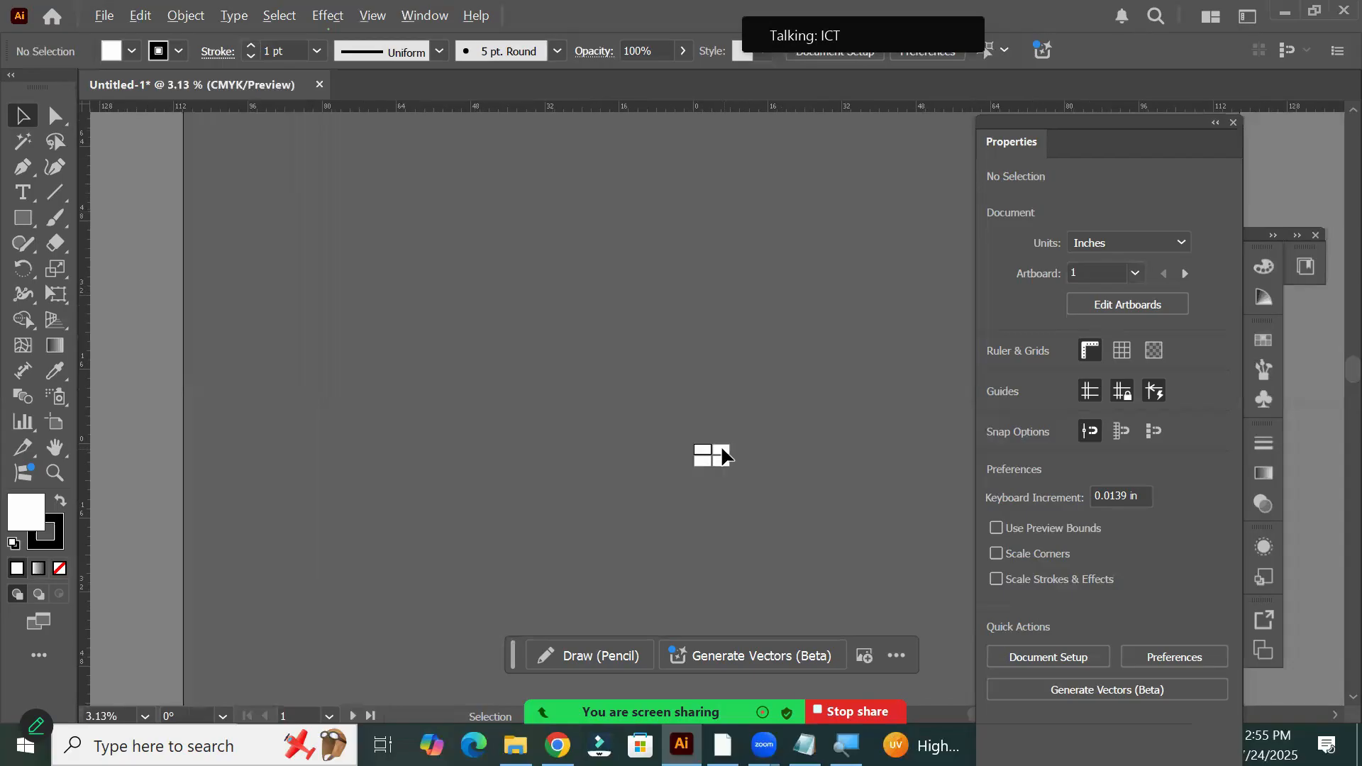
{"action": "scroll", "coordinate": [722, 451], "scroll_direction": "up", "scroll_amount": 8}
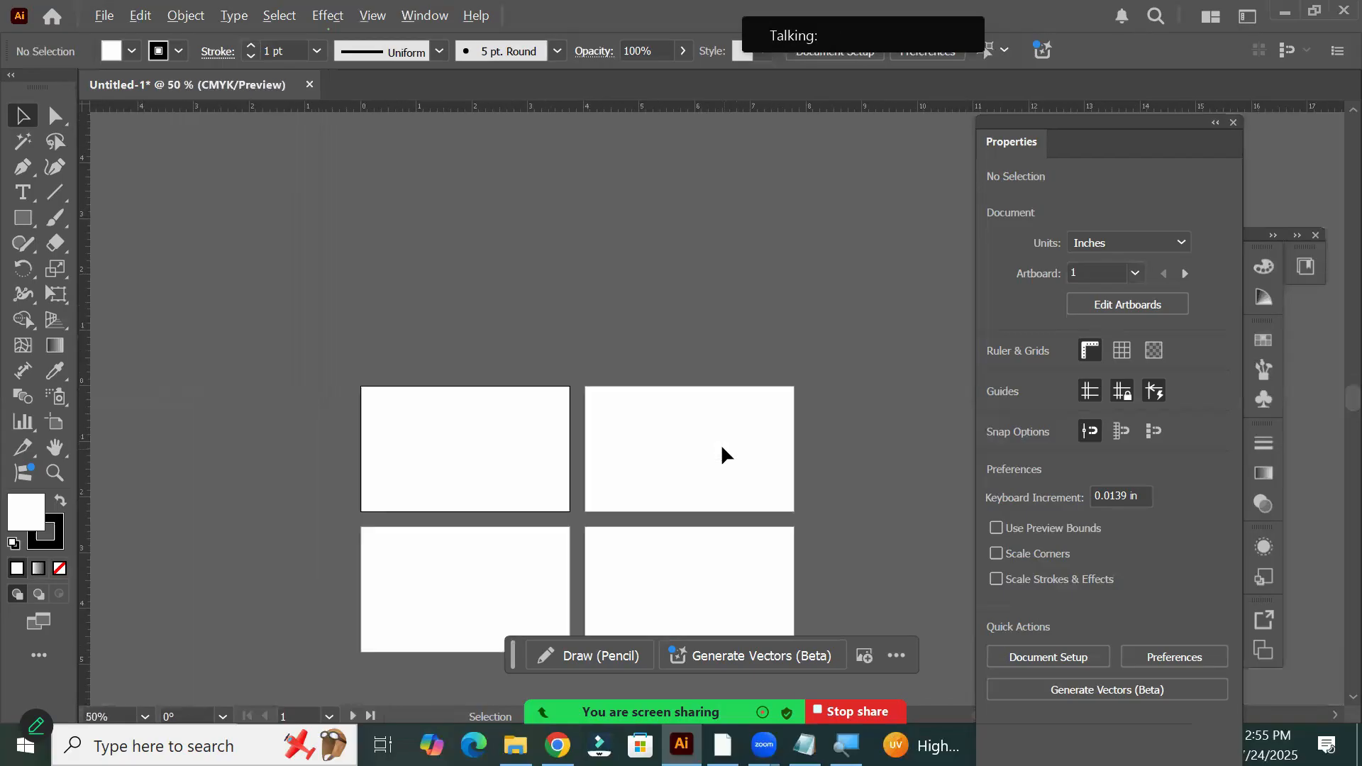
{"action": "scroll", "coordinate": [721, 451], "scroll_direction": "up", "scroll_amount": 1}
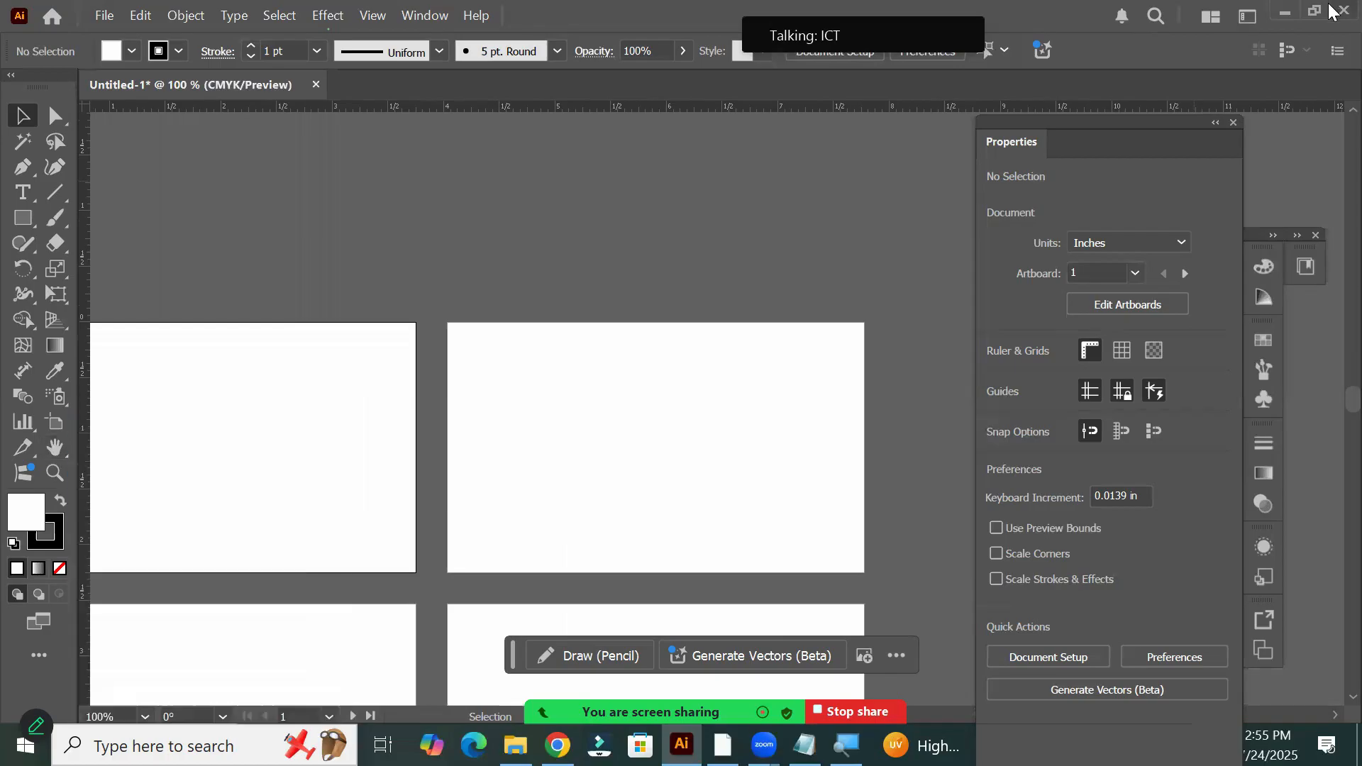
{"action": "scroll", "coordinate": [1329, 4], "scroll_direction": "down", "scroll_amount": 1}
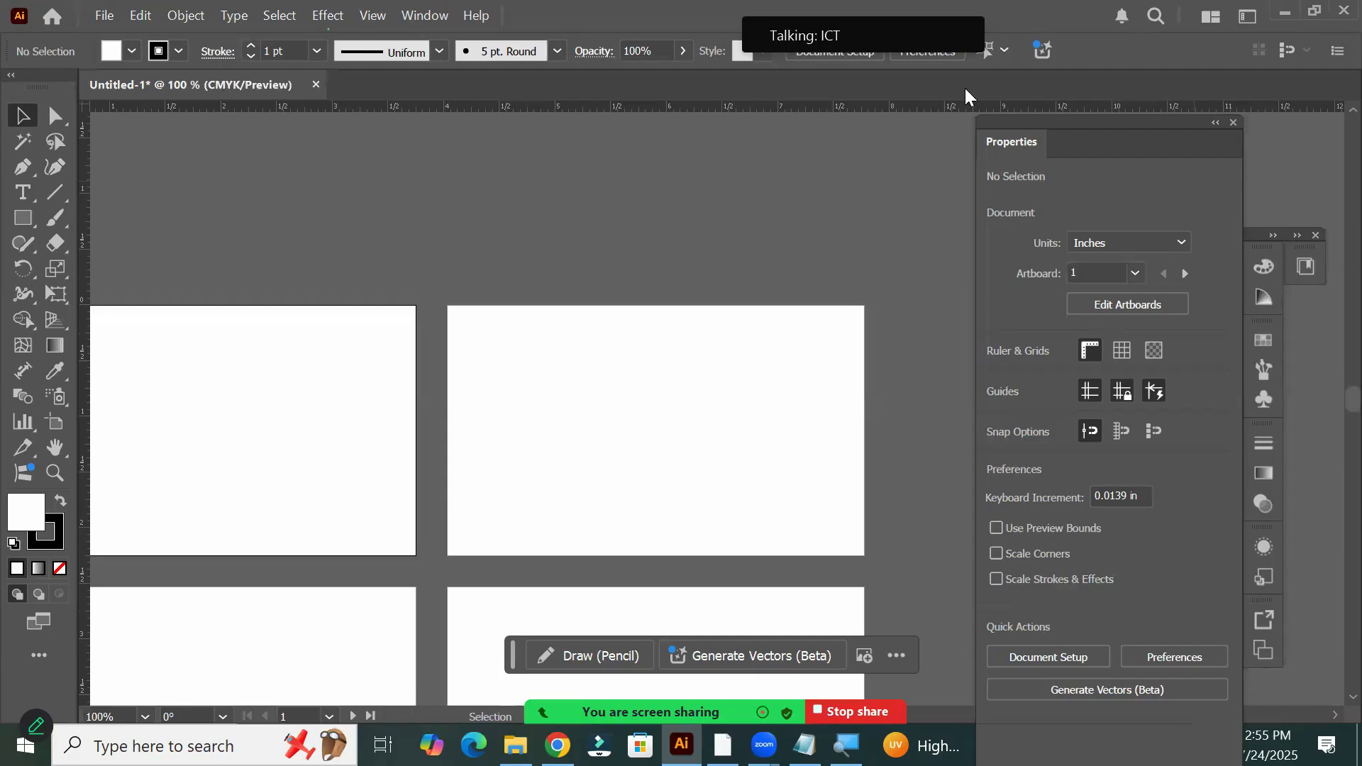
{"action": "left_click", "coordinate": [55, 448]}
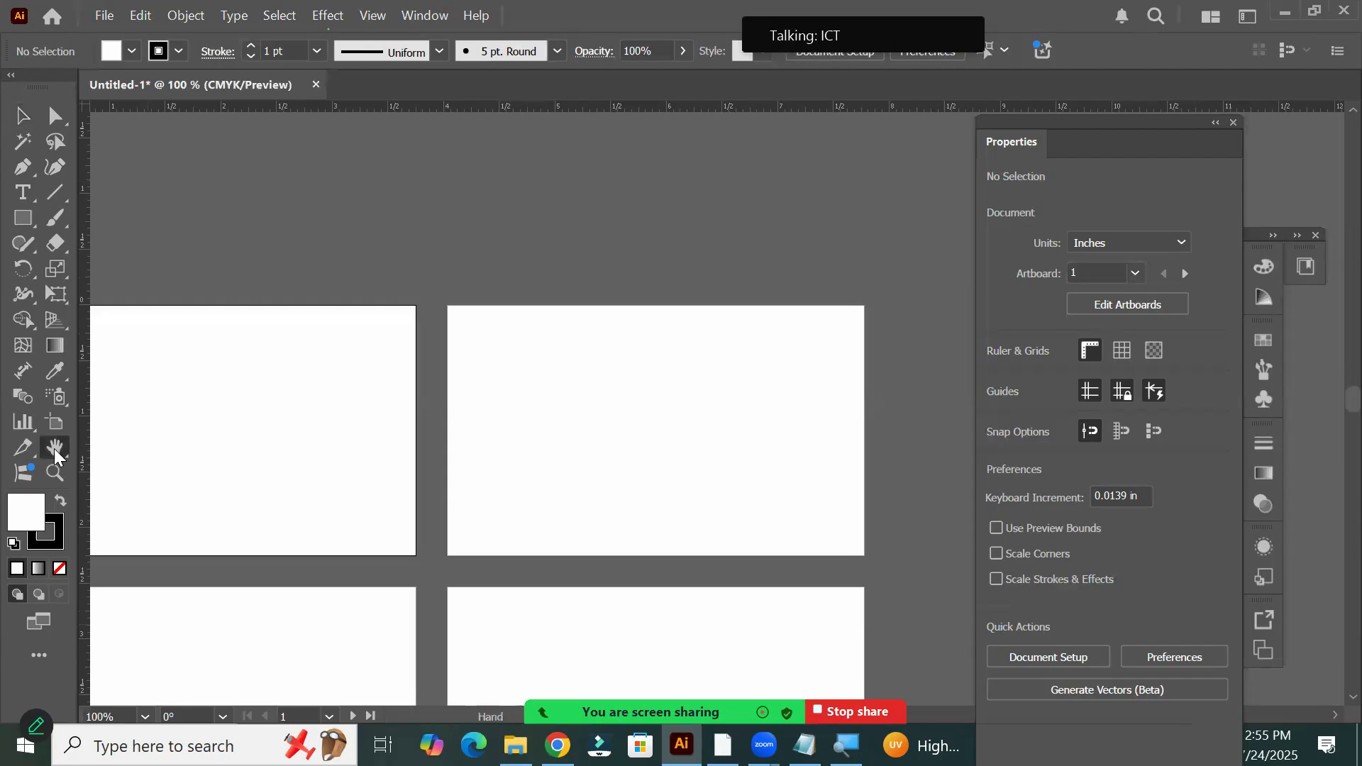
{"action": "left_click_drag", "start_coordinate": [224, 451], "coordinate": [476, 550]}
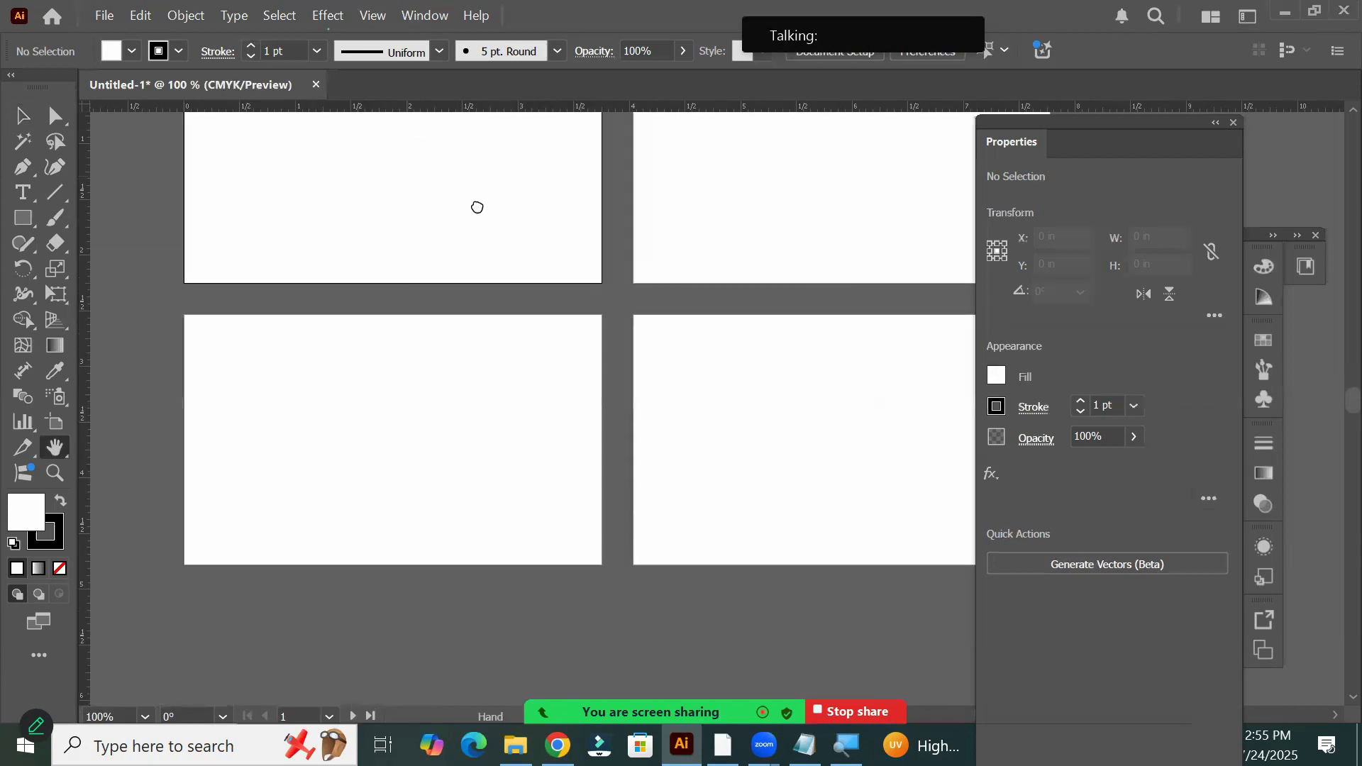
{"action": "left_click_drag", "start_coordinate": [477, 206], "coordinate": [511, 546]}
{"action": "left_click_drag", "start_coordinate": [810, 423], "coordinate": [408, 314]}
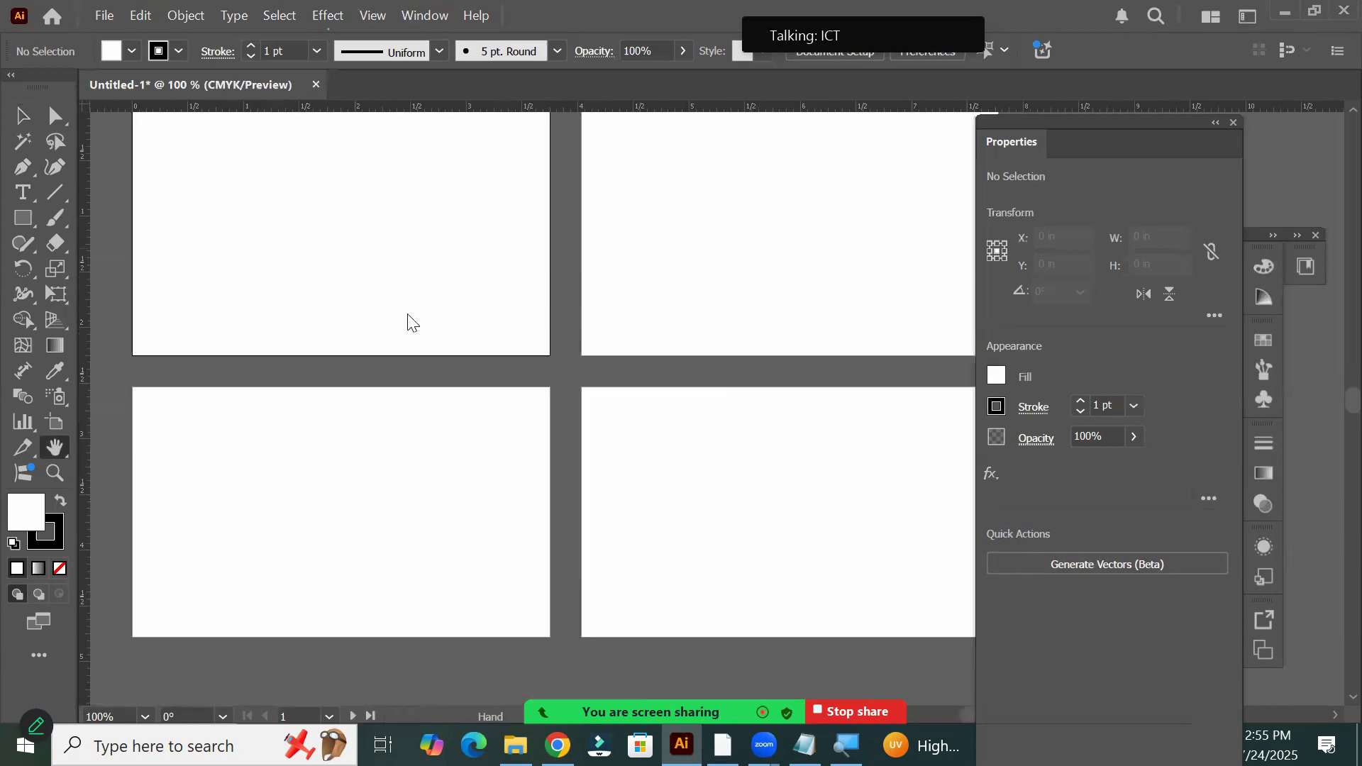
{"action": "left_click_drag", "start_coordinate": [212, 337], "coordinate": [265, 404]}
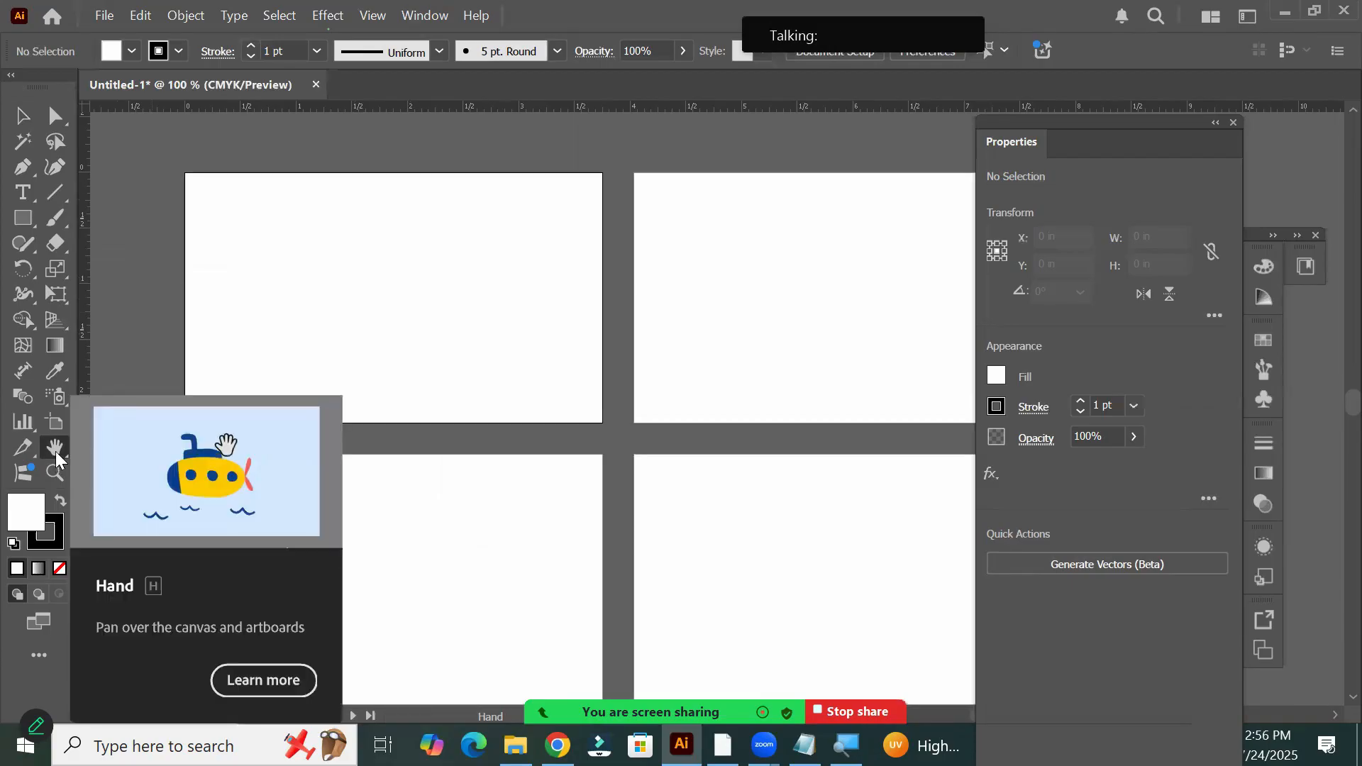
{"action": "left_click", "coordinate": [23, 121]}
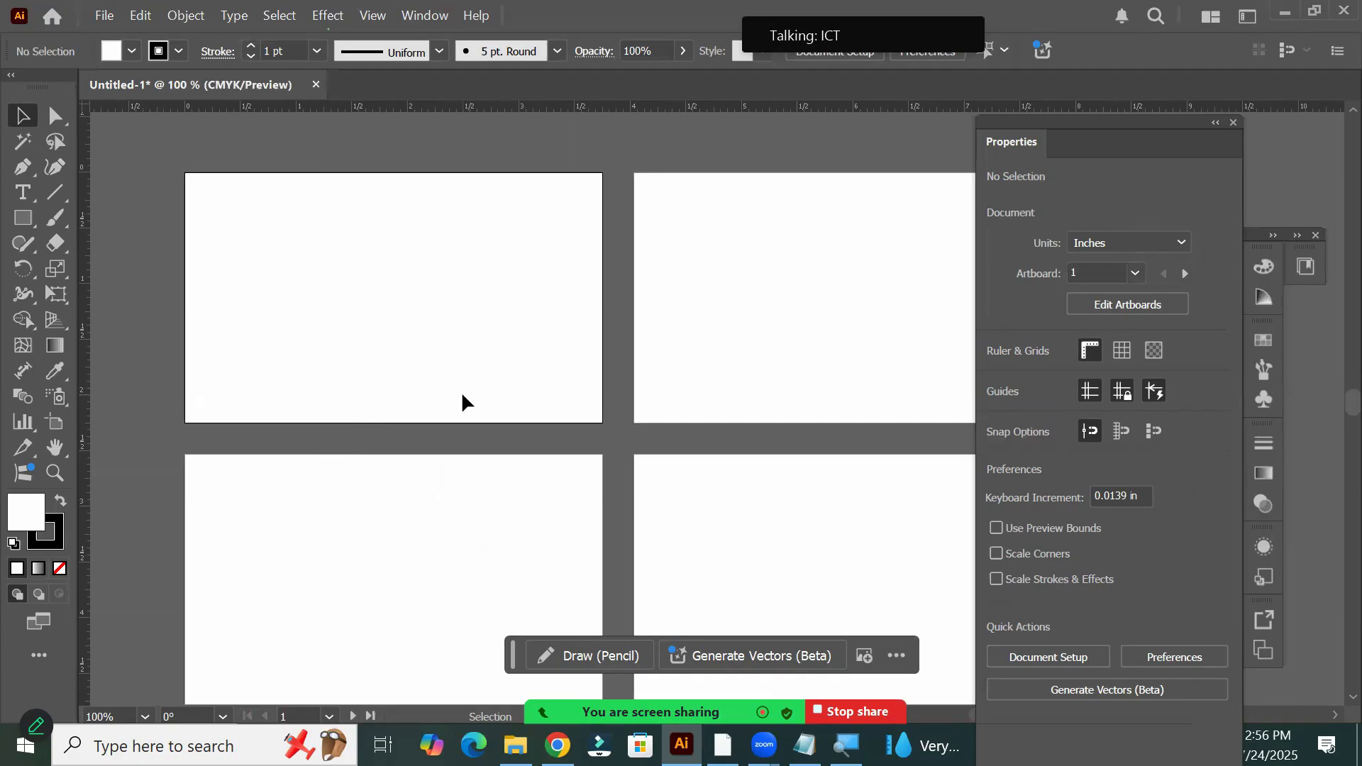
{"action": "scroll", "coordinate": [463, 397], "scroll_direction": "right", "scroll_amount": 2}
{"action": "scroll", "coordinate": [465, 410], "scroll_direction": "right", "scroll_amount": 1}
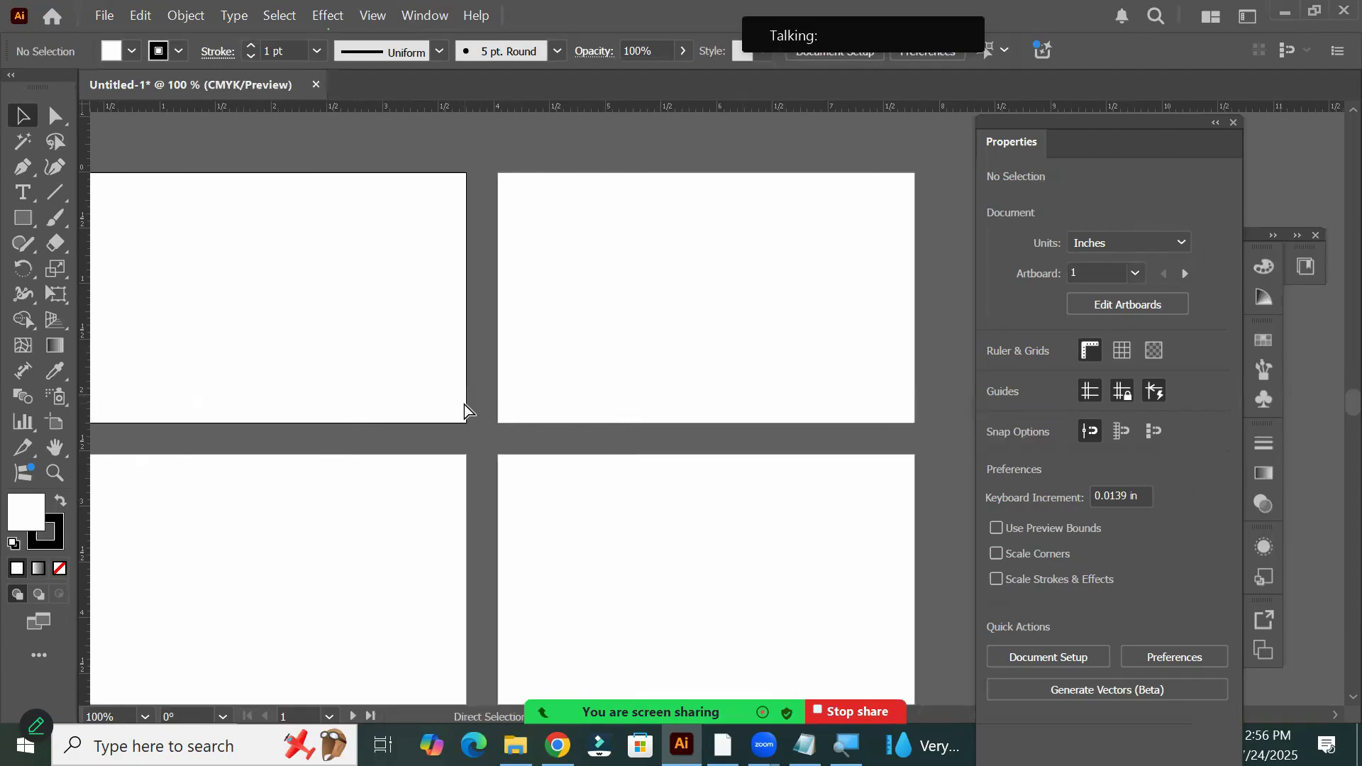
{"action": "scroll", "coordinate": [464, 405], "scroll_direction": "left", "scroll_amount": 3}
{"action": "scroll", "coordinate": [464, 411], "scroll_direction": "left", "scroll_amount": 1}
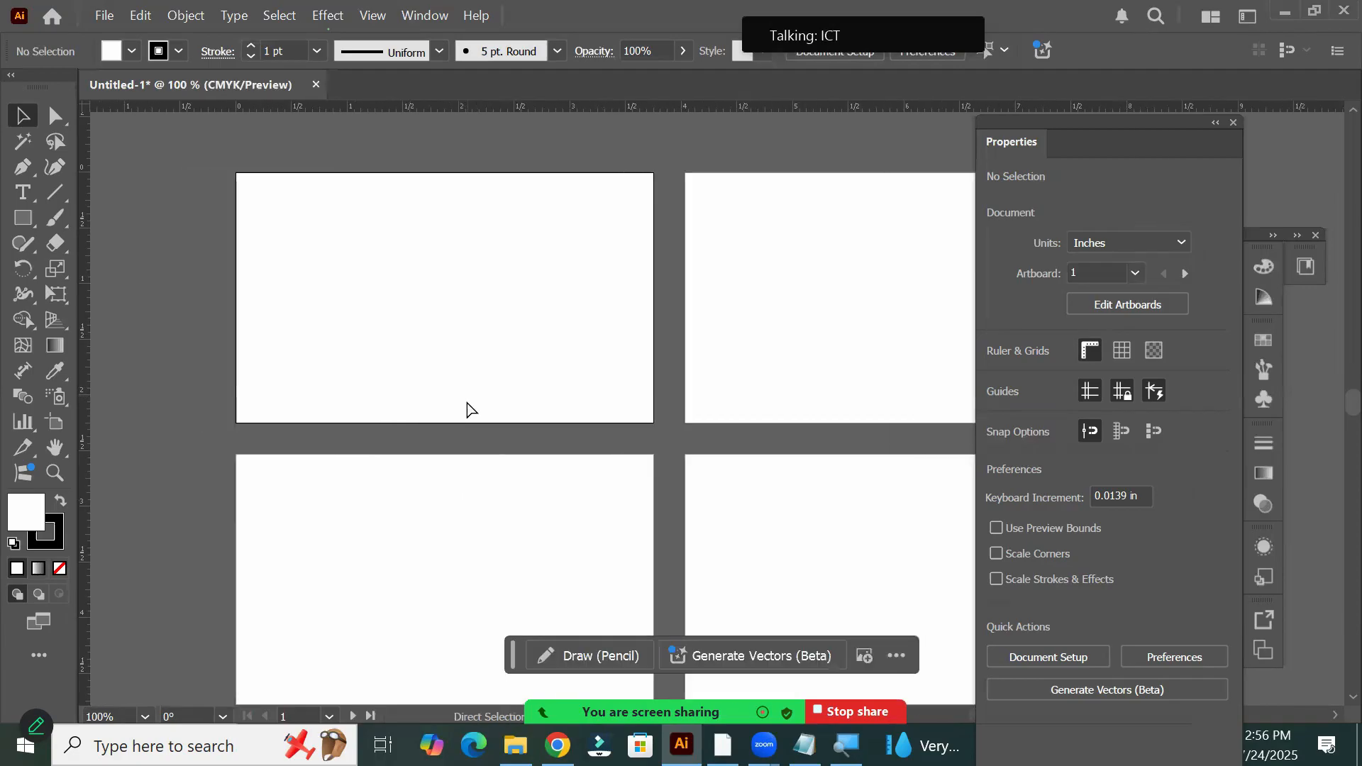
{"action": "scroll", "coordinate": [465, 411], "scroll_direction": "right", "scroll_amount": 1}
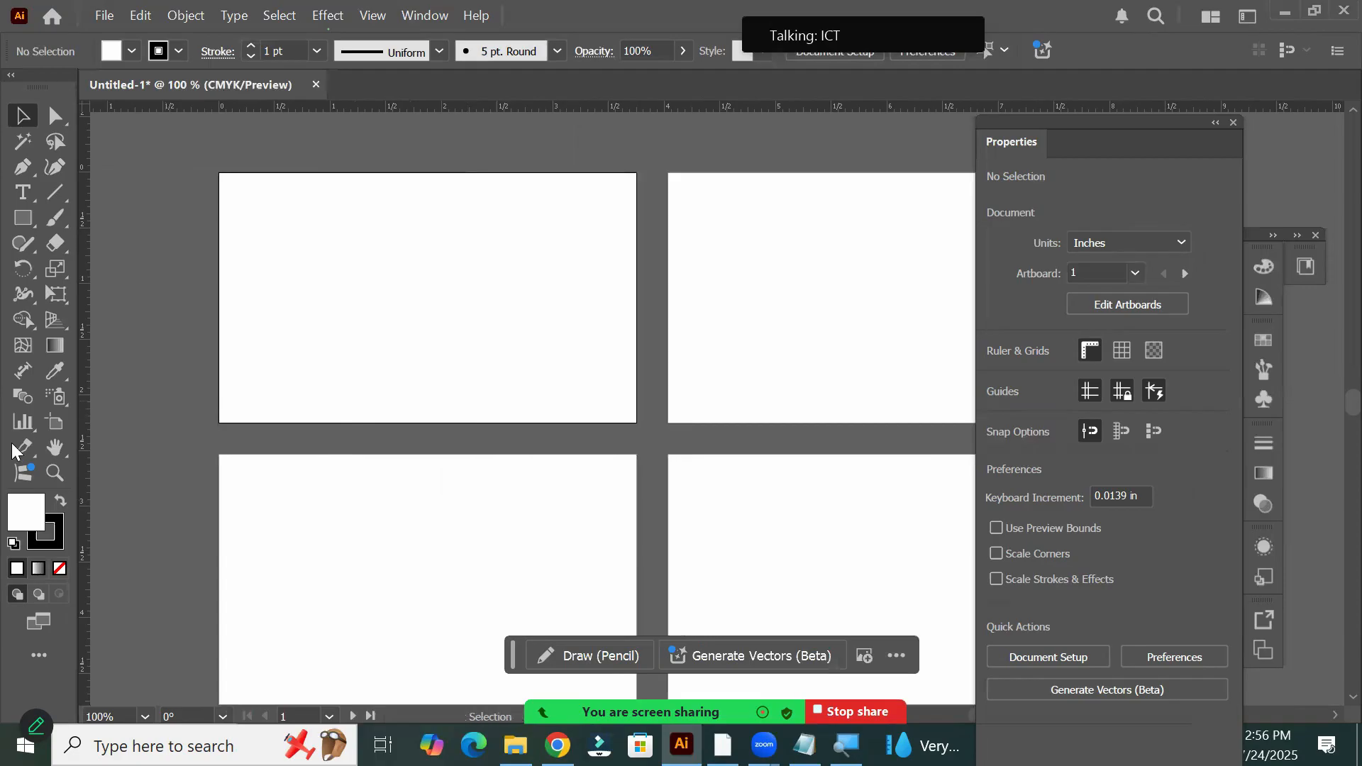
With the Hand tool, drag the canvas up, left, right and back around the artboards
{"action": "left_click", "coordinate": [55, 447]}
{"action": "left_click_drag", "start_coordinate": [350, 474], "coordinate": [370, 420]}
{"action": "left_click_drag", "start_coordinate": [795, 546], "coordinate": [580, 472]}
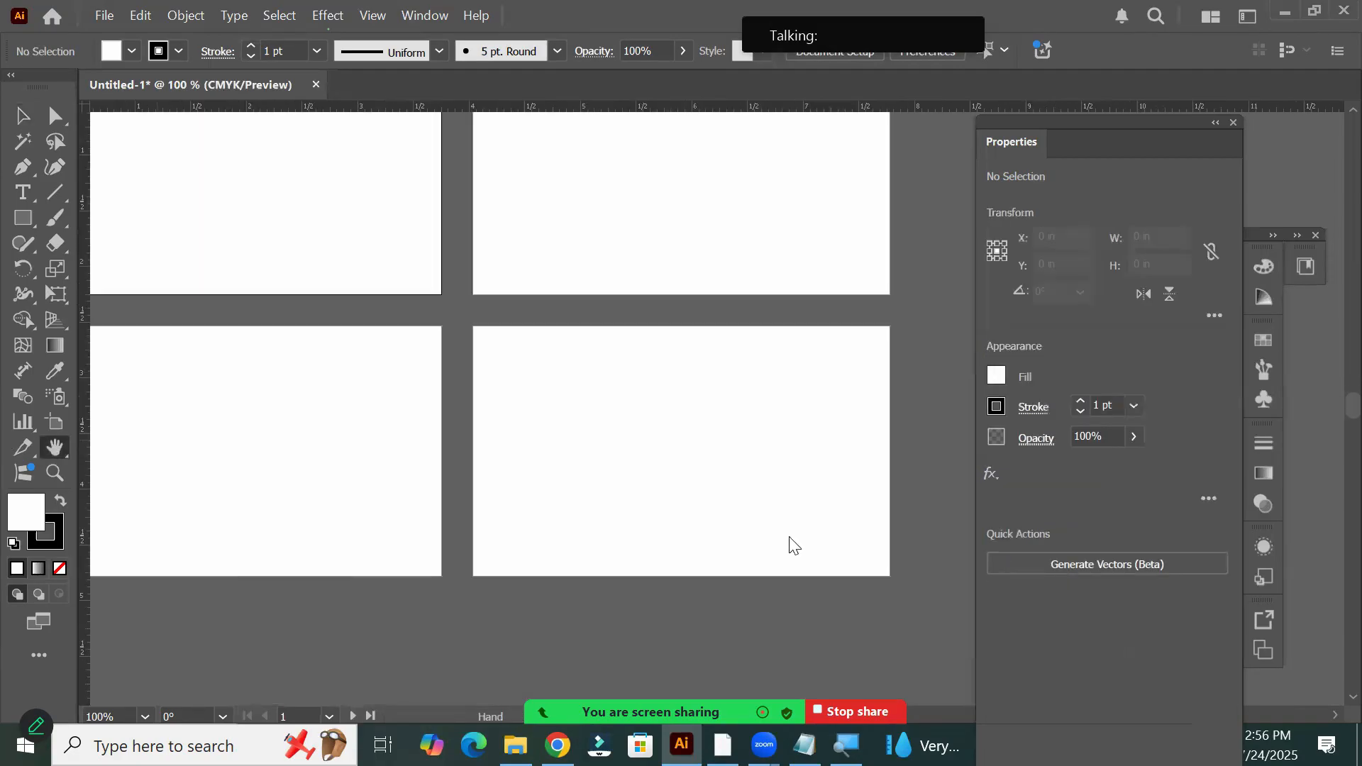
{"action": "left_click_drag", "start_coordinate": [512, 399], "coordinate": [609, 432]}
{"action": "left_click_drag", "start_coordinate": [223, 476], "coordinate": [506, 480]}
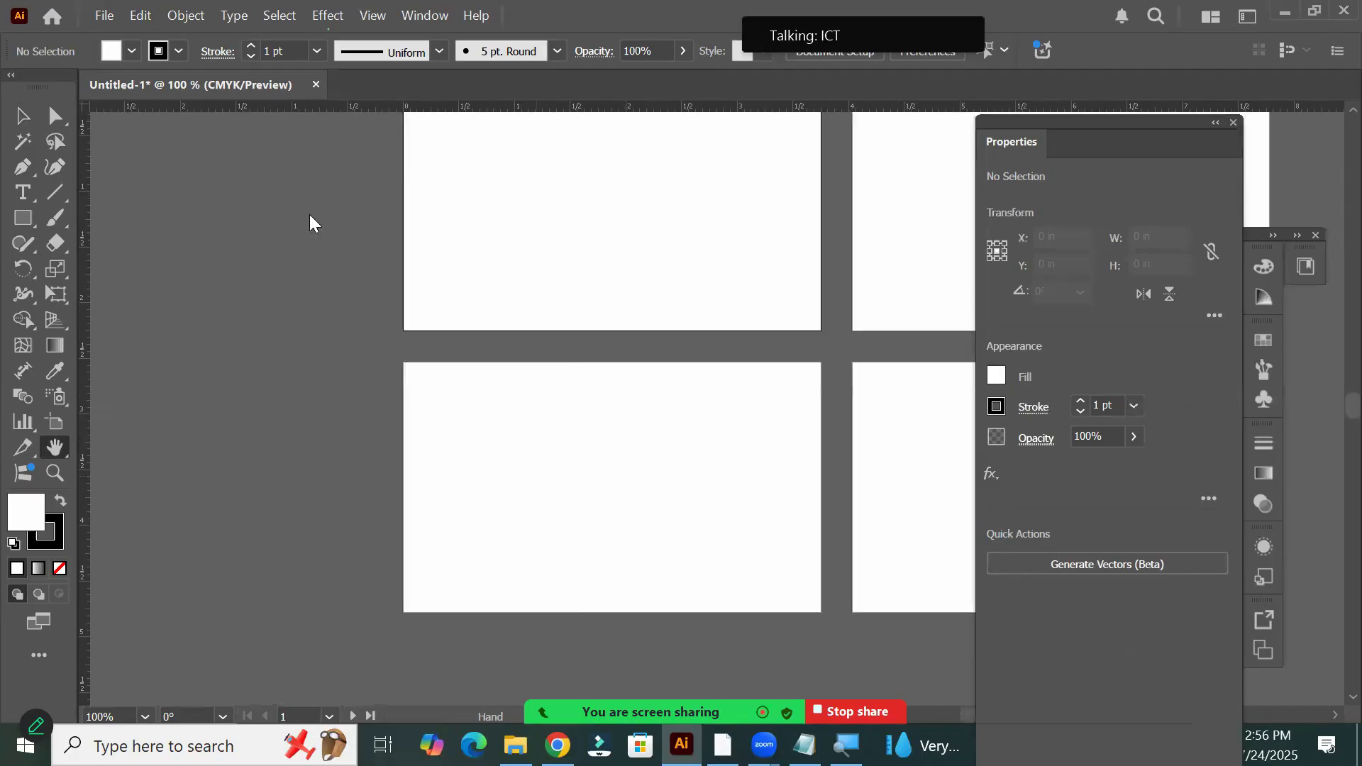
{"action": "left_click_drag", "start_coordinate": [378, 469], "coordinate": [253, 489]}
{"action": "mouse_move", "coordinate": [283, 538]}
{"action": "left_mouse_down"}
{"action": "mouse_move", "coordinate": [338, 547]}
{"action": "mouse_move", "coordinate": [303, 532]}
{"action": "left_mouse_up"}
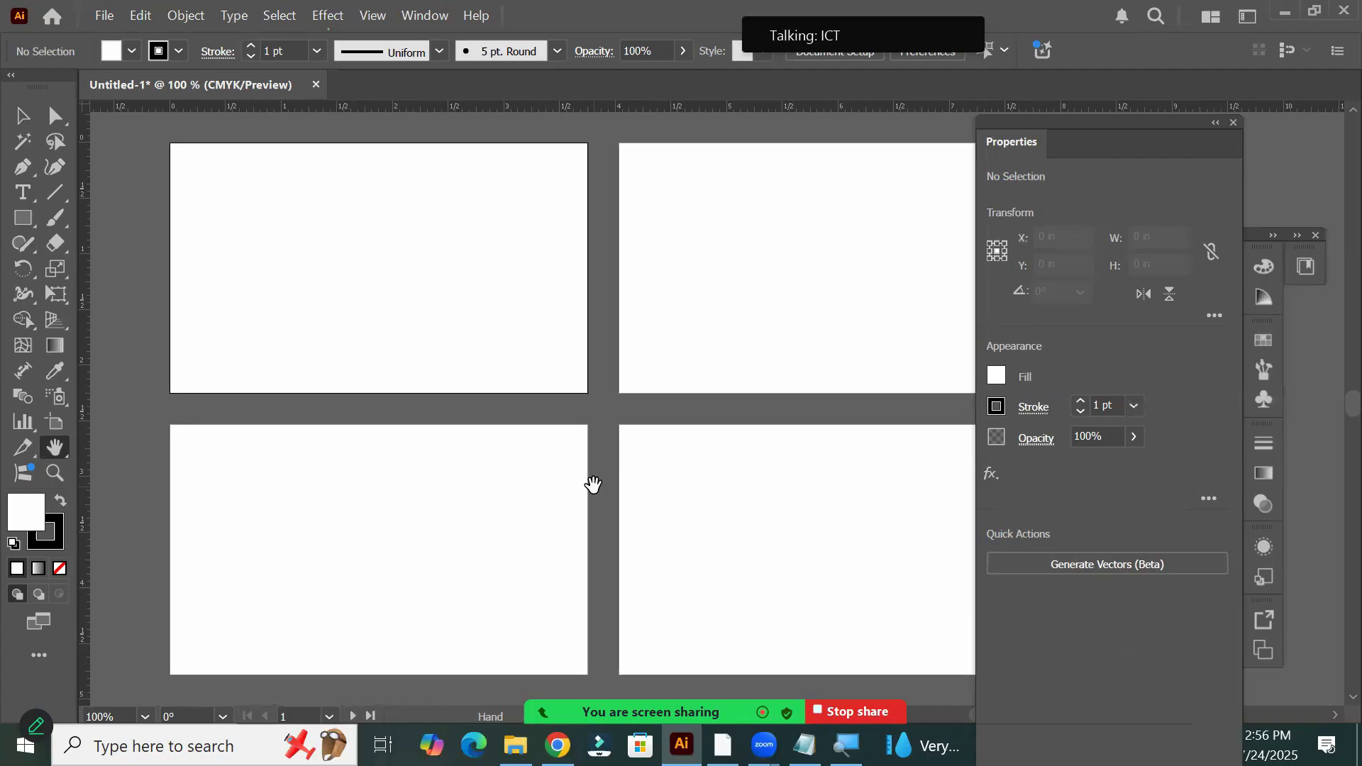
Scroll the canvas until the four blank artboards are back in view
{"action": "scroll", "coordinate": [593, 501], "scroll_direction": "up", "scroll_amount": 5}
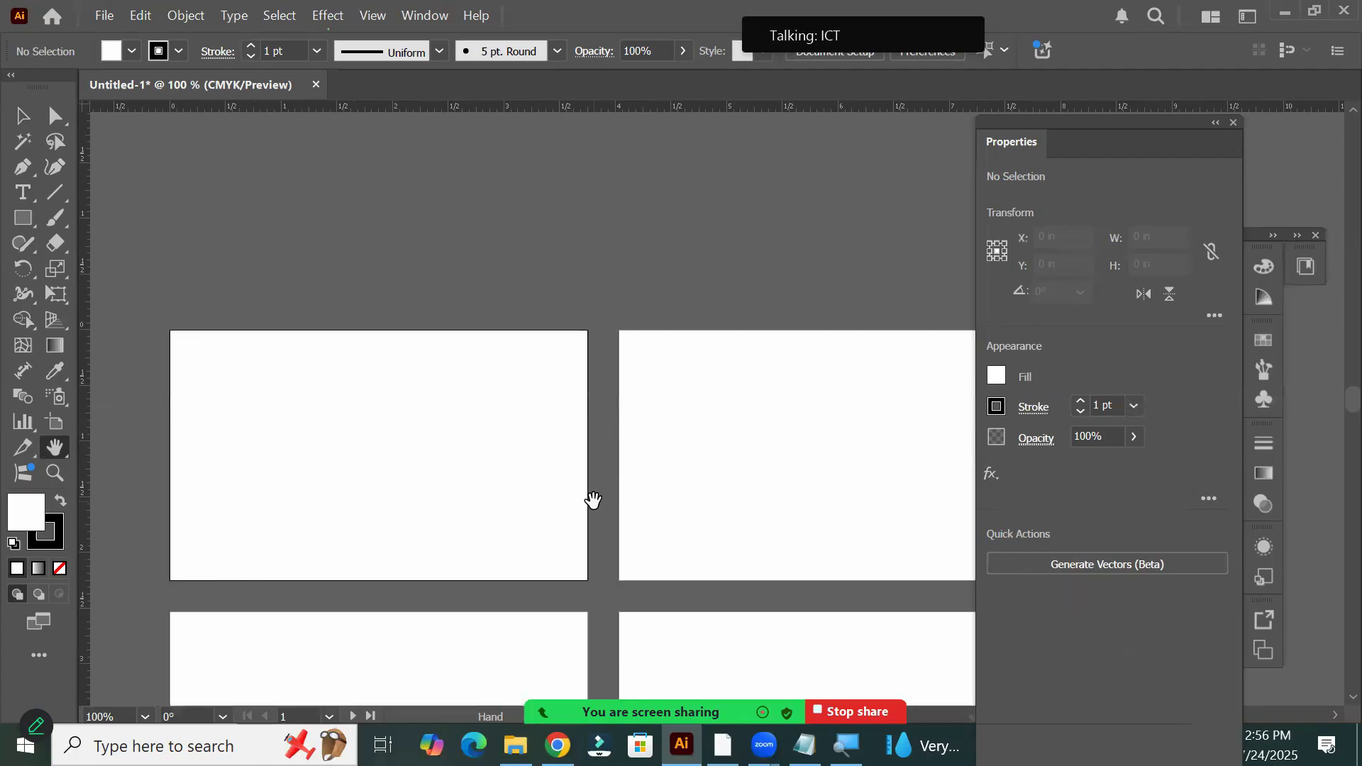
{"action": "scroll", "coordinate": [593, 500], "scroll_direction": "up", "scroll_amount": 4}
{"action": "scroll", "coordinate": [593, 500], "scroll_direction": "up", "scroll_amount": 2}
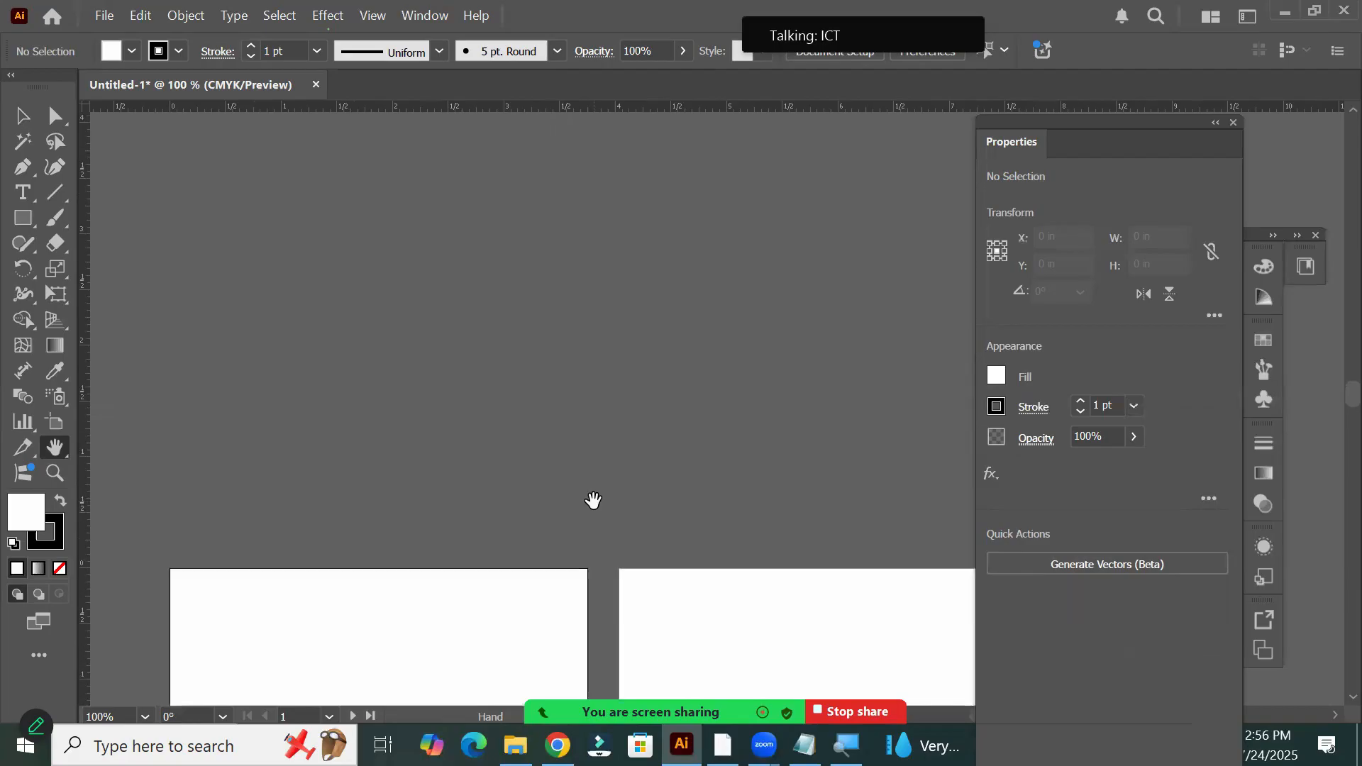
{"action": "scroll", "coordinate": [593, 500], "scroll_direction": "down", "scroll_amount": 1}
{"action": "scroll", "coordinate": [593, 500], "scroll_direction": "down", "scroll_amount": 5}
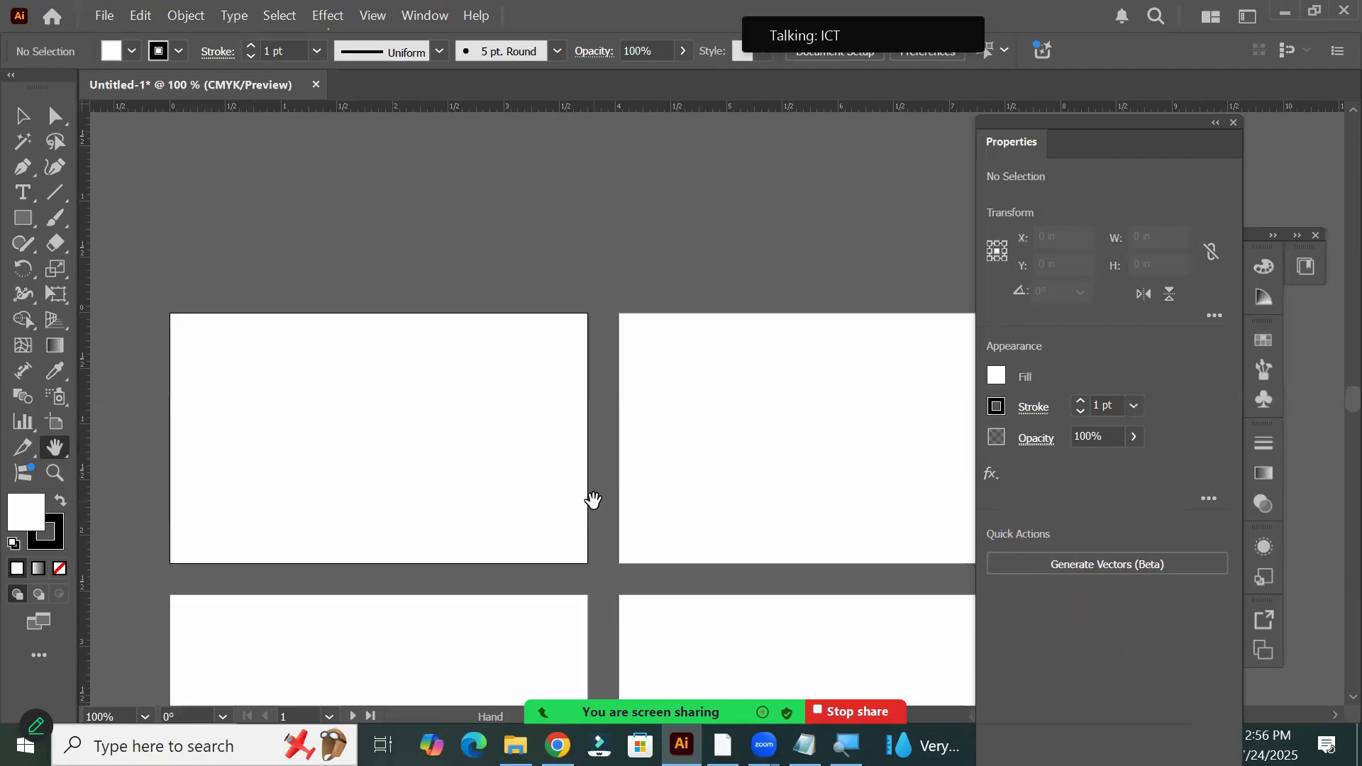
{"action": "scroll", "coordinate": [593, 500], "scroll_direction": "down", "scroll_amount": 3}
{"action": "scroll", "coordinate": [592, 502], "scroll_direction": "down", "scroll_amount": 7}
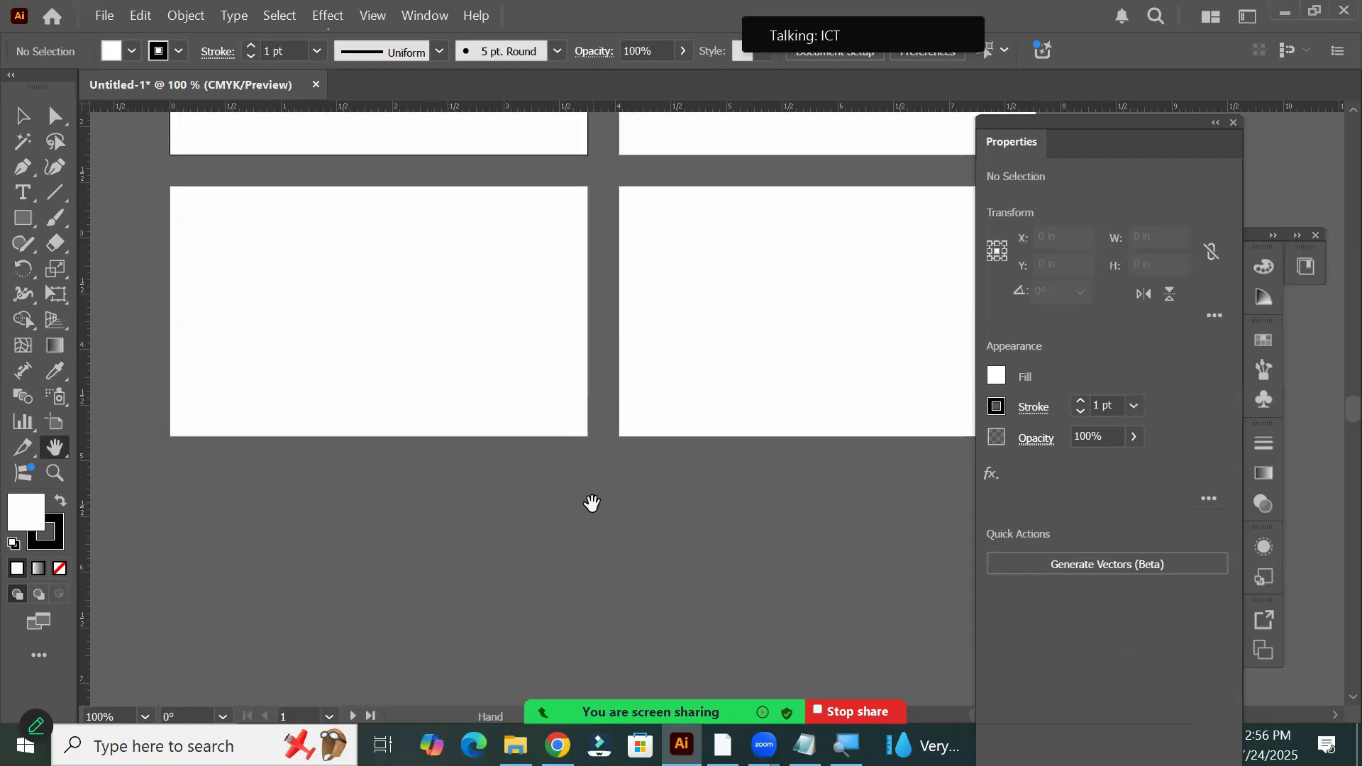
{"action": "scroll", "coordinate": [591, 504], "scroll_direction": "up", "scroll_amount": 5}
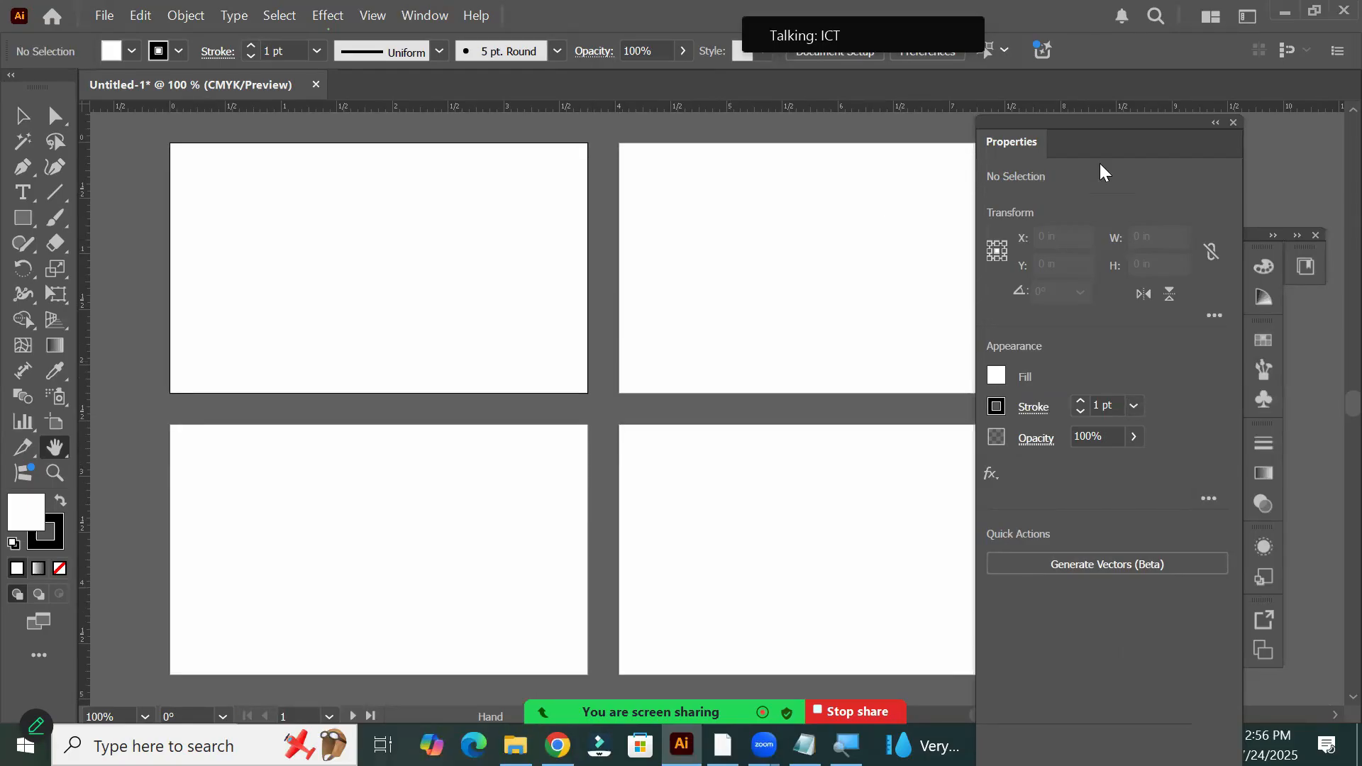
Collapse the Properties panel to an icon and scroll the canvas vertically
{"action": "double_click", "coordinate": [1219, 120]}
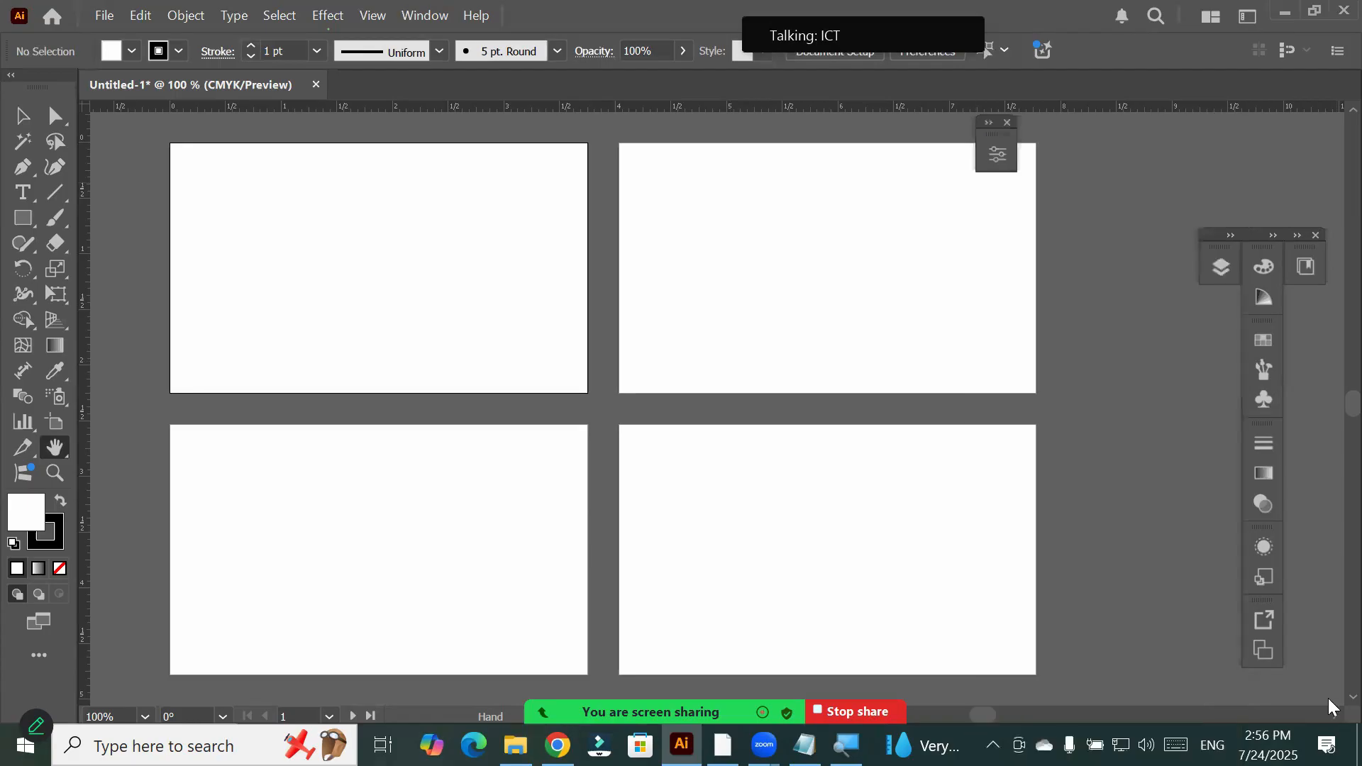
{"action": "scroll", "coordinate": [1328, 700], "scroll_direction": "down", "scroll_amount": 2}
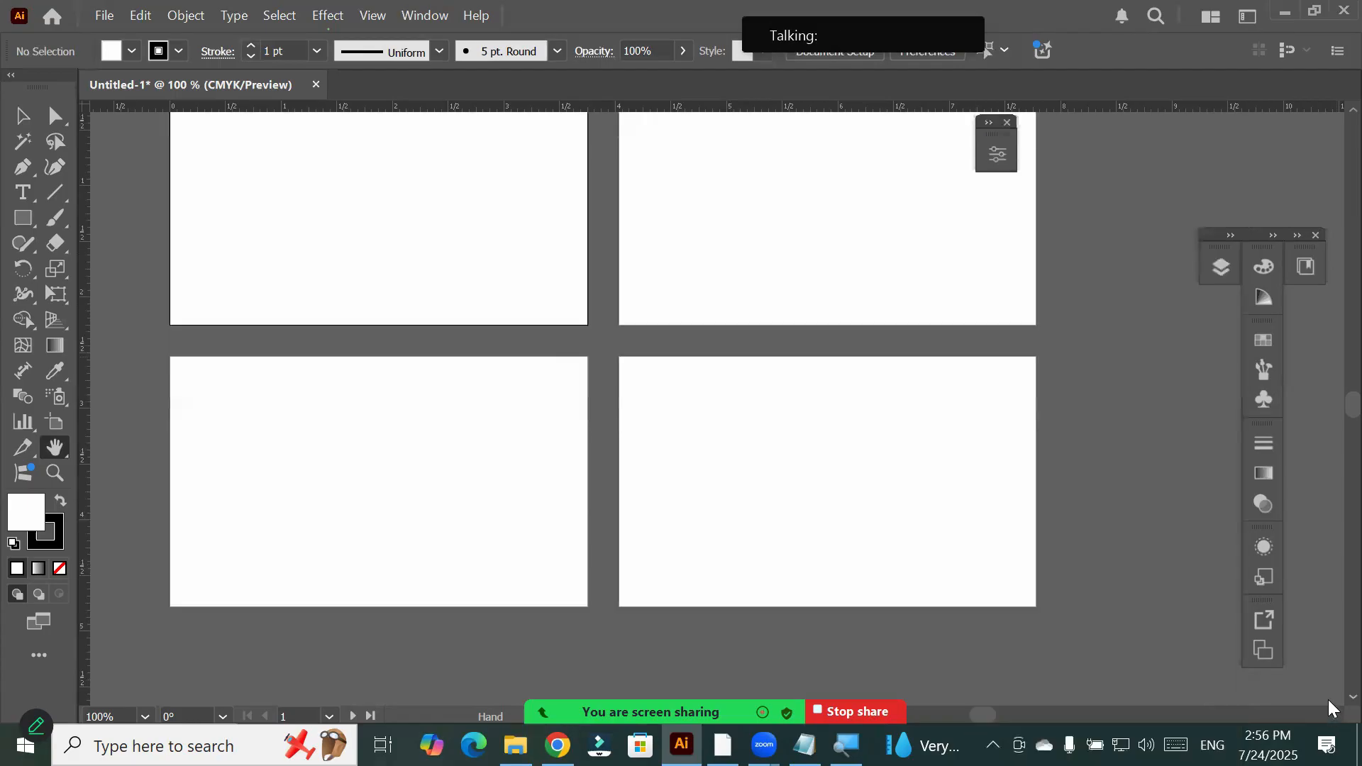
{"action": "scroll", "coordinate": [1328, 699], "scroll_direction": "down", "scroll_amount": 2}
{"action": "scroll", "coordinate": [1329, 116], "scroll_direction": "up", "scroll_amount": 1}
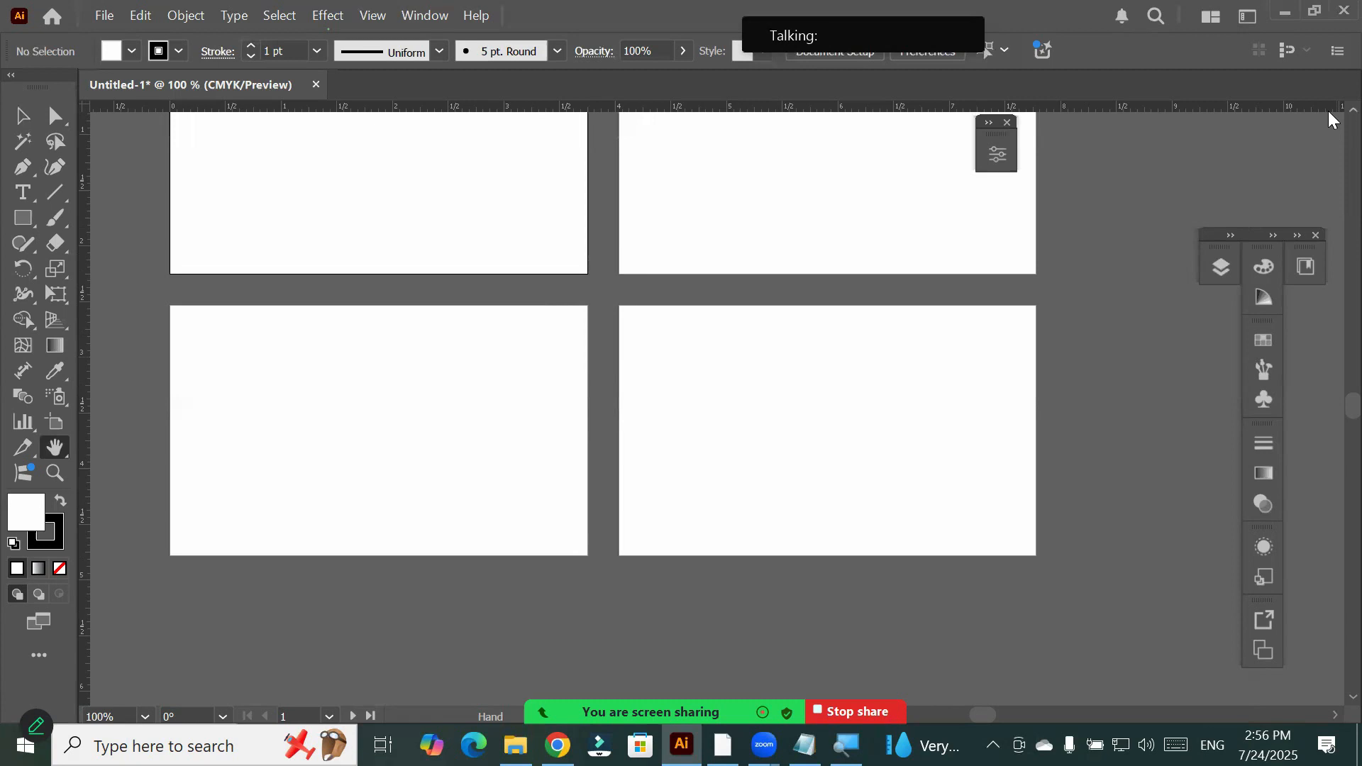
{"action": "scroll", "coordinate": [1327, 113], "scroll_direction": "up", "scroll_amount": 2}
{"action": "scroll", "coordinate": [1334, 665], "scroll_direction": "up", "scroll_amount": 3}
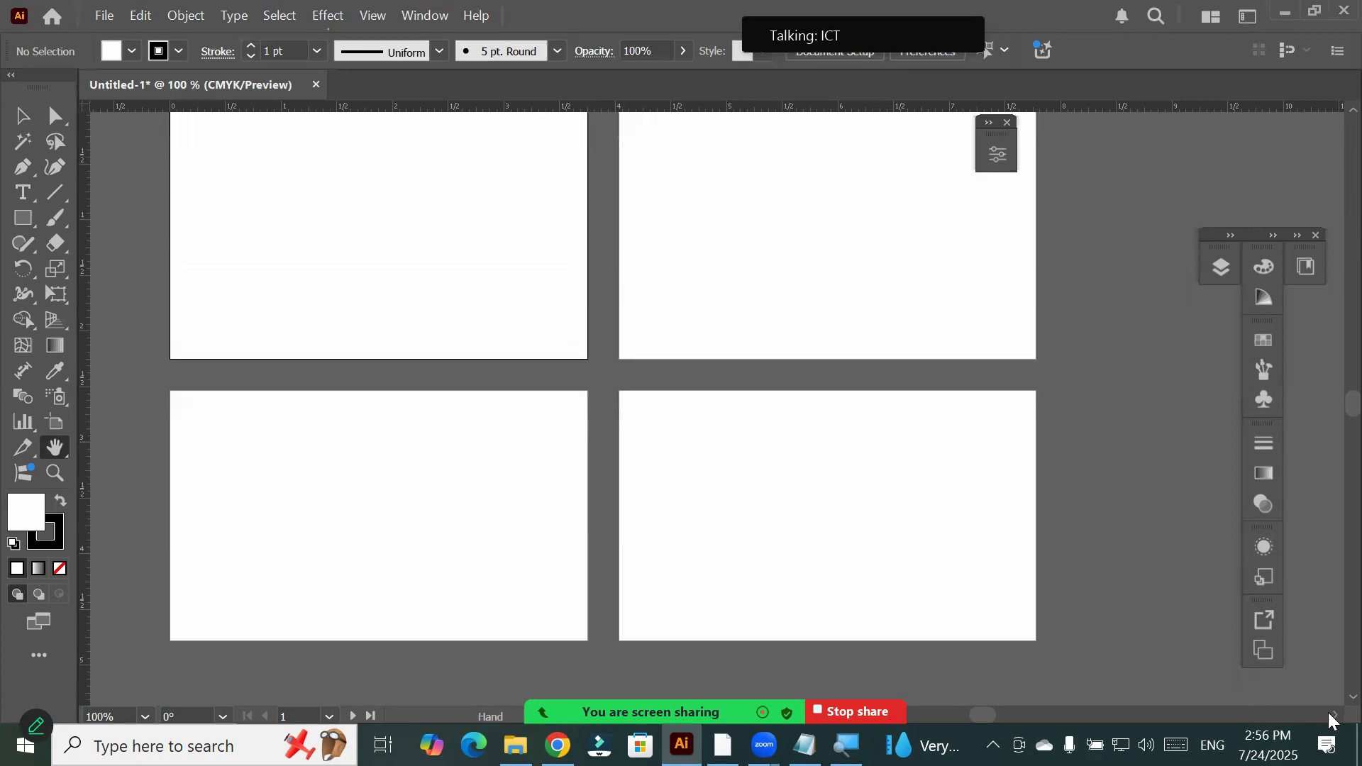
Scroll left and right to center the four artboards on the canvas
{"action": "scroll", "coordinate": [1329, 720], "scroll_direction": "right", "scroll_amount": 1}
{"action": "scroll", "coordinate": [1330, 720], "scroll_direction": "right", "scroll_amount": 2}
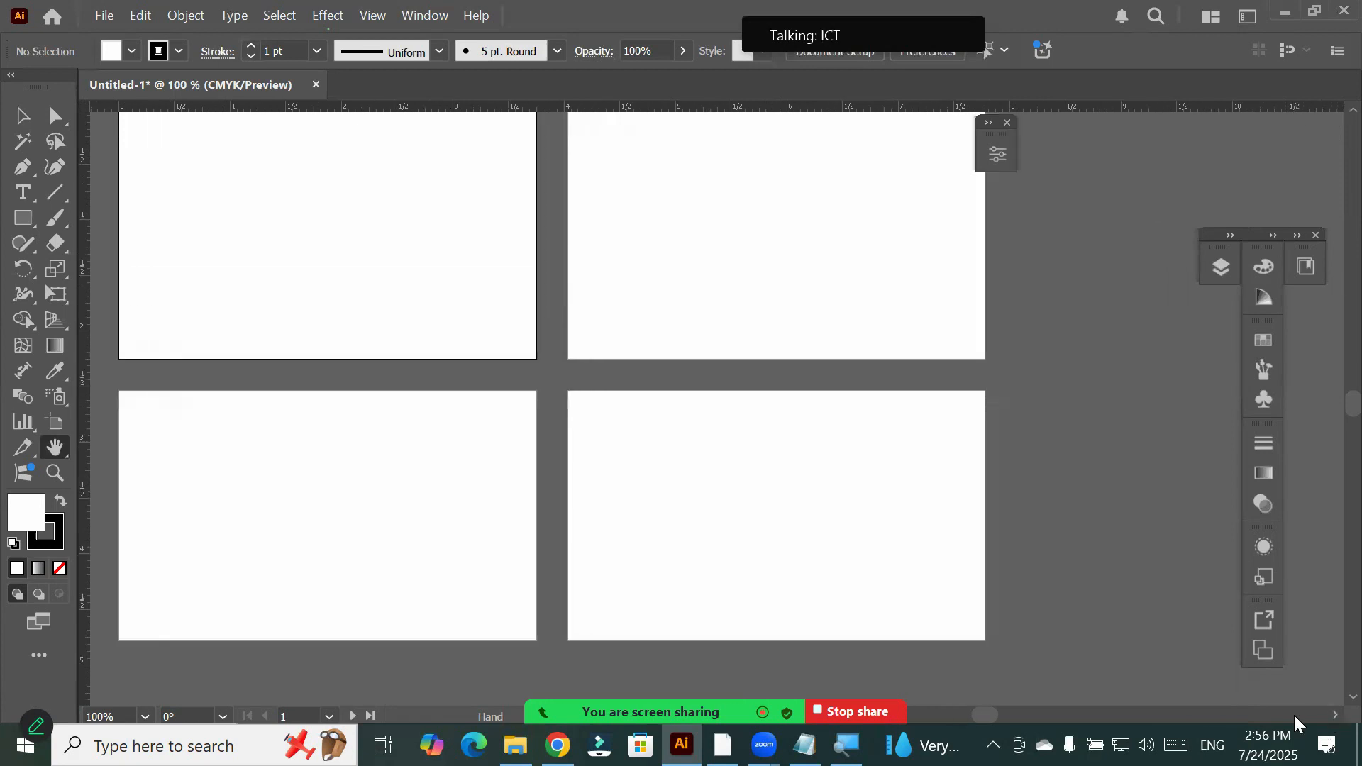
{"action": "scroll", "coordinate": [1294, 715], "scroll_direction": "right", "scroll_amount": 1}
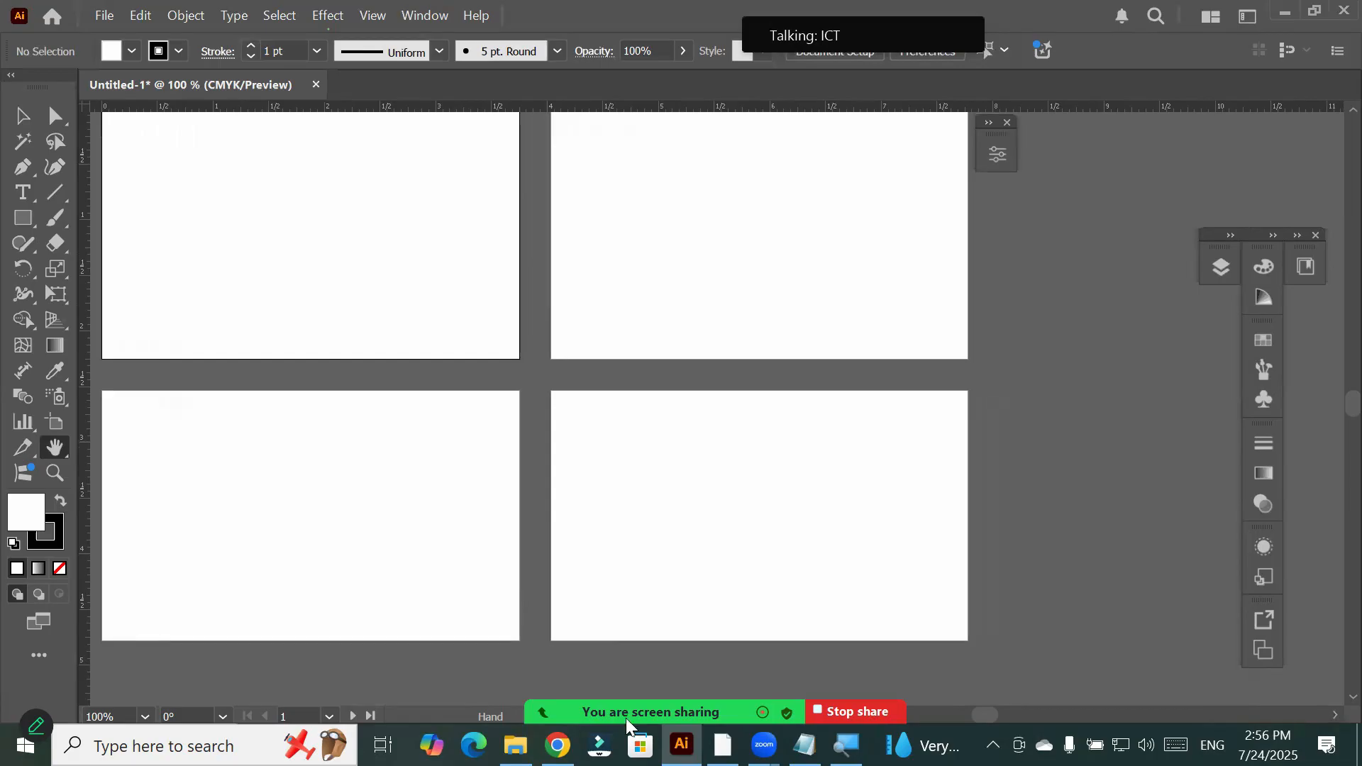
{"action": "scroll", "coordinate": [624, 718], "scroll_direction": "left", "scroll_amount": 5}
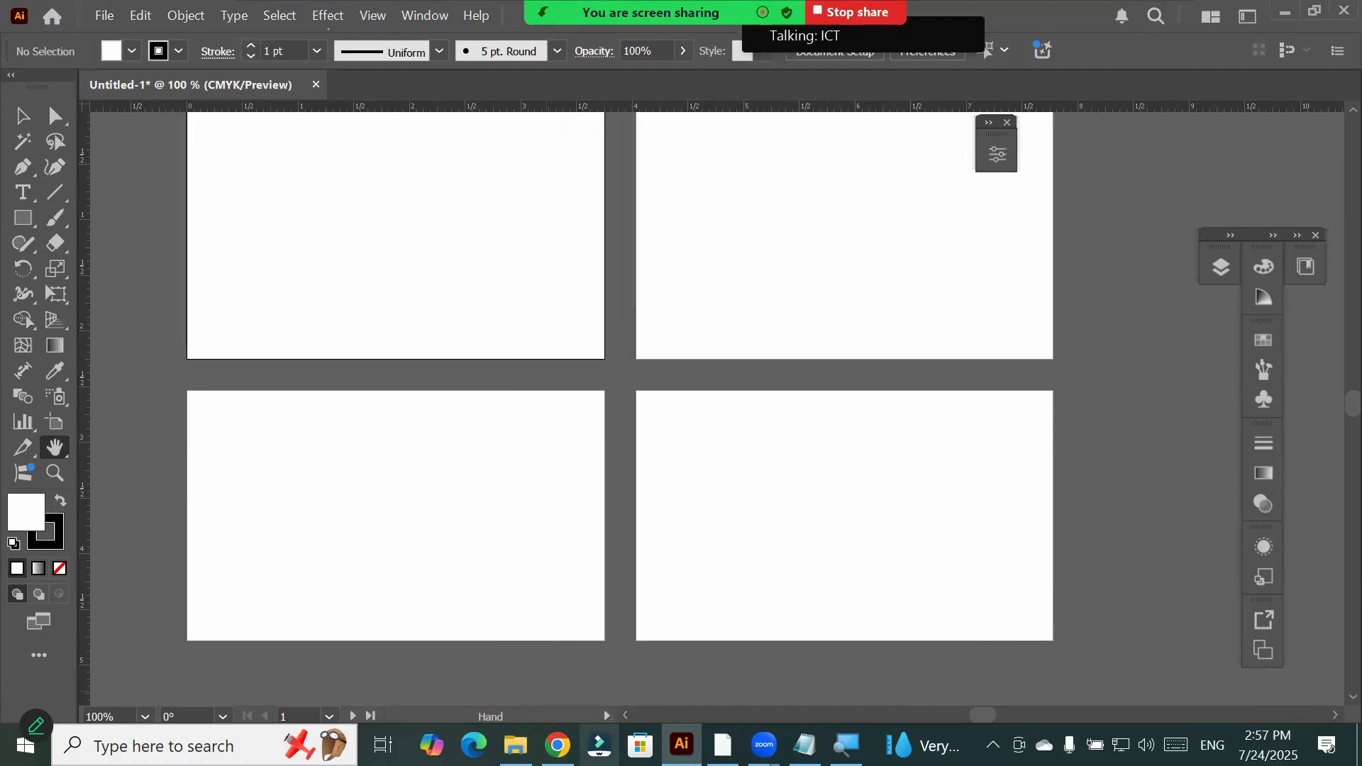
{"action": "scroll", "coordinate": [623, 466], "scroll_direction": "right", "scroll_amount": 4}
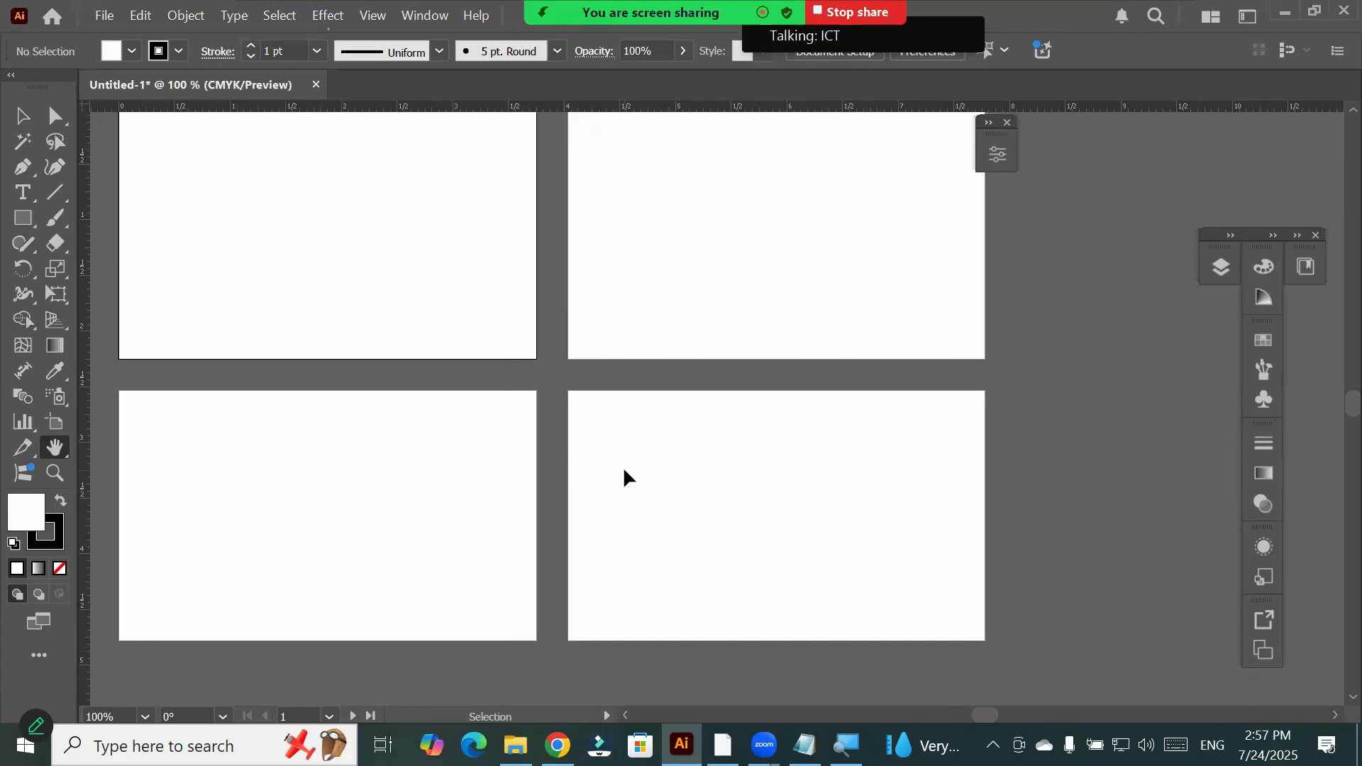
{"action": "scroll", "coordinate": [624, 474], "scroll_direction": "left", "scroll_amount": 7}
{"action": "scroll", "coordinate": [623, 467], "scroll_direction": "right", "scroll_amount": 6}
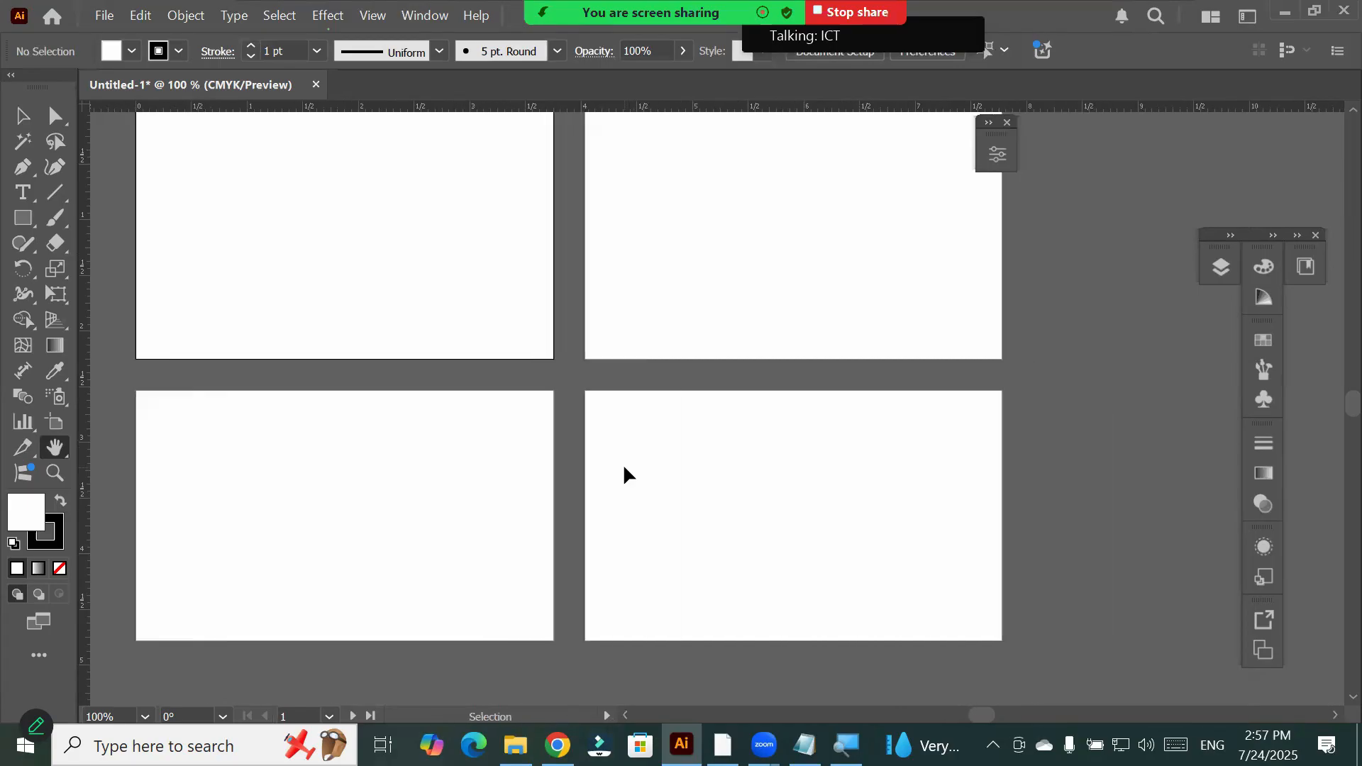
{"action": "scroll", "coordinate": [624, 473], "scroll_direction": "right", "scroll_amount": 4}
{"action": "scroll", "coordinate": [625, 471], "scroll_direction": "left", "scroll_amount": 7}
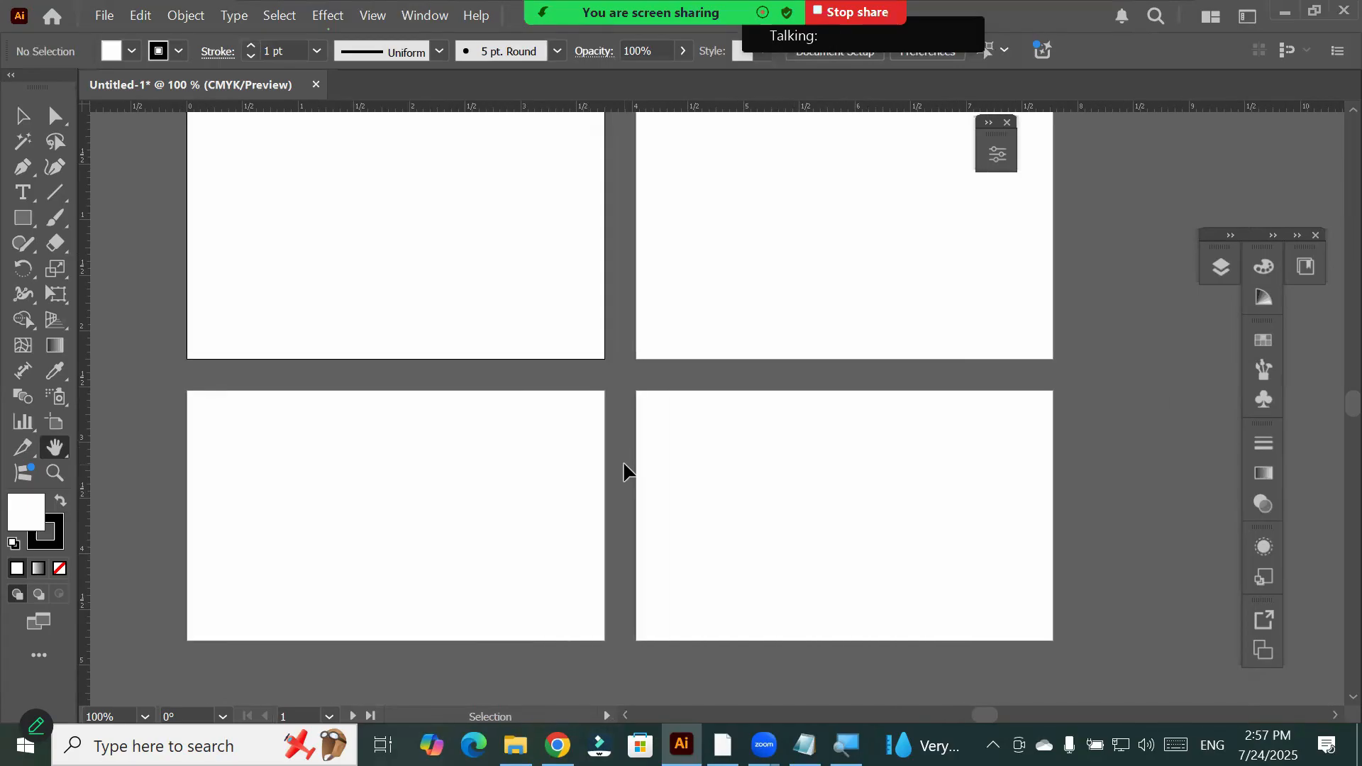
{"action": "scroll", "coordinate": [629, 474], "scroll_direction": "left", "scroll_amount": 4}
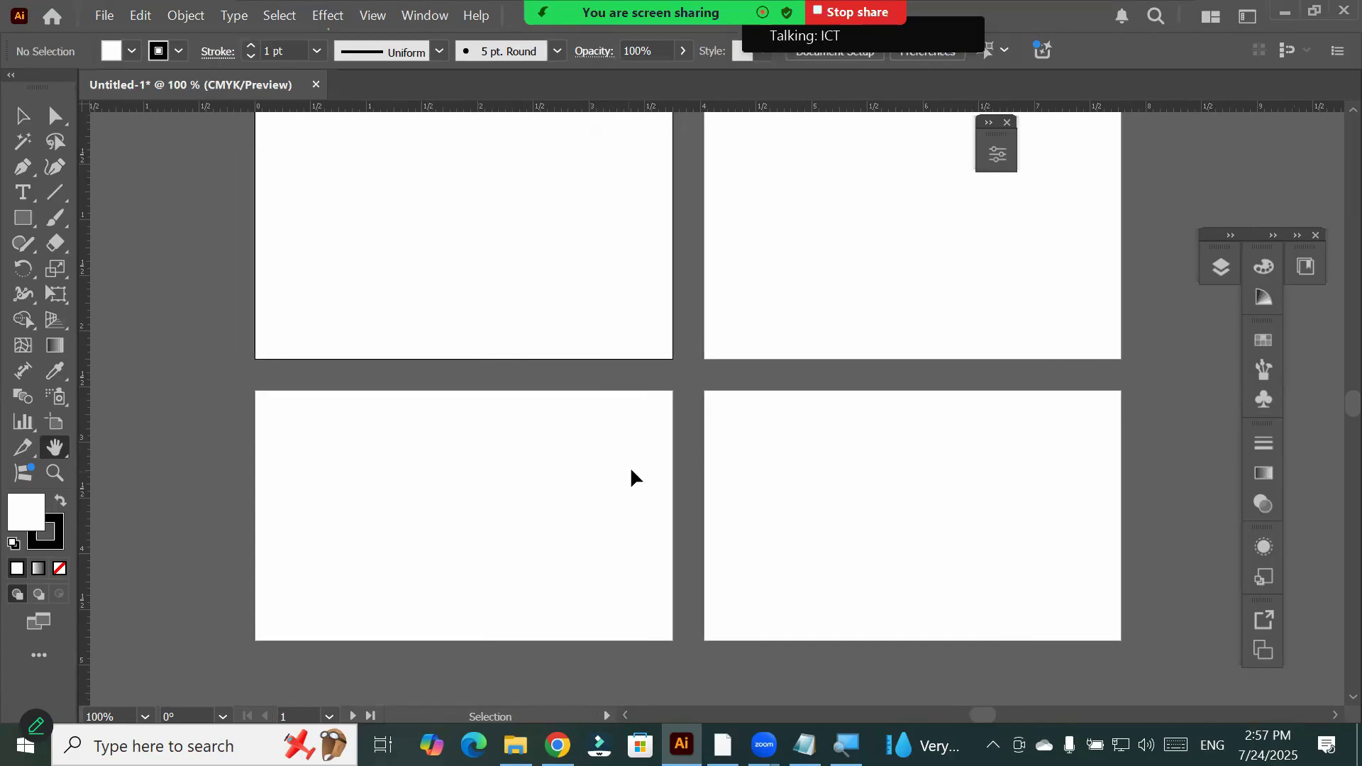
{"action": "scroll", "coordinate": [631, 471], "scroll_direction": "right", "scroll_amount": 1}
{"action": "scroll", "coordinate": [633, 469], "scroll_direction": "down", "scroll_amount": 3}
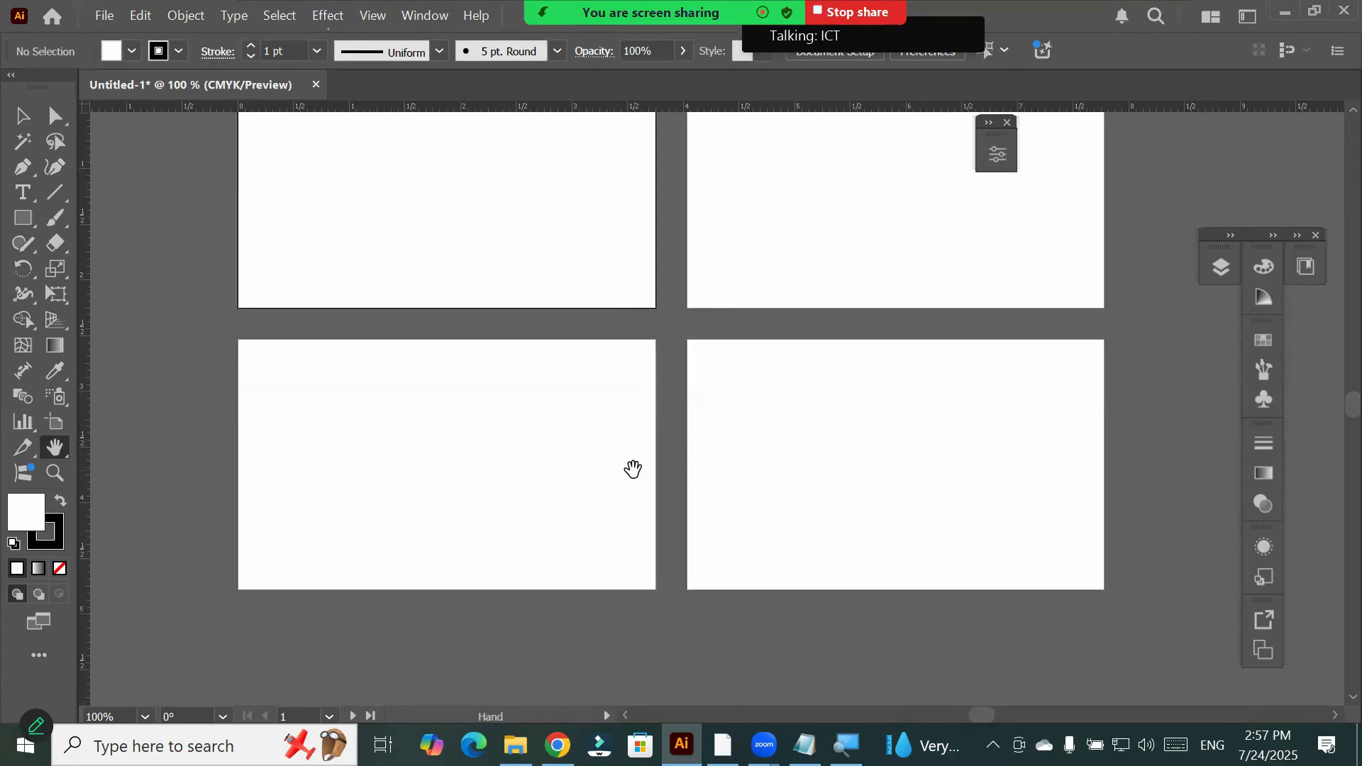
{"action": "scroll", "coordinate": [633, 470], "scroll_direction": "up", "scroll_amount": 6}
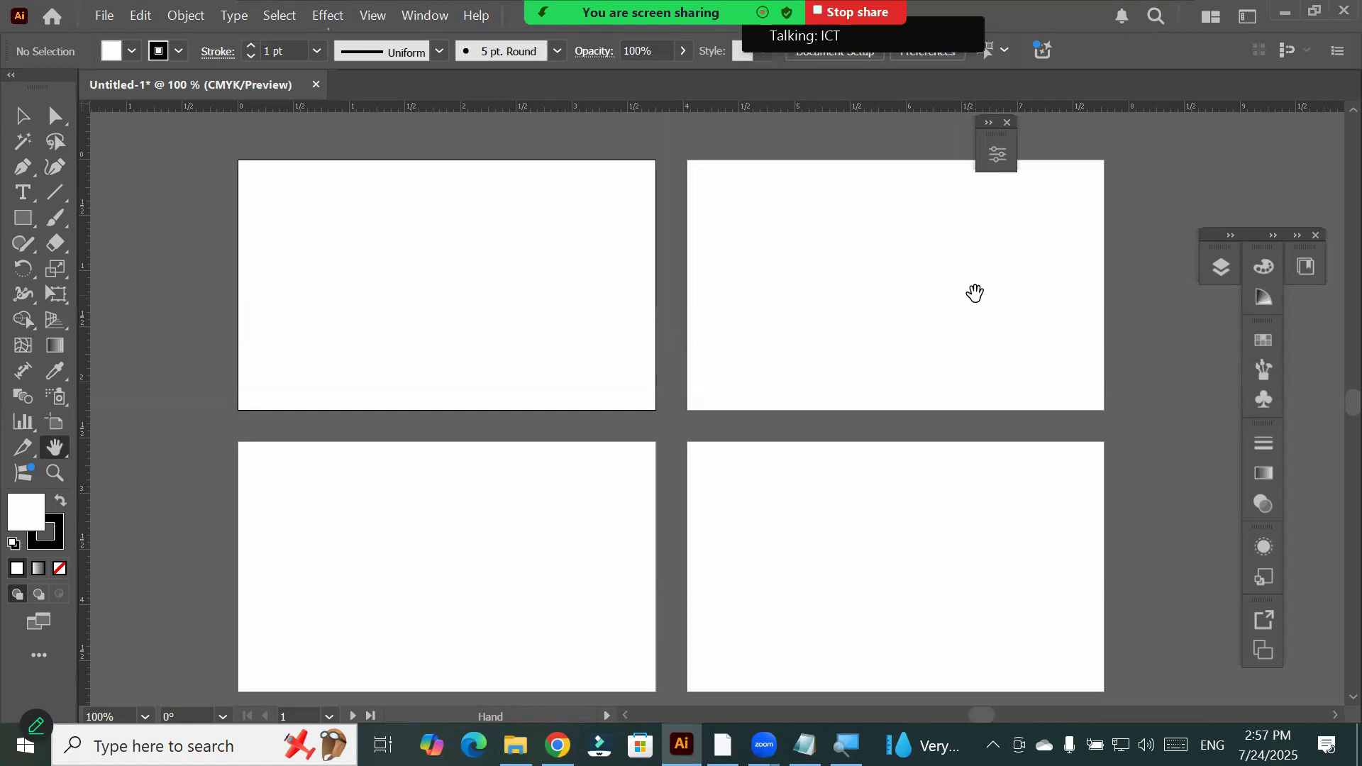
Switch to the Selection tool, zoom in to 600%, then out to 4.17%
{"action": "left_click", "coordinate": [22, 115]}
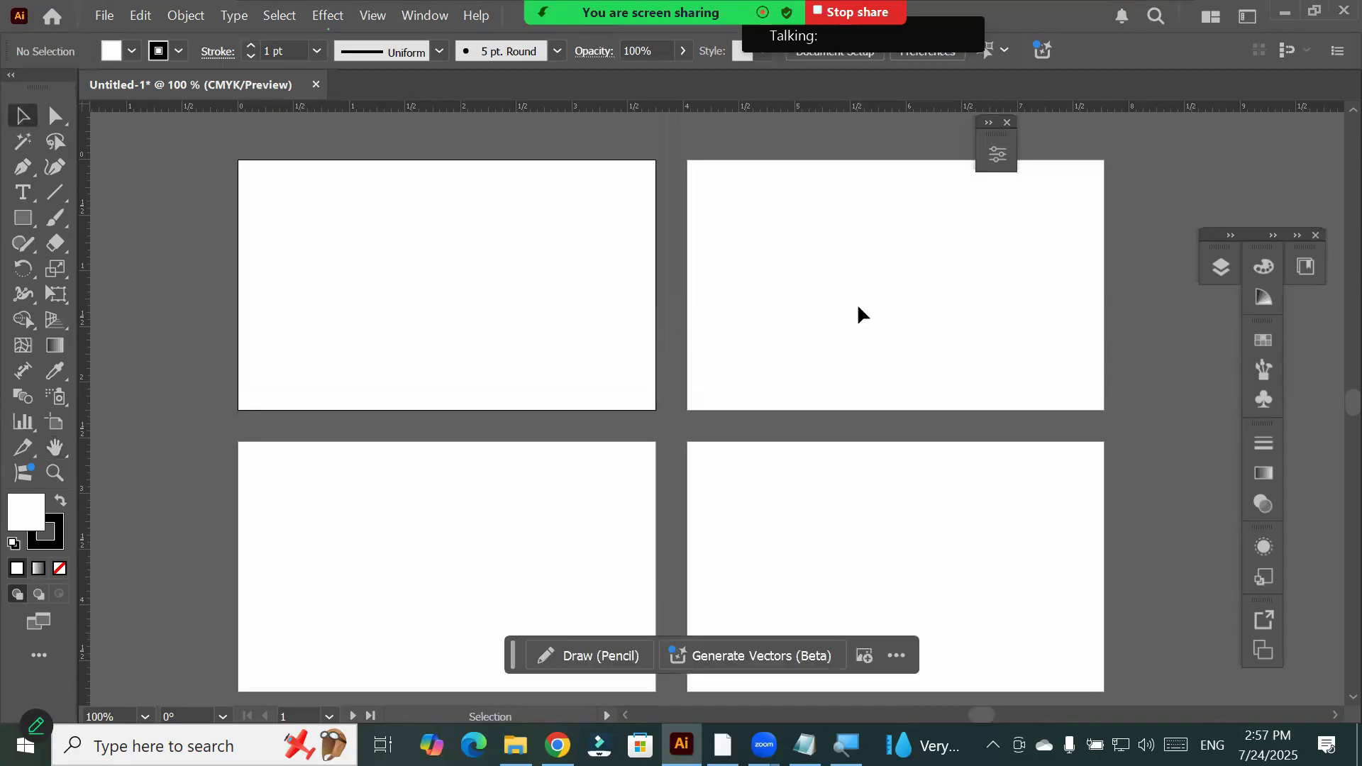
{"action": "scroll", "coordinate": [857, 304], "scroll_direction": "up", "scroll_amount": 2}
{"action": "scroll", "coordinate": [866, 271], "scroll_direction": "up", "scroll_amount": 5}
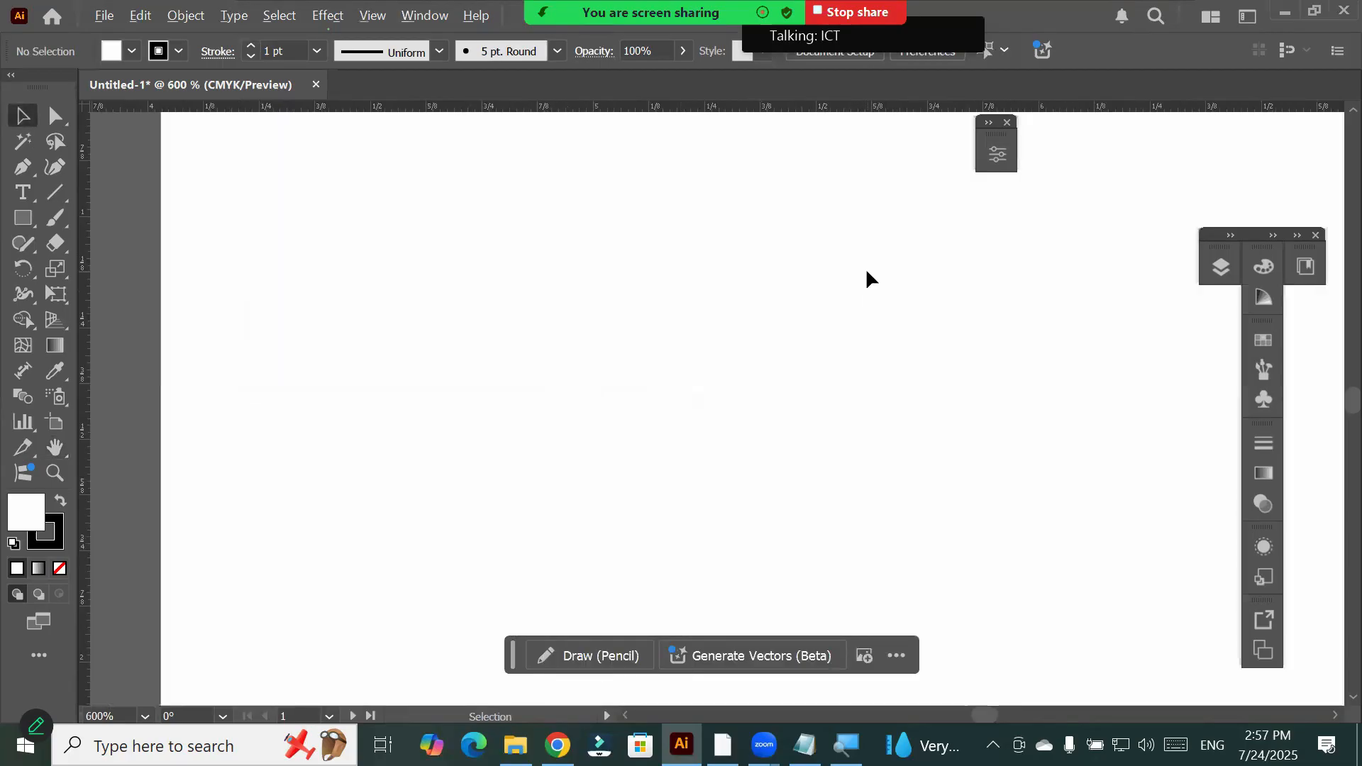
{"action": "scroll", "coordinate": [866, 272], "scroll_direction": "down", "scroll_amount": 5}
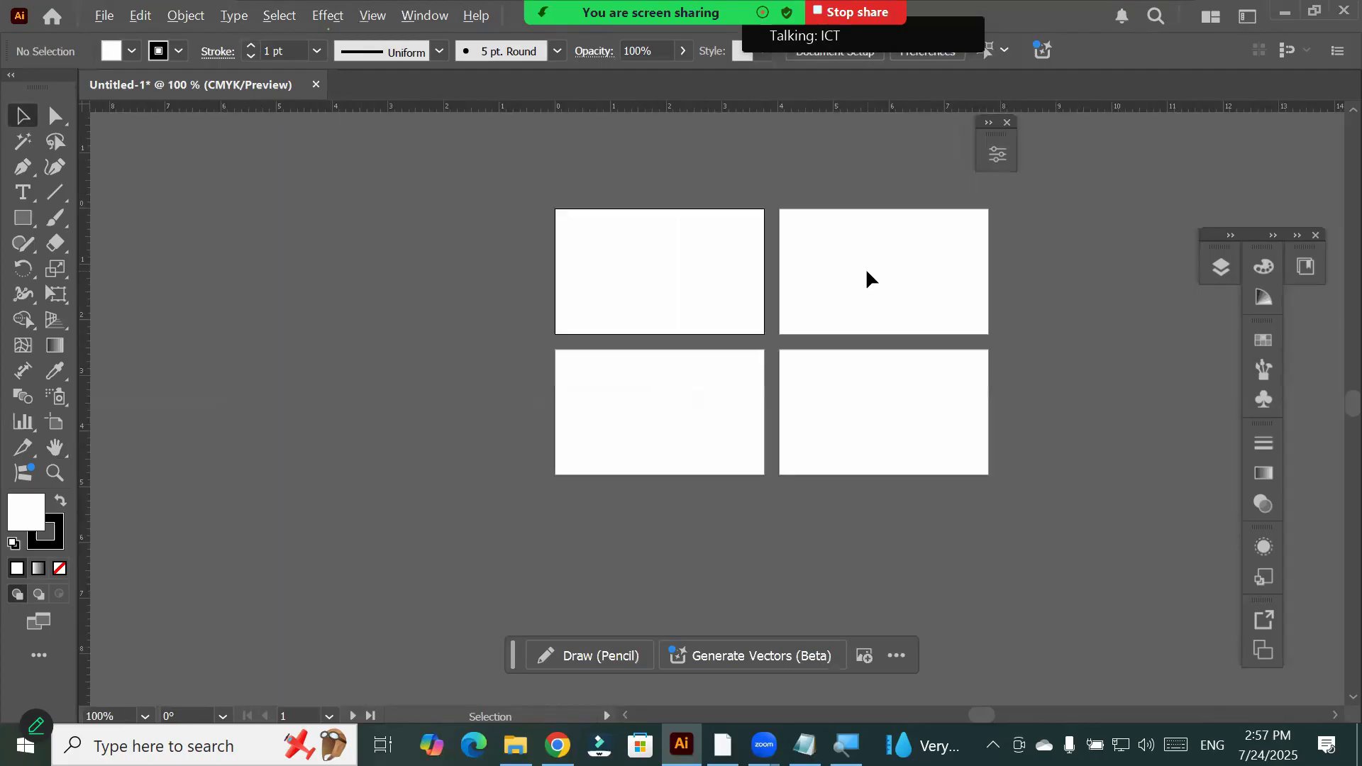
{"action": "scroll", "coordinate": [865, 267], "scroll_direction": "down", "scroll_amount": 3}
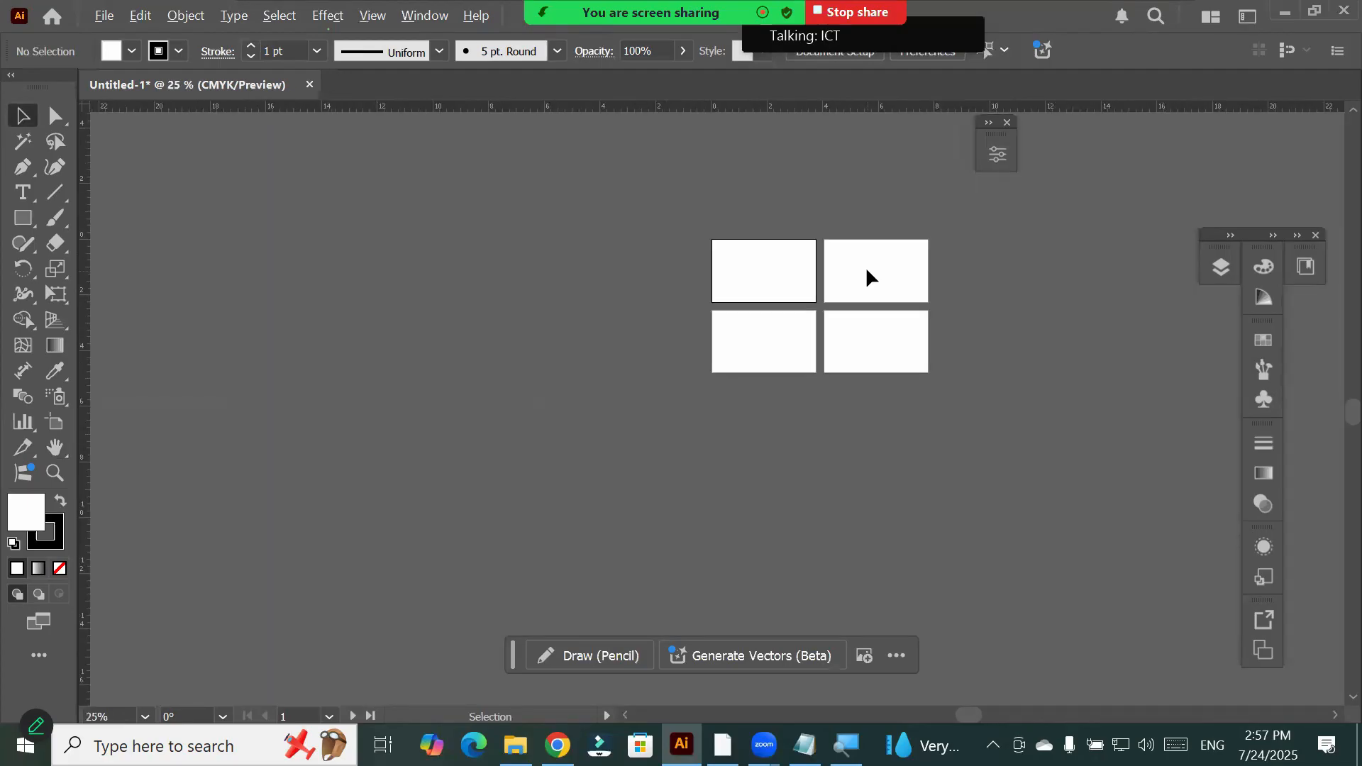
{"action": "scroll", "coordinate": [865, 266], "scroll_direction": "down", "scroll_amount": 5}
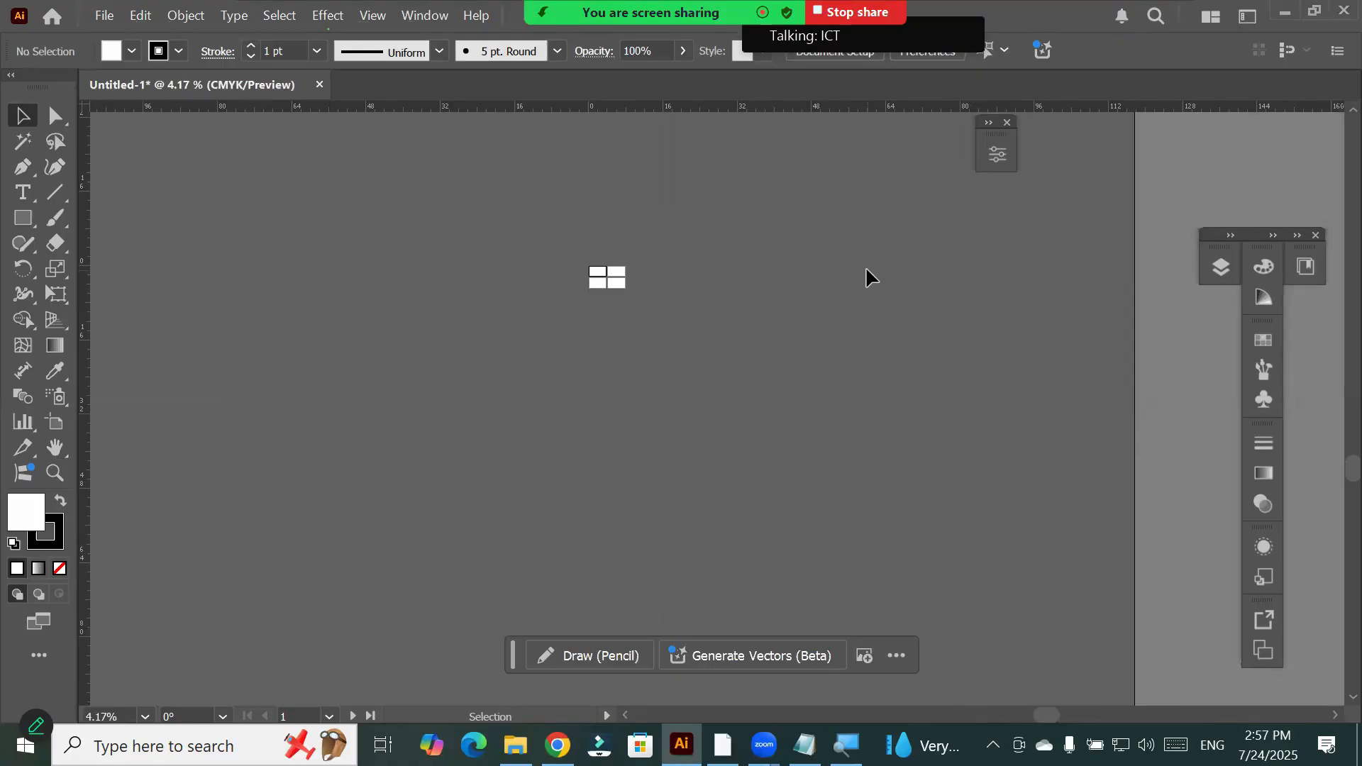
{"action": "scroll", "coordinate": [865, 266], "scroll_direction": "up", "scroll_amount": 1}
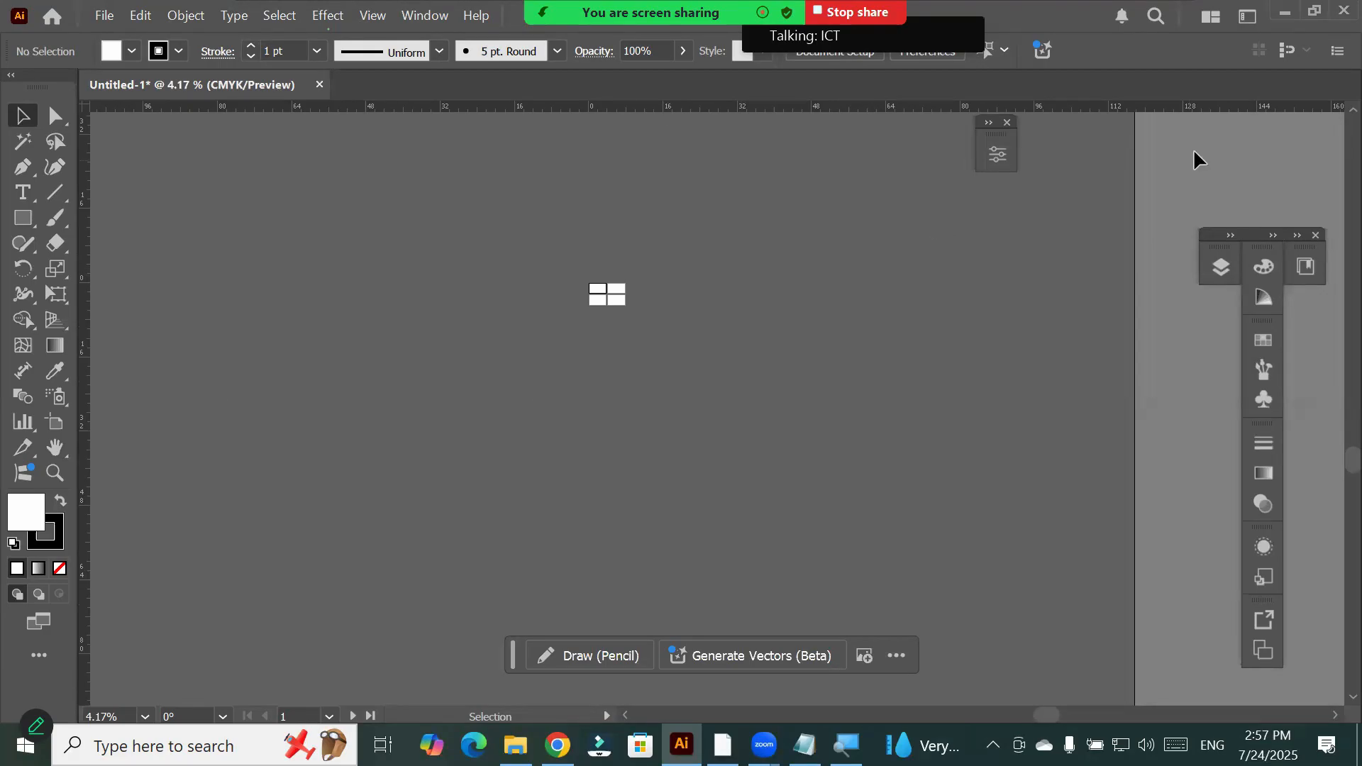
Reopen the Properties panel and advance from artboard 2 to artboard 4
{"action": "left_click", "coordinate": [996, 155]}
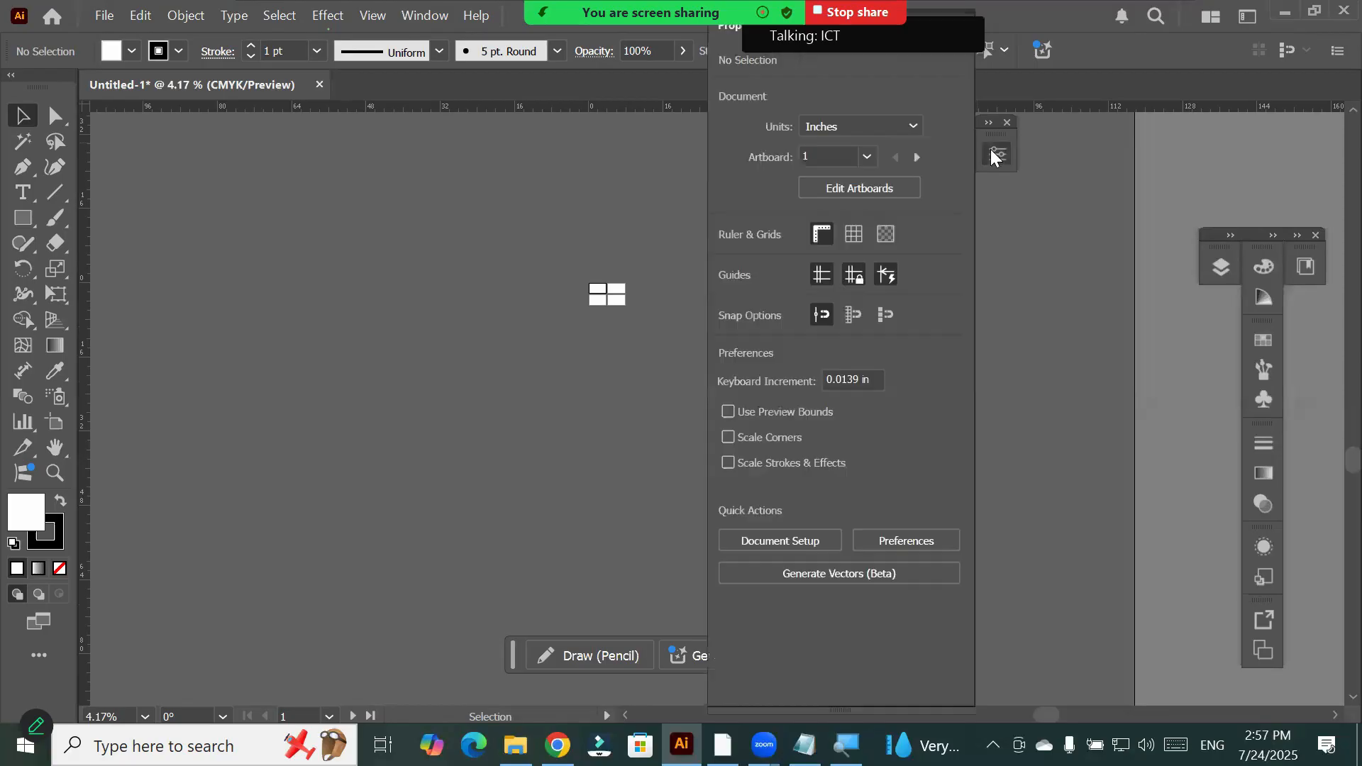
{"action": "left_click", "coordinate": [917, 157]}
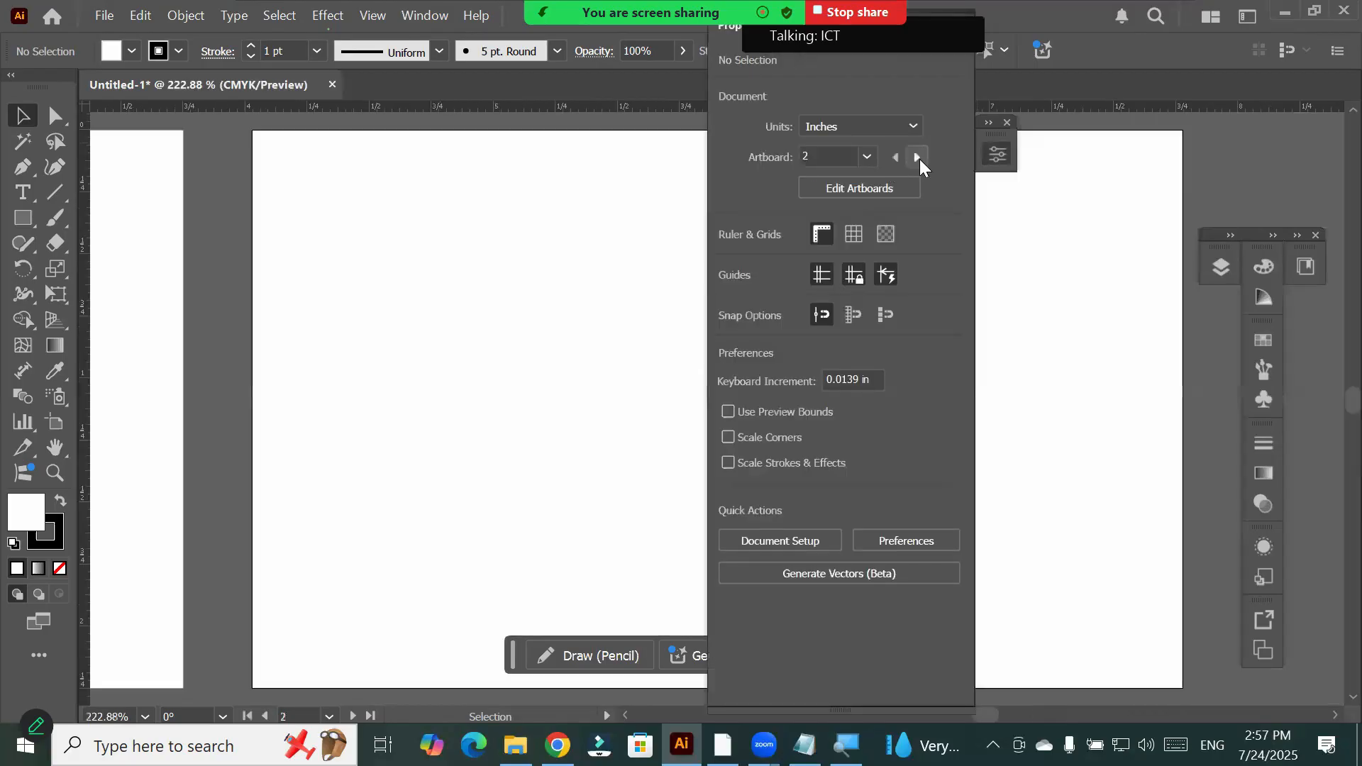
{"action": "double_click", "coordinate": [919, 159]}
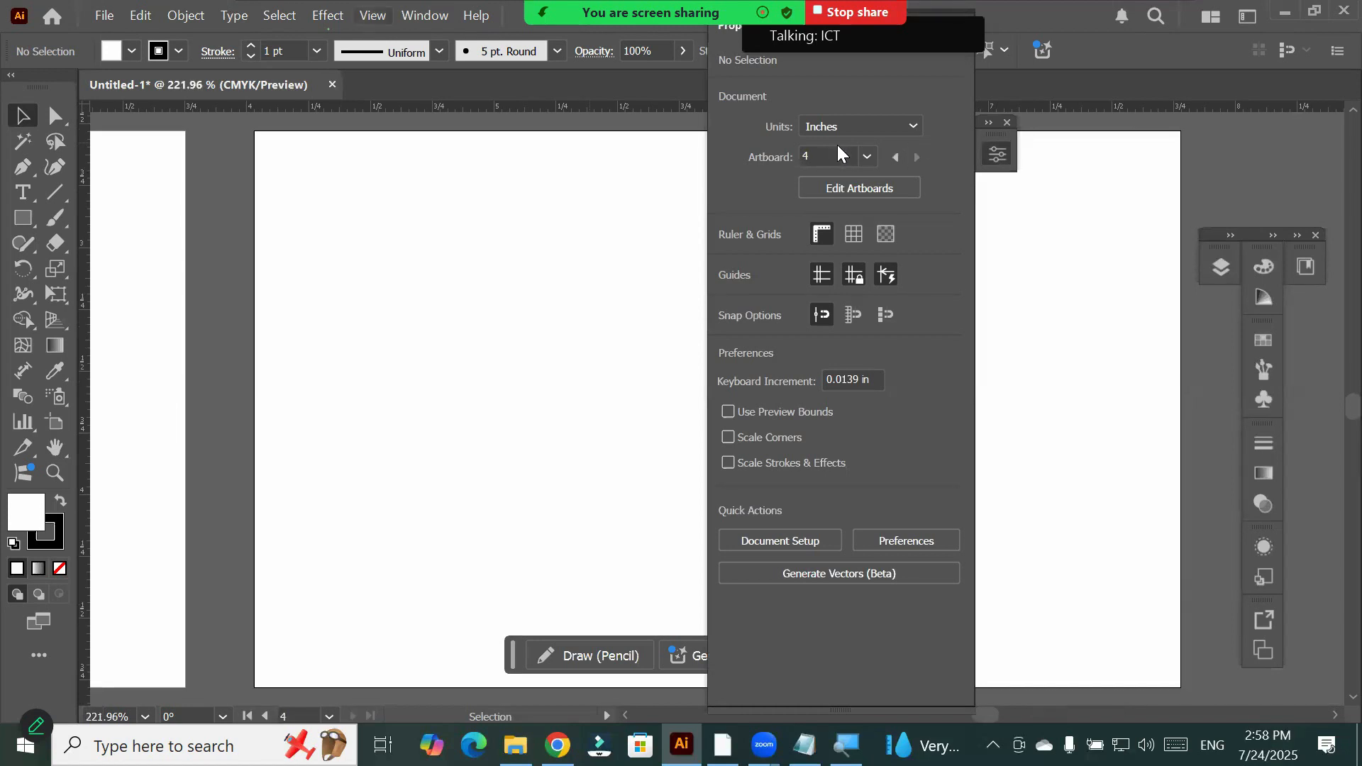
Bring up the View menu to browse its zoom and fit commands
{"action": "key", "text": "alt+v"}
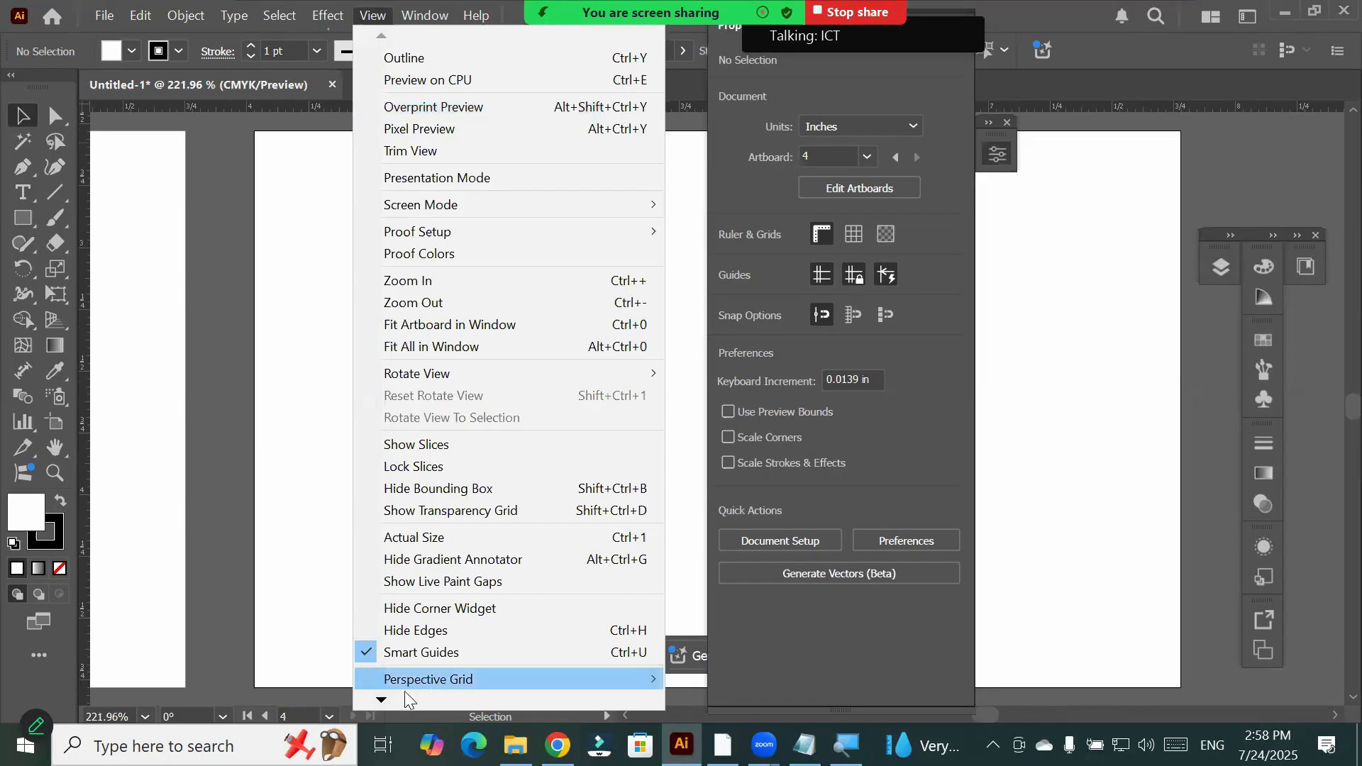
{"action": "mouse_move", "coordinate": [383, 698]}
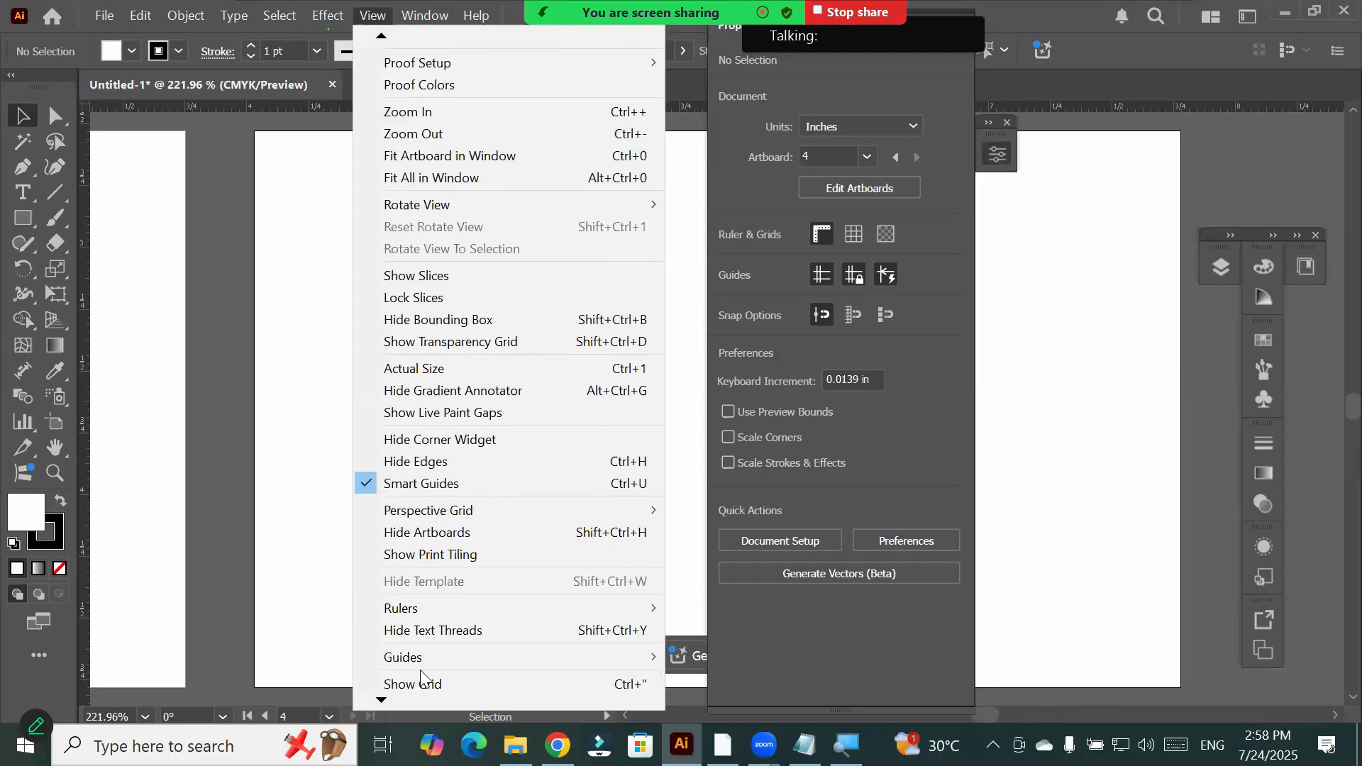
{"action": "mouse_move", "coordinate": [428, 656]}
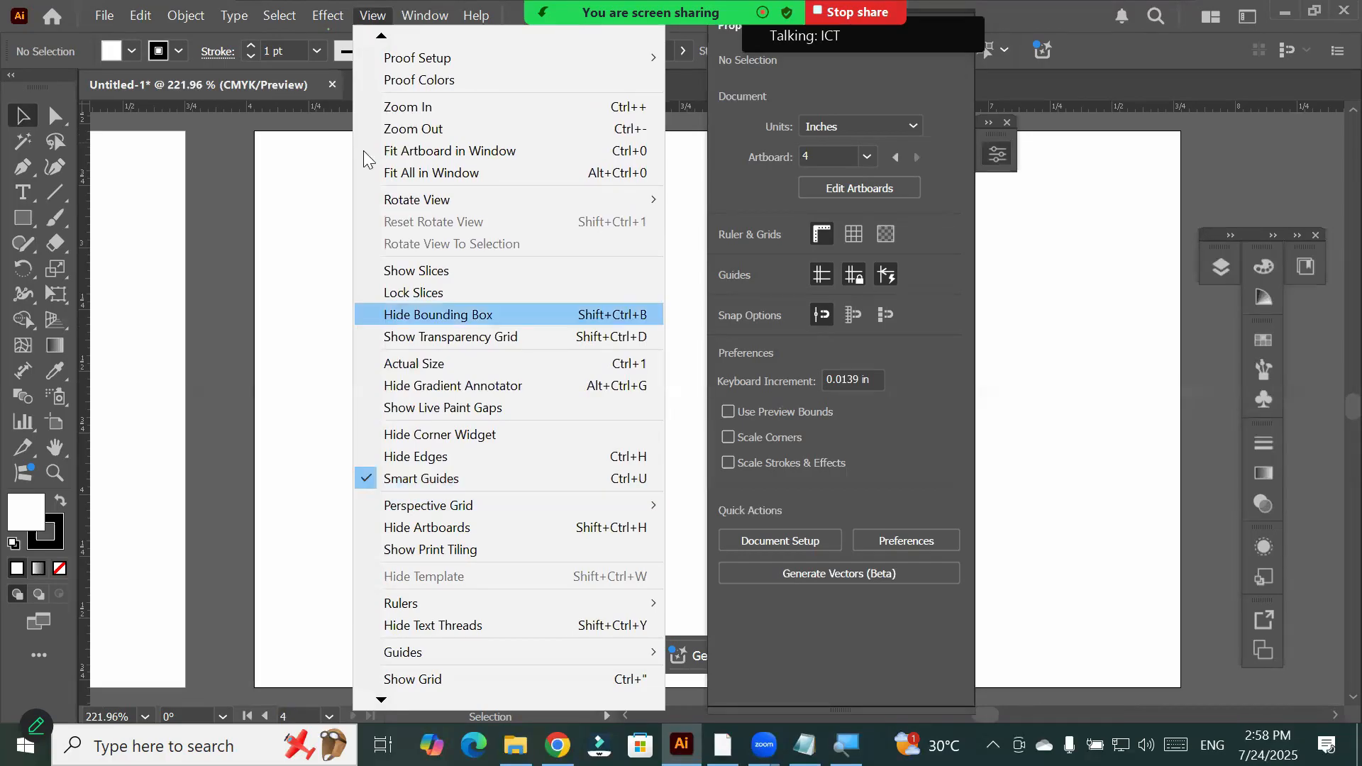
{"action": "mouse_move", "coordinate": [381, 41]}
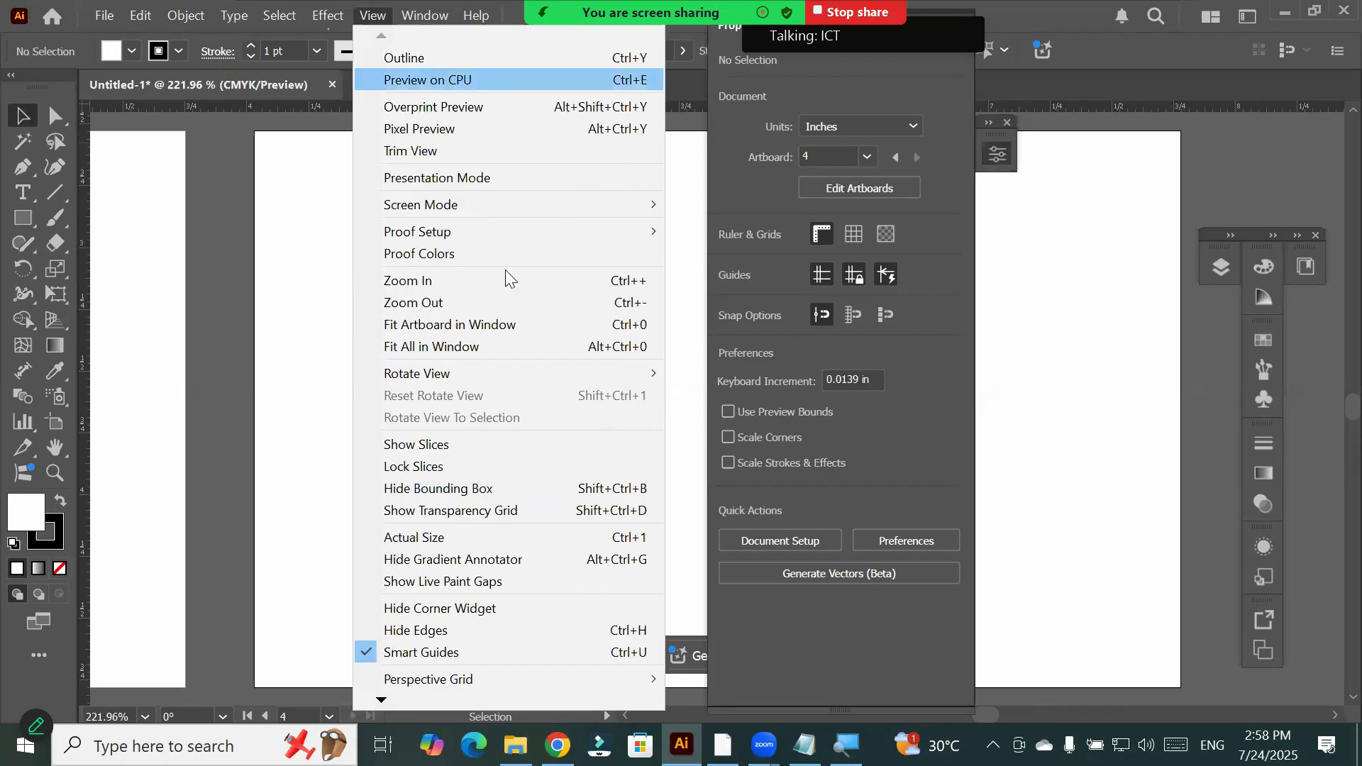
Fit artboard 4 in the window, then Fit All, and float the Properties panel
{"action": "left_click", "coordinate": [532, 324]}
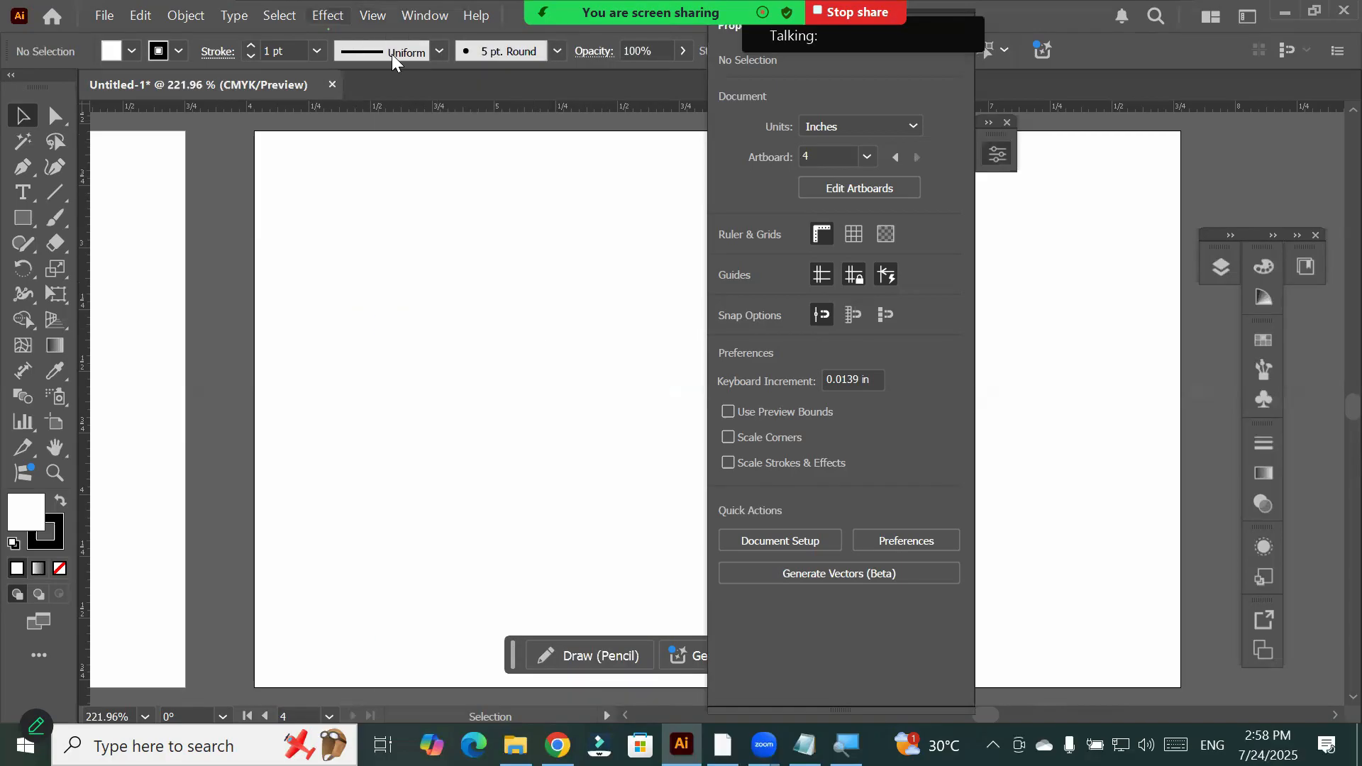
{"action": "key", "text": "alt+v"}
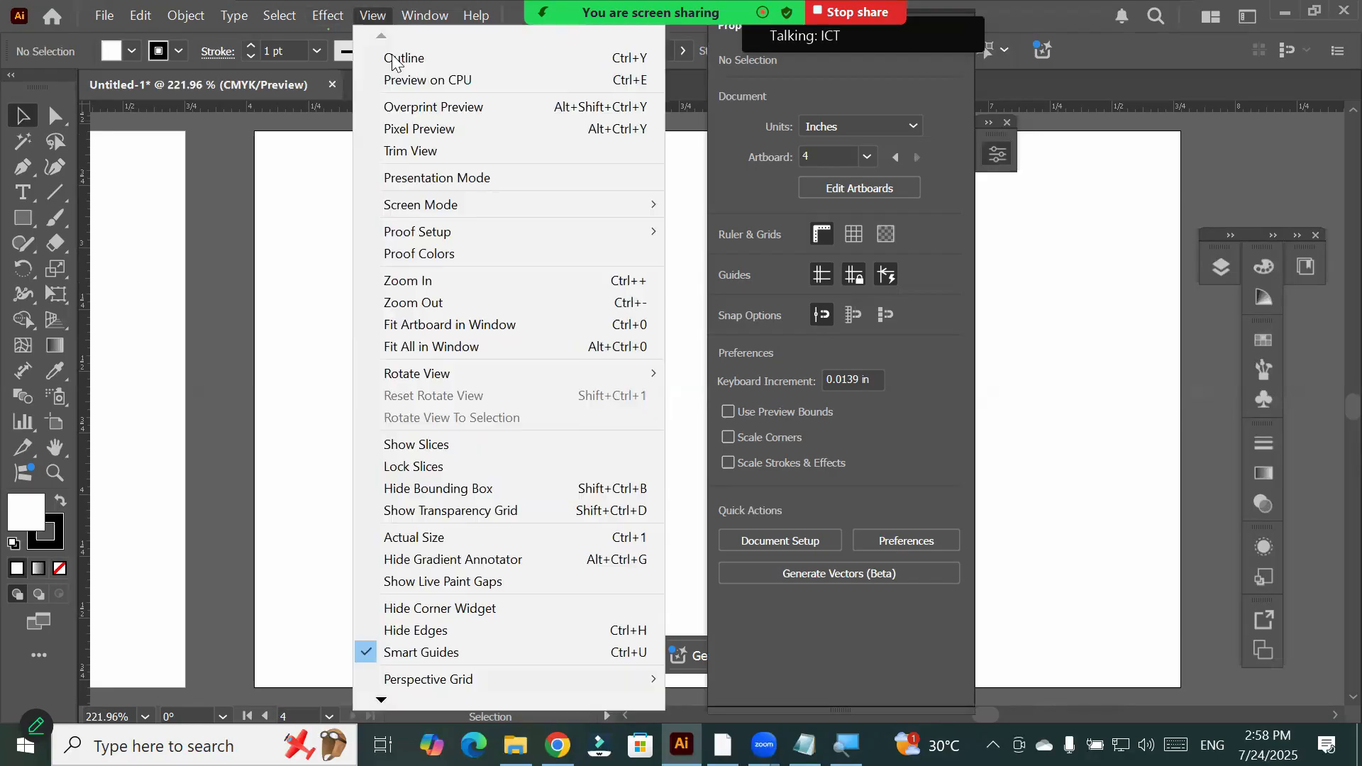
{"action": "left_click", "coordinate": [511, 346]}
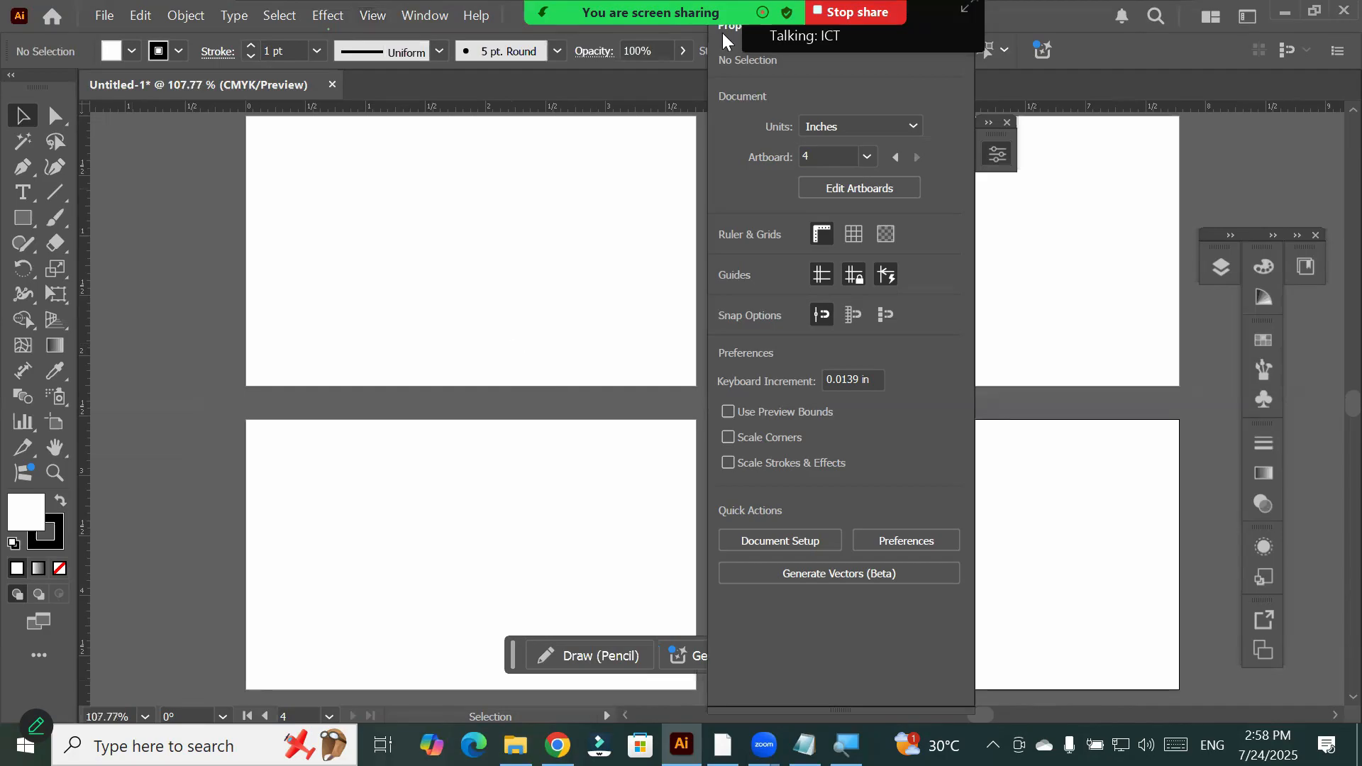
{"action": "left_click", "coordinate": [612, 424]}
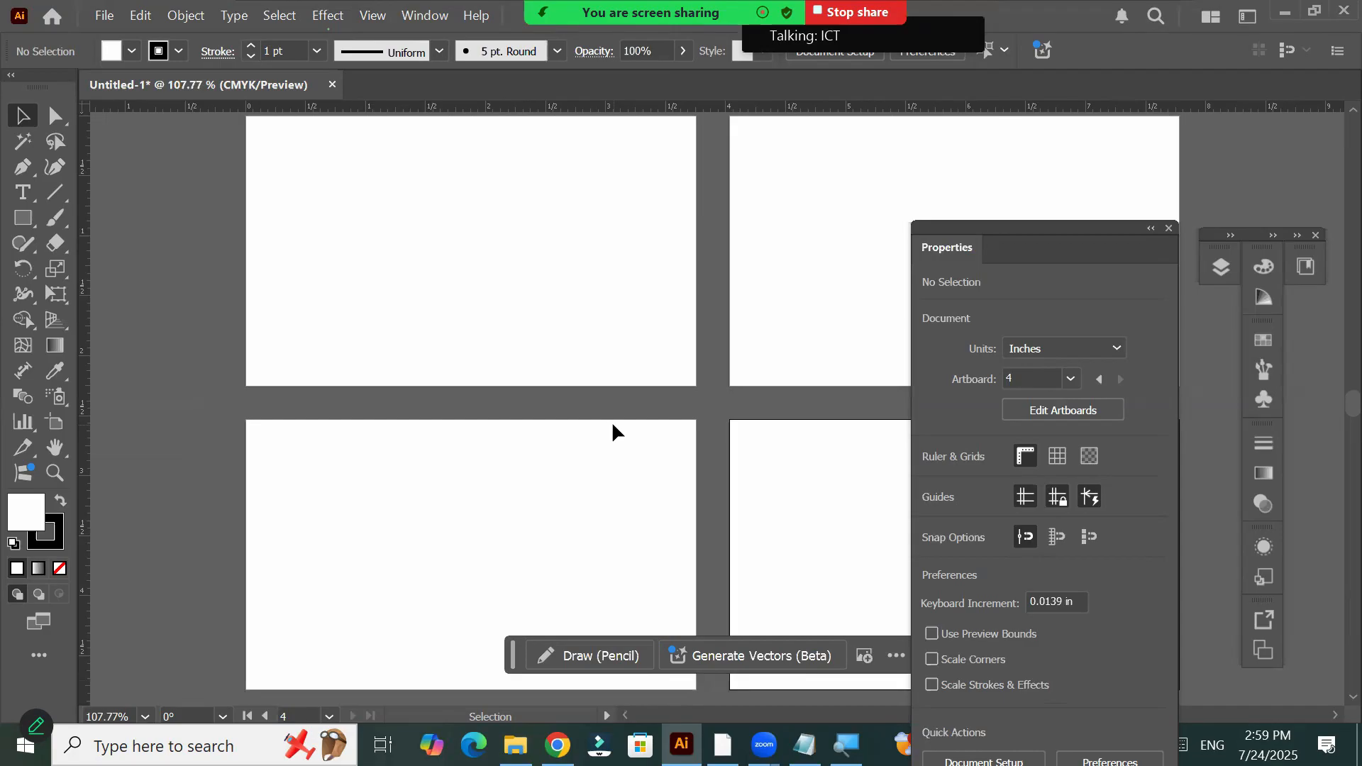
Make the lower-left card, artboard 3, current and fit it in the window
{"action": "key", "text": "alt+v"}
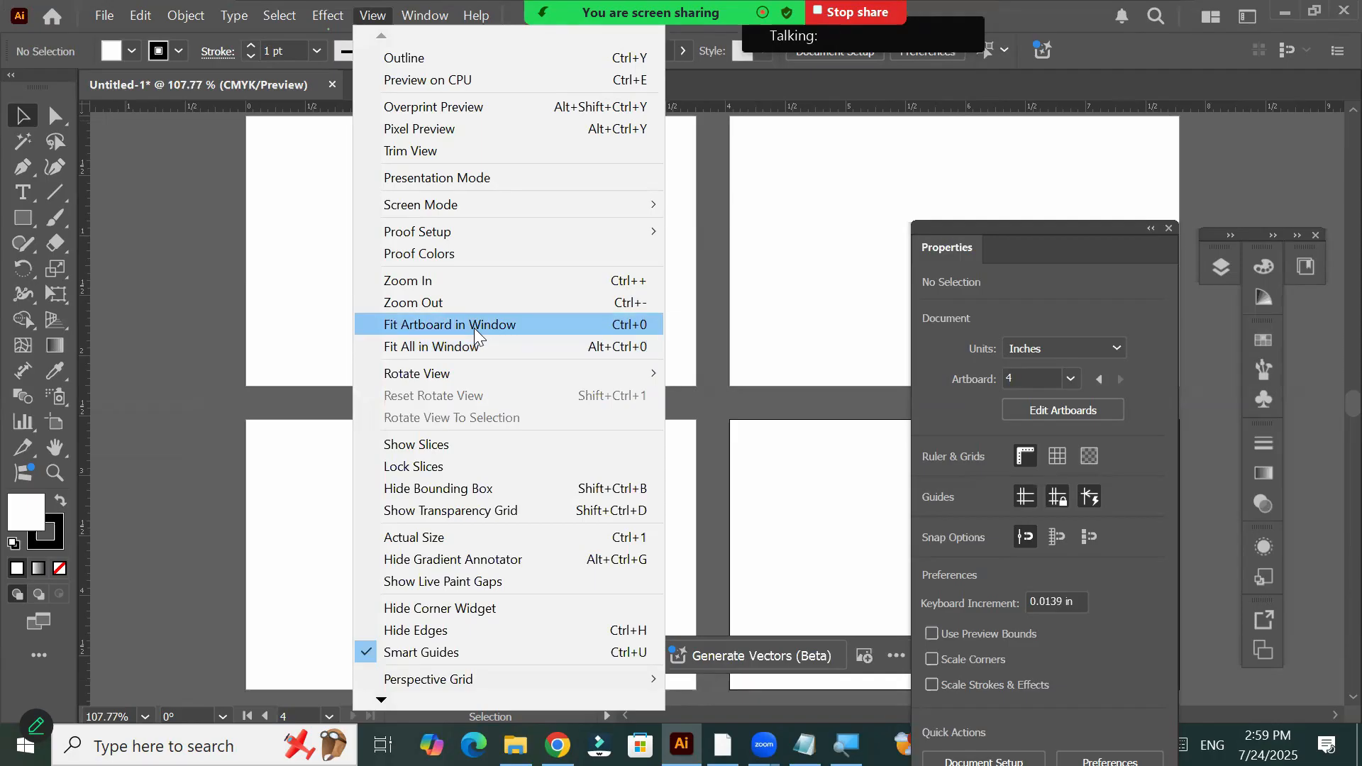
{"action": "left_click", "coordinate": [19, 114]}
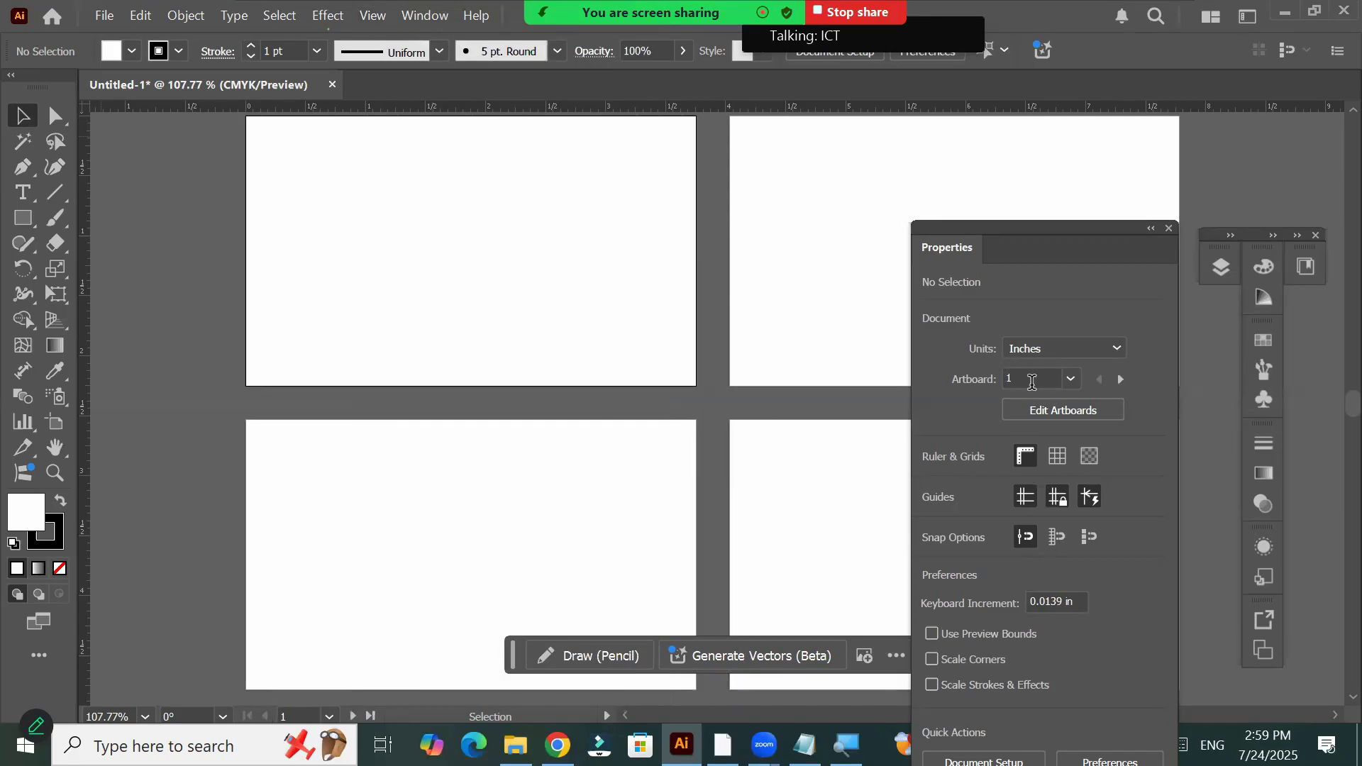
{"action": "left_click", "coordinate": [595, 505]}
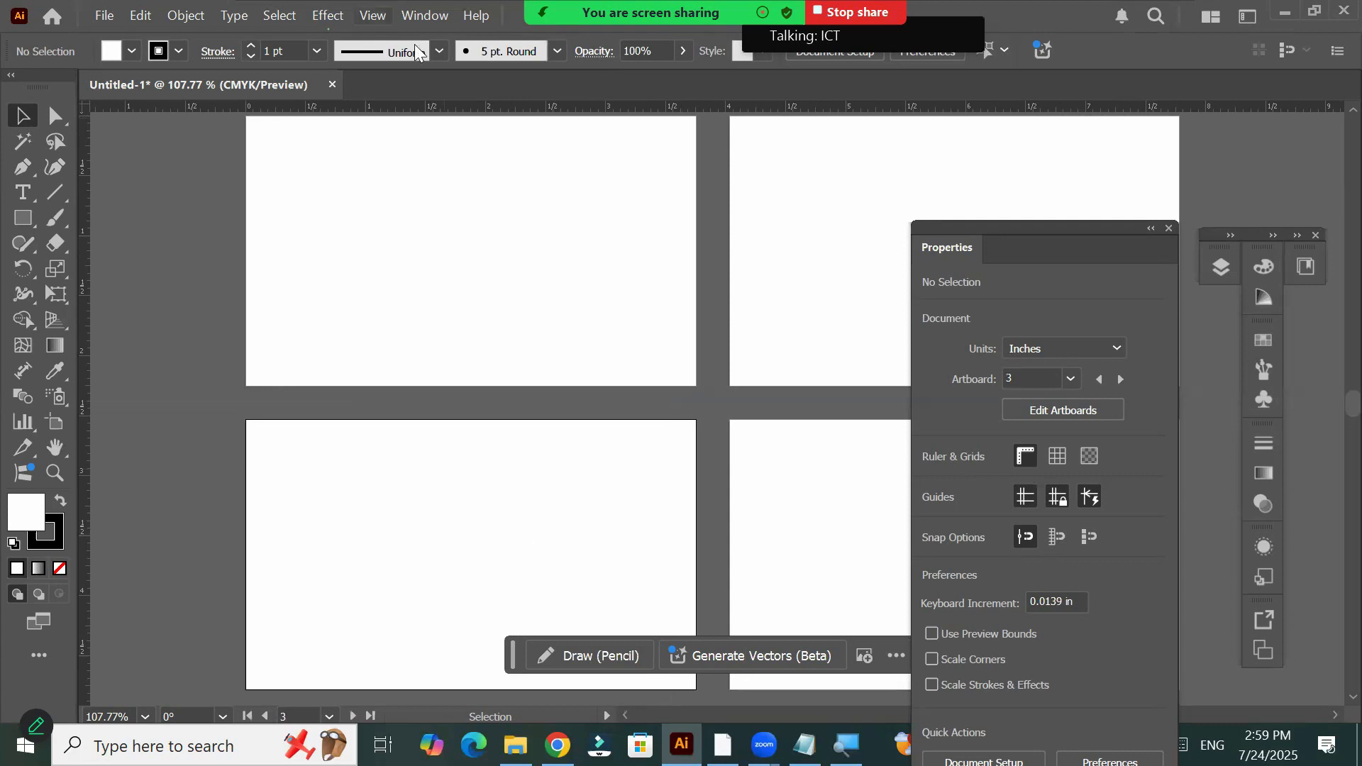
{"action": "key", "text": "alt+v"}
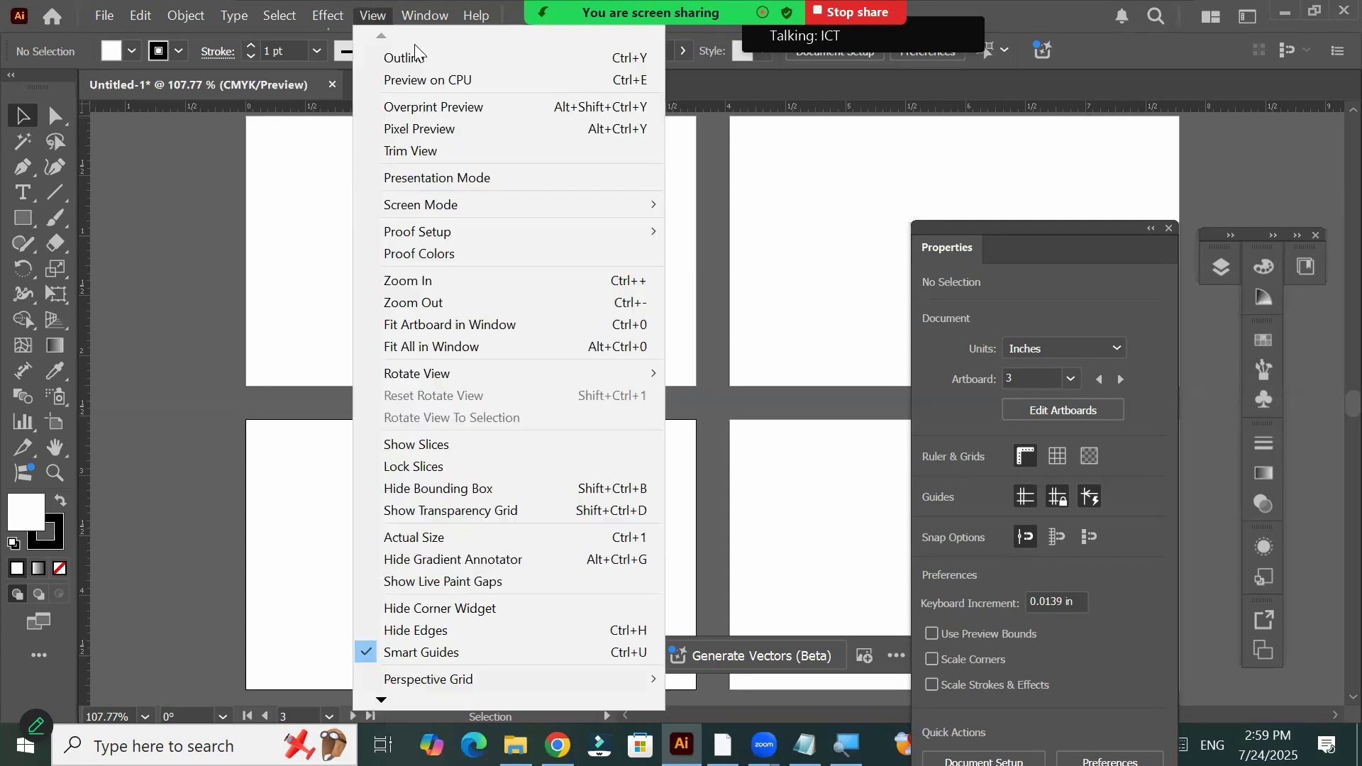
{"action": "left_click", "coordinate": [482, 317]}
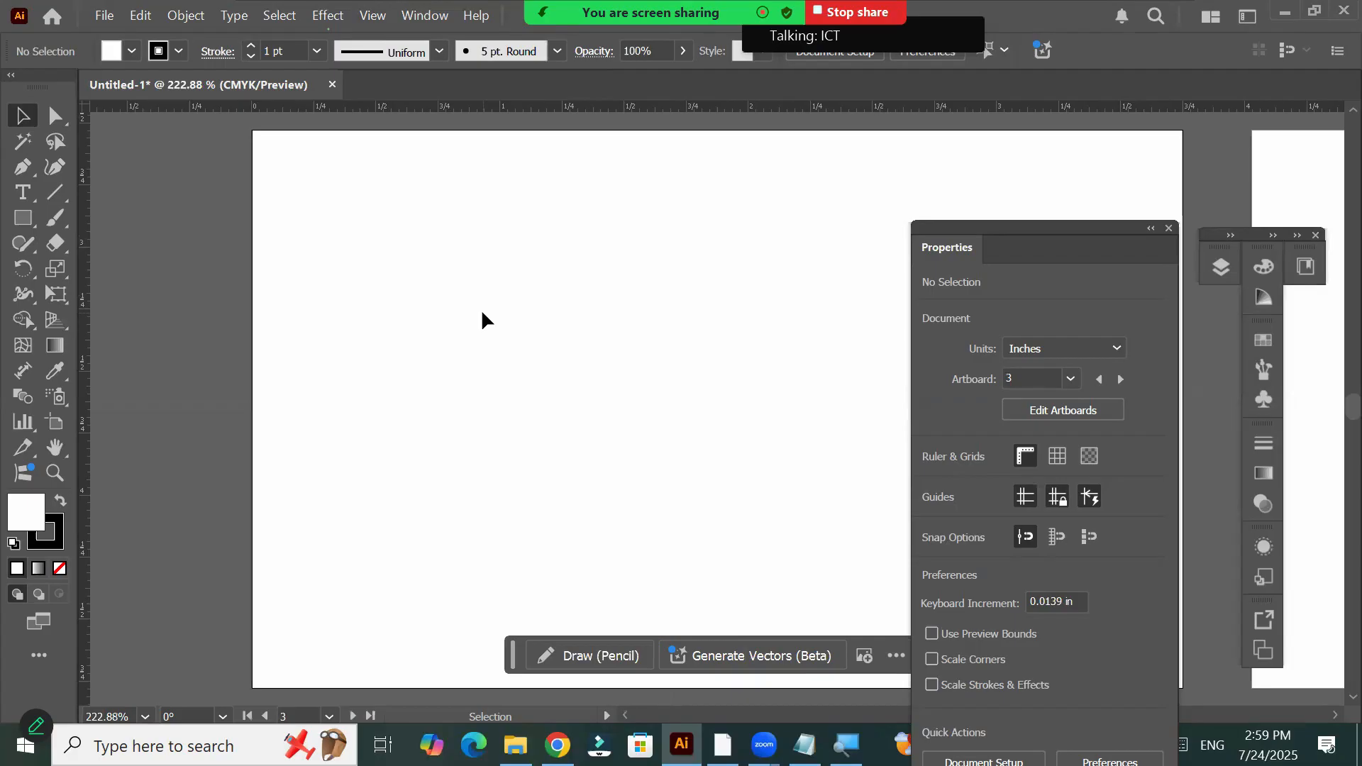
Zoom out to about 33.33% so all four business-card artboards are visible
{"action": "scroll", "coordinate": [481, 317], "scroll_direction": "down", "scroll_amount": 1}
{"action": "scroll", "coordinate": [481, 320], "scroll_direction": "down", "scroll_amount": 1}
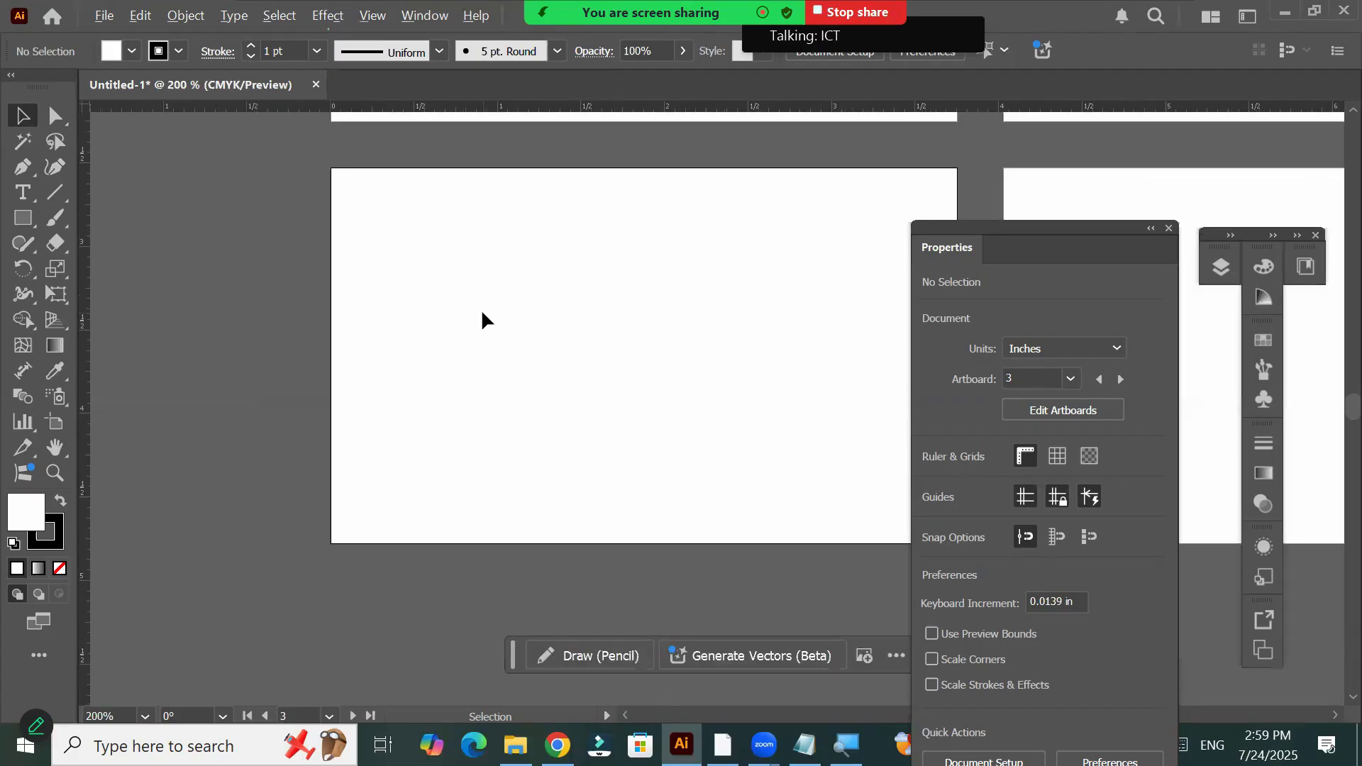
{"action": "scroll", "coordinate": [481, 314], "scroll_direction": "down", "scroll_amount": 4}
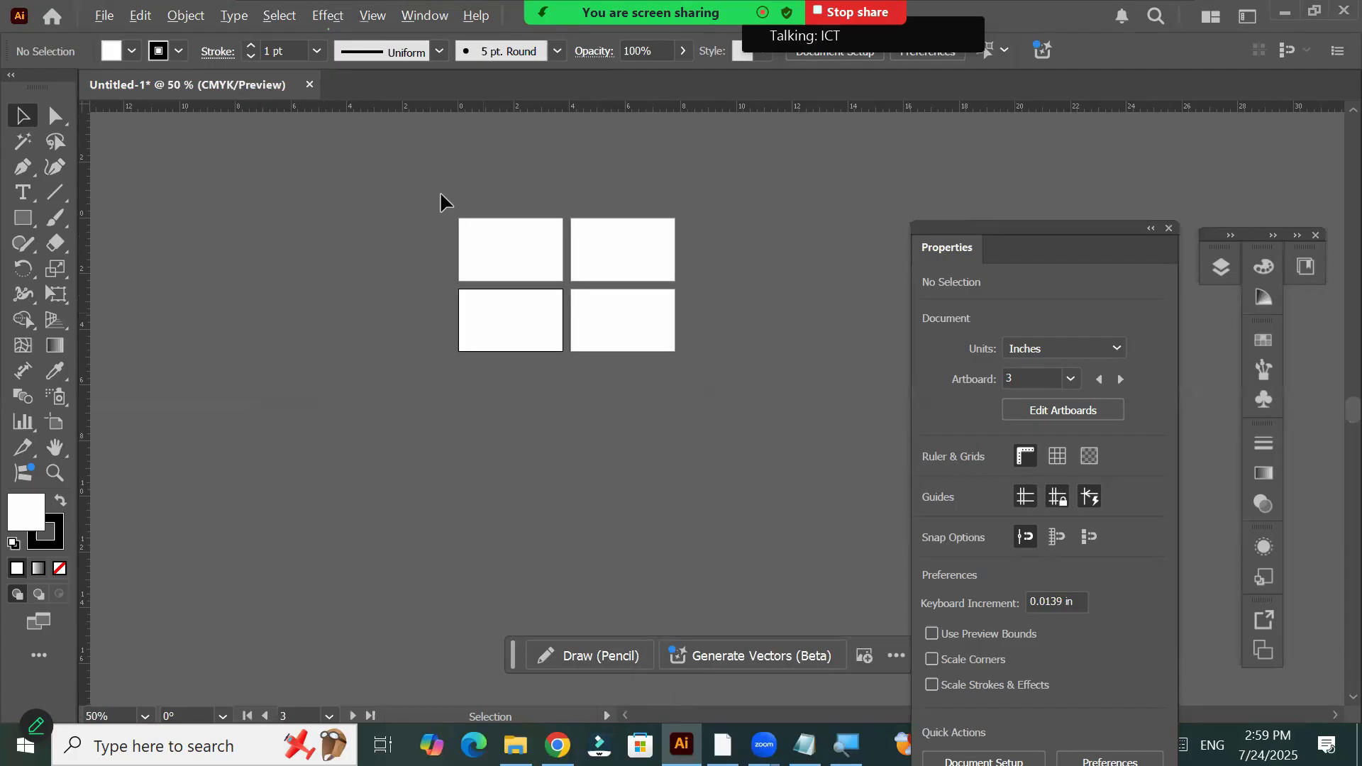
{"action": "scroll", "coordinate": [440, 201], "scroll_direction": "down", "scroll_amount": 4}
{"action": "key", "text": "alt+v"}
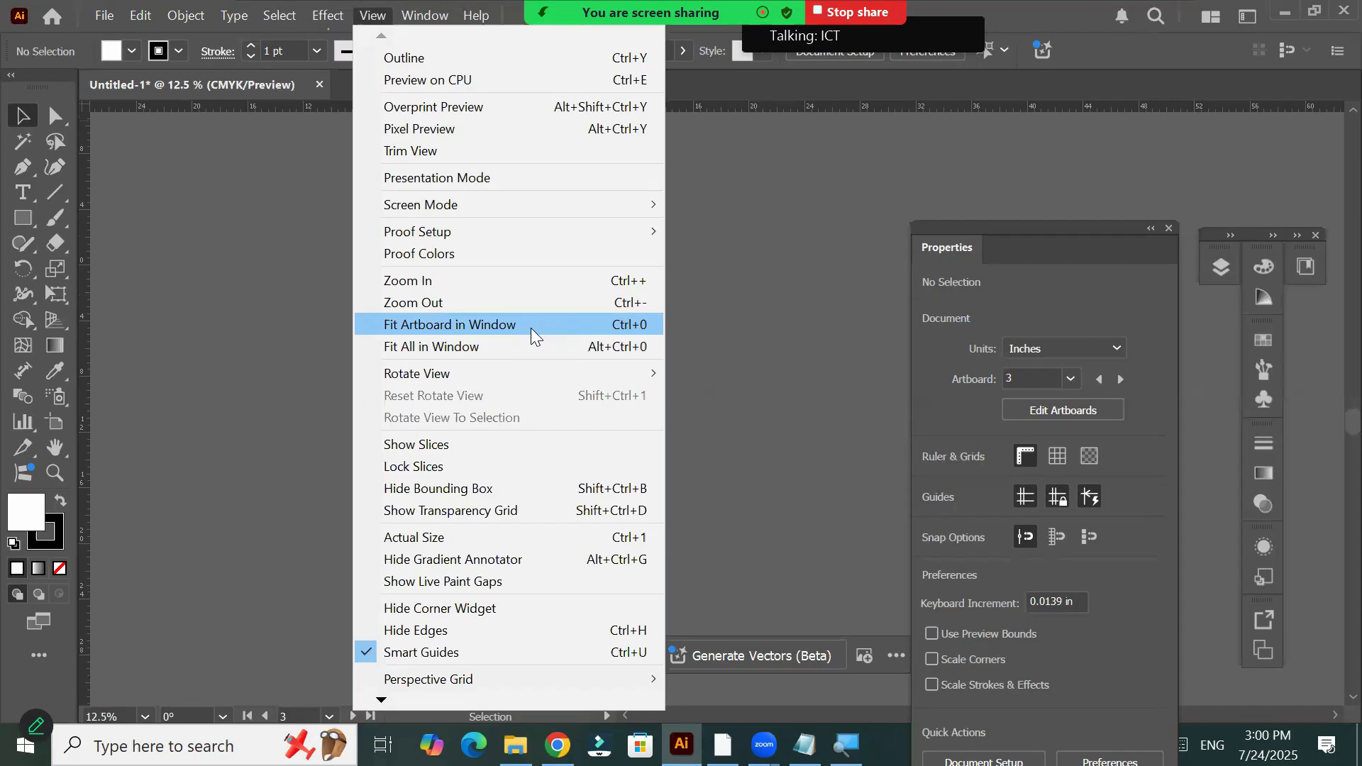
{"action": "left_click", "coordinate": [501, 320]}
{"action": "scroll", "coordinate": [510, 330], "scroll_direction": "up", "scroll_amount": 1}
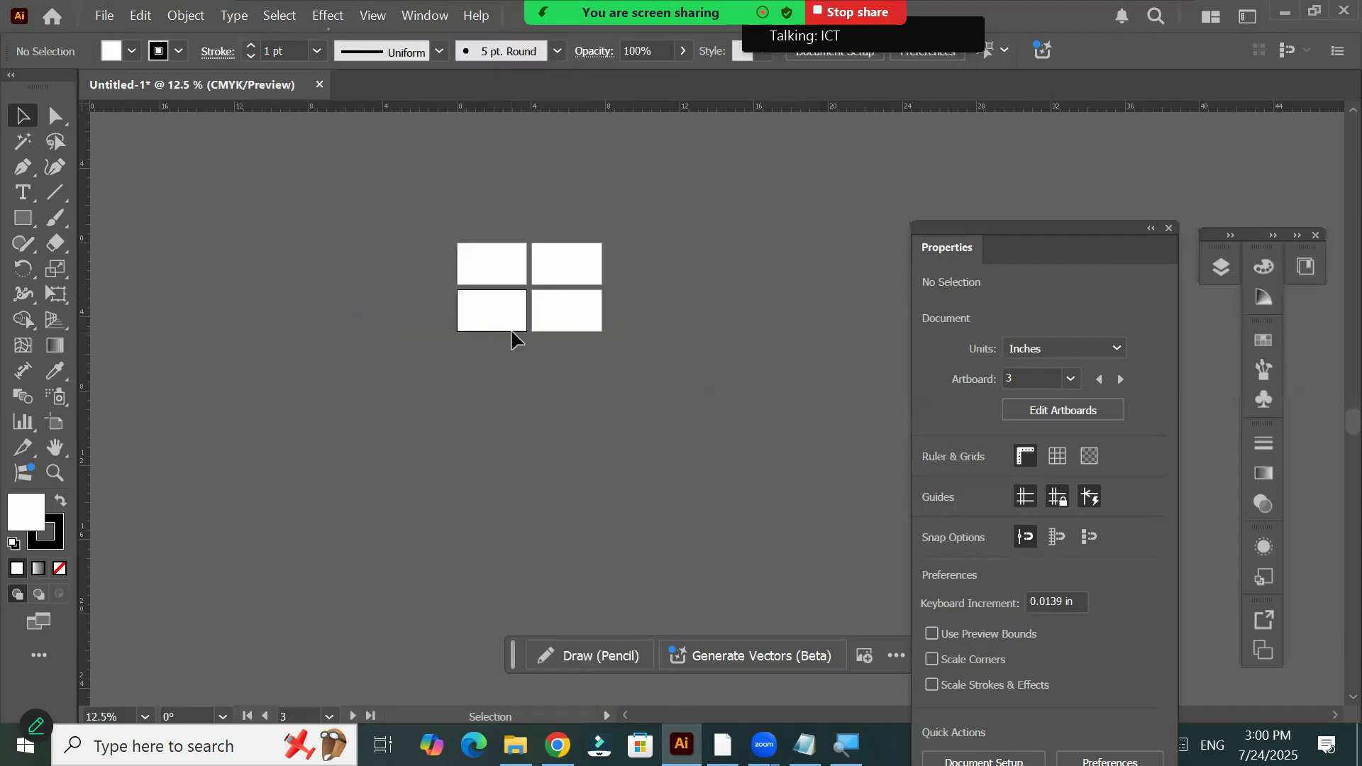
{"action": "scroll", "coordinate": [448, 293], "scroll_direction": "up", "scroll_amount": 2}
Draw a 3.535 × 2.0255 in white rectangle over artboard 3, then zoom in on its edge
{"action": "left_click", "coordinate": [22, 218]}
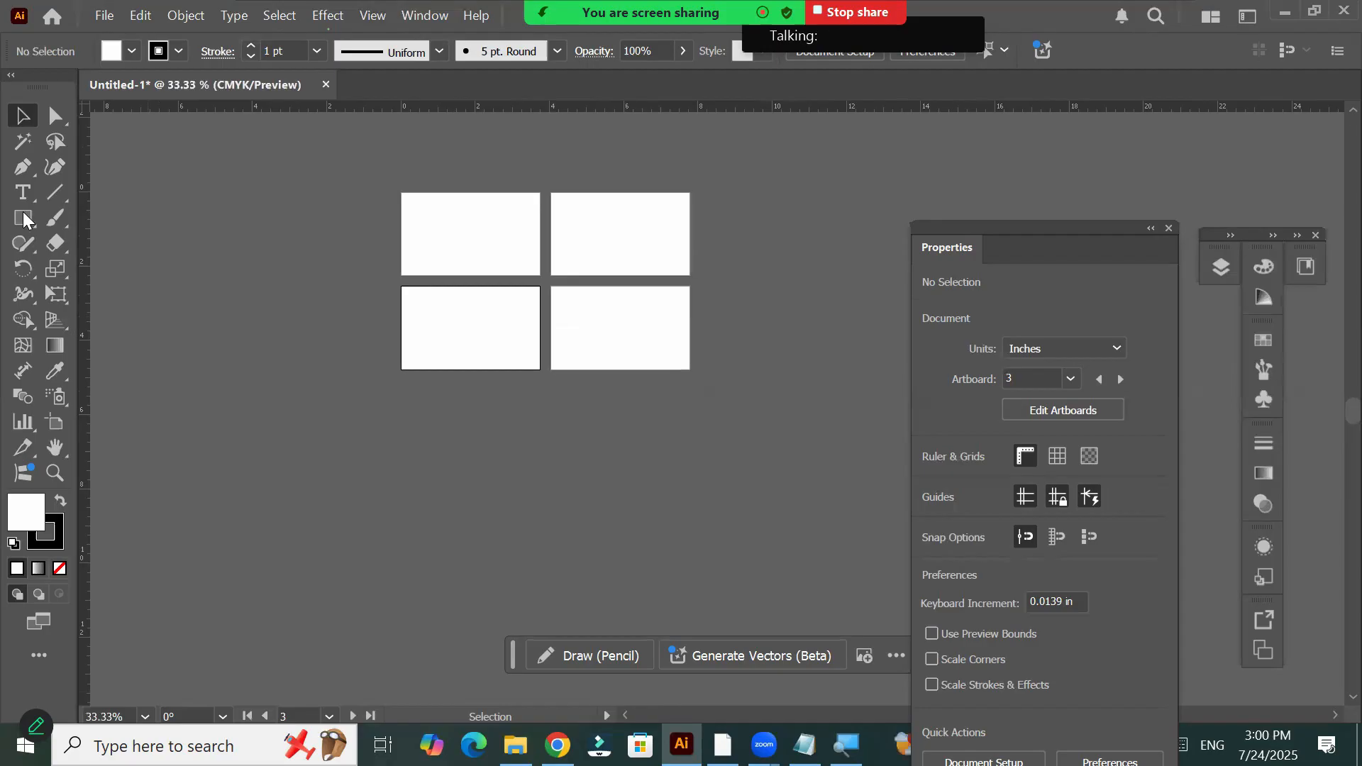
{"action": "left_click_drag", "start_coordinate": [404, 289], "coordinate": [536, 366]}
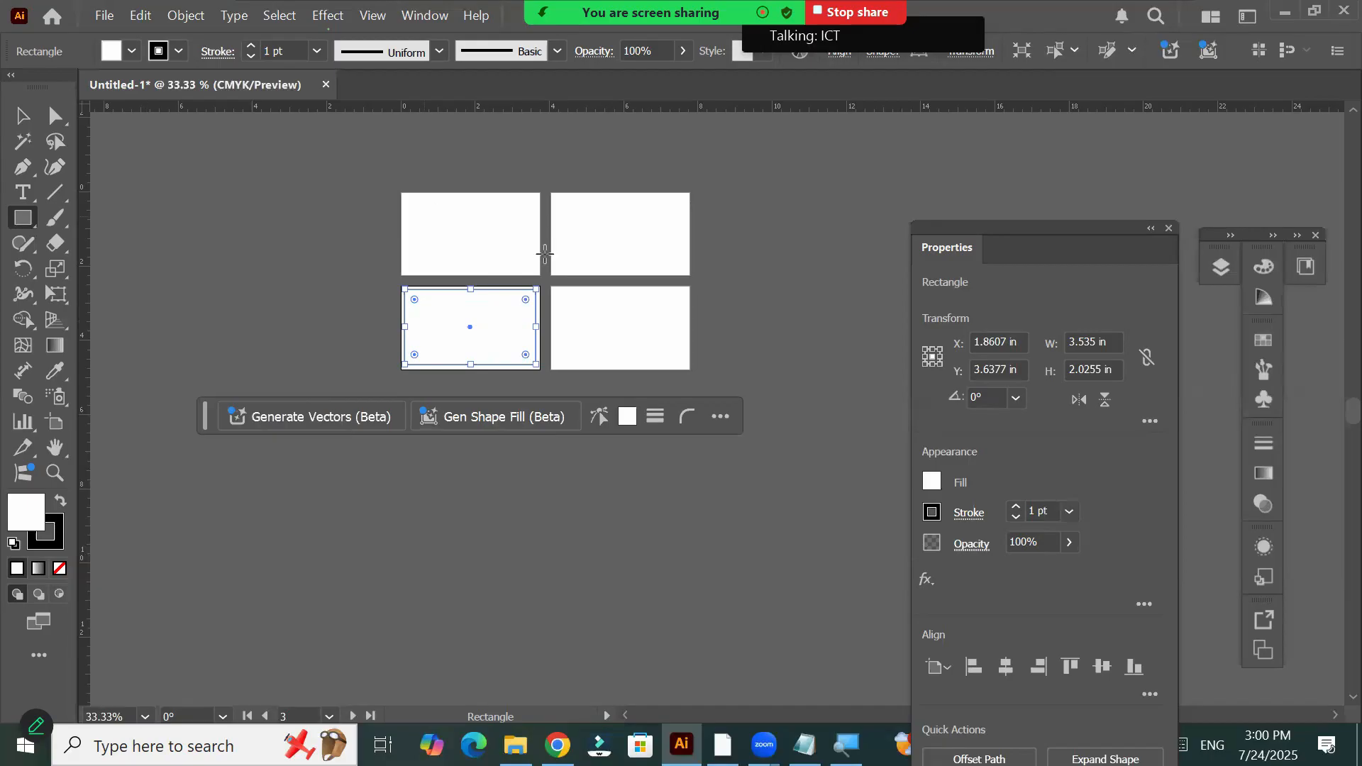
{"action": "scroll", "coordinate": [484, 379], "scroll_direction": "up", "scroll_amount": 2}
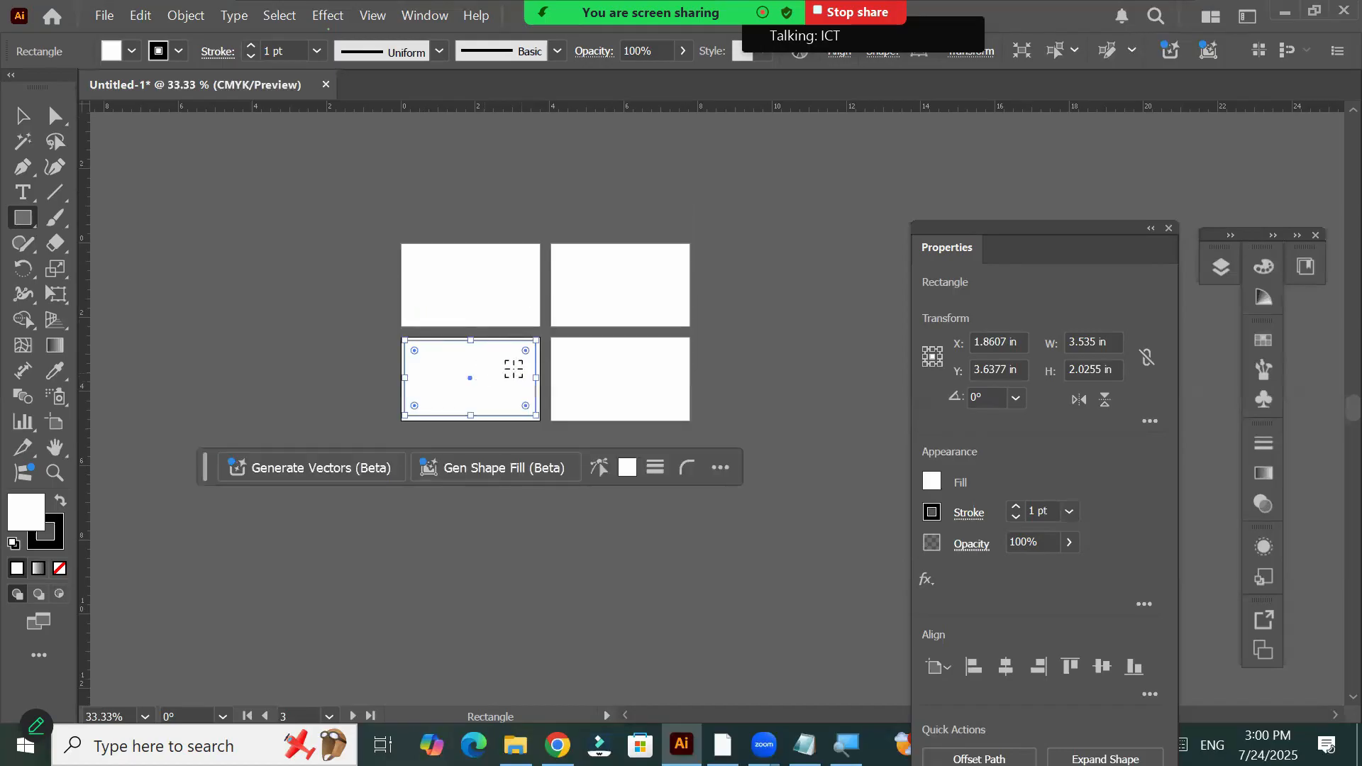
{"action": "scroll", "coordinate": [518, 327], "scroll_direction": "up", "scroll_amount": 3}
{"action": "scroll", "coordinate": [529, 249], "scroll_direction": "up", "scroll_amount": 2}
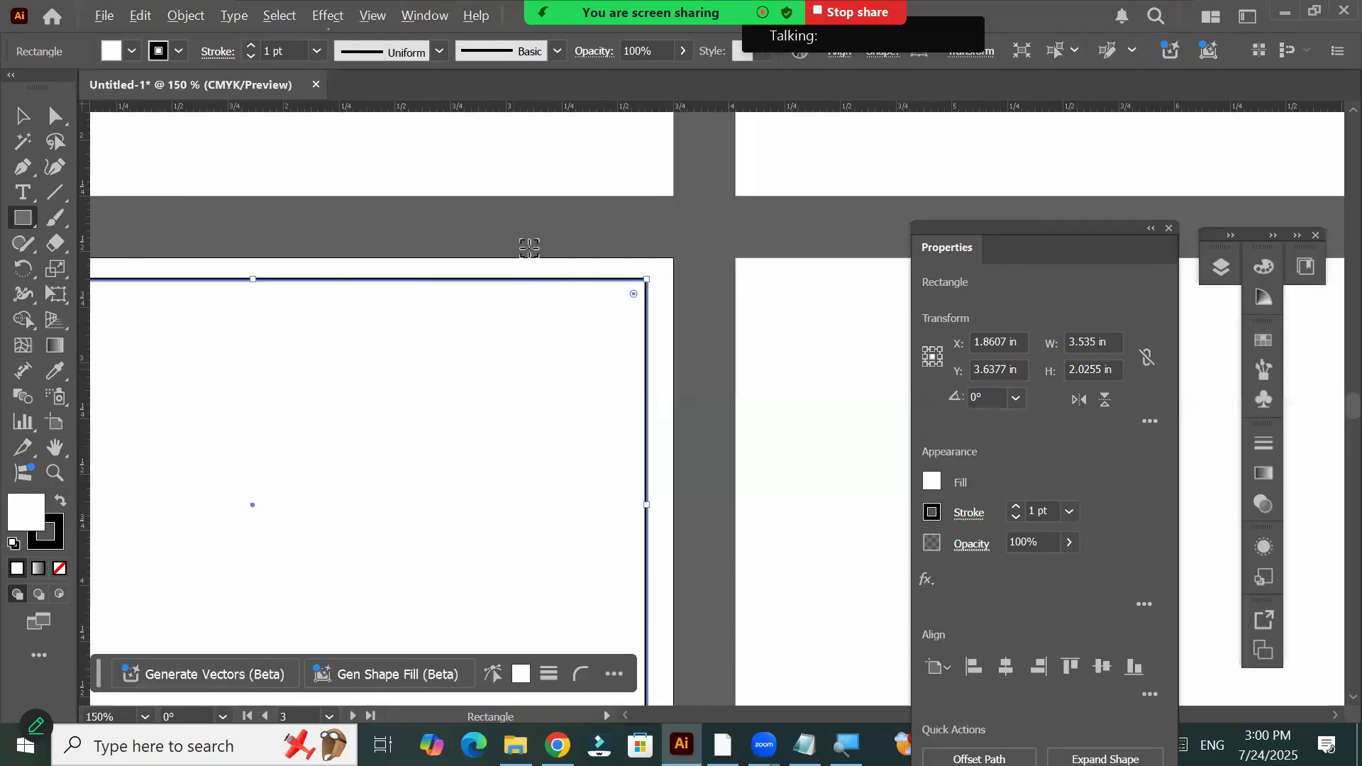
{"action": "scroll", "coordinate": [529, 245], "scroll_direction": "up", "scroll_amount": 1}
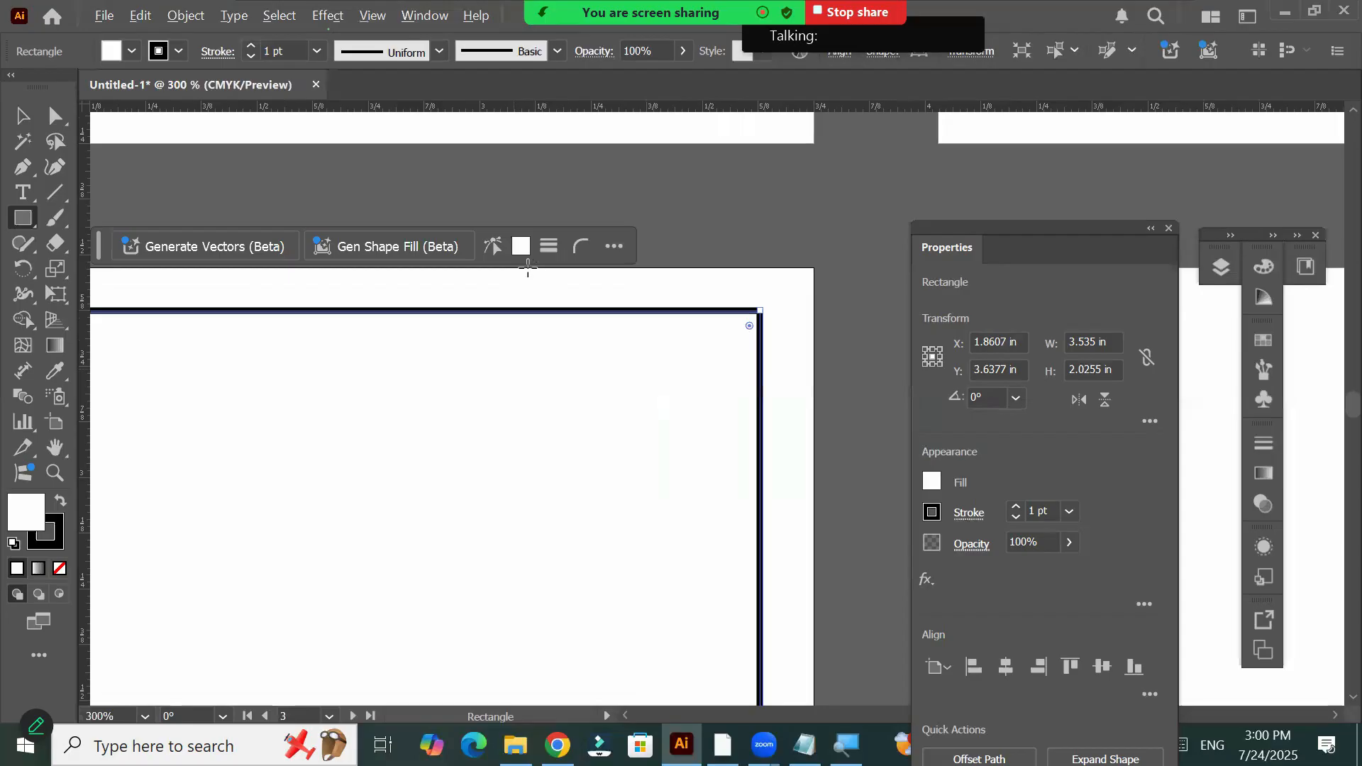
{"action": "scroll", "coordinate": [528, 268], "scroll_direction": "up", "scroll_amount": 1}
{"action": "scroll", "coordinate": [557, 412], "scroll_direction": "up", "scroll_amount": 3}
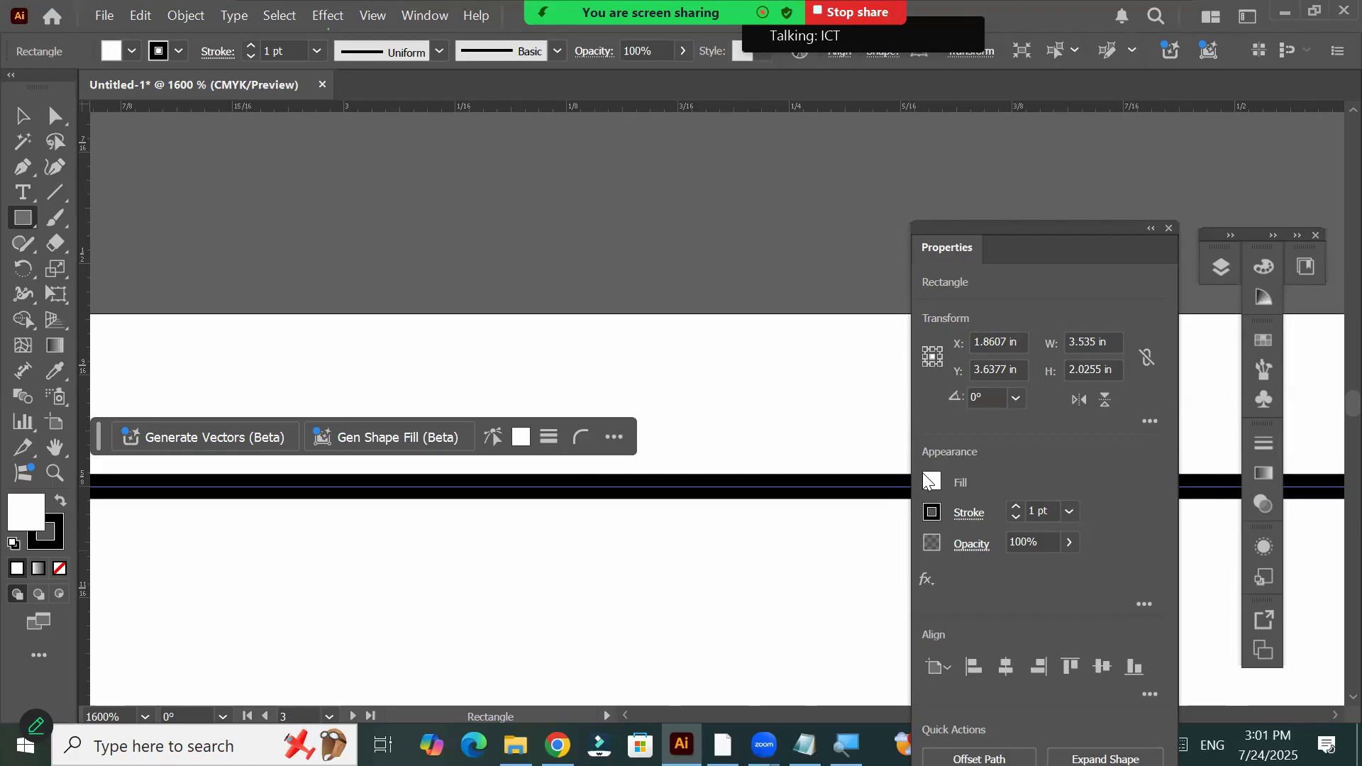
Fill the rectangle with magenta from the Control bar's Fill swatches
{"action": "left_click", "coordinate": [131, 51]}
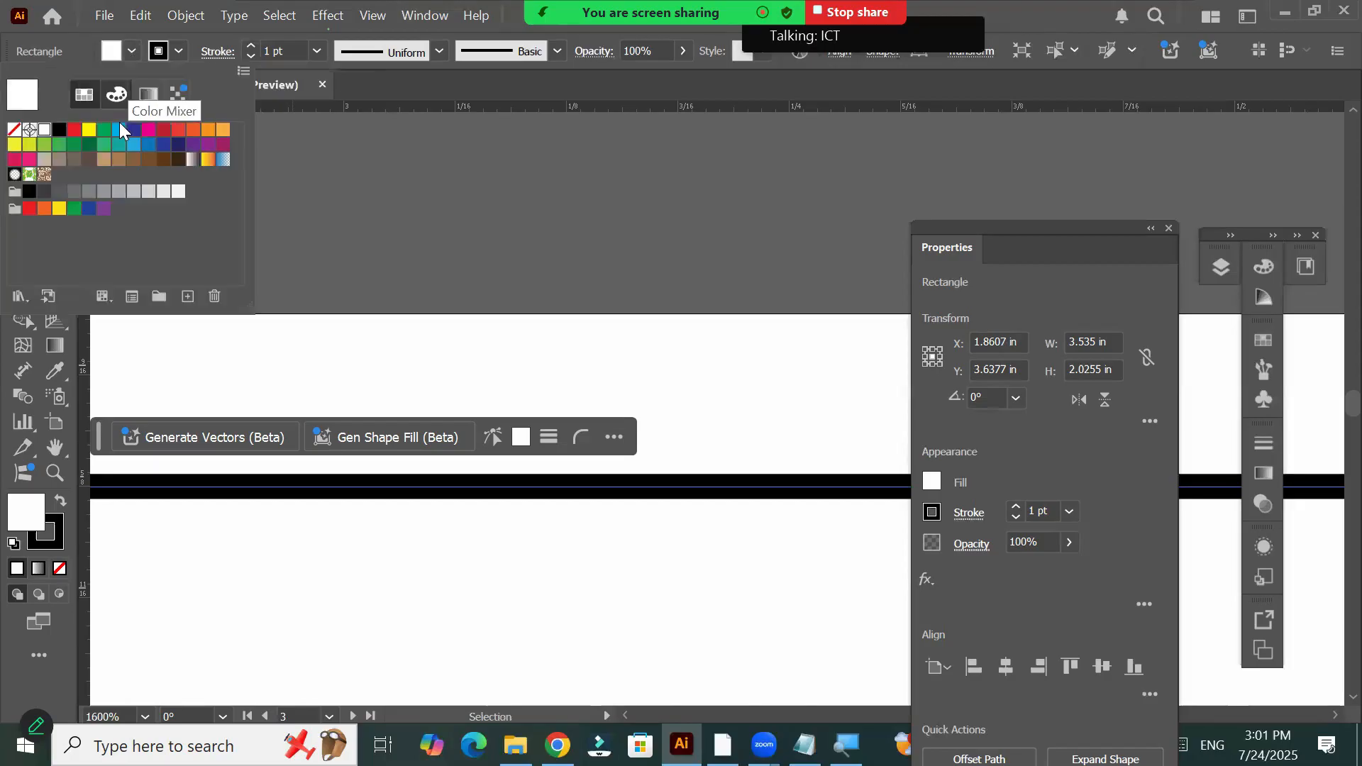
{"action": "left_click", "coordinate": [105, 131]}
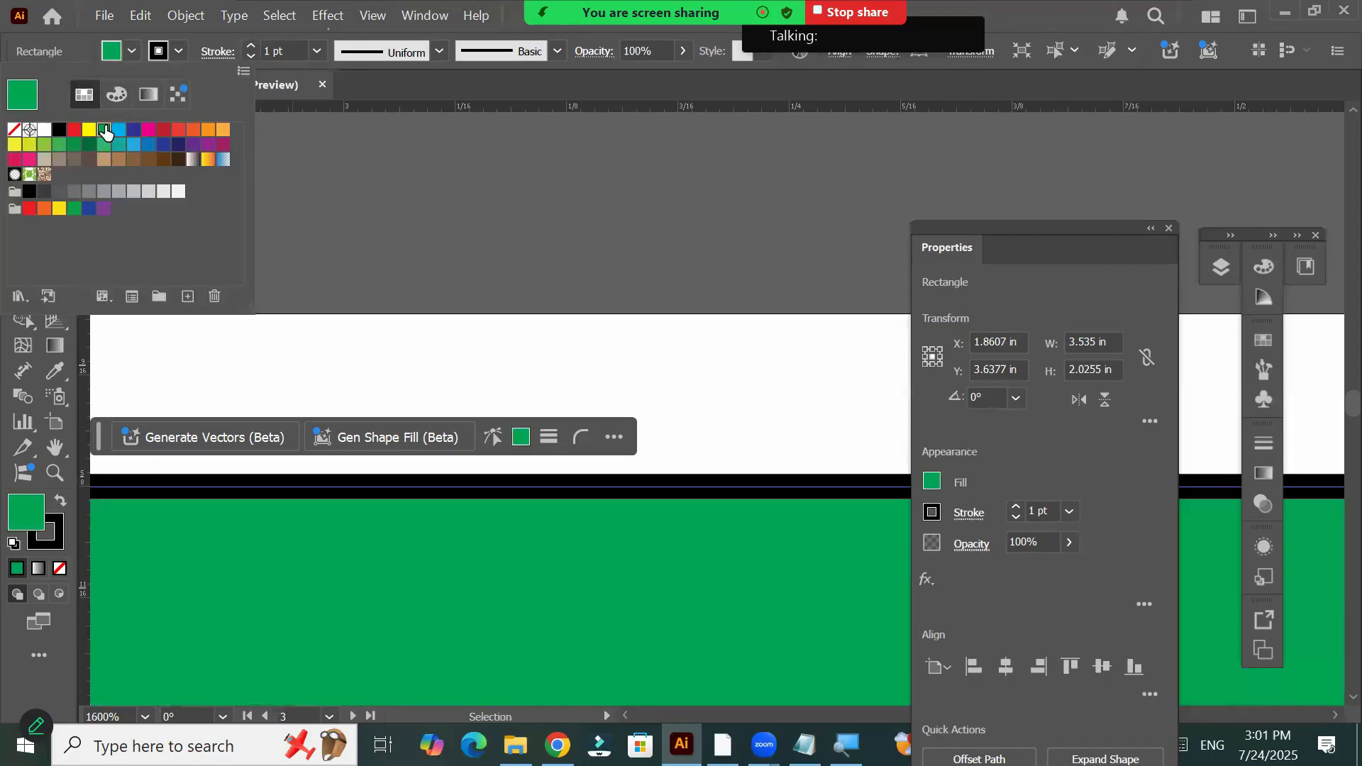
{"action": "left_click", "coordinate": [121, 131]}
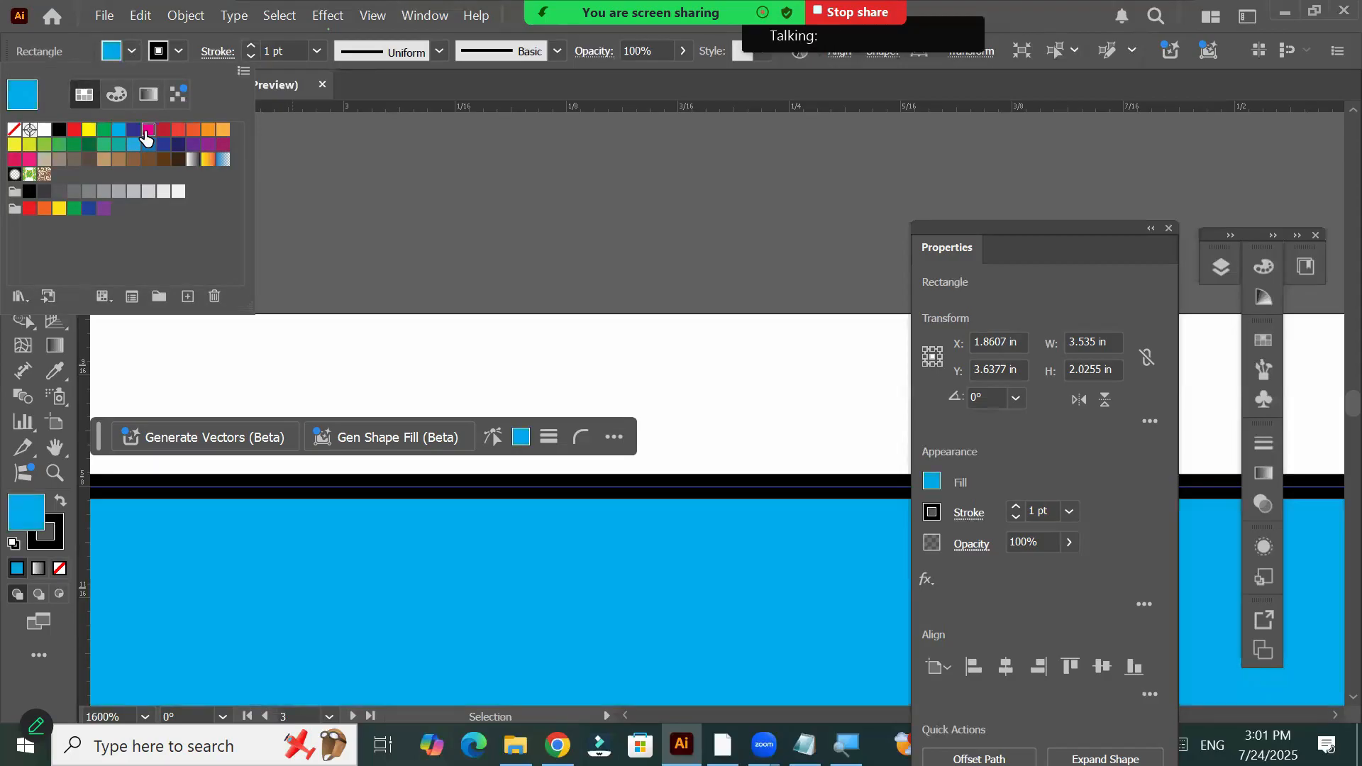
{"action": "left_click", "coordinate": [146, 132]}
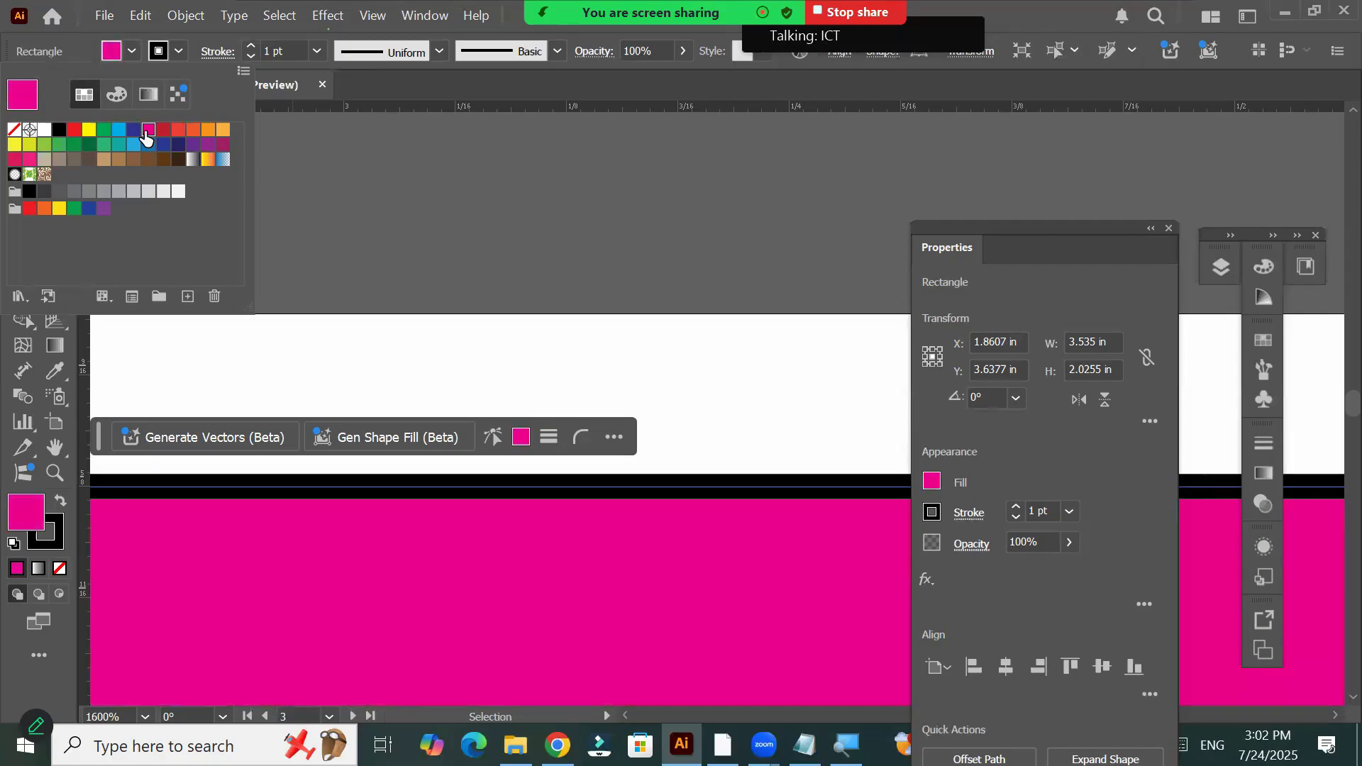
{"action": "left_click", "coordinate": [169, 54]}
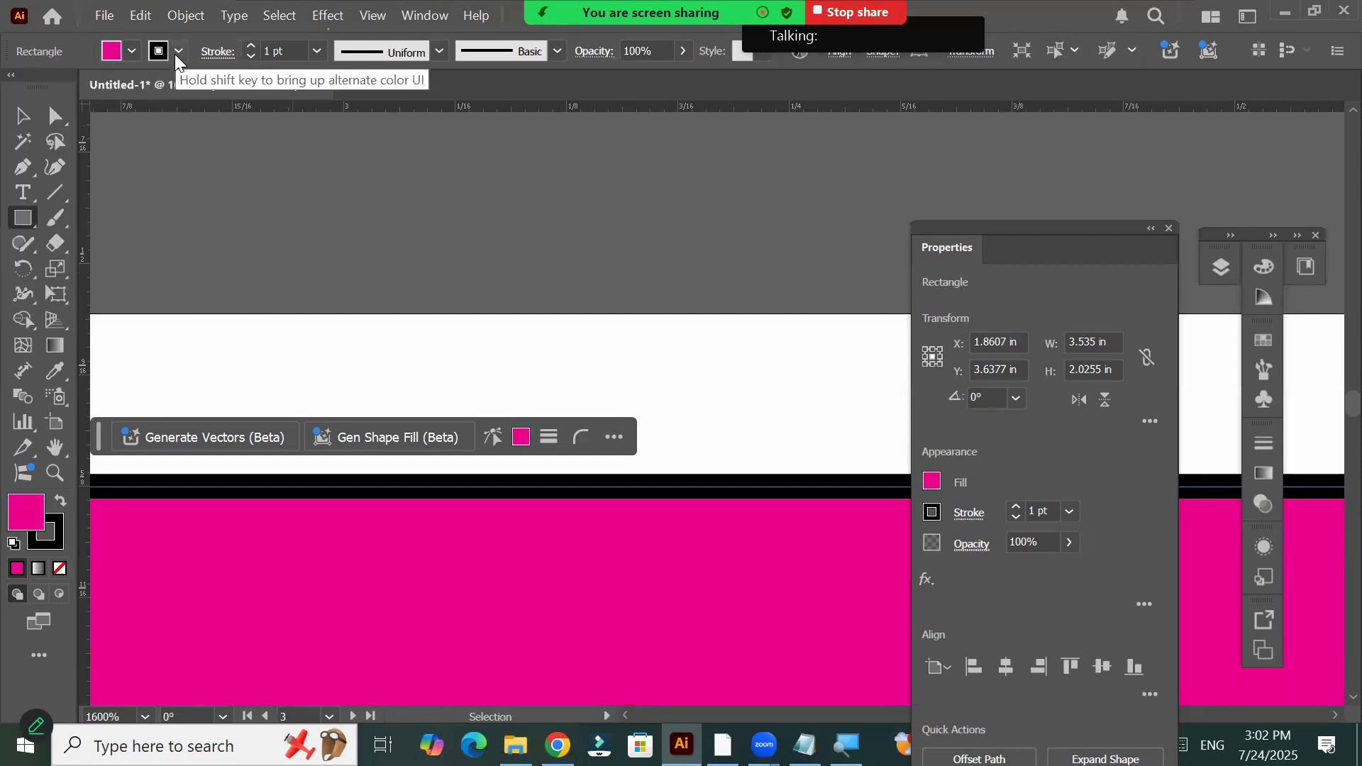
Give the rectangle a cyan stroke with a 3 pt weight
{"action": "left_click", "coordinate": [177, 52]}
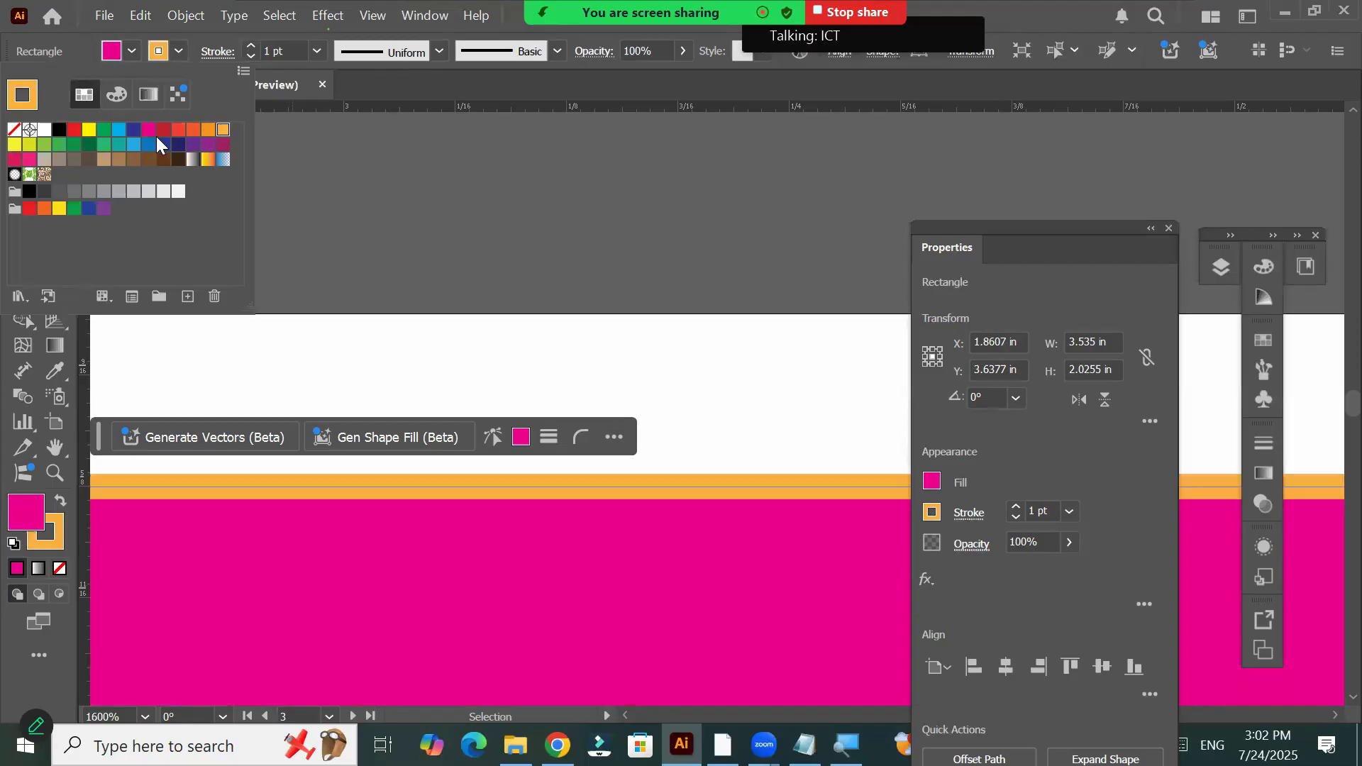
{"action": "left_click", "coordinate": [134, 132]}
{"action": "left_click", "coordinate": [119, 132]}
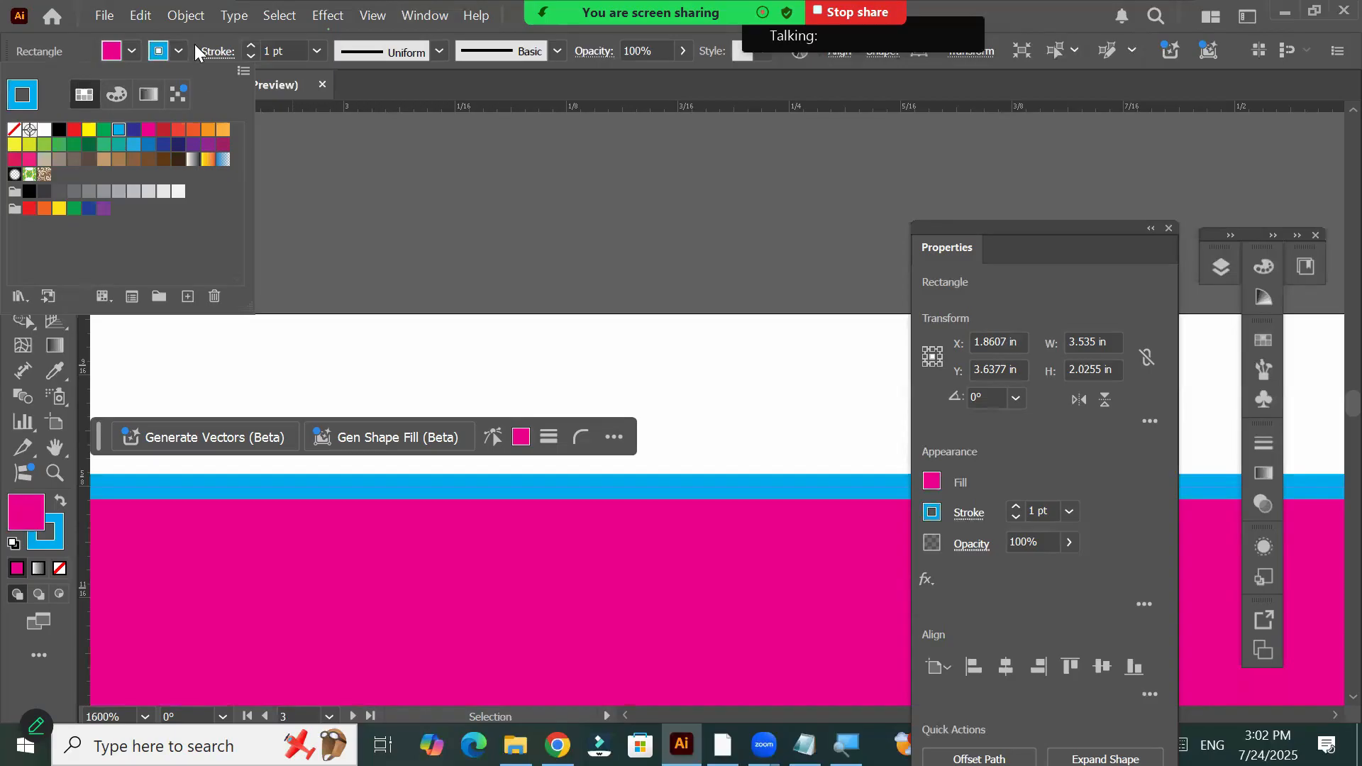
{"action": "left_click", "coordinate": [250, 45]}
{"action": "left_click", "coordinate": [250, 45]}
{"action": "left_click", "coordinate": [250, 45]}
{"action": "left_click", "coordinate": [250, 46]}
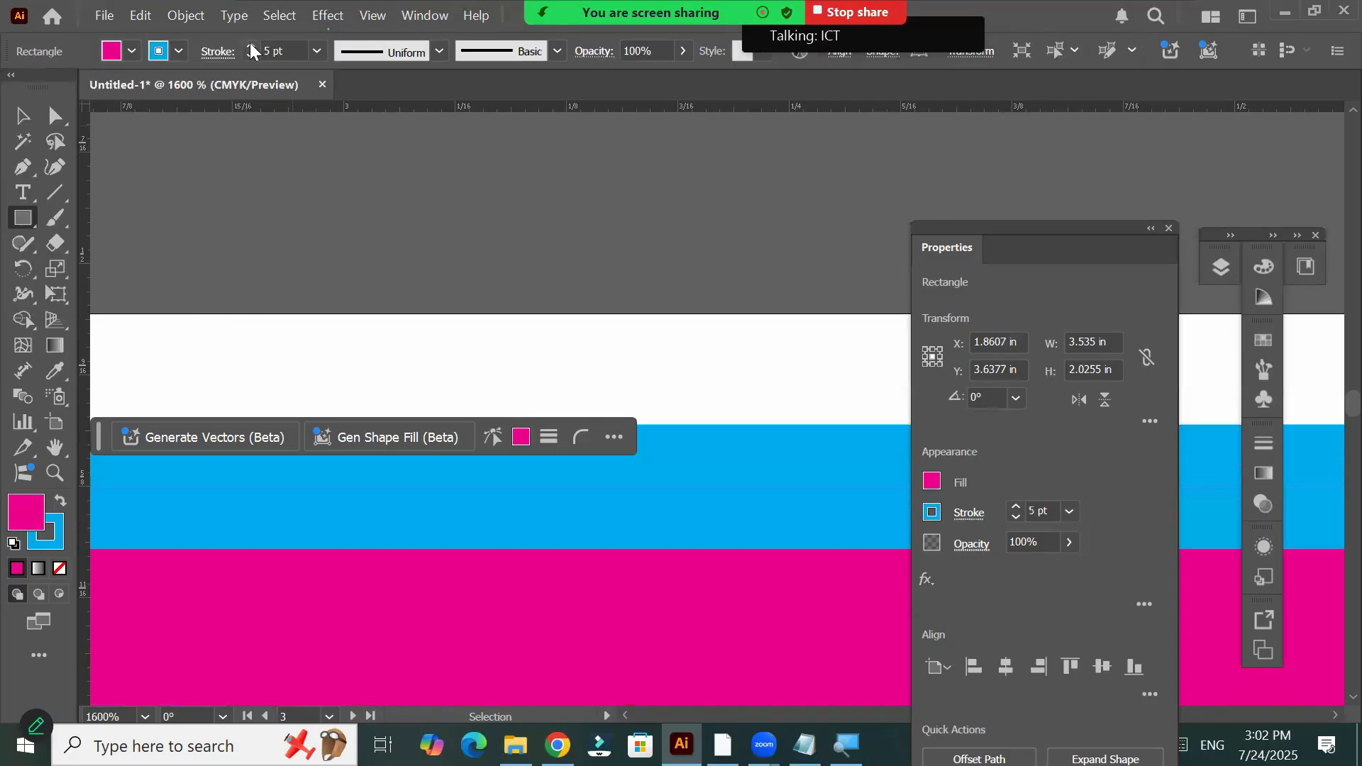
{"action": "left_click", "coordinate": [250, 57]}
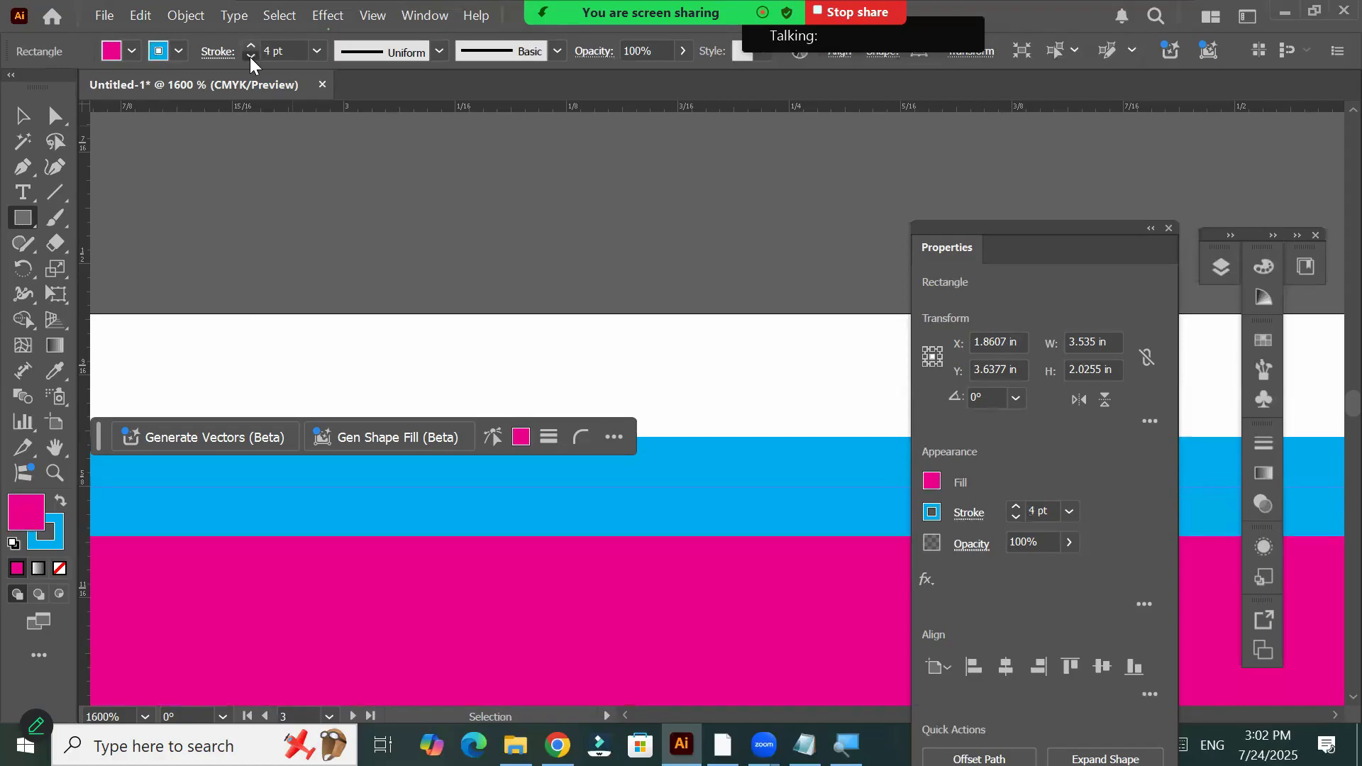
{"action": "left_click", "coordinate": [250, 57]}
{"action": "left_click", "coordinate": [250, 57]}
{"action": "left_click", "coordinate": [250, 56]}
{"action": "left_click", "coordinate": [249, 56]}
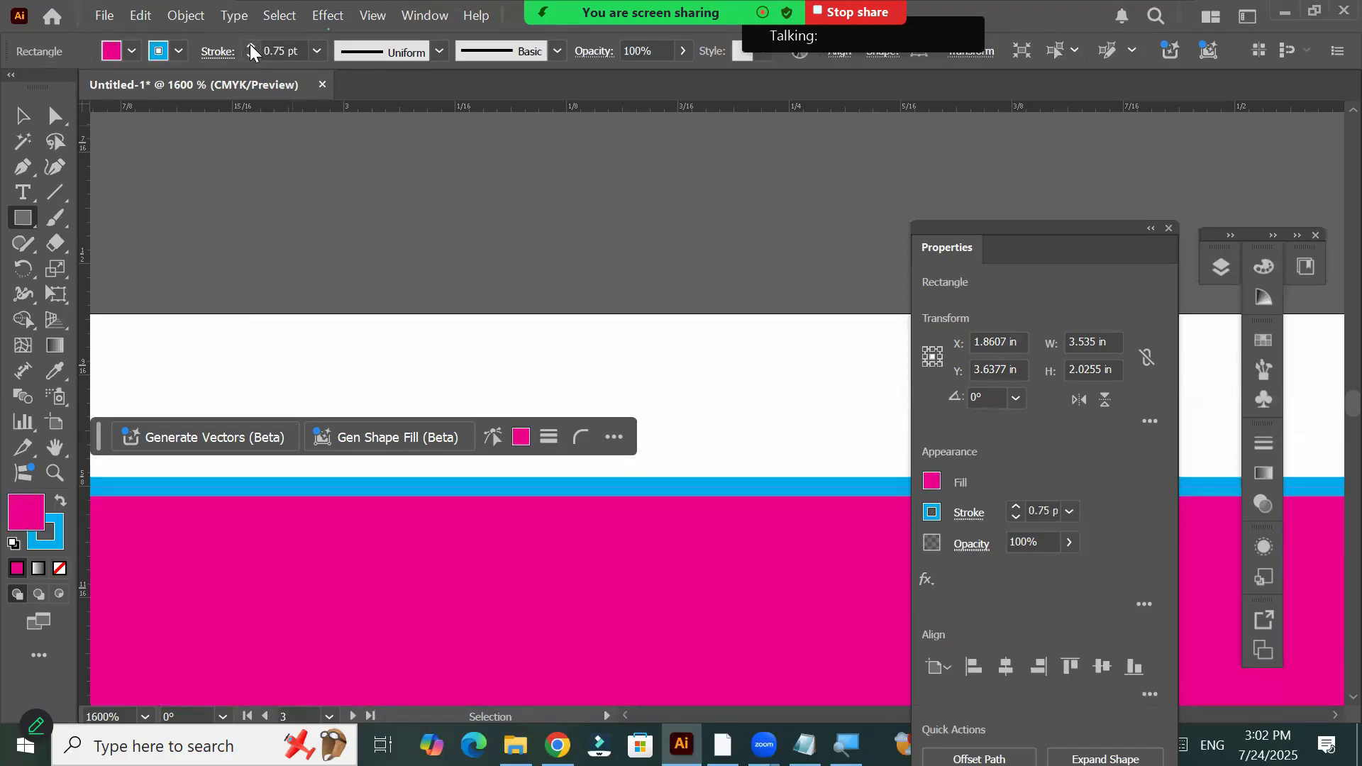
{"action": "left_click", "coordinate": [251, 46]}
{"action": "left_click", "coordinate": [250, 46]}
{"action": "left_click", "coordinate": [251, 45]}
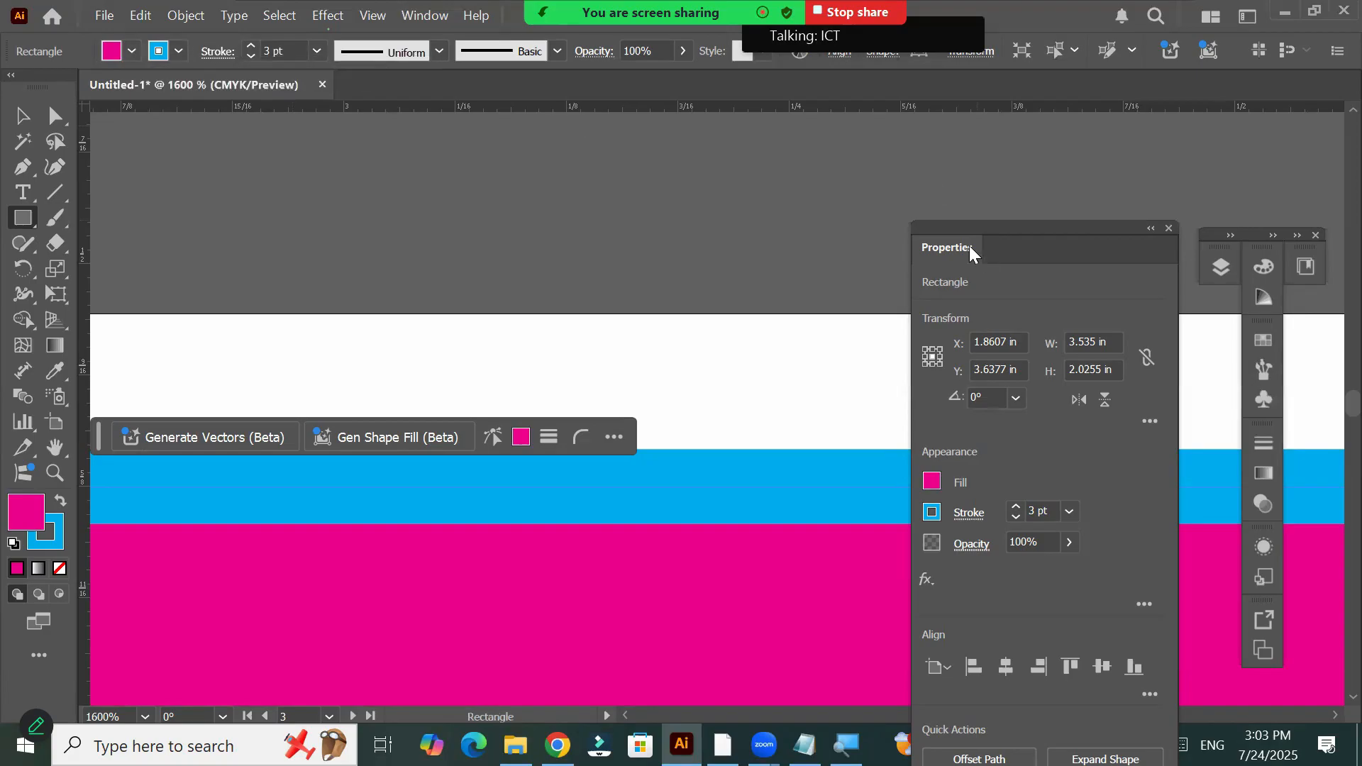
Move the Properties panel up and change the rectangle's fill to green
{"action": "left_click_drag", "start_coordinate": [995, 229], "coordinate": [951, 162]}
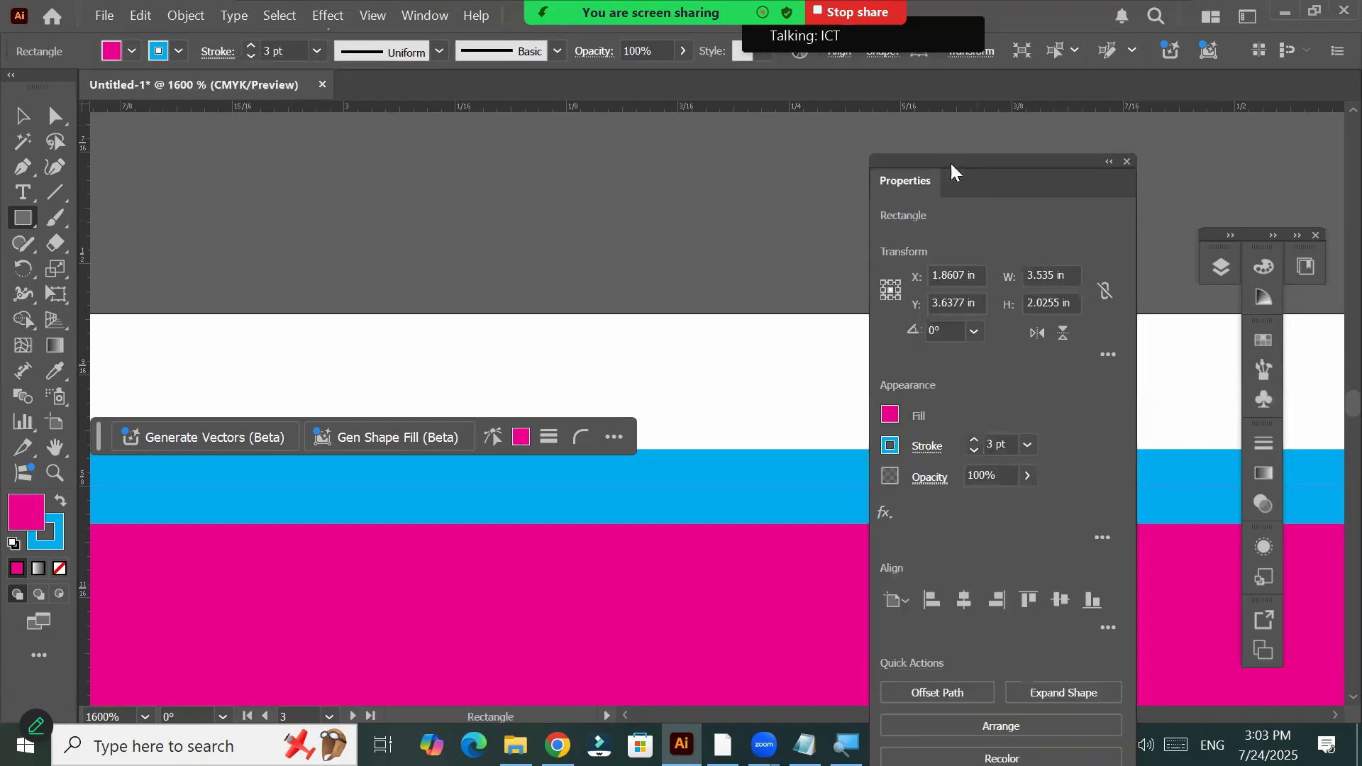
{"action": "left_click", "coordinate": [888, 414]}
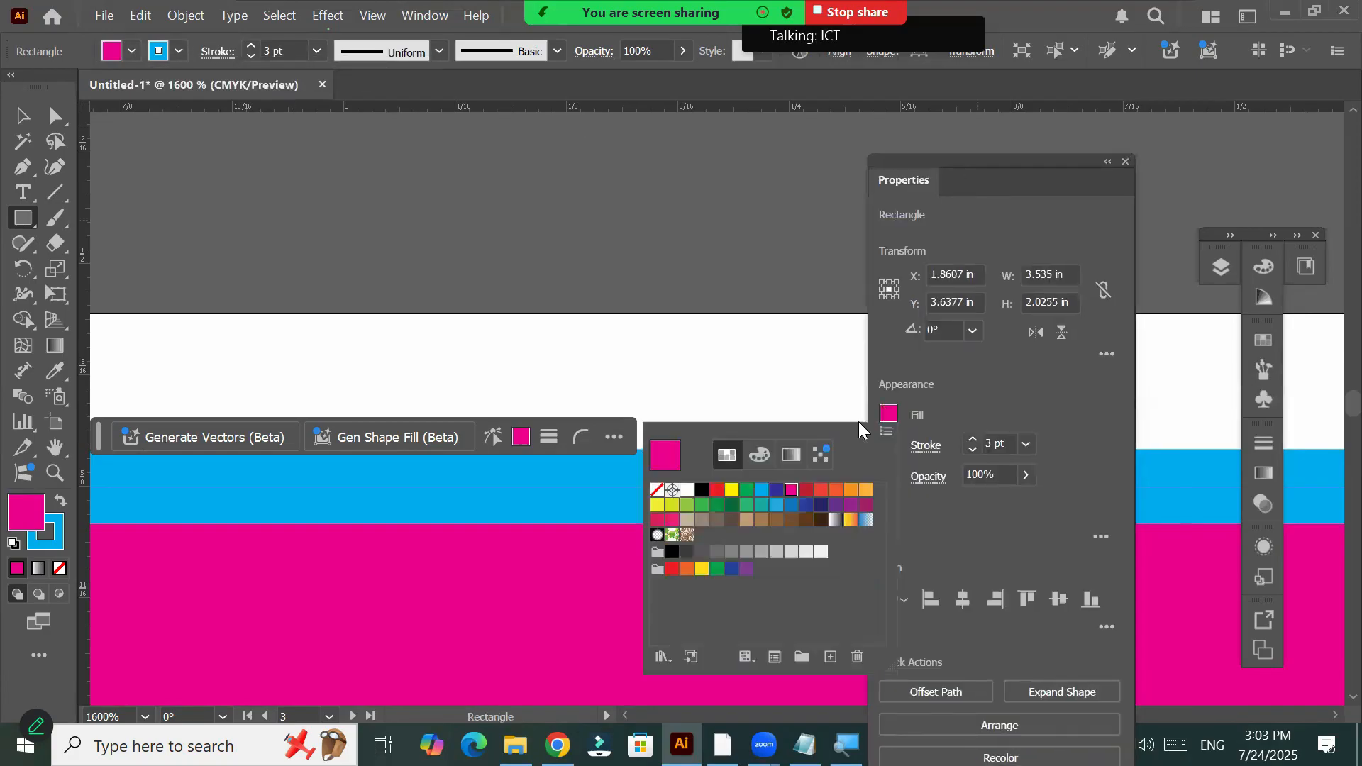
{"action": "left_click", "coordinate": [761, 490]}
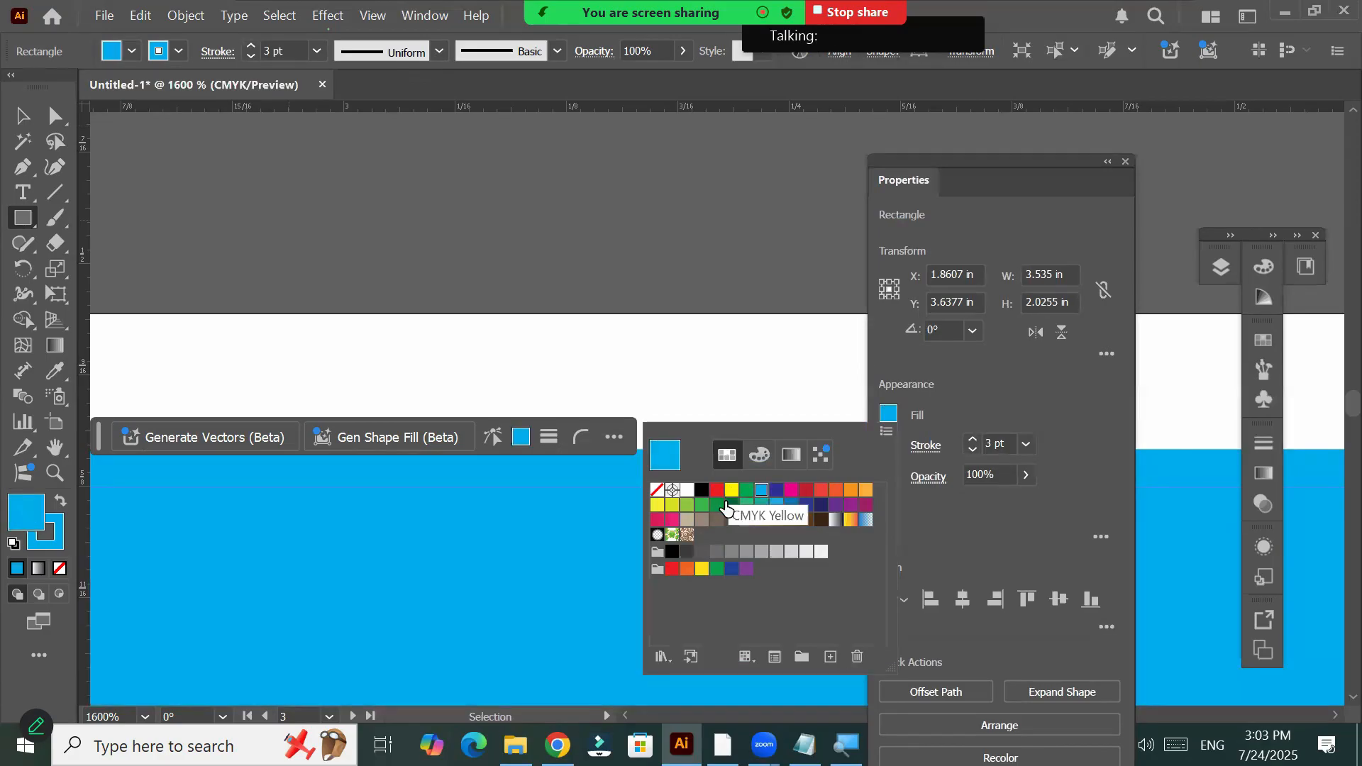
{"action": "left_click", "coordinate": [731, 491]}
{"action": "left_click", "coordinate": [717, 505]}
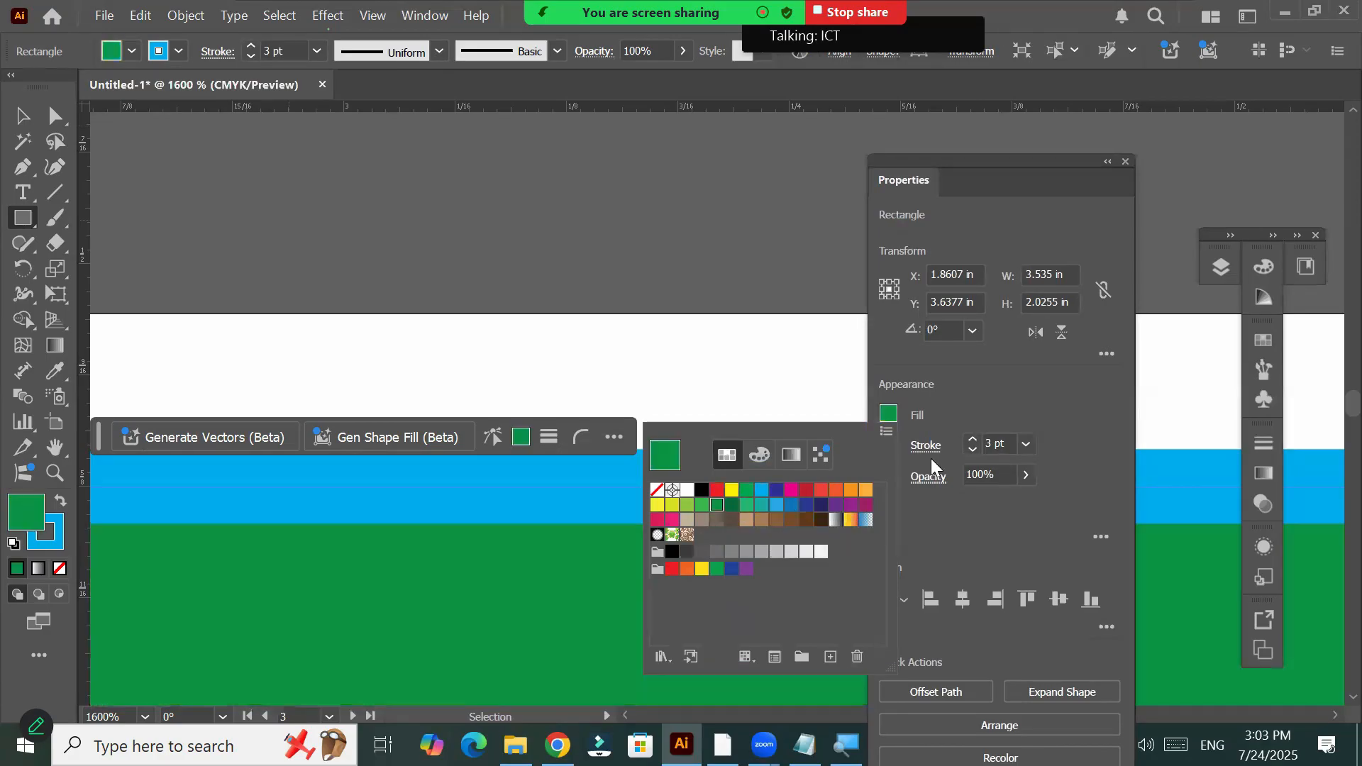
Set the rectangle's stroke to 6 pt in CMYK Red
{"action": "left_click", "coordinate": [972, 438]}
{"action": "left_click", "coordinate": [972, 438]}
{"action": "left_click", "coordinate": [972, 438]}
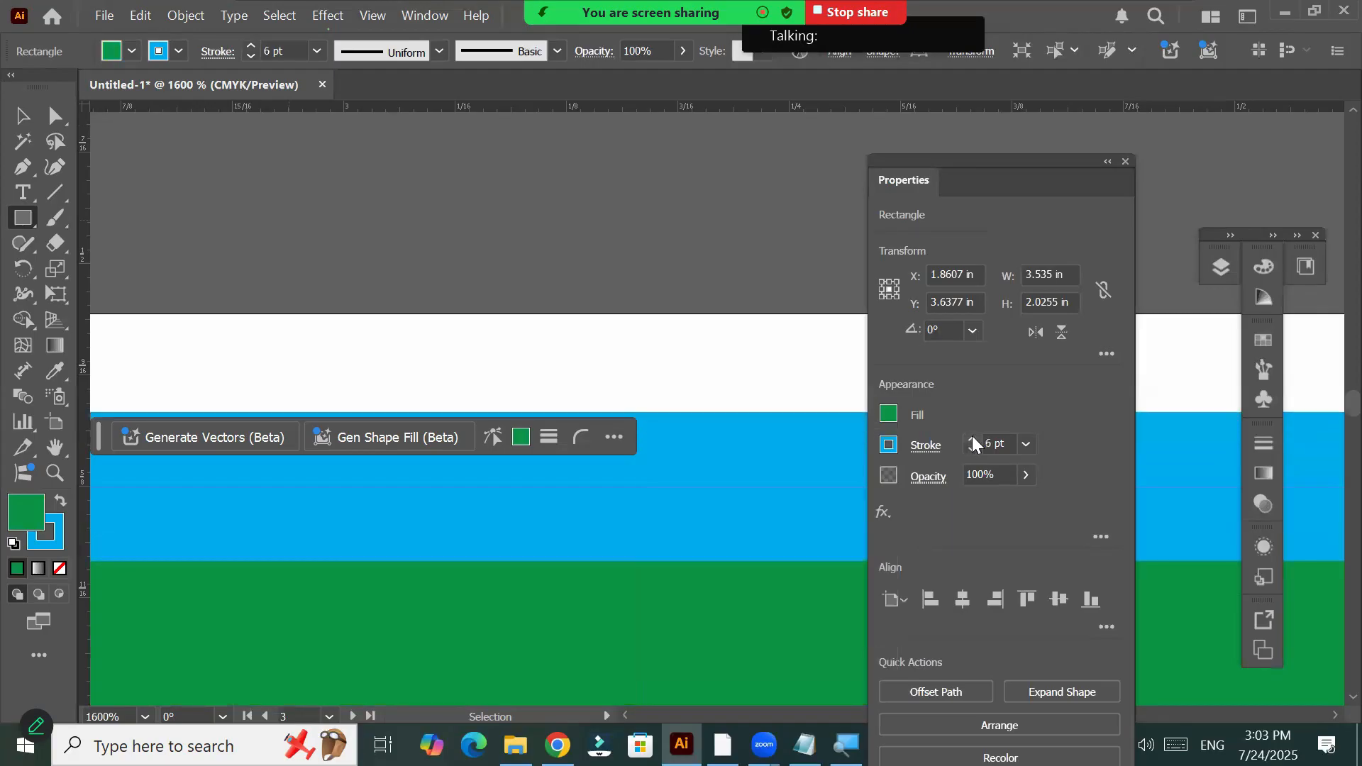
{"action": "left_click", "coordinate": [893, 450]}
{"action": "left_click", "coordinate": [718, 523]}
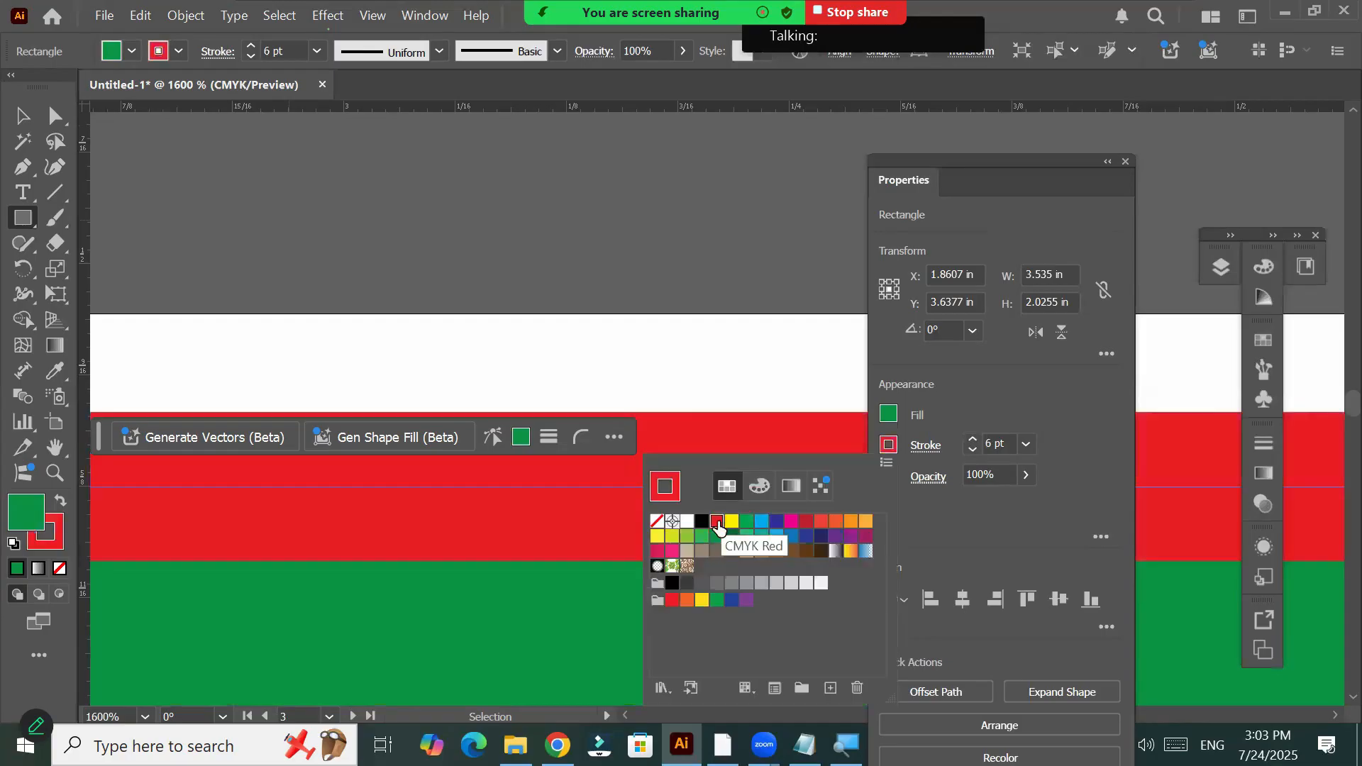
{"action": "left_click", "coordinate": [1056, 404]}
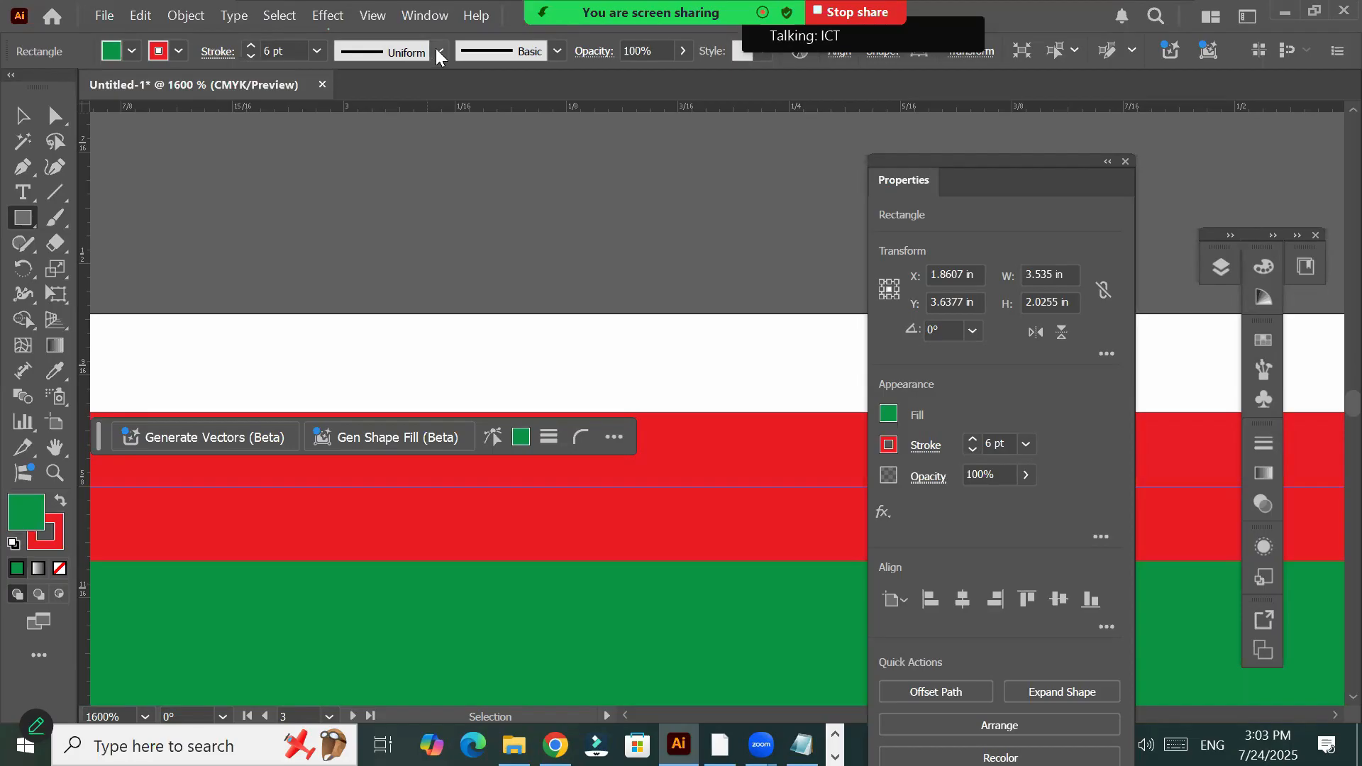
{"action": "left_click", "coordinate": [217, 55]}
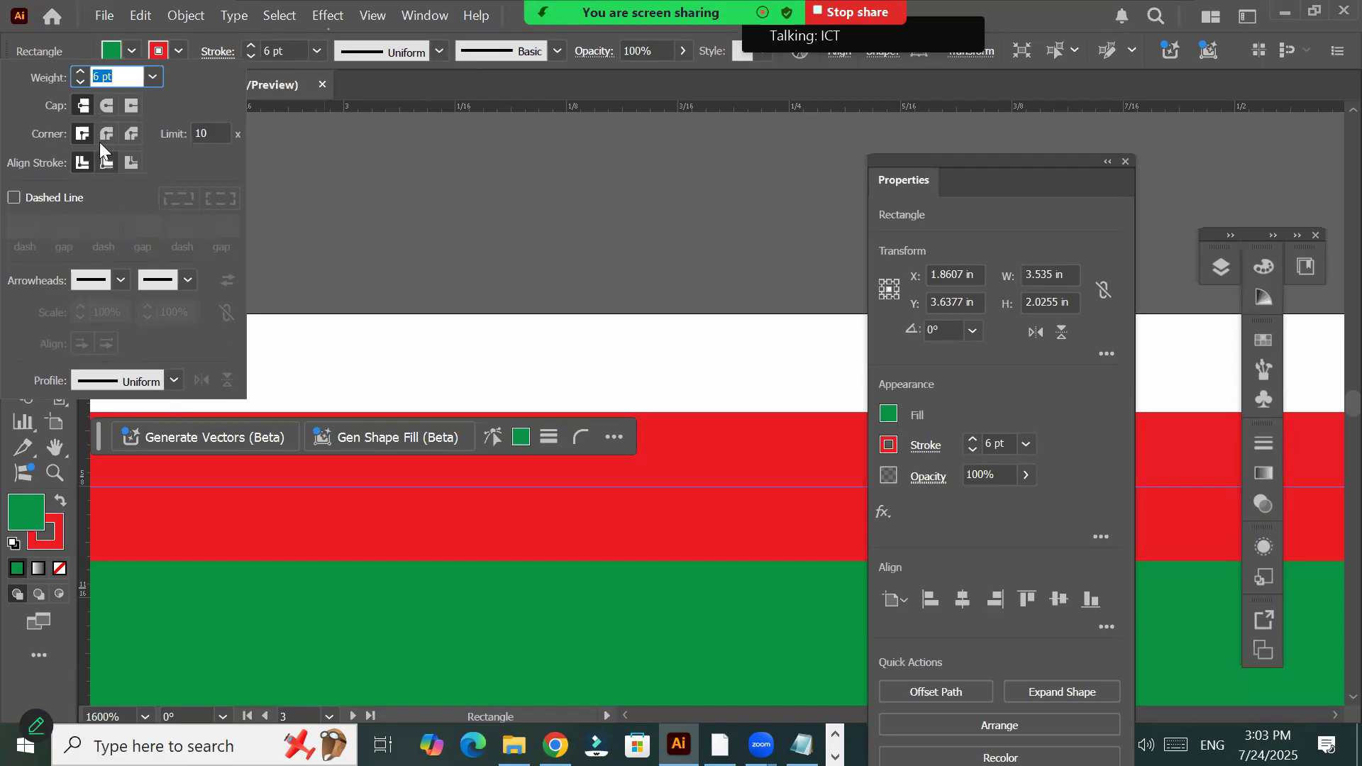
{"action": "left_click", "coordinate": [54, 197]}
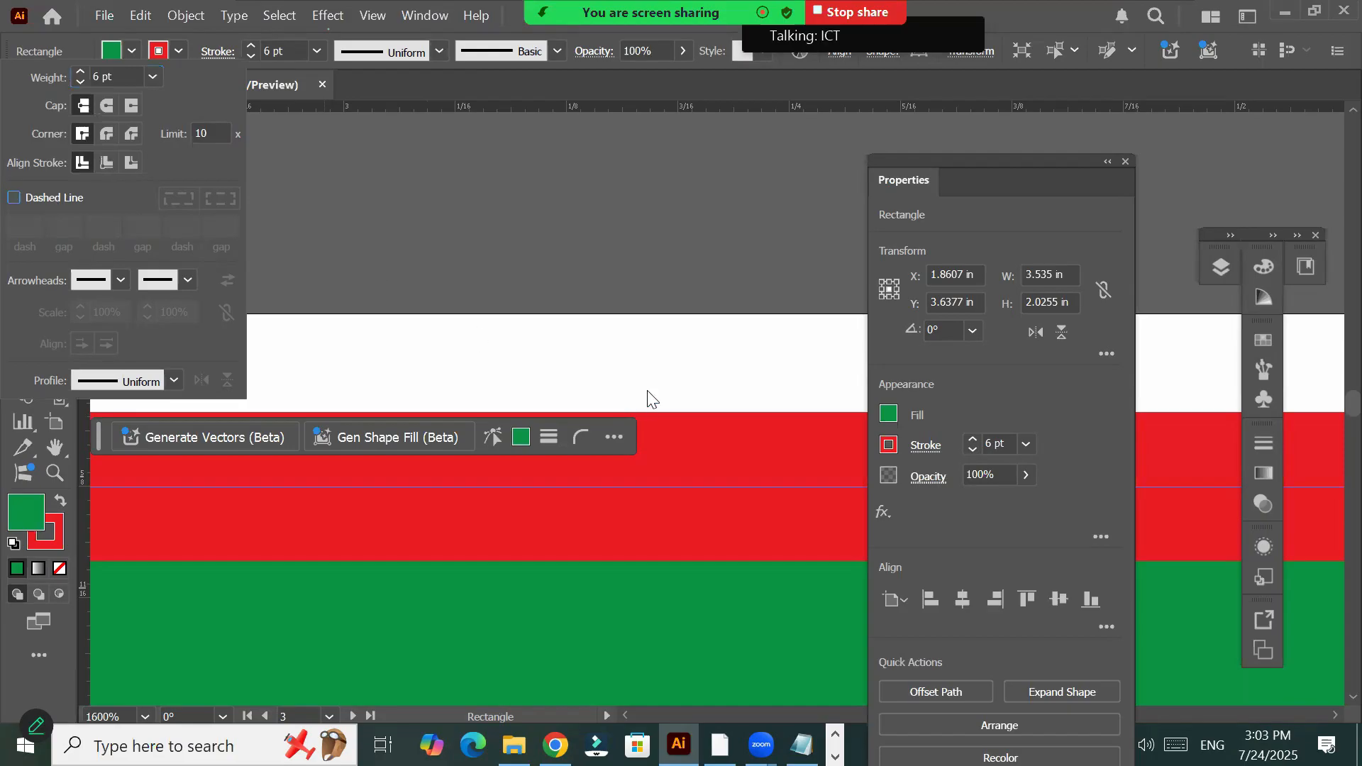
{"action": "left_click", "coordinate": [535, 339]}
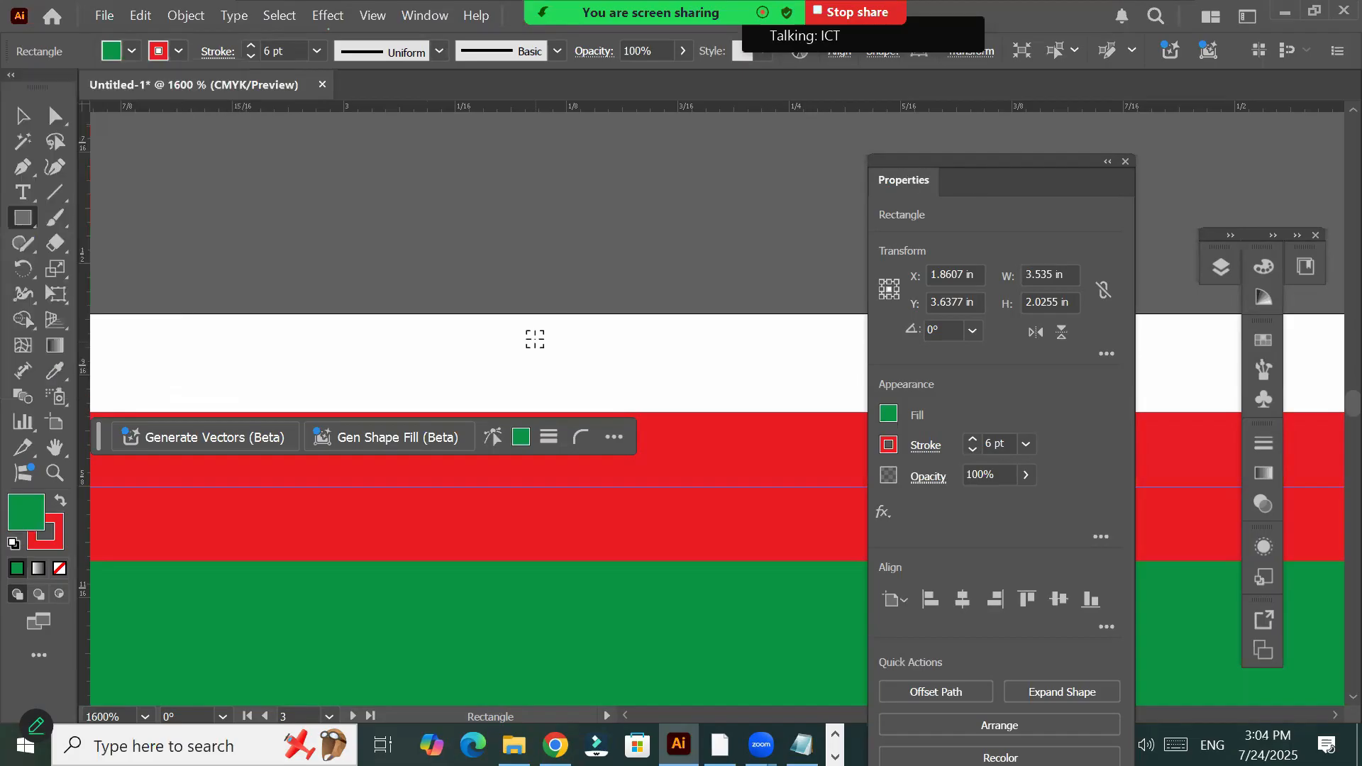
{"action": "scroll", "coordinate": [539, 348], "scroll_direction": "down", "scroll_amount": 3}
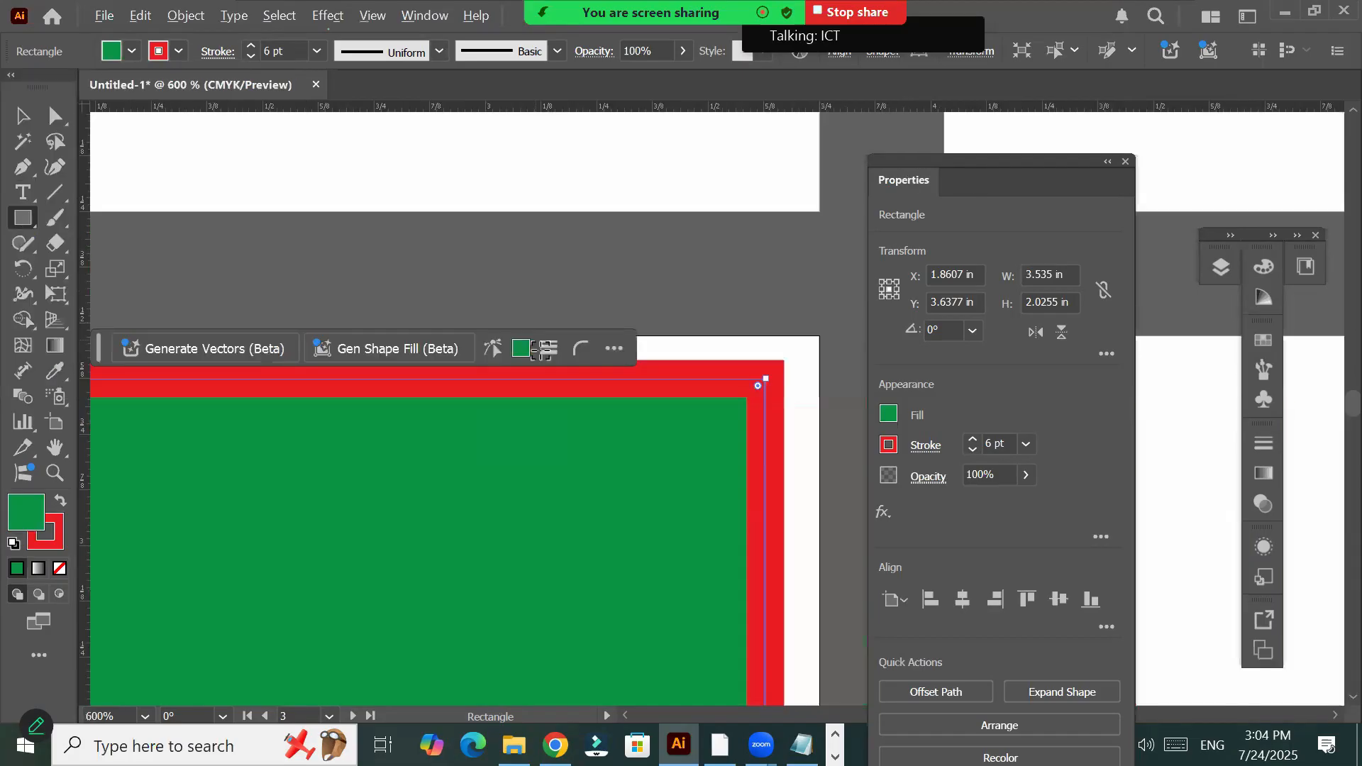
{"action": "scroll", "coordinate": [540, 349], "scroll_direction": "down", "scroll_amount": 3}
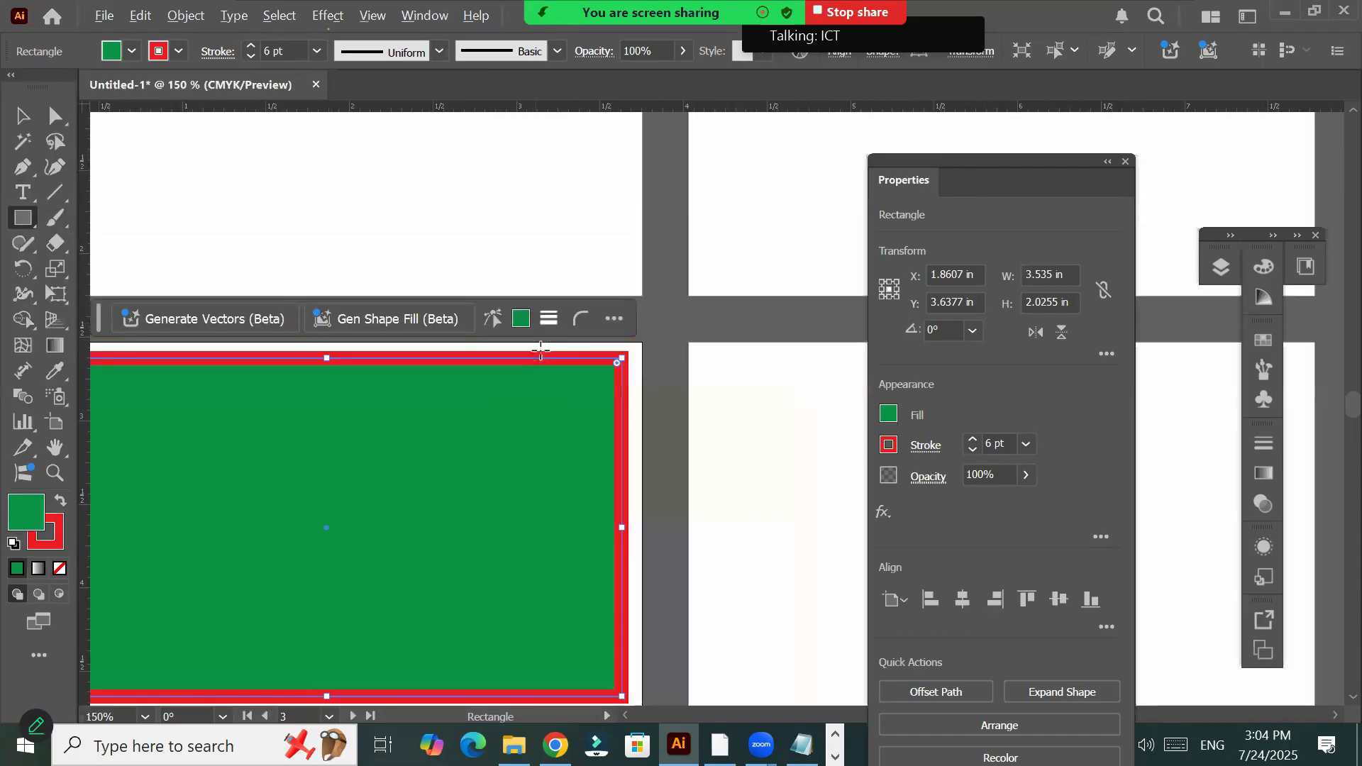
{"action": "scroll", "coordinate": [541, 349], "scroll_direction": "down", "scroll_amount": 3}
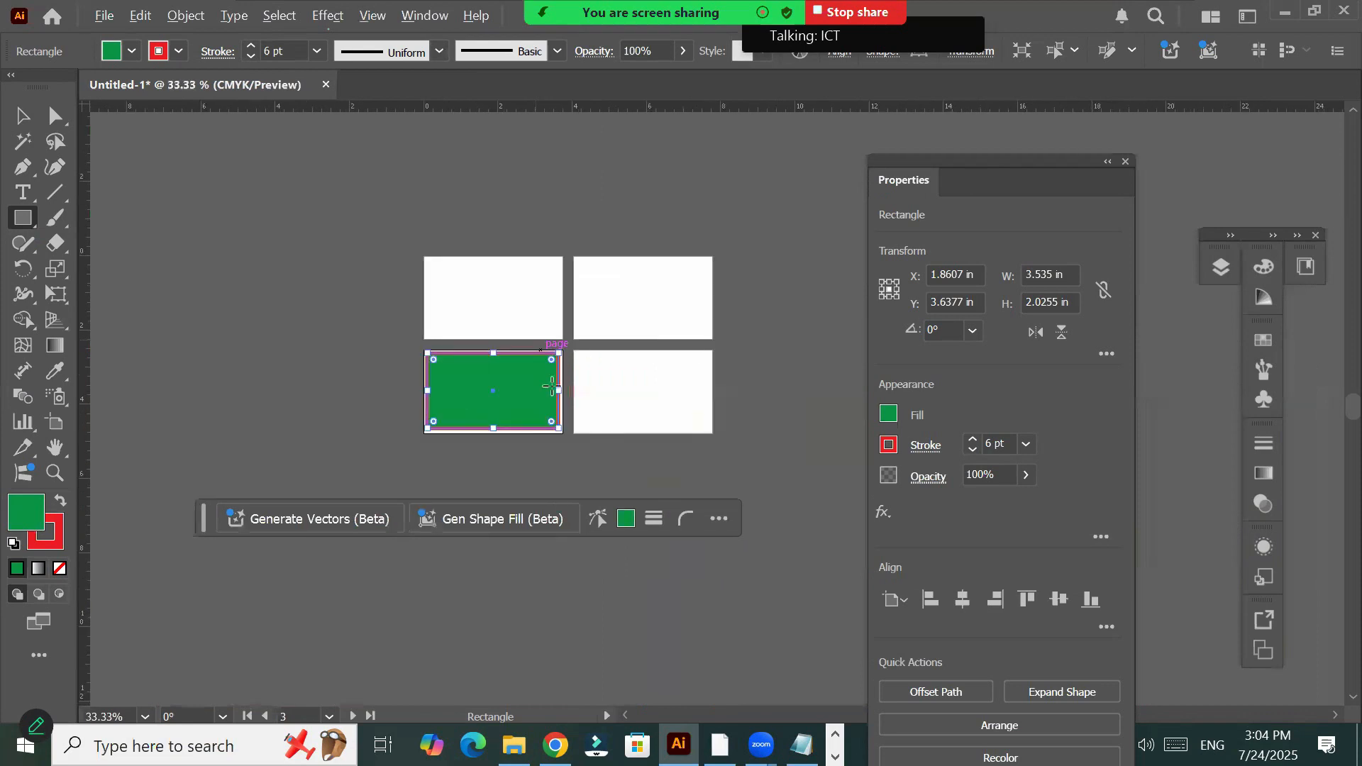
{"action": "scroll", "coordinate": [552, 386], "scroll_direction": "down", "scroll_amount": 2}
{"action": "scroll", "coordinate": [529, 369], "scroll_direction": "up", "scroll_amount": 1}
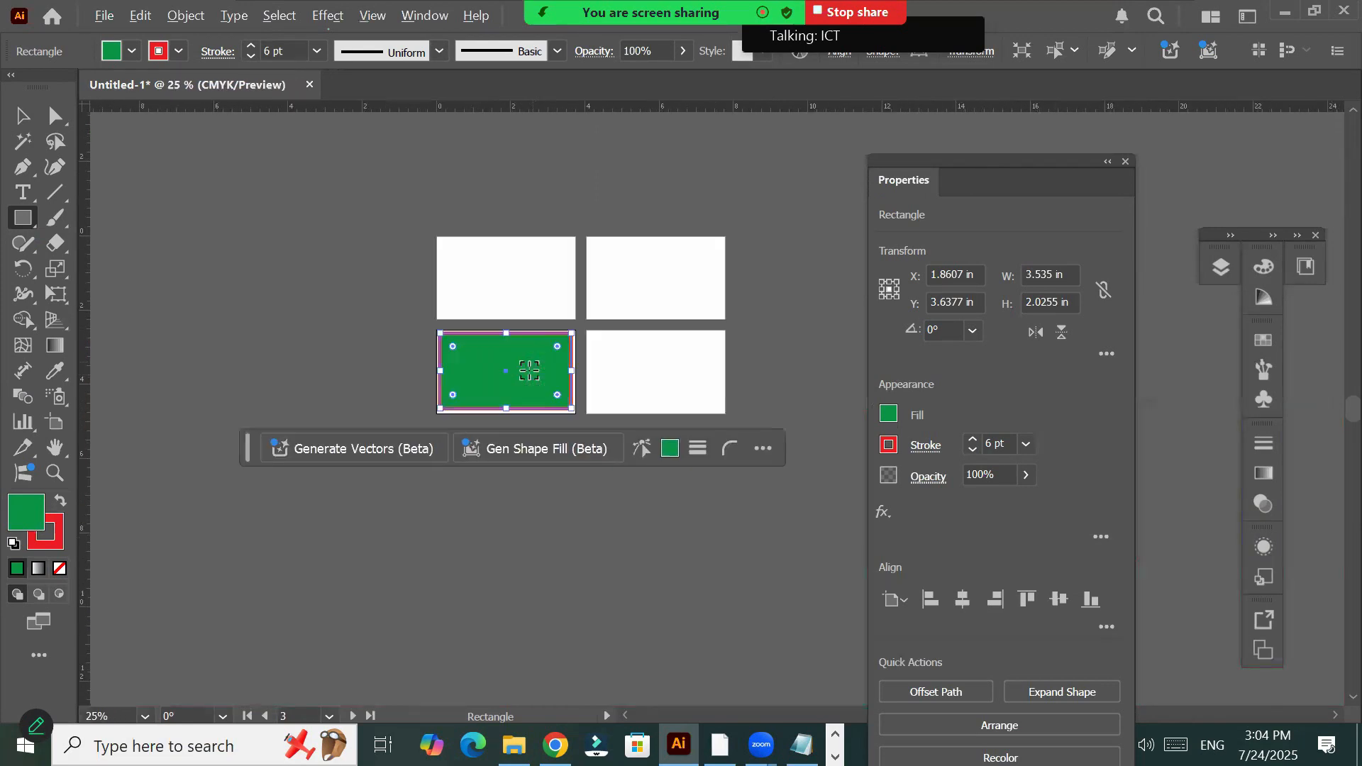
{"action": "scroll", "coordinate": [529, 369], "scroll_direction": "up", "scroll_amount": 1}
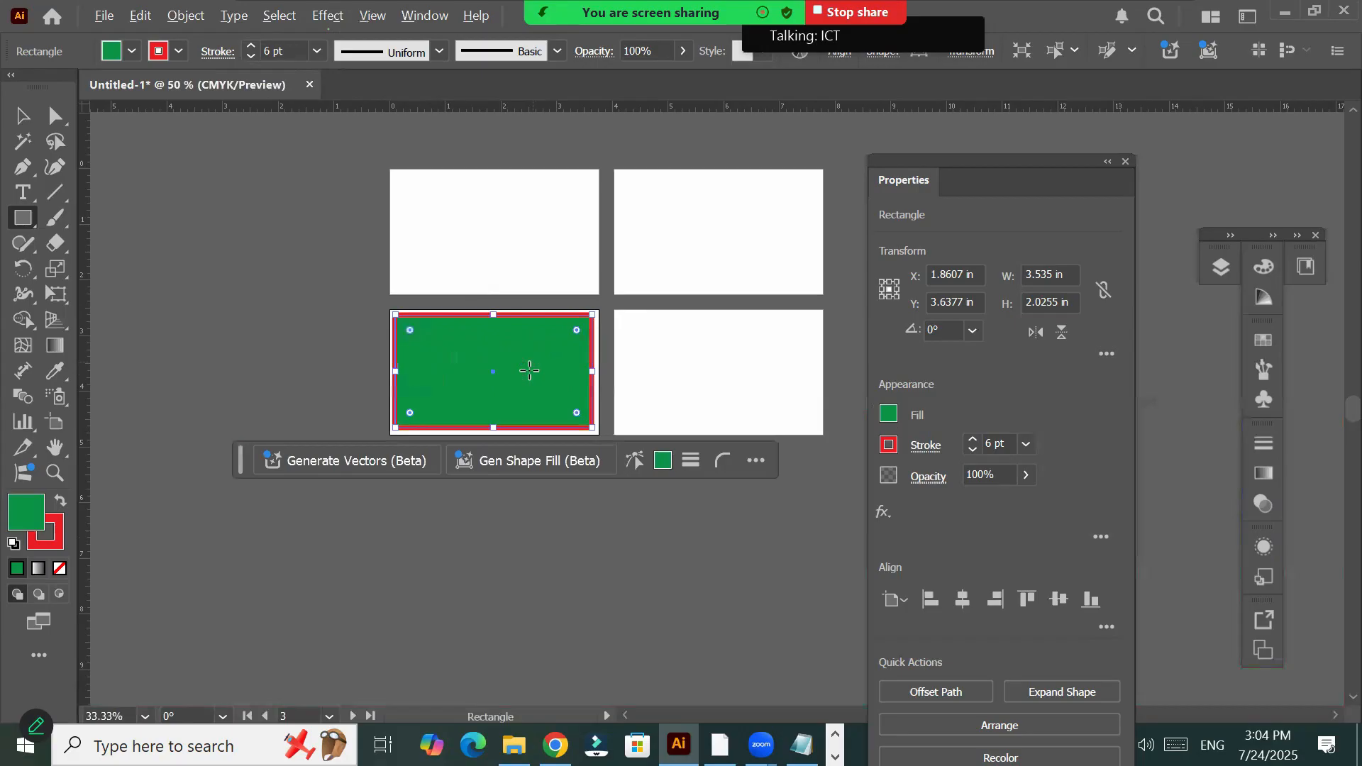
{"action": "scroll", "coordinate": [529, 370], "scroll_direction": "up", "scroll_amount": 4}
{"action": "scroll", "coordinate": [529, 369], "scroll_direction": "up", "scroll_amount": 3}
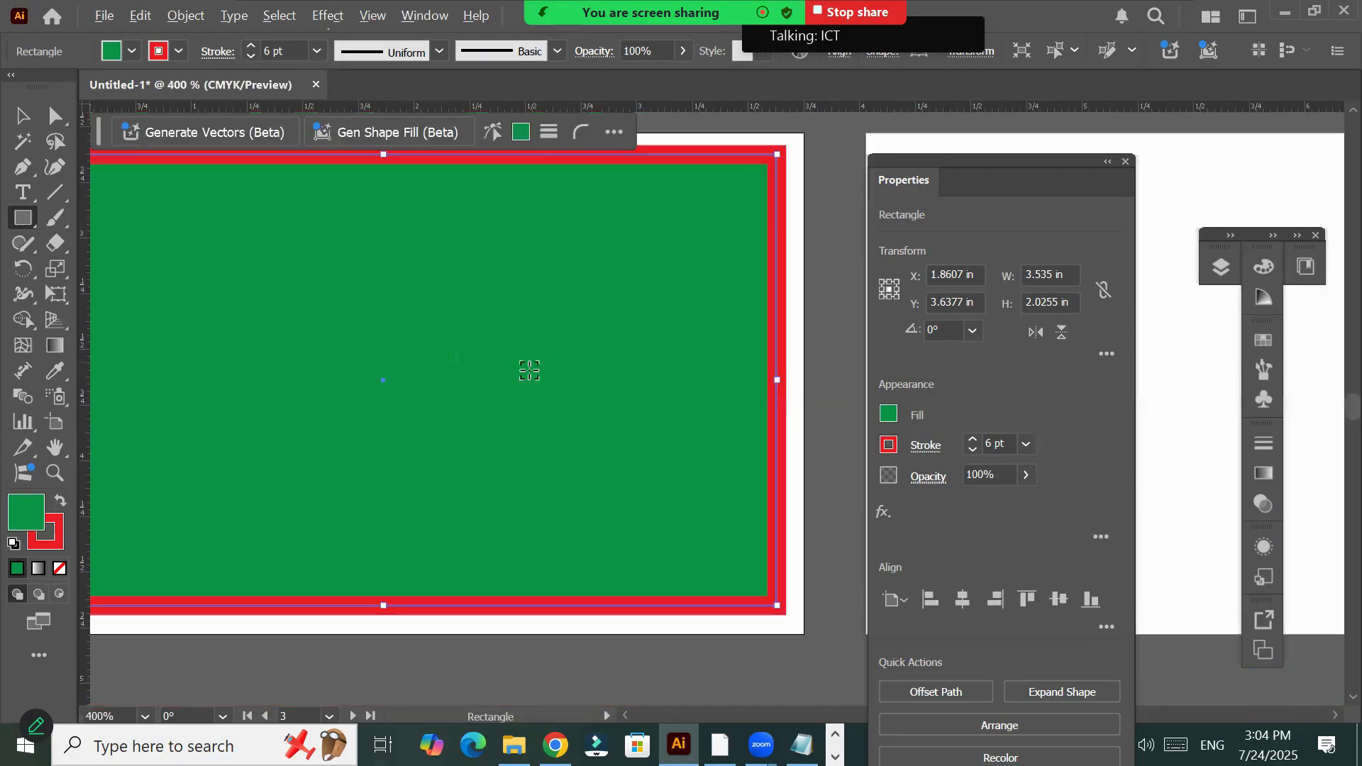
{"action": "scroll", "coordinate": [529, 370], "scroll_direction": "down", "scroll_amount": 3}
{"action": "scroll", "coordinate": [529, 370], "scroll_direction": "up", "scroll_amount": 1}
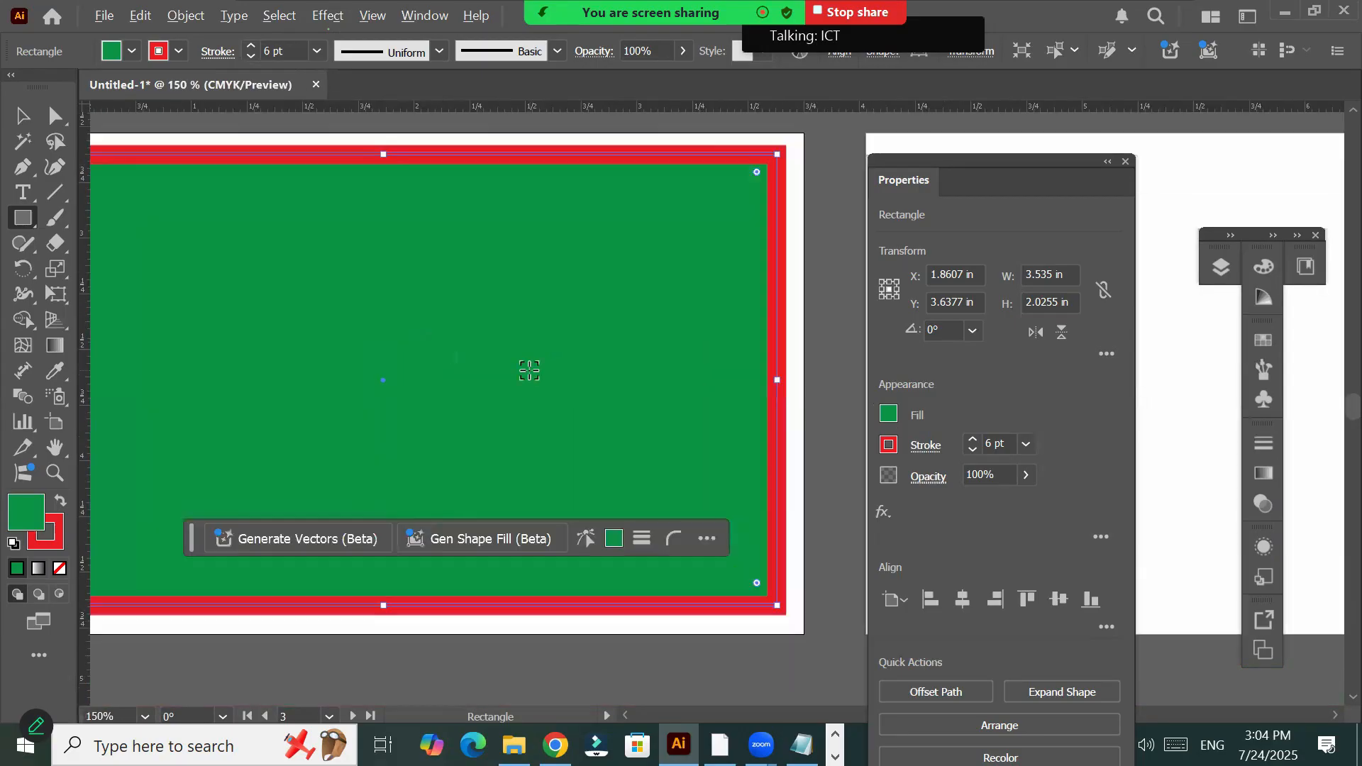
{"action": "scroll", "coordinate": [526, 370], "scroll_direction": "down", "scroll_amount": 1}
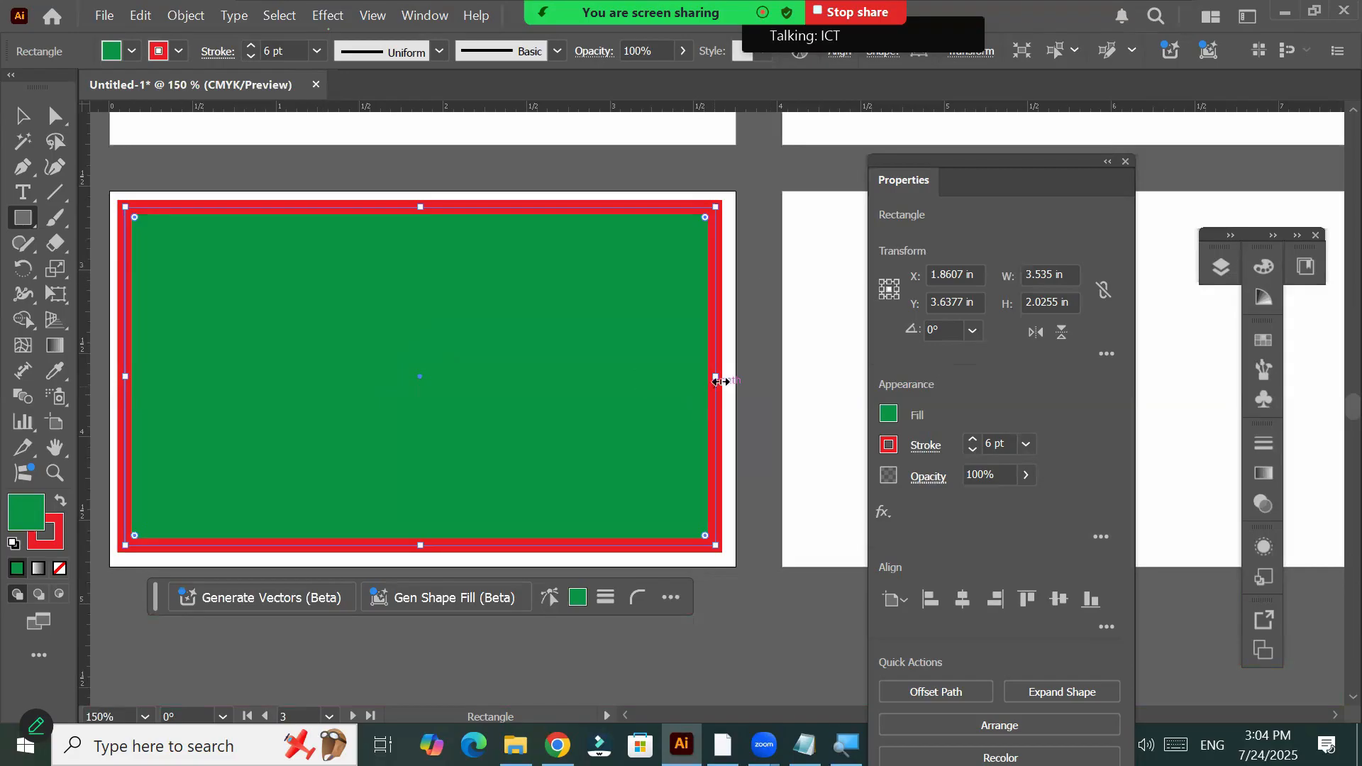
Drag all four edges of the rectangle to the artboard edges, making it 3.69 × 2.1868 in
{"action": "left_click_drag", "start_coordinate": [715, 377], "coordinate": [732, 381]}
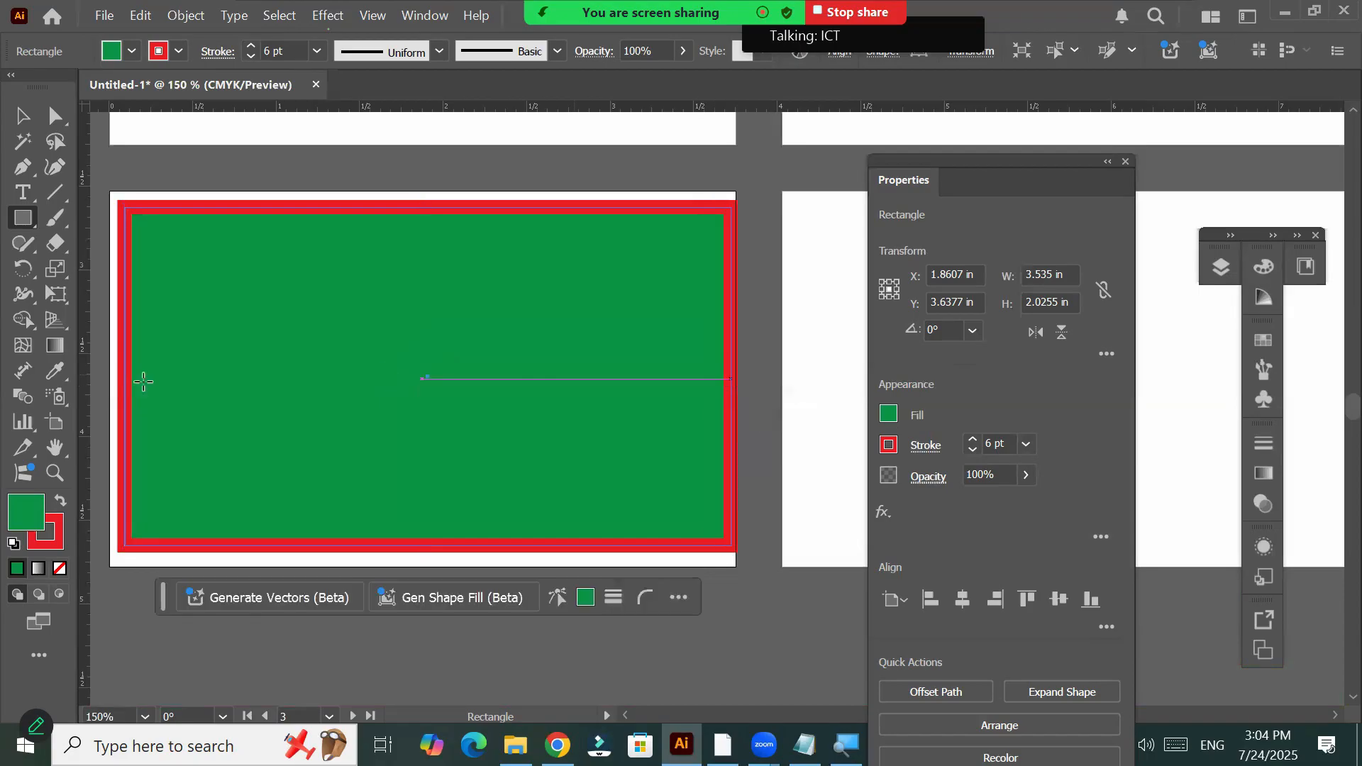
{"action": "left_click_drag", "start_coordinate": [124, 380], "coordinate": [112, 380]}
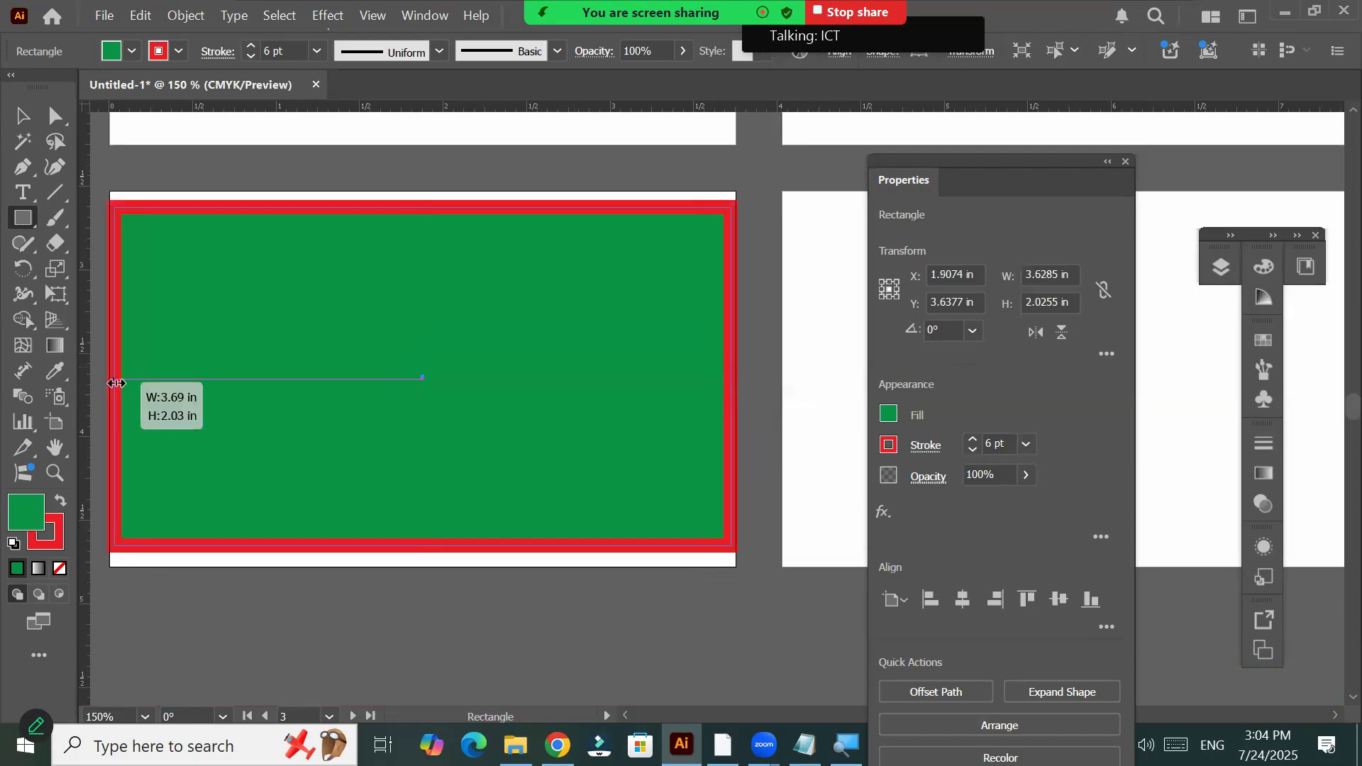
{"action": "left_click_drag", "start_coordinate": [429, 204], "coordinate": [430, 196]}
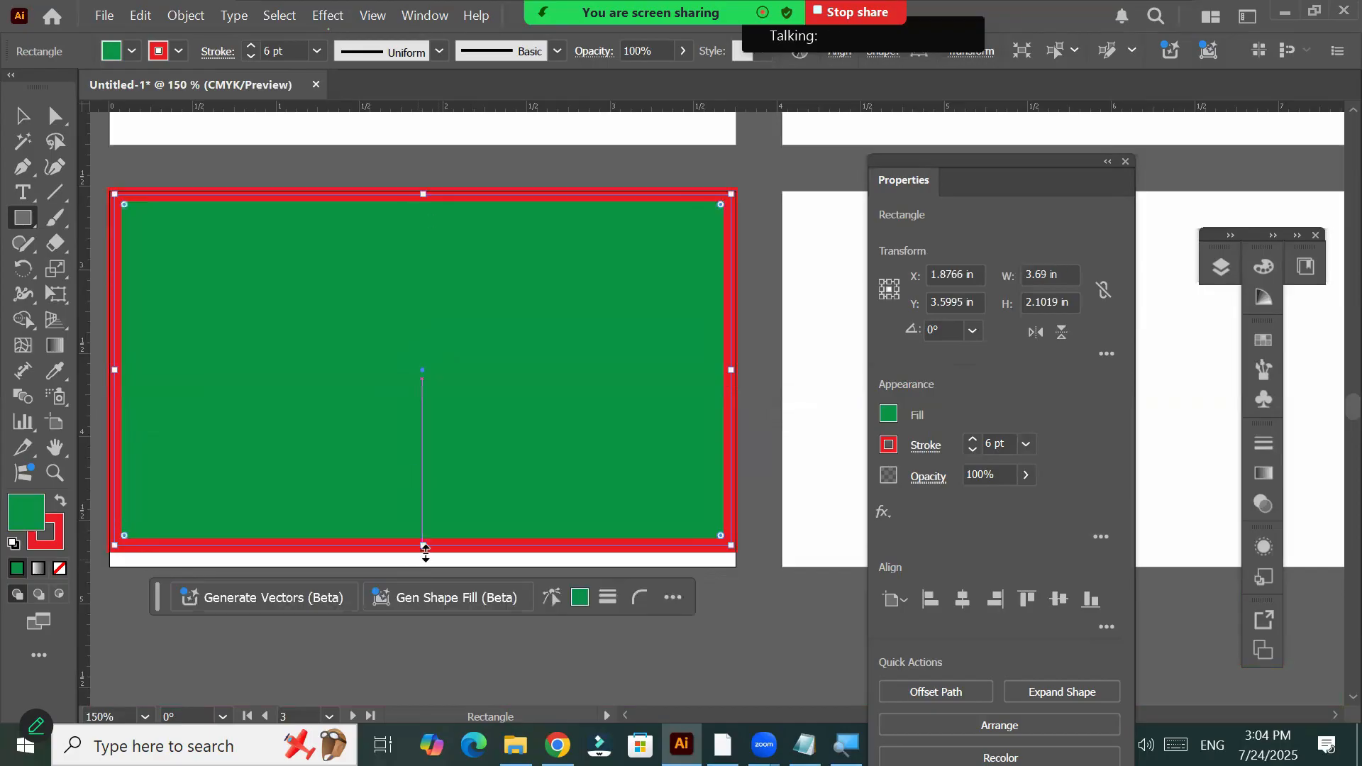
{"action": "left_click_drag", "start_coordinate": [426, 548], "coordinate": [427, 562]}
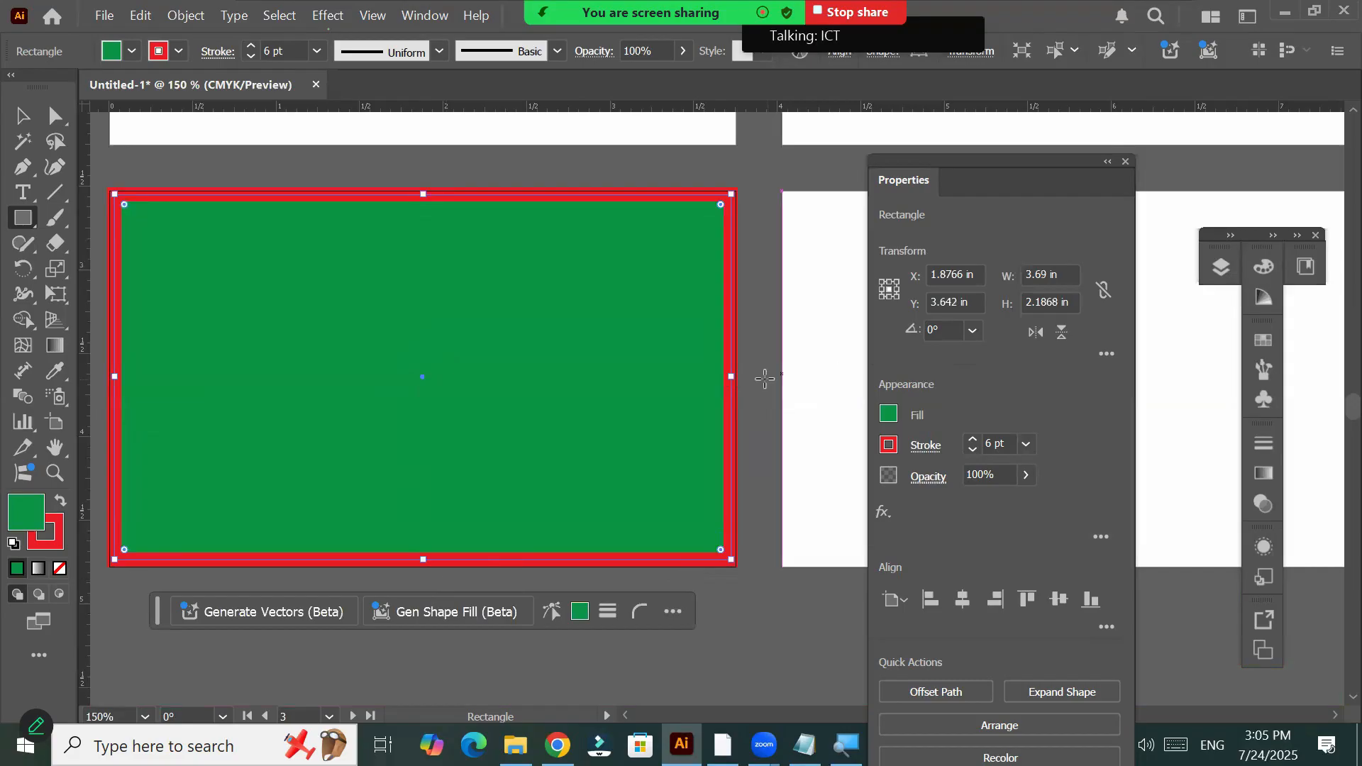
Drag the rectangle's right edge in to 1.8259 in wide so it covers the left half
{"action": "left_click_drag", "start_coordinate": [731, 378], "coordinate": [420, 380]}
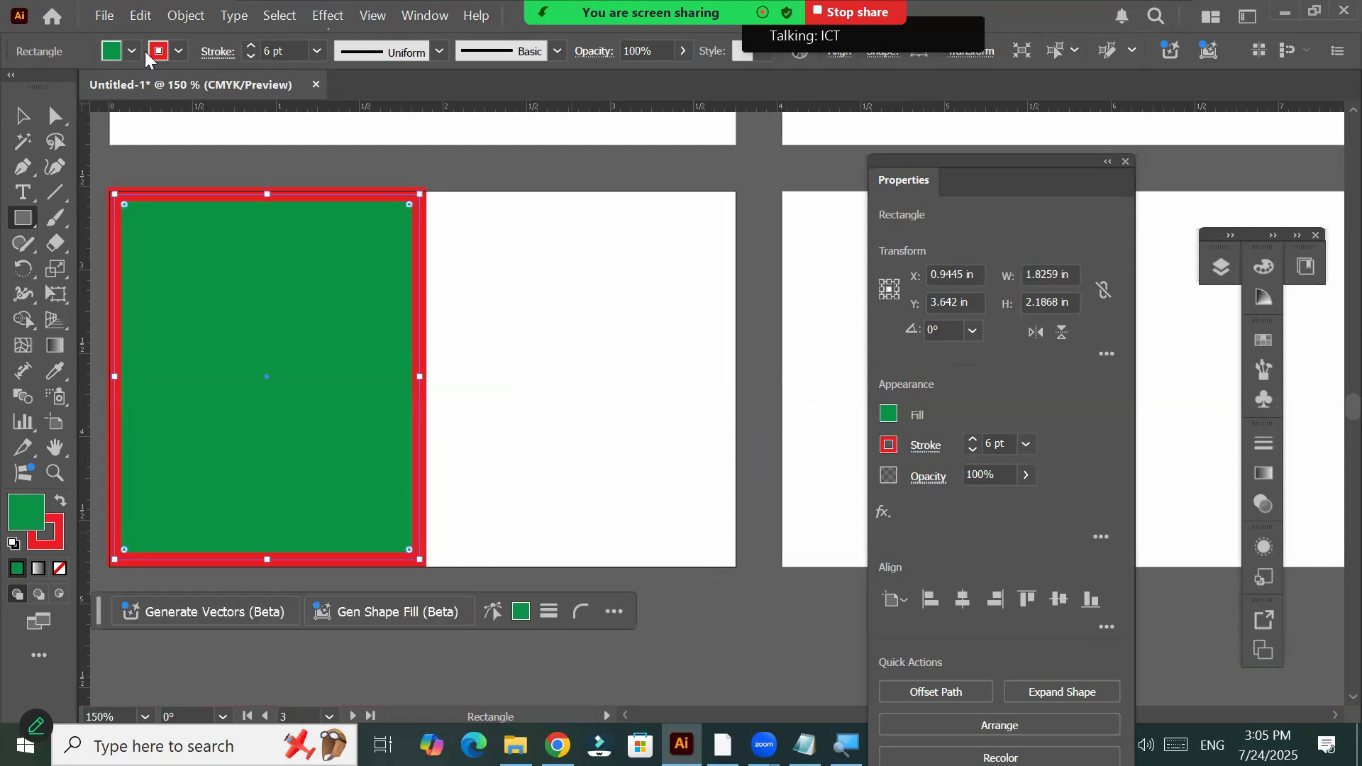
{"action": "left_click", "coordinate": [23, 116]}
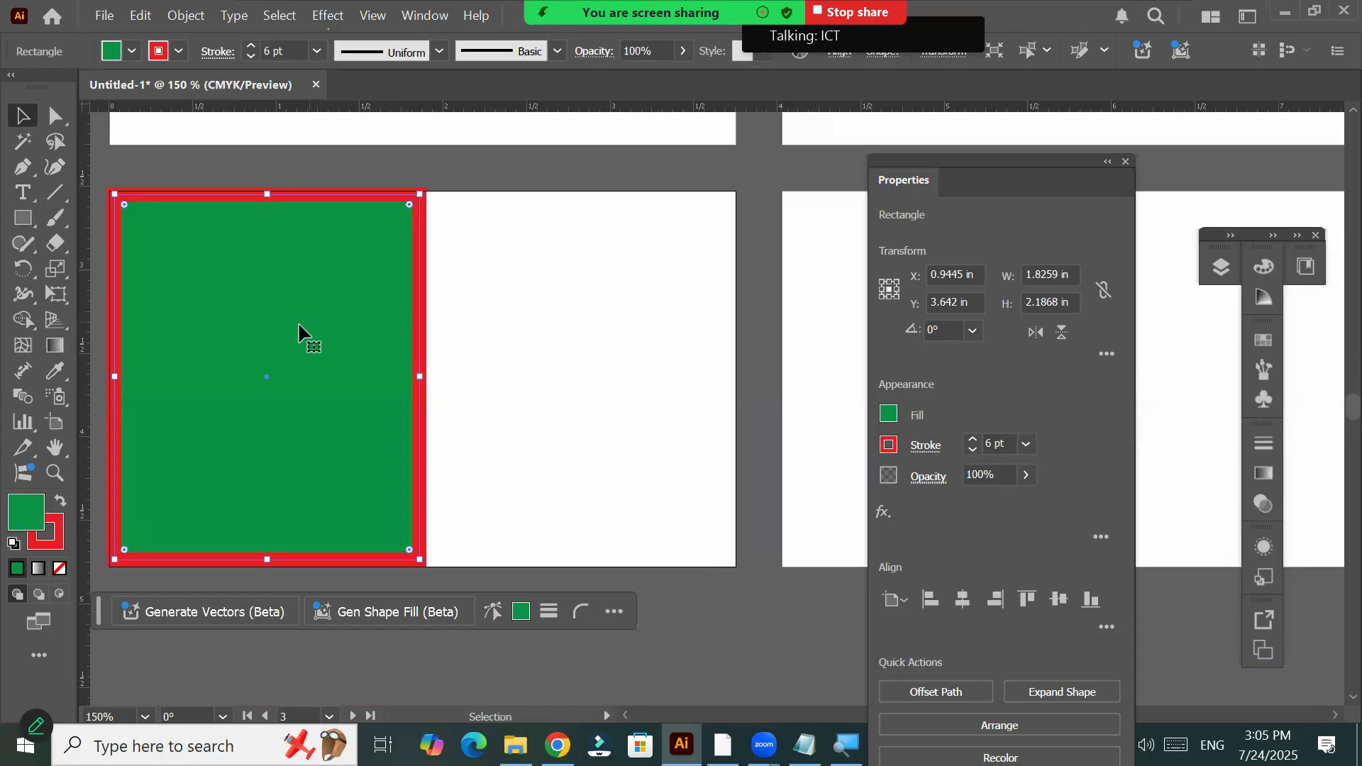
Alt-drag a copy of the rectangle into the right half and give it a CMYK Cyan stroke and black fill
{"action": "left_click_drag", "start_coordinate": [300, 331], "coordinate": [617, 329]}
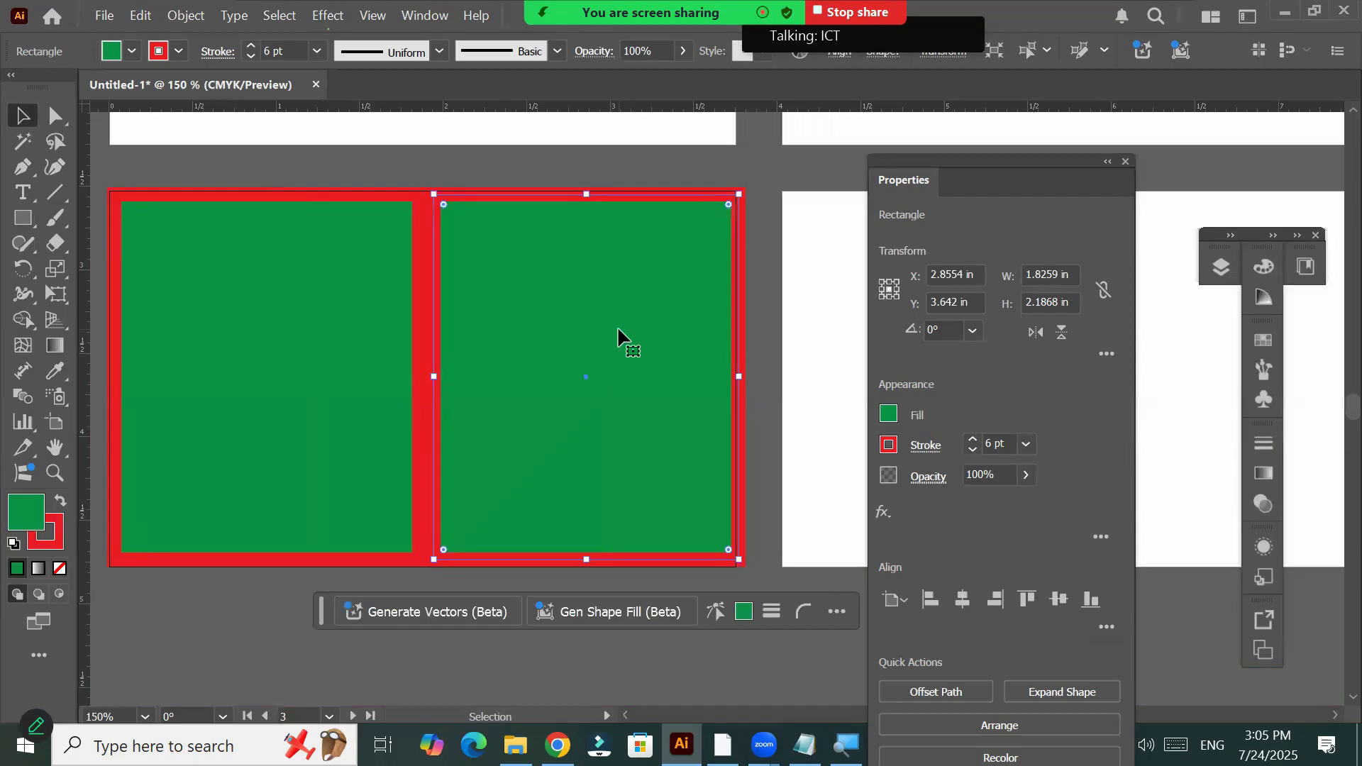
{"action": "left_click", "coordinate": [178, 63]}
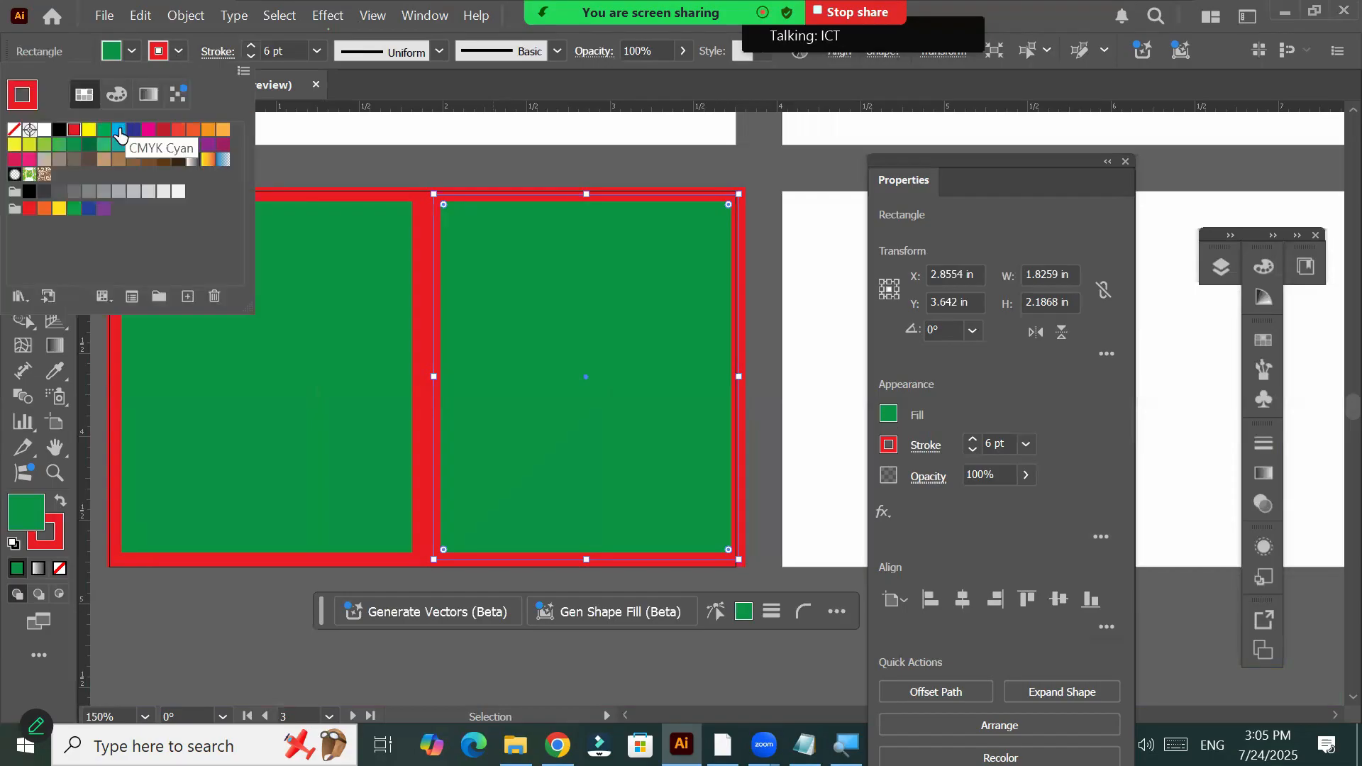
{"action": "left_click", "coordinate": [119, 134]}
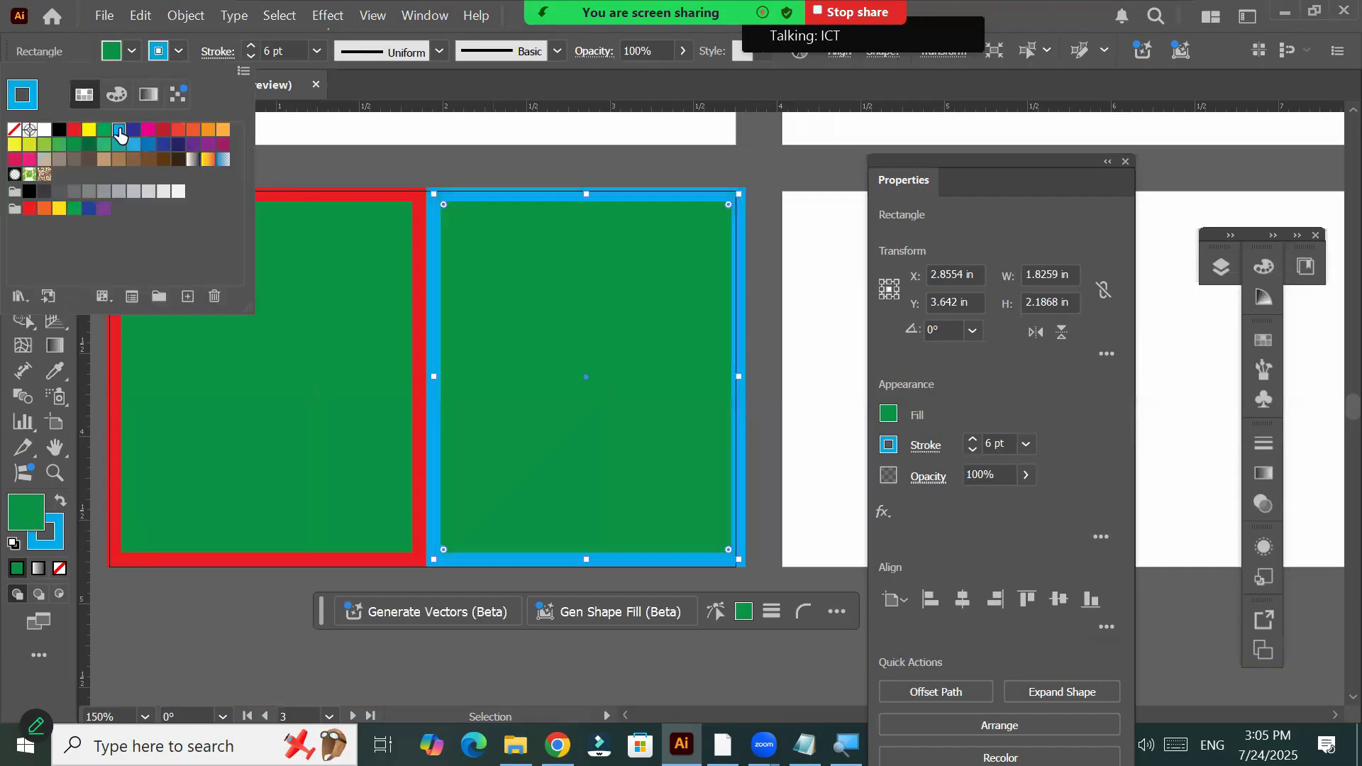
{"action": "left_click", "coordinate": [130, 57]}
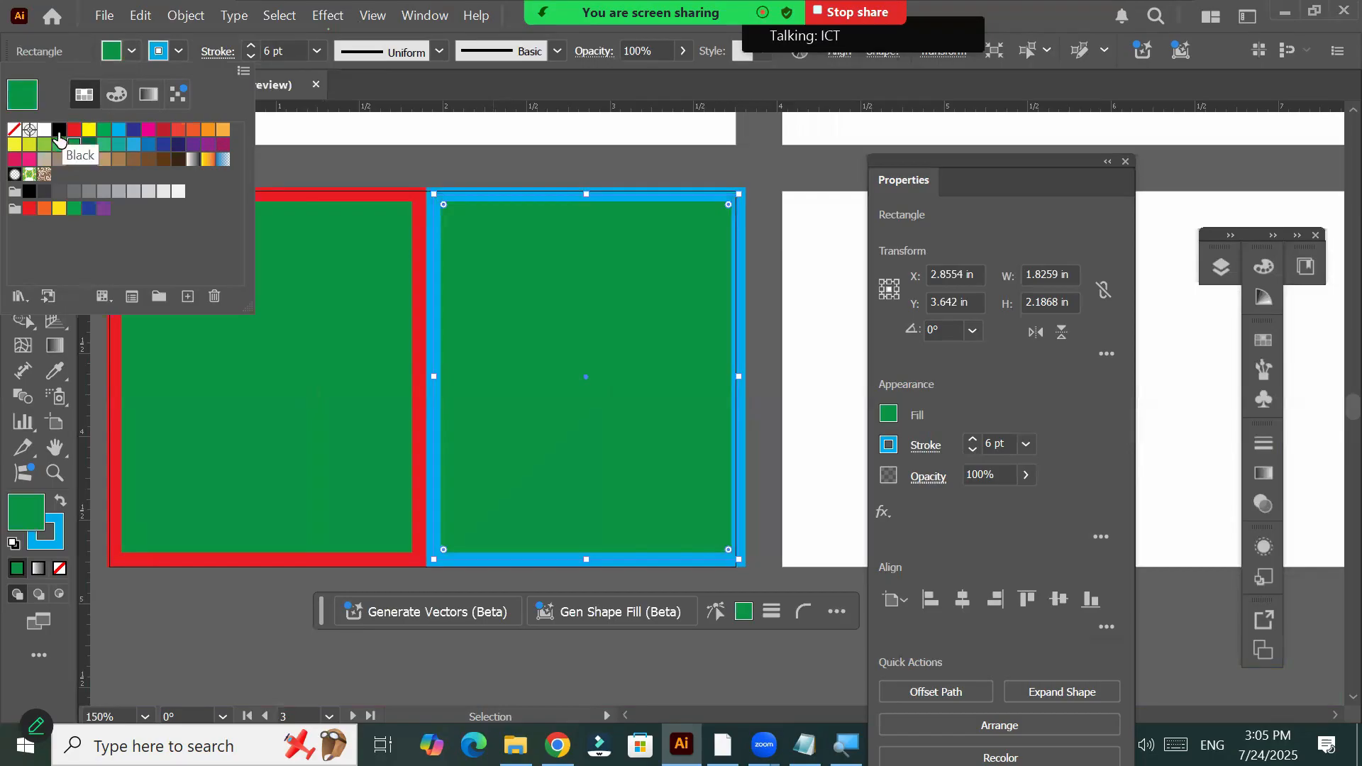
{"action": "left_click", "coordinate": [65, 137]}
{"action": "left_click", "coordinate": [576, 337]}
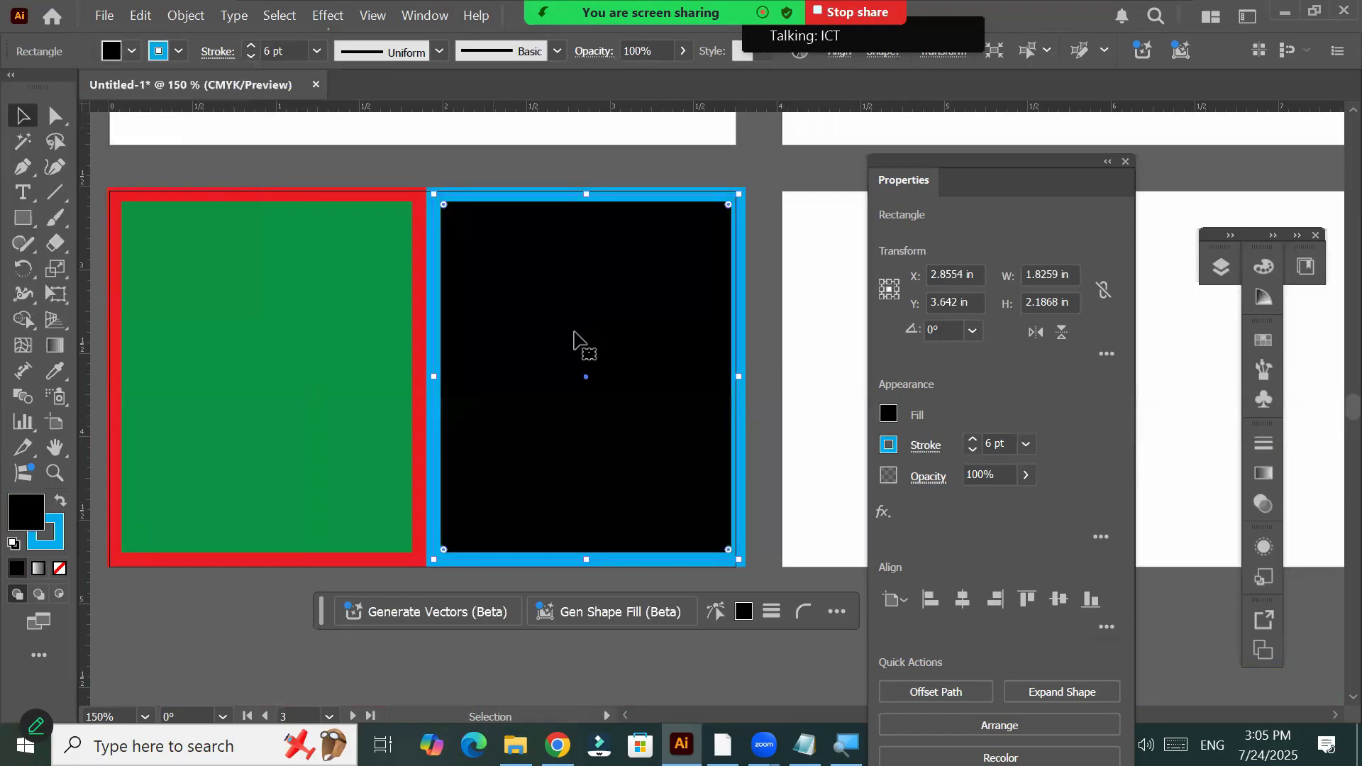
Pan the canvas across to bring the next blank artboard into view
{"action": "scroll", "coordinate": [603, 326], "scroll_direction": "down", "scroll_amount": 2}
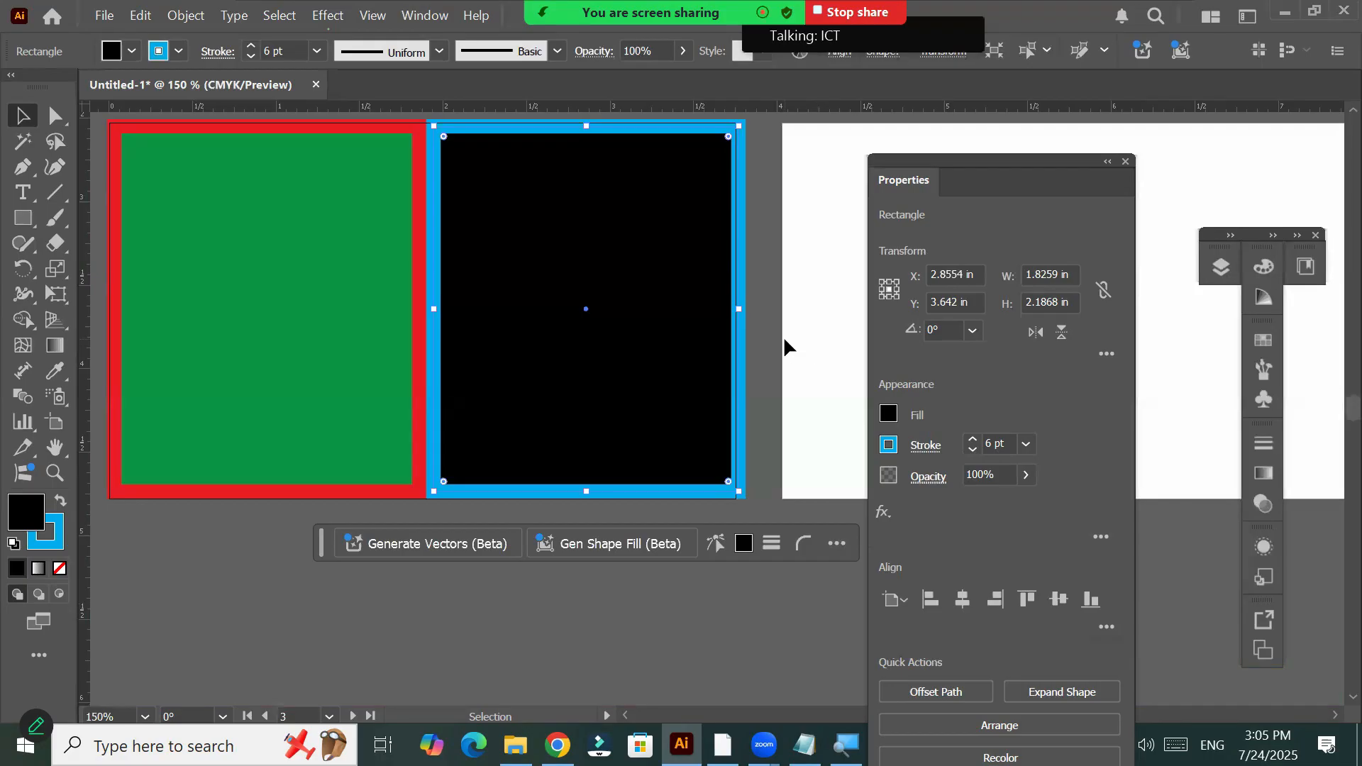
{"action": "scroll", "coordinate": [783, 343], "scroll_direction": "right", "scroll_amount": 3}
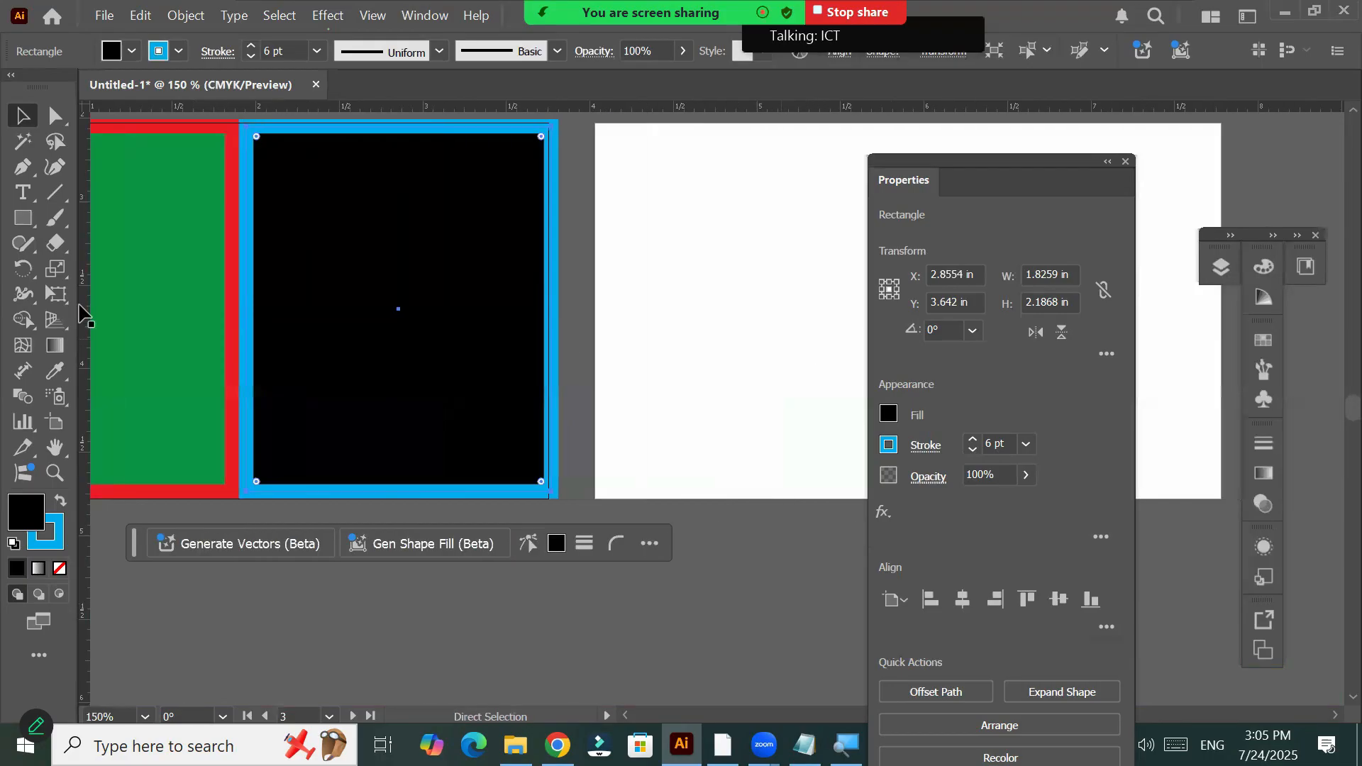
{"action": "left_click", "coordinate": [54, 447]}
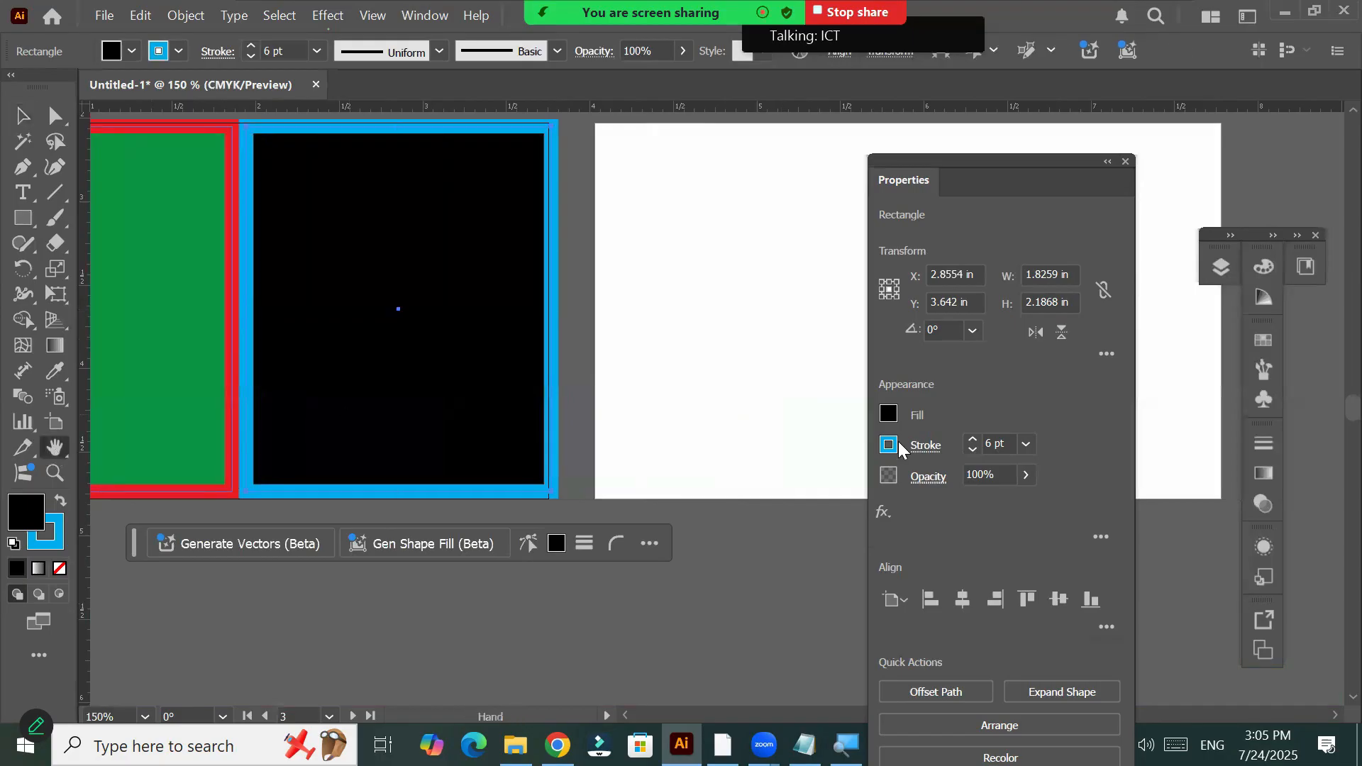
{"action": "left_click_drag", "start_coordinate": [253, 378], "coordinate": [16, 462]}
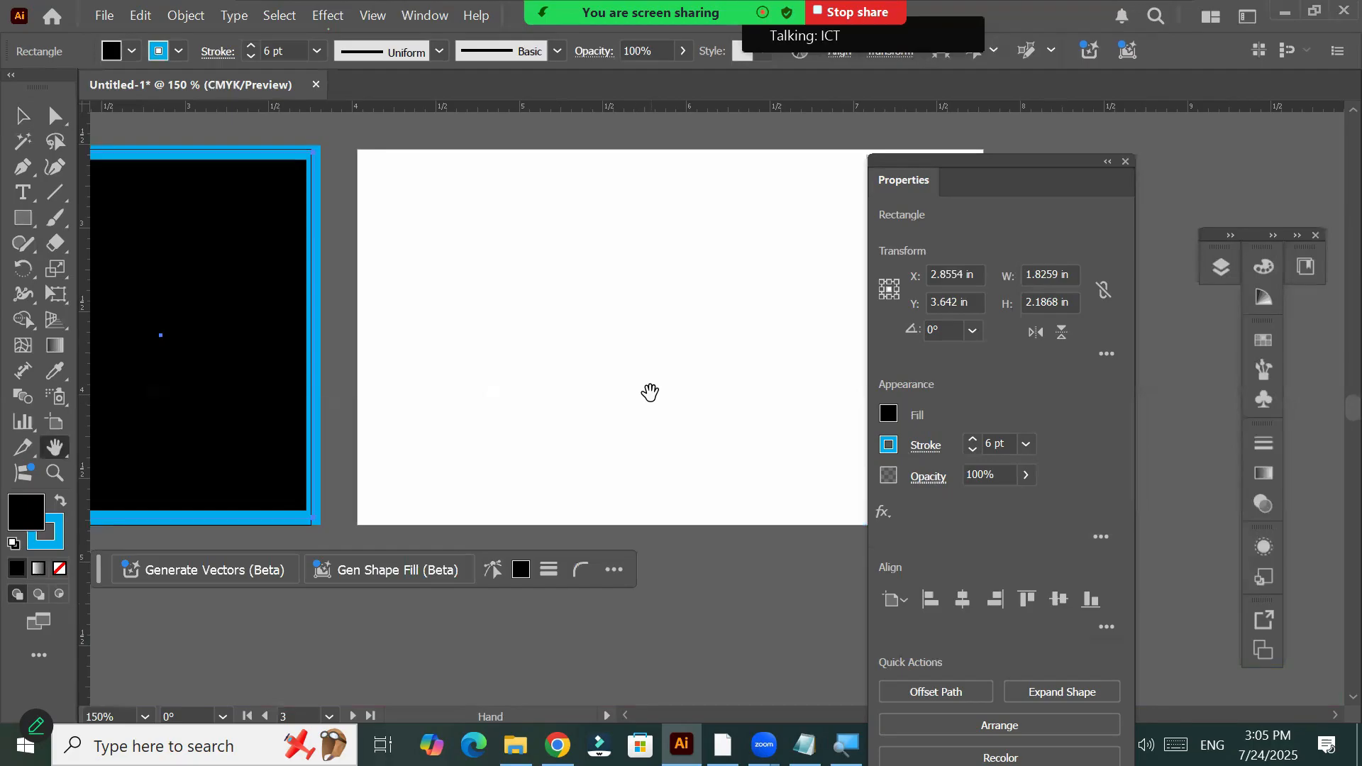
{"action": "key", "text": "v"}
{"action": "key", "text": "h"}
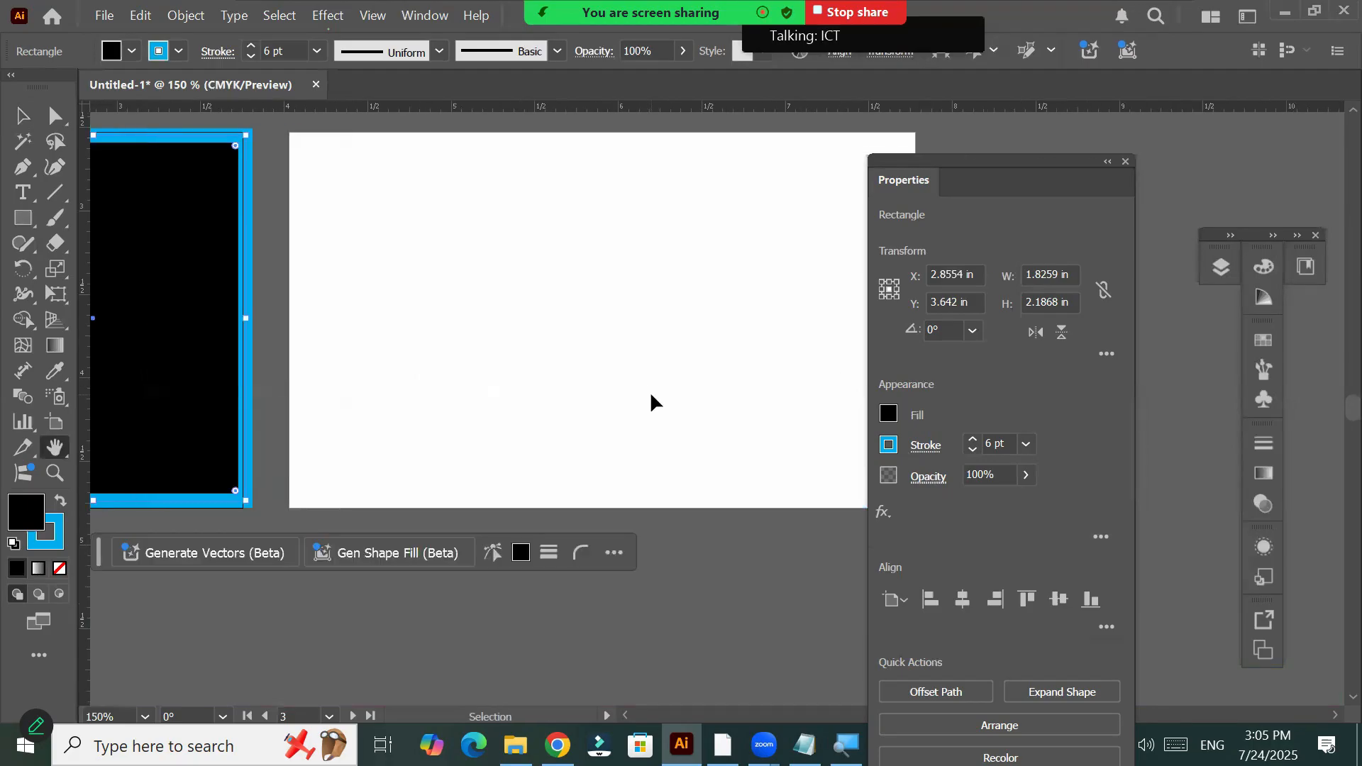
{"action": "left_click", "coordinate": [624, 715]}
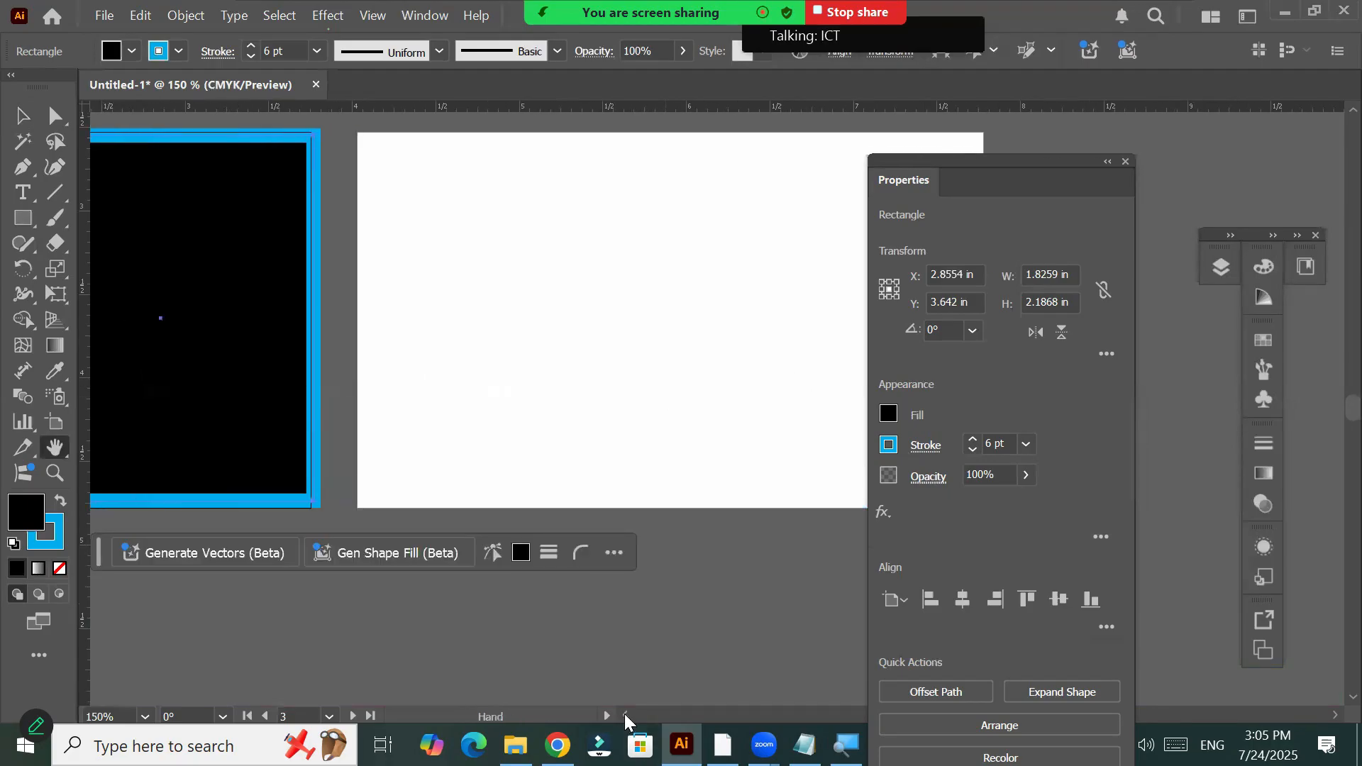
{"action": "left_click", "coordinate": [624, 715]}
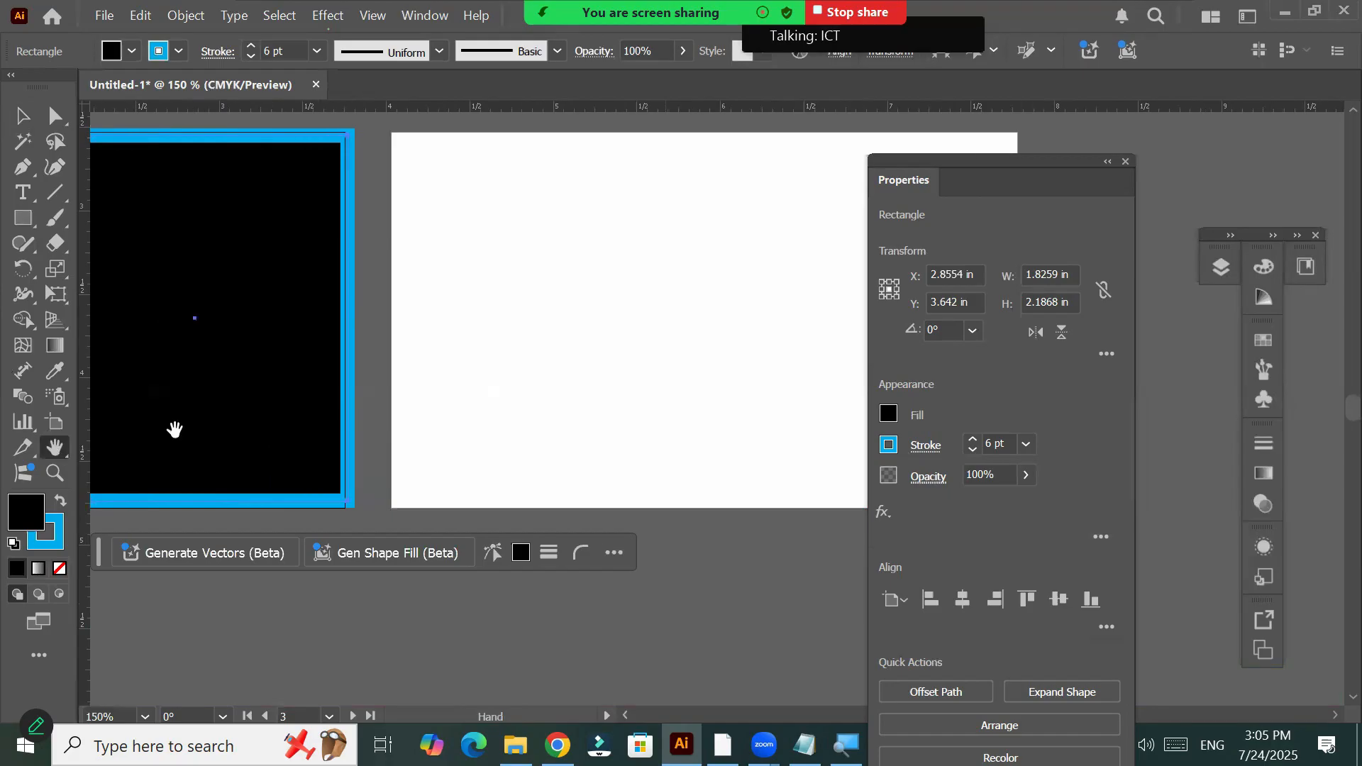
{"action": "left_click_drag", "start_coordinate": [748, 359], "coordinate": [513, 374]}
{"action": "left_click_drag", "start_coordinate": [621, 396], "coordinate": [628, 391]}
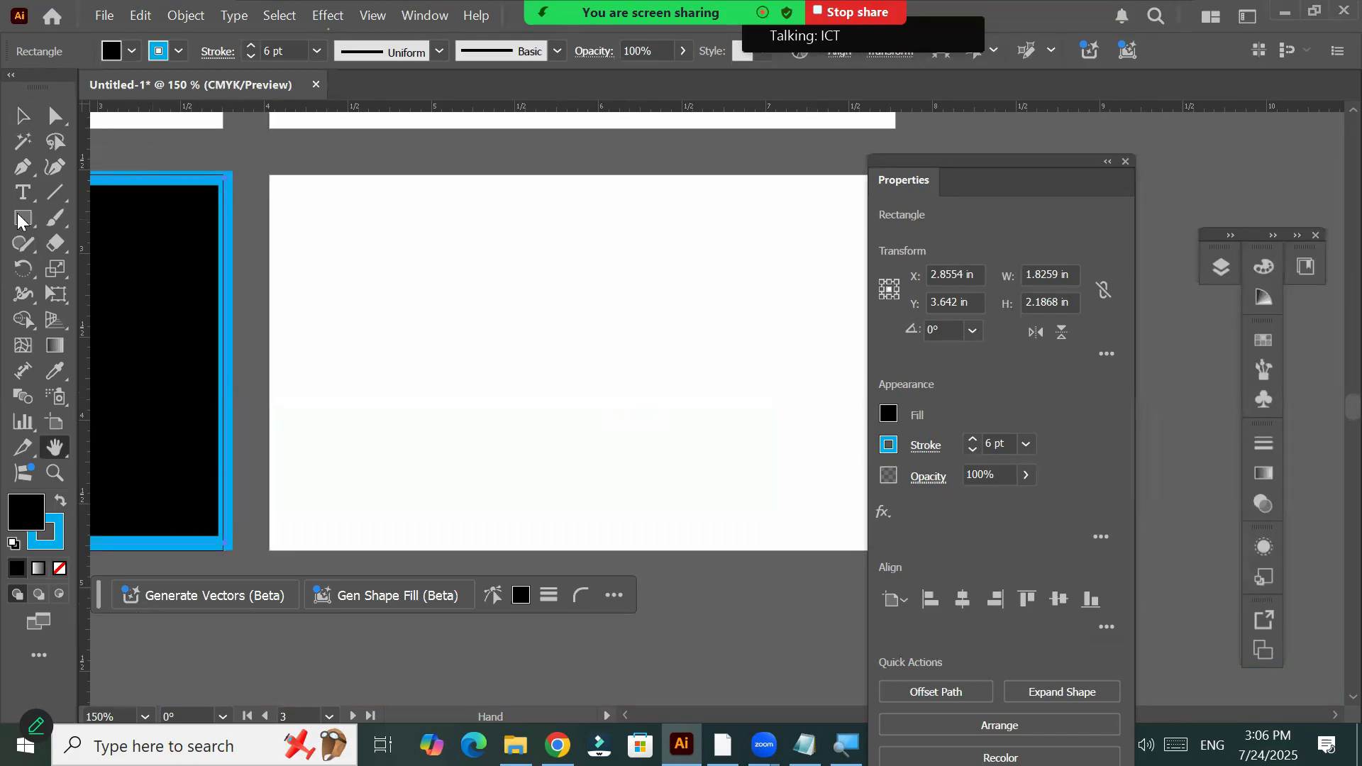
Draw a cyan-outlined black rounded rectangle near the top-left and resize it to 0.4798 × 0.4204 in
{"action": "mouse_move", "coordinate": [17, 221]}
{"action": "left_mouse_down"}
{"action": "mouse_move", "coordinate": [117, 280]}
{"action": "mouse_move", "coordinate": [99, 227]}
{"action": "mouse_move", "coordinate": [158, 250]}
{"action": "mouse_move", "coordinate": [380, 238]}
{"action": "mouse_move", "coordinate": [322, 194]}
{"action": "mouse_move", "coordinate": [503, 451]}
{"action": "left_mouse_up"}
{"action": "left_click_drag", "start_coordinate": [531, 499], "coordinate": [512, 552]}
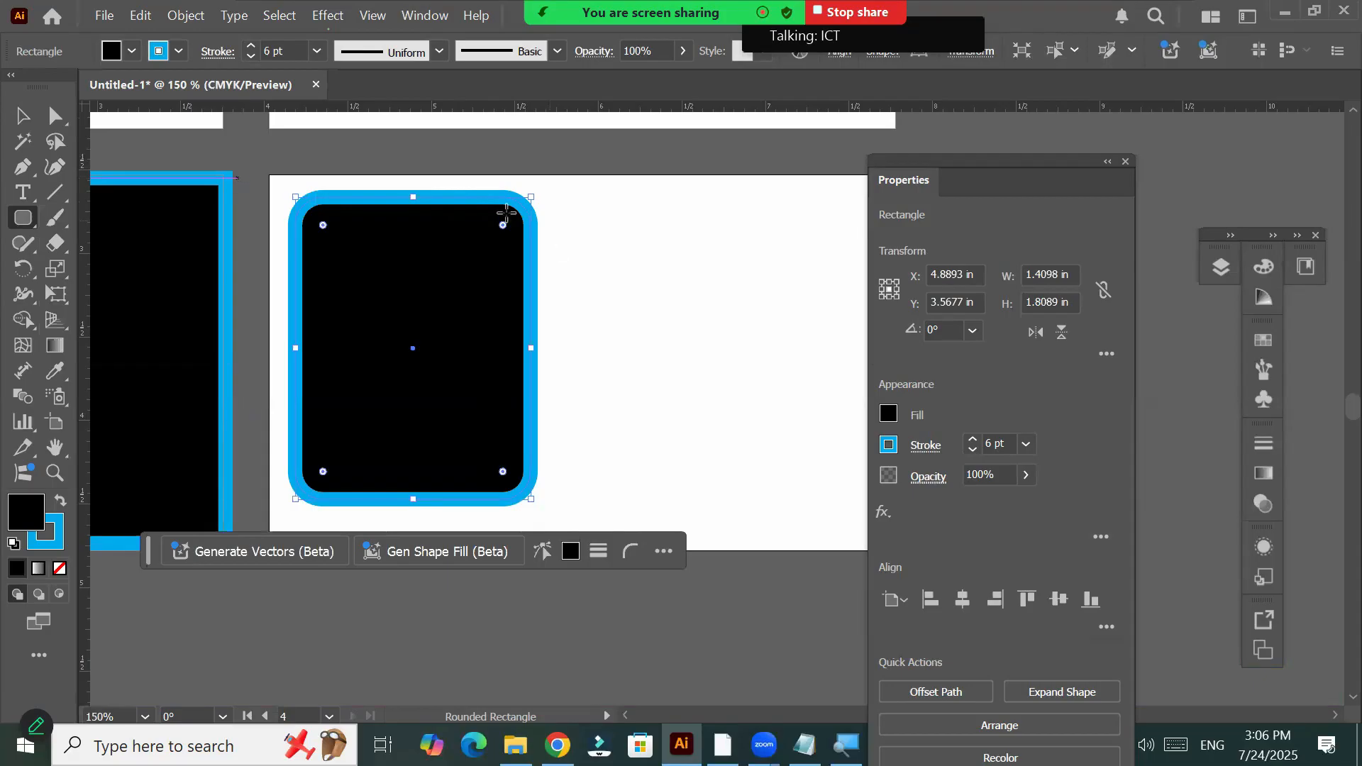
{"action": "left_click", "coordinate": [17, 227]}
{"action": "scroll", "coordinate": [396, 292], "scroll_direction": "down", "scroll_amount": 1}
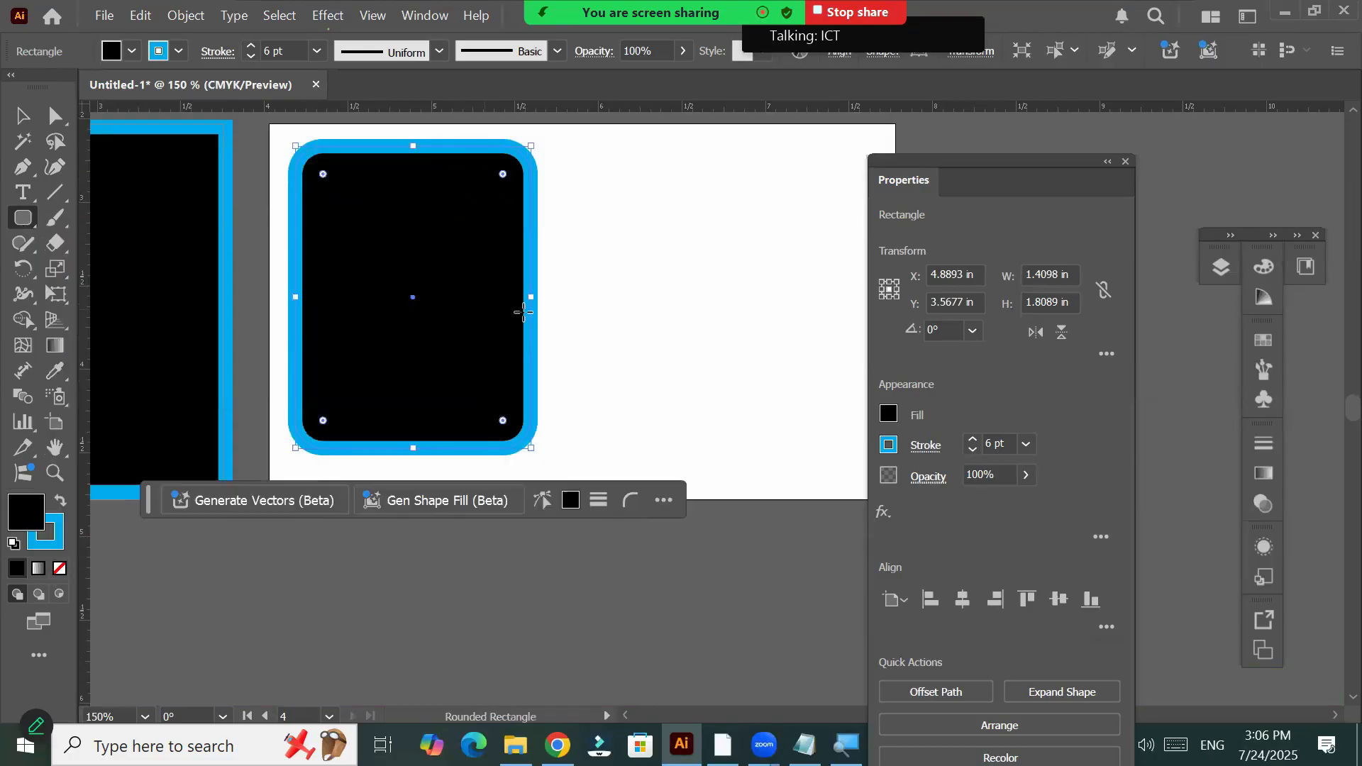
{"action": "scroll", "coordinate": [559, 324], "scroll_direction": "down", "scroll_amount": 3}
{"action": "scroll", "coordinate": [632, 358], "scroll_direction": "up", "scroll_amount": 1}
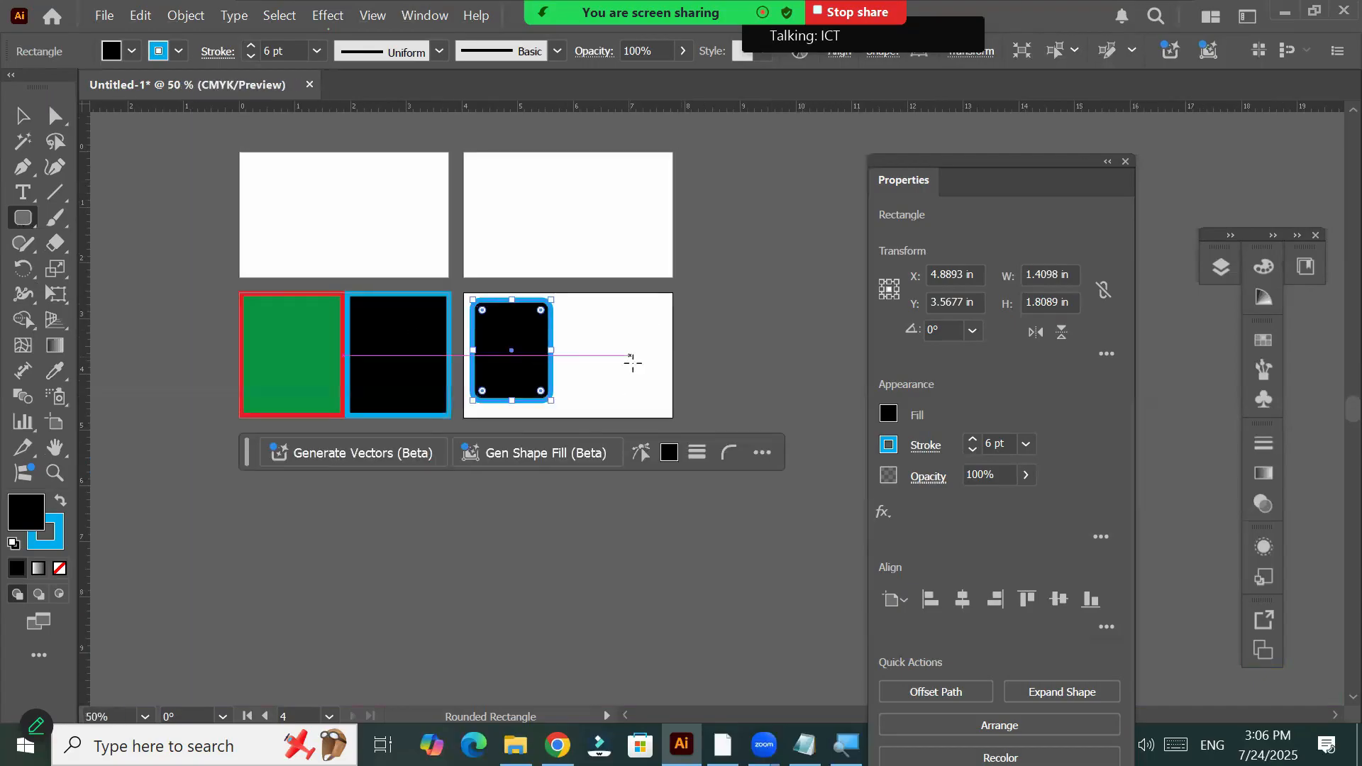
{"action": "scroll", "coordinate": [632, 363], "scroll_direction": "up", "scroll_amount": 2}
{"action": "scroll", "coordinate": [435, 380], "scroll_direction": "up", "scroll_amount": 1}
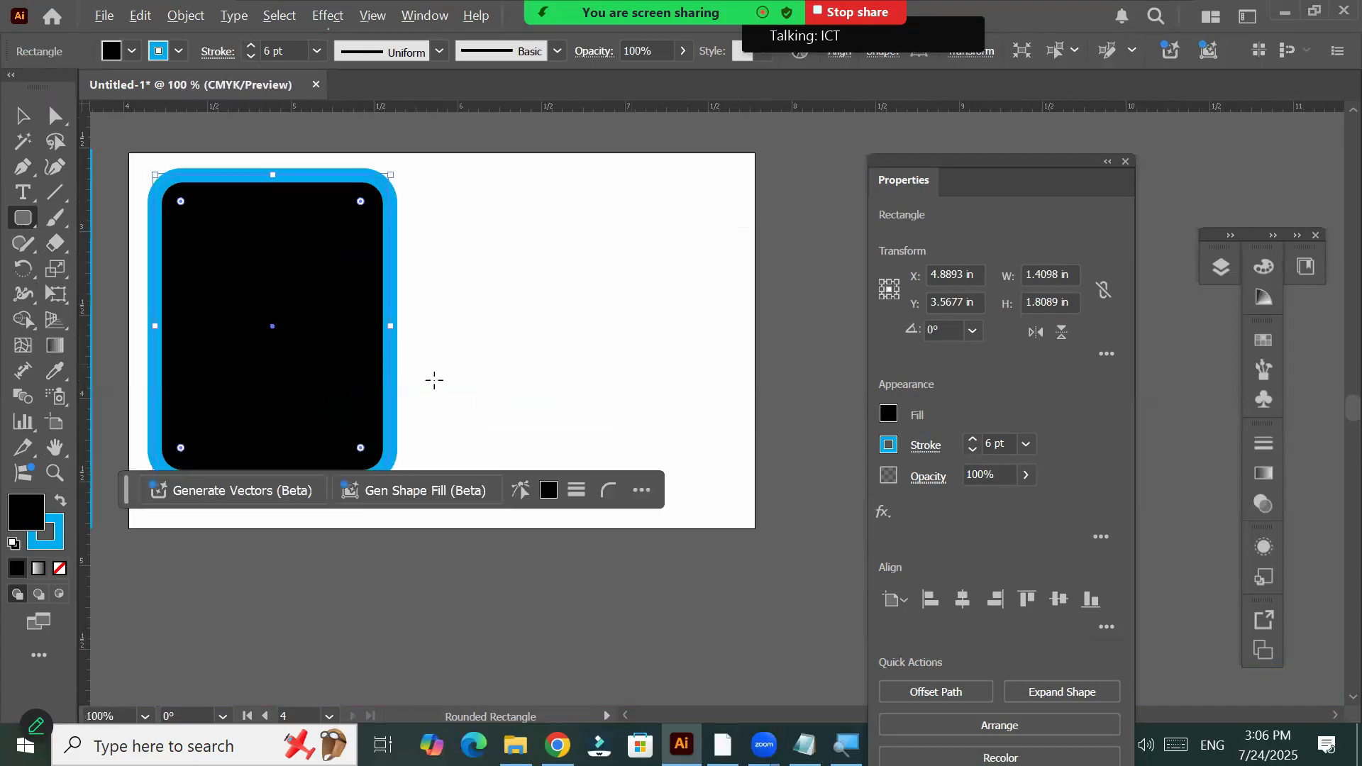
{"action": "left_click_drag", "start_coordinate": [397, 483], "coordinate": [222, 246]}
{"action": "key", "text": "v"}
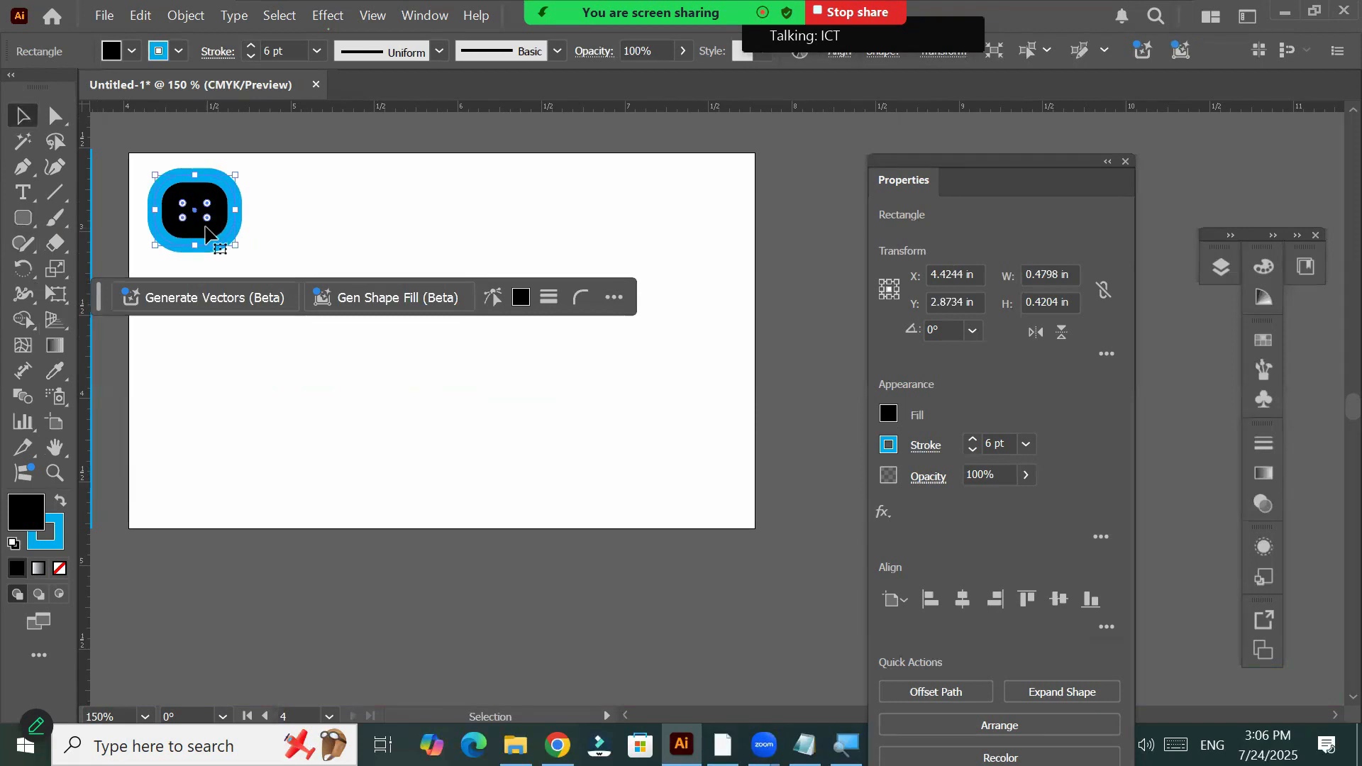
Alt-drag copies of the rounded rectangle rightward into a row of four, then select all
{"action": "left_click_drag", "start_coordinate": [206, 231], "coordinate": [556, 239]}
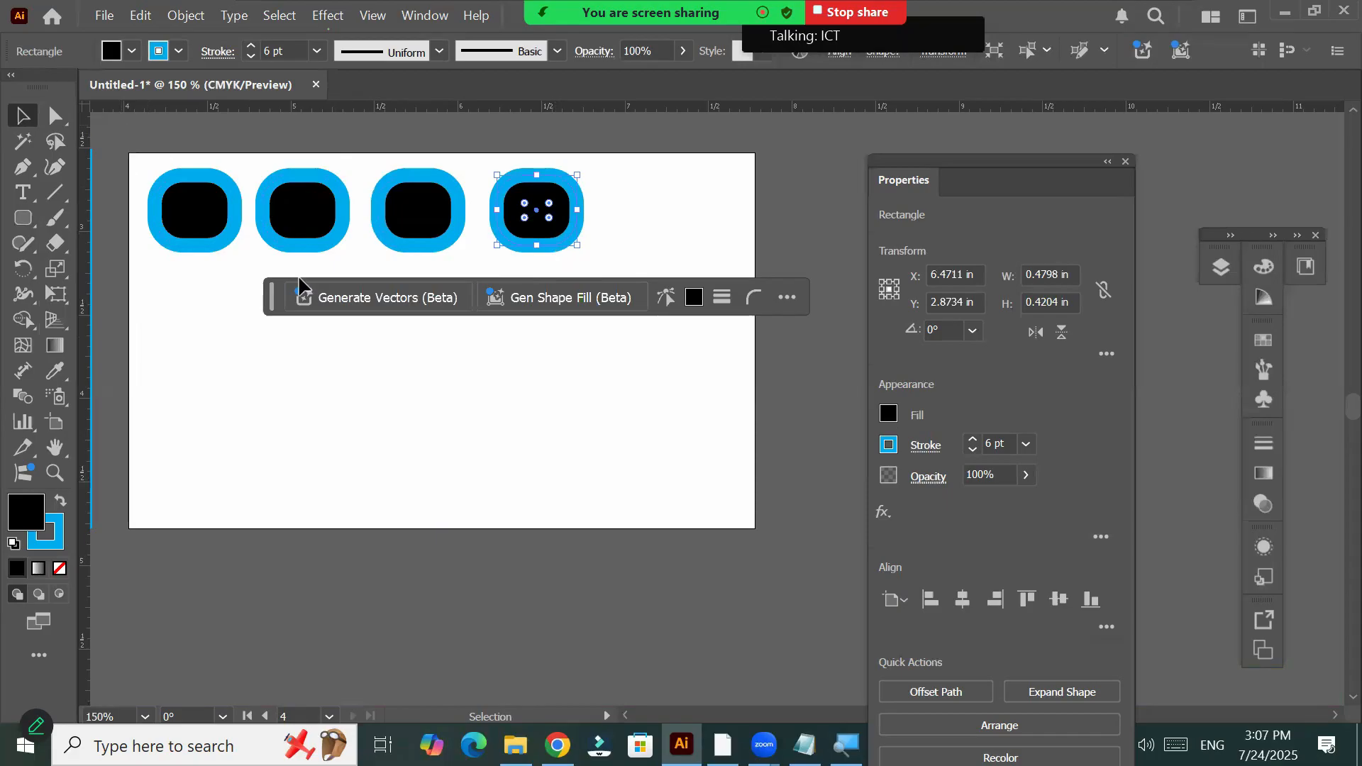
{"action": "key", "text": "ctrl+a"}
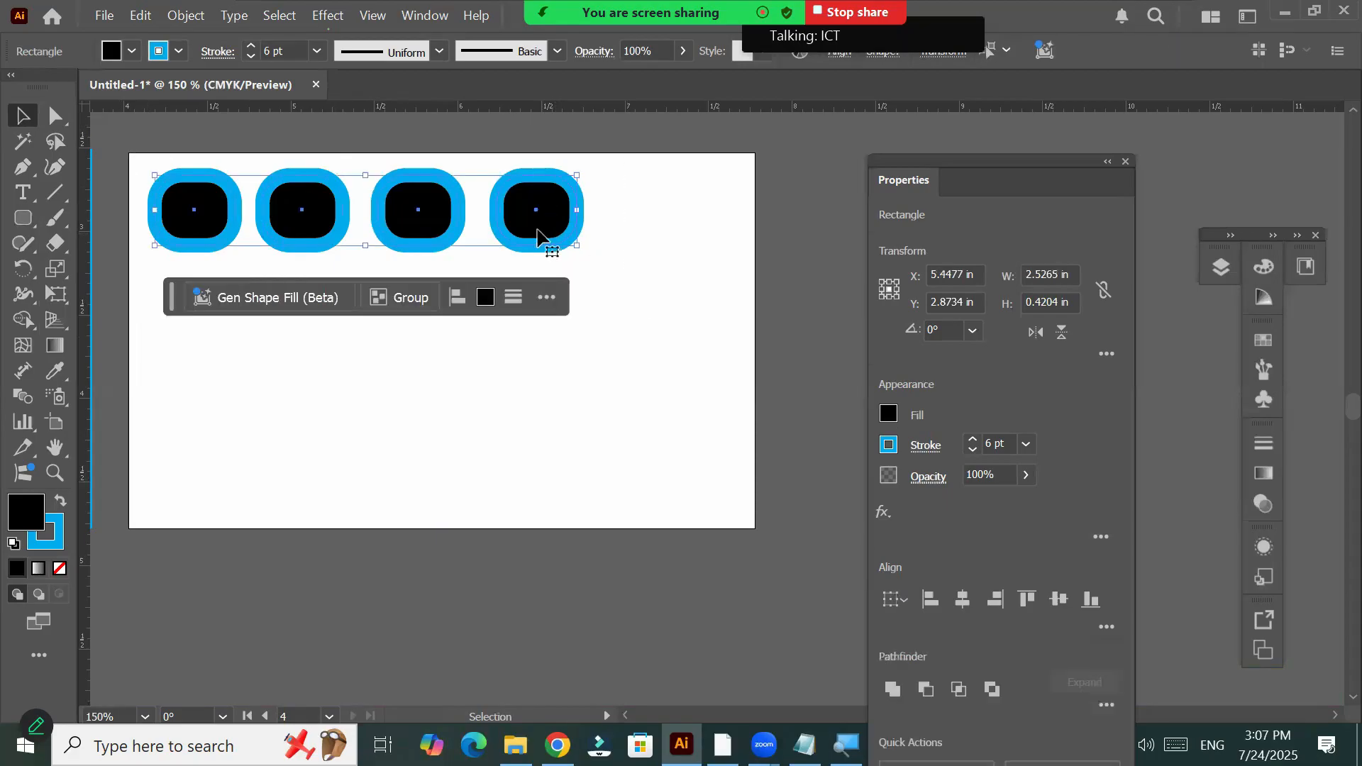
Copy the row of four into two more staggered rows below, then marquee-select all twelve shapes
{"action": "left_click_drag", "start_coordinate": [541, 220], "coordinate": [681, 489]}
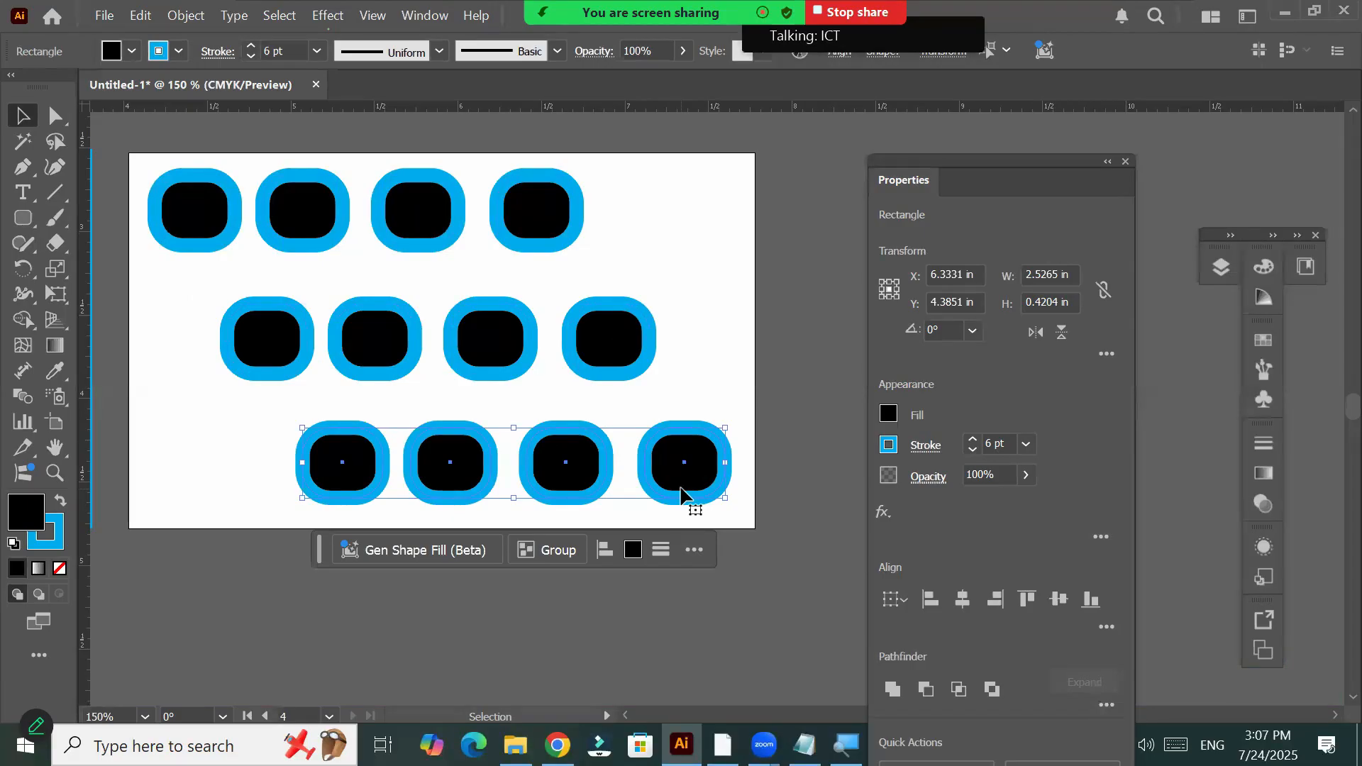
{"action": "scroll", "coordinate": [704, 171], "scroll_direction": "down", "scroll_amount": 1}
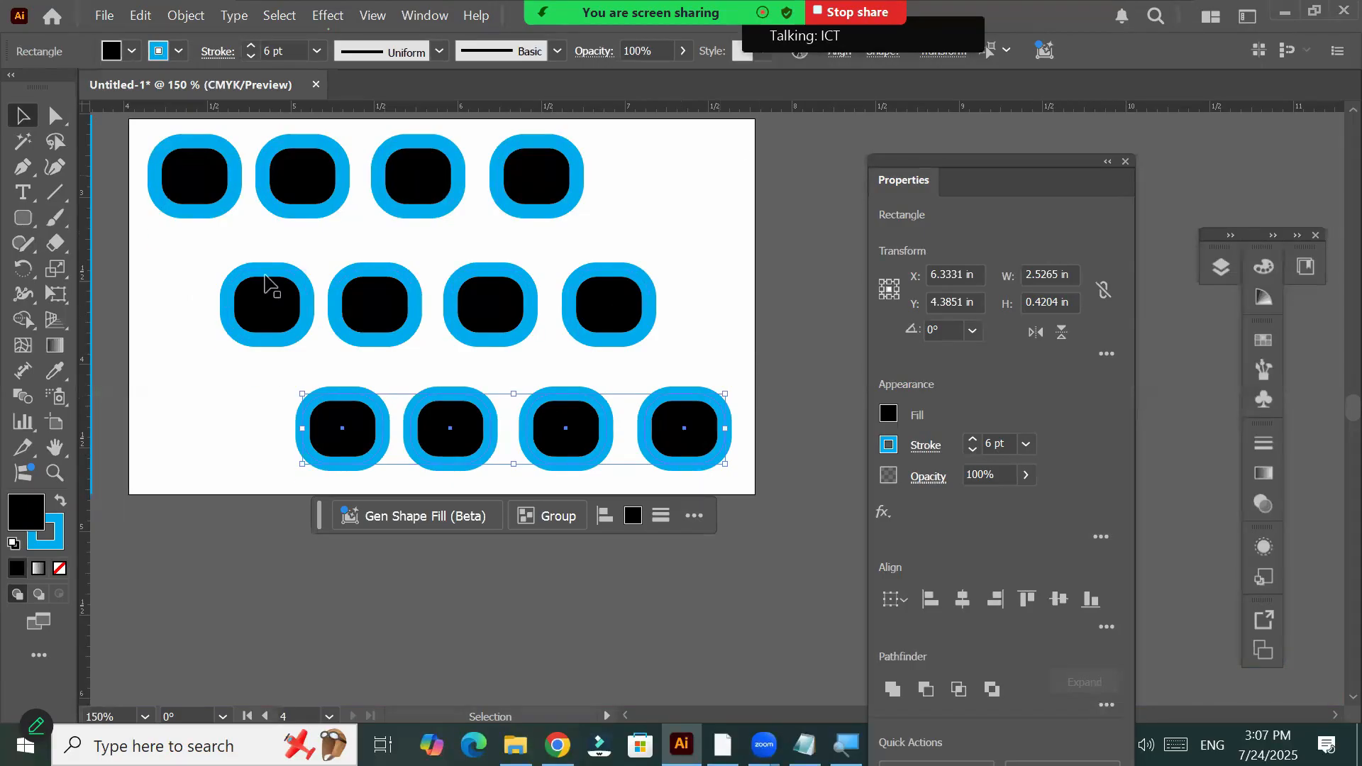
{"action": "left_click_drag", "start_coordinate": [128, 124], "coordinate": [797, 498]}
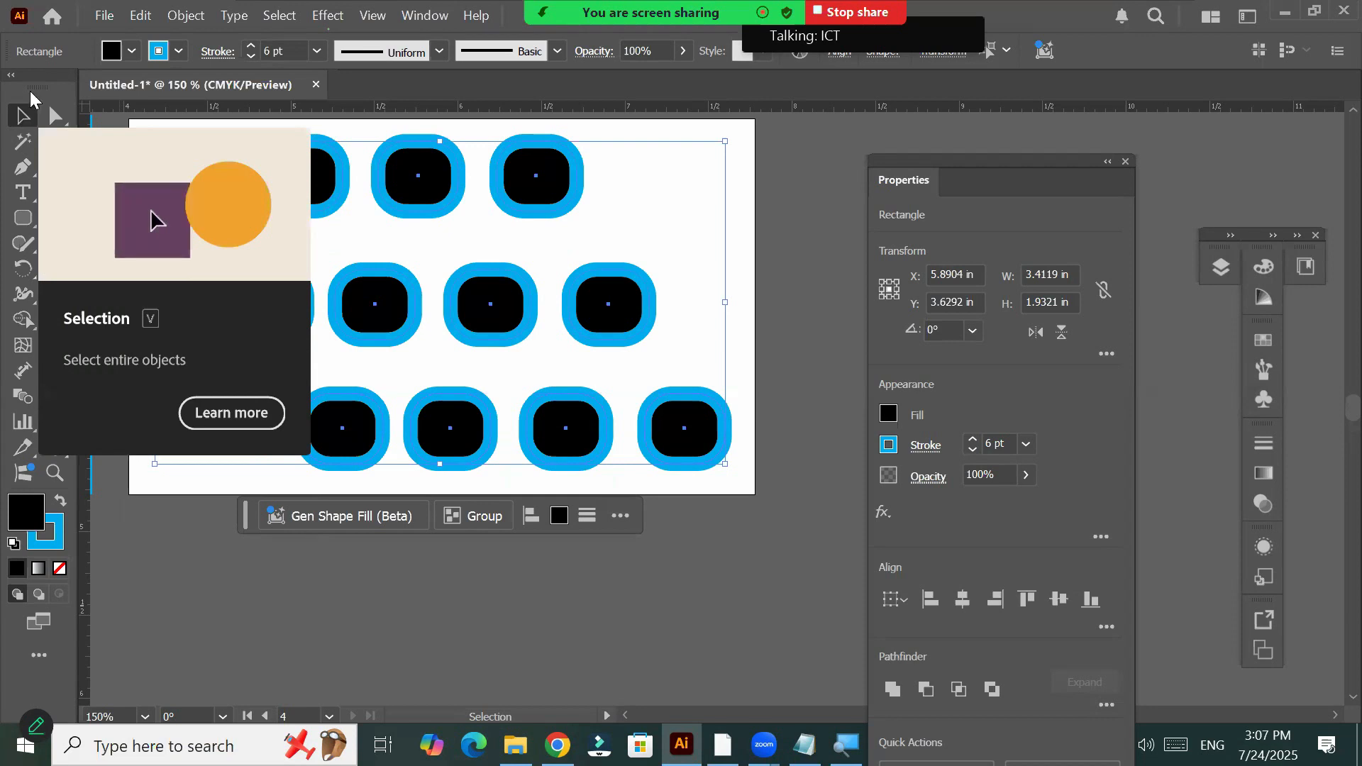
Copy the twelve-shape grid and paste it onto the blank upper artboard
{"action": "left_click", "coordinate": [141, 16]}
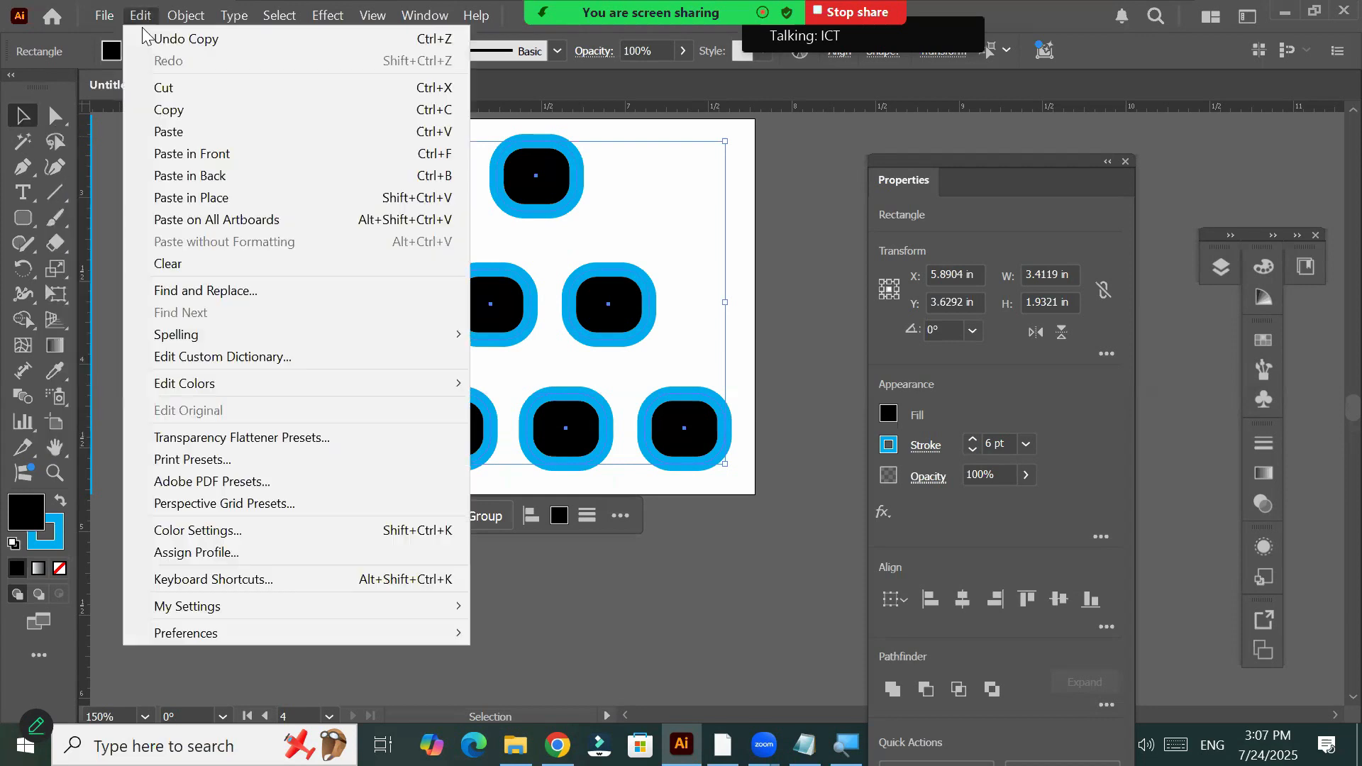
{"action": "left_click", "coordinate": [183, 110]}
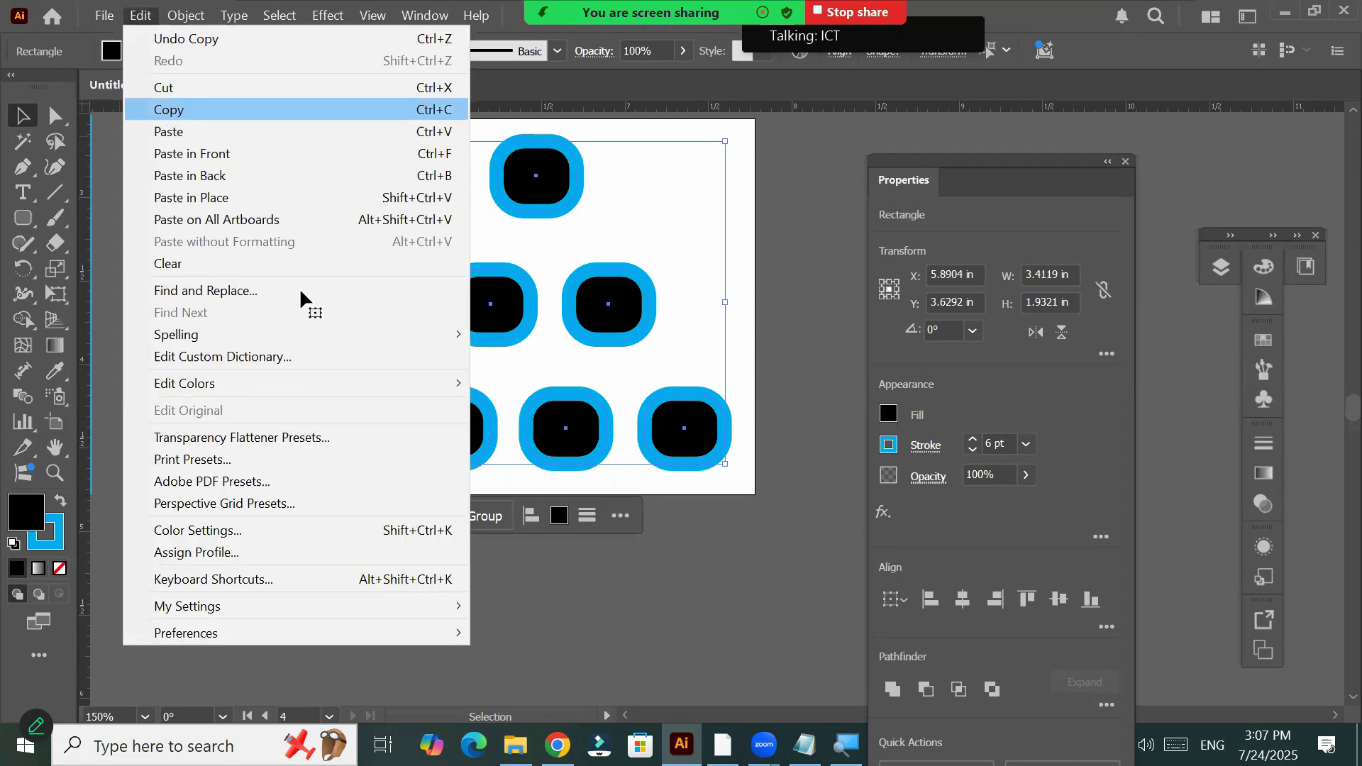
{"action": "scroll", "coordinate": [301, 288], "scroll_direction": "up", "scroll_amount": 1}
{"action": "scroll", "coordinate": [300, 288], "scroll_direction": "up", "scroll_amount": 5}
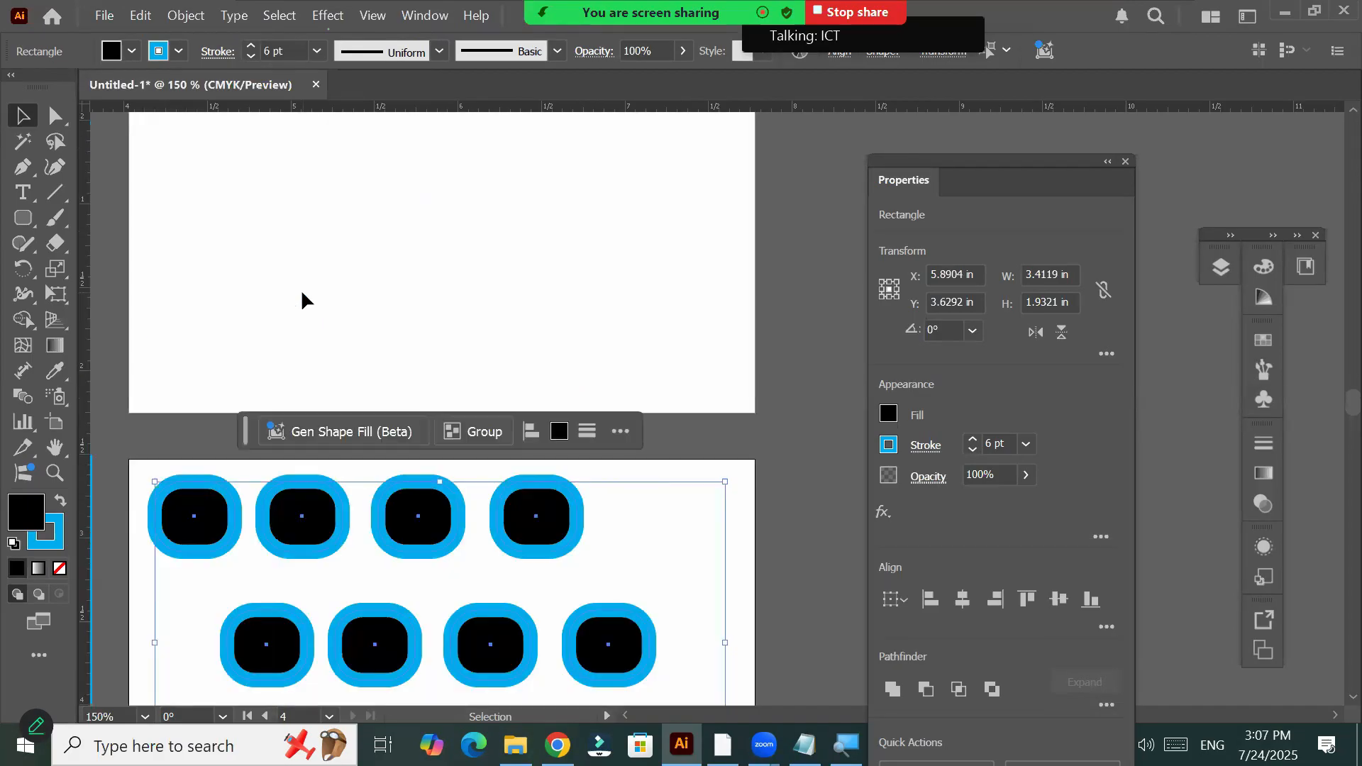
{"action": "scroll", "coordinate": [410, 224], "scroll_direction": "up", "scroll_amount": 2}
{"action": "left_click", "coordinate": [283, 116]}
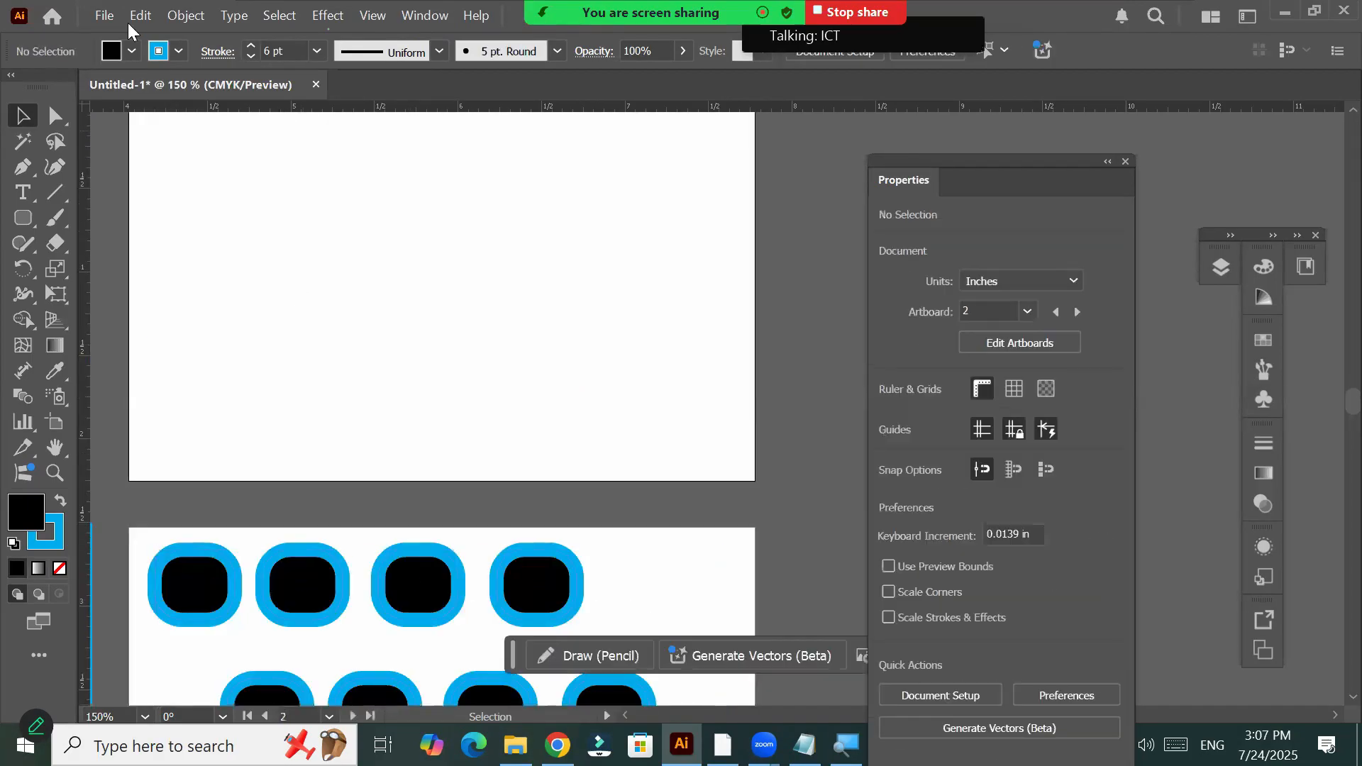
{"action": "left_click", "coordinate": [139, 15]}
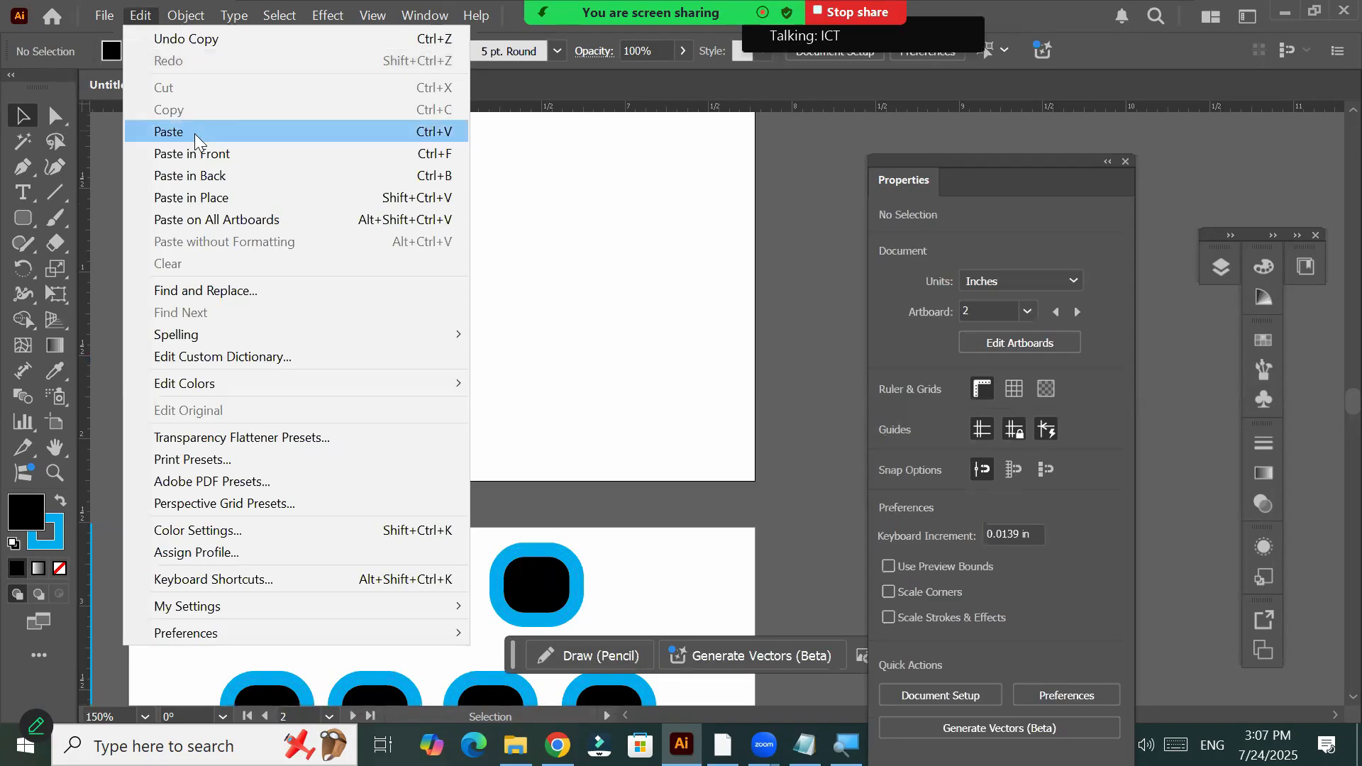
{"action": "left_click", "coordinate": [194, 133]}
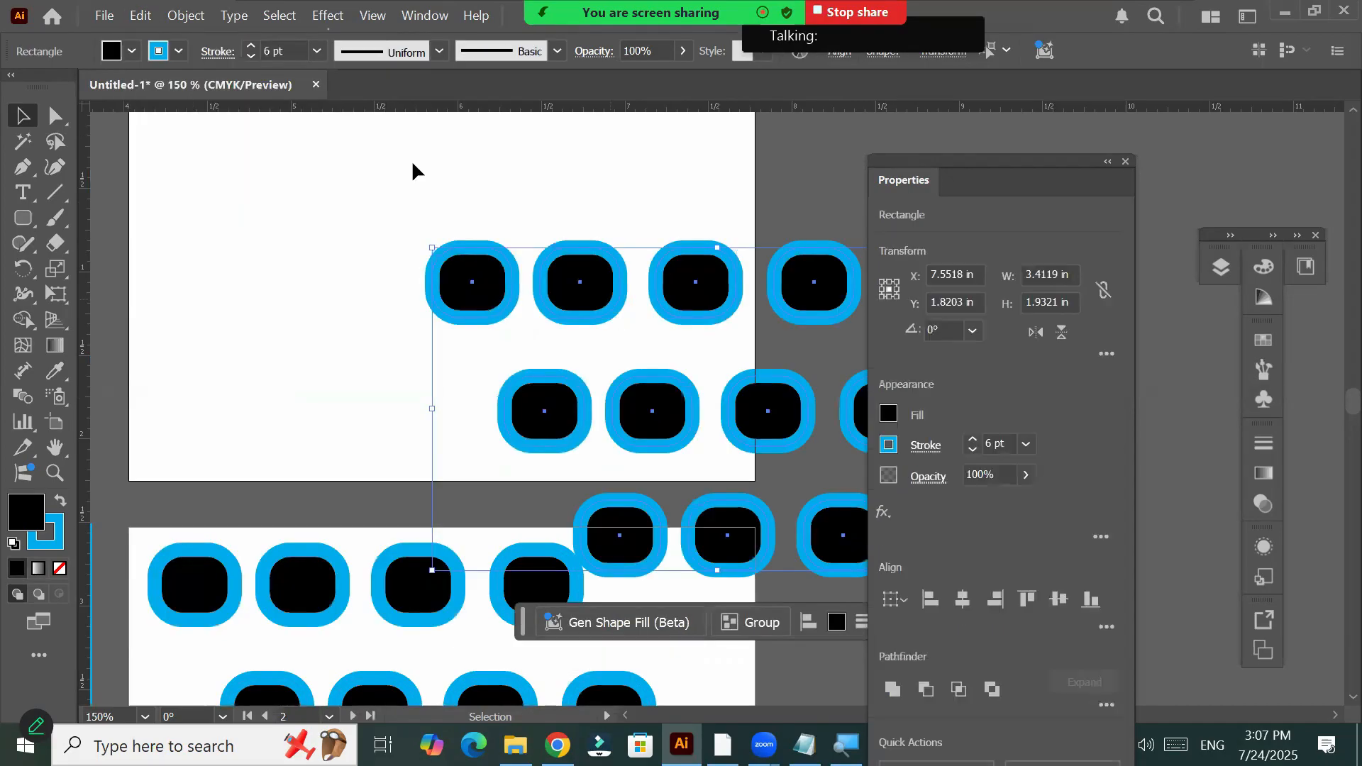
{"action": "left_click_drag", "start_coordinate": [581, 294], "coordinate": [327, 181]}
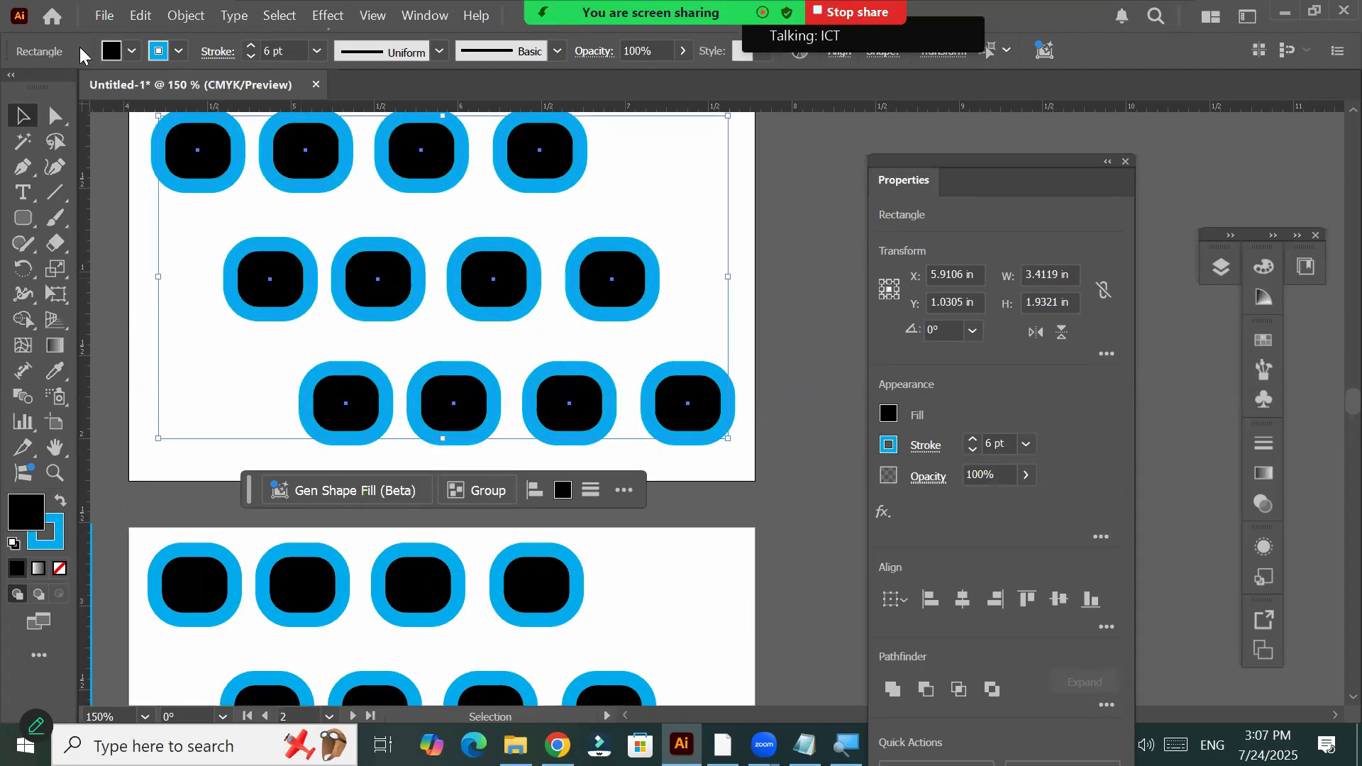
Give the copied rounded squares a CMYK Yellow fill and a 7 pt CMYK Red stroke
{"action": "left_click", "coordinate": [131, 52]}
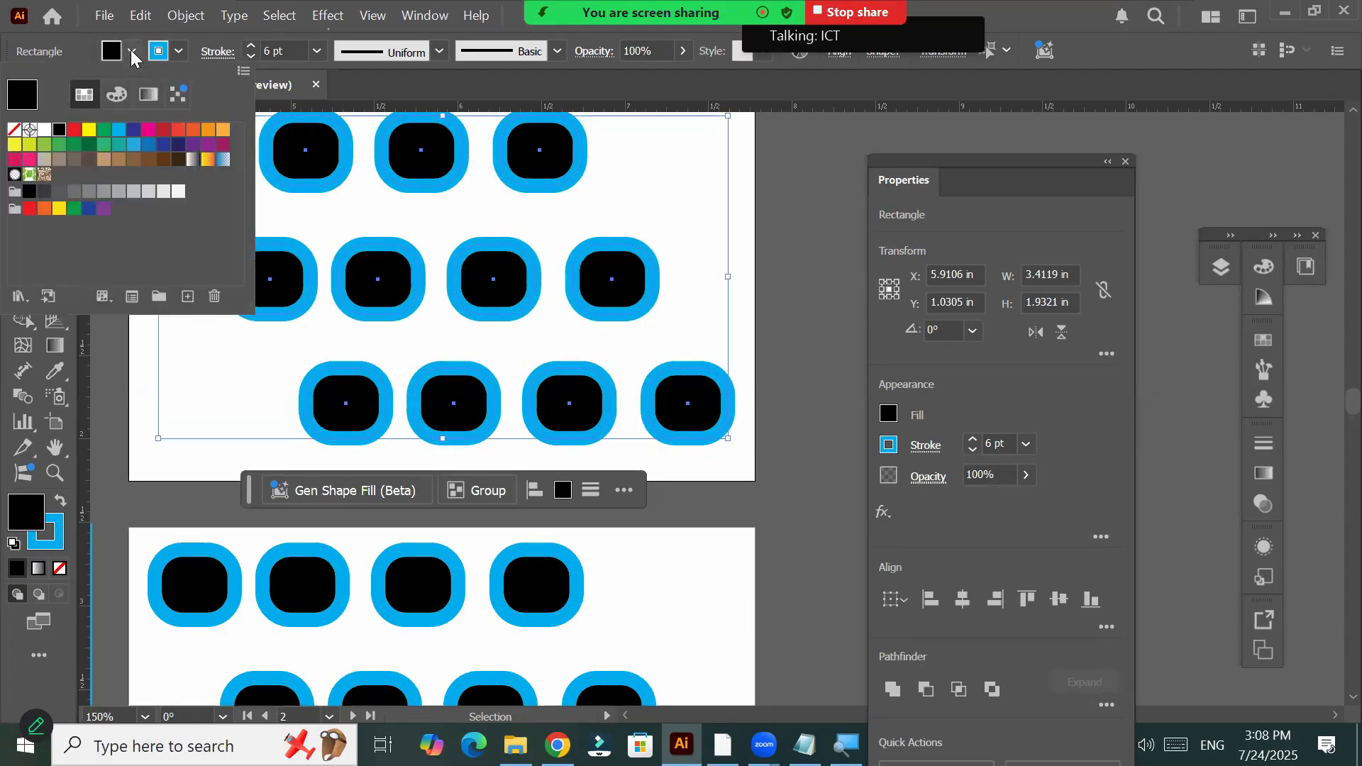
{"action": "left_click", "coordinate": [74, 135]}
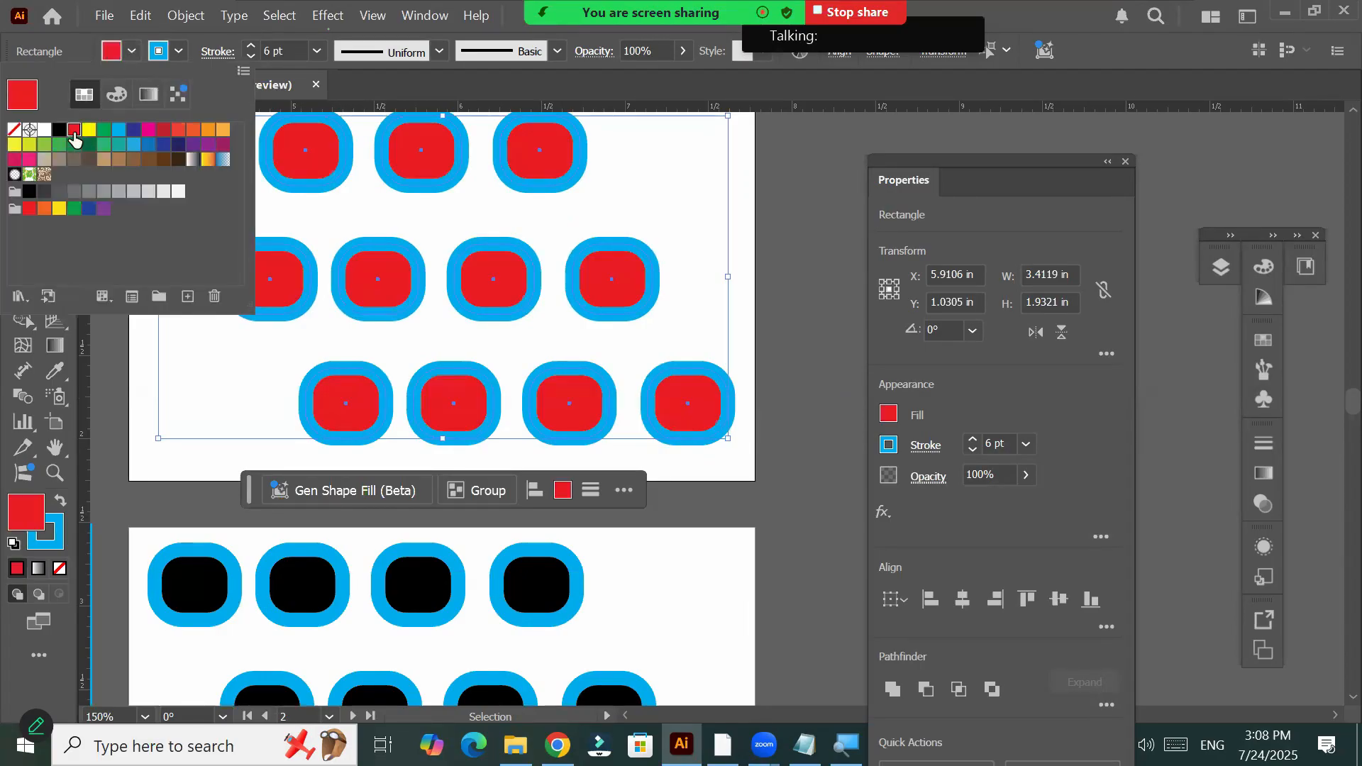
{"action": "left_click", "coordinate": [89, 130]}
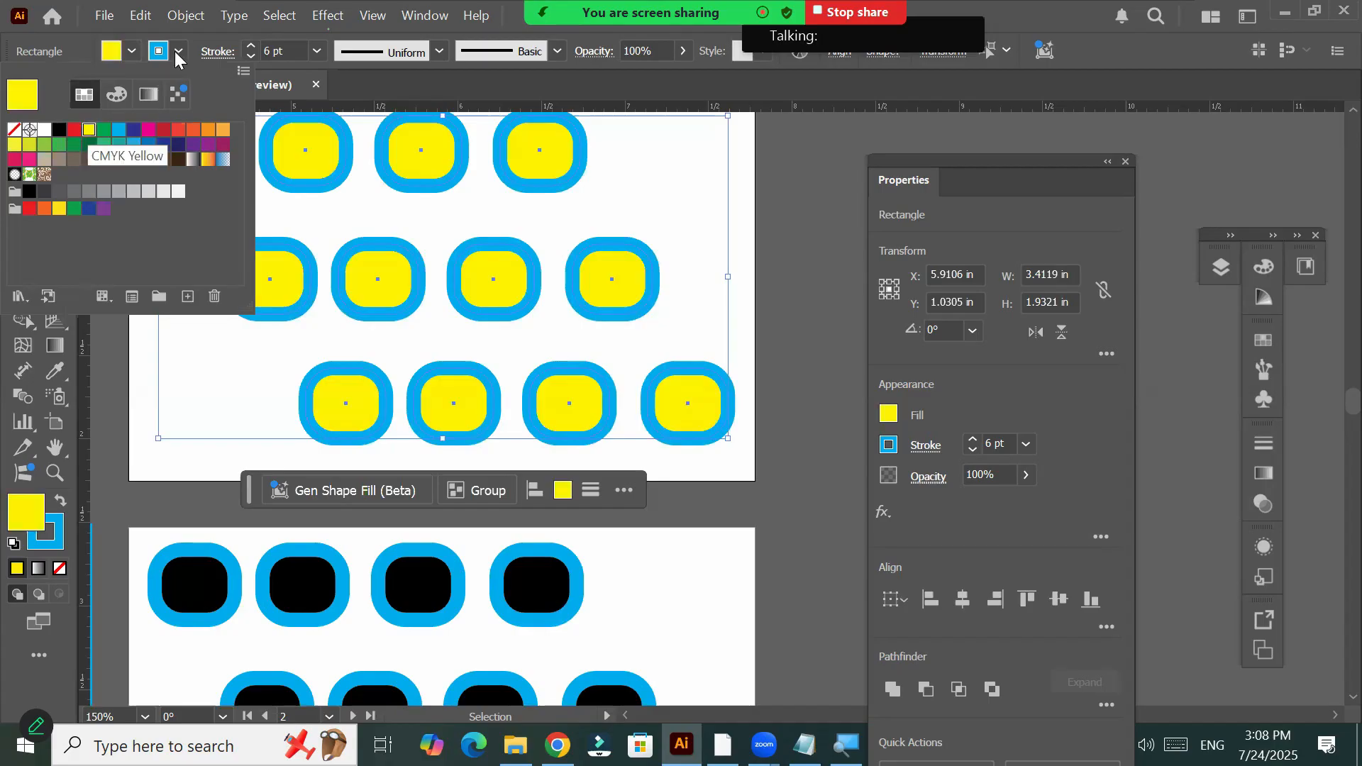
{"action": "left_click", "coordinate": [178, 51]}
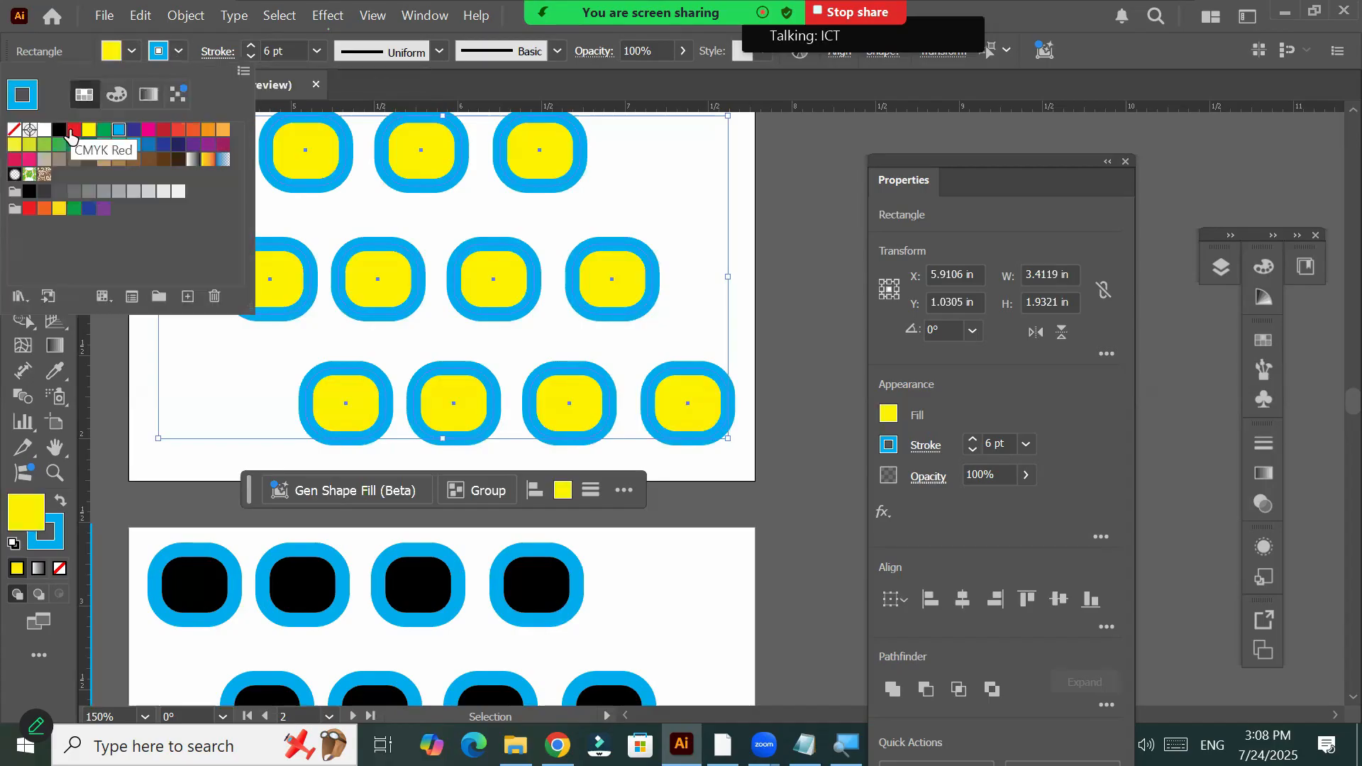
{"action": "left_click", "coordinate": [74, 130]}
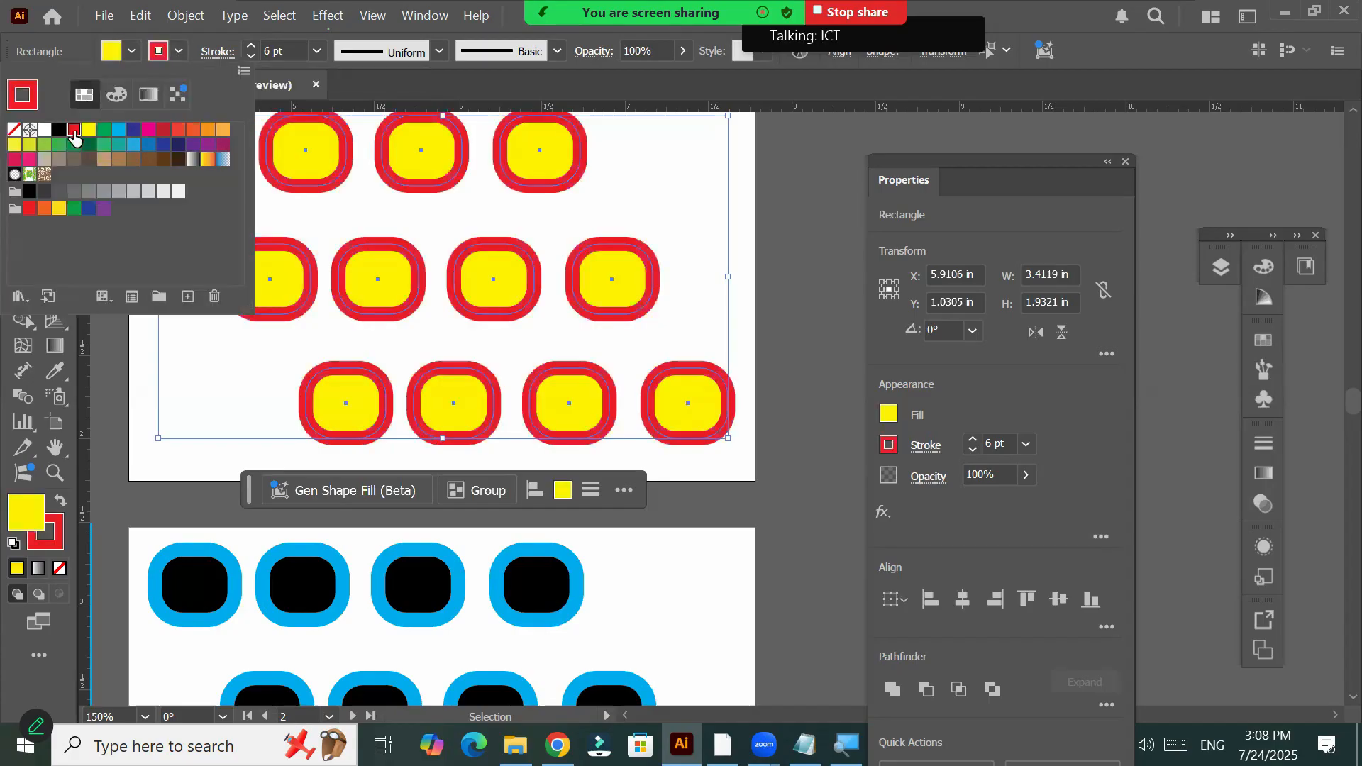
{"action": "left_click", "coordinate": [248, 48]}
{"action": "left_click", "coordinate": [249, 48]}
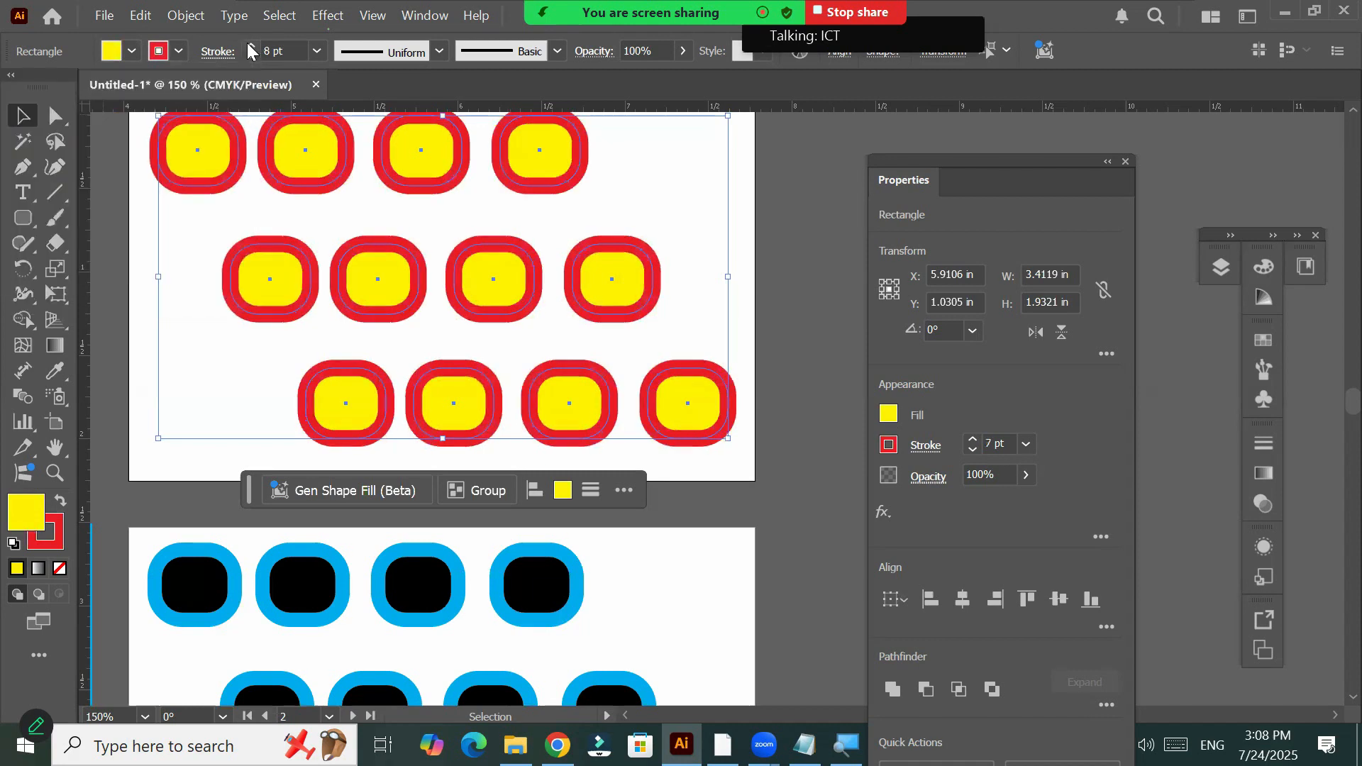
{"action": "left_click", "coordinate": [249, 47]}
{"action": "left_click", "coordinate": [250, 47]}
{"action": "left_click", "coordinate": [250, 47]}
{"action": "left_click", "coordinate": [250, 46]}
{"action": "left_click", "coordinate": [252, 57]}
{"action": "left_click", "coordinate": [252, 56]}
{"action": "left_click", "coordinate": [252, 56]}
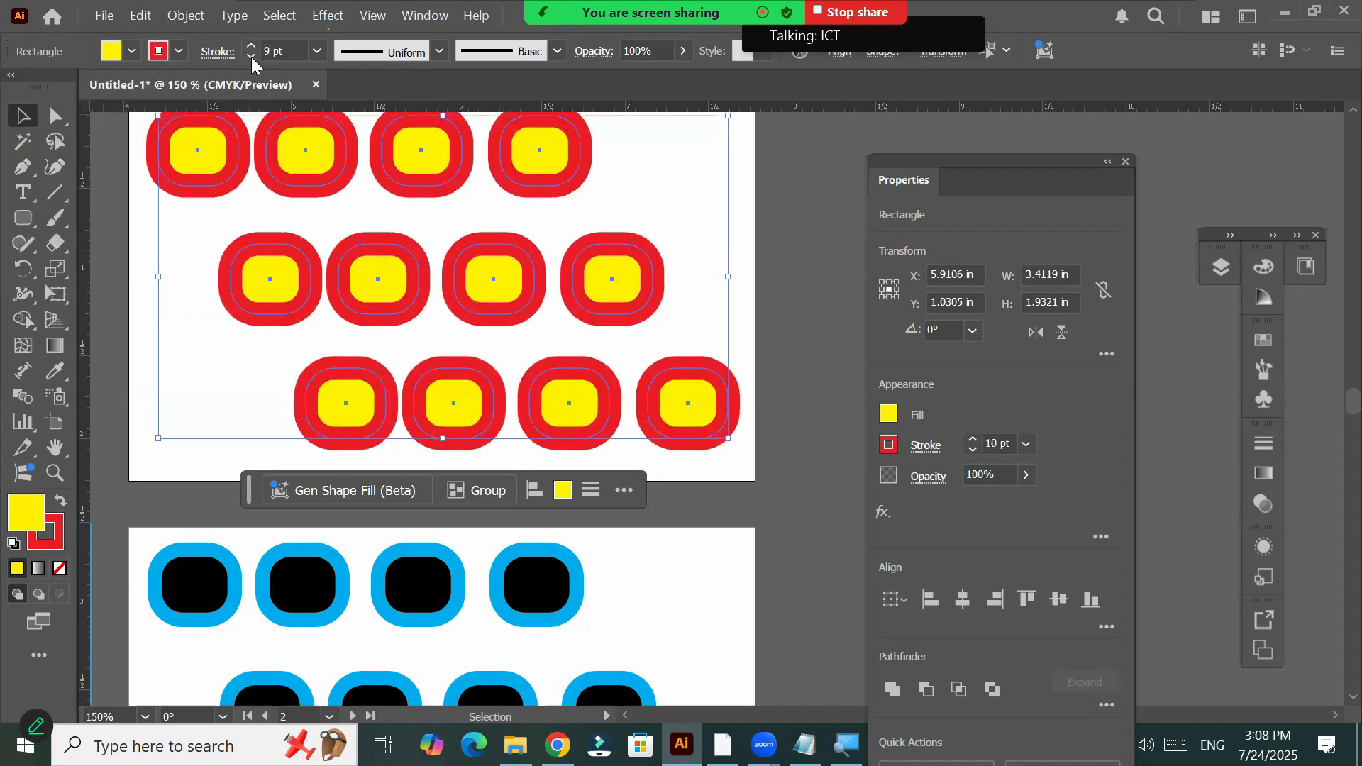
{"action": "left_click", "coordinate": [252, 56]}
{"action": "left_click", "coordinate": [253, 57]}
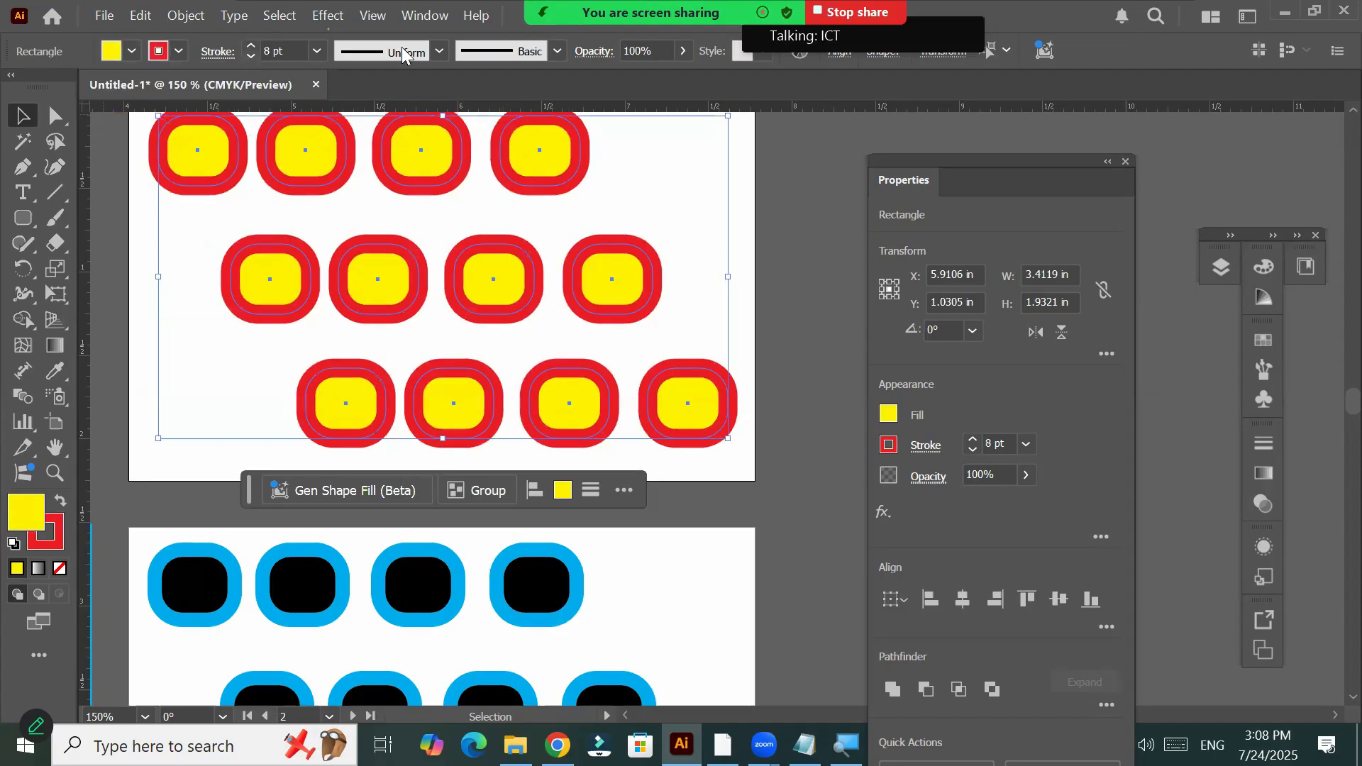
Try the lens, wavy and triangle width profiles on the red strokes, settling on the arc profile
{"action": "left_click", "coordinate": [441, 53]}
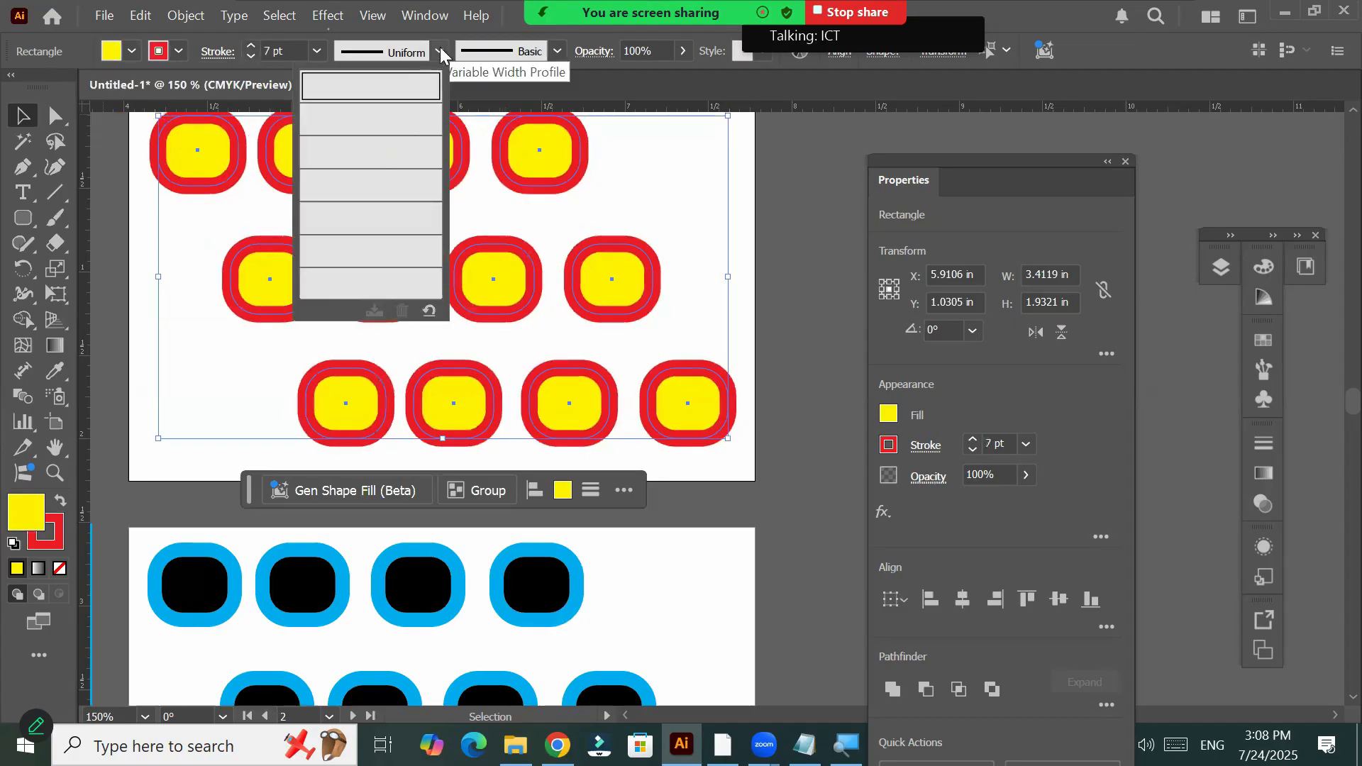
{"action": "left_click", "coordinate": [372, 120]}
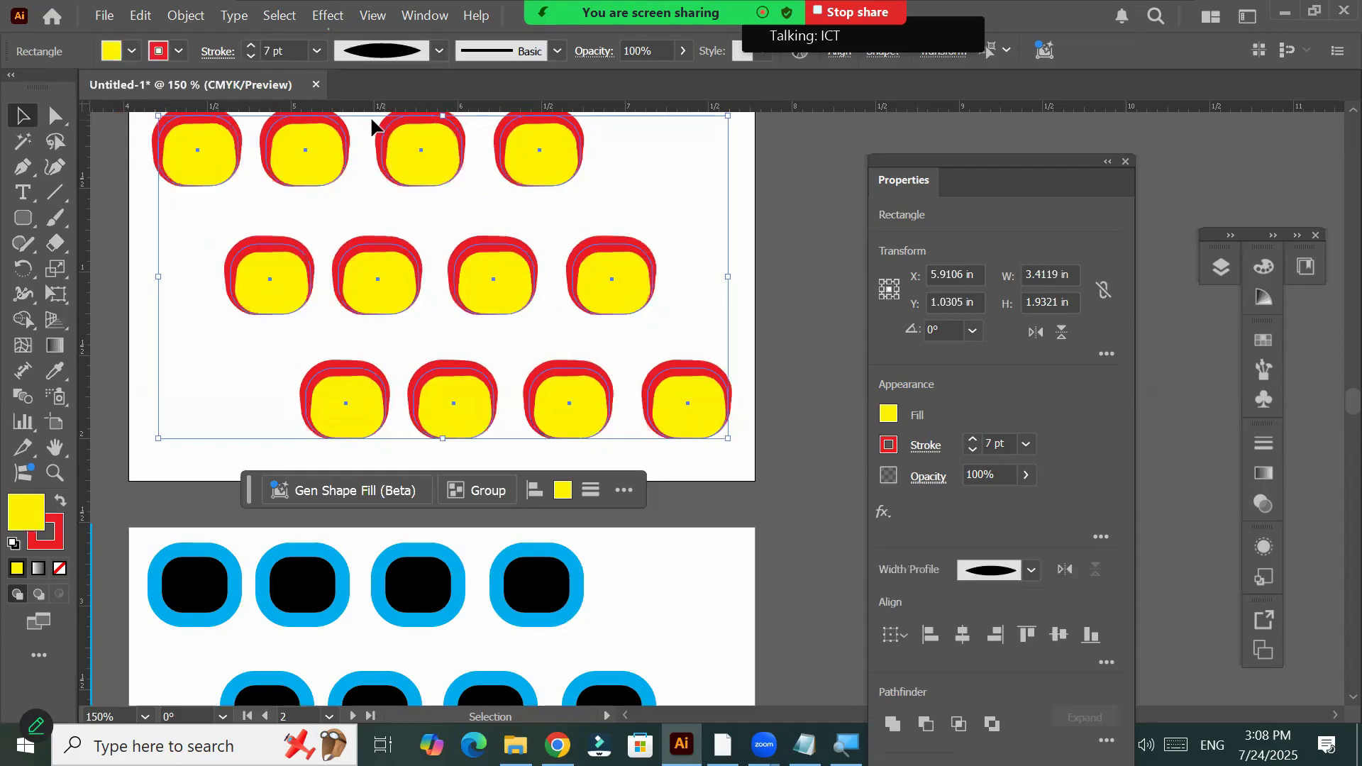
{"action": "left_click", "coordinate": [439, 55]}
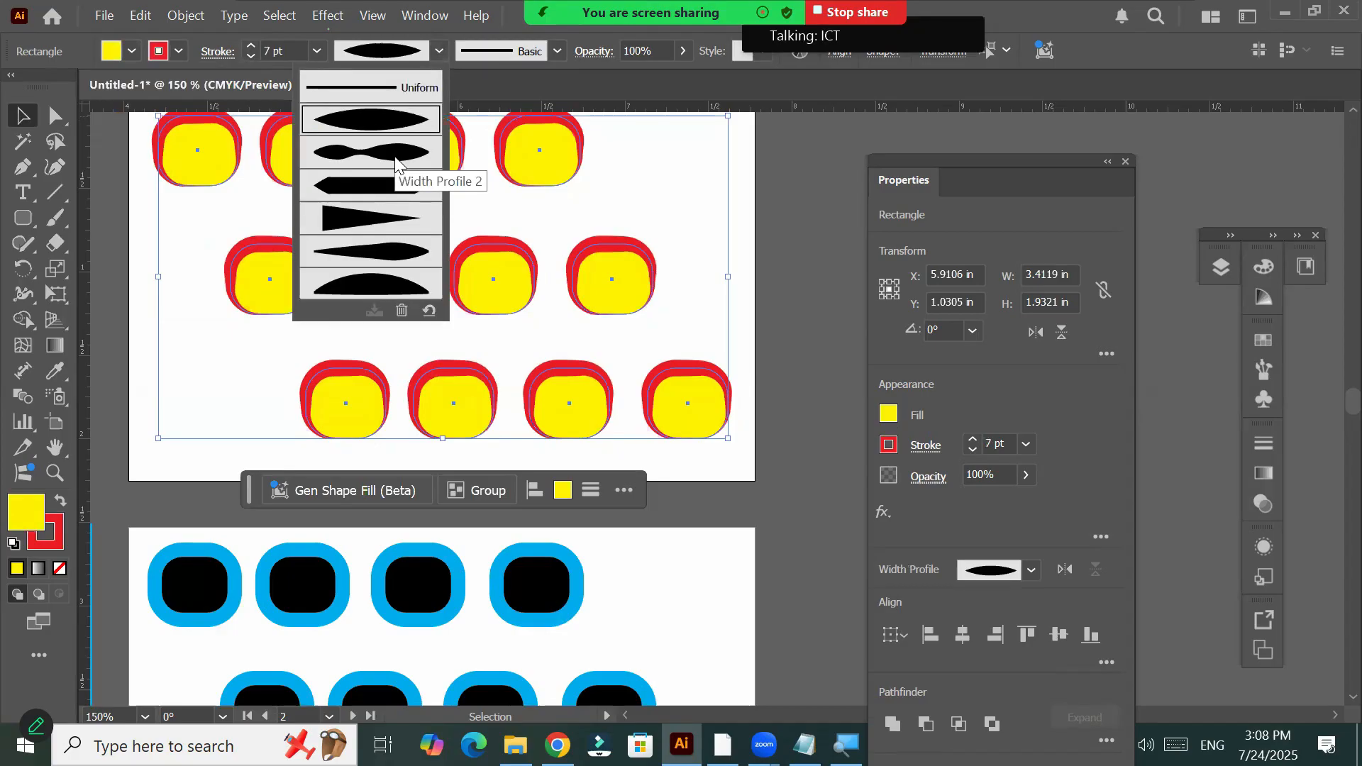
{"action": "key", "text": "Escape"}
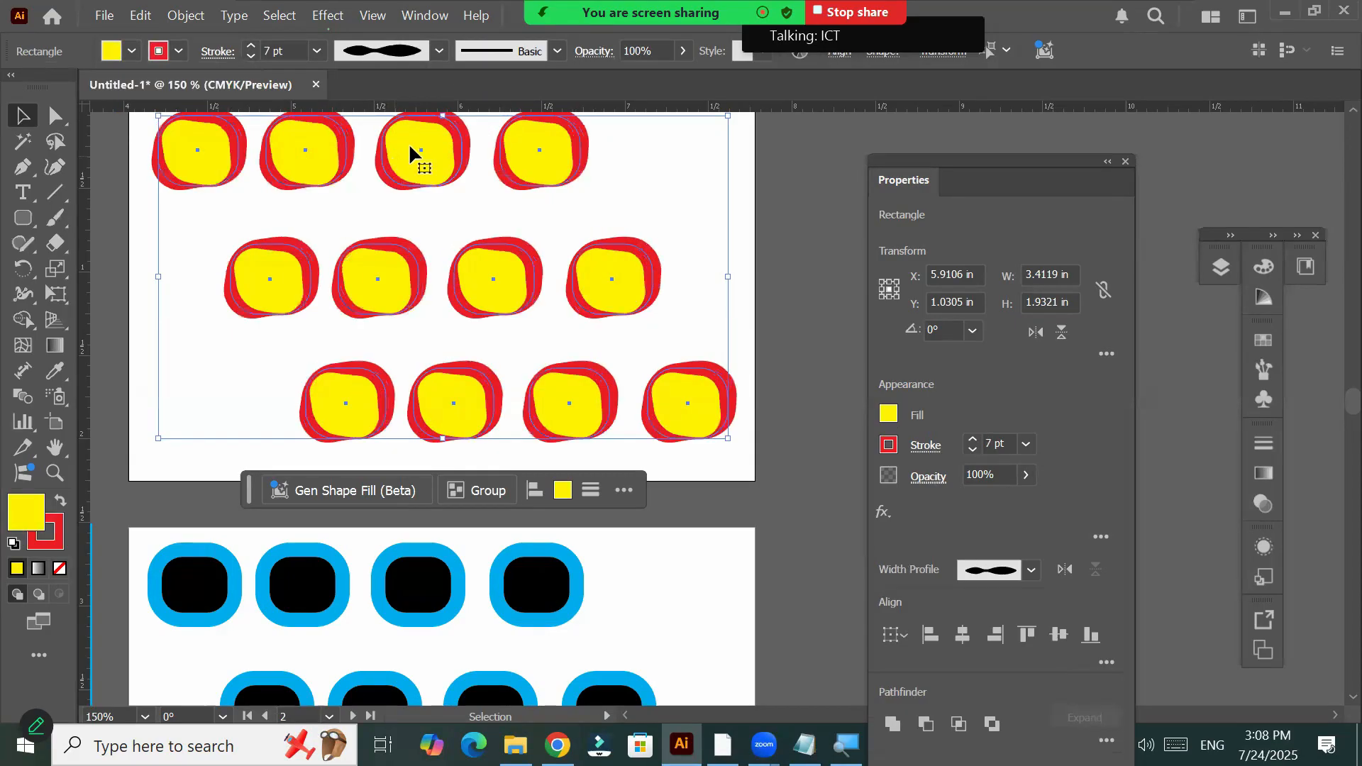
{"action": "left_click", "coordinate": [440, 54]}
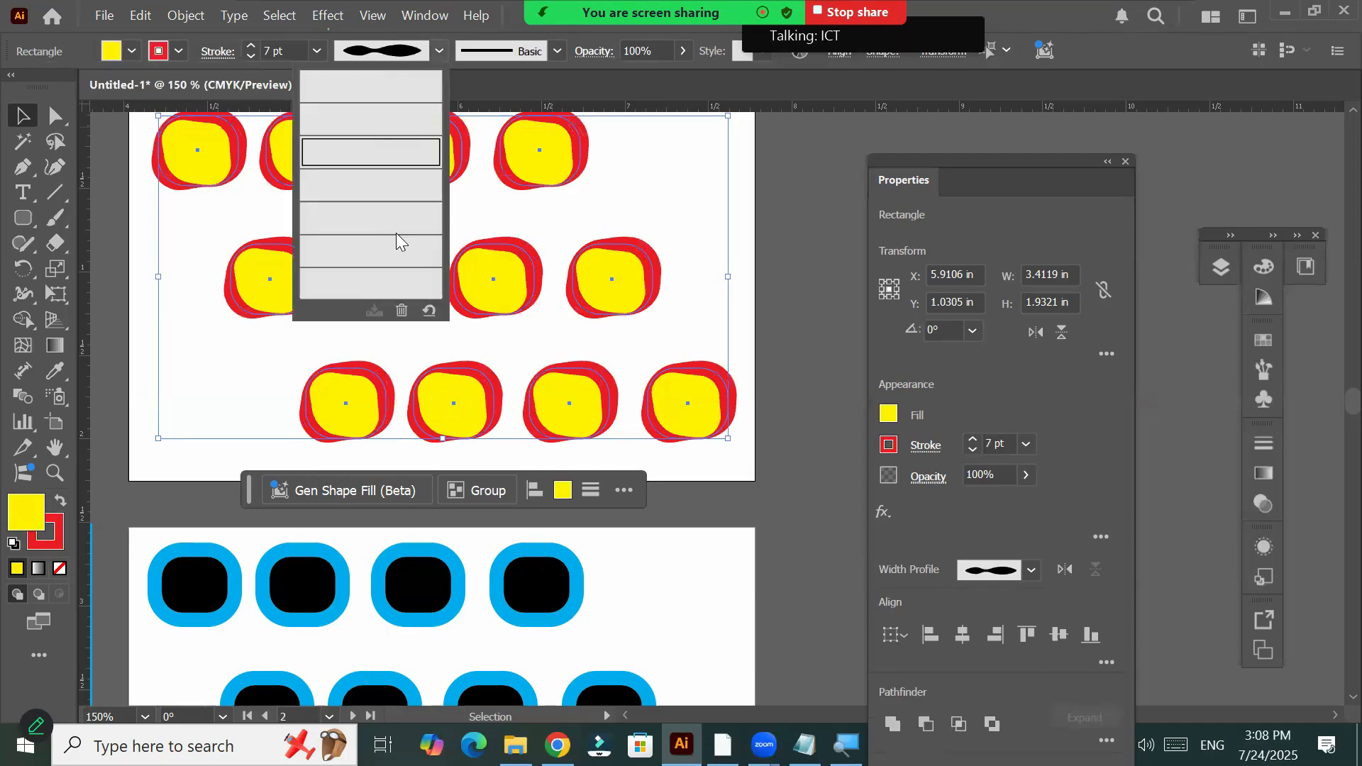
{"action": "left_click", "coordinate": [398, 215]}
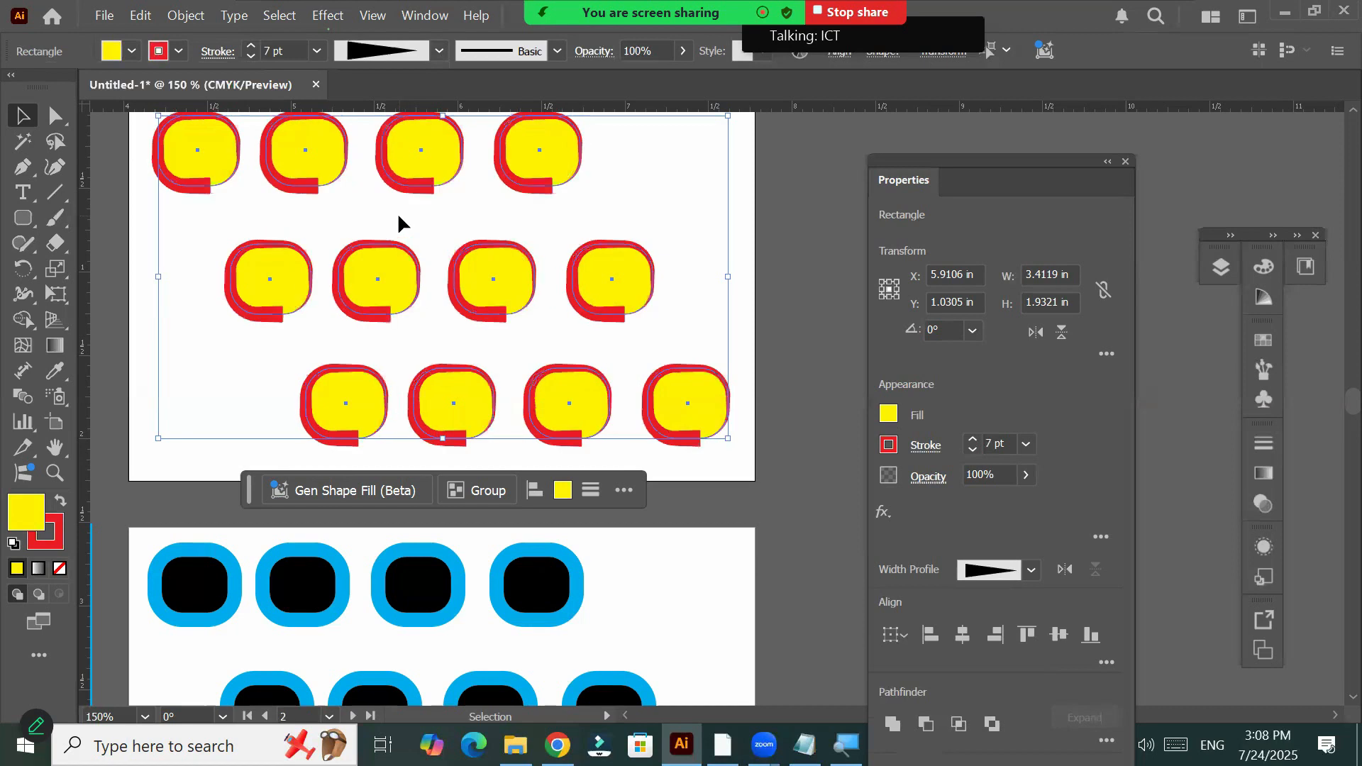
{"action": "left_click", "coordinate": [441, 50]}
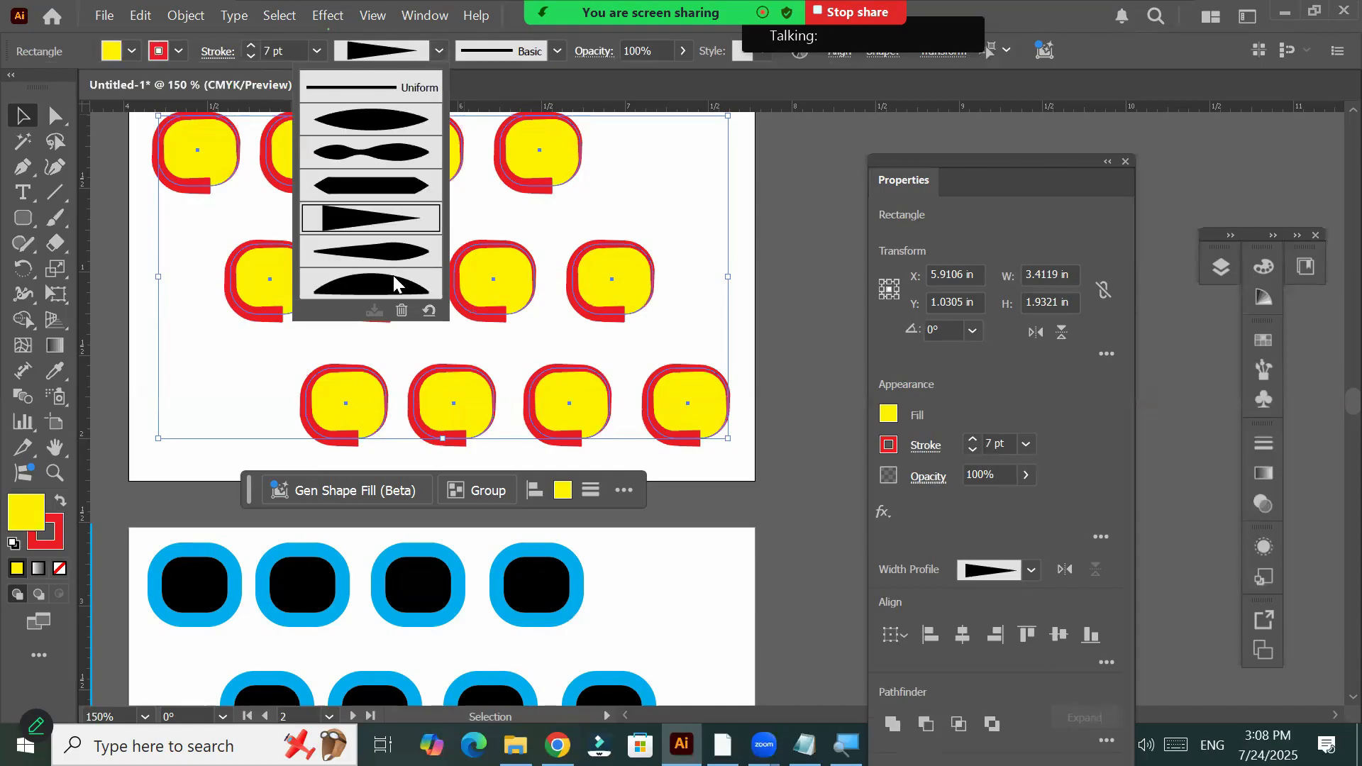
{"action": "left_click", "coordinate": [393, 280]}
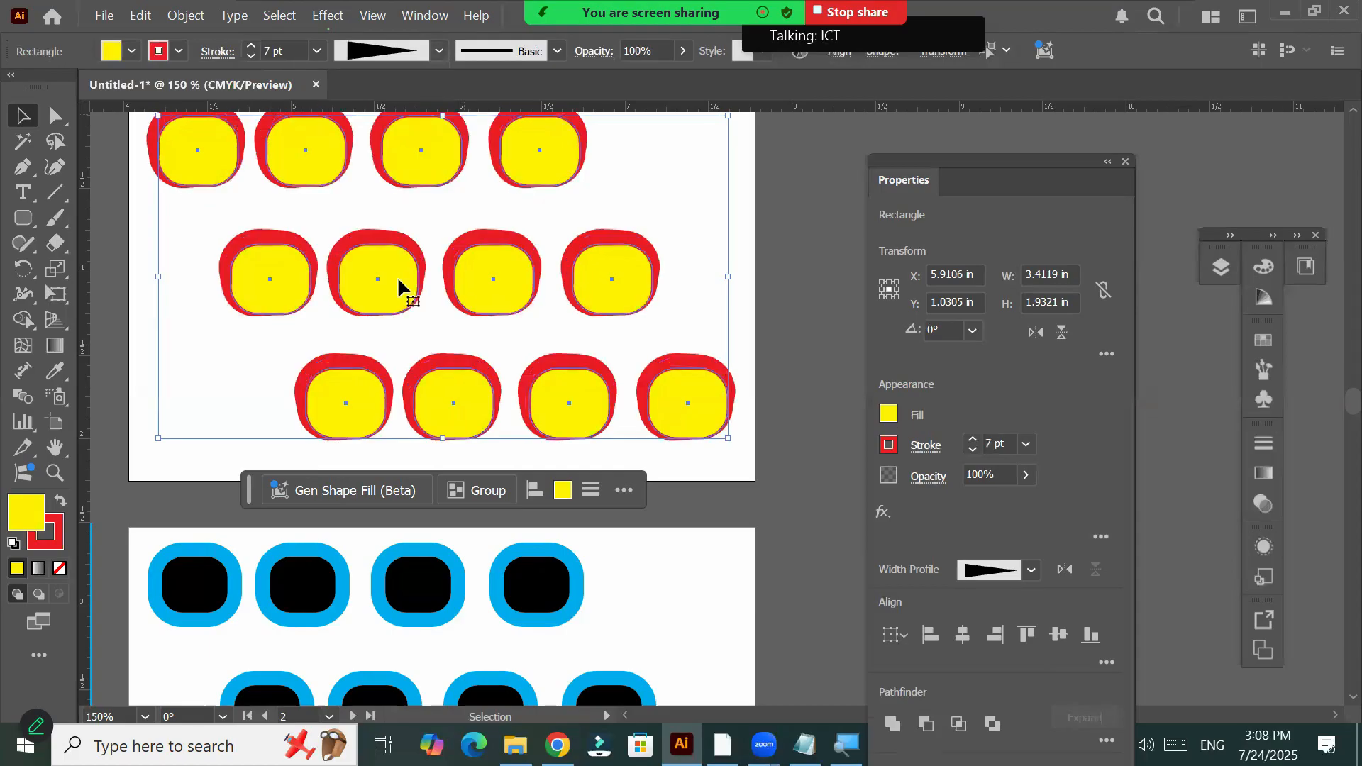
{"action": "scroll", "coordinate": [411, 287], "scroll_direction": "down", "scroll_amount": 1}
{"action": "scroll", "coordinate": [373, 299], "scroll_direction": "up", "scroll_amount": 1}
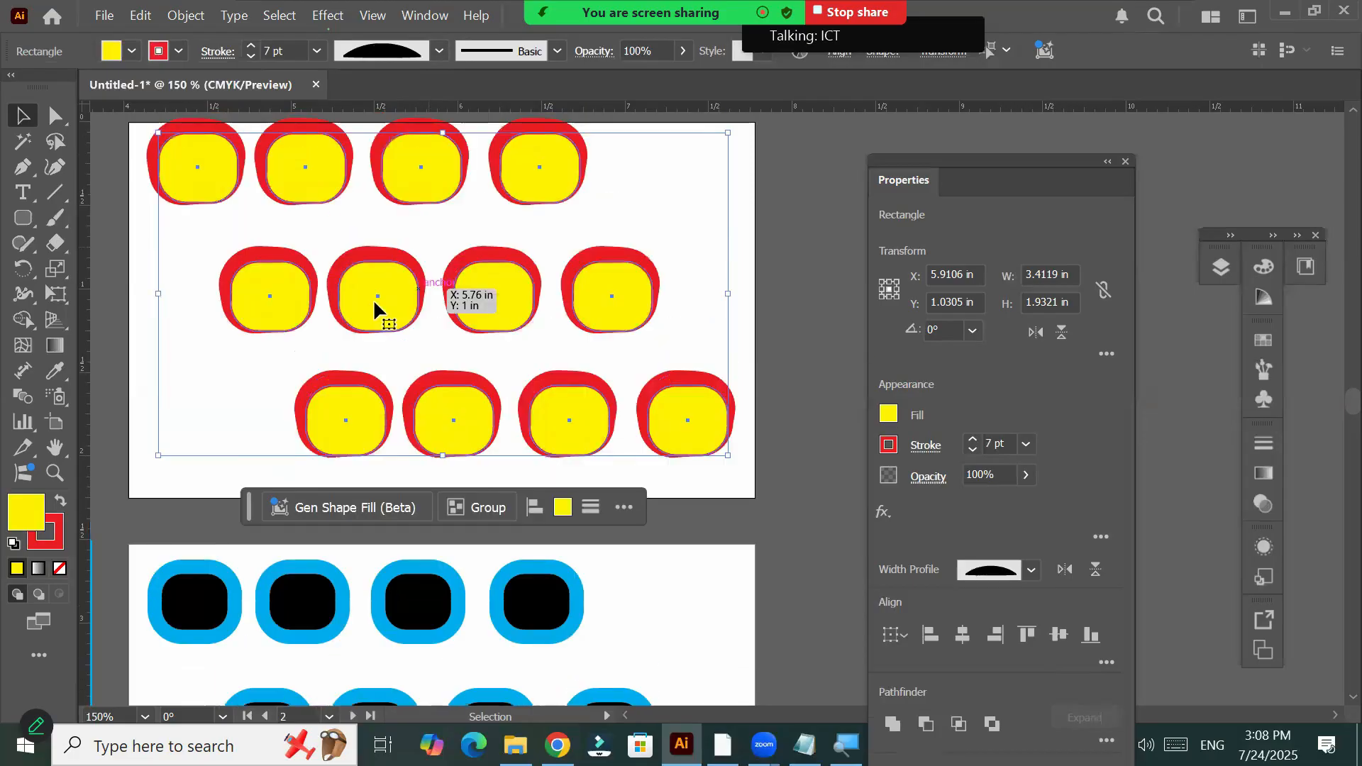
{"action": "key", "text": "space"}
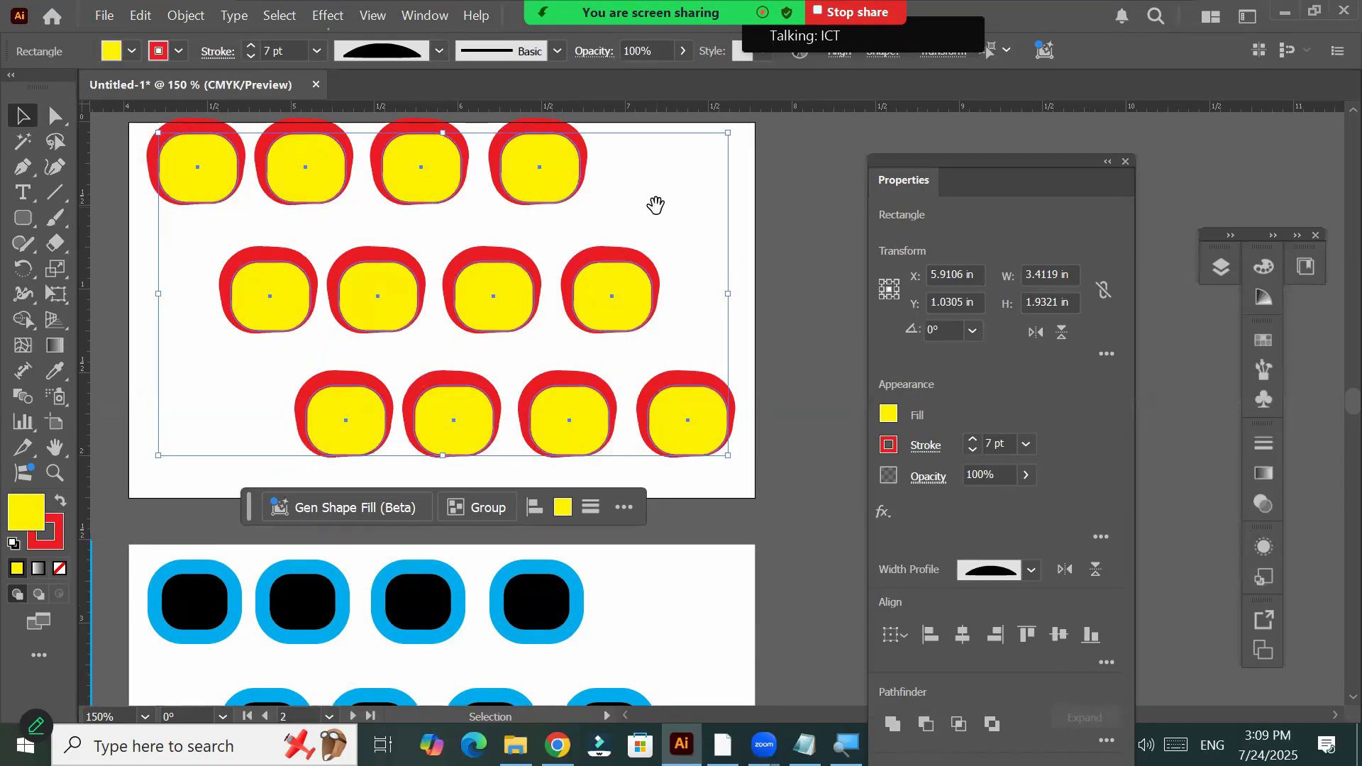
Pan to the empty artboard and bring up the Rectangle group's shape-tool flyout
{"action": "key", "text": "space"}
{"action": "key", "text": "space"}
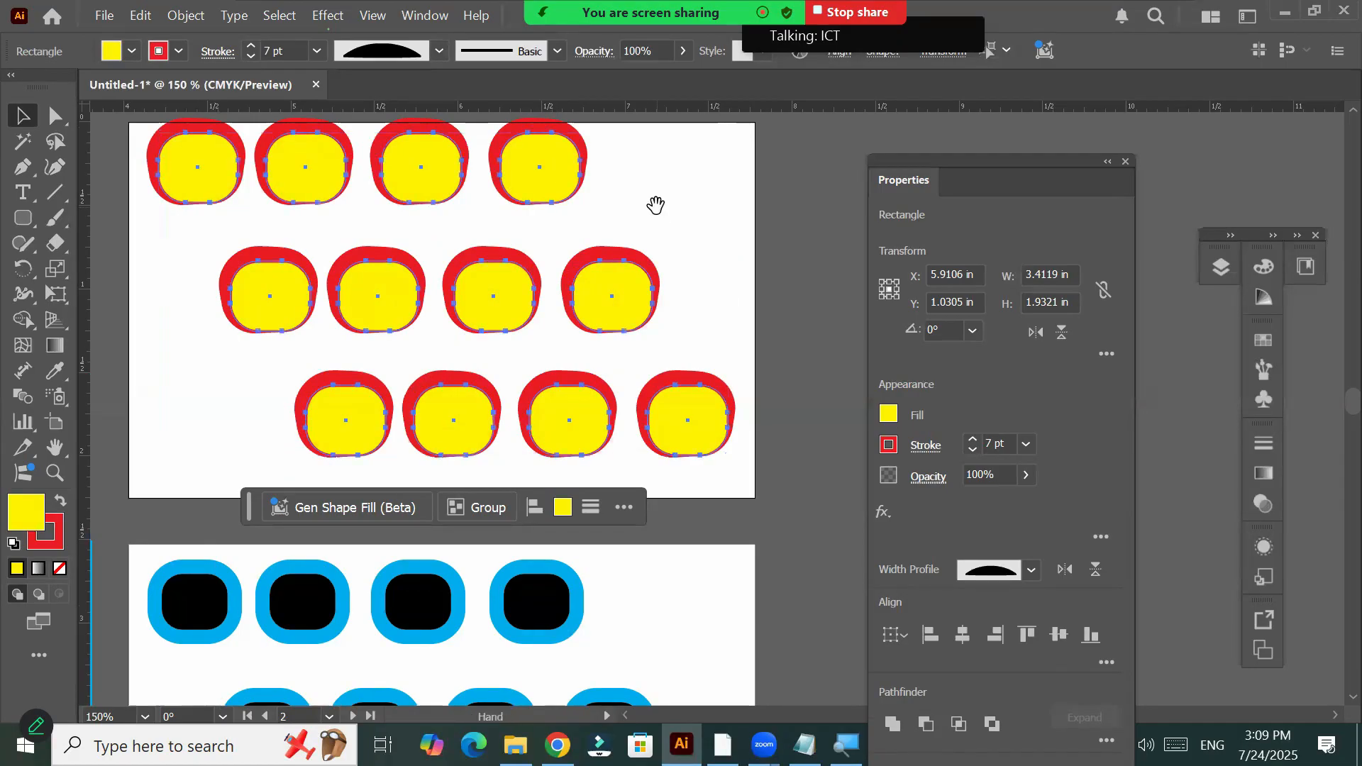
{"action": "left_click_drag", "start_coordinate": [462, 264], "coordinate": [578, 231]}
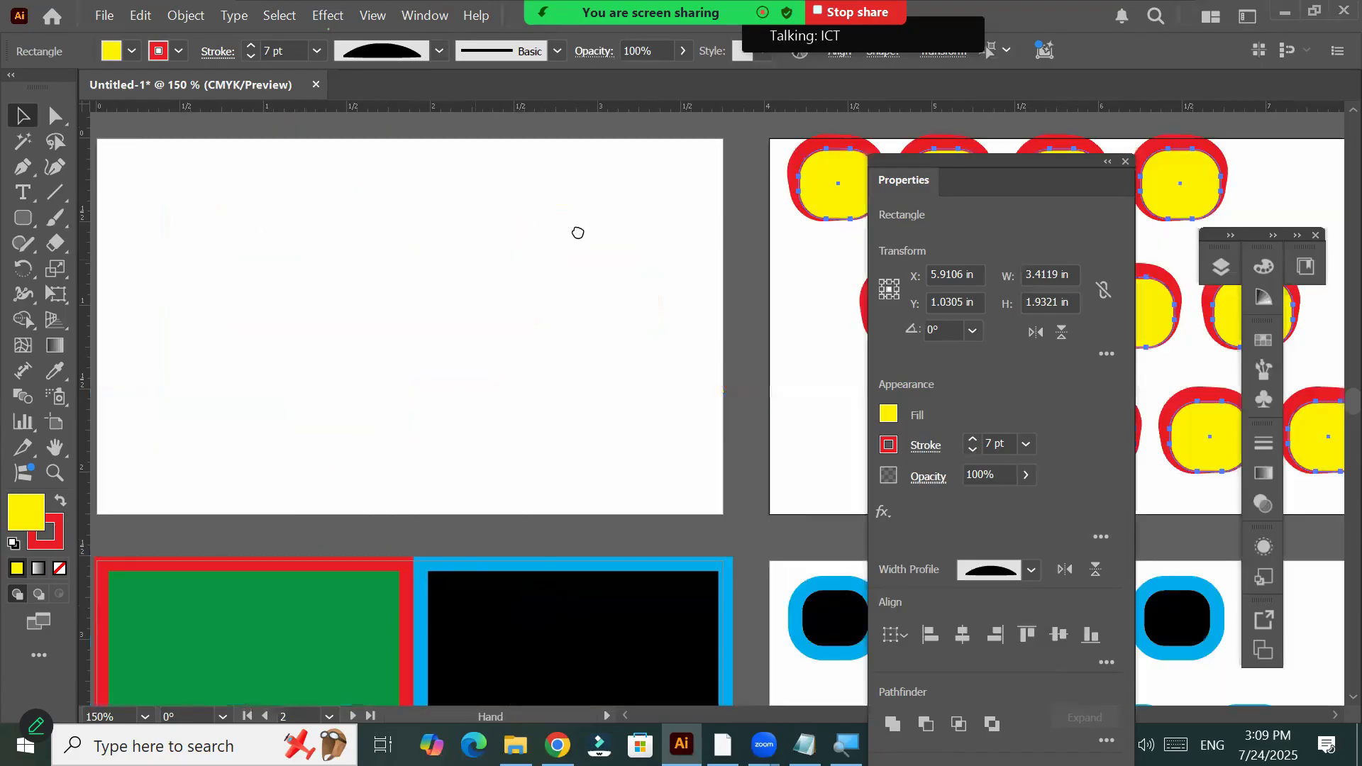
{"action": "left_click_drag", "start_coordinate": [520, 284], "coordinate": [566, 306]}
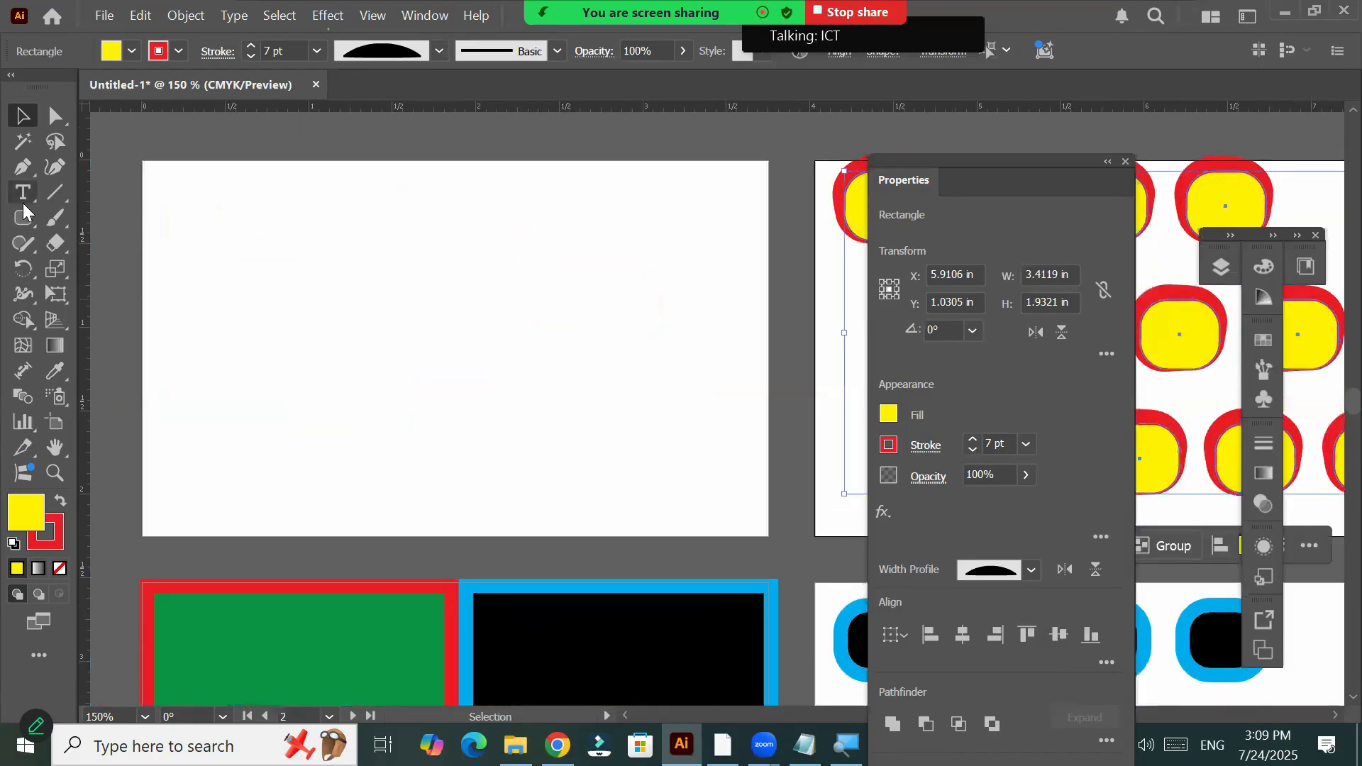
{"action": "left_click", "coordinate": [23, 202]}
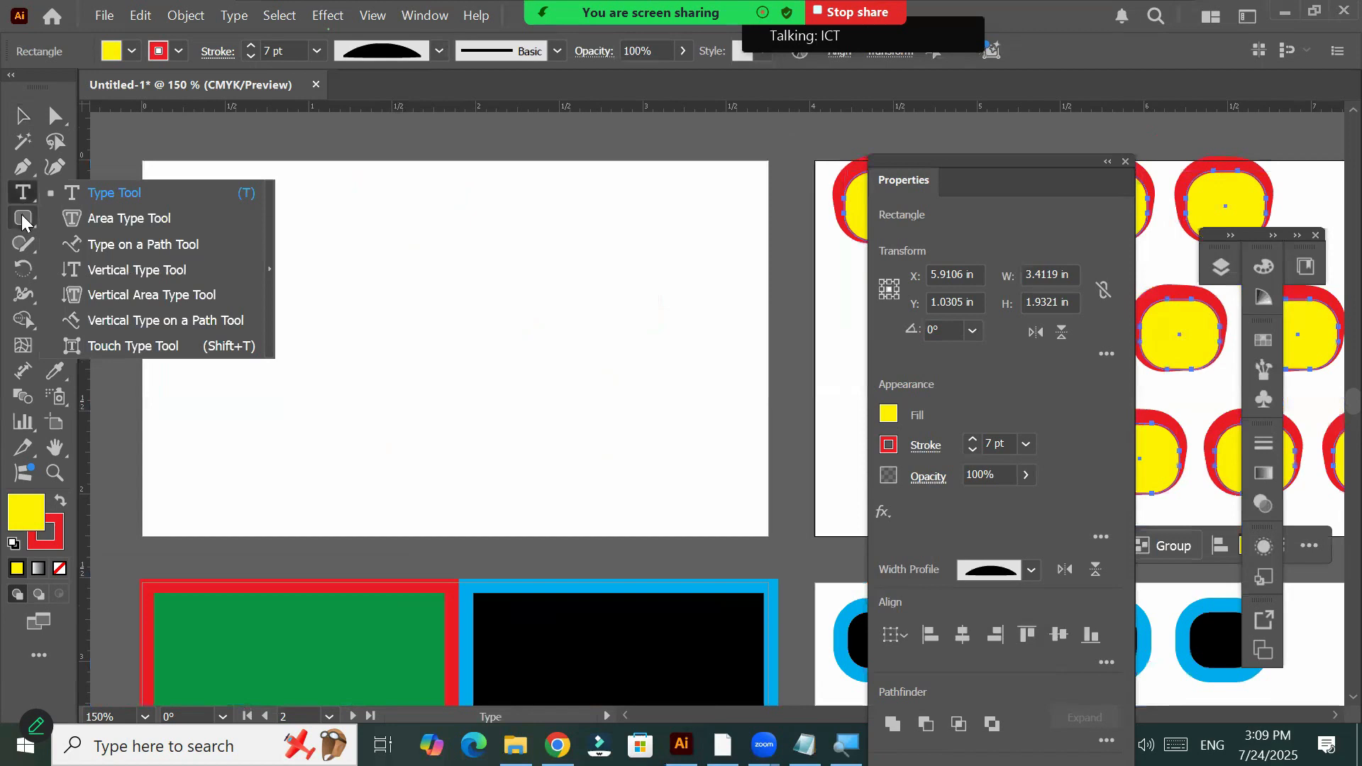
{"action": "left_click", "coordinate": [24, 219]}
Draw a practice yellow circle about 1.75 in across with the Ellipse Tool
{"action": "left_click", "coordinate": [103, 275]}
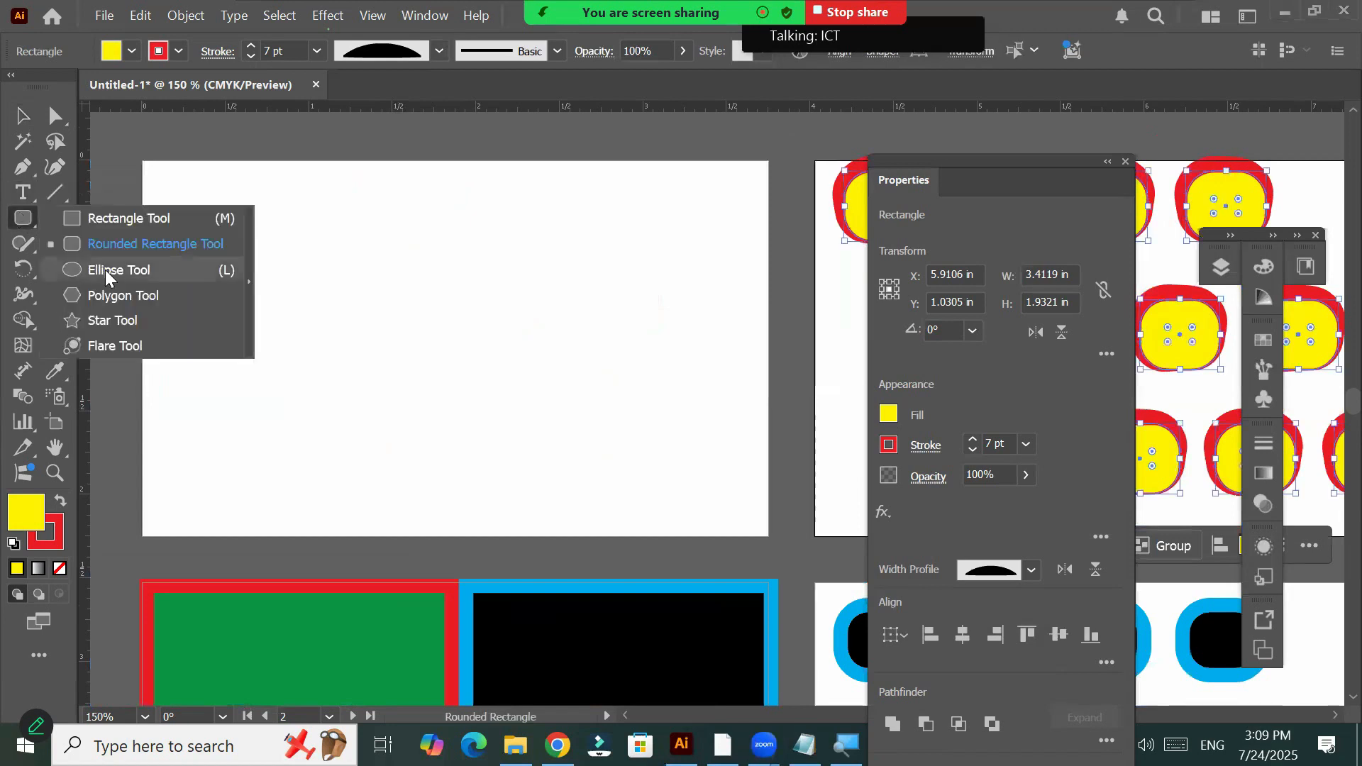
{"action": "left_click_drag", "start_coordinate": [449, 328], "coordinate": [747, 481]}
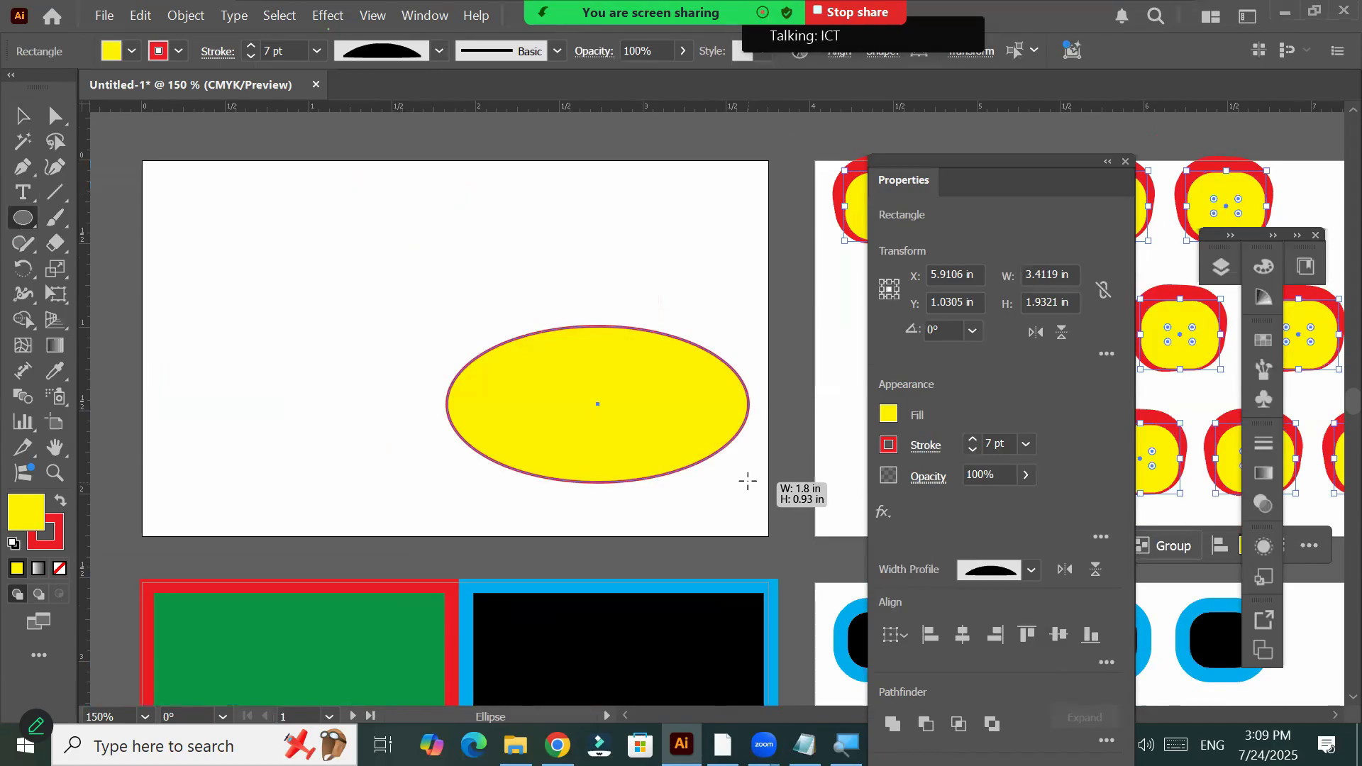
{"action": "left_click_drag", "start_coordinate": [659, 420], "coordinate": [597, 377]}
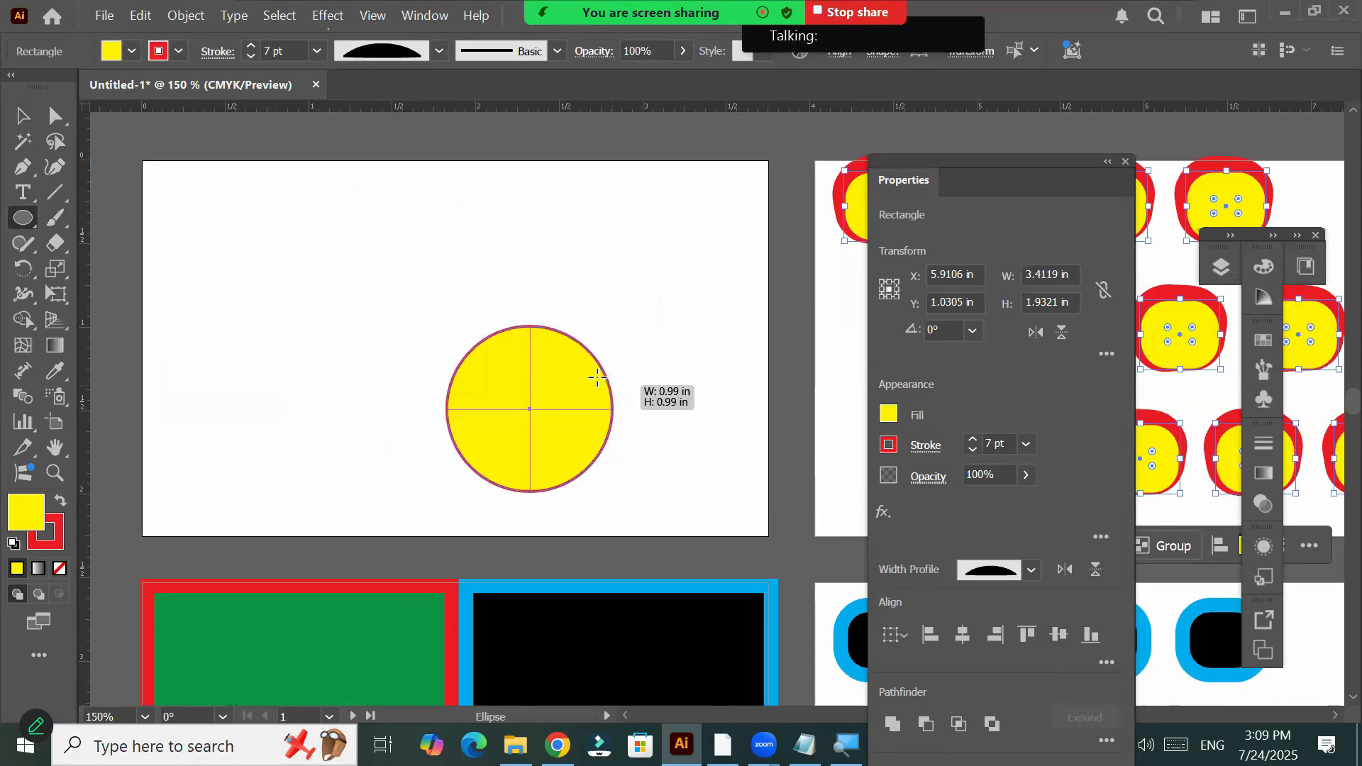
{"action": "left_click_drag", "start_coordinate": [732, 461], "coordinate": [673, 394]}
{"action": "left_click_drag", "start_coordinate": [314, 224], "coordinate": [713, 421]}
{"action": "left_click_drag", "start_coordinate": [546, 355], "coordinate": [614, 366]}
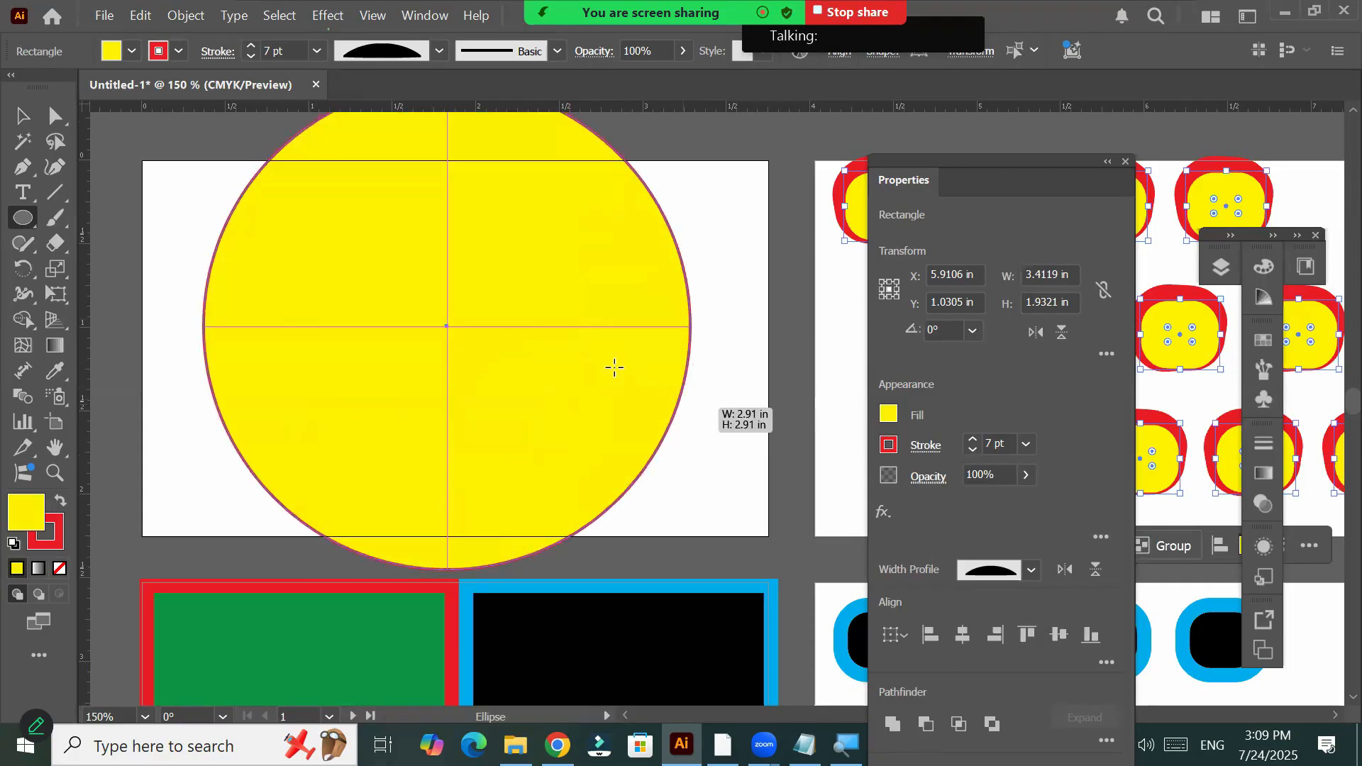
{"action": "left_click_drag", "start_coordinate": [529, 342], "coordinate": [731, 427]}
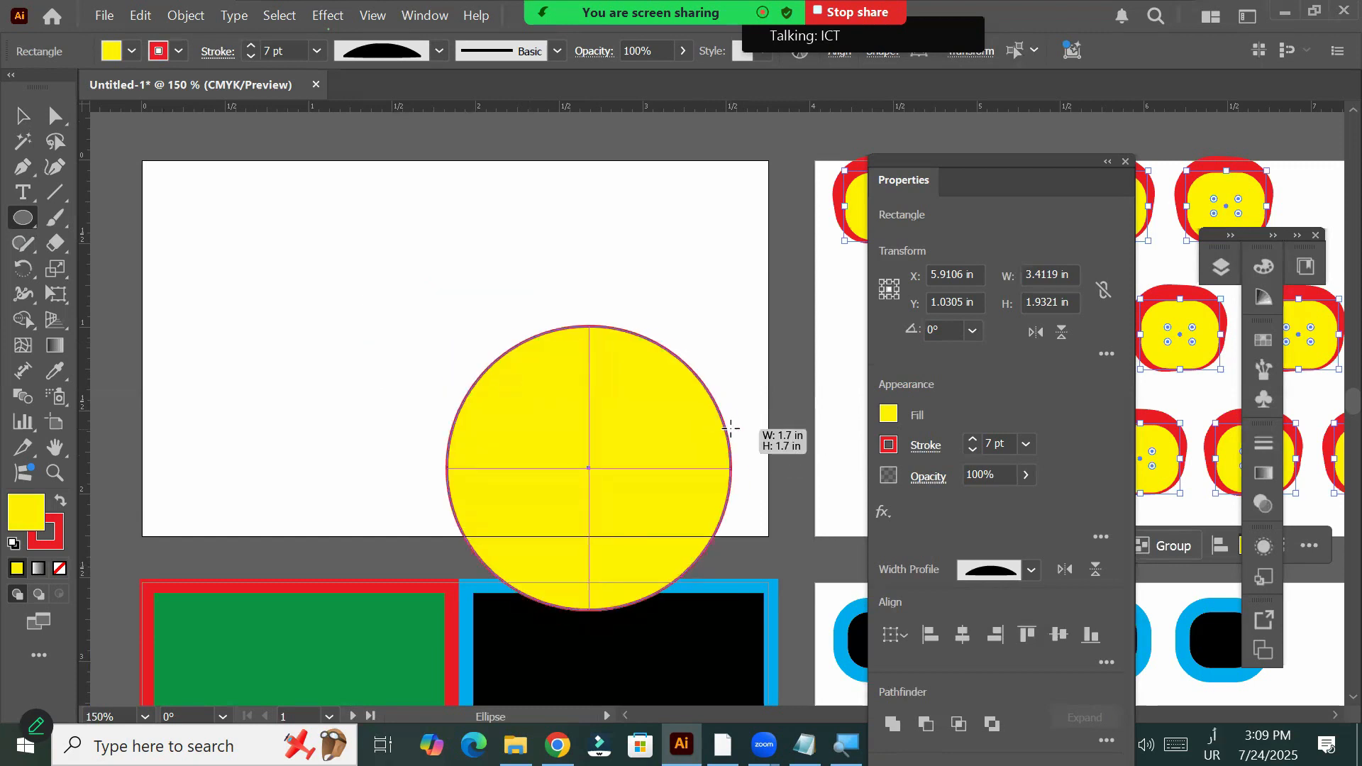
{"action": "left_click_drag", "start_coordinate": [692, 408], "coordinate": [591, 346]}
{"action": "mouse_move", "coordinate": [743, 450]}
{"action": "left_mouse_down"}
{"action": "mouse_move", "coordinate": [563, 350]}
{"action": "mouse_move", "coordinate": [690, 411]}
{"action": "mouse_move", "coordinate": [596, 350]}
{"action": "mouse_move", "coordinate": [593, 361]}
{"action": "left_mouse_up"}
Delete the practice circle, leaving the artboard empty, and reselect the Ellipse tool
{"action": "key", "text": "v"}
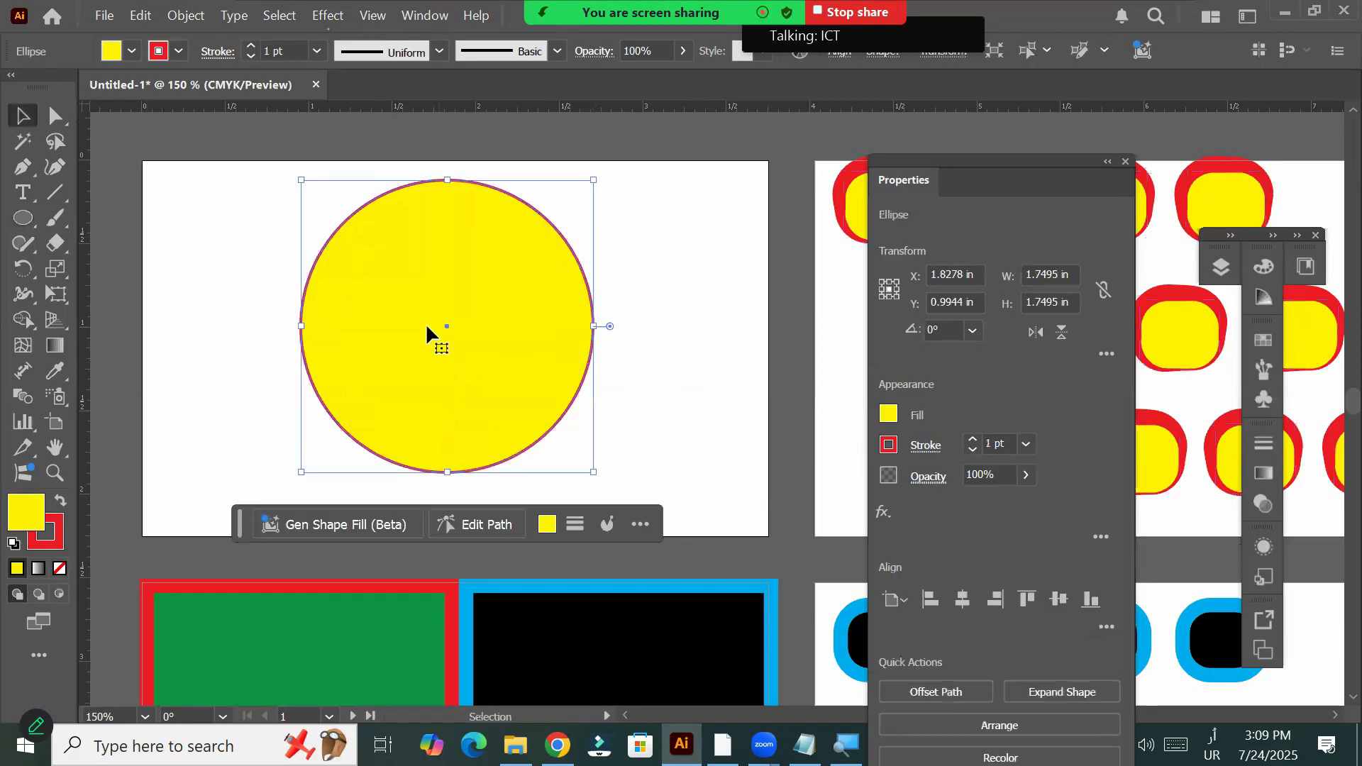
{"action": "key", "text": "Delete"}
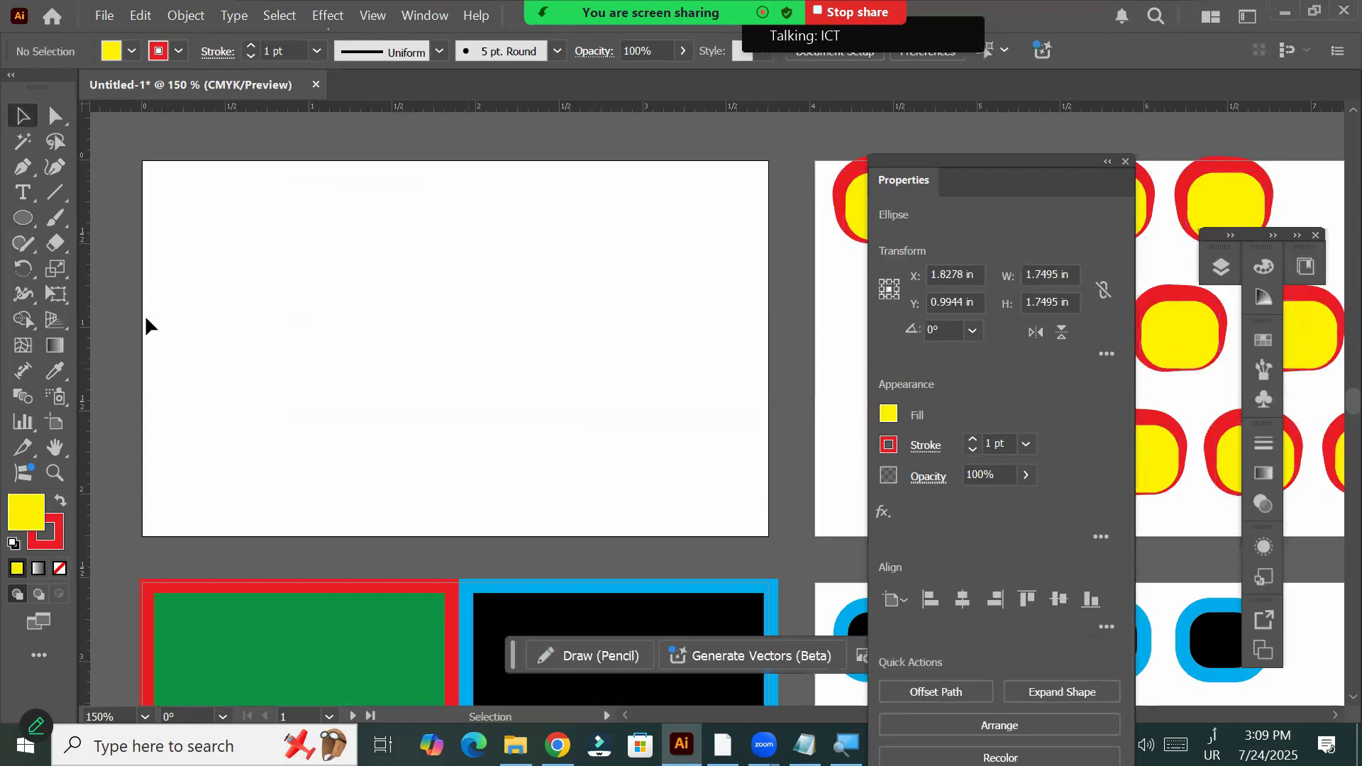
{"action": "left_click", "coordinate": [22, 219]}
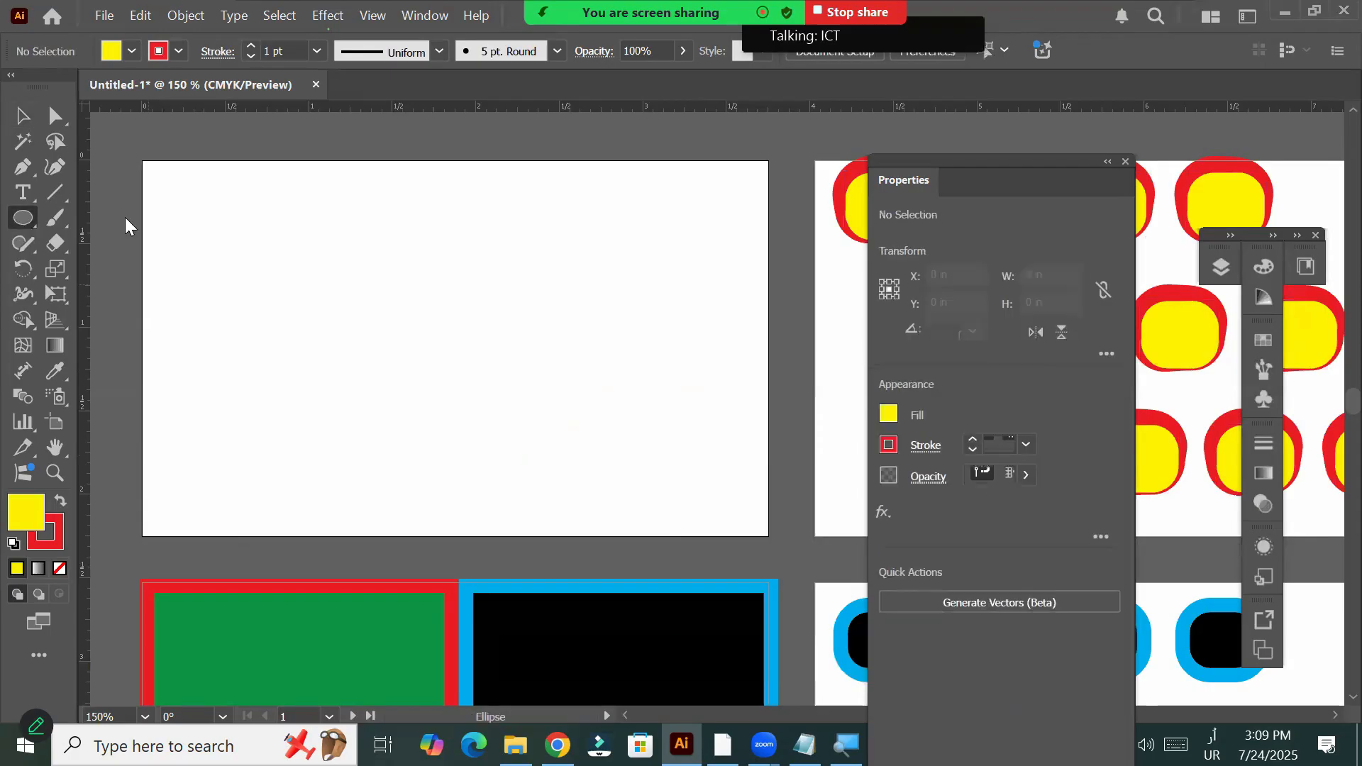
Drag out a yellow rectangle with the Rectangle Tool, constraining and resizing it toward a square
{"action": "left_click", "coordinate": [130, 217]}
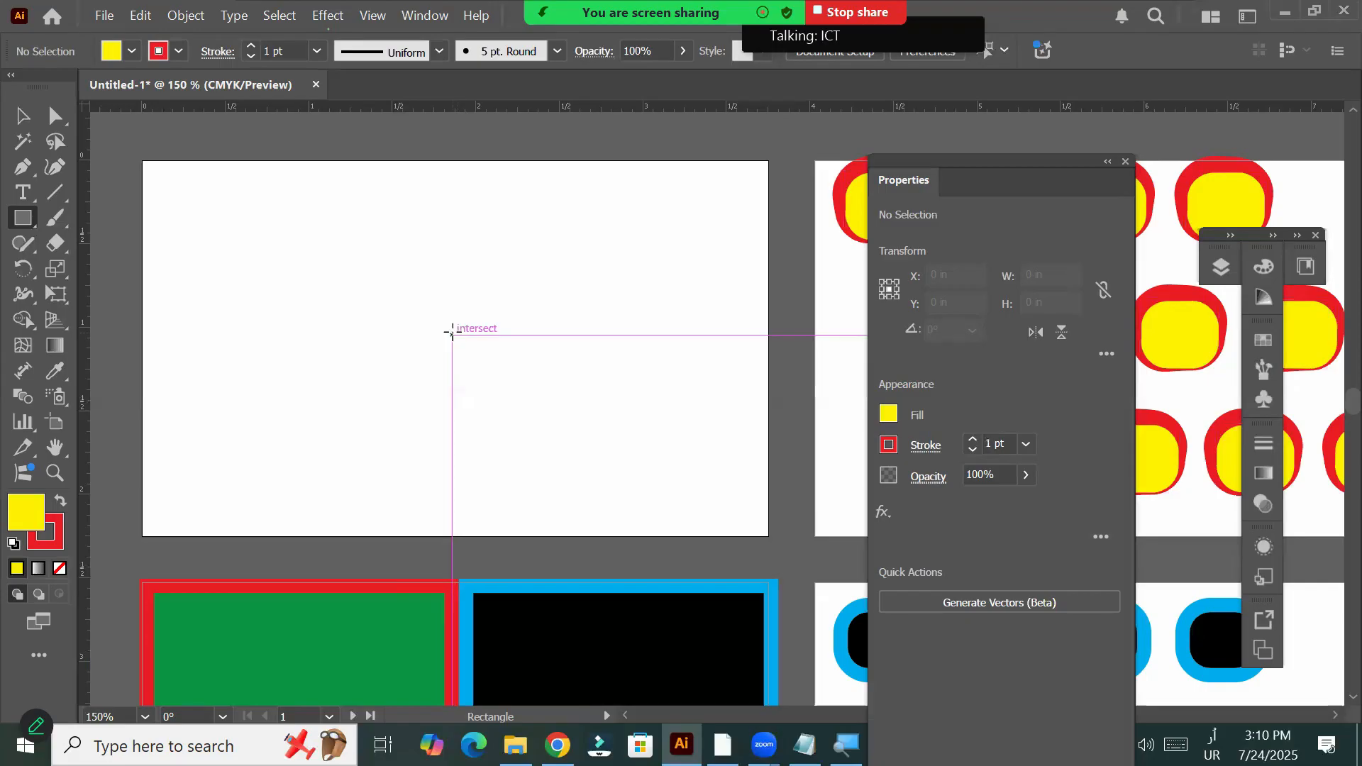
{"action": "mouse_move", "coordinate": [452, 334]}
{"action": "left_mouse_down"}
{"action": "mouse_move", "coordinate": [610, 461]}
{"action": "mouse_move", "coordinate": [676, 480]}
{"action": "left_mouse_up"}
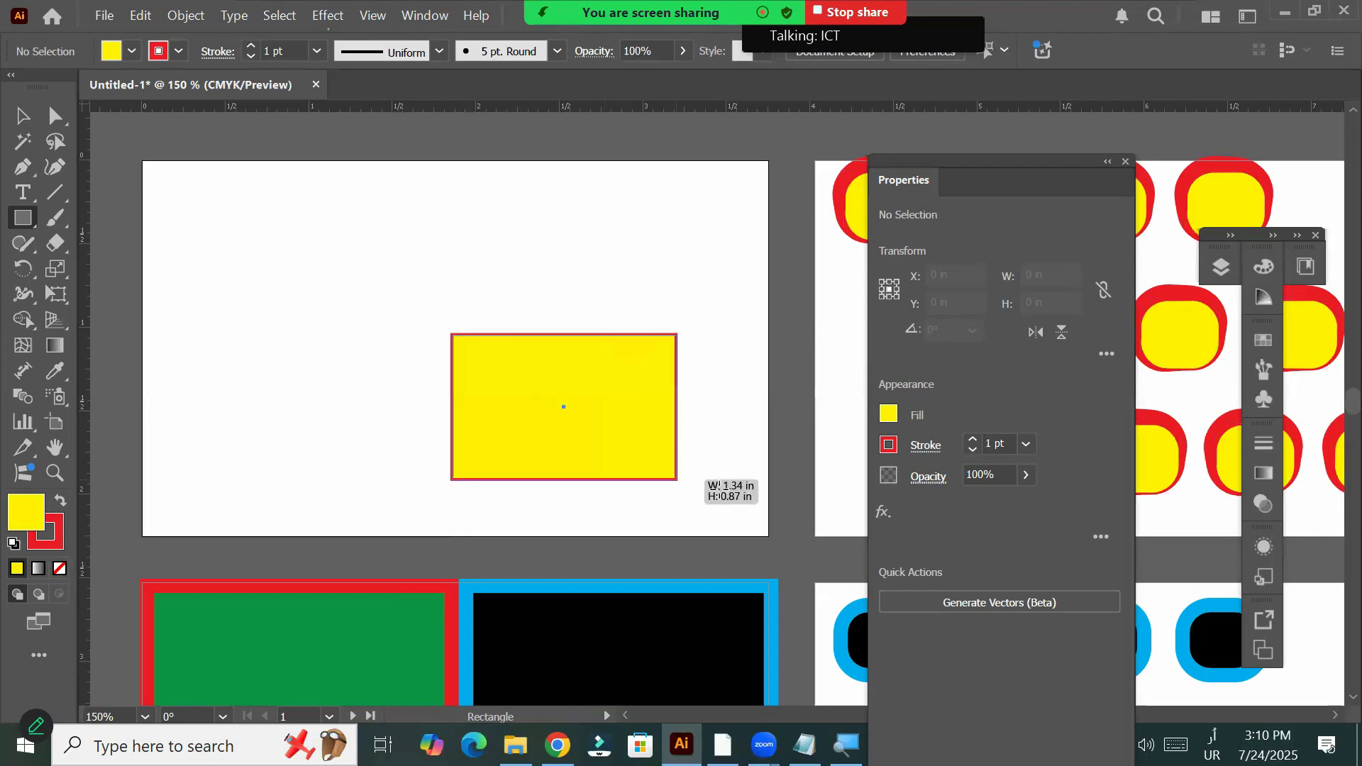
{"action": "left_click_drag", "start_coordinate": [667, 400], "coordinate": [717, 438]}
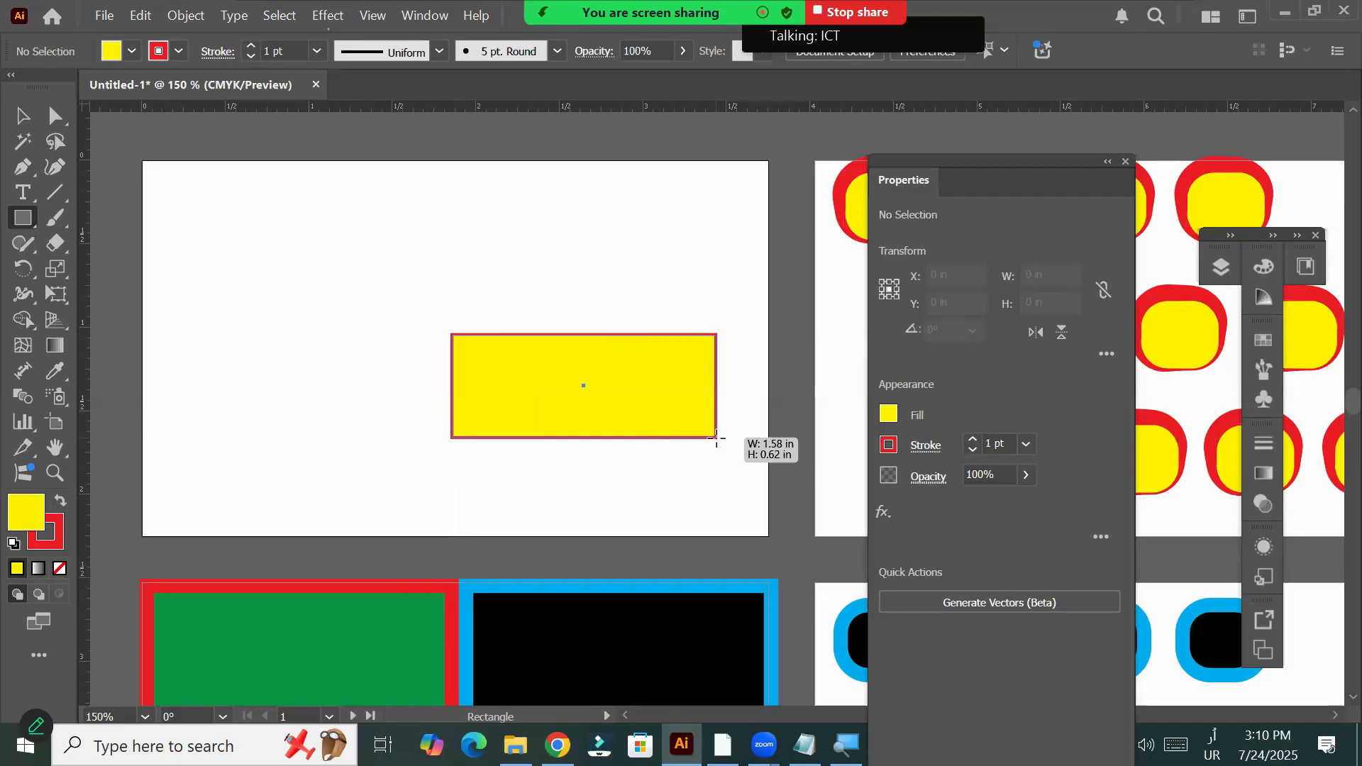
{"action": "mouse_move", "coordinate": [716, 437]}
{"action": "left_mouse_down"}
{"action": "mouse_move", "coordinate": [577, 380]}
{"action": "mouse_move", "coordinate": [685, 431]}
{"action": "left_mouse_up"}
{"action": "mouse_move", "coordinate": [580, 361]}
{"action": "left_mouse_down"}
{"action": "mouse_move", "coordinate": [702, 424]}
{"action": "mouse_move", "coordinate": [674, 425]}
{"action": "mouse_move", "coordinate": [595, 371]}
{"action": "mouse_move", "coordinate": [654, 399]}
{"action": "left_mouse_up"}
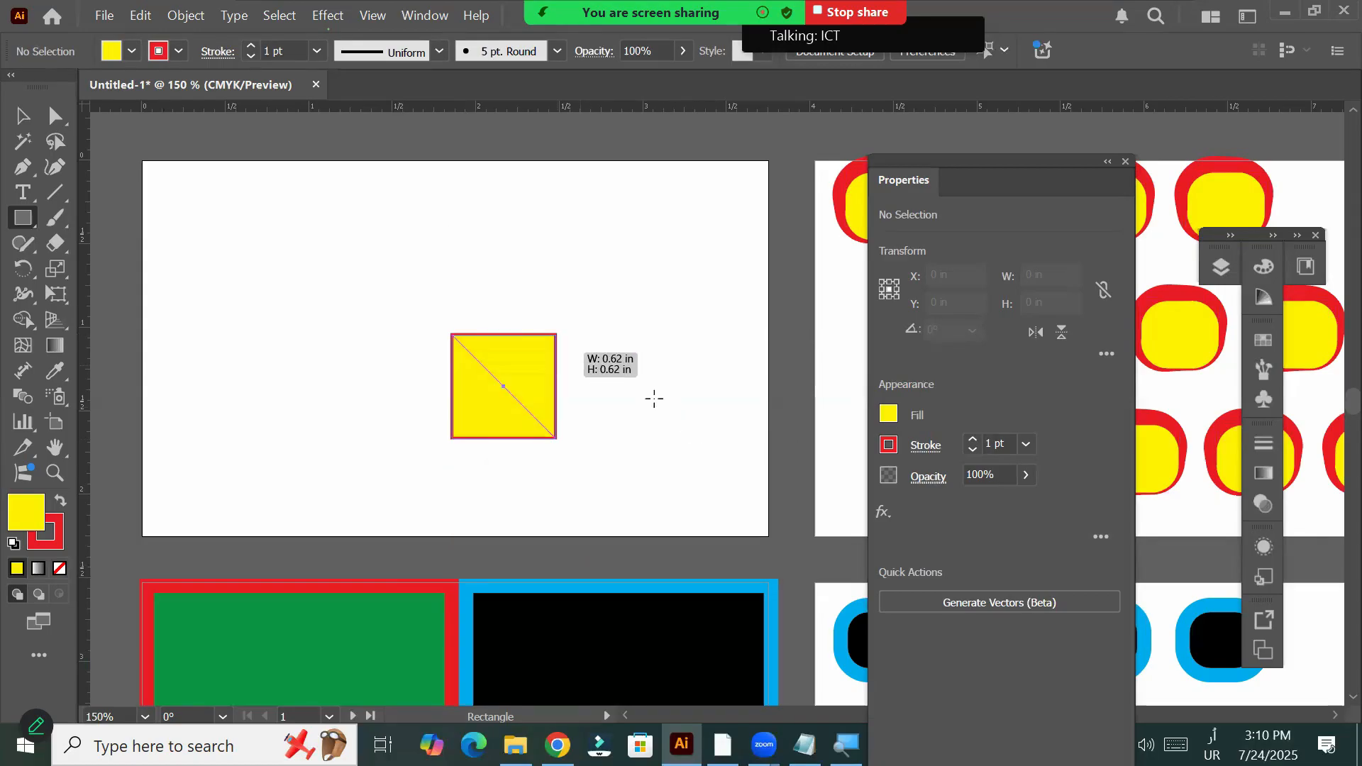
{"action": "left_click_drag", "start_coordinate": [548, 335], "coordinate": [706, 442]}
{"action": "left_click_drag", "start_coordinate": [500, 298], "coordinate": [683, 405]}
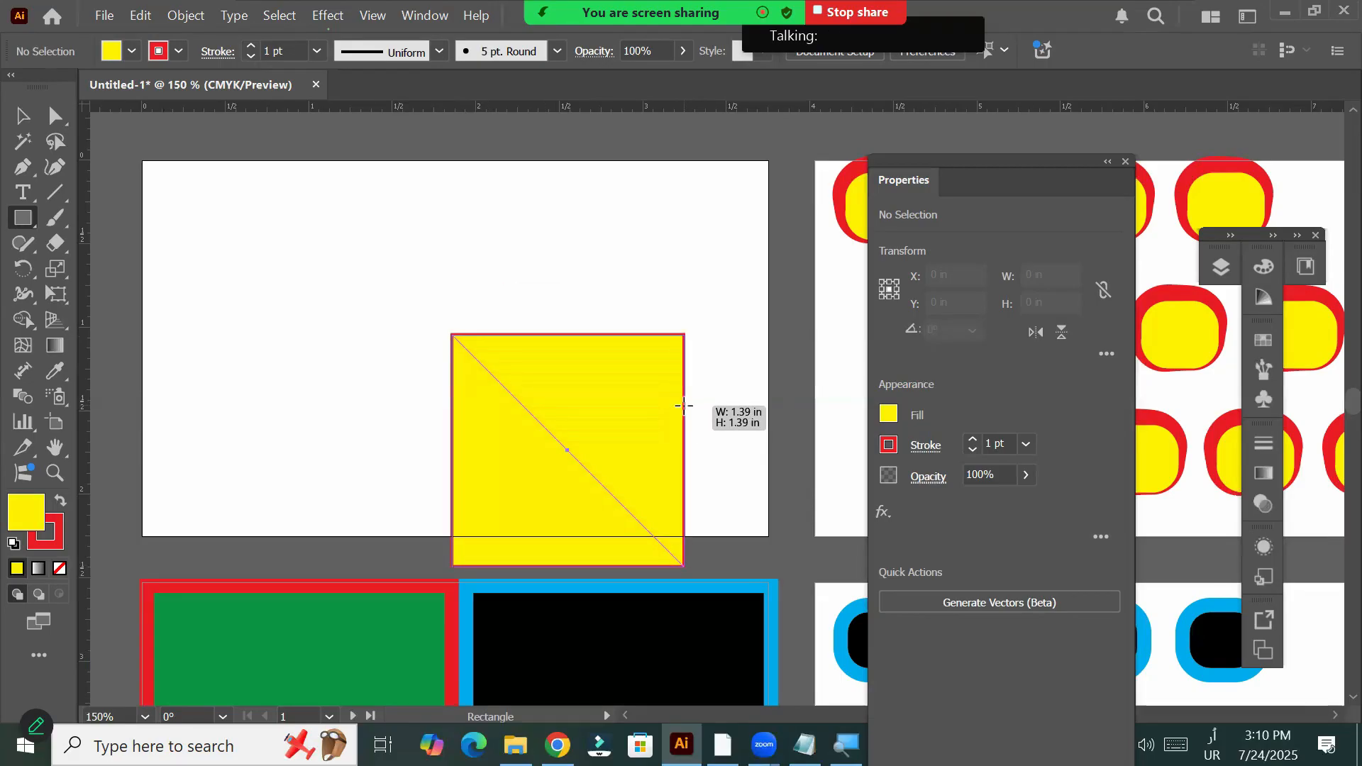
{"action": "mouse_move", "coordinate": [666, 390]}
{"action": "left_mouse_down"}
{"action": "mouse_move", "coordinate": [698, 431]}
{"action": "mouse_move", "coordinate": [644, 368]}
{"action": "mouse_move", "coordinate": [573, 342]}
{"action": "left_mouse_up"}
{"action": "left_click_drag", "start_coordinate": [504, 316], "coordinate": [483, 307]}
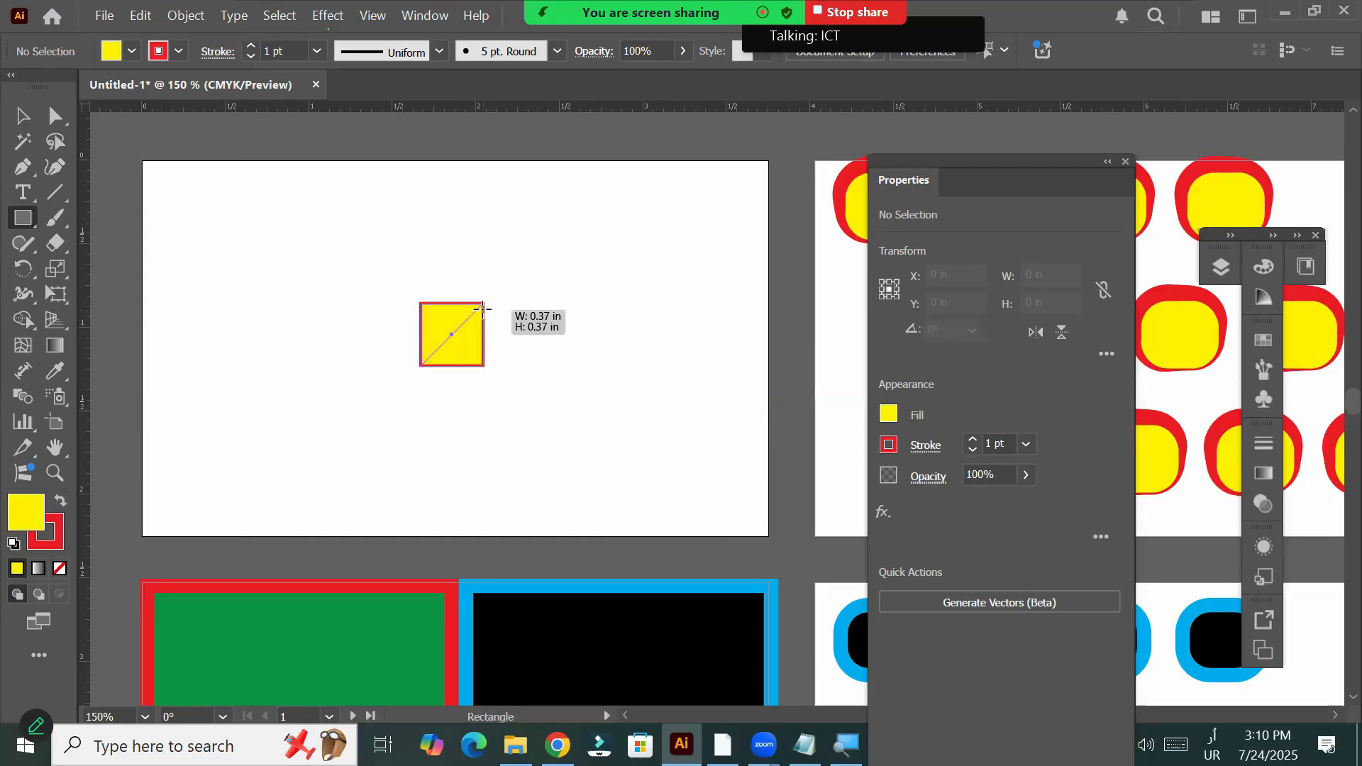
{"action": "mouse_move", "coordinate": [714, 461]}
{"action": "left_mouse_down"}
{"action": "mouse_move", "coordinate": [501, 342]}
{"action": "mouse_move", "coordinate": [546, 377]}
{"action": "left_mouse_up"}
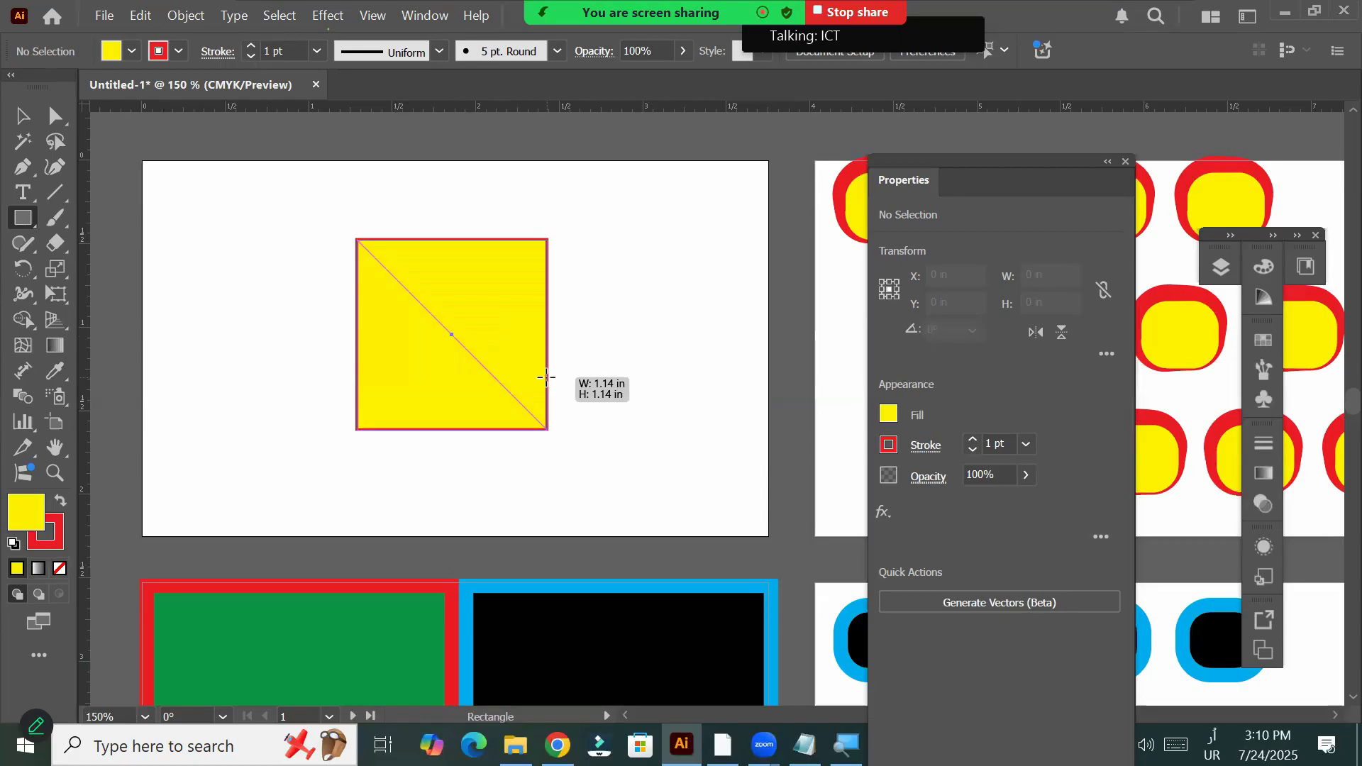
{"action": "mouse_move", "coordinate": [546, 378]}
{"action": "left_mouse_down"}
{"action": "mouse_move", "coordinate": [830, 405]}
{"action": "mouse_move", "coordinate": [588, 381]}
{"action": "mouse_move", "coordinate": [800, 413]}
{"action": "mouse_move", "coordinate": [588, 381]}
{"action": "mouse_move", "coordinate": [772, 418]}
{"action": "mouse_move", "coordinate": [740, 456]}
{"action": "mouse_move", "coordinate": [754, 428]}
{"action": "mouse_move", "coordinate": [766, 446]}
{"action": "mouse_move", "coordinate": [736, 444]}
{"action": "mouse_move", "coordinate": [793, 547]}
{"action": "mouse_move", "coordinate": [757, 98]}
{"action": "mouse_move", "coordinate": [132, 366]}
{"action": "mouse_move", "coordinate": [154, 461]}
{"action": "left_mouse_up"}
Finish the square at 1.8259 in per side with a 1 pt red stroke
{"action": "left_click_drag", "start_coordinate": [385, 701], "coordinate": [846, 686]}
{"action": "left_click_drag", "start_coordinate": [760, 584], "coordinate": [771, 570]}
{"action": "left_click_drag", "start_coordinate": [646, 537], "coordinate": [635, 537]}
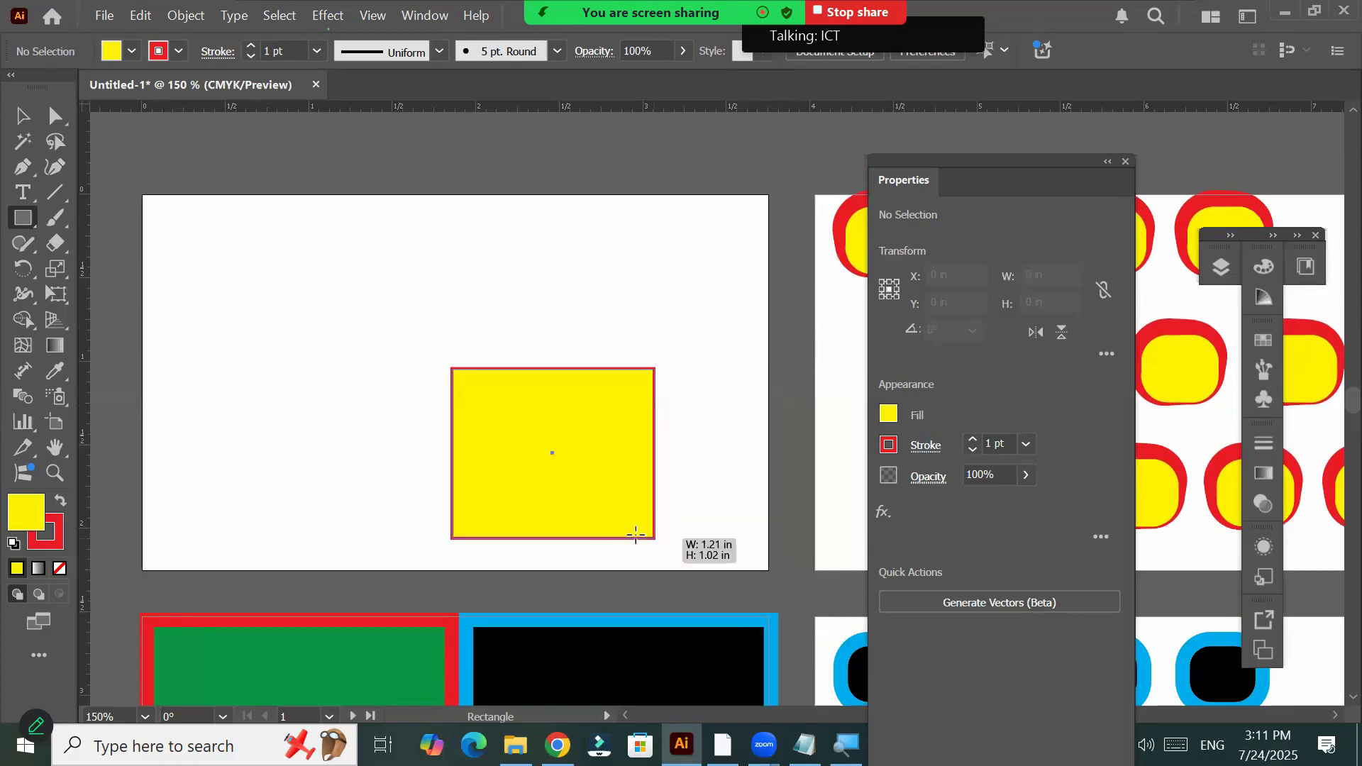
{"action": "mouse_move", "coordinate": [734, 537]}
{"action": "left_mouse_down"}
{"action": "mouse_move", "coordinate": [778, 548]}
{"action": "mouse_move", "coordinate": [775, 518]}
{"action": "mouse_move", "coordinate": [619, 518]}
{"action": "left_mouse_up"}
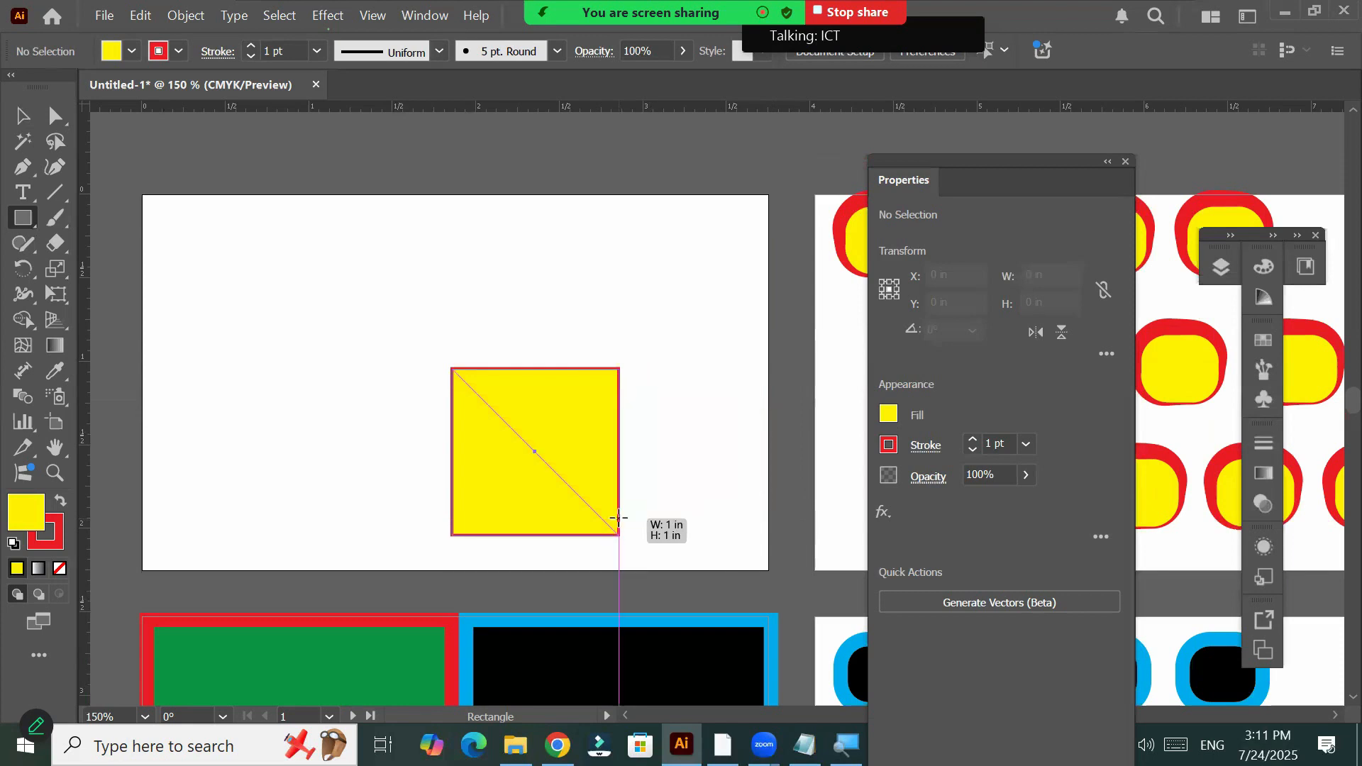
{"action": "left_click_drag", "start_coordinate": [620, 518], "coordinate": [620, 518]}
{"action": "left_click_drag", "start_coordinate": [632, 523], "coordinate": [632, 522]}
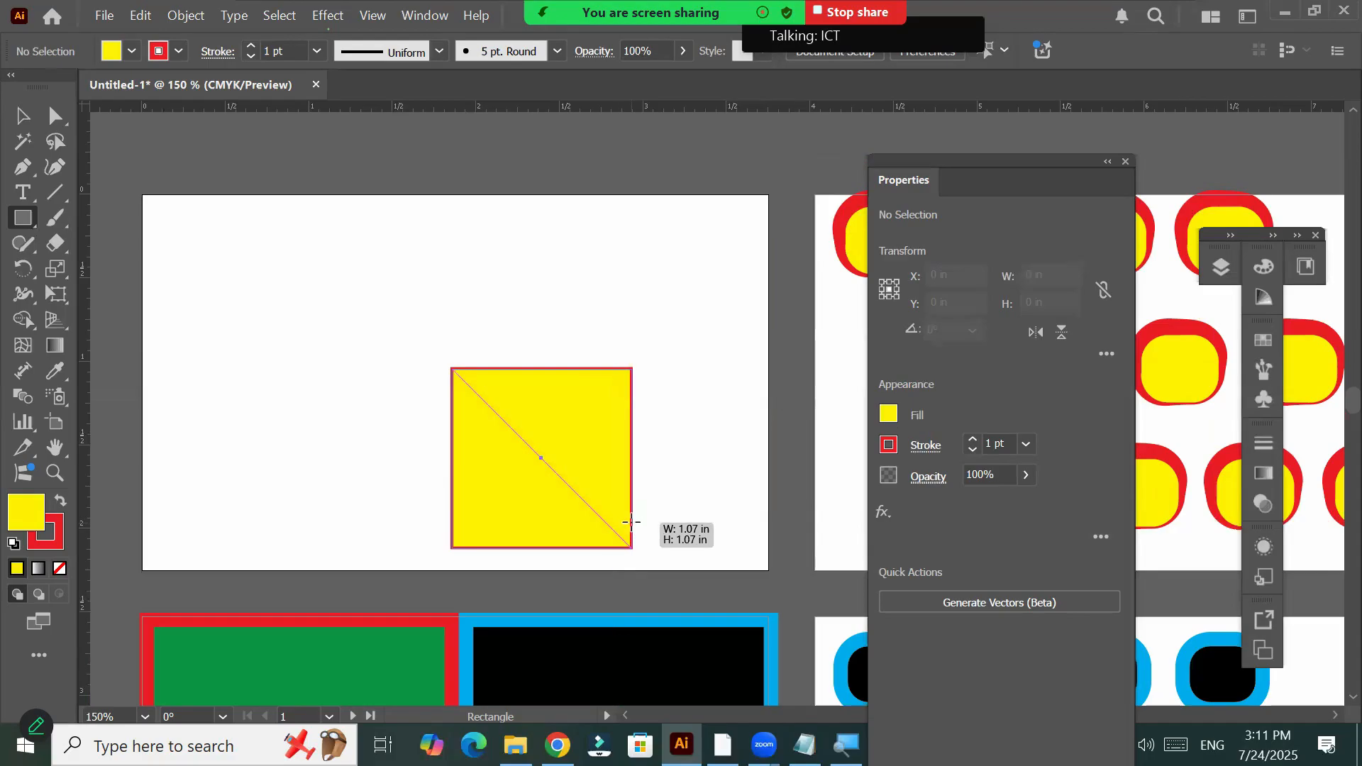
{"action": "left_click_drag", "start_coordinate": [629, 522], "coordinate": [664, 540]}
{"action": "left_click_drag", "start_coordinate": [577, 480], "coordinate": [605, 503]}
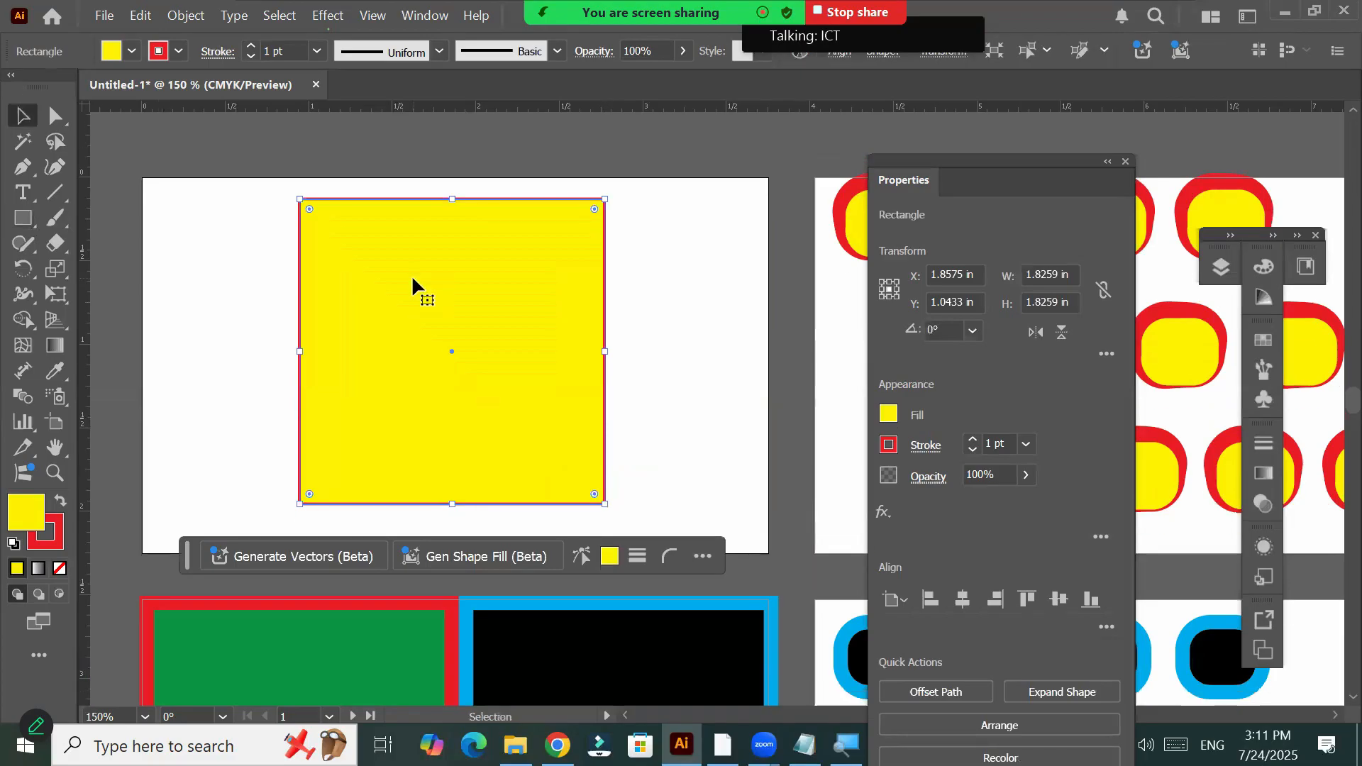
Nudge the yellow square slightly down on the artboard
{"action": "scroll", "coordinate": [454, 355], "scroll_direction": "down", "scroll_amount": 1}
{"action": "key", "text": "v"}
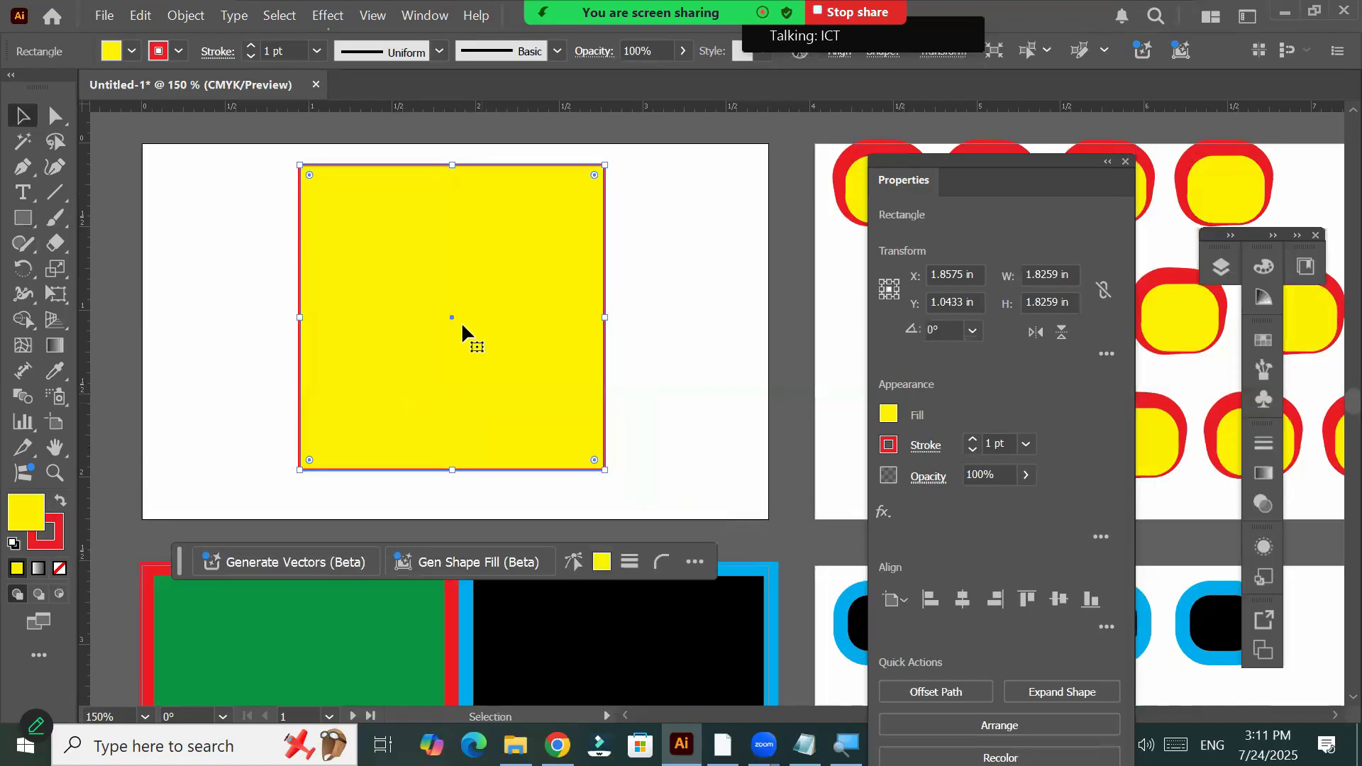
{"action": "mouse_move", "coordinate": [490, 330]}
{"action": "left_mouse_down"}
{"action": "mouse_move", "coordinate": [502, 368]}
{"action": "mouse_move", "coordinate": [494, 347]}
{"action": "left_mouse_up"}
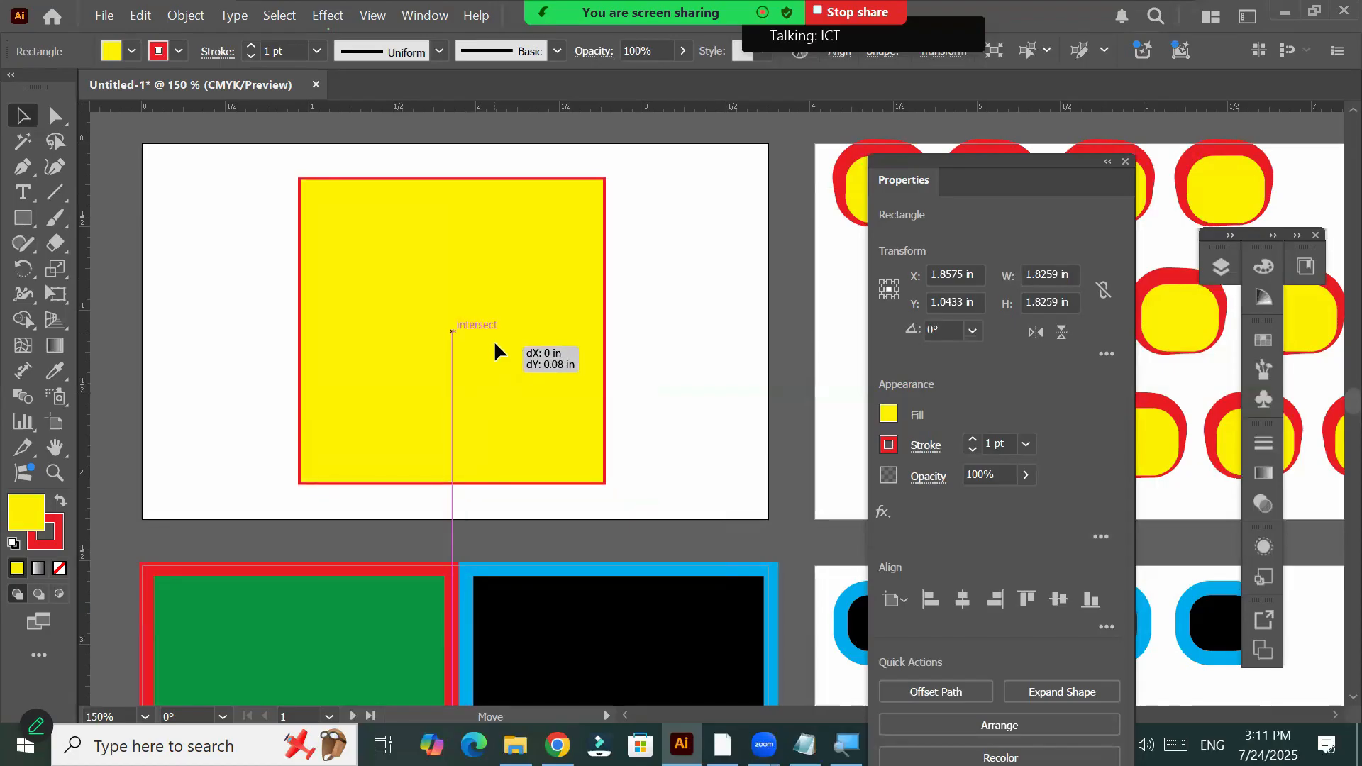
{"action": "left_click_drag", "start_coordinate": [494, 339], "coordinate": [494, 339]}
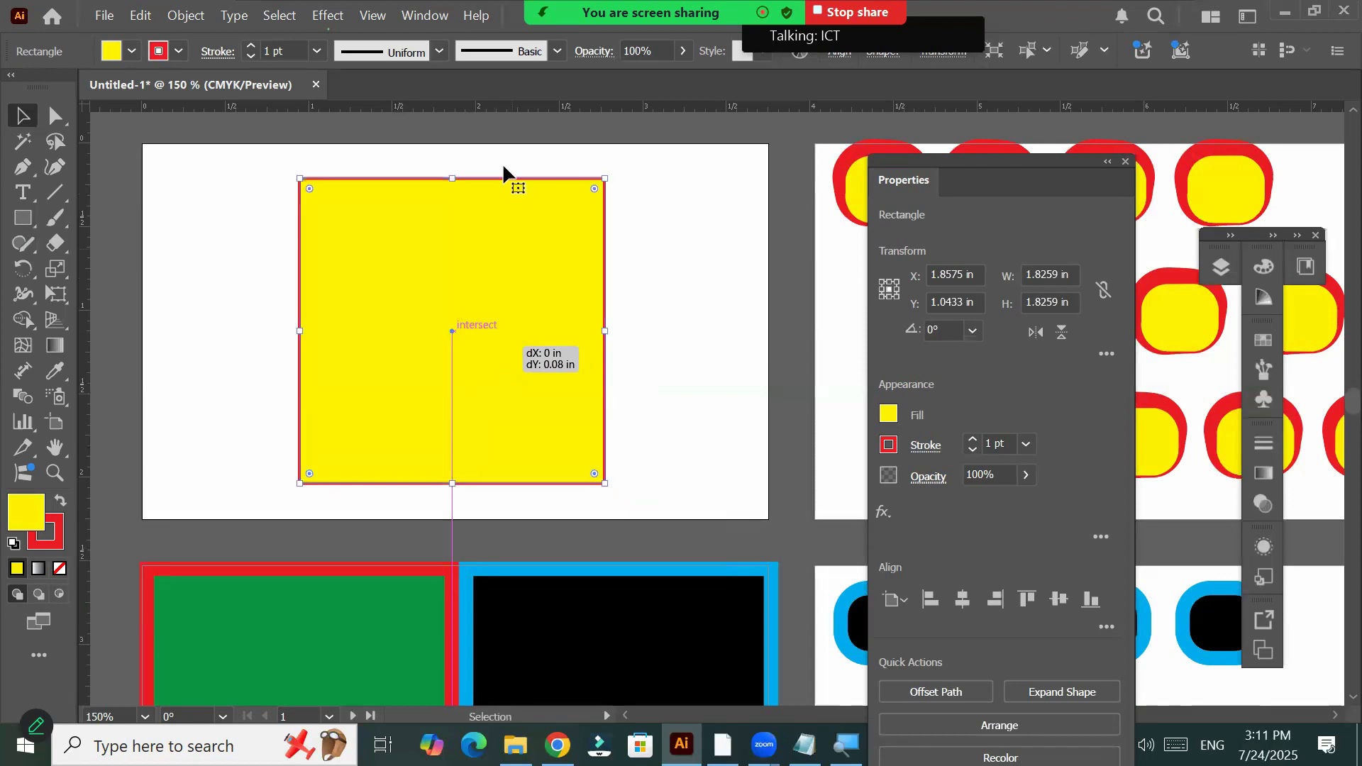
Add horizontal and vertical ruler guides crossing at the square's centre
{"action": "left_click_drag", "start_coordinate": [469, 107], "coordinate": [453, 331]}
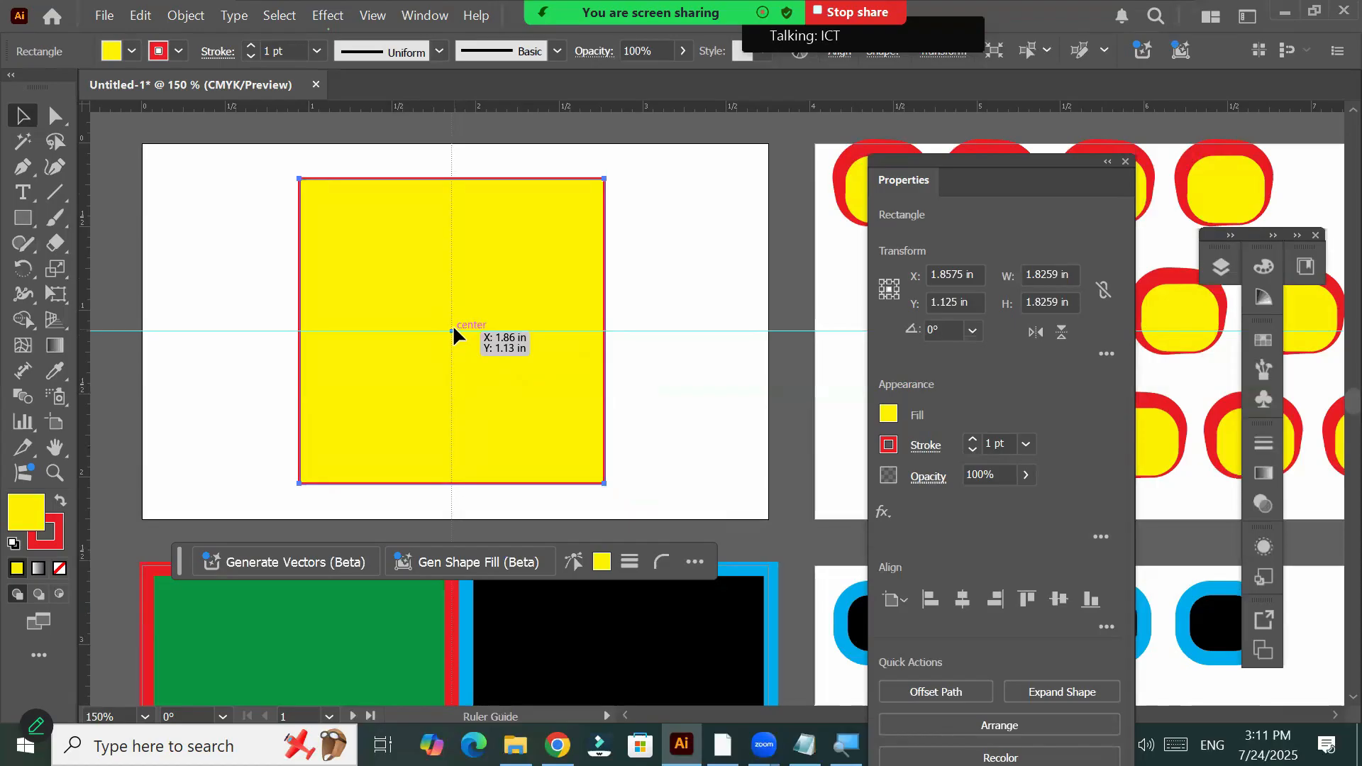
{"action": "left_click_drag", "start_coordinate": [452, 330], "coordinate": [454, 481]}
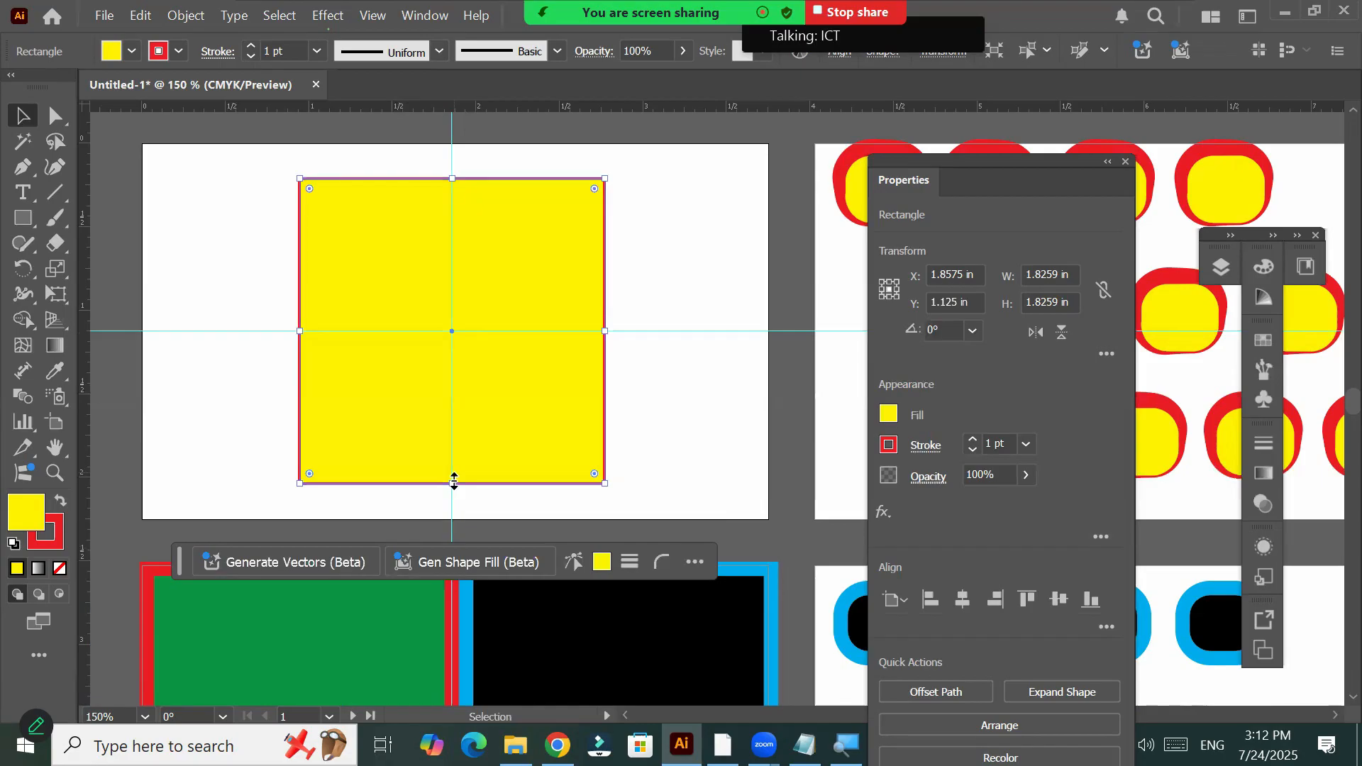
{"action": "scroll", "coordinate": [453, 481], "scroll_direction": "down", "scroll_amount": 1}
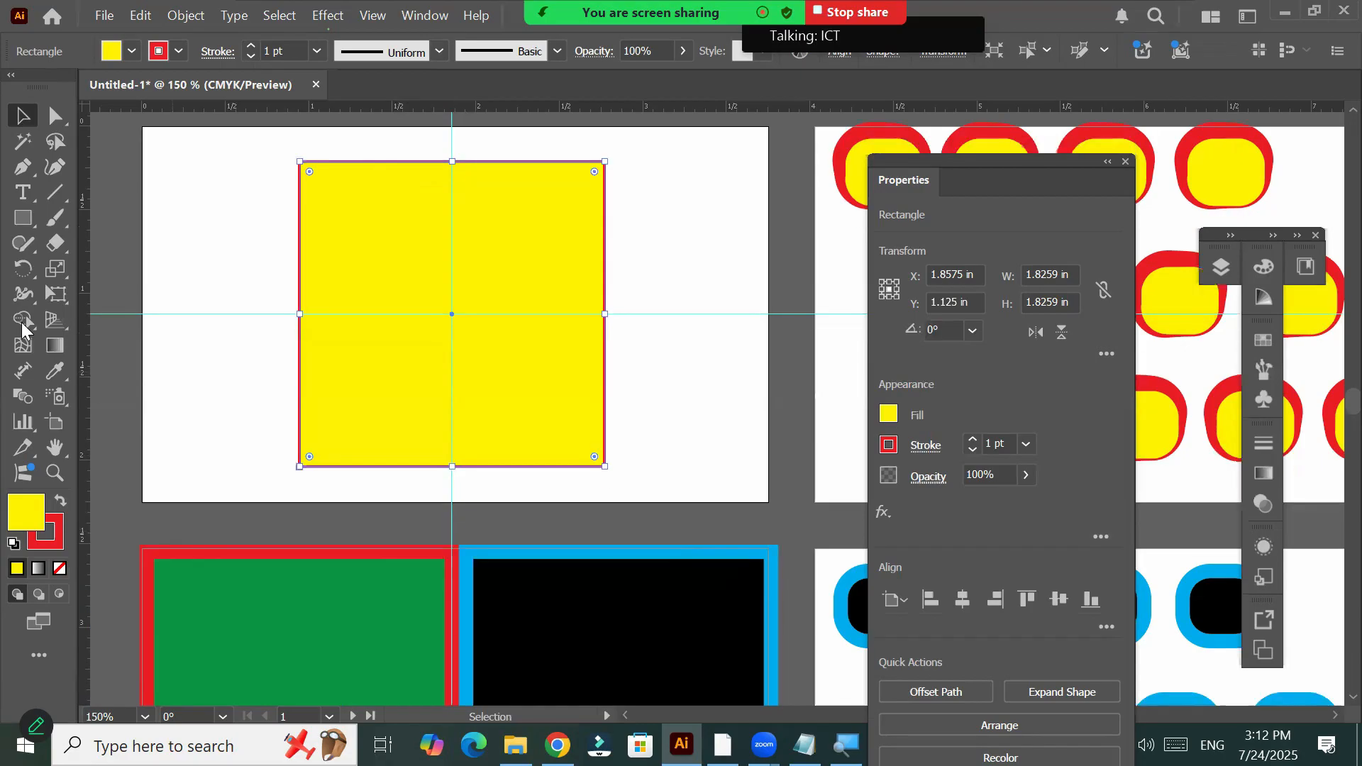
Deselect the yellow square and switch to the Ellipse tool (L)
{"action": "right_click", "coordinate": [25, 218]}
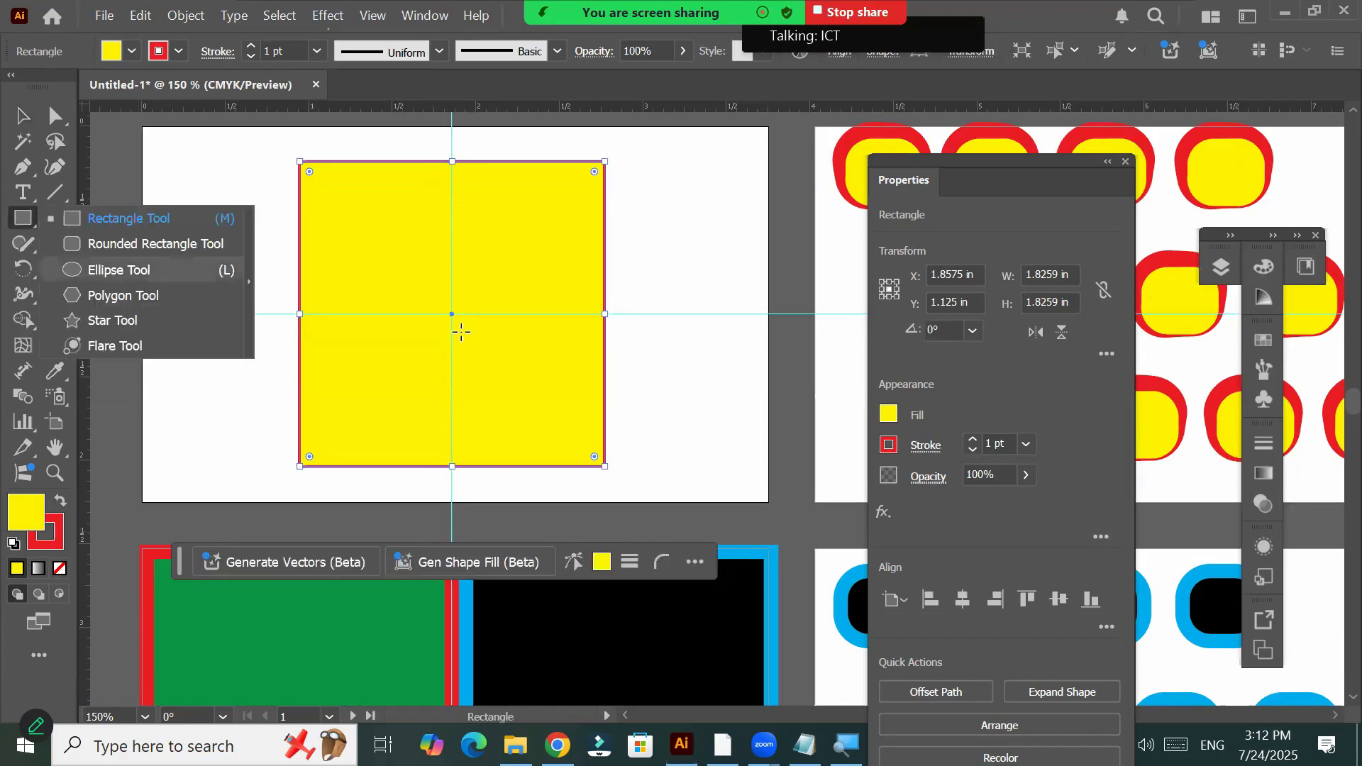
{"action": "key", "text": "l"}
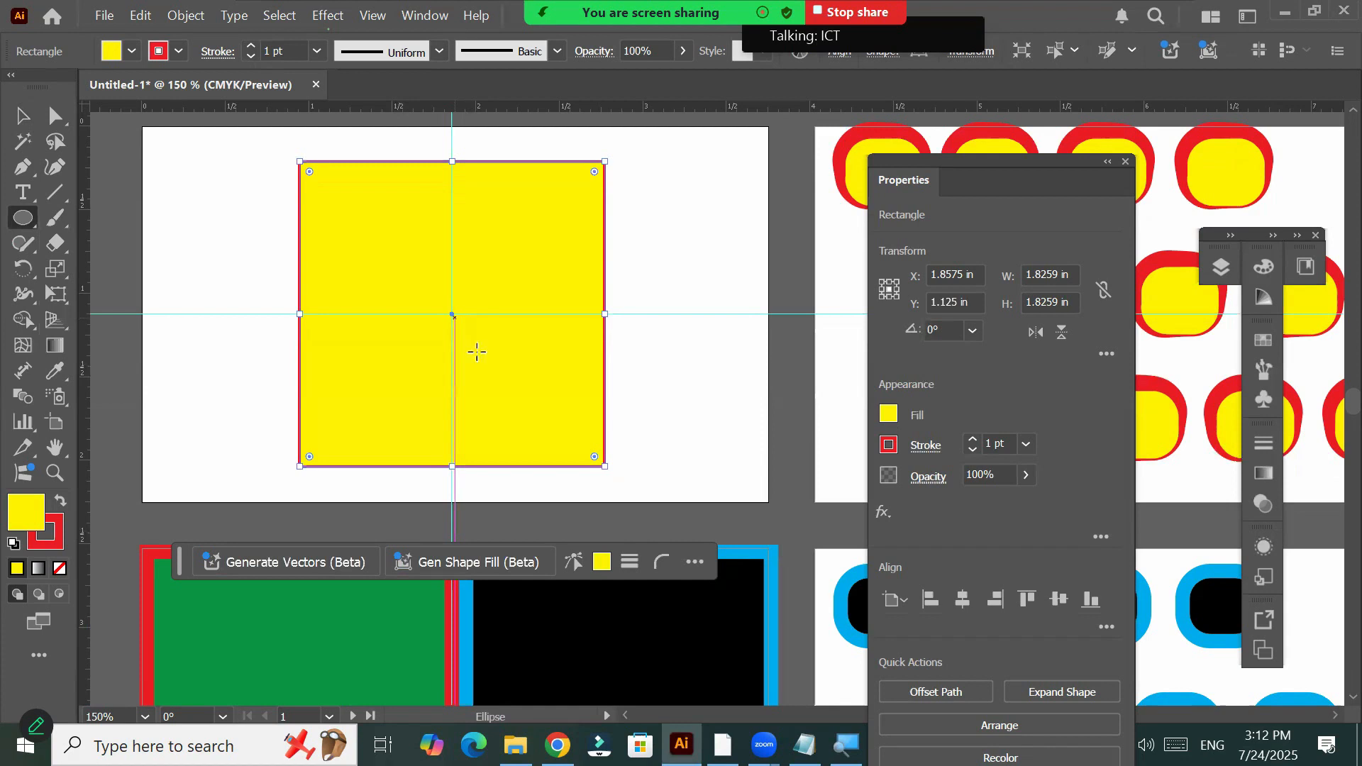
{"action": "left_click", "coordinate": [22, 115]}
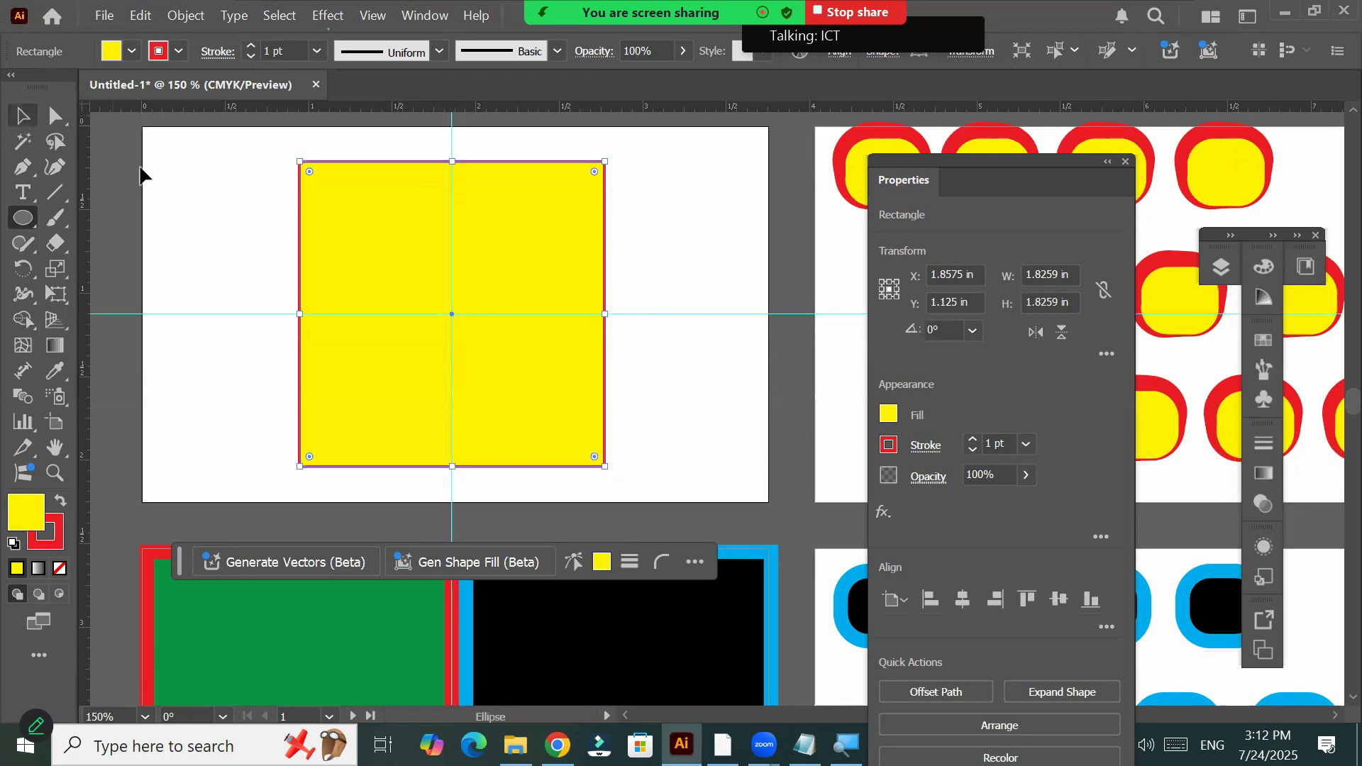
{"action": "key", "text": "v"}
{"action": "key", "text": "ctrl+shift+a"}
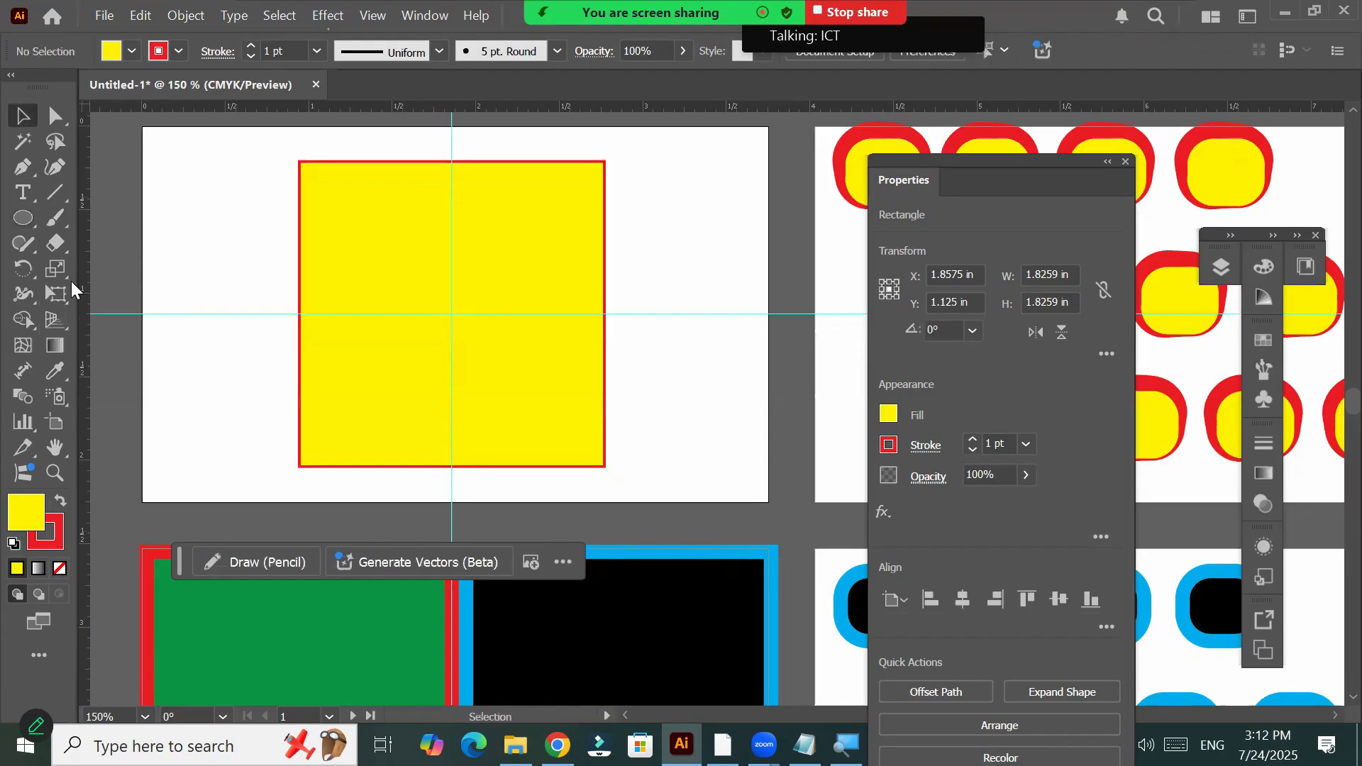
{"action": "key", "text": "l"}
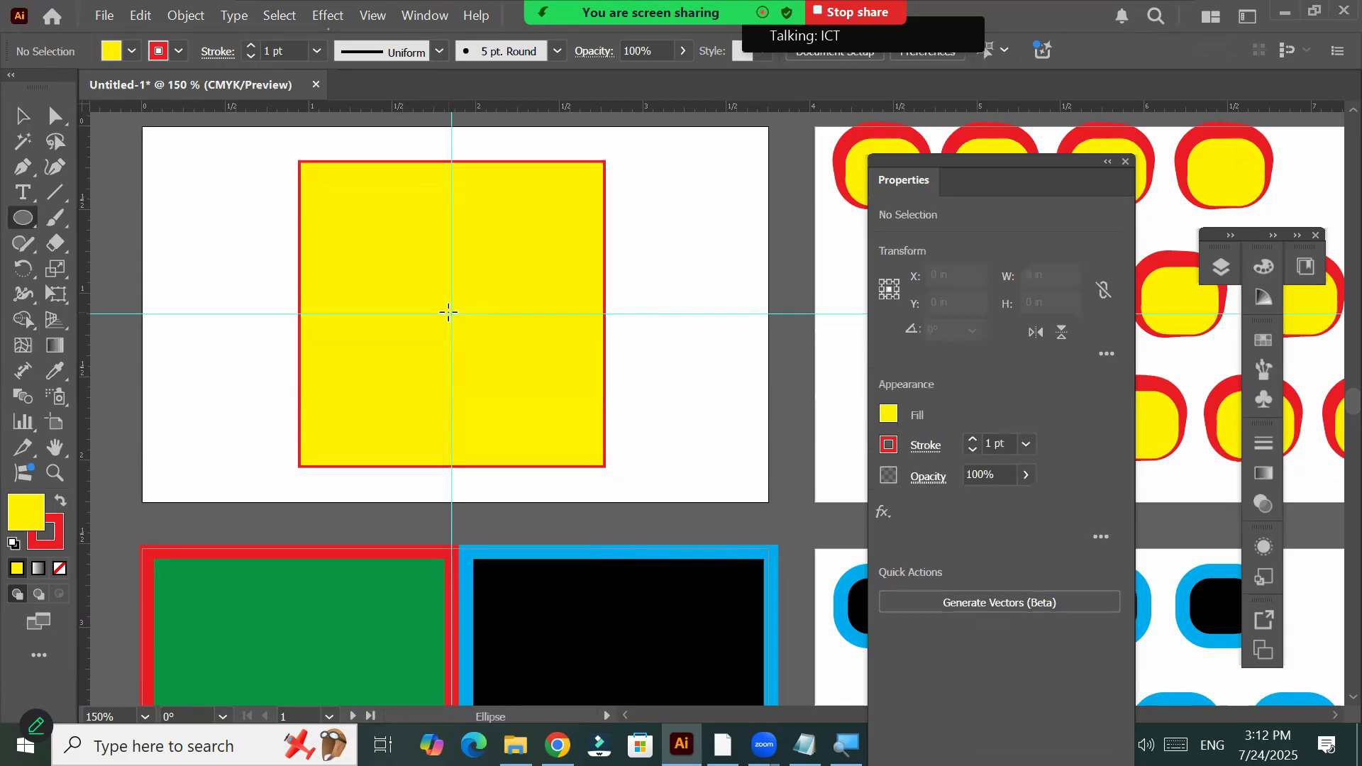
Draw a 0.91 in circle from the guide crossing filling the square's bottom-right quarter
{"action": "left_click_drag", "start_coordinate": [451, 313], "coordinate": [540, 426]}
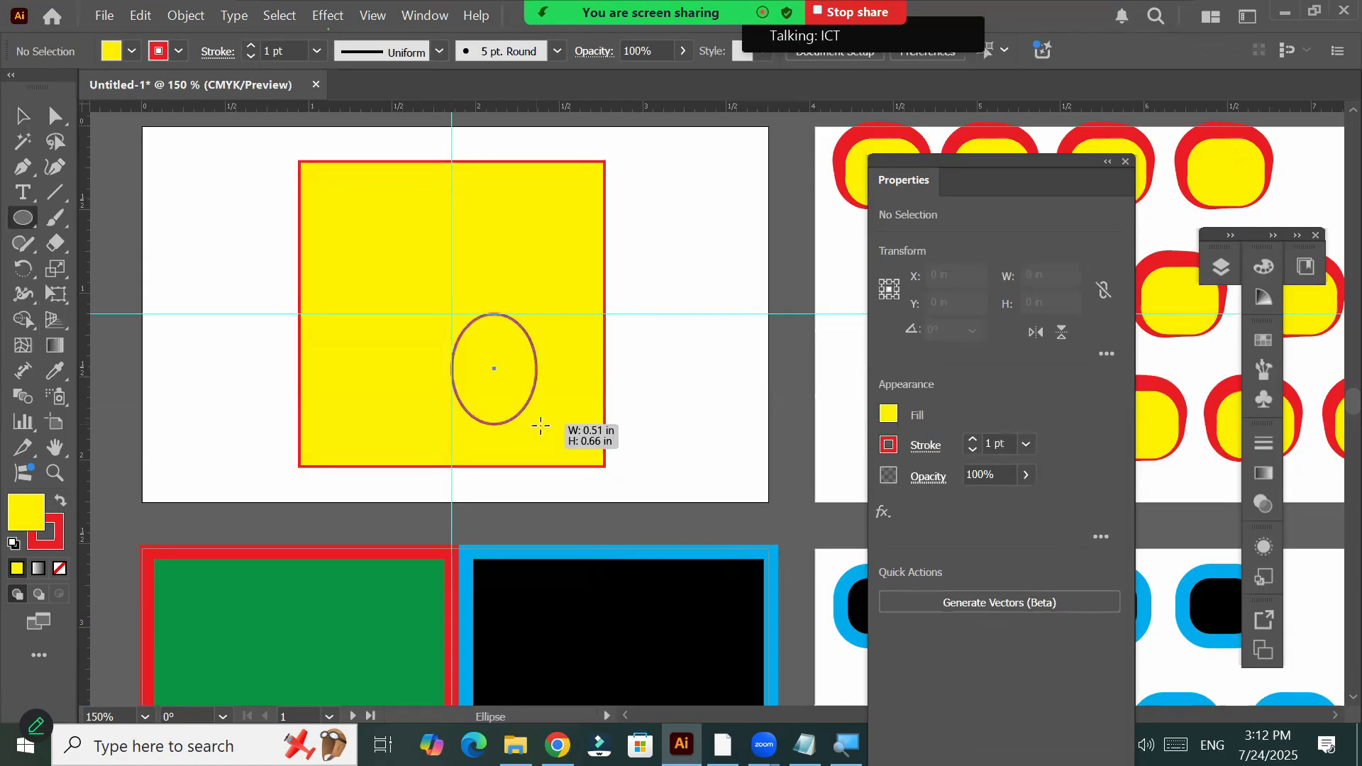
{"action": "left_click_drag", "start_coordinate": [595, 467], "coordinate": [596, 405]}
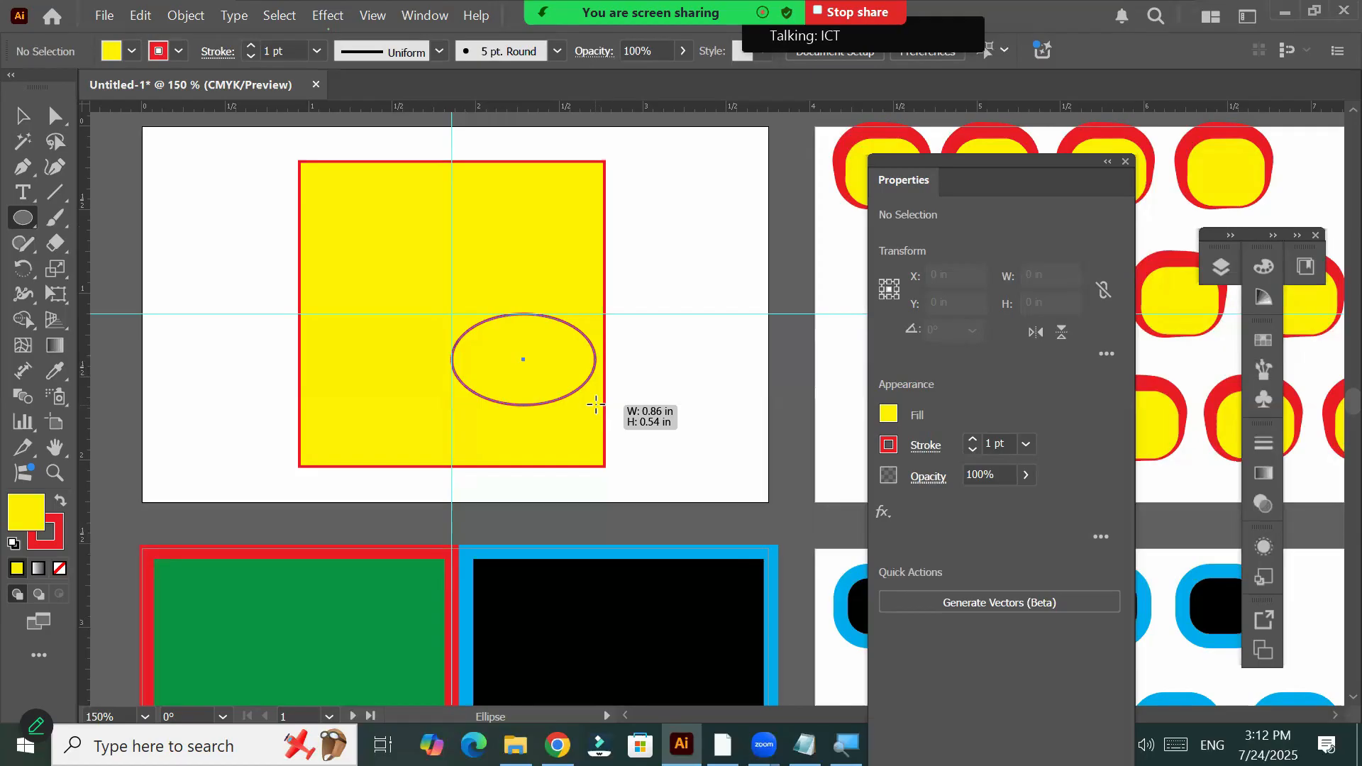
{"action": "left_click_drag", "start_coordinate": [596, 404], "coordinate": [603, 428]}
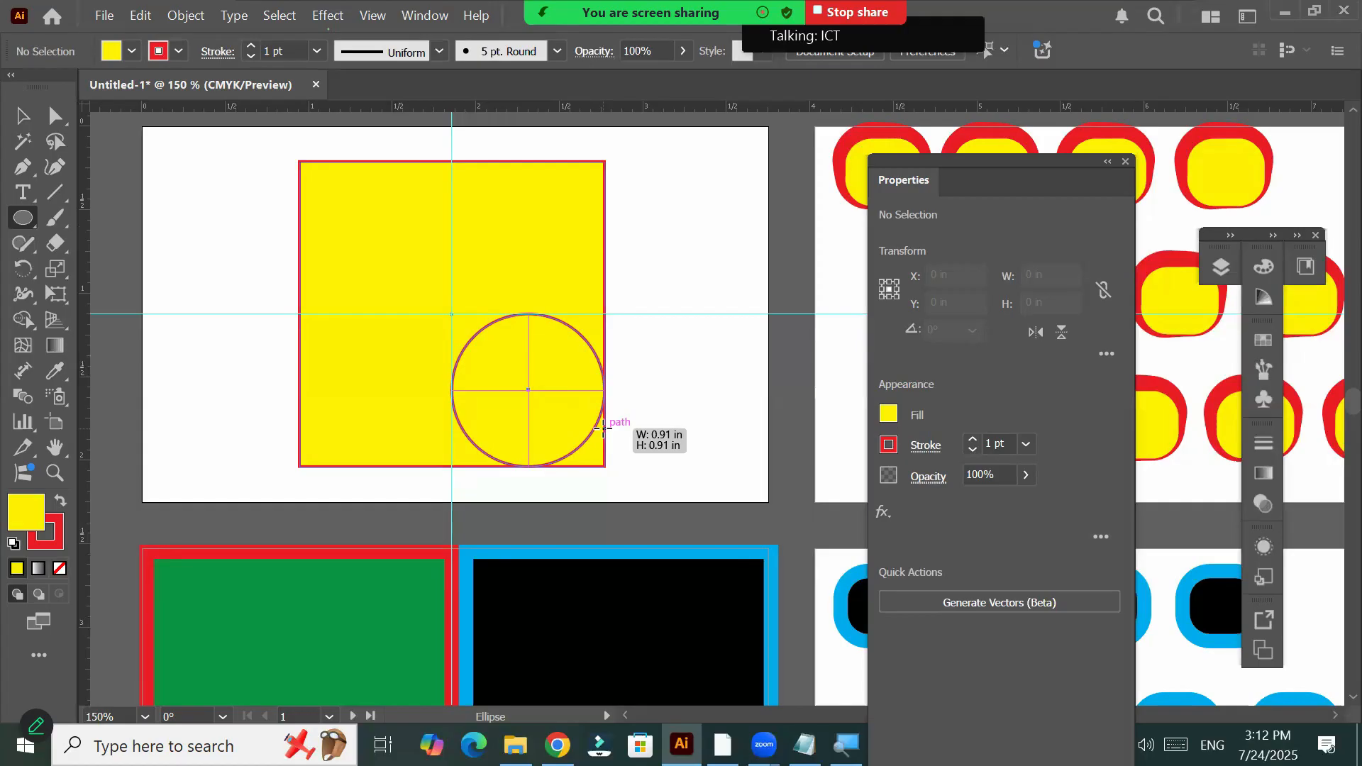
{"action": "left_click_drag", "start_coordinate": [603, 429], "coordinate": [603, 428]}
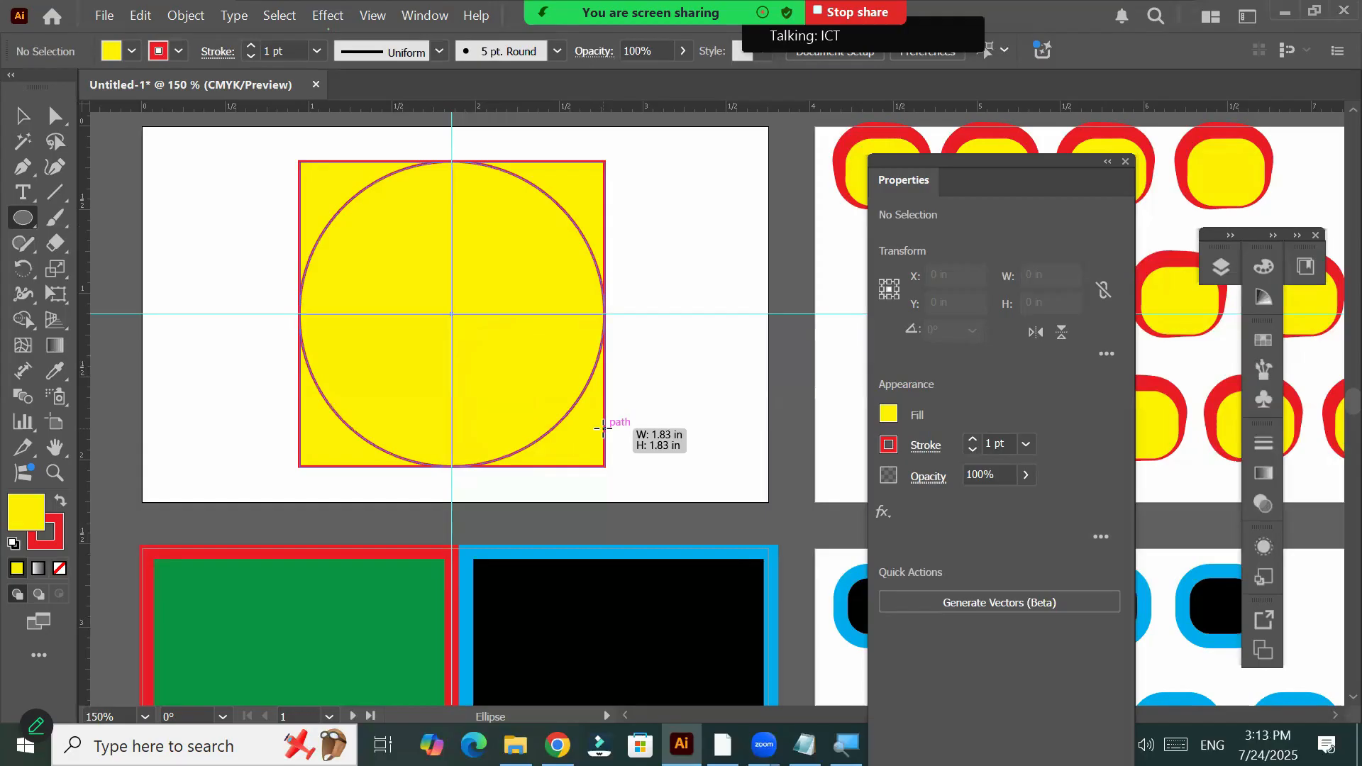
{"action": "left_click_drag", "start_coordinate": [603, 428], "coordinate": [604, 428]}
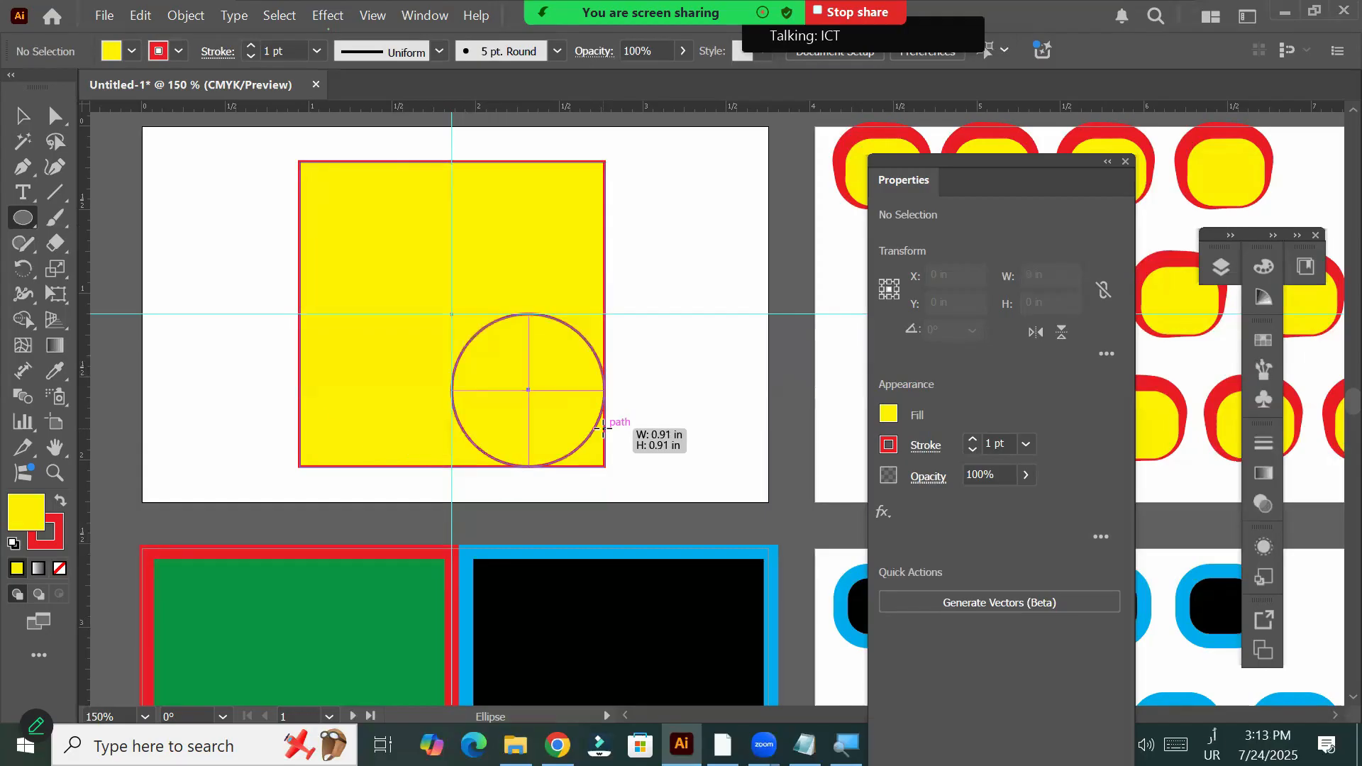
{"action": "key", "text": "alt"}
{"action": "left_click_drag", "start_coordinate": [603, 429], "coordinate": [604, 428]}
{"action": "key", "text": "alt"}
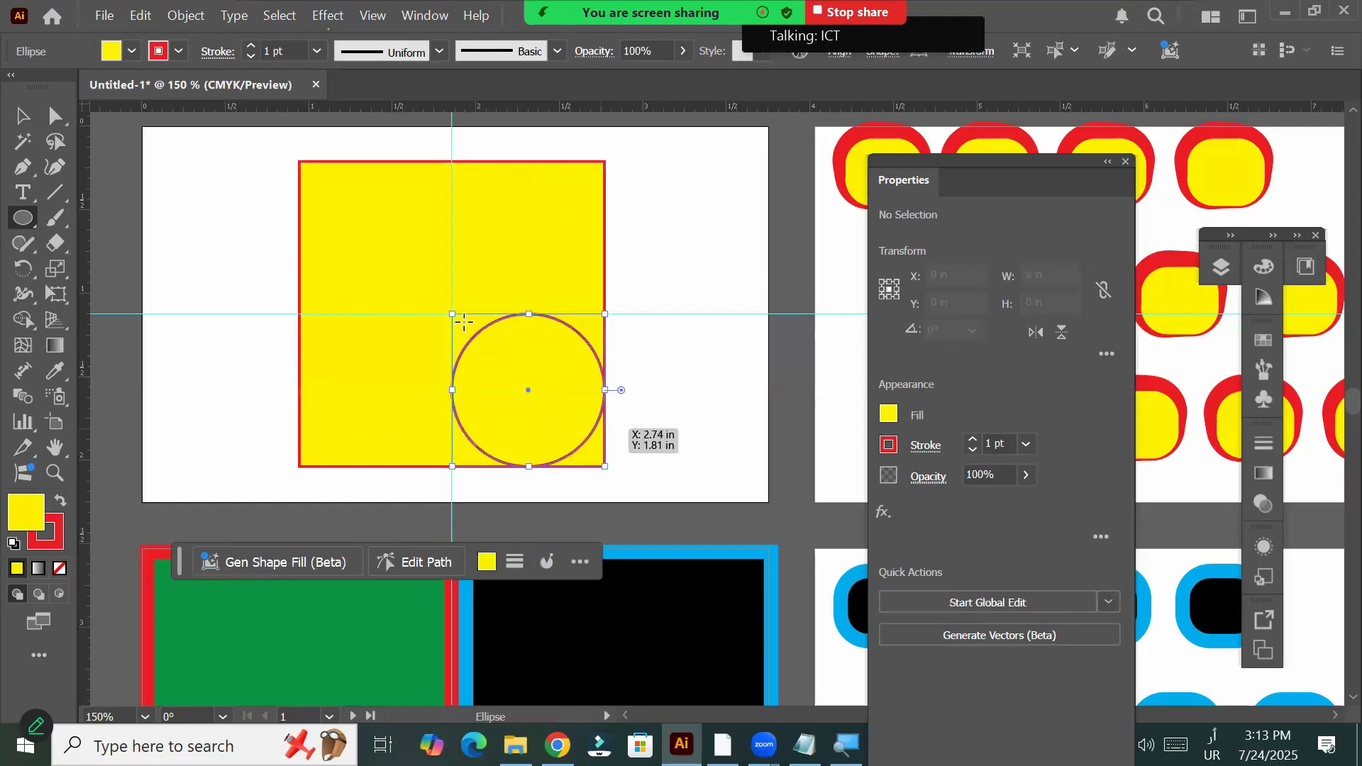
Draw circles filling the top-right and top-left quarters from the guide crossing
{"action": "left_click", "coordinate": [22, 116]}
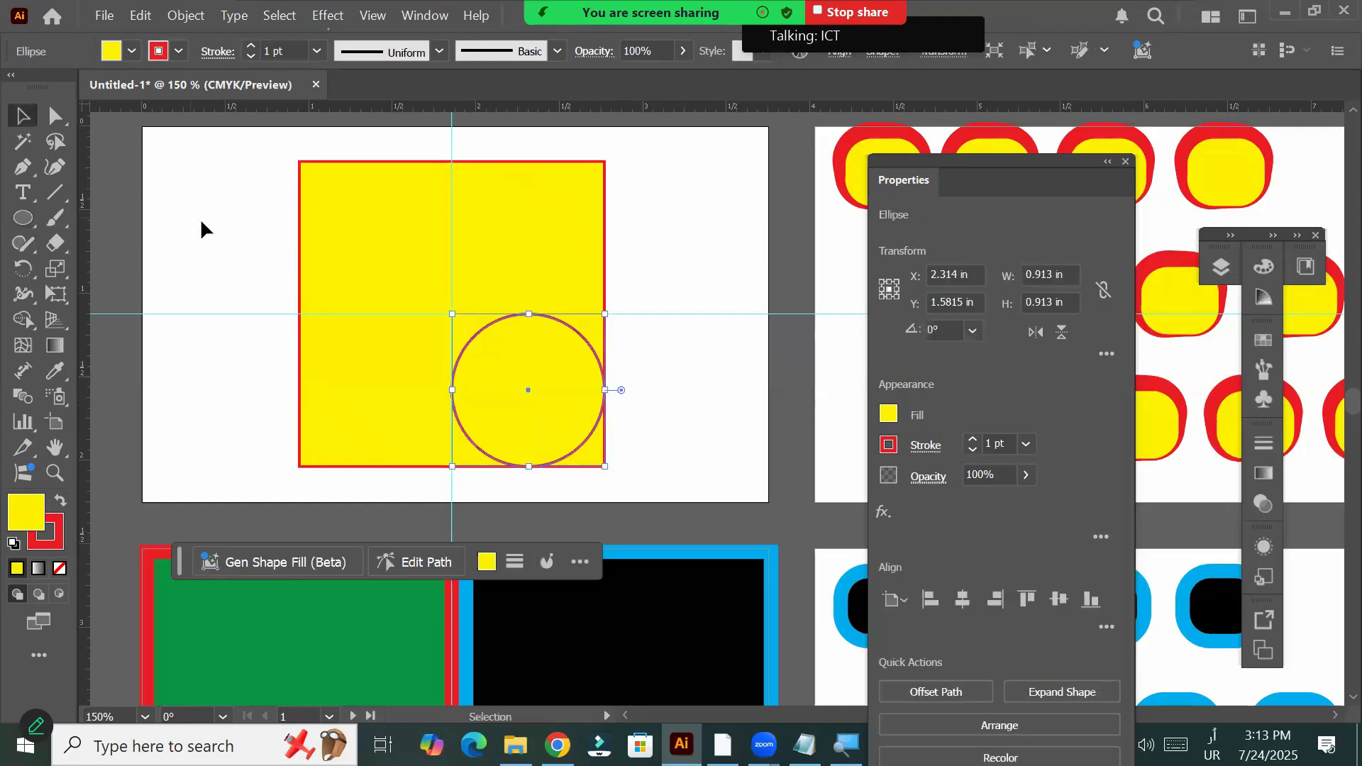
{"action": "left_click", "coordinate": [213, 241]}
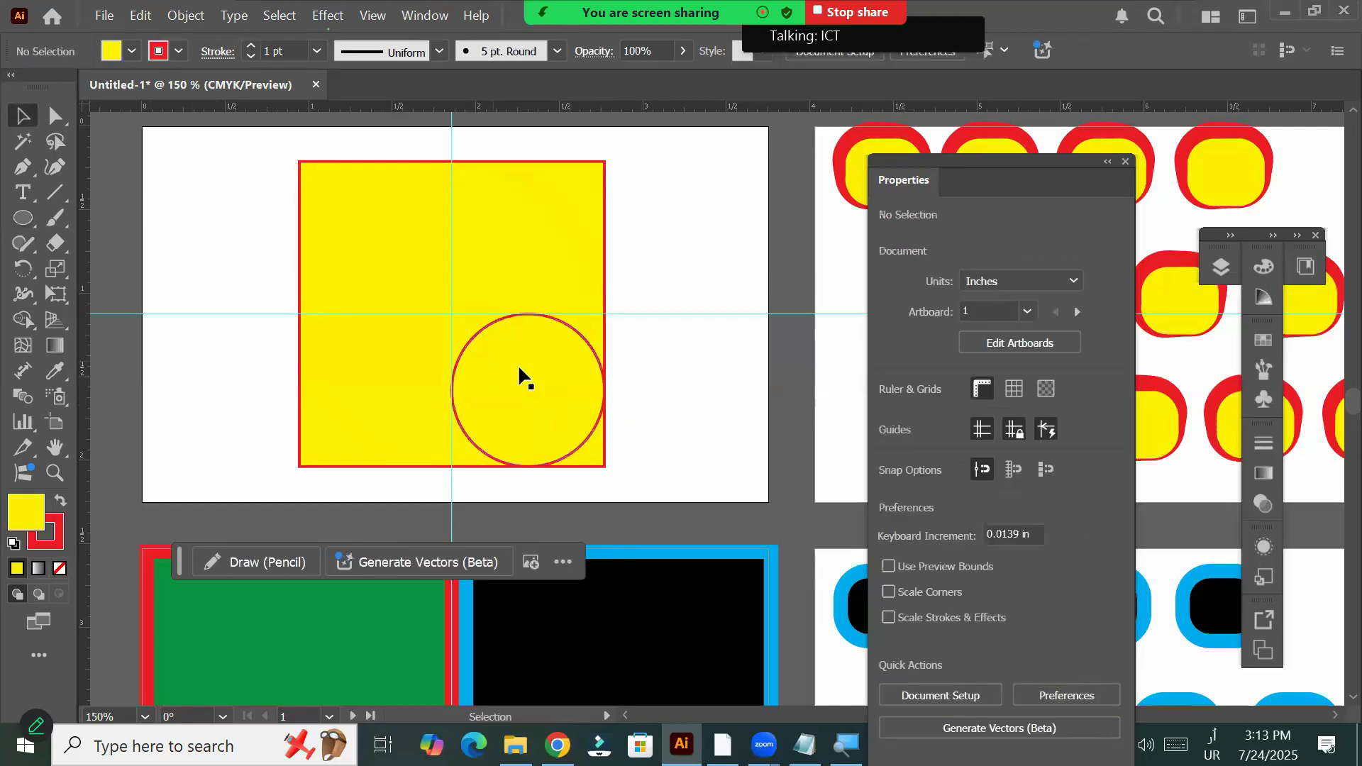
{"action": "left_click", "coordinate": [25, 220]}
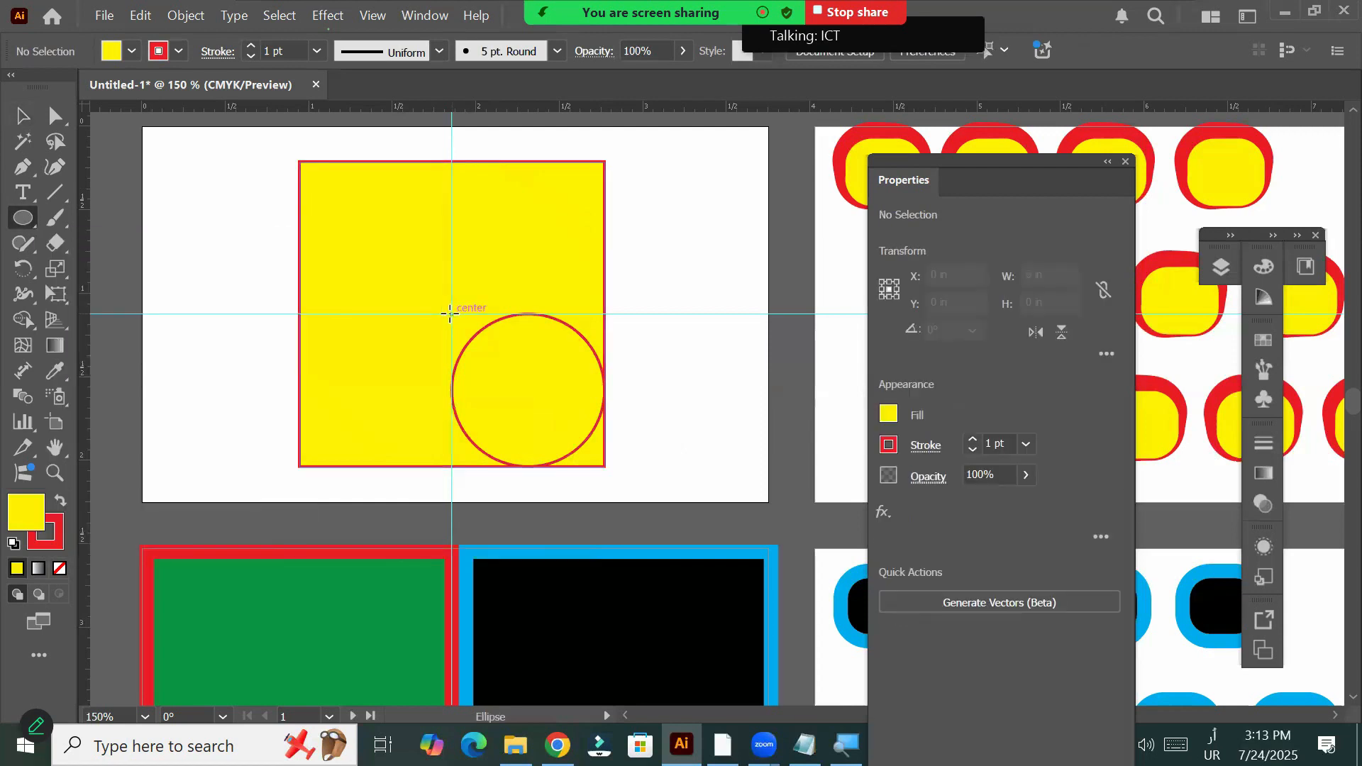
{"action": "left_click_drag", "start_coordinate": [452, 314], "coordinate": [603, 163]}
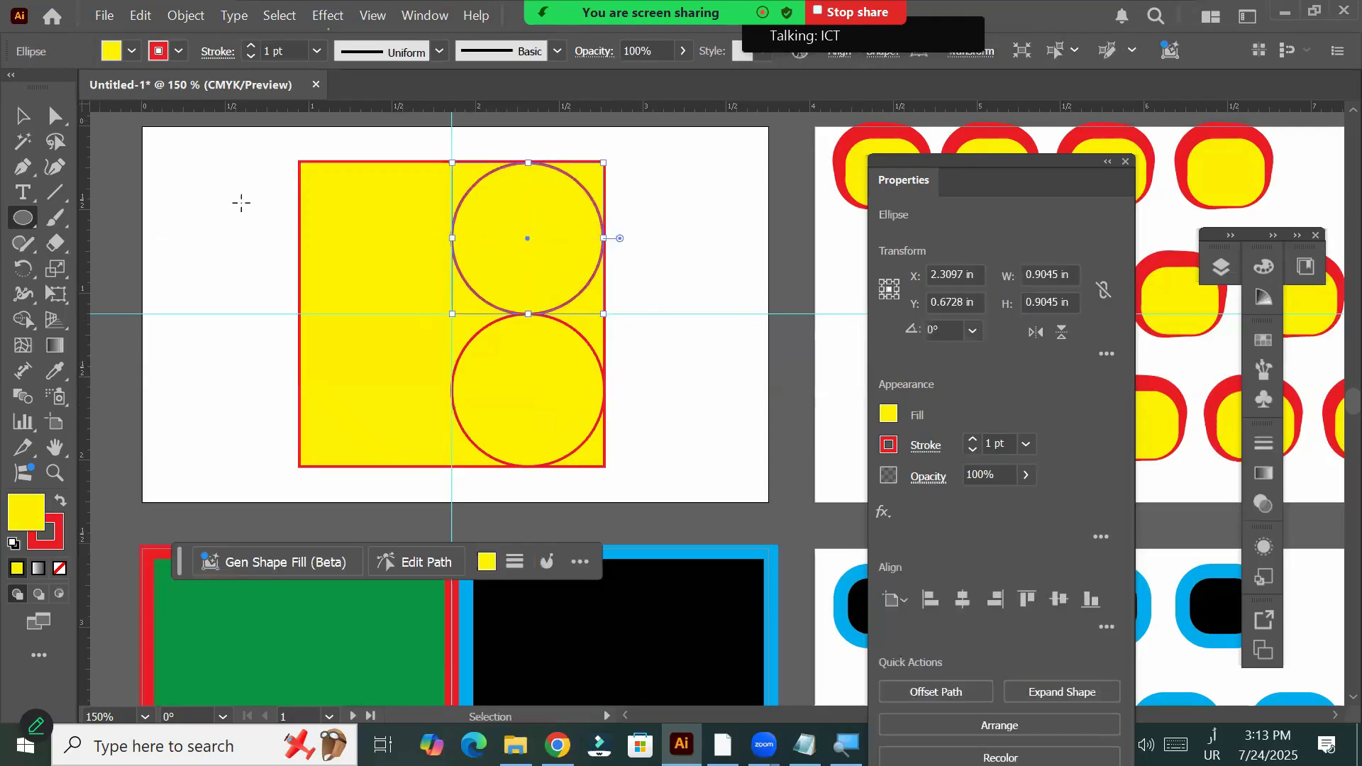
{"action": "left_click", "coordinate": [24, 113]}
{"action": "left_click", "coordinate": [207, 211]}
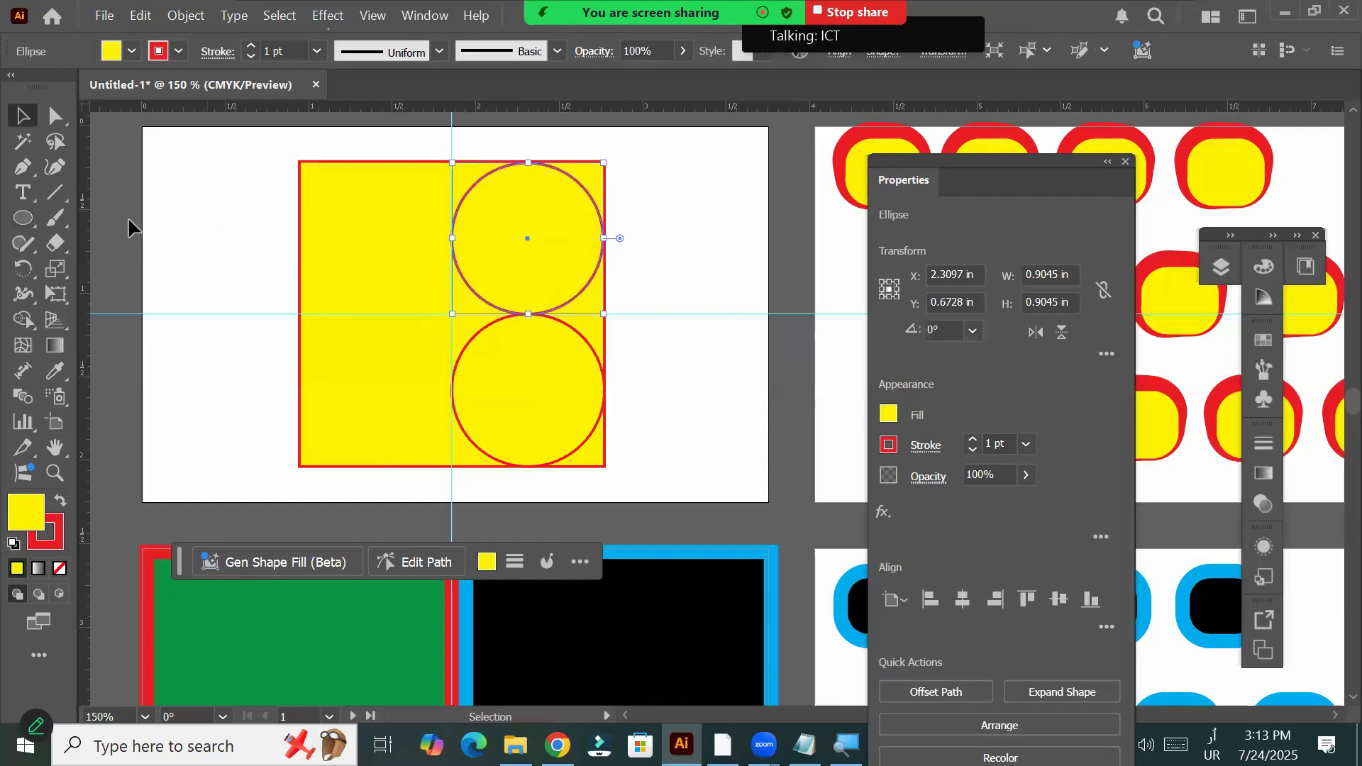
{"action": "left_click", "coordinate": [23, 221]}
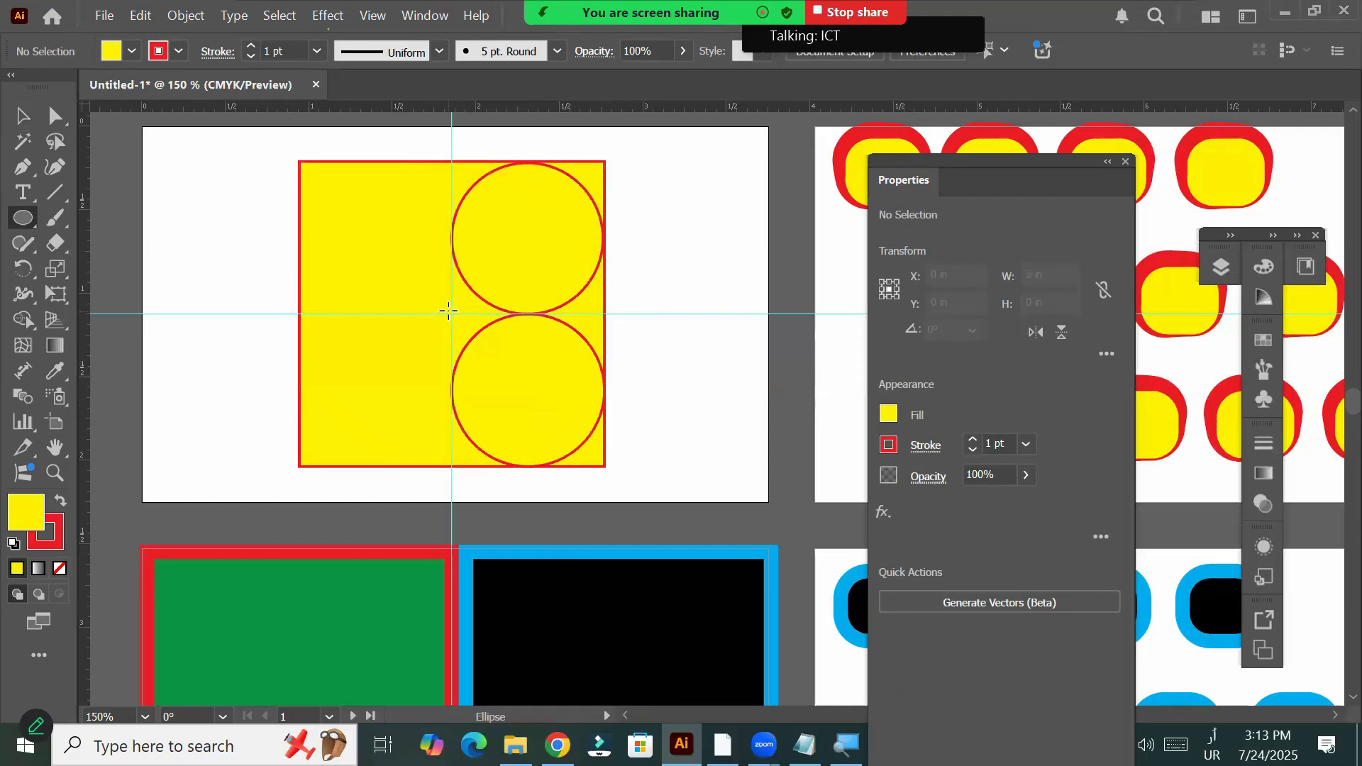
{"action": "left_click_drag", "start_coordinate": [451, 312], "coordinate": [303, 162]}
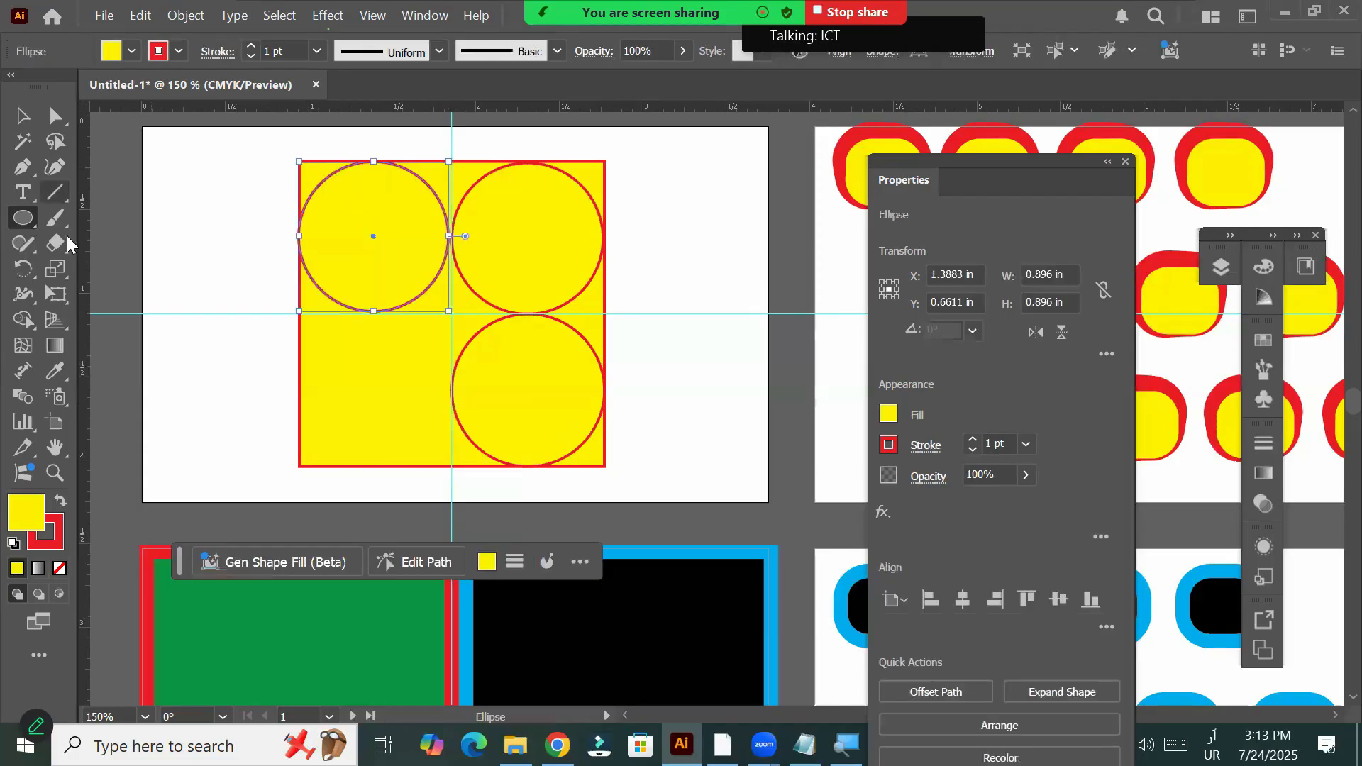
Draw a constrained circle filling the bottom-left quarter and deselect it
{"action": "key", "text": "v"}
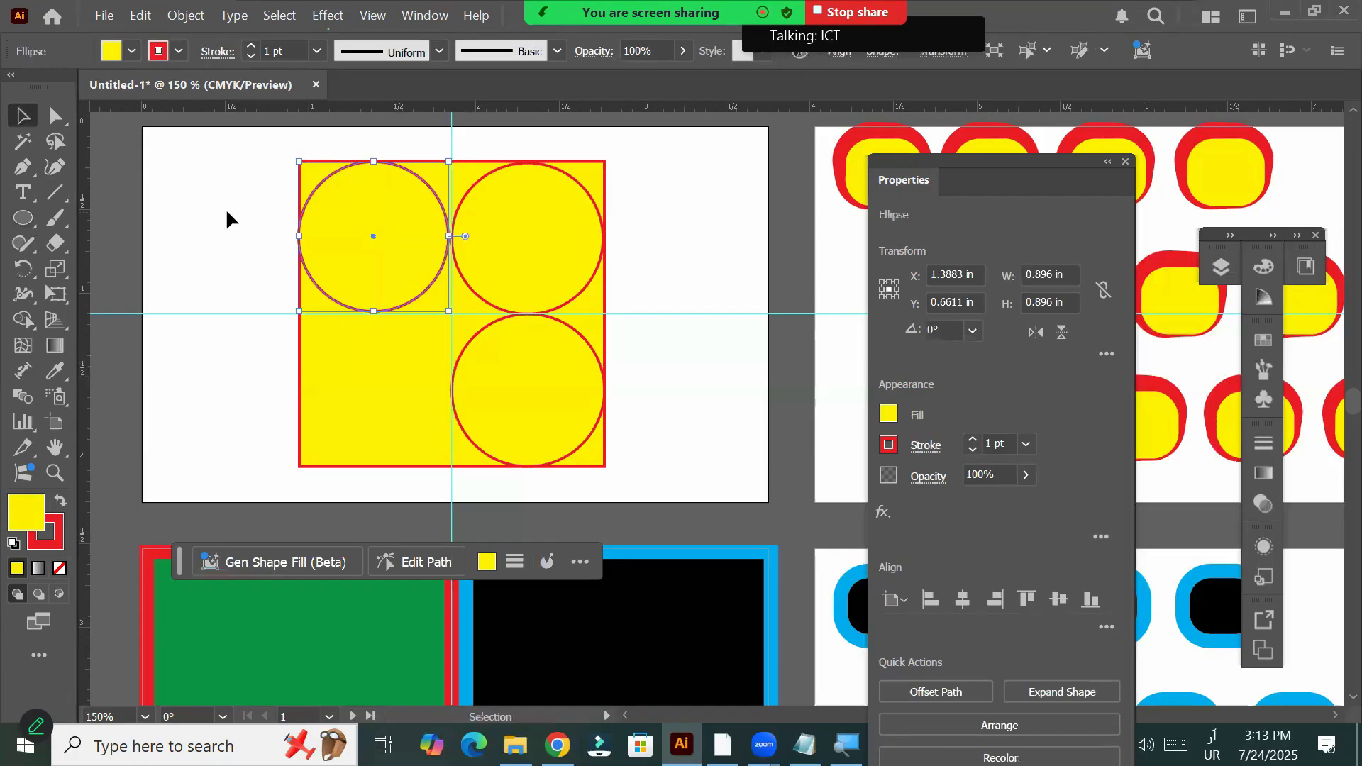
{"action": "key", "text": "ctrl+shift+a"}
{"action": "left_click", "coordinate": [23, 220]}
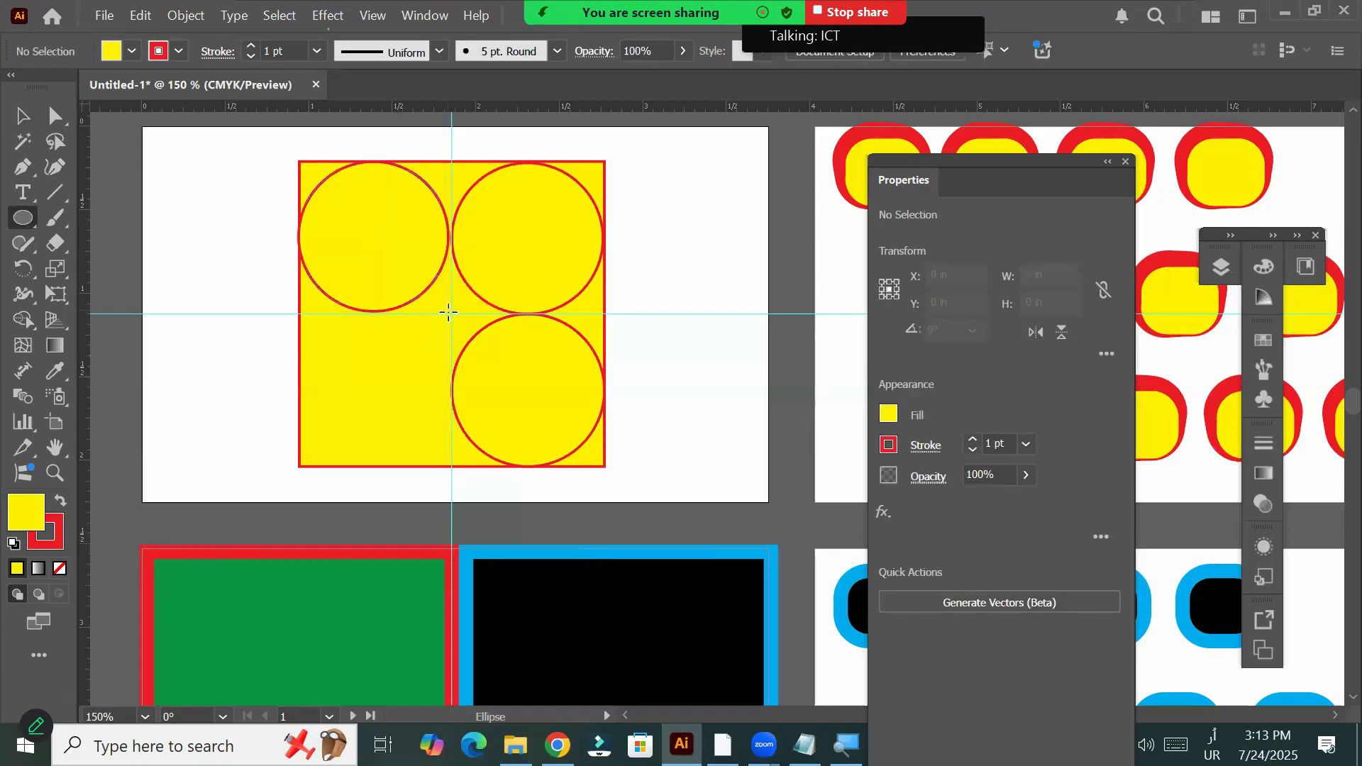
{"action": "left_click_drag", "start_coordinate": [448, 312], "coordinate": [298, 401]}
{"action": "key", "text": "shift"}
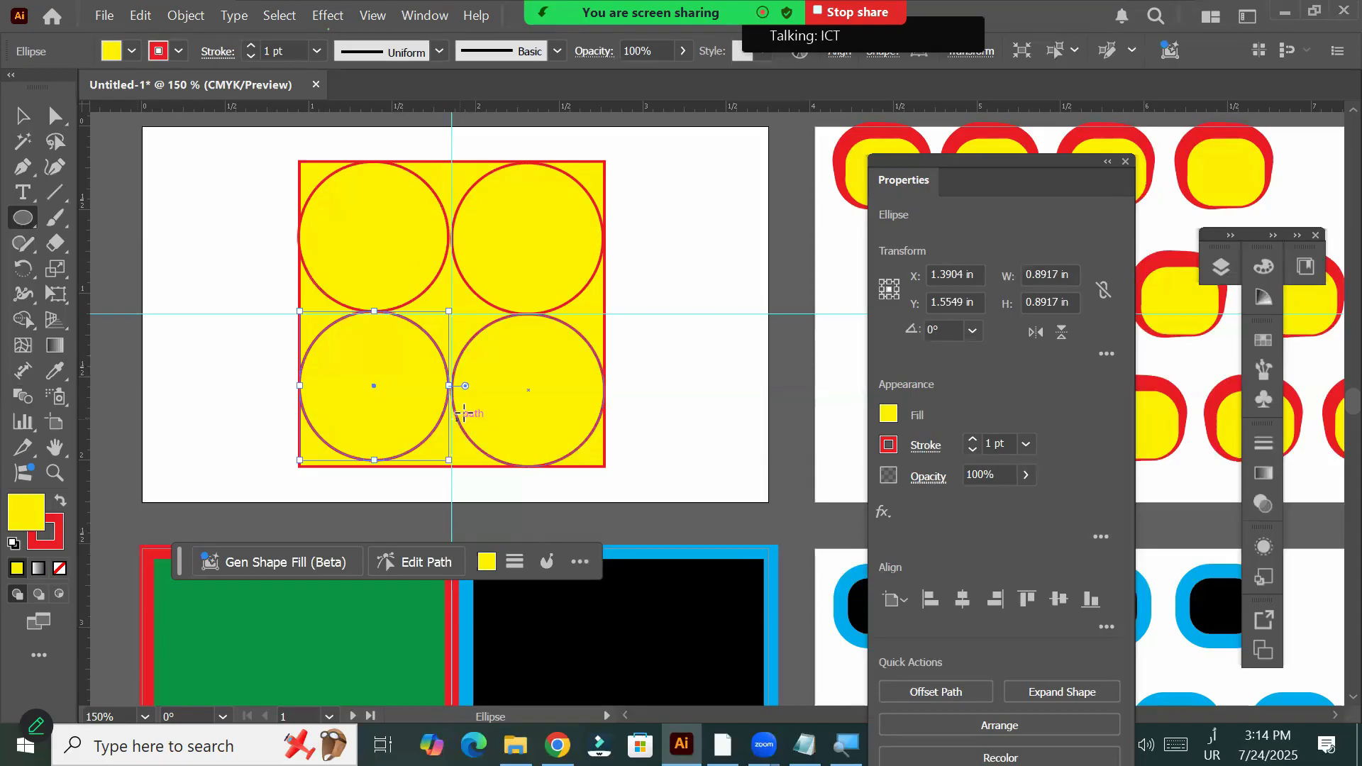
{"action": "left_click", "coordinate": [24, 117]}
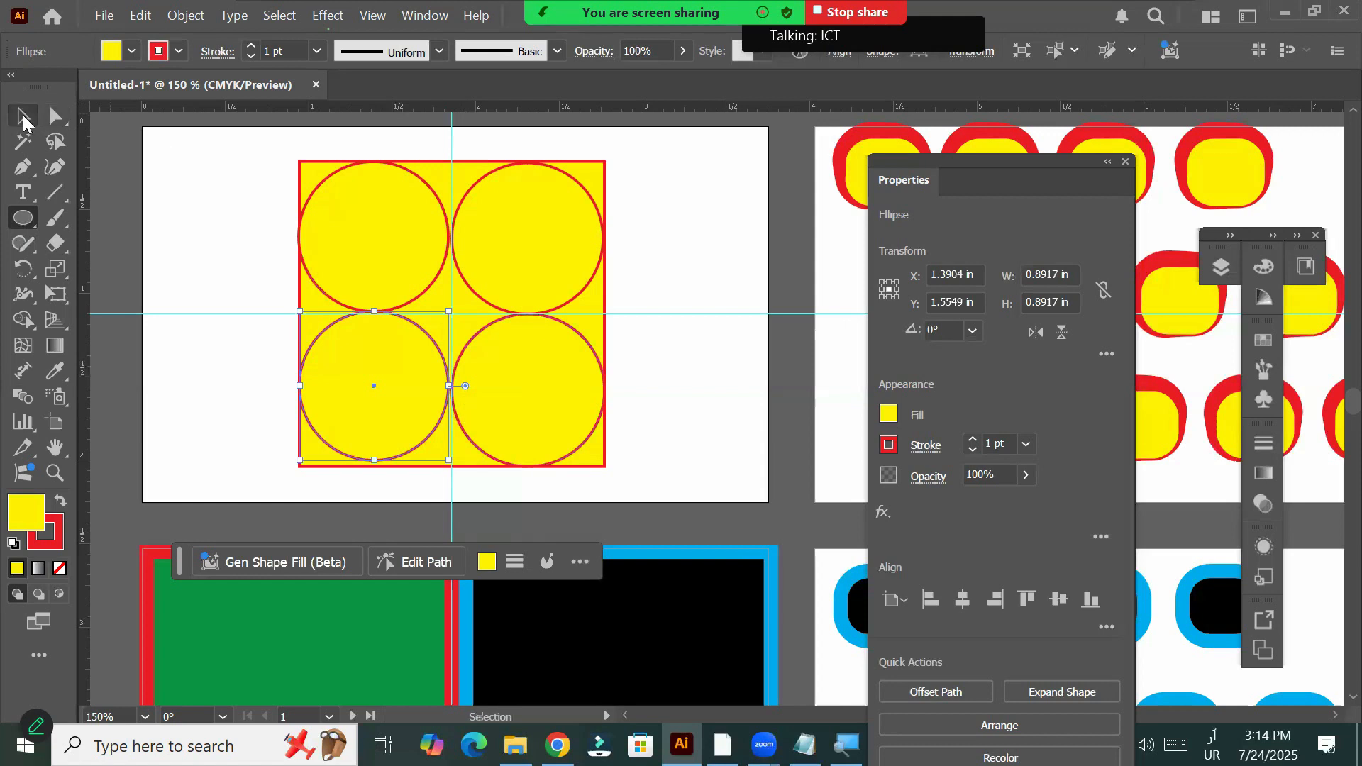
{"action": "left_click", "coordinate": [199, 170]}
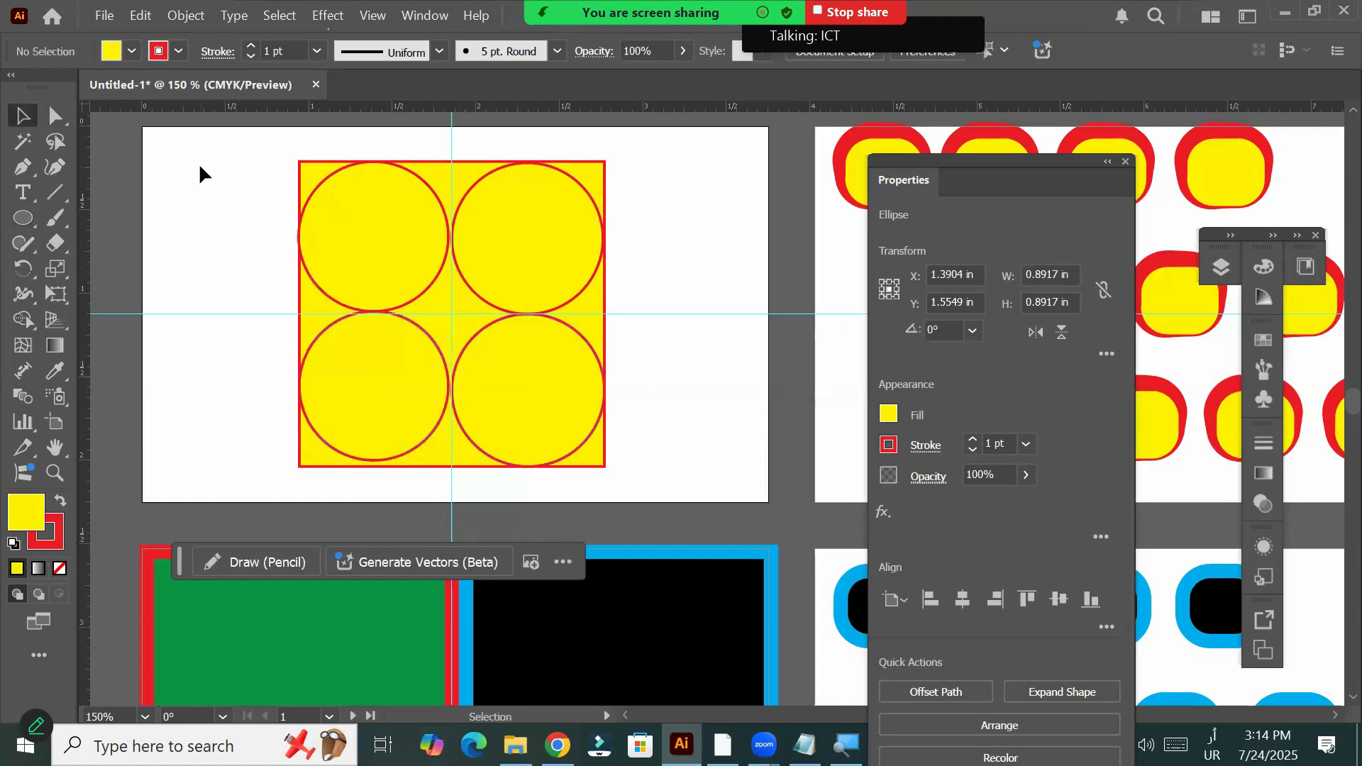
{"action": "left_click", "coordinate": [22, 219]}
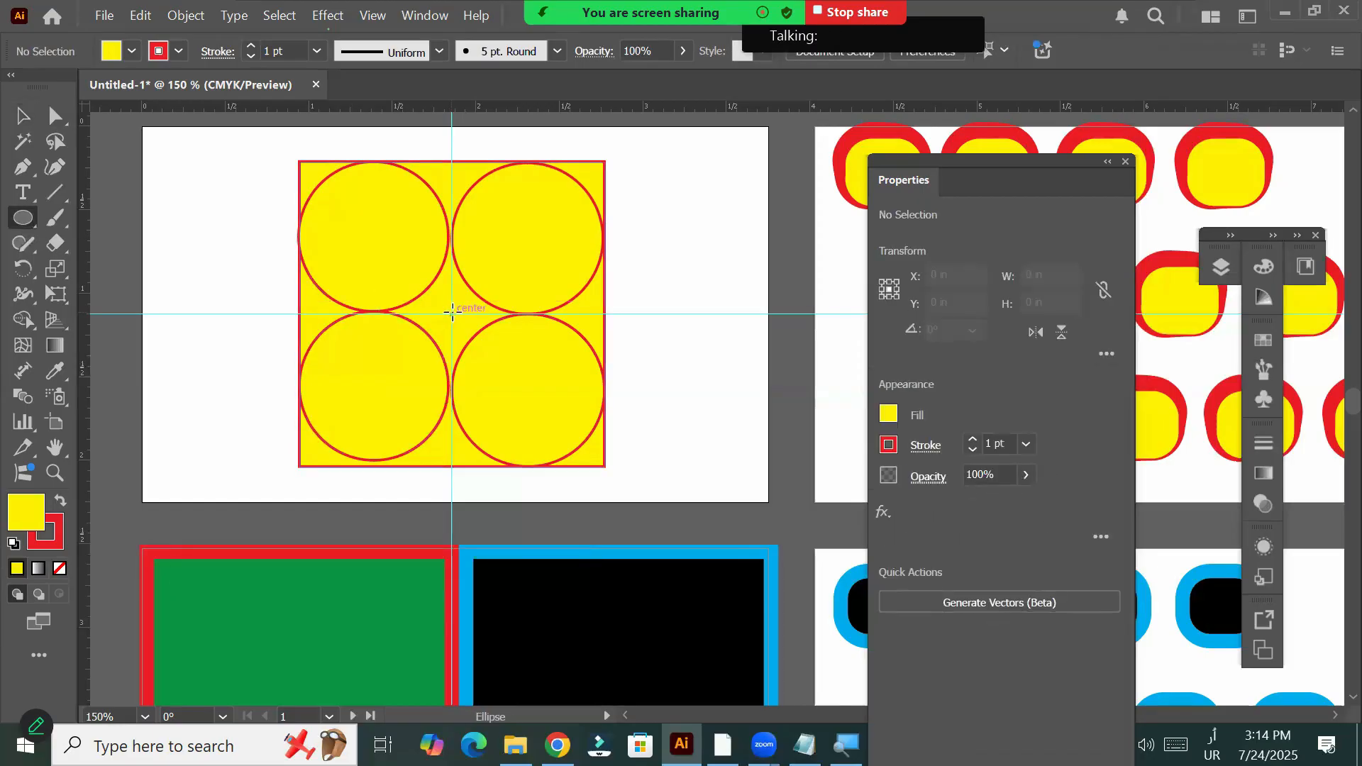
Draw a 1.8089 in circle centred on the guide crossing, reaching the square's edges
{"action": "mouse_move", "coordinate": [452, 314]}
{"action": "left_mouse_down"}
{"action": "mouse_move", "coordinate": [575, 402]}
{"action": "mouse_move", "coordinate": [602, 454]}
{"action": "left_mouse_up"}
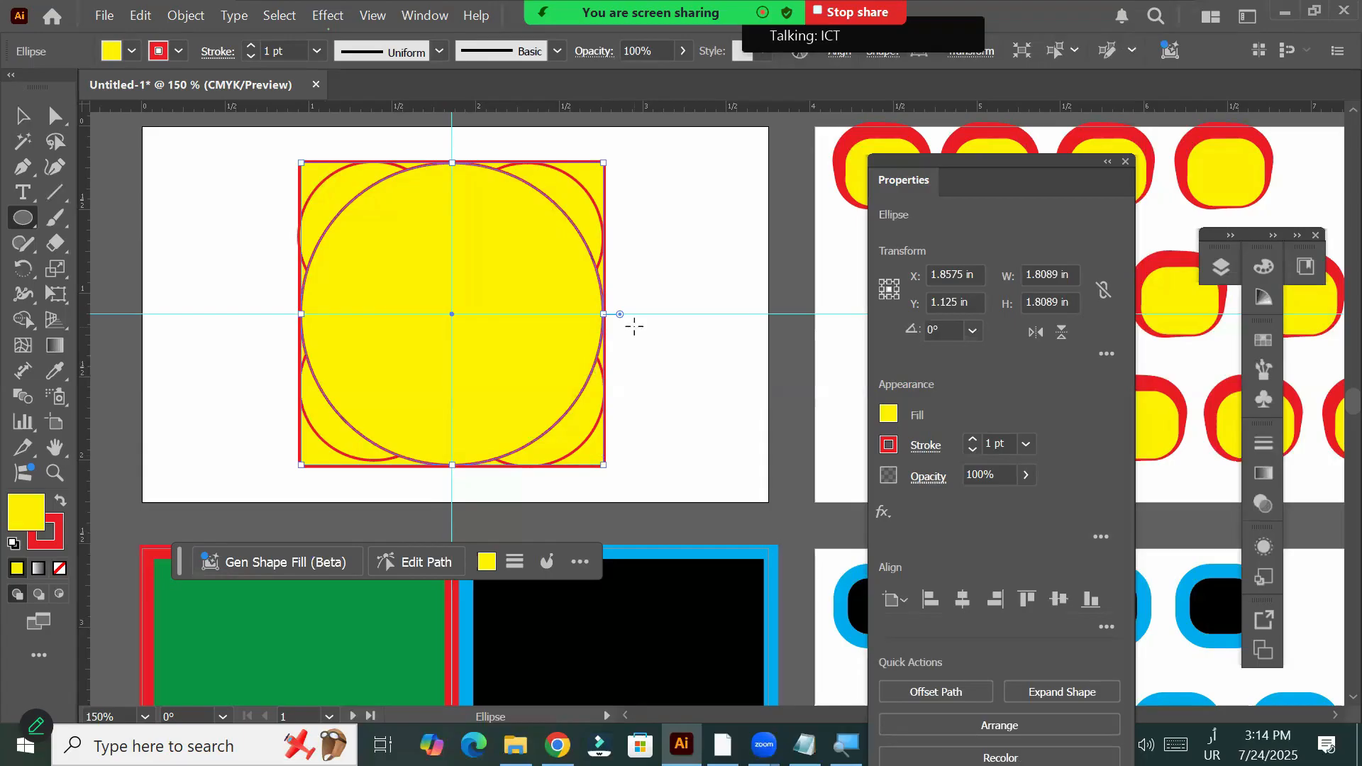
{"action": "left_click", "coordinate": [1220, 269]}
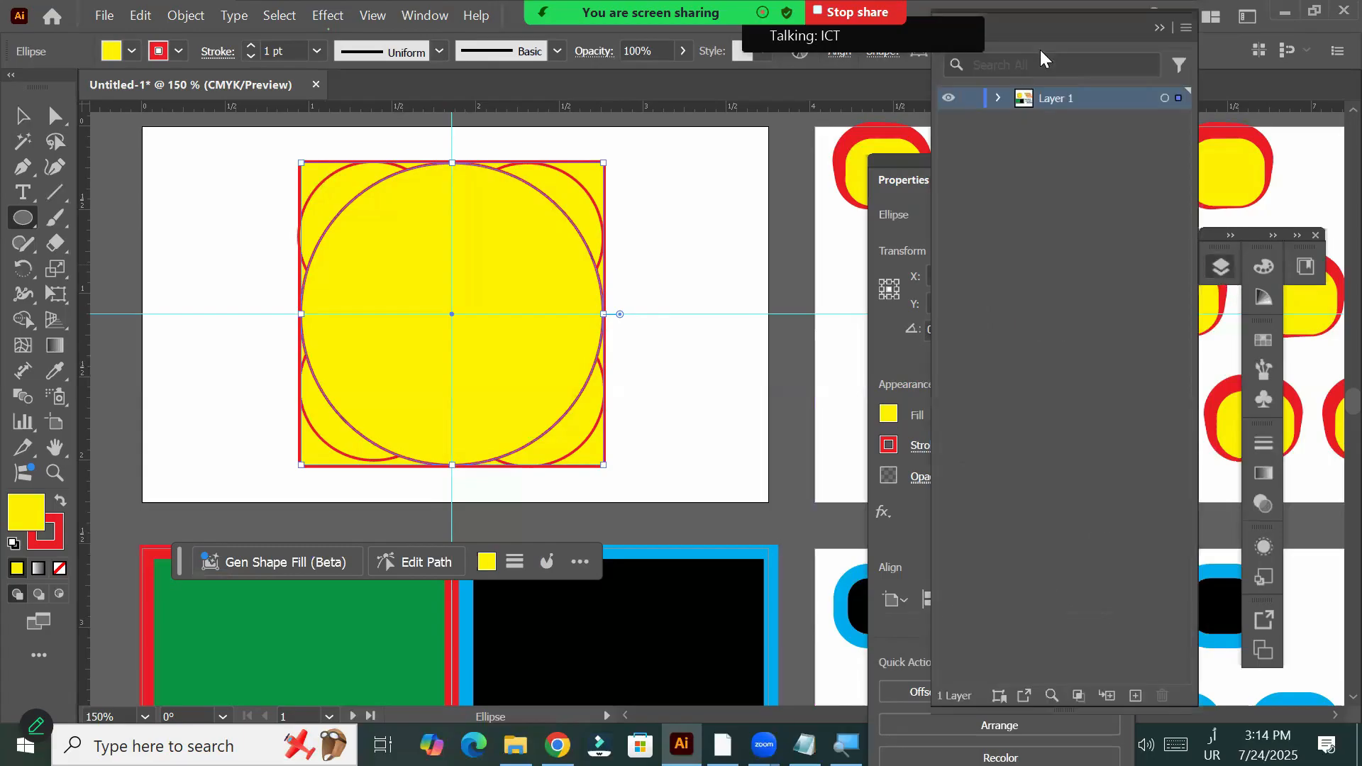
{"action": "left_click_drag", "start_coordinate": [773, 168], "coordinate": [732, 167]}
{"action": "left_click_drag", "start_coordinate": [1086, 58], "coordinate": [1131, 54]}
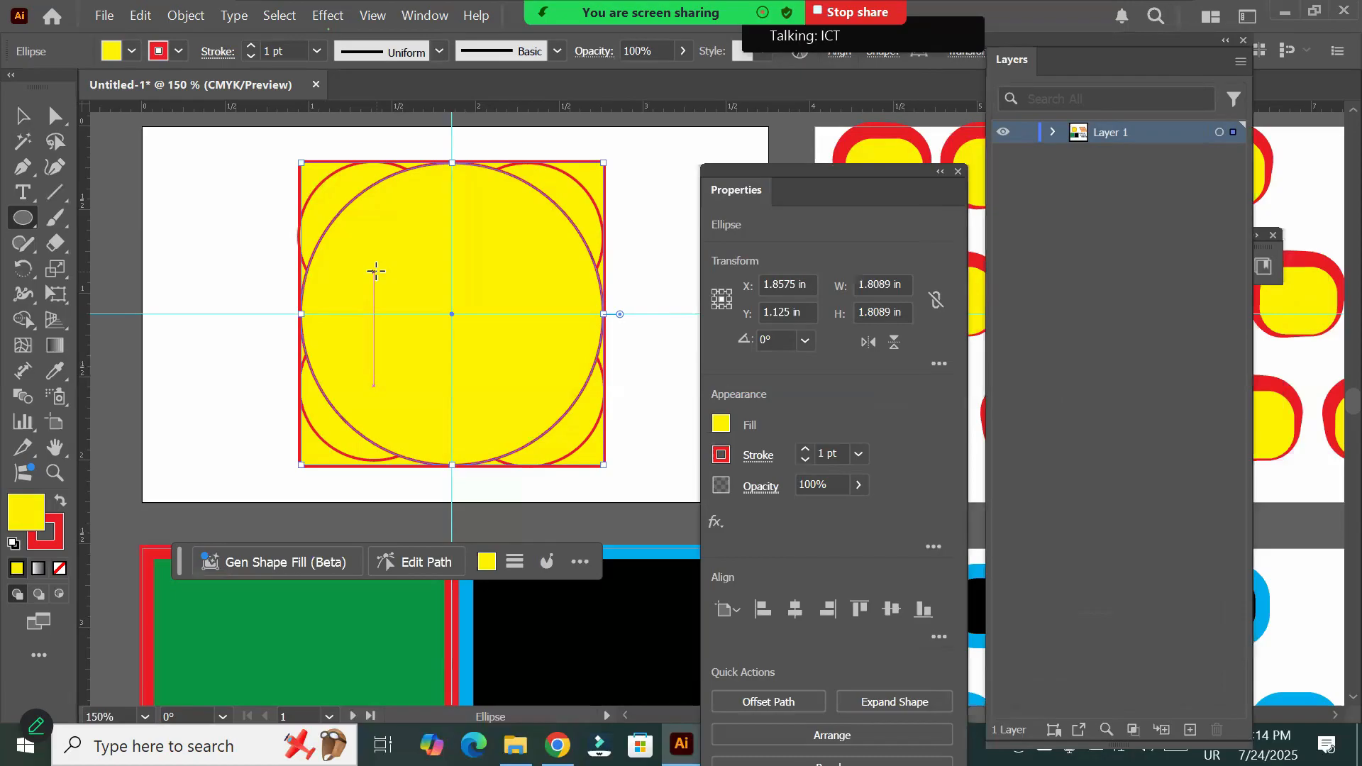
{"action": "left_click", "coordinate": [1051, 132]}
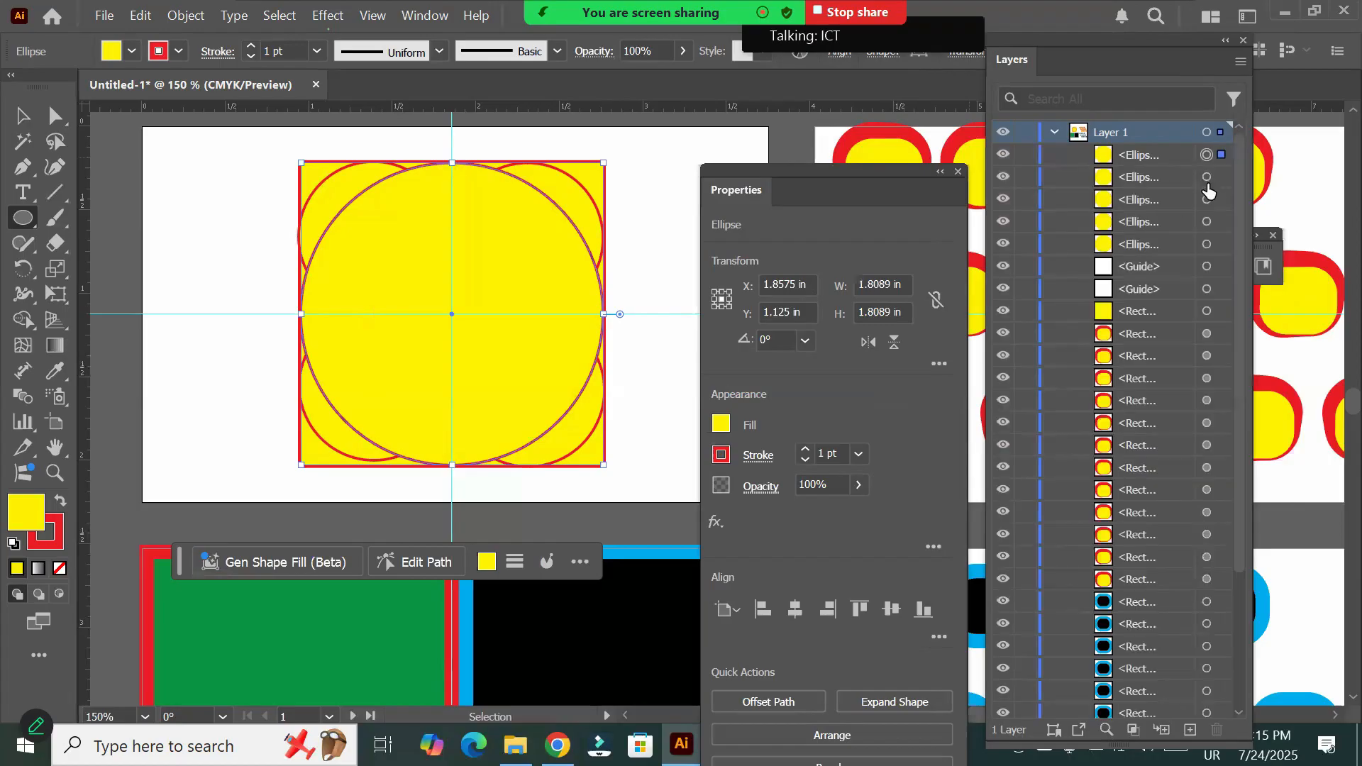
{"action": "left_click", "coordinate": [1207, 178]}
{"action": "left_click", "coordinate": [1206, 200]}
{"action": "left_click", "coordinate": [1206, 223]}
{"action": "left_click", "coordinate": [1205, 245]}
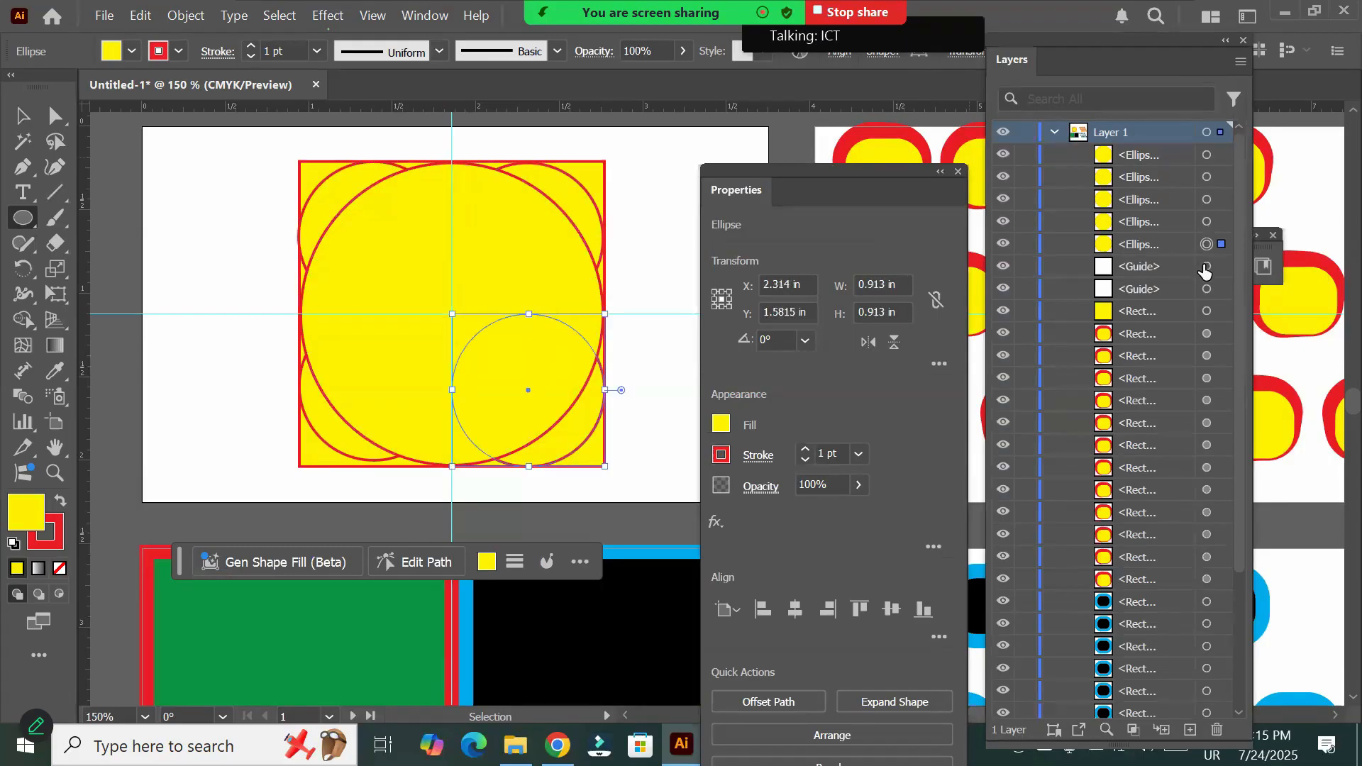
{"action": "left_click", "coordinate": [1204, 268]}
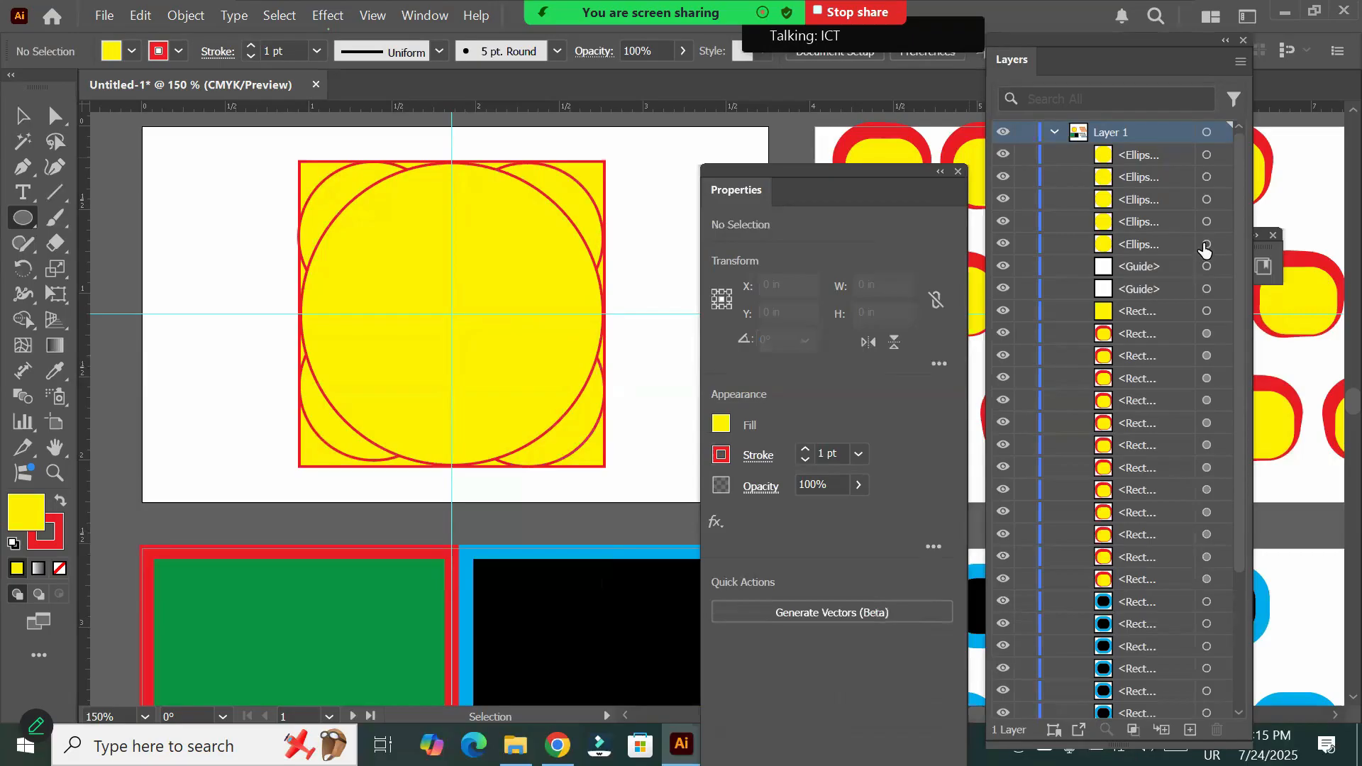
{"action": "left_click", "coordinate": [1205, 245]}
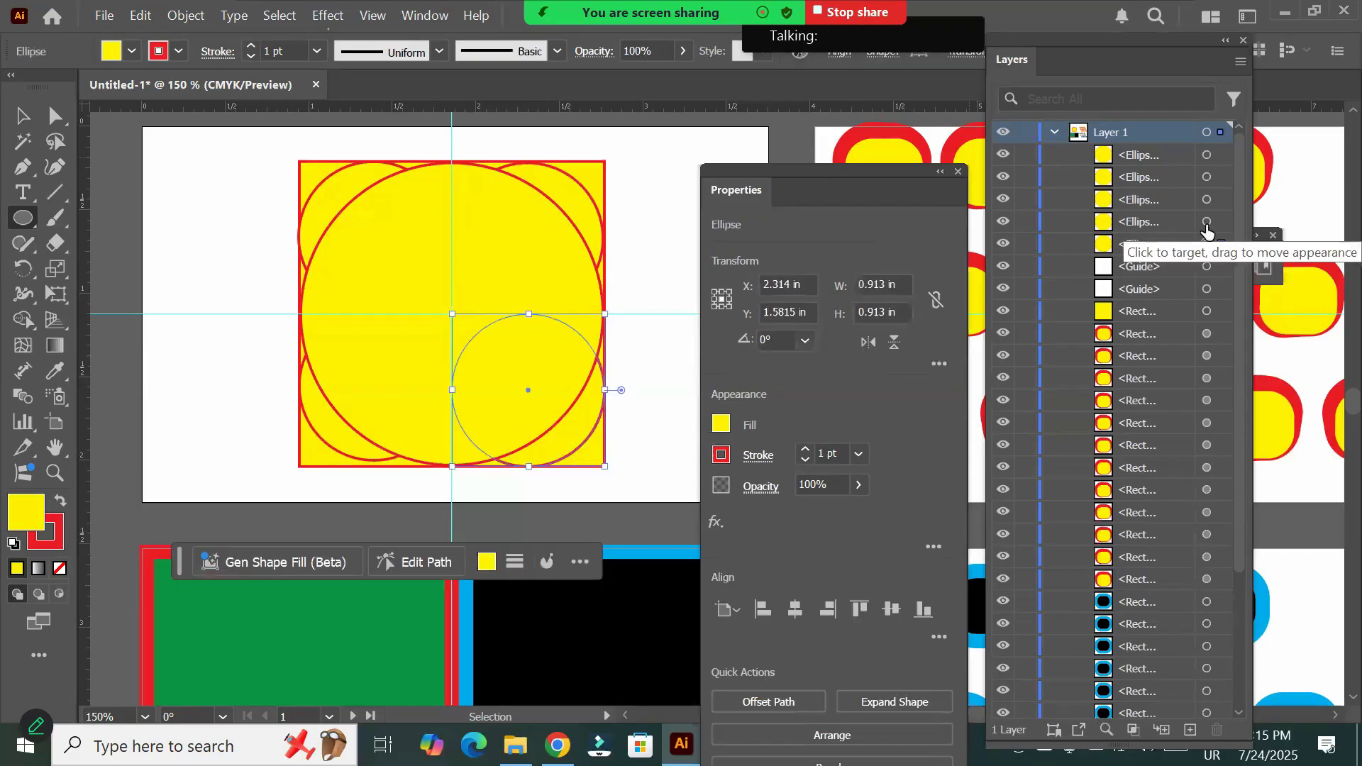
{"action": "left_click", "coordinate": [1207, 222]}
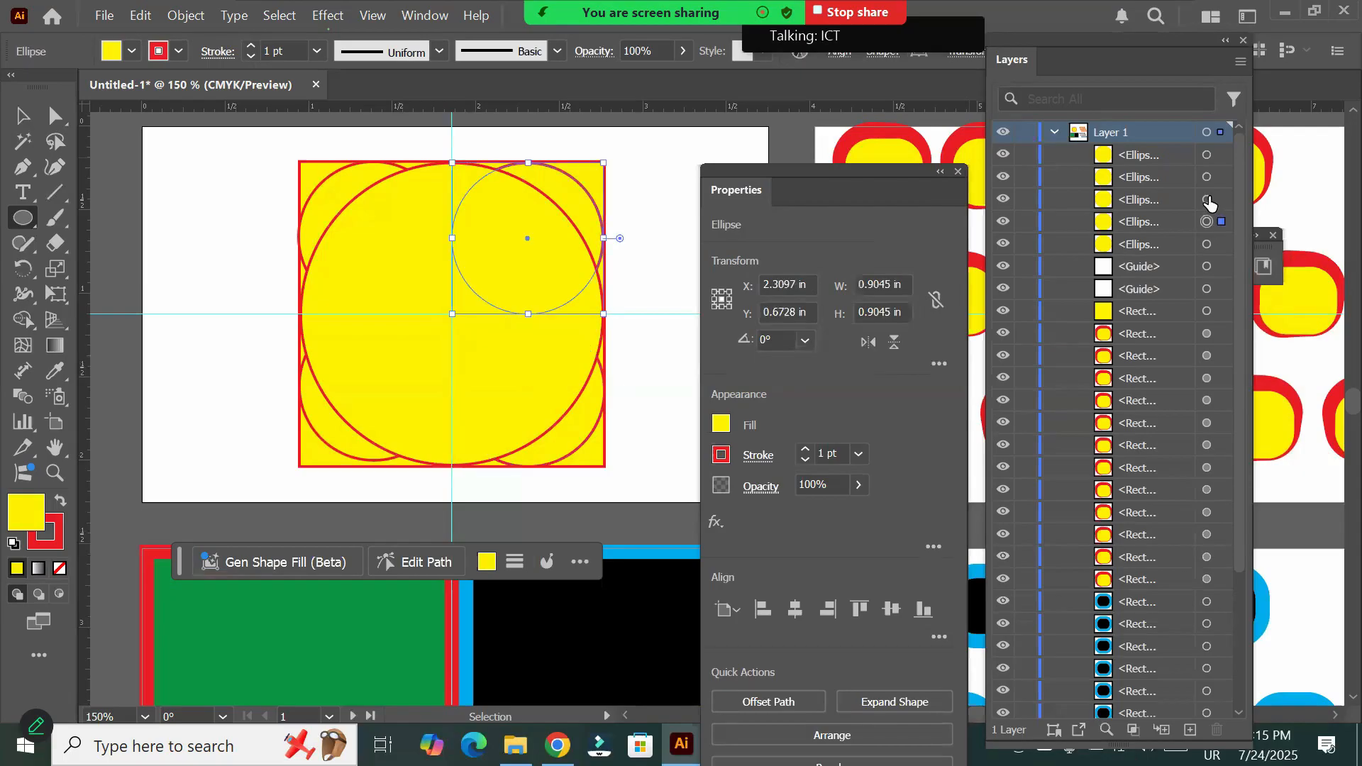
{"action": "left_click", "coordinate": [1208, 201]}
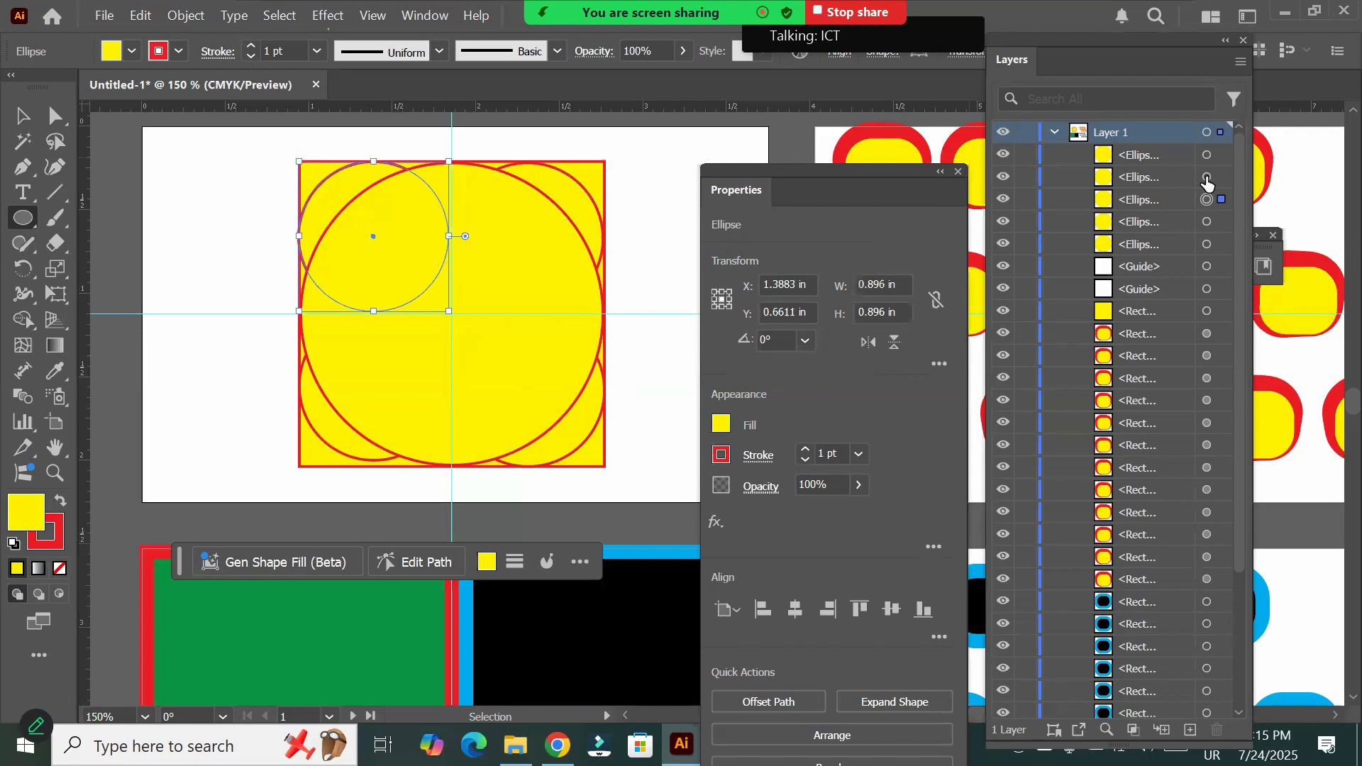
{"action": "left_click", "coordinate": [1206, 178]}
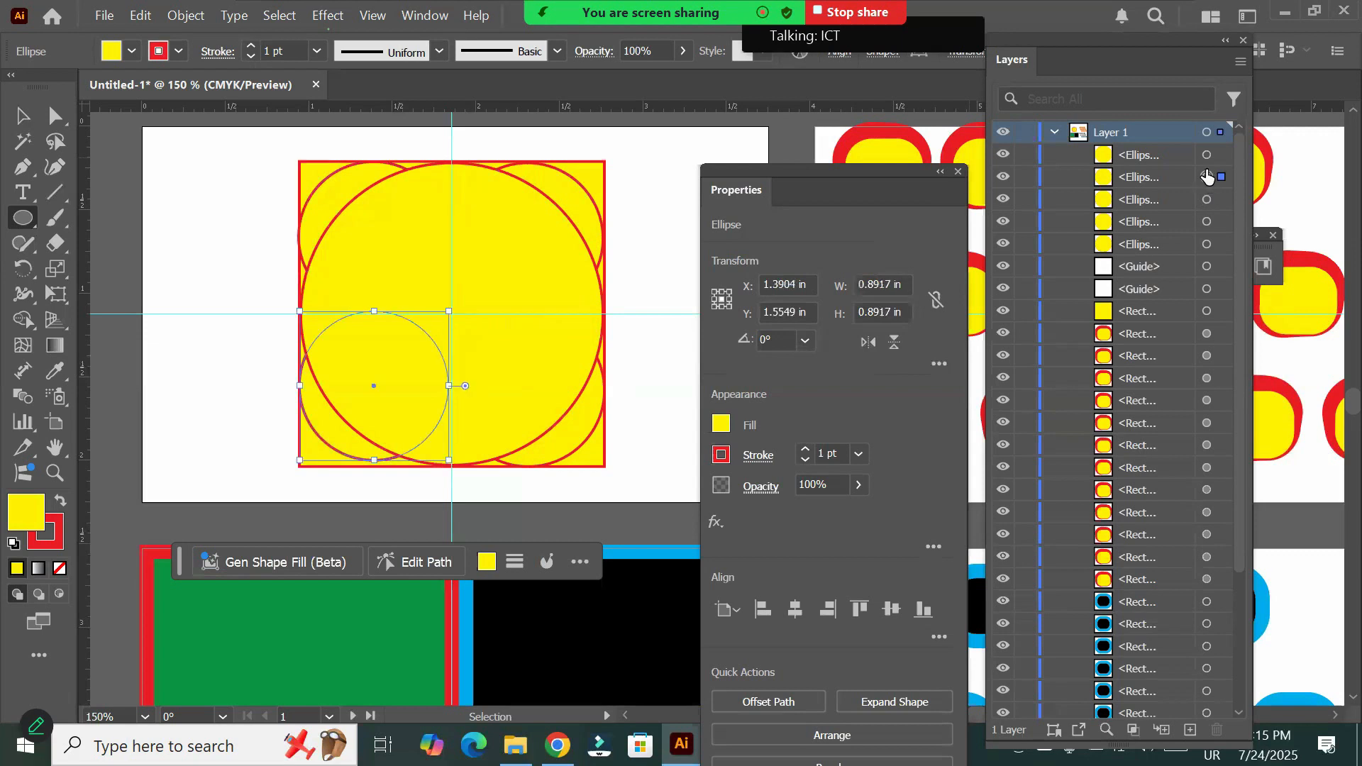
{"action": "left_click", "coordinate": [1207, 156]}
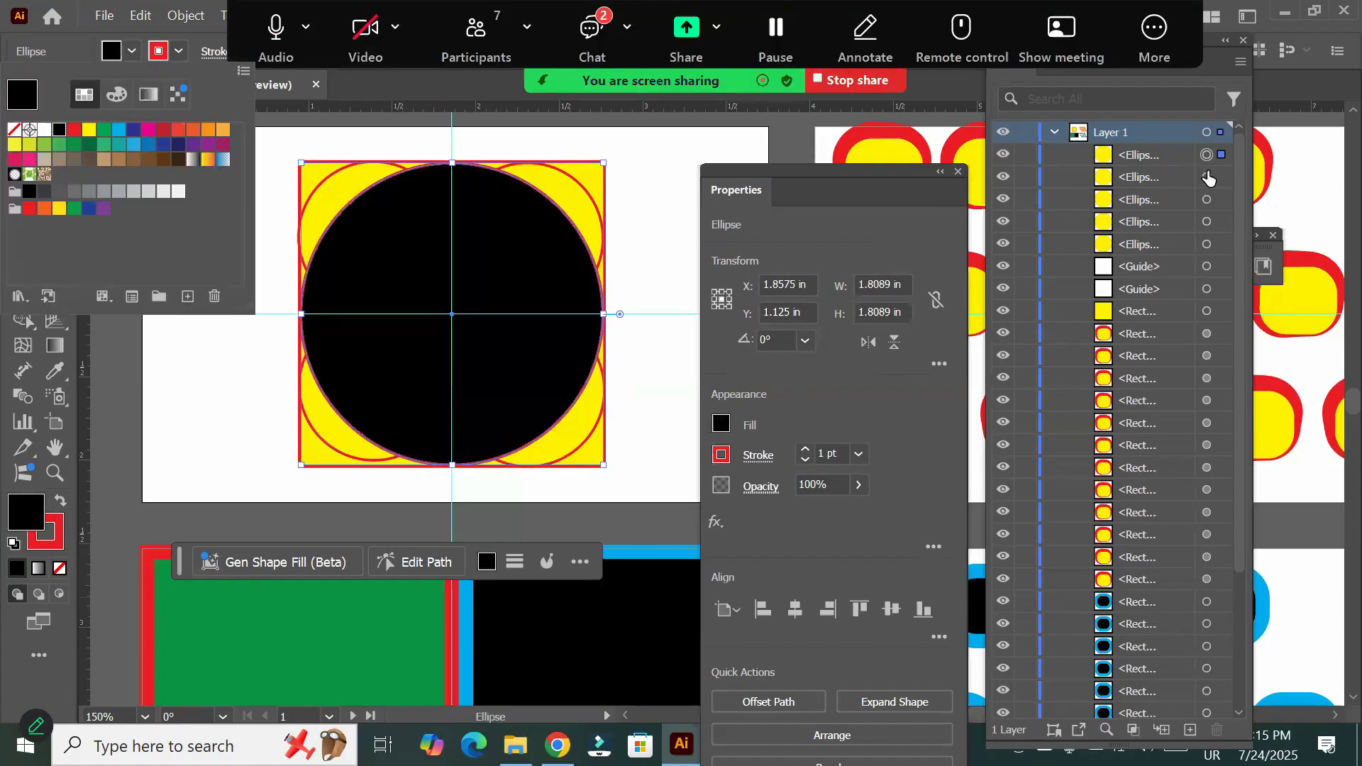
Apply the black fill to the large circle and select its top Ellipse row in Layers
{"action": "left_click", "coordinate": [1125, 151]}
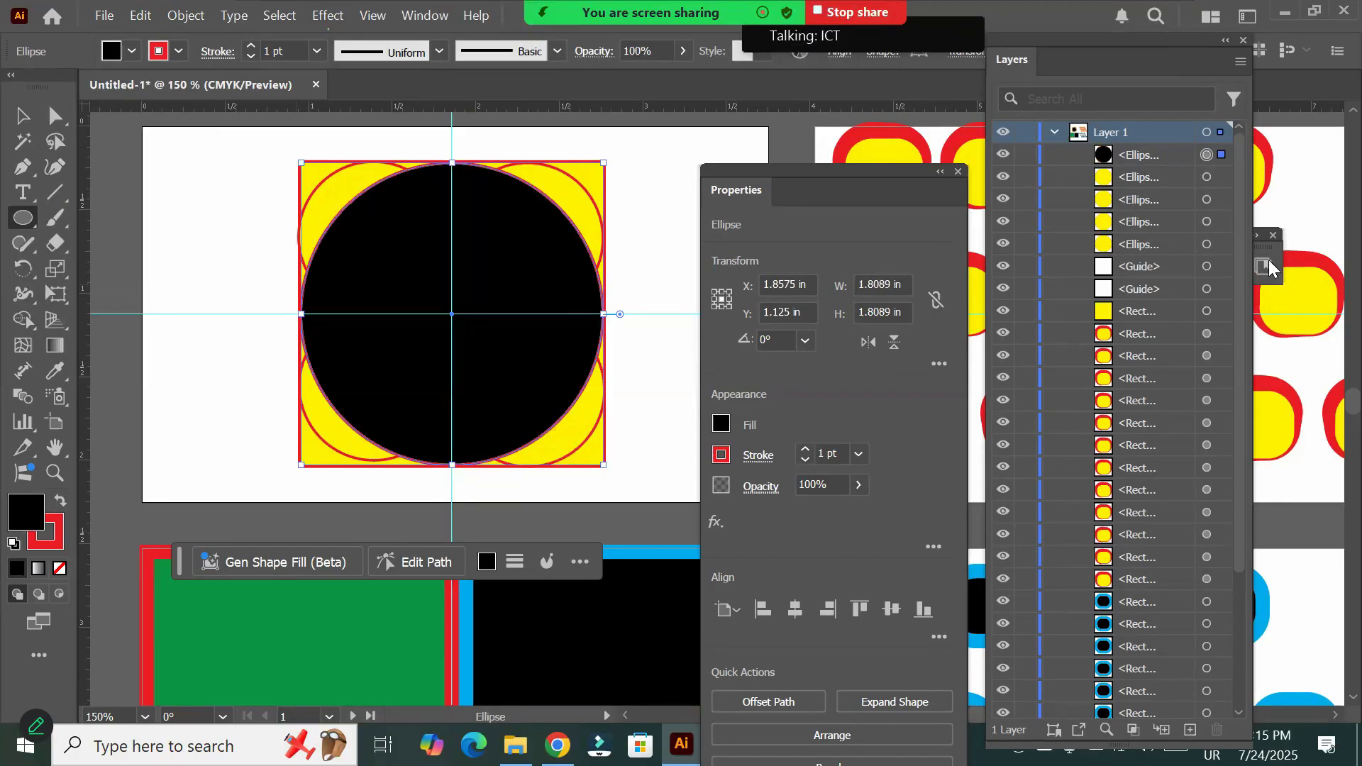
{"action": "left_click", "coordinate": [1149, 160]}
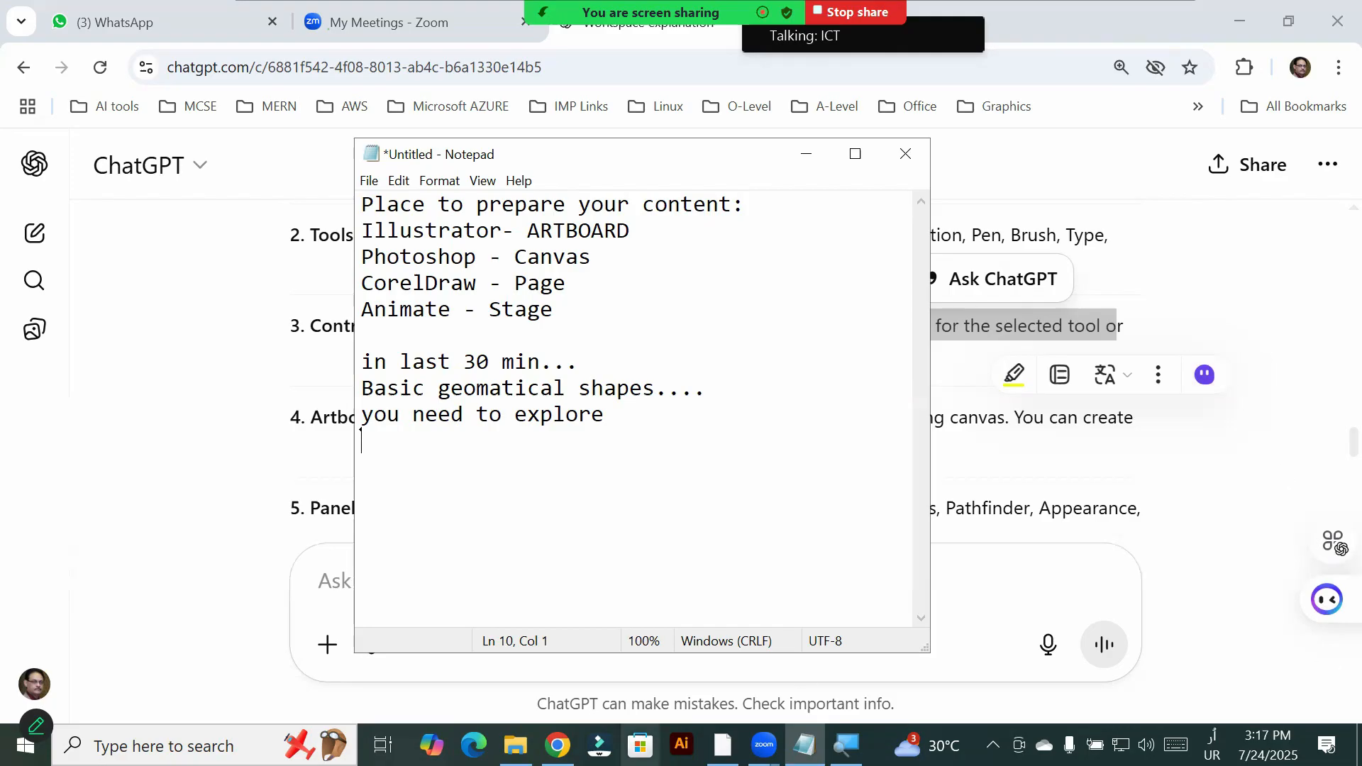
Leave the Notepad notes and switch back to Illustrator
{"action": "left_click", "coordinate": [681, 744]}
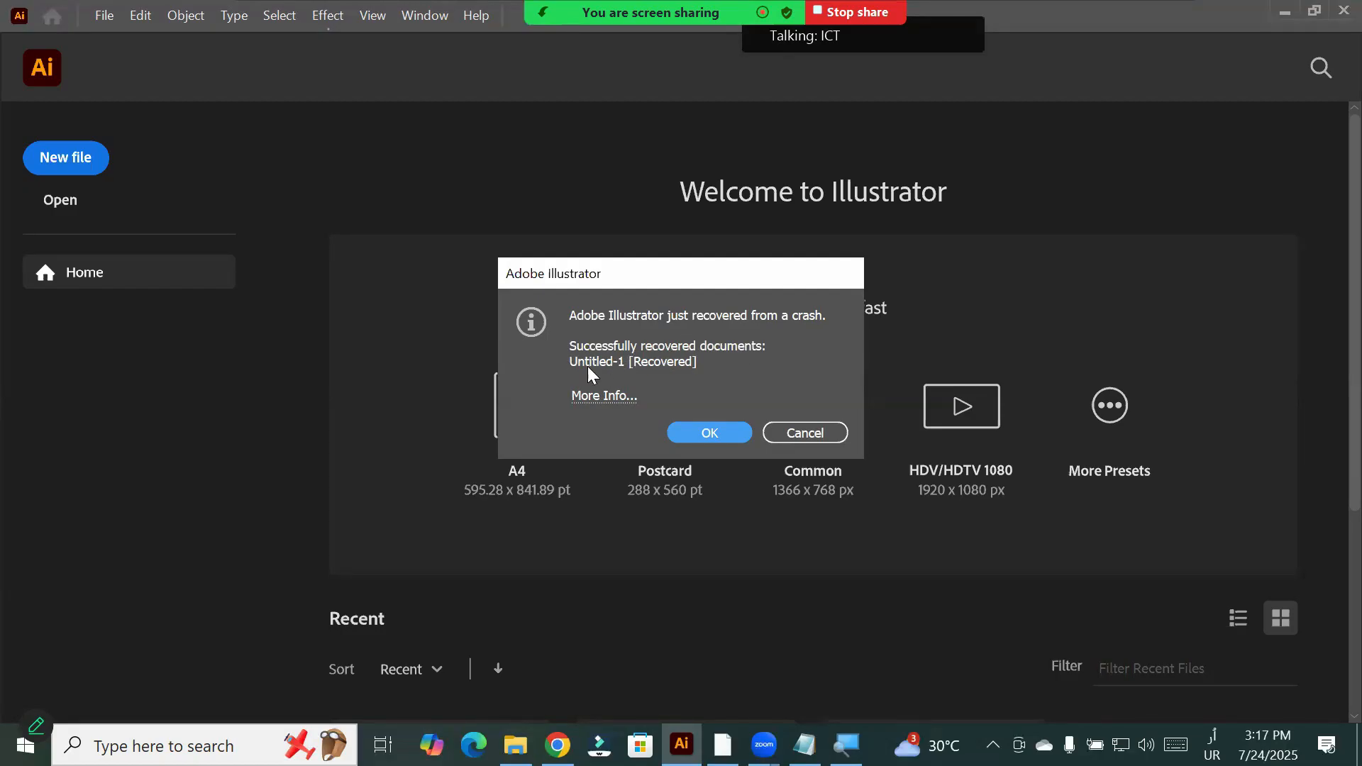
Accept the crash notice to open Untitled-1 [Recovered] with the four yellow circles
{"action": "left_click", "coordinate": [703, 431]}
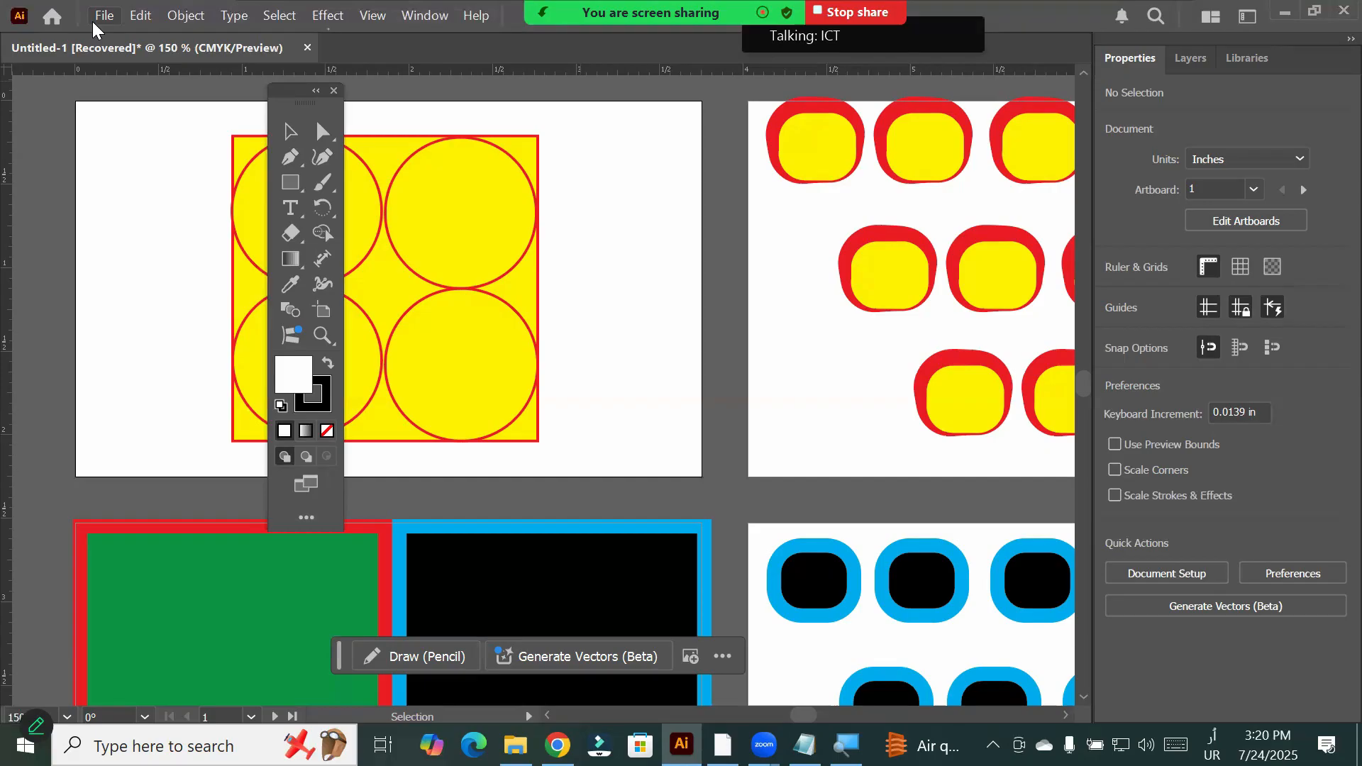
Open Edit > Preferences > File Handling to view the recovery-data auto-save settings
{"action": "left_click", "coordinate": [143, 21]}
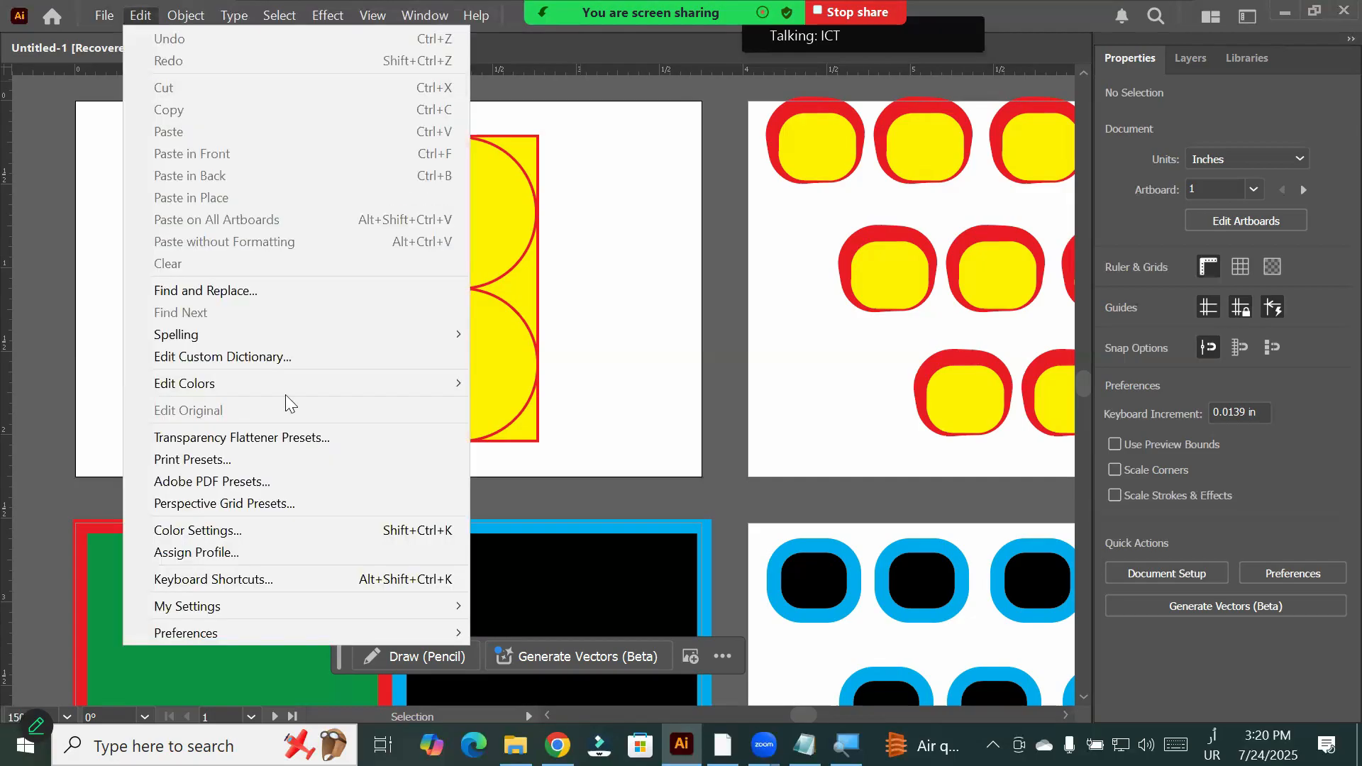
{"action": "mouse_move", "coordinate": [311, 633]}
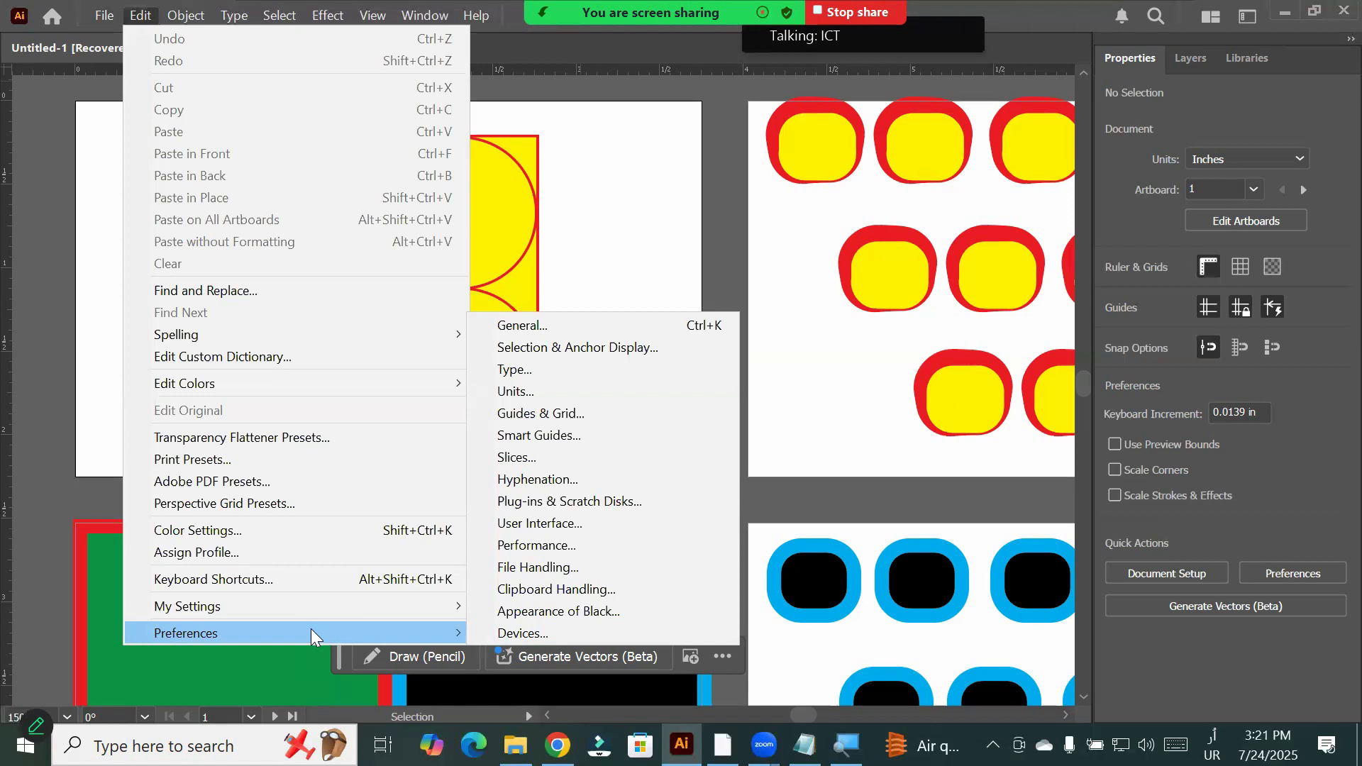
{"action": "left_click", "coordinate": [579, 563]}
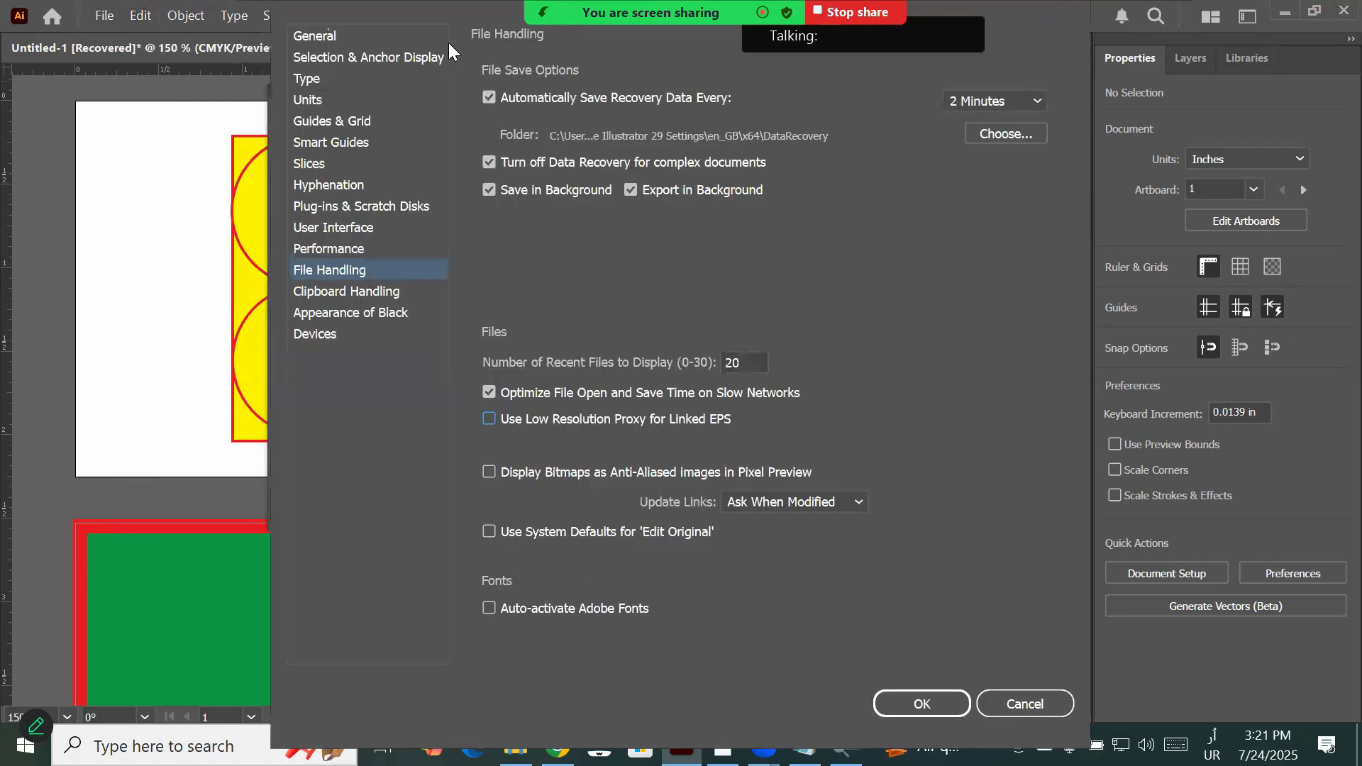
Change the recovery-data auto-save interval from 2 Minutes to 30 Seconds, then to 1 Hour
{"action": "left_click", "coordinate": [508, 96]}
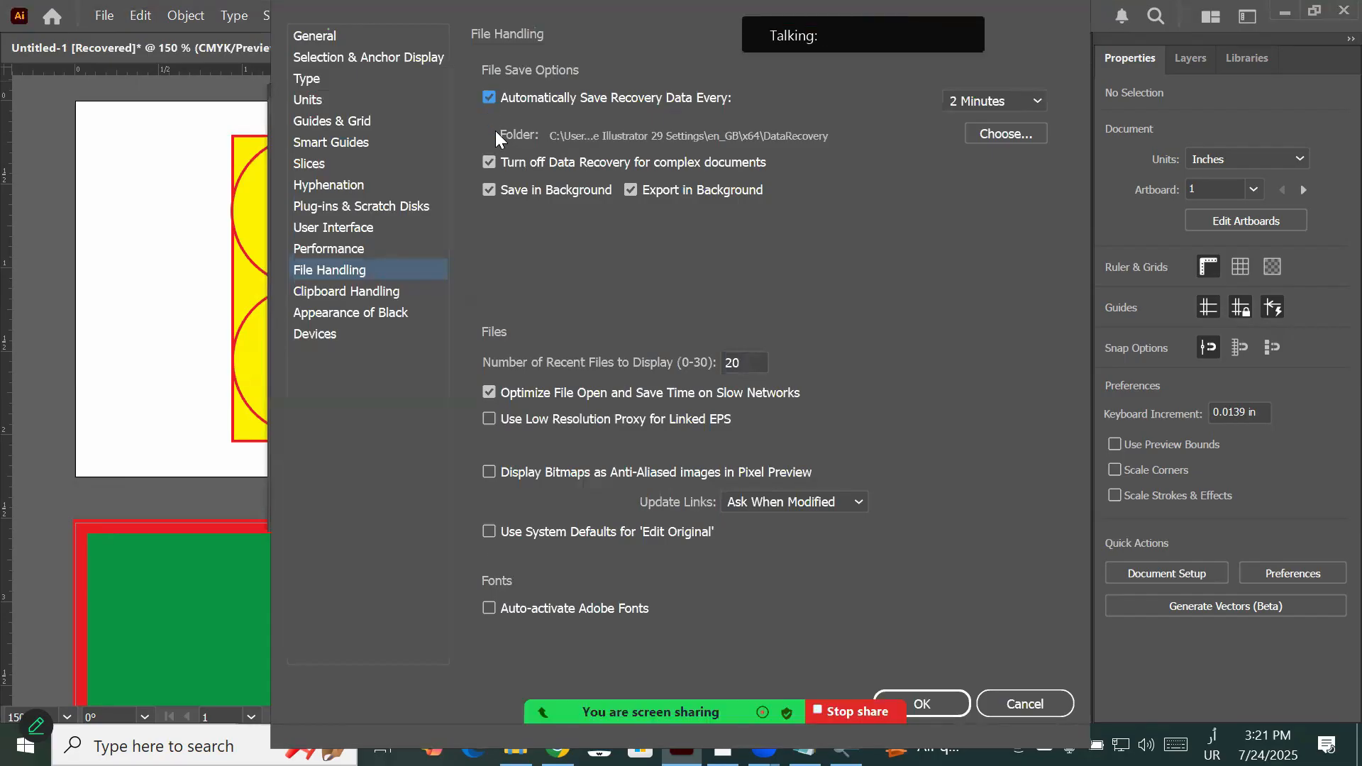
{"action": "left_click", "coordinate": [1037, 102]}
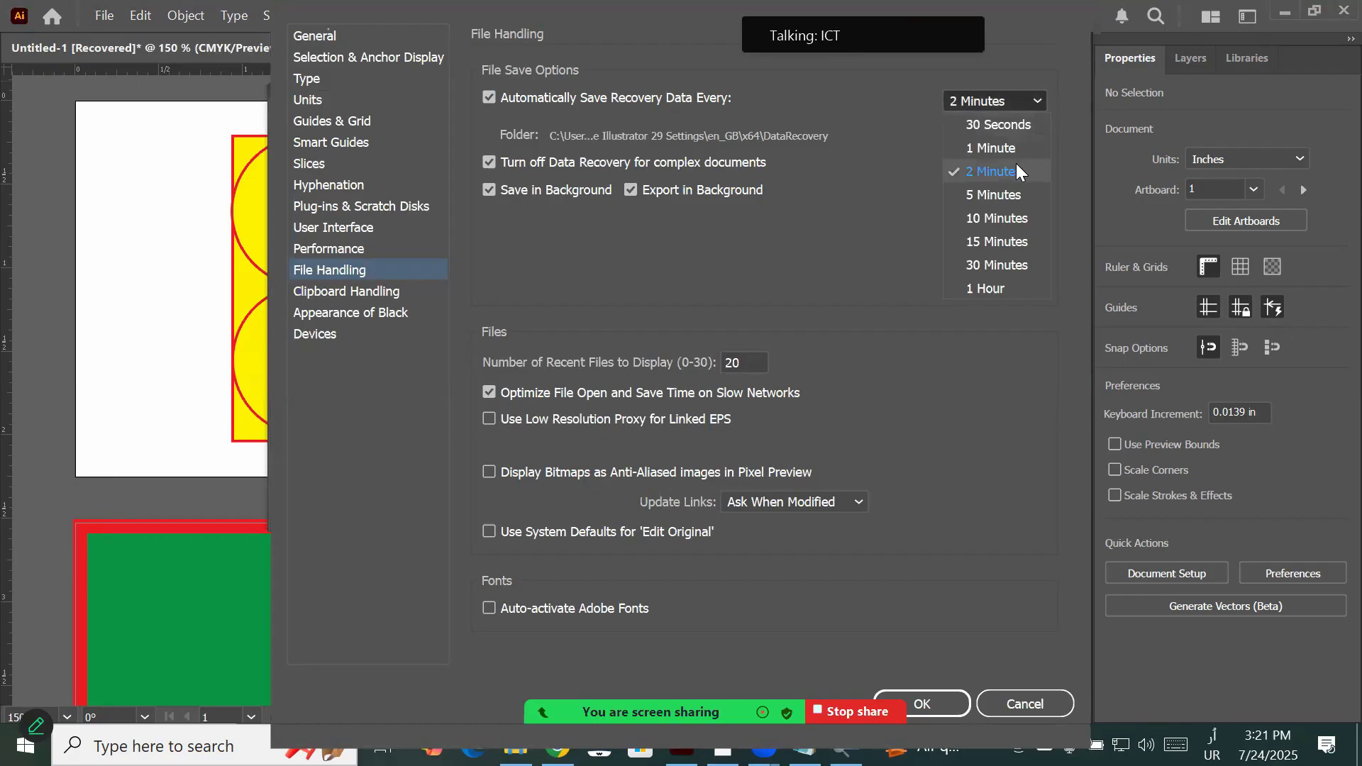
{"action": "left_click", "coordinate": [1027, 123]}
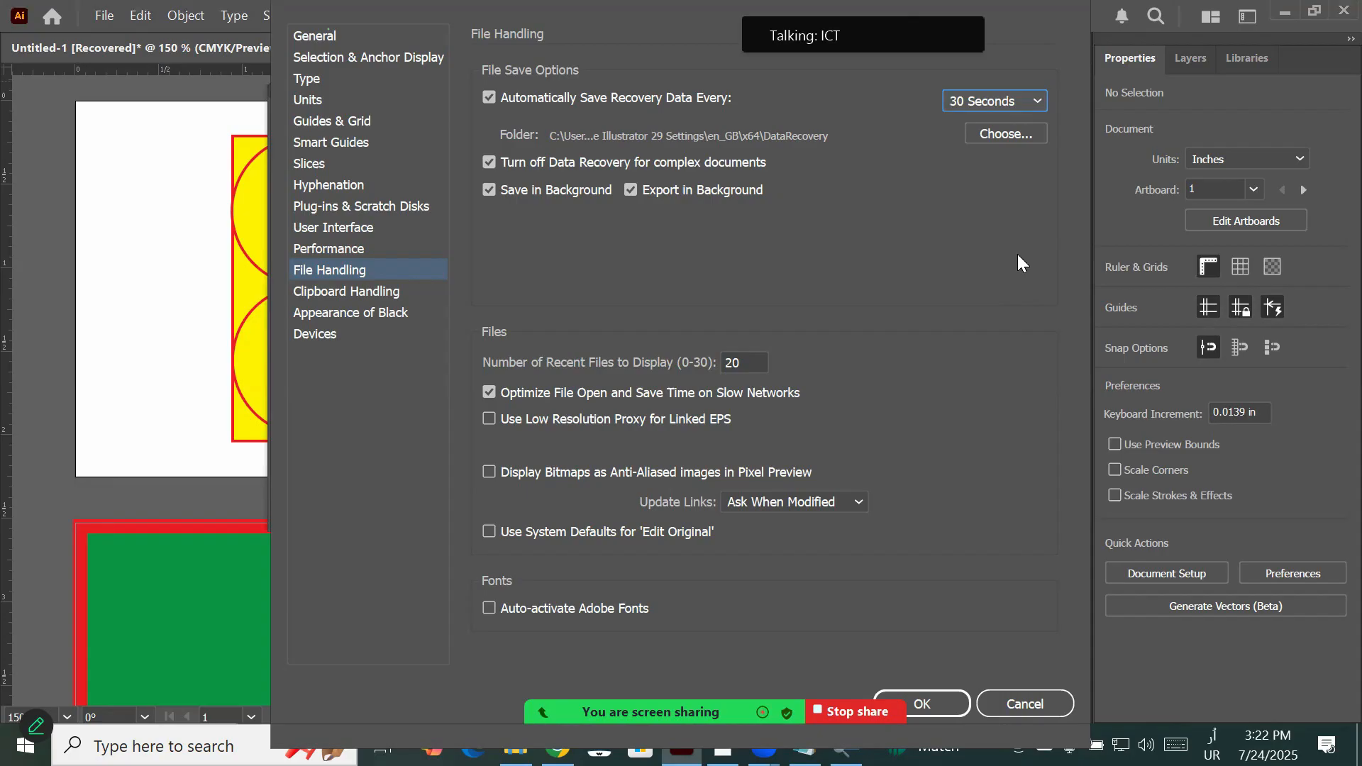
{"action": "left_click", "coordinate": [1034, 103]}
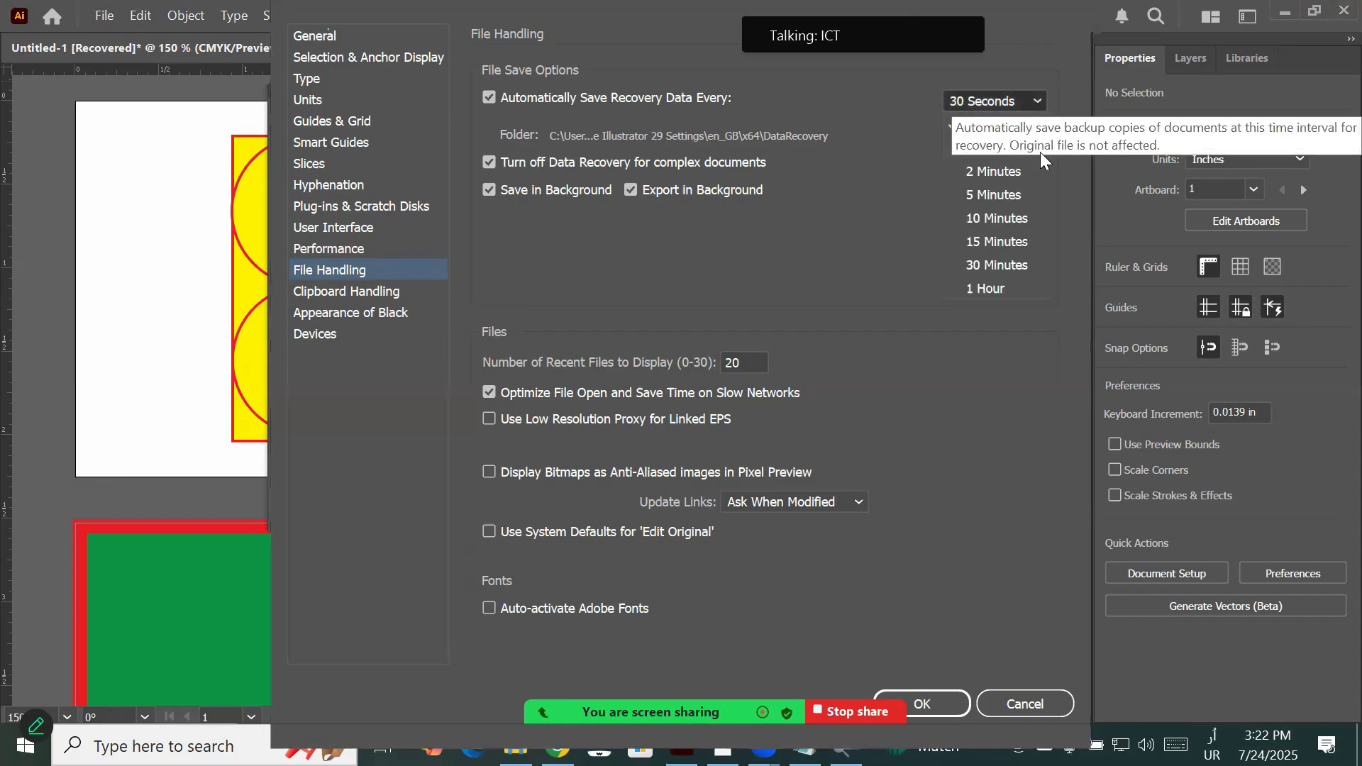
{"action": "left_click", "coordinate": [1017, 281]}
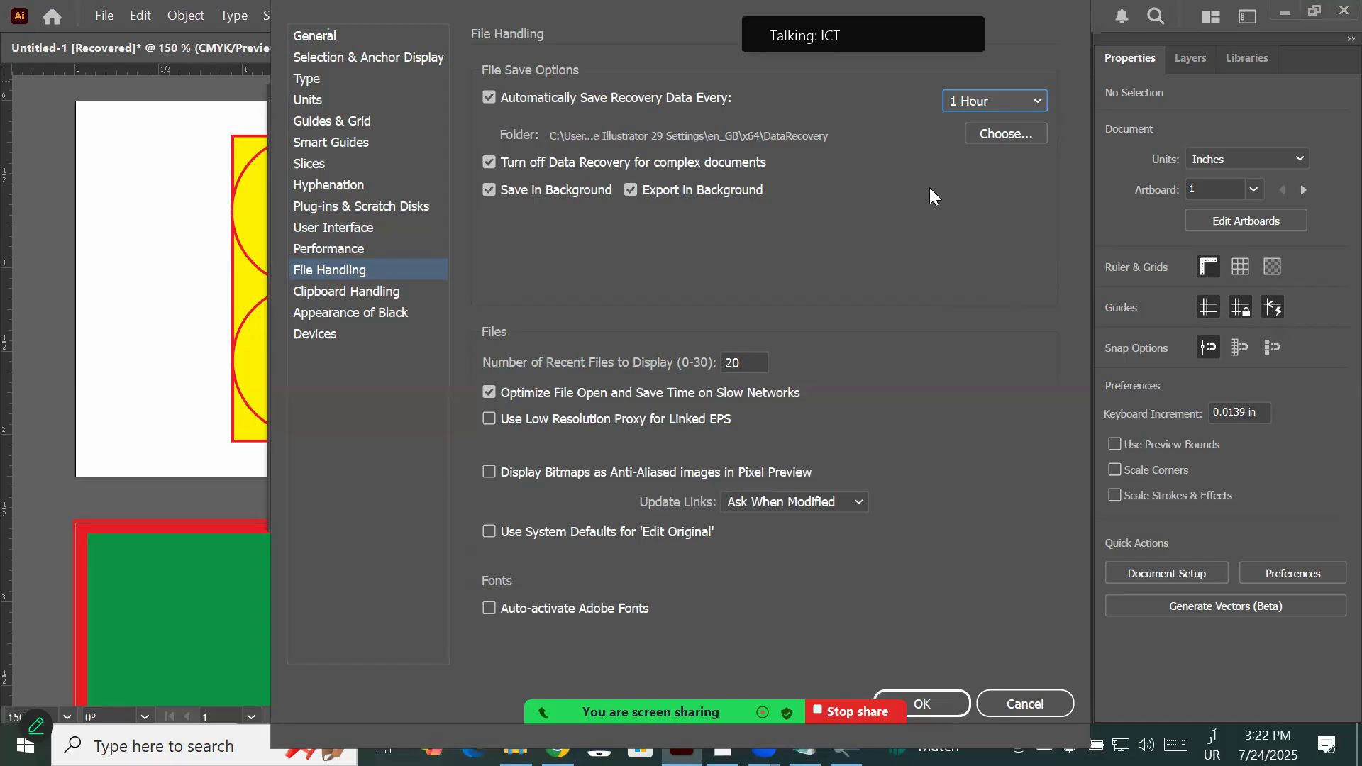
Return the recovery-data auto-save interval to 2 Minutes
{"action": "left_click", "coordinate": [1034, 103]}
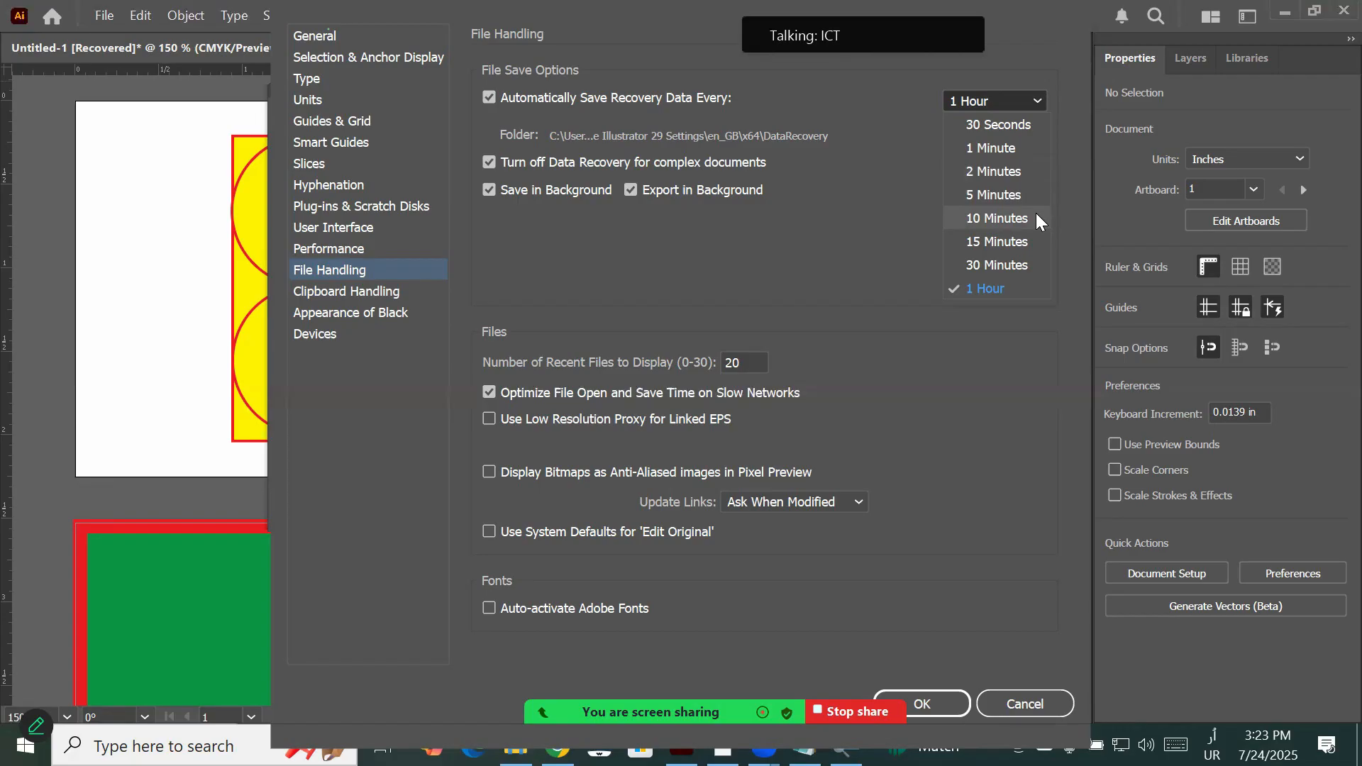
{"action": "left_click", "coordinate": [1016, 174]}
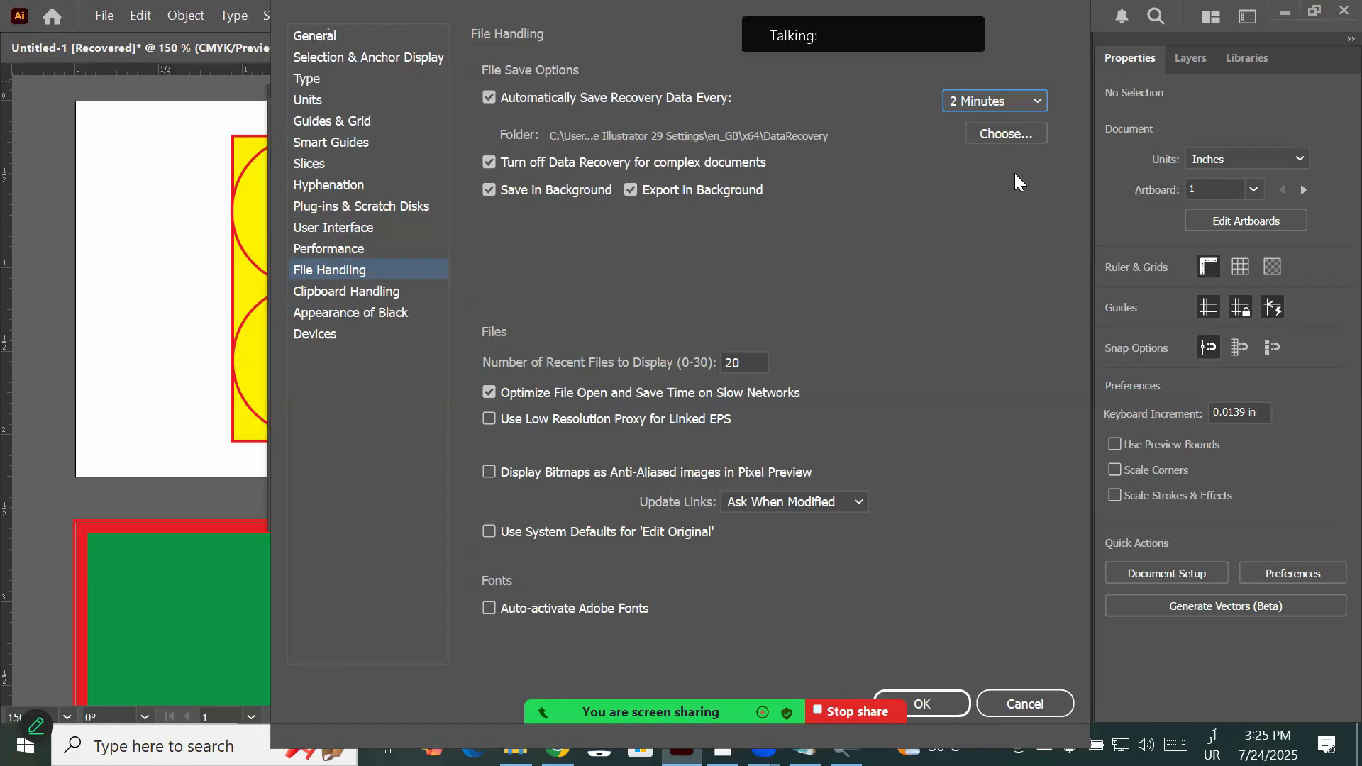
Apply the preferences, float the Tools, Properties and Layers panels, and expand Layer 1
{"action": "left_click", "coordinate": [963, 702]}
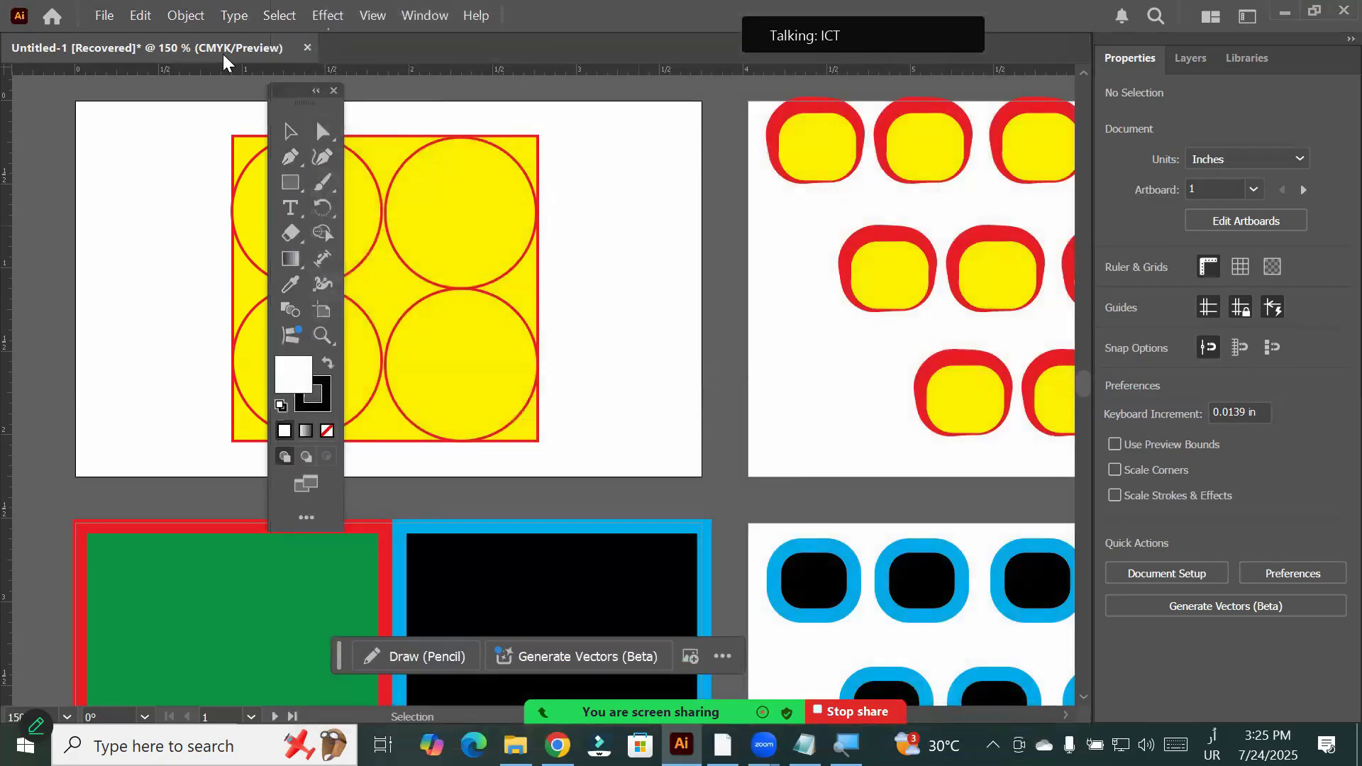
{"action": "left_click_drag", "start_coordinate": [289, 96], "coordinate": [104, 125]}
{"action": "left_click_drag", "start_coordinate": [1143, 59], "coordinate": [717, 111]}
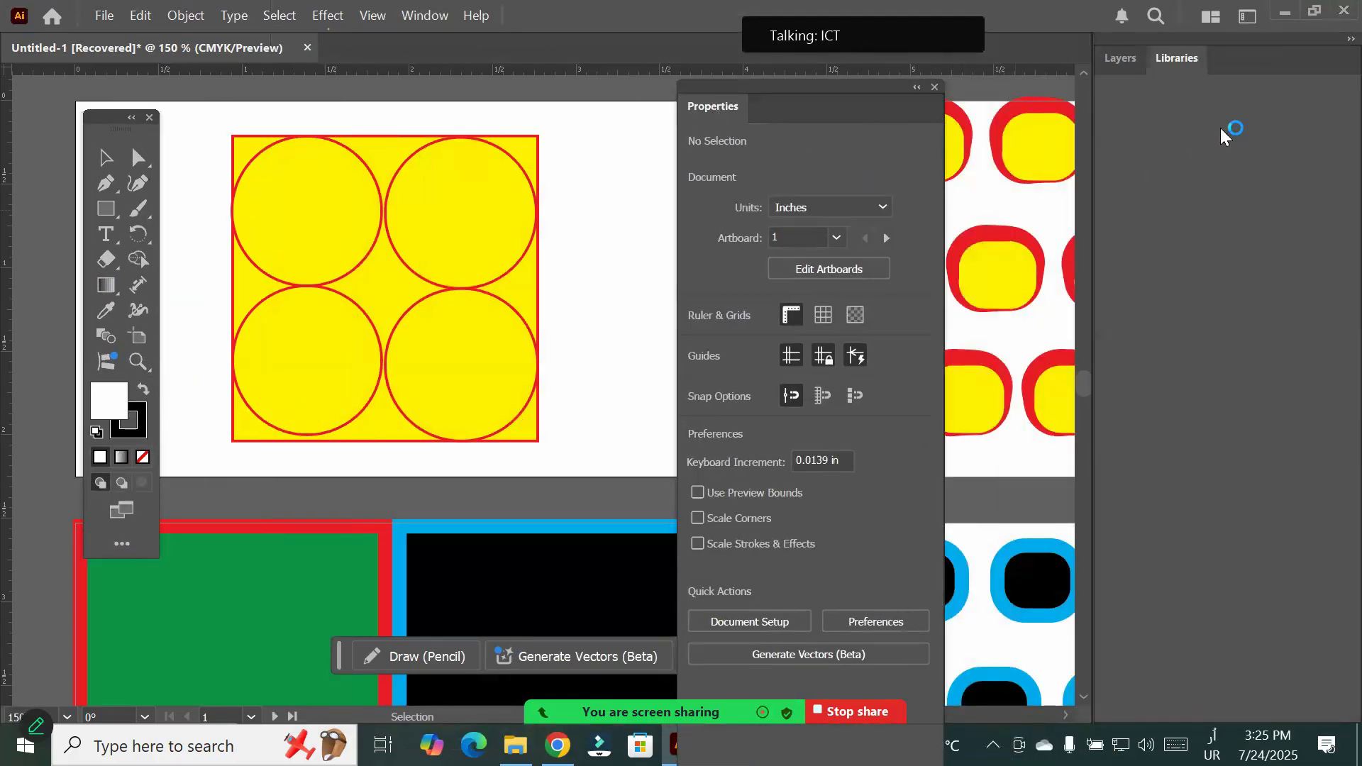
{"action": "left_click_drag", "start_coordinate": [1125, 64], "coordinate": [587, 233]}
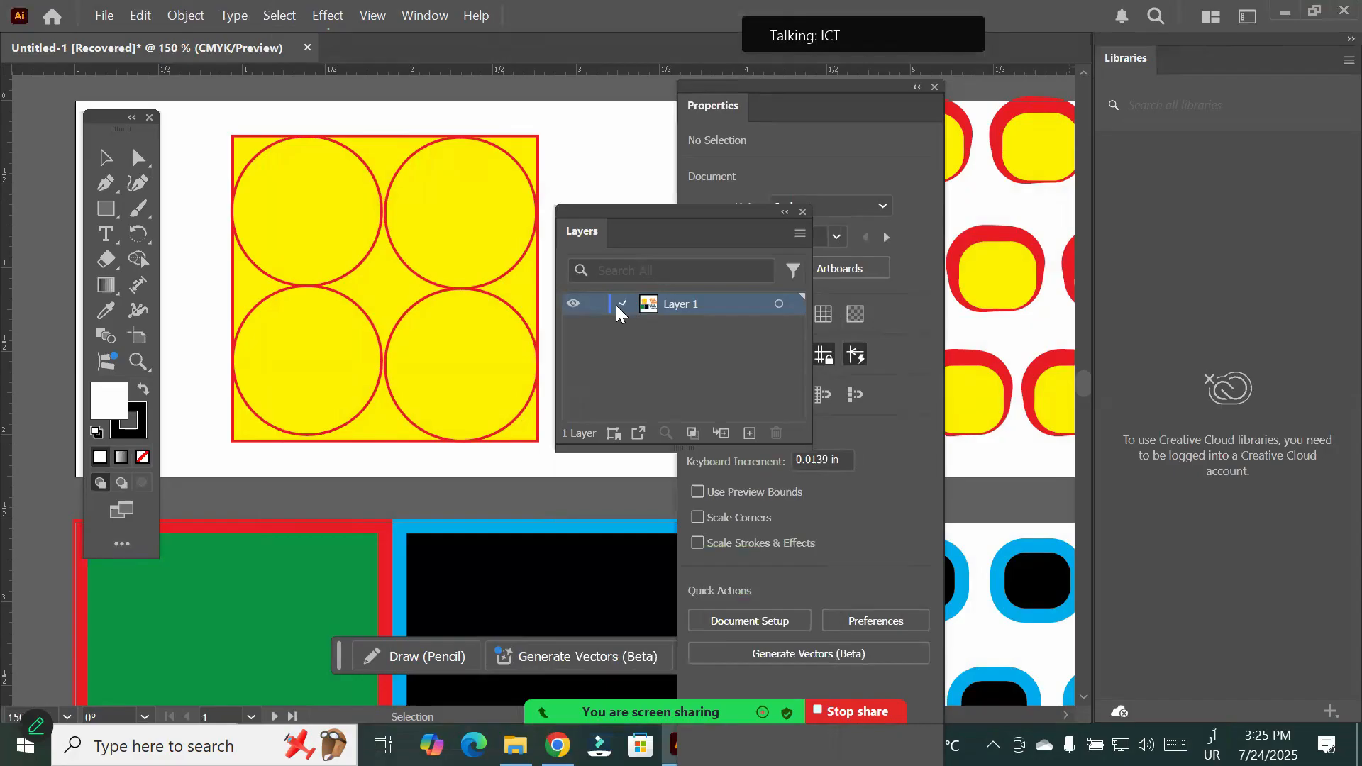
{"action": "left_click", "coordinate": [622, 306]}
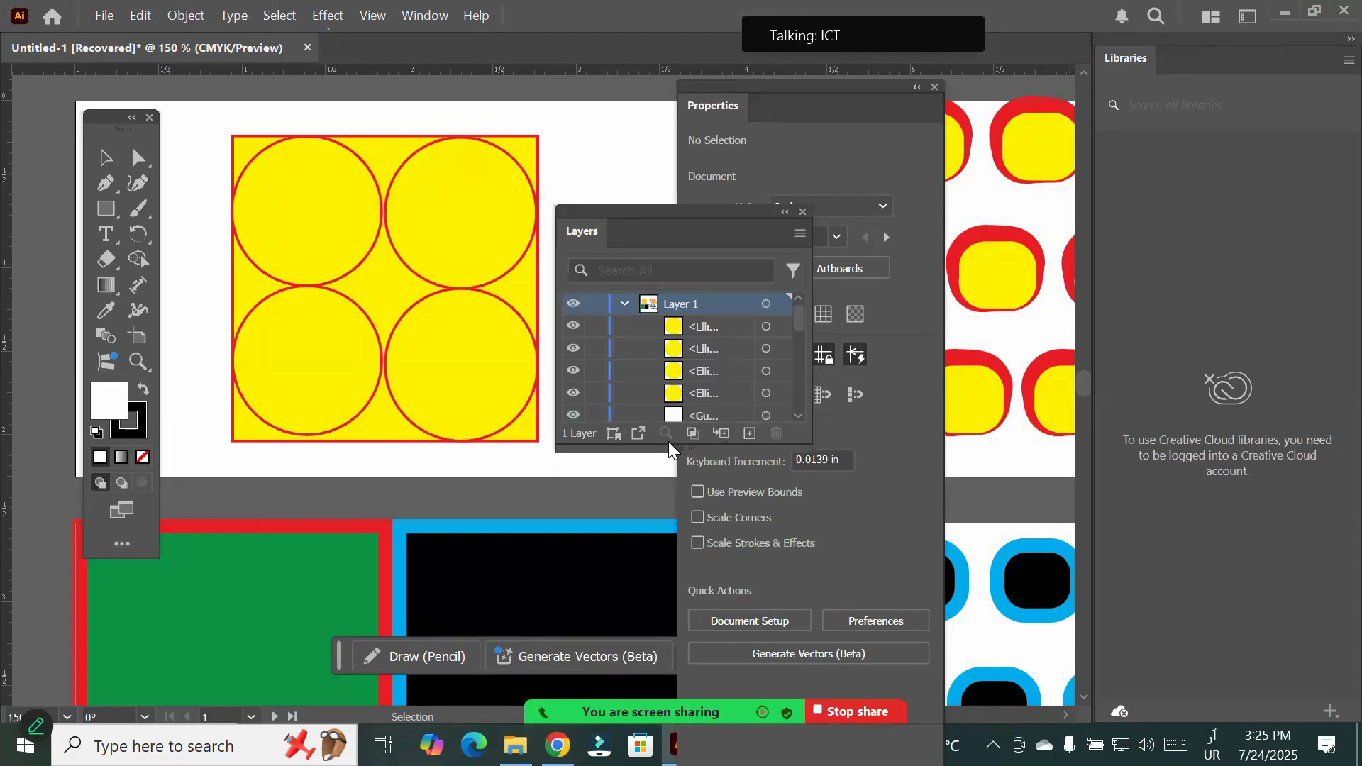
Make the Layers panel taller and toggle the yellow background rectangle's visibility off and on
{"action": "left_click_drag", "start_coordinate": [671, 448], "coordinate": [693, 568]}
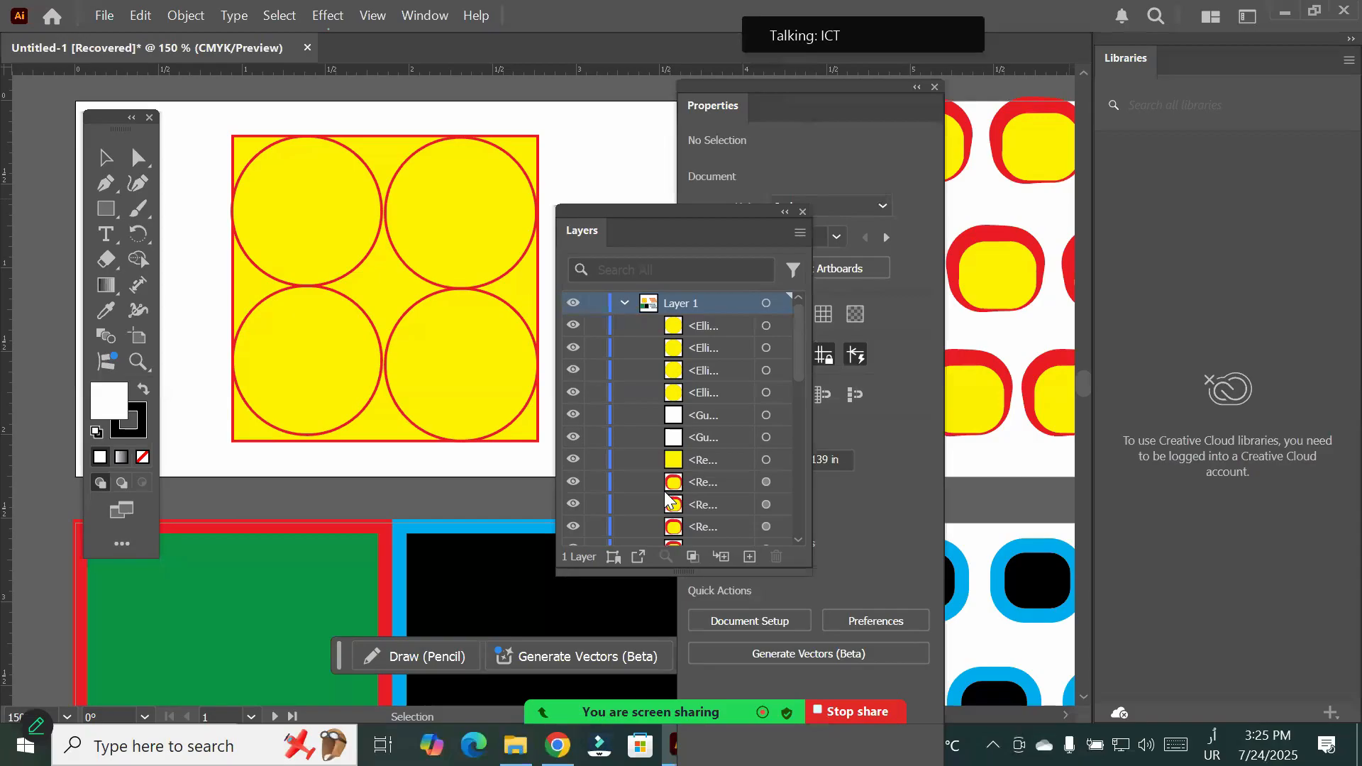
{"action": "left_click", "coordinate": [670, 462]}
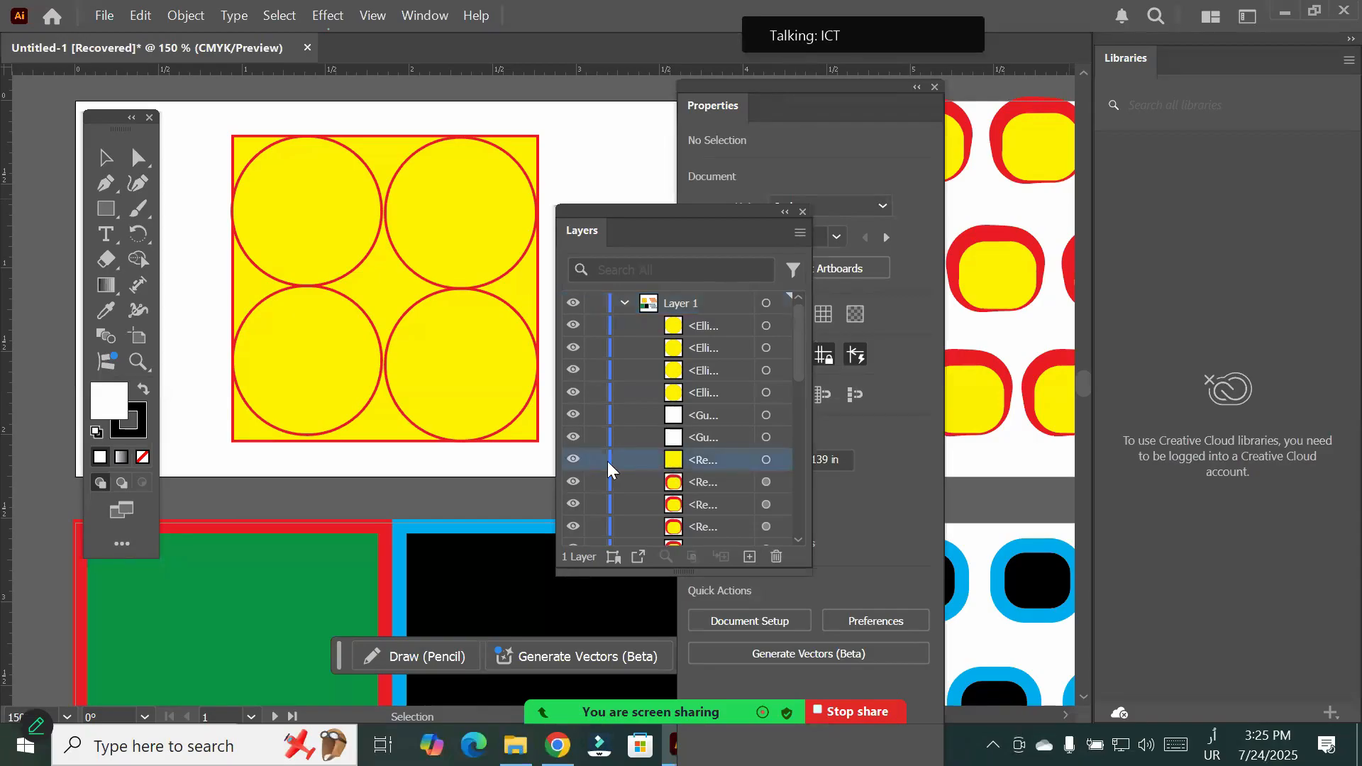
{"action": "left_click", "coordinate": [572, 461]}
{"action": "left_click", "coordinate": [571, 461]}
{"action": "left_click", "coordinate": [571, 461]}
{"action": "left_click", "coordinate": [572, 461]}
{"action": "left_click", "coordinate": [571, 461]}
{"action": "left_click", "coordinate": [571, 461]}
Hide and re-show the bottom-right circle, both guides and the bottom-left circle
{"action": "left_click", "coordinate": [572, 392]}
{"action": "left_click", "coordinate": [571, 392]}
{"action": "left_click", "coordinate": [572, 417]}
{"action": "left_click", "coordinate": [573, 435]}
{"action": "left_click", "coordinate": [569, 416]}
{"action": "left_click", "coordinate": [572, 437]}
{"action": "left_click", "coordinate": [572, 327]}
{"action": "left_click", "coordinate": [572, 326]}
Draw a 1.6951 in white circle centred where the four circles meet, and select its layer row
{"action": "left_click_drag", "start_coordinate": [106, 209], "coordinate": [180, 239]}
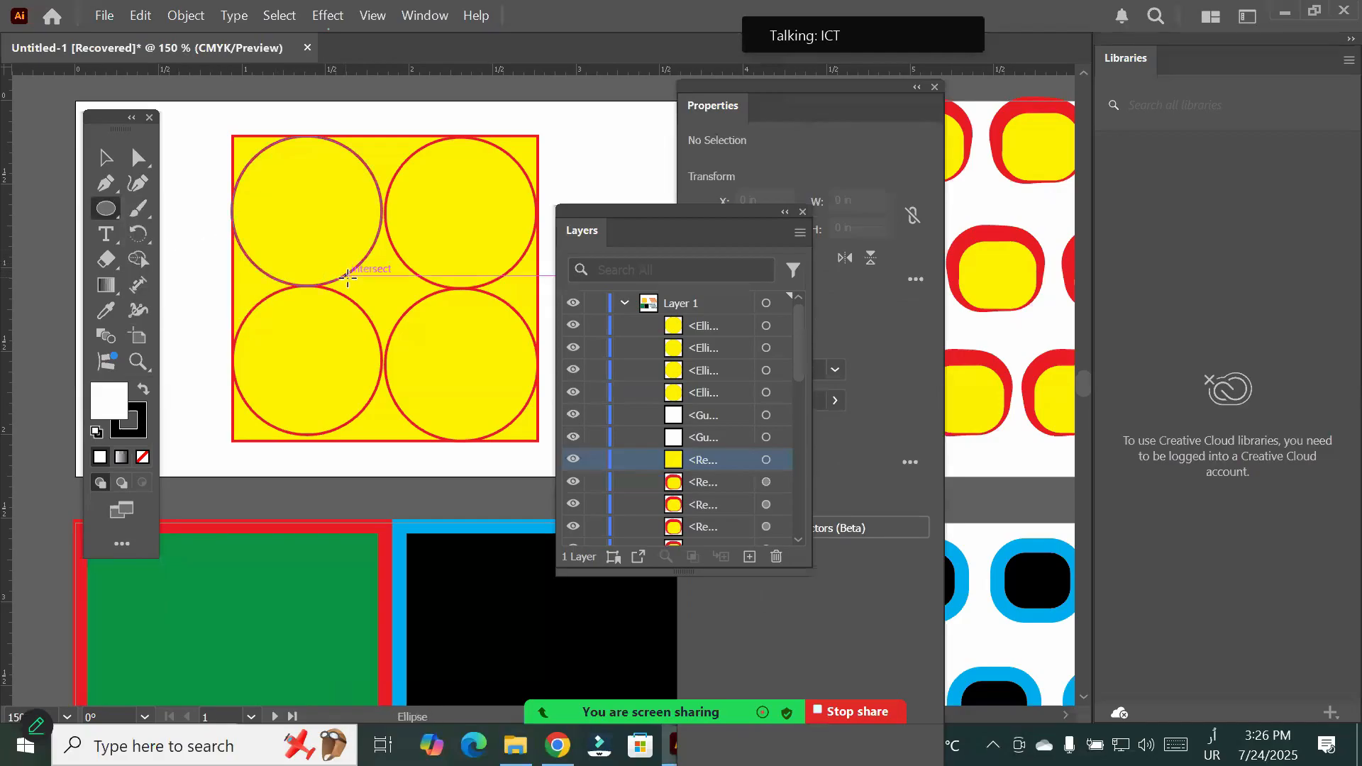
{"action": "left_click_drag", "start_coordinate": [381, 284], "coordinate": [505, 424]}
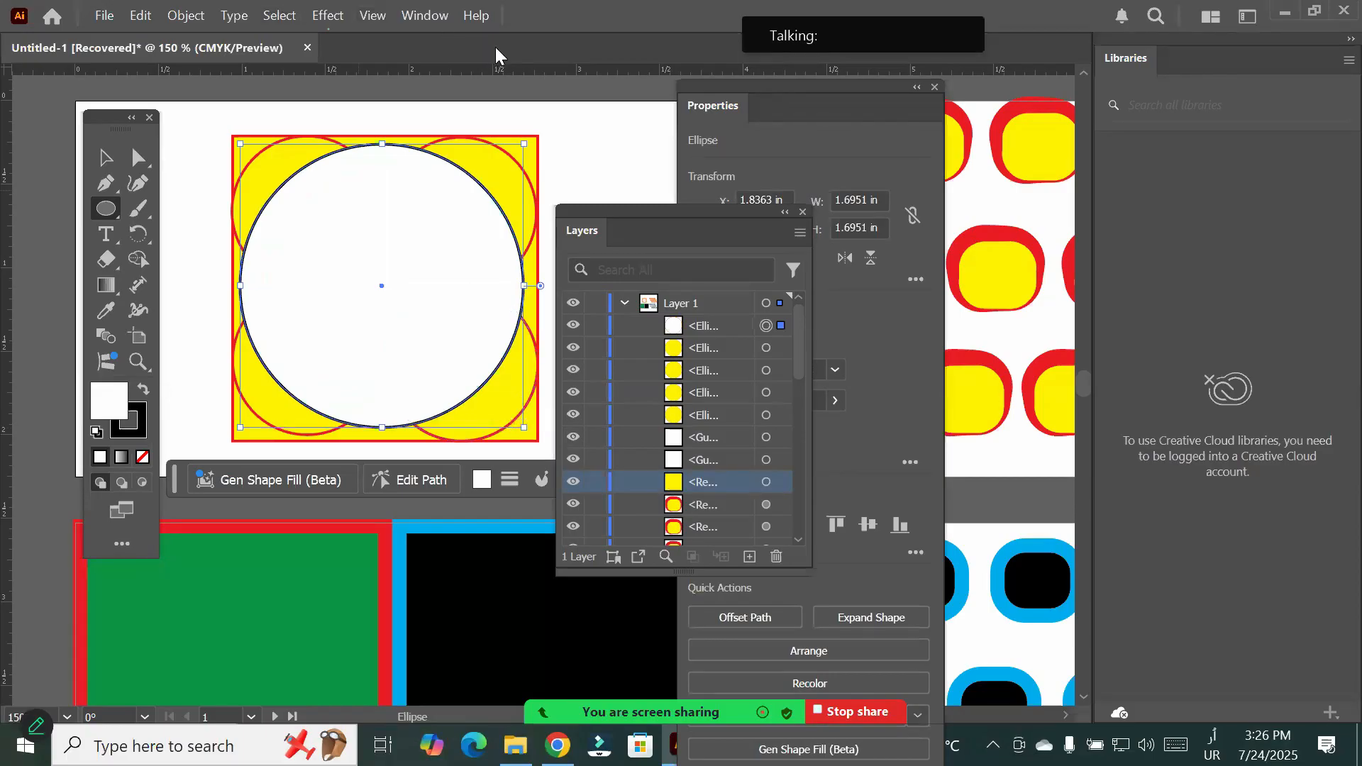
{"action": "left_click", "coordinate": [709, 323]}
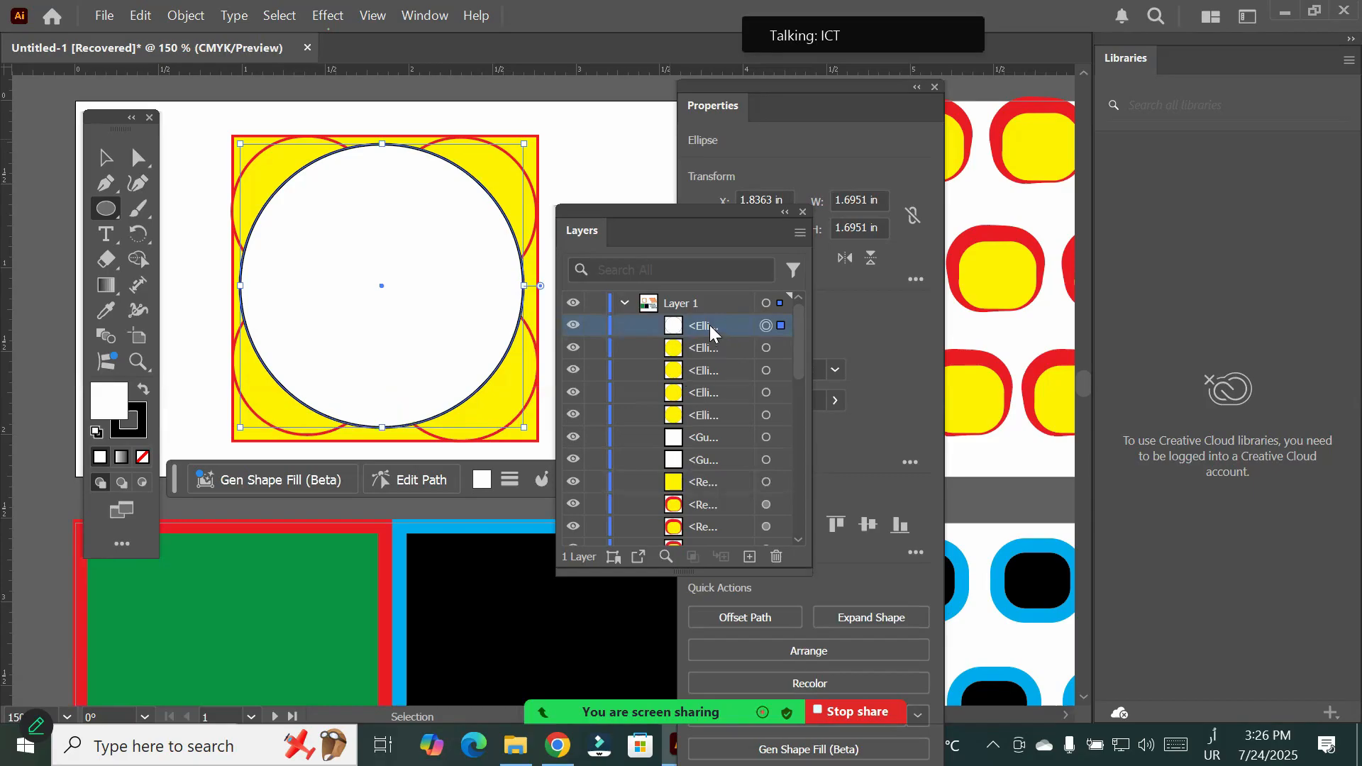
Move the white circle below the yellow circles in the layer stack, then select the top yellow circle
{"action": "left_click_drag", "start_coordinate": [710, 325], "coordinate": [707, 415]}
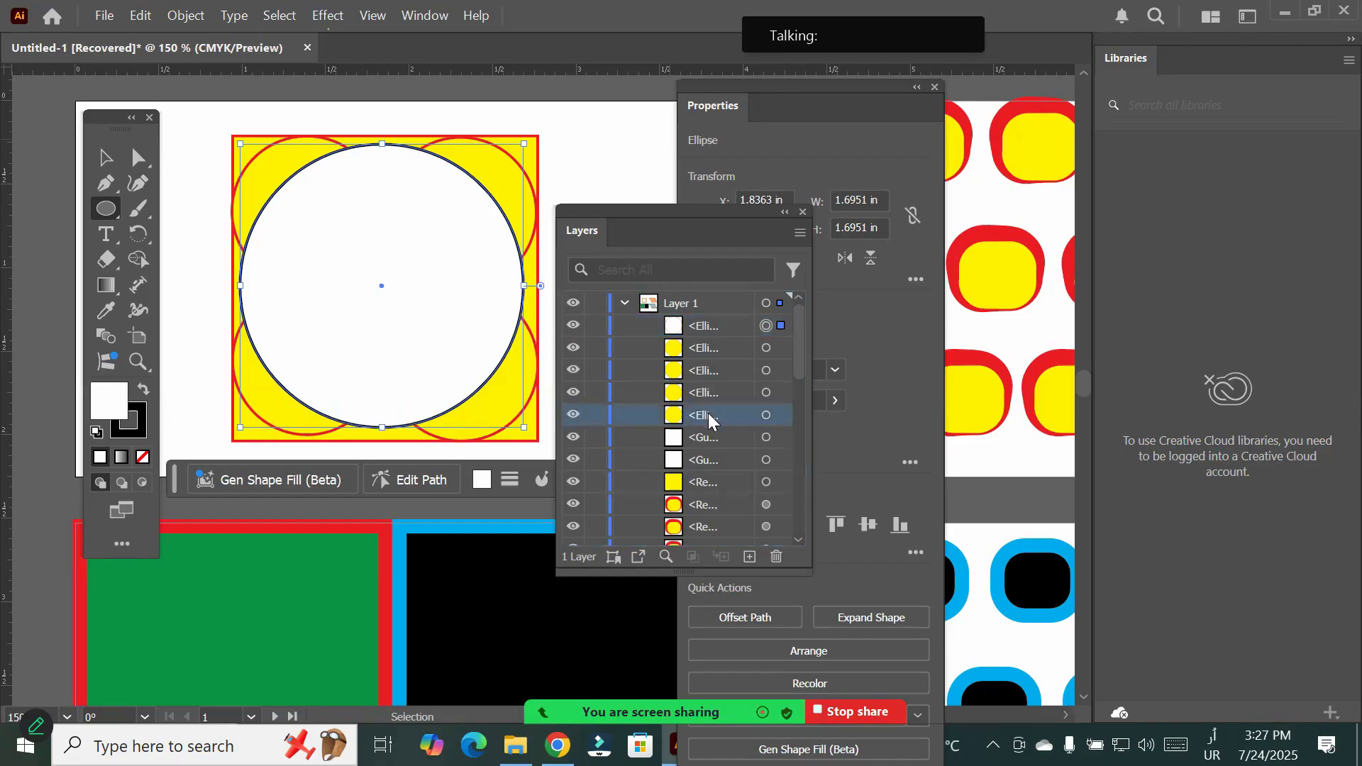
{"action": "left_click_drag", "start_coordinate": [698, 325], "coordinate": [695, 434]}
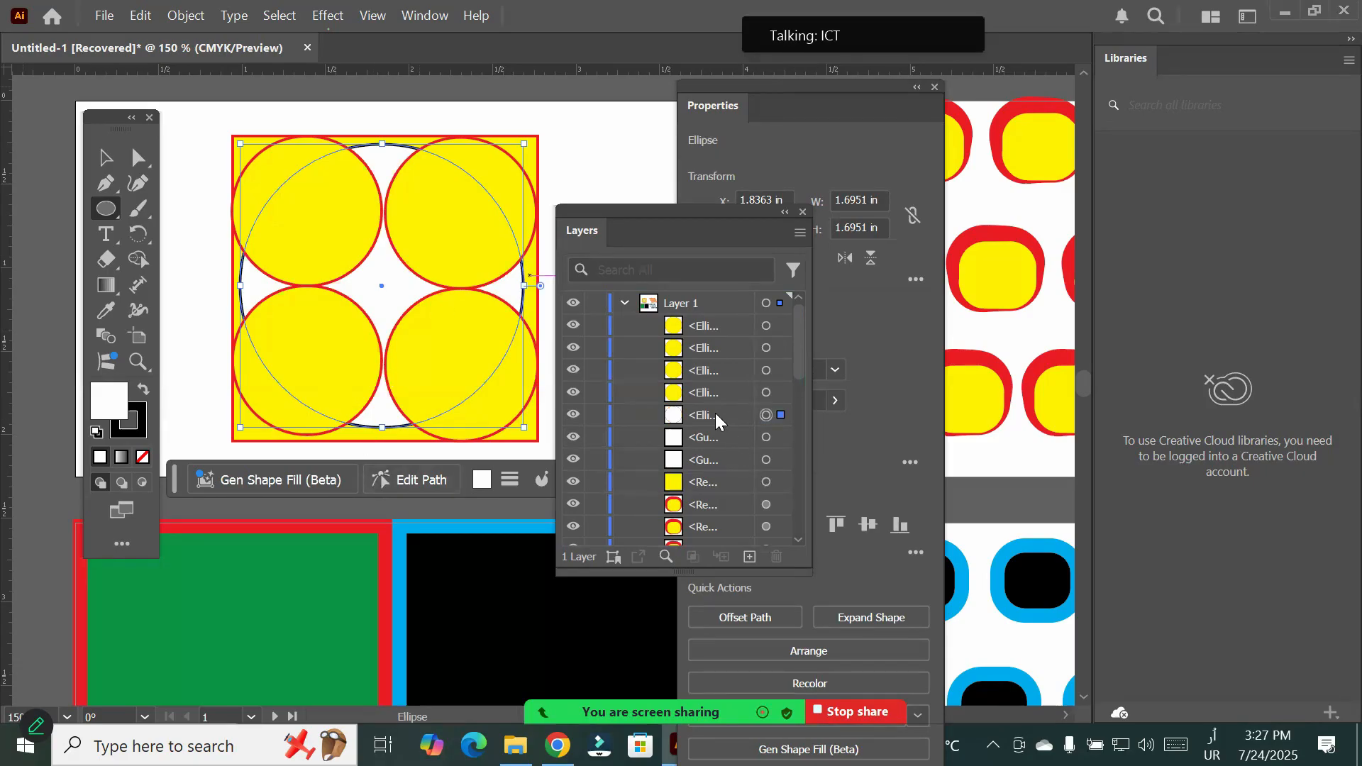
{"action": "left_click_drag", "start_coordinate": [708, 409], "coordinate": [711, 393]}
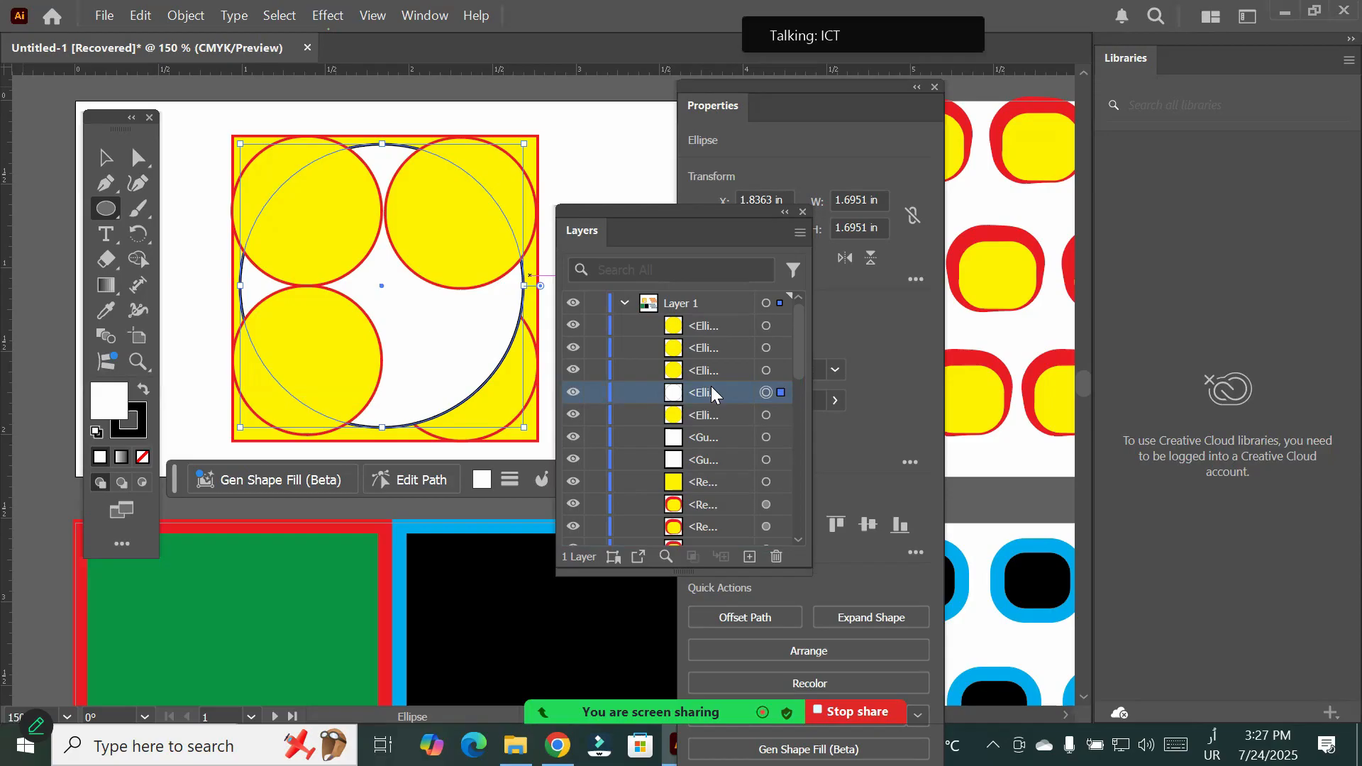
{"action": "key", "text": "v"}
{"action": "left_click", "coordinate": [765, 325]}
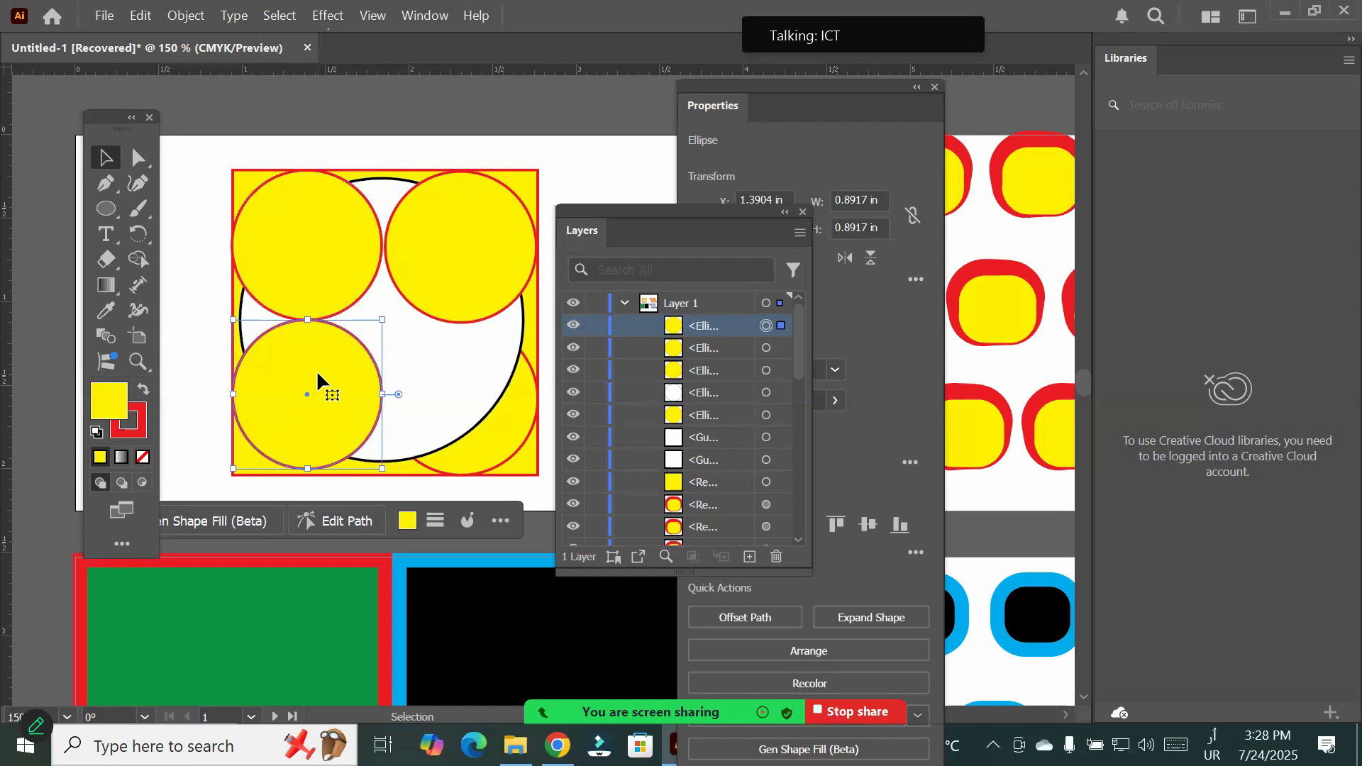
Hide the four yellow circles, the white circle, a guide and the yellow square
{"action": "left_click", "coordinate": [571, 326]}
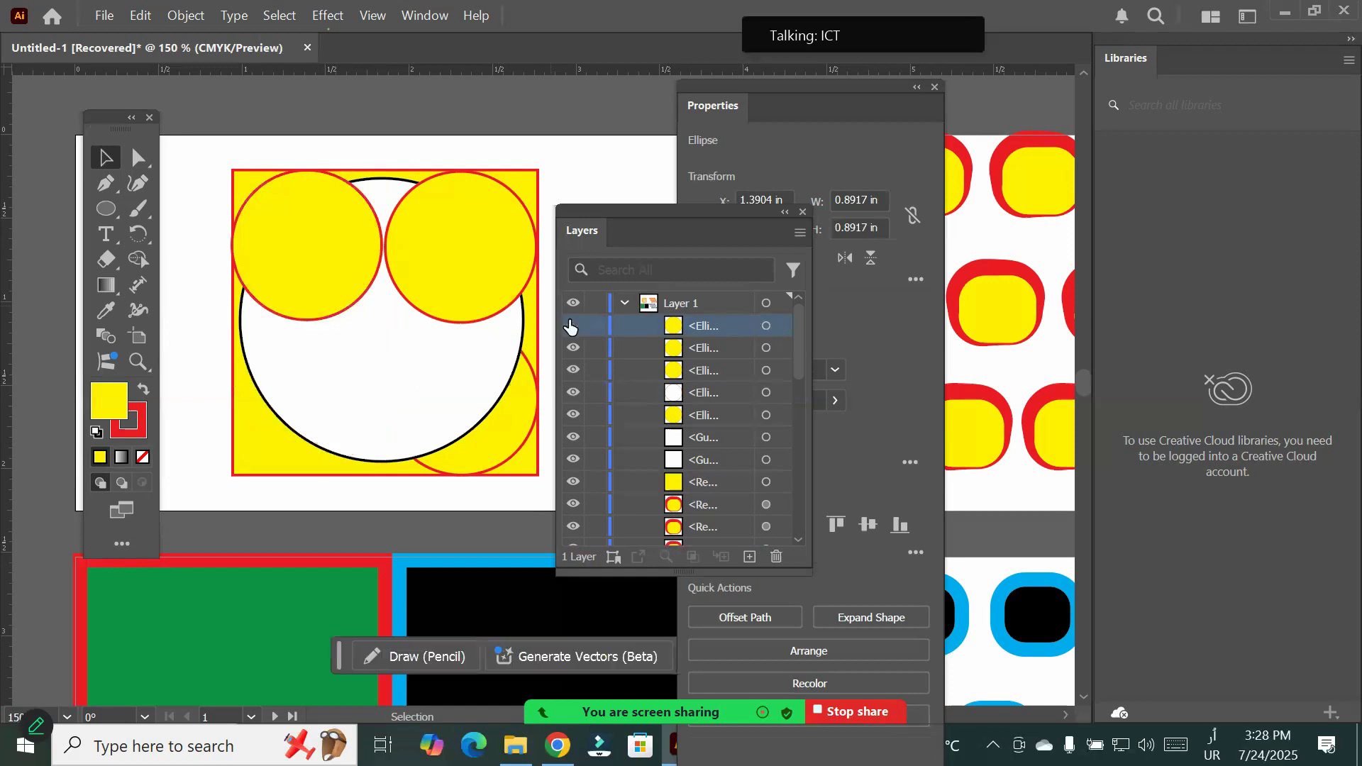
{"action": "left_click", "coordinate": [572, 326]}
{"action": "left_click", "coordinate": [572, 325]}
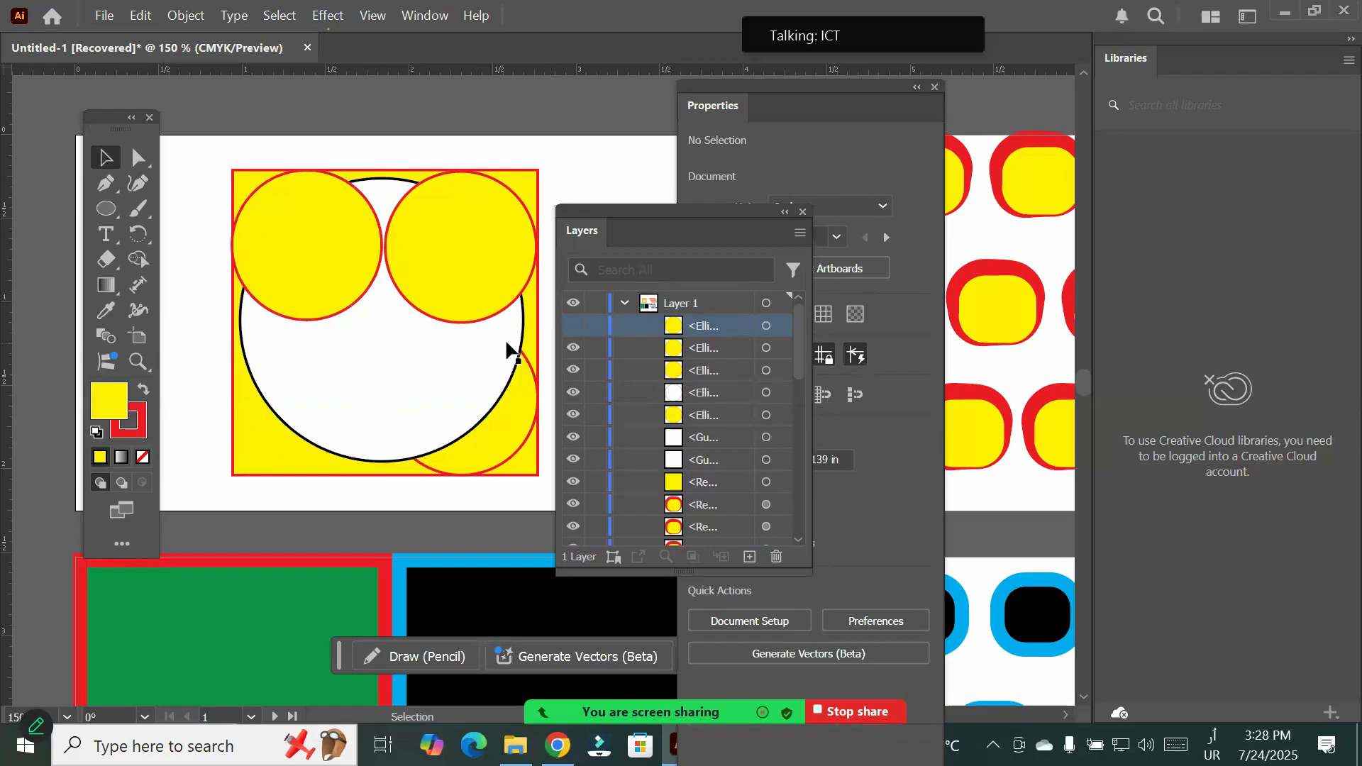
{"action": "left_click", "coordinate": [574, 348]}
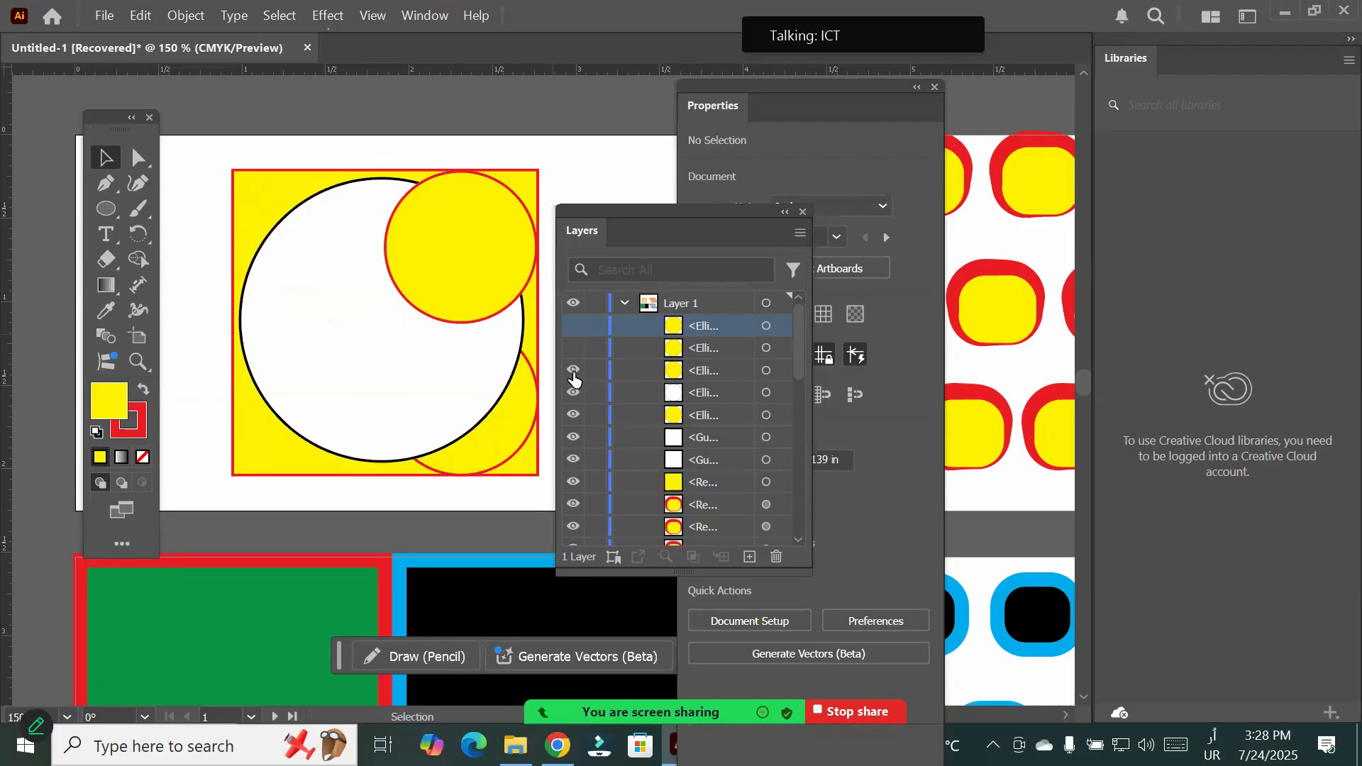
{"action": "left_click", "coordinate": [573, 370]}
{"action": "left_click", "coordinate": [573, 393]}
{"action": "left_click", "coordinate": [573, 416]}
{"action": "left_click", "coordinate": [573, 437]}
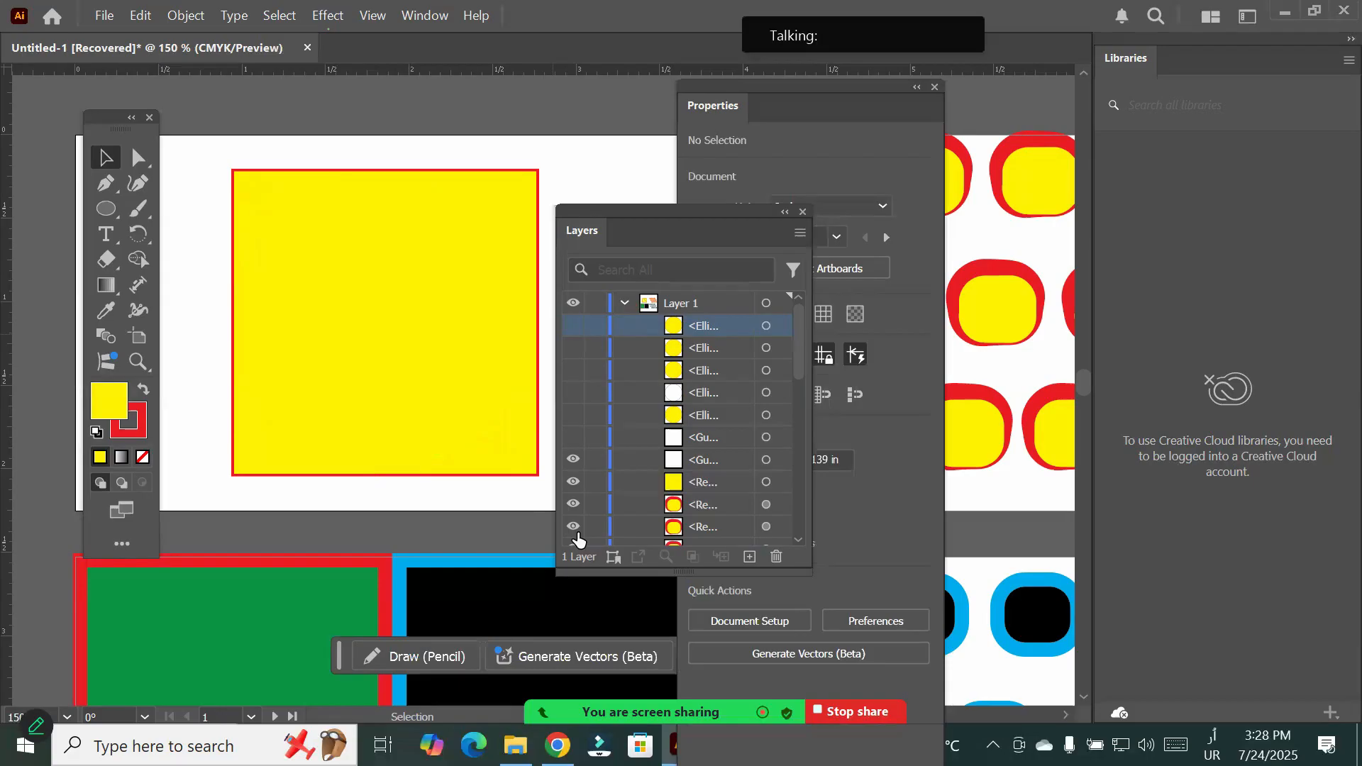
{"action": "left_click", "coordinate": [573, 482]}
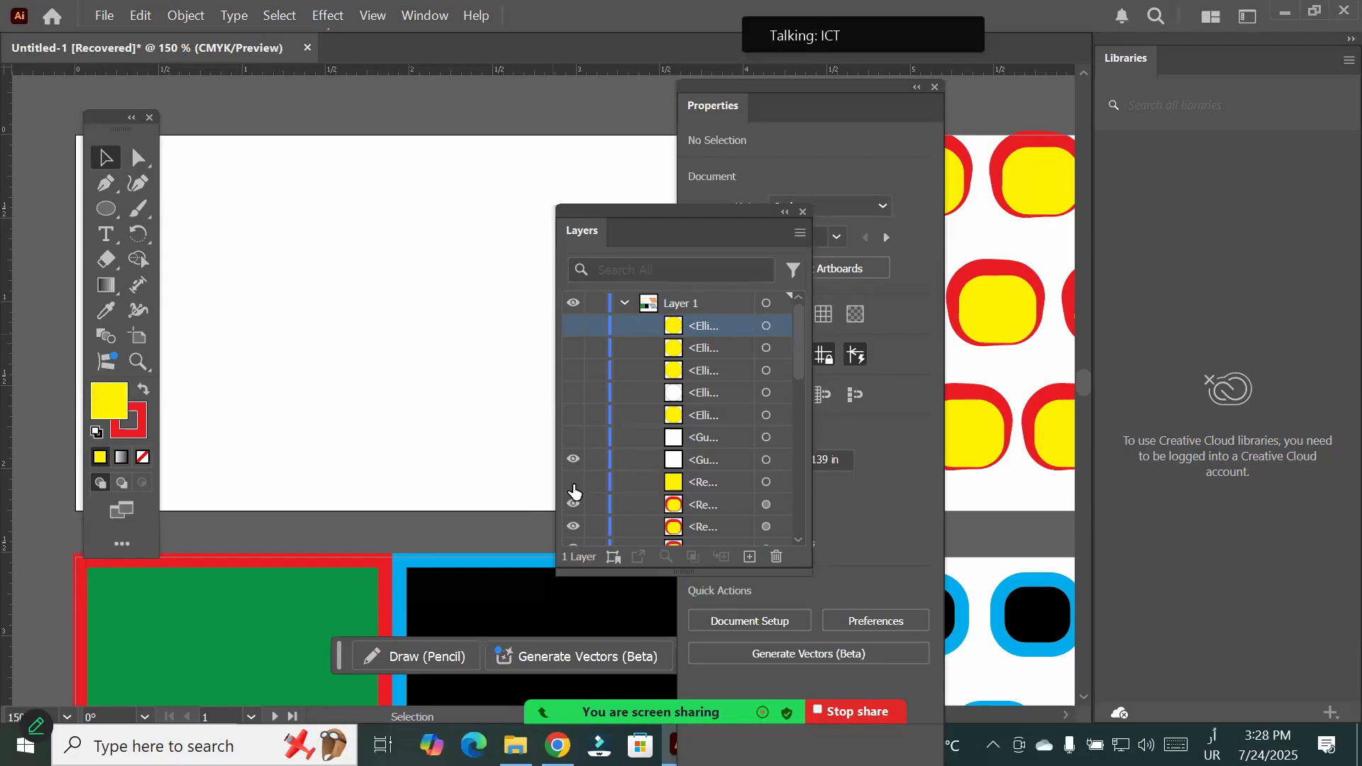
Show the yellow circles, yellow square and white circle again, then select the lower-right circle's row
{"action": "left_click", "coordinate": [573, 325]}
{"action": "left_click", "coordinate": [574, 347]}
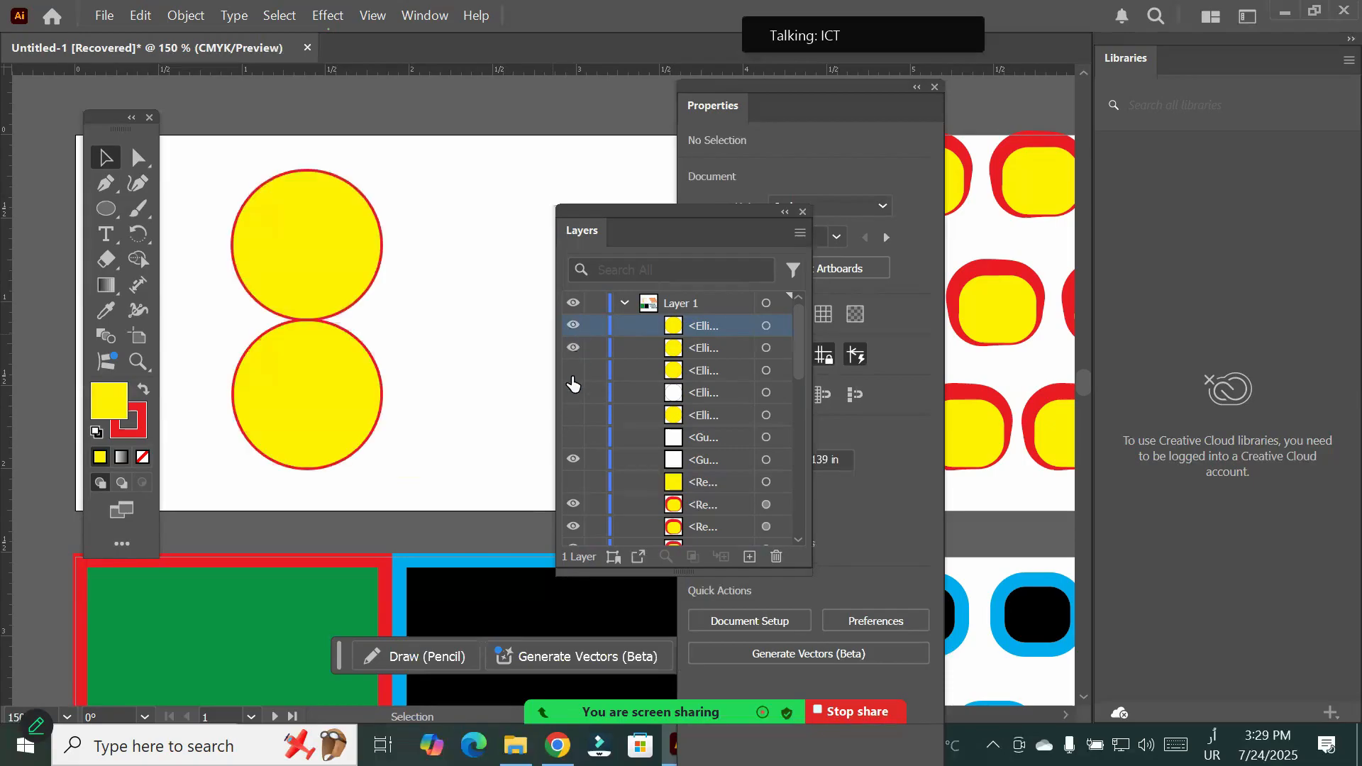
{"action": "left_click", "coordinate": [573, 370]}
{"action": "left_click", "coordinate": [574, 394]}
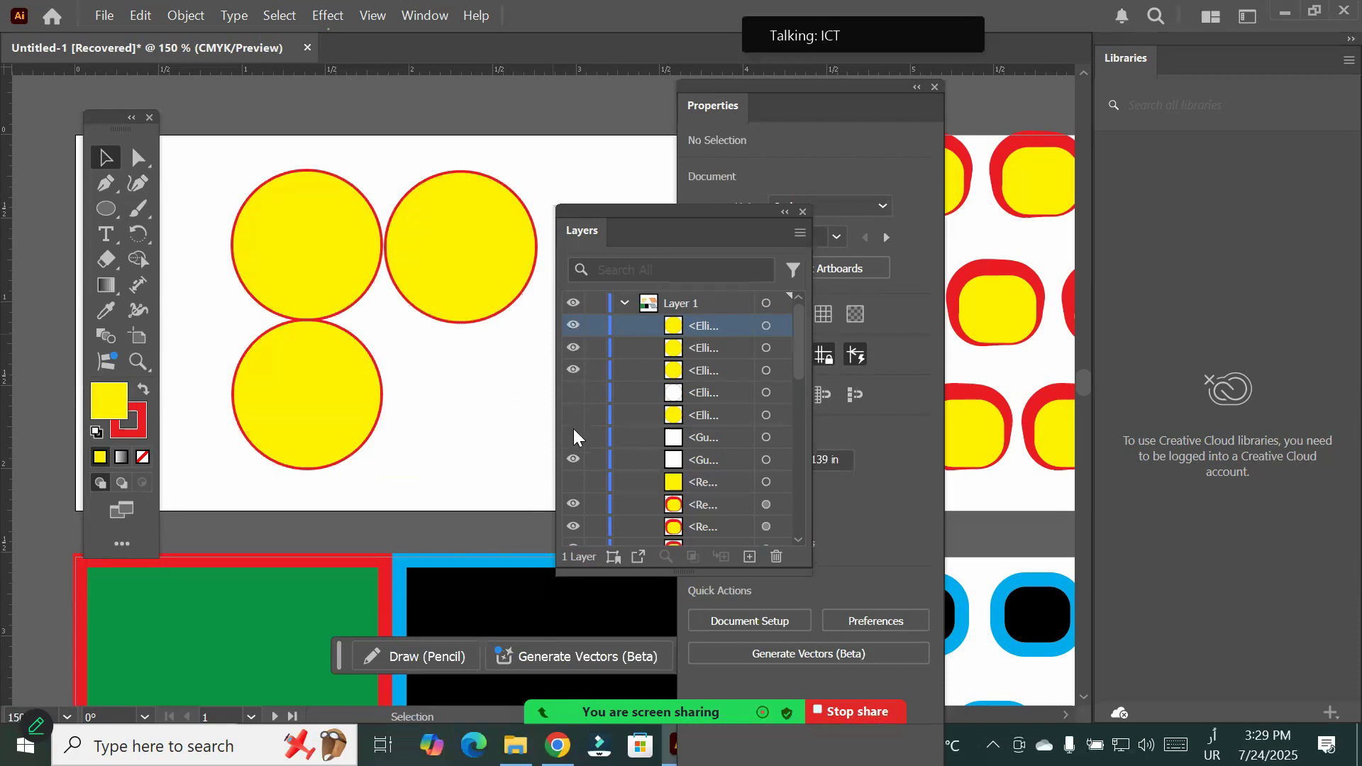
{"action": "left_click", "coordinate": [570, 422]}
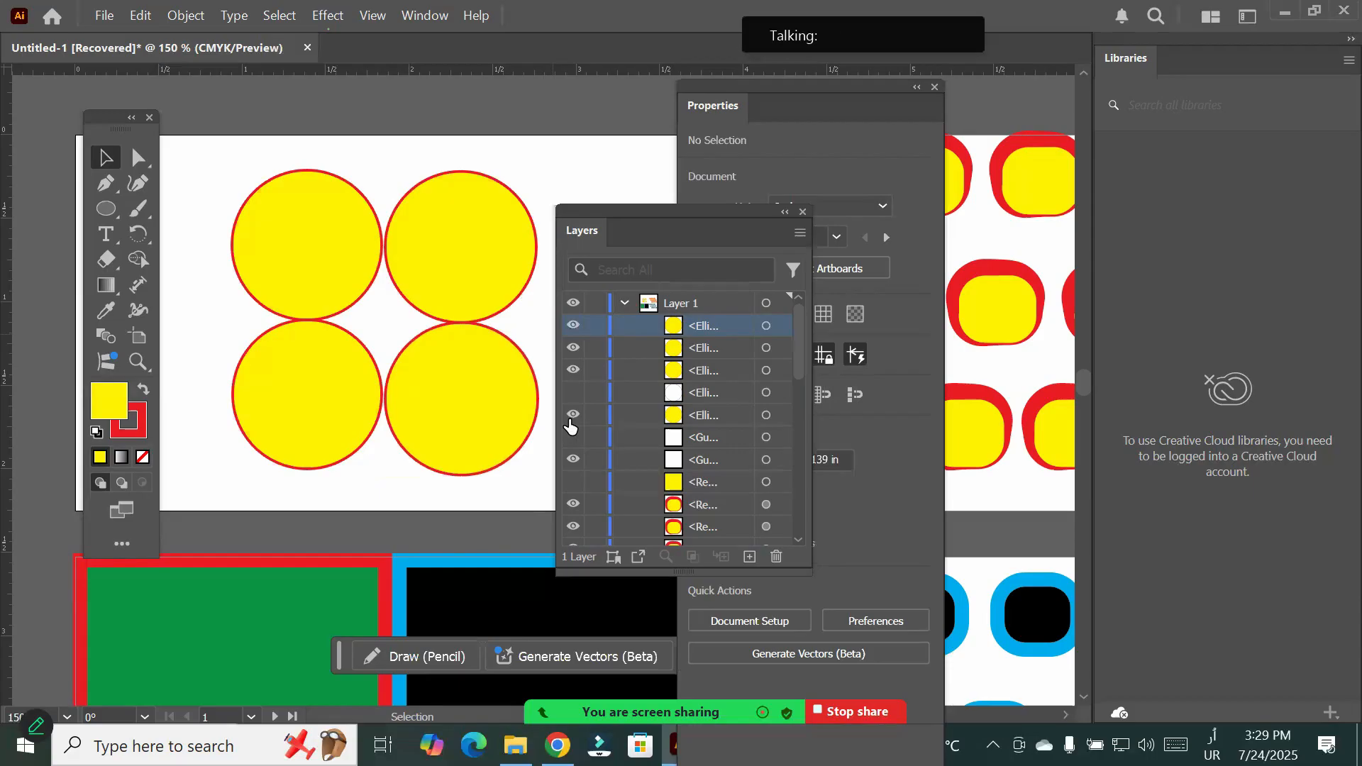
{"action": "left_click", "coordinate": [573, 486]}
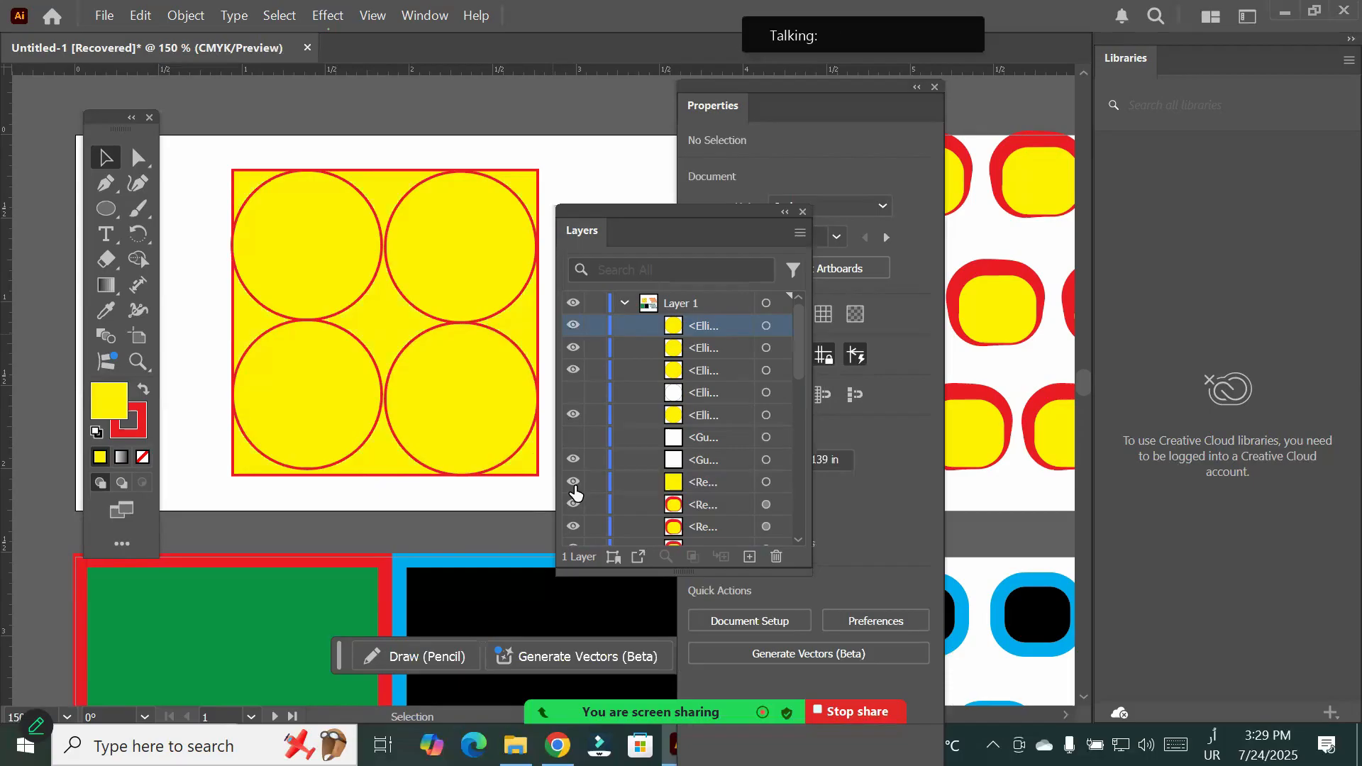
{"action": "left_click", "coordinate": [574, 393]}
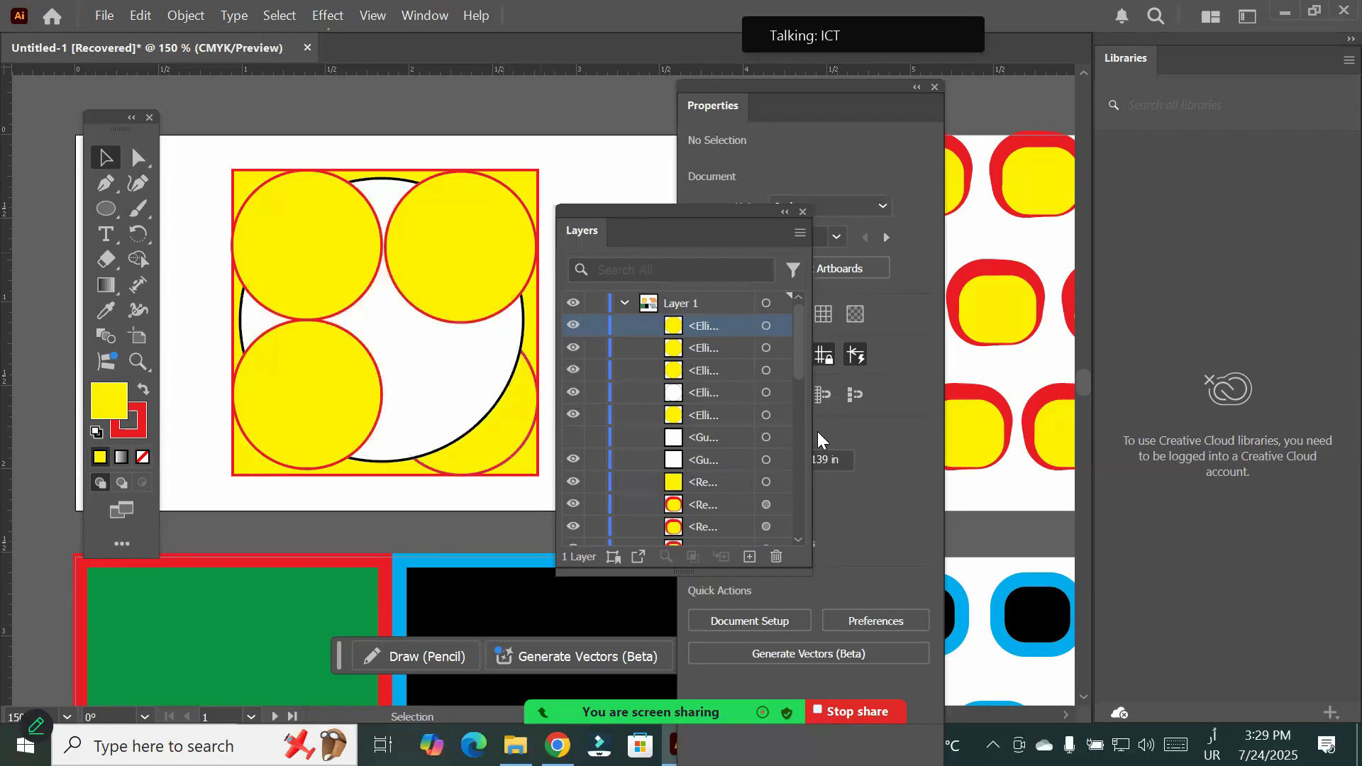
{"action": "left_click", "coordinate": [715, 415]}
In Layers, move the lower-right yellow circle's row above the white ellipse so it sits in front
{"action": "left_click", "coordinate": [764, 417]}
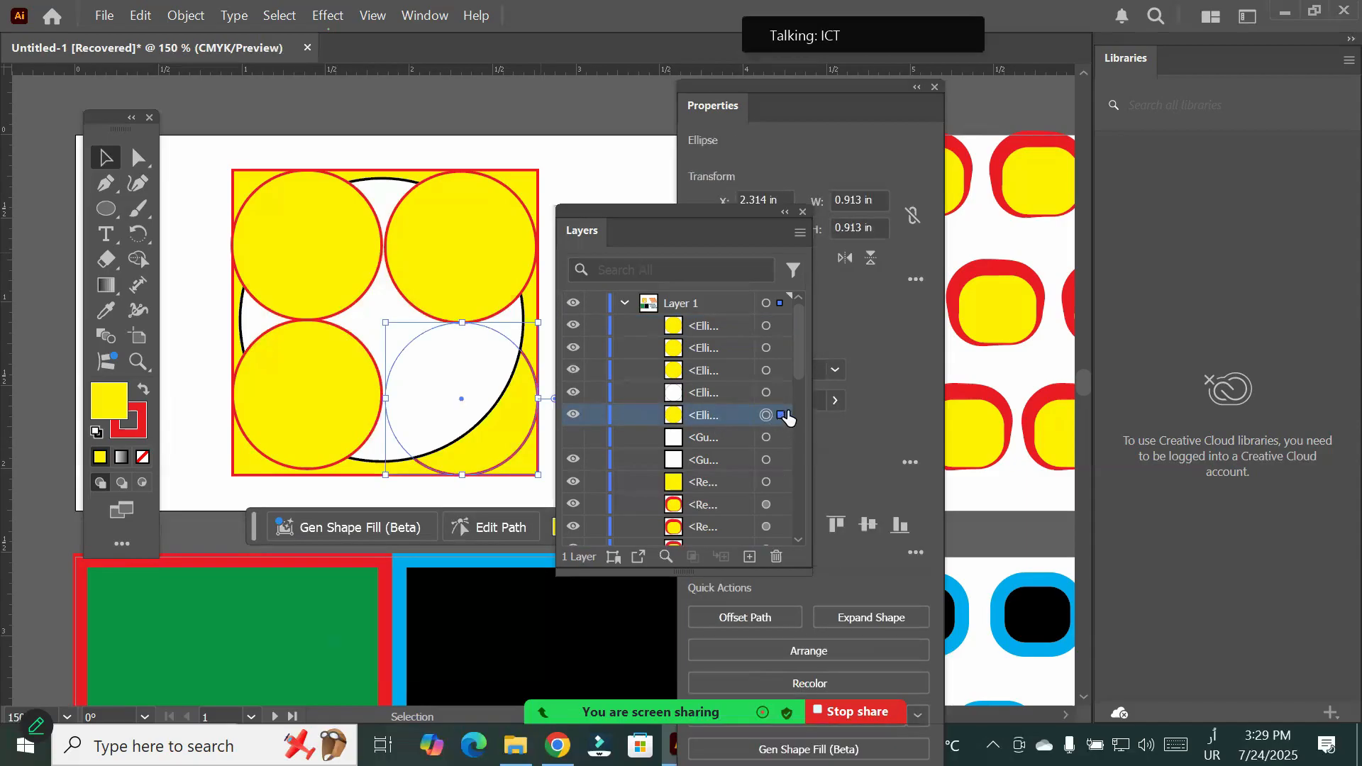
{"action": "left_click_drag", "start_coordinate": [713, 416], "coordinate": [716, 392]}
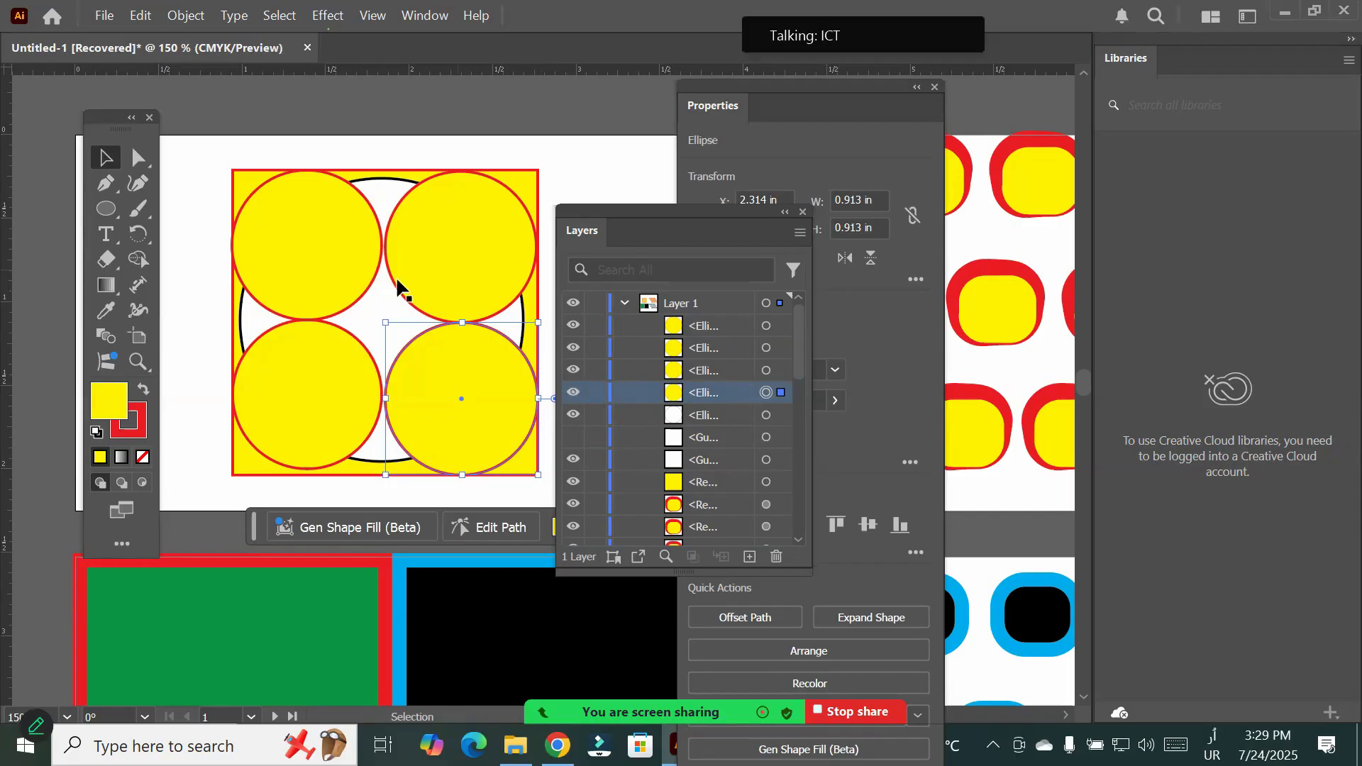
{"action": "left_click", "coordinate": [100, 210]}
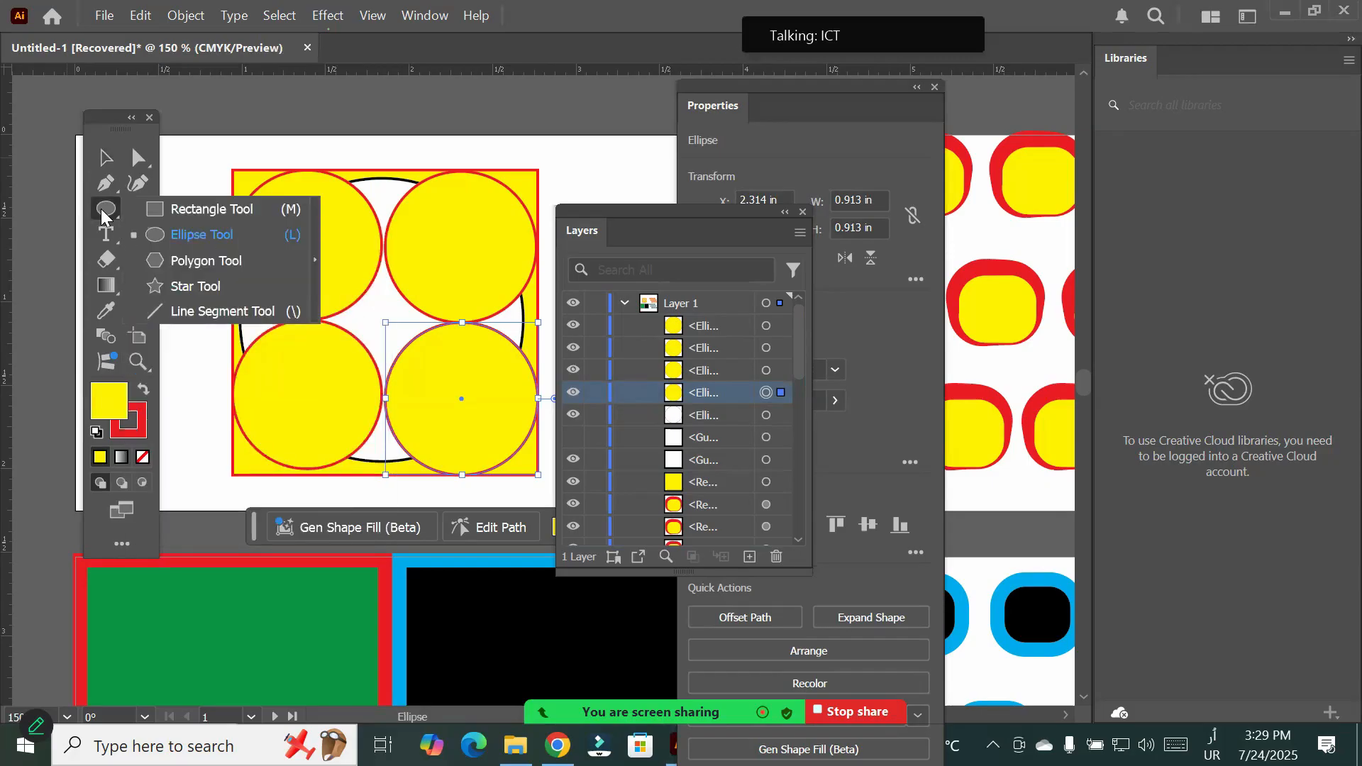
Draw a small hexagon, about 0.51 × 0.46 in, inside the top-left yellow circle with the Polygon tool
{"action": "left_click", "coordinate": [207, 263]}
{"action": "left_click_drag", "start_coordinate": [286, 226], "coordinate": [307, 258]}
{"action": "key", "text": "v"}
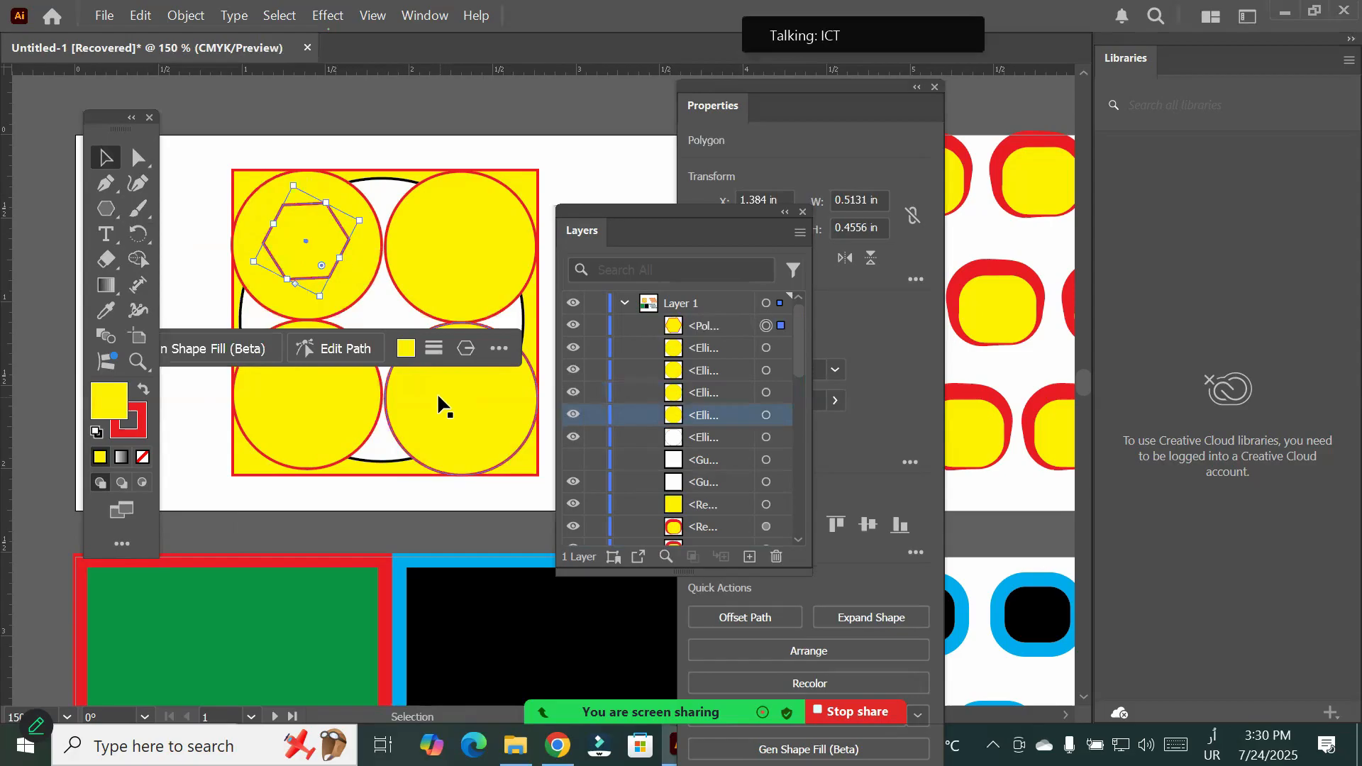
{"action": "left_click", "coordinate": [722, 104]}
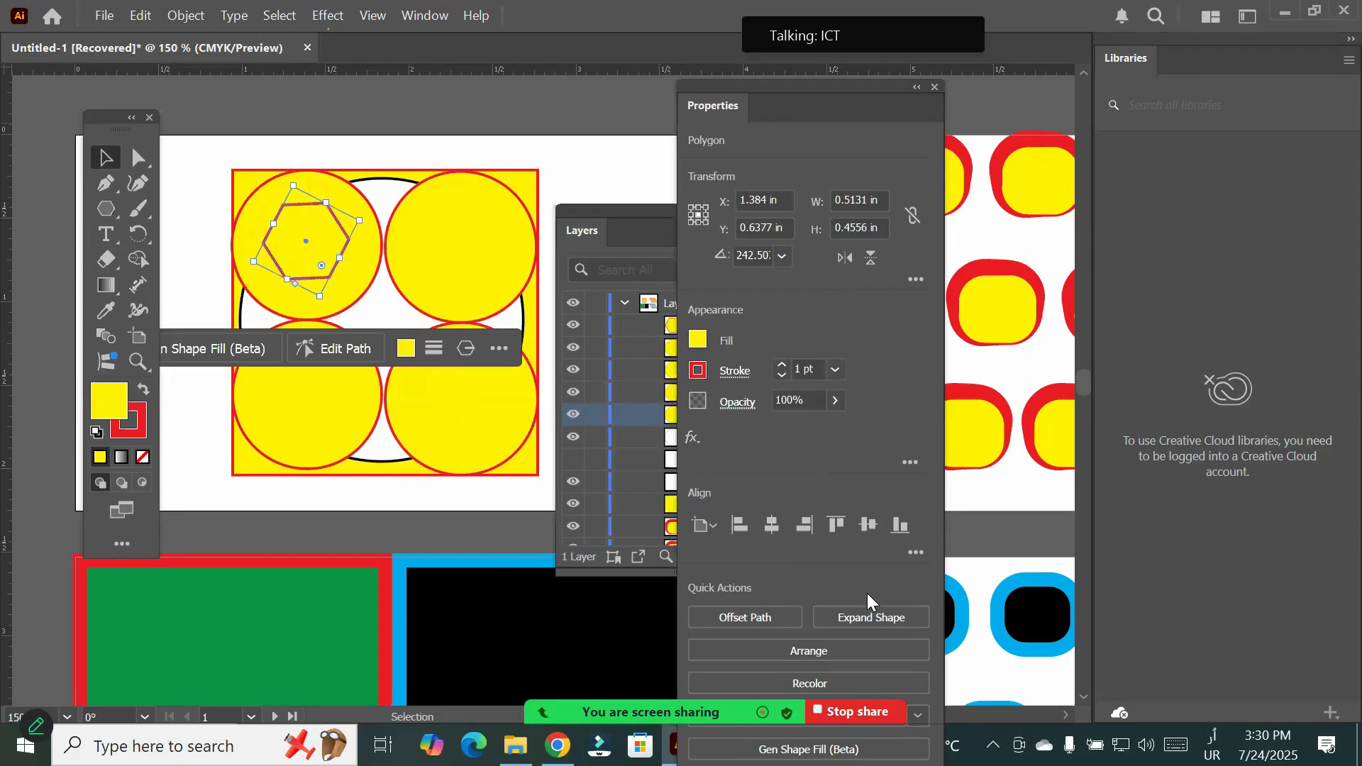
Move the Properties panel near the artwork and reveal the polygon's side count setting
{"action": "left_click", "coordinate": [907, 466]}
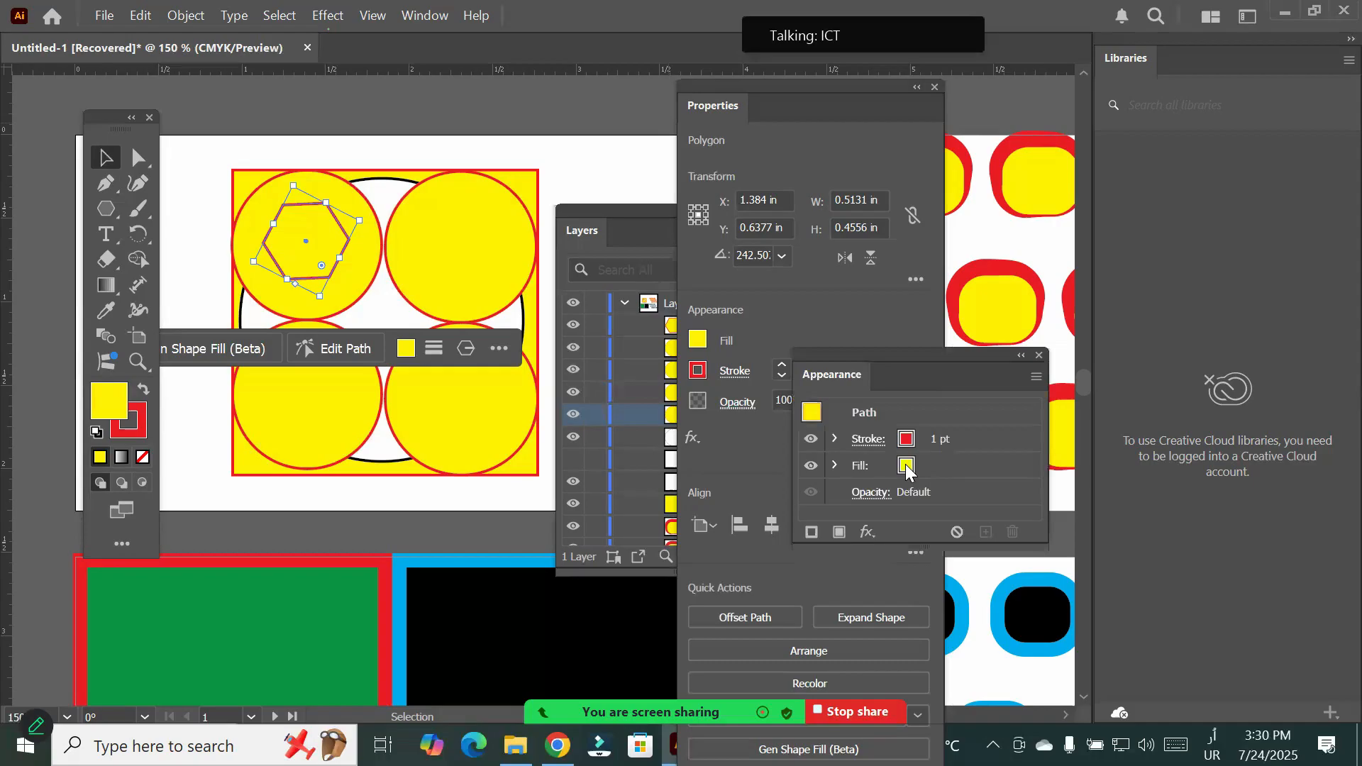
{"action": "left_click", "coordinate": [1039, 355]}
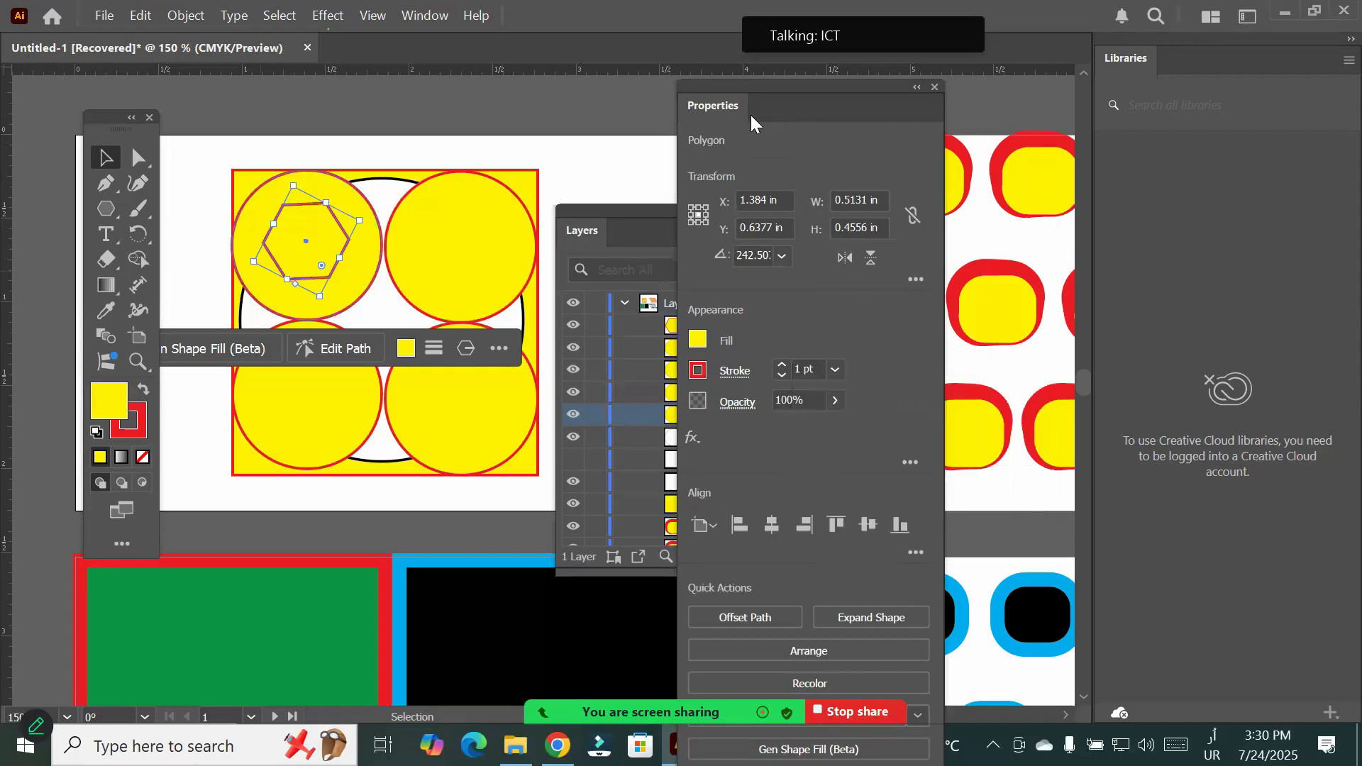
{"action": "left_click_drag", "start_coordinate": [706, 103], "coordinate": [485, 154]}
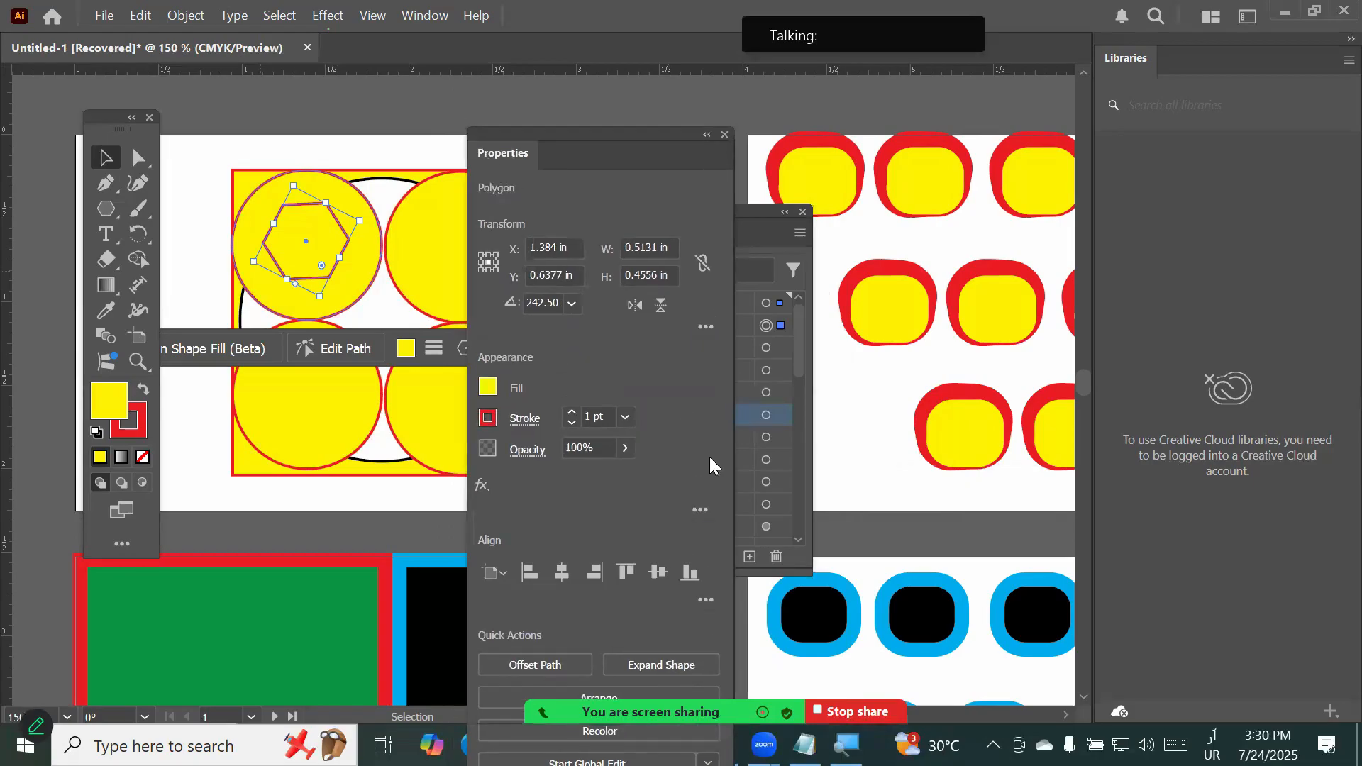
{"action": "left_click", "coordinate": [705, 327]}
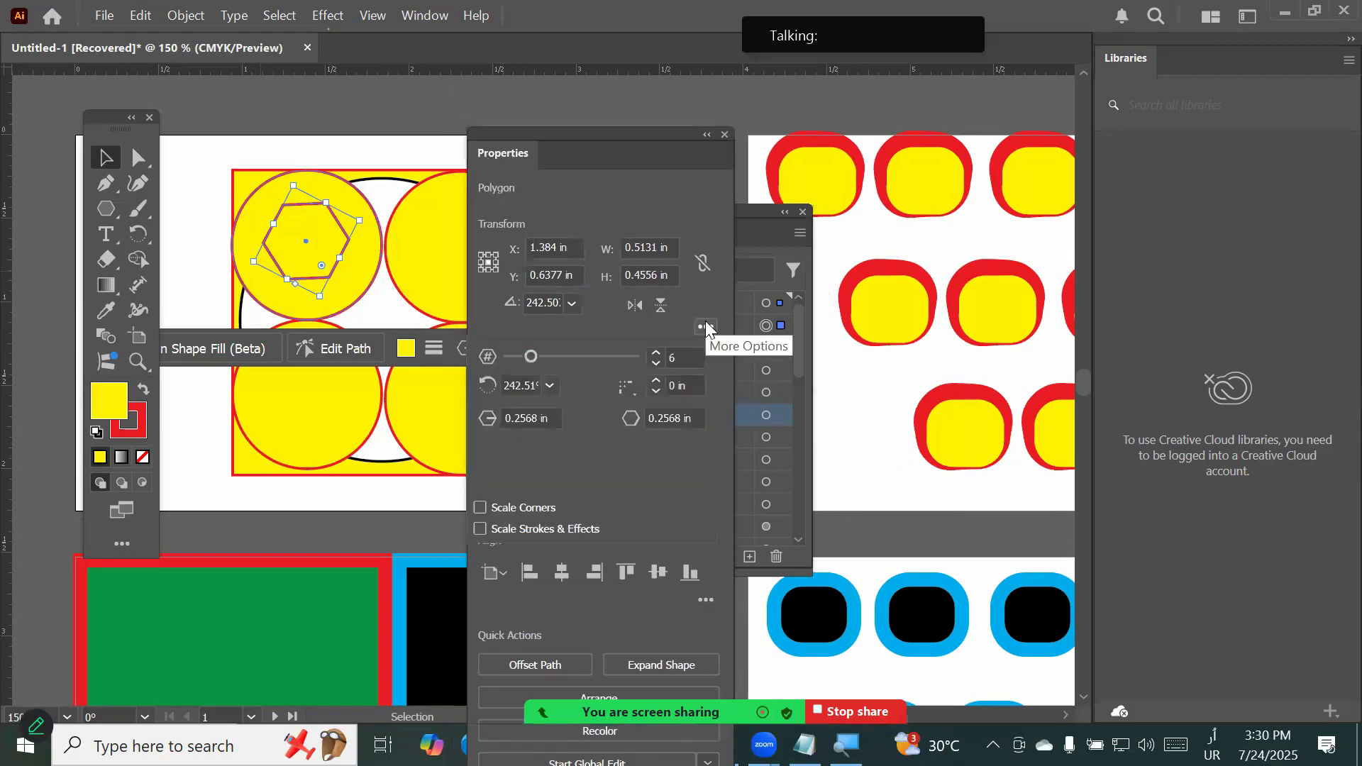
{"action": "left_click", "coordinate": [685, 358]}
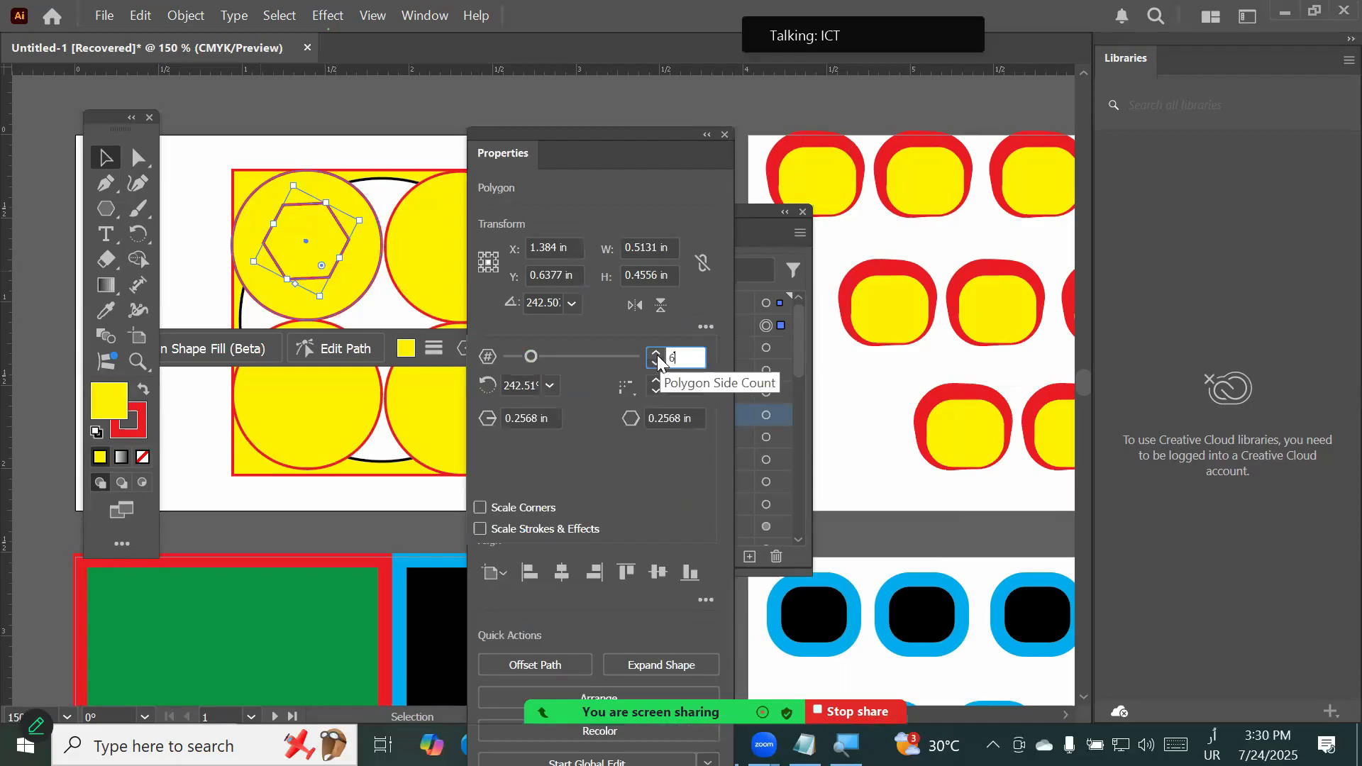
Raise the polygon's side count one at a time from 6 up to 12
{"action": "left_click", "coordinate": [657, 355]}
{"action": "left_click", "coordinate": [656, 354]}
{"action": "left_click", "coordinate": [656, 354]}
{"action": "left_click", "coordinate": [657, 355]}
{"action": "left_click", "coordinate": [657, 354]}
{"action": "left_click", "coordinate": [656, 355]}
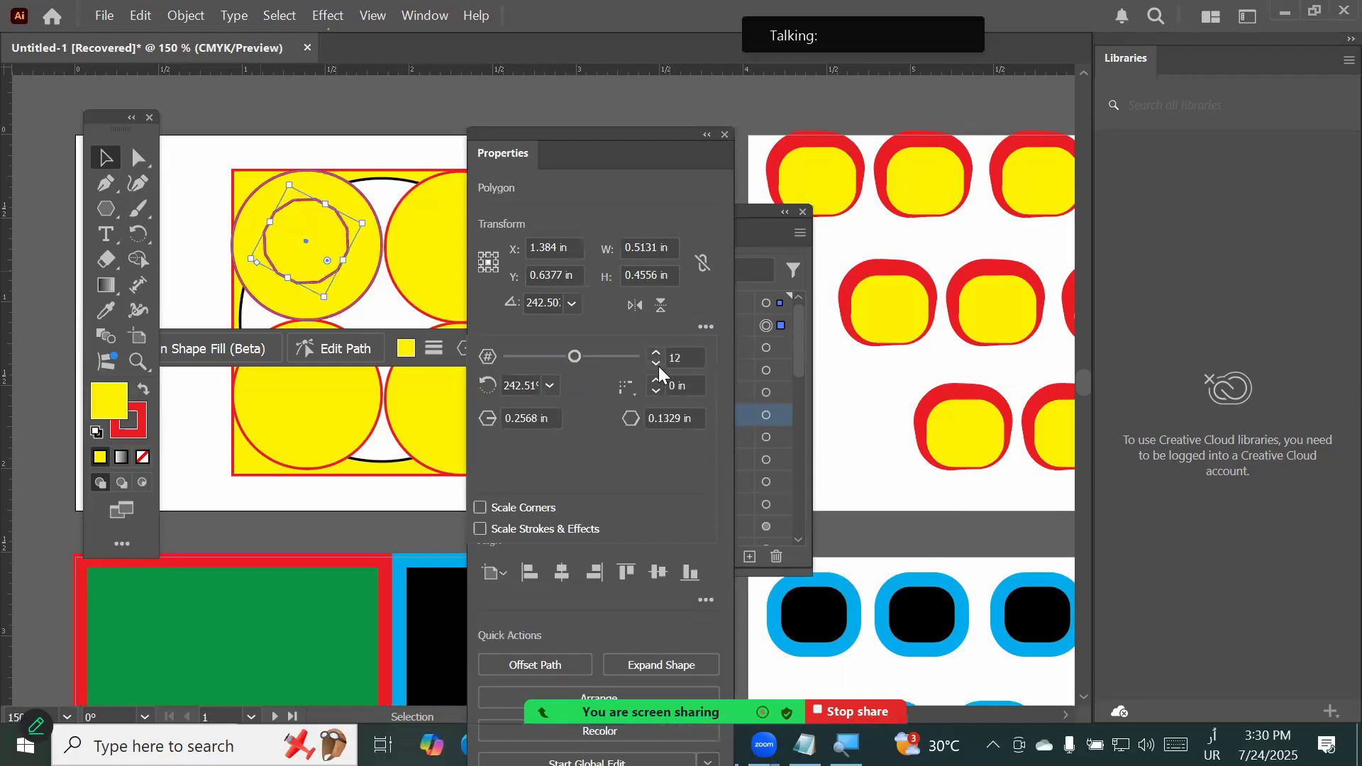
Lower the polygon's side count step by step down to a 3-sided triangle
{"action": "left_click", "coordinate": [657, 363]}
{"action": "left_click", "coordinate": [657, 363]}
{"action": "left_click", "coordinate": [657, 362]}
{"action": "left_click", "coordinate": [657, 363]}
{"action": "left_click", "coordinate": [657, 363]}
{"action": "left_click", "coordinate": [657, 363]}
{"action": "left_click", "coordinate": [657, 363]}
{"action": "left_click", "coordinate": [657, 363]}
{"action": "left_click", "coordinate": [656, 362]}
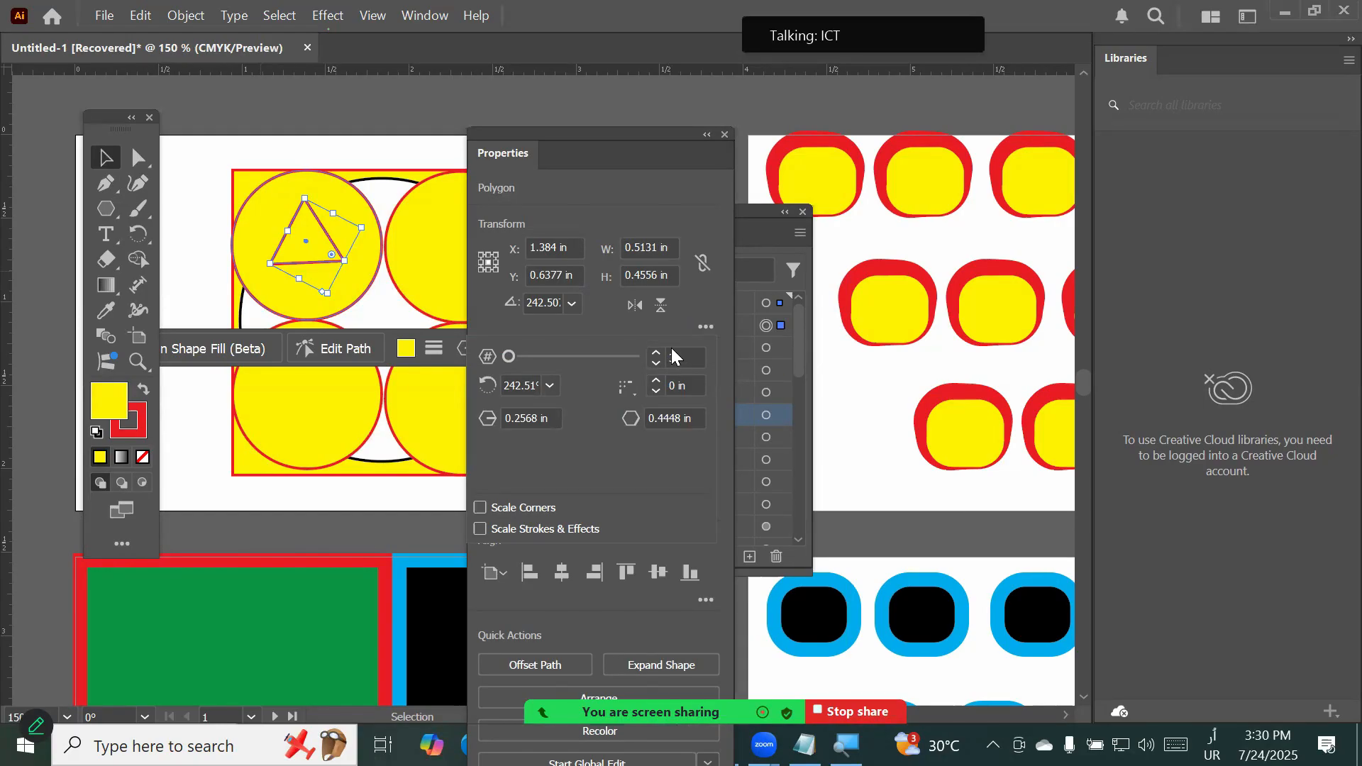
Bring the polygon back up to six sides and close the shape options
{"action": "left_click", "coordinate": [656, 351]}
{"action": "left_click", "coordinate": [656, 352]}
{"action": "left_click", "coordinate": [656, 351]}
{"action": "left_click", "coordinate": [507, 155]}
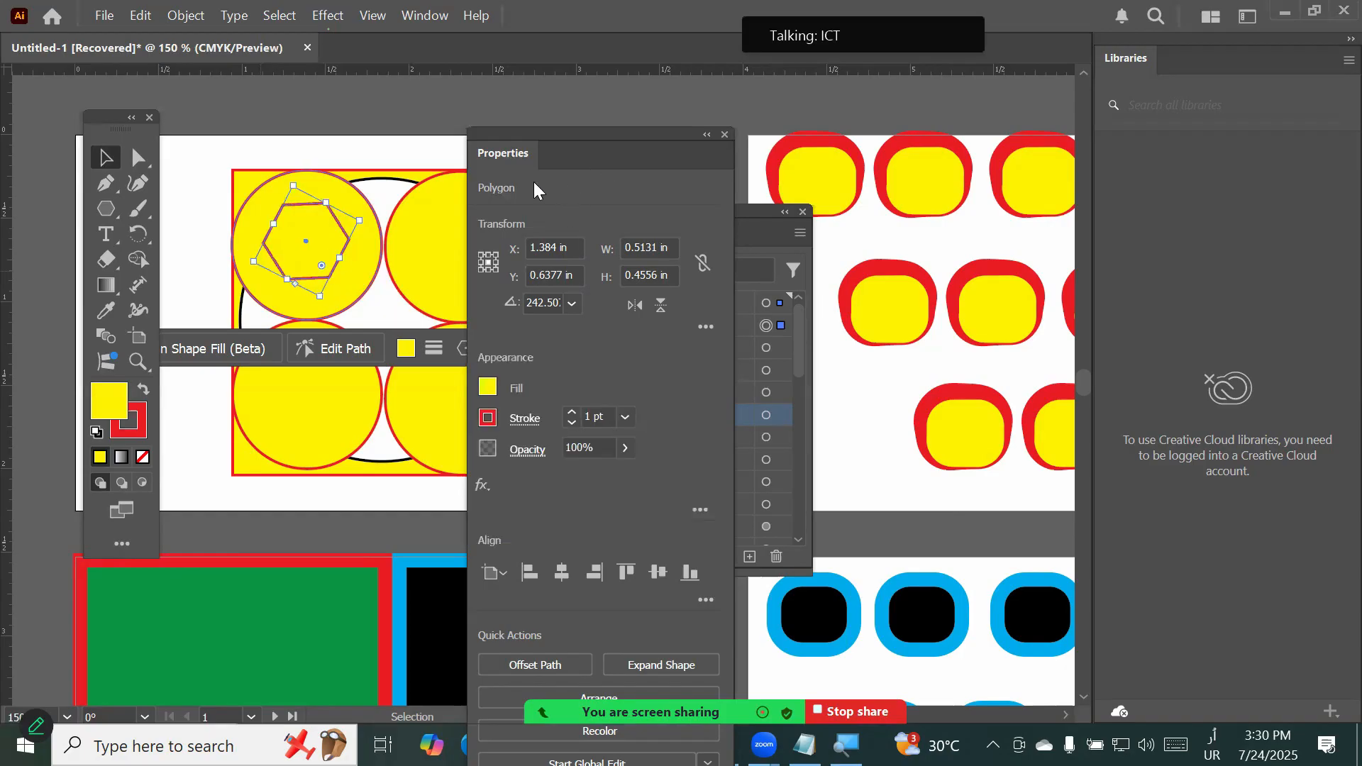